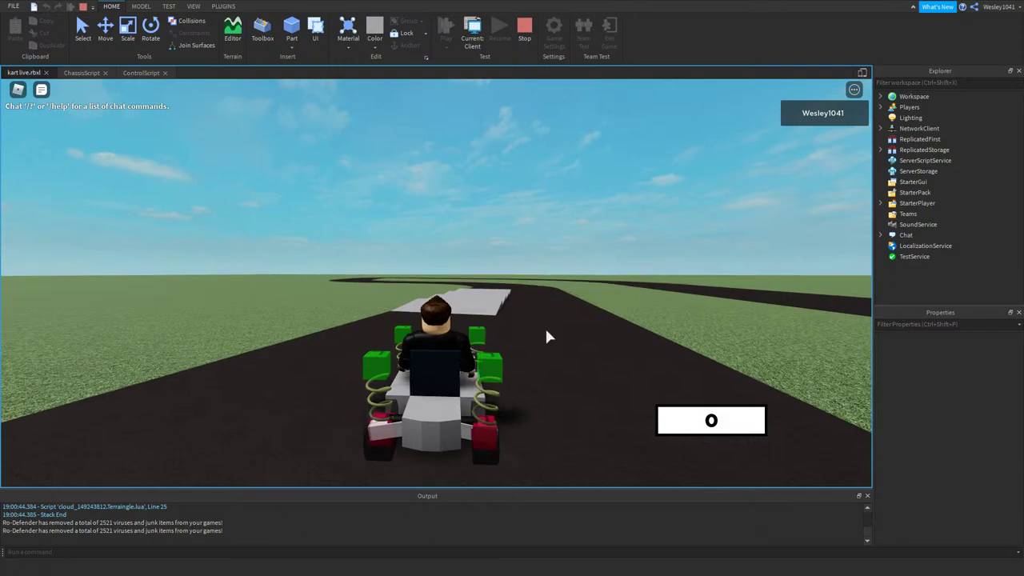
- Test-drive the kart past the grey ramps and through the track's first left-hand bend
key(w)
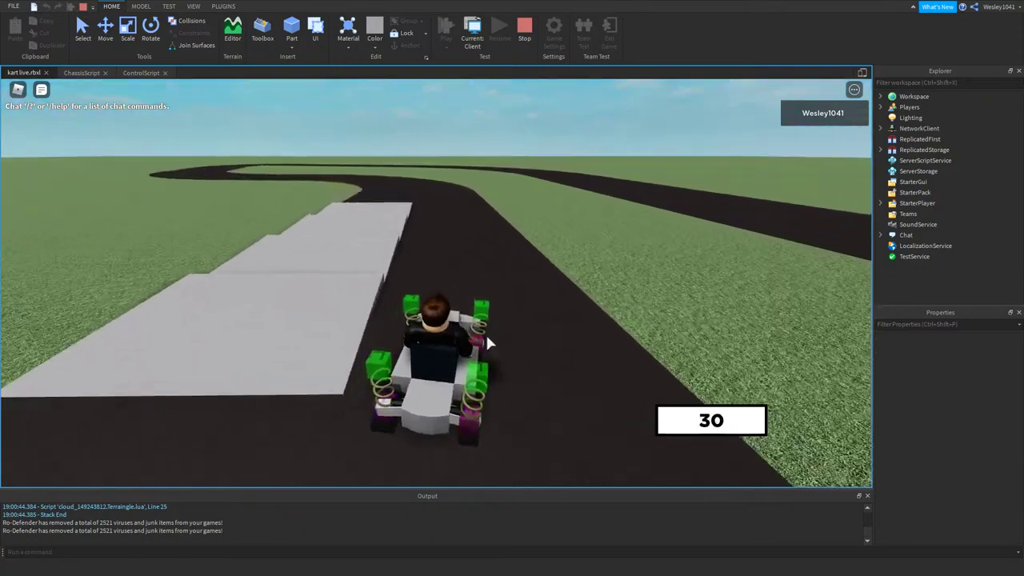
right_drag(486, 319, 487, 325)
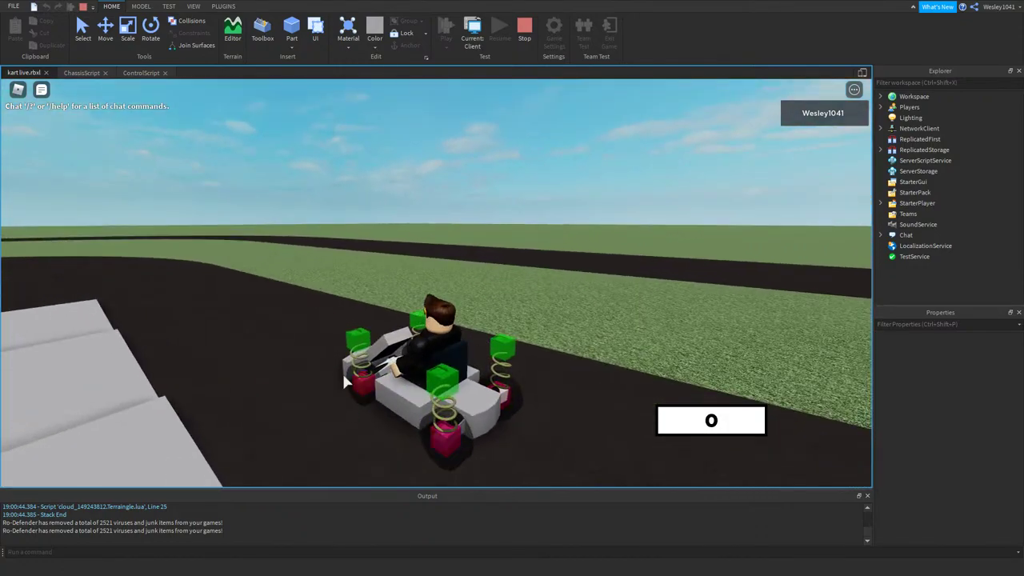
right_drag(459, 454, 460, 453)
key(w)
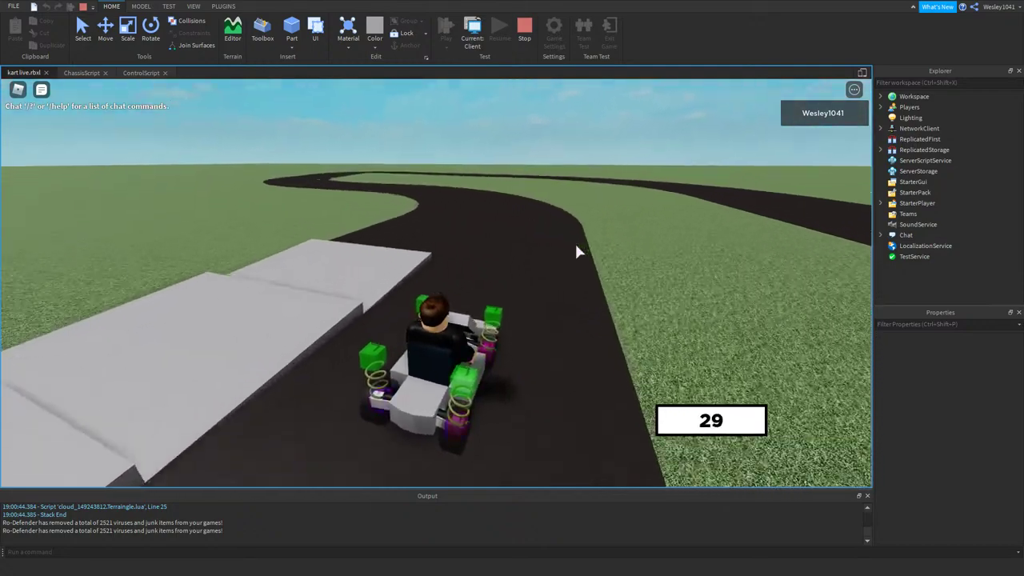
right_drag(577, 250, 578, 249)
key(a)
key(a)
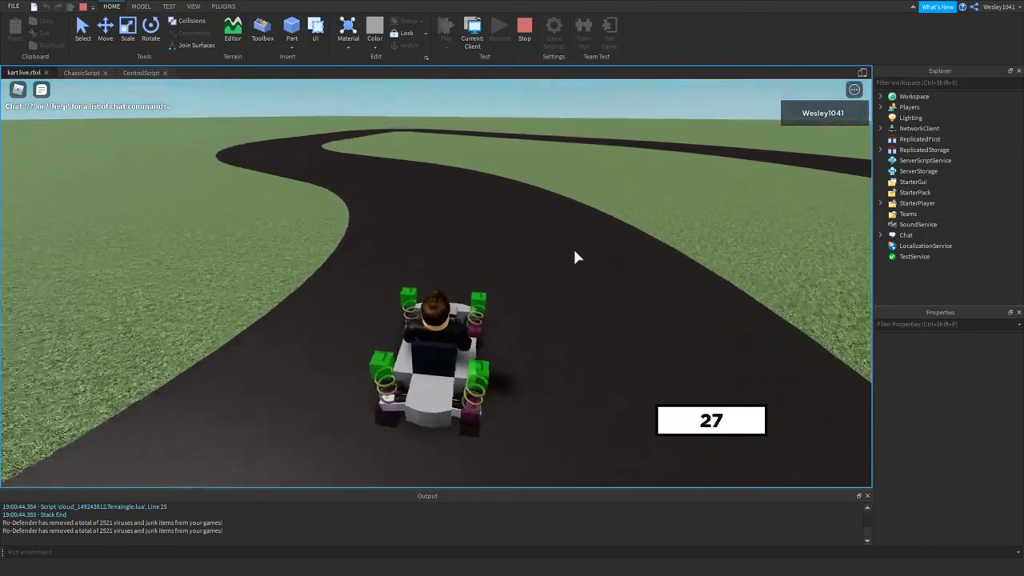
key(a)
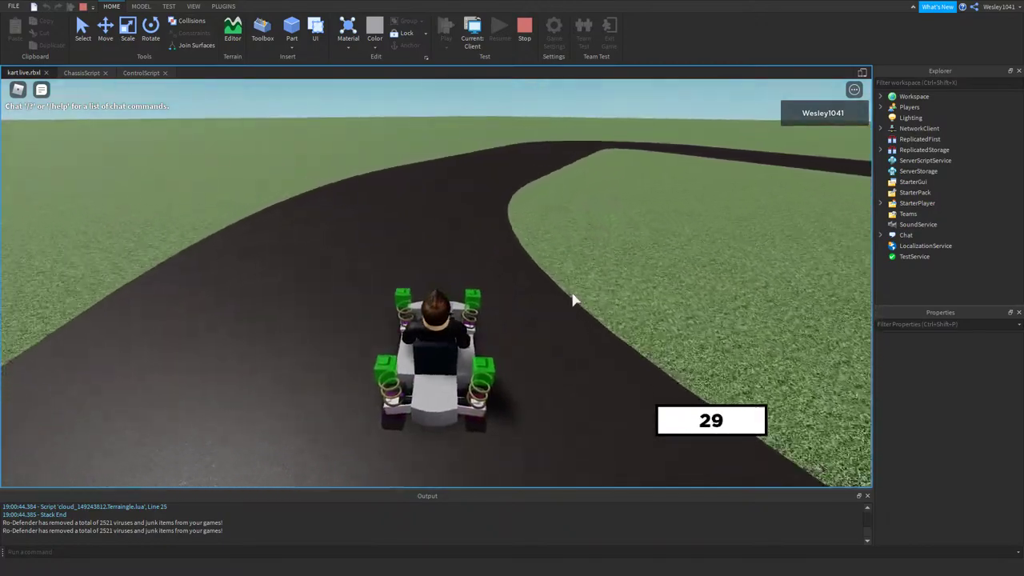
- Drive the kart around the right-hand bends and onto the following straight to test its cornering
key(d)
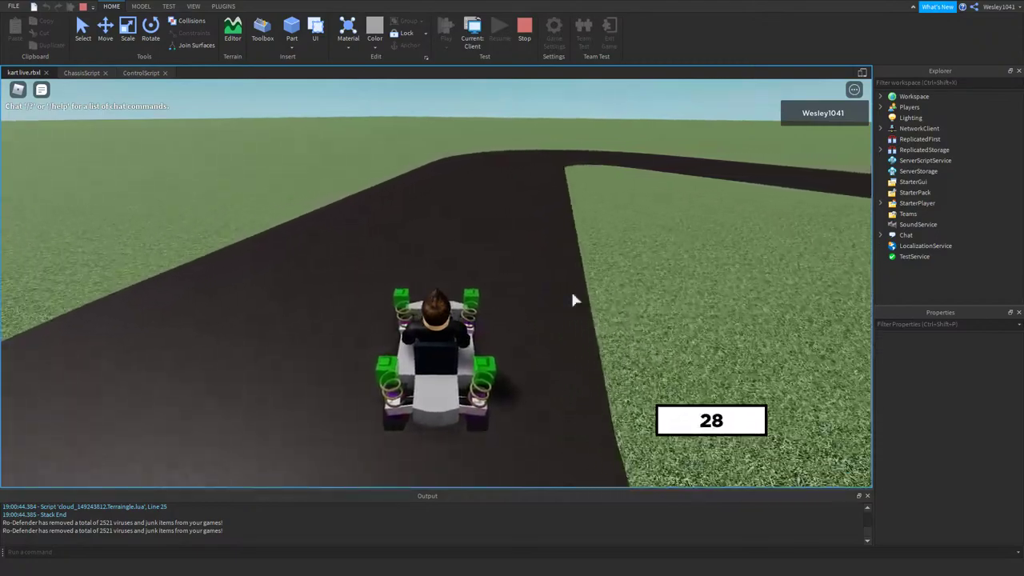
key(d)
key(d)
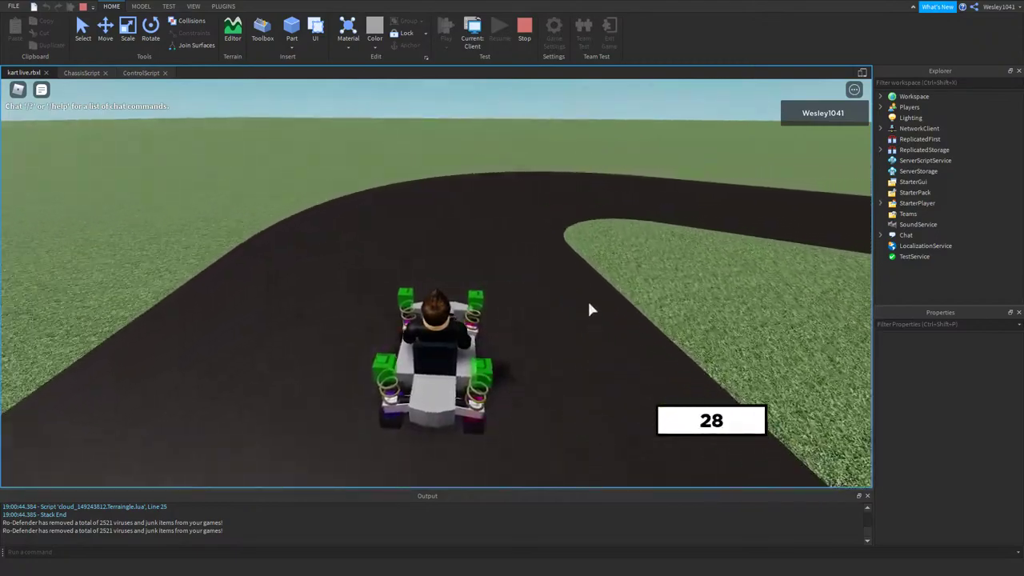
key(d)
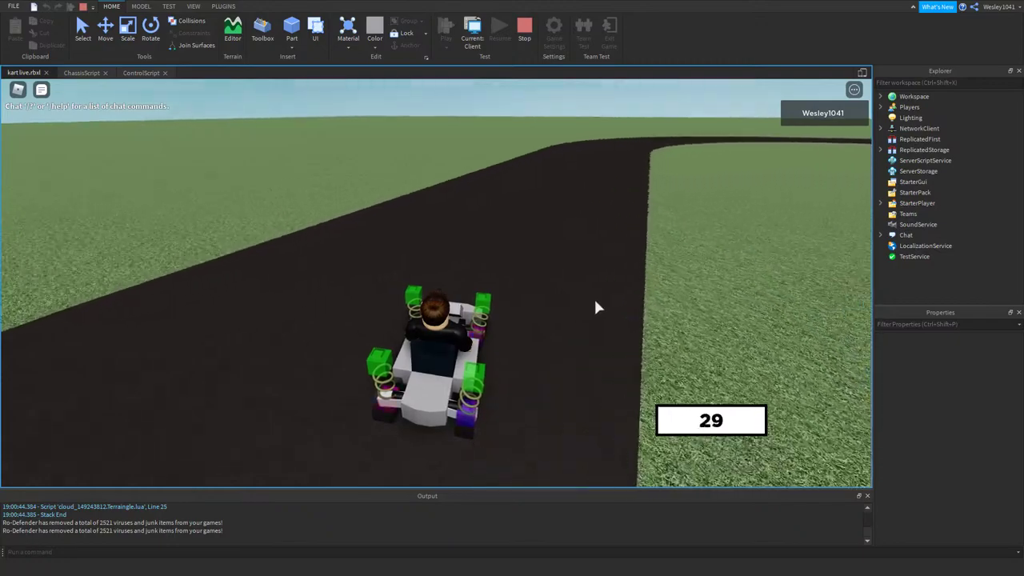
key(w)
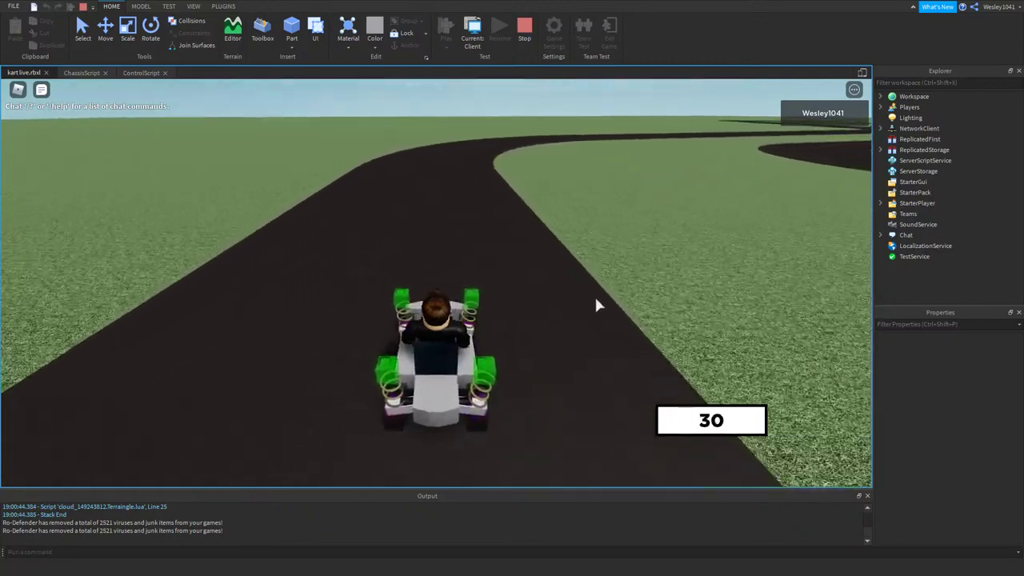
key(d)
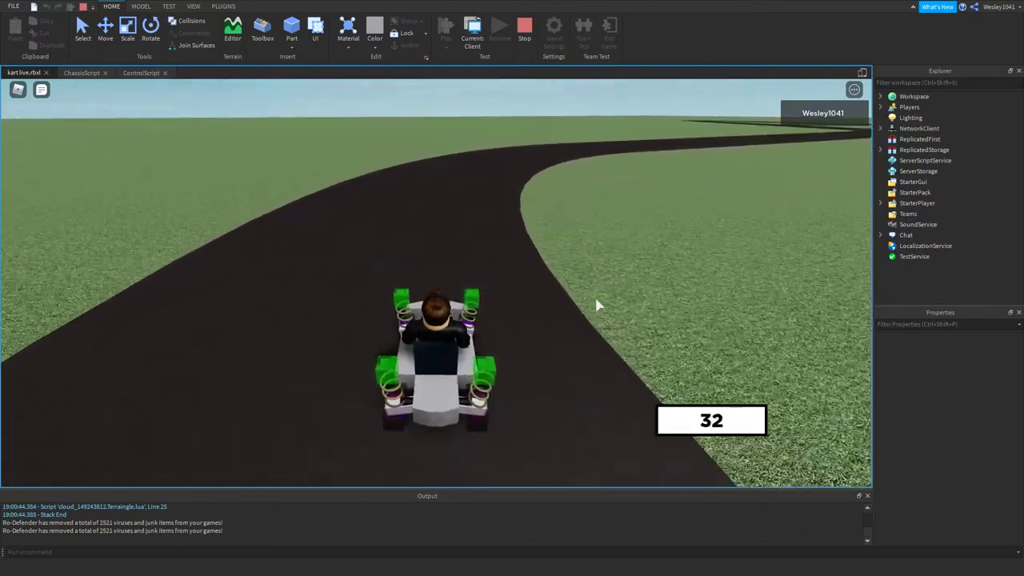
key(d)
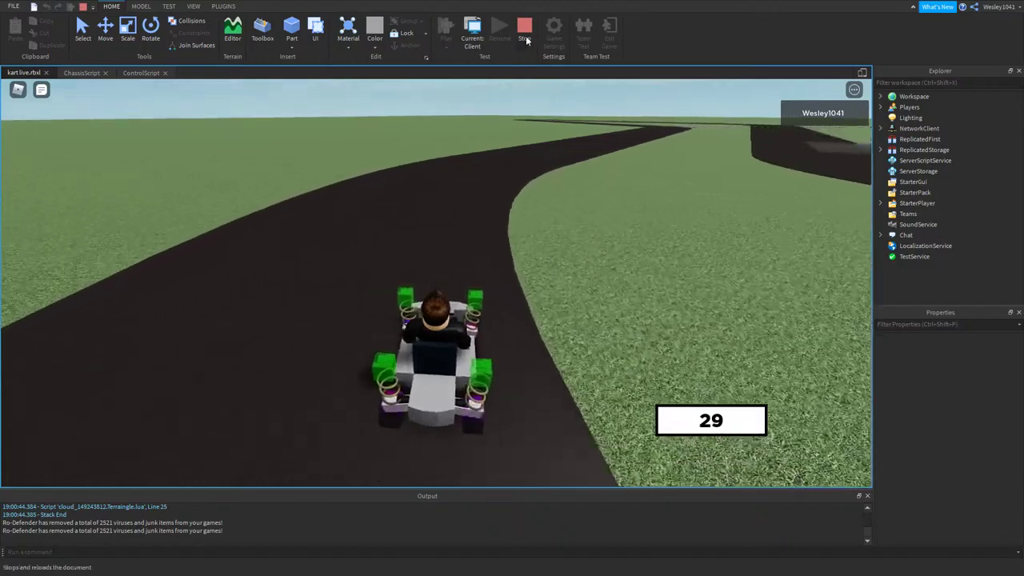
key(d)
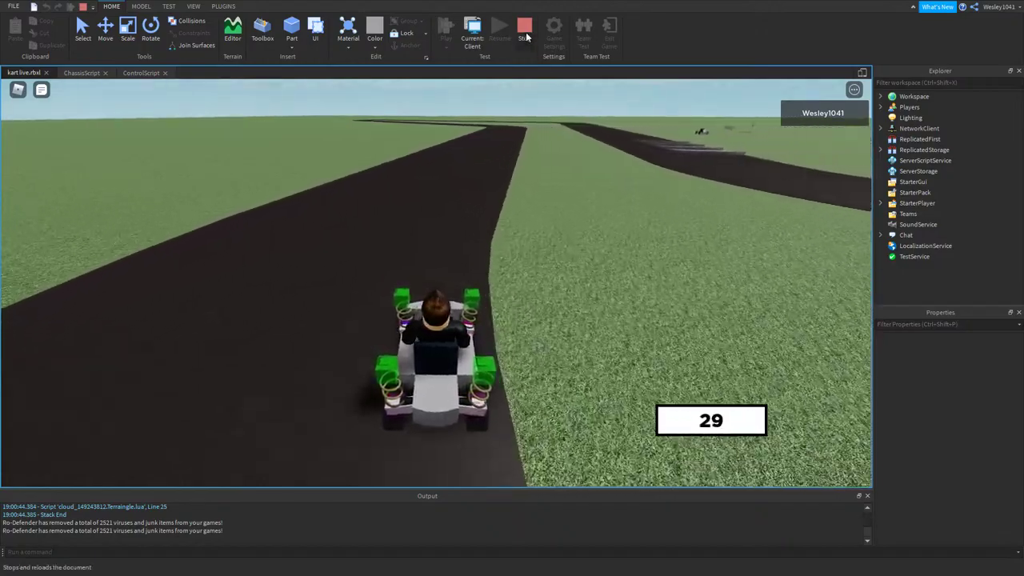
key(d)
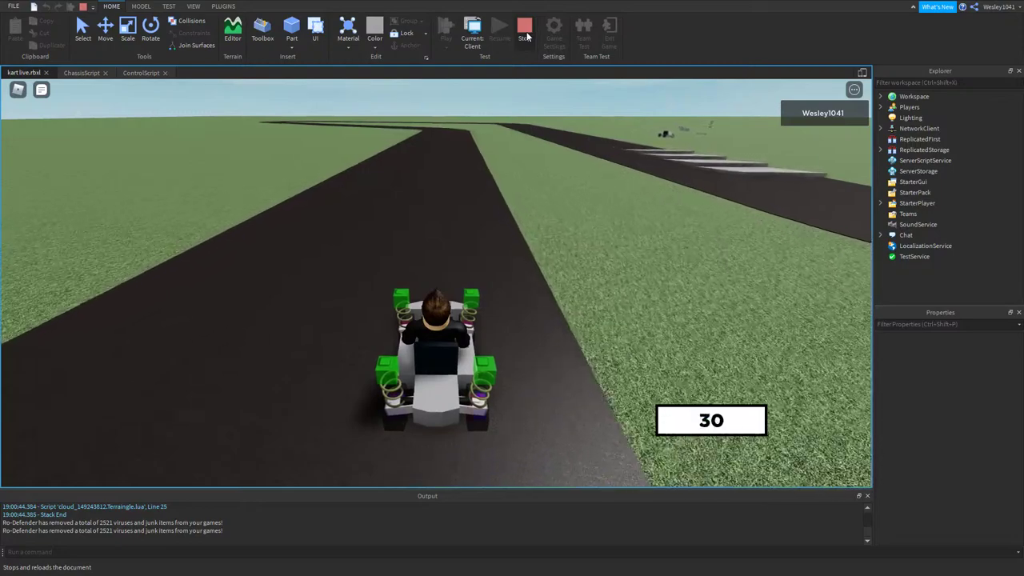
- Brake the kart on the straight, accelerate again to check its speed, and end the playtest
key(s)
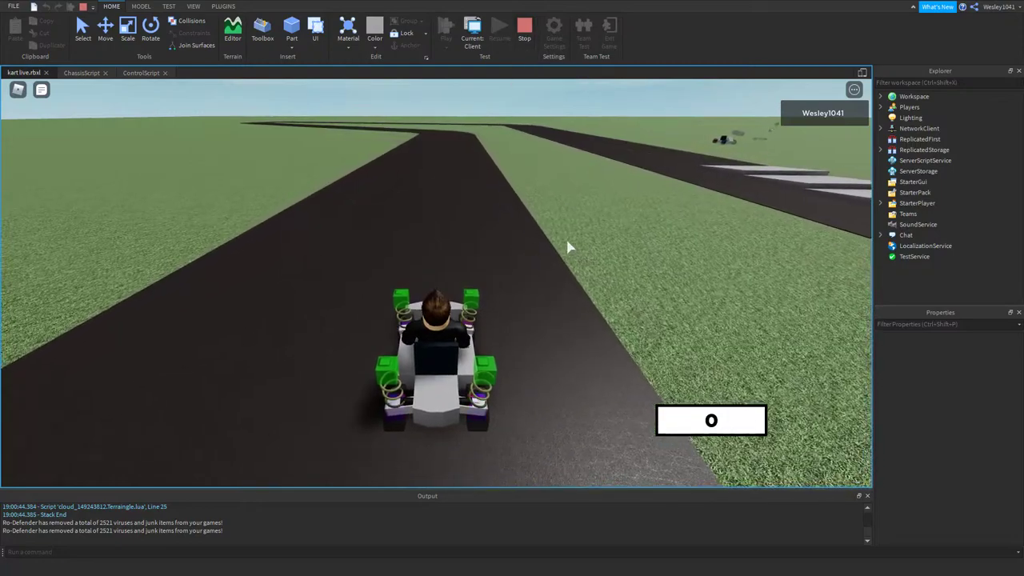
right_drag(567, 245, 572, 244)
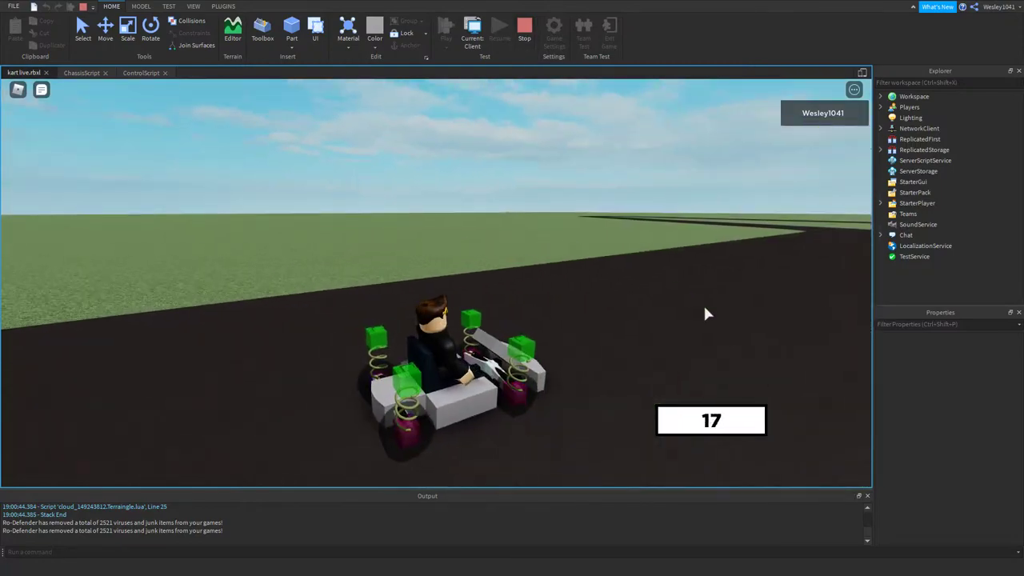
key(w)
key(d)
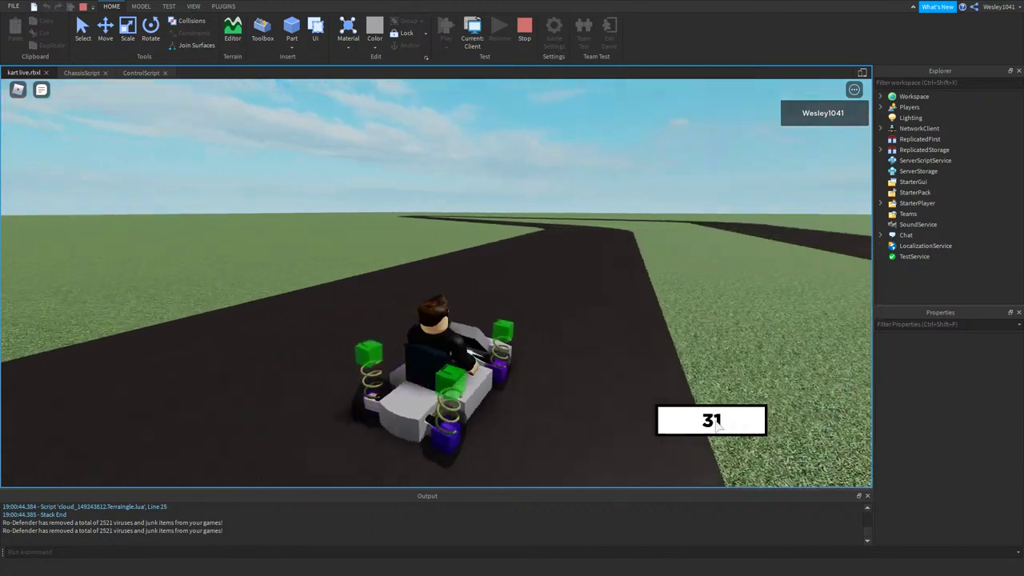
click(528, 32)
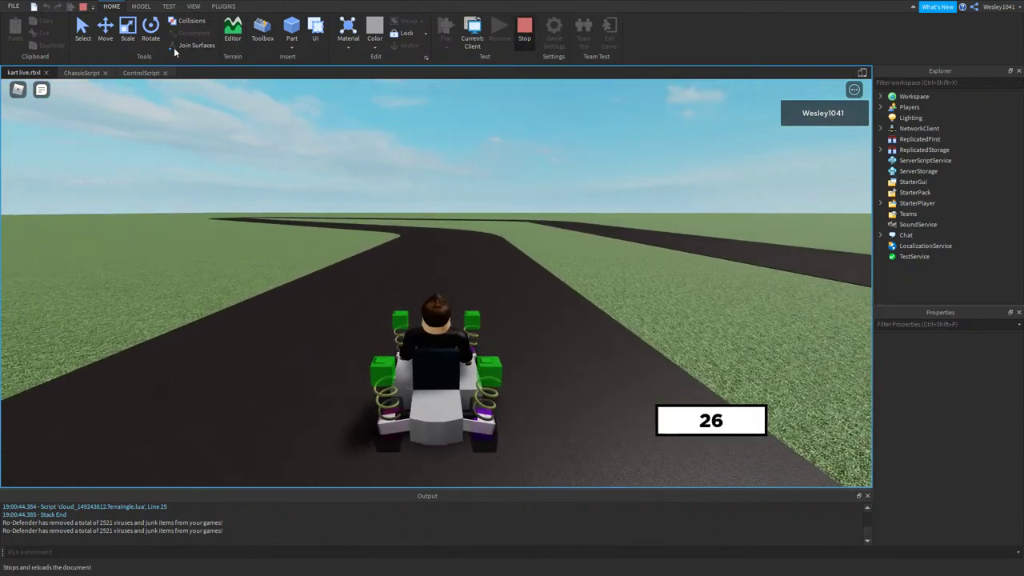
- Set the drag variable to 0.1 in the adjustable stats of ControlScript
click(281, 71)
scroll(390, 210, up, 10)
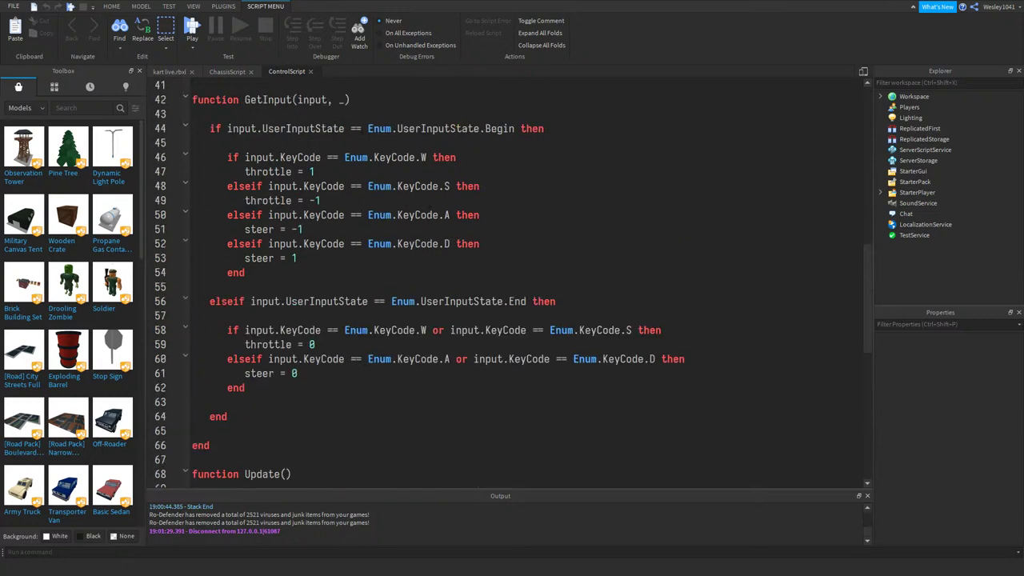
ctrl+scroll(390, 209, down, 2)
scroll(390, 209, up, 10)
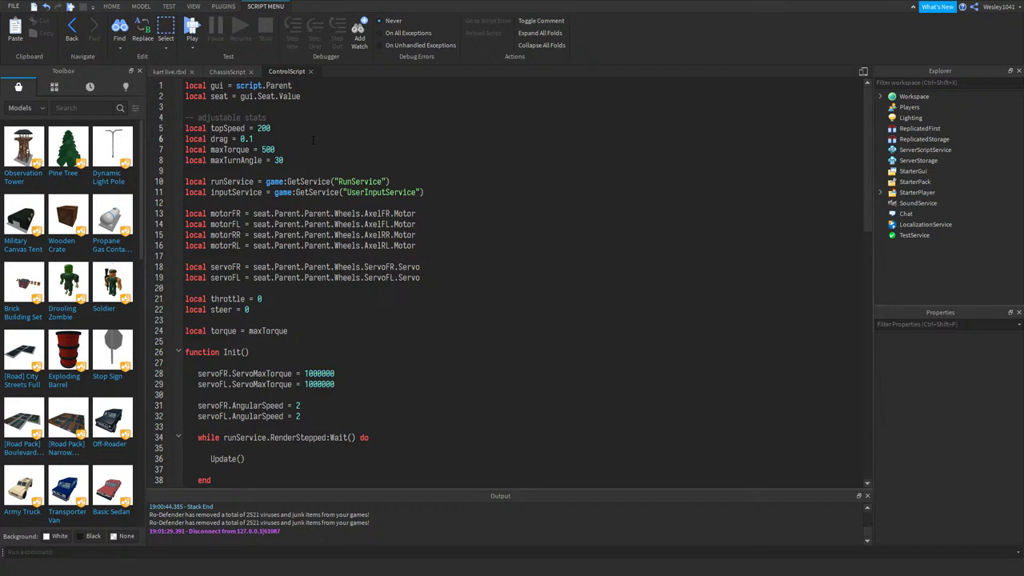
- Start a new playtest, get the character into the kart, and accelerate along the track
click(180, 73)
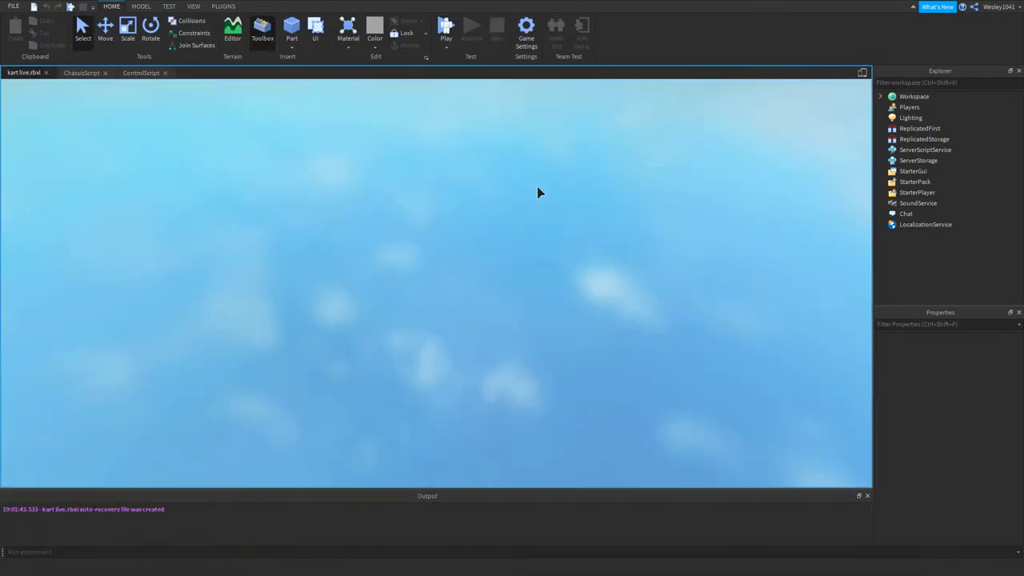
key(F5)
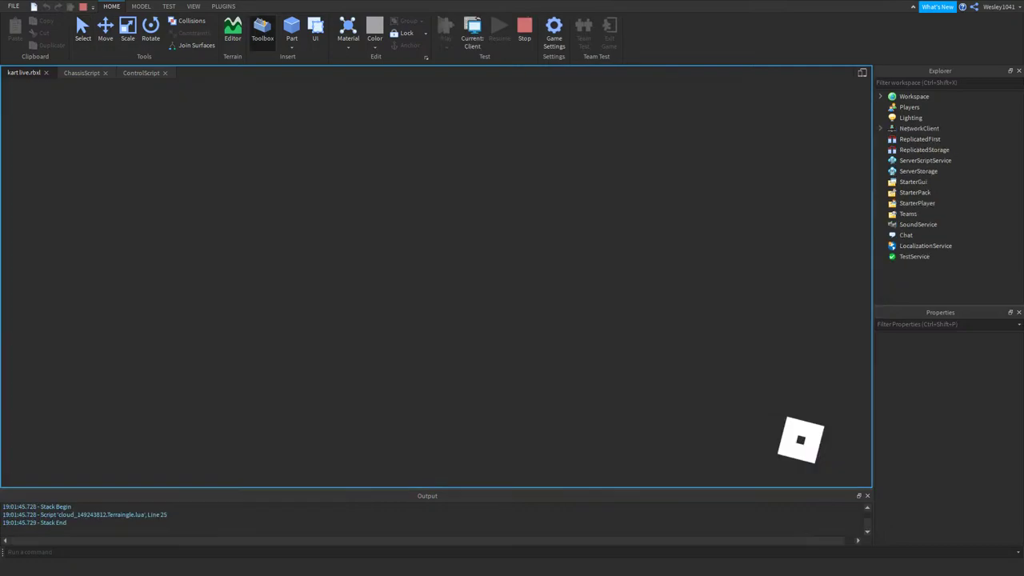
key(s)
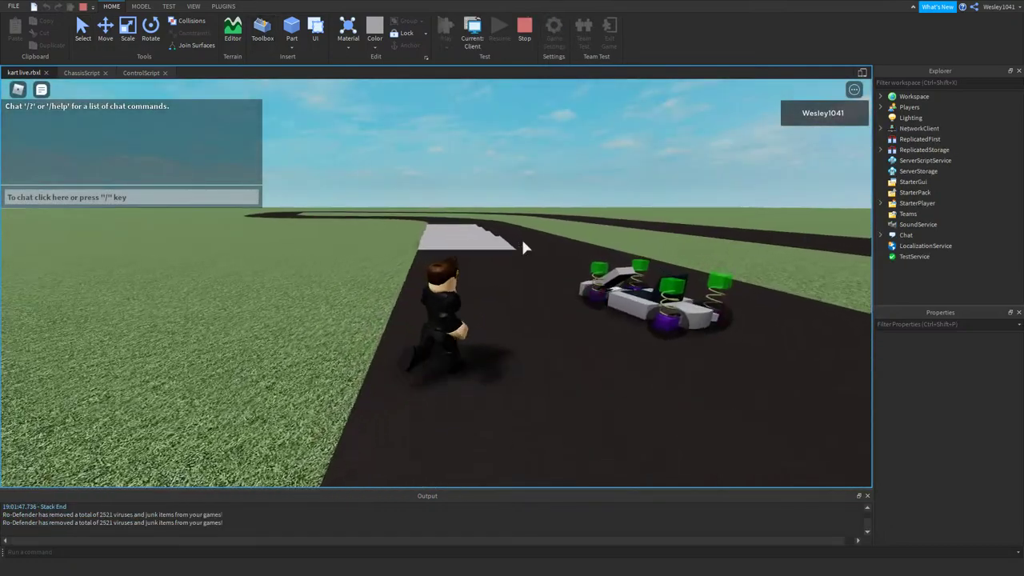
key(d)
key(w)
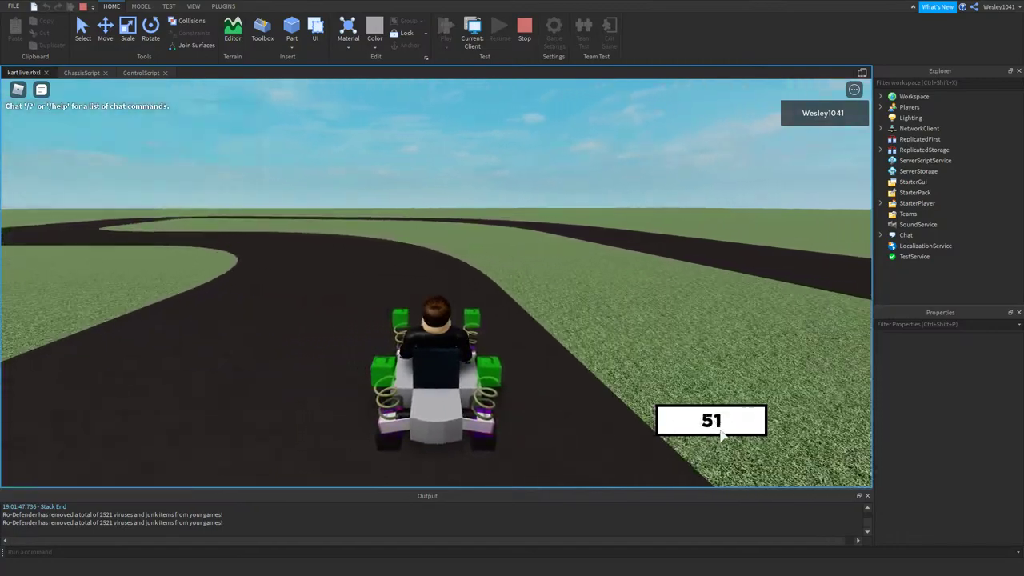
- Steer the kart through the left bend and the right-hand curves to test handling with the 0.1 drag
key(a)
key(a)
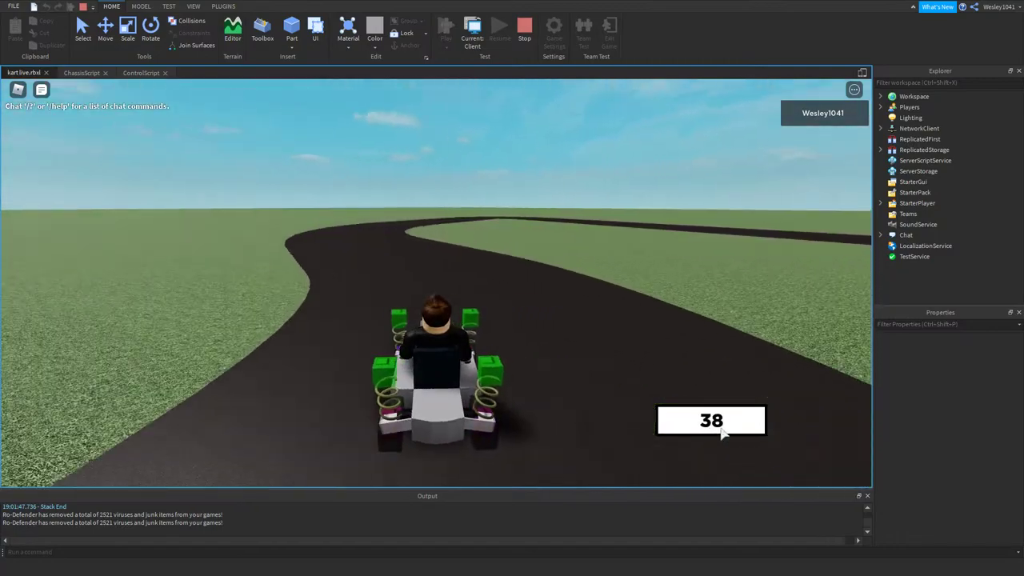
key(a)
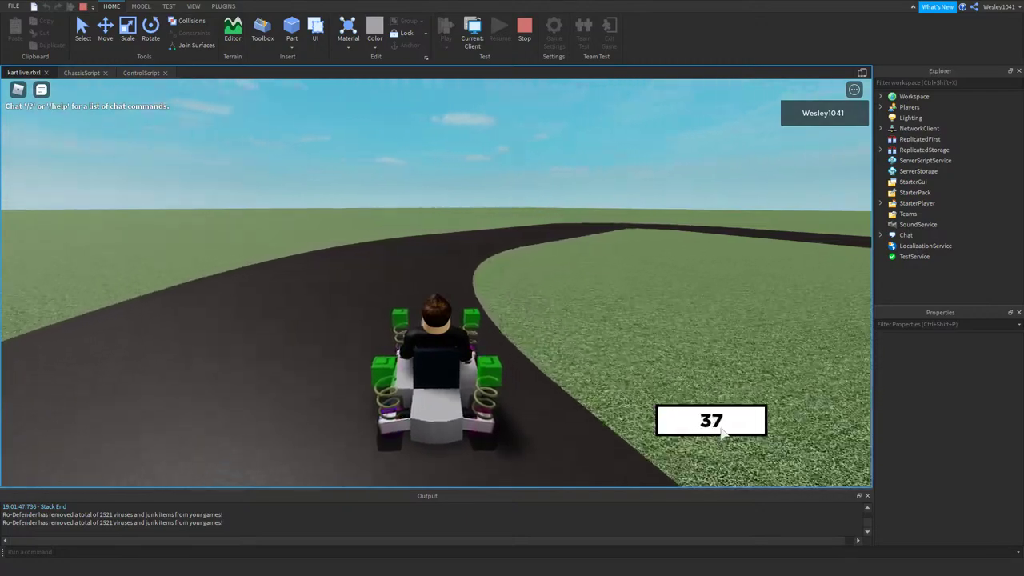
key(d)
key(a)
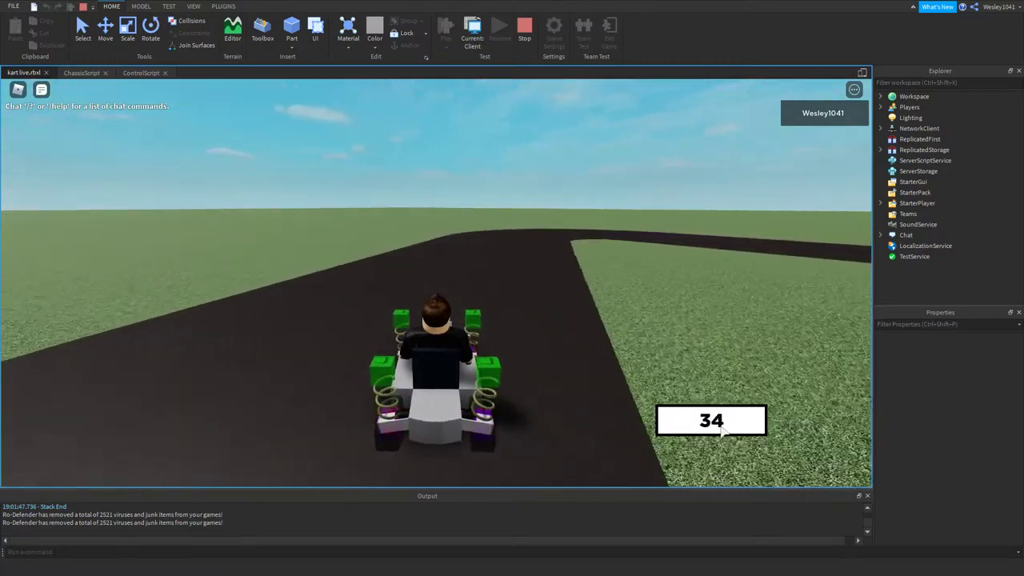
key(d)
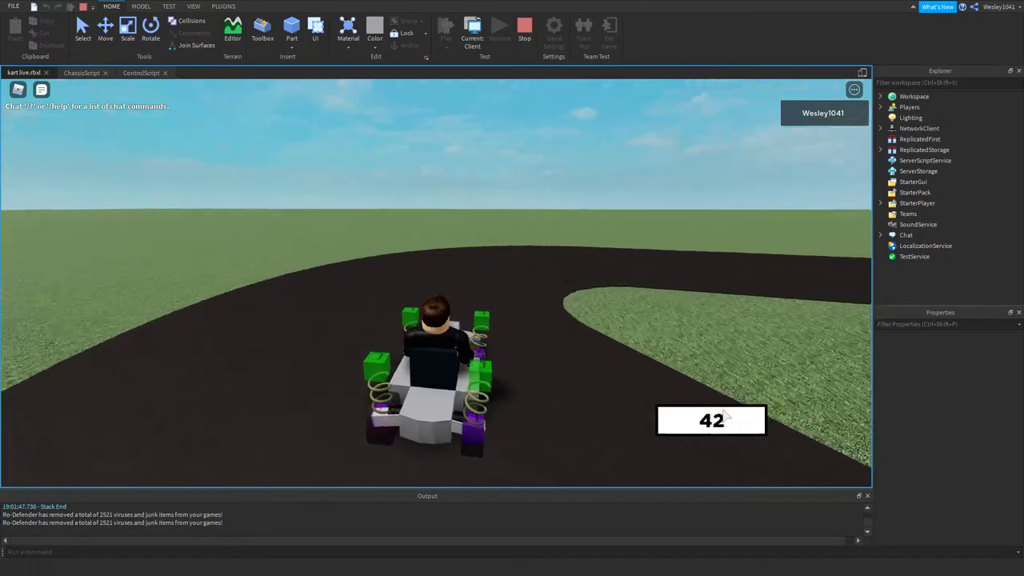
key(d)
right_drag(662, 348, 662, 349)
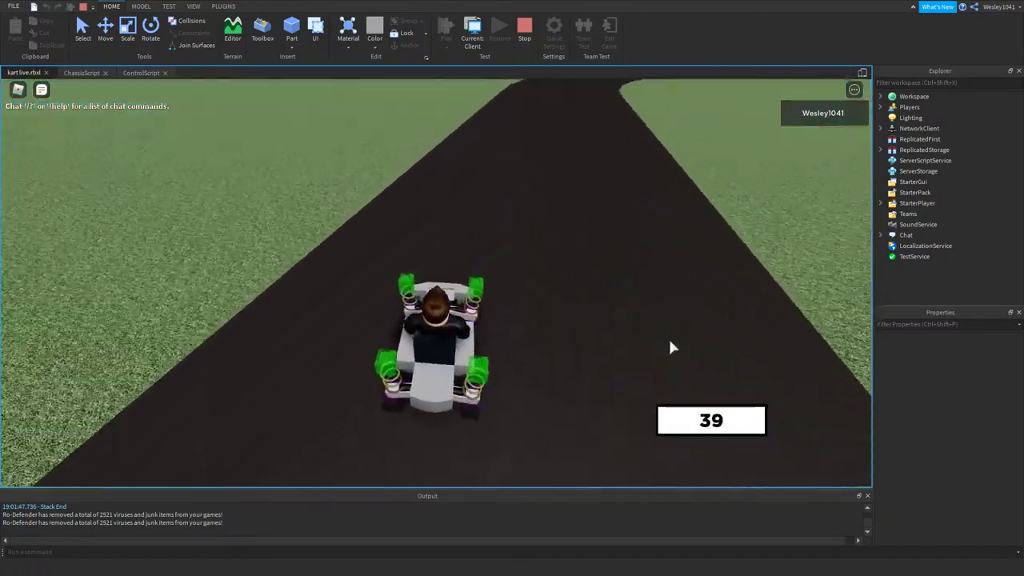
key(d)
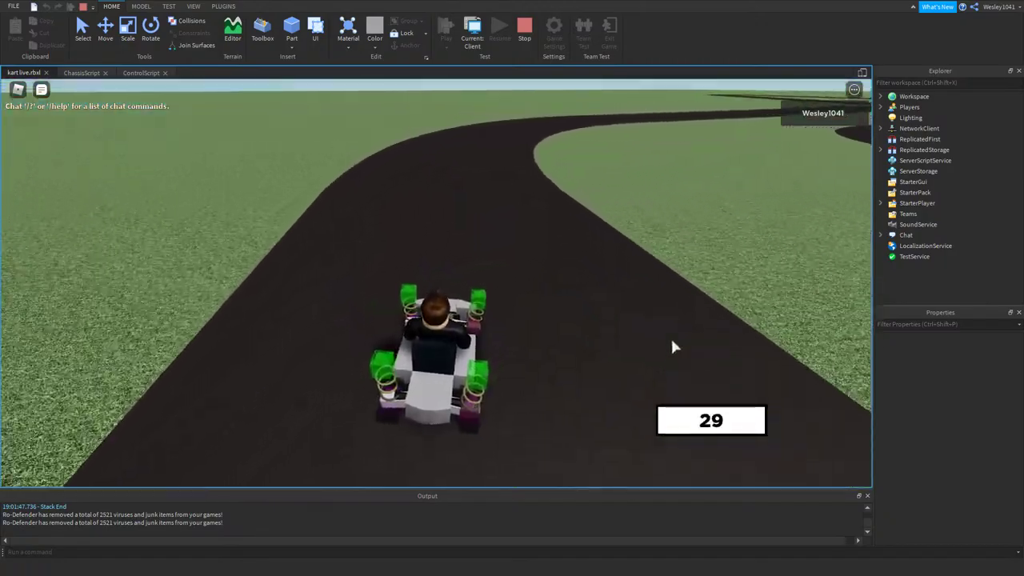
- Examine the kart and its suspension from the side while driving forward and braking, and end the playtest
right_drag(672, 340, 671, 340)
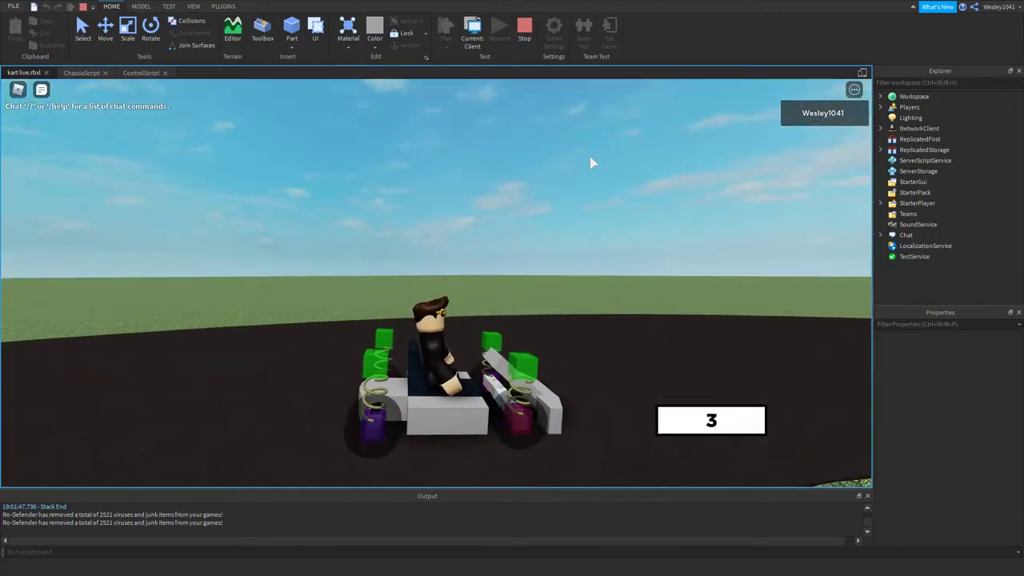
right_drag(616, 258, 616, 258)
scroll(615, 257, down, 2)
key(w)
key(s)
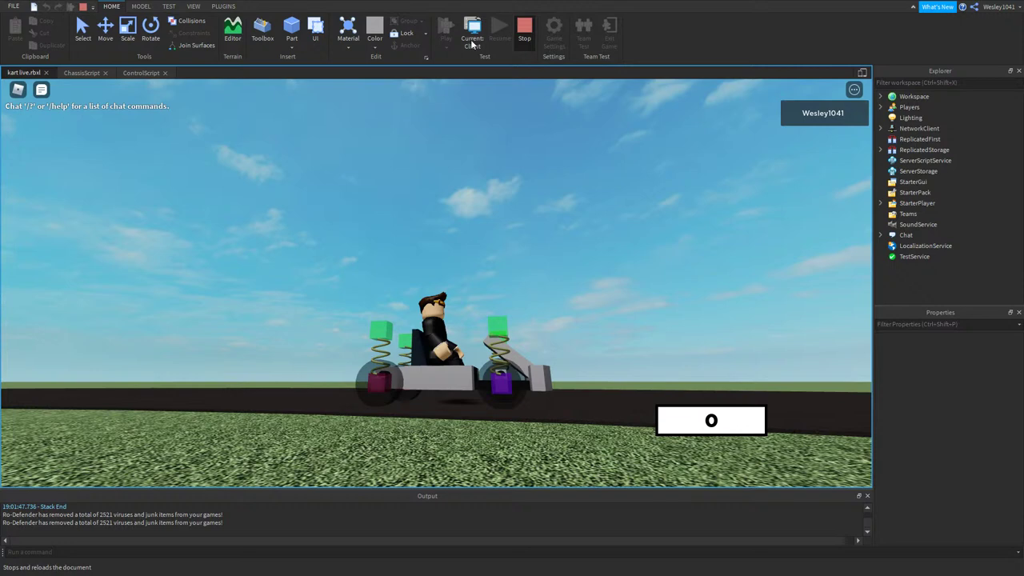
click(523, 30)
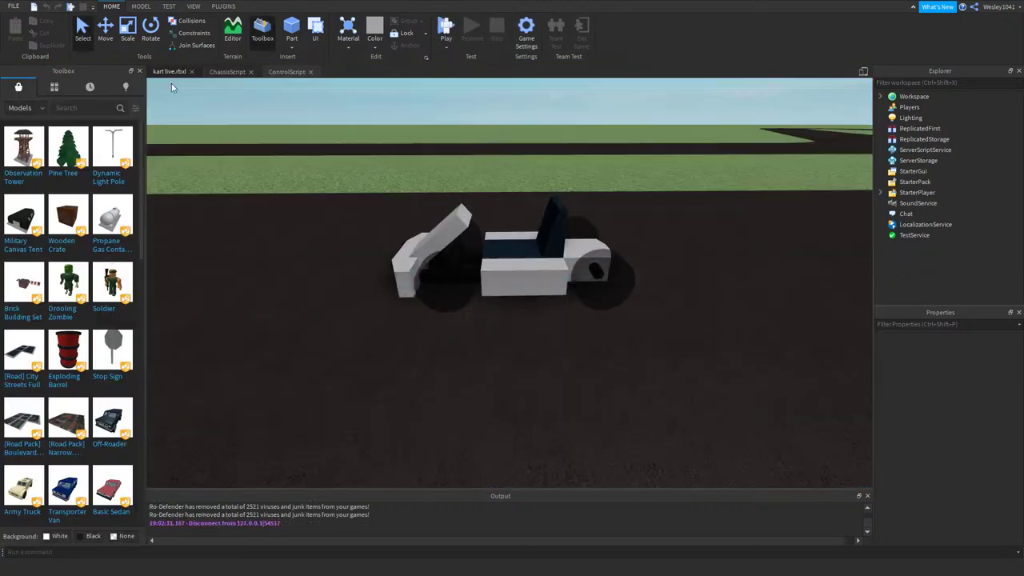
- Set the drag variable to 0.02 in ControlScript and start another playtest with the character in the kart
click(276, 72)
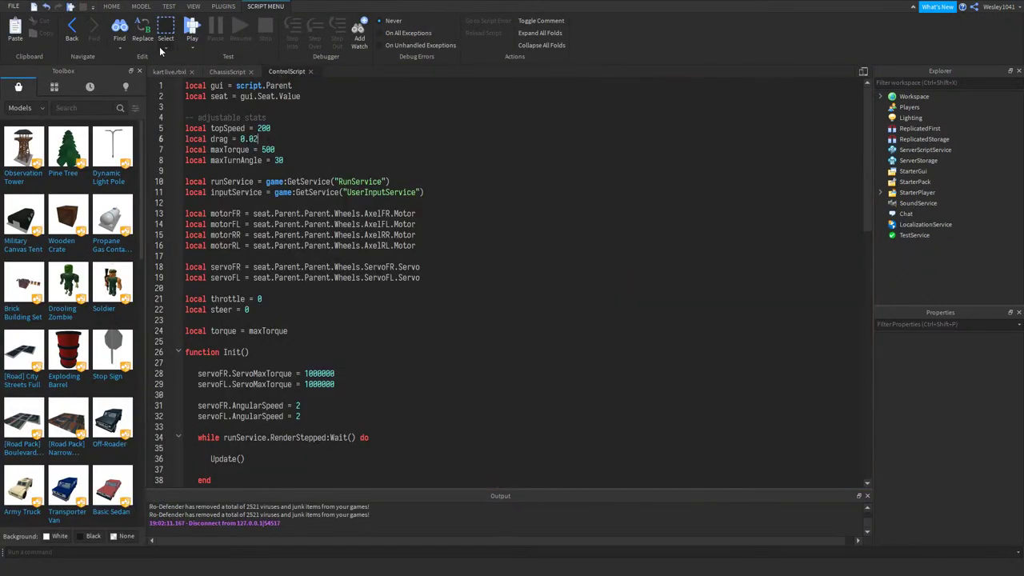
click(171, 72)
click(446, 25)
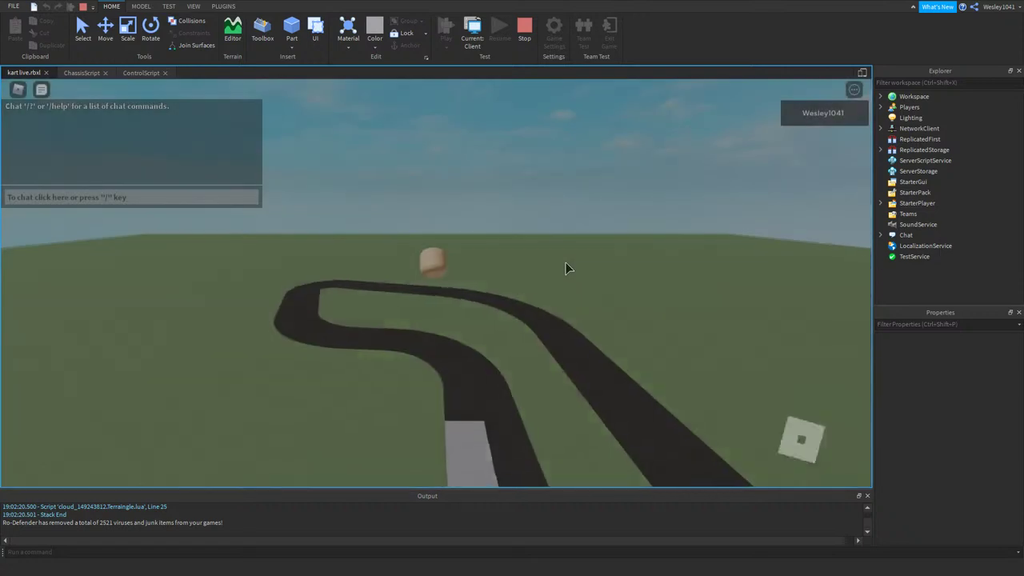
key(d)
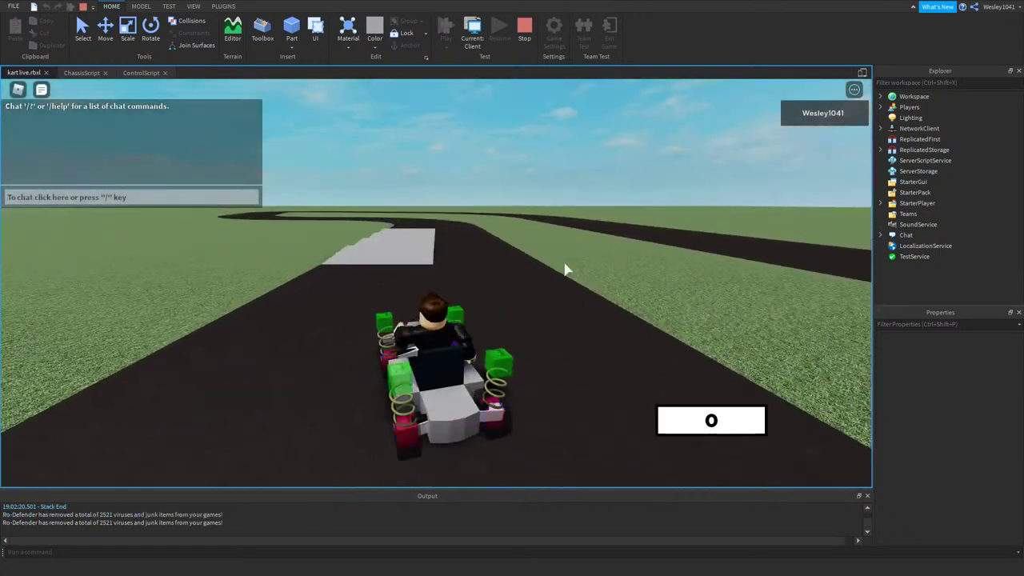
- Accelerate the kart past the ramps and steer through the first bends to test handling with the 0.02 drag
key(w)
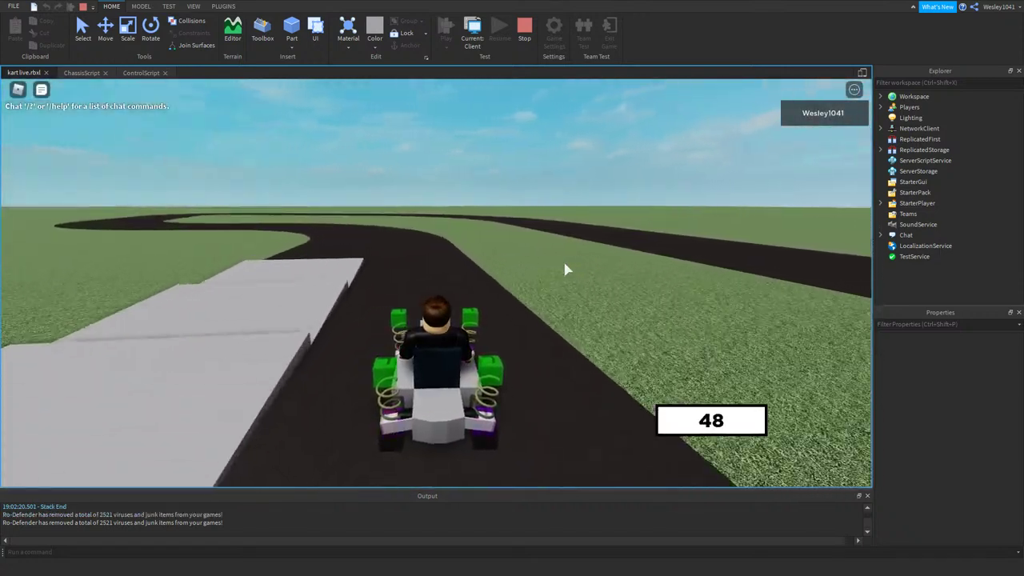
key(a)
key(a)
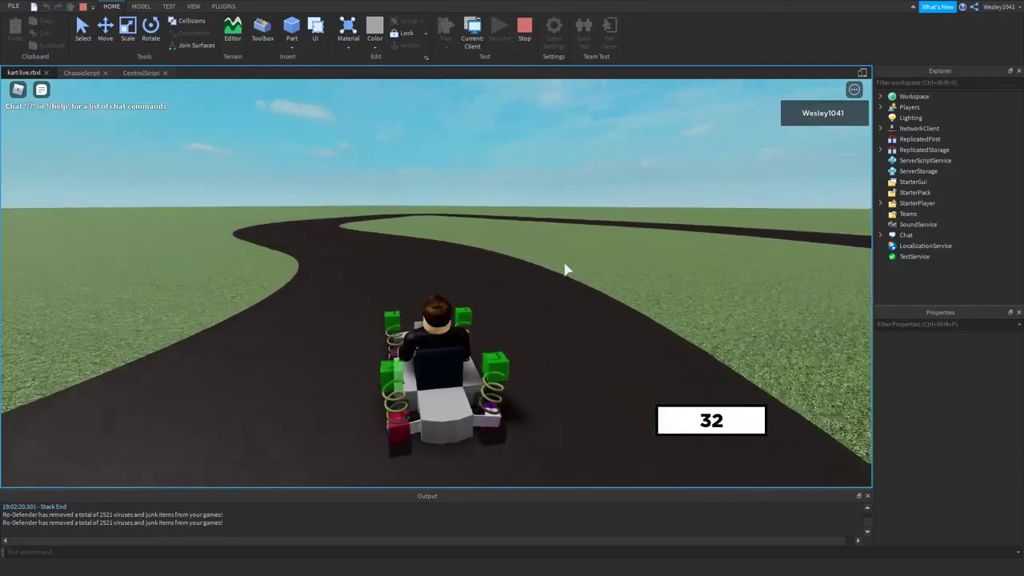
key(d)
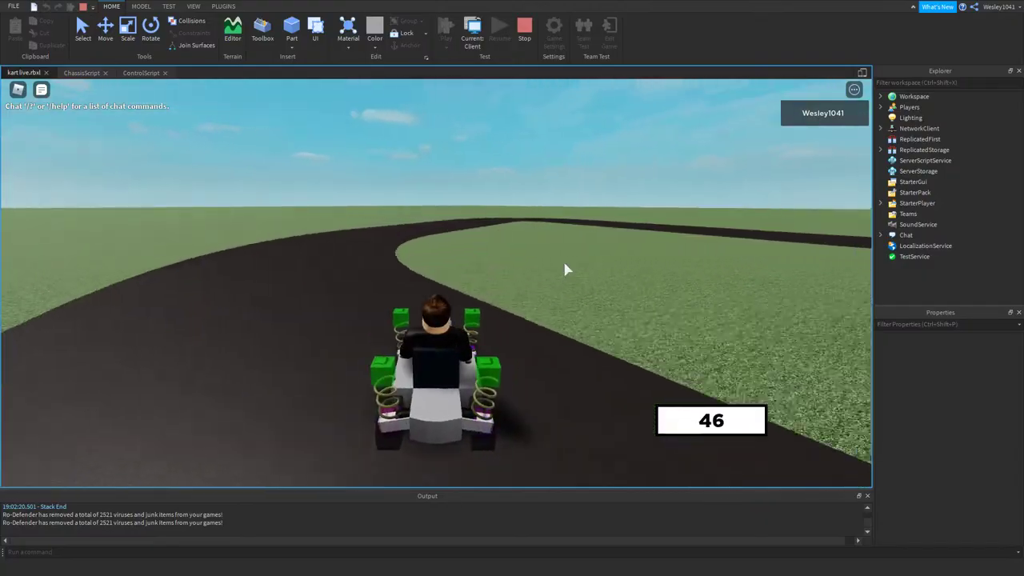
key(a)
key(a)
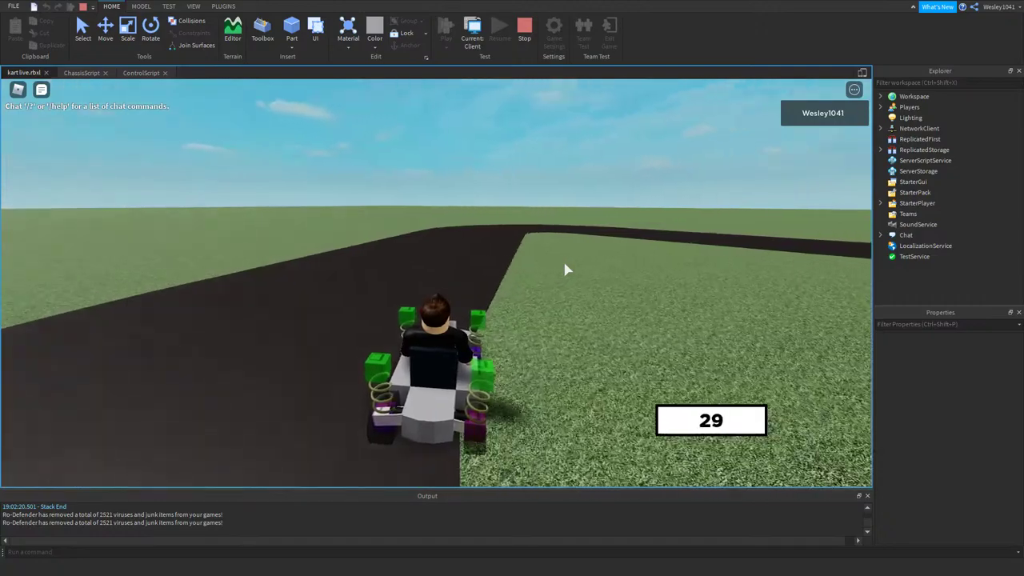
- Steer the kart through the following right-hand curves and end the playtest
key(d)
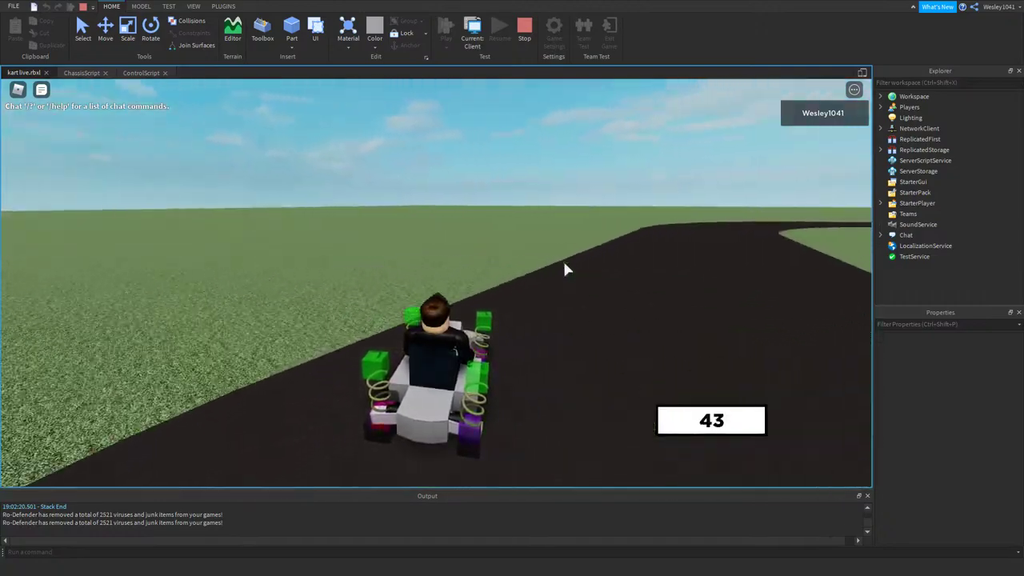
key(d)
key(d)
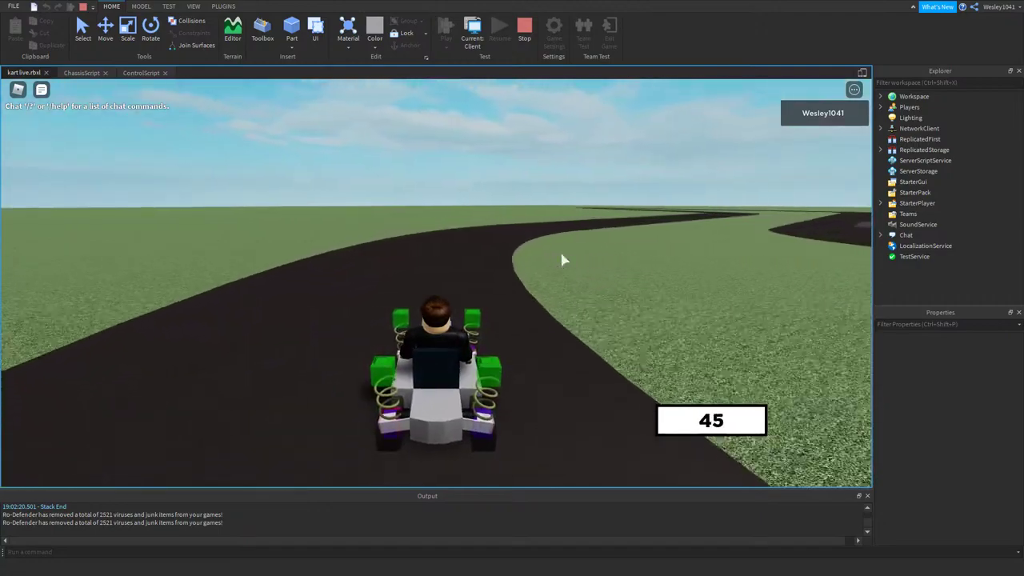
key(d)
click(524, 32)
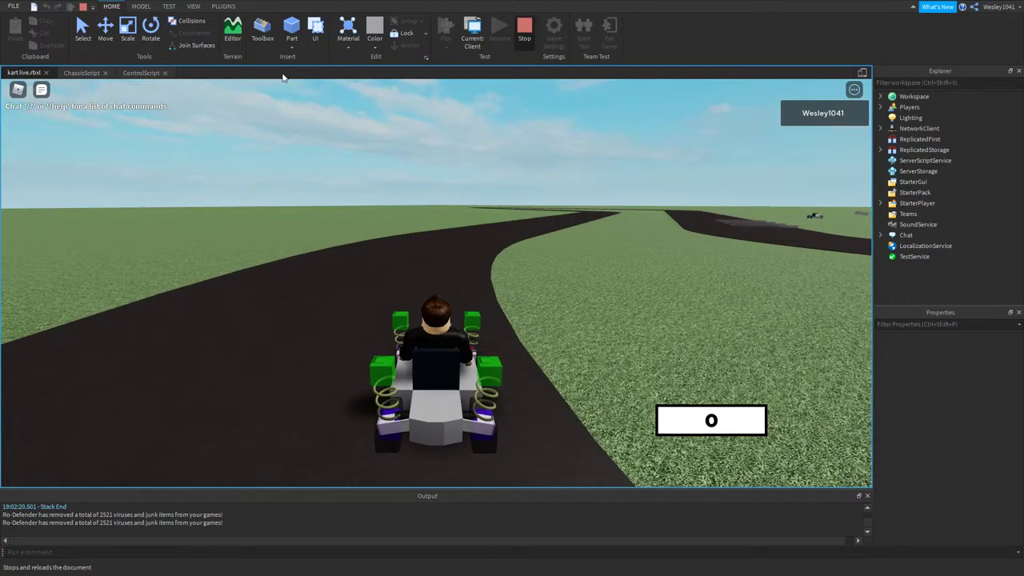
- Return to the kart place and copy SeatGui from the ChassisScript under the second MyKart's VehicleSeat
click(275, 72)
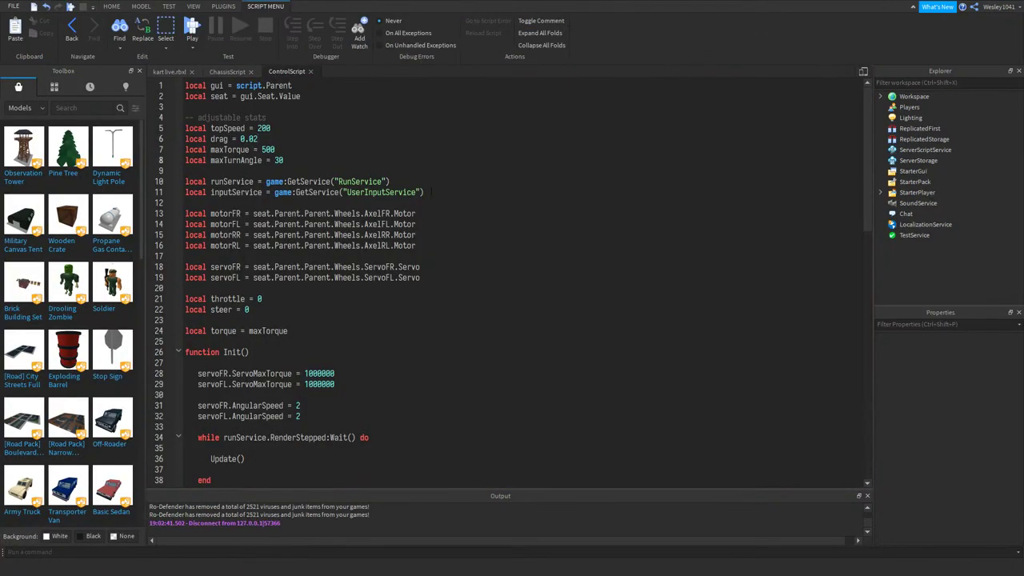
click(177, 71)
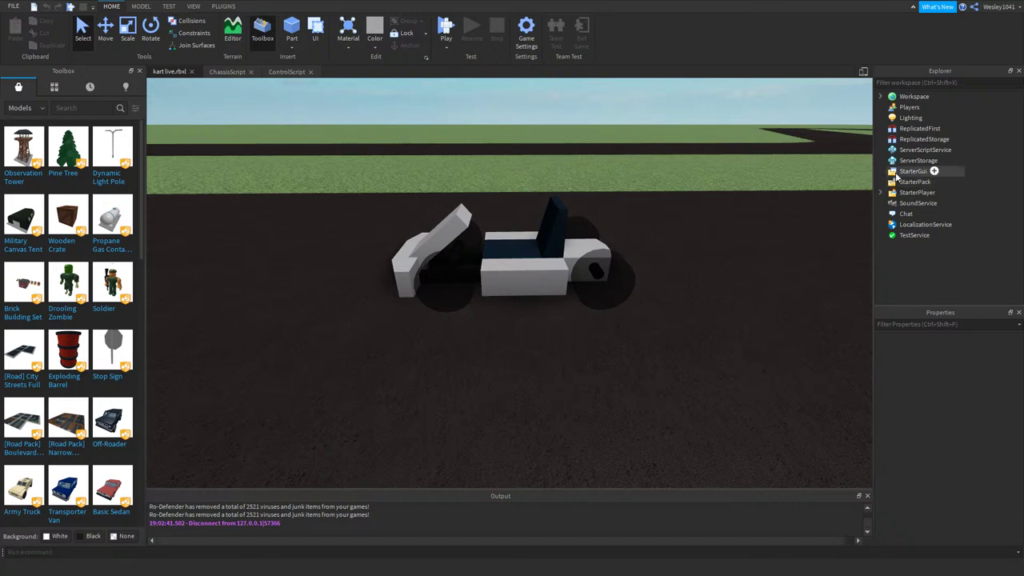
click(881, 96)
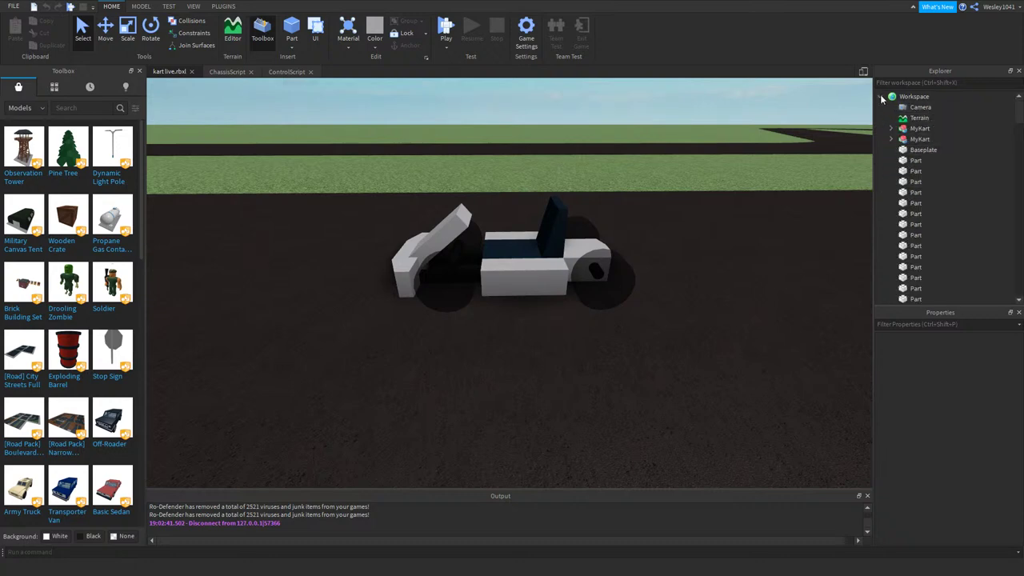
click(606, 251)
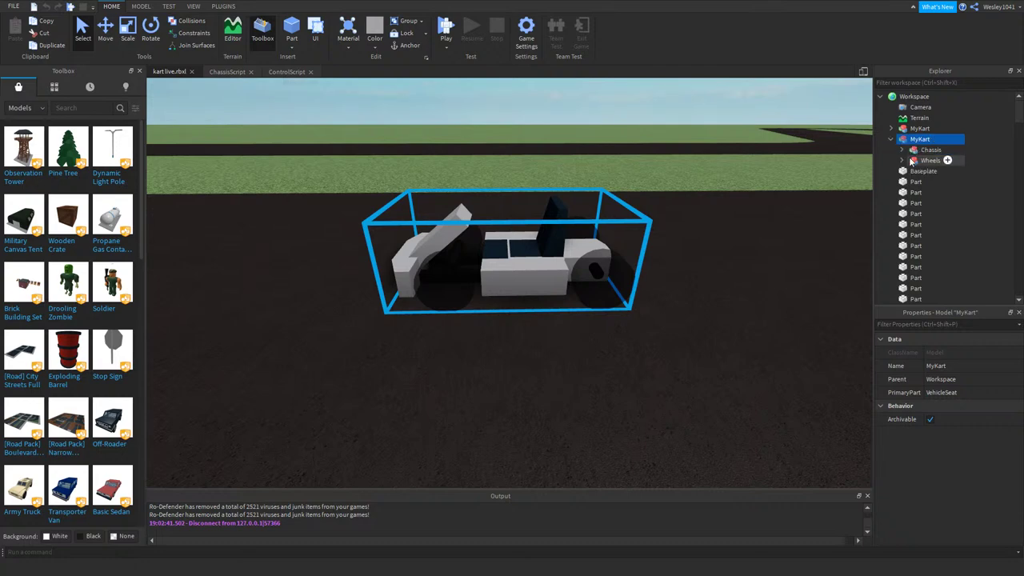
click(902, 150)
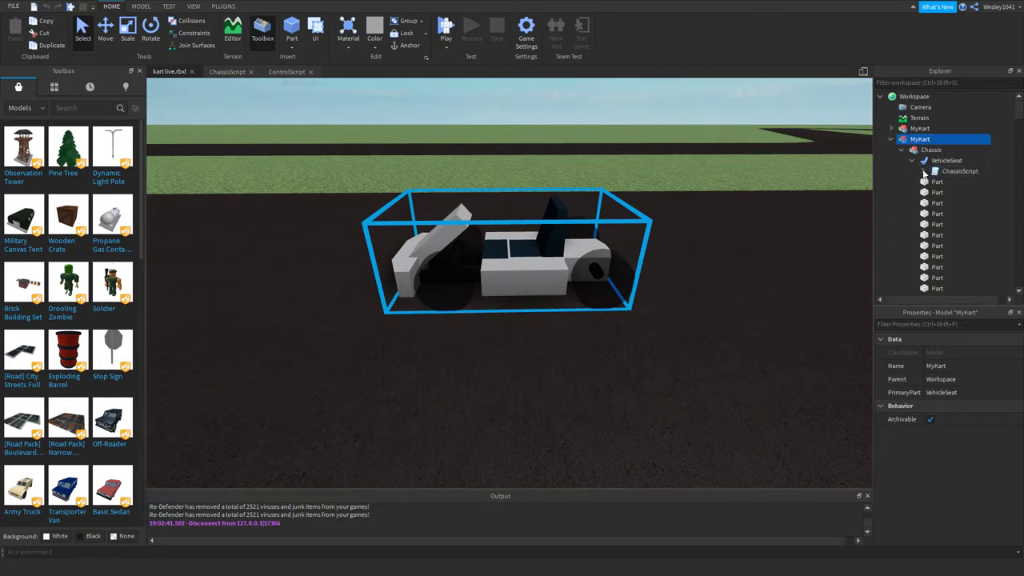
click(960, 182)
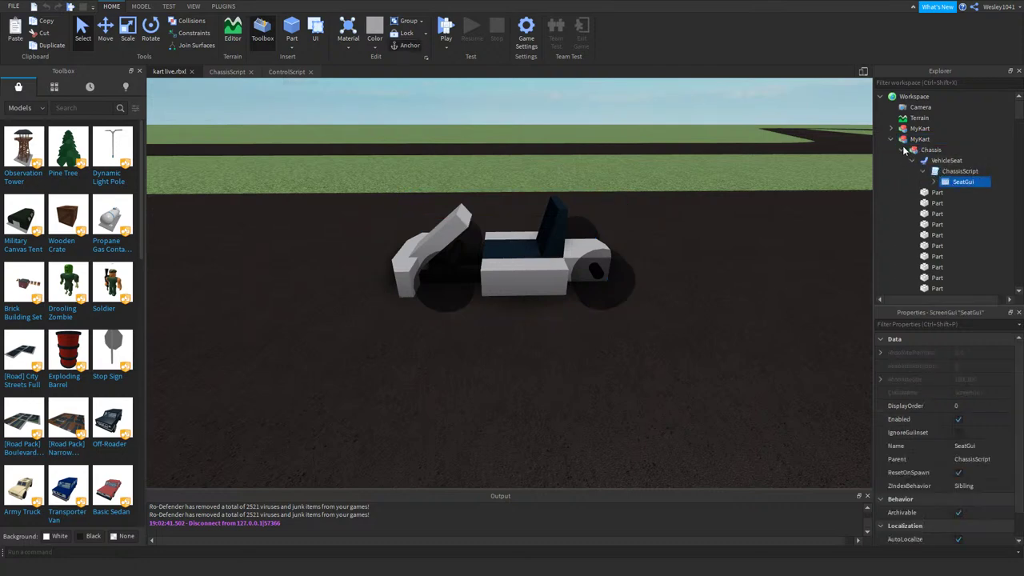
- Paste the copied SeatGui into StarterGui and expand its contents
click(905, 150)
click(882, 96)
click(909, 171)
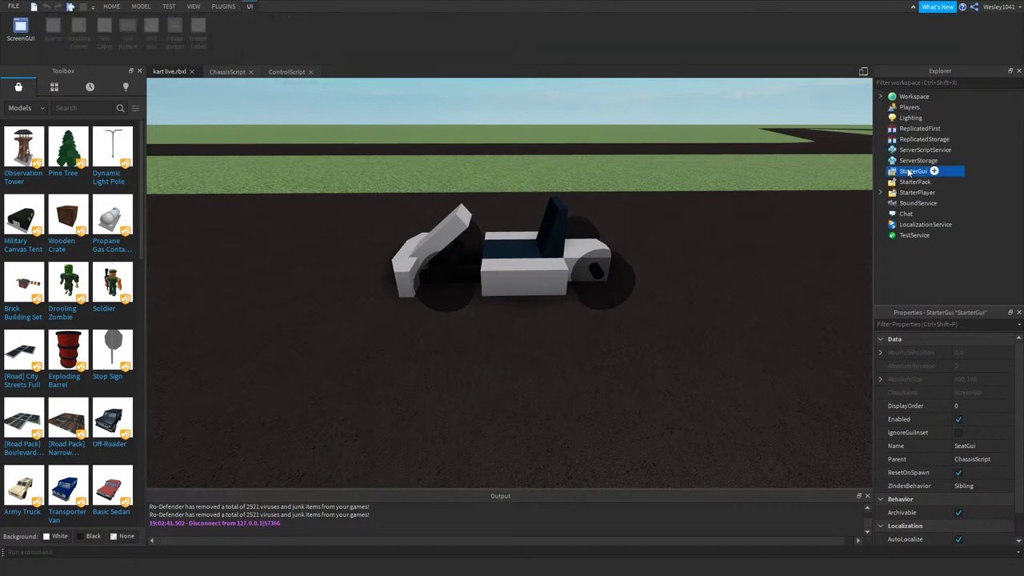
key(ctrl+shift+v)
click(891, 182)
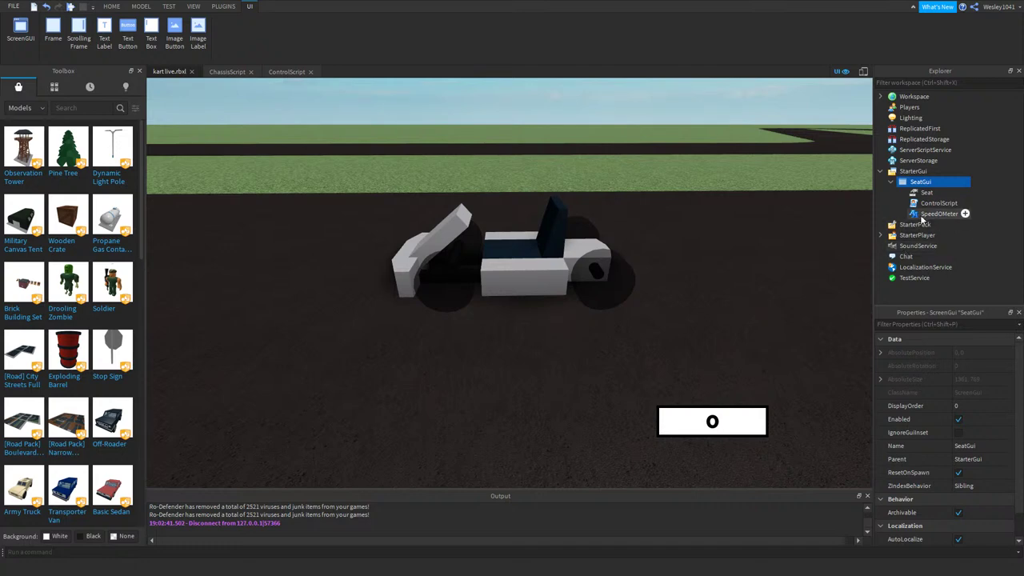
- Insert a Frame object into SeatGui
right_click(923, 183)
click(950, 379)
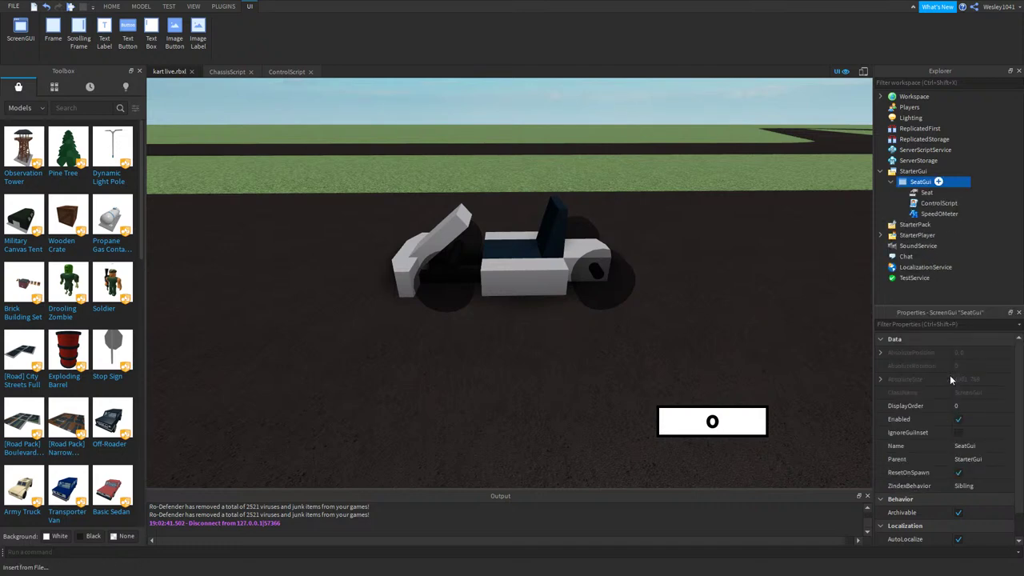
text(frame)
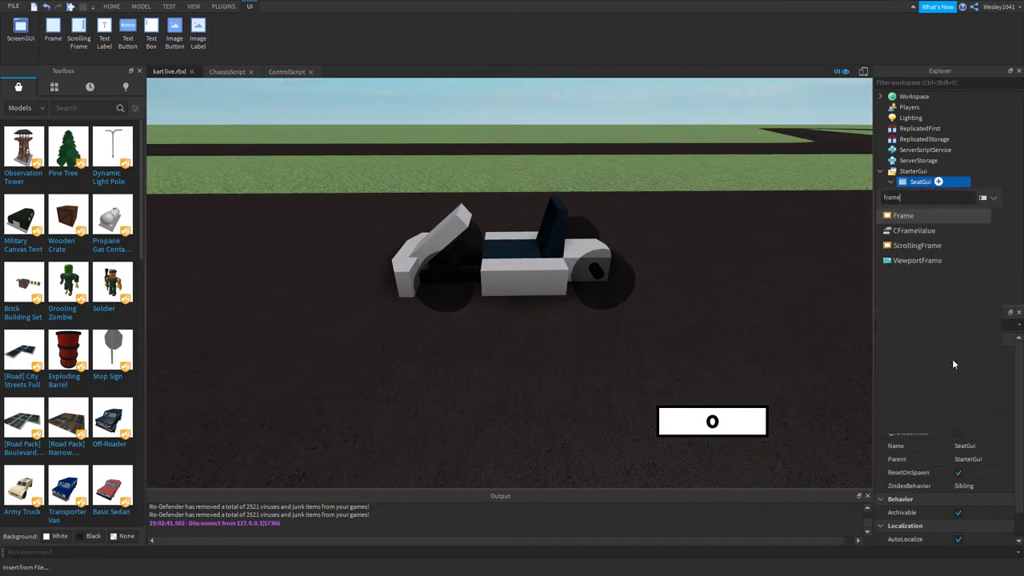
key(Return)
- Set the new Frame's position to {1, -360},{0, 0}
scroll(987, 472, down, 3)
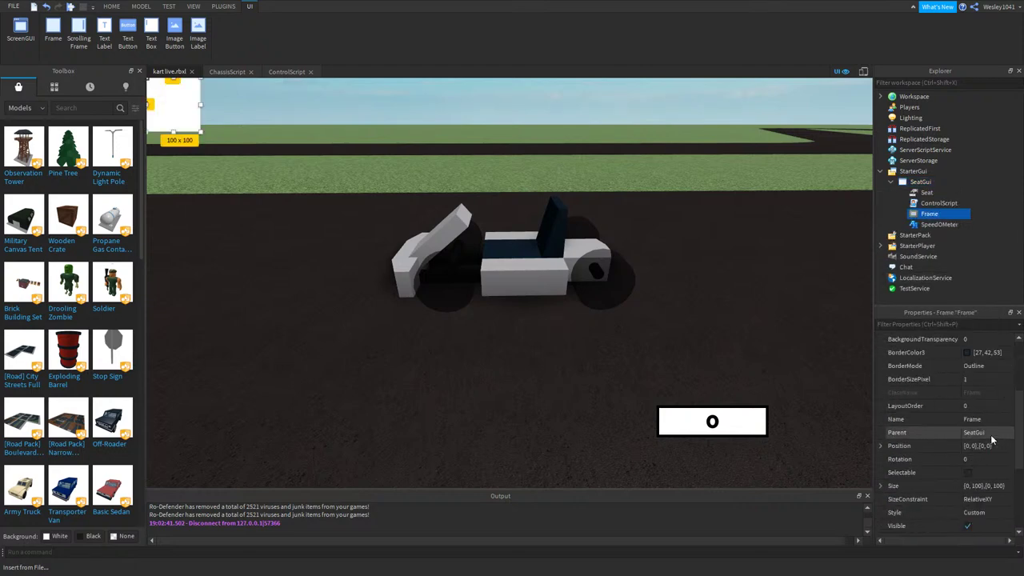
click(977, 446)
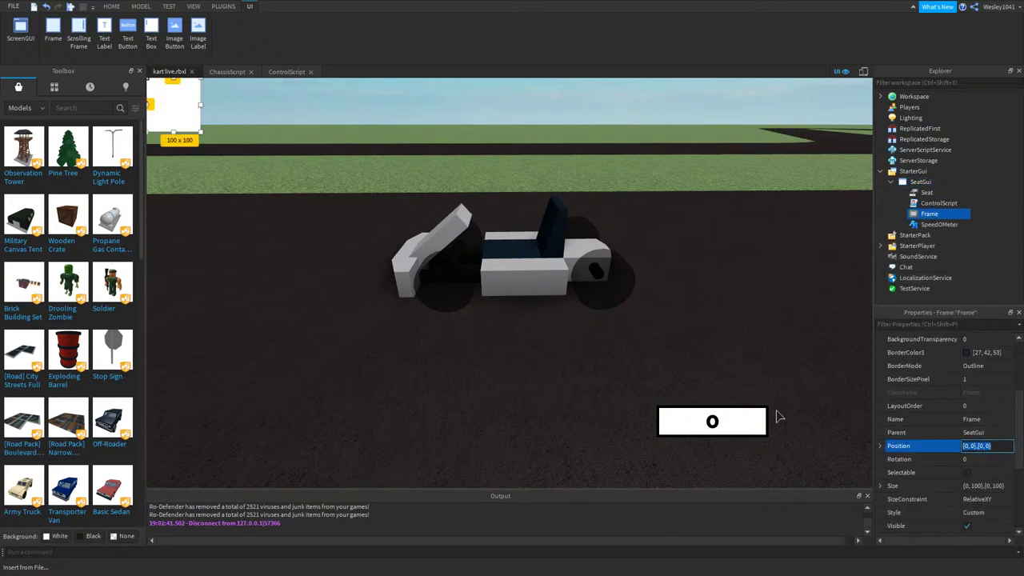
click(929, 223)
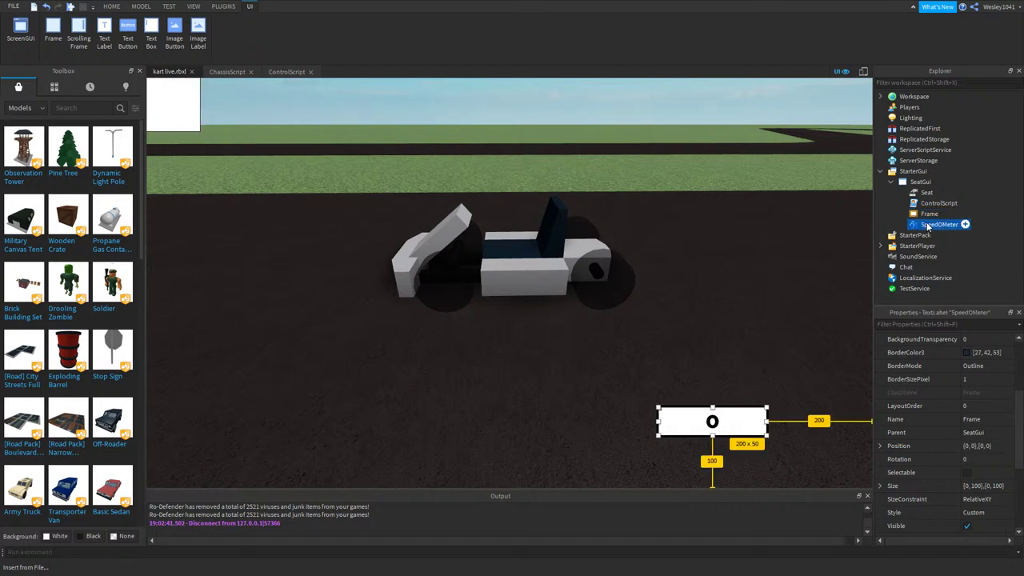
click(928, 214)
click(978, 445)
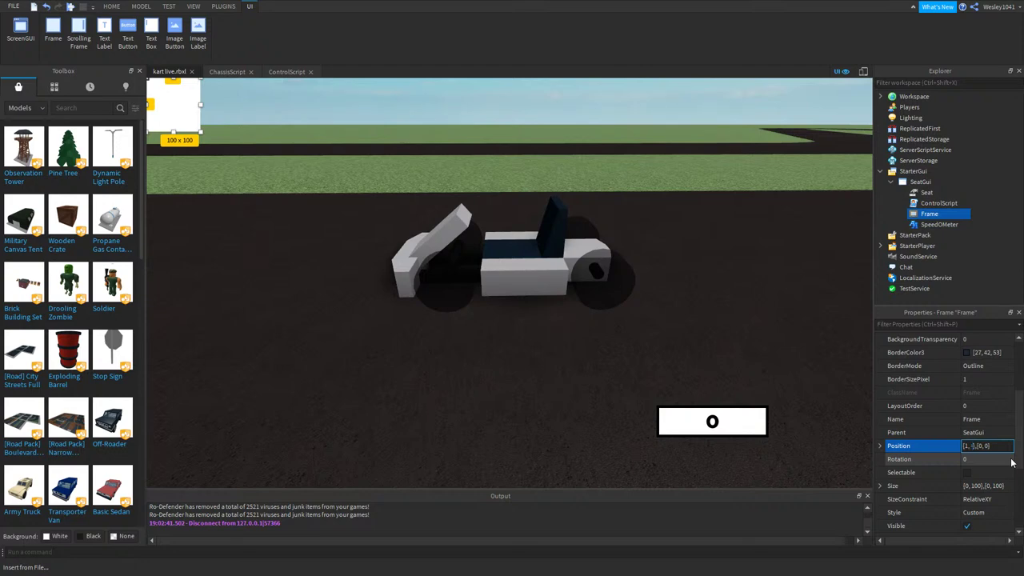
key(Return)
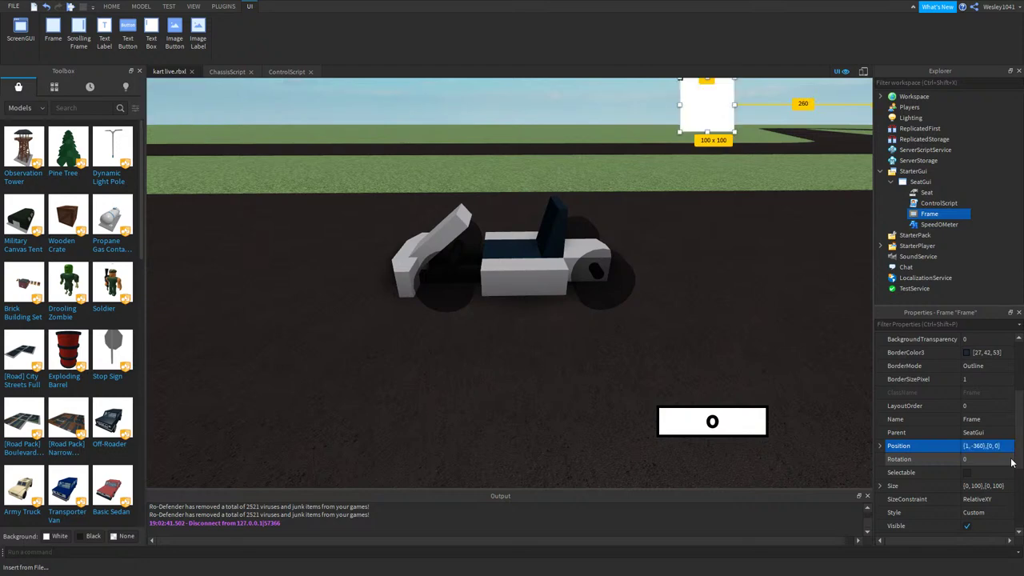
- Check the SpeedOMeter's position and set the Frame's position to {1, -360},{1, -250}, directly above the speedometer
click(951, 204)
click(939, 224)
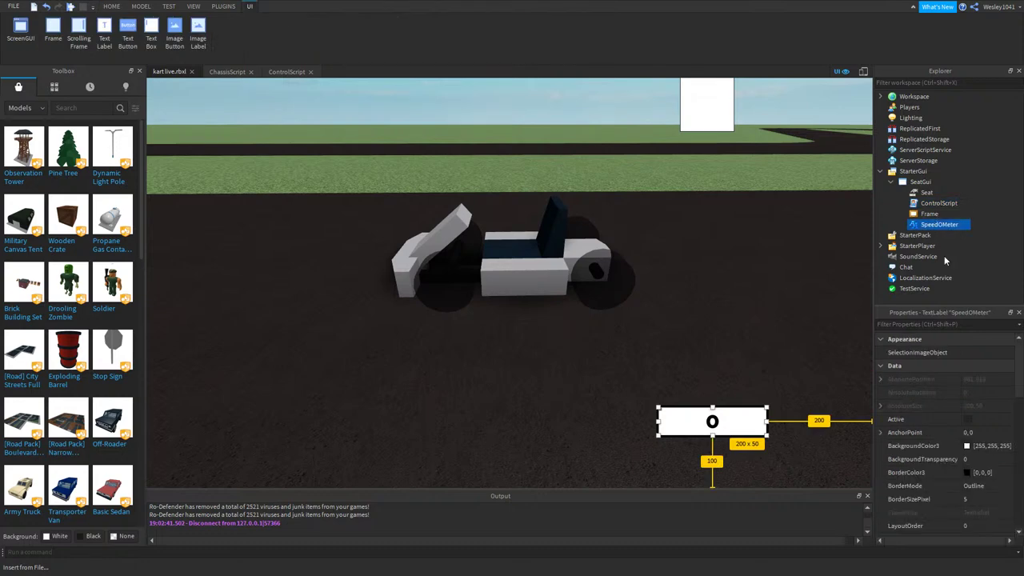
scroll(989, 507, down, 3)
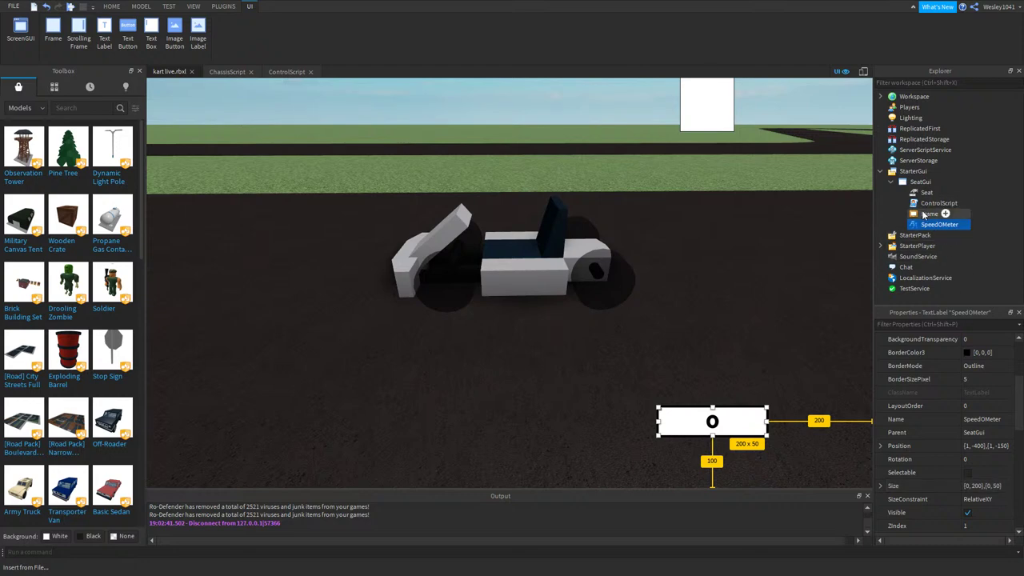
click(927, 213)
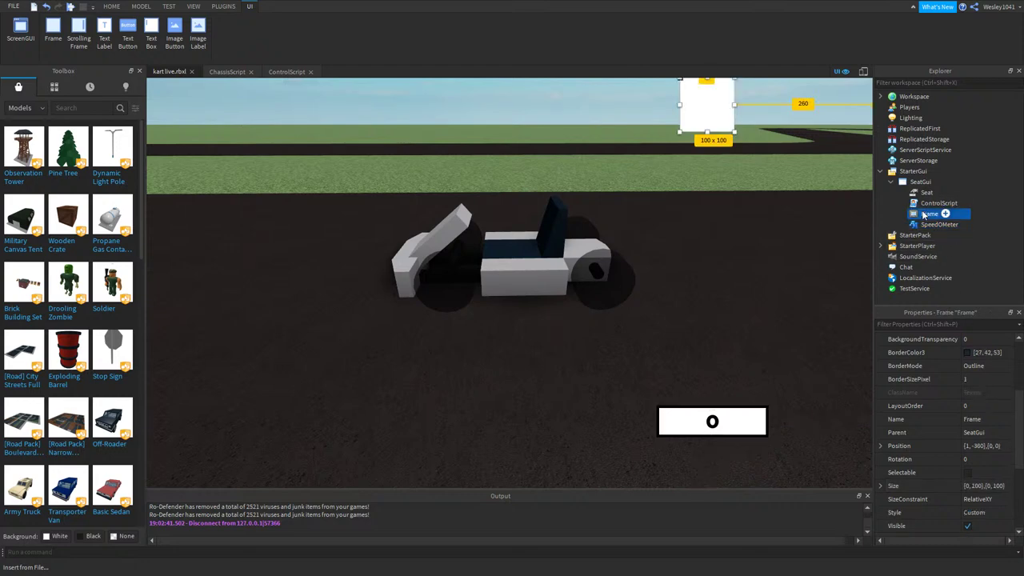
click(983, 445)
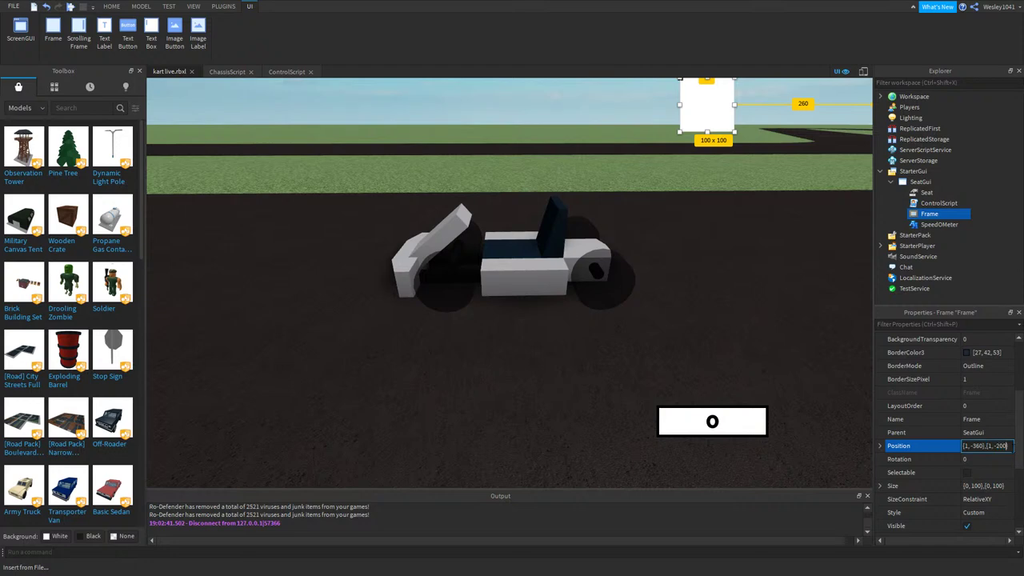
key(Return)
click(986, 446)
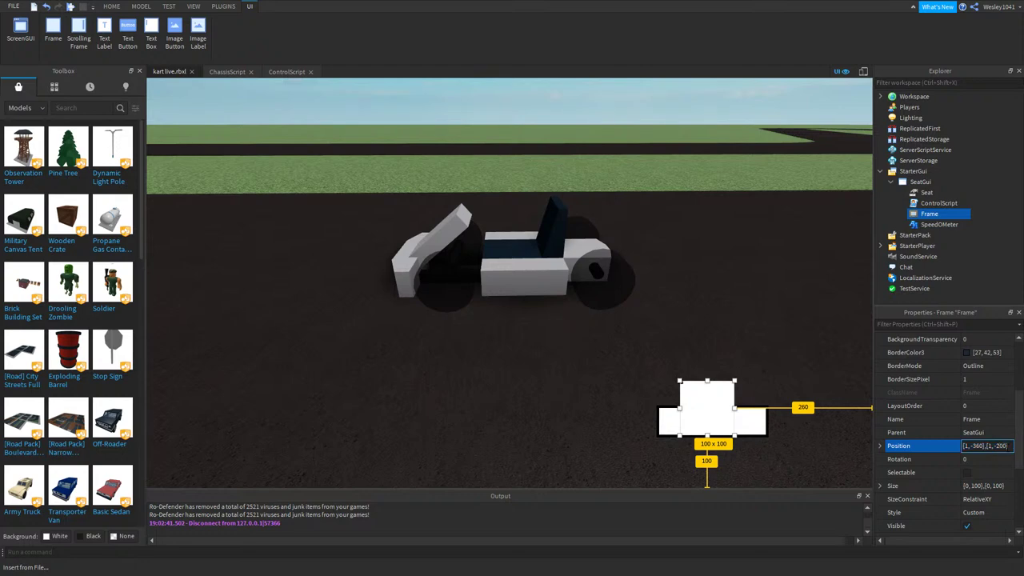
key(Return)
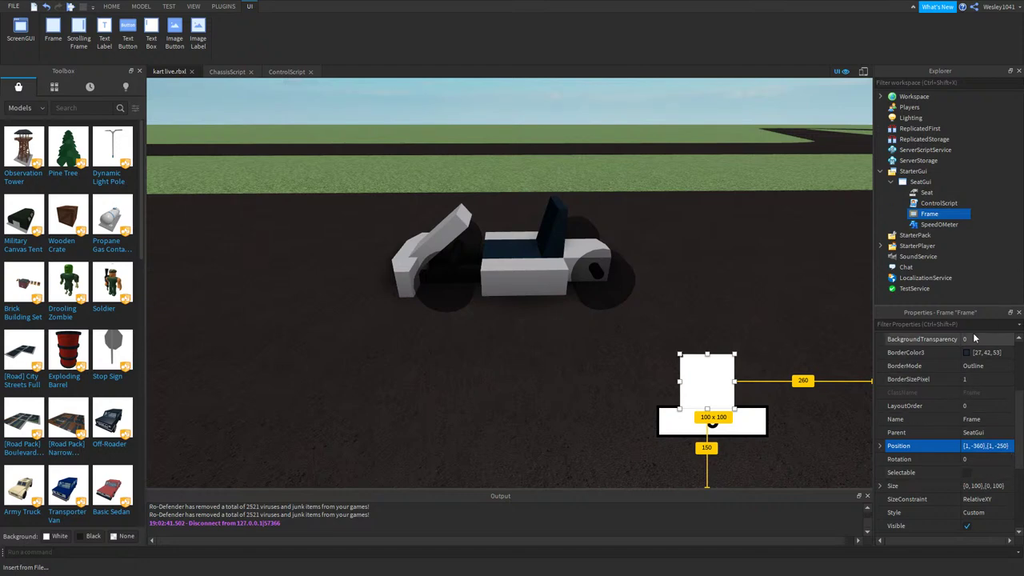
- Rename the Frame as Keys and set its background transparency to 1
click(992, 417)
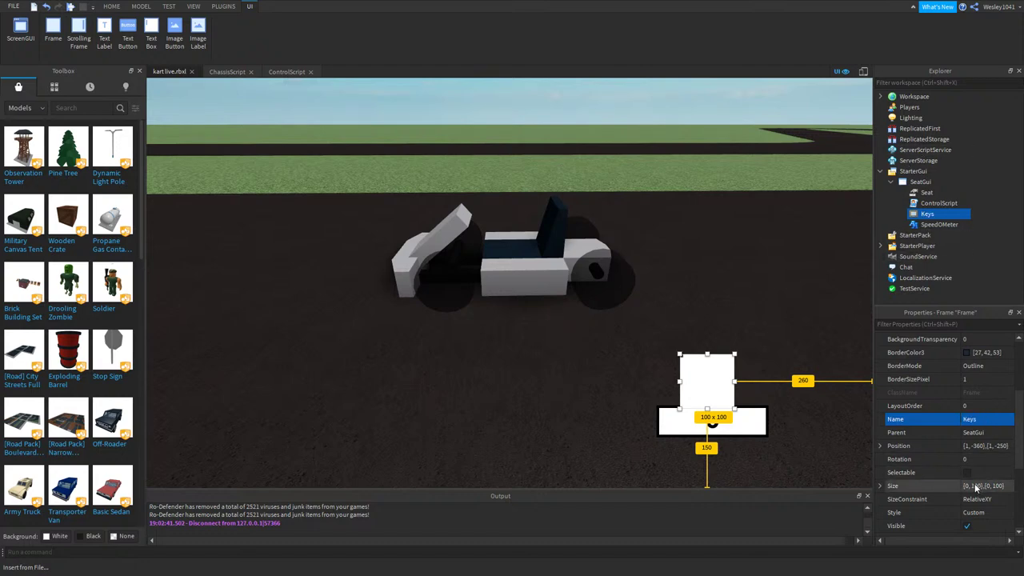
scroll(971, 488, down, 1)
scroll(993, 440, up, 2)
click(980, 379)
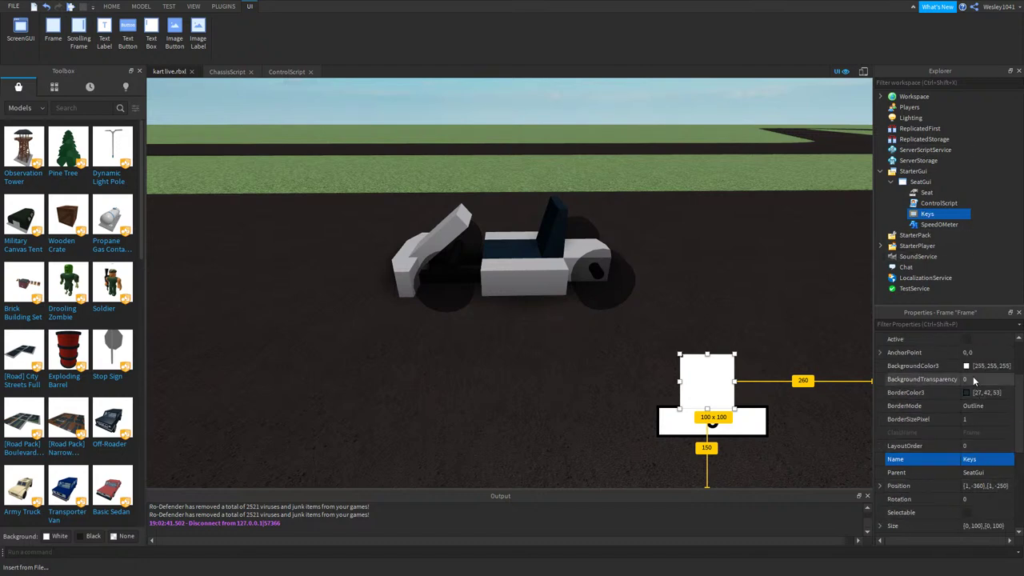
text(1)
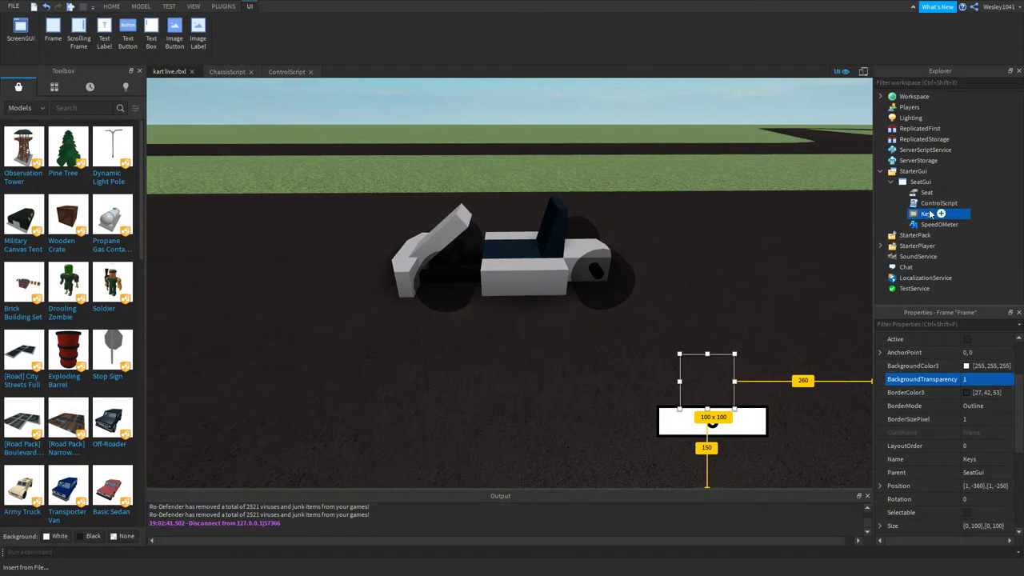
- Insert a child Frame inside Keys
click(941, 213)
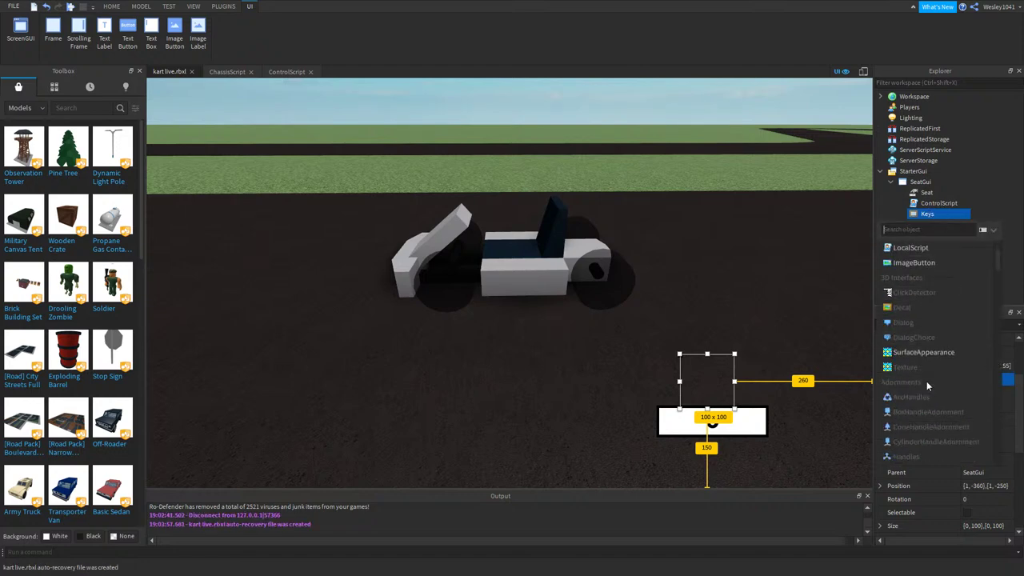
scroll(926, 384, down, 4)
text(fra)
click(923, 246)
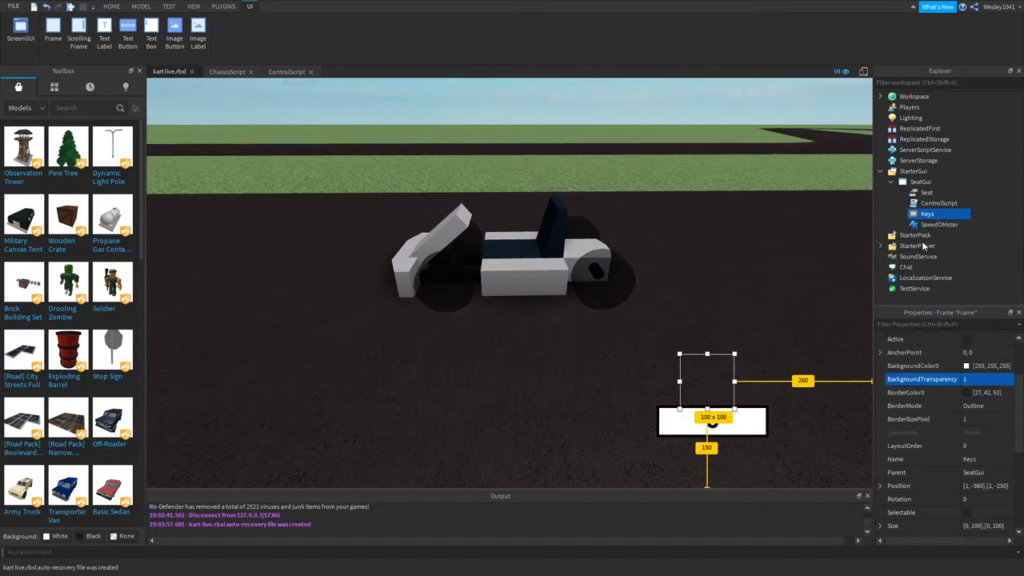
scroll(971, 434, down, 1)
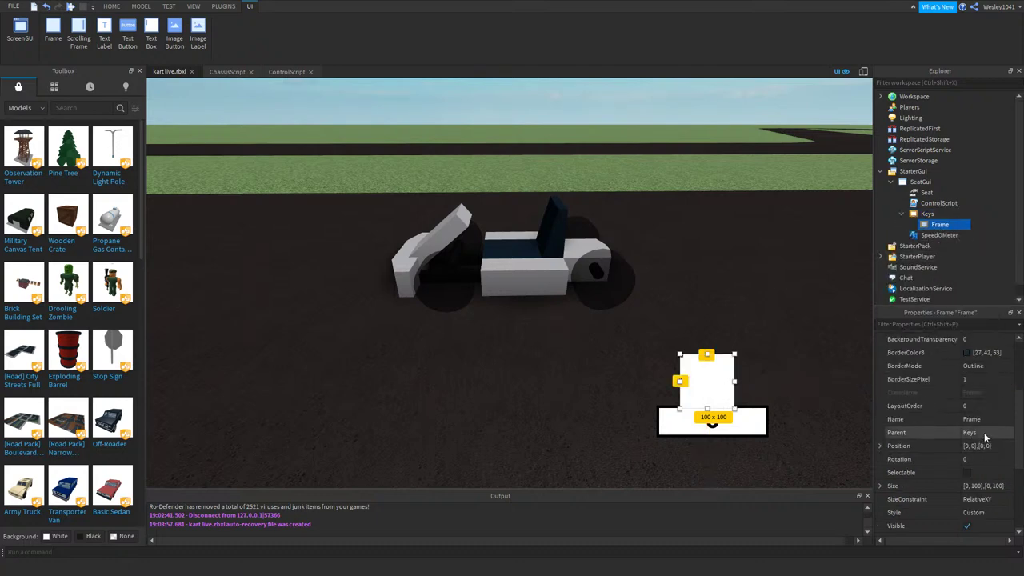
scroll(984, 422, up, 2)
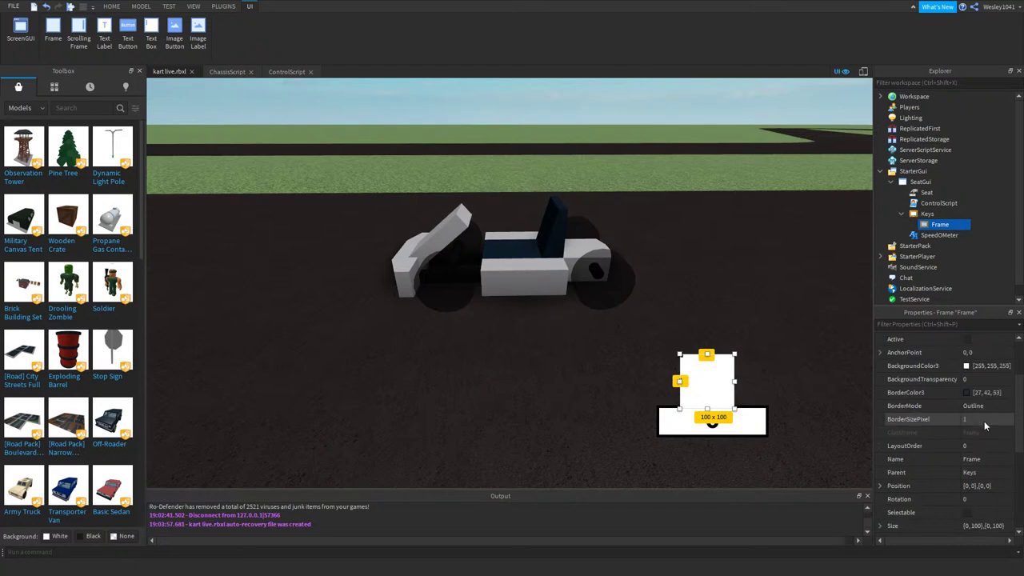
- Rename the child Frame inside Keys as W
scroll(984, 422, down, 2)
click(996, 432)
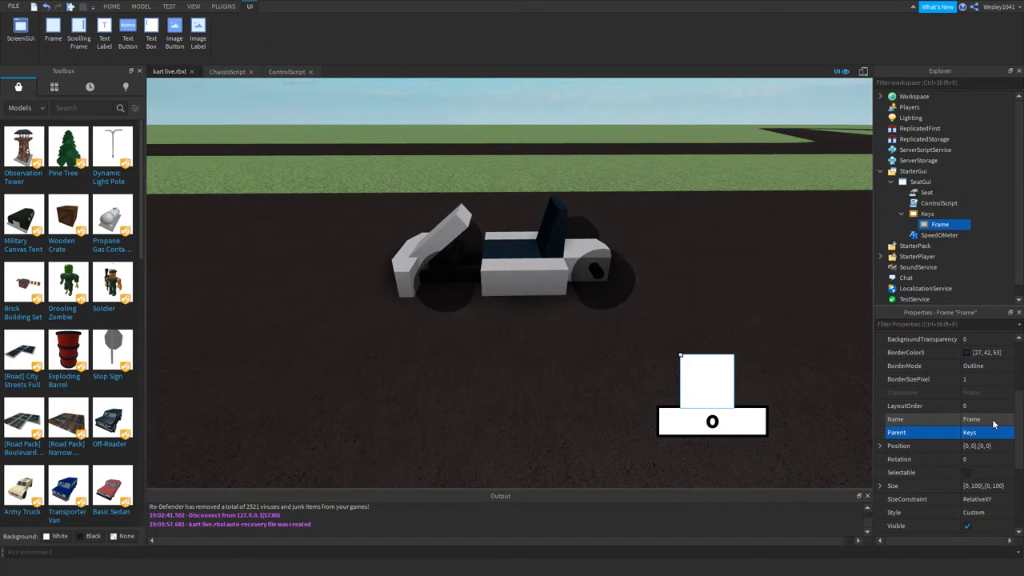
scroll(993, 424, down, 2)
click(990, 380)
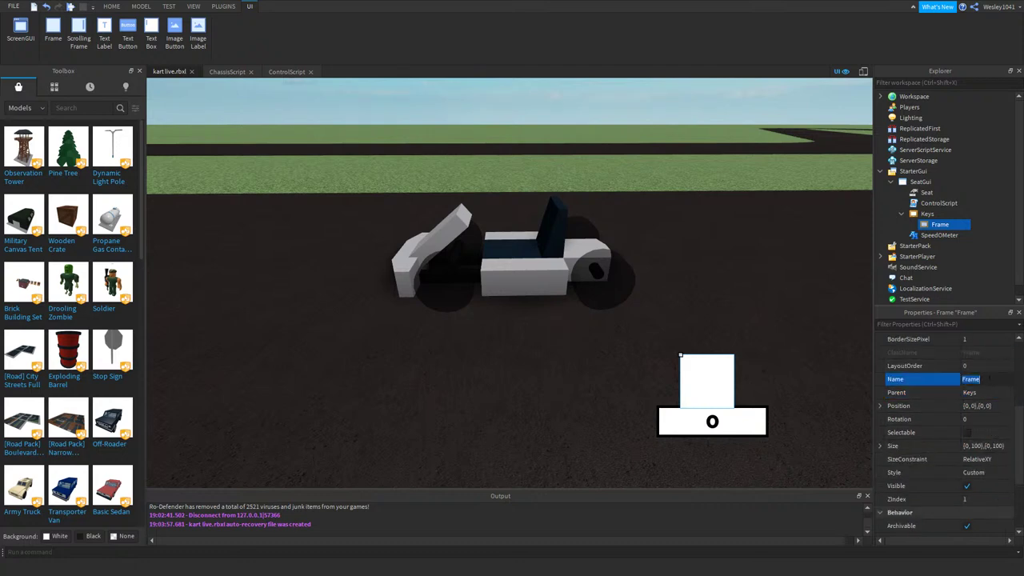
text(W)
key(Return)
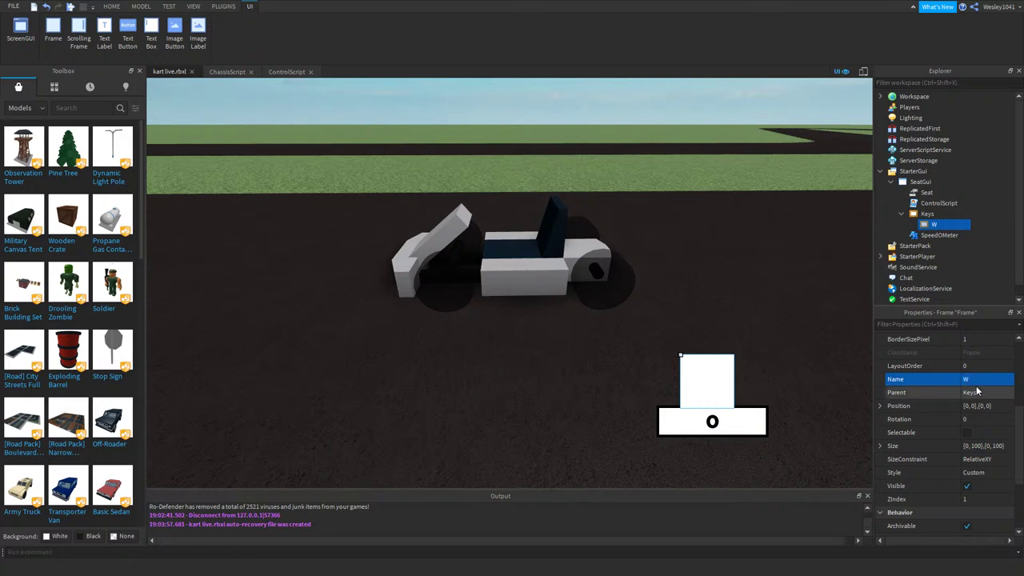
- Set the W frame's size to {0, 100},{0, 50}
click(980, 405)
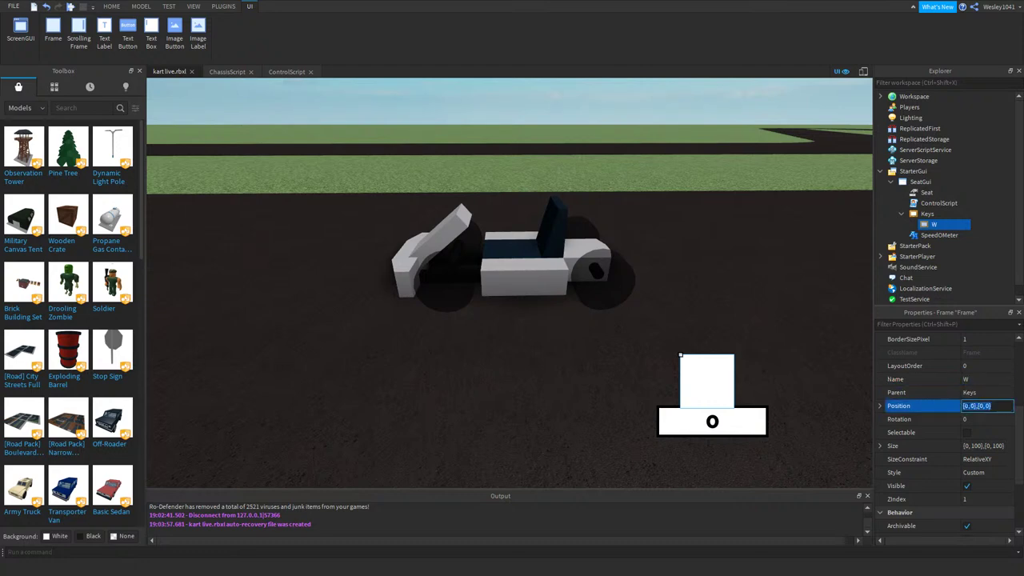
click(980, 446)
double_click(997, 446)
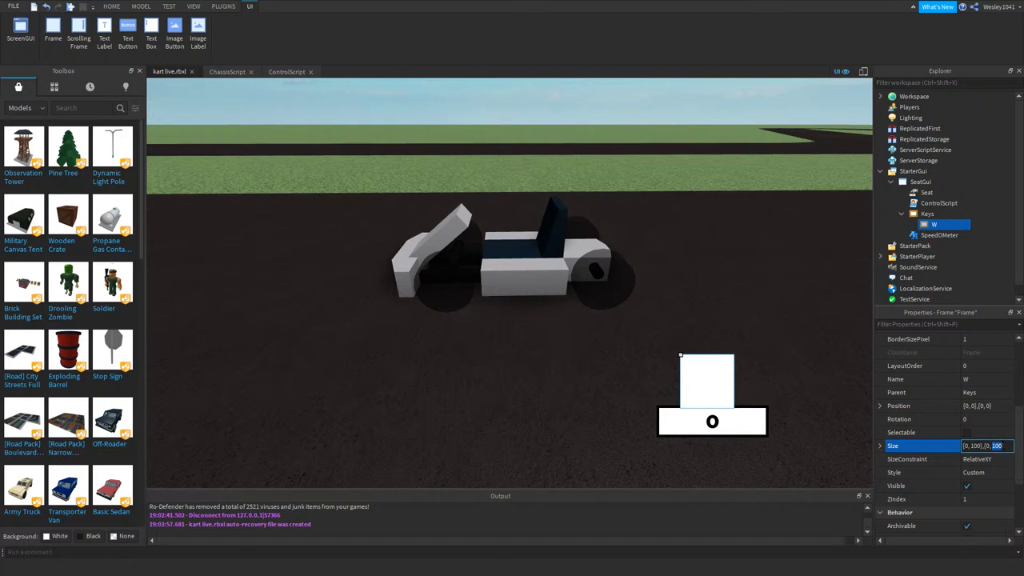
text(50)
key(Return)
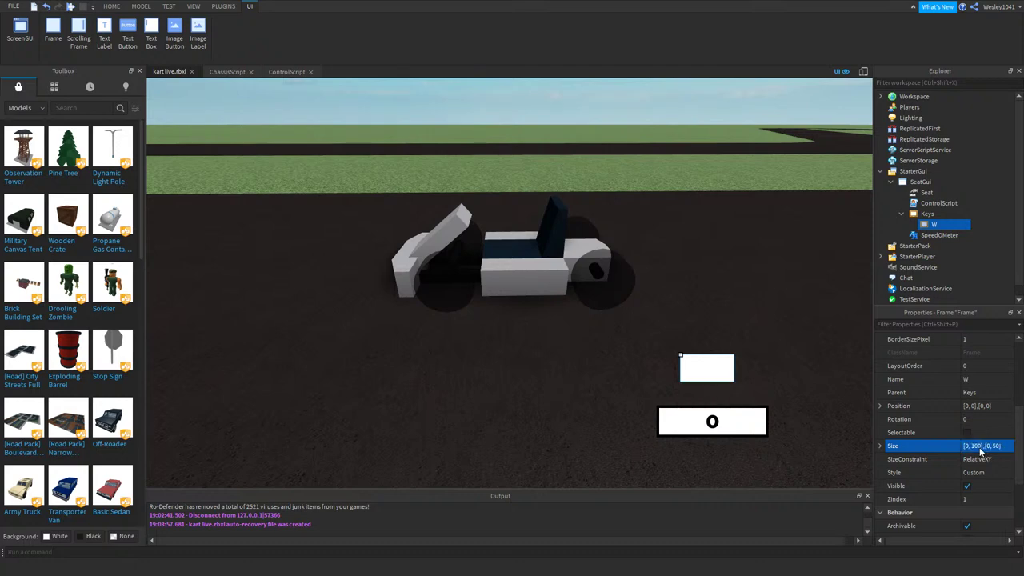
- Set the W frame's size to {0, 30},{0, 30}, making it a small square
click(998, 448)
double_click(997, 445)
text(3)
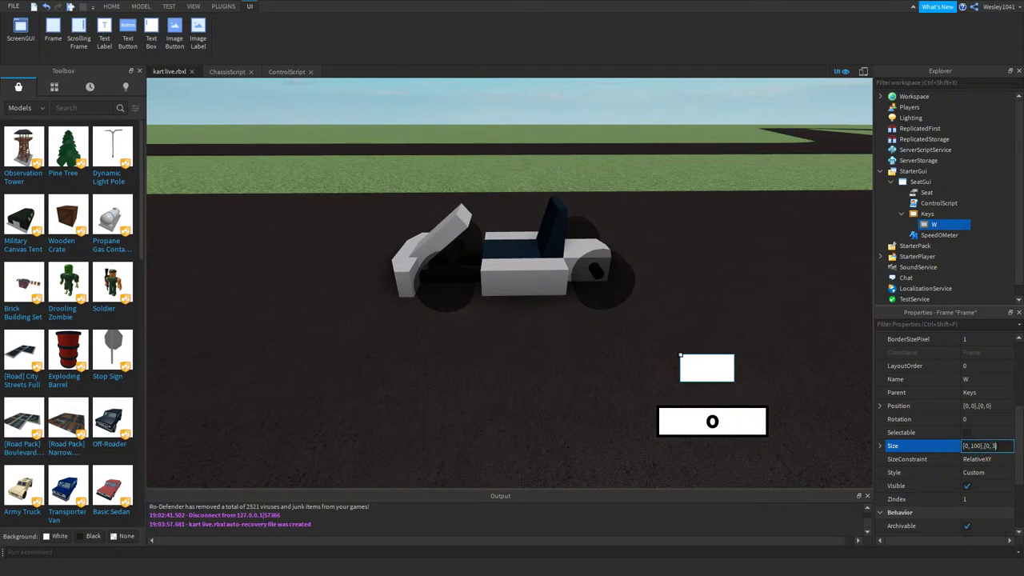
text(0)
key(Return)
click(982, 447)
double_click(979, 446)
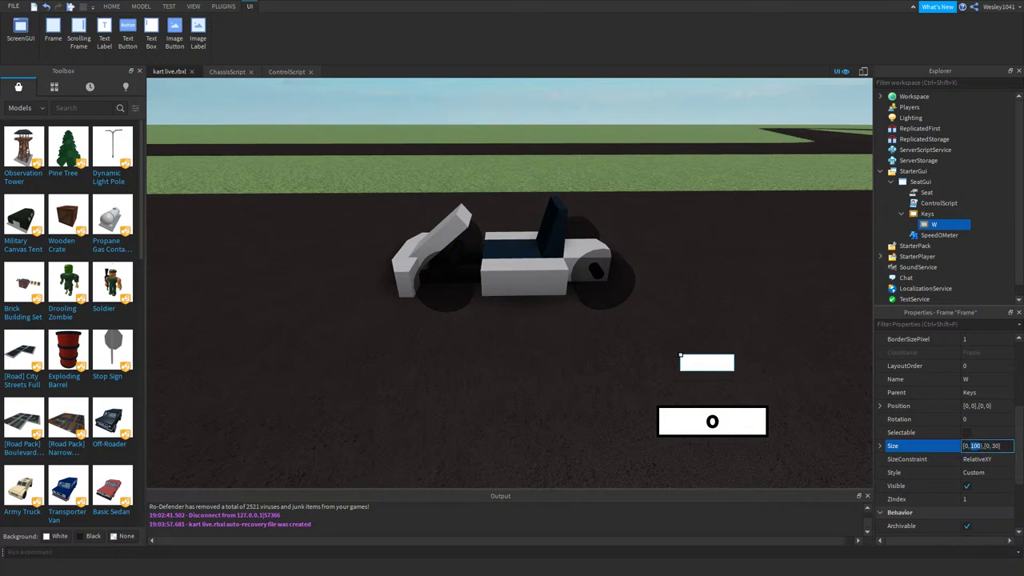
text(30)
key(Return)
click(986, 450)
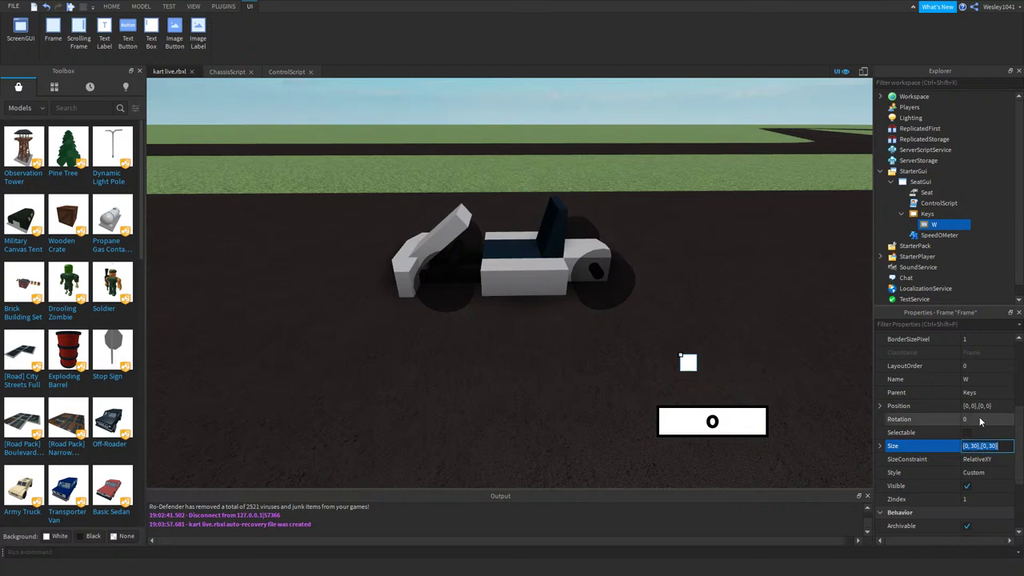
- Center the W frame horizontally in Keys by setting its position to {0.5, -15},{0, 0}
click(978, 407)
double_click(966, 405)
text(1, )
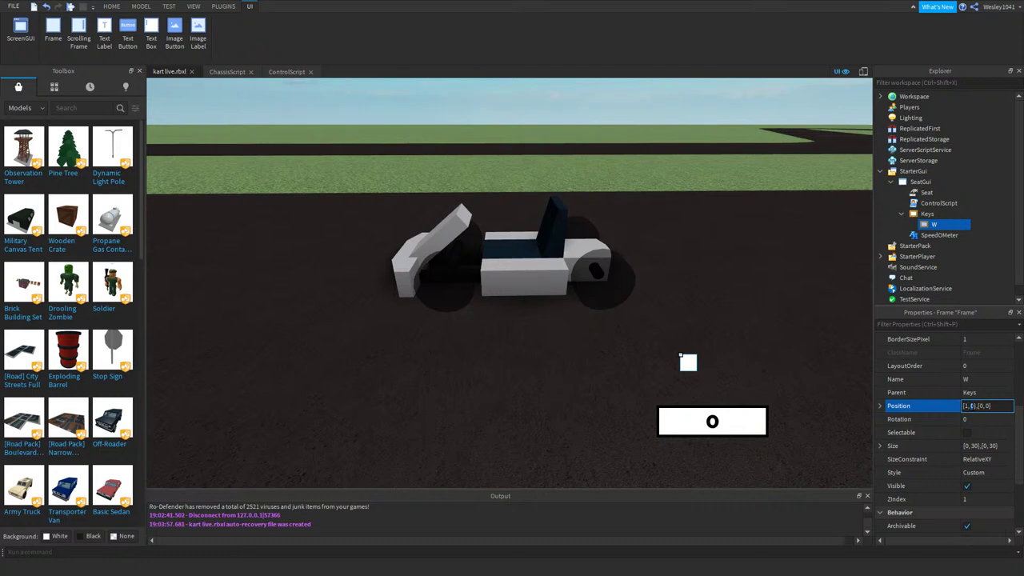
text(-15)
key(Return)
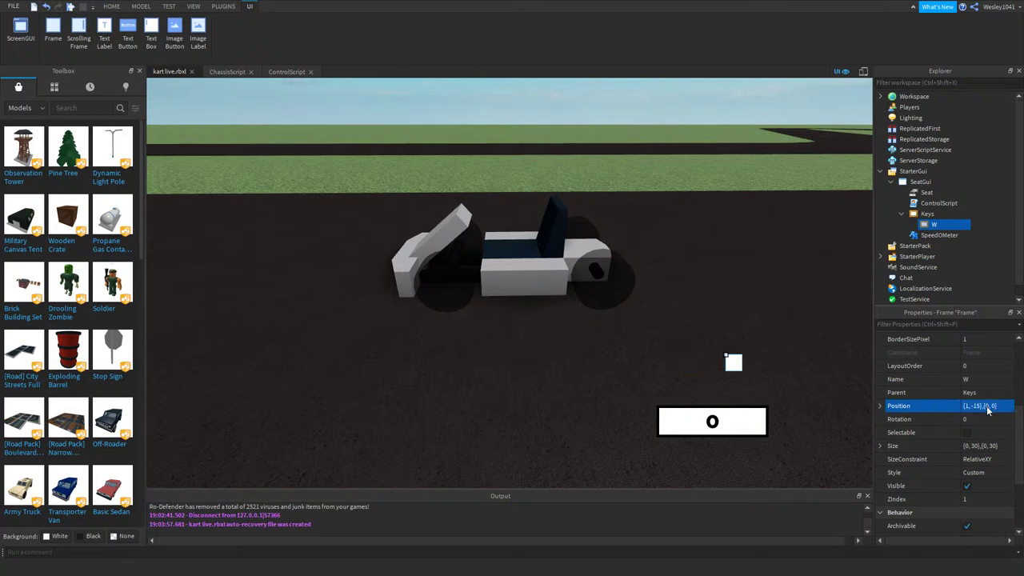
click(988, 409)
double_click(965, 406)
text(0)
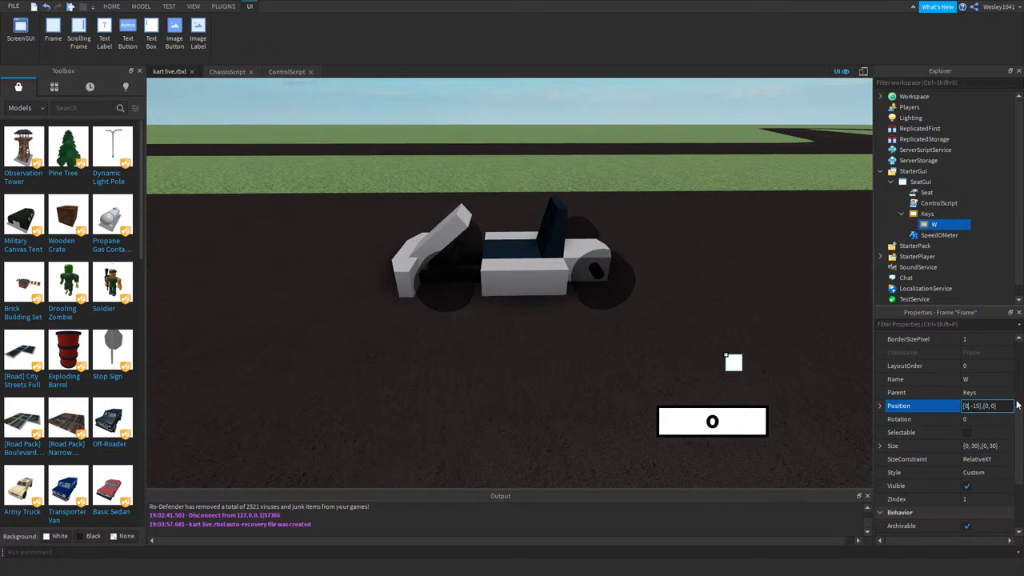
text(.5)
key(Return)
- Set the W frame's border size to 0 pixels and its background transparency to 0.8
mouse_move(929, 229)
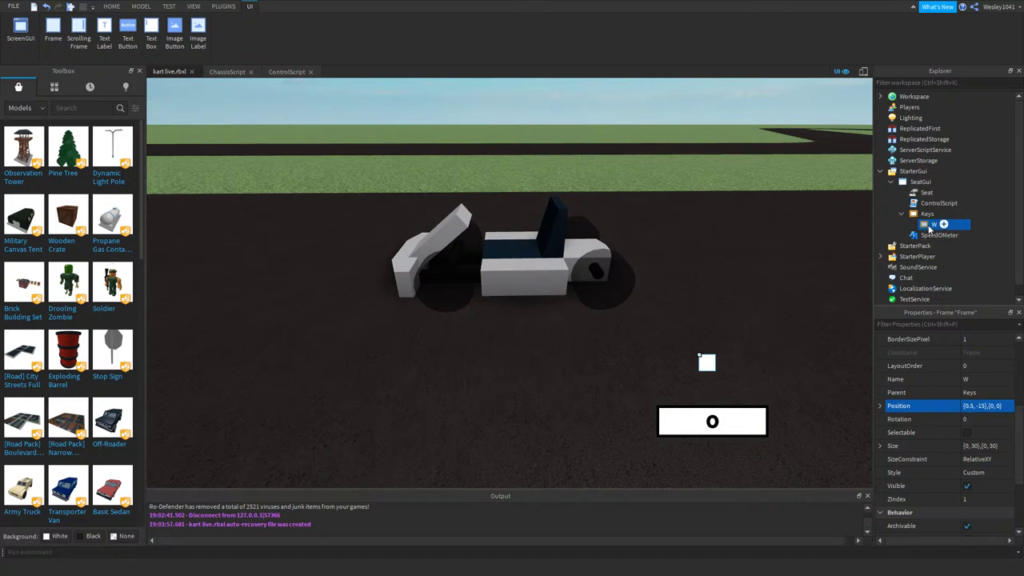
scroll(947, 410, up, 2)
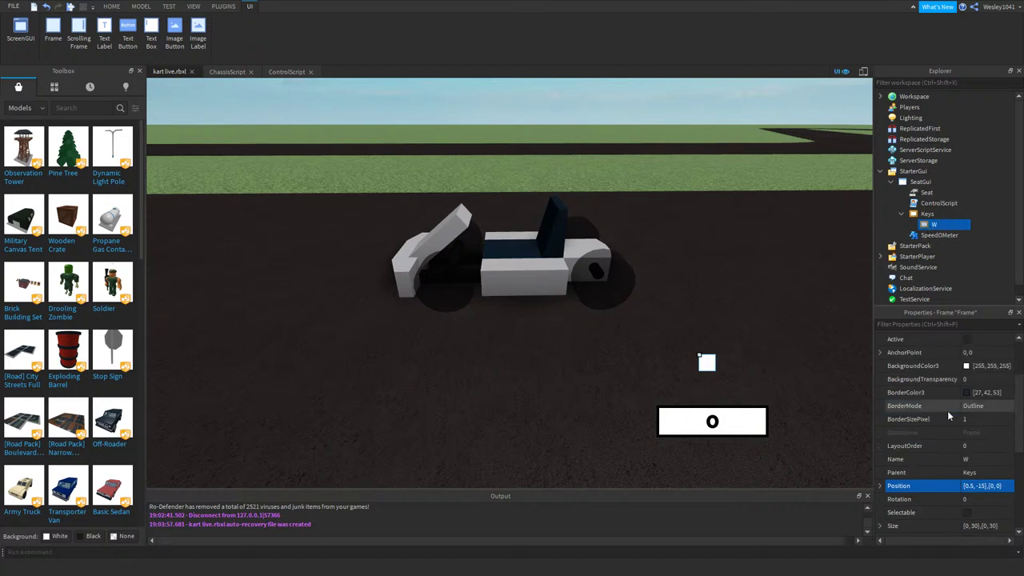
click(977, 419)
text(0)
key(Return)
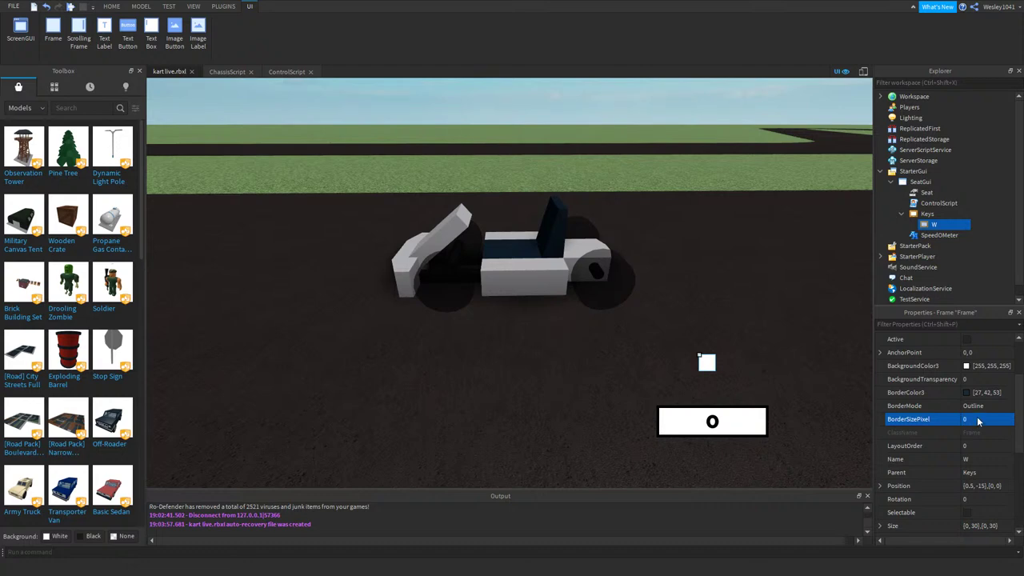
click(975, 379)
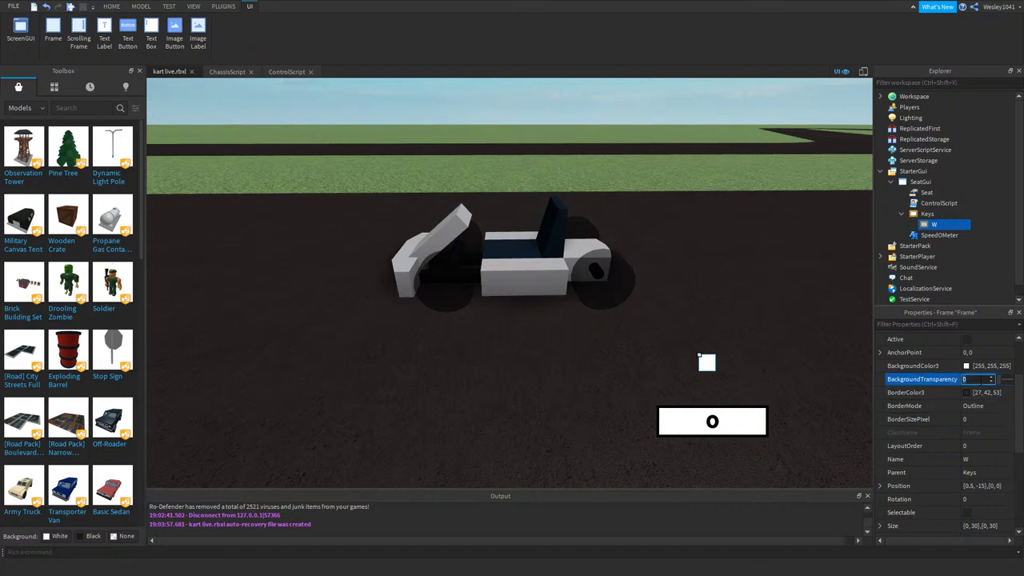
text(0.8)
key(Return)
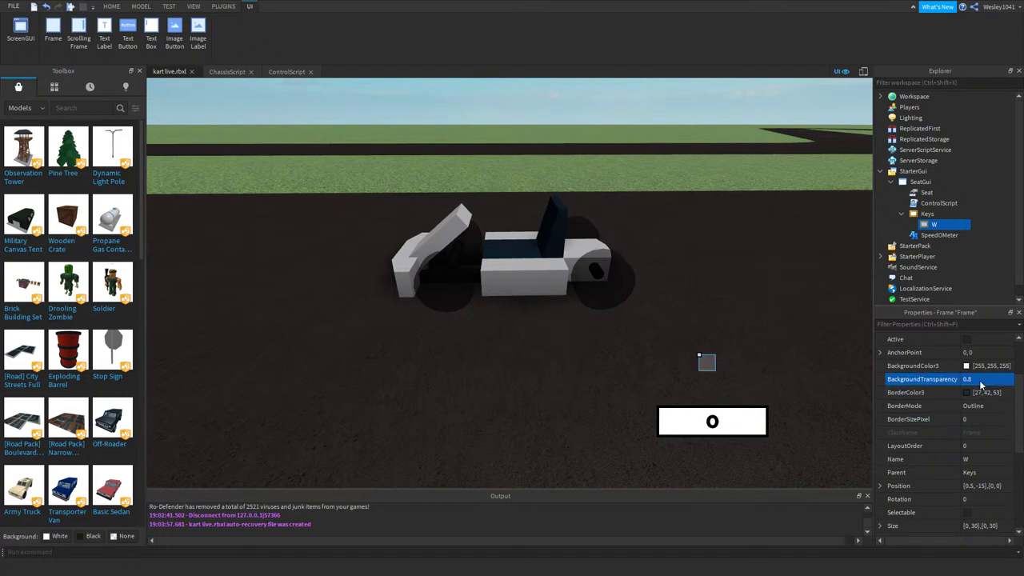
right_drag(716, 288, 717, 284)
click(987, 228)
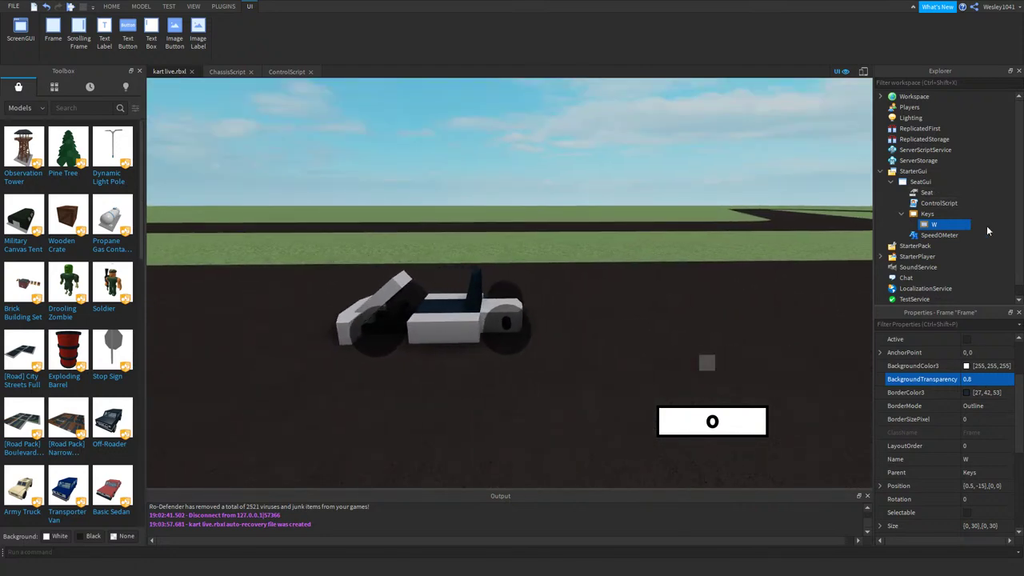
- Duplicate the W frame inside Keys and rename the copy as A
click(927, 224)
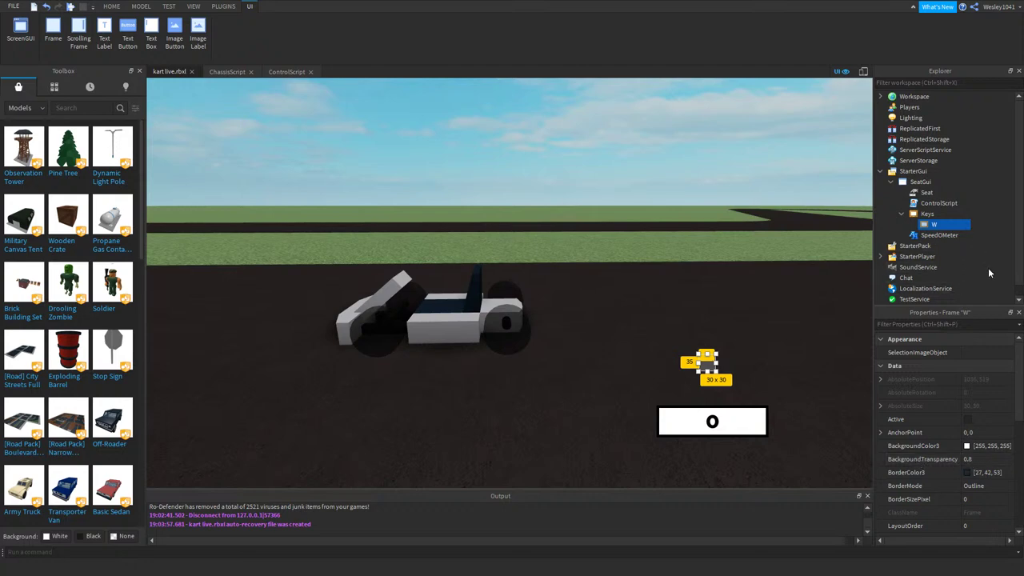
key(ctrl+d)
scroll(980, 464, down, 4)
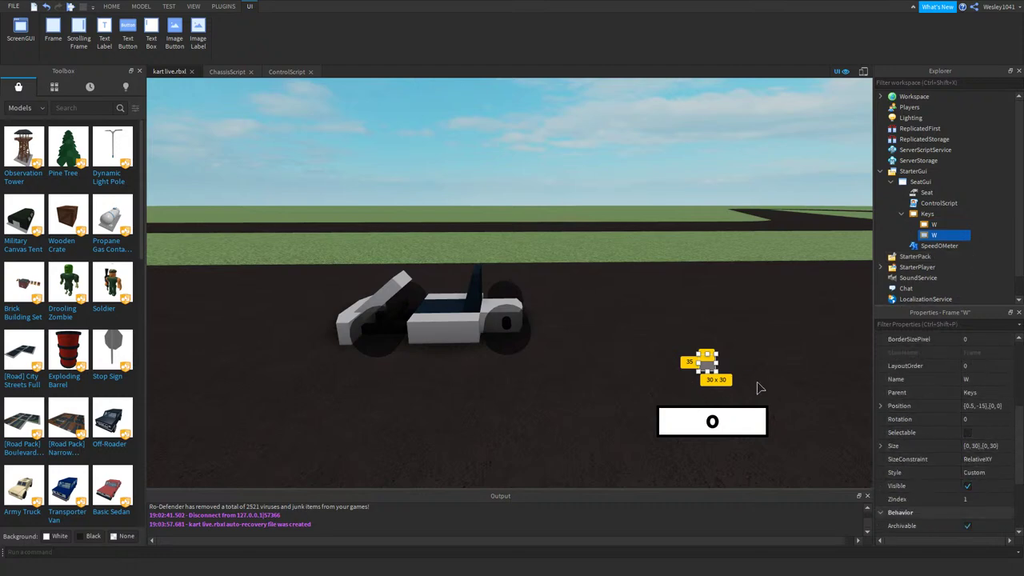
click(986, 383)
text(A)
key(Return)
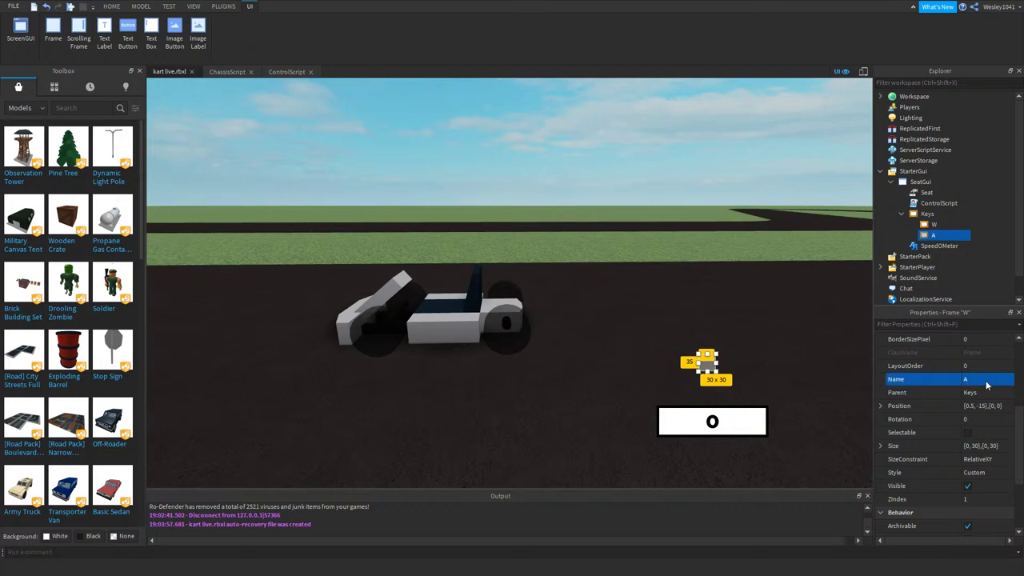
- Set the A frame's position to {0.5, -45},{0, 0}
scroll(986, 384, down, 1)
click(984, 366)
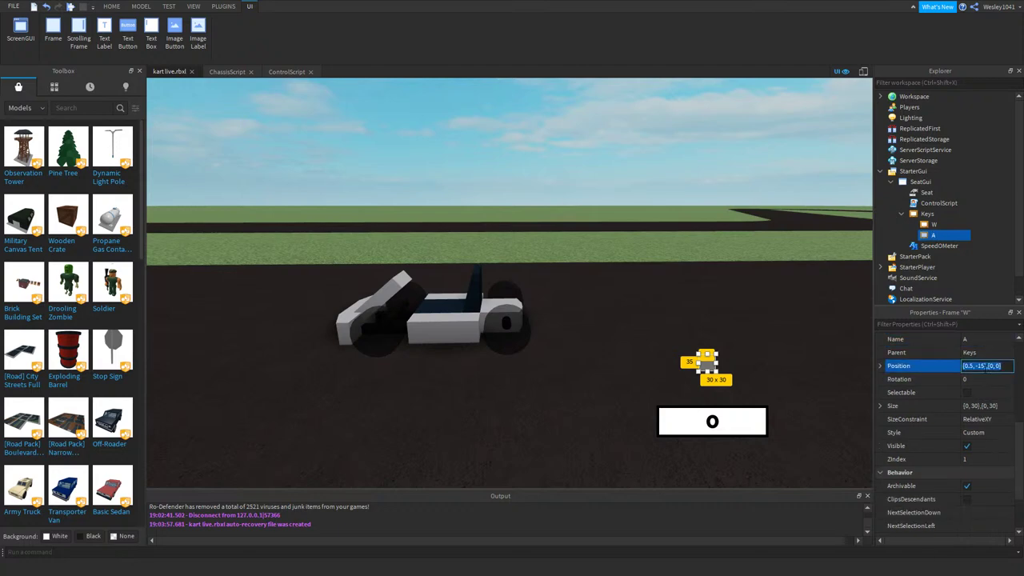
double_click(981, 365)
text(45)
key(Return)
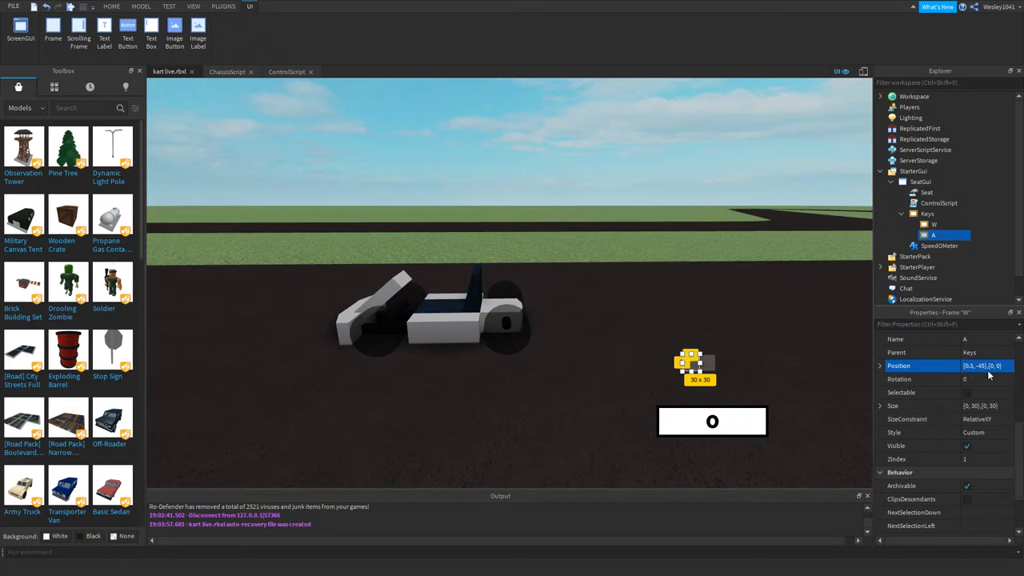
- Set the A frame's position to {0.5, -50},{0, 35}, diagonally below the W square
click(988, 368)
drag(977, 365, 985, 366)
text(50)
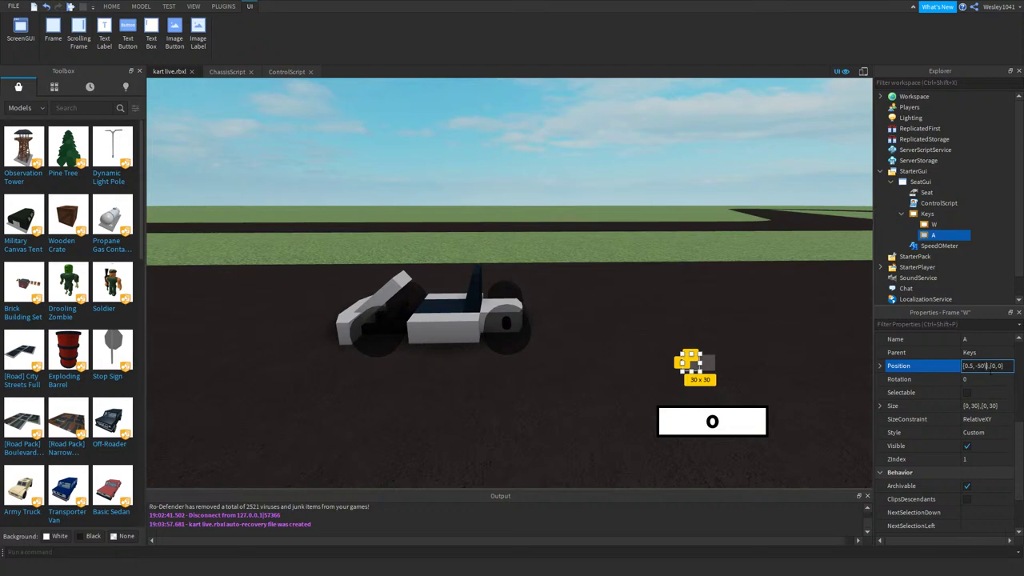
key(Return)
click(988, 405)
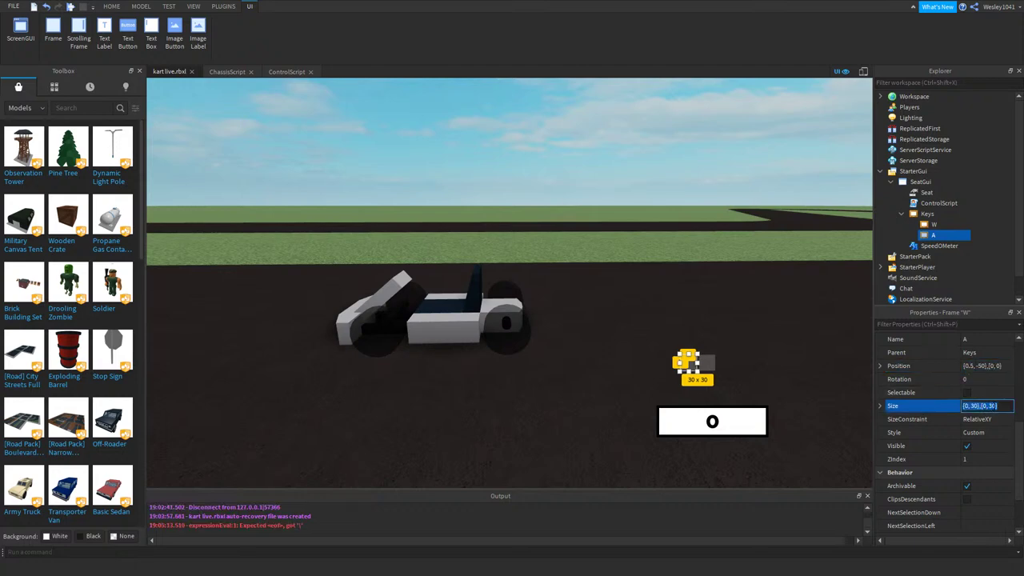
click(996, 366)
click(997, 366)
double_click(997, 365)
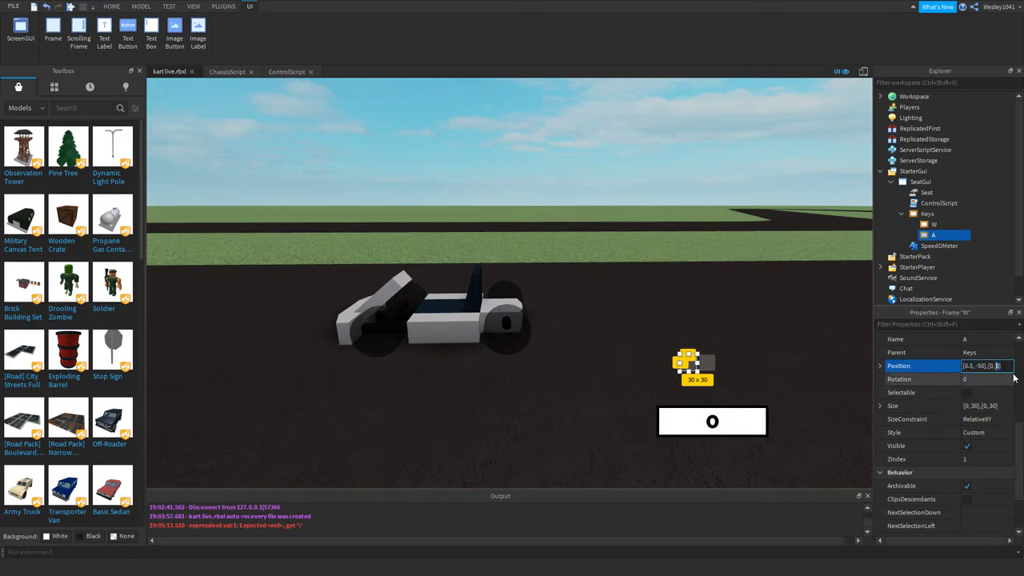
text(35)
key(Return)
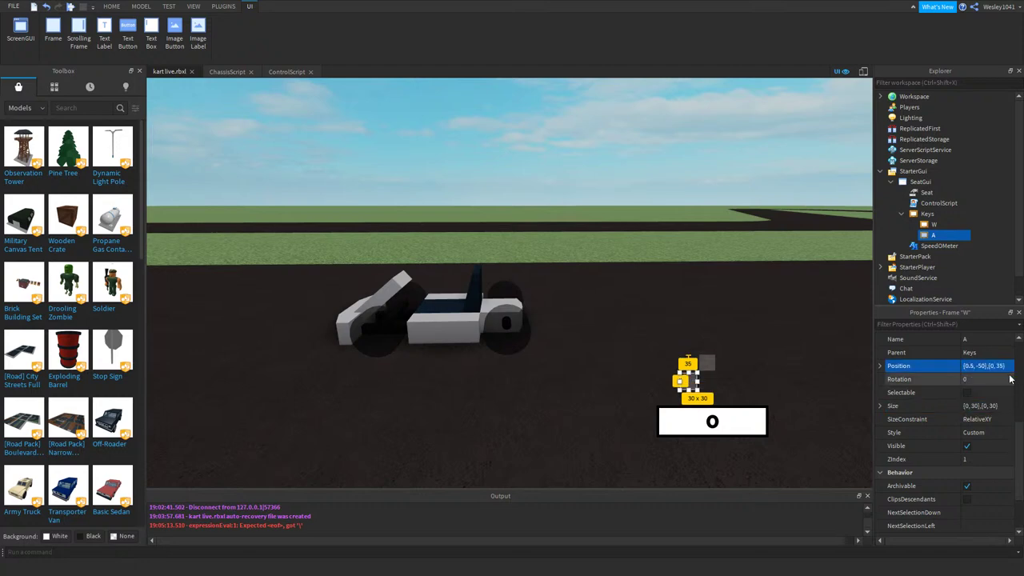
click(988, 232)
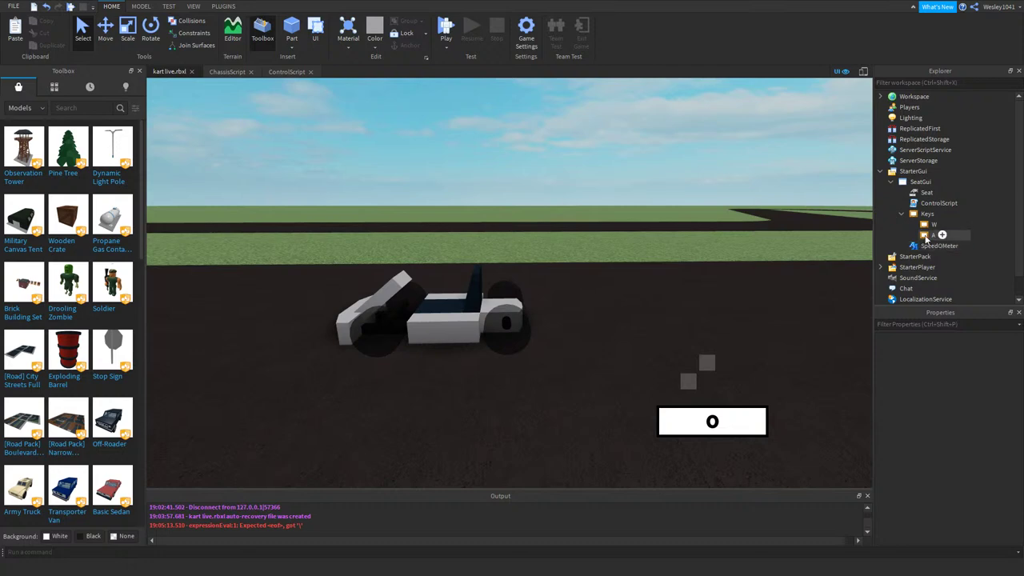
- Duplicate the A frame and set the copy's position to {0.5, -15},{0, 35}, directly below the W square
click(926, 238)
key(ctrl+d)
drag(925, 236, 925, 236)
scroll(965, 448, down, 3)
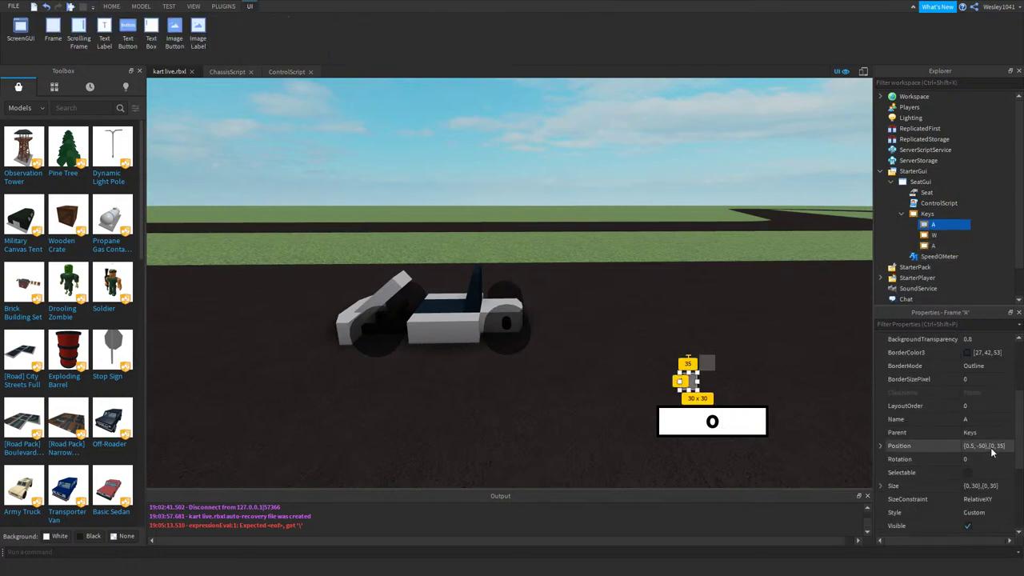
click(992, 445)
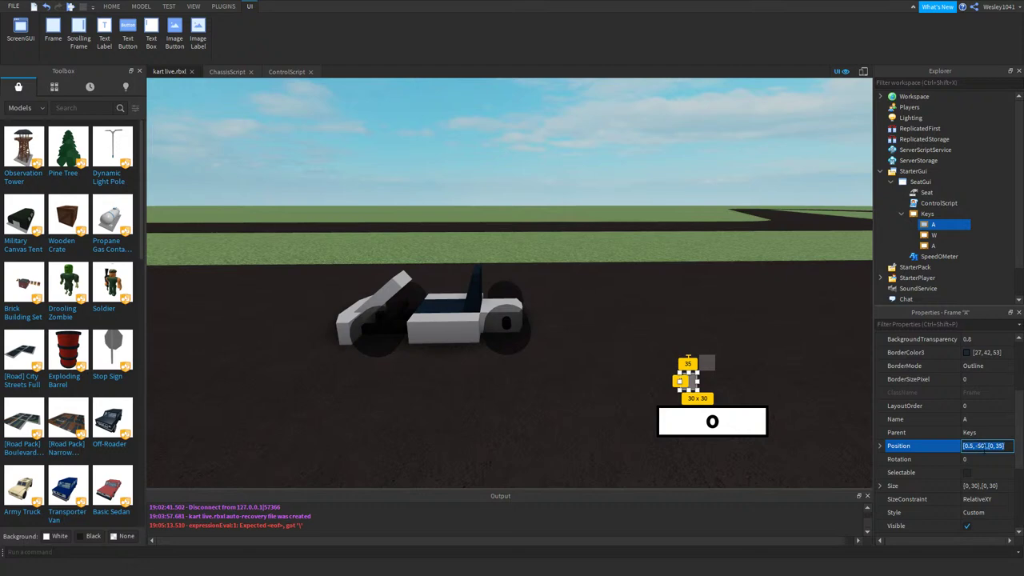
double_click(980, 445)
text(15)
key(Return)
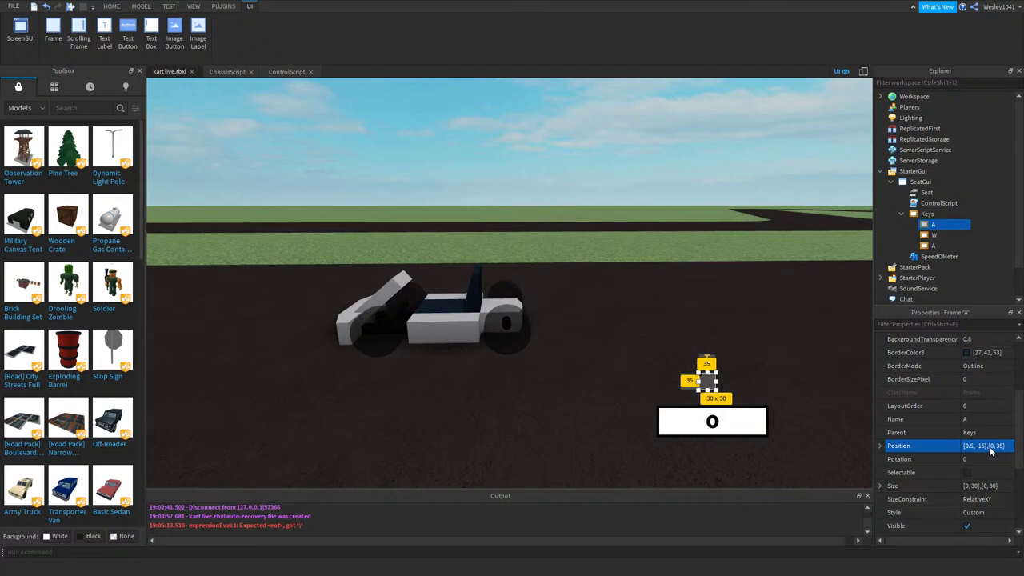
- Rename the copied frame below the W square as S
click(979, 419)
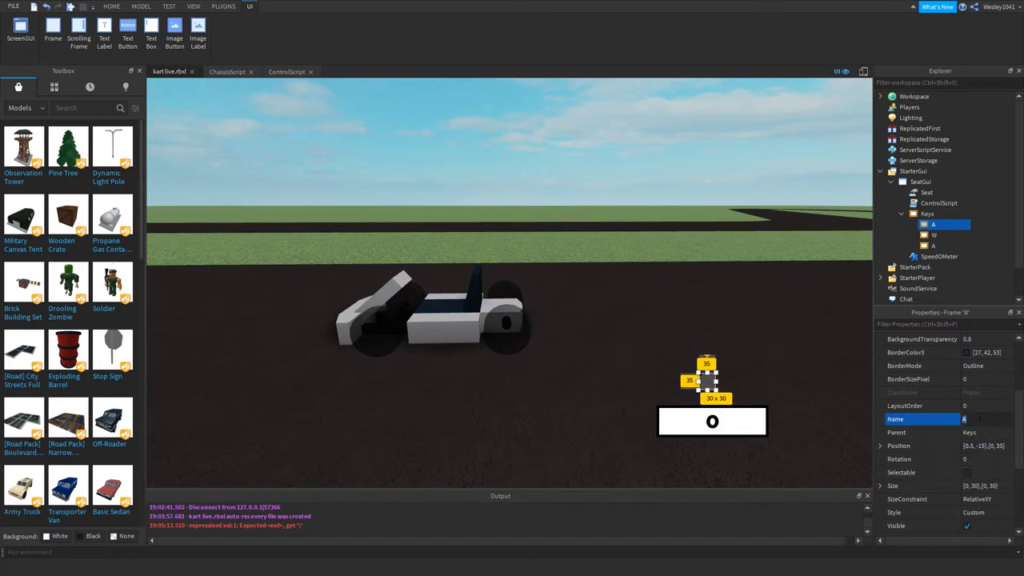
text(S)
key(Return)
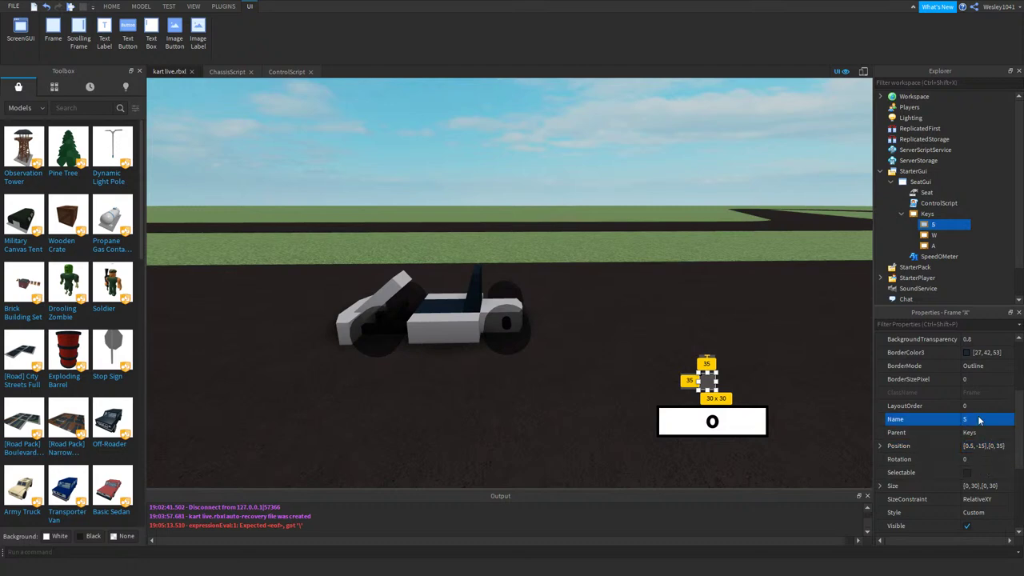
- Duplicate the S frame inside Keys and rename the copy as D
key(ctrl+d)
click(974, 419)
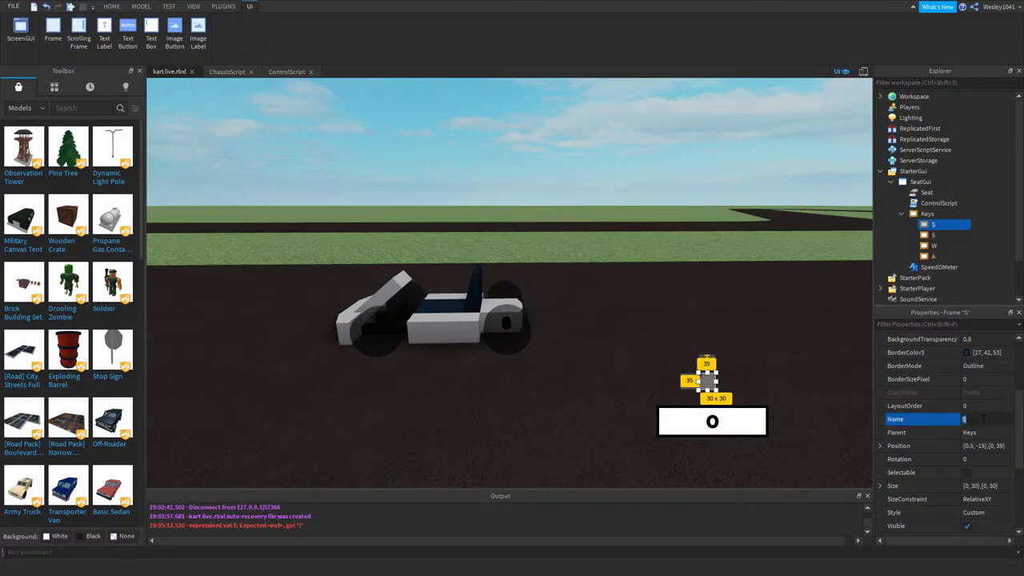
text(D)
key(Return)
scroll(984, 423, down, 1)
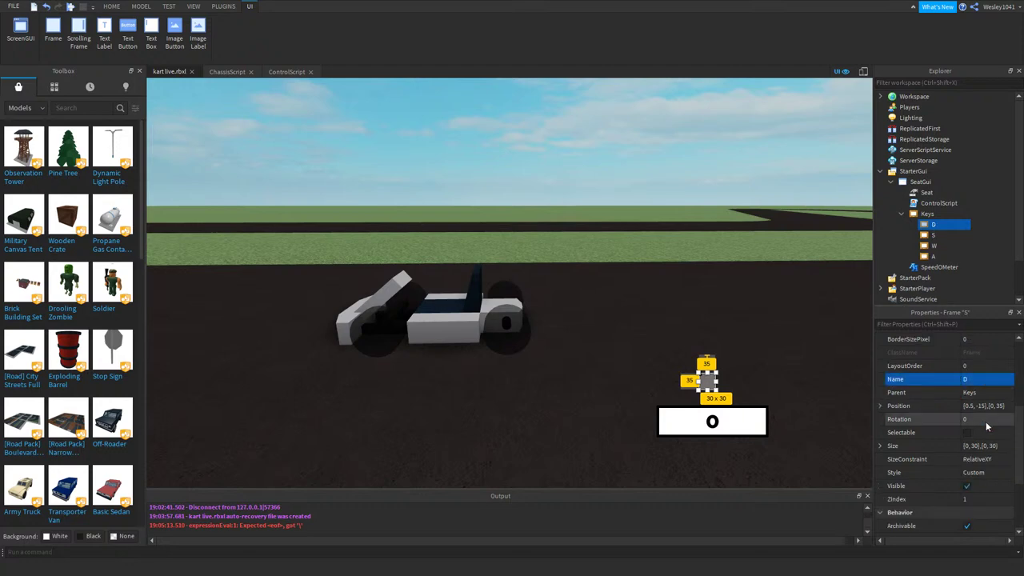
- Set the D frame's position to {0.5, 20},{0, 35}, beside the S square
click(983, 405)
drag(985, 406, 976, 405)
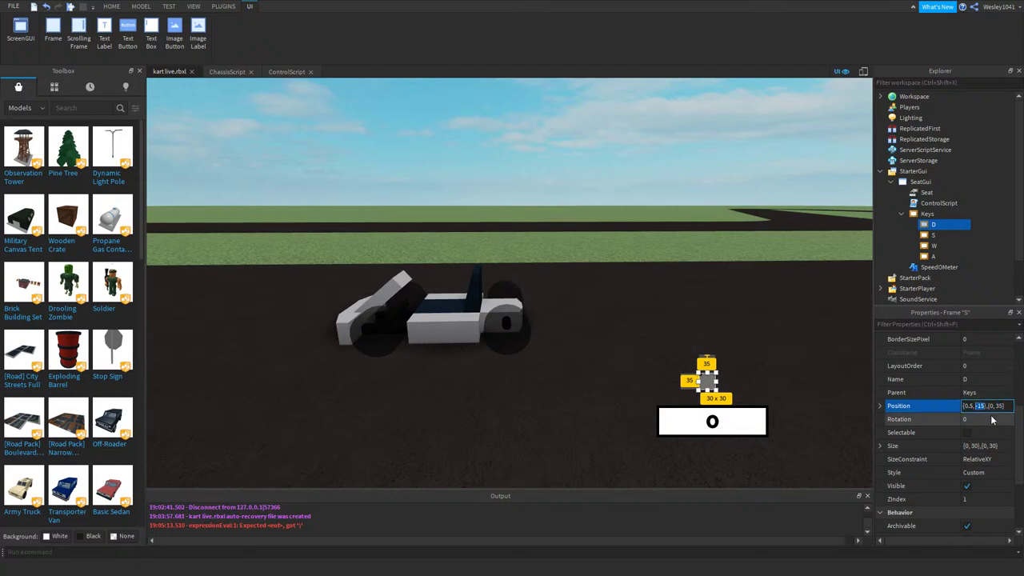
text(10)
key(Return)
click(991, 419)
click(984, 407)
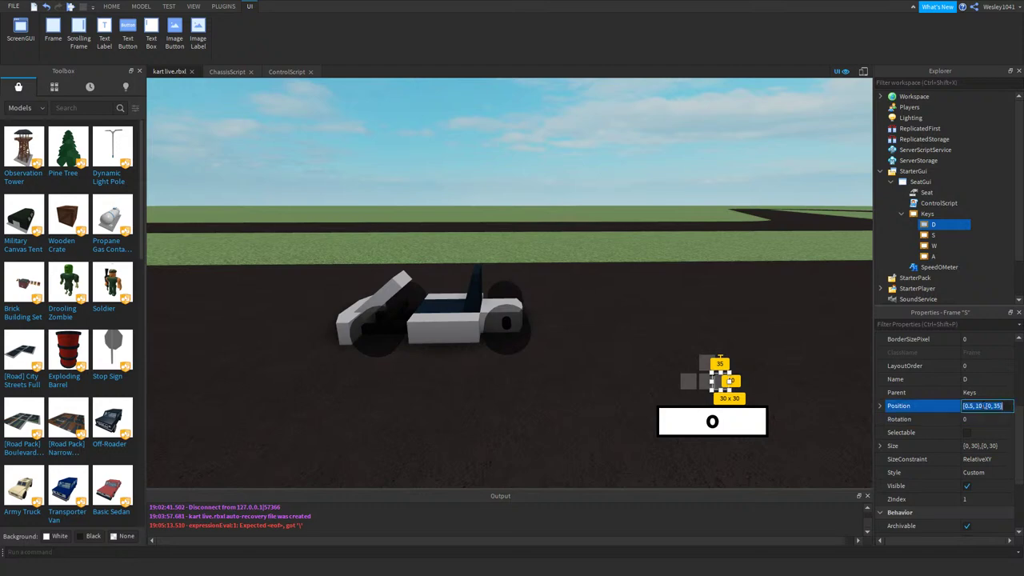
click(976, 405)
text(20)
key(Return)
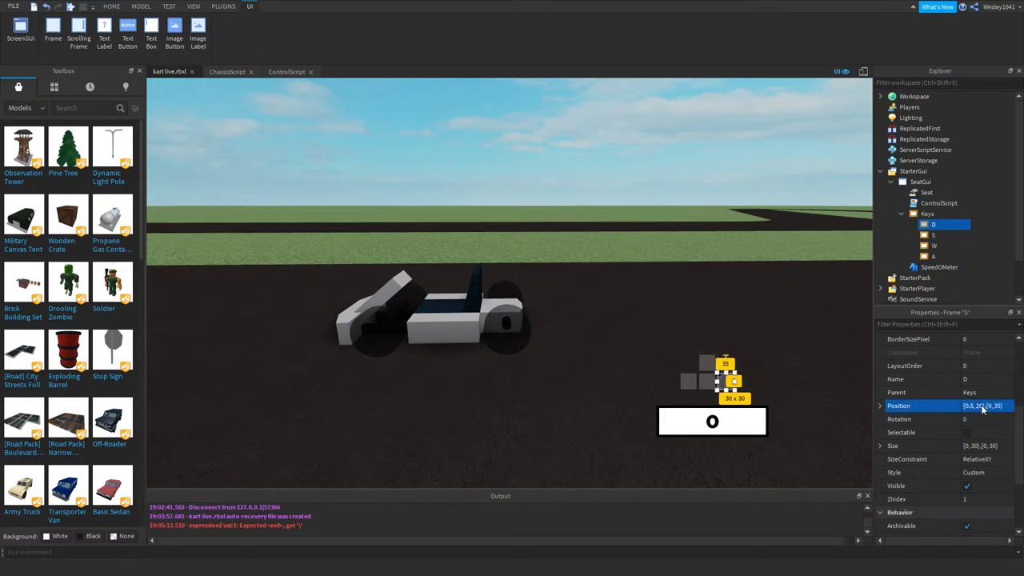
right_drag(699, 269, 696, 268)
key(s)
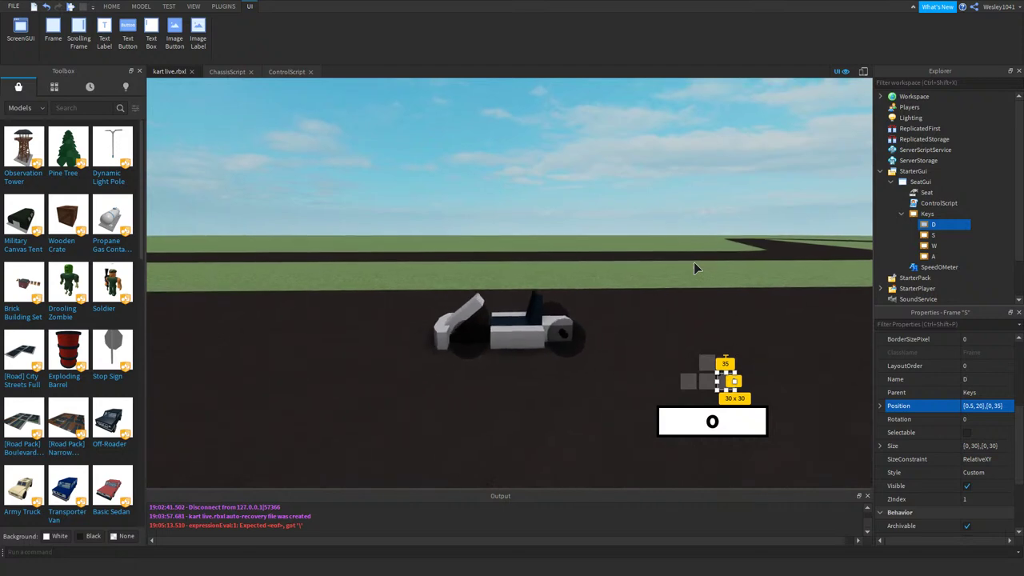
key(d)
key(a)
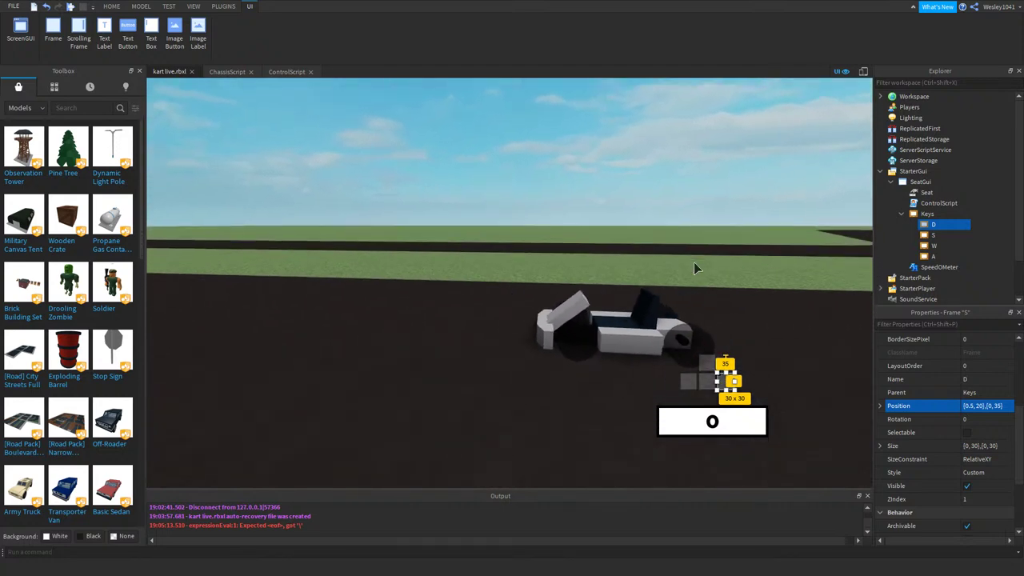
- Try a different vertical offset for the Keys frame's position, and undo the change
click(927, 214)
click(1001, 405)
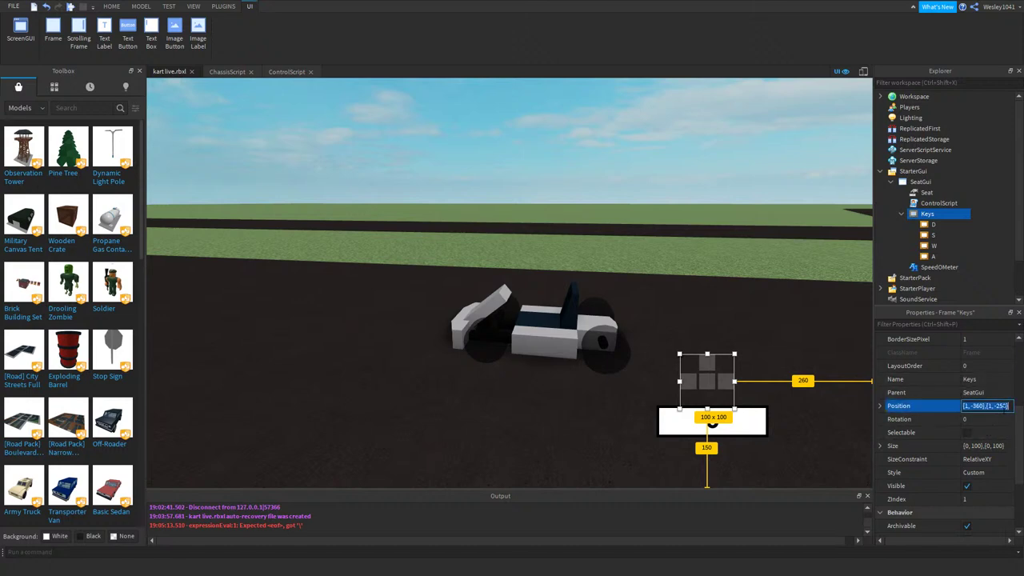
drag(1003, 406, 999, 406)
key(Delete)
text(0)
key(Return)
key(ctrl+z)
- Set the Keys frame's size to {0, 100},{0, 70}
click(992, 446)
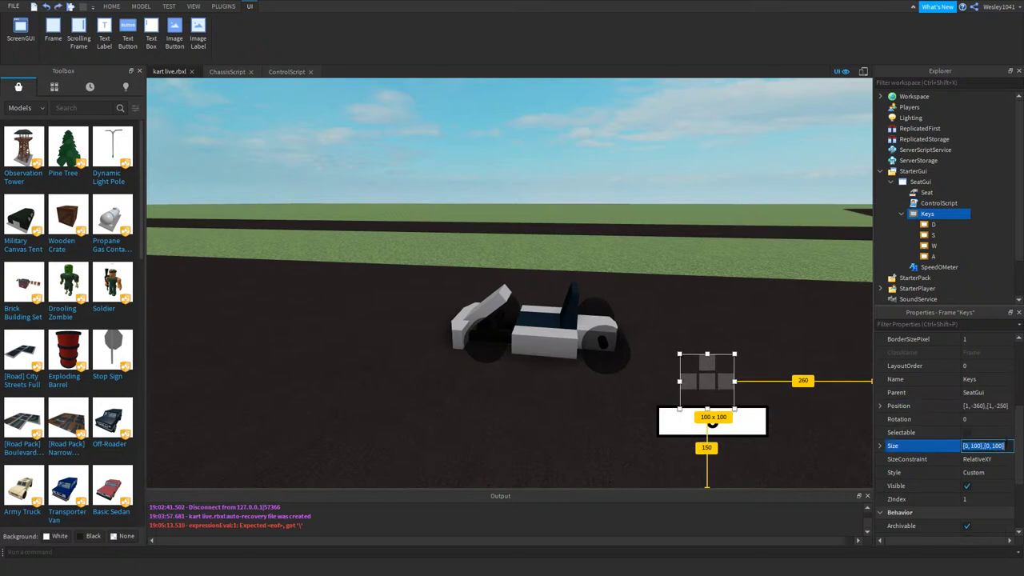
click(1000, 406)
click(1003, 447)
click(998, 446)
drag(998, 446, 992, 446)
text(7)
key(Return)
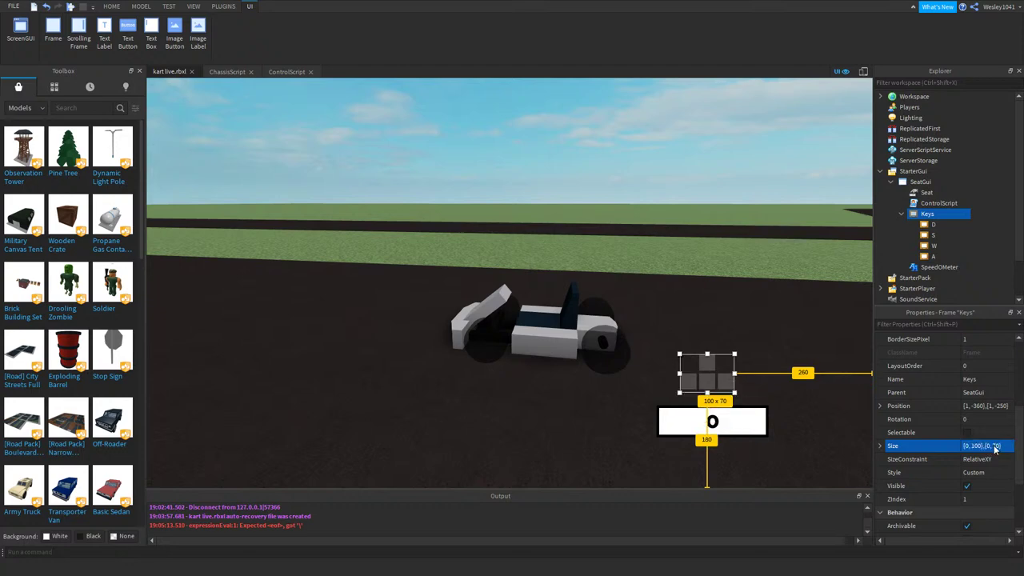
- Set the Keys frame's position to {1, -360},{1, -230}, just above the speedometer
click(988, 406)
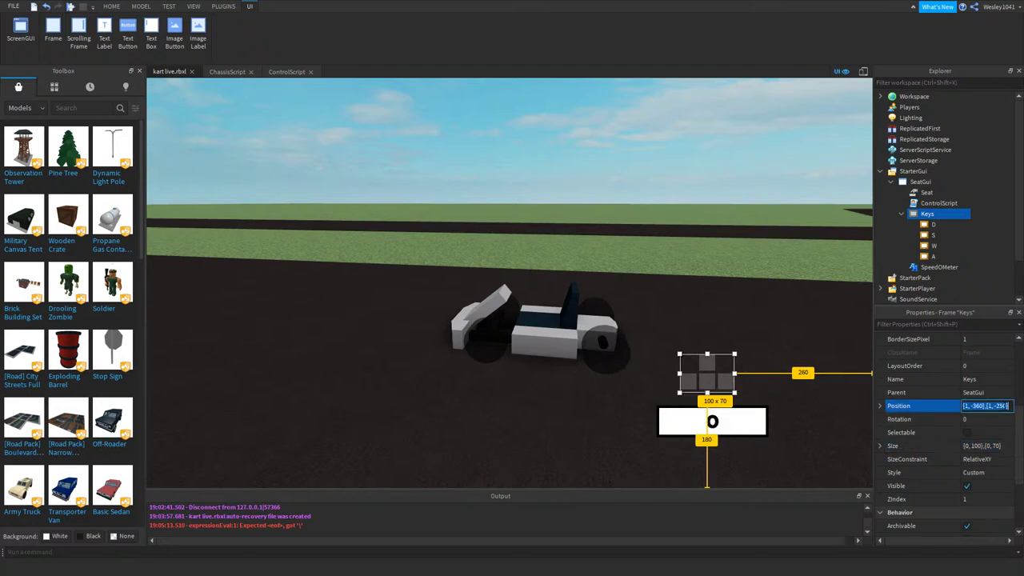
key(End)
drag(1004, 406, 999, 407)
key(Delete)
text(2)
key(Return)
click(1001, 405)
key(End)
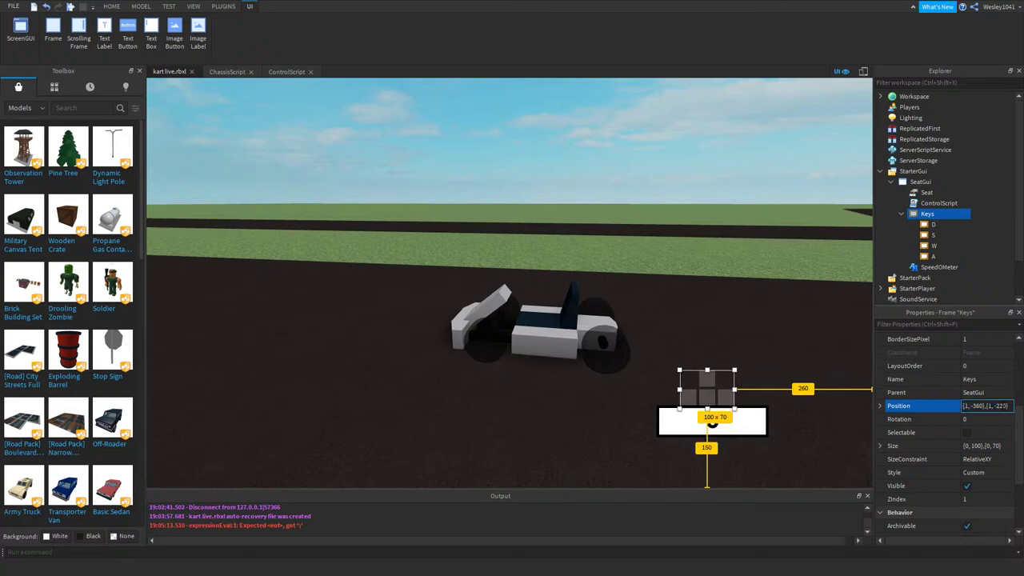
key(Delete)
text(3)
key(Return)
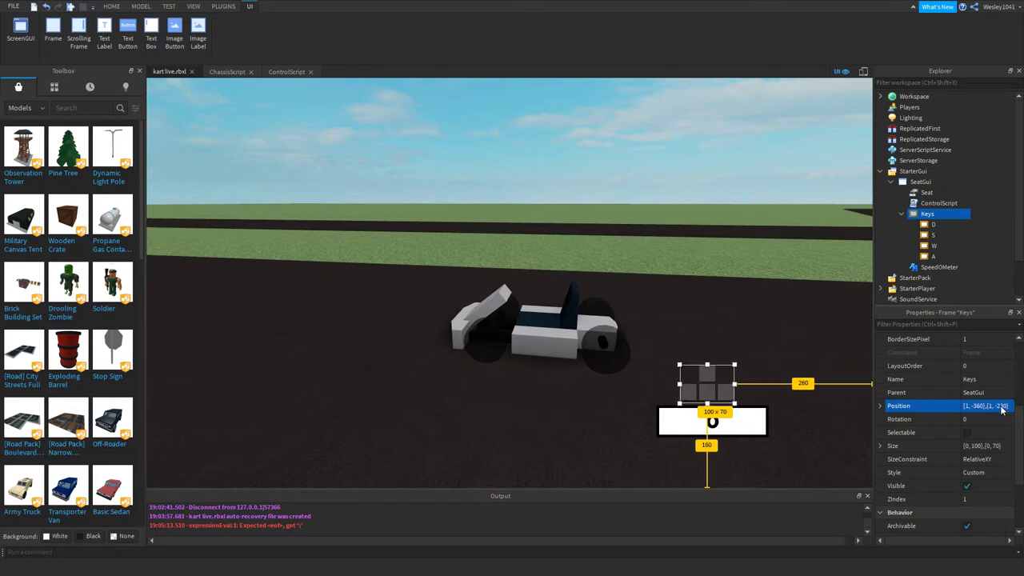
- Set the Keys frame's position to {1, -300},{1, -230}, above the right end of the speedometer
click(976, 406)
click(976, 405)
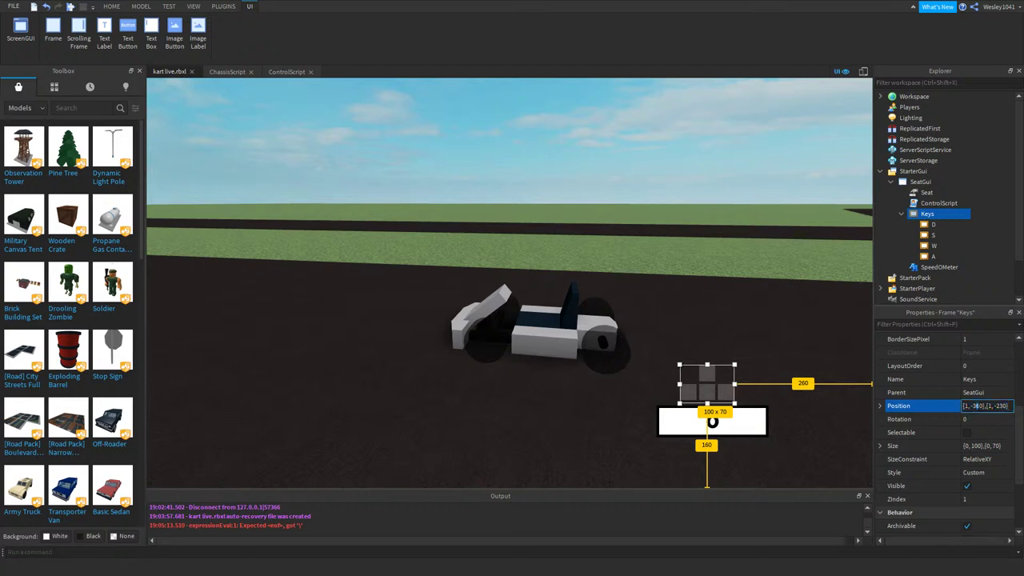
key(Delete)
text(0)
key(Return)
right_drag(748, 316, 724, 250)
scroll(724, 250, down, 4)
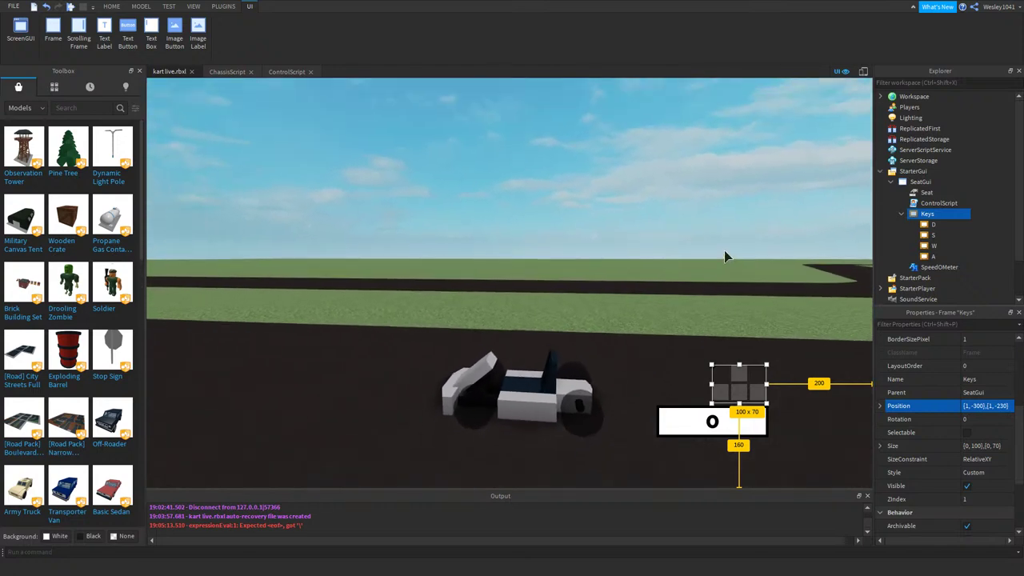
- Open ControlScript and examine how GetInput sets throttle and steer when the W, S, A and D keys begin and end
double_click(927, 205)
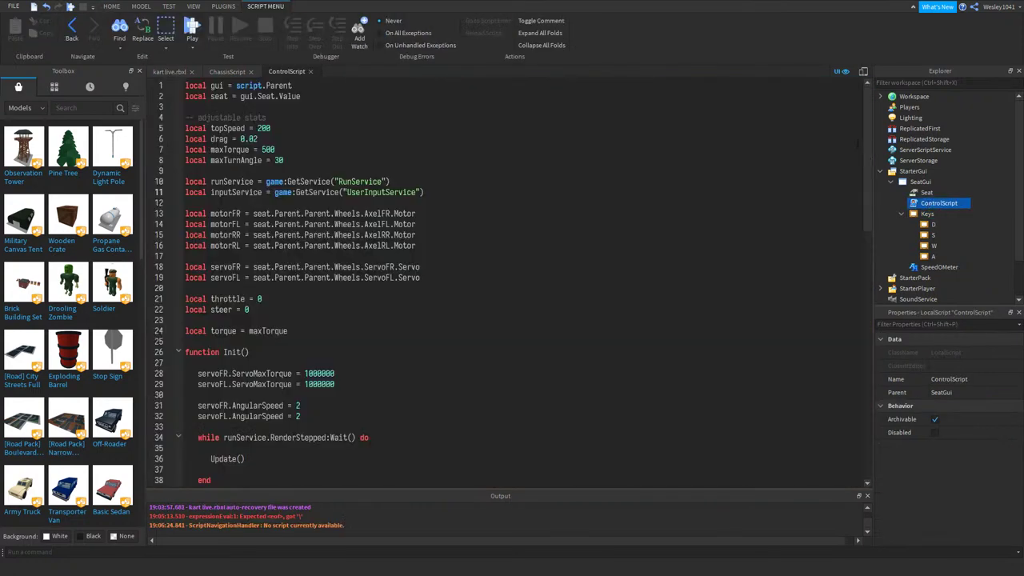
drag(867, 142, 820, 296)
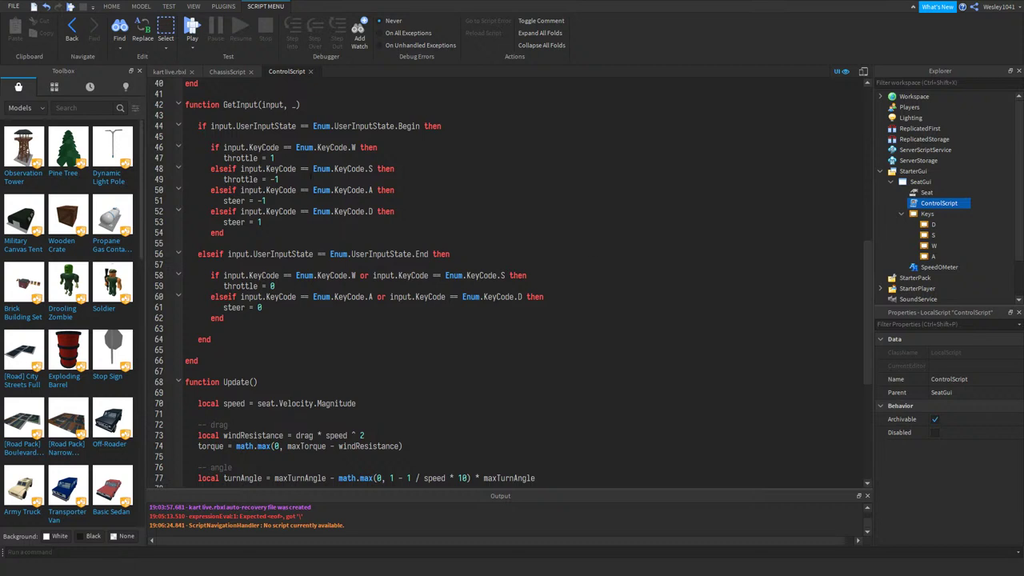
click(301, 169)
click(294, 202)
click(291, 222)
click(284, 264)
click(280, 318)
click(276, 361)
click(278, 329)
click(281, 276)
drag(280, 328, 280, 319)
click(283, 265)
click(284, 297)
click(289, 180)
click(290, 232)
click(220, 362)
scroll(278, 270, down, 1)
scroll(277, 269, up, 2)
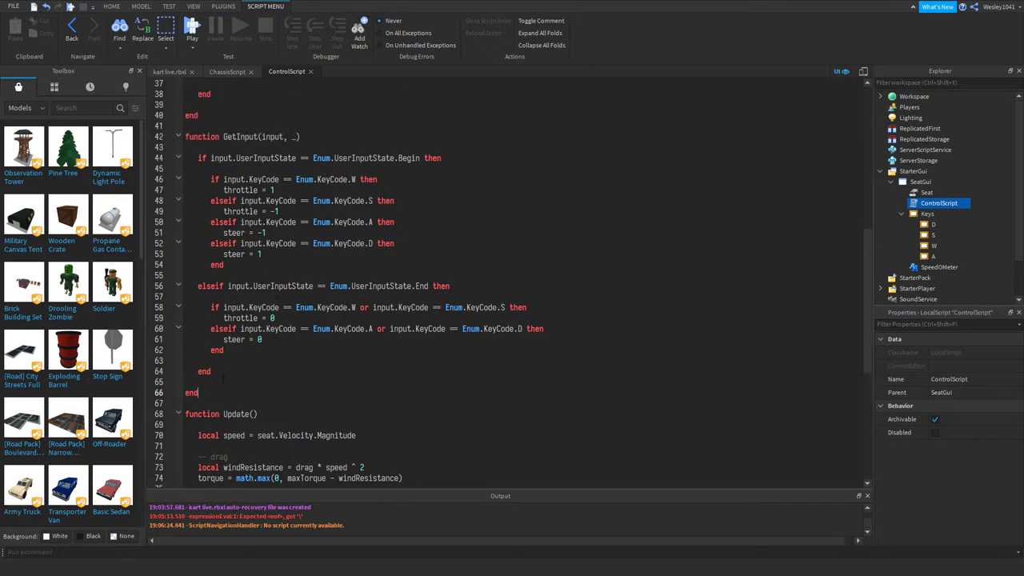
- Add blank lines after the outer if block at the end of the GetInput function
click(226, 364)
click(228, 370)
key(Return)
key(Return)
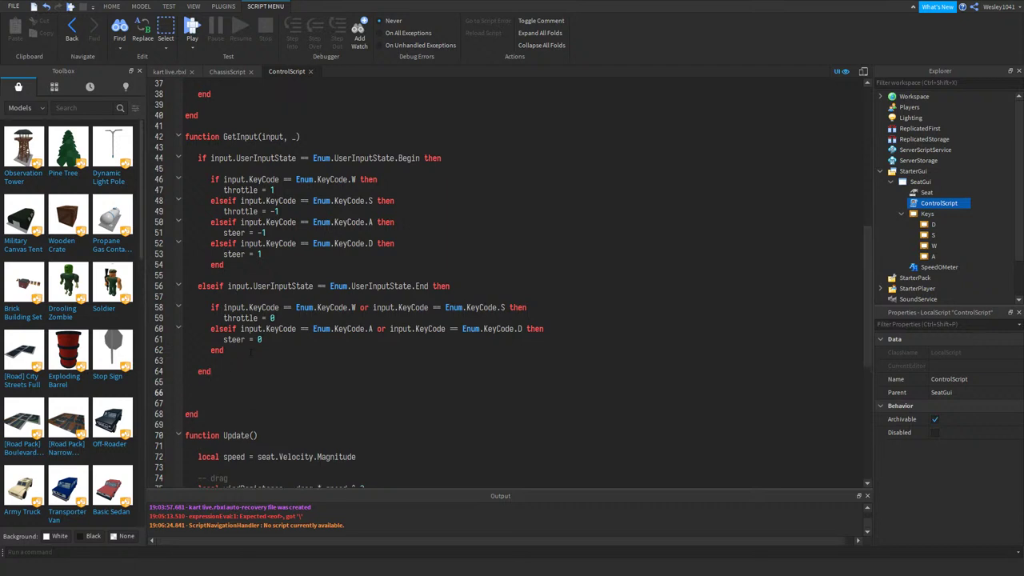
- Add an else branch containing return to GetInput's UserInputState check, after the End case
click(250, 352)
key(Return)
key(Return)
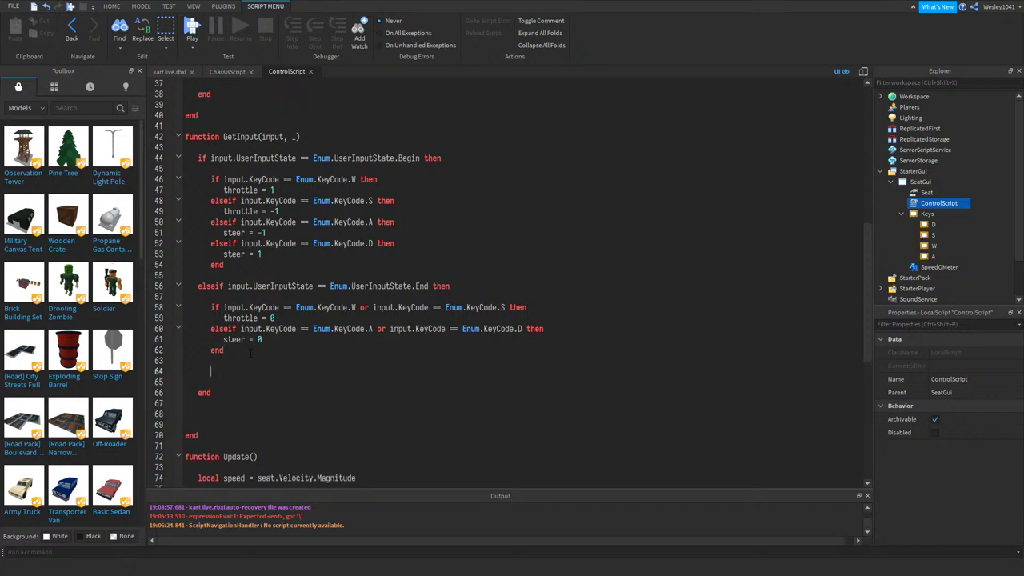
text(els)
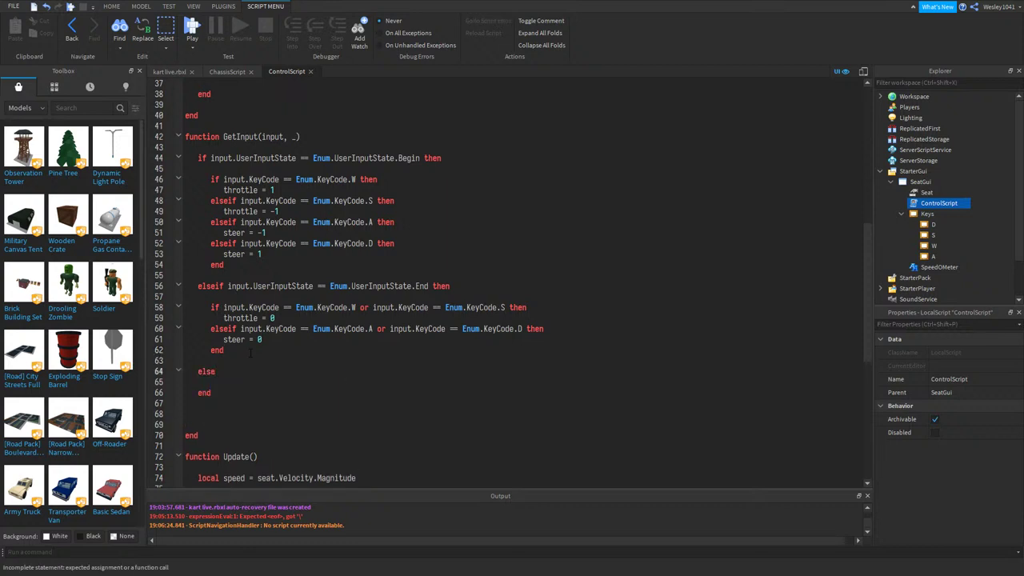
text(e)
key(Return)
key(Return)
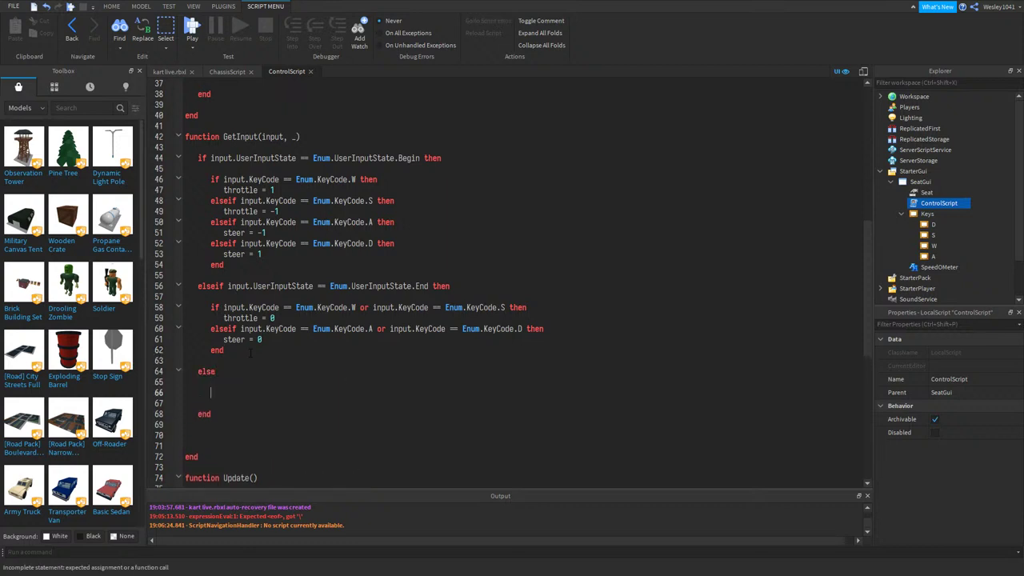
text(return)
drag(422, 157, 330, 157)
drag(428, 286, 332, 286)
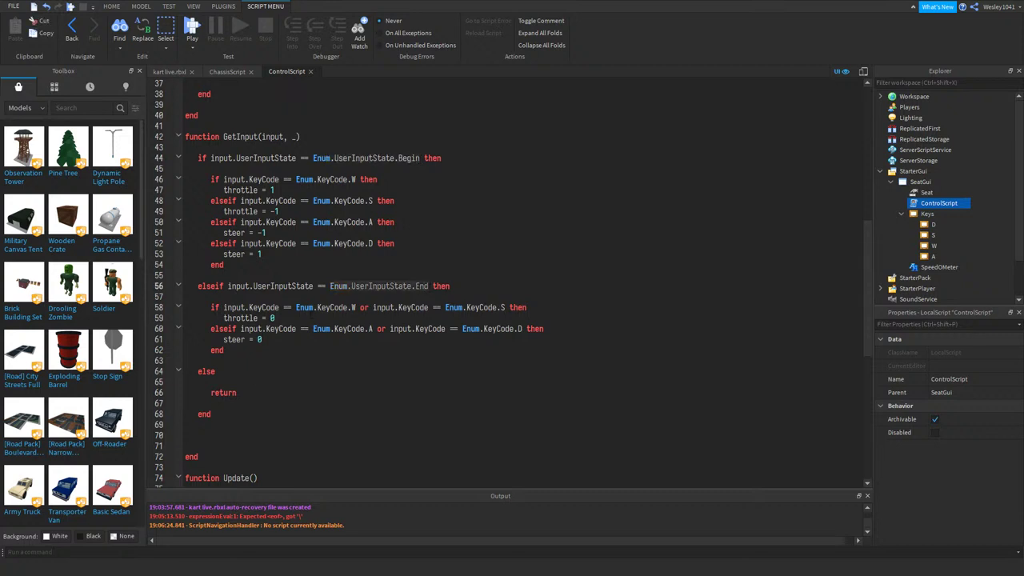
- Add the comment "-- KEYS indicator" below the UserInputState block in GetInput
click(225, 433)
text(if)
key(BackSpace)
key(BackSpace)
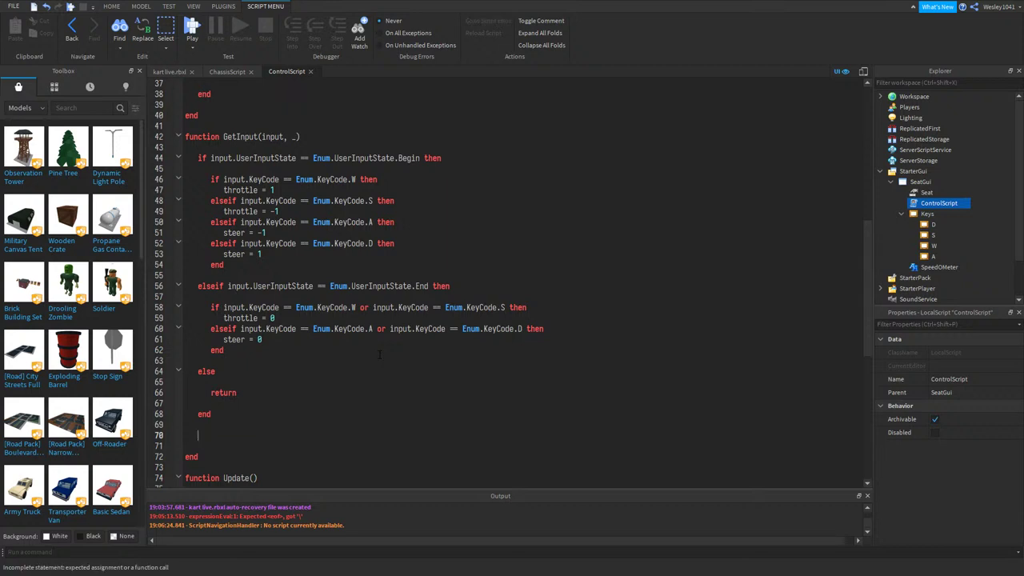
text(-- KEY S indicato)
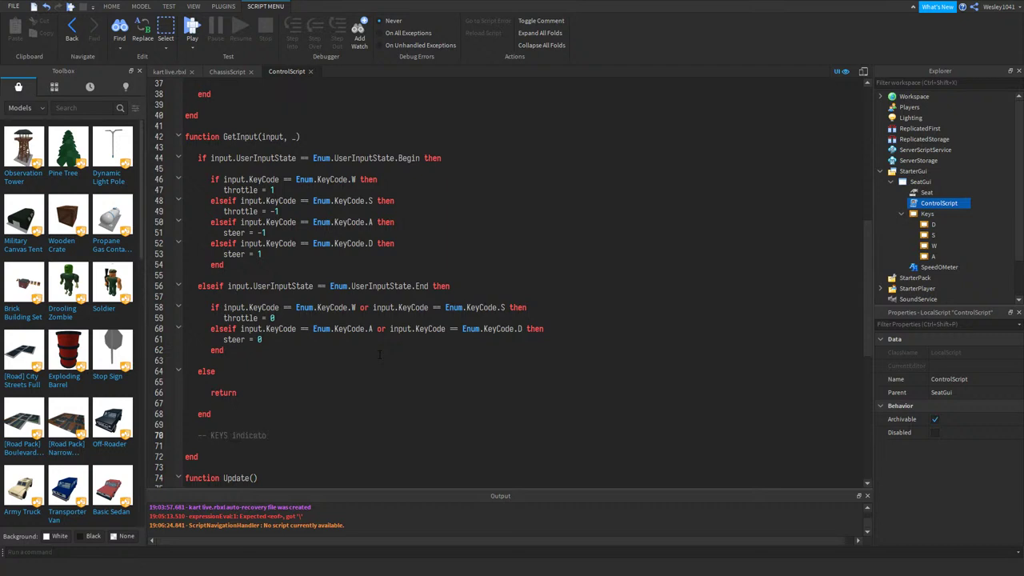
text(r)
key(Return)
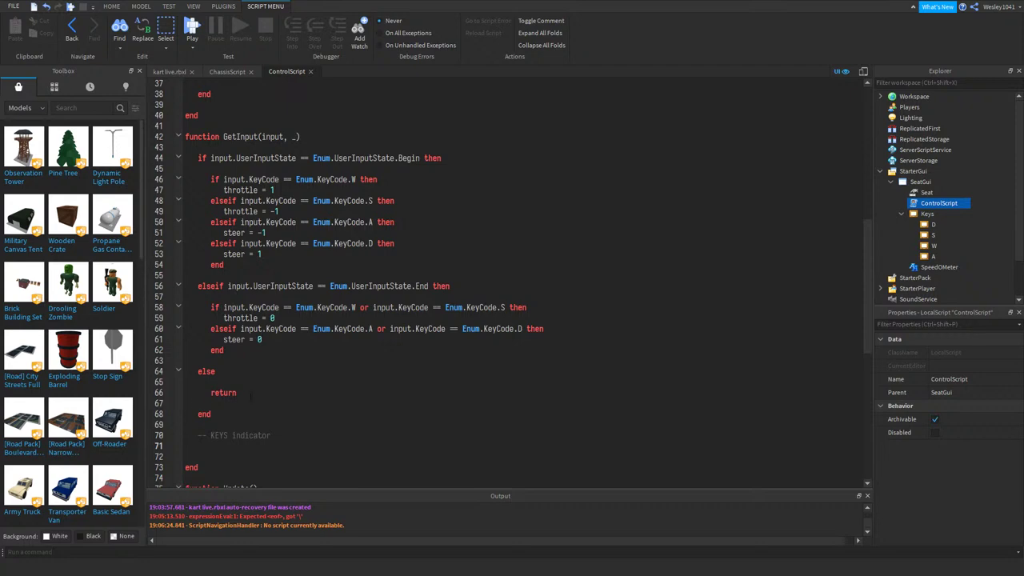
- Add an empty "if throttle == 1 then" block under the KEYS indicator comment, separated from it by a blank line
scroll(251, 396, down, 3)
ctrl+scroll(279, 334, up, 2)
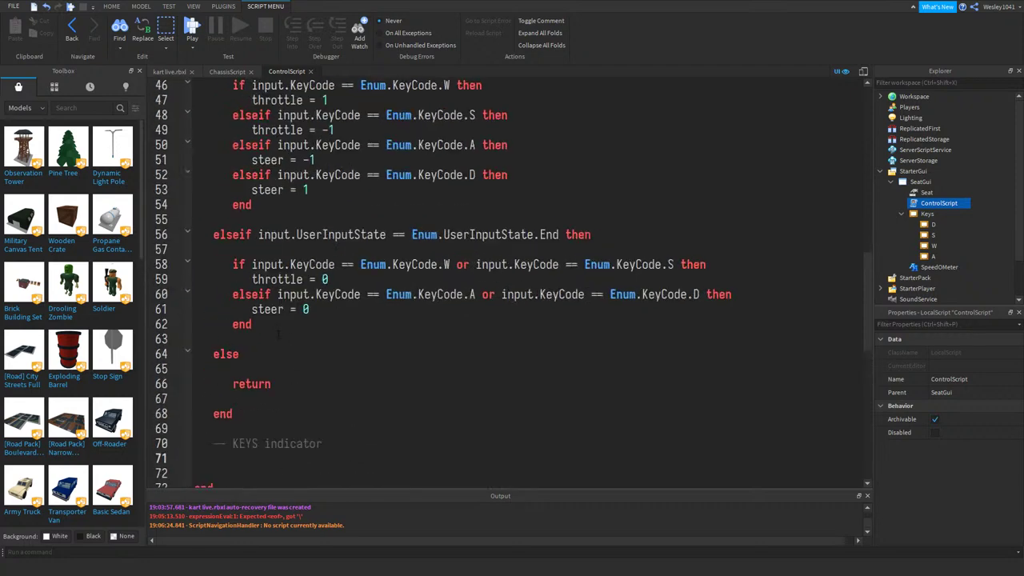
scroll(365, 318, down, 3)
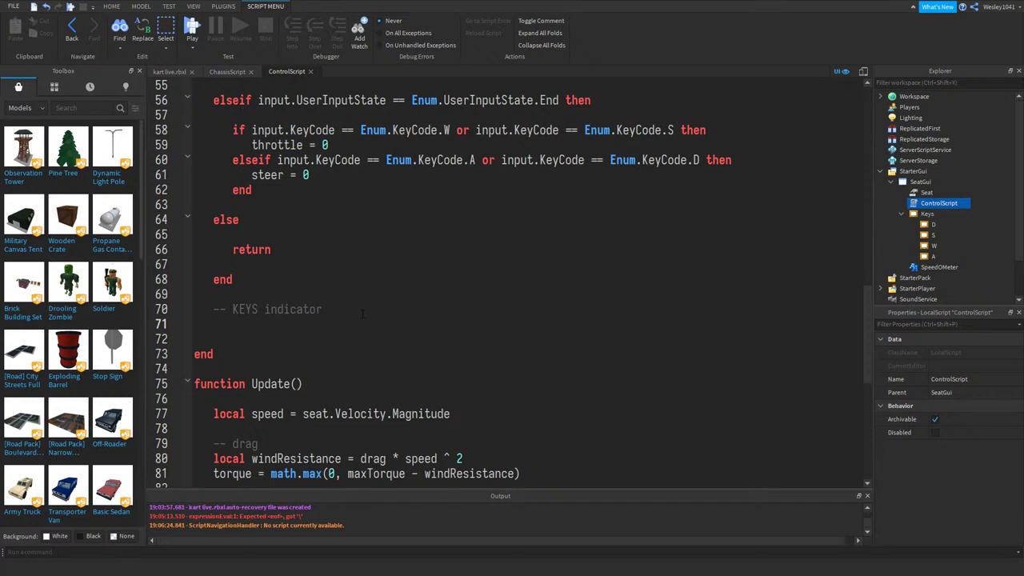
scroll(347, 315, down, 1)
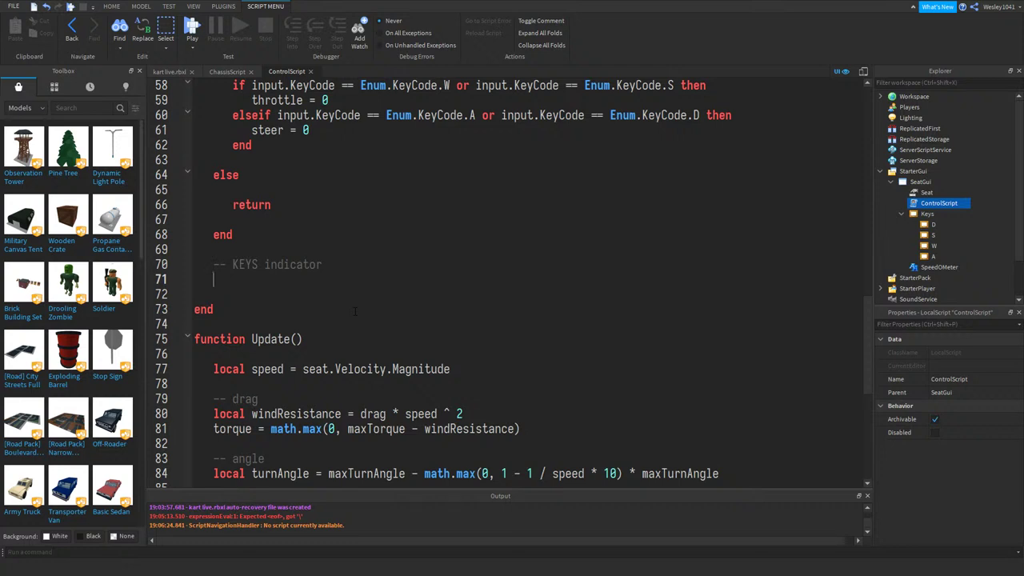
text(if)
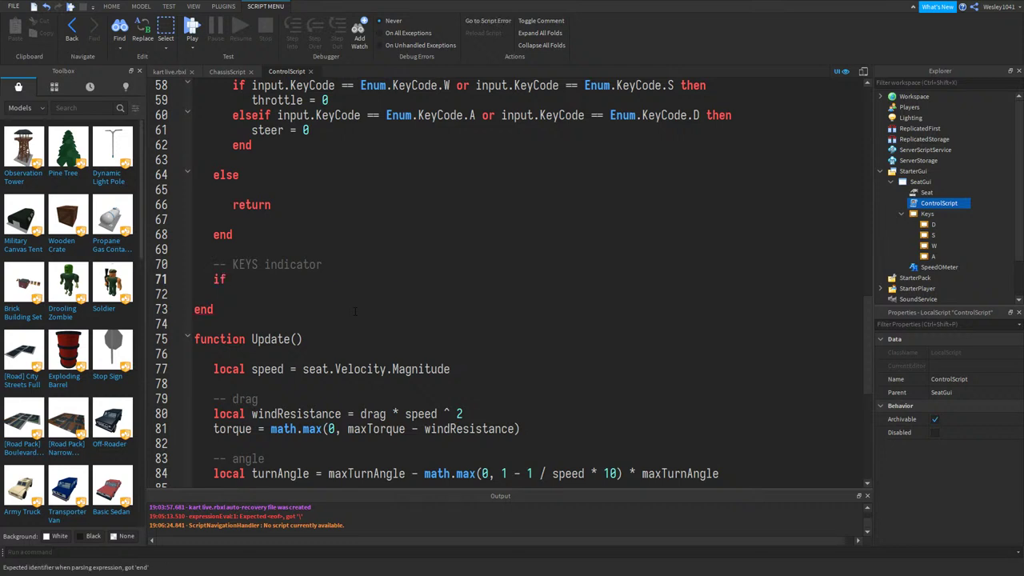
text( throttle )
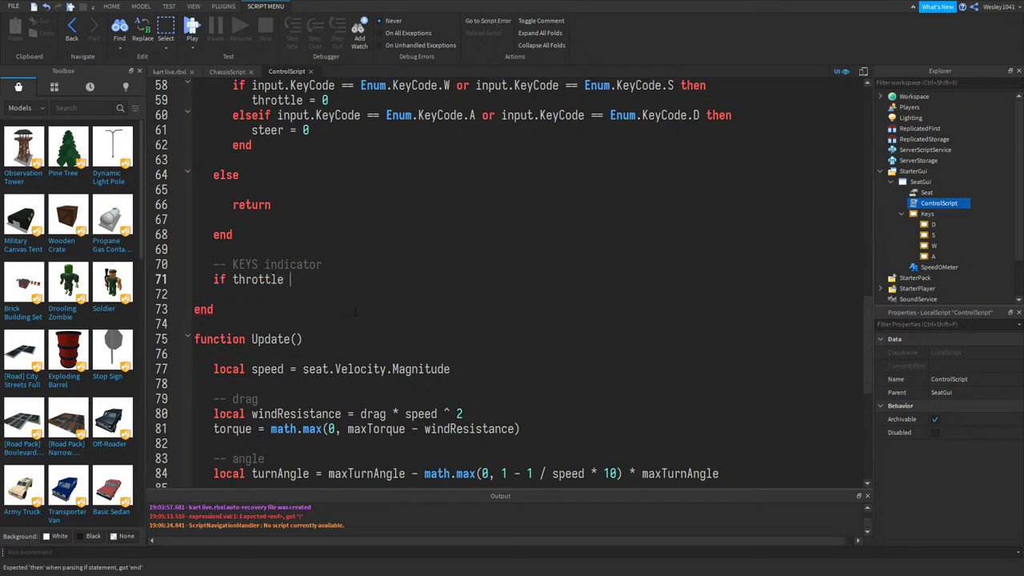
text(= 1)
text(= 1 then)
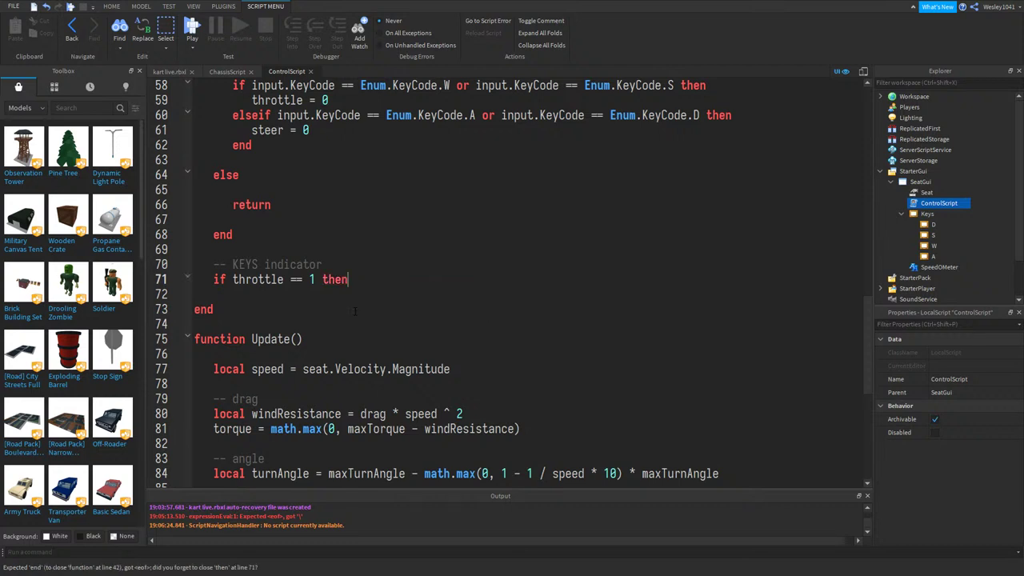
key(Return)
click(358, 269)
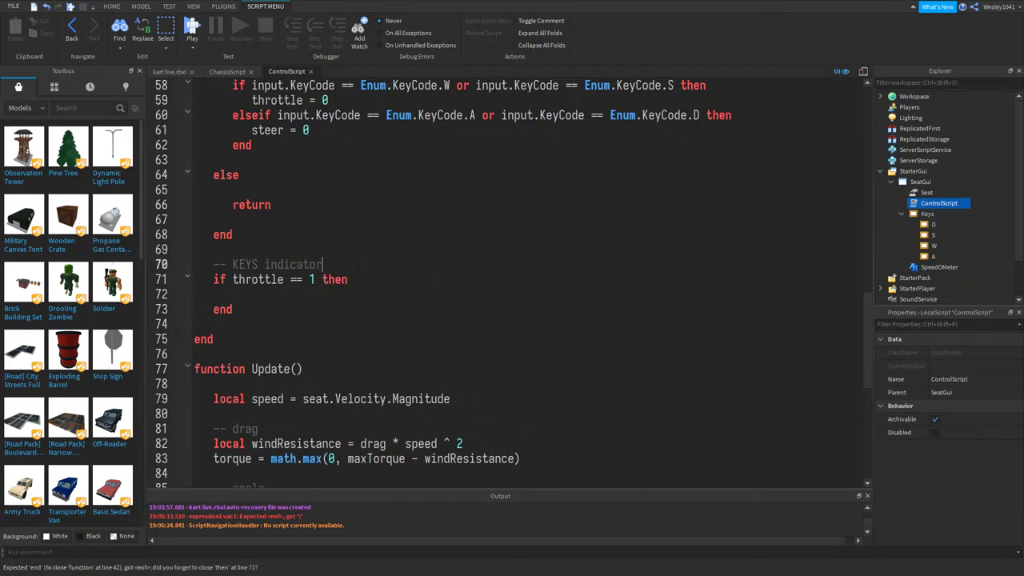
key(Return)
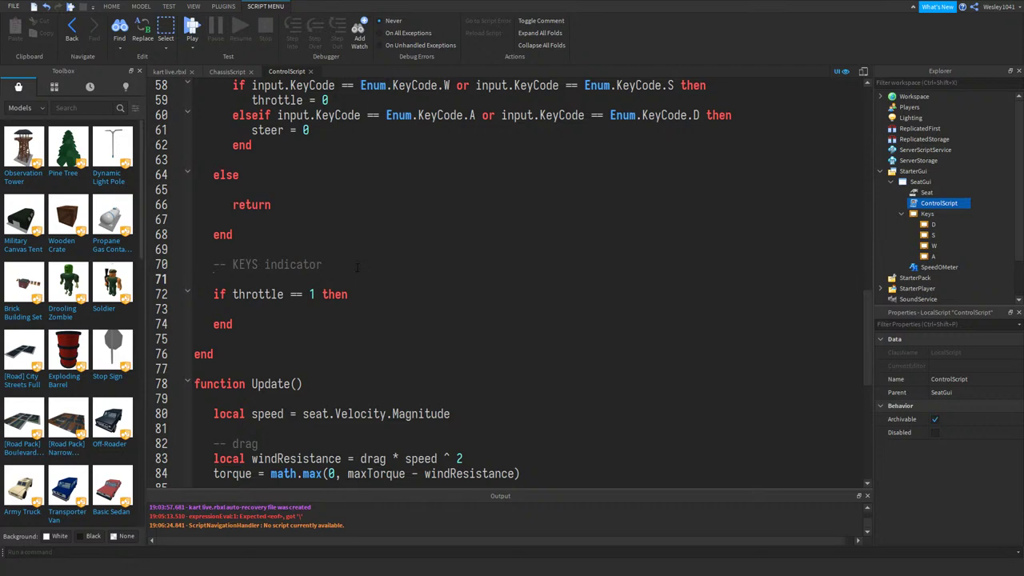
- Review the variables at the start of ControlScript and inspect the W, S and D frames inside Keys
scroll(358, 268, up, 19)
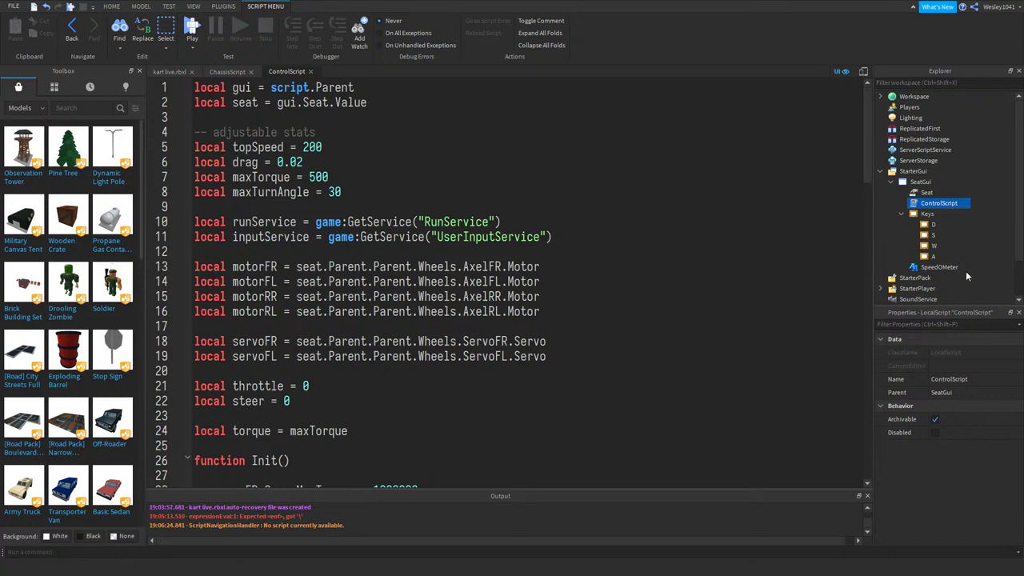
click(931, 245)
click(932, 236)
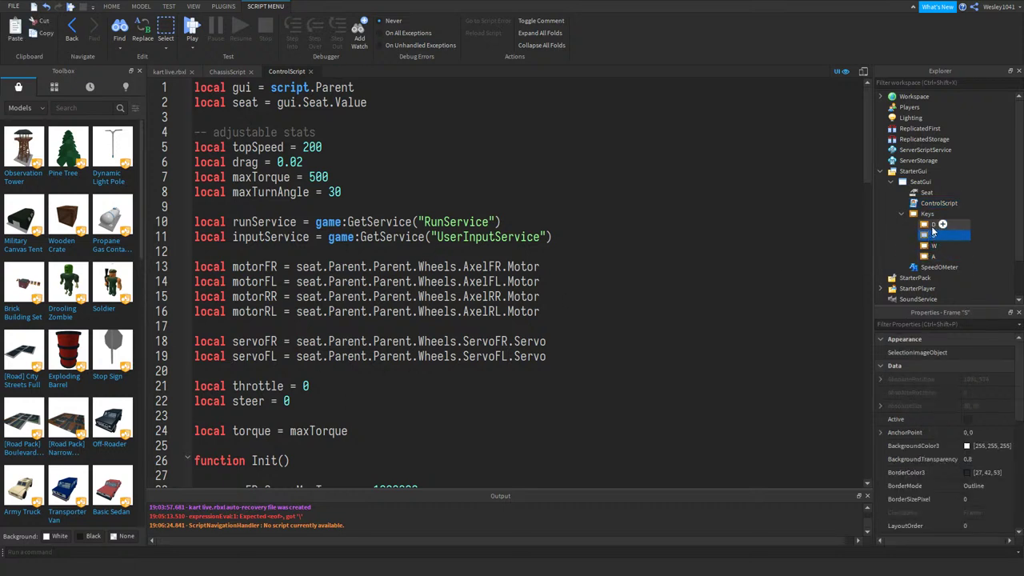
click(932, 226)
click(931, 236)
scroll(306, 220, down, 11)
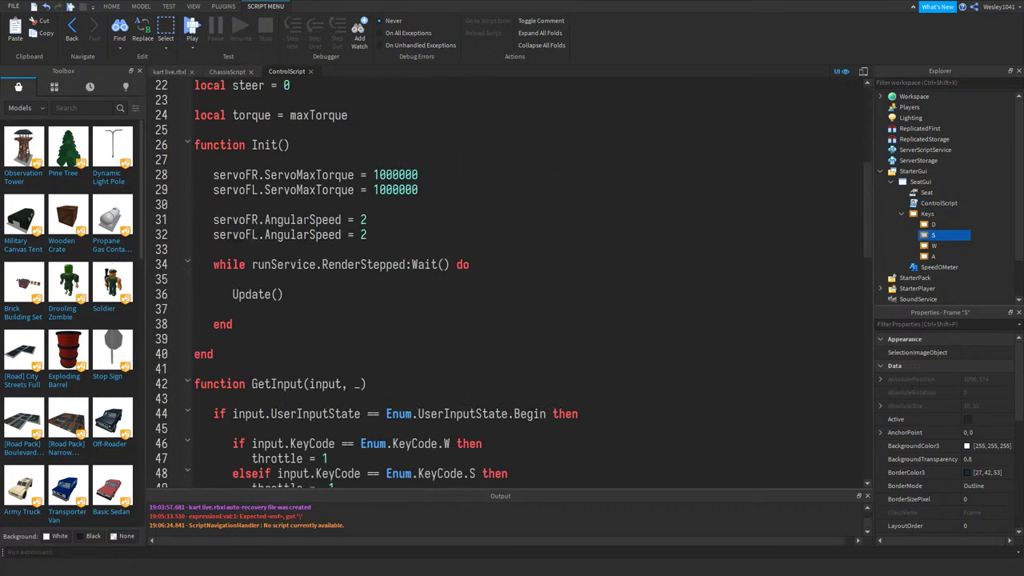
- Remove the blank line between the "-- KEYS indicator" comment and the throttle check in GetInput
scroll(306, 220, up, 3)
scroll(306, 220, down, 10)
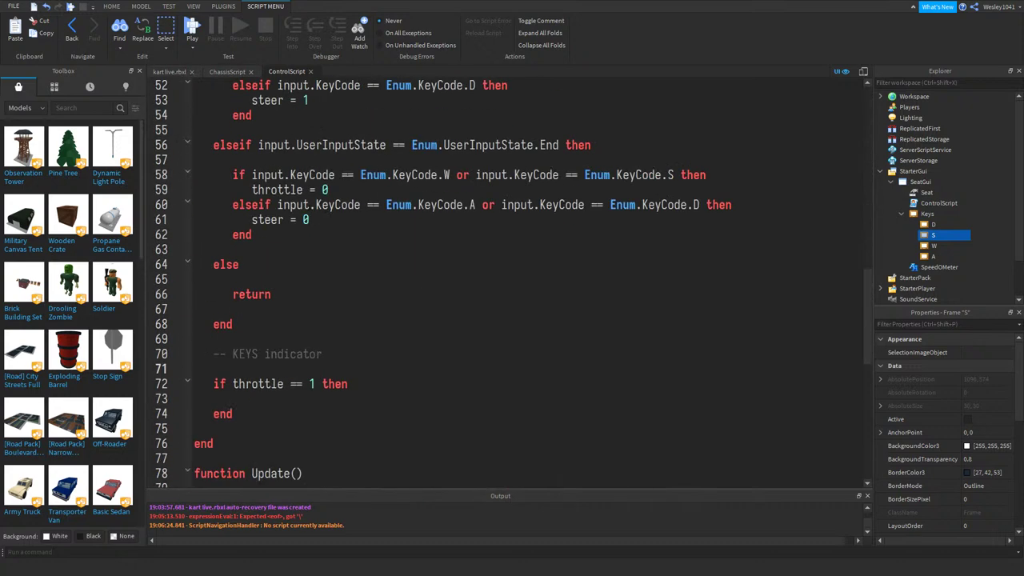
click(274, 353)
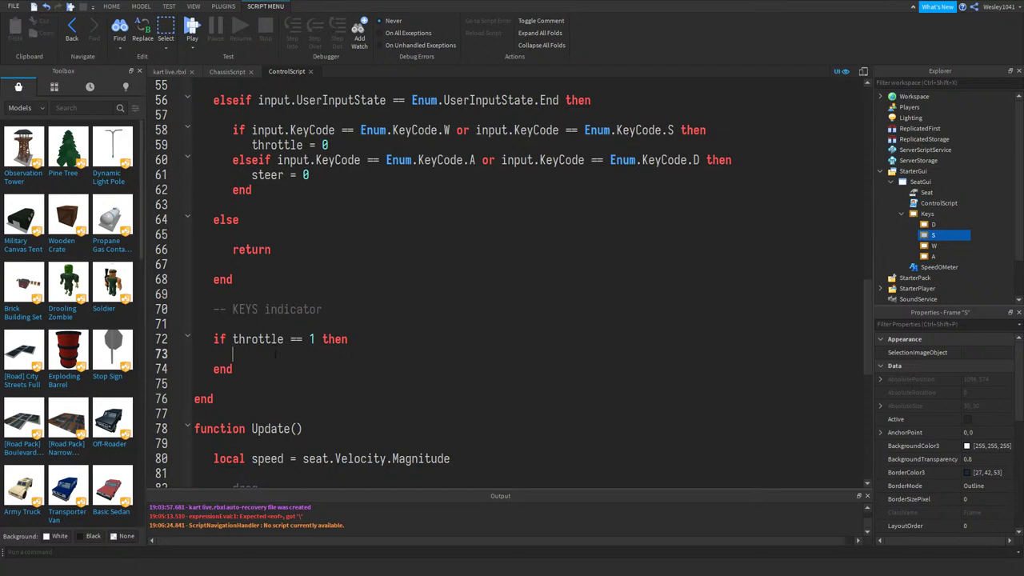
click(227, 312)
click(227, 323)
key(BackSpace)
key(BackSpace)
- Declare "local keys = gui.Keys" directly below the seat variable at the start of ControlScript
scroll(524, 249, up, 7)
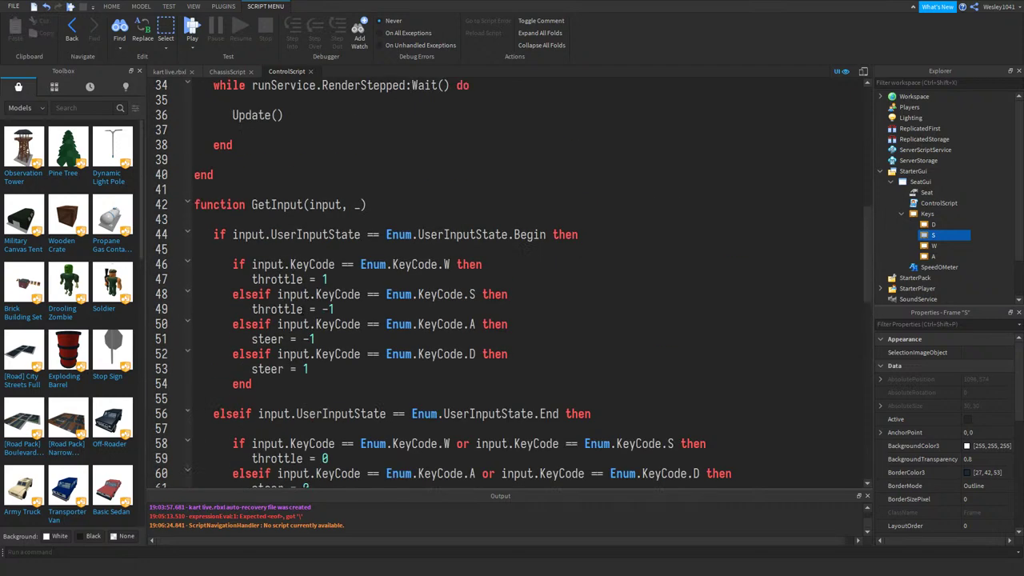
scroll(512, 279, up, 11)
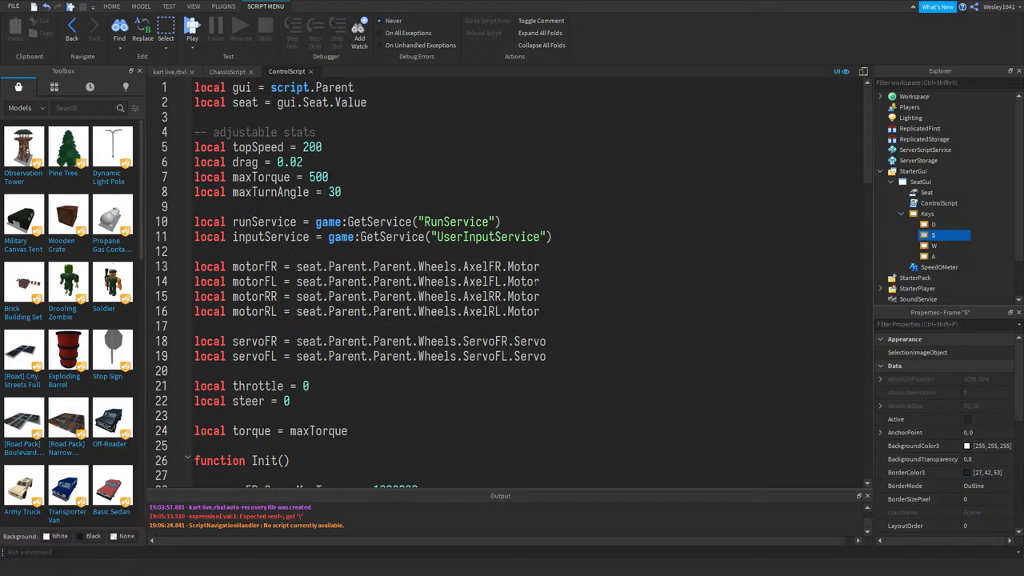
click(926, 214)
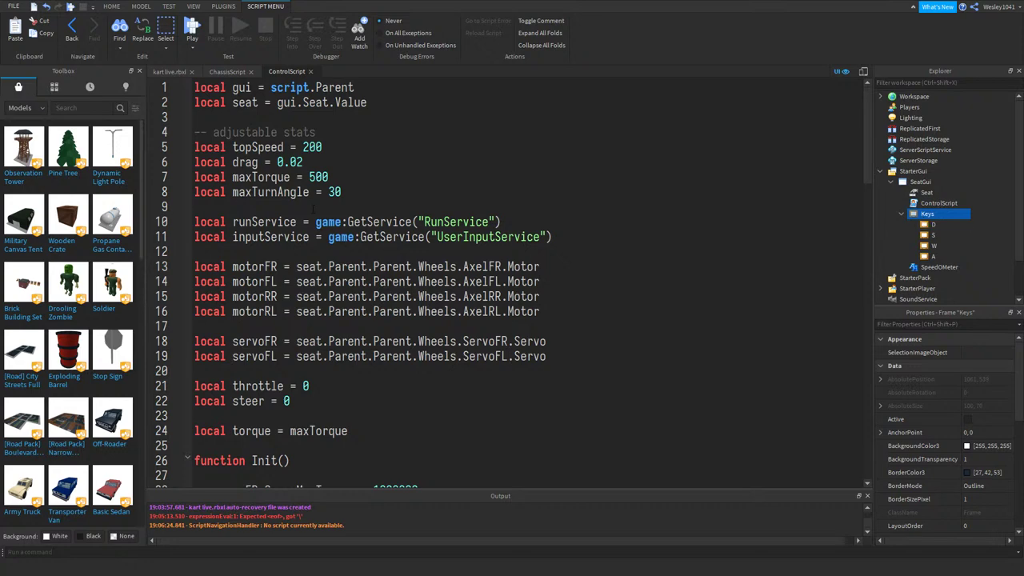
click(372, 103)
key(Return)
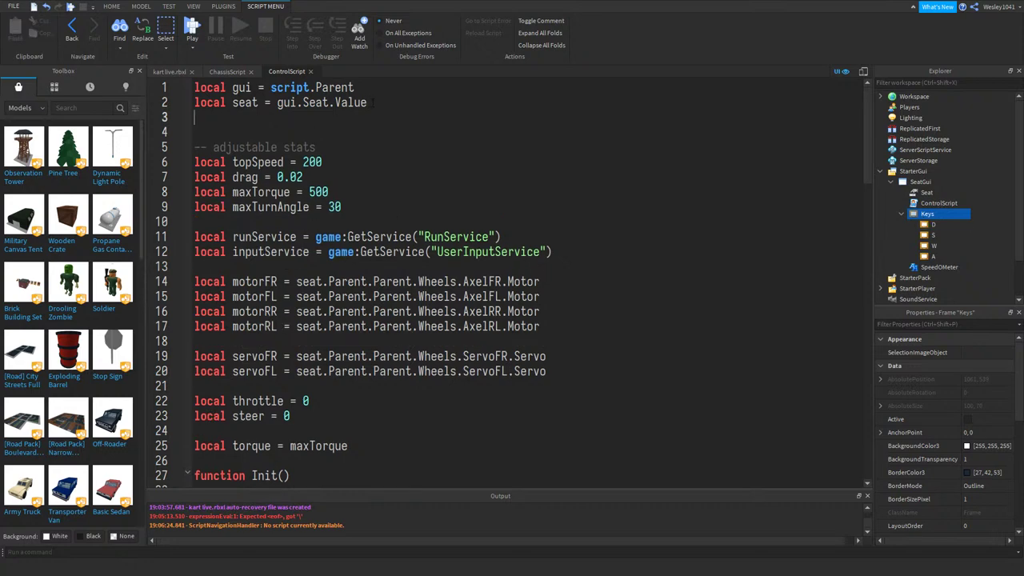
text(local keys = )
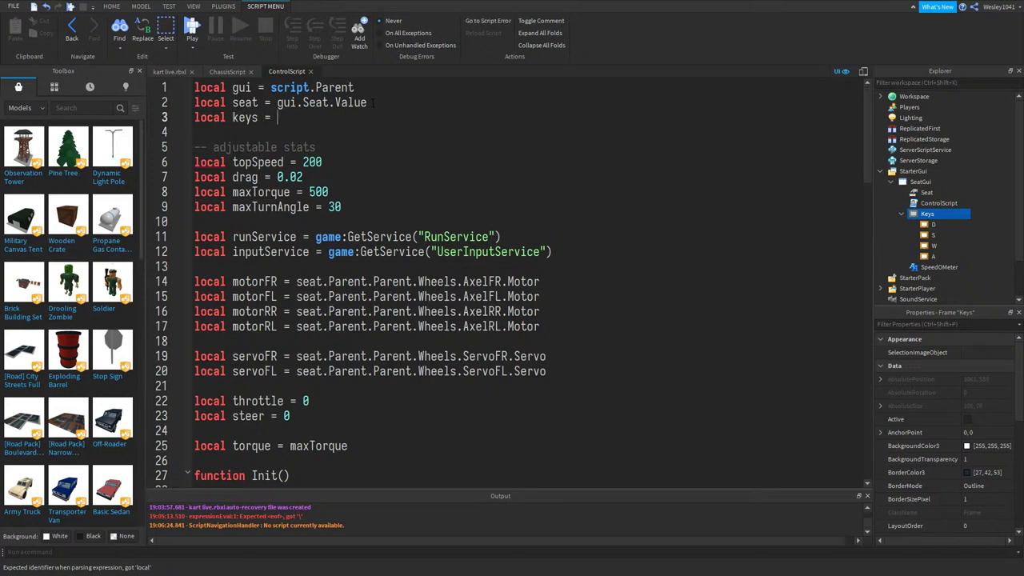
text(gui)
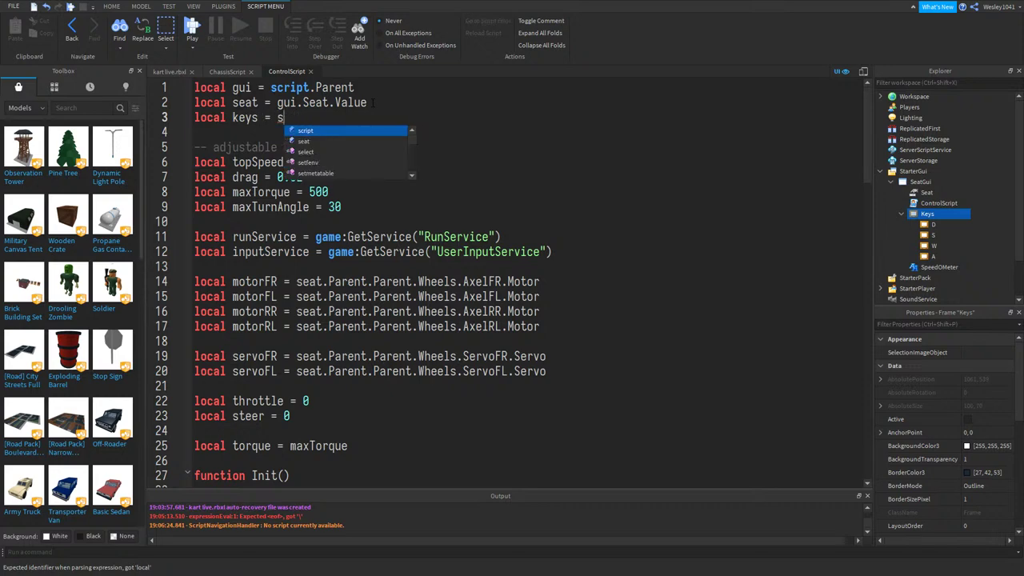
text(.)
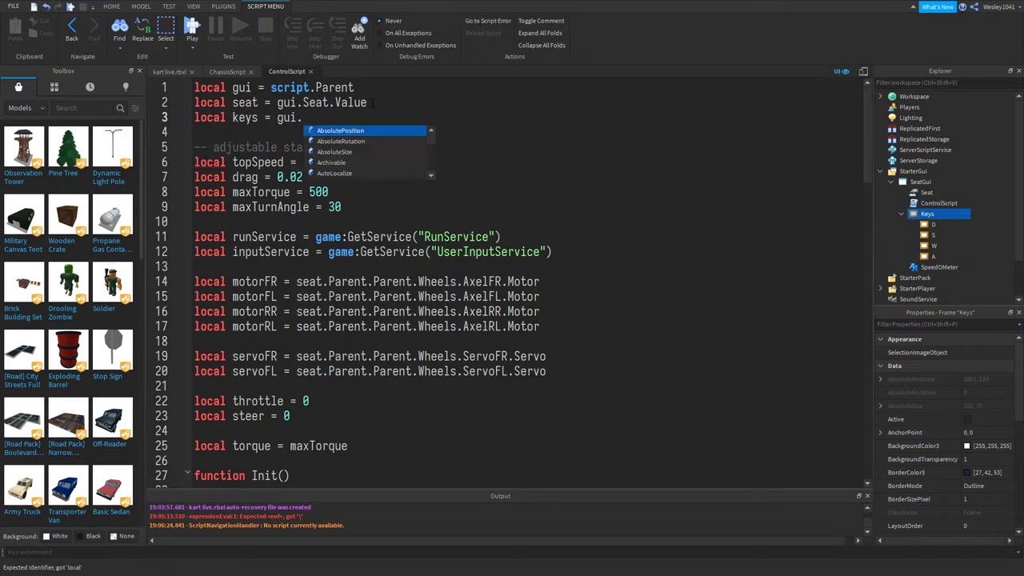
key(Escape)
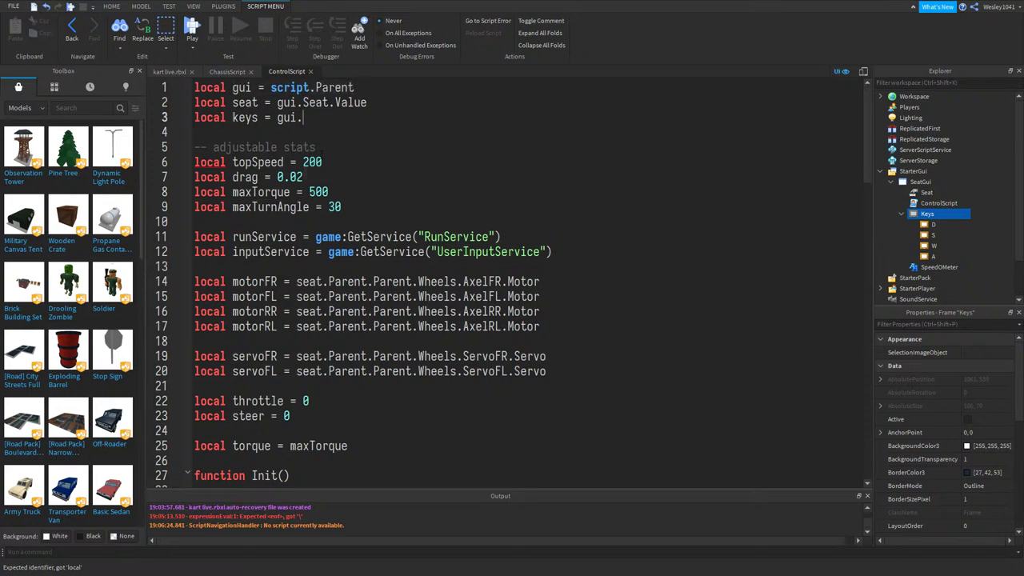
text(Keys)
click(926, 215)
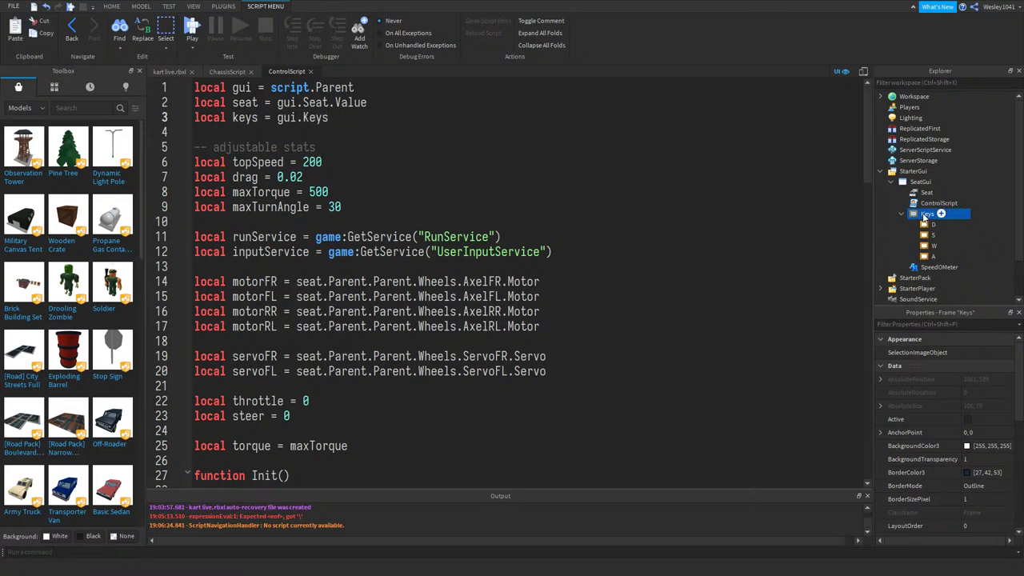
click(924, 215)
click(362, 164)
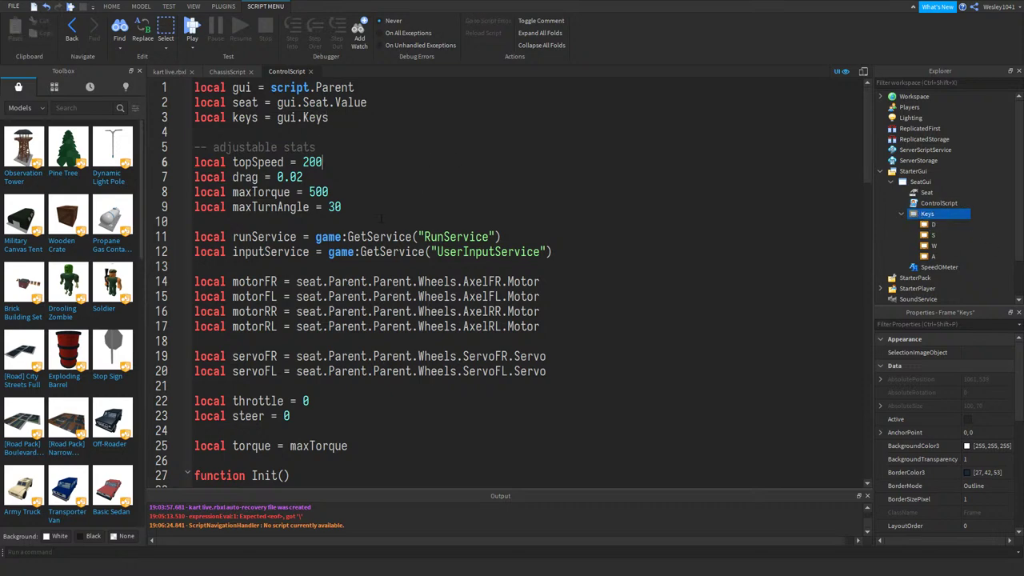
- Add "keys.W.Transparency = 0.2" inside the throttle == 1 block under the KEYS indicator comment
scroll(358, 240, down, 7)
scroll(356, 237, down, 12)
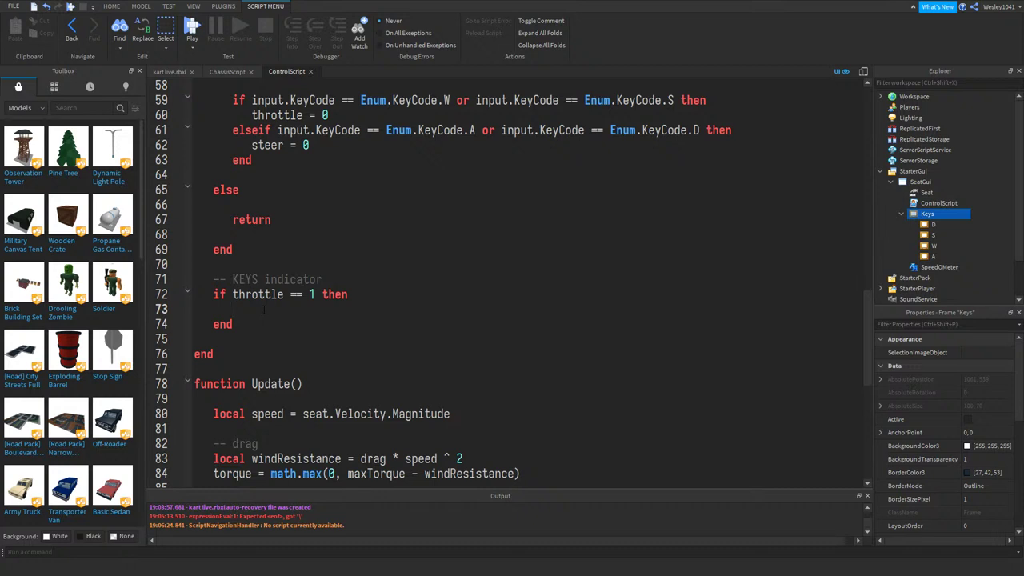
text(keys)
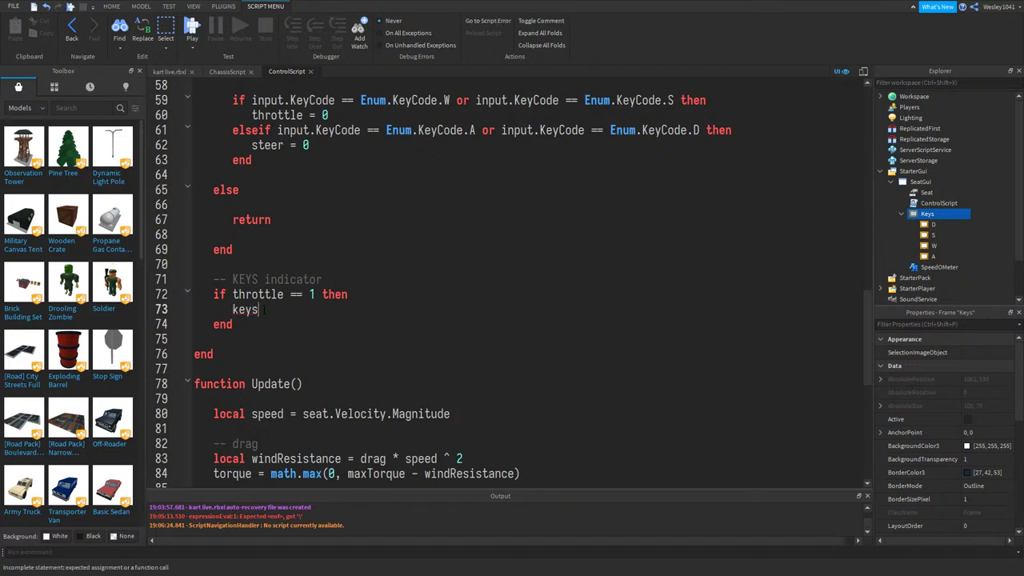
text(.)
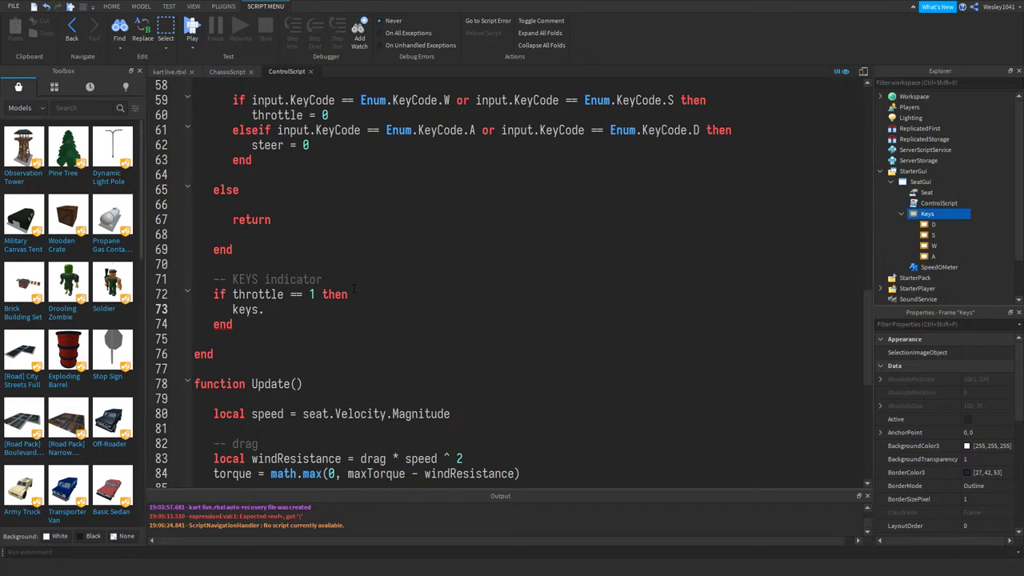
text(W)
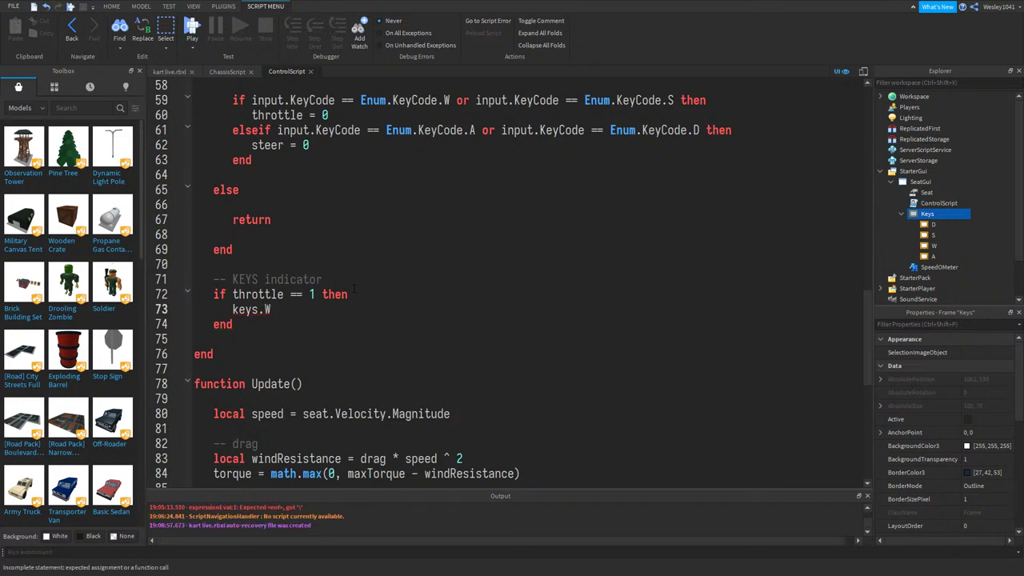
key(BackSpace)
text(W.Transparency = 0.2)
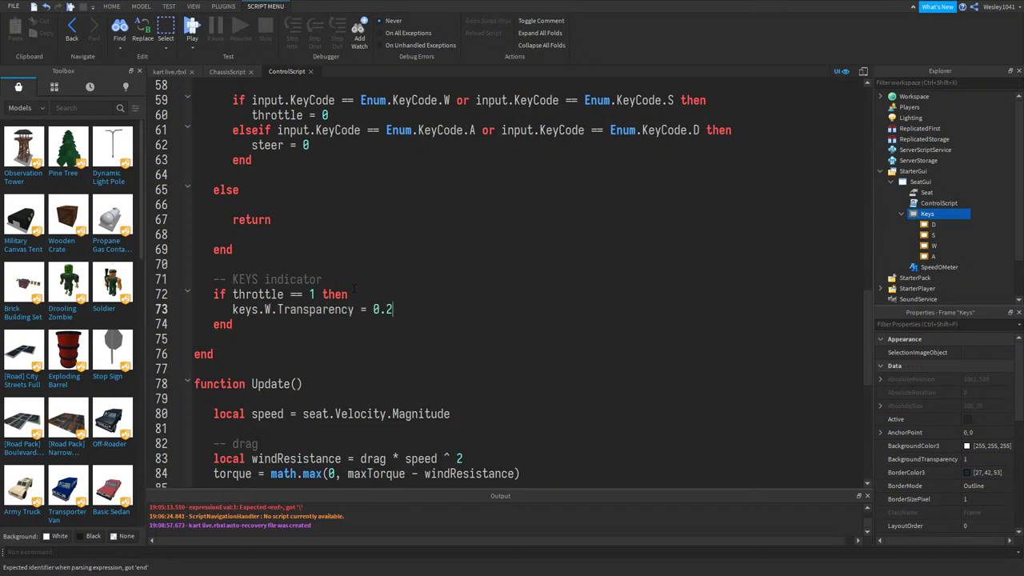
- Add an else branch with "keys.W.Transparency = 0.8" to the throttle == 1 check and compare it with the W frame's BackgroundTransparency
key(Return)
text(else)
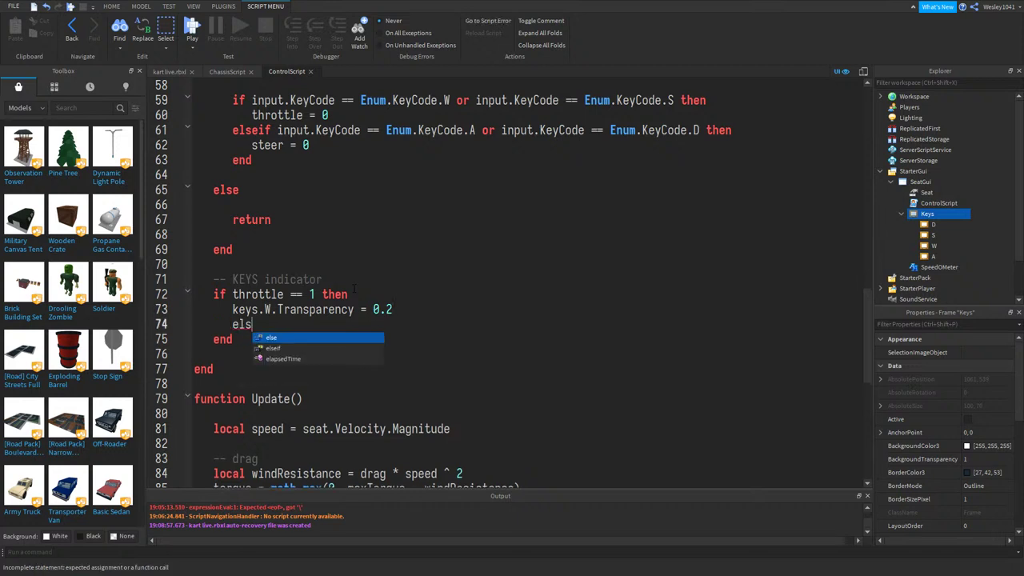
key(Return)
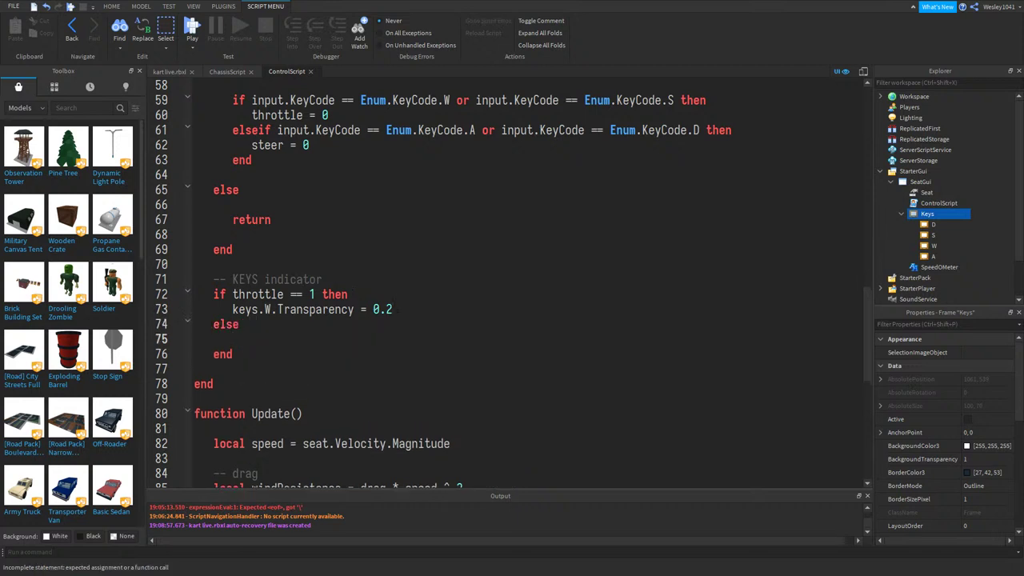
drag(395, 310, 232, 309)
key(ctrl+c)
click(232, 339)
key(ctrl+v)
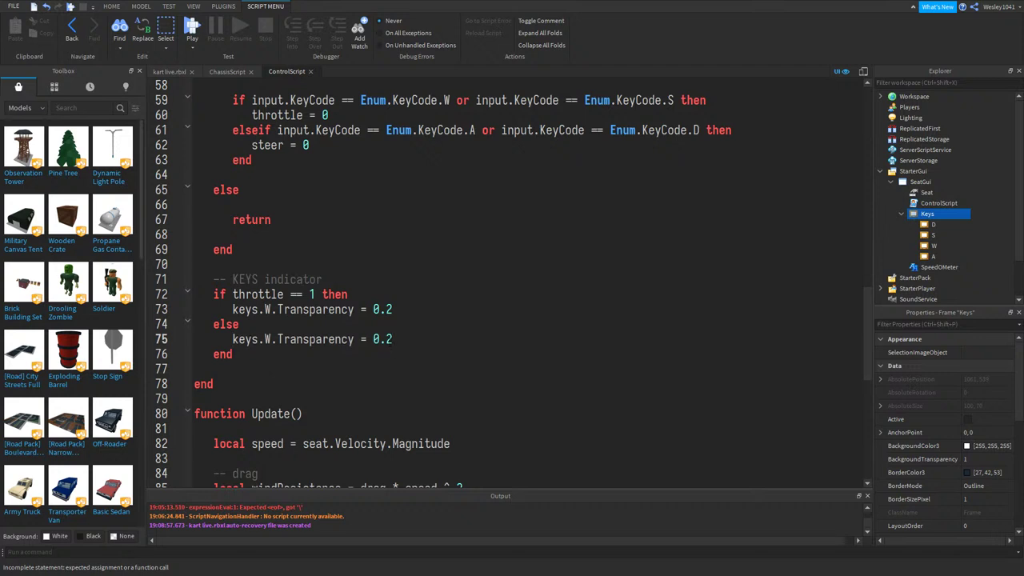
key(BackSpace)
text(8)
key(Down)
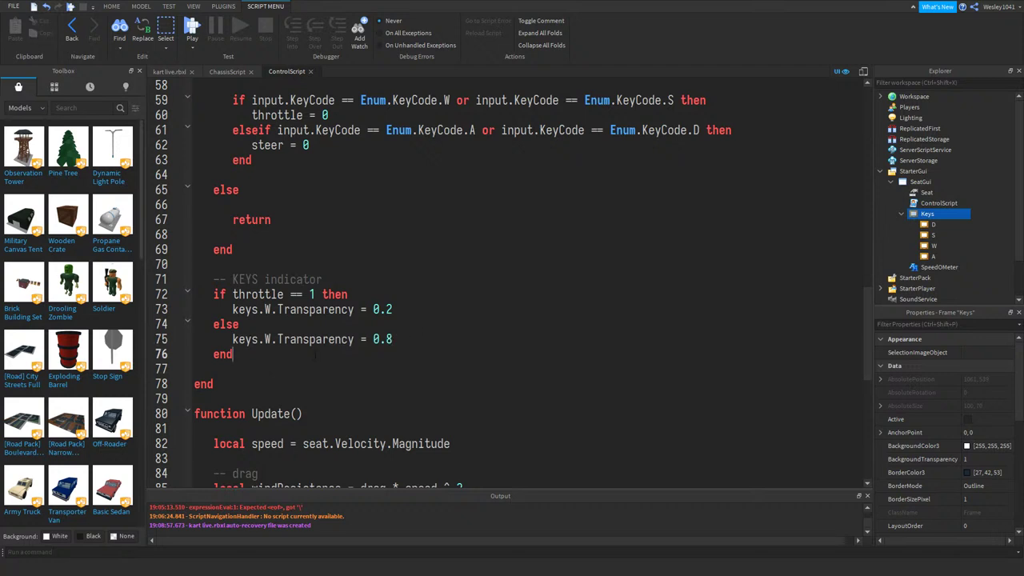
click(933, 246)
click(977, 459)
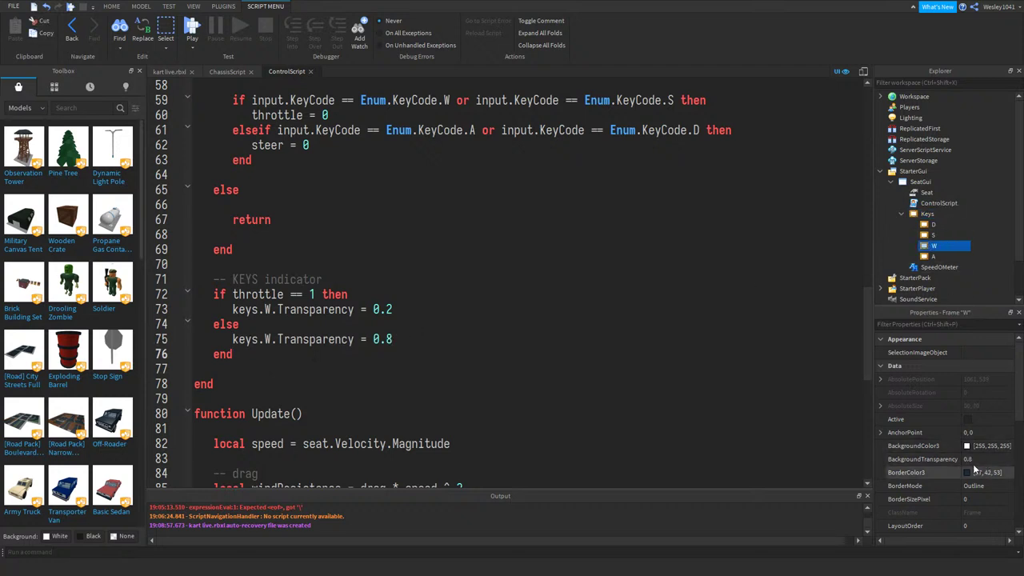
click(367, 385)
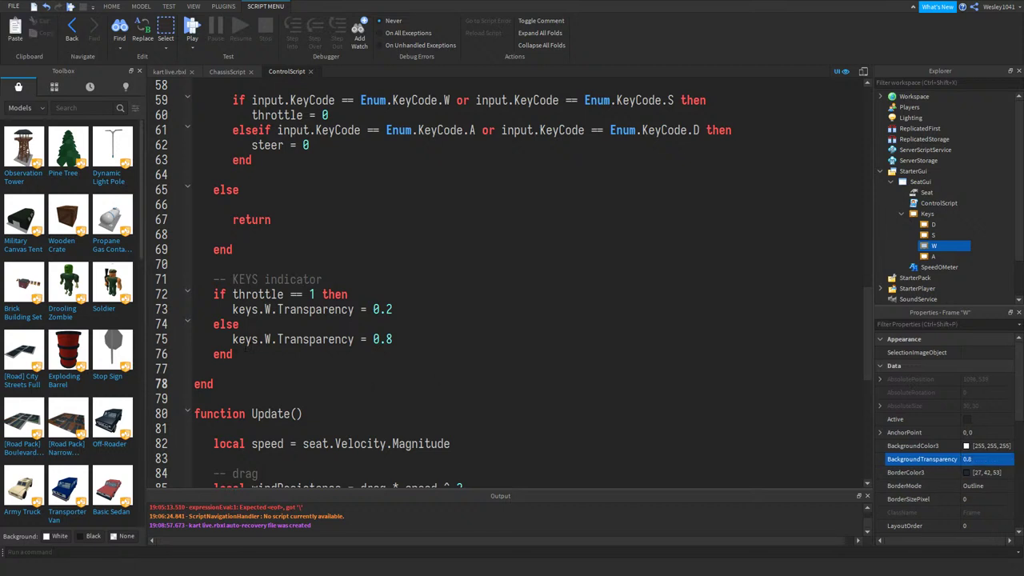
- Duplicate the whole throttle == 1 if/else block below itself, separated by a blank line
drag(245, 355, 195, 304)
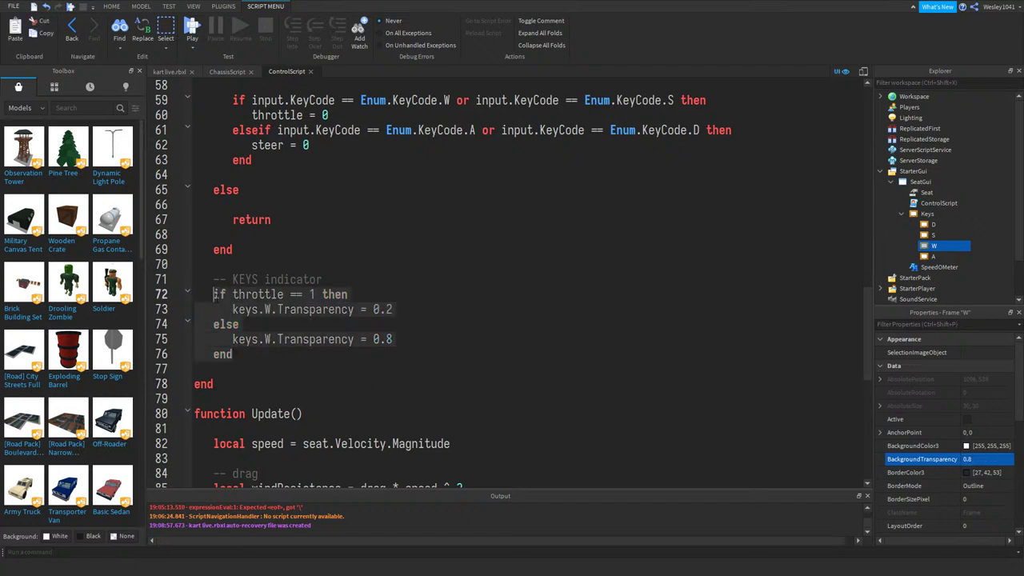
click(253, 349)
key(Return)
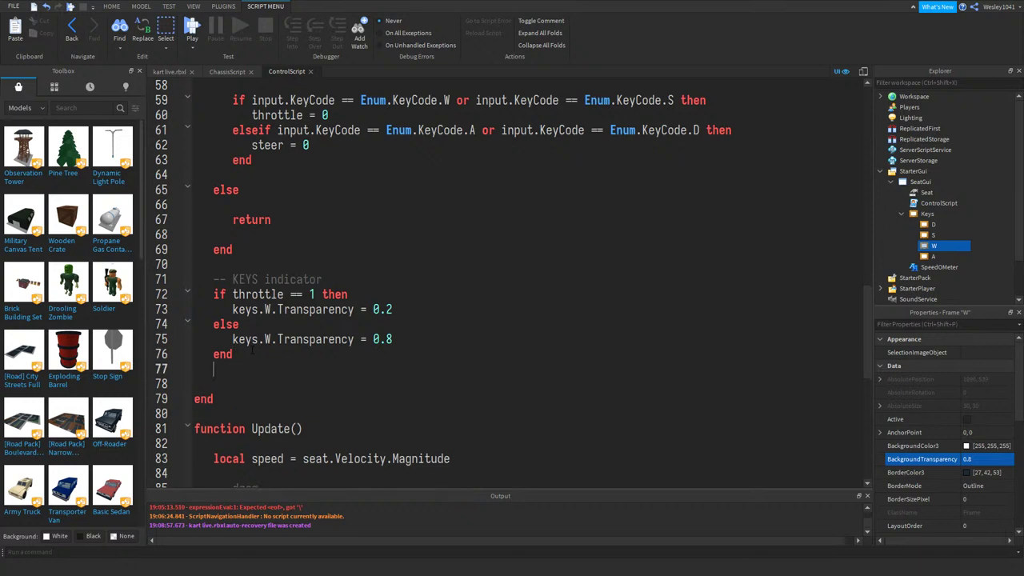
click(394, 339)
key(Down)
key(Down)
key(Return)
key(ctrl+v)
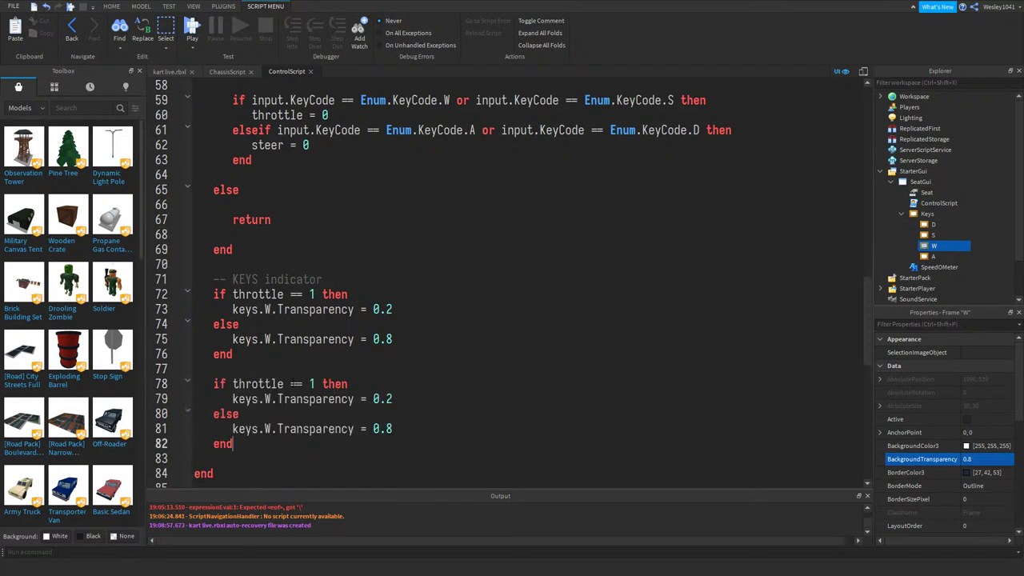
- Change the duplicated throttle block's condition to throttle == -1 and both of its assignments to keys.S.Transparency
click(309, 383)
text(-)
drag(272, 399, 265, 429)
text(SS)
click(259, 442)
- Duplicate the throttle == -1 if/else block below itself, separated by a blank line
scroll(260, 432, down, 2)
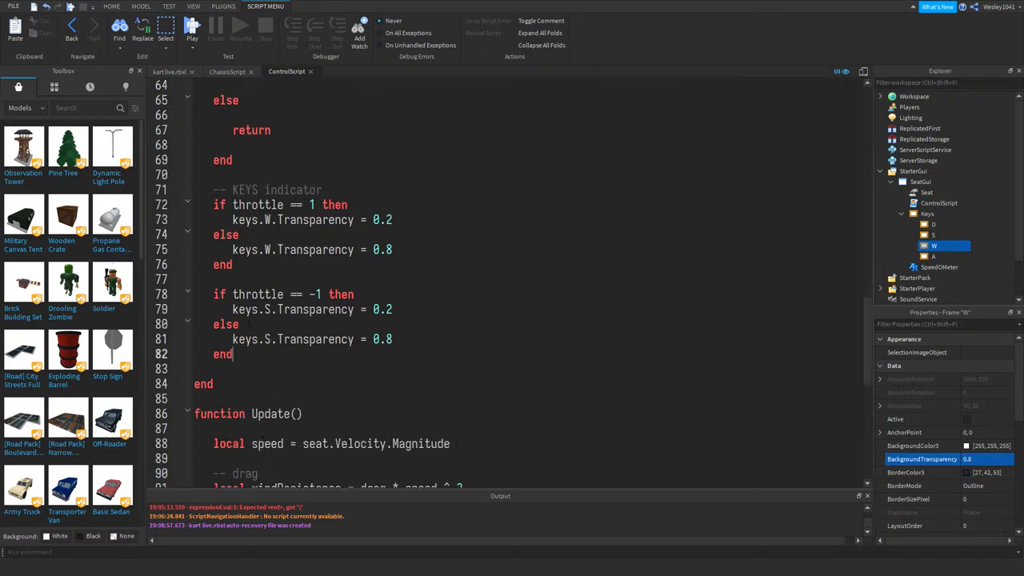
drag(240, 353, 214, 295)
click(240, 359)
key(Return)
key(Return)
key(ctrl+v)
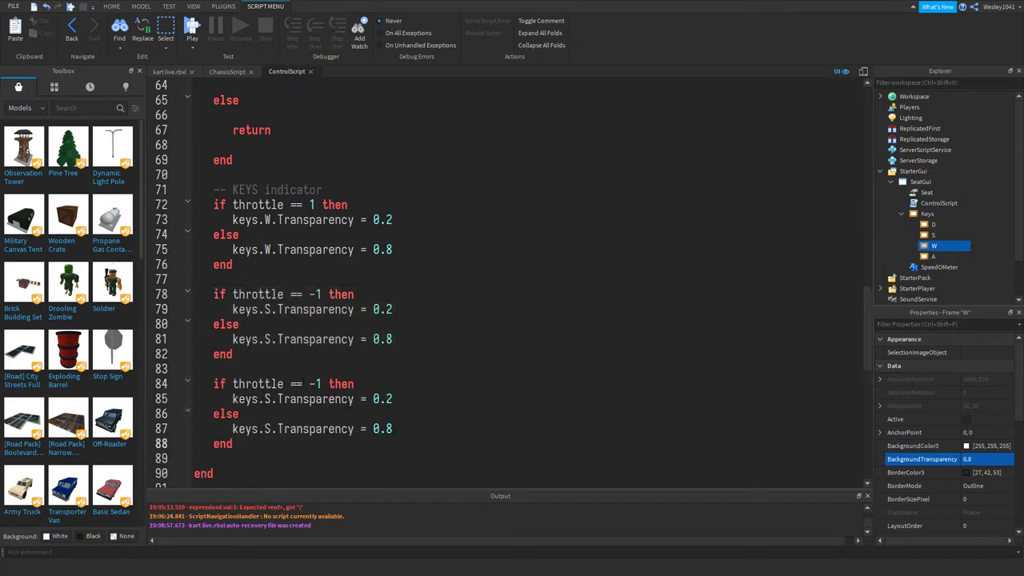
- Change the third indicator block's condition to steer == -1 and both of its assignments to keys.A.Transparency
double_click(272, 384)
text(steer)
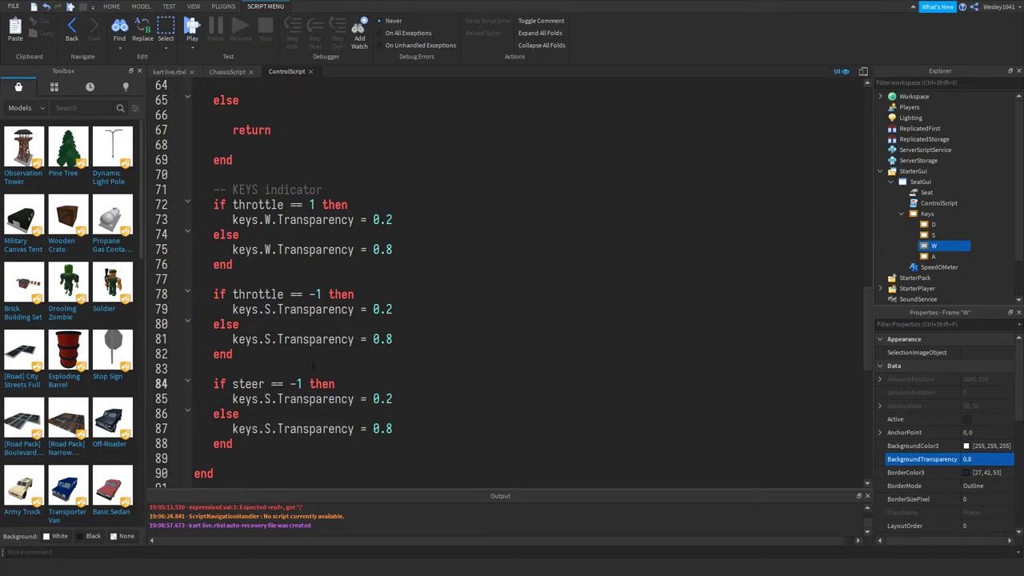
scroll(312, 364, up, 10)
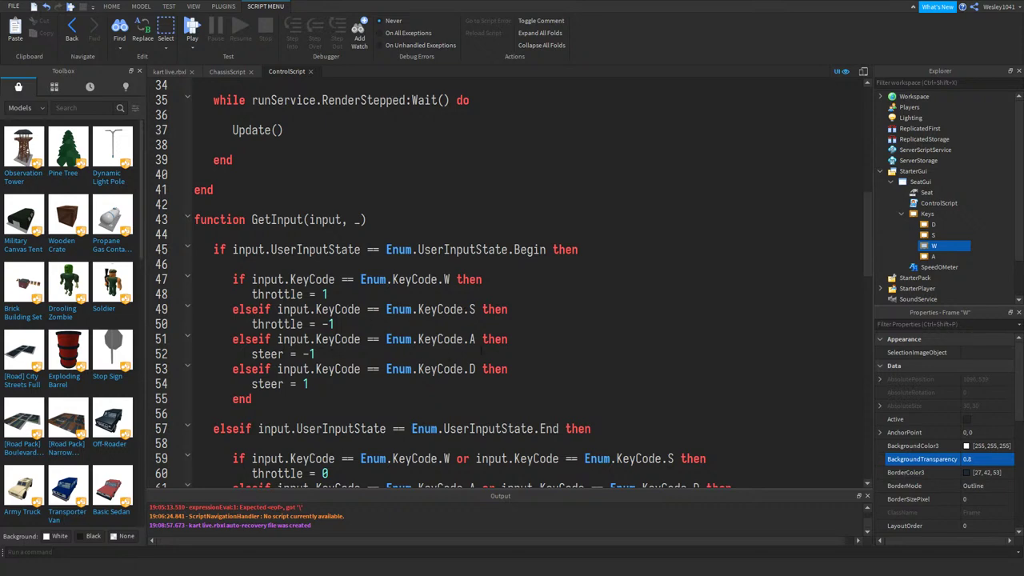
scroll(482, 352, down, 16)
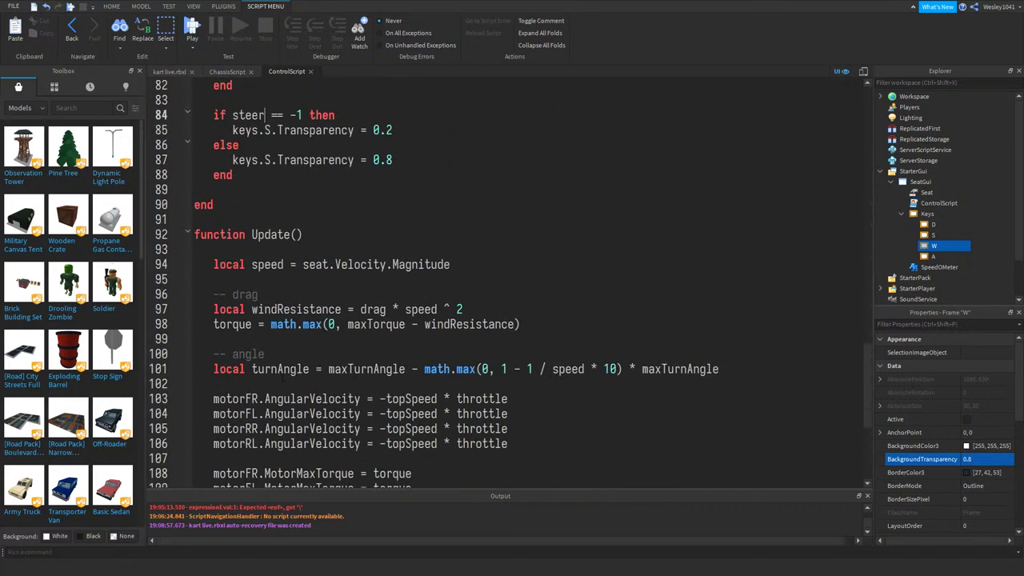
scroll(508, 280, up, 3)
double_click(269, 265)
text(A)
double_click(268, 295)
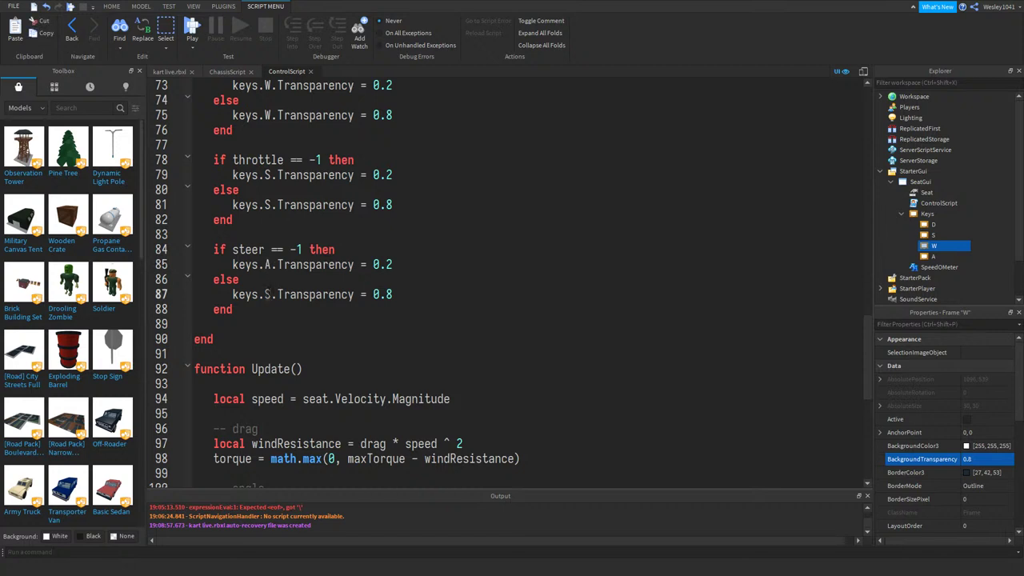
text(A)
- Duplicate the steer == -1 if/else block below itself, separated by a blank line
drag(233, 310, 213, 249)
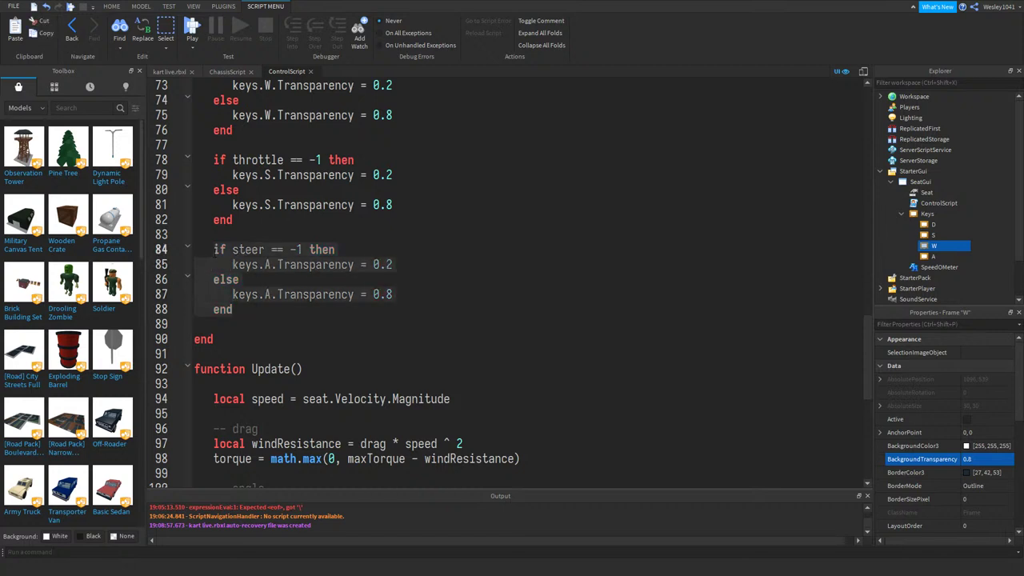
key(ctrl+c)
click(251, 324)
key(Return)
key(ctrl+v)
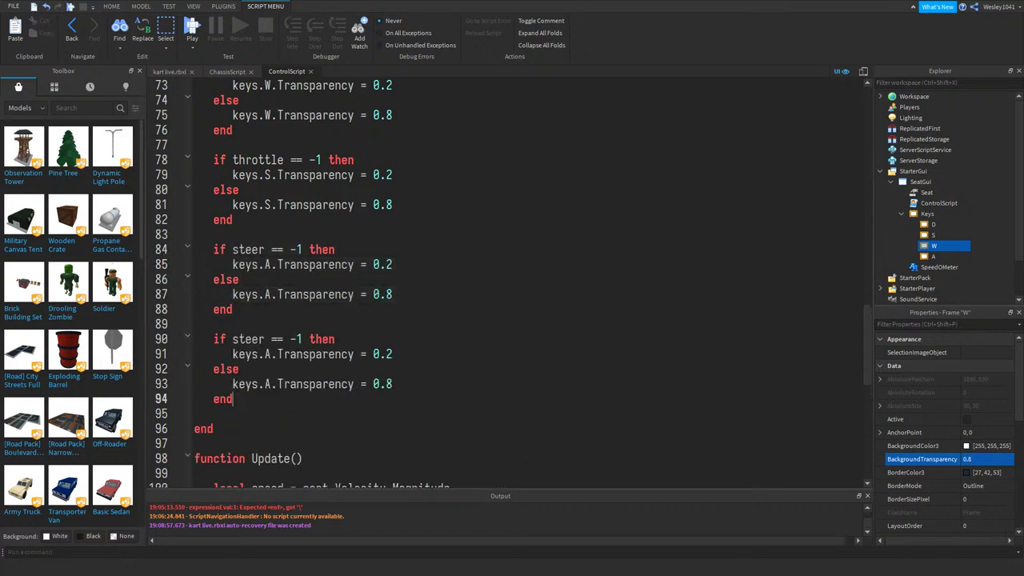
- Change the fourth indicator block's condition to steer == 1 and both of its assignments to keys.D.Transparency
click(295, 339)
key(BackSpace)
double_click(267, 353)
text(d)
key(BackSpace)
text(D)
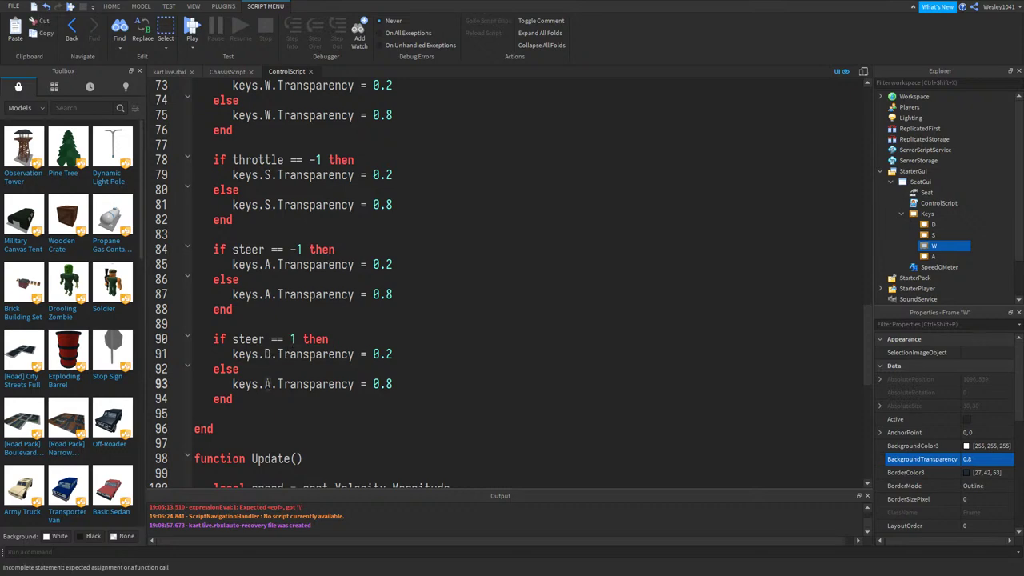
- Change the Transparency property to BackgroundTransparency in both keys.W assignments of the throttle == 1 block
scroll(320, 296, up, 4)
click(277, 264)
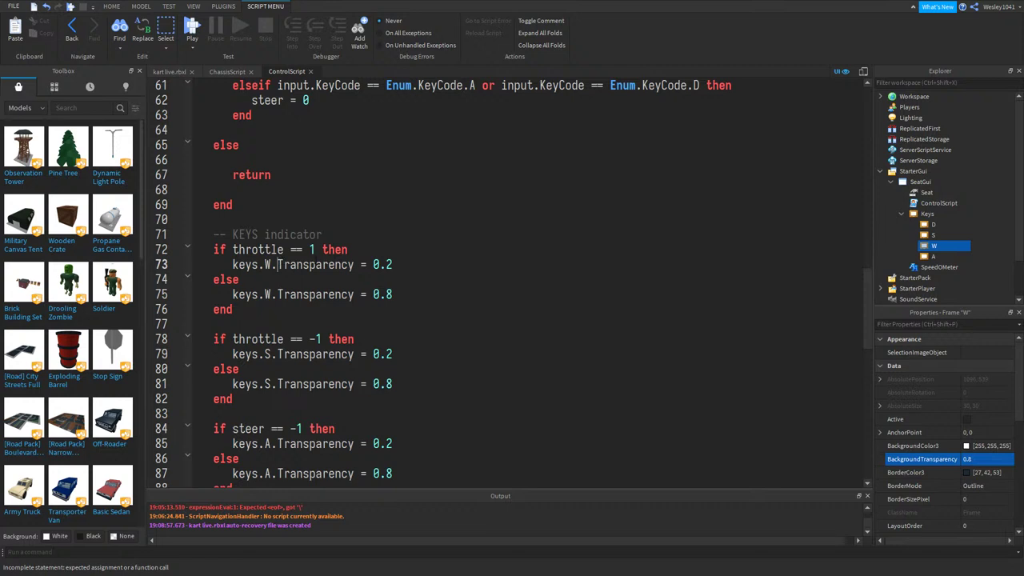
text(Background)
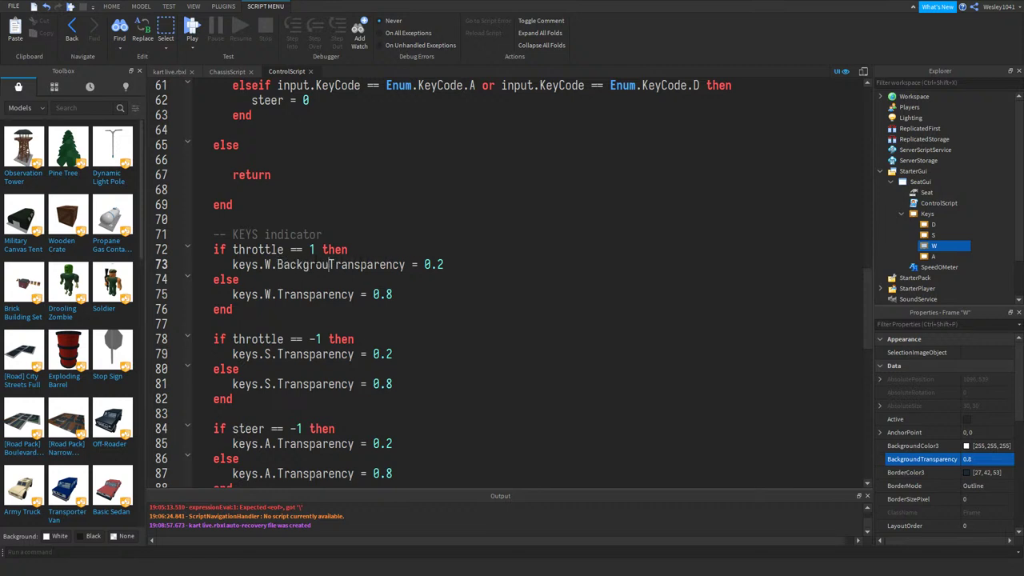
double_click(338, 268)
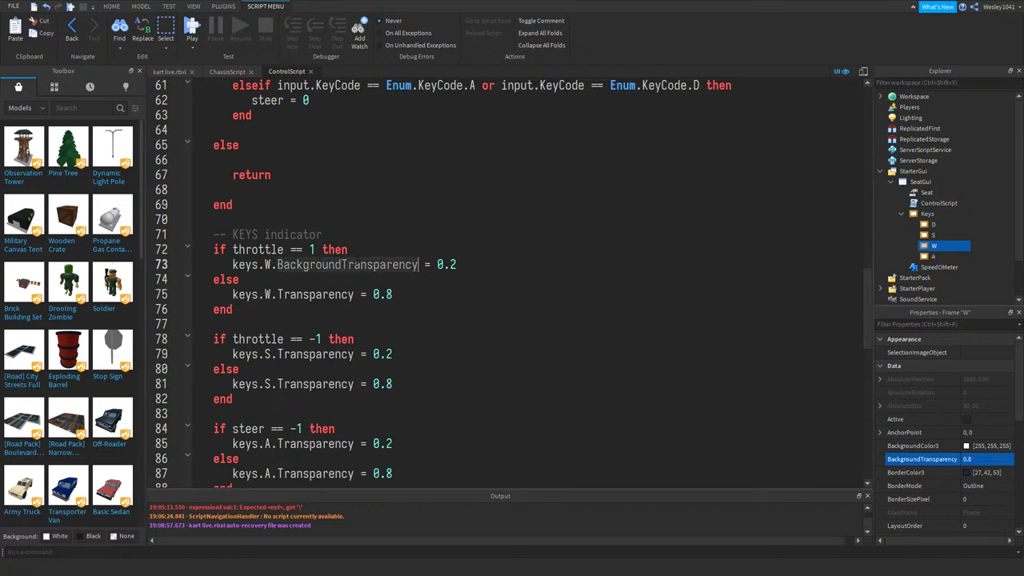
key(ctrl+c)
double_click(320, 294)
key(ctrl+v)
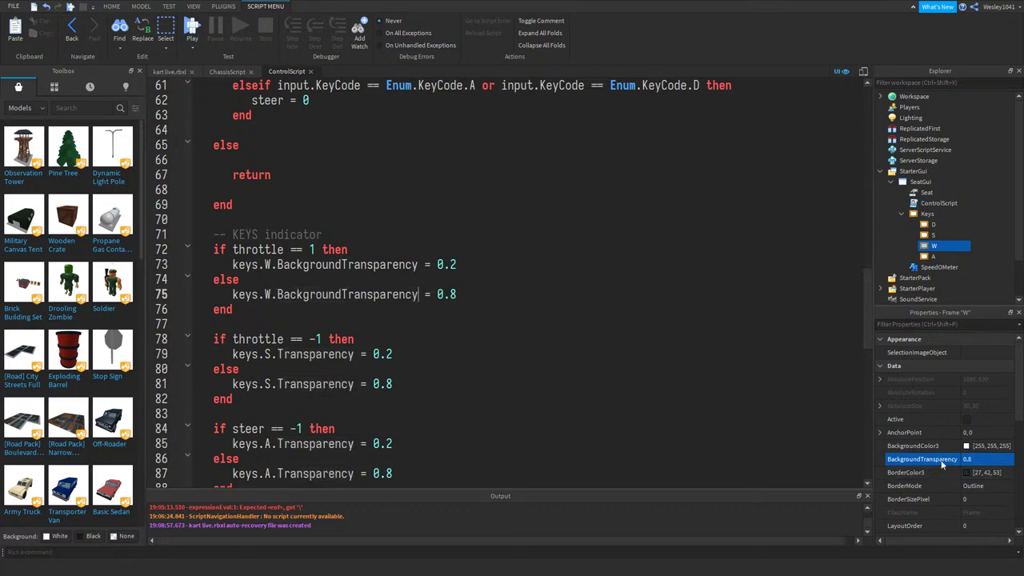
click(971, 459)
- Replace Transparency with BackgroundTransparency in both keys.S assignments of the throttle == -1 block
click(277, 354)
key(ctrl+v)
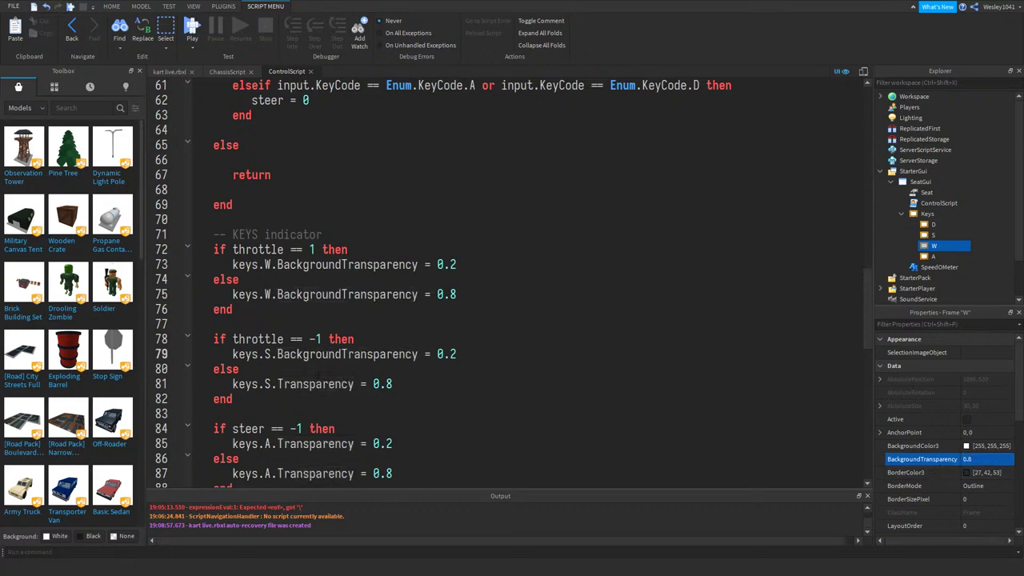
click(277, 384)
key(ctrl+v)
scroll(361, 356, down, 3)
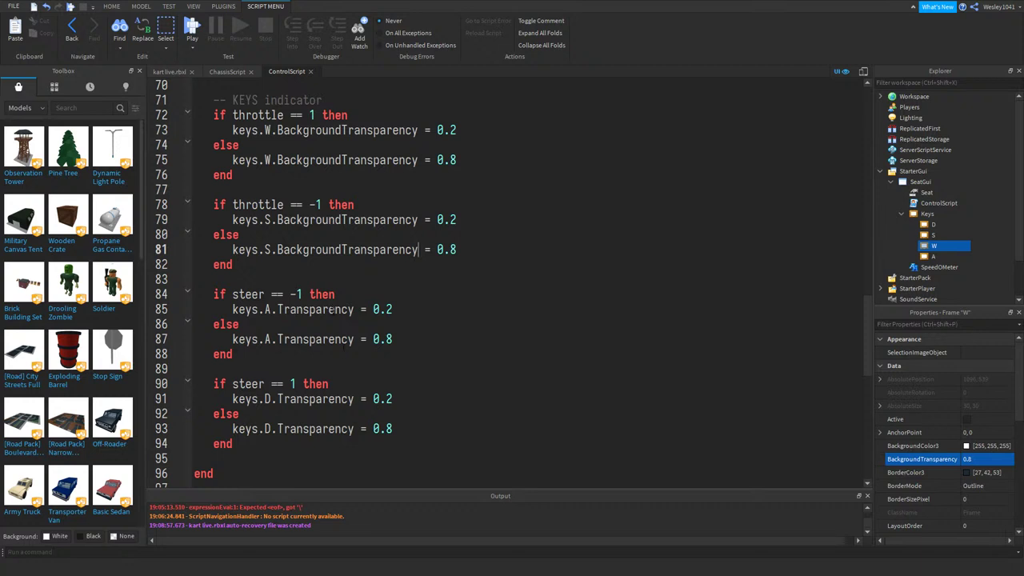
- Replace Transparency with BackgroundTransparency in the keys.A and keys.D assignments of the two steer blocks
click(331, 309)
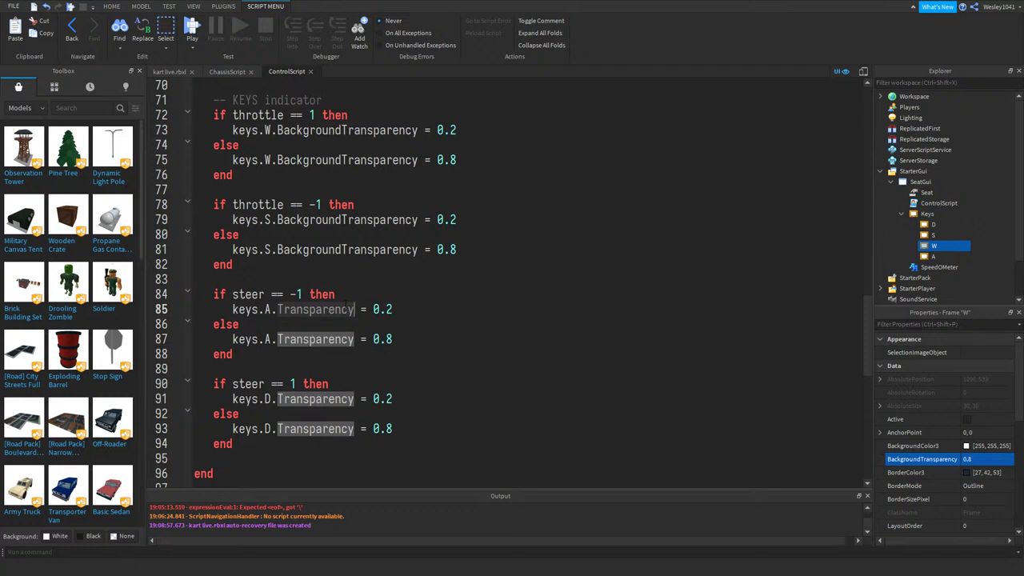
key(ctrl+v)
double_click(315, 339)
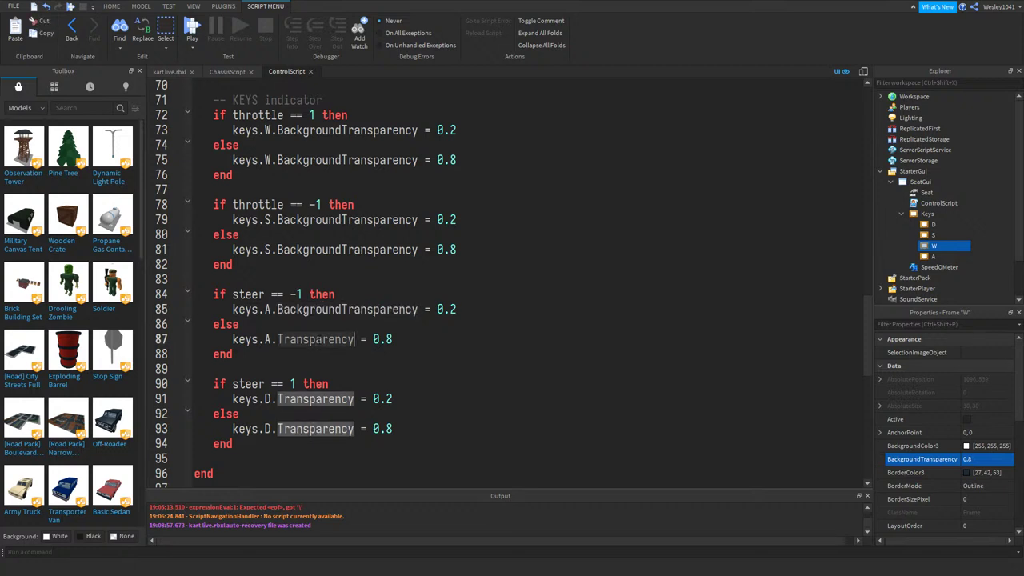
key(ctrl+v)
double_click(316, 399)
key(ctrl+v)
double_click(315, 429)
key(ctrl+v)
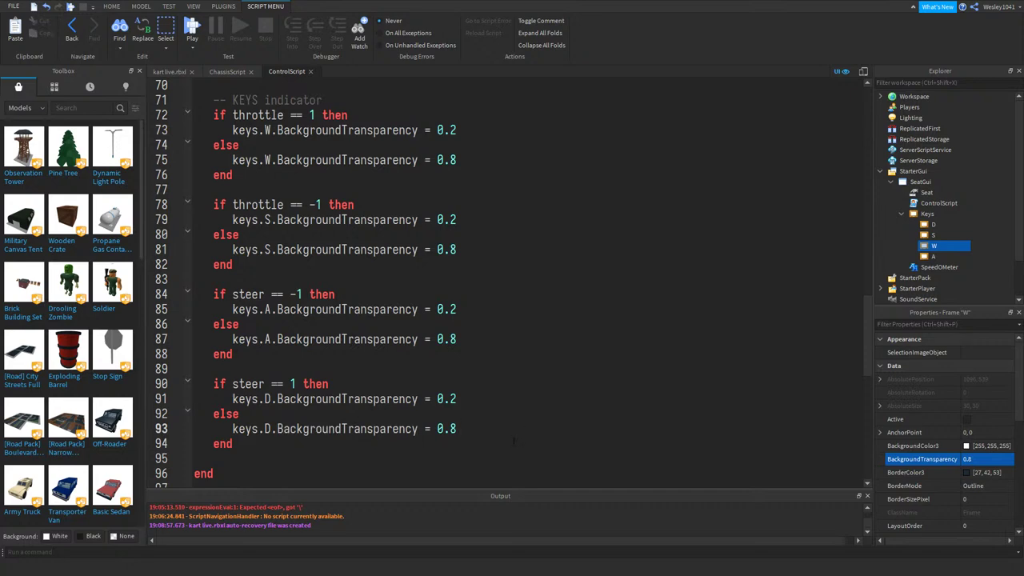
- Play-test the kart with throttle, brake and steering input, check the key indicators and the output log, and end the test
click(169, 72)
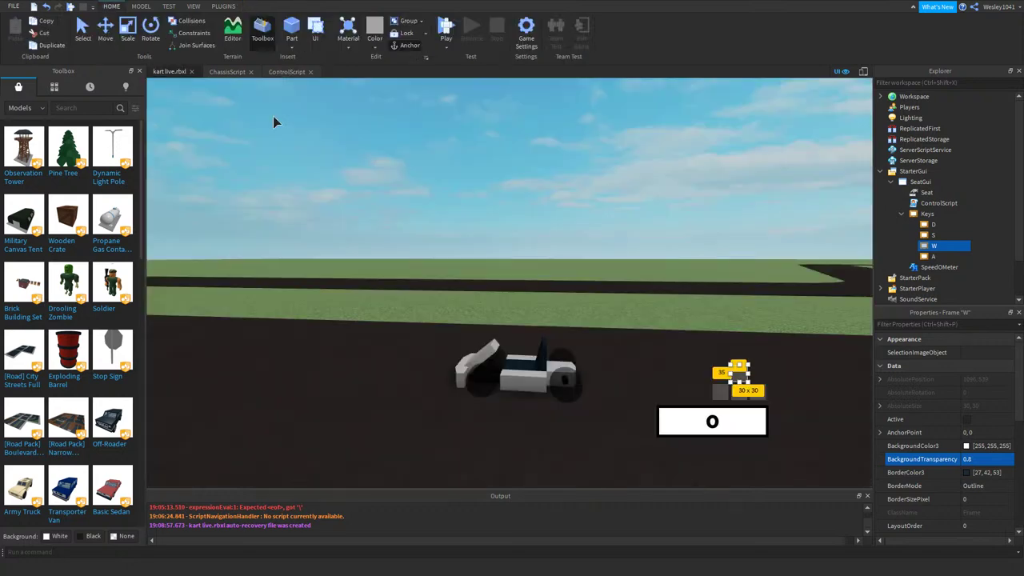
click(566, 184)
right_drag(566, 185, 568, 184)
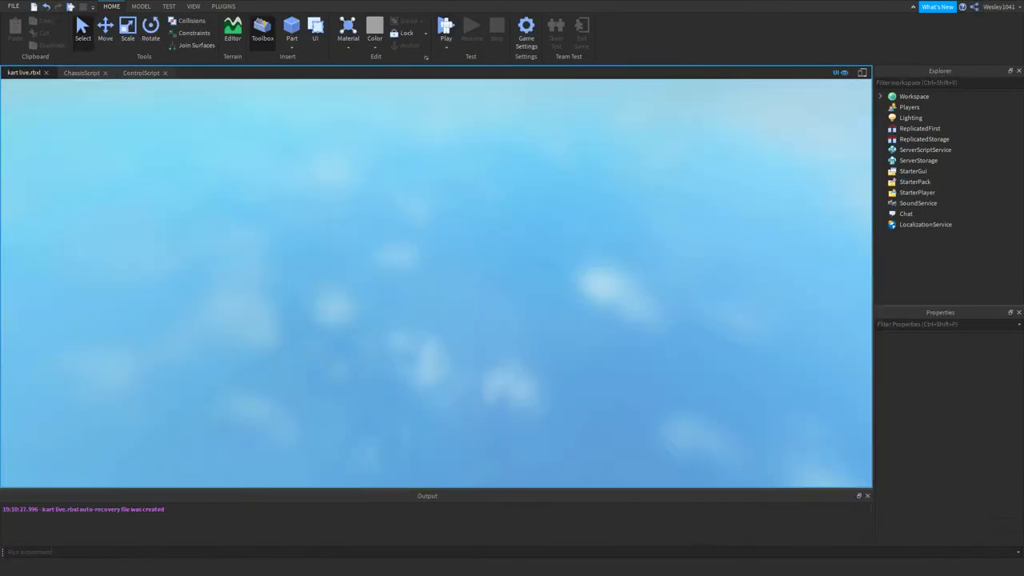
key(F5)
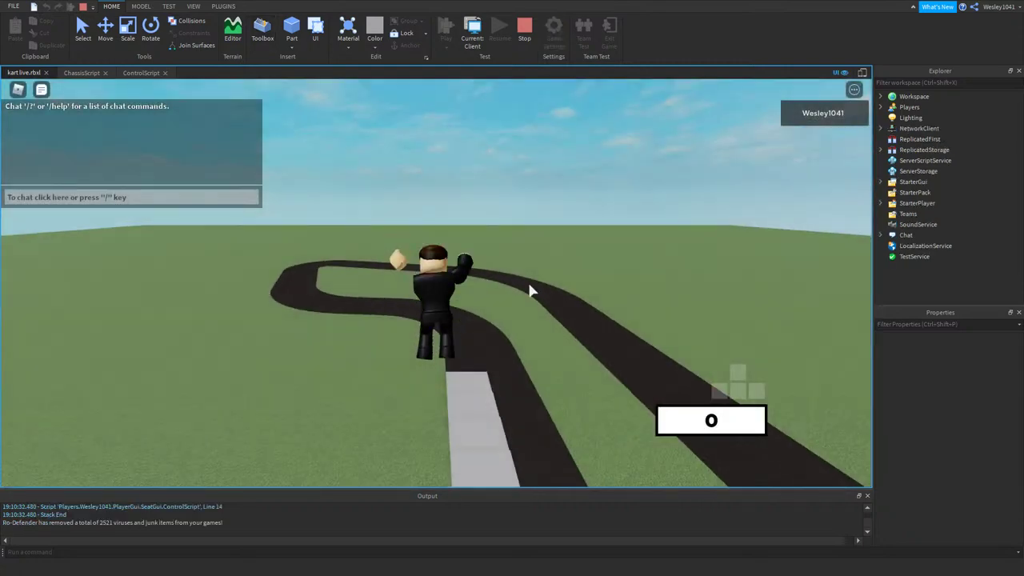
right_drag(529, 284, 529, 284)
key(w)
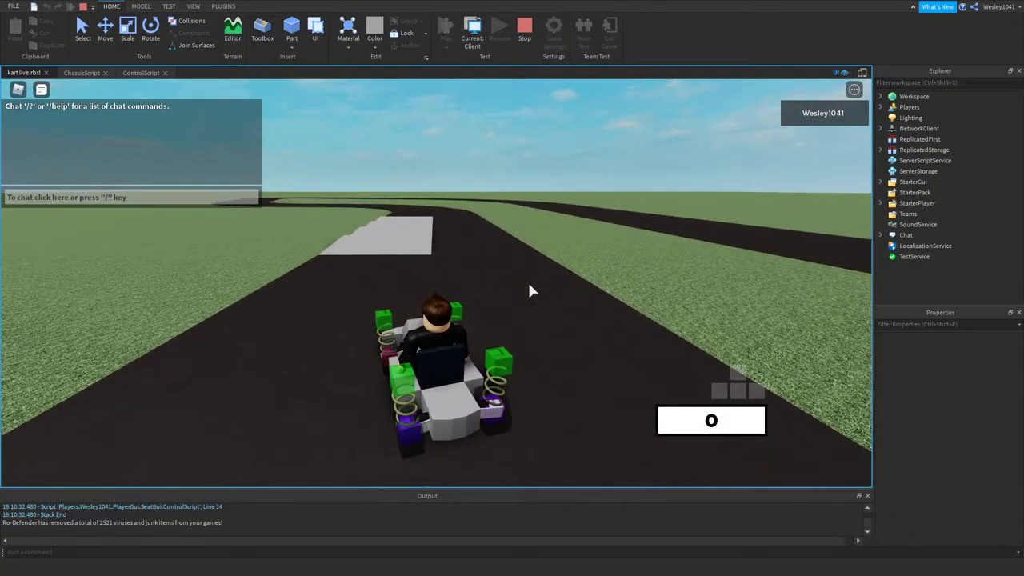
key(w)
key(w)
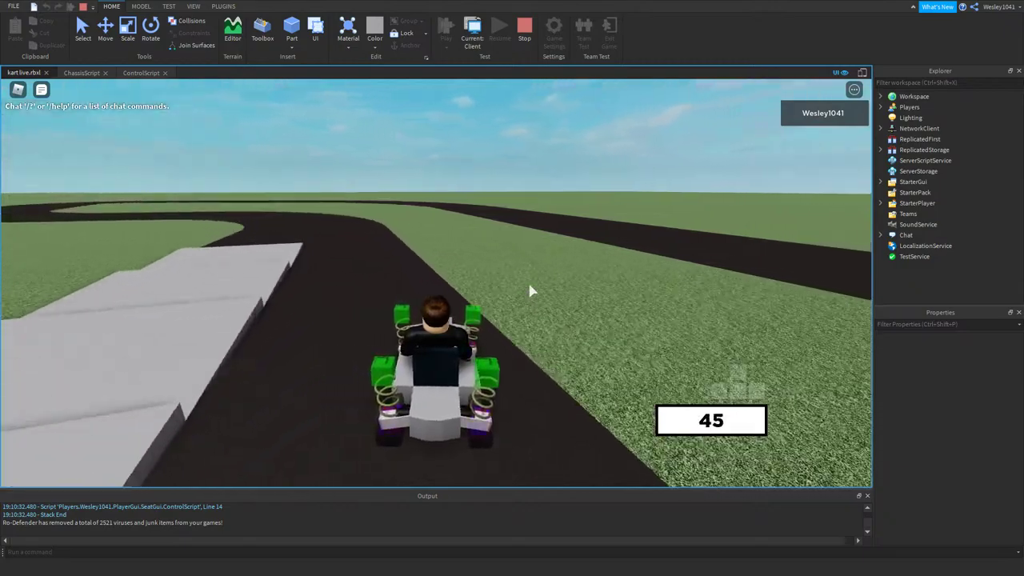
key(s)
key(a)
key(s)
scroll(392, 517, up, 1)
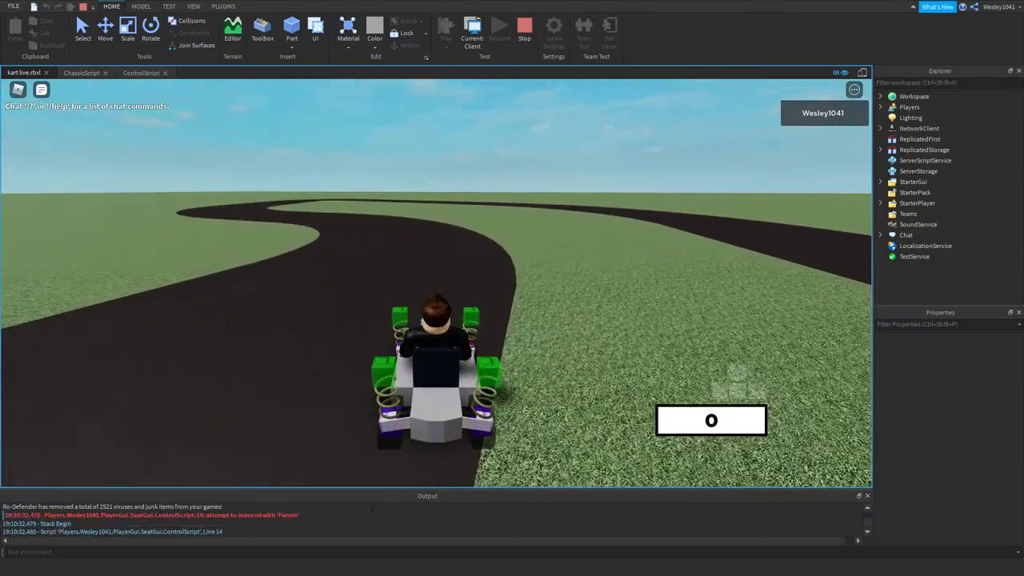
click(524, 29)
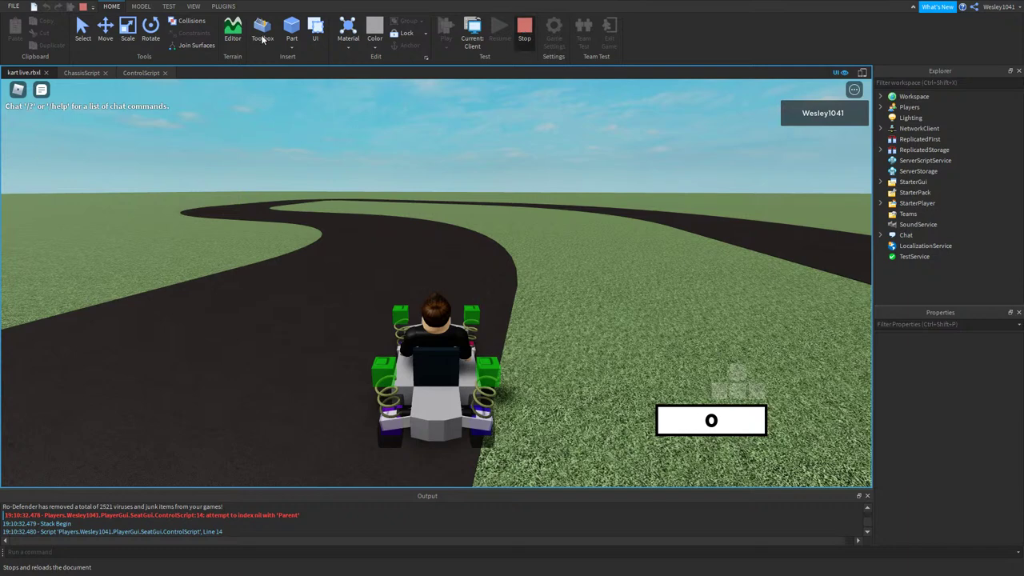
- Move SeatGui from StarterGui into the ChassisScript under the VehicleSeat of the second MyKart model's Chassis
click(281, 72)
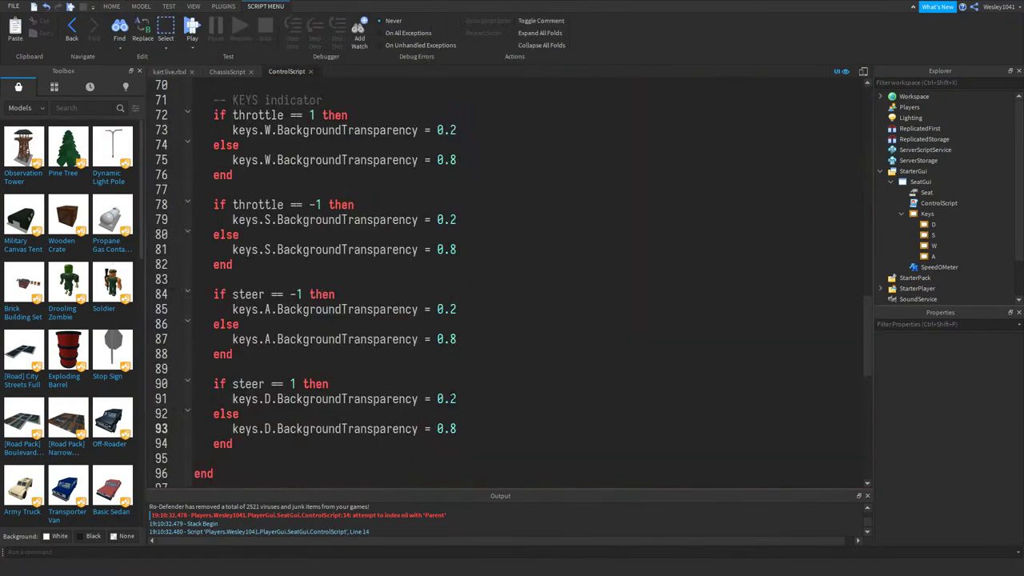
click(170, 74)
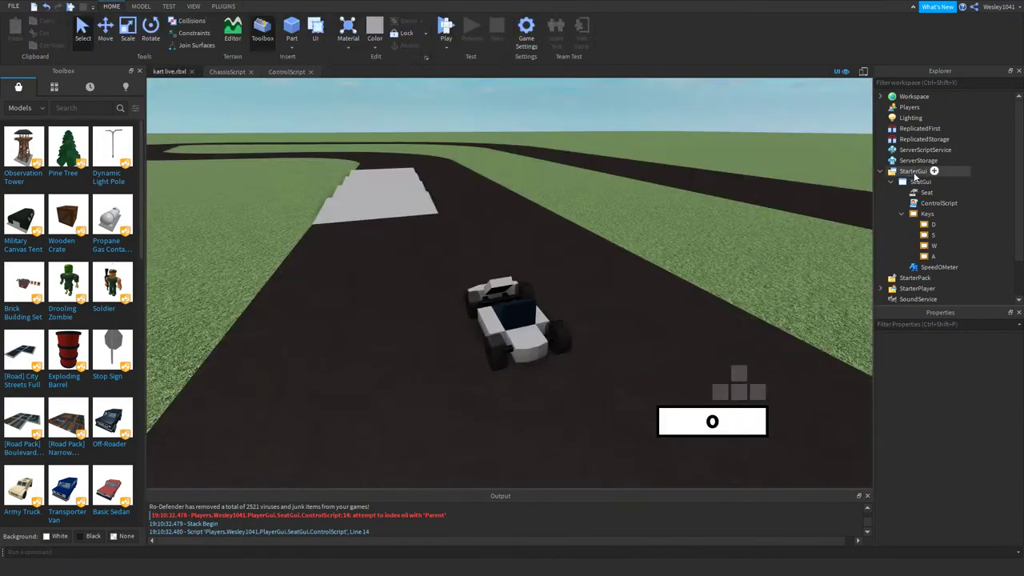
click(920, 182)
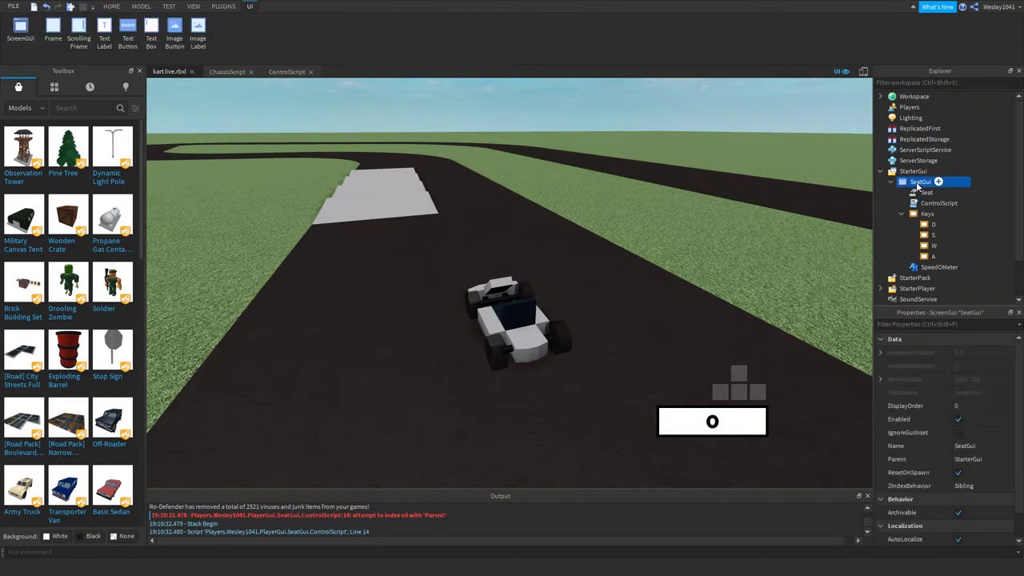
key(ctrl+x)
click(881, 97)
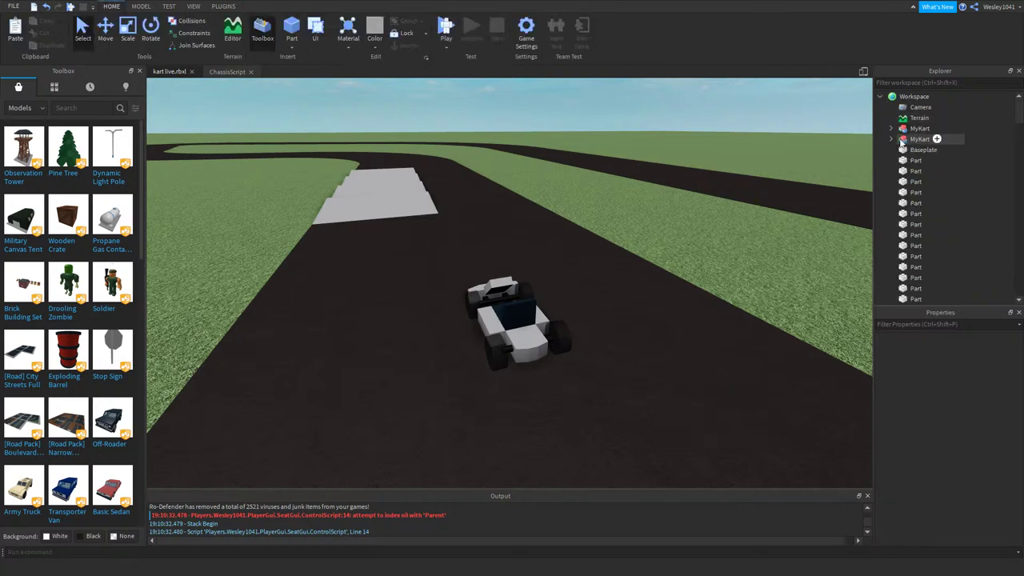
right_drag(557, 250, 550, 258)
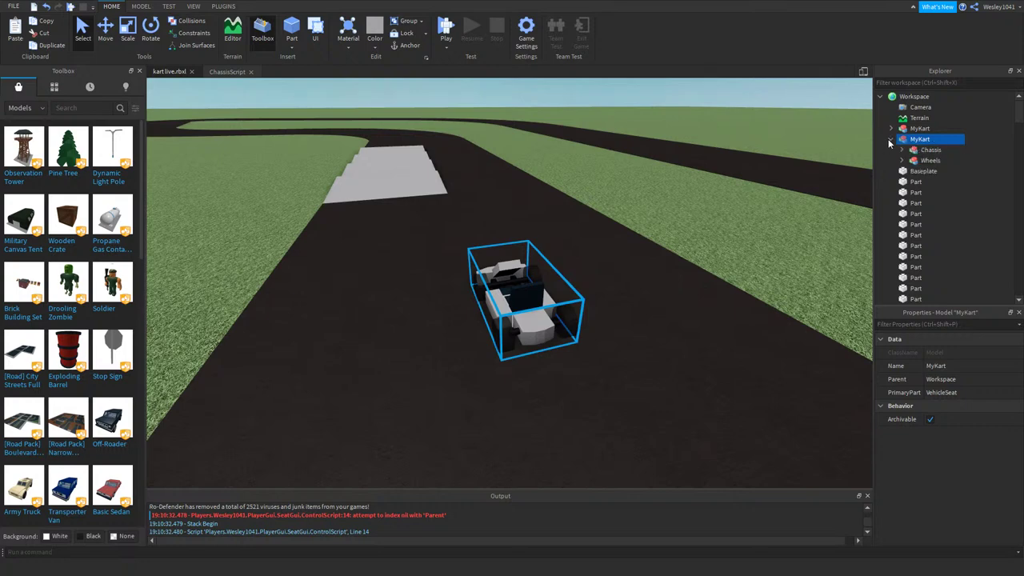
click(903, 150)
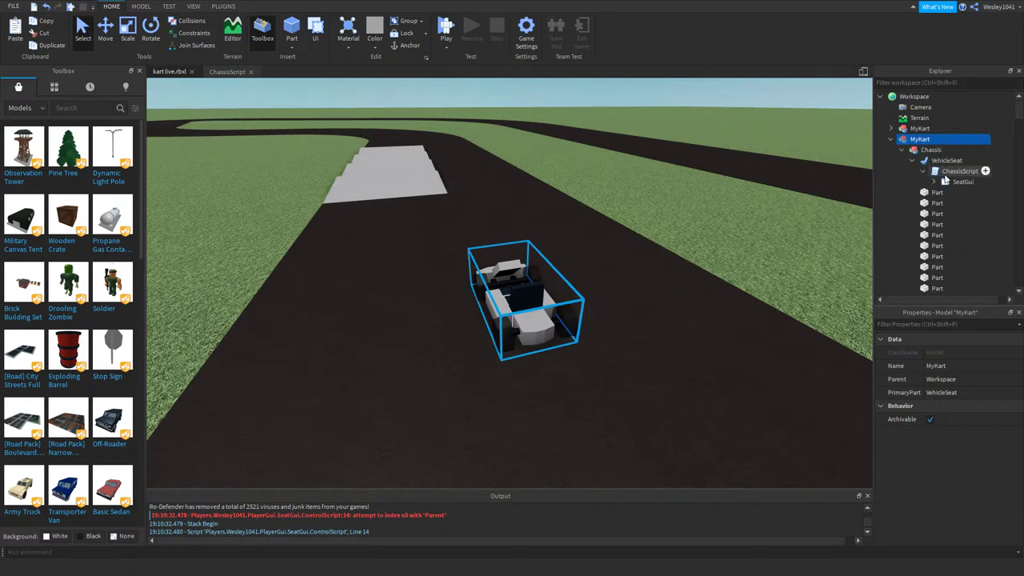
click(945, 175)
key(ctrl+shift+v)
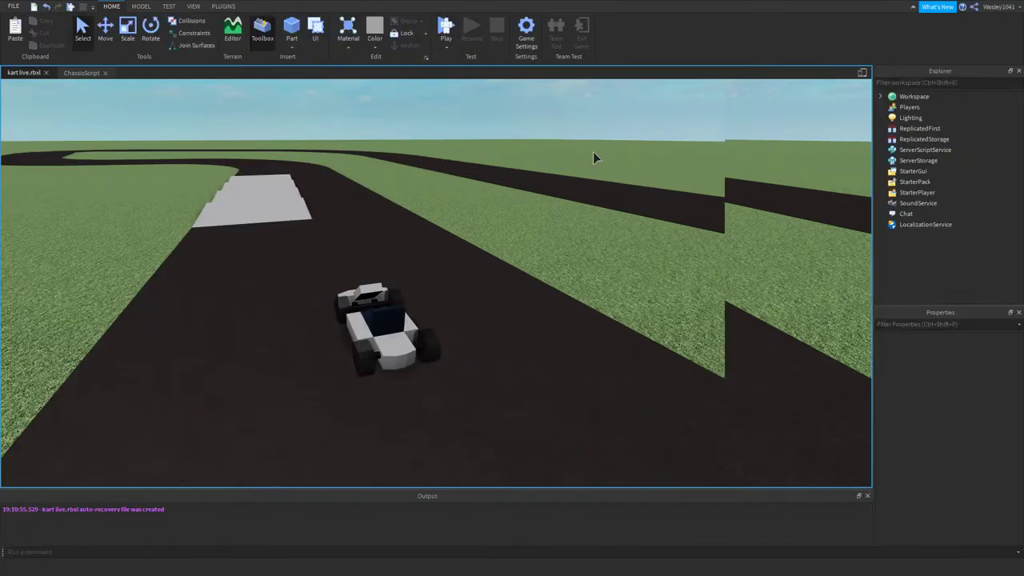
- Start a new play-test, walk the character into the kart and accelerate forward to check the W indicator
key(F5)
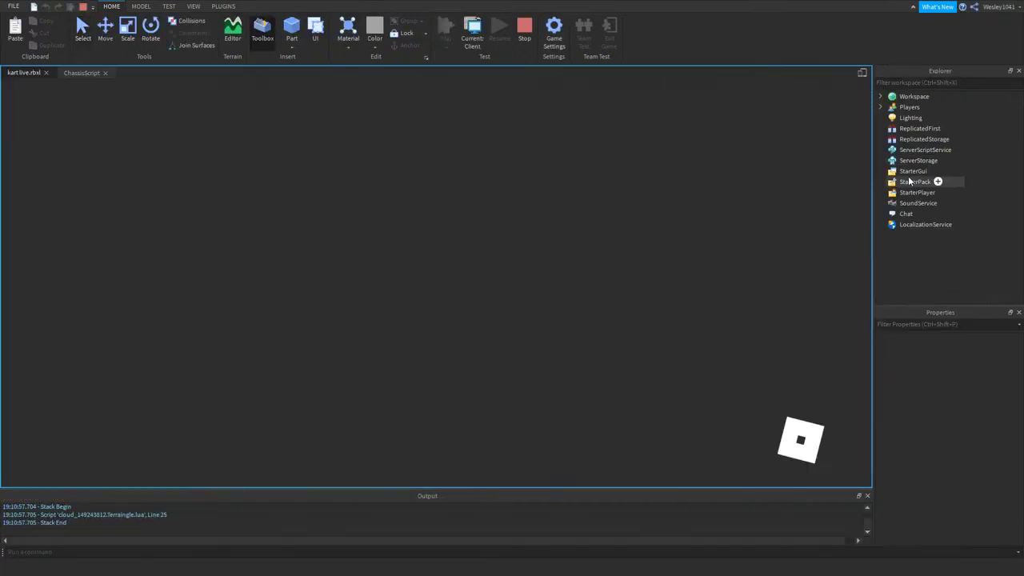
key(d)
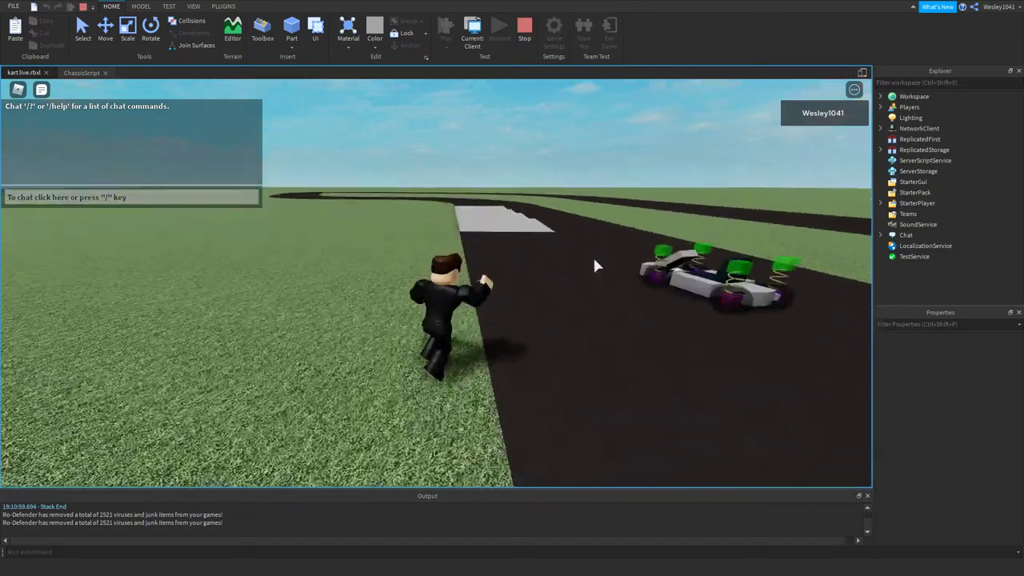
key(d)
key(w)
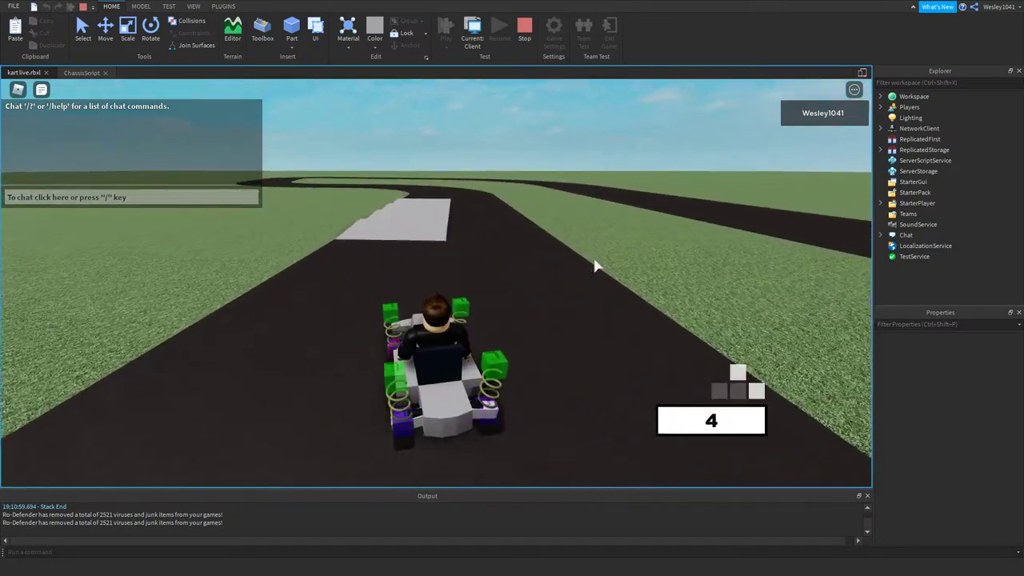
- Drive the kart around the track, steering through the bends under throttle, to check the W, A and D key indicators
key(a)
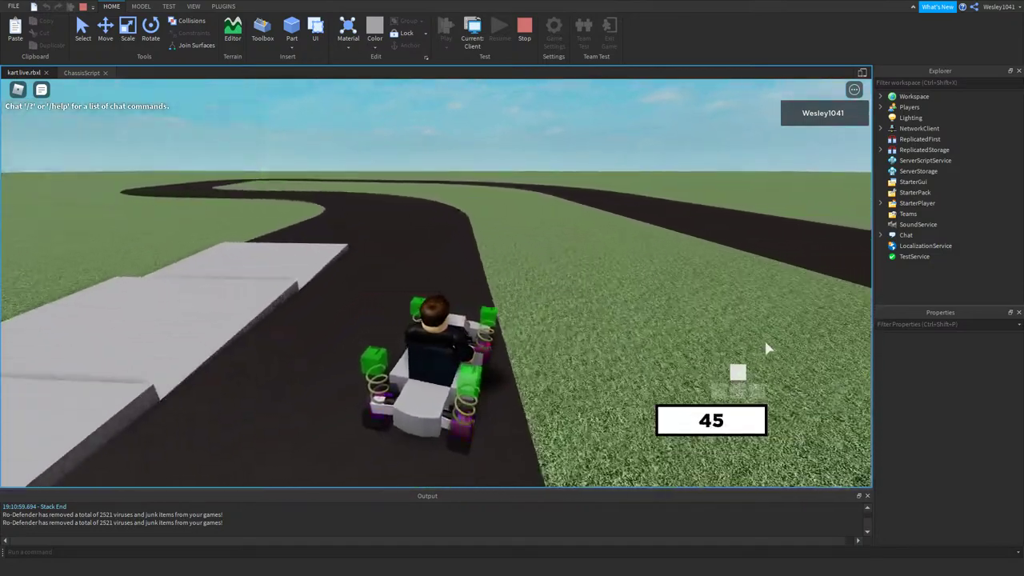
key(a)
key(a)
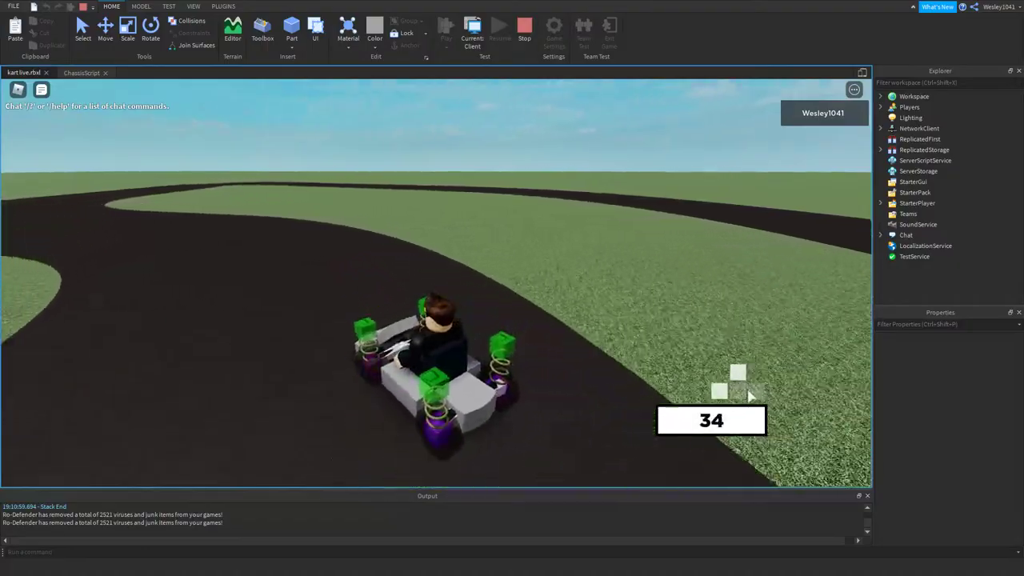
key(d)
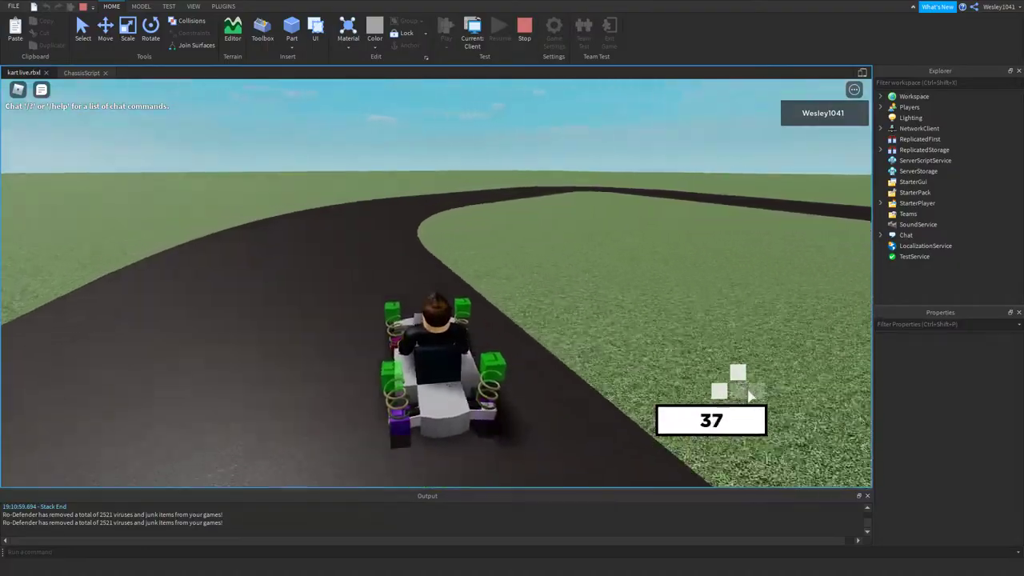
key(d)
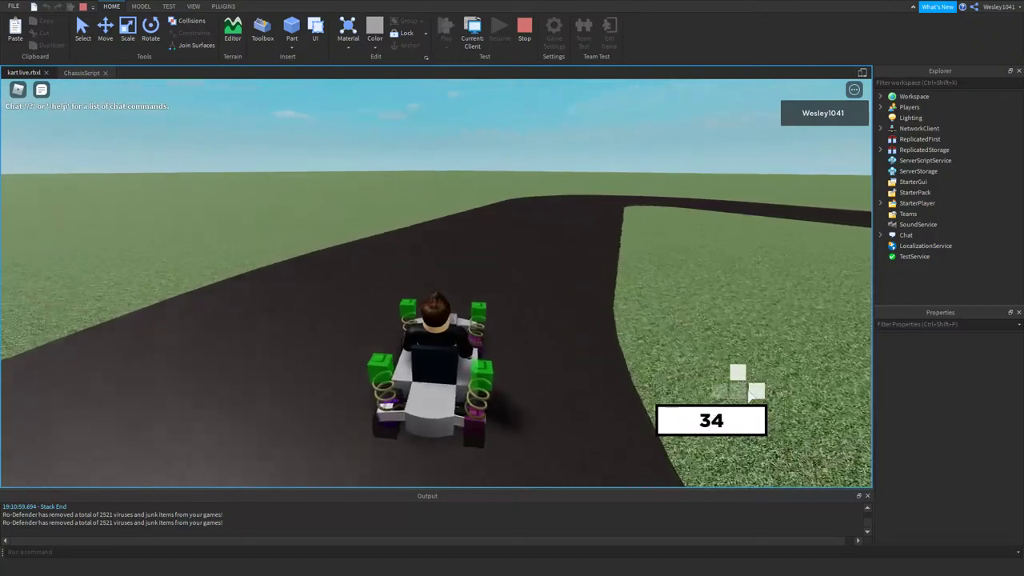
key(a)
key(d)
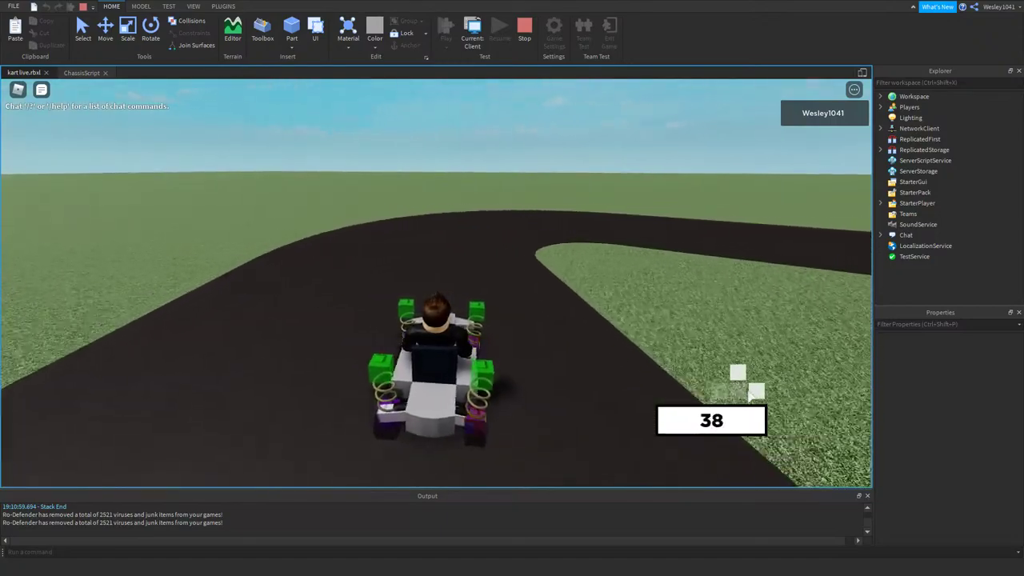
key(w)
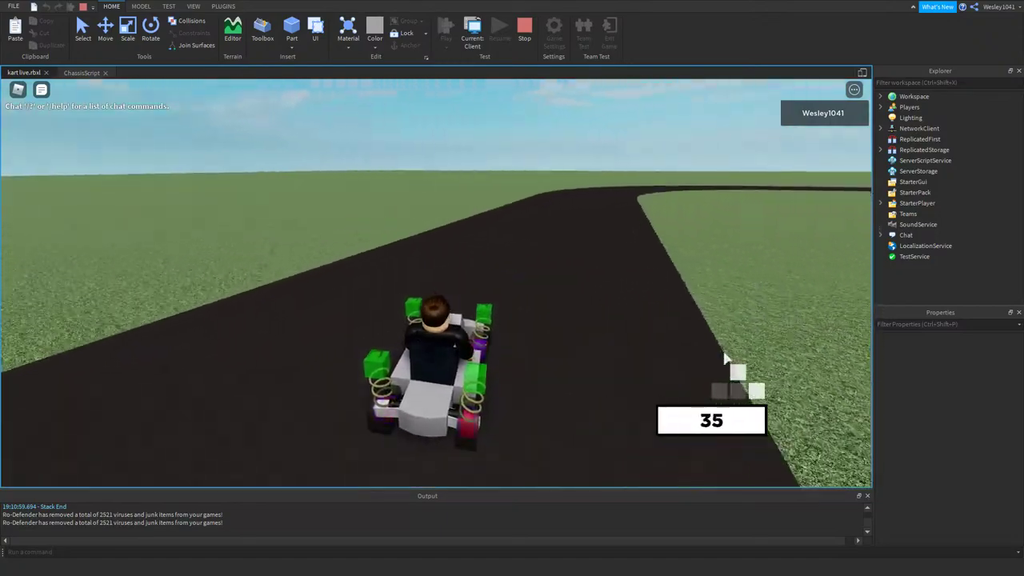
key(d)
key(d)
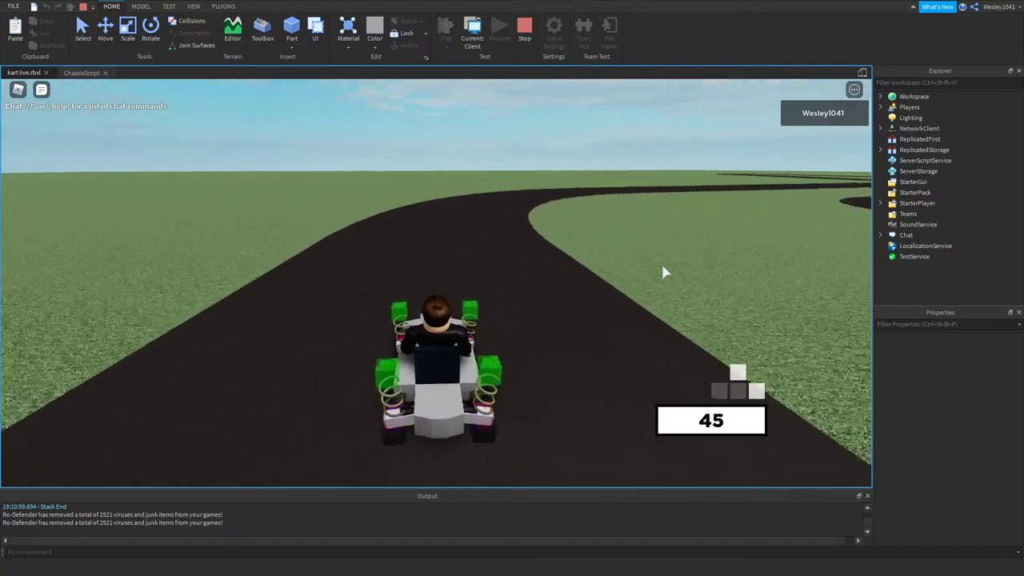
key(a)
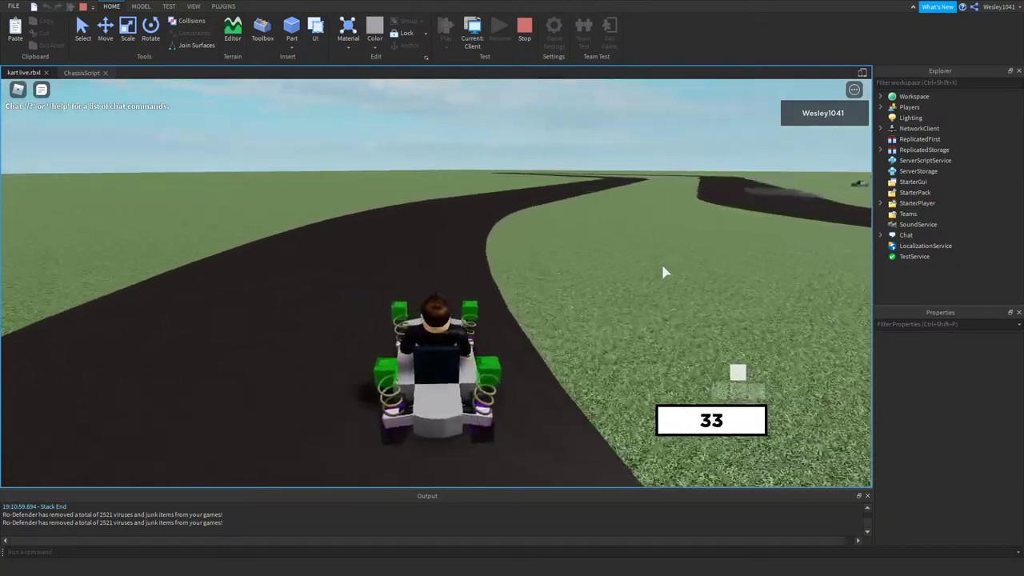
key(d)
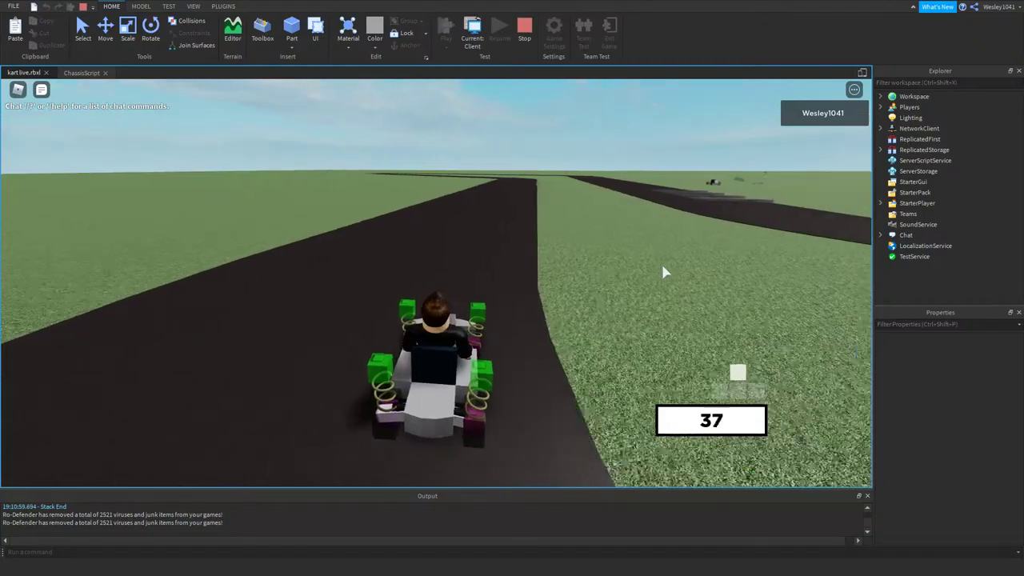
key(w)
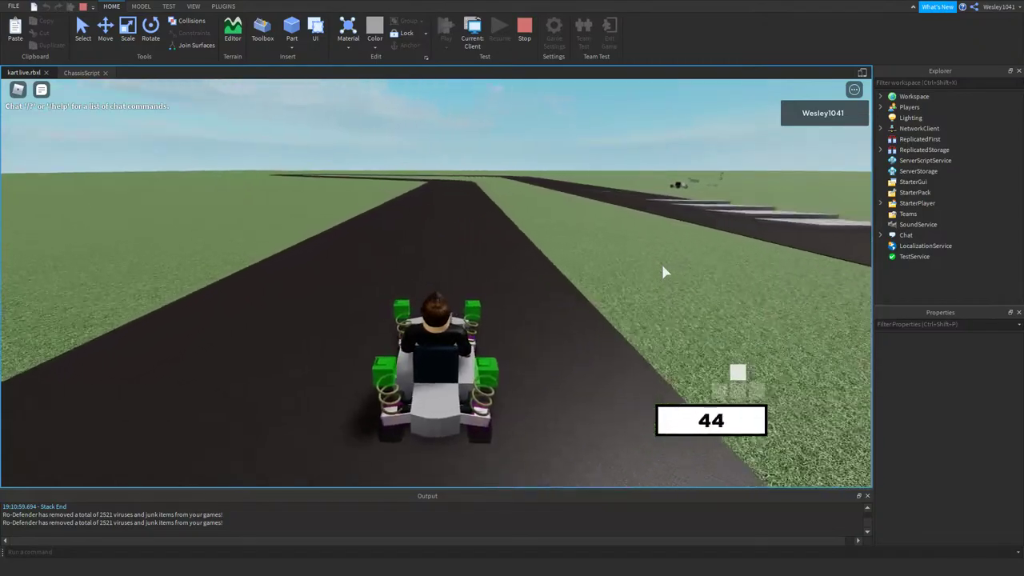
key(a)
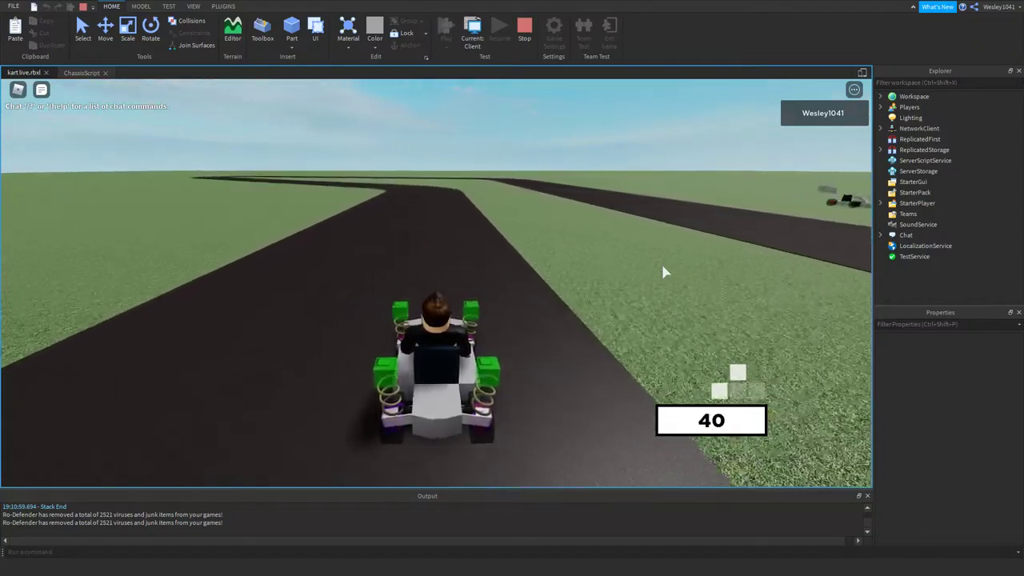
key(a)
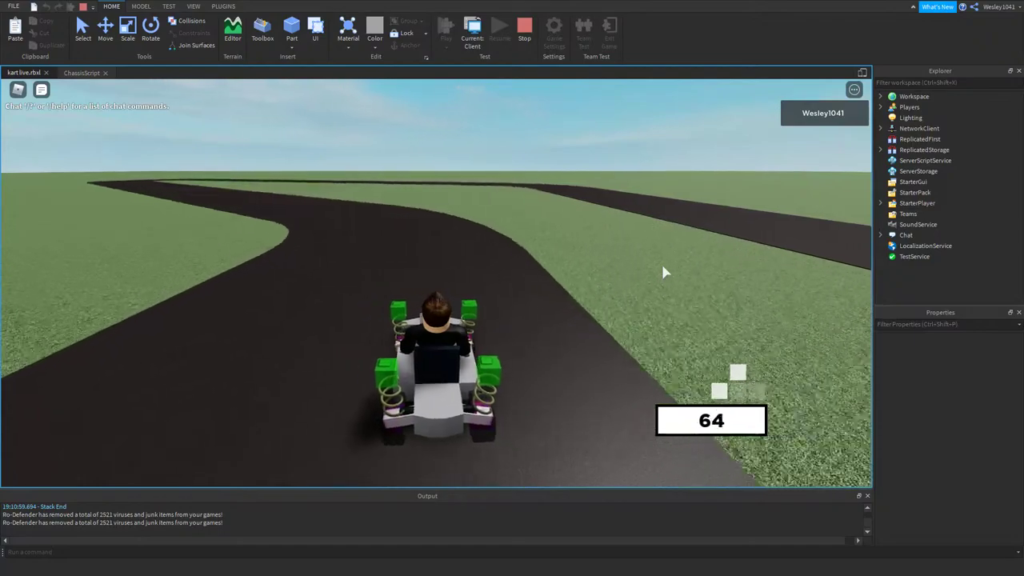
key(a)
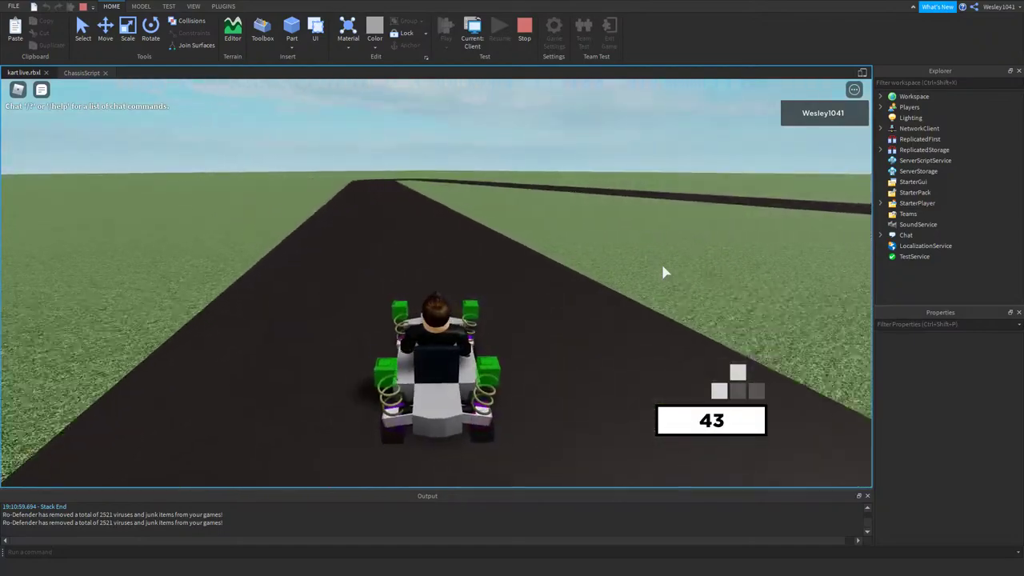
key(w)
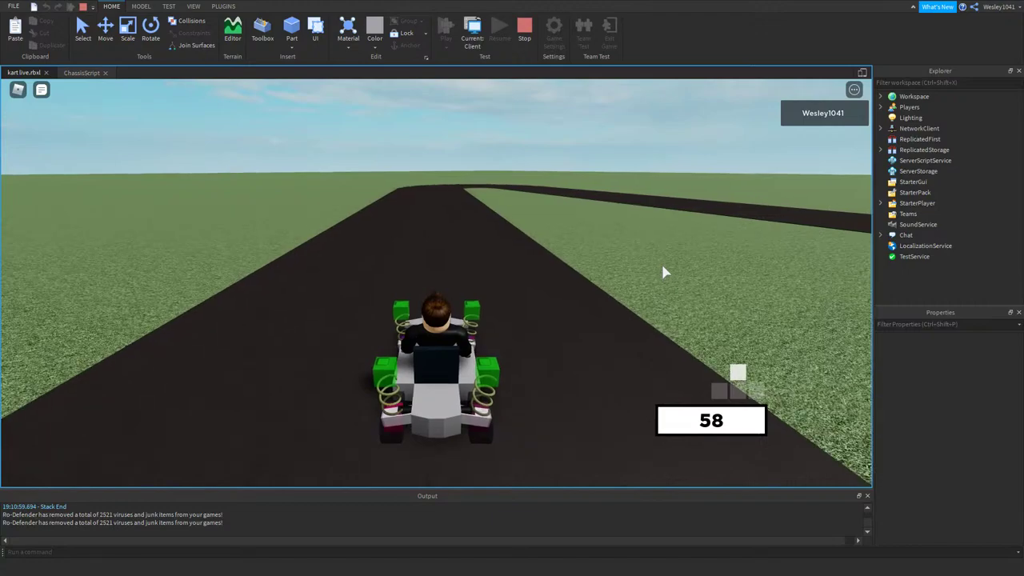
key(w)
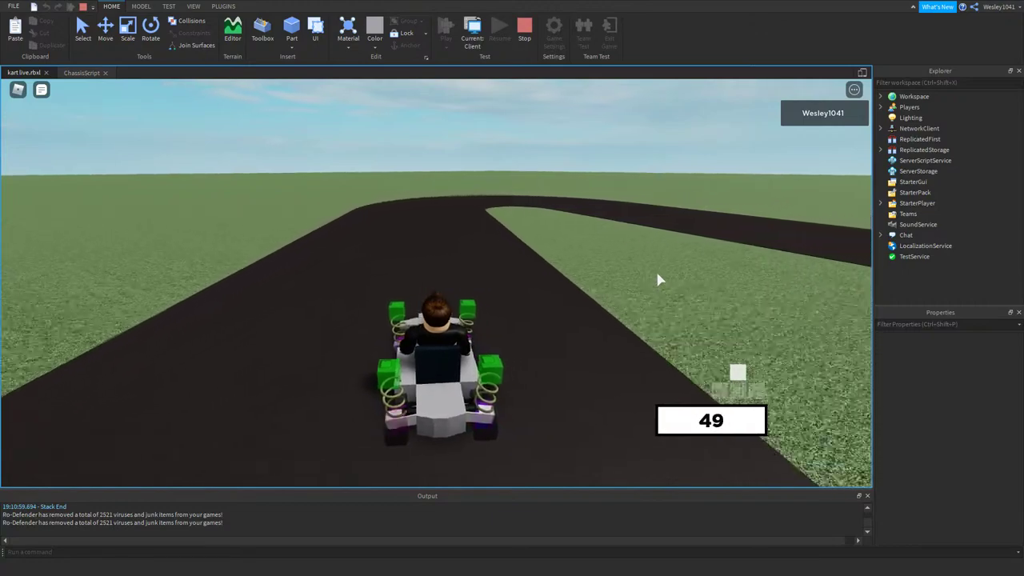
- View the driving kart from the side while accelerating, steering and braking to examine its suspension and wheel behaviour
right_drag(659, 272, 669, 277)
key(w)
key(w)
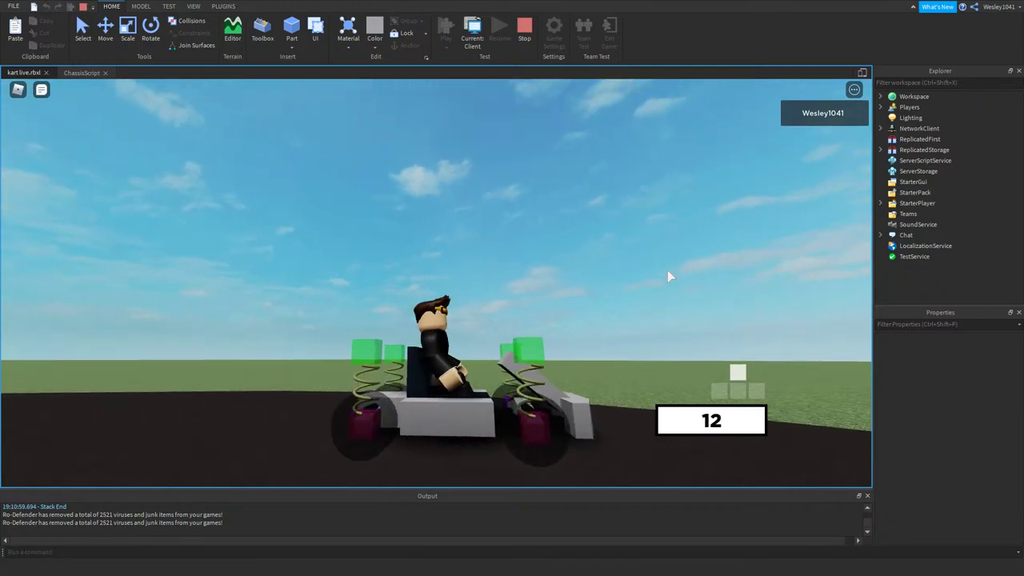
key(d)
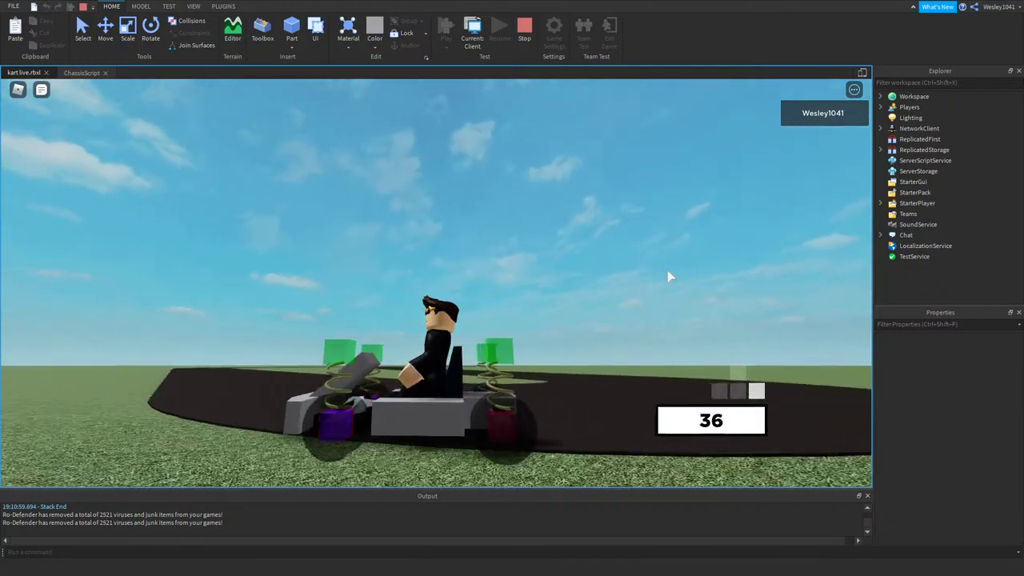
key(w)
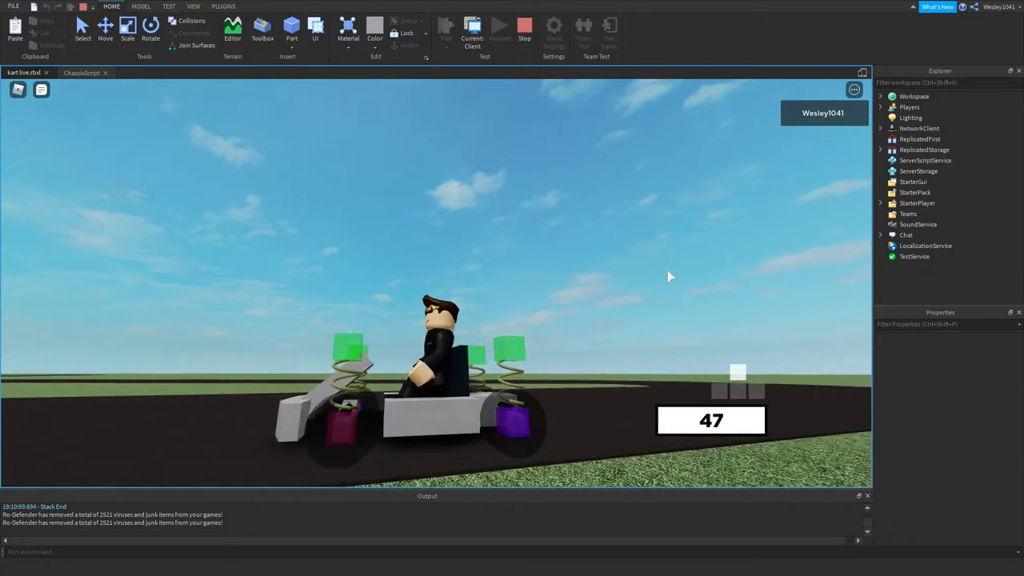
key(w)
key(w)
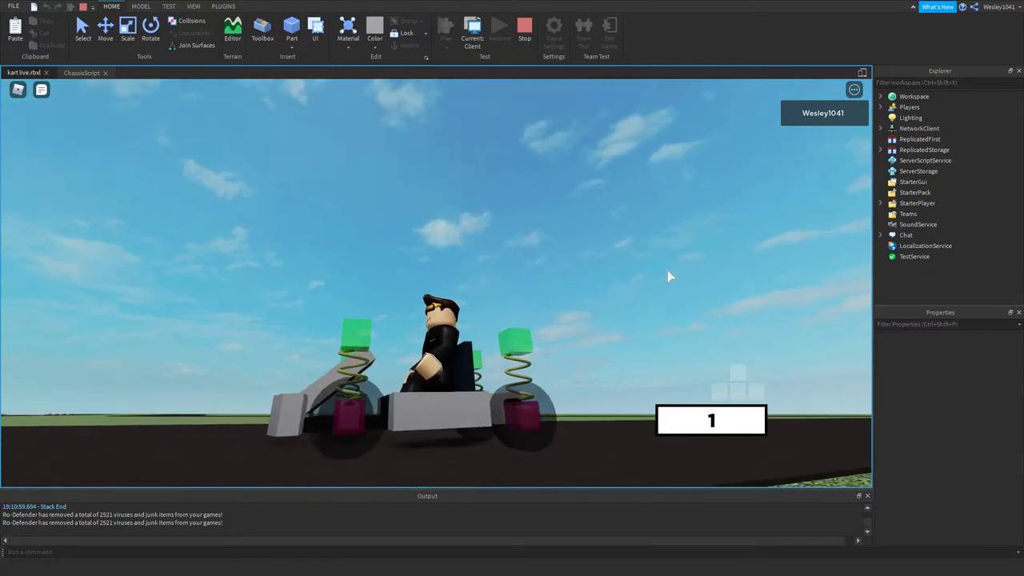
key(w)
key(s)
key(w)
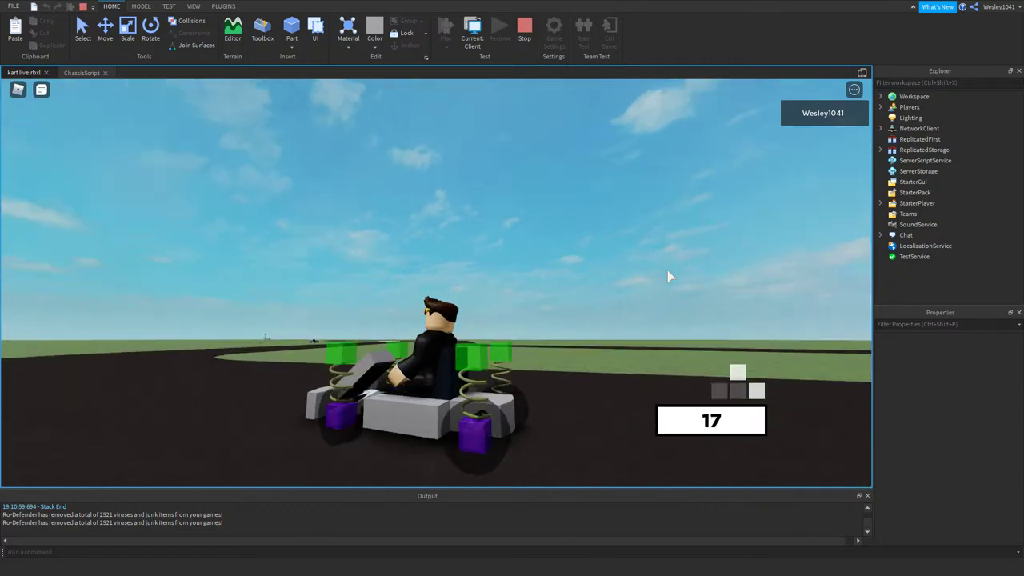
right_drag(670, 271, 668, 270)
key(s)
key(w)
key(w)
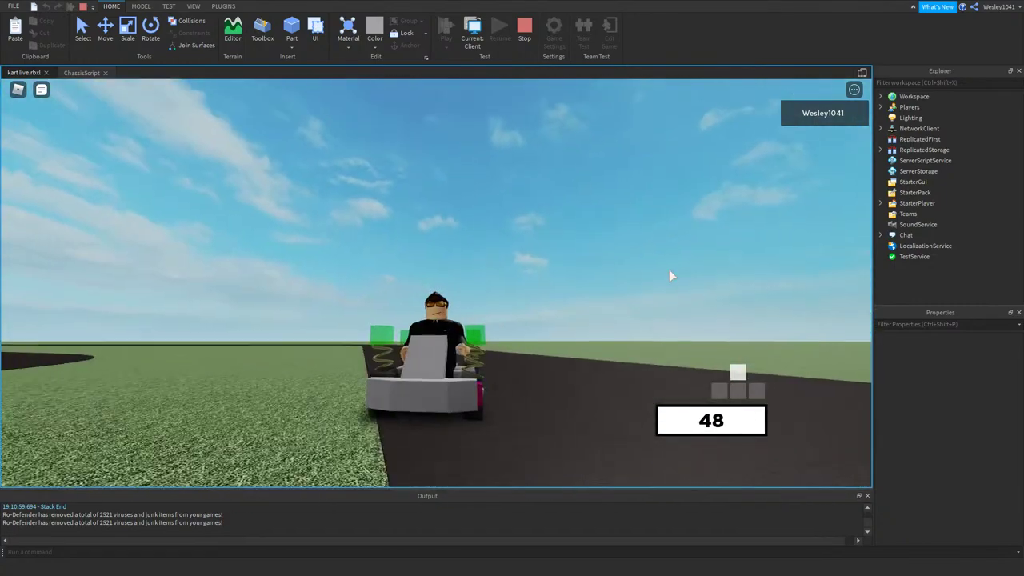
- Drive another stretch of track with steering and braking input, watch the kart from behind and the side, and end the play-test
key(a)
key(a)
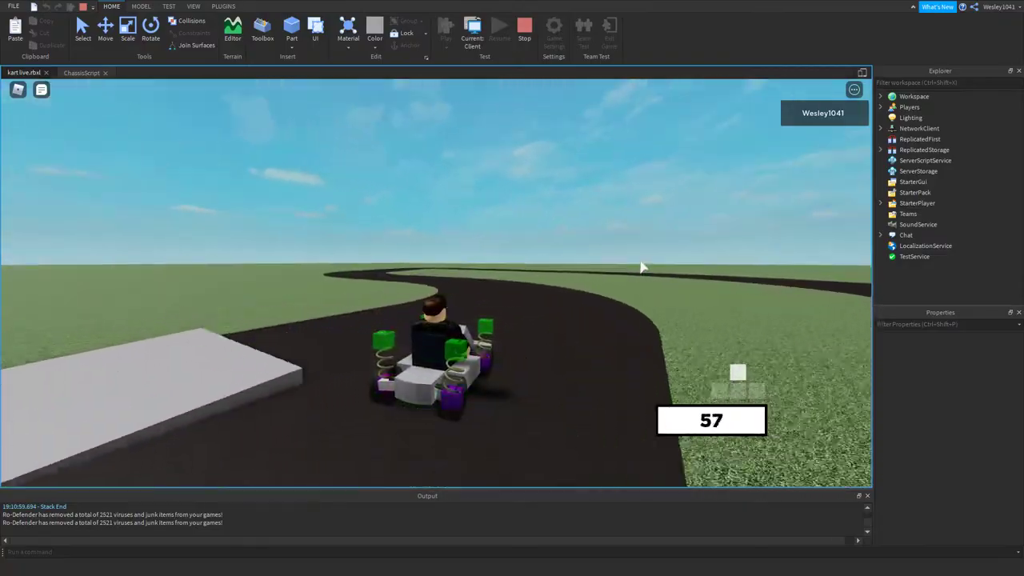
key(a)
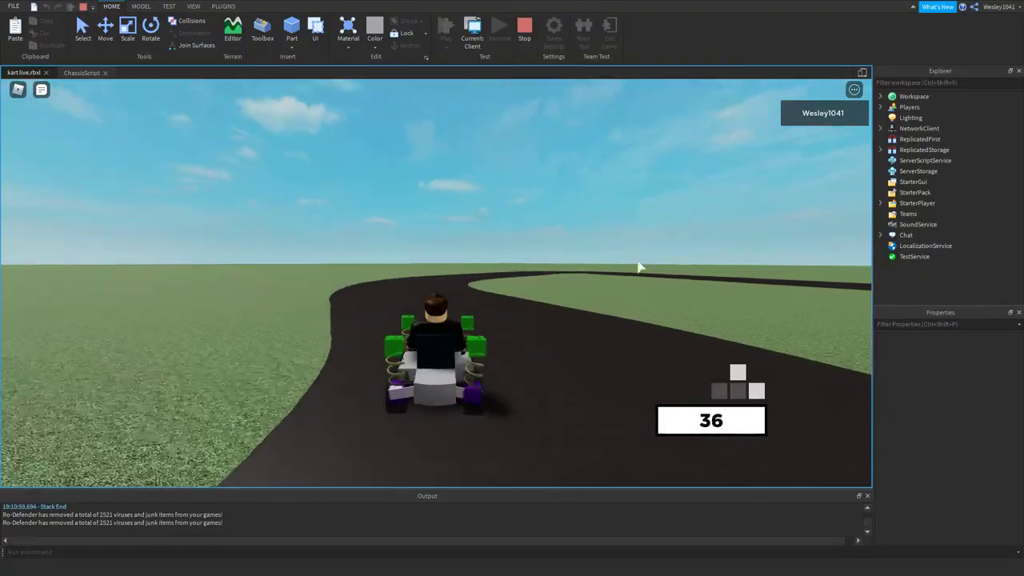
key(d)
key(a)
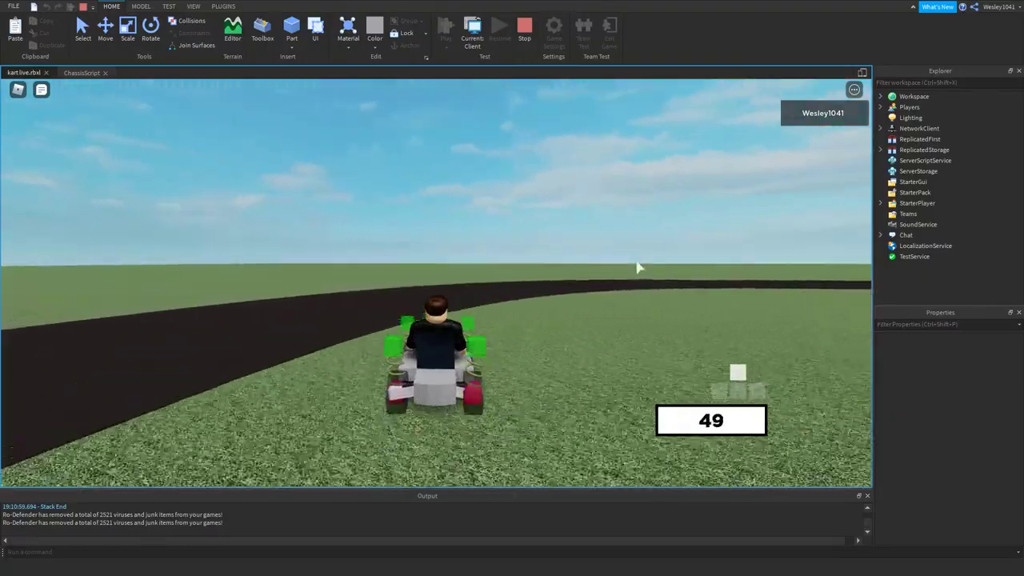
key(d)
key(d)
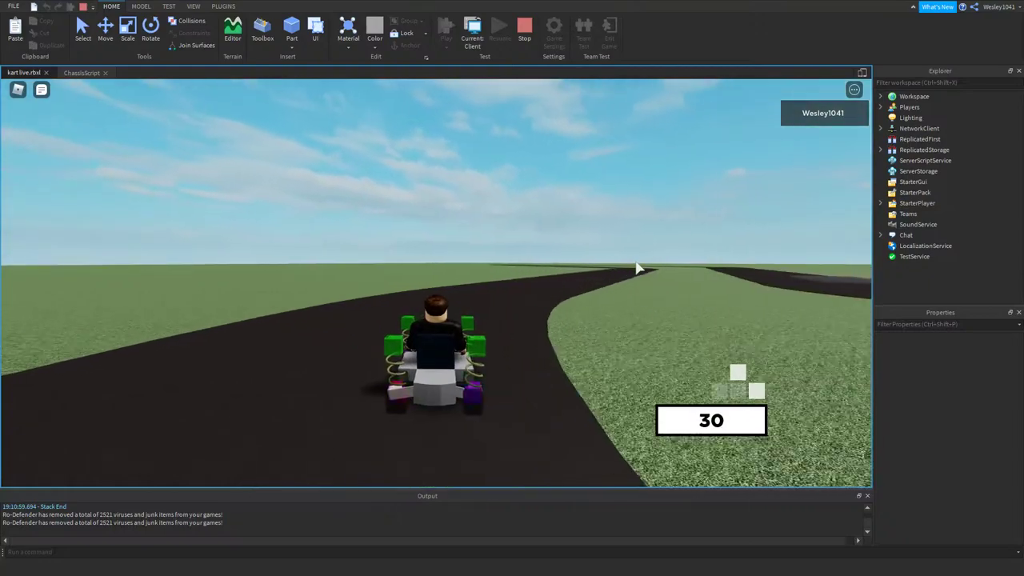
right_drag(636, 262, 635, 263)
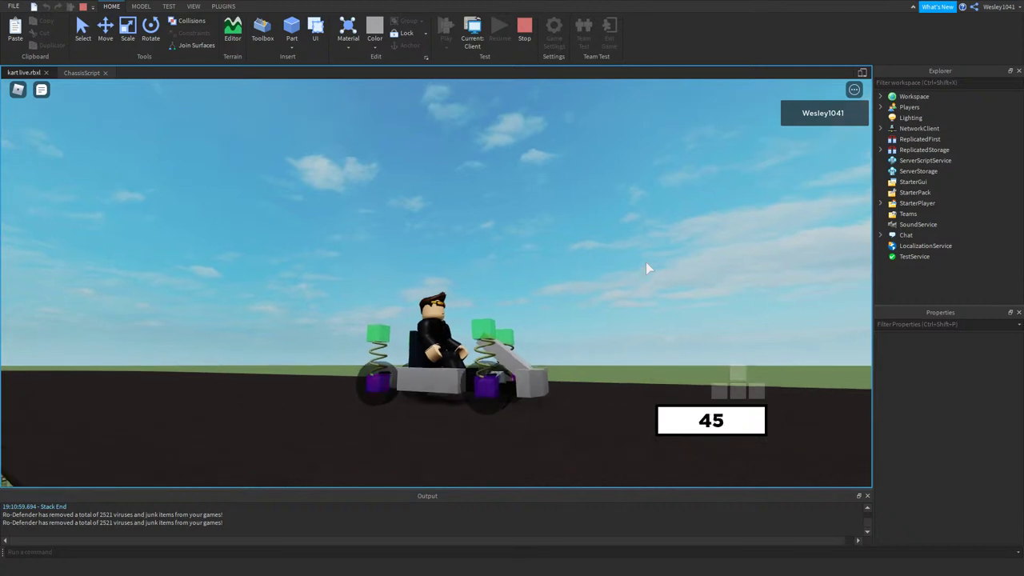
key(s)
right_drag(539, 411, 538, 387)
key(w)
click(523, 32)
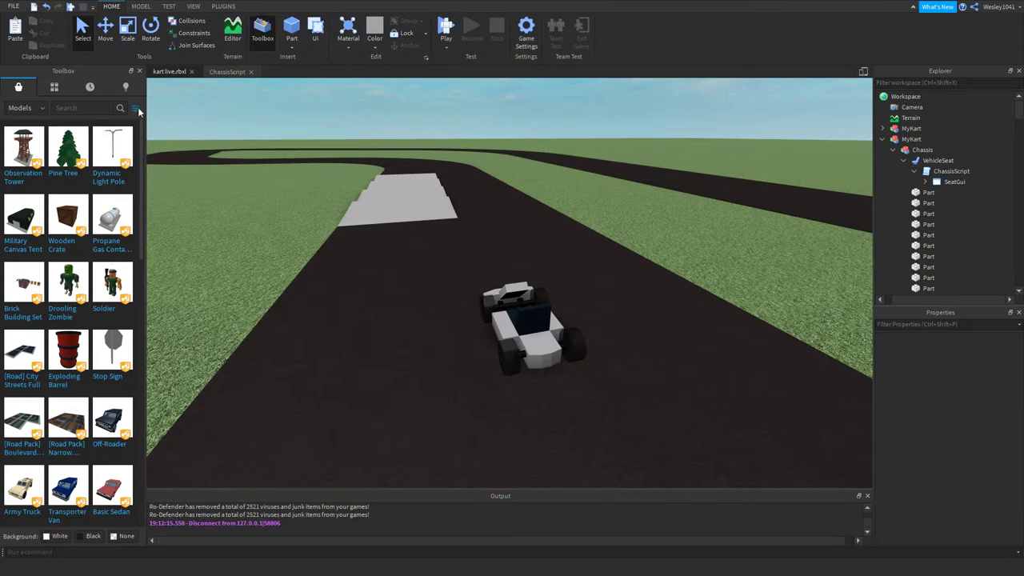
- Inspect the kart model up close and review the servo and suspension code in ChassisScript
click(214, 72)
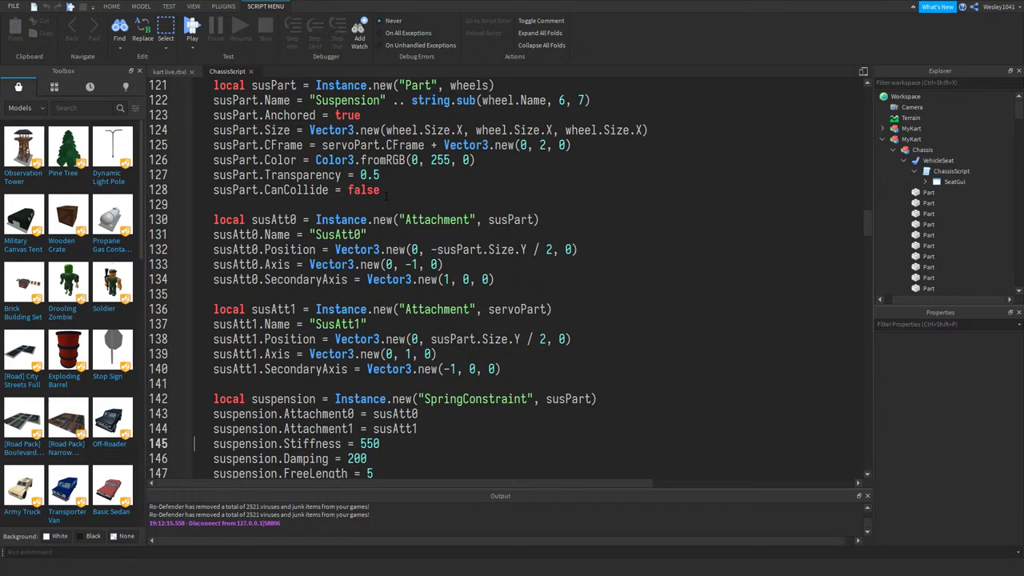
click(169, 71)
scroll(530, 308, up, 10)
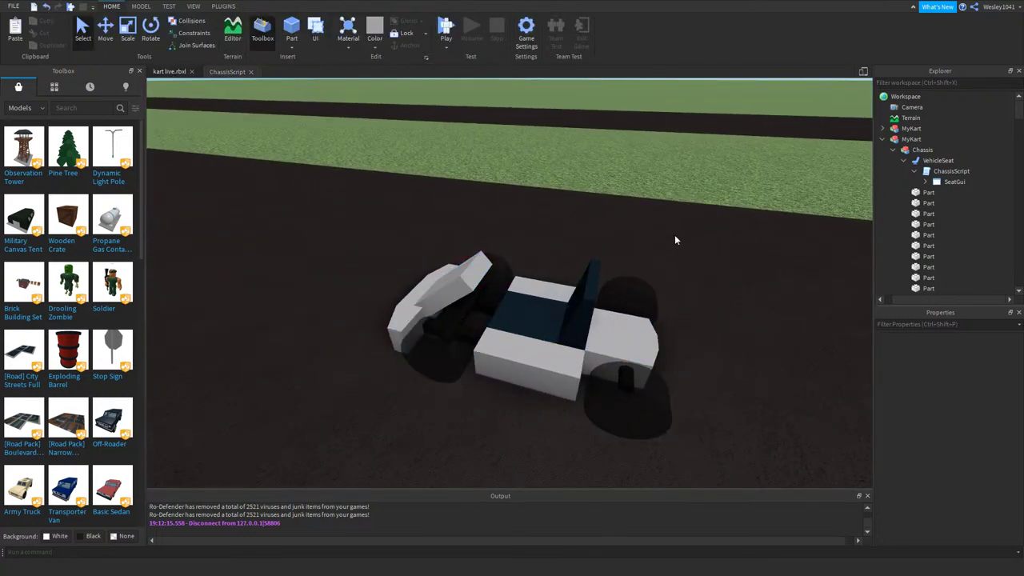
click(217, 72)
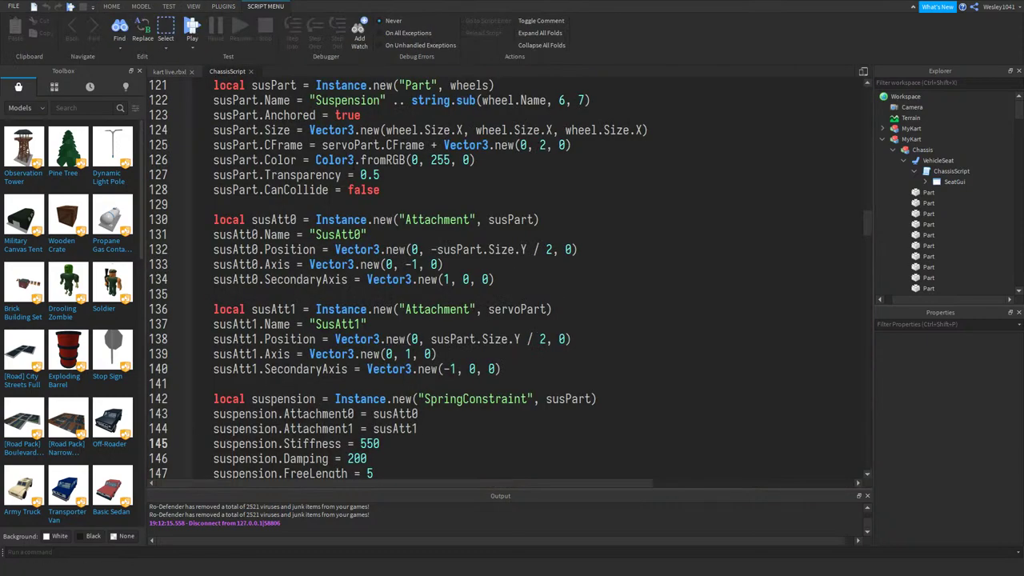
scroll(685, 174, up, 5)
click(950, 171)
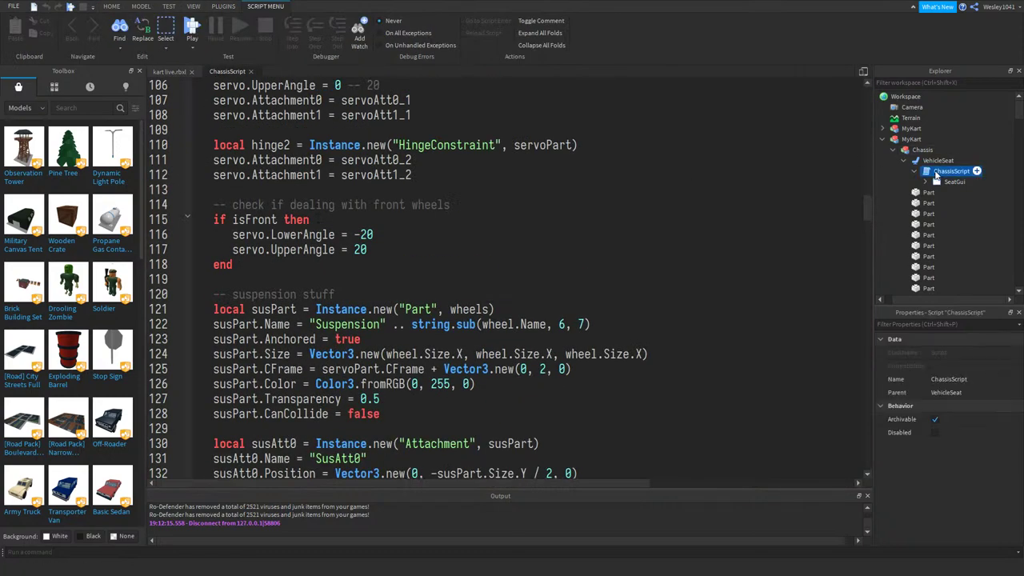
- Open ControlScript and compare its adjustable stats block with the variable declarations heading ChassisScript
double_click(973, 204)
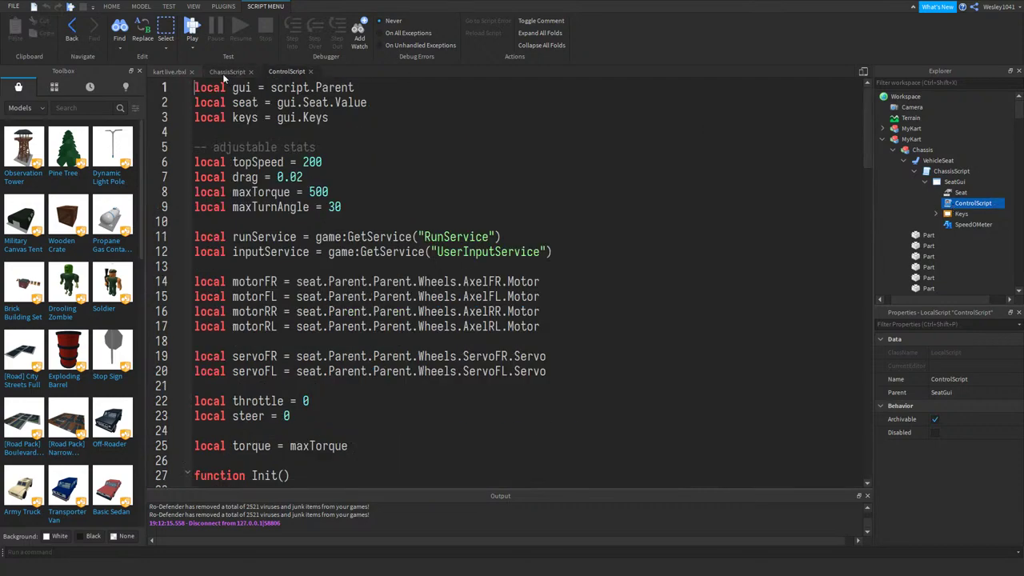
click(226, 71)
scroll(377, 161, up, 20)
scroll(378, 160, up, 6)
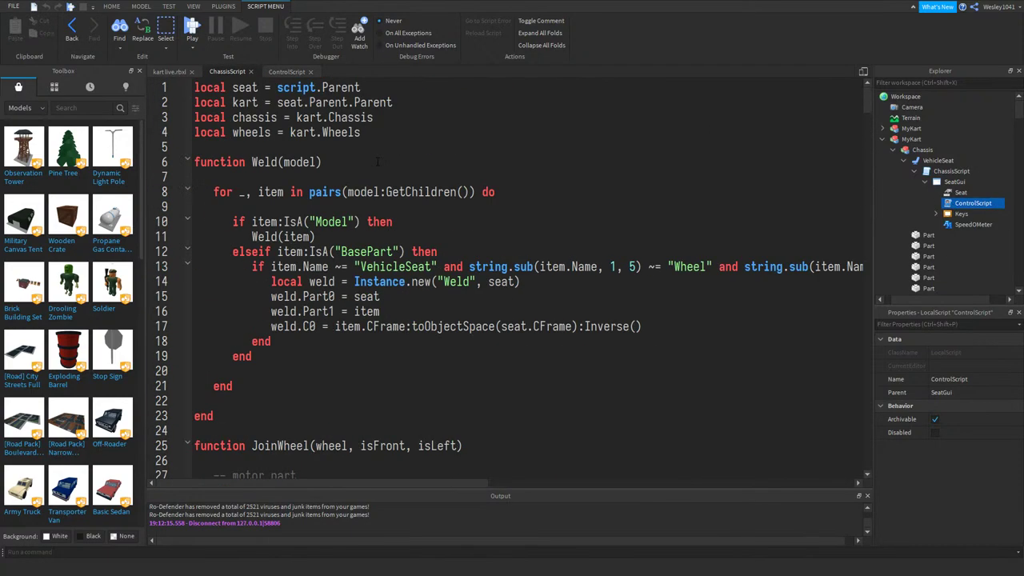
click(286, 72)
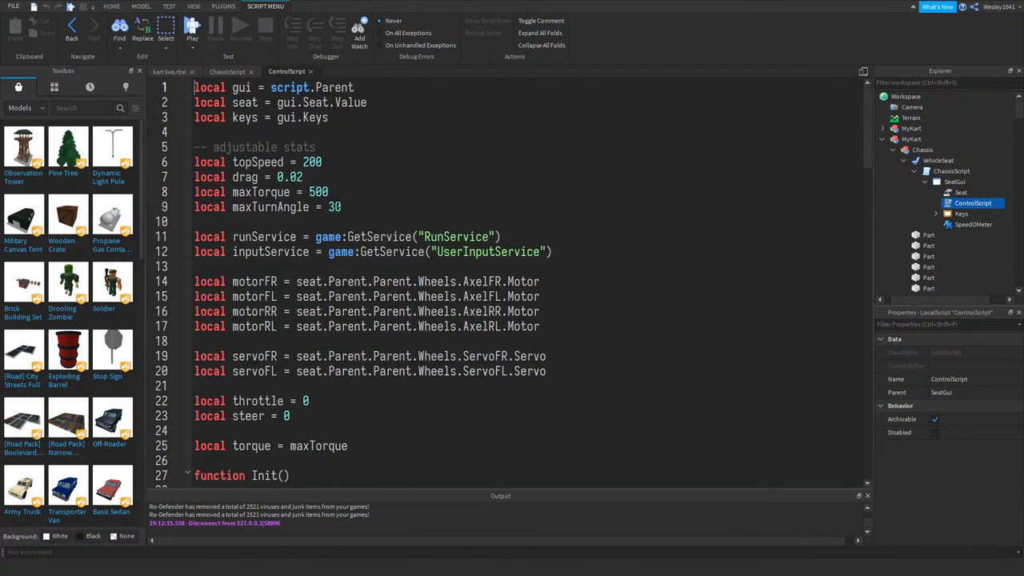
click(226, 72)
- In ChassisScript, replace the numeric value of suspension.FreeLength with the variable freeLength
scroll(480, 280, down, 20)
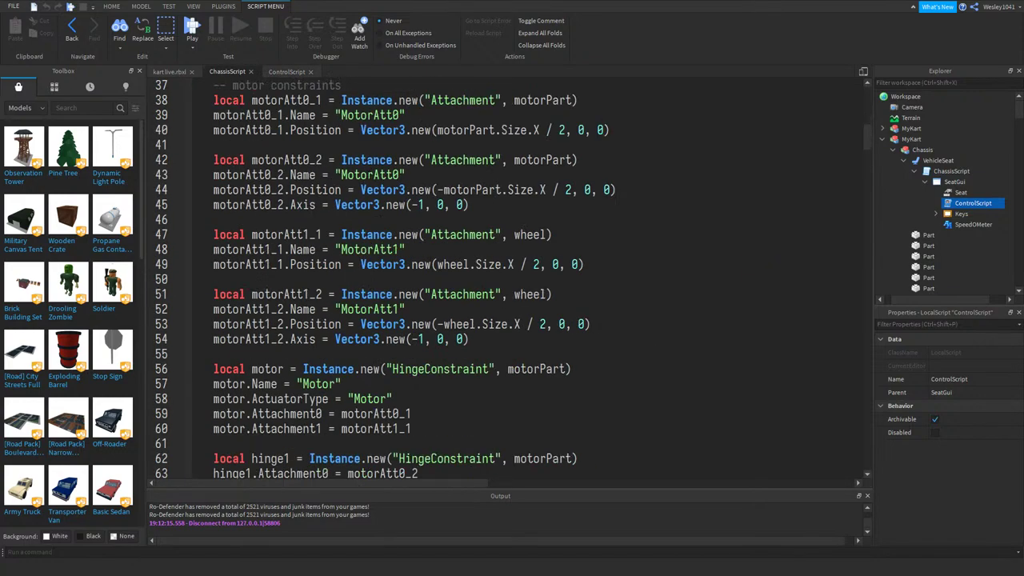
scroll(504, 280, down, 7)
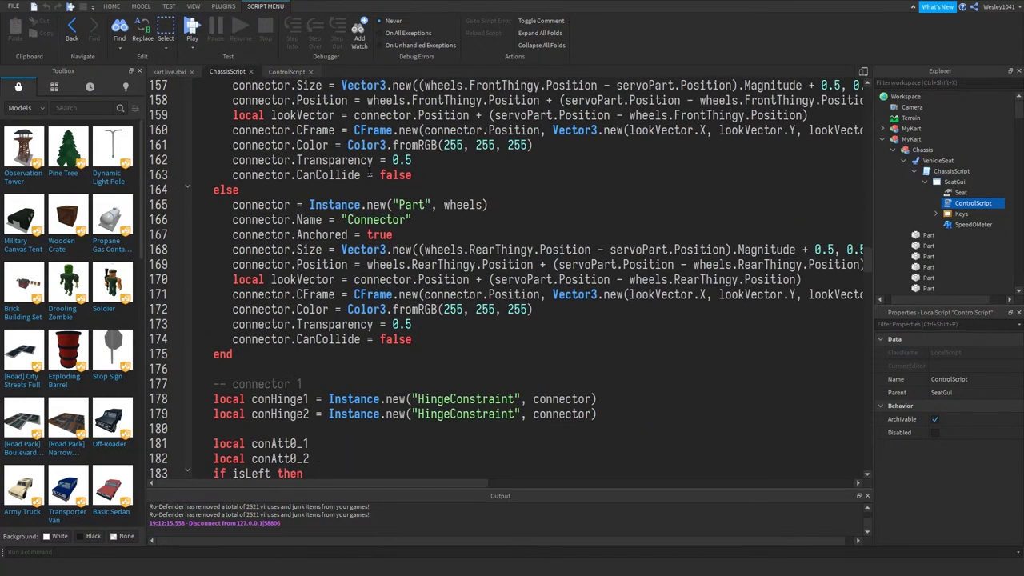
scroll(507, 280, up, 8)
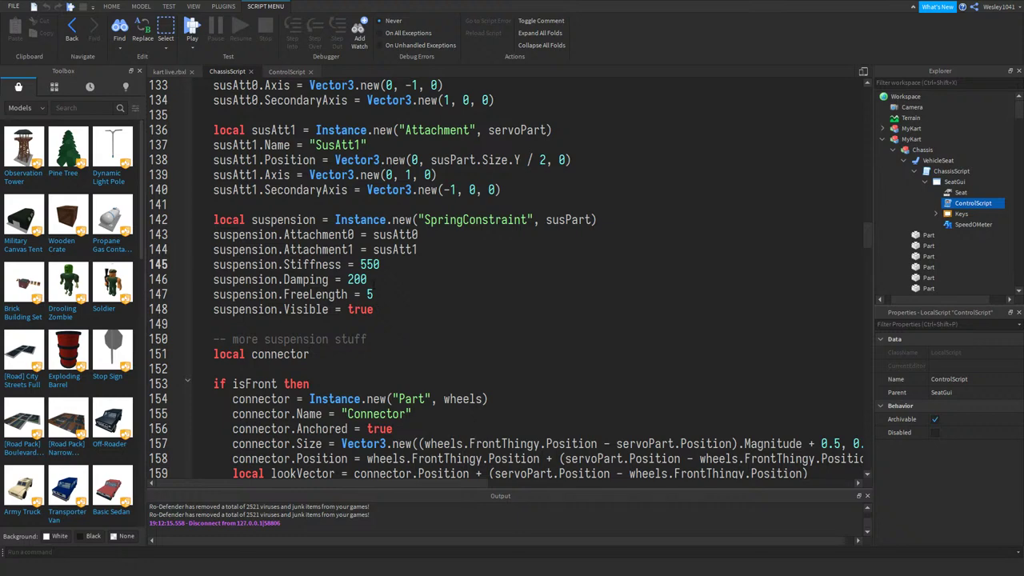
key(BackSpace)
text(freeLength)
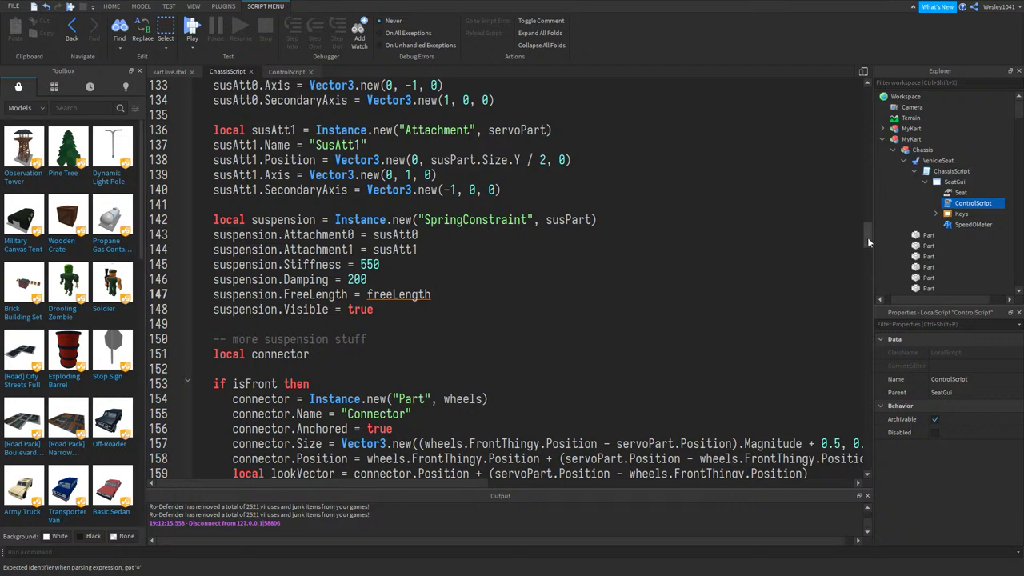
- Add an "-- ADJUSTABLES" comment above the Weld function in ChassisScript and declare local freeLength = 5 under it
drag(867, 236, 870, 87)
key(Return)
key(Return)
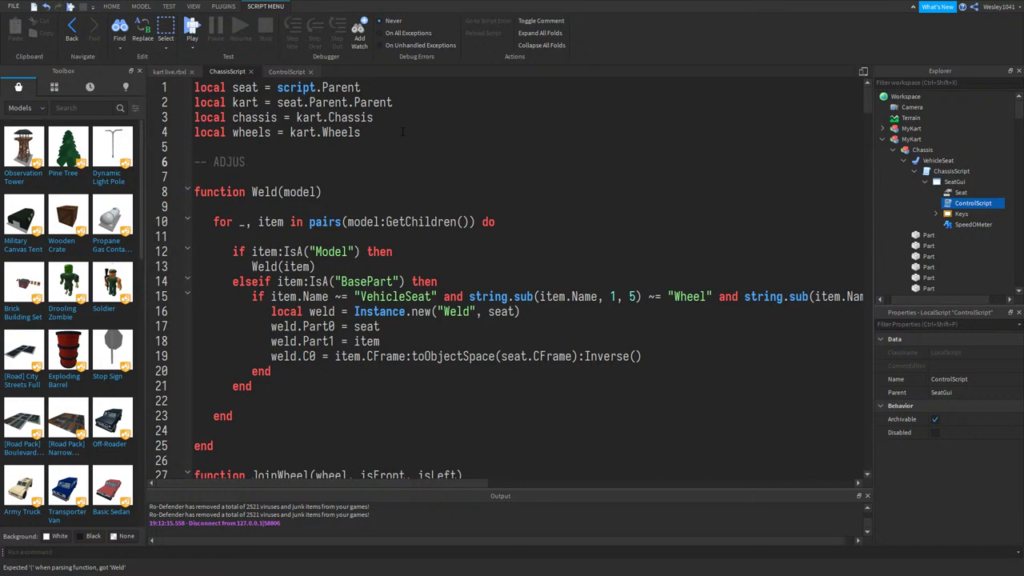
text(-- ADJUSTABLES)
key(Return)
text(local)
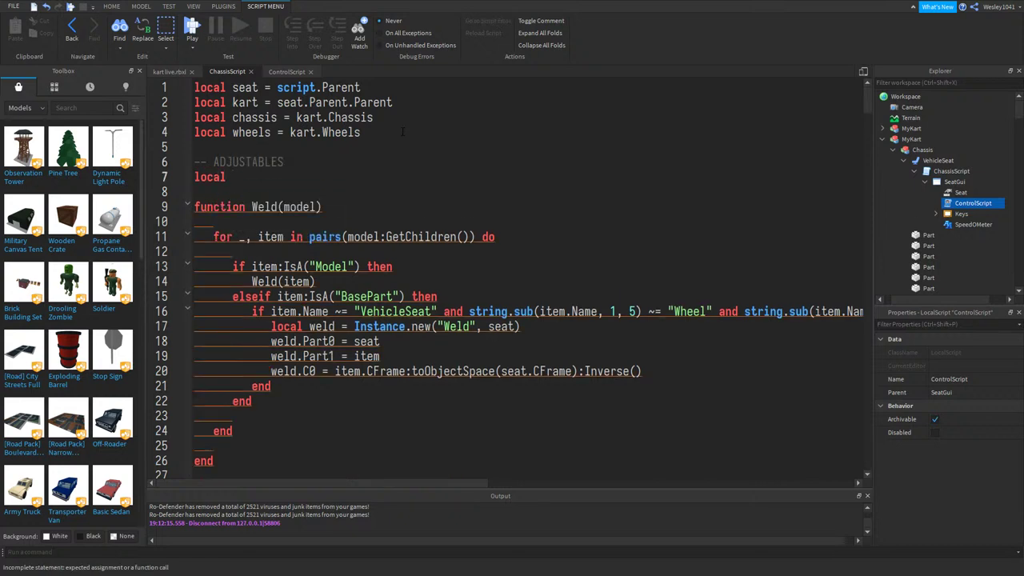
text( freeLength = 5)
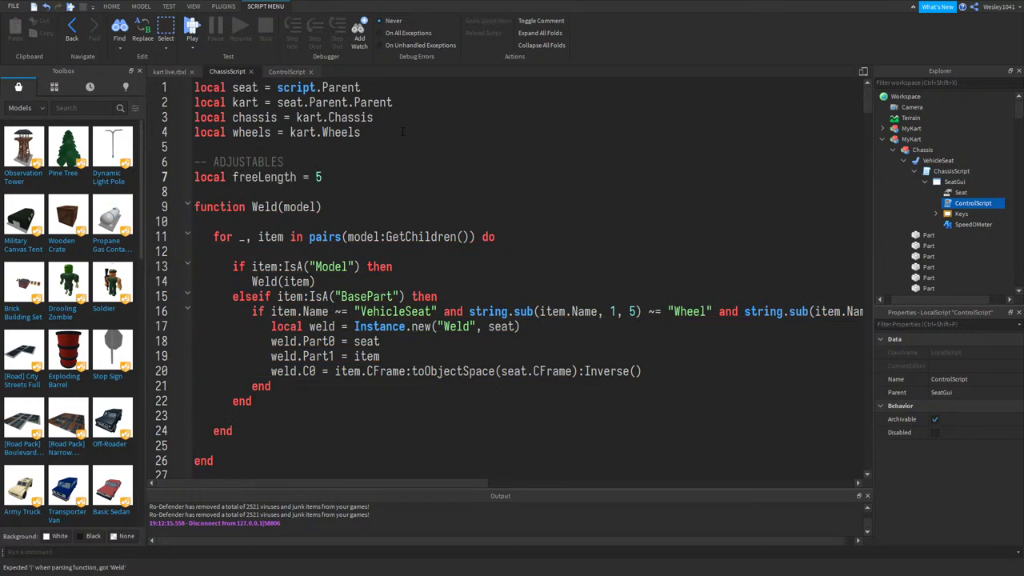
- Declare the local variables stiffness and damping under freeLength, without values
key(Return)
text(local)
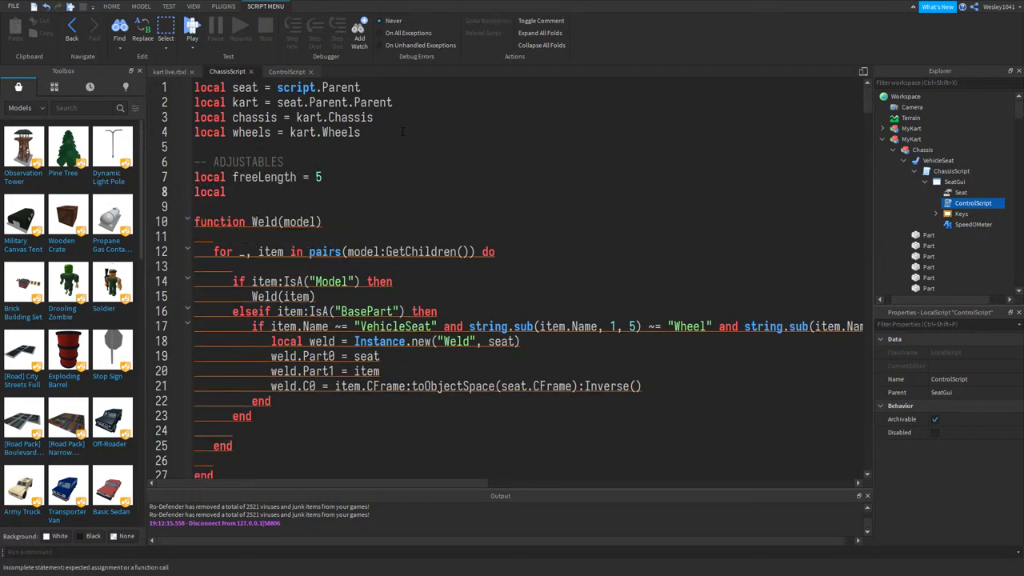
scroll(402, 131, down, 20)
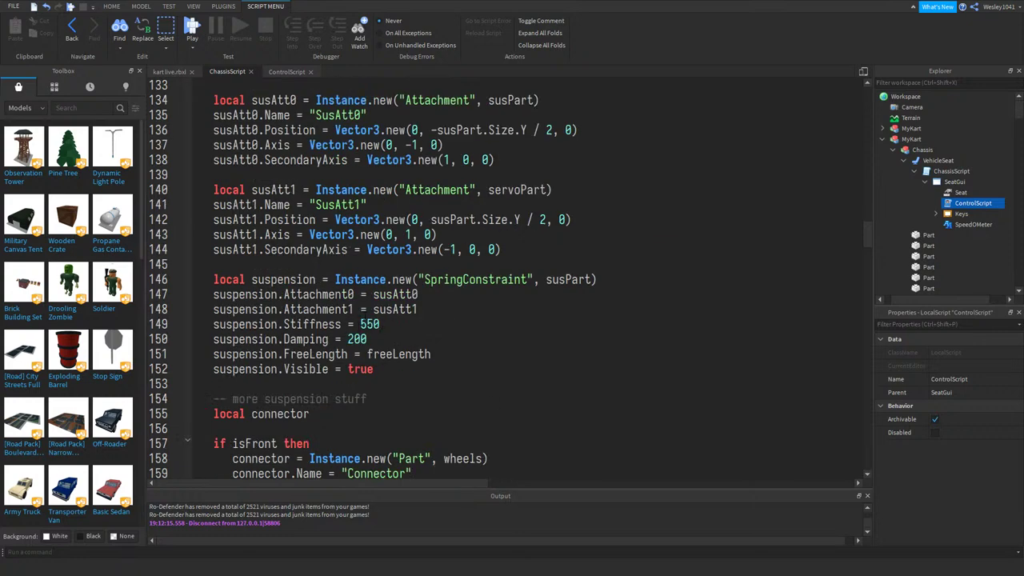
text(stiffness)
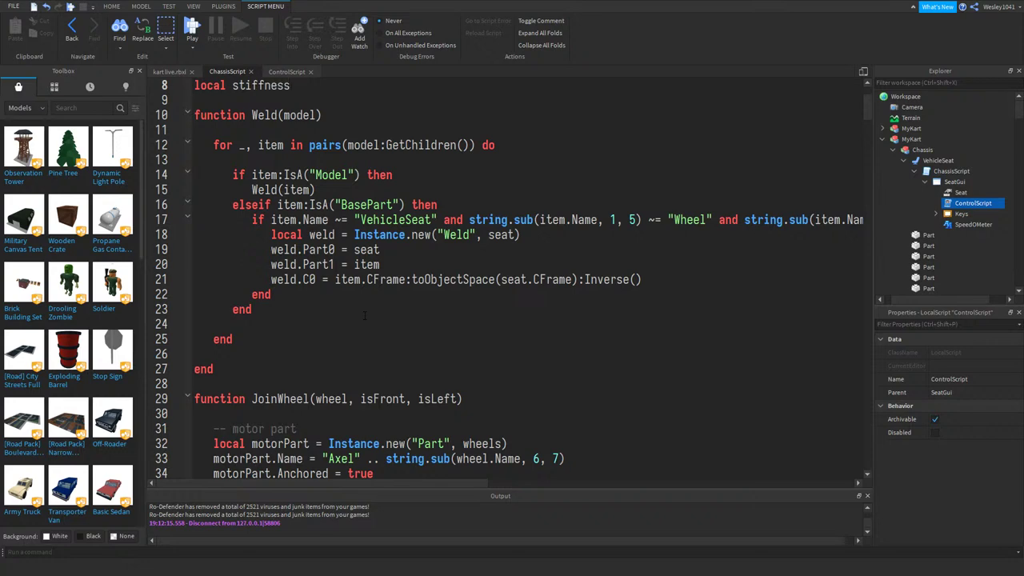
key(Return)
text(local damping)
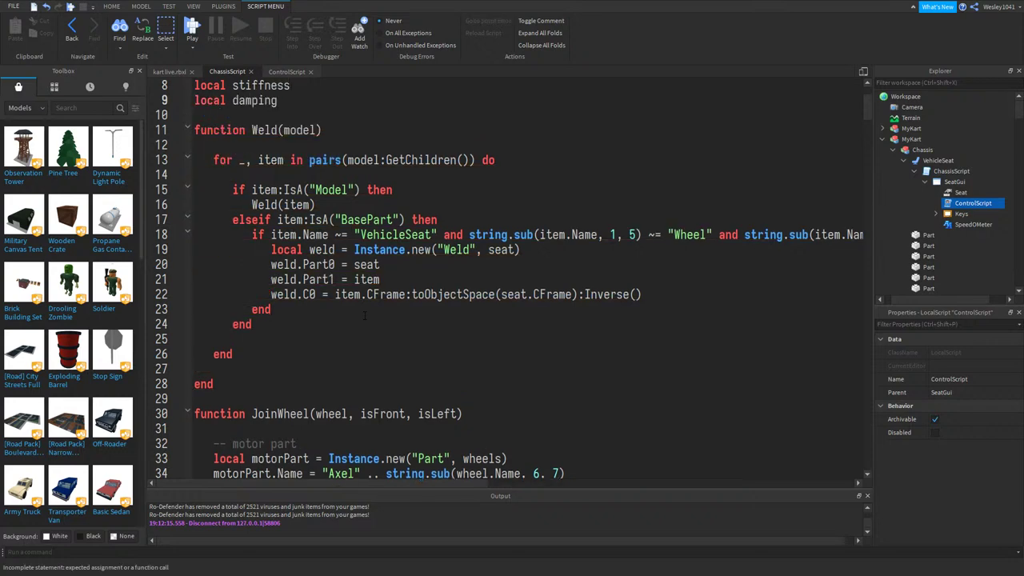
- Replace the numeric value of suspension.Stiffness with the variable stiffness
scroll(364, 316, down, 20)
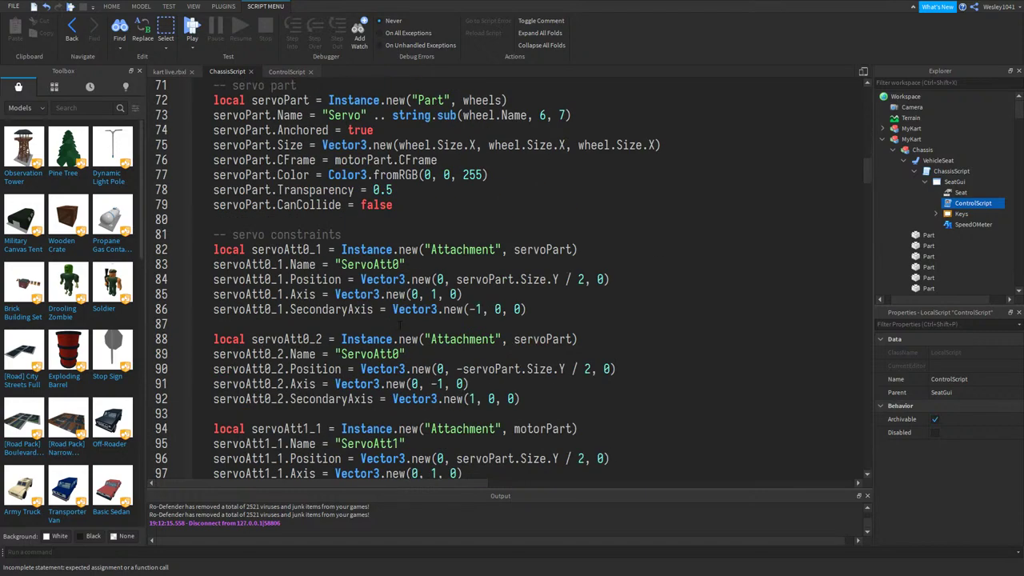
scroll(364, 316, down, 6)
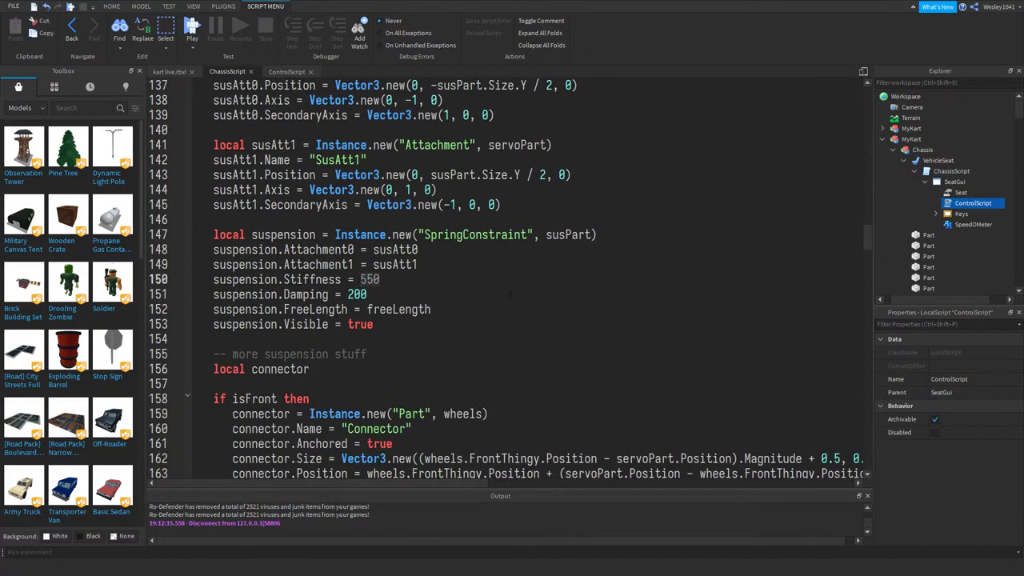
text(stiffness)
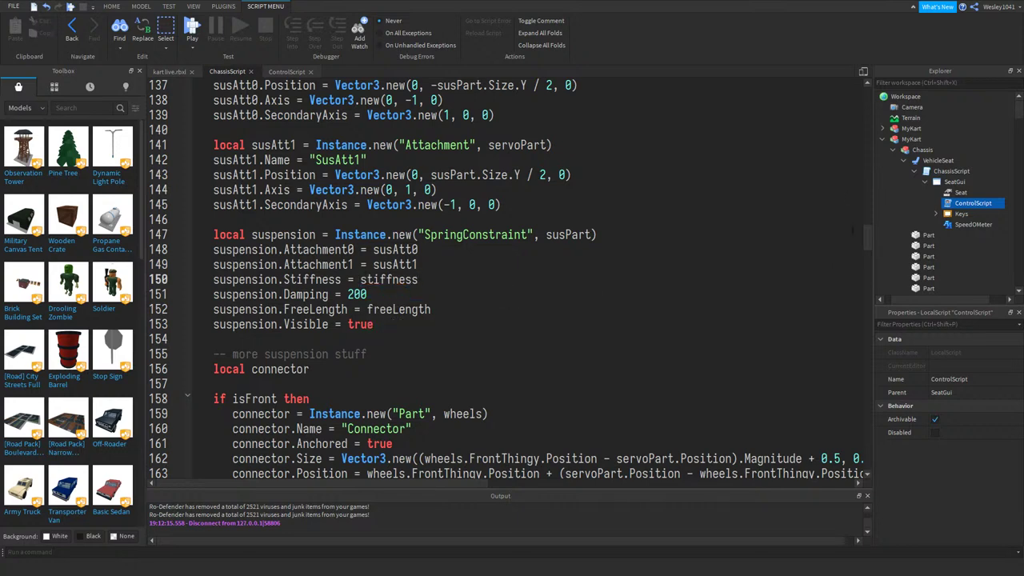
- Assign stiffness = 400 and damping = 200 under ADJUSTABLES, and make suspension.Damping use the damping variable
scroll(634, 115, up, 20)
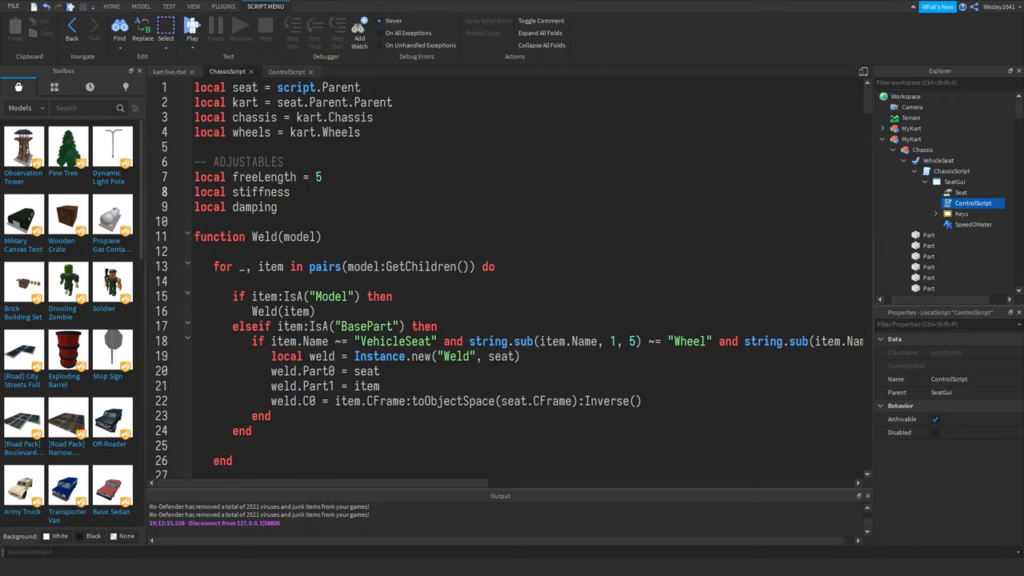
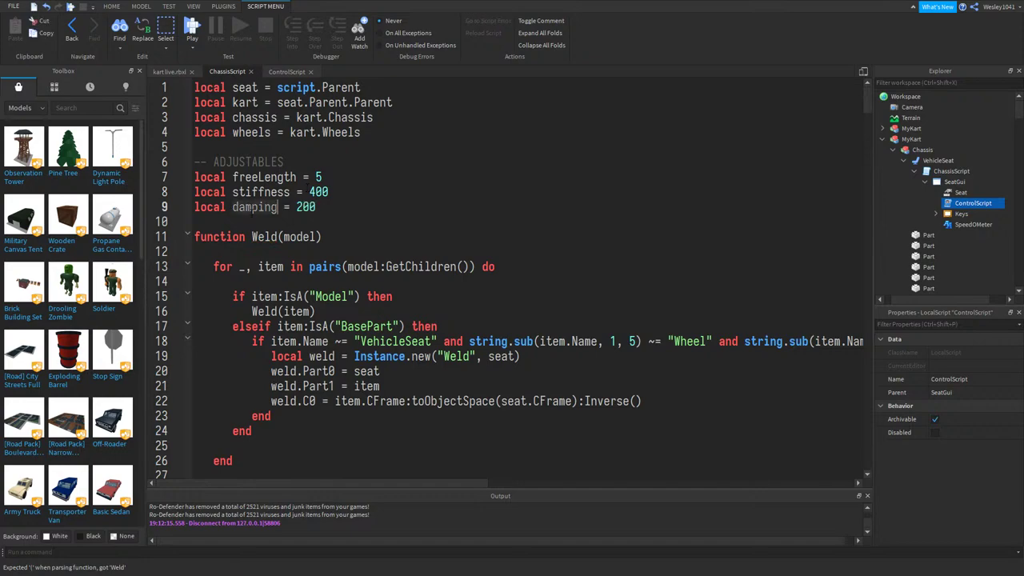
scroll(380, 274, down, 20)
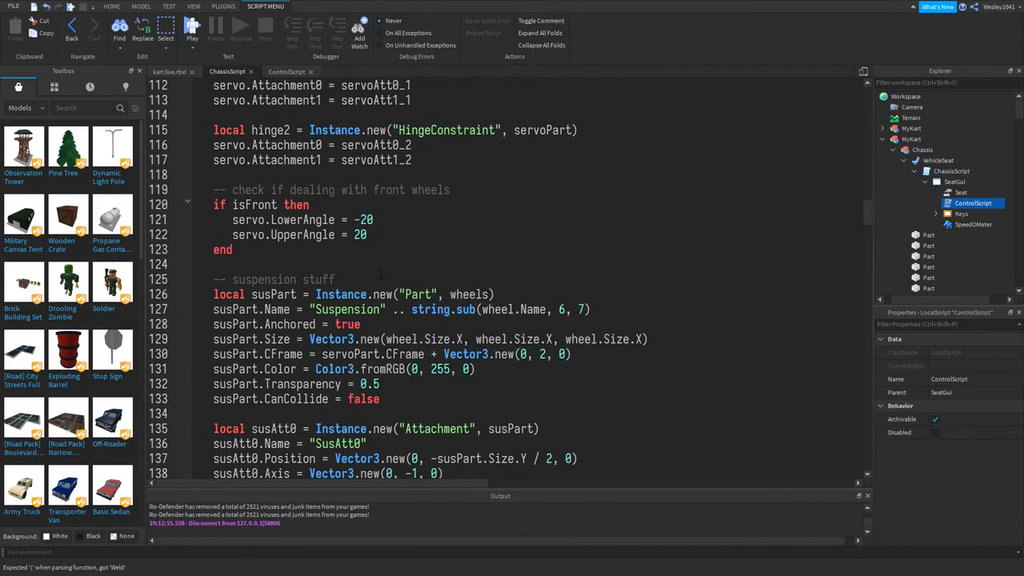
scroll(380, 274, down, 15)
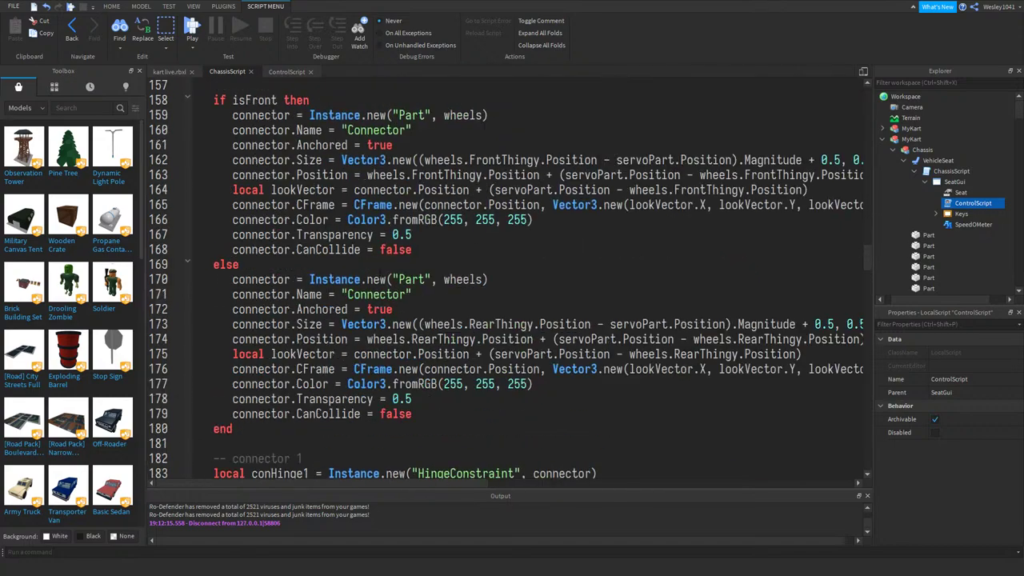
scroll(363, 264, up, 6)
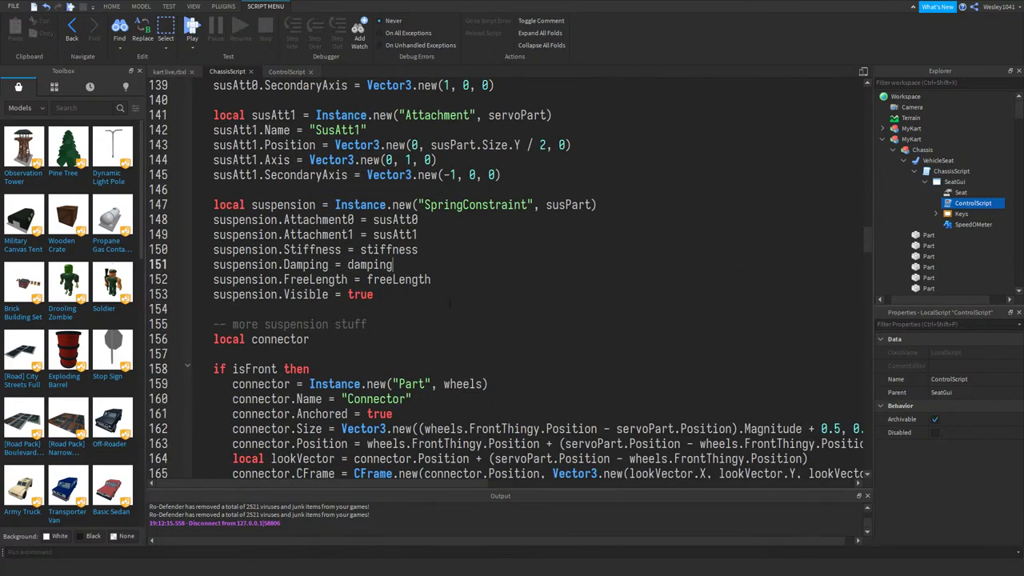
scroll(422, 264, down, 20)
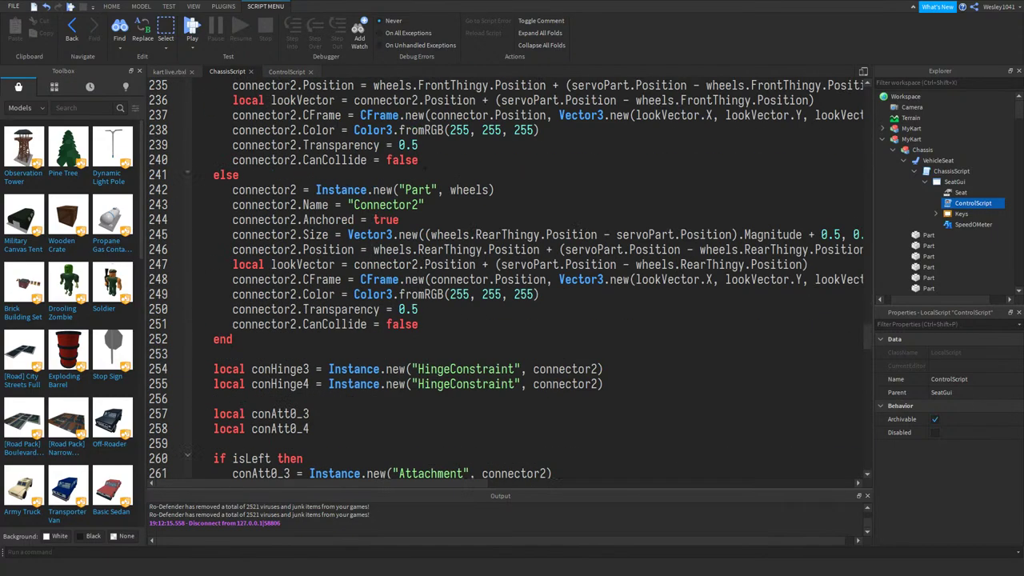
scroll(314, 144, down, 20)
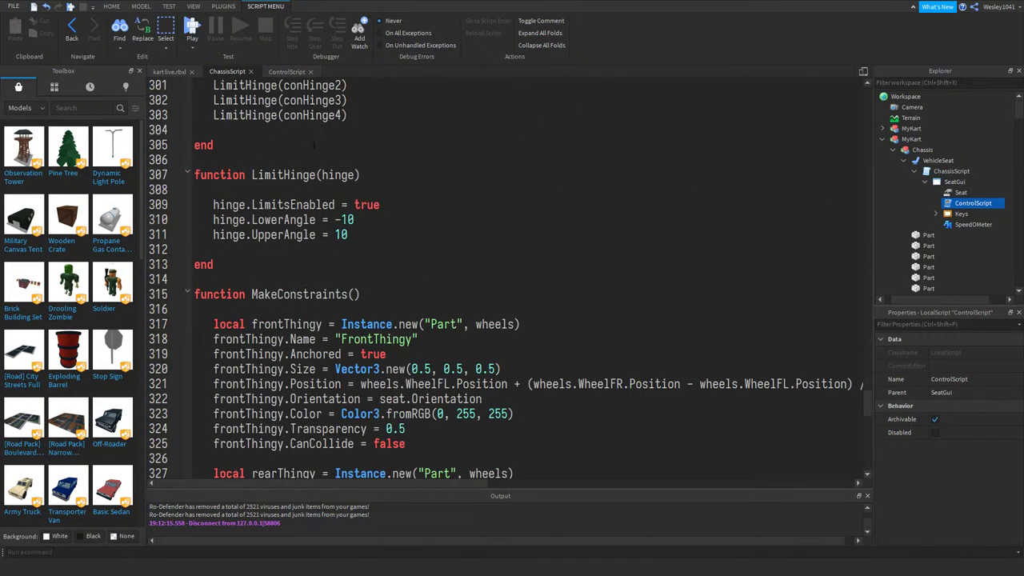
- Start a play-test from the kart live.rbxl scene, walk the character into the kart and accelerate along the track
click(174, 71)
click(449, 25)
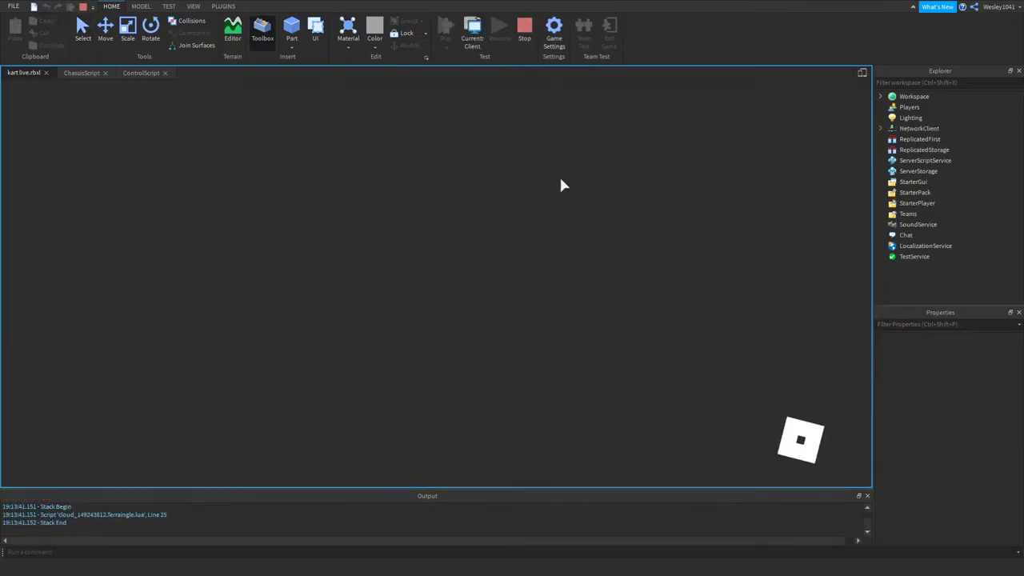
key(s)
key(d)
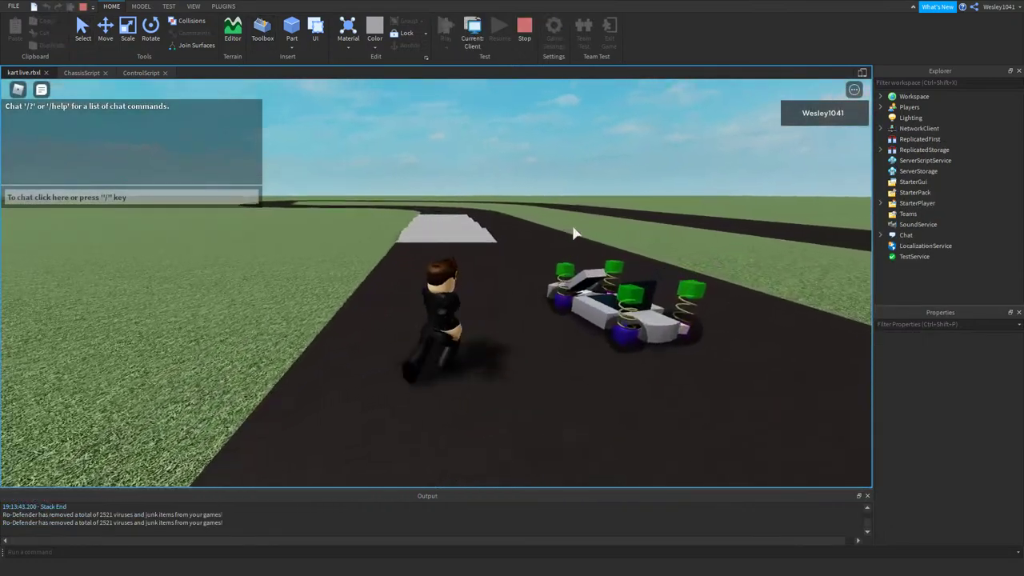
key(w)
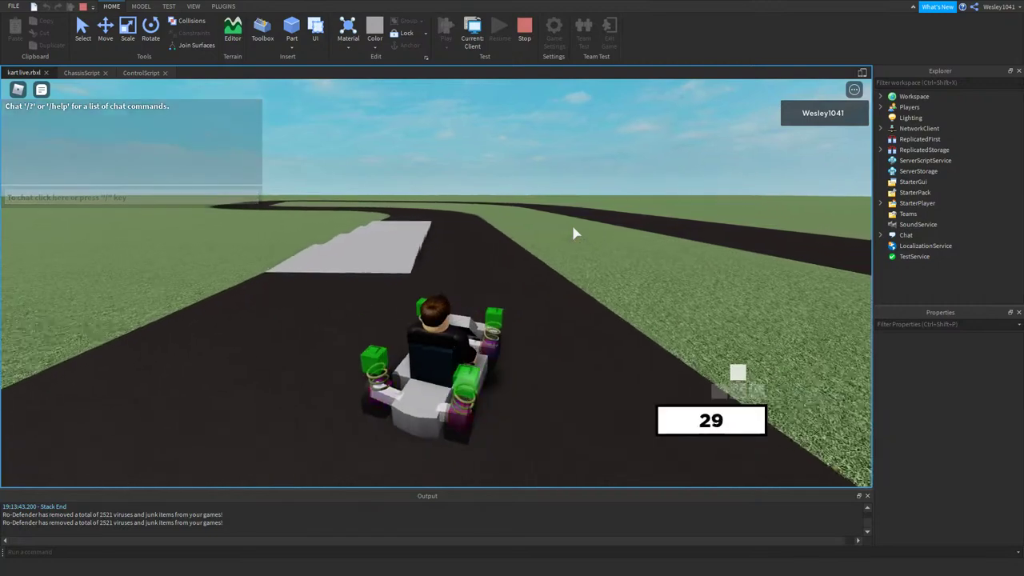
- Watch the kart from a low side view while steering both ways to examine the suspension, and end the play-test
right_drag(573, 227, 572, 227)
scroll(571, 224, down, 3)
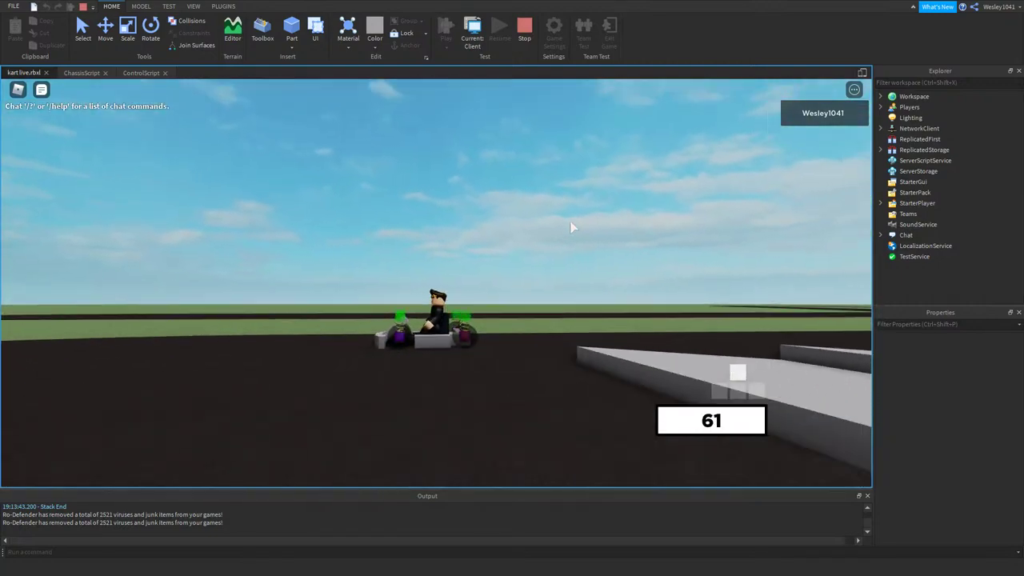
key(a)
key(d)
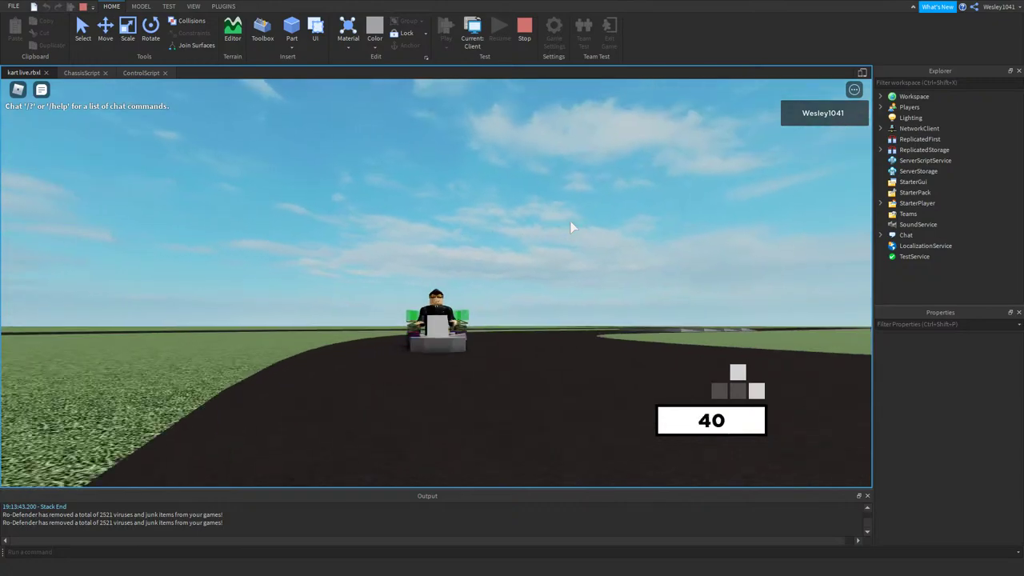
key(a)
key(d)
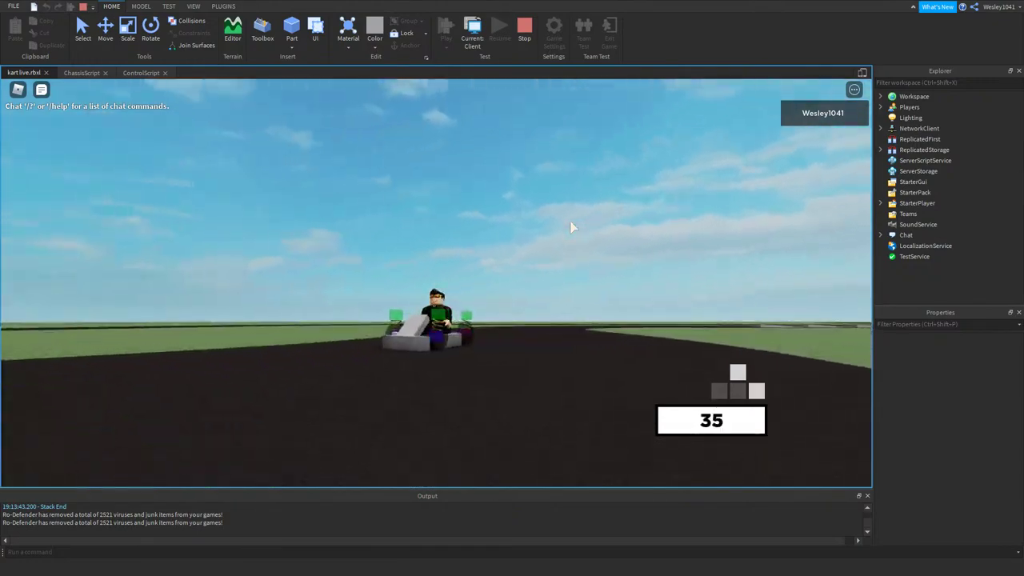
key(d)
click(530, 42)
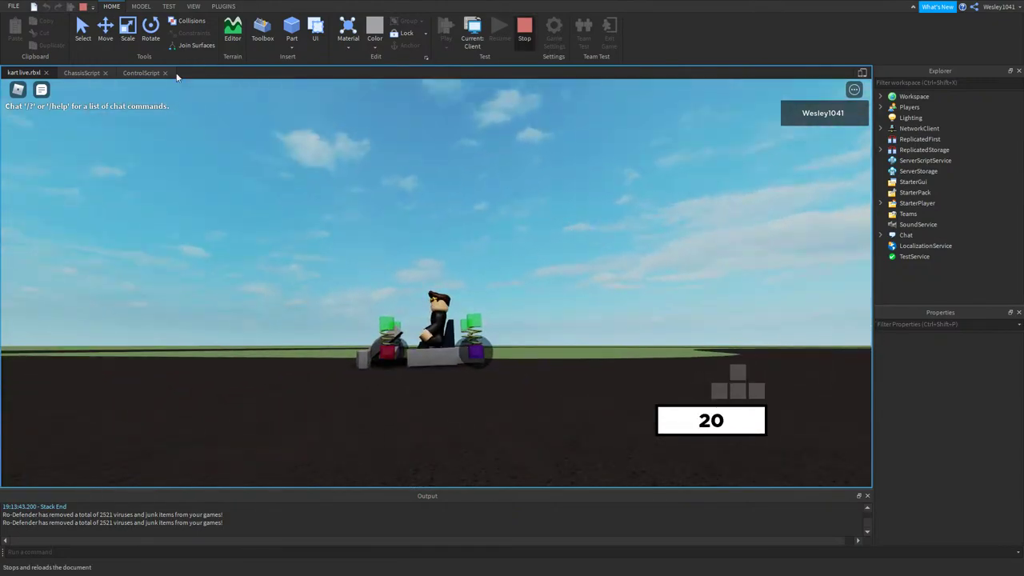
- Set stiffness to 700 under ADJUSTABLES in ChassisScript and return to the kart scene
click(220, 71)
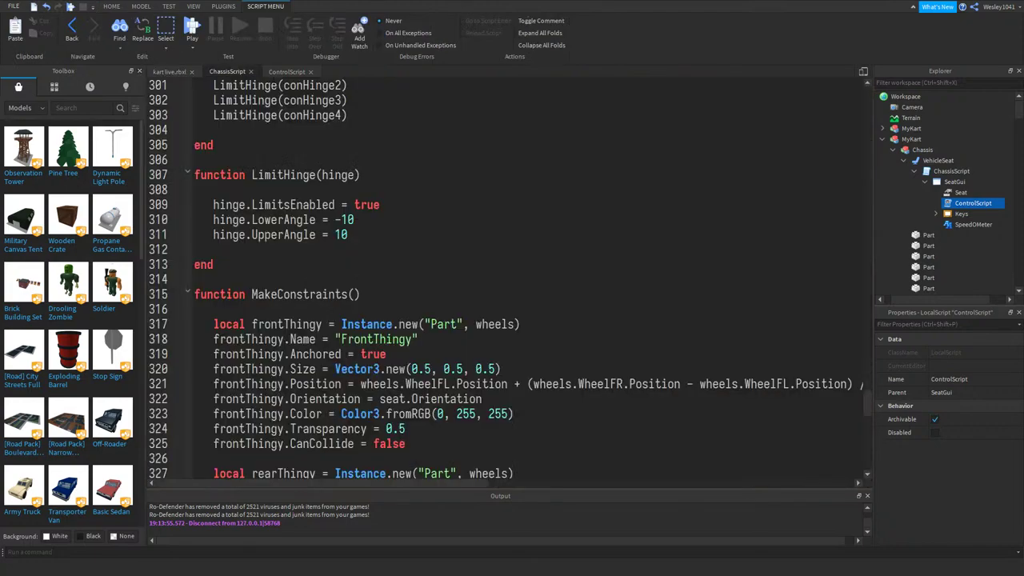
scroll(509, 280, up, 20)
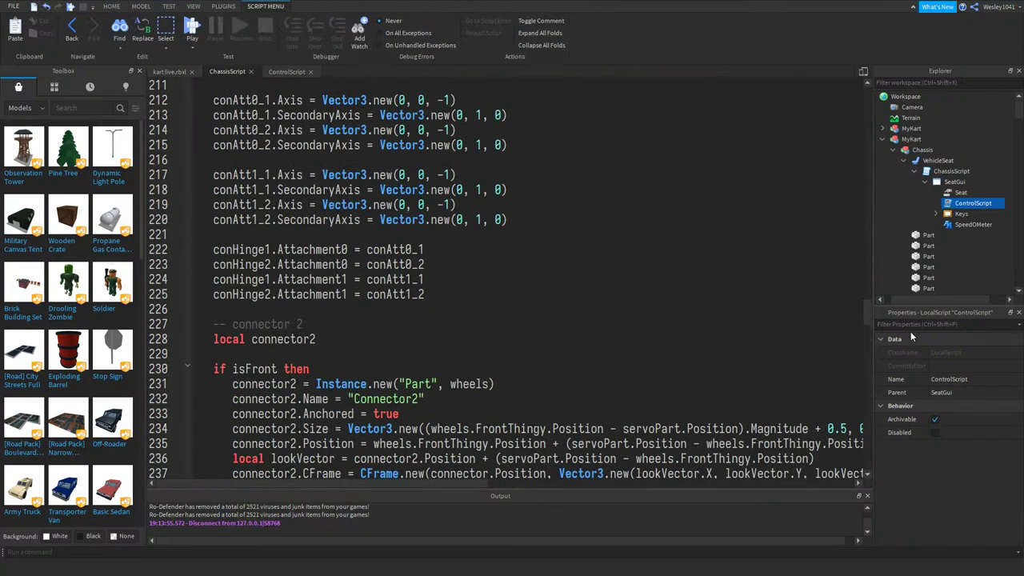
drag(878, 322, 731, 94)
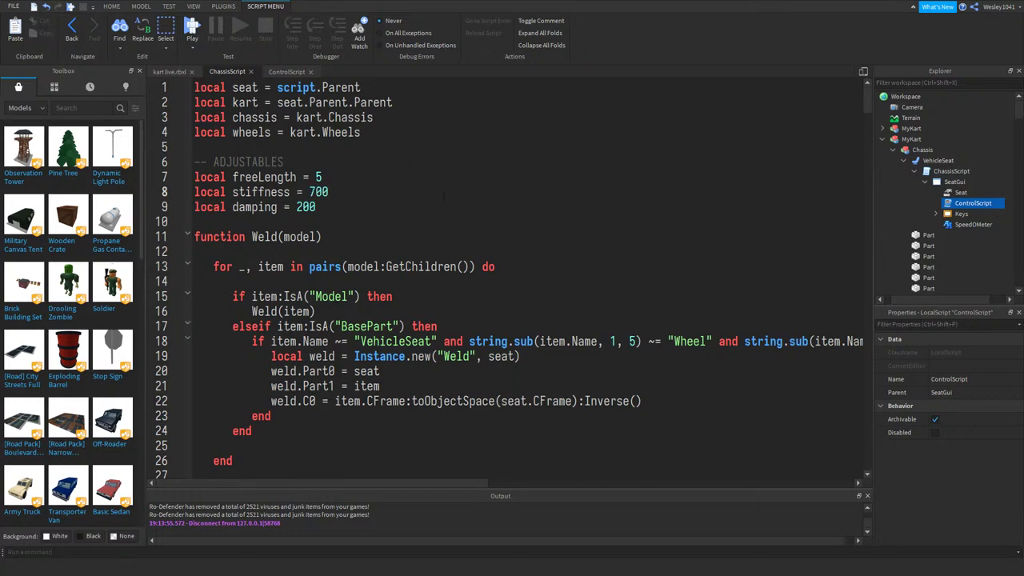
click(169, 71)
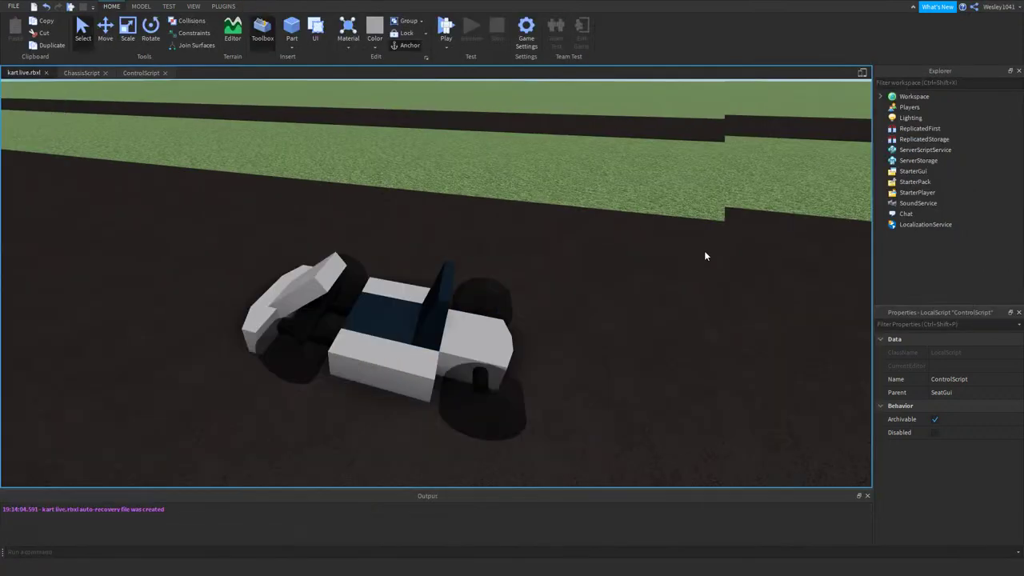
- Start a play-test, seat the character in the kart, and weave it left and right along the track into the right-hand bend
key(F5)
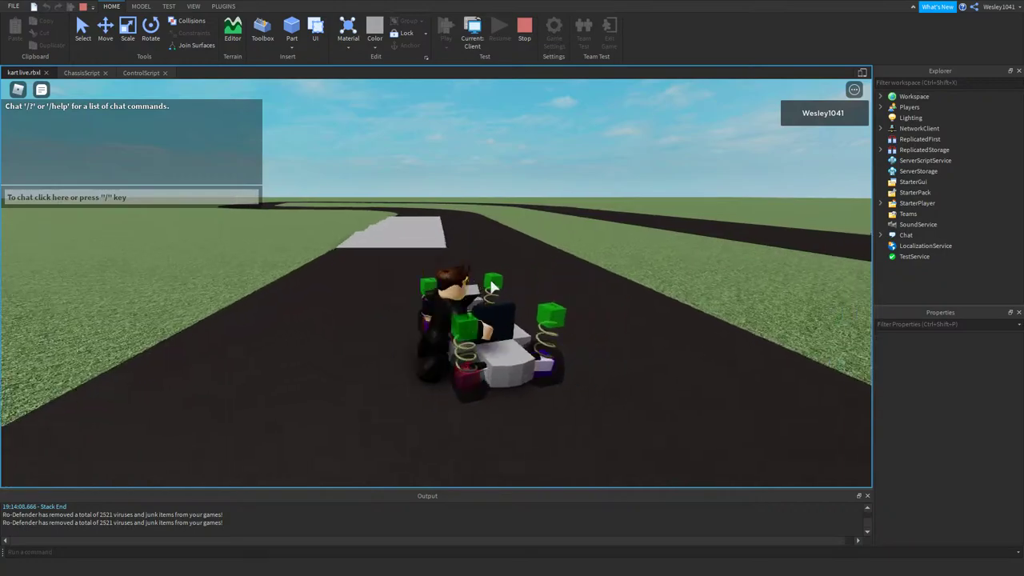
key(w)
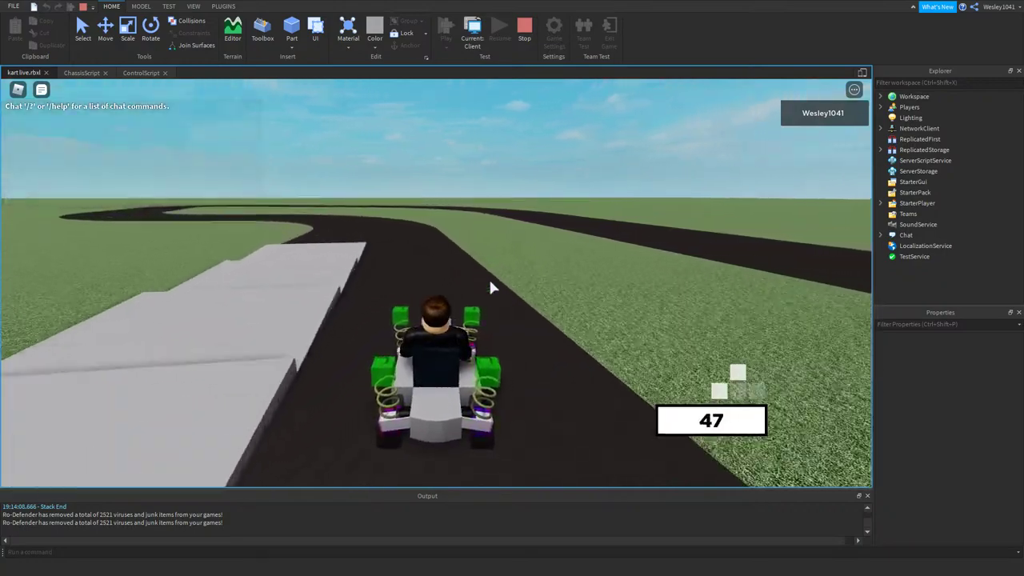
key(a)
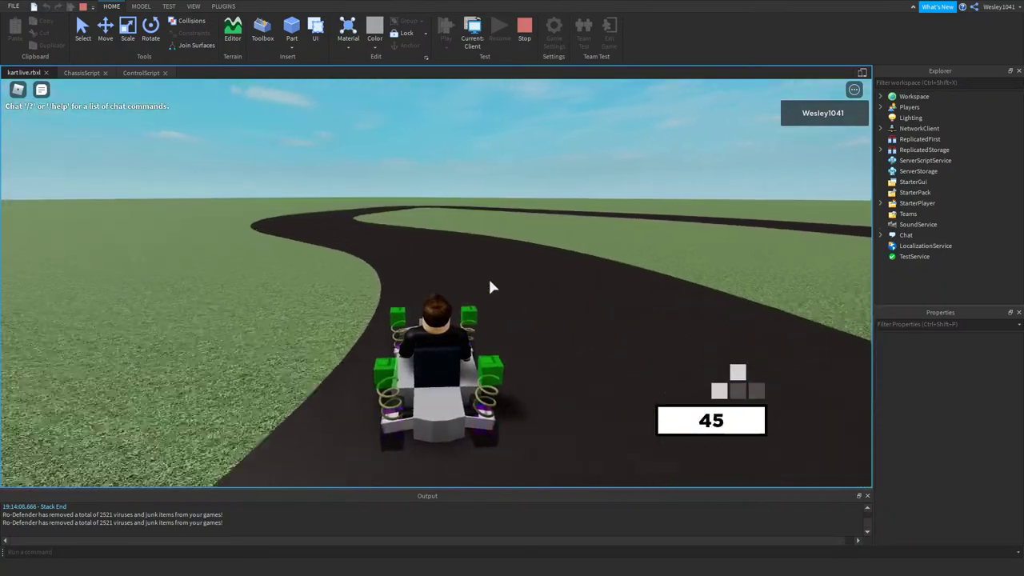
key(a)
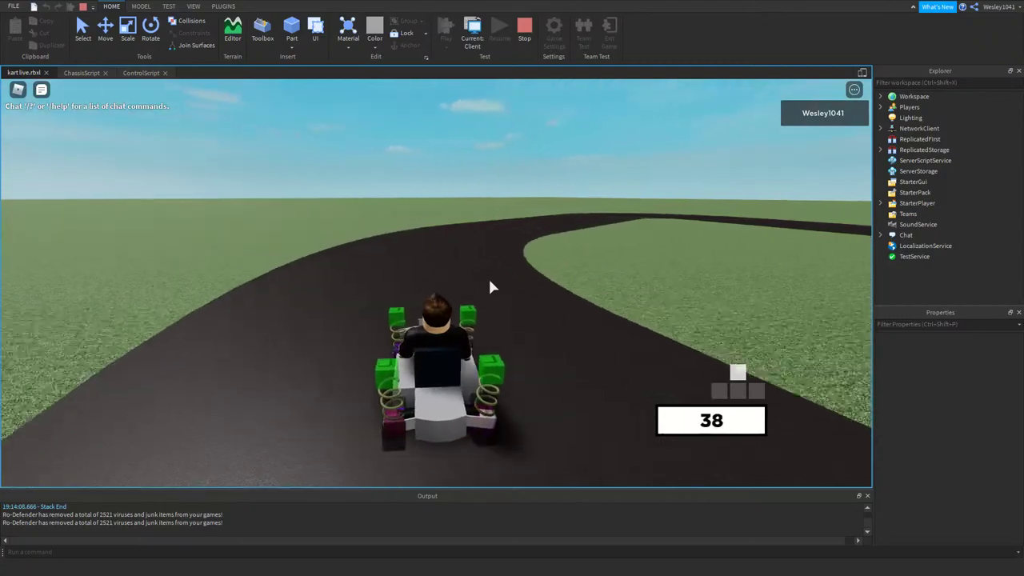
key(d)
key(a)
key(d)
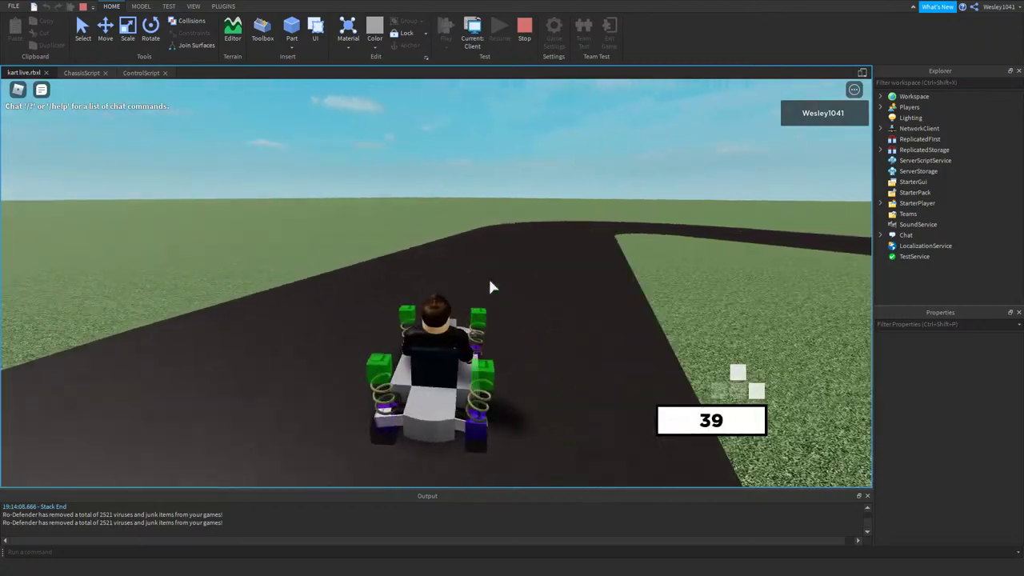
key(d)
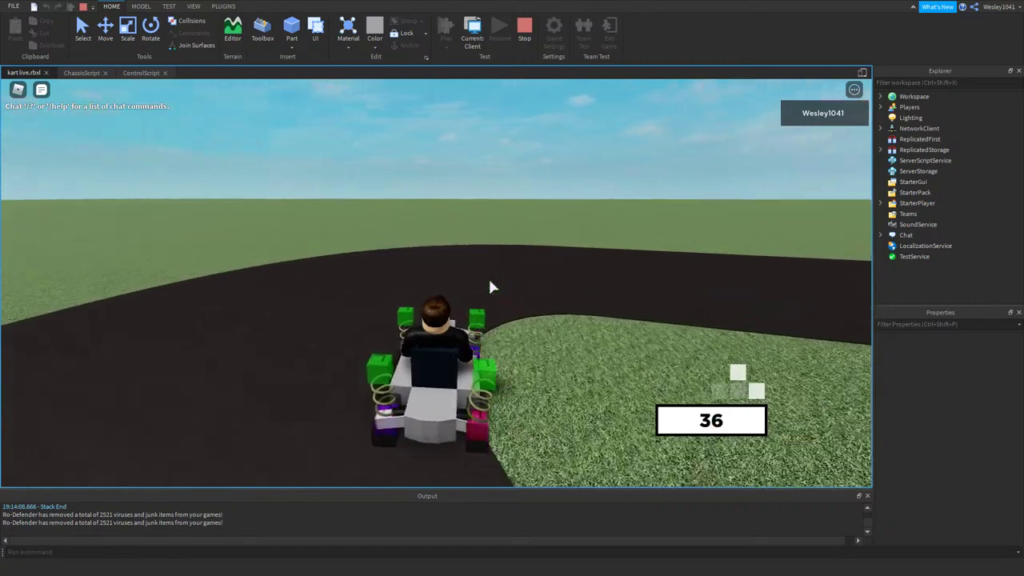
- Accelerate the kart out of the bend, brake into the next right-hand curve, and drive onto the straight
key(w)
key(w)
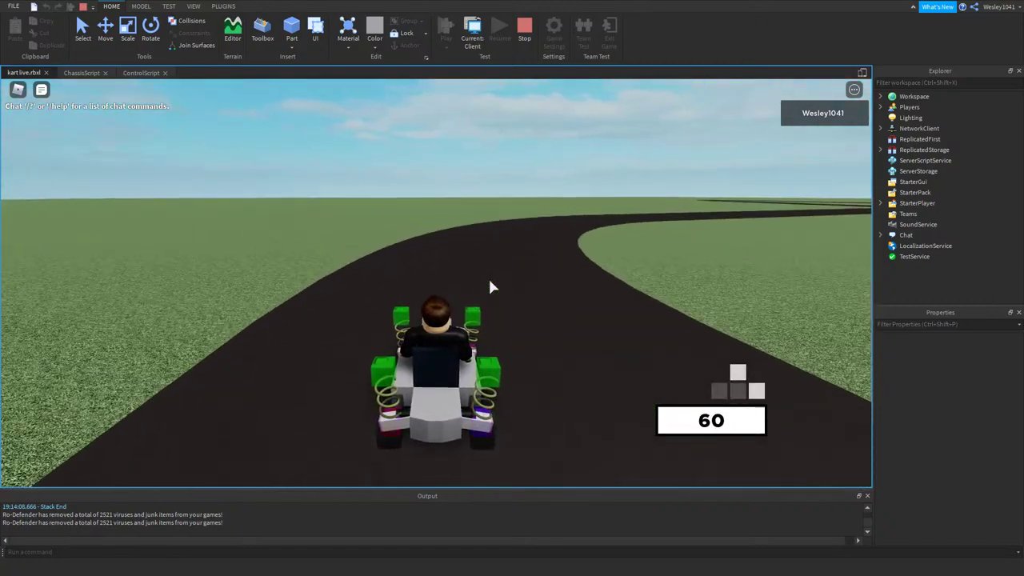
key(s)
key(d)
key(w)
key(d)
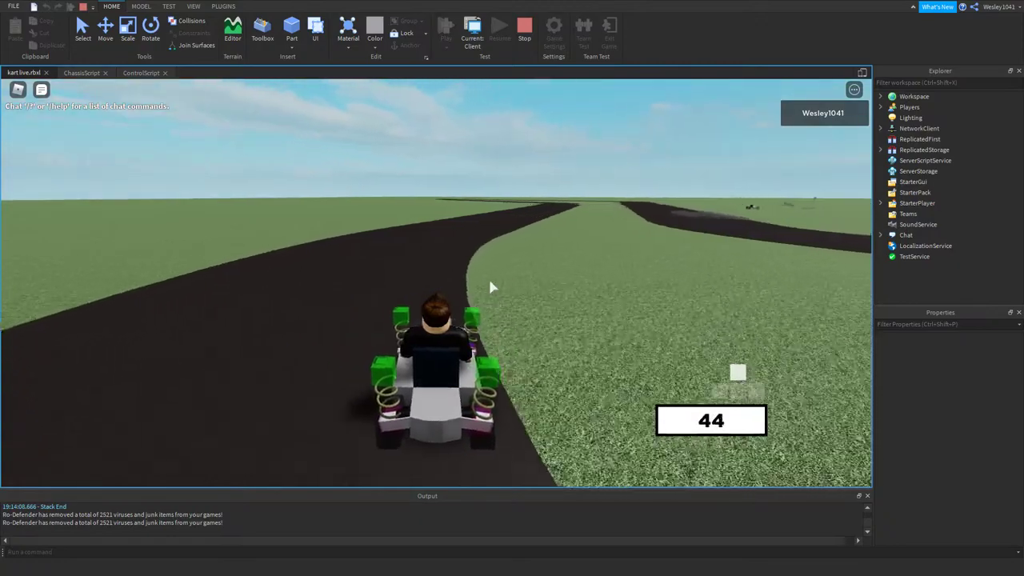
key(w)
key(w)
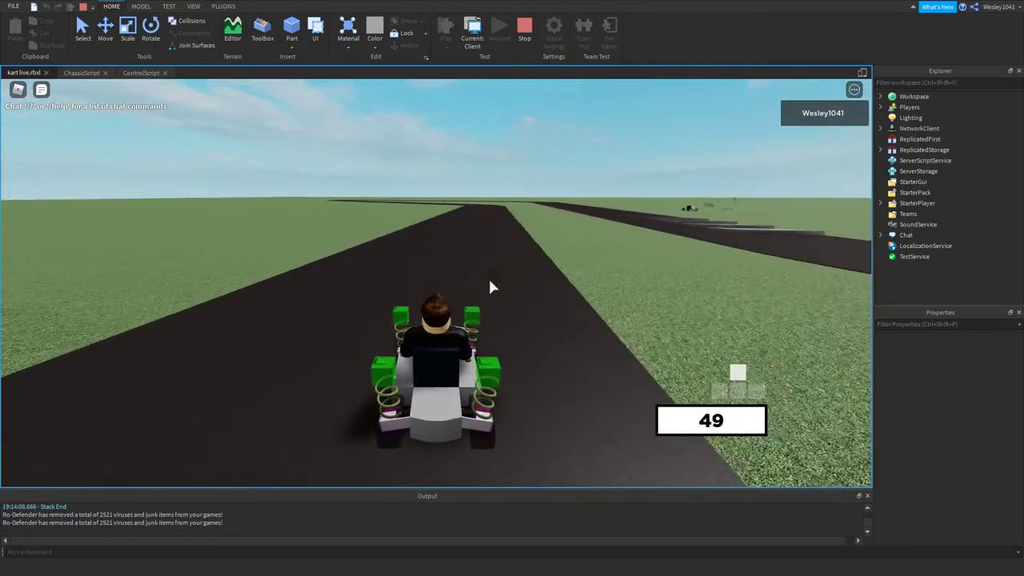
- Watch the suspension from a low side view while accelerating and braking, and turn the kart back onto the long straight
key(d)
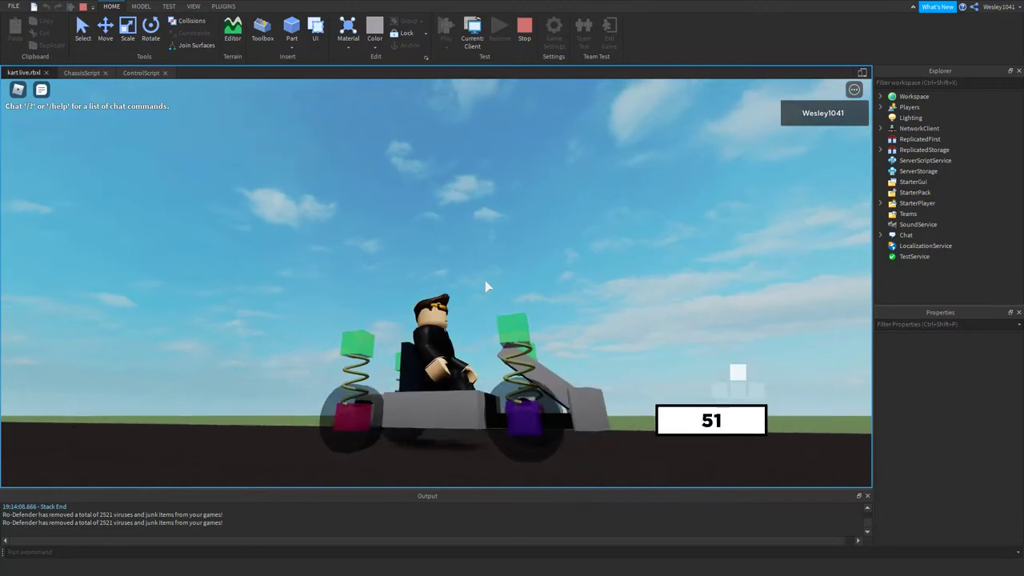
key(s)
key(w)
key(w)
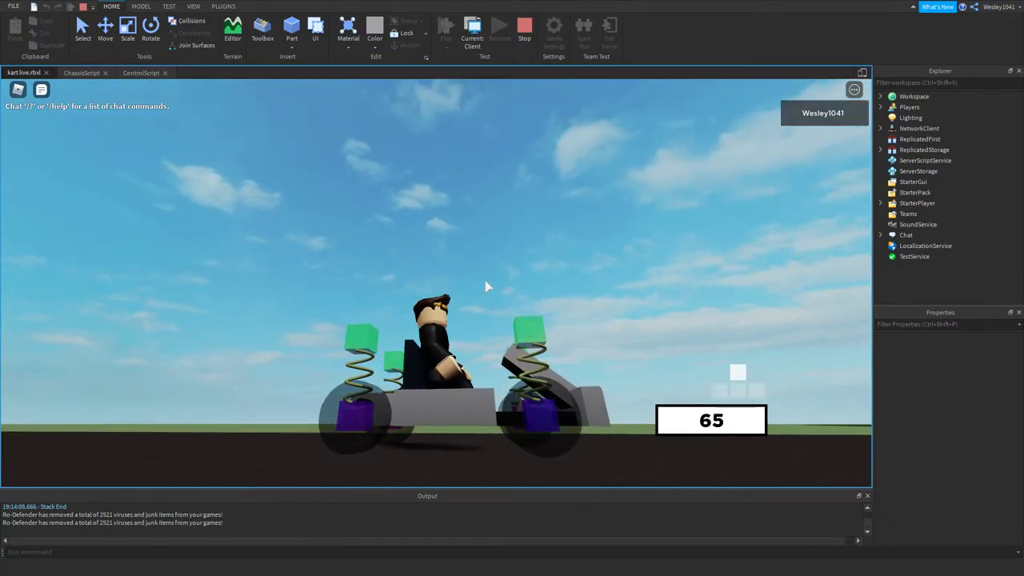
key(s)
right_drag(484, 280, 474, 274)
key(d)
key(s)
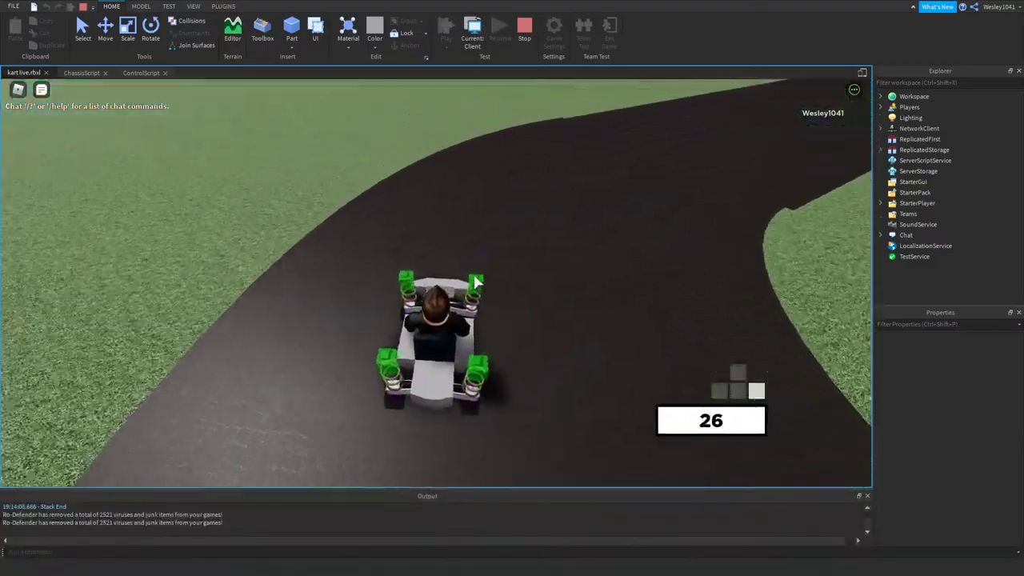
key(w)
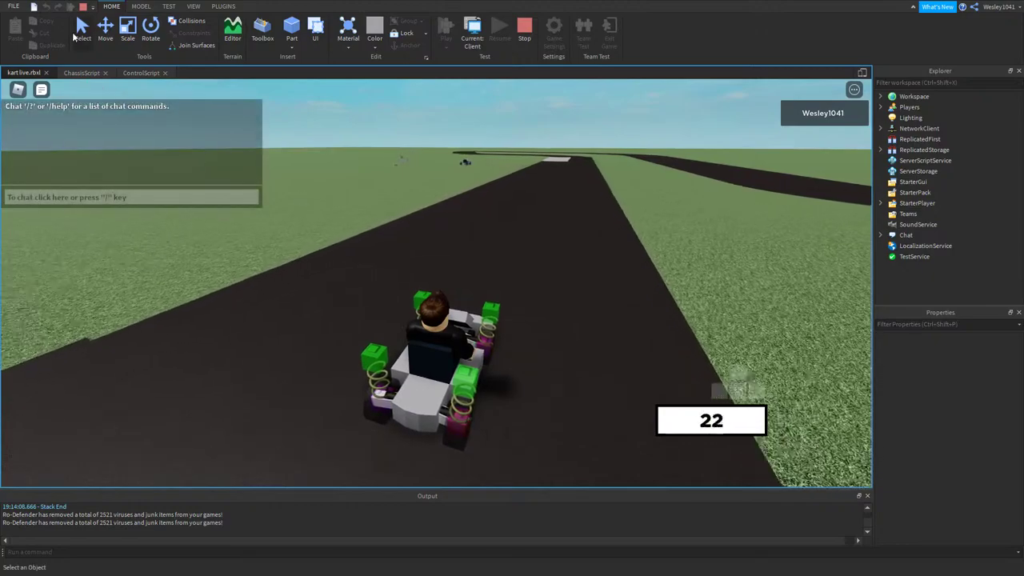
- Select the kart's front-right wheel and accelerate past the white bumps while viewing the kart from above
click(77, 33)
click(494, 349)
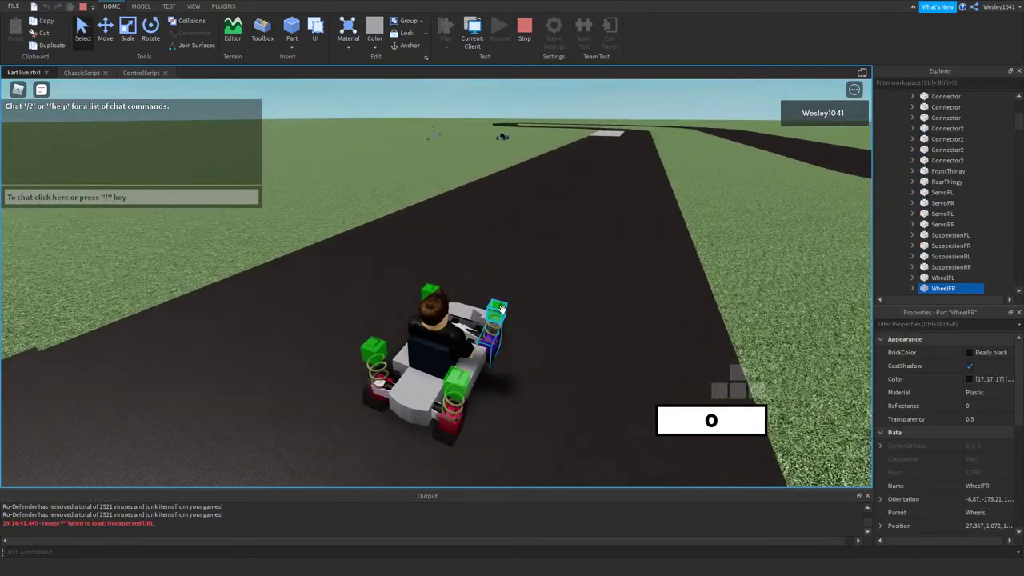
key(w)
key(d)
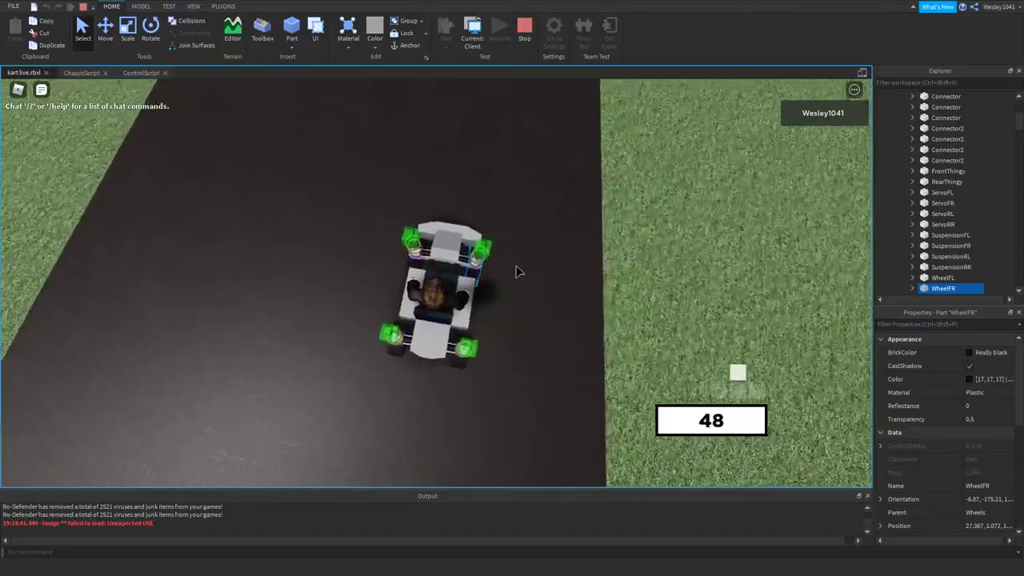
key(w)
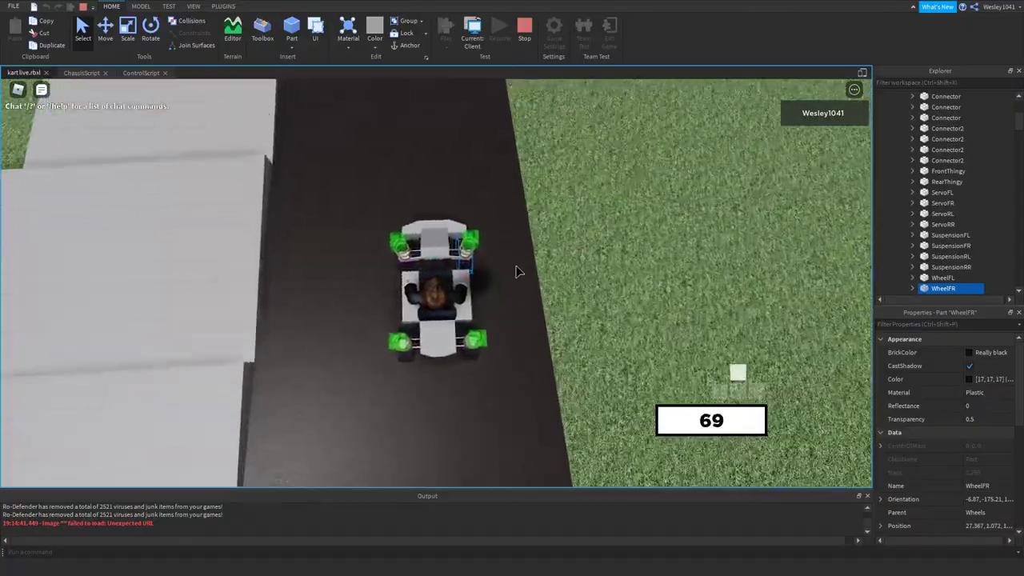
- Brake and accelerate the kart repeatedly through the bends beyond the bumps to examine its cornering from a raised view
key(a)
key(s)
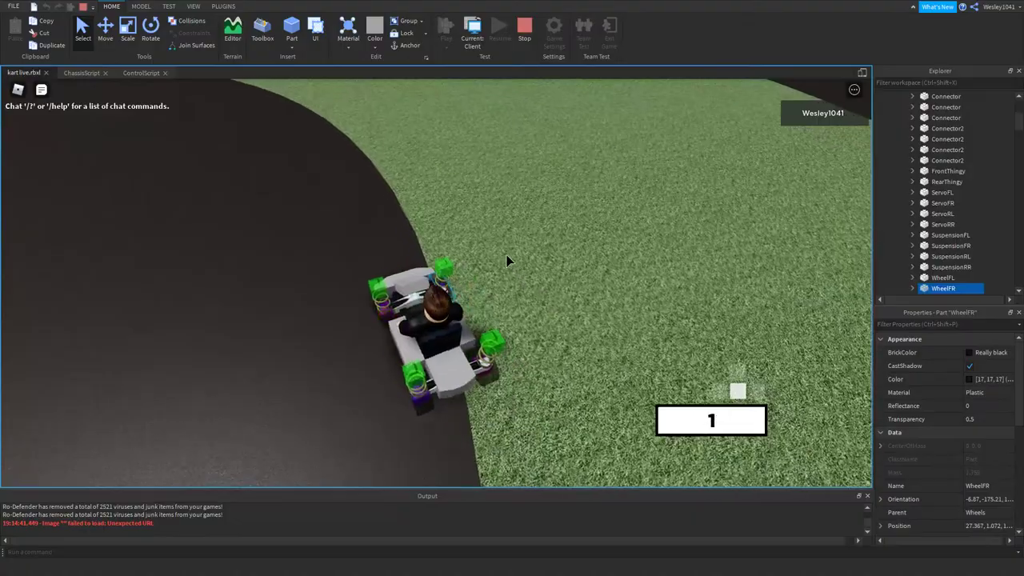
key(w)
key(a)
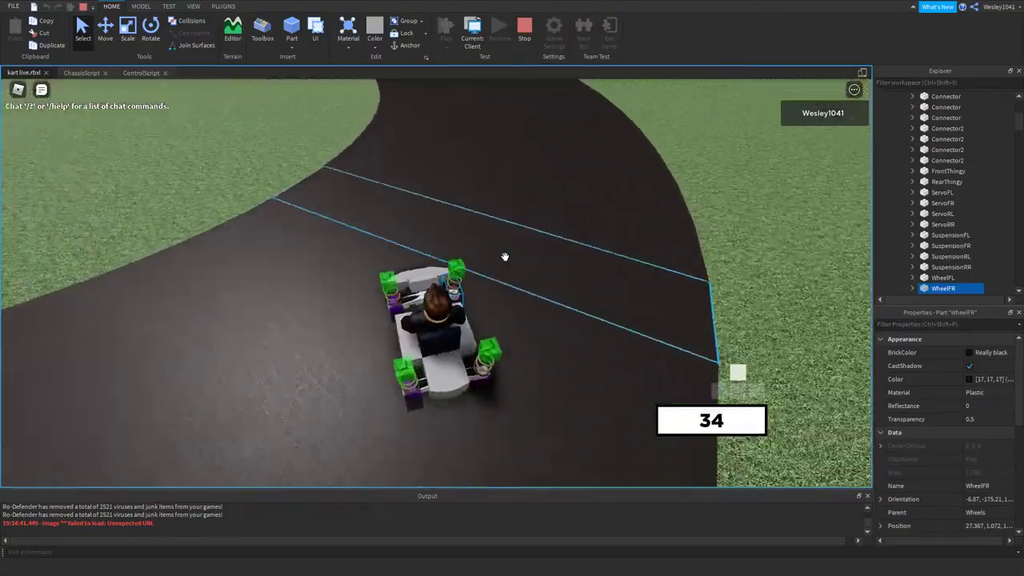
key(s)
key(w)
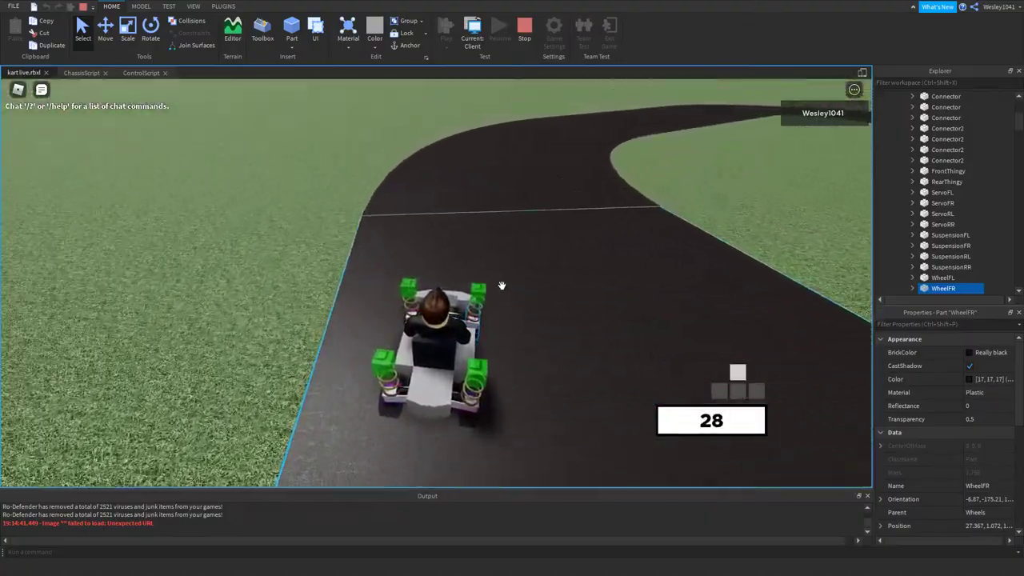
- Steer the kart alternately left and right along the track to check its handling, and end the play-test
key(w)
key(a)
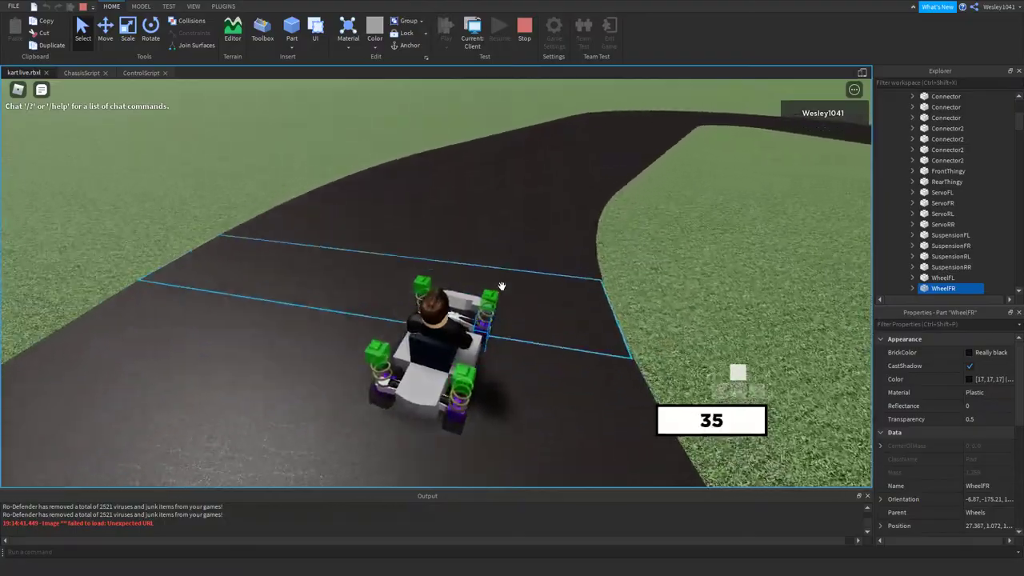
key(d)
key(a)
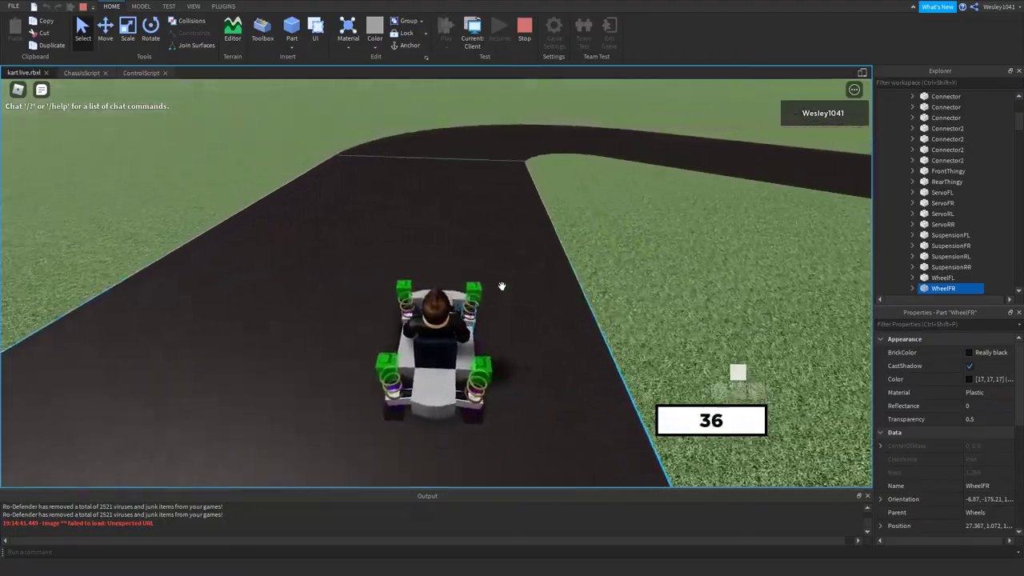
key(d)
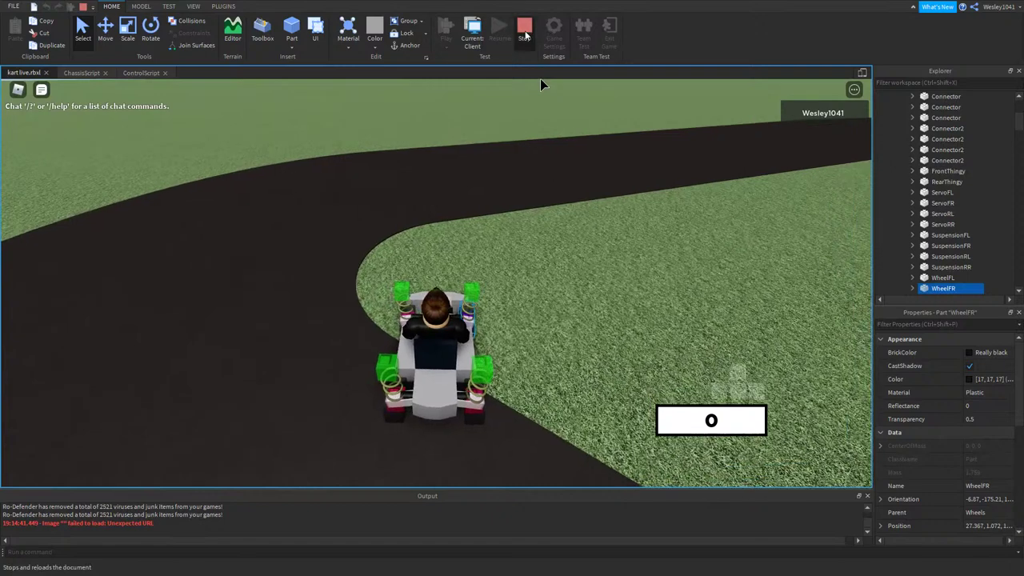
click(525, 30)
click(476, 318)
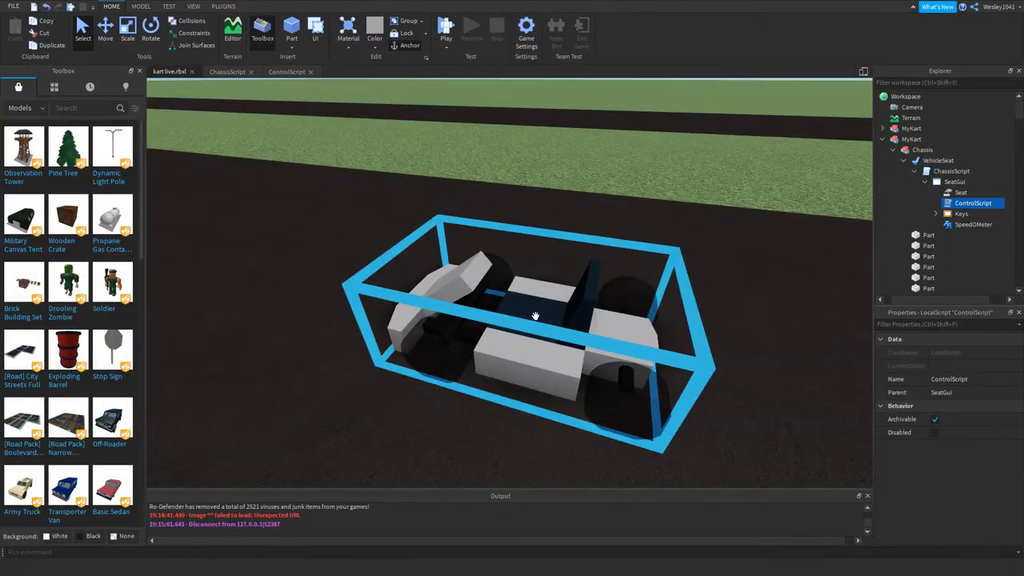
- Set topSpeed = 300, drag = 0.001, maxTorque = 1000 and maxTurnAngle = 20 in ControlScript and return to the kart scene
click(224, 72)
click(284, 72)
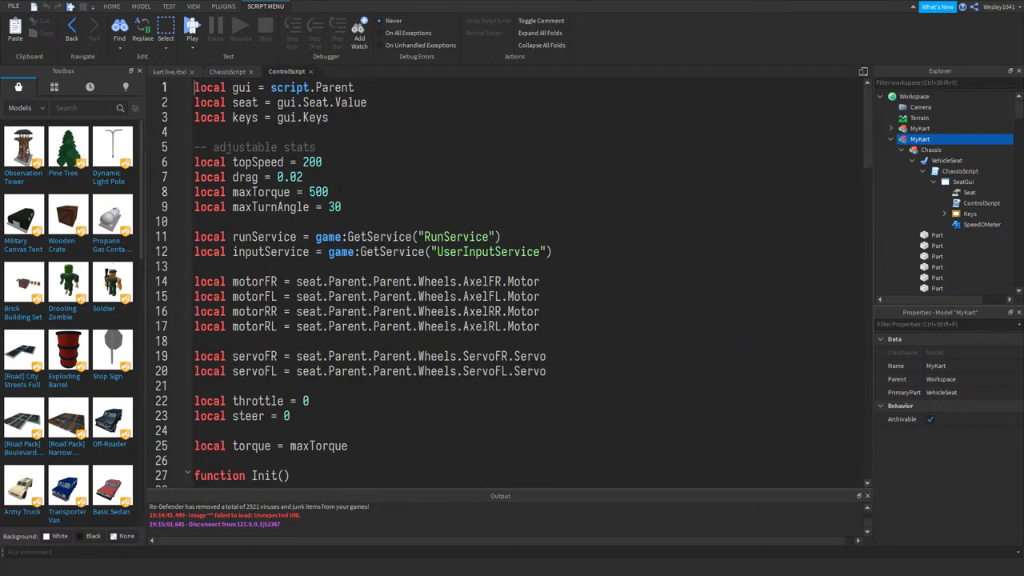
click(230, 72)
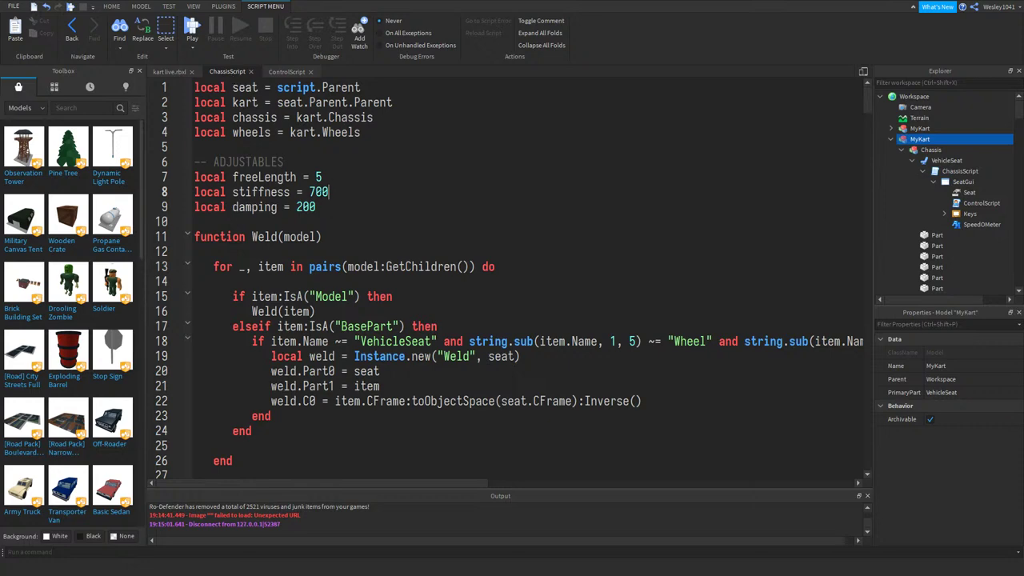
click(287, 72)
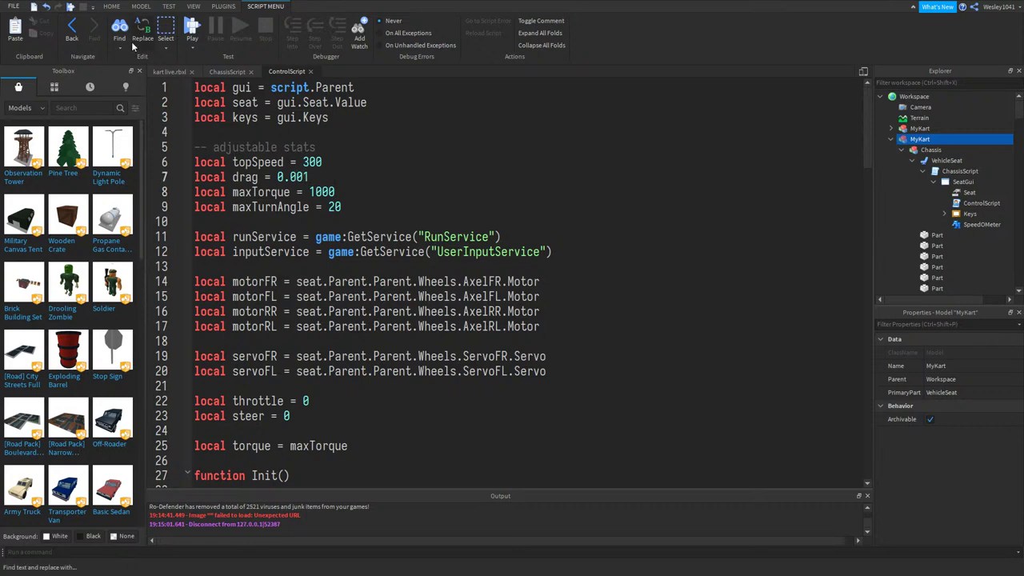
click(168, 71)
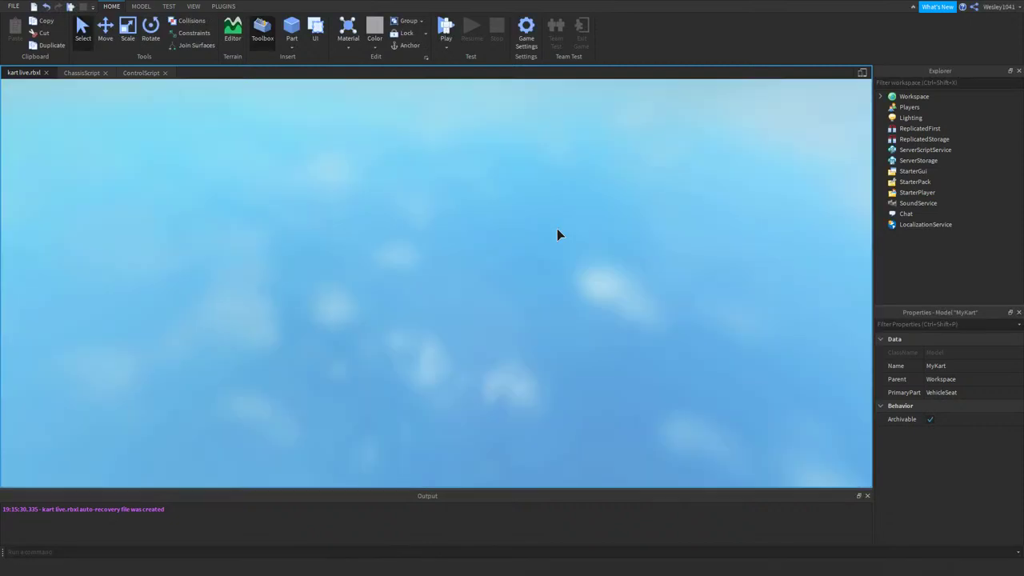
- Start another play-test, seat the character in the kart, and accelerate forward from the starting area
key(F5)
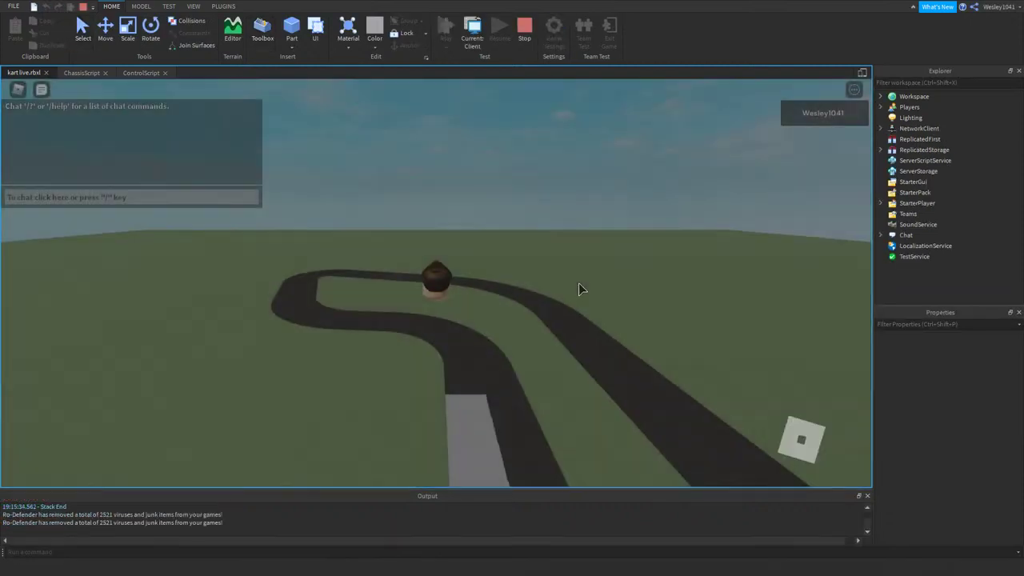
key(d)
key(w)
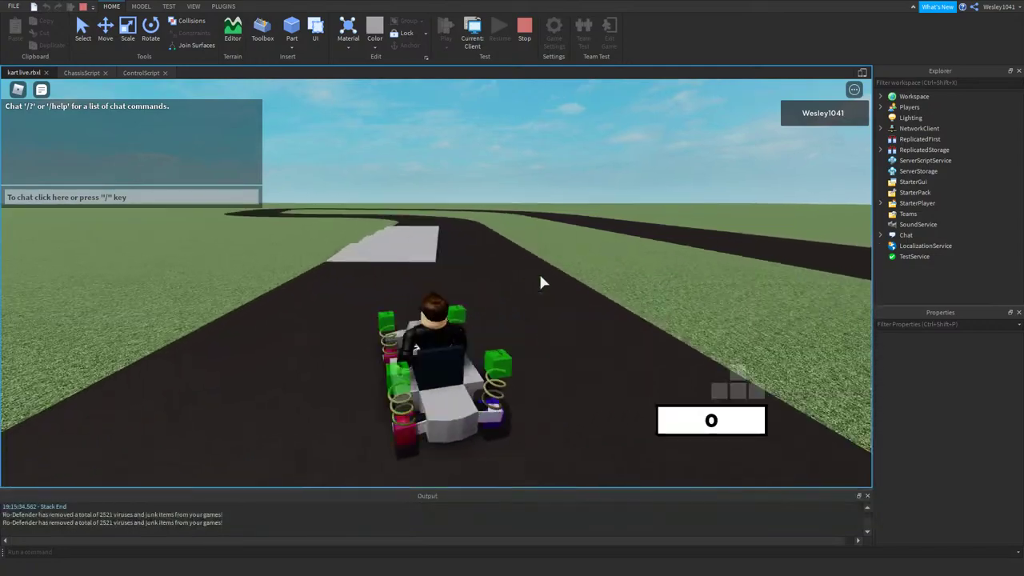
key(w)
key(w)
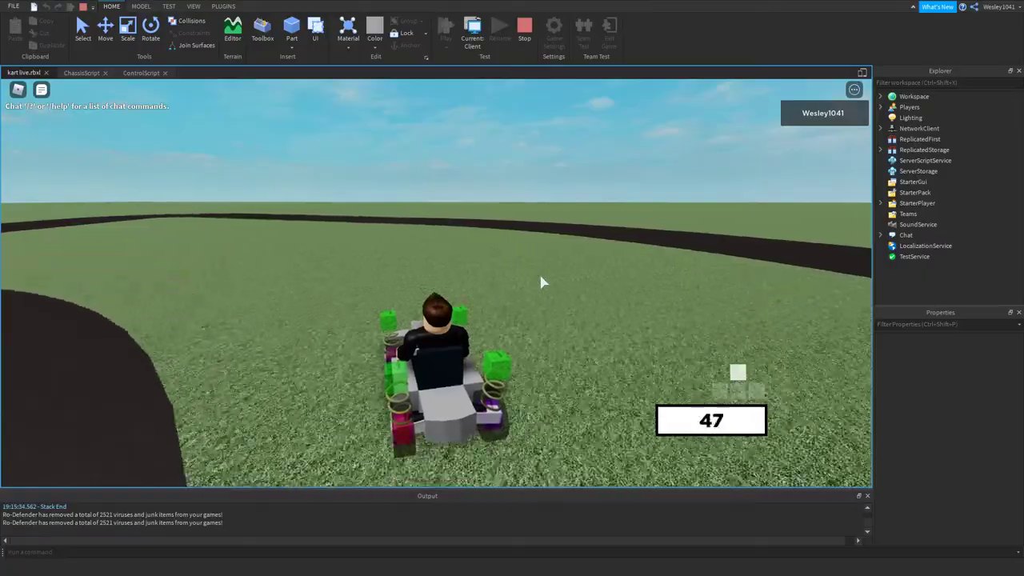
- Drive the kart across the grass with repeated right turns, examining its handling from close up and from a distant raised view
key(d)
key(w)
key(w)
key(d)
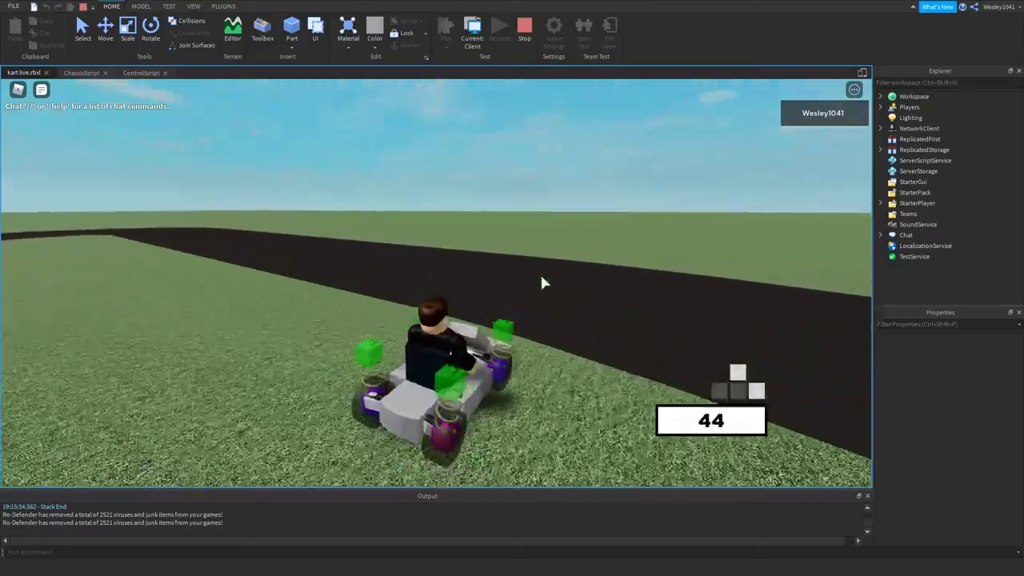
key(w)
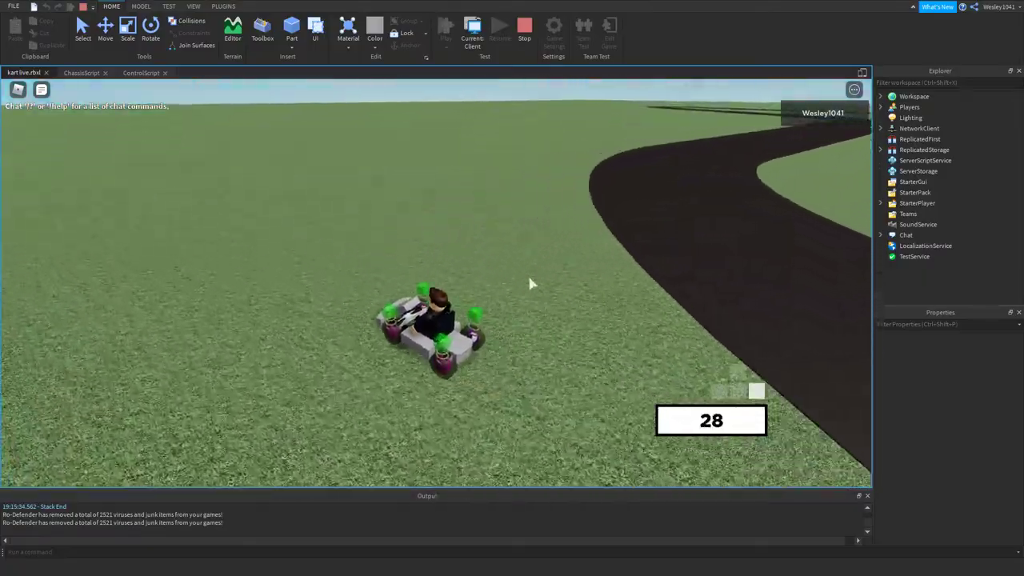
key(d)
scroll(539, 278, up, 2)
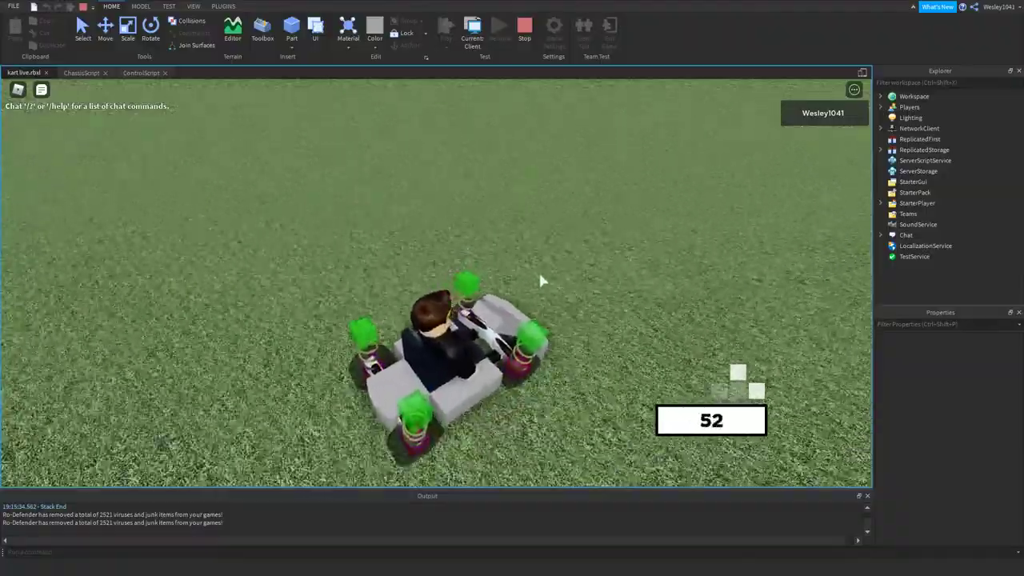
scroll(512, 180, down, 4)
scroll(509, 175, down, 4)
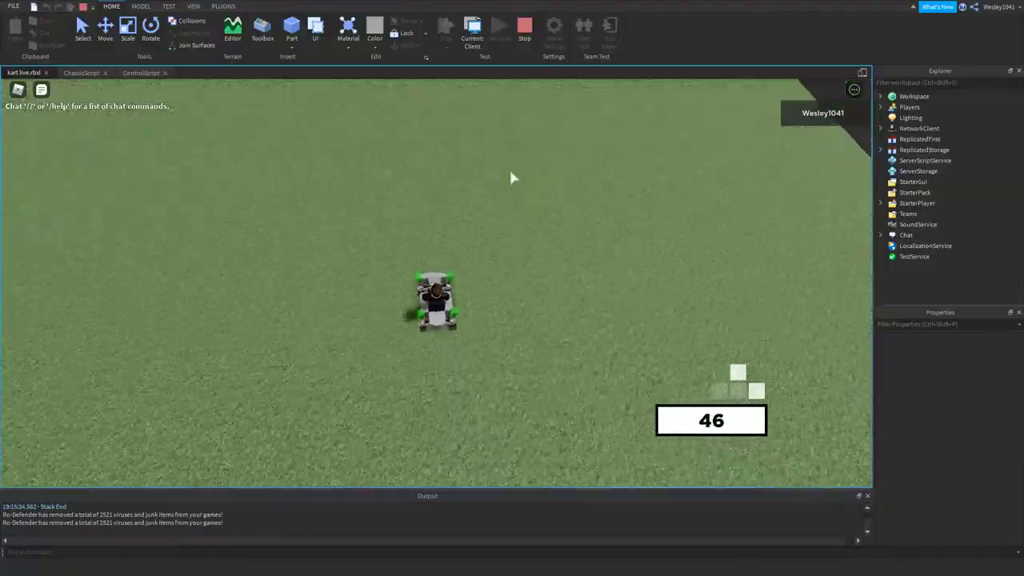
right_drag(510, 171, 510, 171)
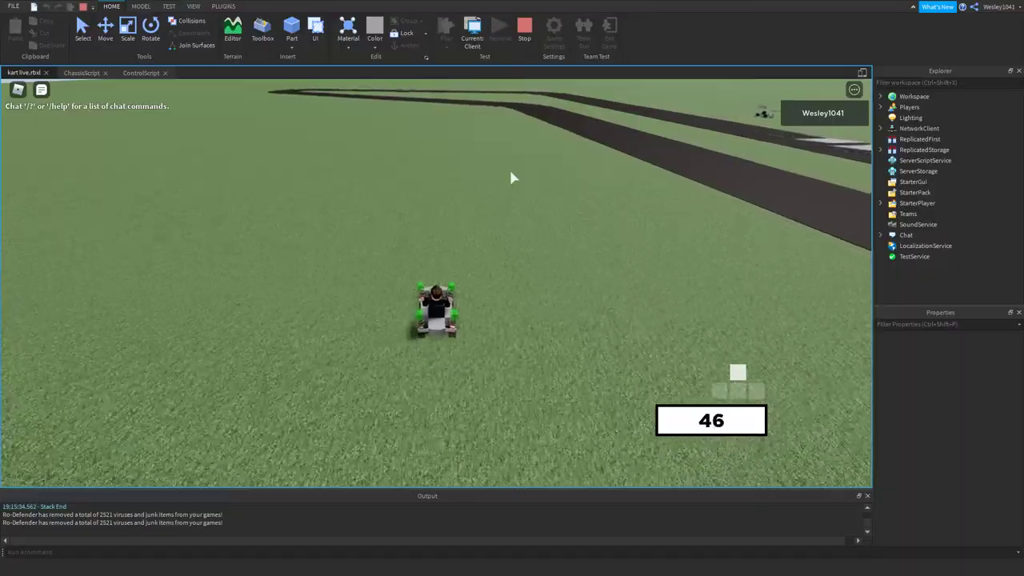
- Drive the kart across the grass onto the track while viewing it from the side and from above, and end the play-test
key(w)
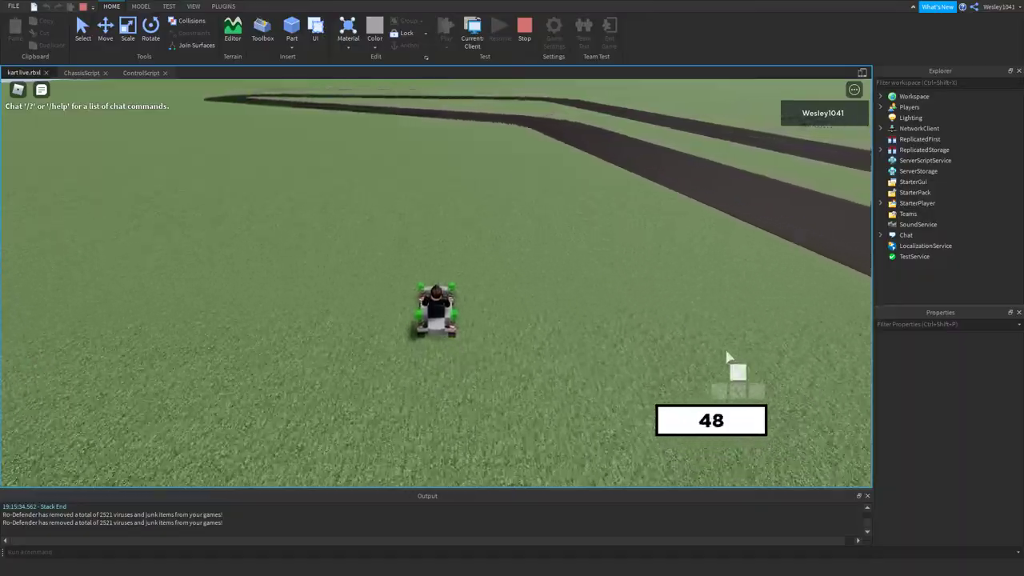
right_drag(678, 313, 679, 313)
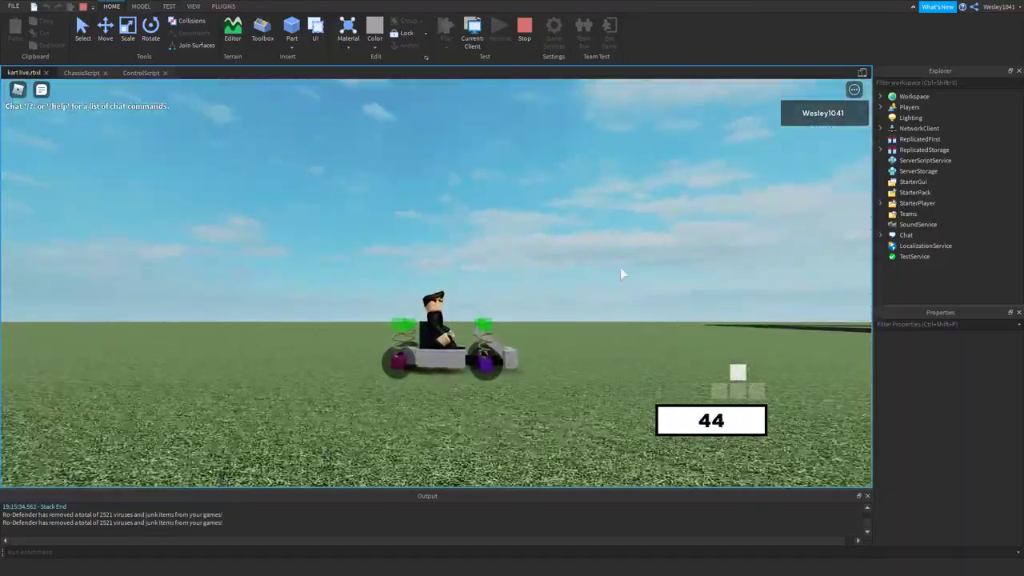
right_drag(619, 267, 619, 263)
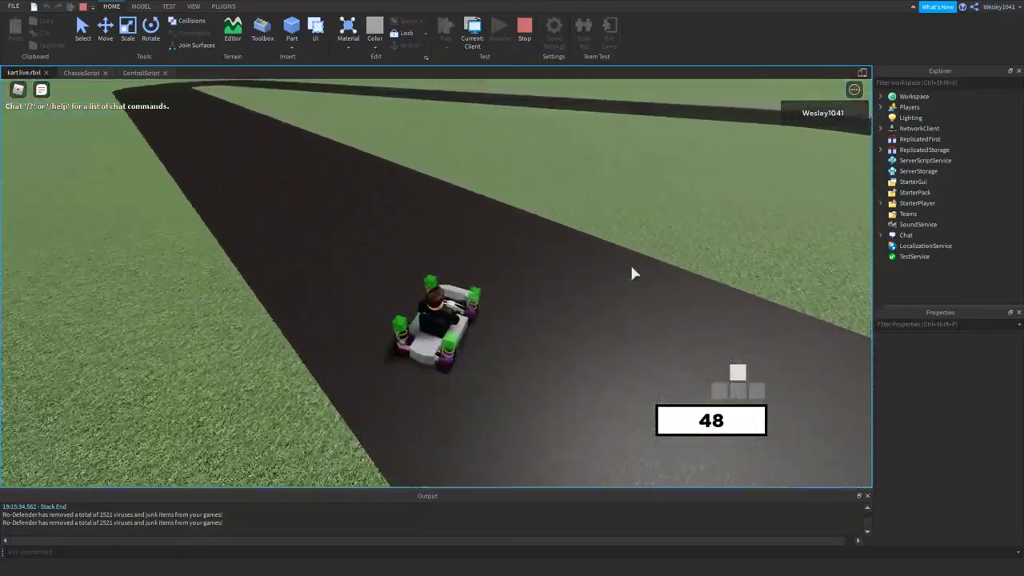
click(523, 28)
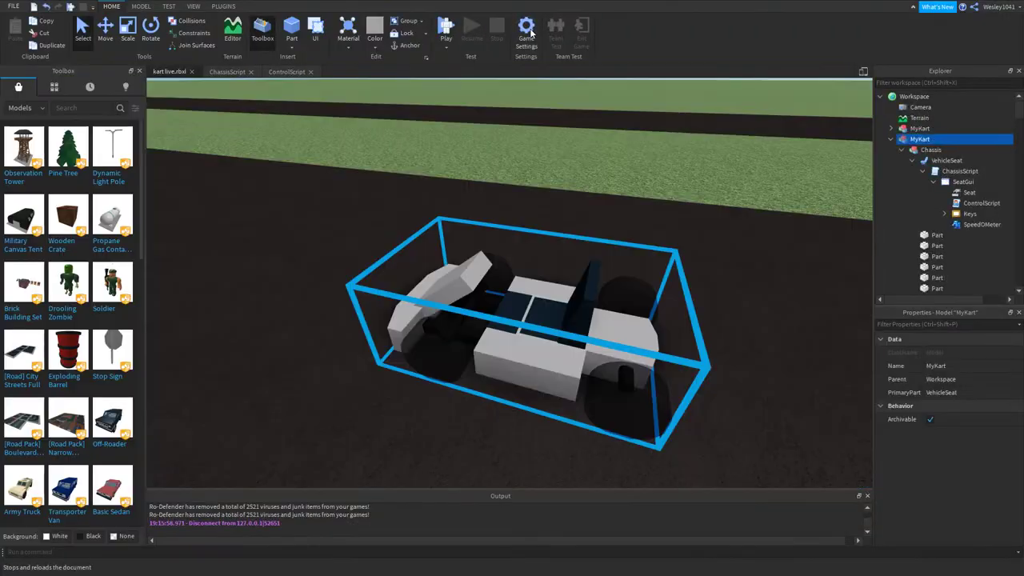
- Examine the kart's chassis and wheels from behind, both up close and from farther away
right_drag(620, 245, 618, 247)
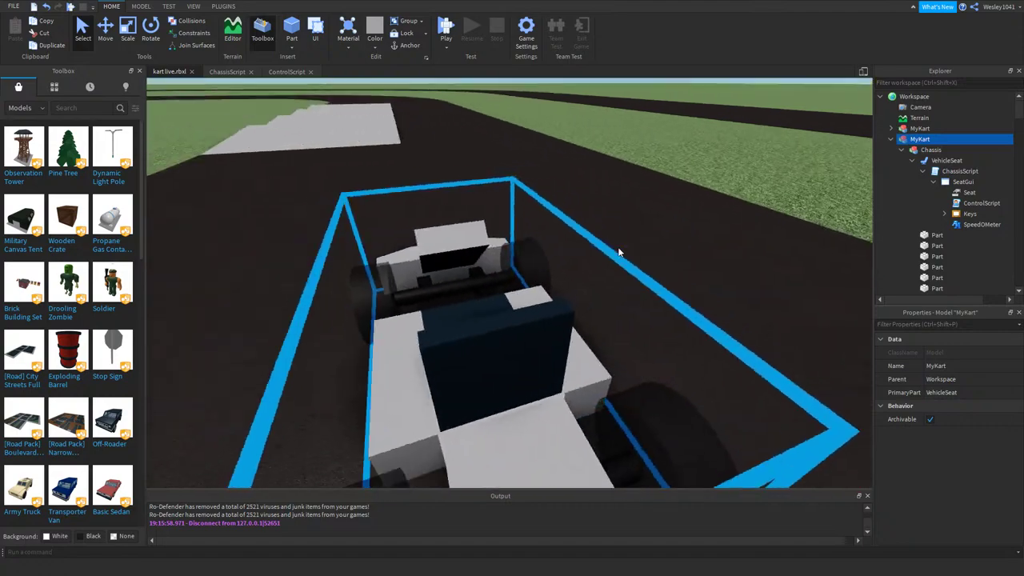
scroll(617, 247, down, 5)
scroll(582, 243, up, 4)
scroll(569, 244, up, 2)
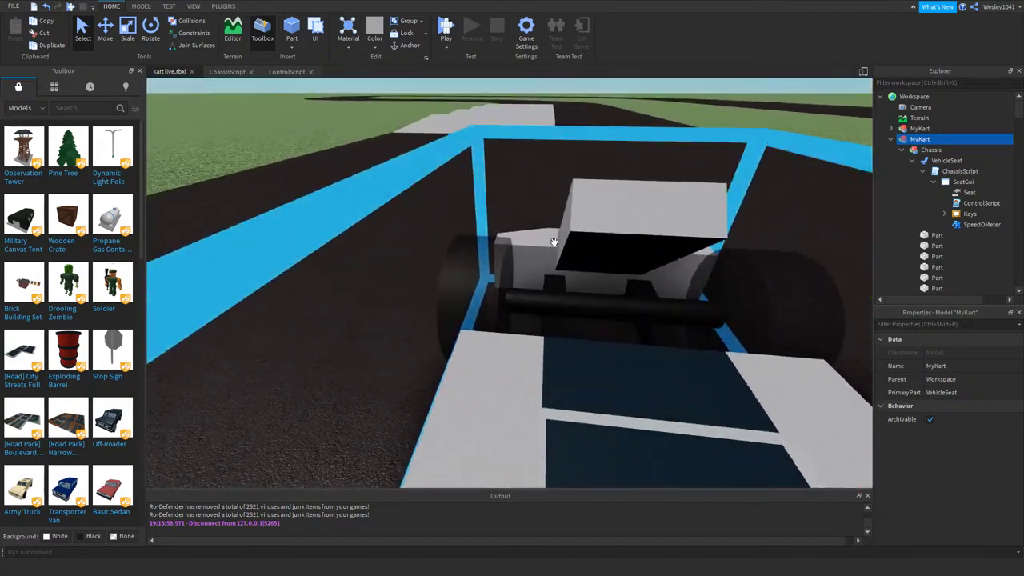
scroll(553, 241, down, 6)
scroll(557, 244, up, 5)
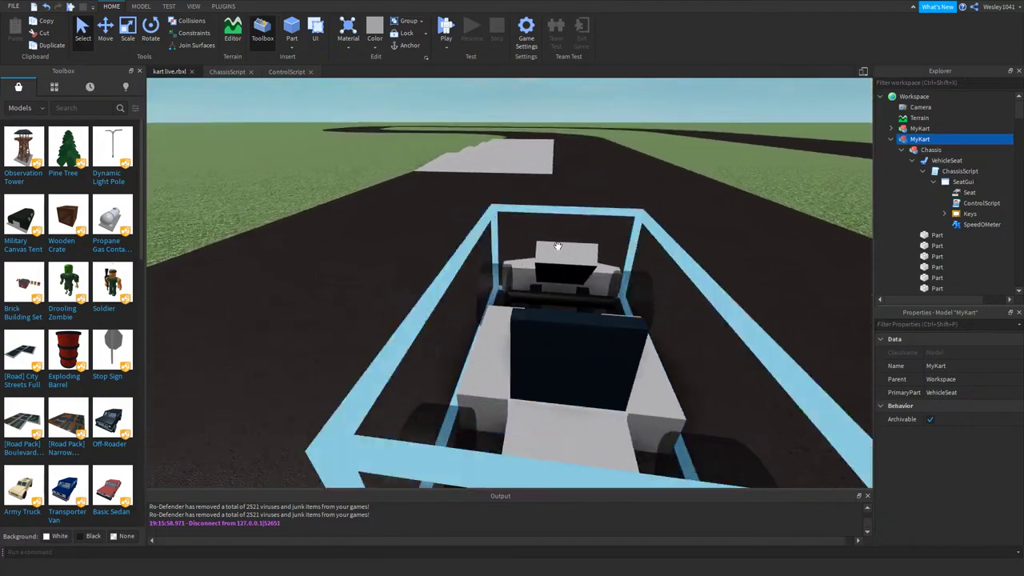
scroll(556, 245, down, 5)
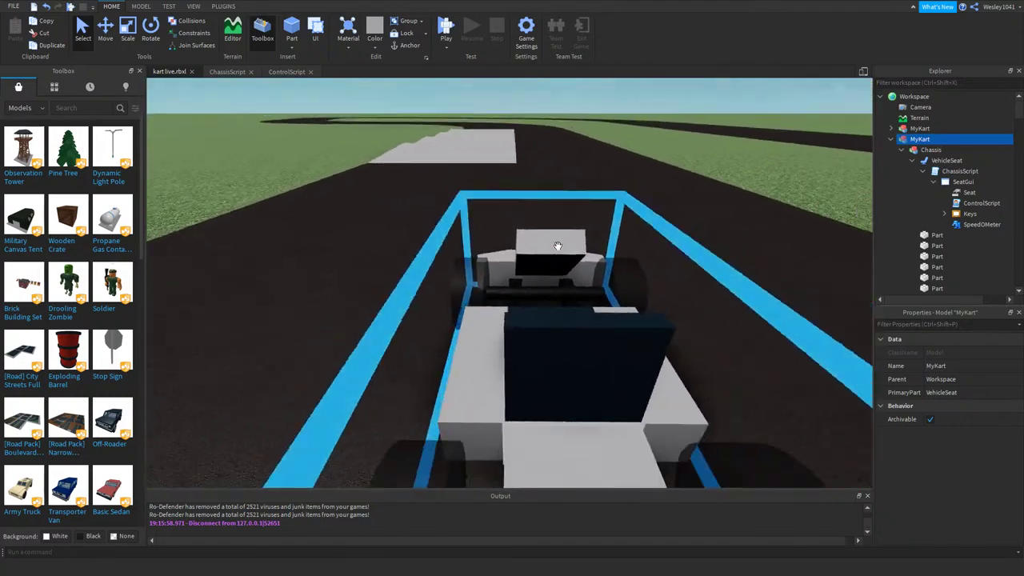
right_drag(558, 246, 565, 251)
scroll(564, 251, up, 4)
scroll(472, 244, up, 3)
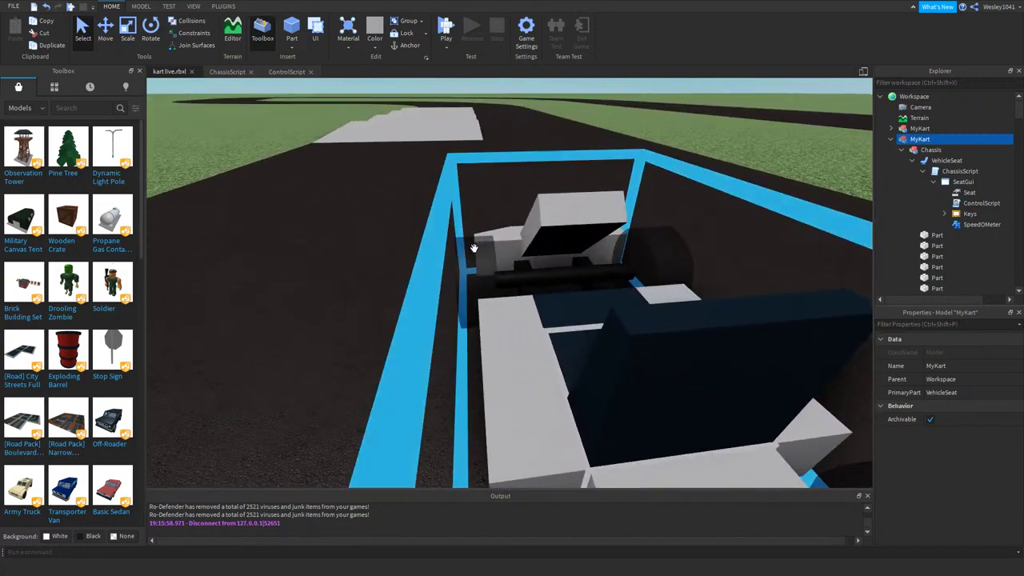
- Select the kart's front and rear wheels one after another to identify them, finishing on WheelFR
click(470, 240)
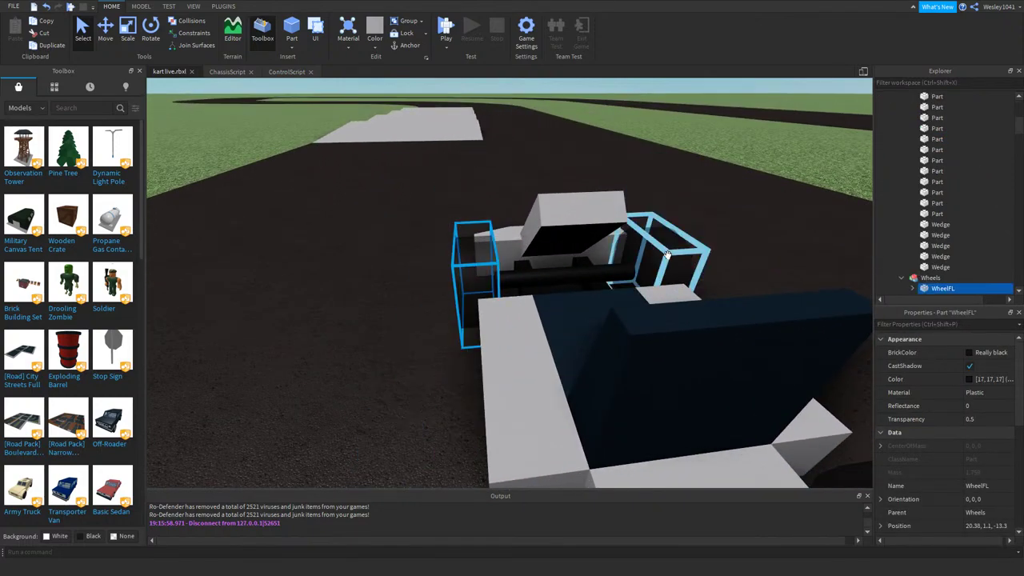
click(666, 255)
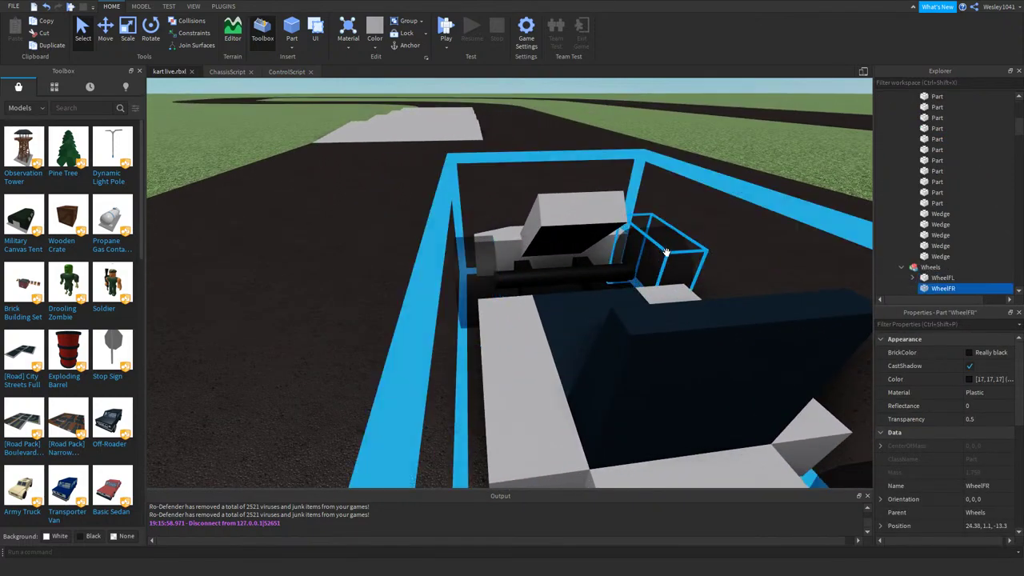
scroll(612, 300, down, 3)
click(569, 400)
click(363, 408)
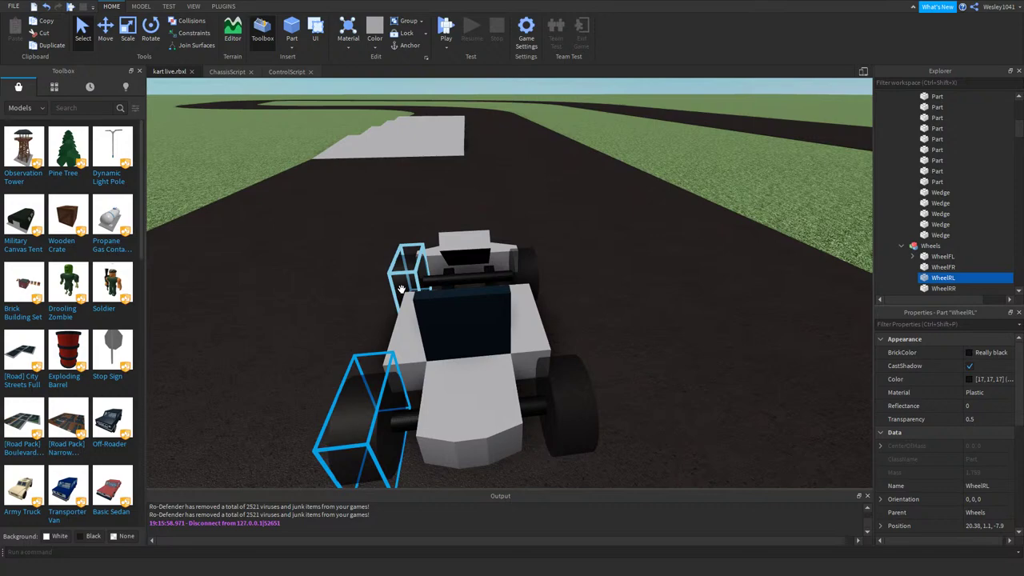
click(402, 288)
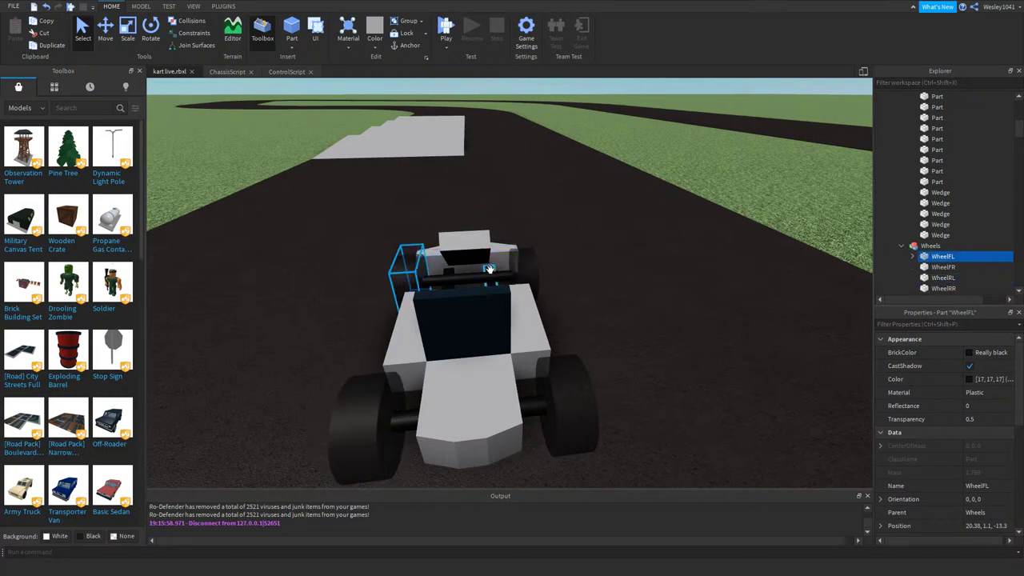
scroll(484, 296, up, 2)
right_drag(484, 296, 551, 289)
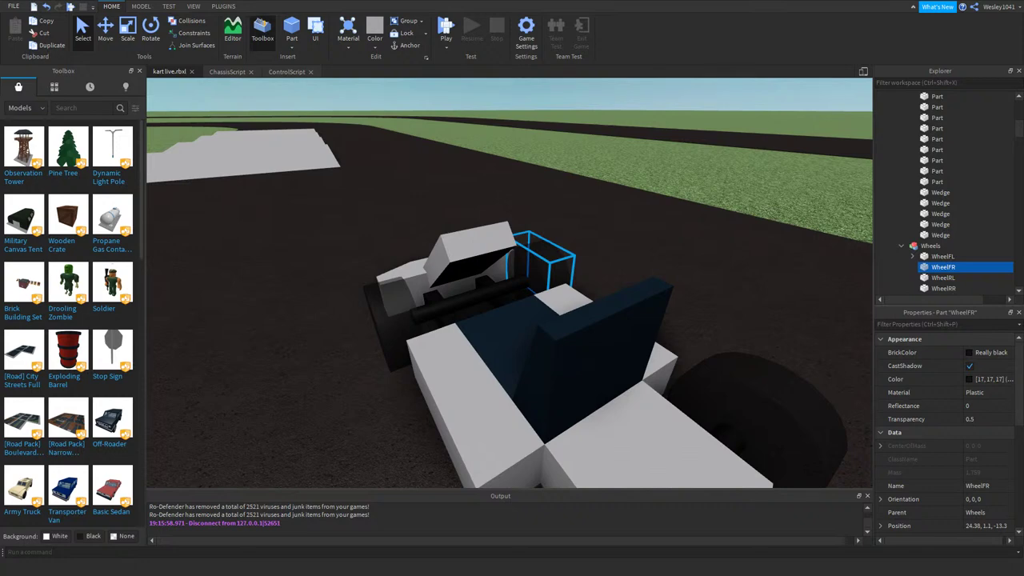
- Focus on WheelFR and try turning it about its vertical axis with the Rotate tool
key(f)
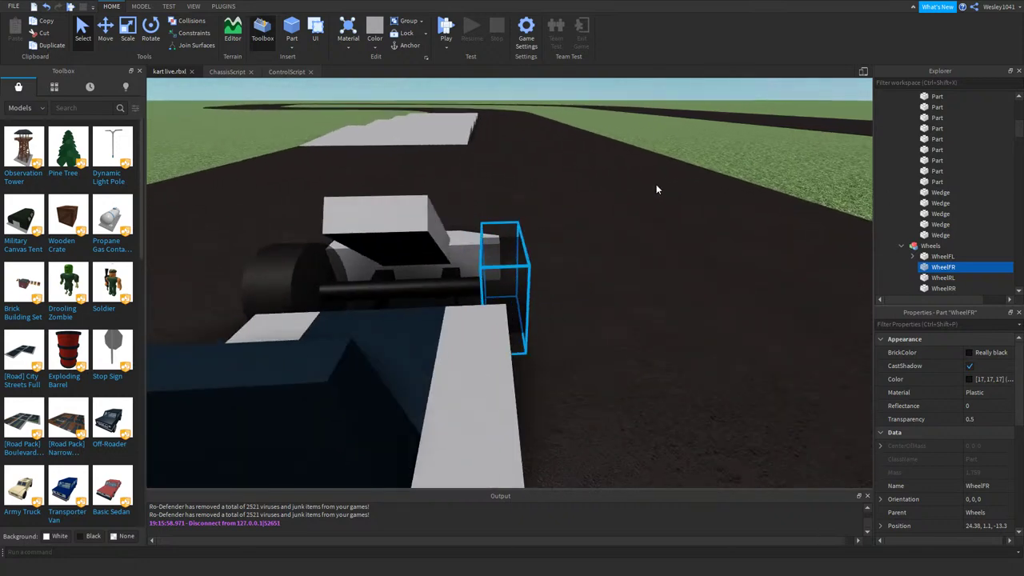
scroll(651, 182, down, 2)
scroll(650, 182, up, 2)
right_drag(650, 182, 633, 187)
scroll(632, 188, down, 2)
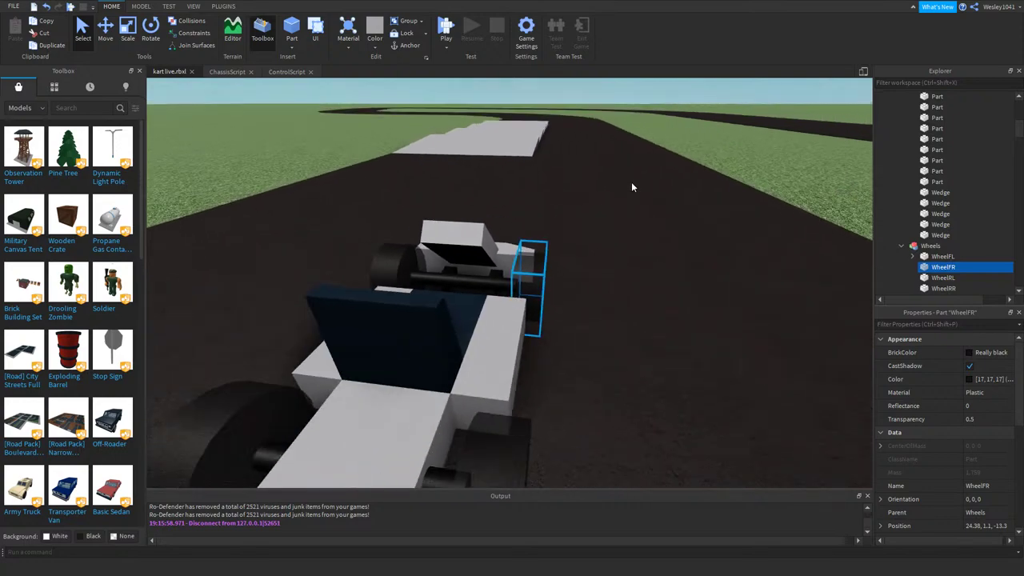
scroll(632, 187, up, 2)
click(151, 28)
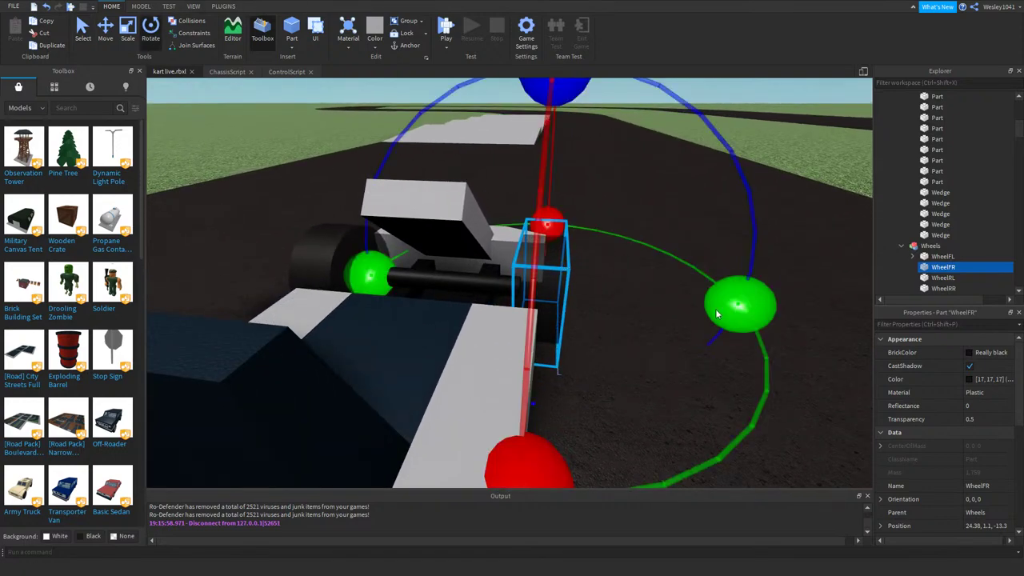
drag(718, 315, 667, 296)
right_drag(722, 352, 694, 339)
scroll(694, 339, down, 4)
scroll(694, 339, up, 3)
scroll(694, 339, down, 2)
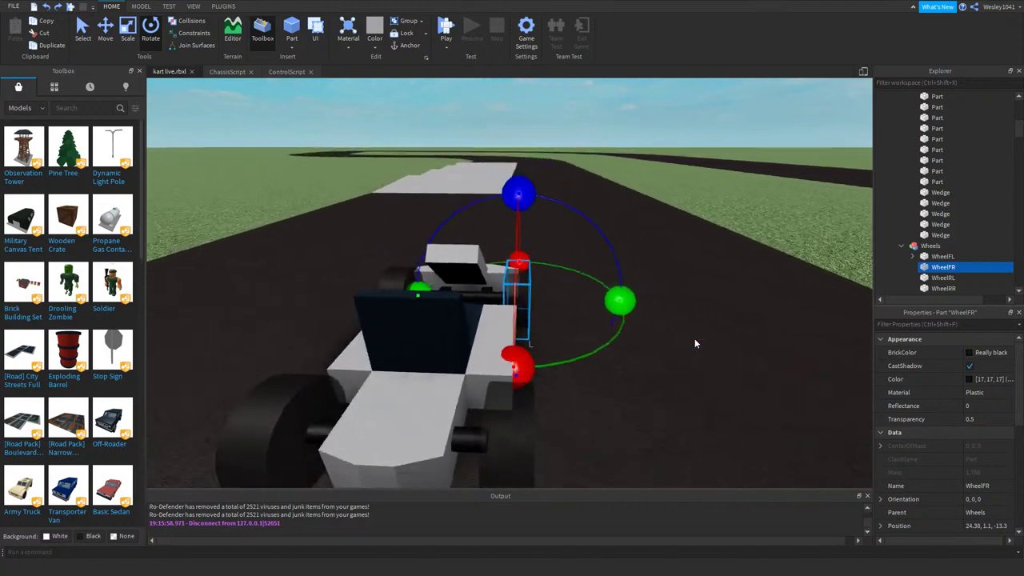
scroll(695, 343, down, 5)
scroll(681, 336, up, 5)
scroll(677, 332, down, 3)
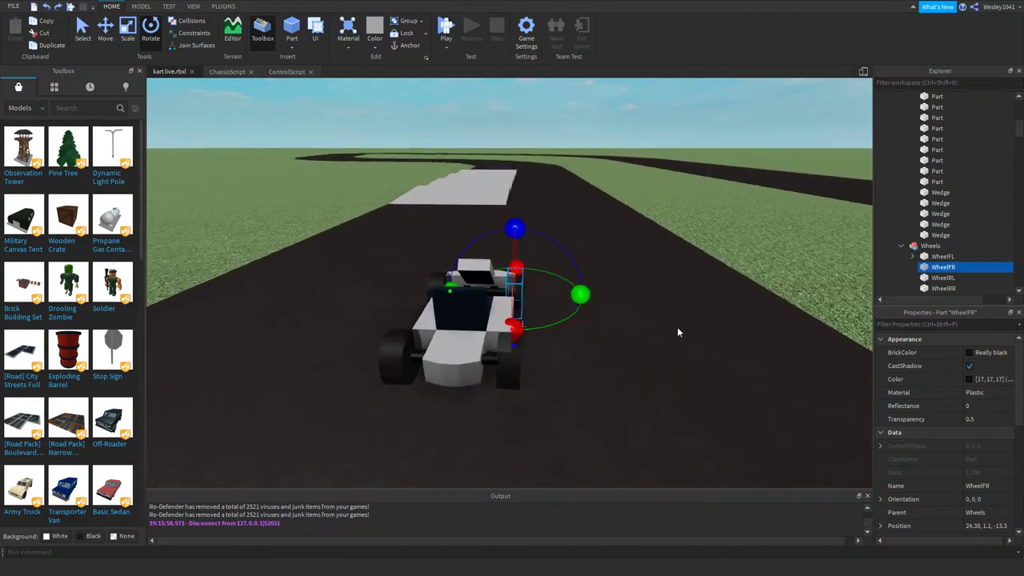
scroll(374, 174, up, 5)
key(s)
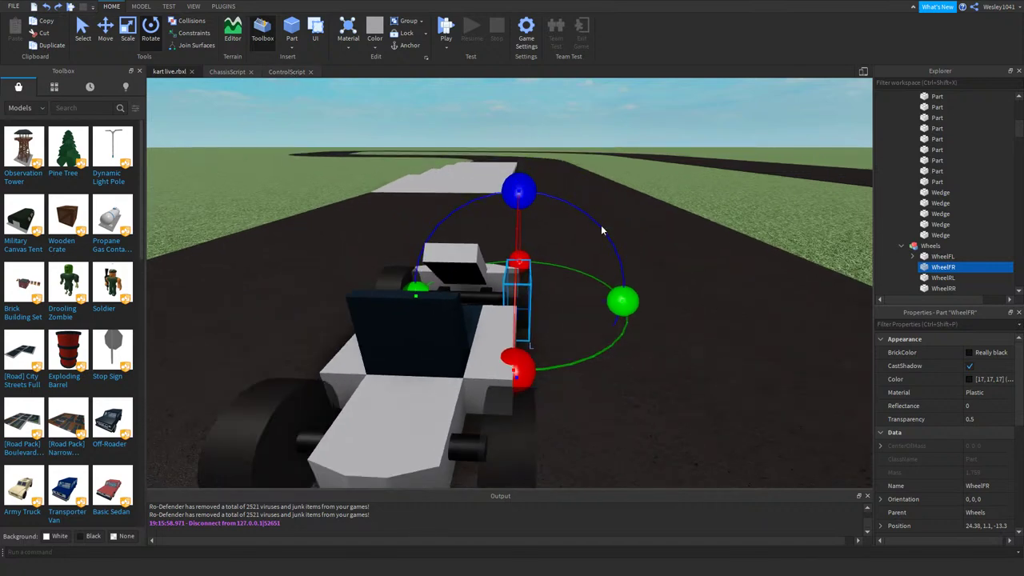
scroll(629, 255, up, 3)
scroll(639, 276, down, 3)
- Try tilting WheelFR sideways and about its axle, and undo the trial rotations
drag(516, 174, 504, 193)
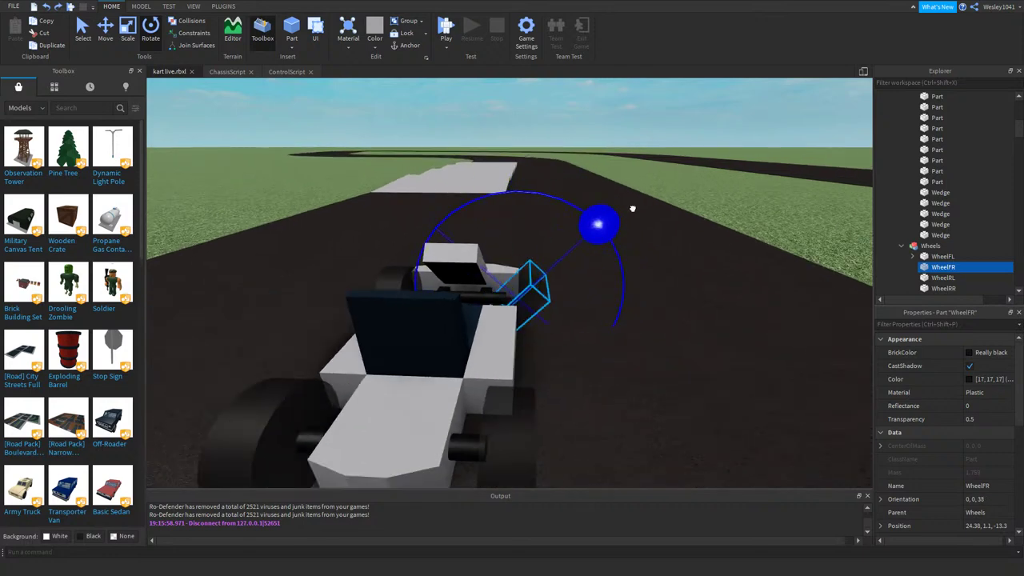
drag(450, 237, 516, 191)
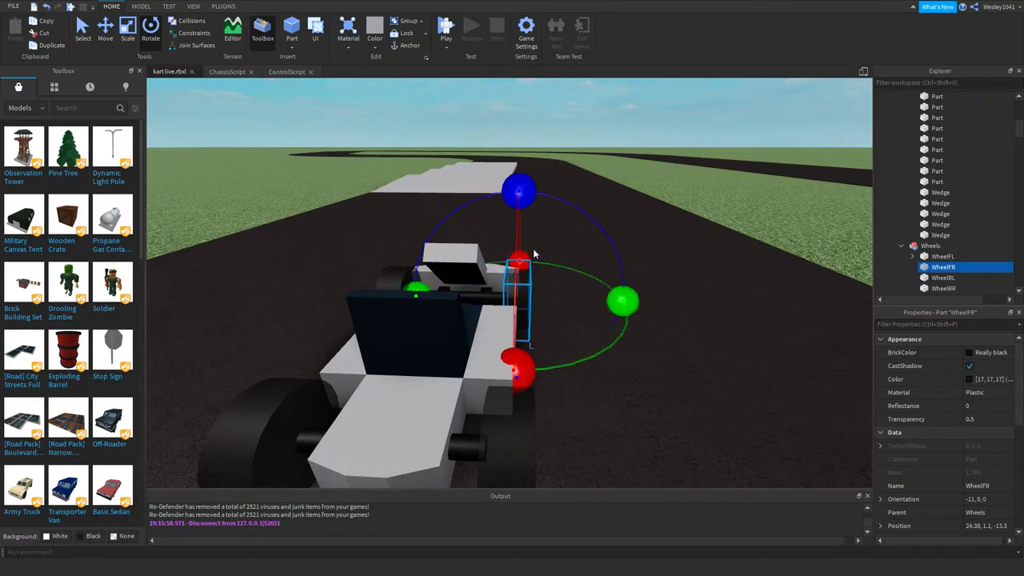
key(ctrl+z)
right_drag(569, 236, 551, 240)
drag(547, 245, 554, 248)
key(ctrl+z)
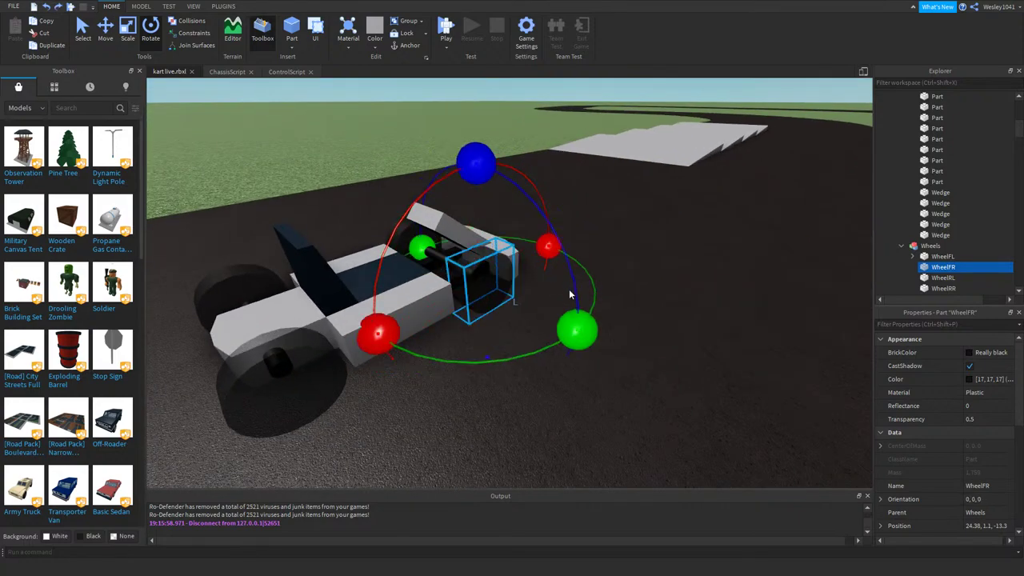
- Try steering WheelFR about its vertical axis, to about -64 degrees, and return it to 0
drag(577, 329, 761, 339)
key(ctrl+z)
right_drag(682, 320, 694, 328)
key(a)
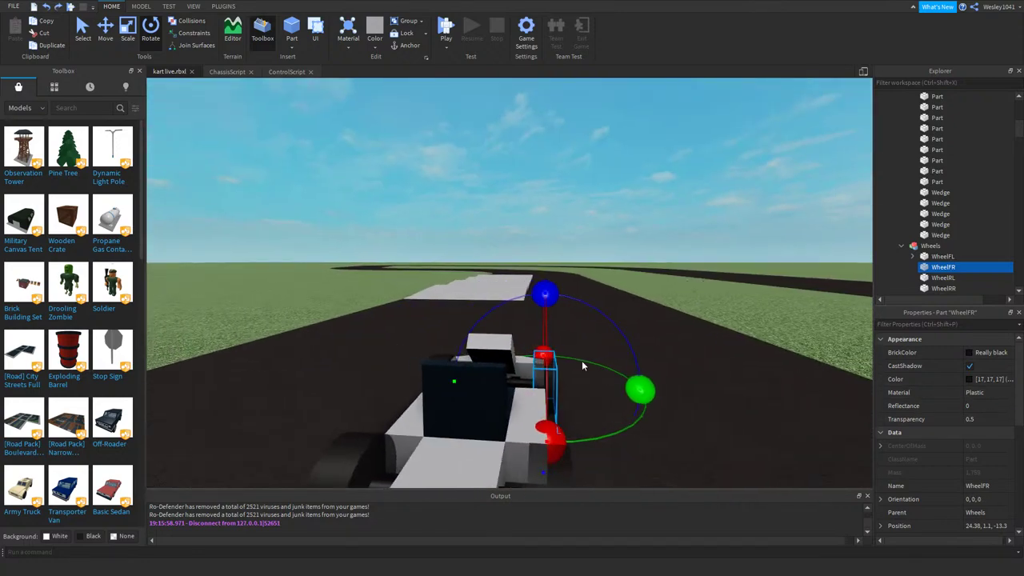
drag(662, 392, 567, 449)
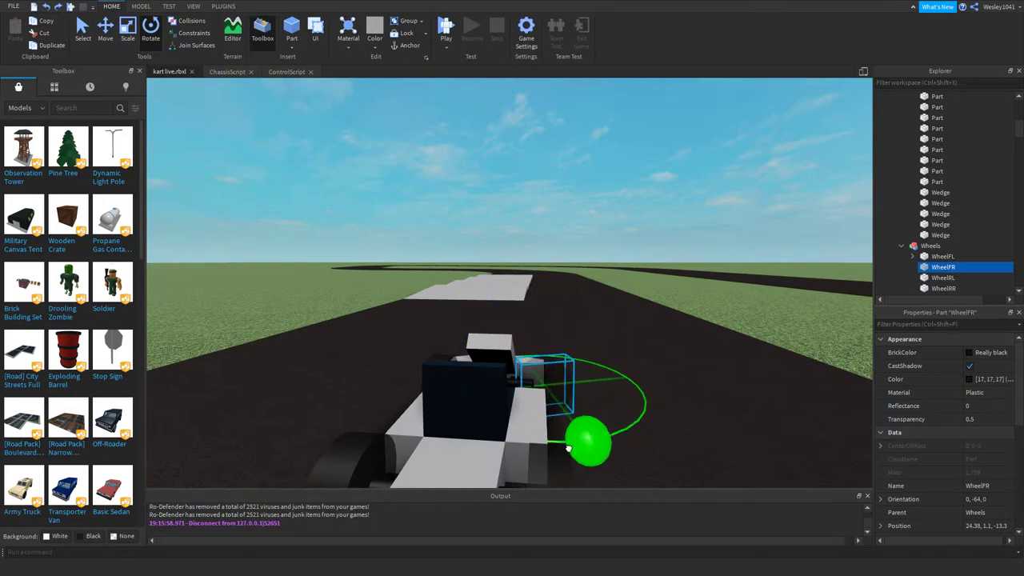
drag(681, 333, 697, 380)
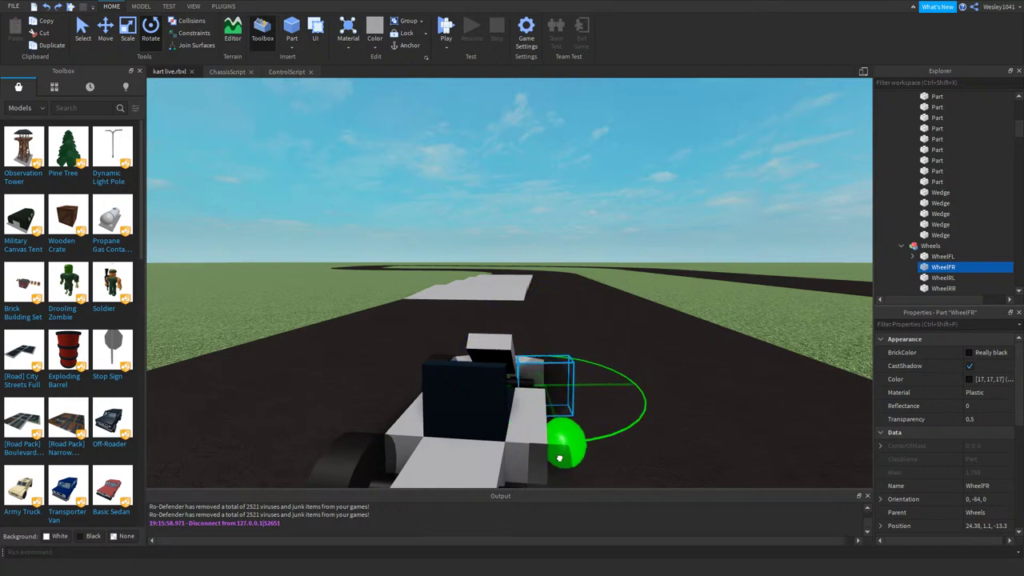
drag(559, 458, 706, 352)
- Select the rear right wheel, WheelRR, on the kart
right_drag(706, 352, 704, 357)
scroll(562, 321, down, 10)
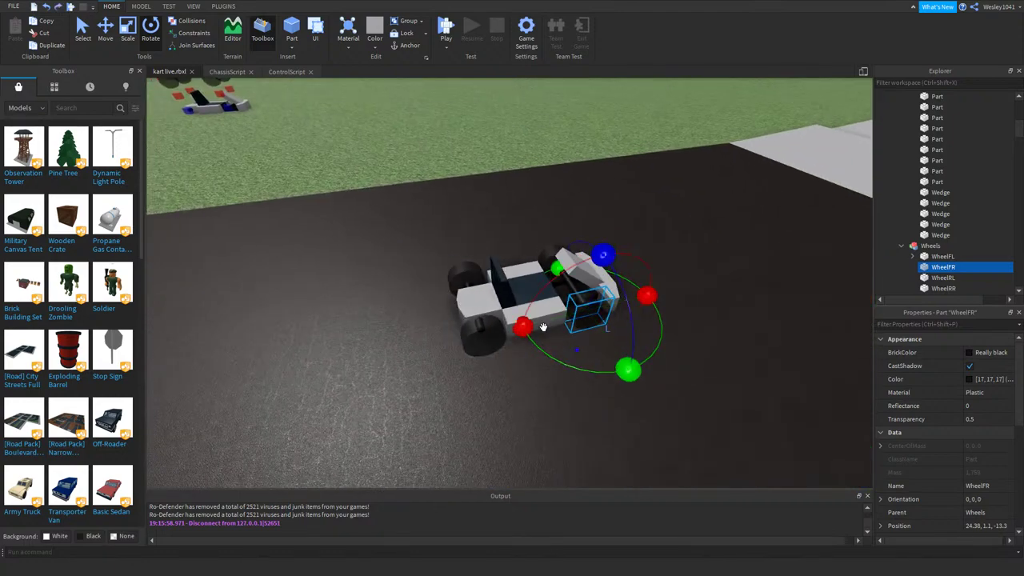
right_drag(543, 327, 521, 311)
scroll(521, 311, up, 3)
click(416, 345)
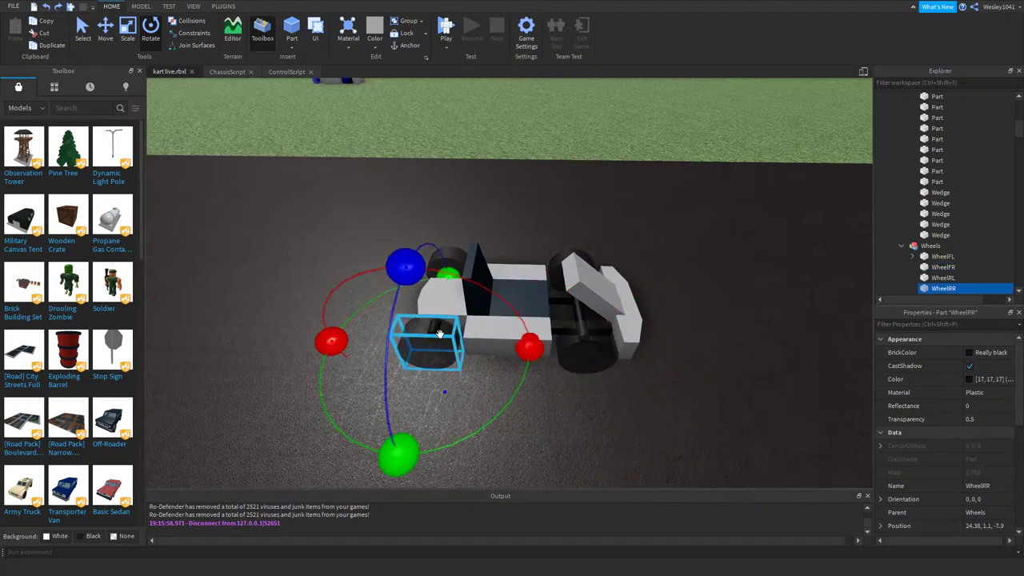
right_drag(762, 379, 765, 375)
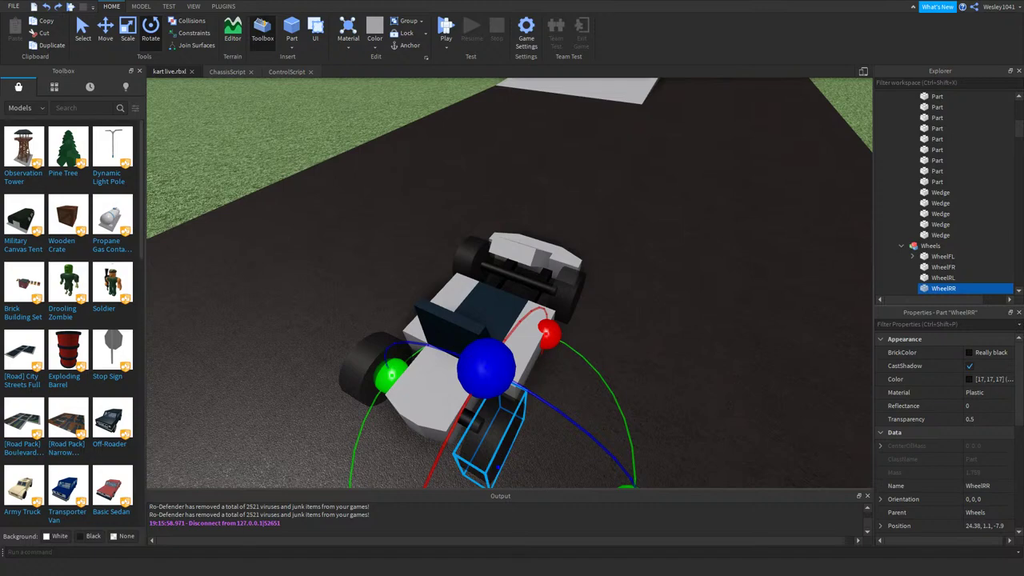
right_drag(662, 255, 665, 255)
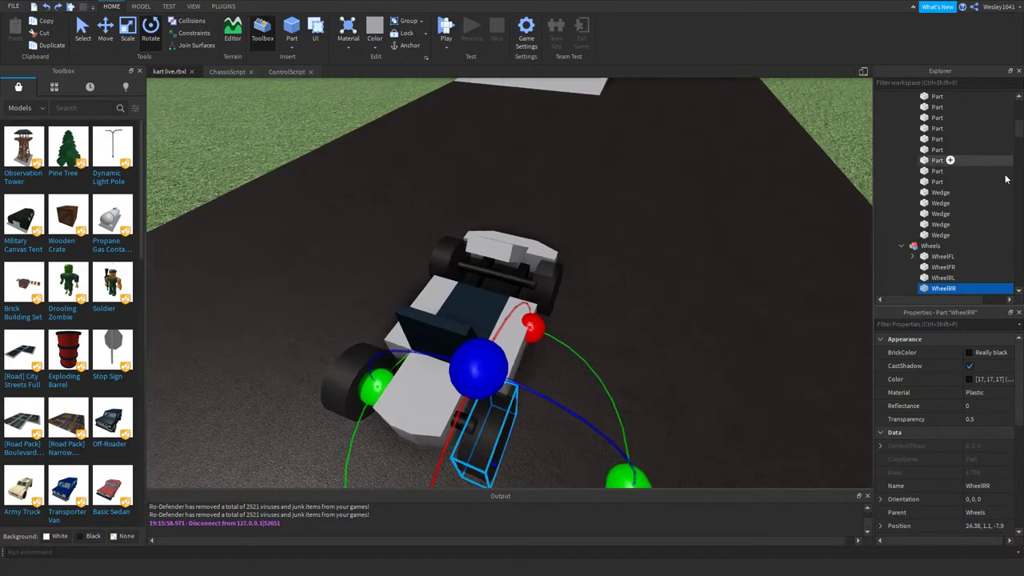
right_drag(752, 262, 768, 264)
key(s)
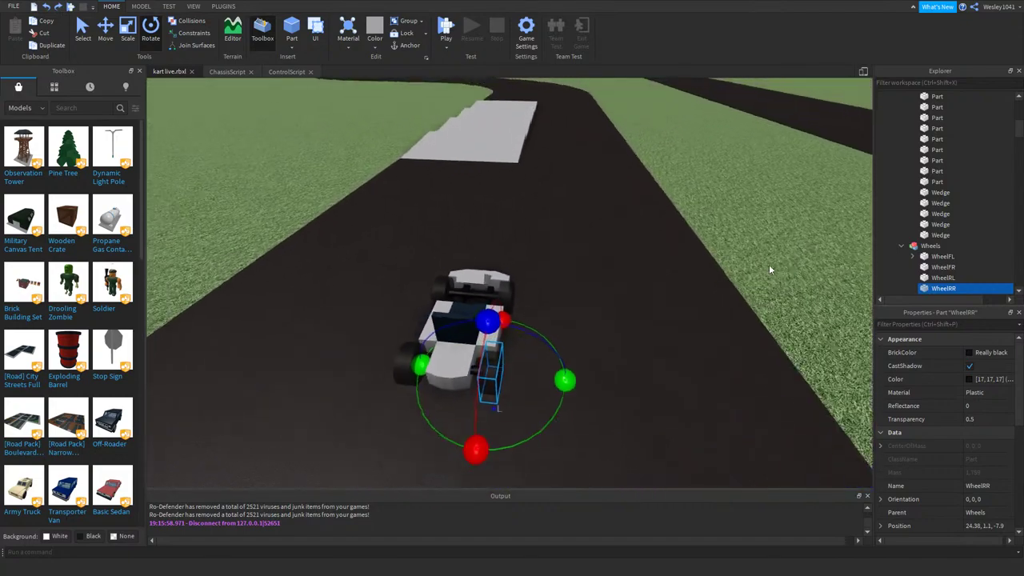
key(w)
key(d)
key(s)
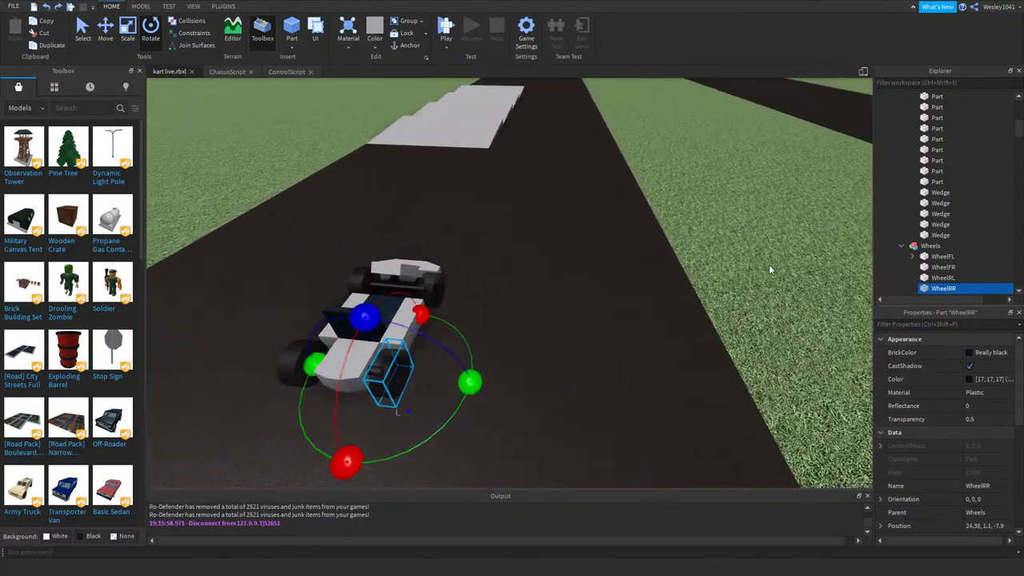
key(w)
key(a)
key(d)
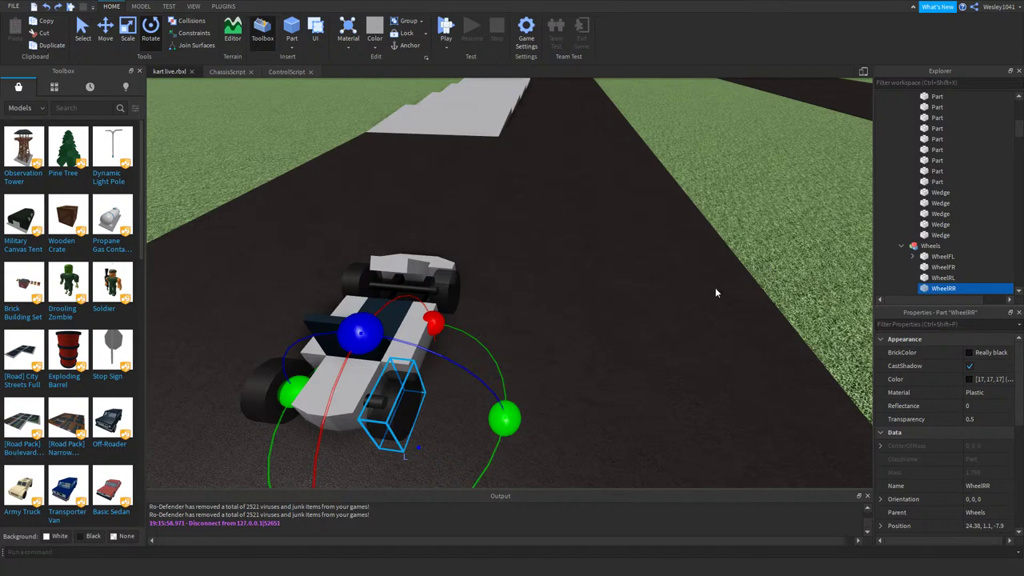
key(d)
right_drag(723, 279, 691, 274)
key(a)
key(w)
scroll(281, 142, down, 2)
scroll(281, 142, down, 3)
key(w)
right_drag(605, 223, 595, 224)
key(a)
scroll(615, 224, down, 2)
scroll(615, 223, down, 1)
scroll(644, 194, up, 2)
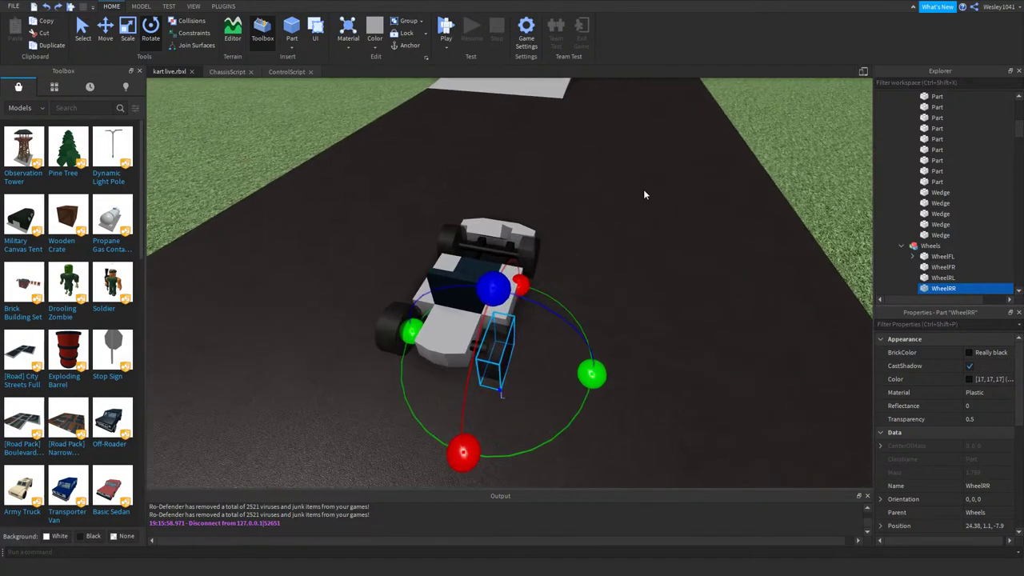
- Check the attachment inside the WheelFL wheel, and select the whole MyKart model to inspect it on the track
click(912, 257)
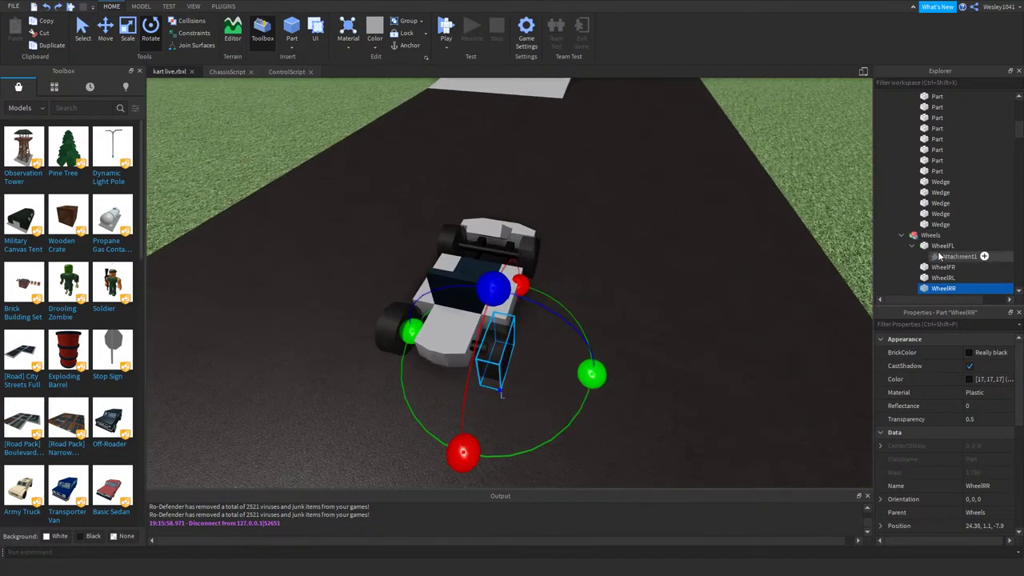
click(941, 256)
key(a)
right_drag(614, 248, 609, 249)
click(590, 261)
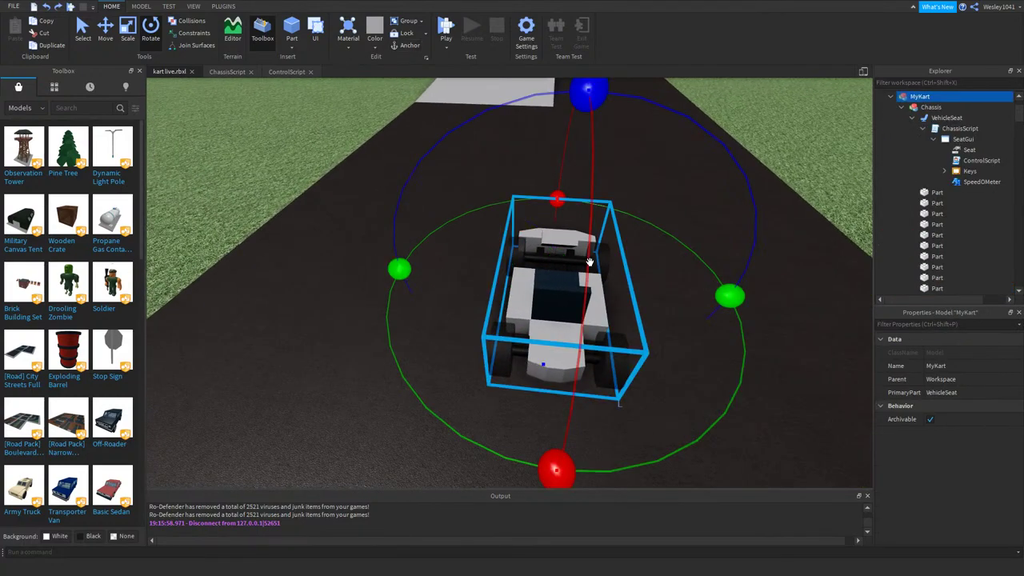
scroll(588, 261, down, 1)
scroll(589, 261, up, 2)
scroll(589, 261, down, 2)
scroll(587, 262, up, 4)
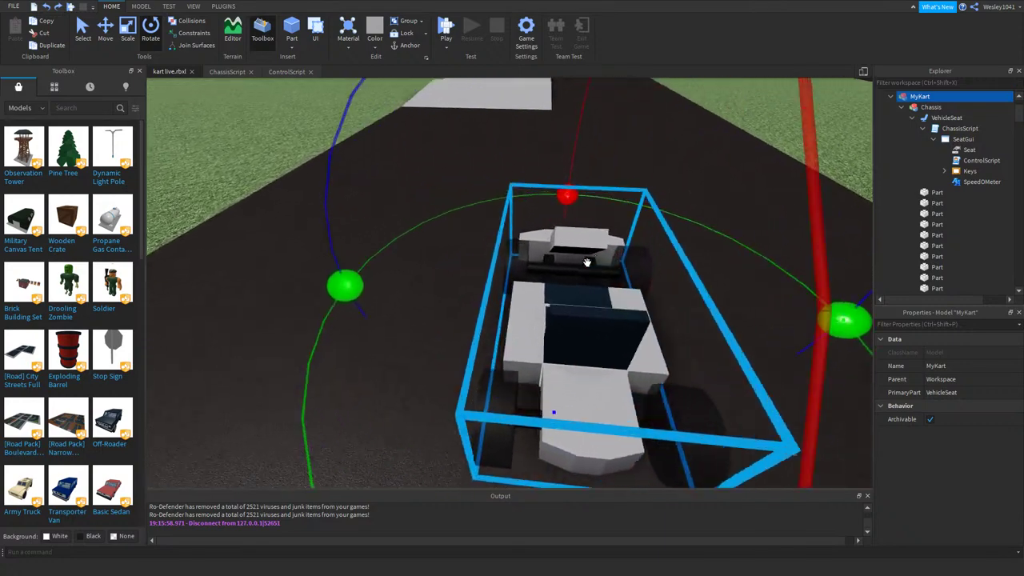
scroll(587, 262, up, 1)
scroll(587, 264, down, 4)
scroll(587, 267, up, 1)
key(d)
right_drag(587, 267, 586, 261)
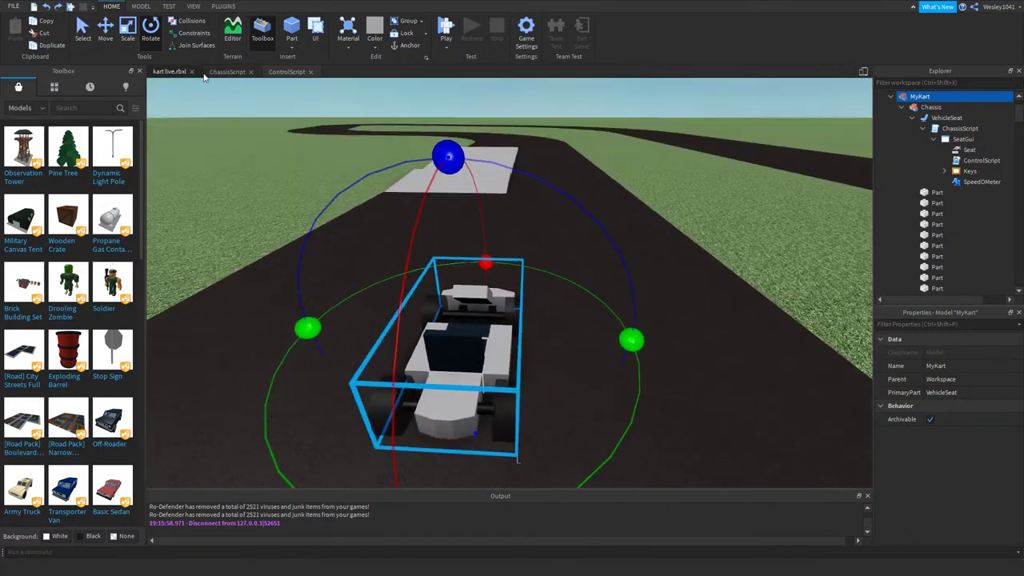
- Examine the wheel-joining, connector and hinge-limit code in ChassisScript
click(223, 72)
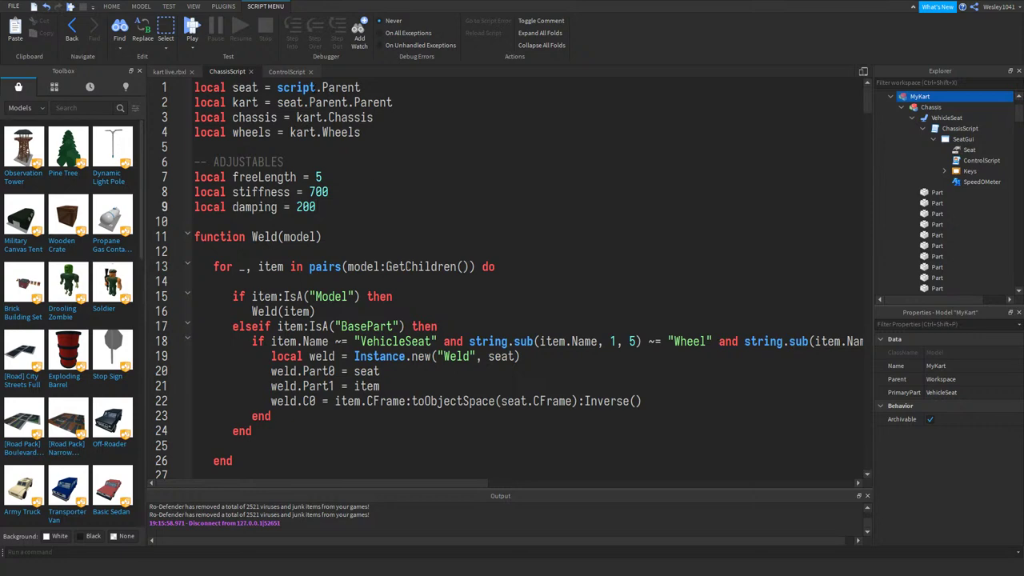
click(282, 74)
click(235, 72)
scroll(509, 280, down, 8)
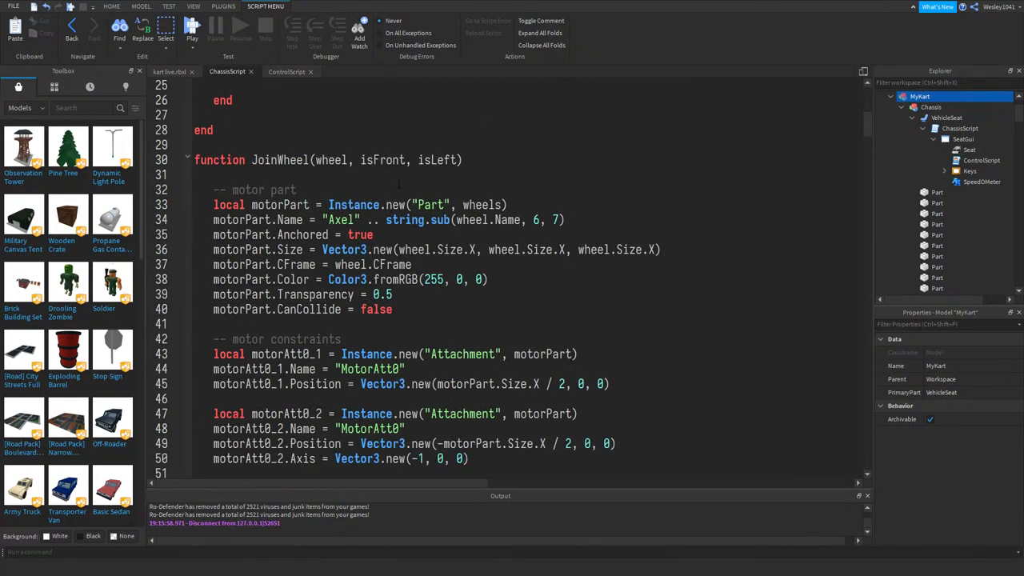
scroll(375, 164, up, 5)
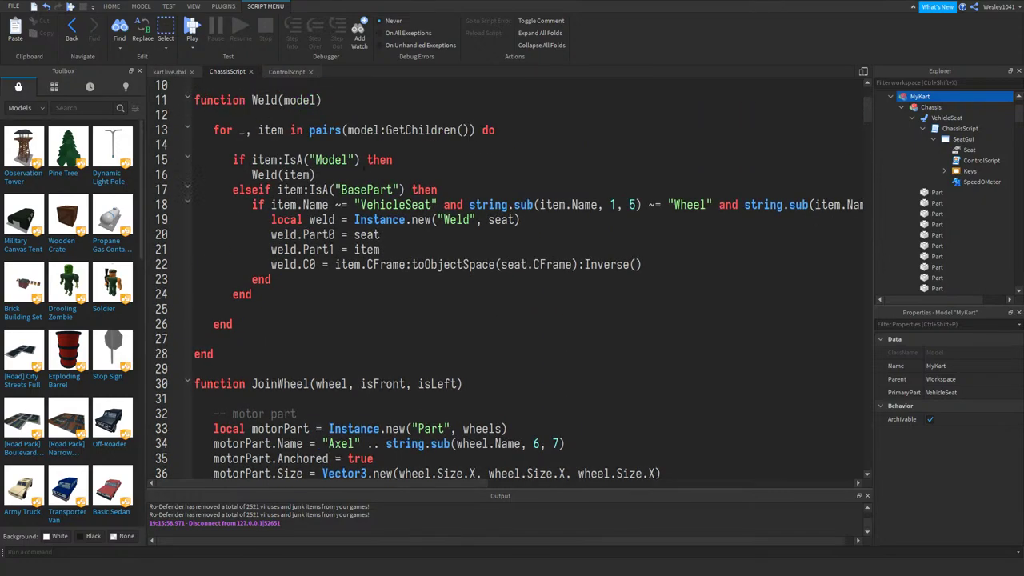
scroll(392, 180, down, 20)
scroll(384, 196, down, 20)
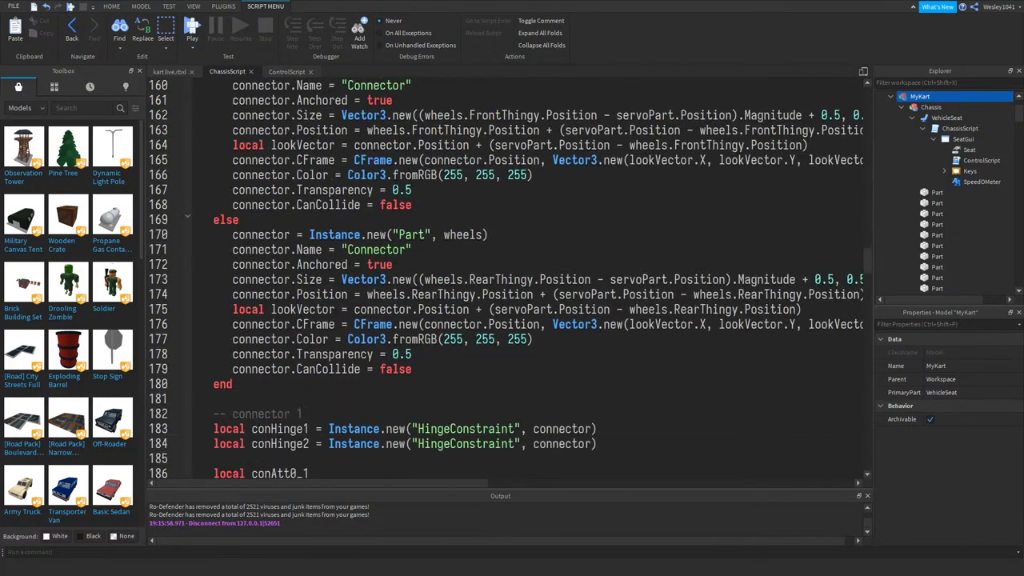
scroll(380, 204, up, 7)
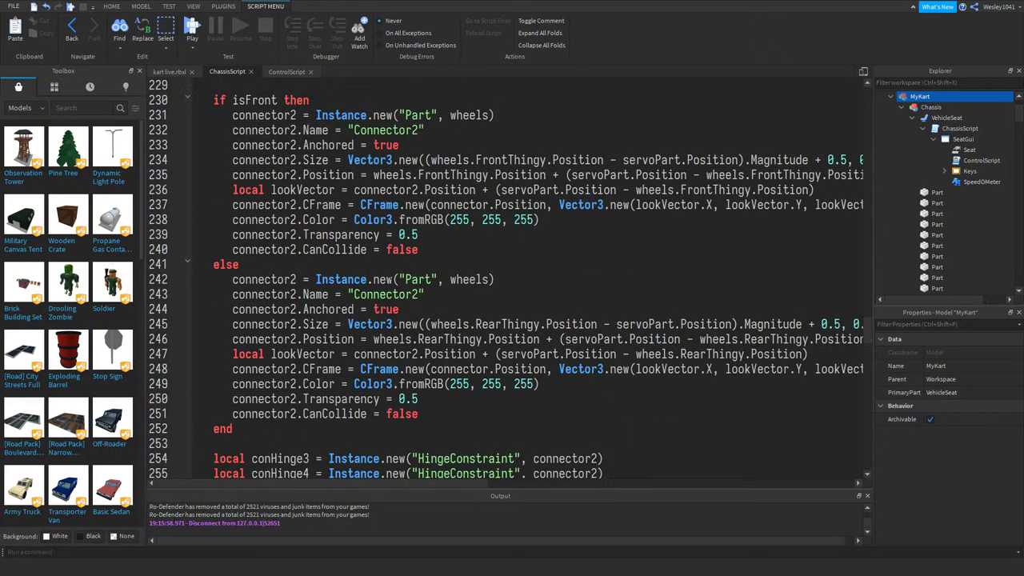
click(427, 219)
scroll(424, 219, down, 6)
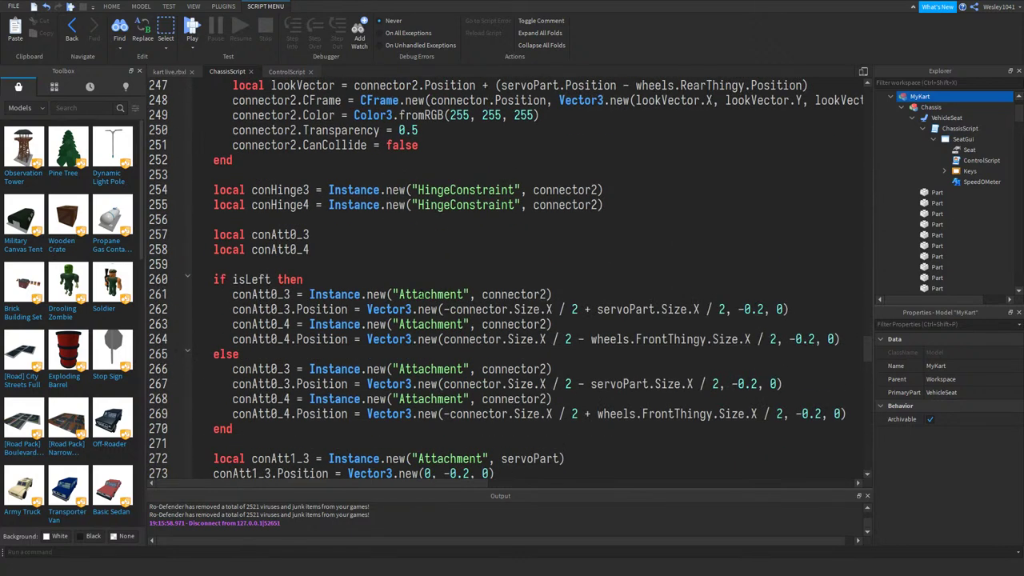
scroll(421, 294, down, 11)
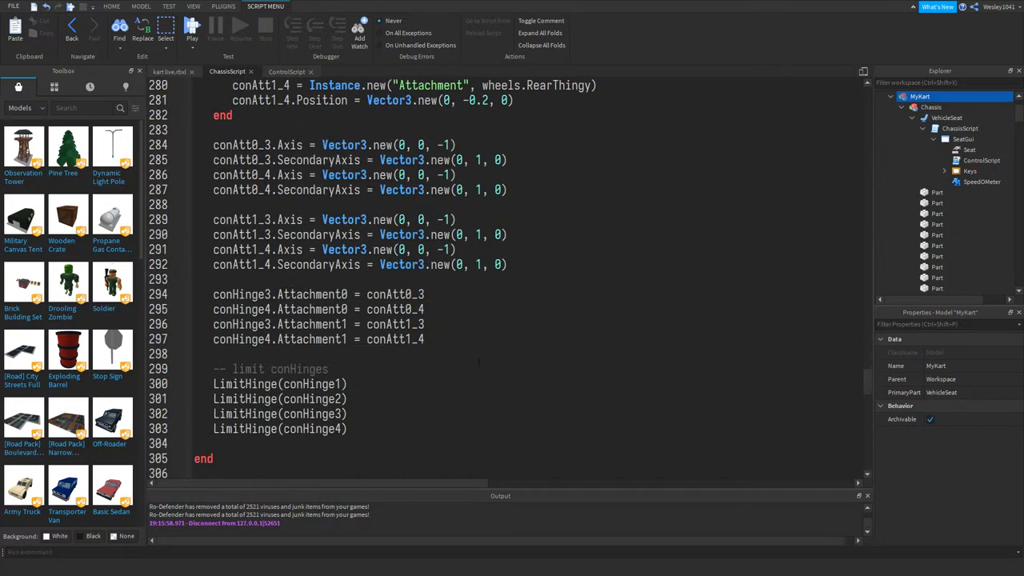
scroll(479, 363, down, 4)
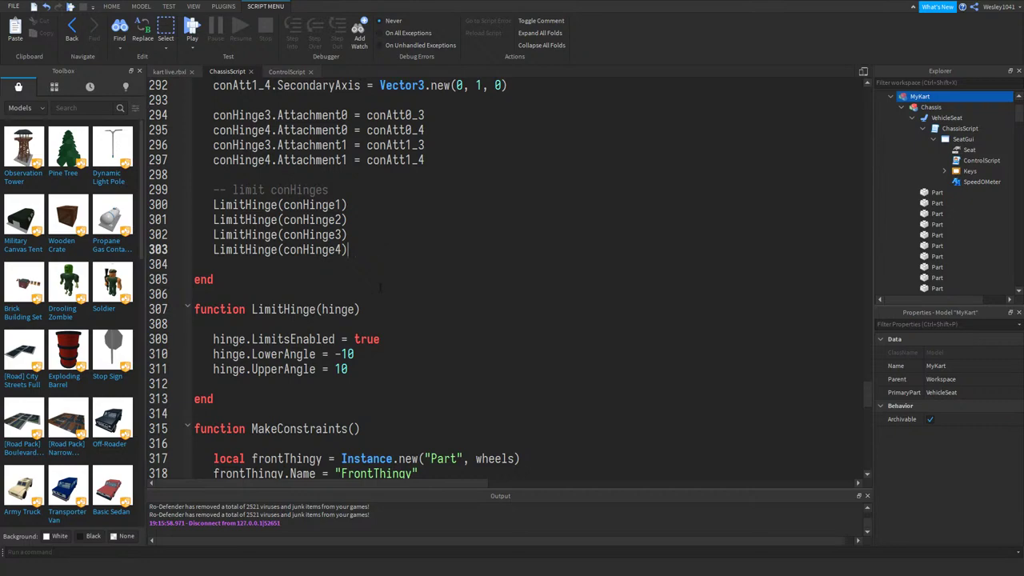
drag(868, 388, 864, 87)
- Set maxTurnAngle to 30 in the adjustable stats of ControlScript
click(287, 71)
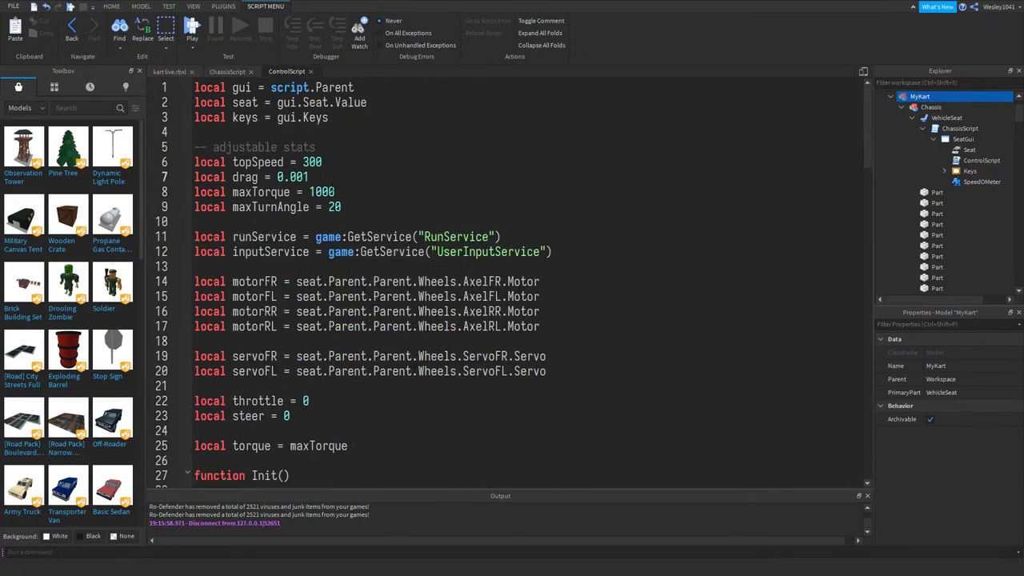
drag(334, 210, 328, 209)
text(3)
- Read through ChassisScript from the Weld function to MakeConstraints to locate the end of the JoinWheel function
click(226, 72)
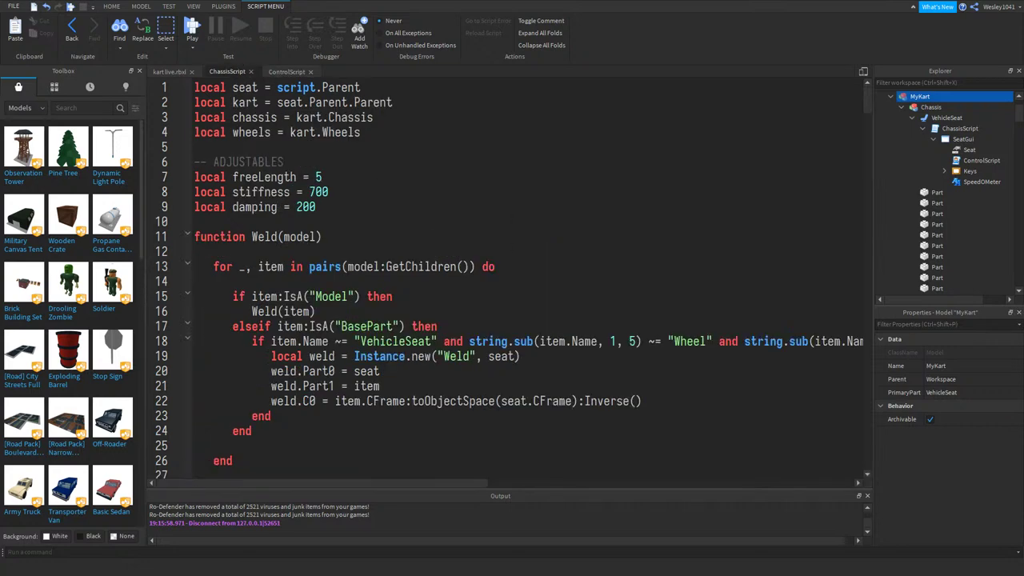
scroll(497, 300, down, 3)
scroll(503, 276, up, 3)
click(534, 264)
scroll(474, 247, down, 2)
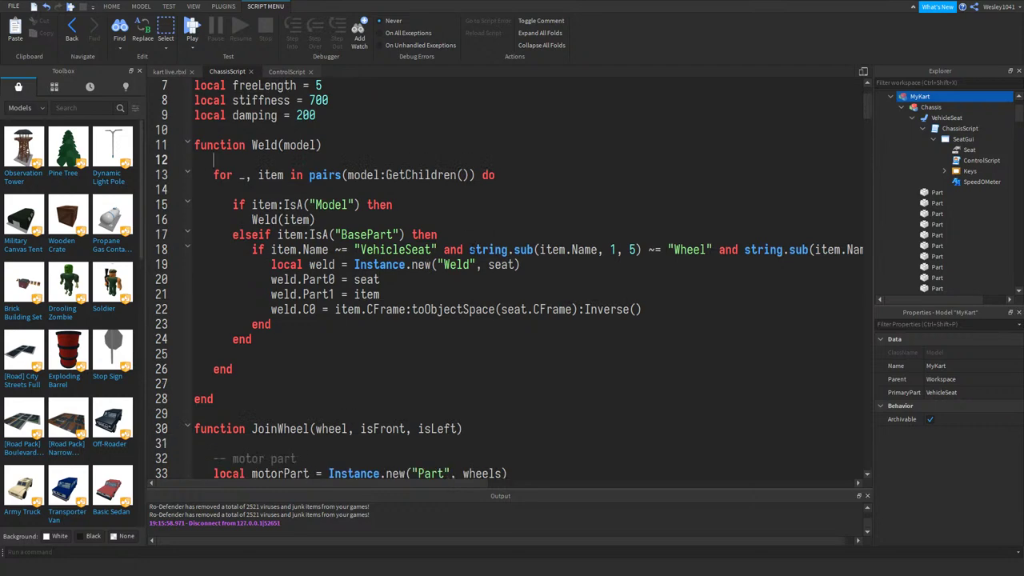
scroll(465, 285, down, 10)
scroll(506, 279, down, 20)
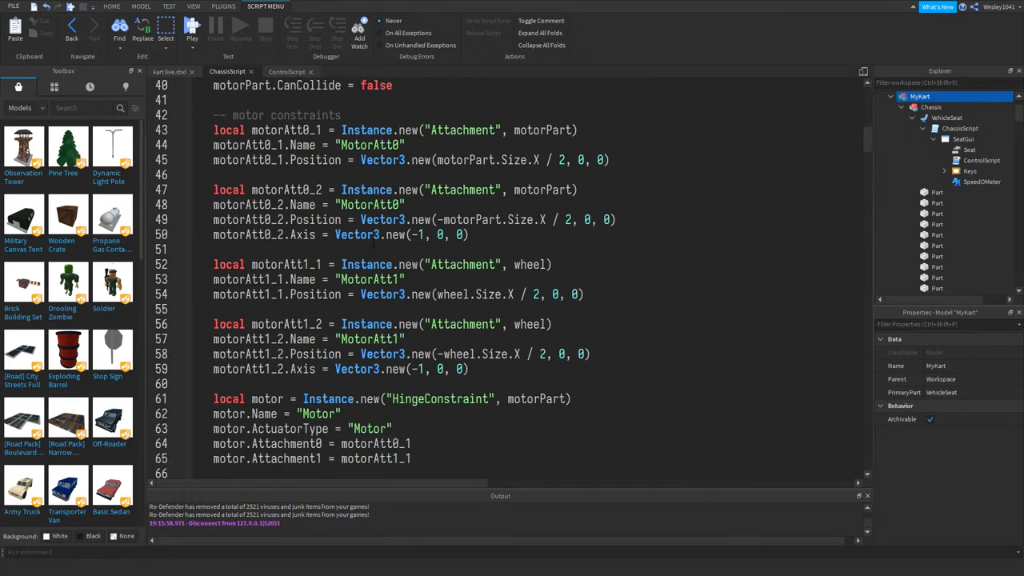
scroll(371, 250, down, 20)
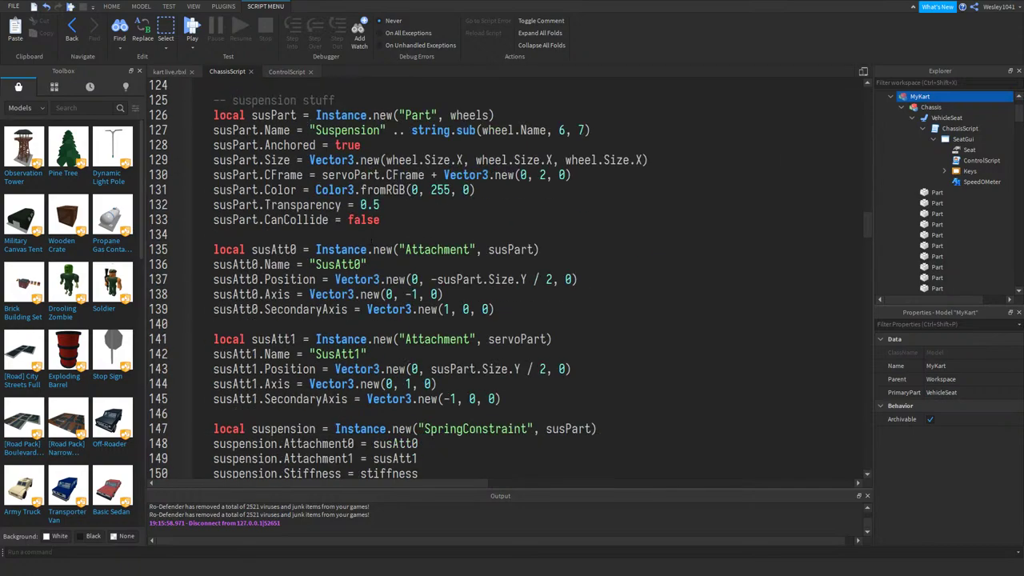
scroll(370, 246, down, 15)
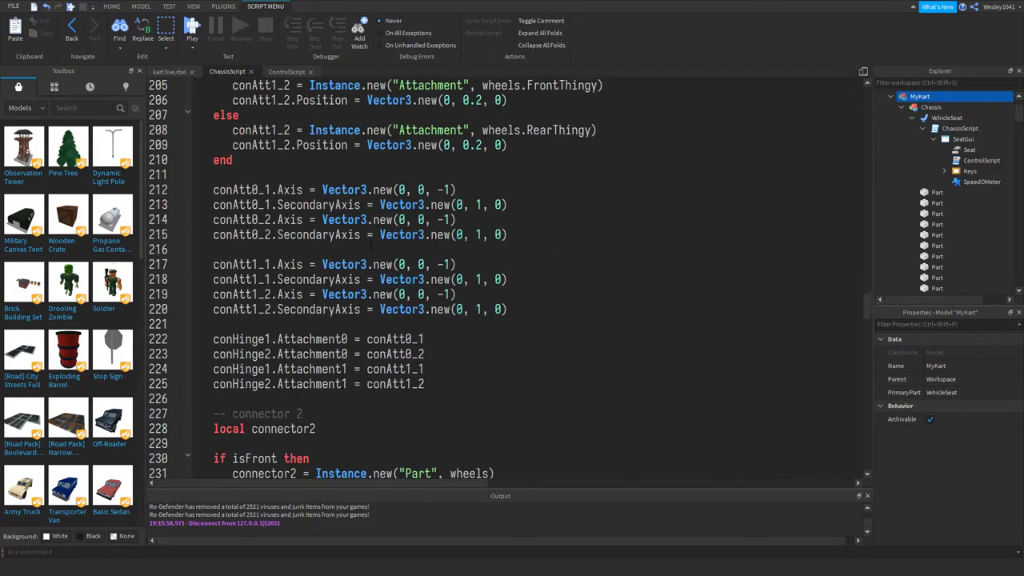
scroll(340, 263, down, 17)
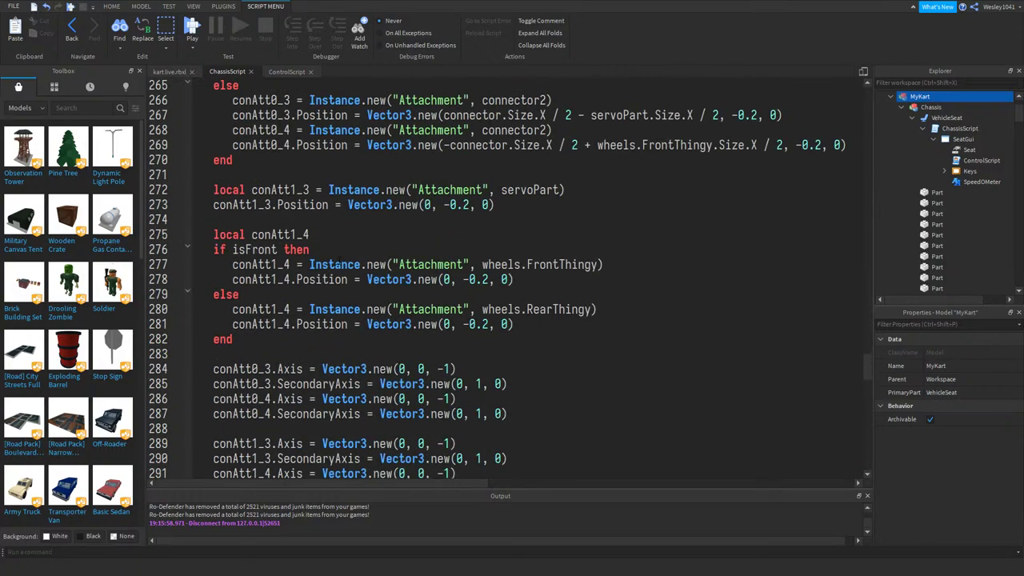
scroll(340, 262, down, 1)
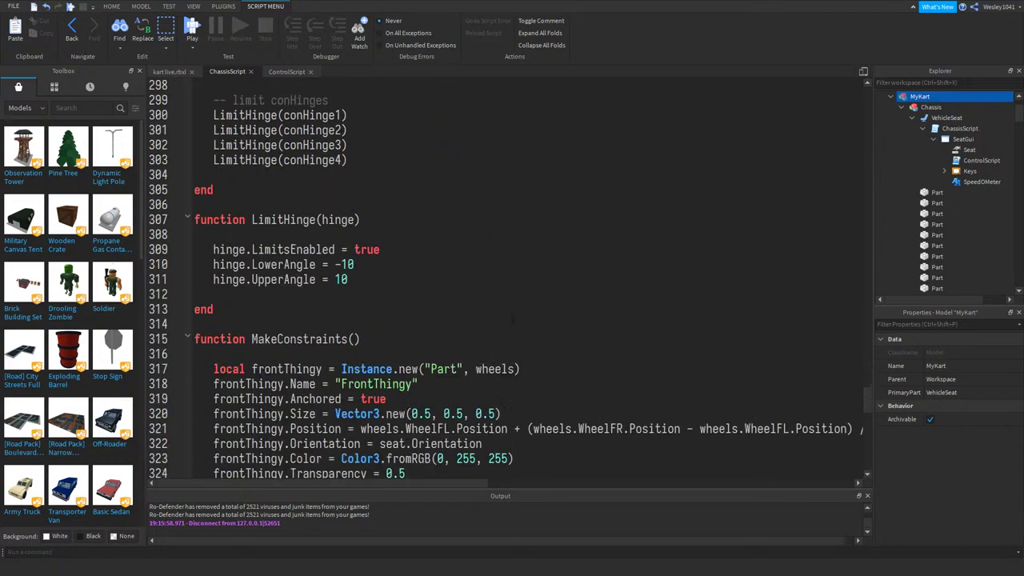
scroll(869, 397, up, 1)
drag(867, 398, 867, 436)
scroll(674, 337, up, 15)
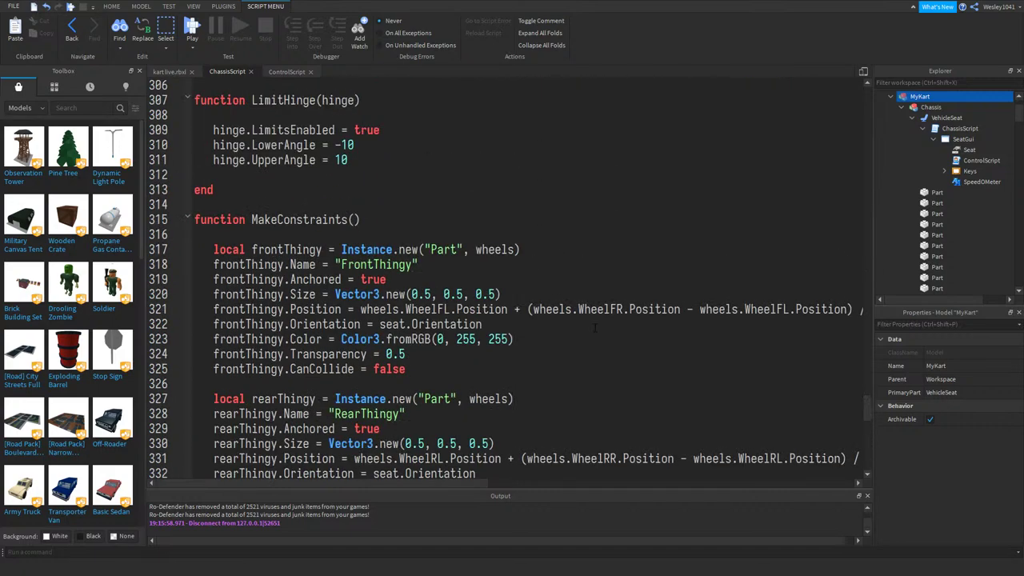
scroll(586, 316, down, 6)
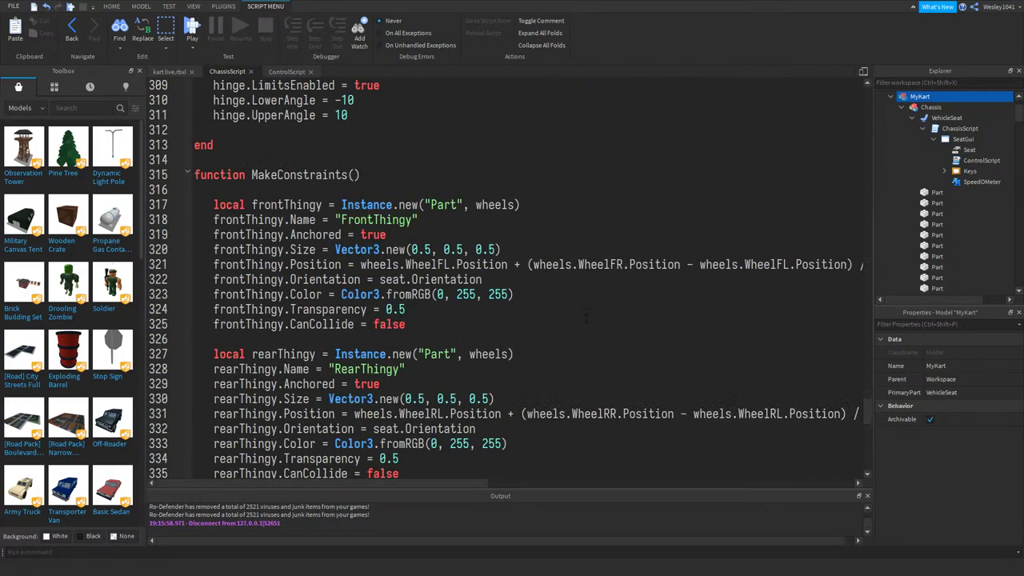
scroll(586, 316, up, 16)
scroll(487, 339, down, 10)
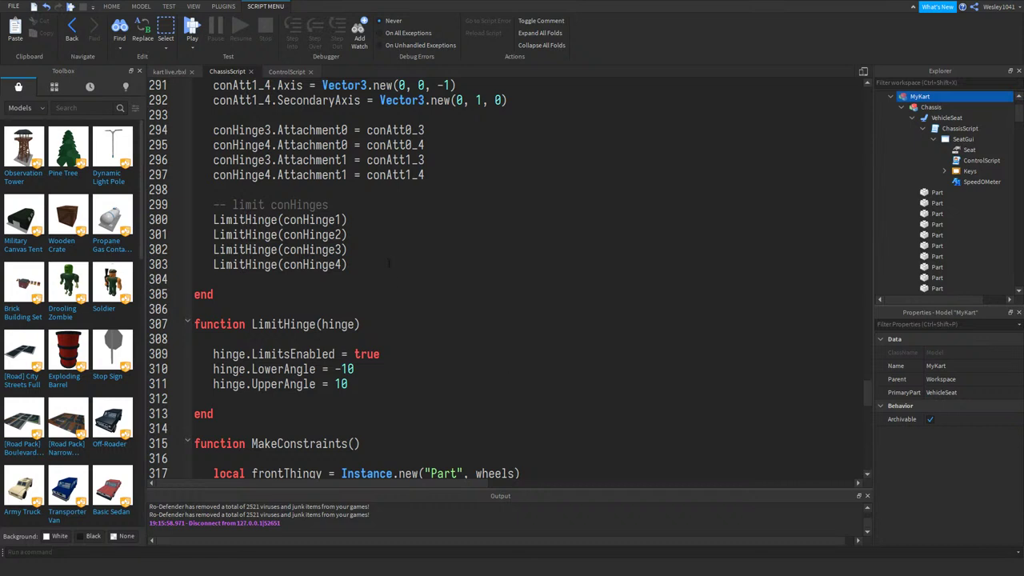
- Add a "-- Gyro" comment below the LimitHinge calls at the end of the JoinWheel function
click(388, 263)
key(Return)
key(Return)
text(-- )
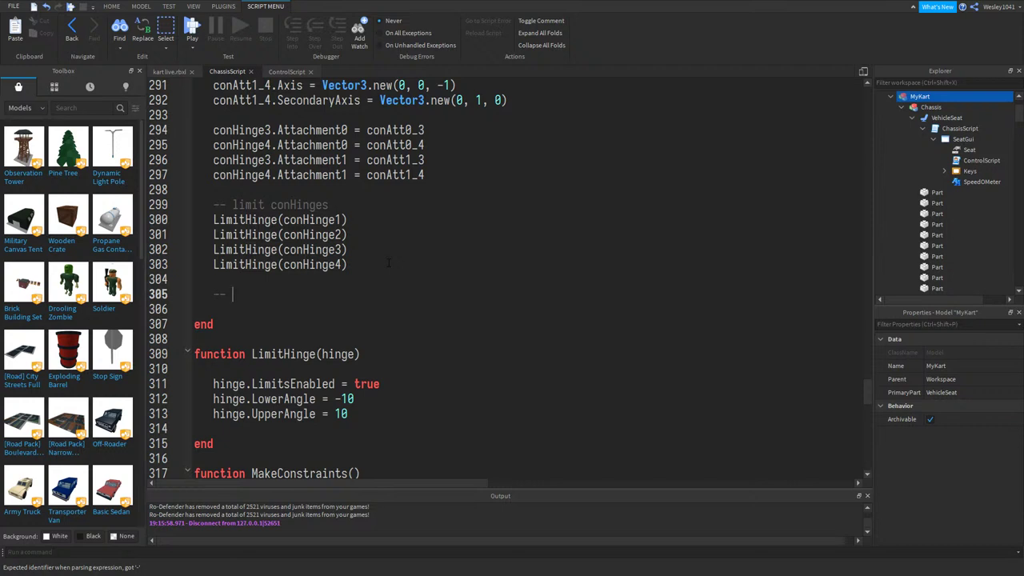
text(H)
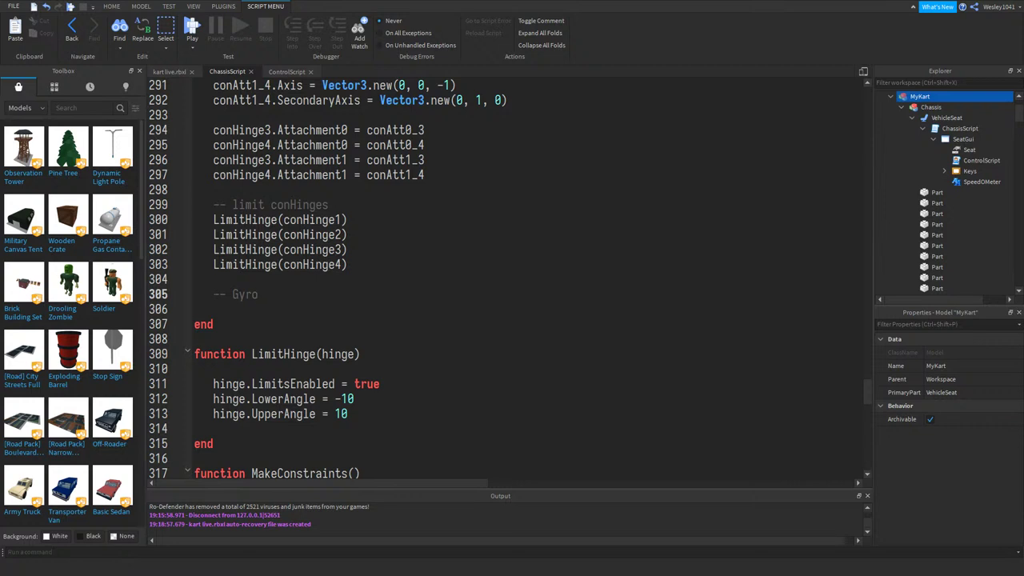
- Insert a block part on the track near the kart and raise it to a height of about 4.7 studs
click(169, 71)
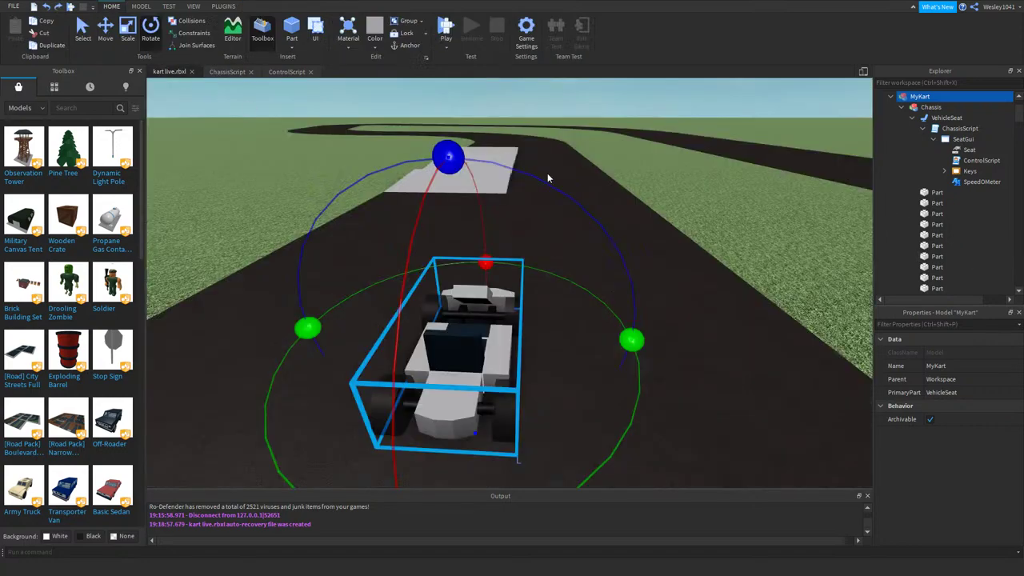
right_drag(547, 173, 448, 216)
click(448, 216)
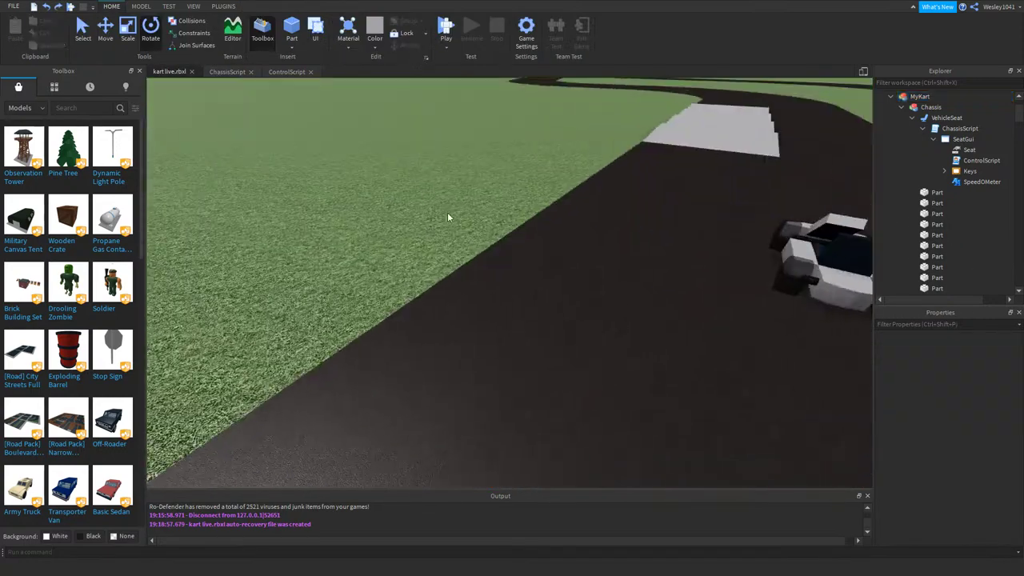
click(291, 29)
click(104, 30)
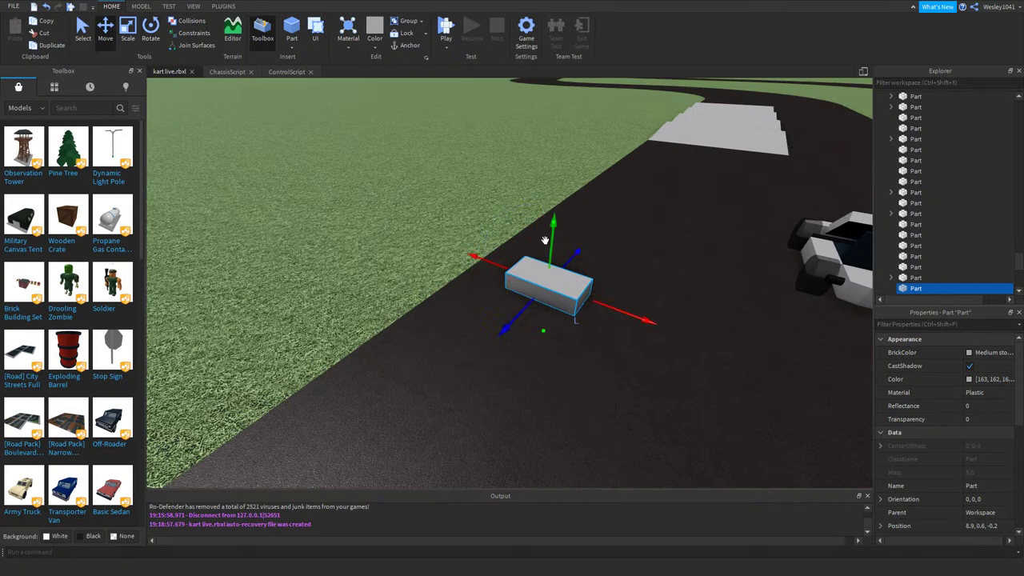
drag(549, 228, 569, 147)
- Set the move snapping increment to 1 stud and scale the new part longer along its Z axis
click(132, 40)
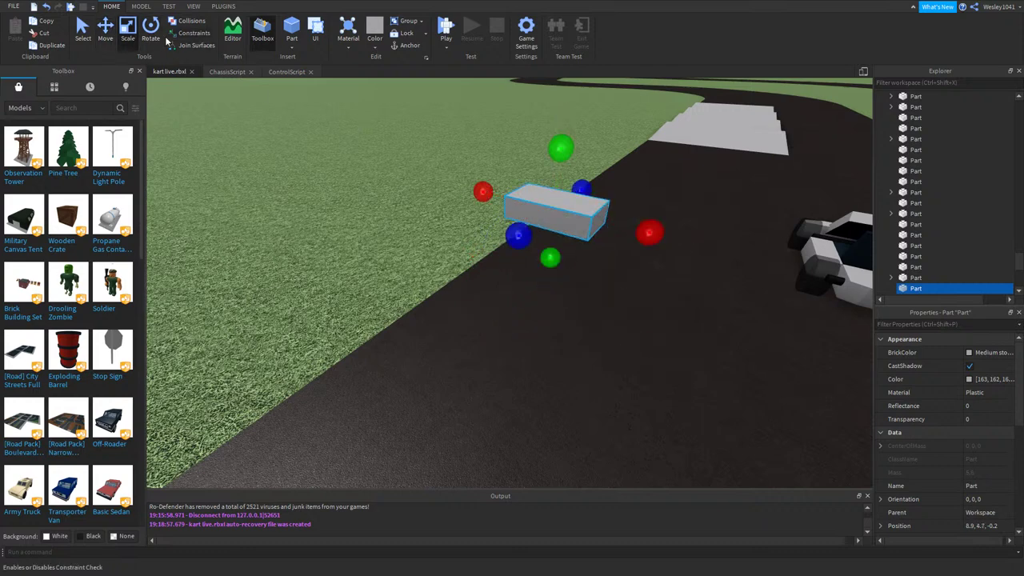
click(142, 7)
drag(259, 38, 221, 39)
text(1)
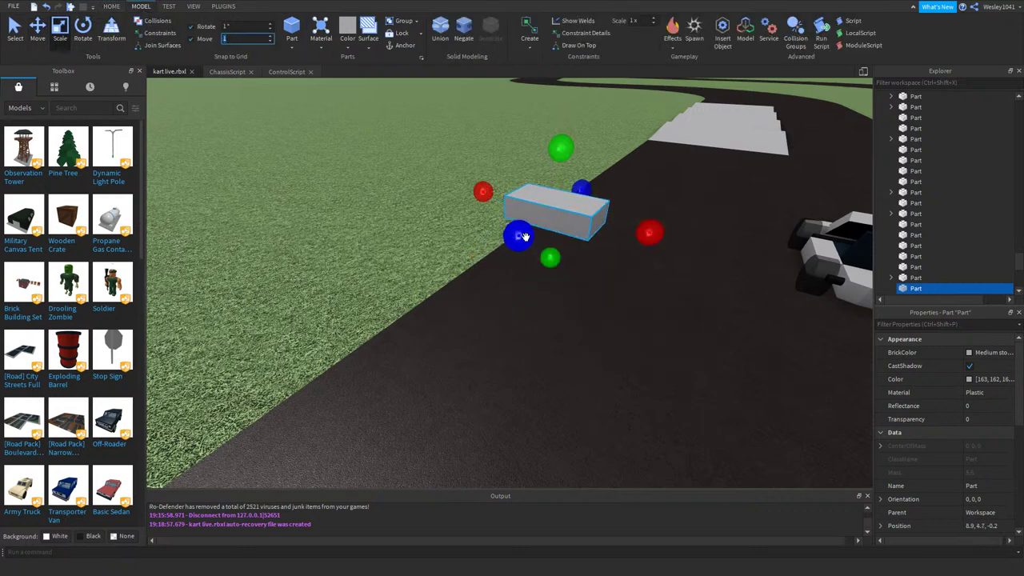
drag(517, 234, 467, 275)
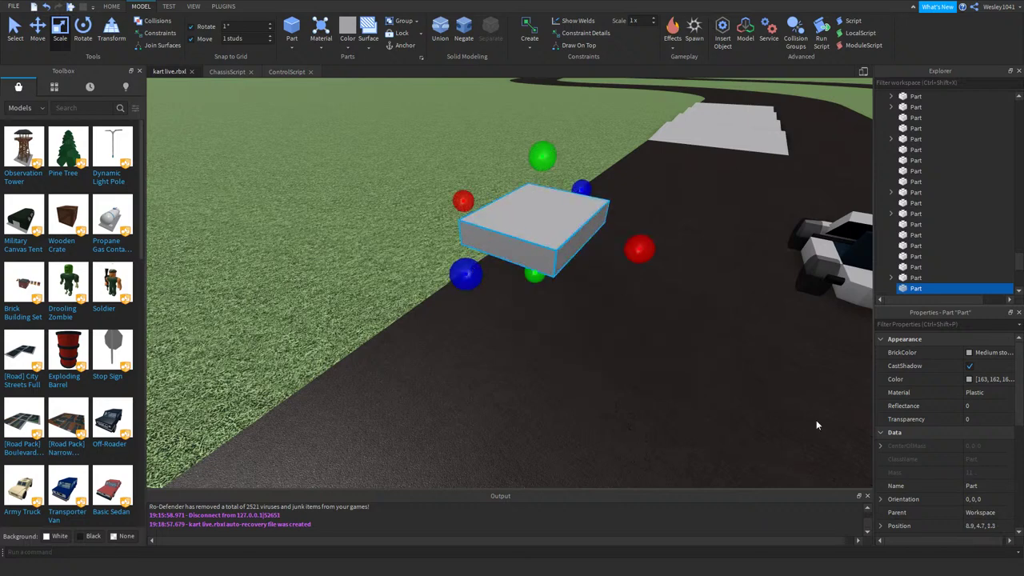
- Change the new part's shape to Ball and reposition it lower over the track beside the kart
scroll(882, 438, down, 1)
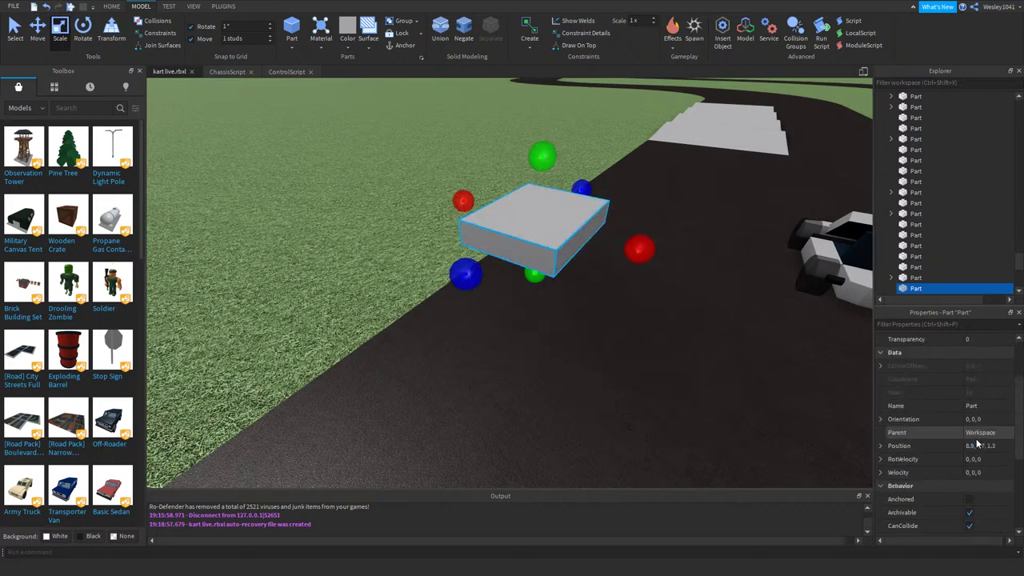
scroll(992, 455, down, 5)
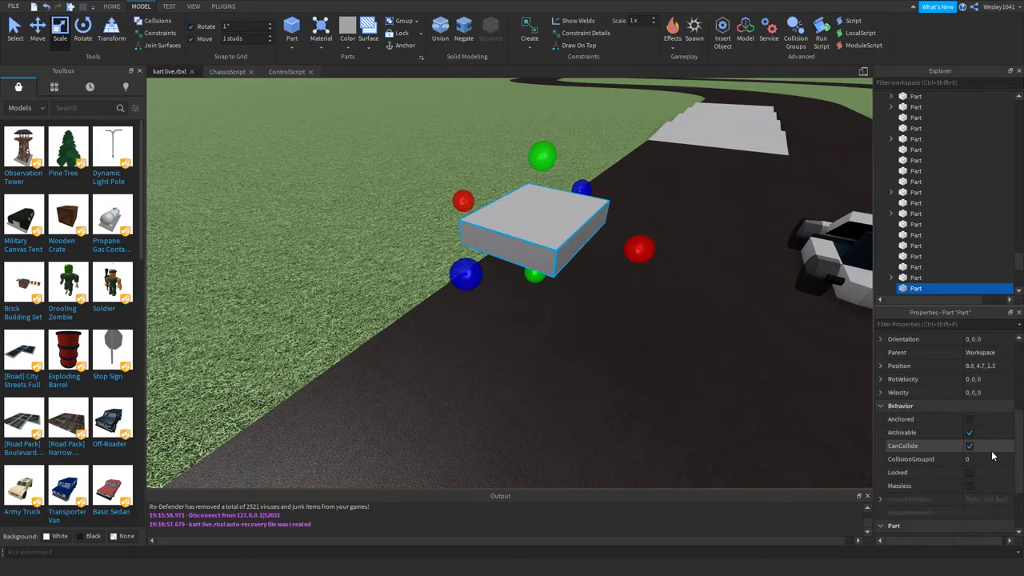
click(988, 486)
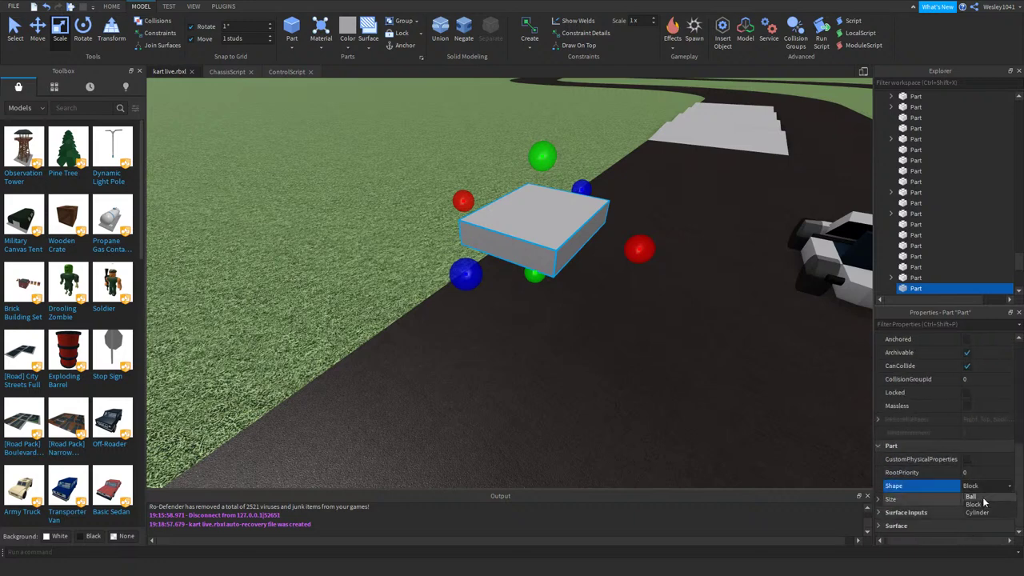
click(984, 497)
right_drag(692, 329, 726, 329)
drag(526, 231, 544, 267)
right_drag(543, 266, 543, 267)
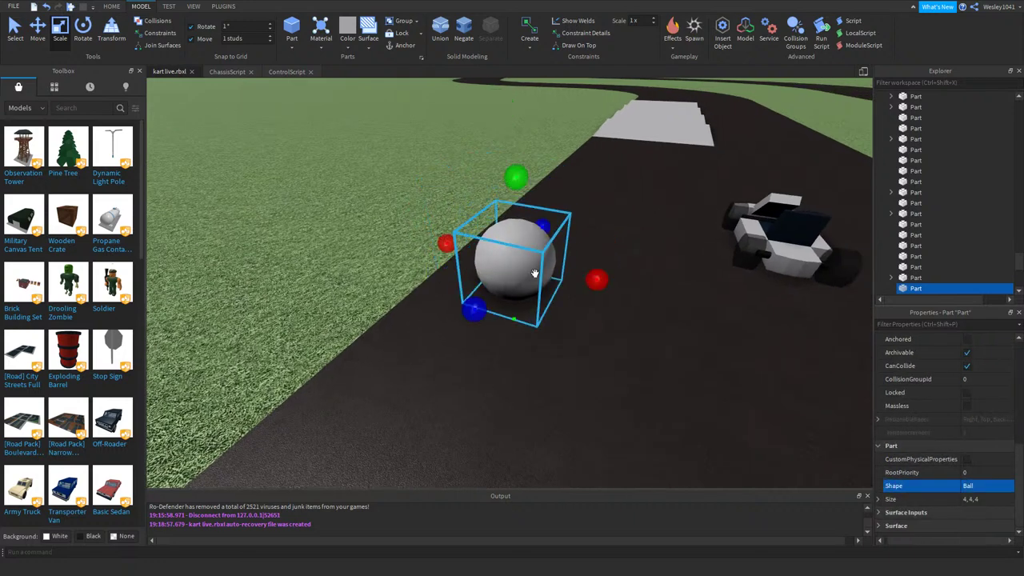
- Expand the ball's Surface properties and review its surface types and other part properties
scroll(944, 496, up, 1)
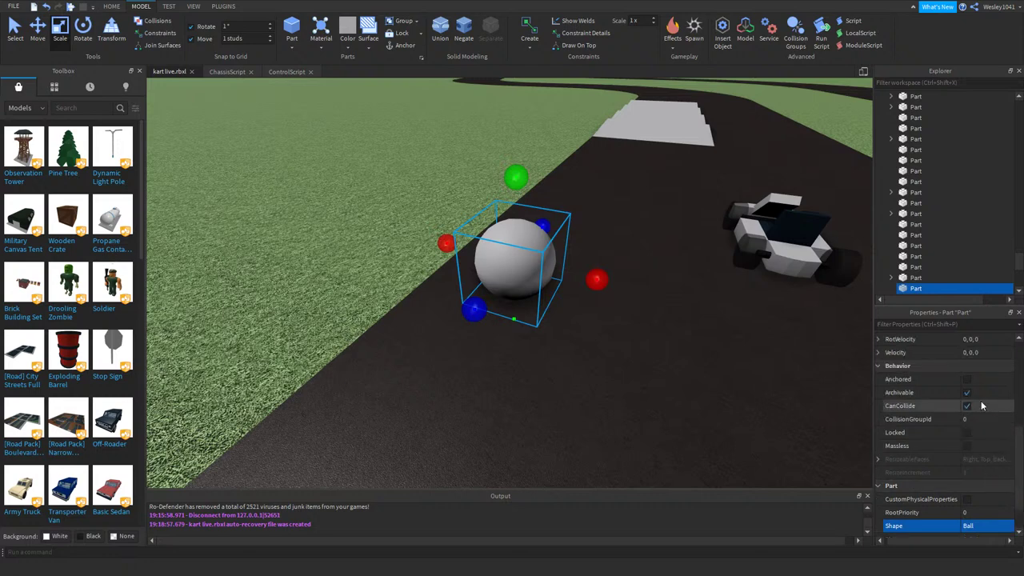
scroll(928, 524, down, 1)
click(879, 527)
scroll(951, 504, down, 2)
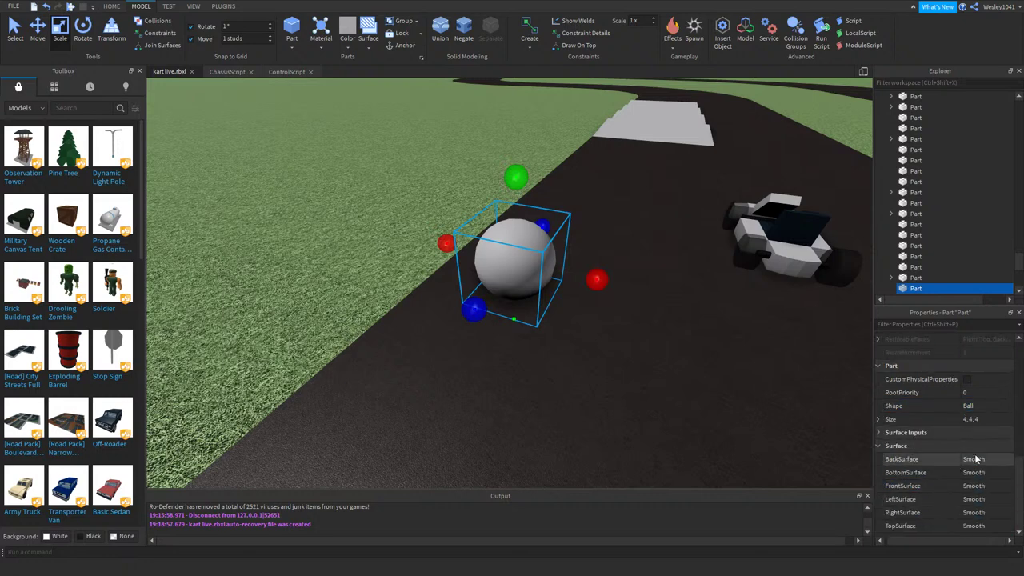
scroll(975, 458, up, 7)
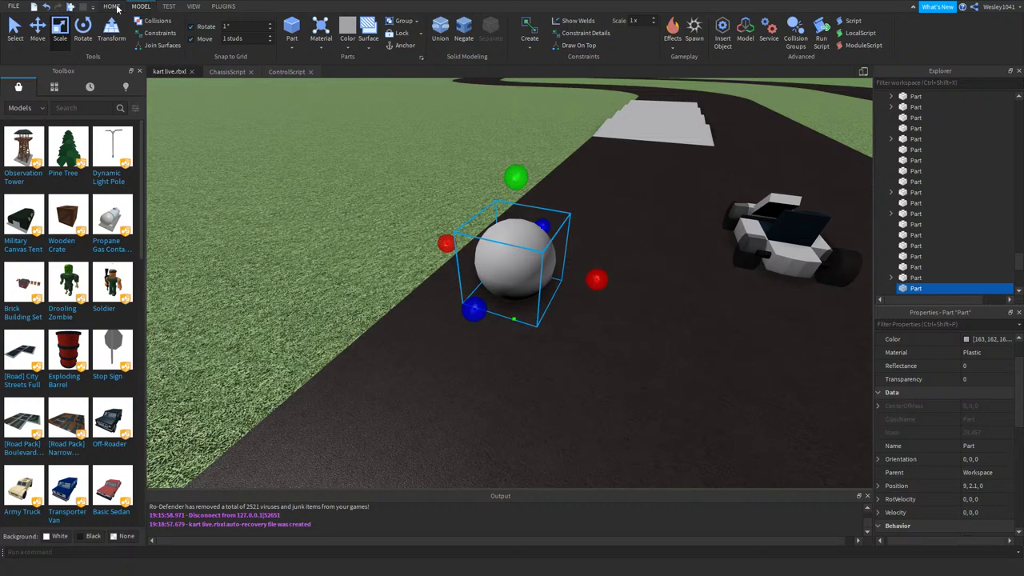
- Run a playtest, push the ball off the track with the character, and stop the test
click(111, 7)
click(447, 29)
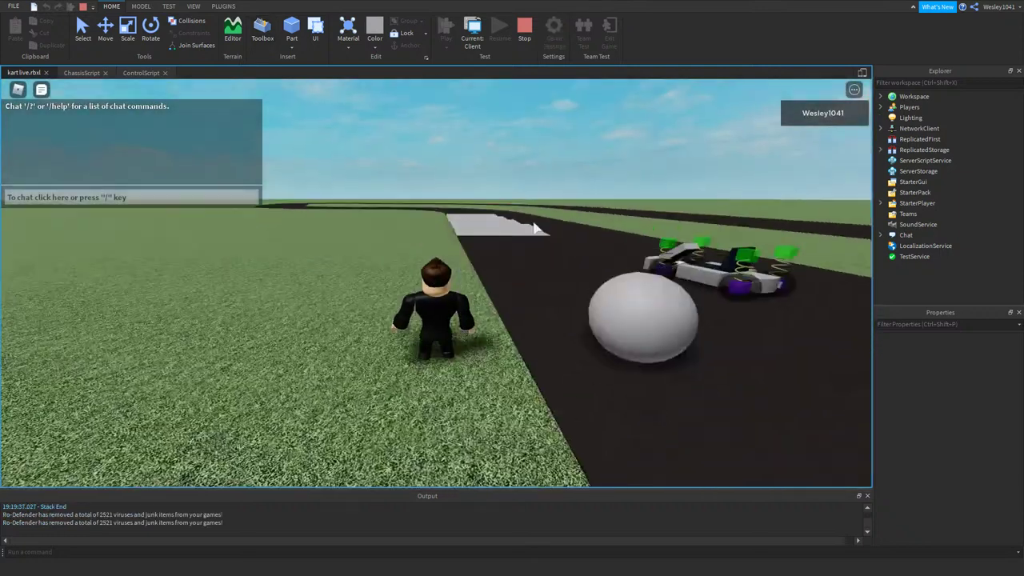
key(w)
right_drag(534, 227, 532, 227)
key(space)
key(s)
key(a)
key(s)
key(a)
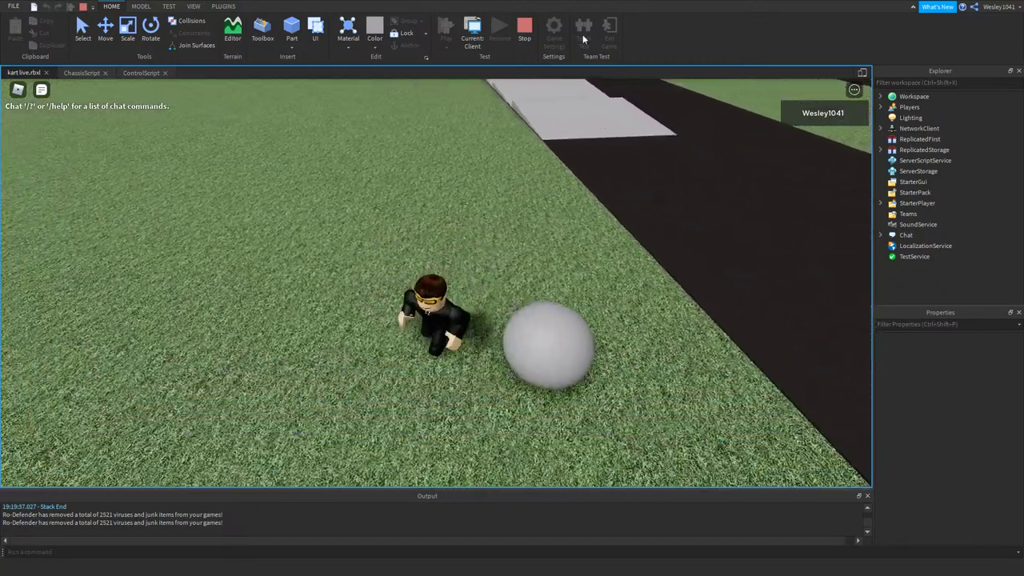
click(525, 32)
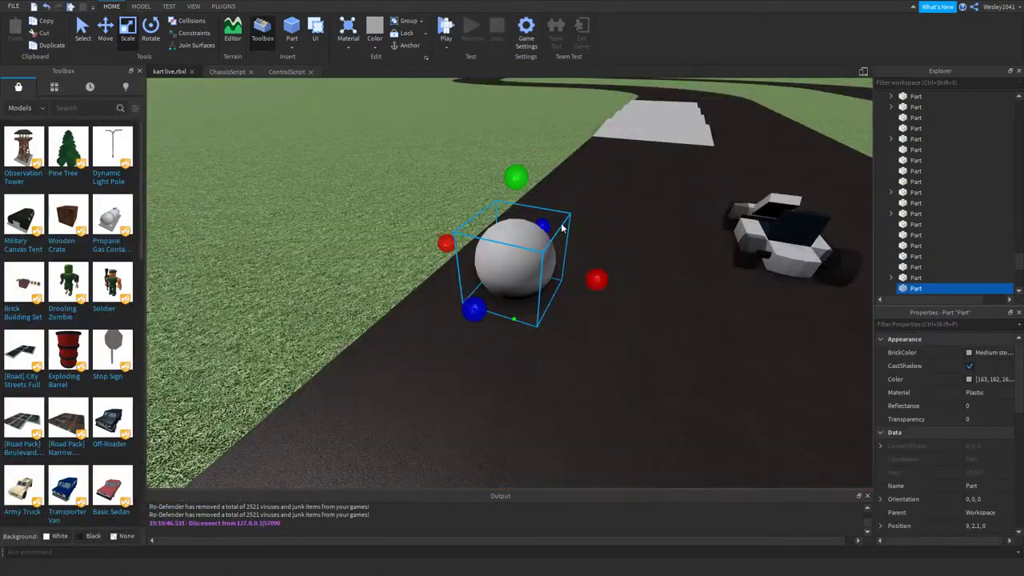
- Try rotating the ball about its X axis, then undo the rotation
right_drag(678, 235, 678, 235)
key(a)
right_drag(601, 253, 597, 260)
scroll(596, 264, up, 2)
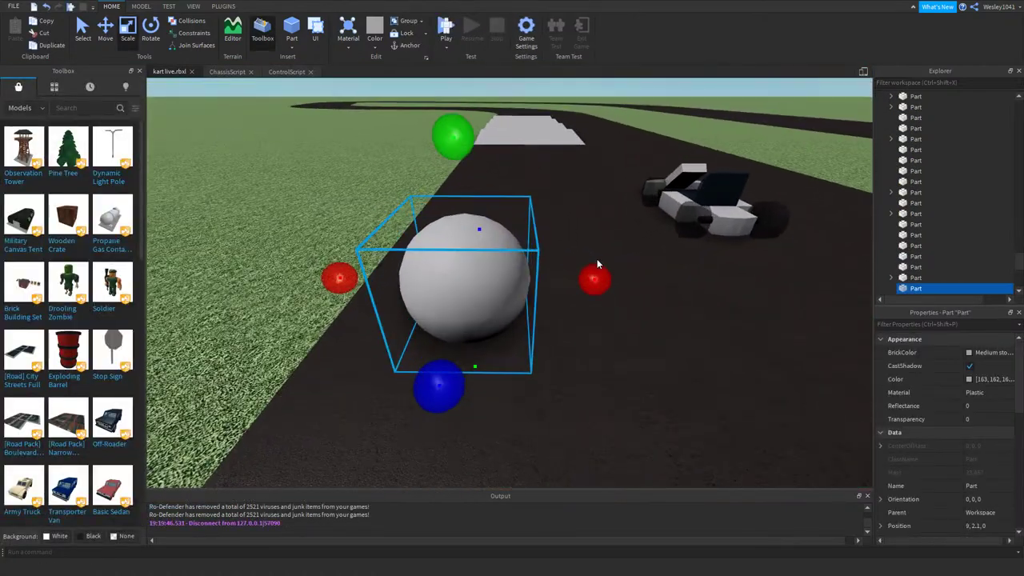
scroll(596, 264, down, 6)
scroll(596, 265, up, 4)
key(w)
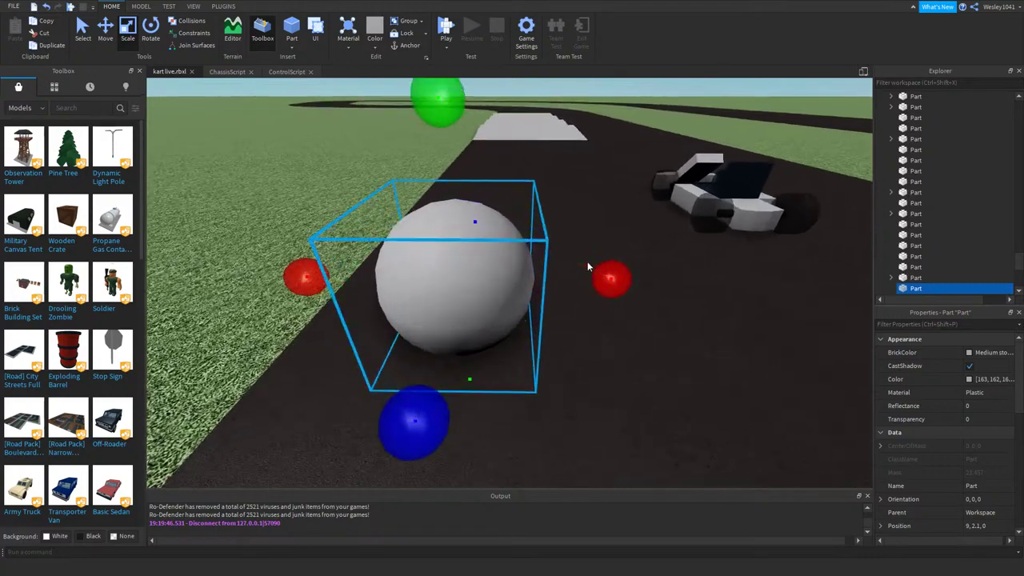
key(d)
right_drag(585, 262, 575, 257)
key(w)
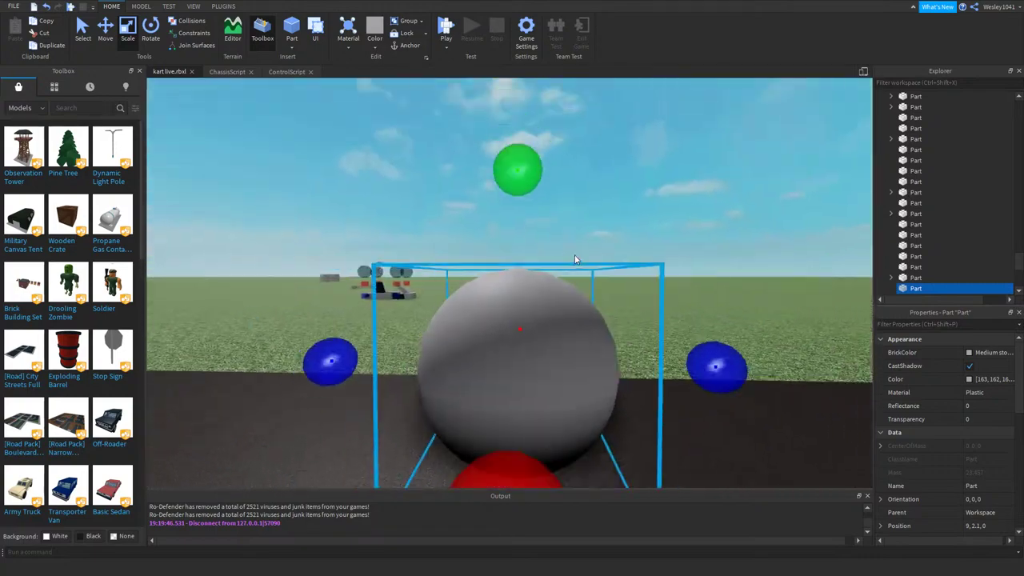
scroll(575, 258, down, 3)
click(156, 44)
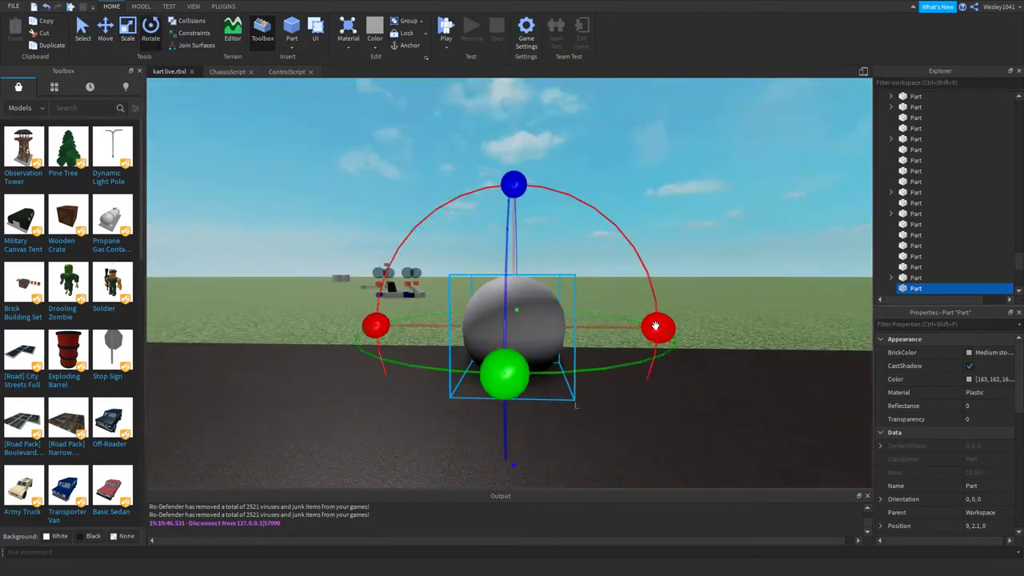
drag(656, 326, 683, 389)
key(ctrl+z)
- Try rotating the ball about its Z axis and undo that rotation
key(a)
right_drag(556, 305, 556, 306)
key(s)
drag(459, 173, 508, 178)
key(ctrl+z)
drag(600, 314, 635, 333)
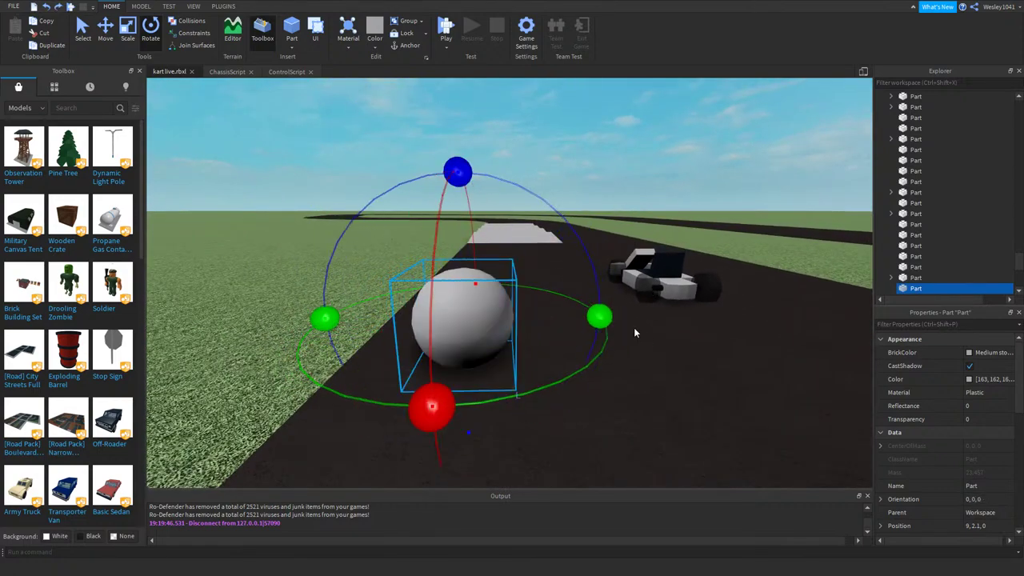
- Insert a BodyGyro into the ball part and open its MaxTorque value
click(930, 289)
text(body)
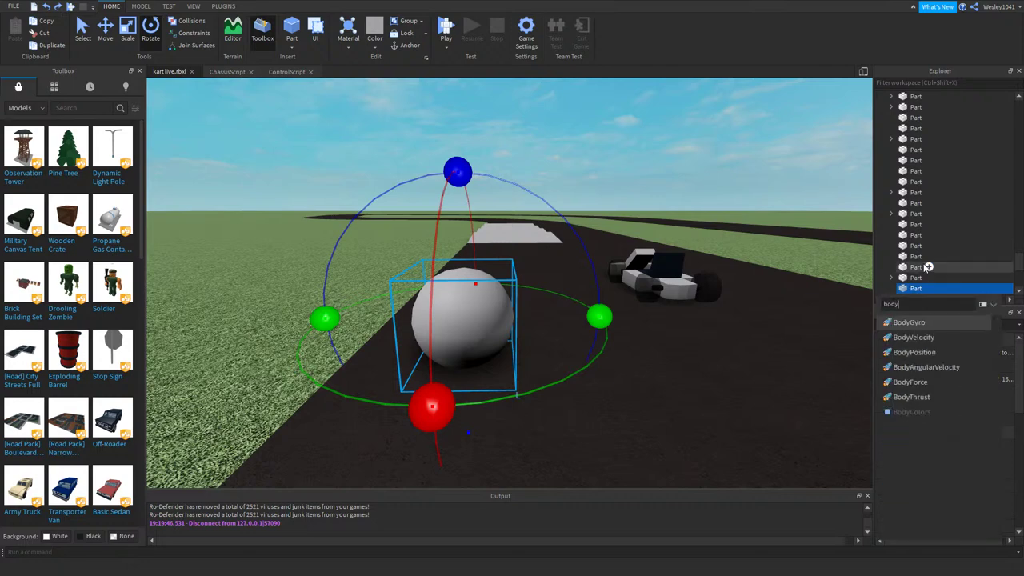
click(906, 321)
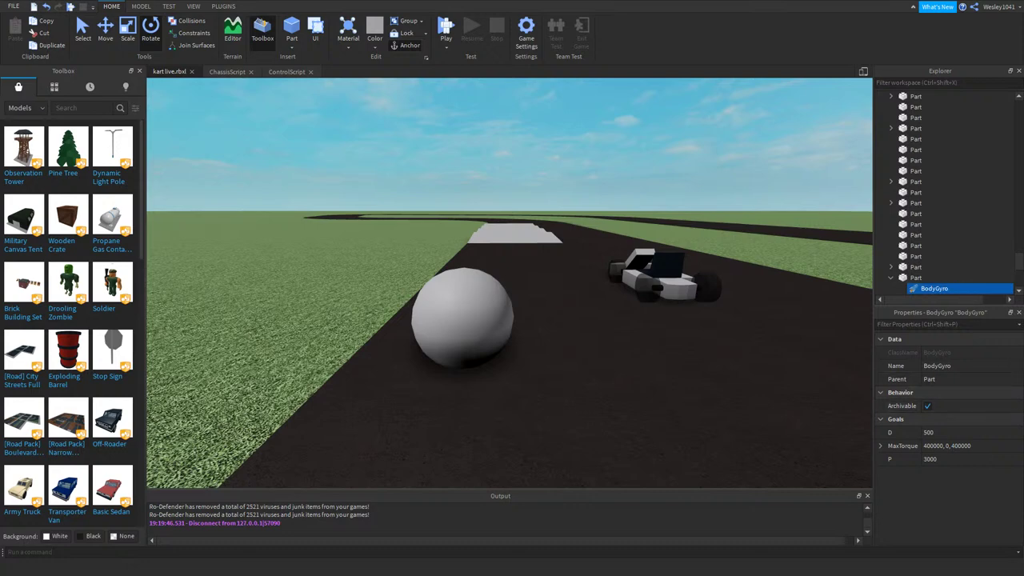
click(970, 445)
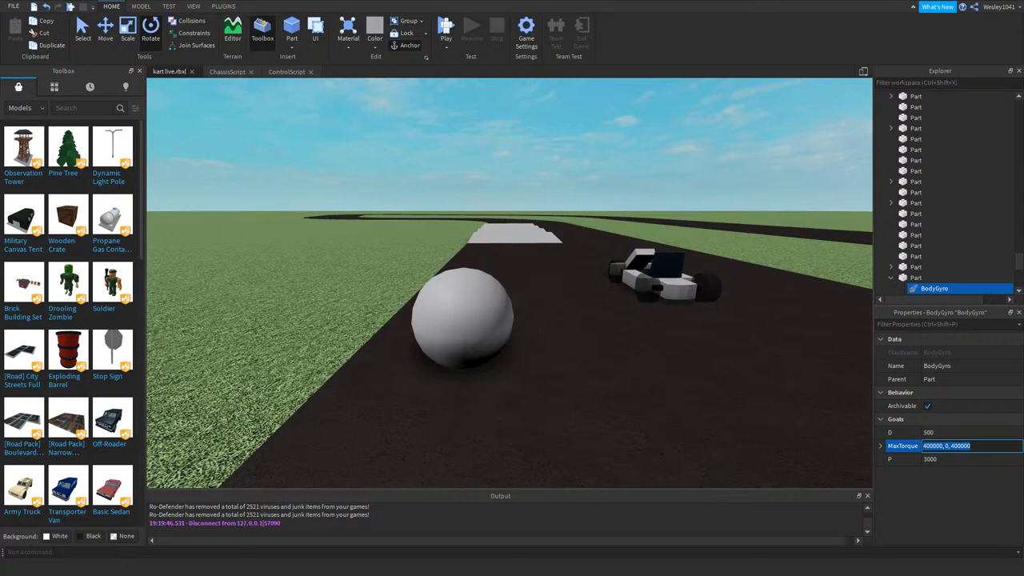
drag(971, 446, 921, 446)
click(970, 446)
- Examine the ball from around the track with its BodyGyro selected
click(502, 314)
right_drag(595, 356, 595, 354)
key(a)
key(d)
key(s)
key(w)
click(922, 288)
key(w)
right_drag(586, 243, 586, 244)
key(s)
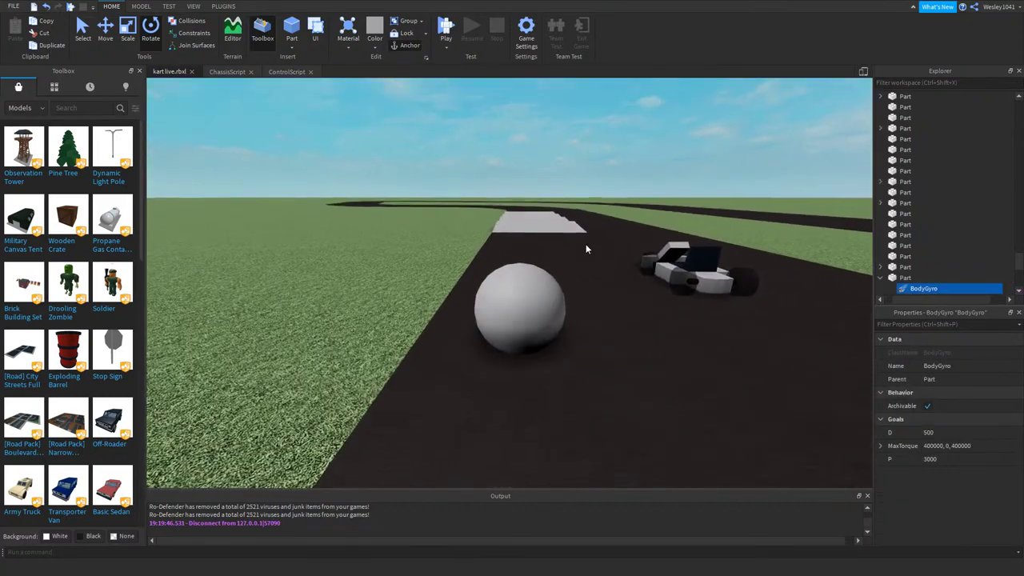
scroll(512, 271, up, 2)
- Select the ball, try tilting it slightly about its X axis, and undo the tilt
click(454, 299)
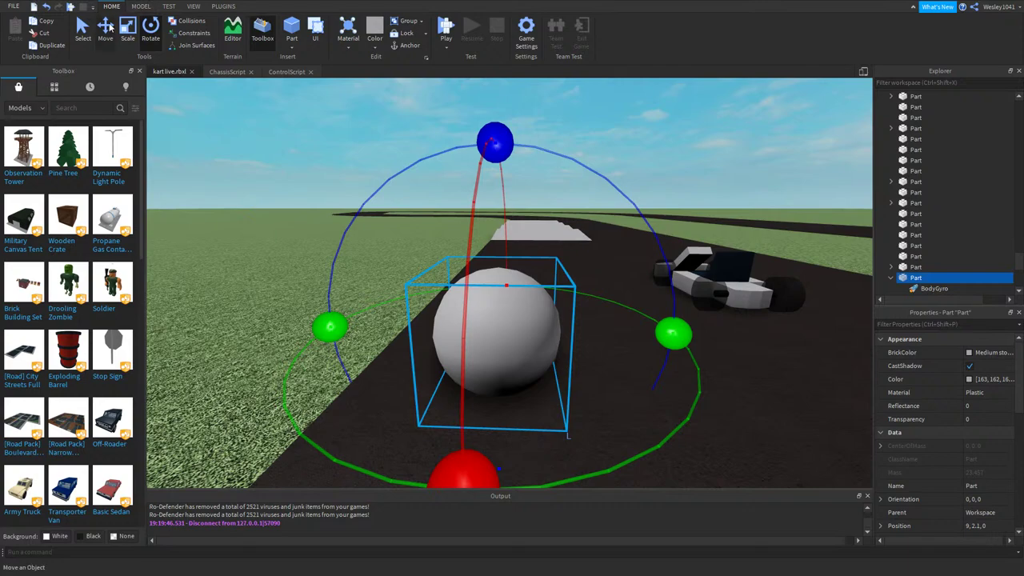
key(d)
right_drag(552, 249, 540, 246)
key(s)
drag(569, 309, 568, 320)
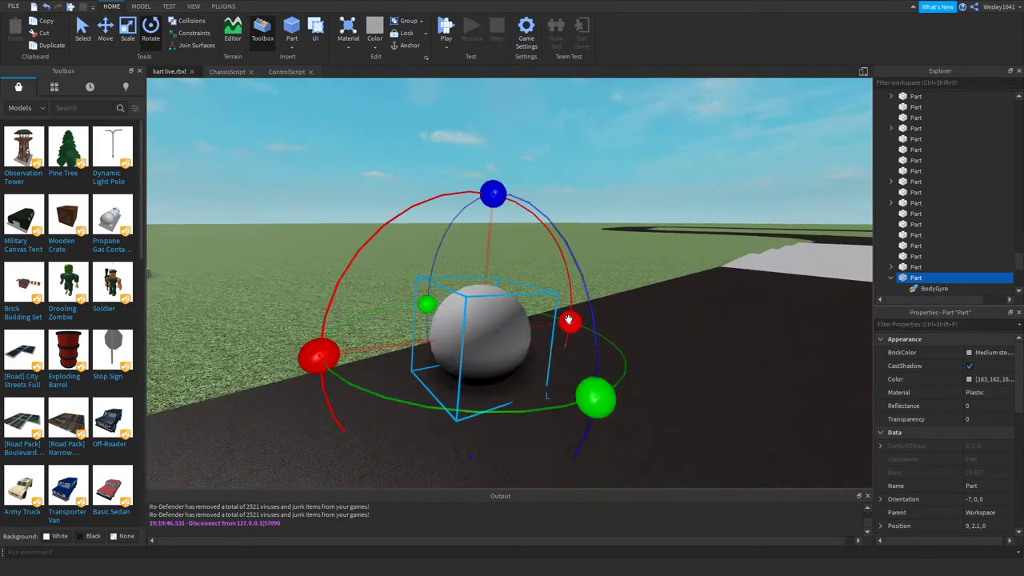
key(ctrl+z)
- Turn on the view selector and examine the ball's axis directions with the ball selected
click(954, 288)
right_drag(700, 285, 701, 285)
key(a)
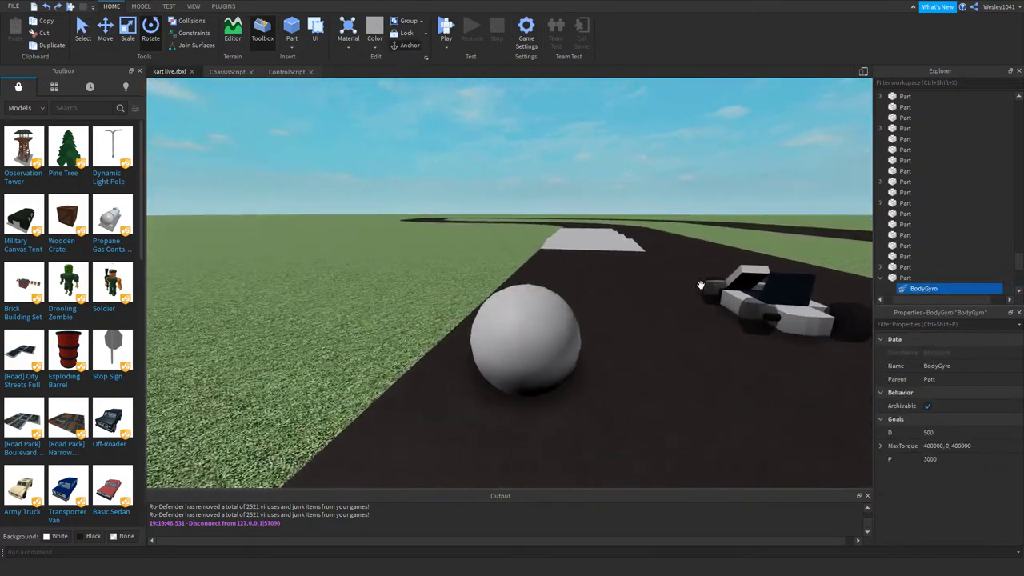
scroll(700, 285, up, 2)
click(551, 323)
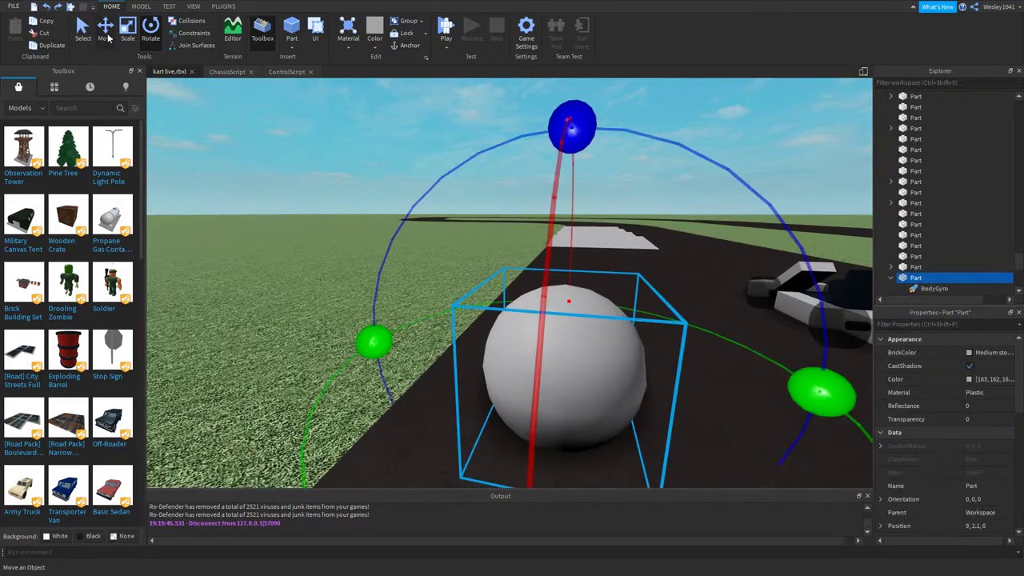
right_drag(514, 199, 513, 199)
scroll(513, 199, down, 3)
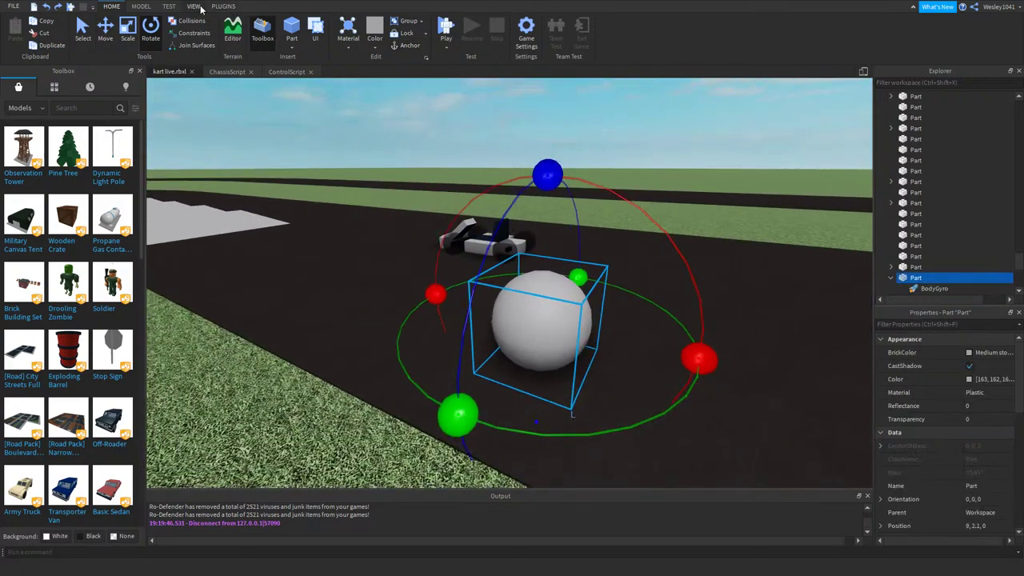
click(195, 7)
right_drag(582, 210, 586, 211)
key(a)
key(d)
key(a)
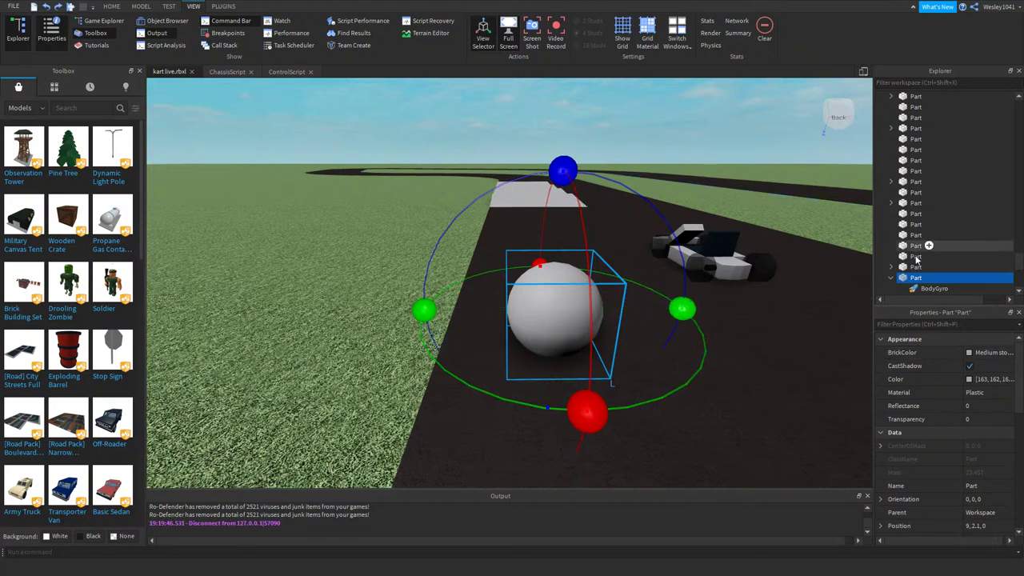
- Set the MaxTorque of the ball's BodyGyro to 0, 10000000, 10000000
click(933, 288)
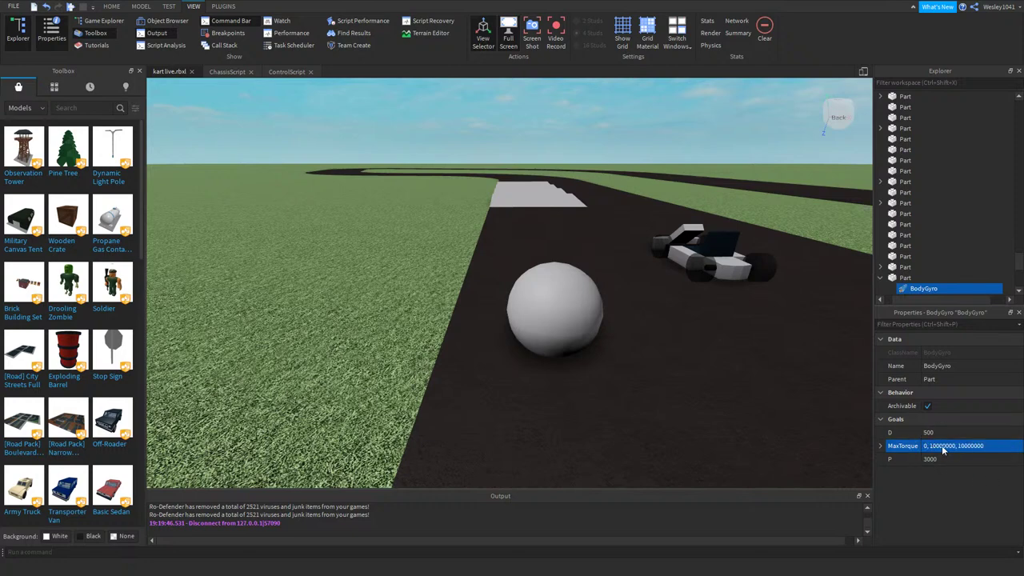
right_drag(645, 320, 638, 317)
key(w)
key(d)
key(s)
key(a)
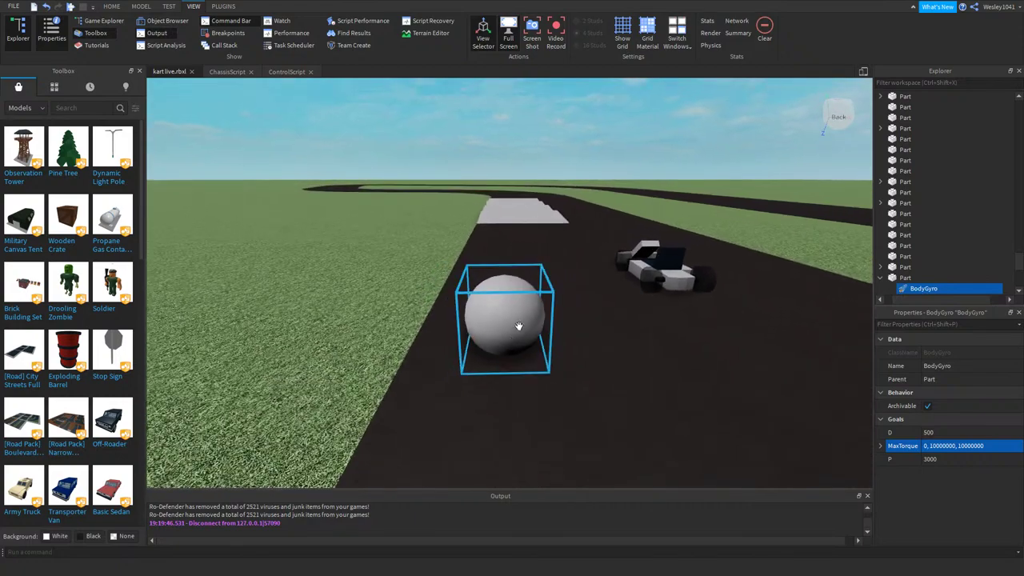
key(w)
scroll(528, 312, up, 2)
scroll(535, 305, down, 4)
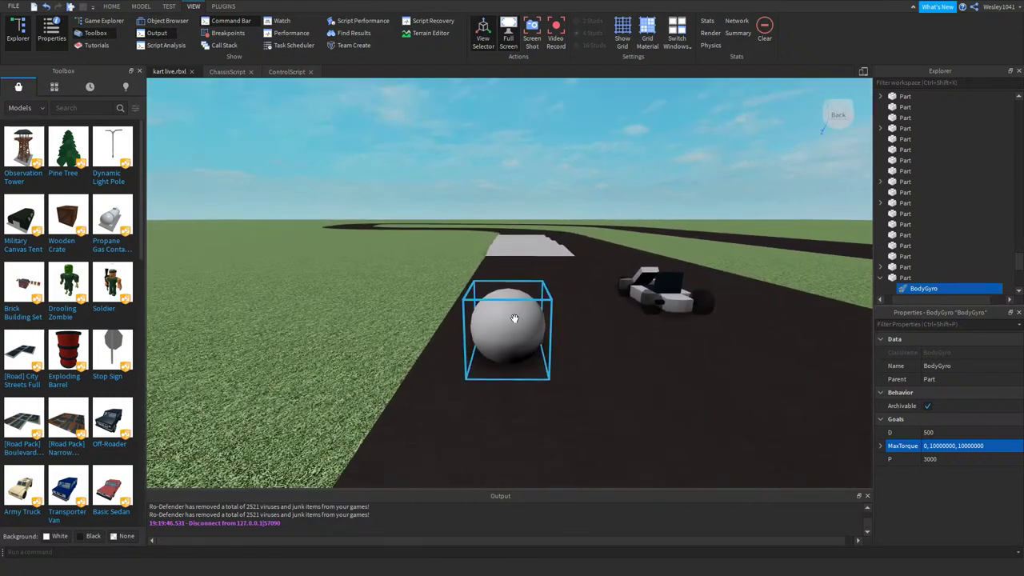
scroll(544, 322, up, 3)
scroll(546, 321, down, 4)
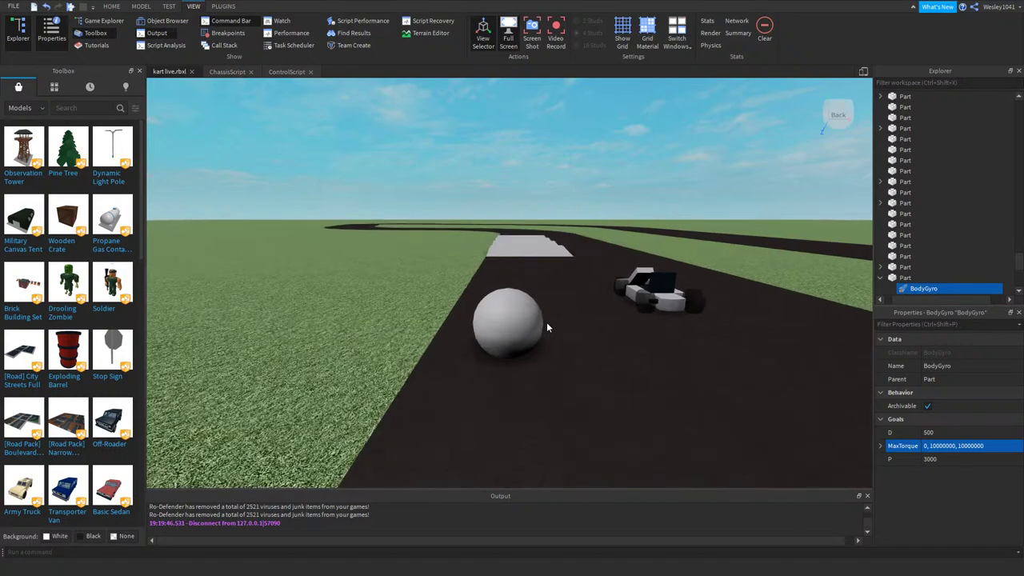
scroll(546, 321, up, 2)
scroll(544, 324, down, 1)
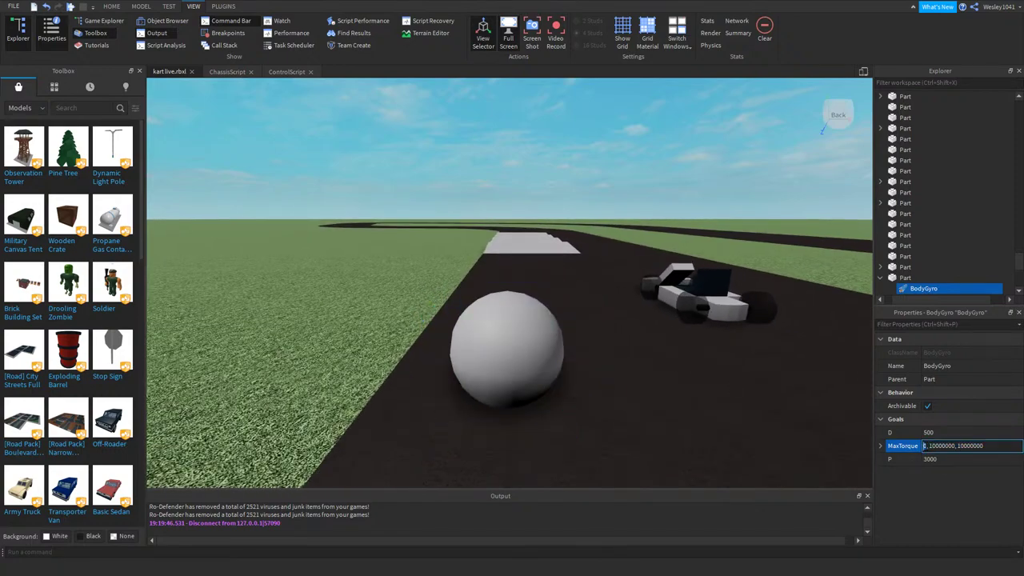
right_drag(678, 351, 681, 356)
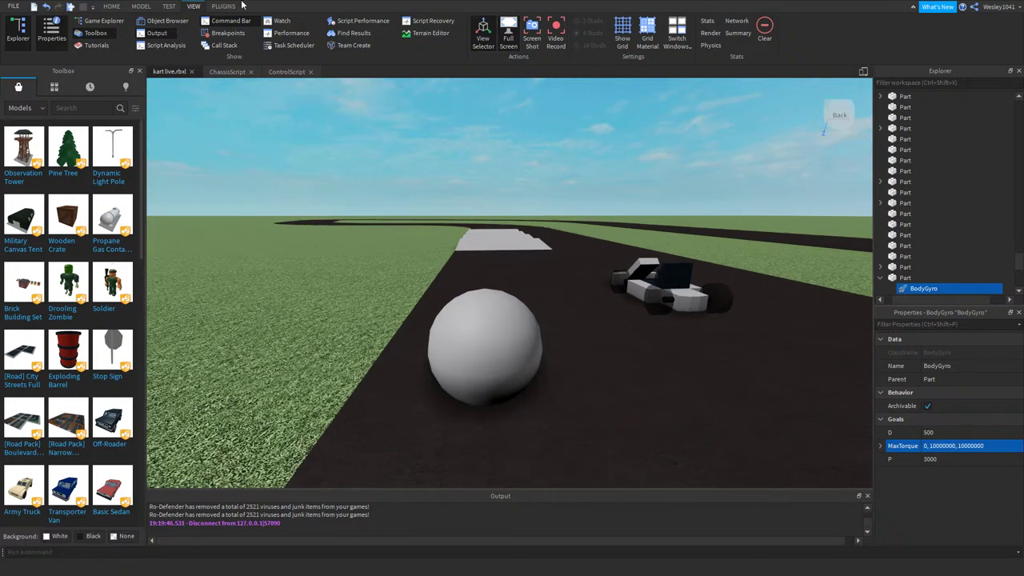
- Run a playtest and push the ball with the character from different sides to test the BodyGyro
click(111, 6)
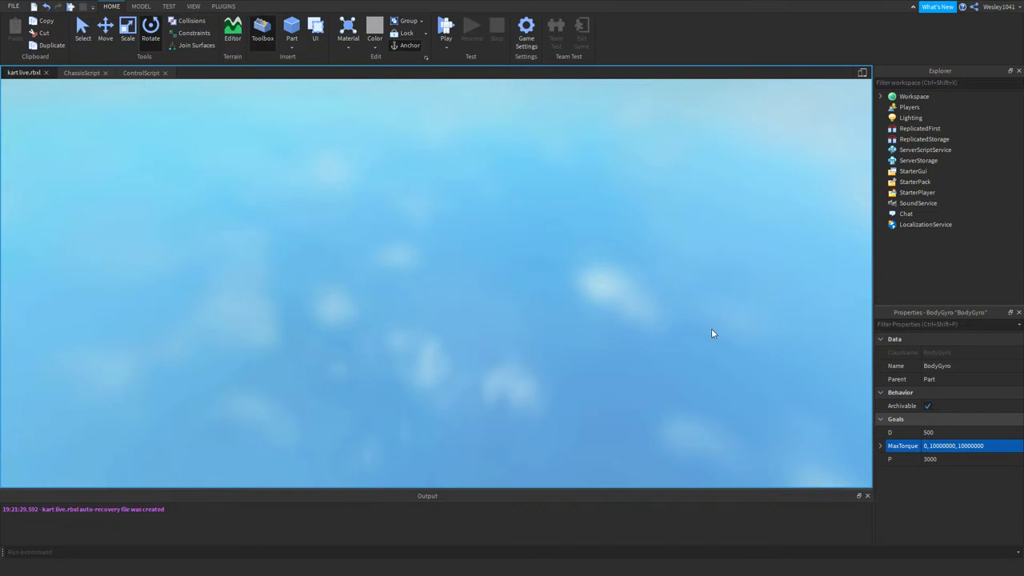
key(F5)
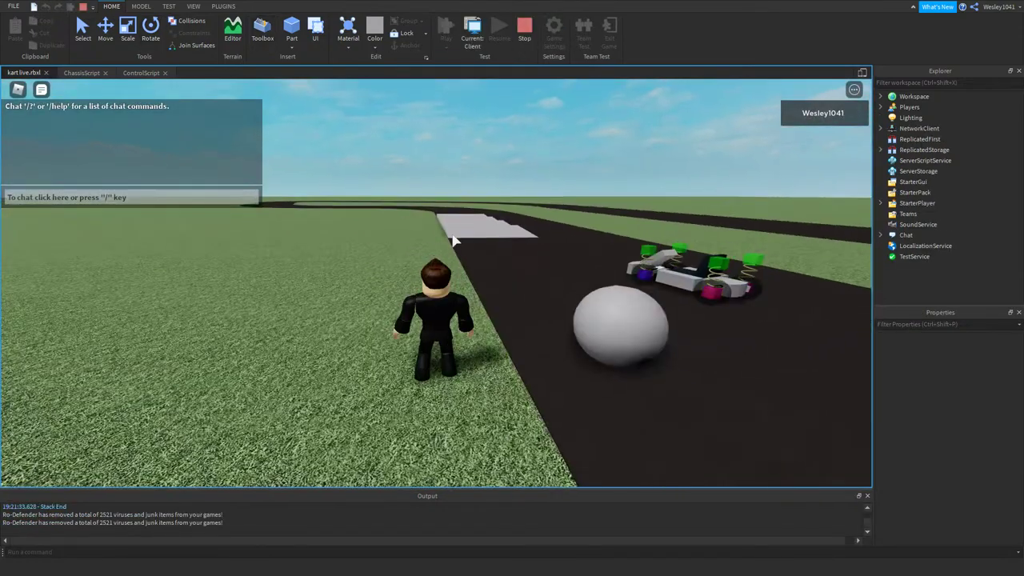
key(w)
right_drag(453, 240, 461, 240)
key(d)
key(space)
key(space)
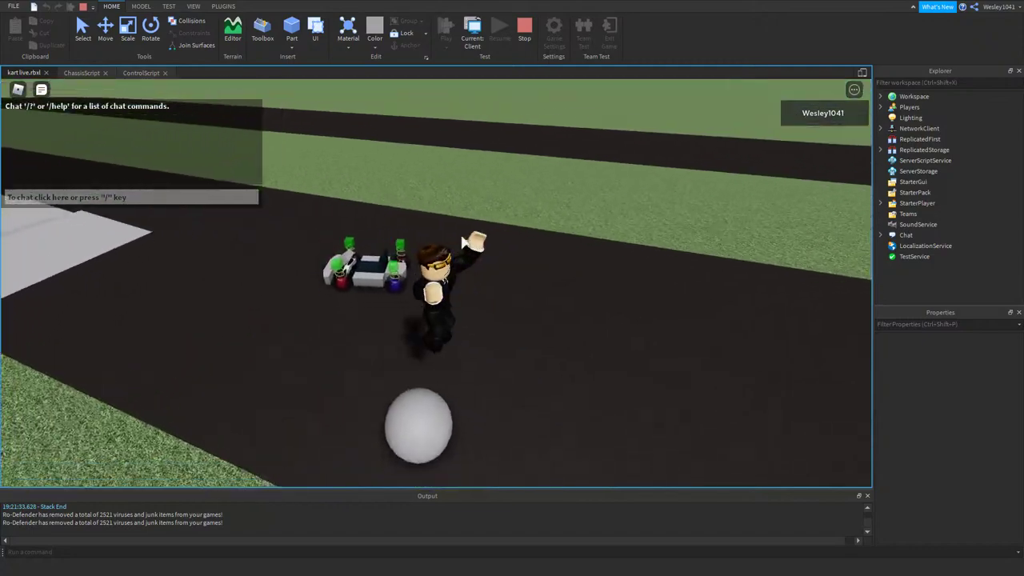
key(d)
right_drag(462, 237, 488, 231)
key(s)
key(a)
key(w)
key(w)
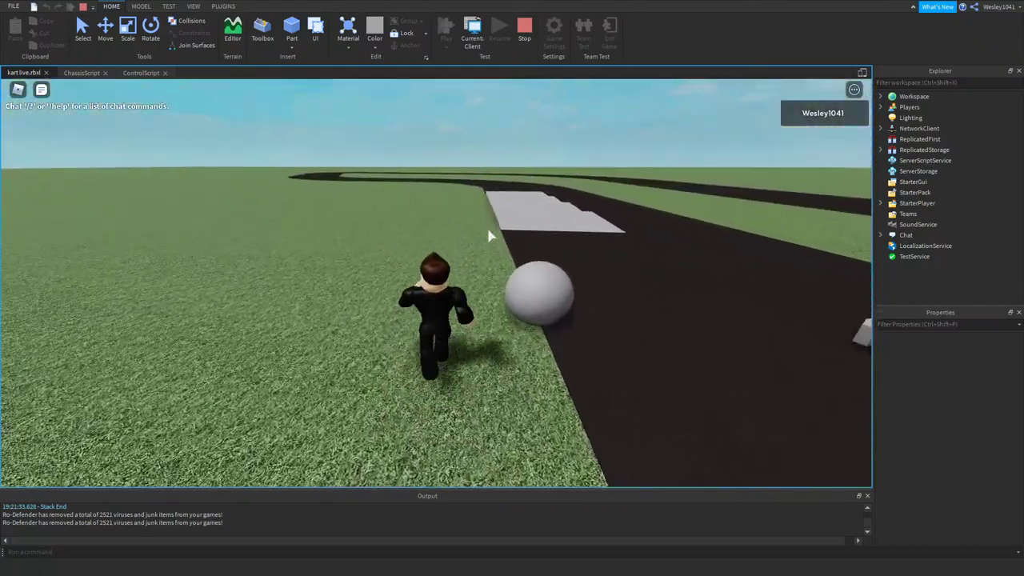
key(s)
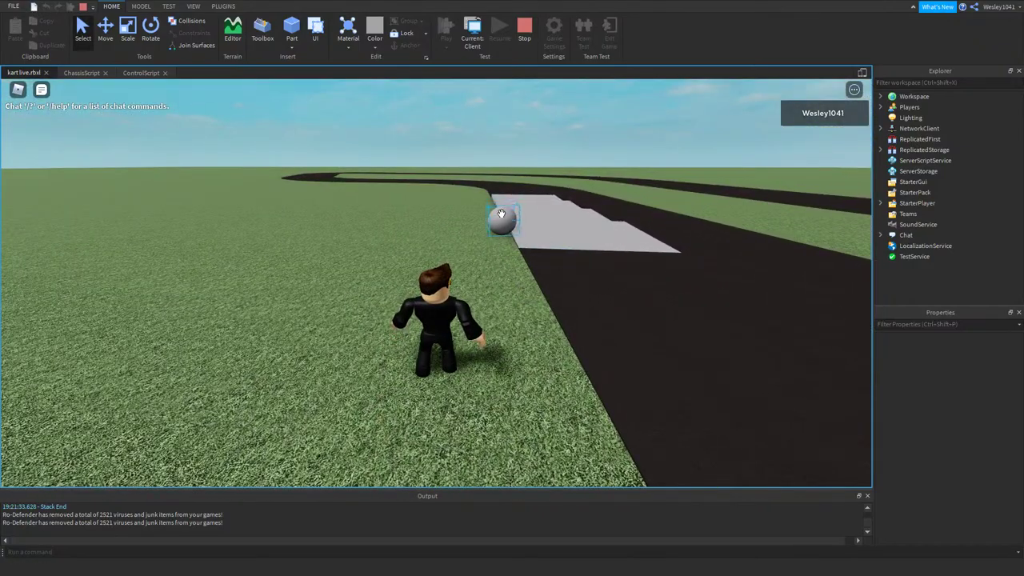
- Select the ball during the playtest and push it along the track with the character to watch its bounding box turn
click(501, 214)
key(w)
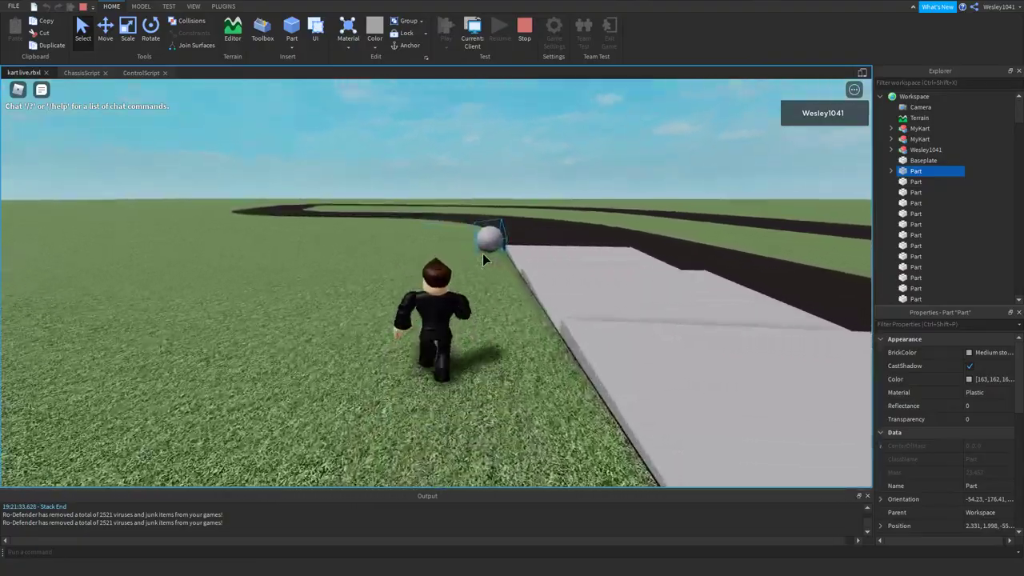
right_drag(482, 254, 490, 256)
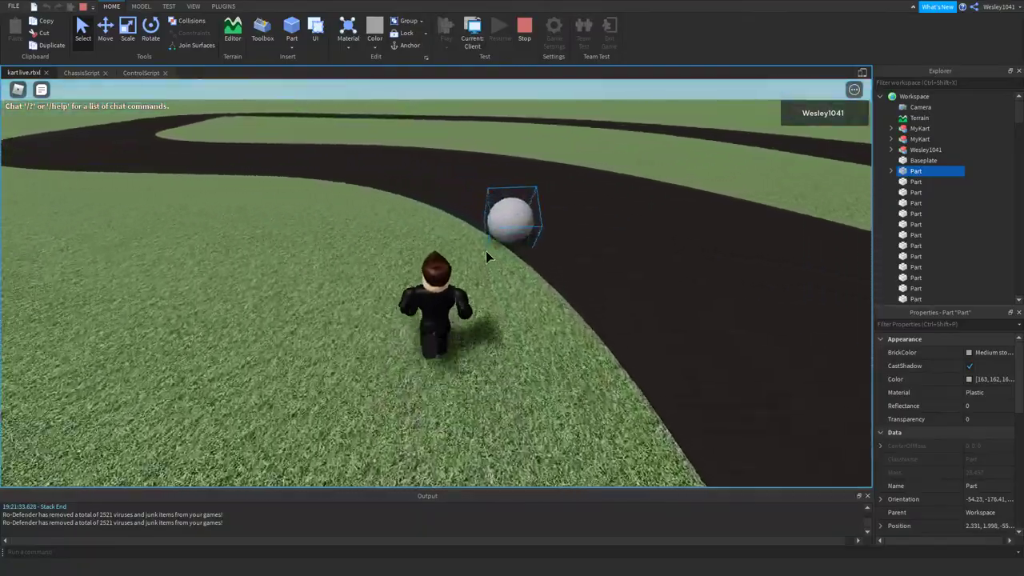
key(d)
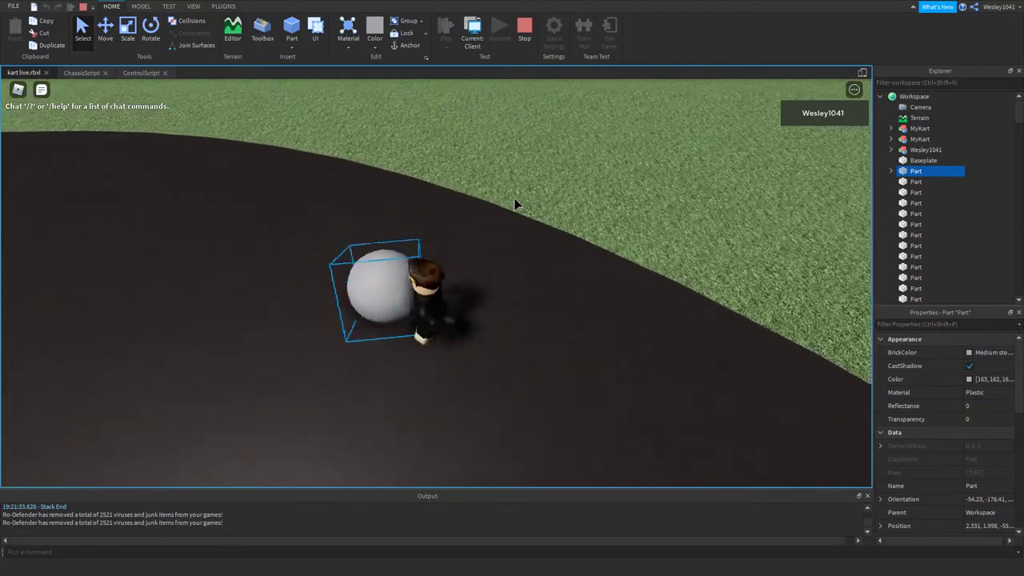
key(a)
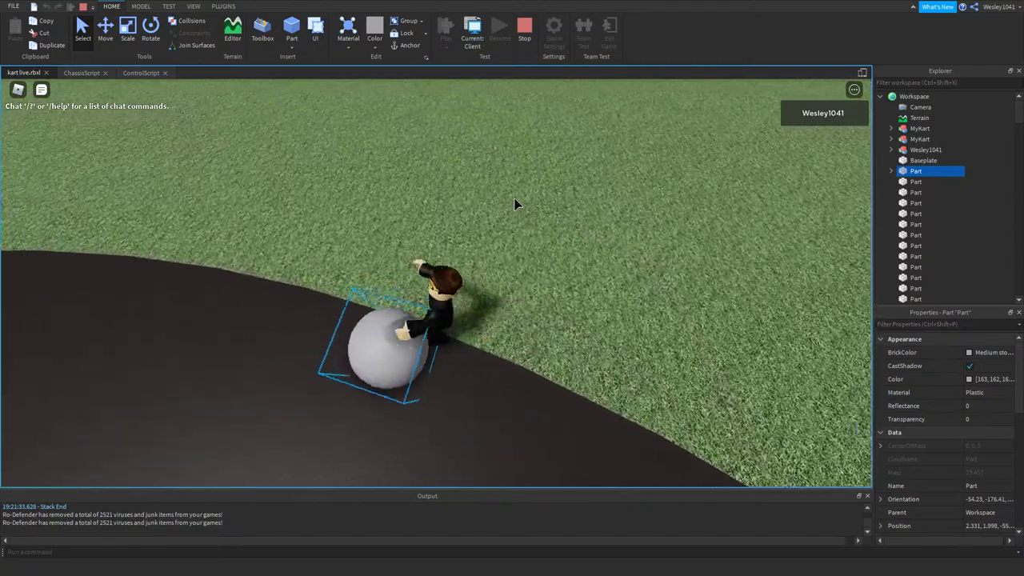
key(s)
scroll(514, 204, down, 6)
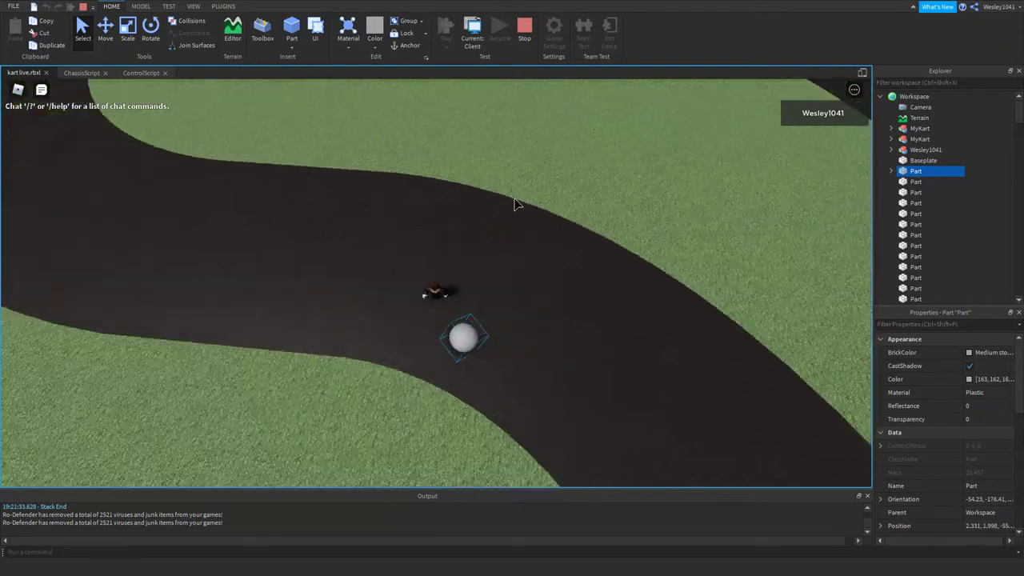
- Push the ball from several sides across the track and grass while viewing from above, and stop the playtest
key(s)
key(a)
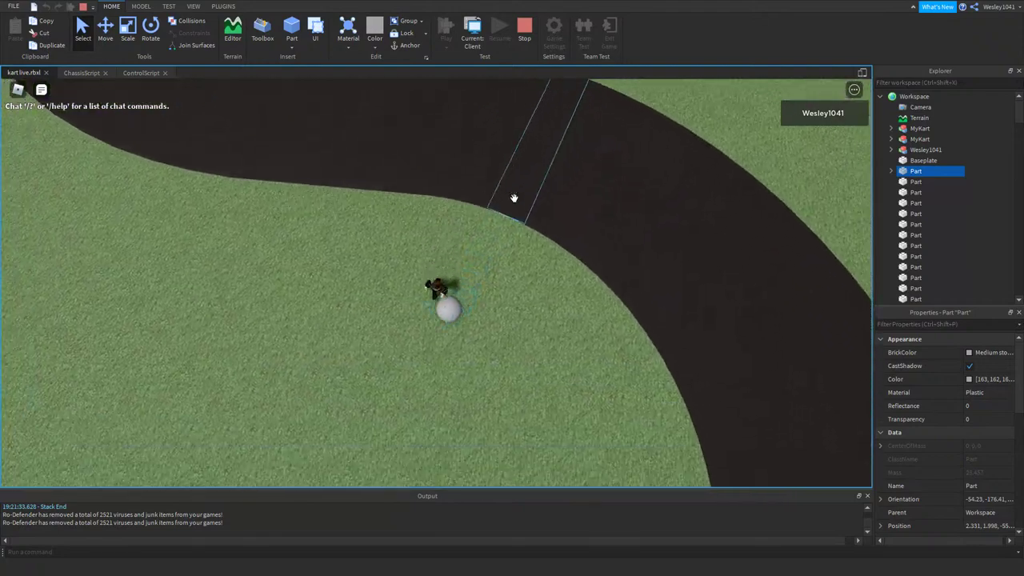
key(d)
key(s)
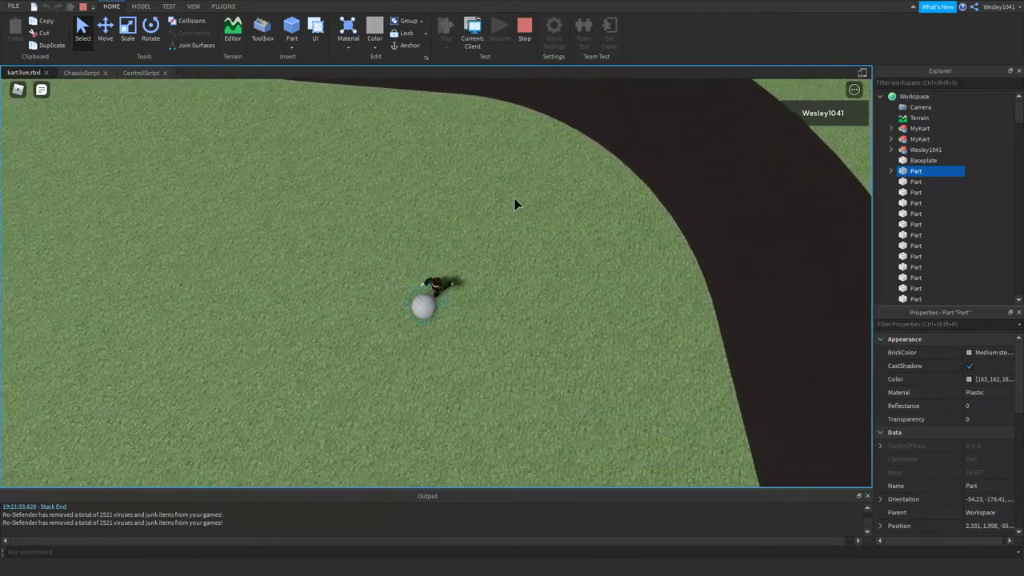
key(s)
key(d)
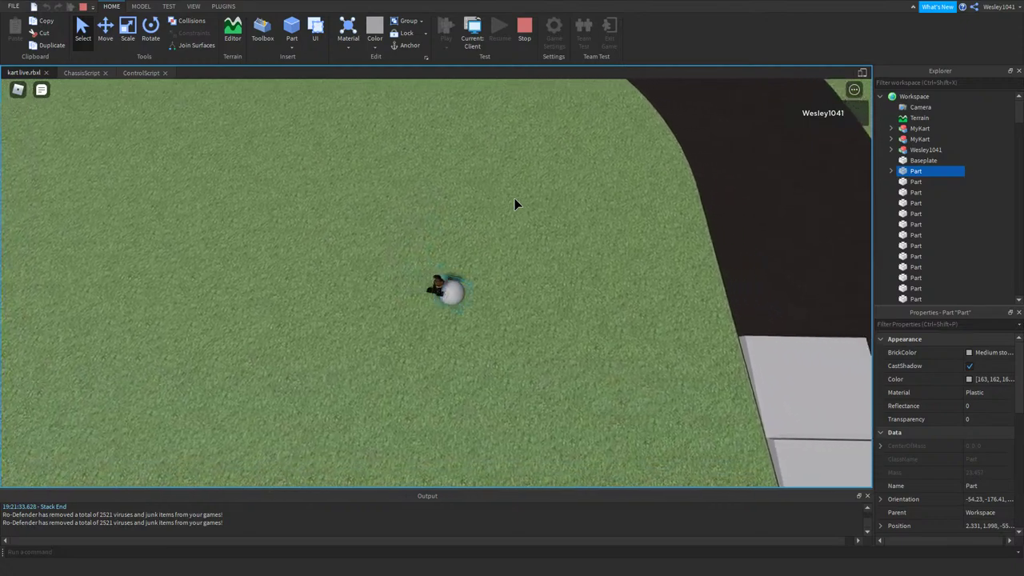
key(s)
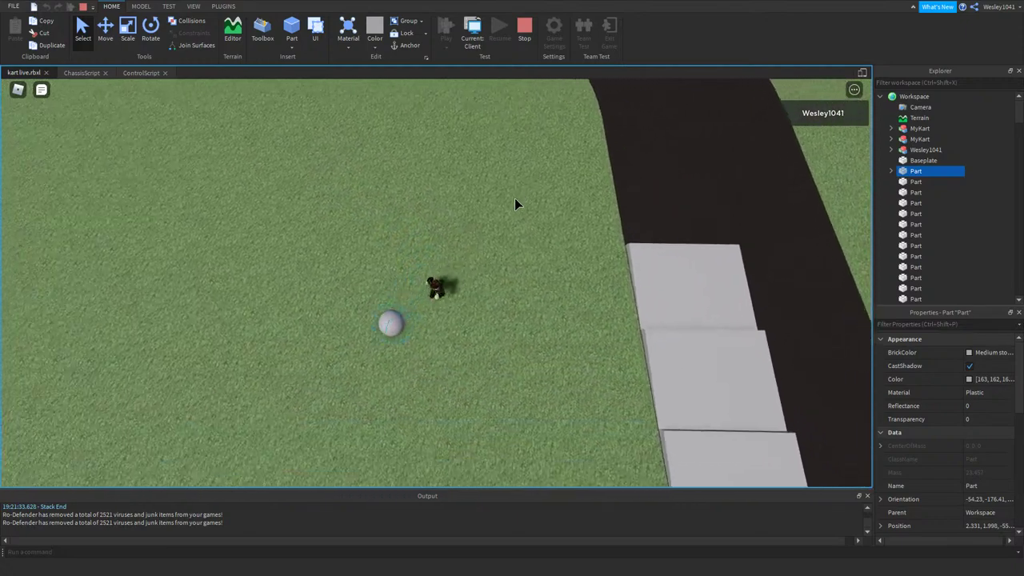
key(a)
key(d)
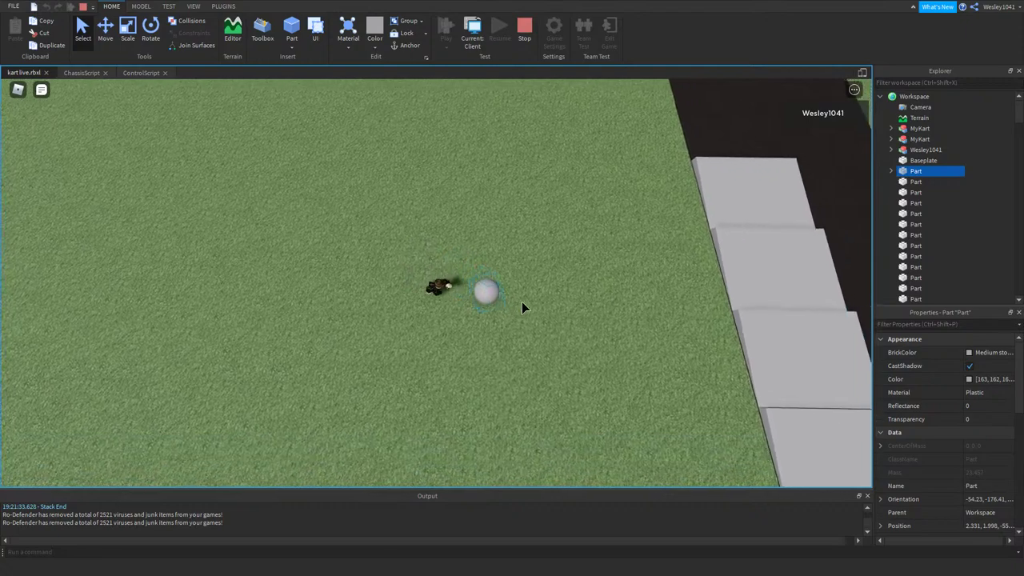
key(w)
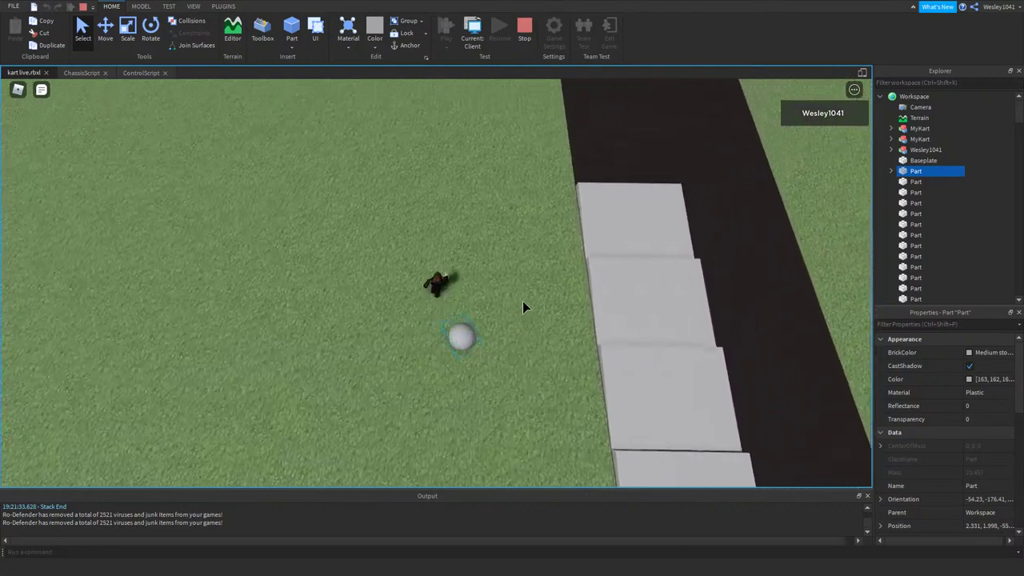
key(a)
key(s)
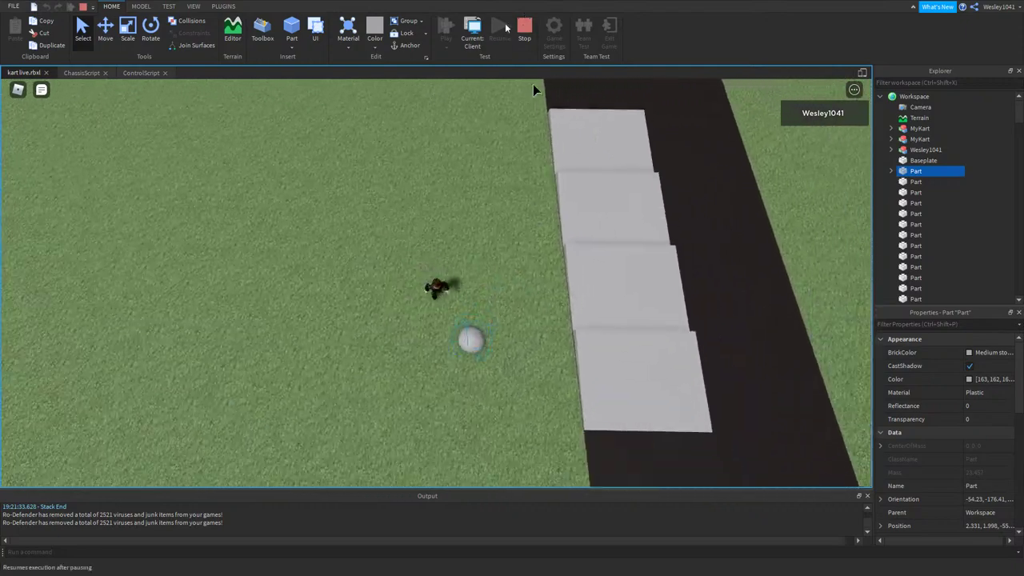
click(524, 31)
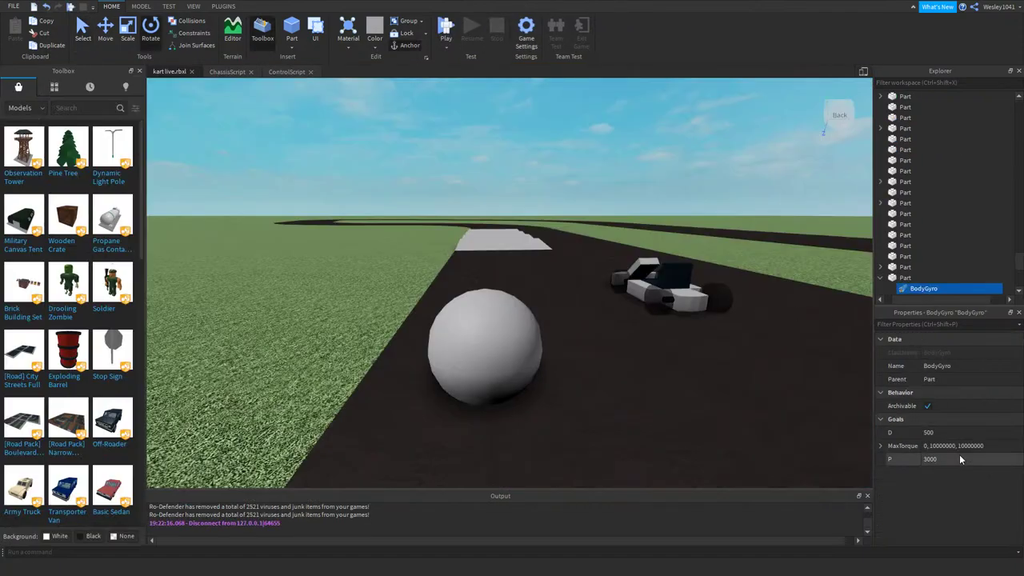
- Set the P value of the ball's BodyGyro to 1000000
click(961, 432)
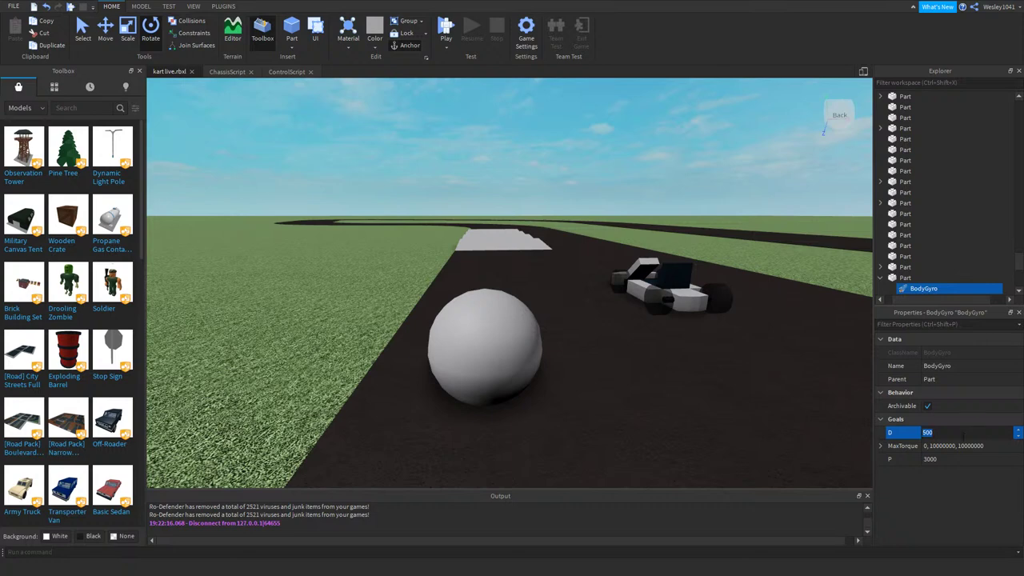
click(982, 462)
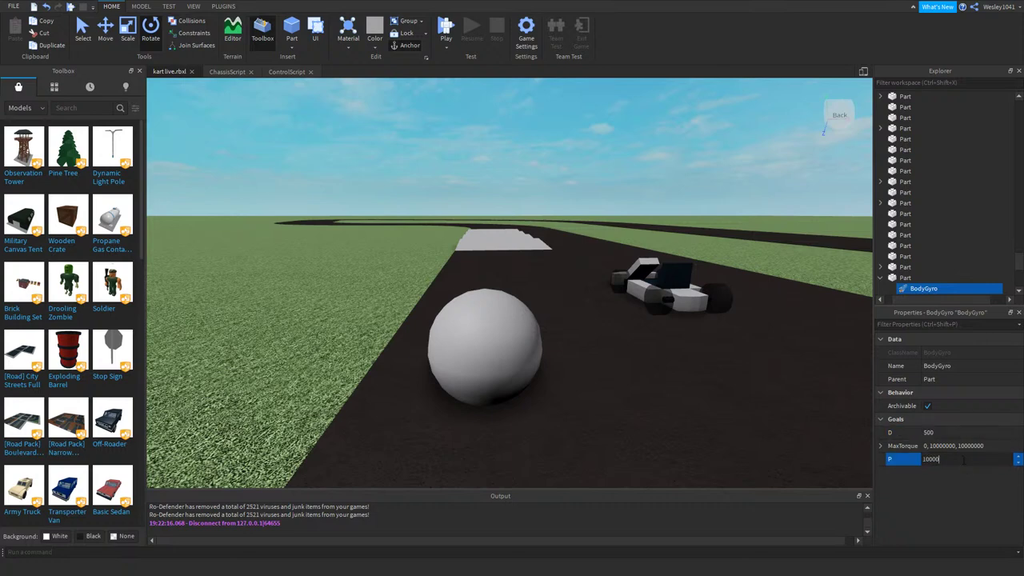
click(961, 459)
click(933, 445)
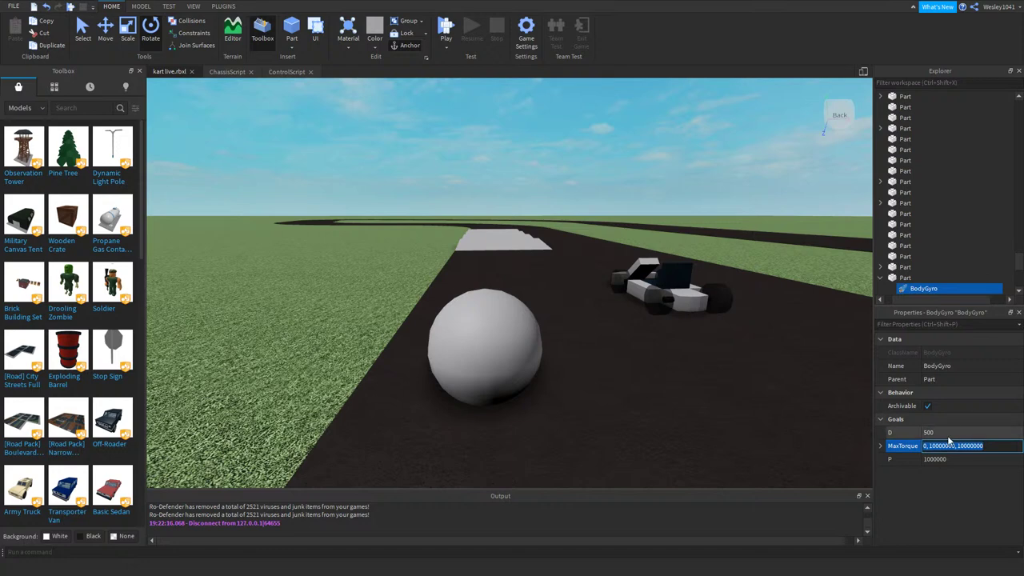
- Start a new playtest and push the ball with the character off the track onto the grass
click(447, 31)
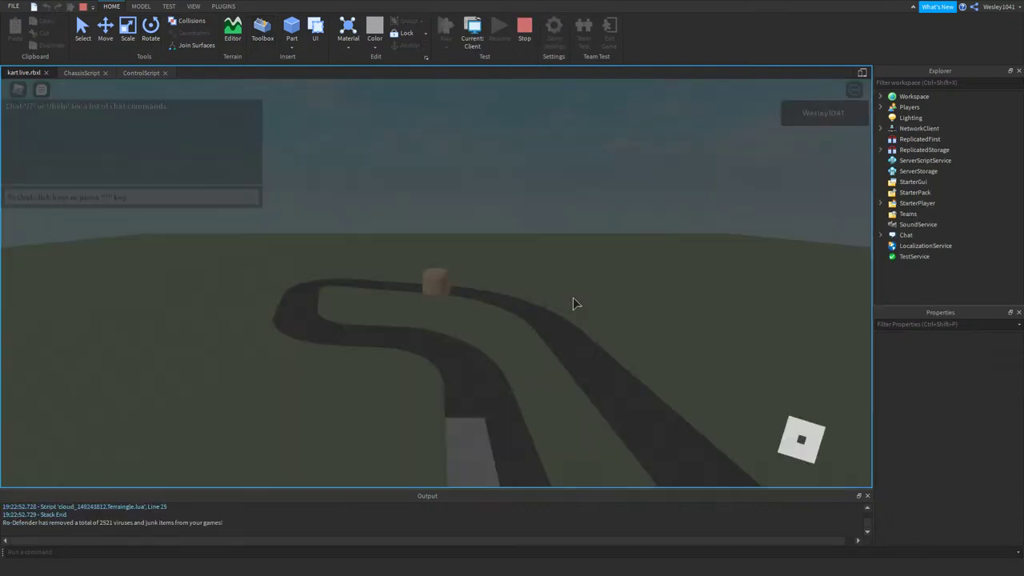
key(d)
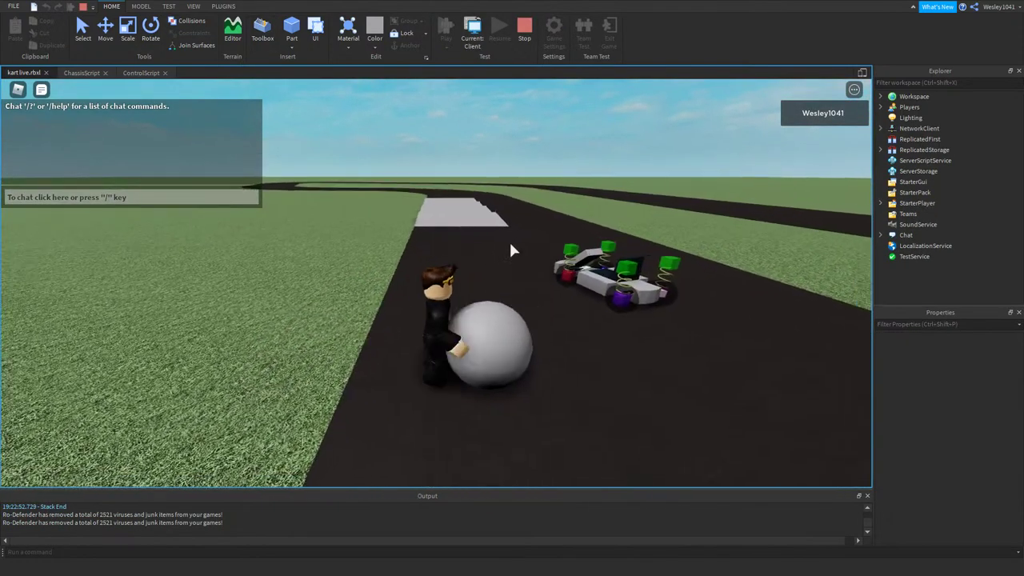
right_drag(511, 248, 511, 247)
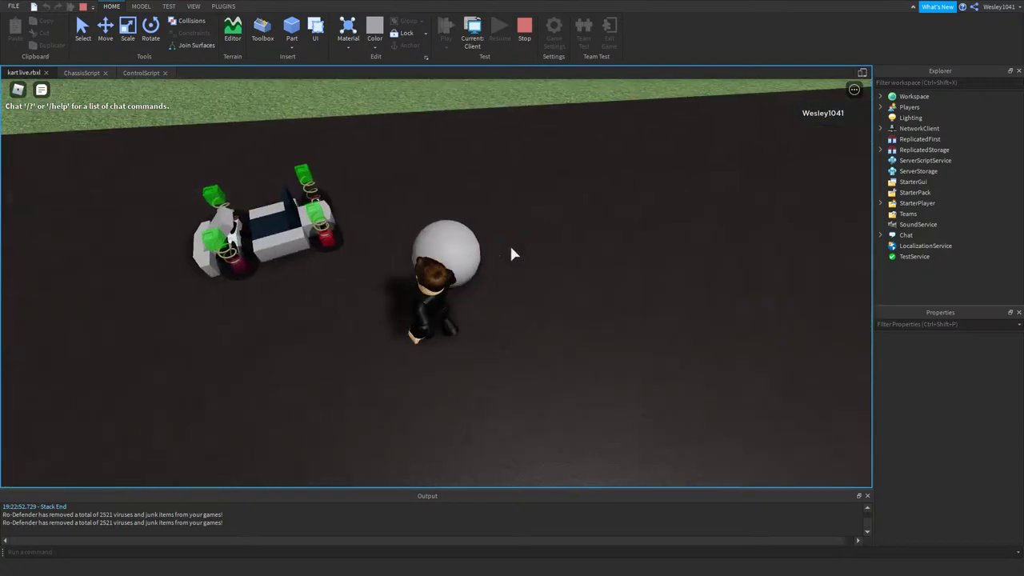
key(d)
key(w)
key(w)
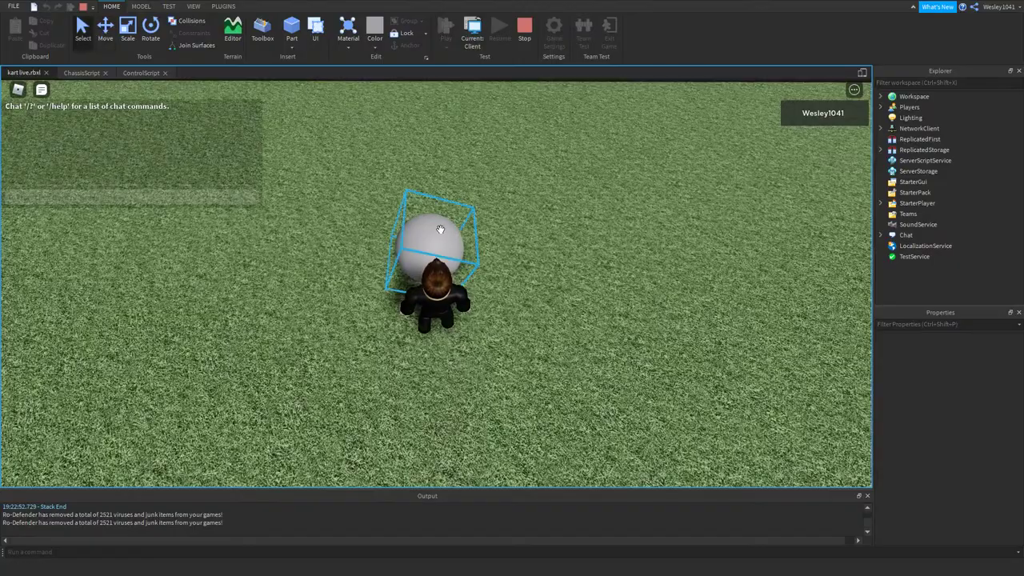
- Select the ball and push it along and across the far stretch of track to examine how it rotates
click(440, 230)
right_drag(446, 161, 471, 163)
key(w)
key(d)
key(d)
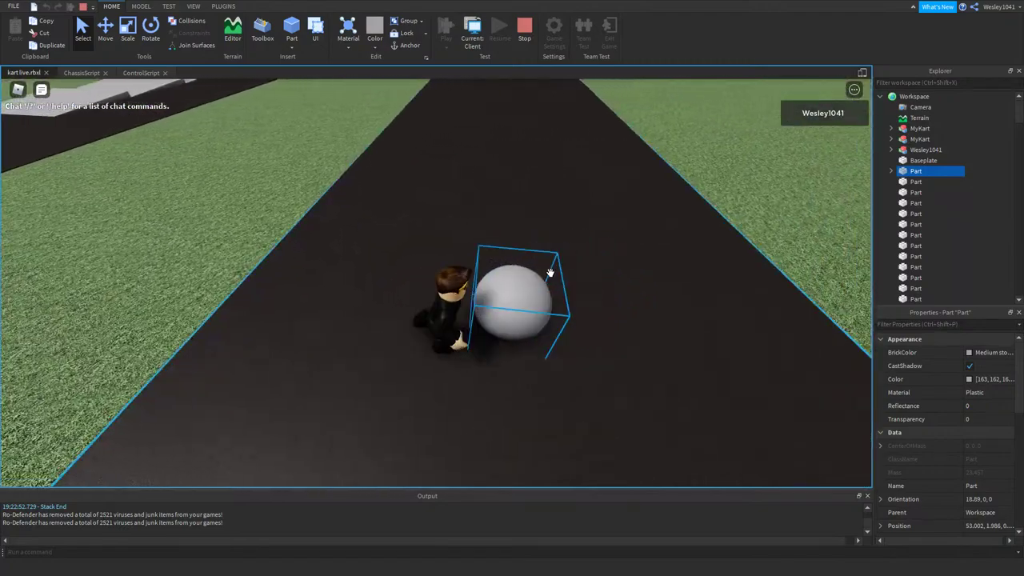
key(d)
right_drag(549, 273, 550, 273)
key(w)
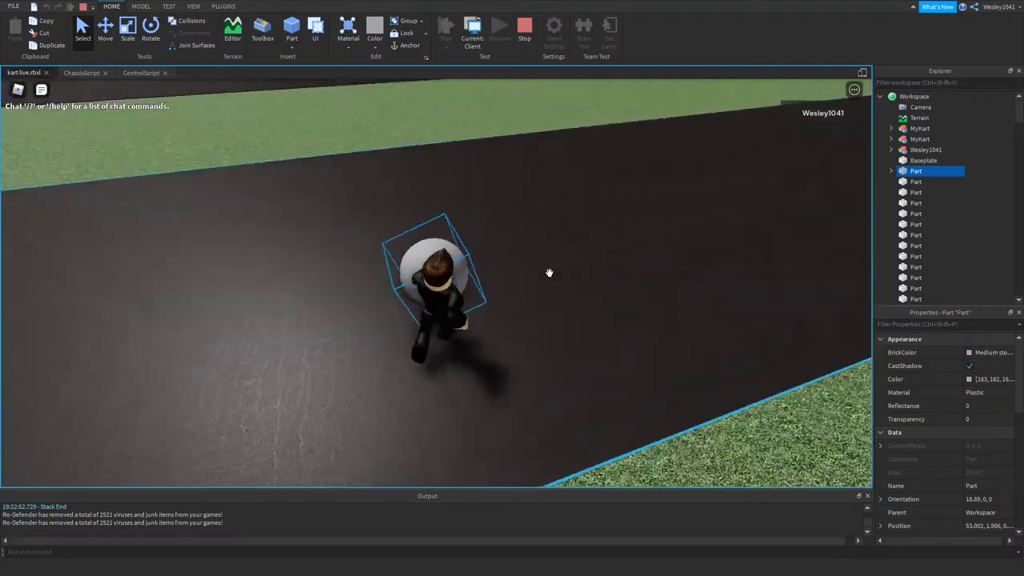
key(s)
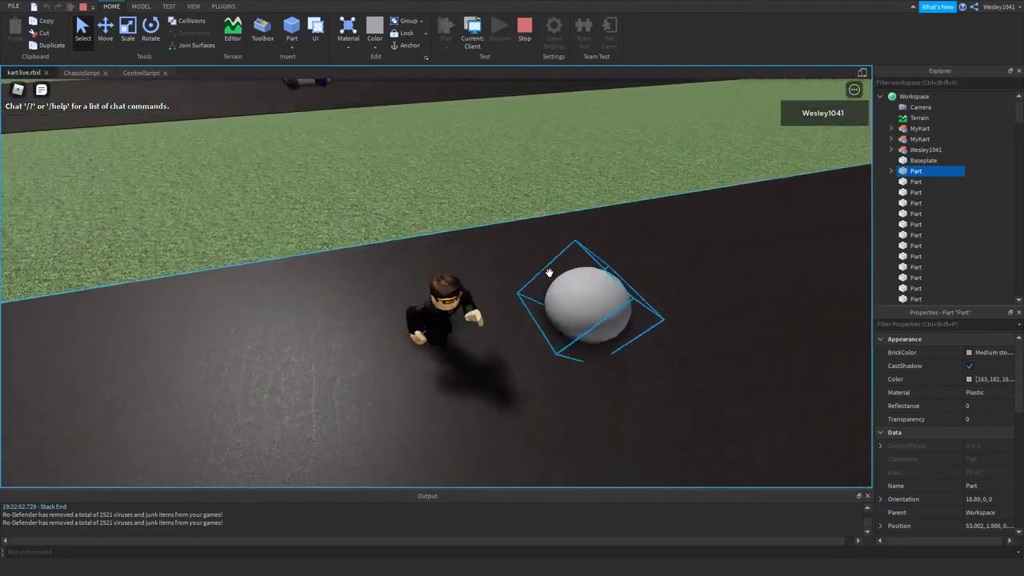
- Jump the character onto the ball and roll it across the grass back toward the karts
key(d)
key(w)
right_drag(527, 185, 492, 188)
key(w)
key(space)
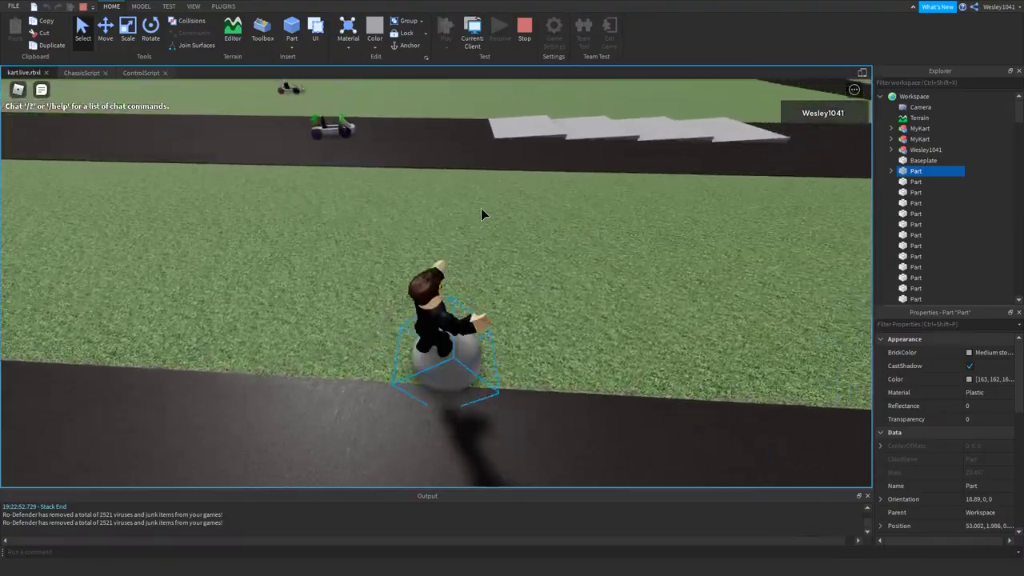
key(s)
key(space)
key(w)
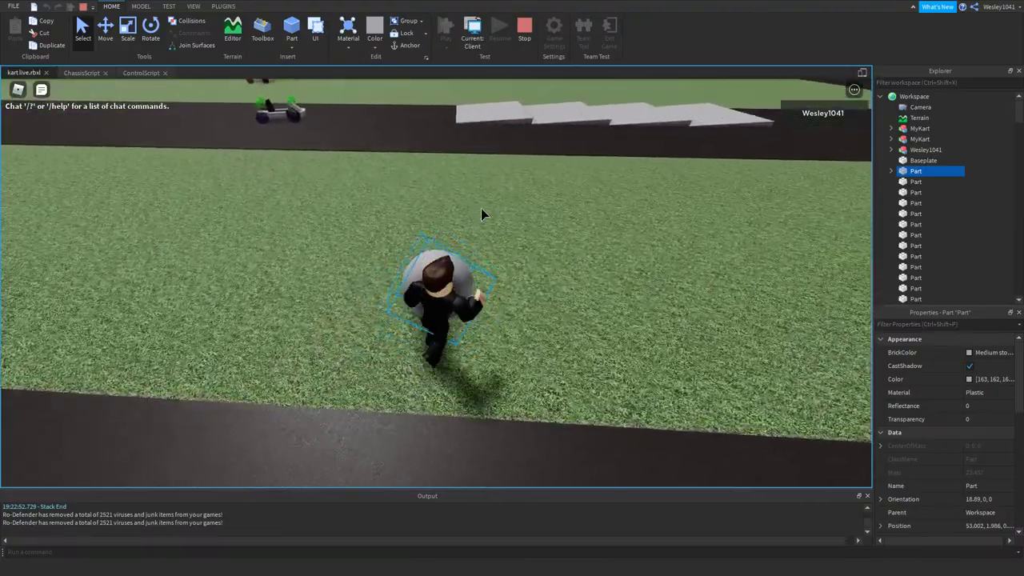
key(w)
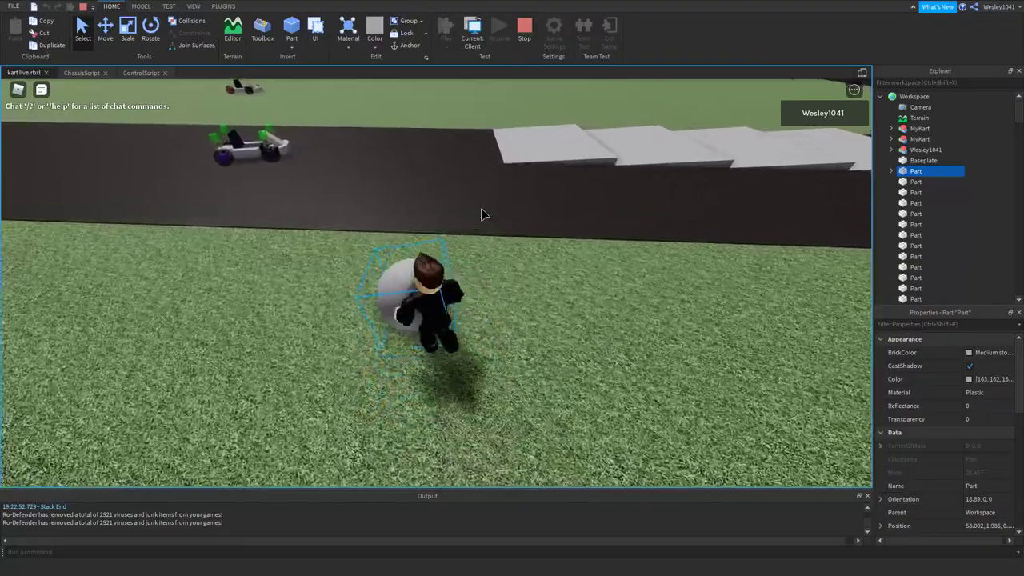
key(w)
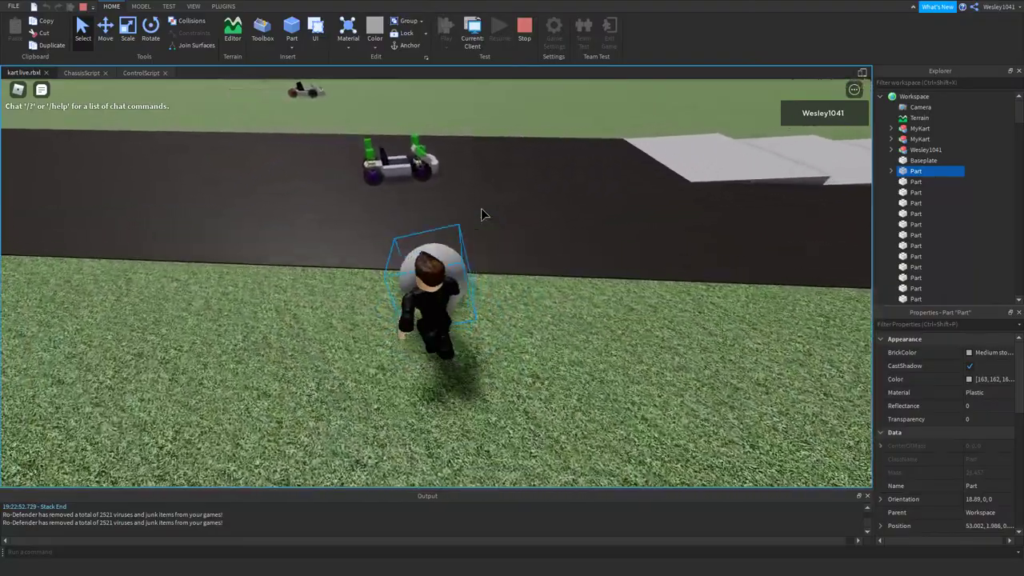
key(w)
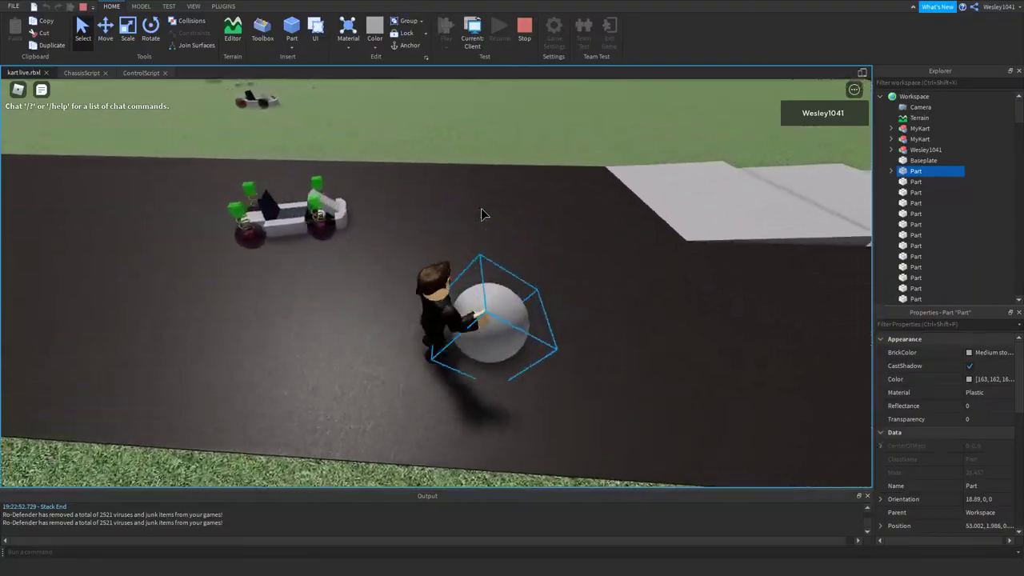
- Circle the ball beside the kart and push it from opposite sides, over the ramp and onto the grass
key(s)
key(d)
key(w)
key(a)
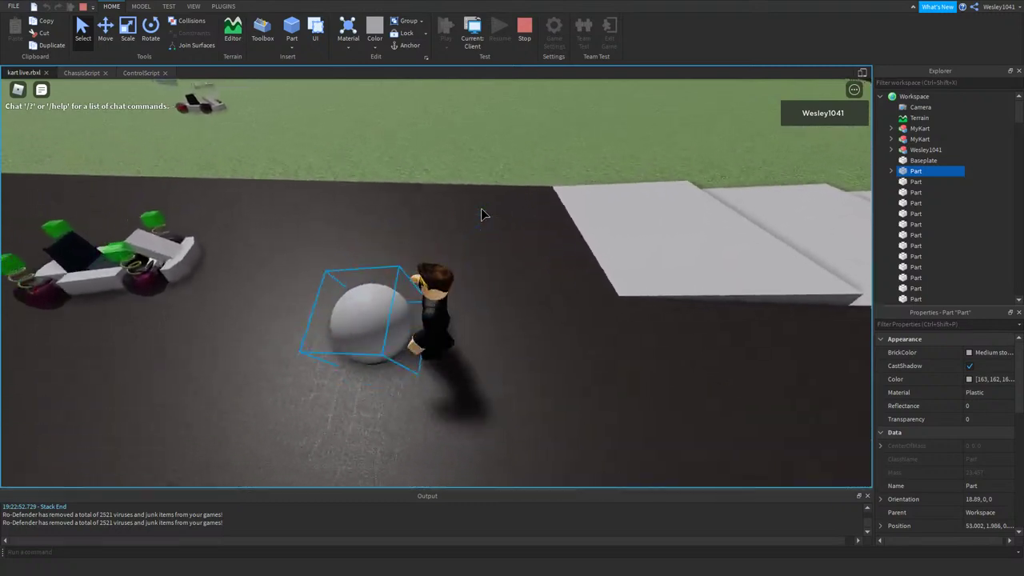
key(s)
key(a)
key(w)
key(d)
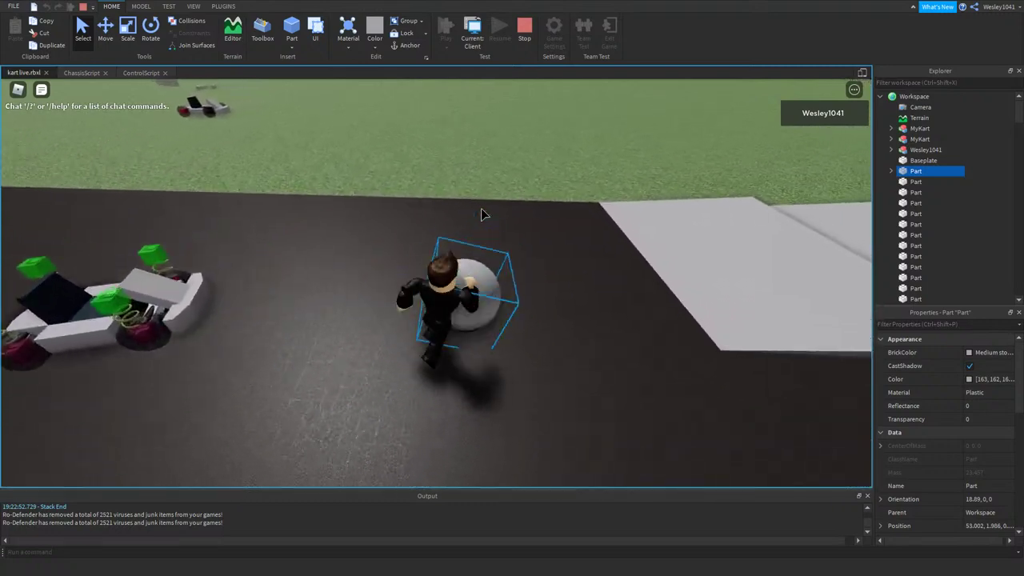
key(d)
key(w)
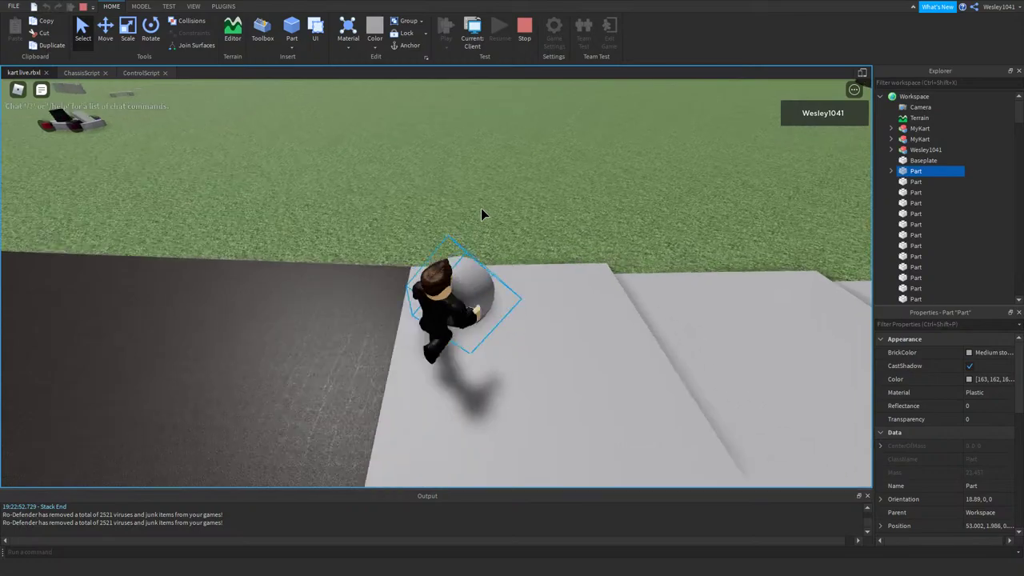
key(w)
key(a)
key(w)
key(s)
key(a)
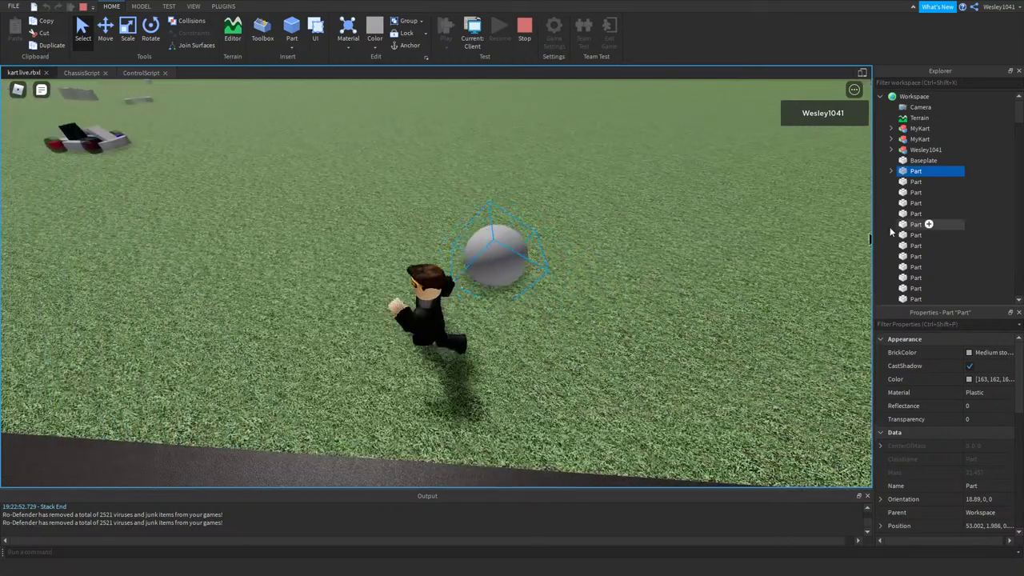
- Set the ball's BodyGyro MaxTorque to 10000000, 10000000, 10000000 in the running playtest and push the ball with the character
key(s)
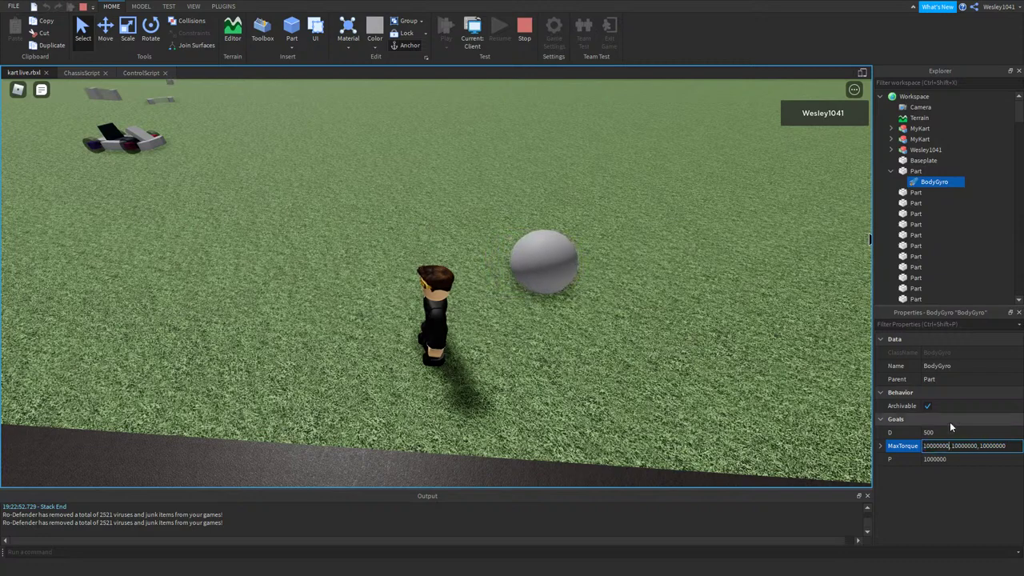
key(d)
key(w)
key(d)
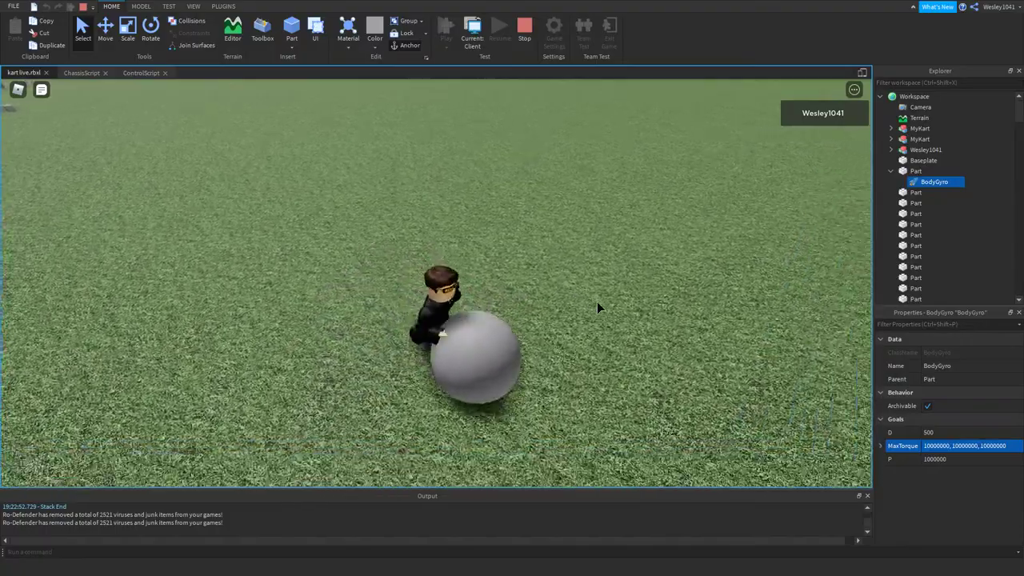
key(s)
key(d)
- Select the ball and push it from opposite sides on the grass to examine whether it rotates on any axis
click(407, 276)
key(w)
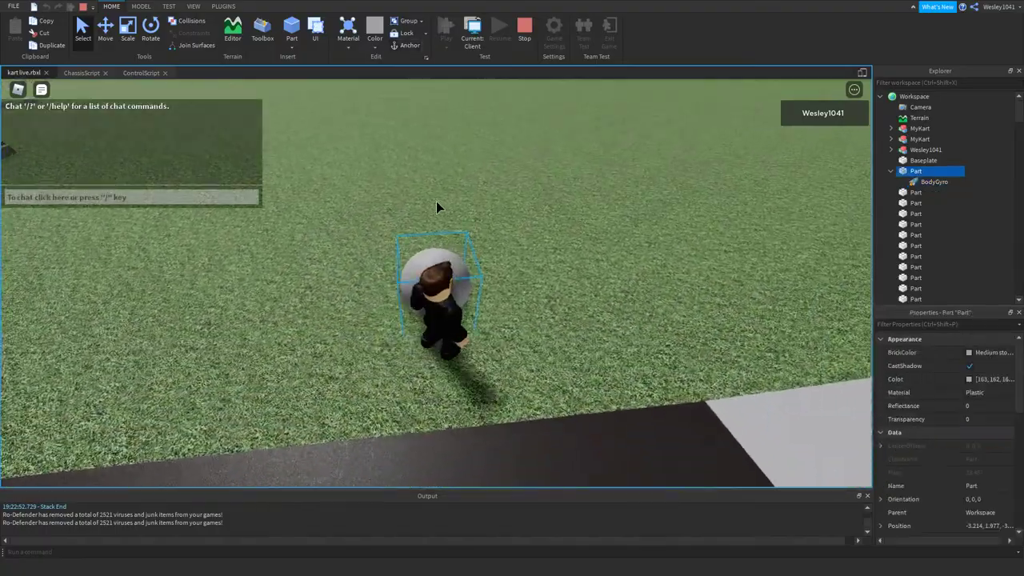
key(d)
key(a)
key(s)
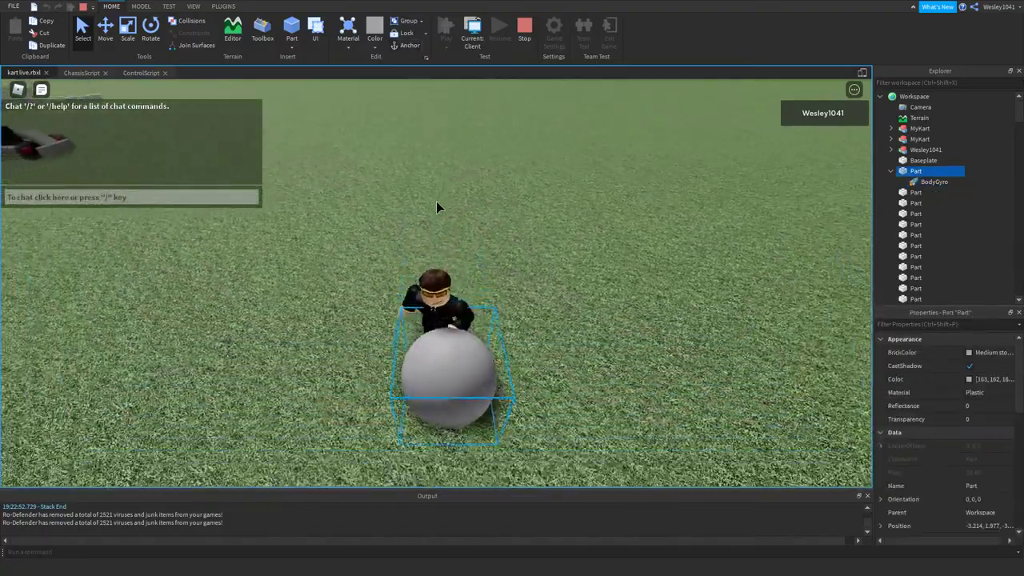
key(a)
- Check the BodyGyro's MaxTorque, reselect the ball and push it between the track edge and the grass, and stop the playtest
click(899, 184)
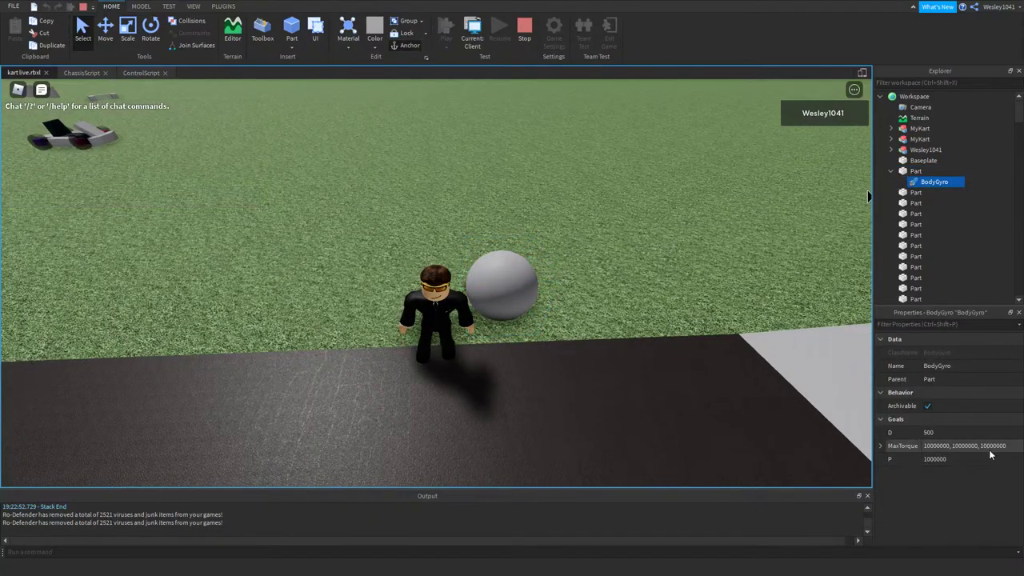
key(w)
key(d)
click(491, 347)
key(s)
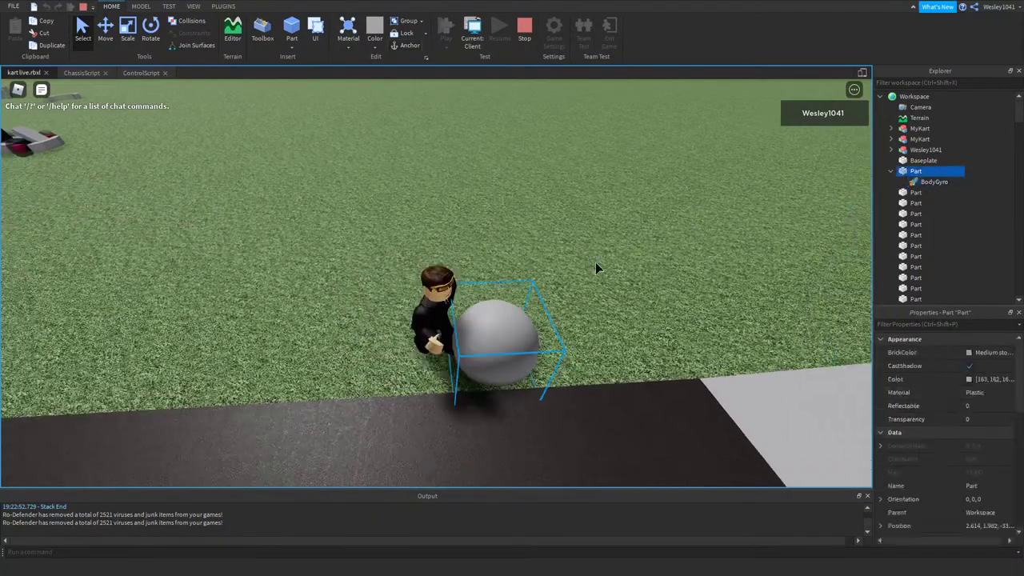
key(d)
key(w)
key(a)
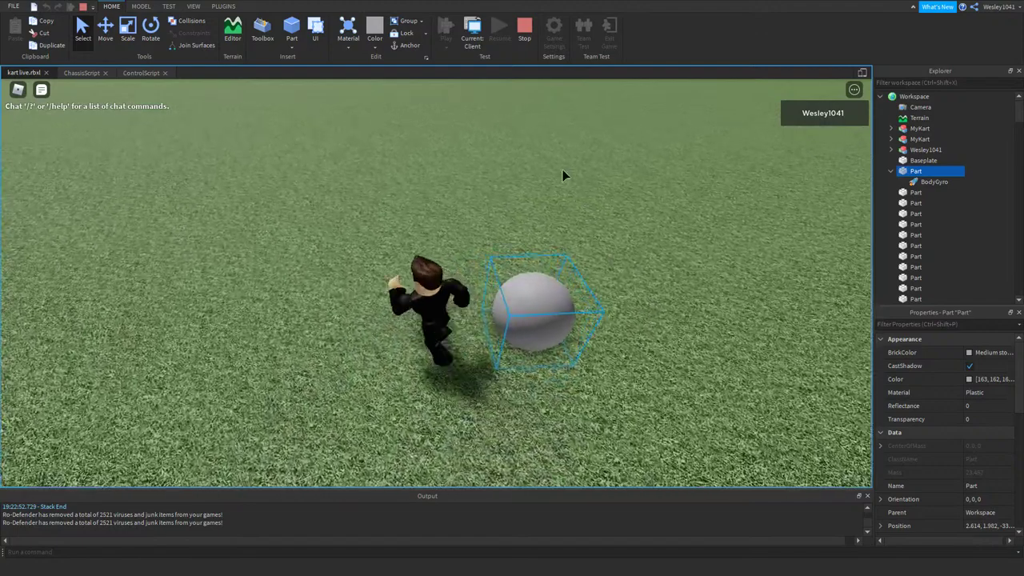
click(524, 32)
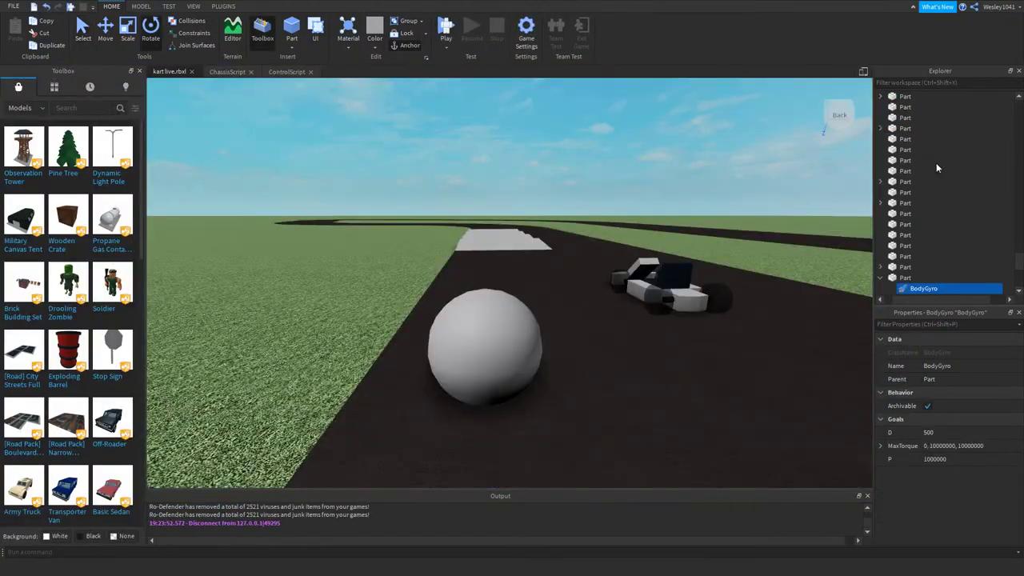
- Examine the parked kart on the track from behind and from above, focusing on its wheels
right_drag(546, 291, 545, 292)
key(s)
key(d)
key(w)
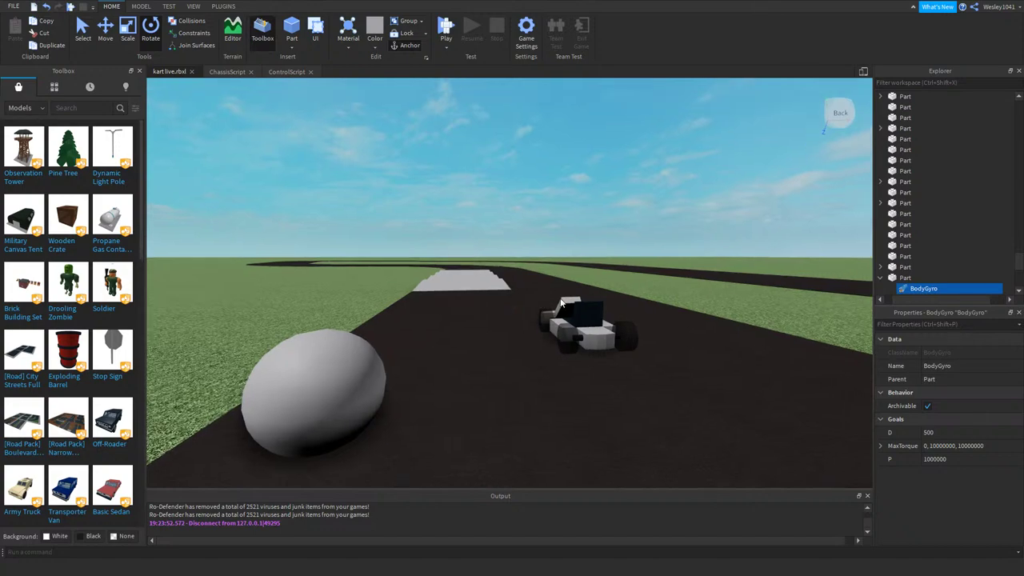
key(w)
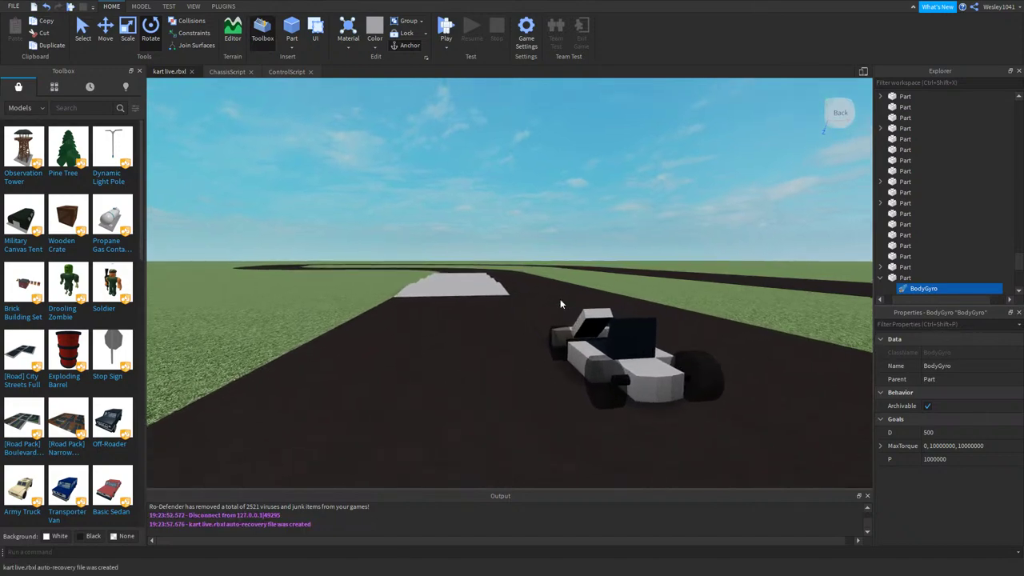
right_drag(560, 299, 560, 299)
key(s)
right_drag(662, 311, 663, 310)
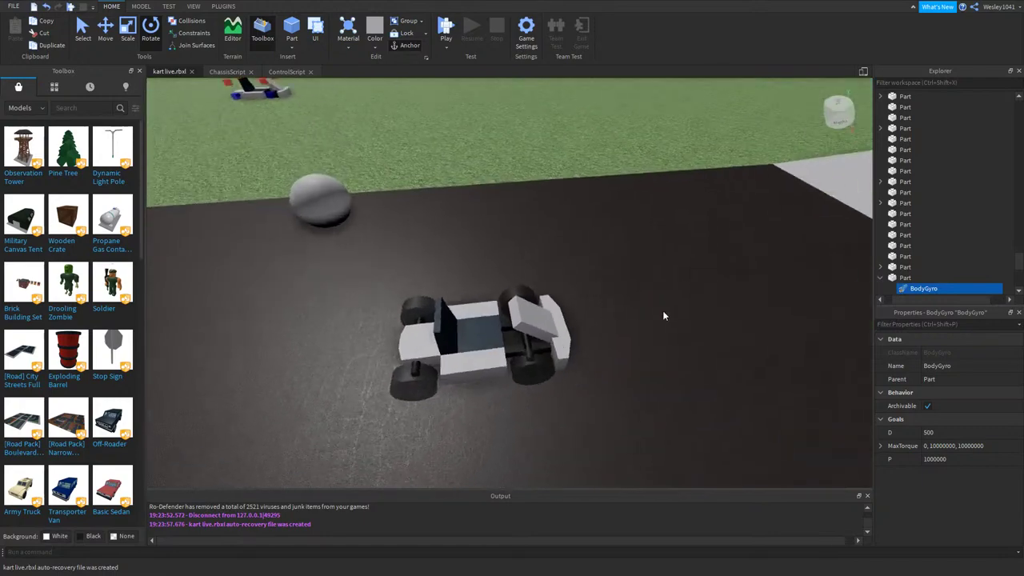
key(w)
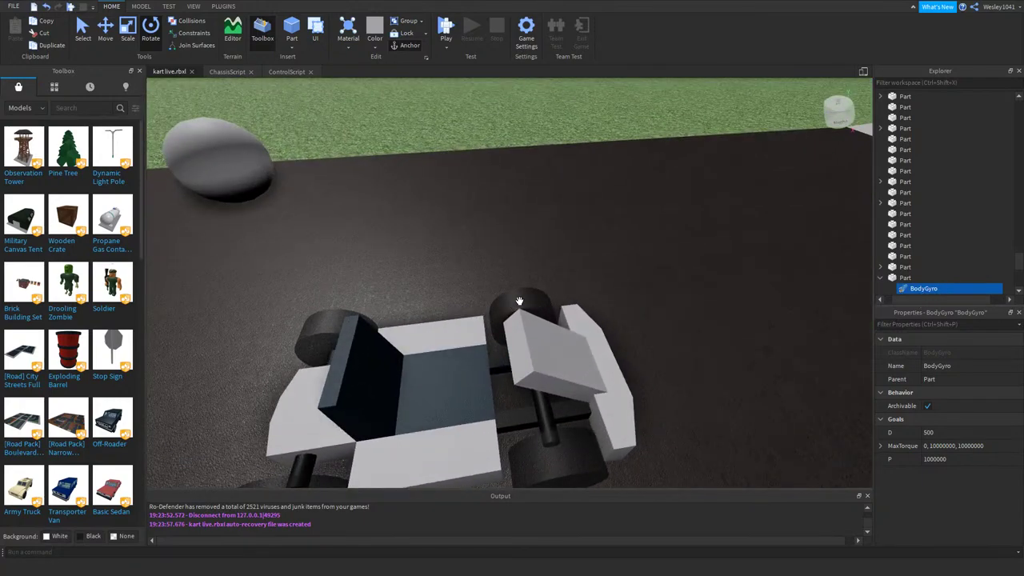
right_drag(519, 301, 519, 301)
- In ChassisScript, add local gyro = Instance.new("BodyGyro", wheel) under the Gyro comment
click(291, 73)
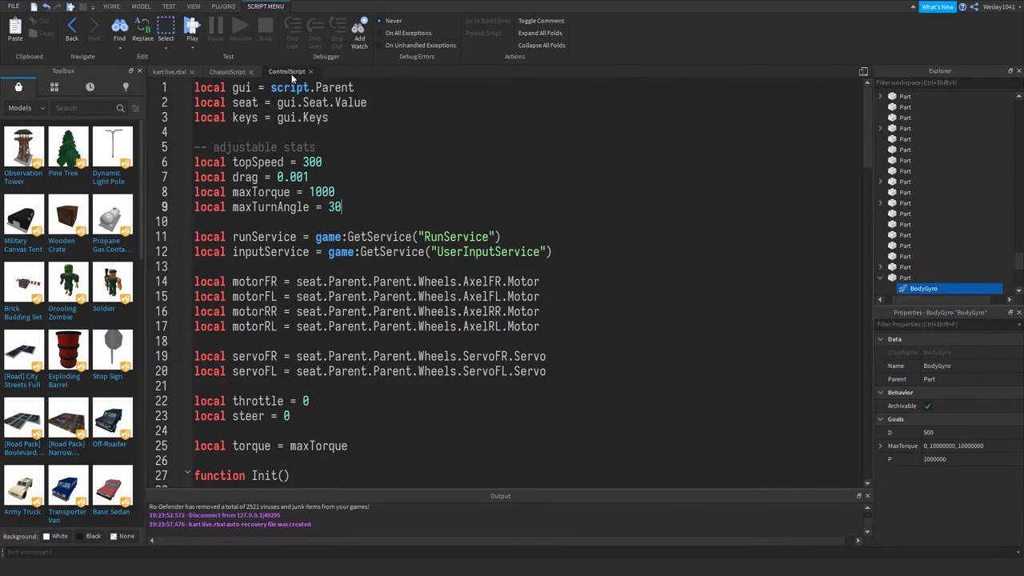
click(232, 71)
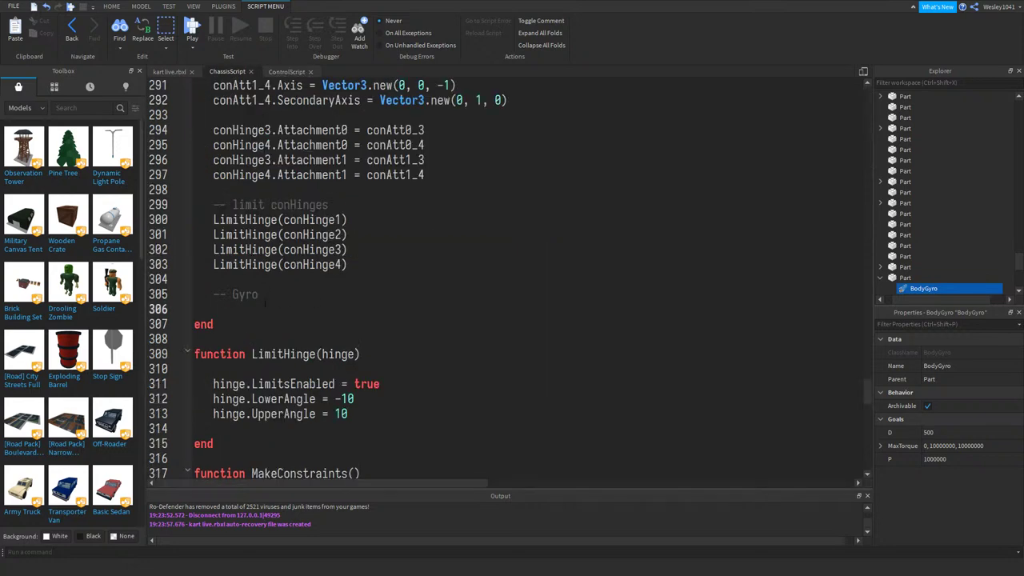
key(Return)
text(local gy)
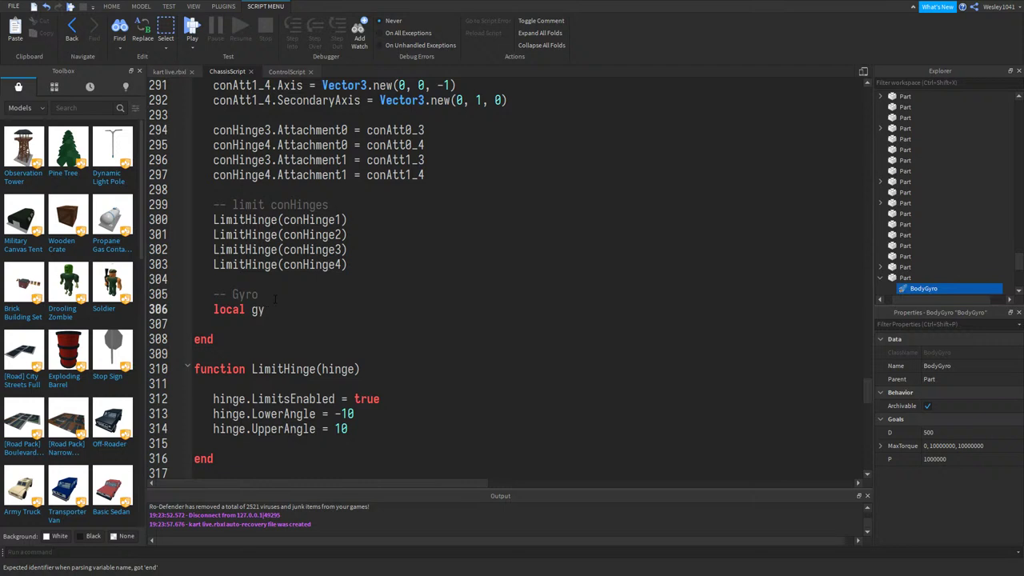
text(= Instanc)
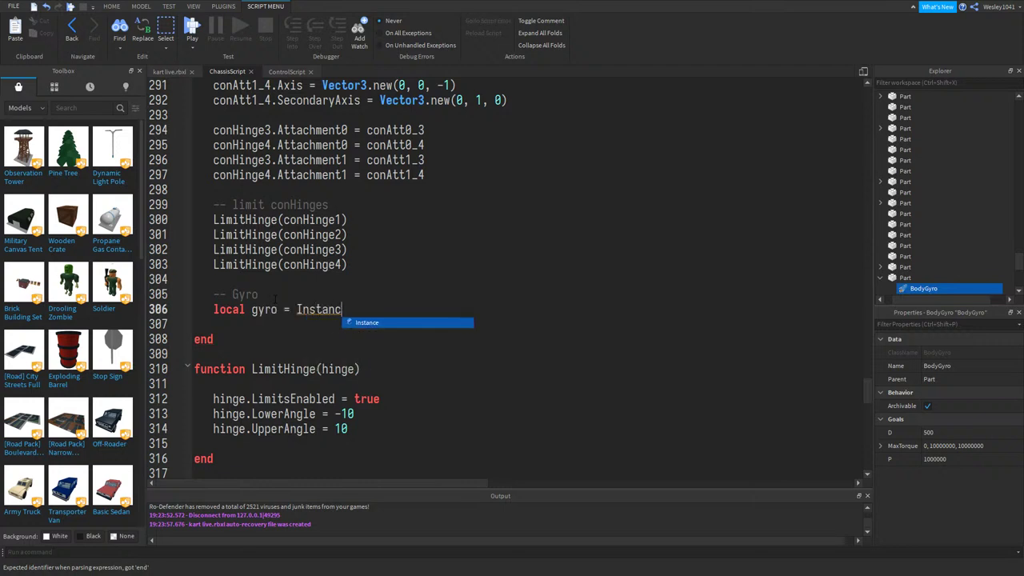
text(e.new(")
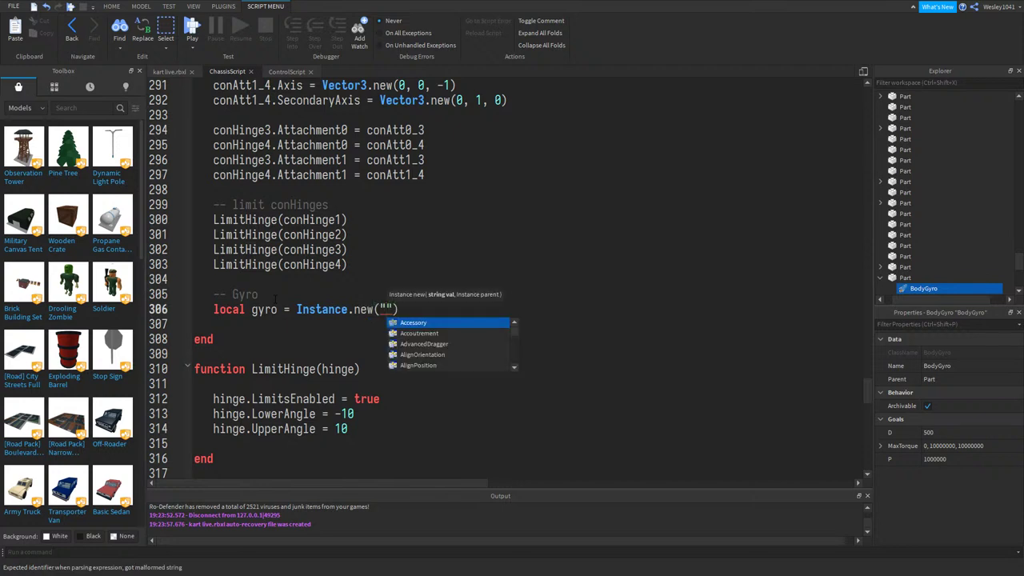
text(Whe)
key(BackSpace)
key(BackSpace)
key(BackSpace)
key(BackSpace)
text(BodyG)
key(Tab)
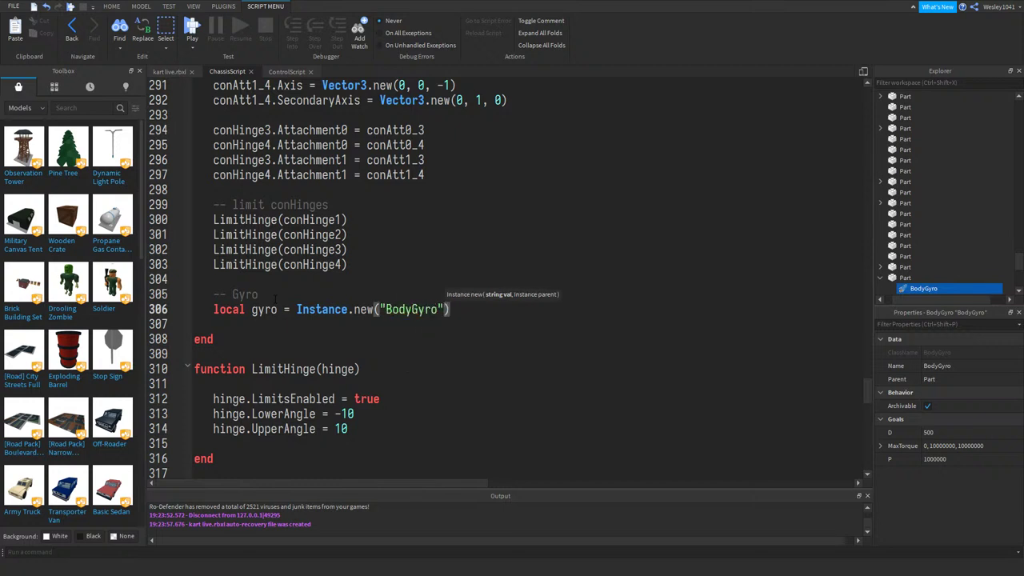
text(, )
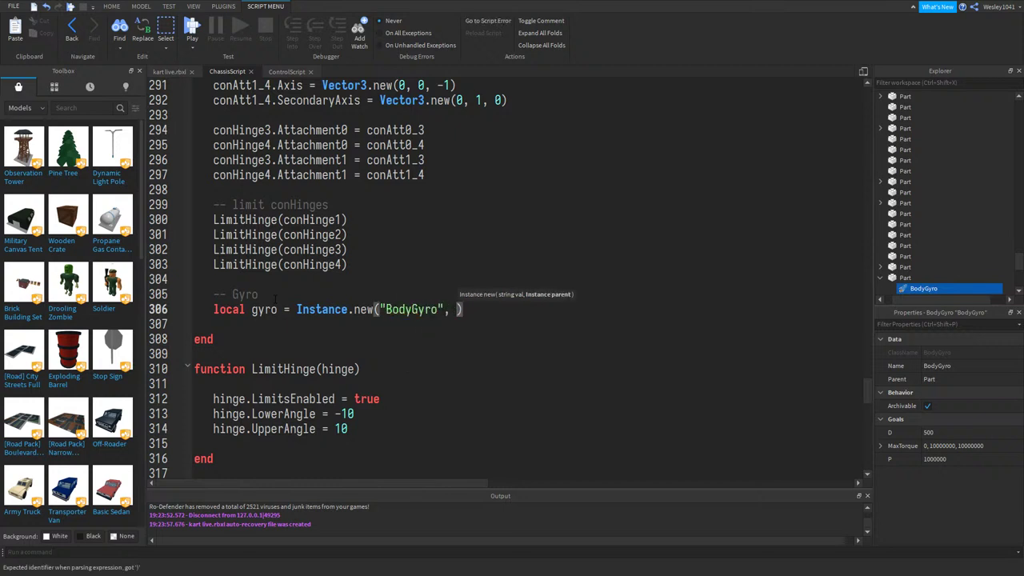
text(wheel)
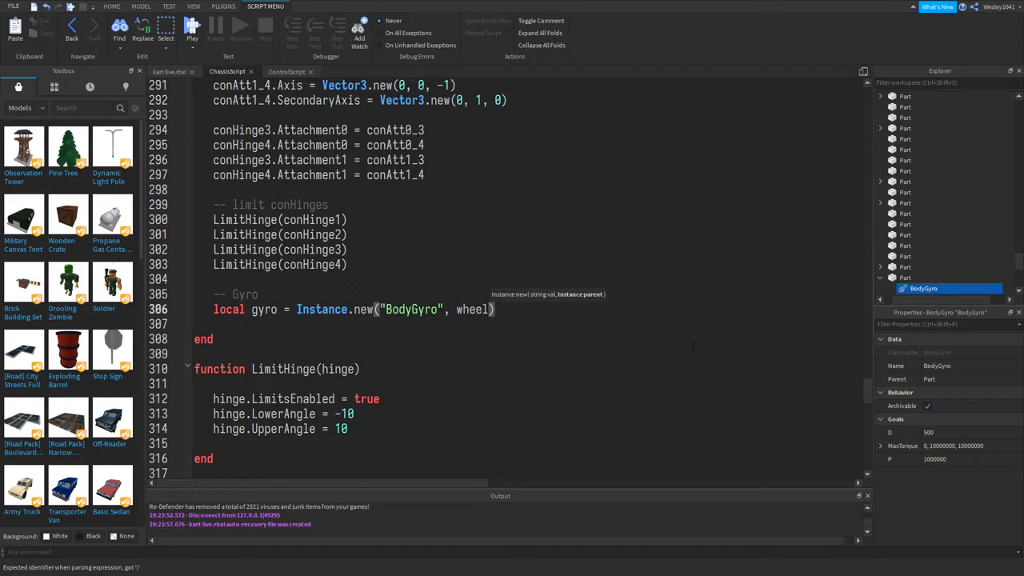
- Add a gyro.P = 1000000 line below the gyro declaration, copying the value from the test ball's BodyGyro
drag(868, 384, 891, 393)
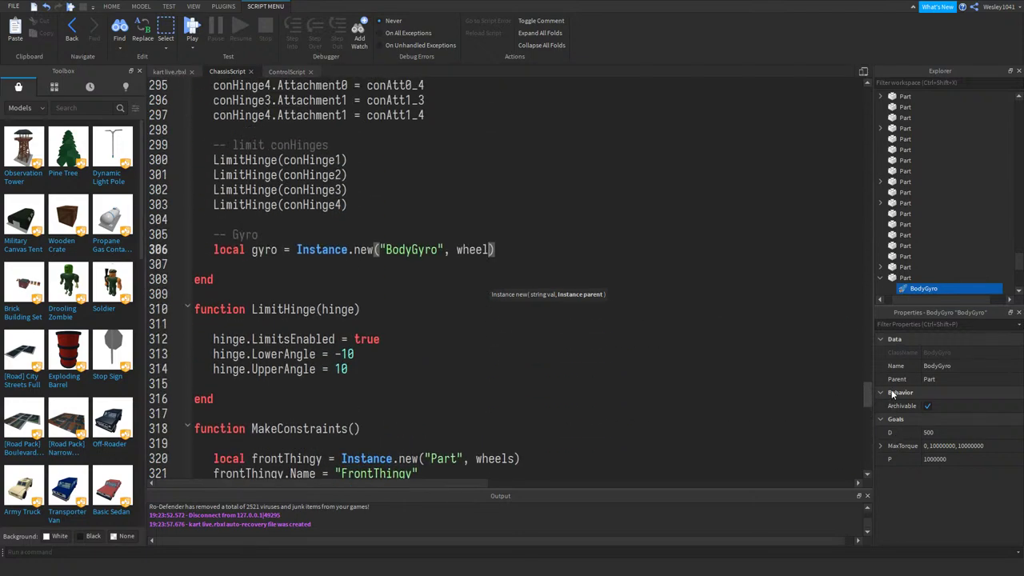
key(Return)
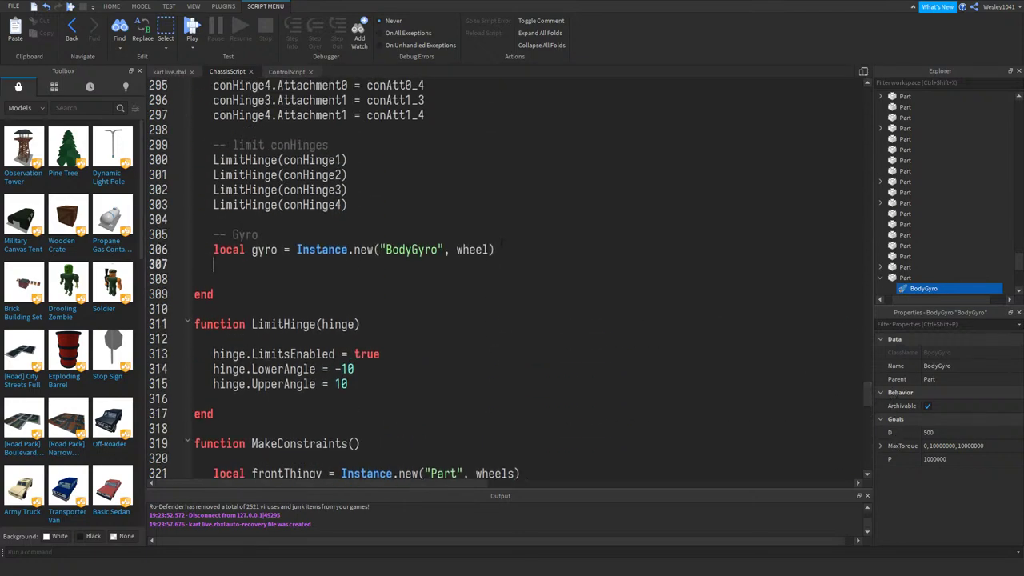
text(gyro)
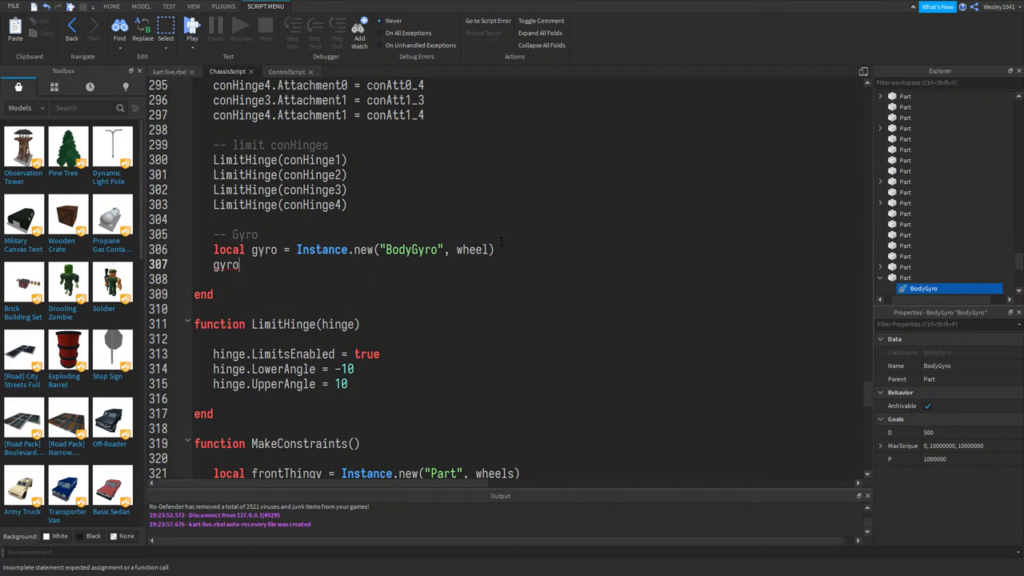
text(.P =)
click(928, 458)
key(ctrl+c)
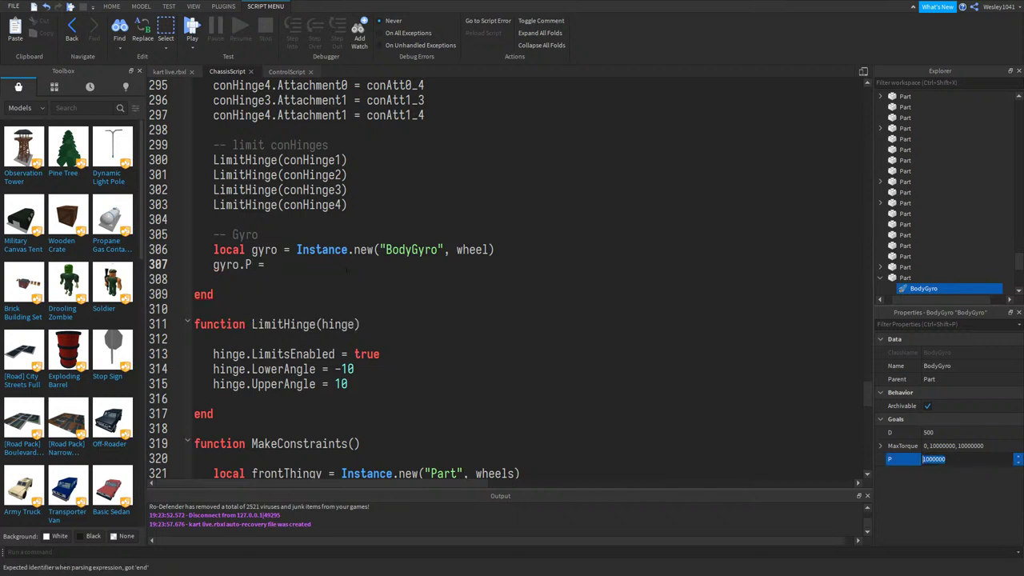
click(346, 271)
key(ctrl+v)
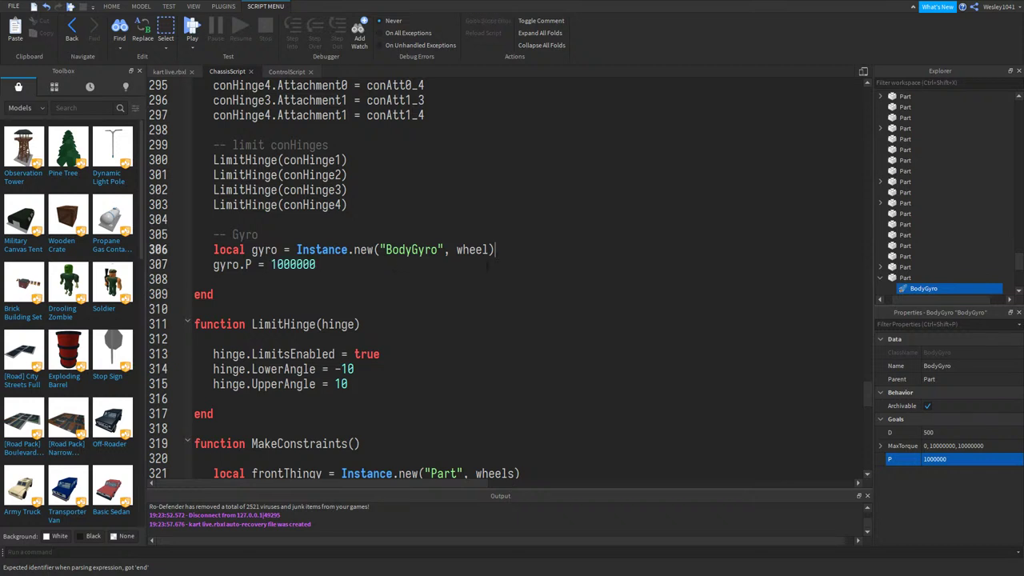
- Add the line gyro.MaxTorque = Vector3(0, 10000000, 10000000), copying the axis values from the test ball's BodyGyro
key(Return)
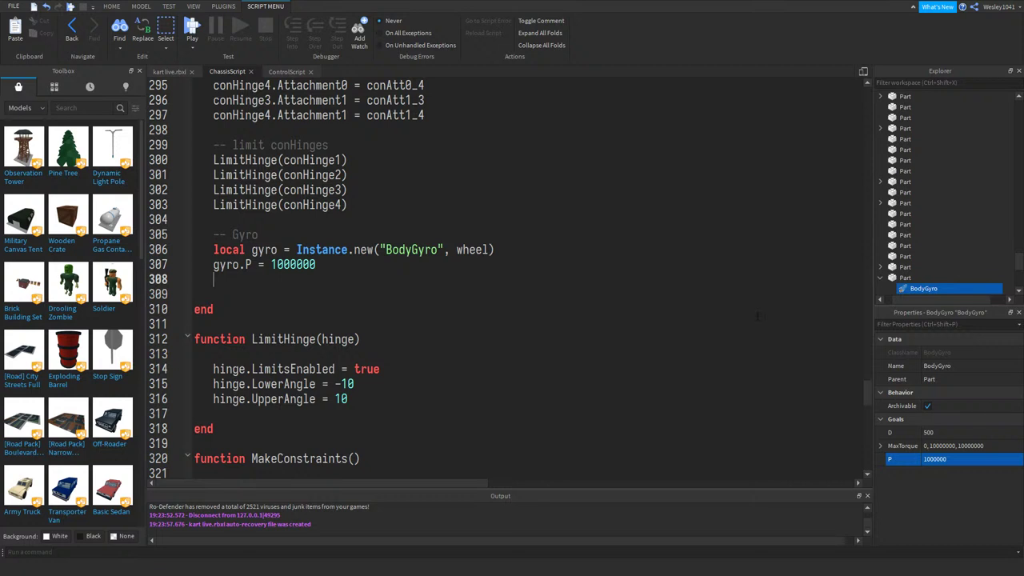
click(950, 442)
key(ctrl+c)
click(337, 280)
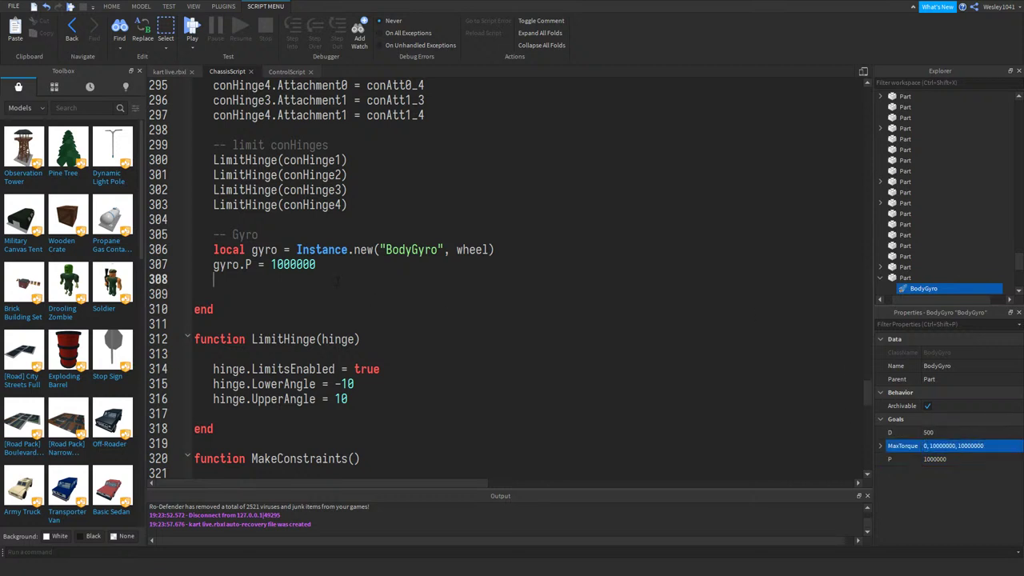
text(gyro.)
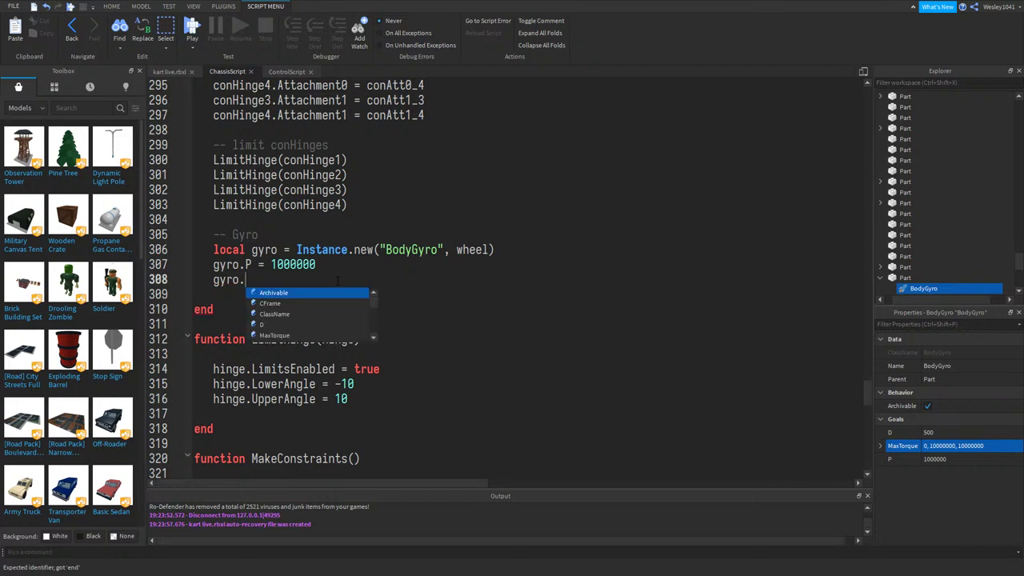
text(MaxTorque)
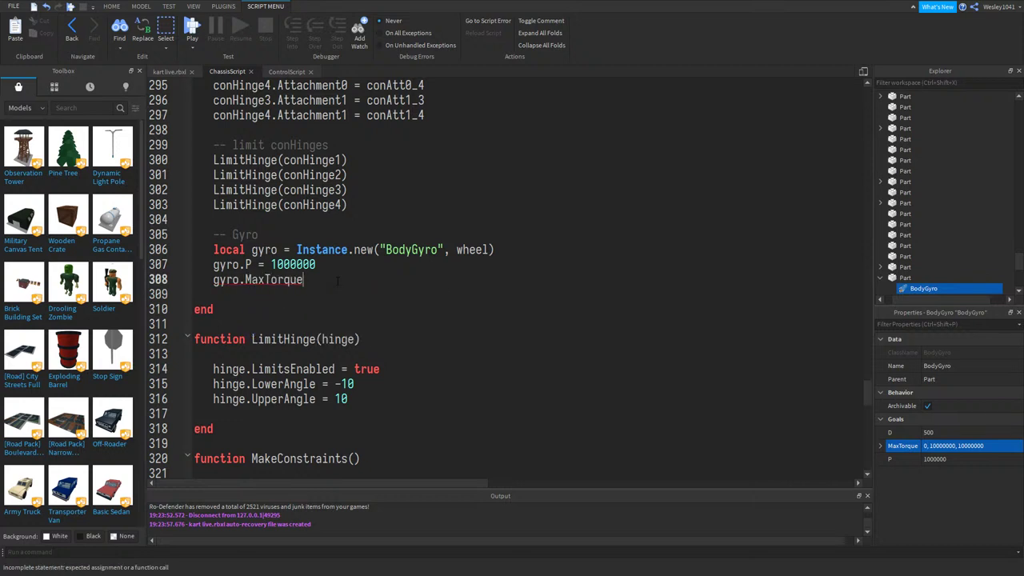
text( = Vecto)
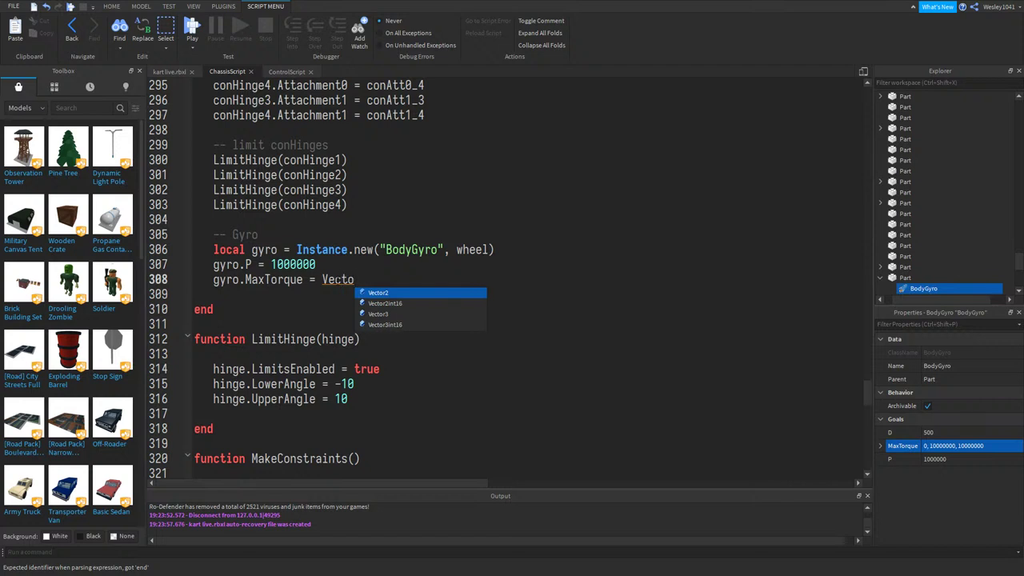
text(r3()
key(ctrl+v)
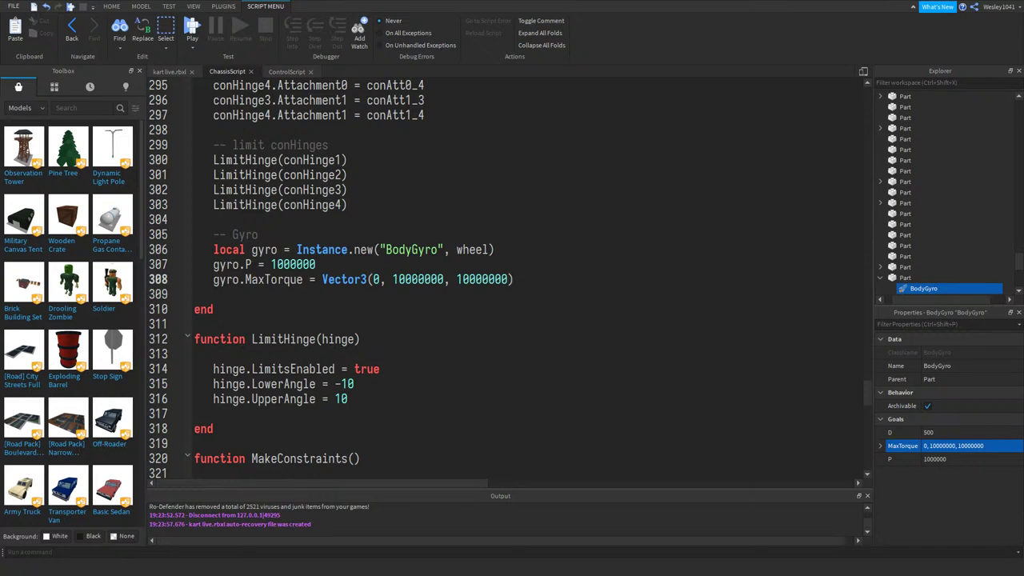
- Select the kart's WheelFL part in the 3D scene, examine its rotation axes from several angles, and open ControlScript
click(169, 71)
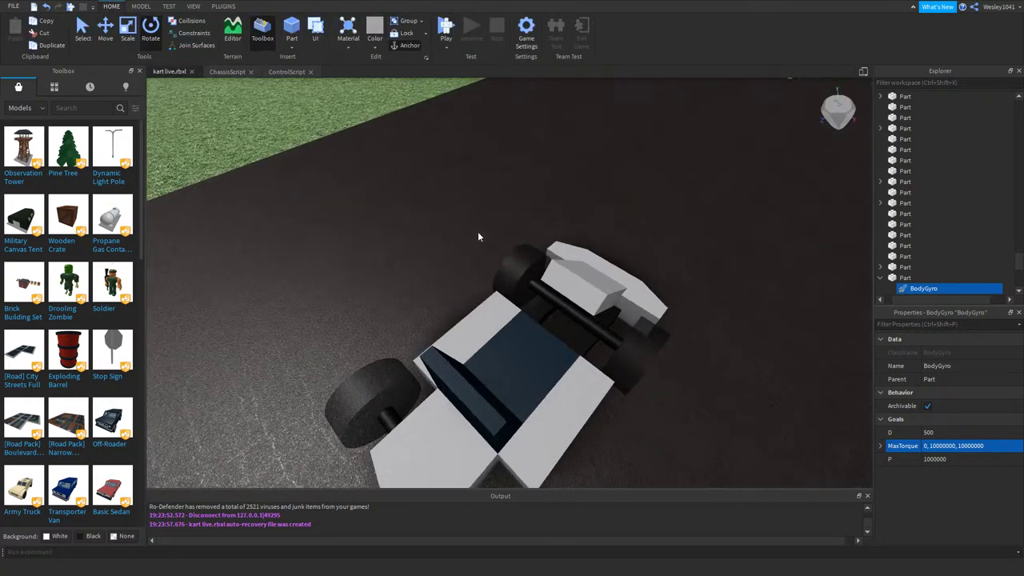
click(480, 235)
key(d)
key(w)
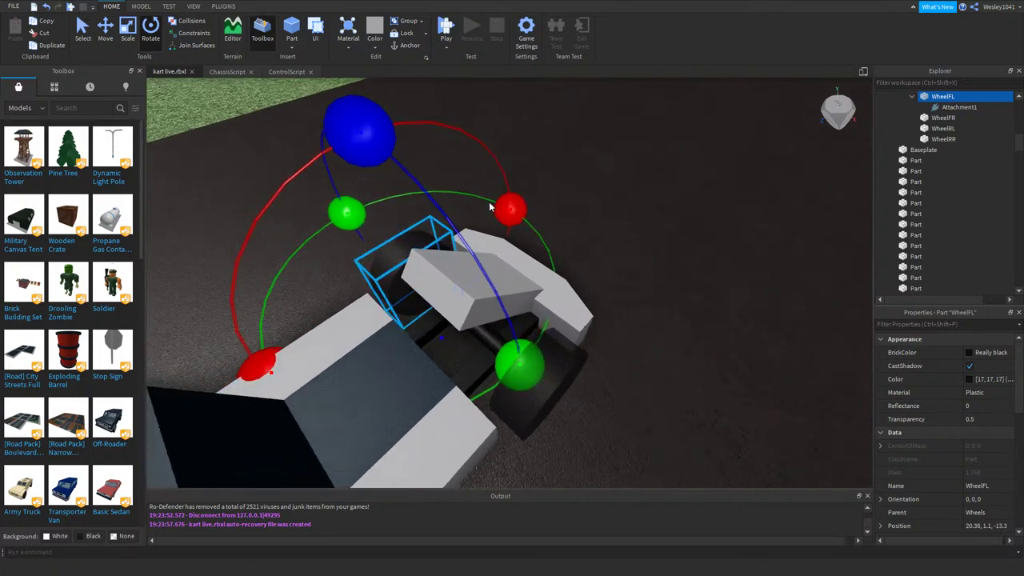
right_drag(489, 202, 624, 275)
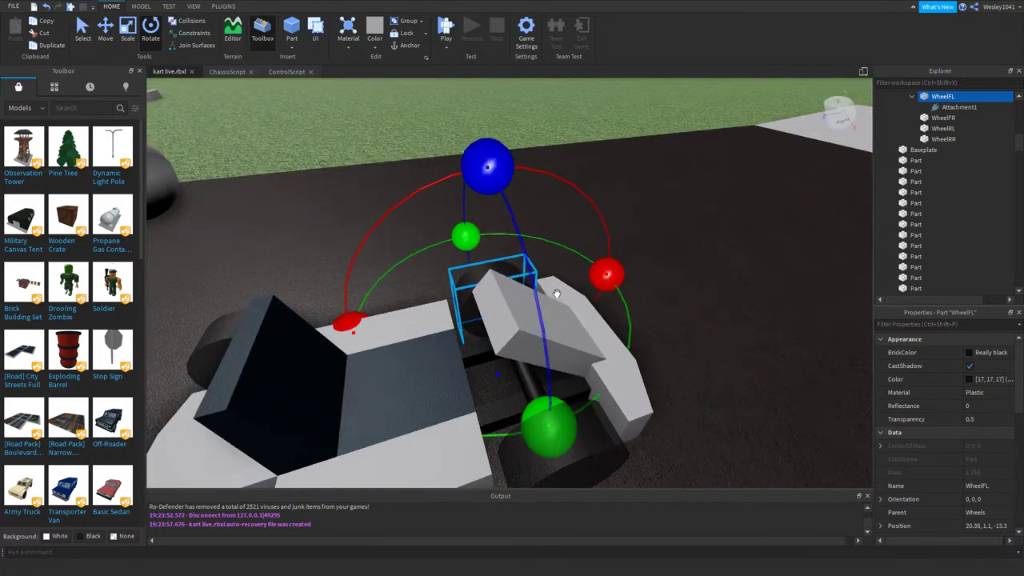
click(285, 71)
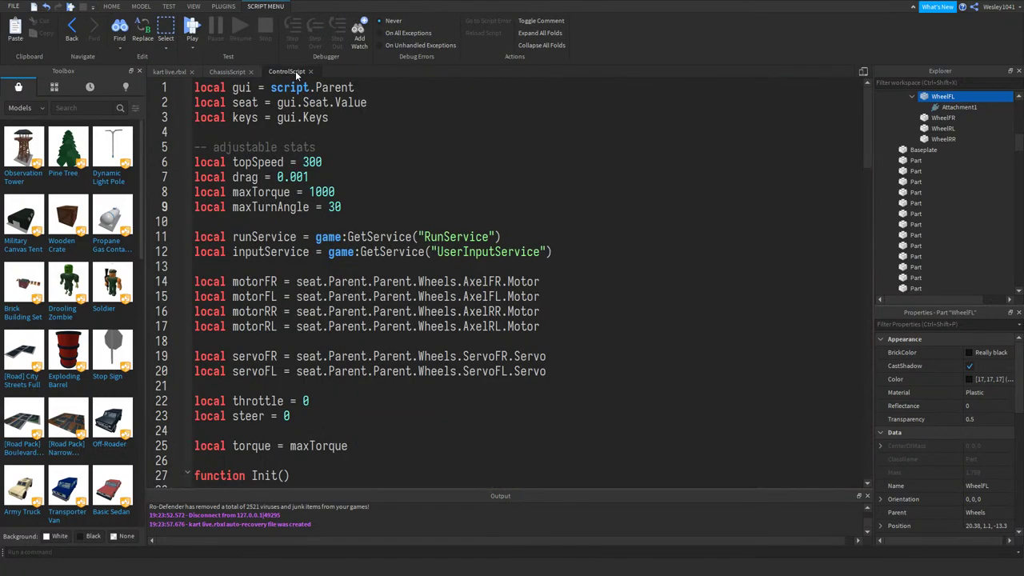
- Playtest the place and walk the character over to the kart to sit in it
scroll(396, 207, down, 6)
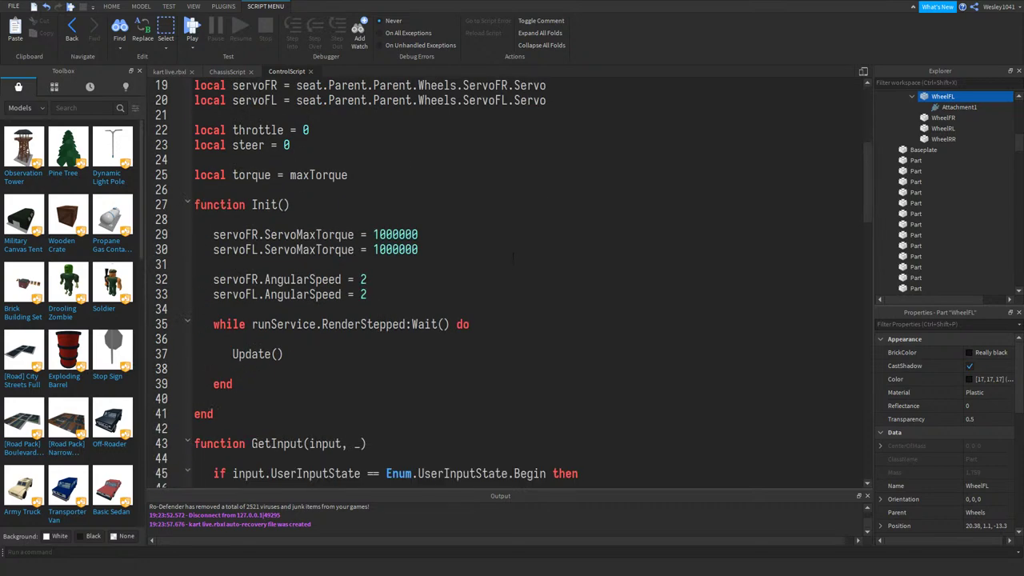
scroll(514, 257, down, 1)
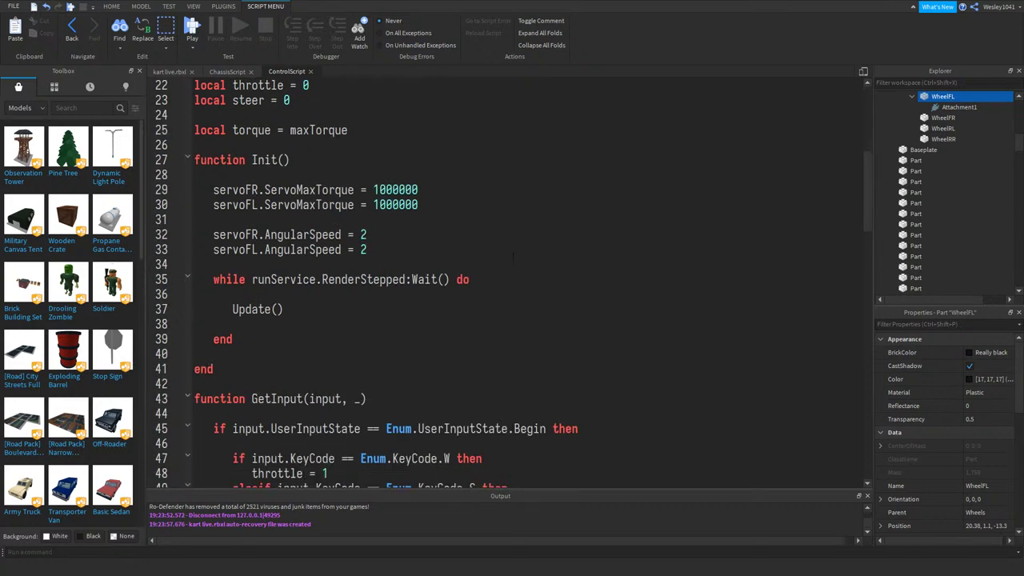
click(180, 72)
click(452, 26)
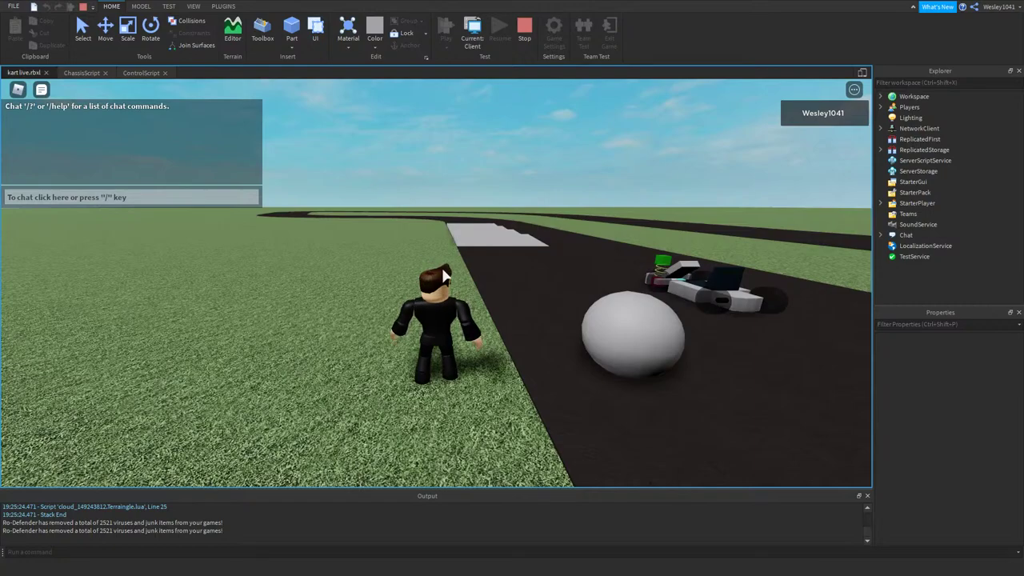
key(w)
key(d)
right_drag(442, 269, 442, 469)
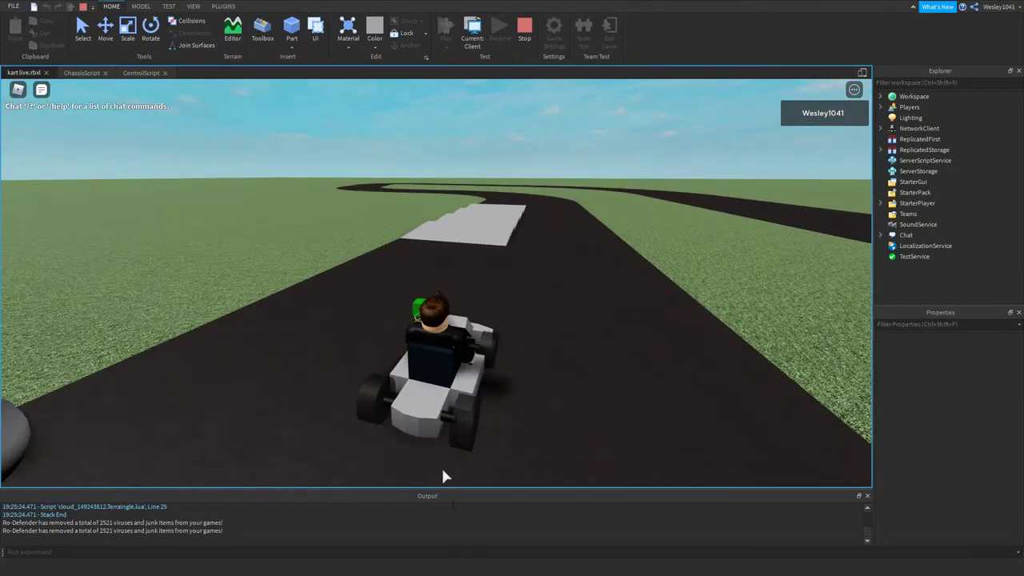
- Enlarge the output log, examine the script errors from the start of the playtest, and stop the test
scroll(458, 530, up, 6)
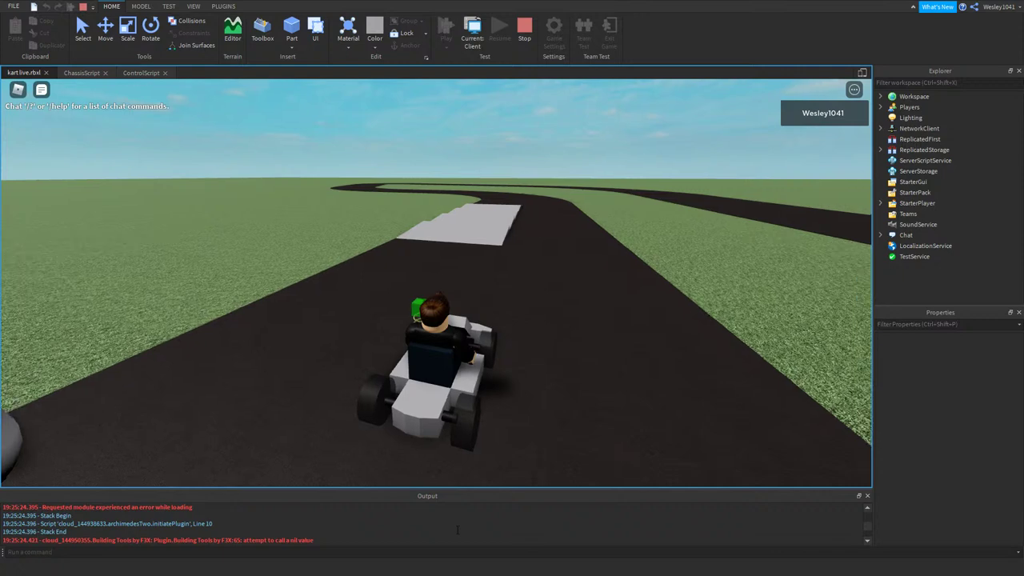
scroll(458, 529, up, 2)
scroll(457, 529, up, 10)
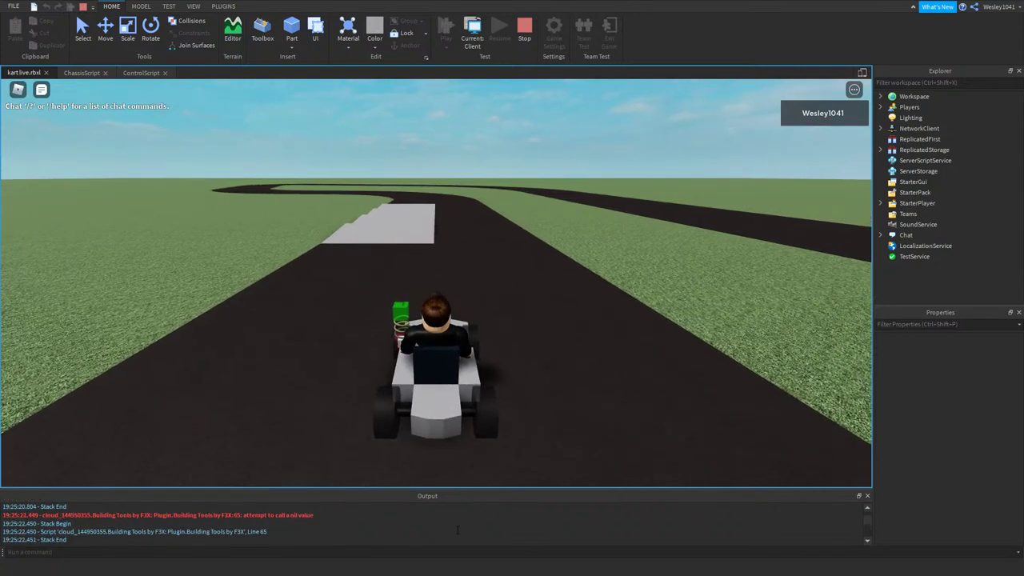
drag(472, 487, 480, 445)
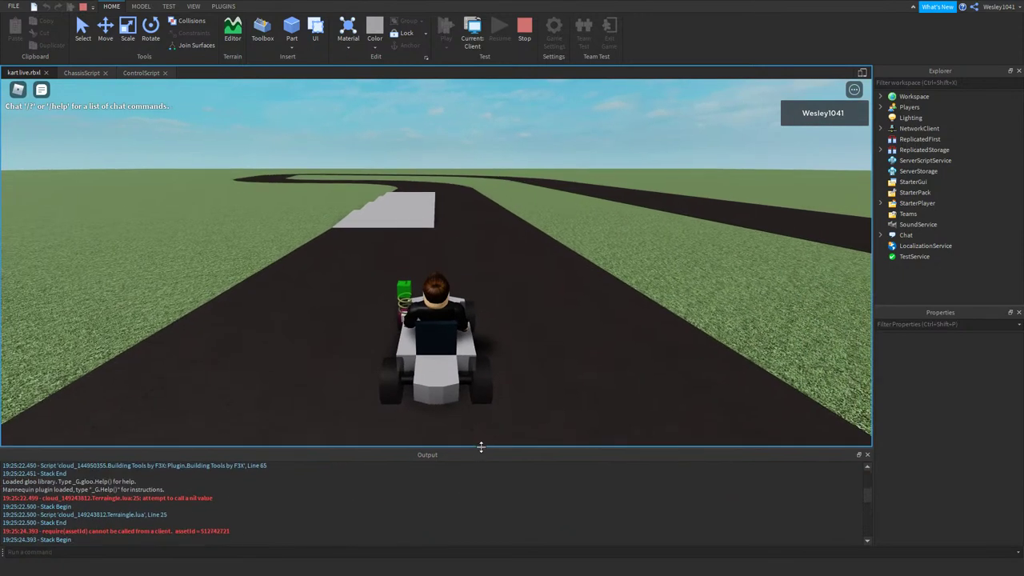
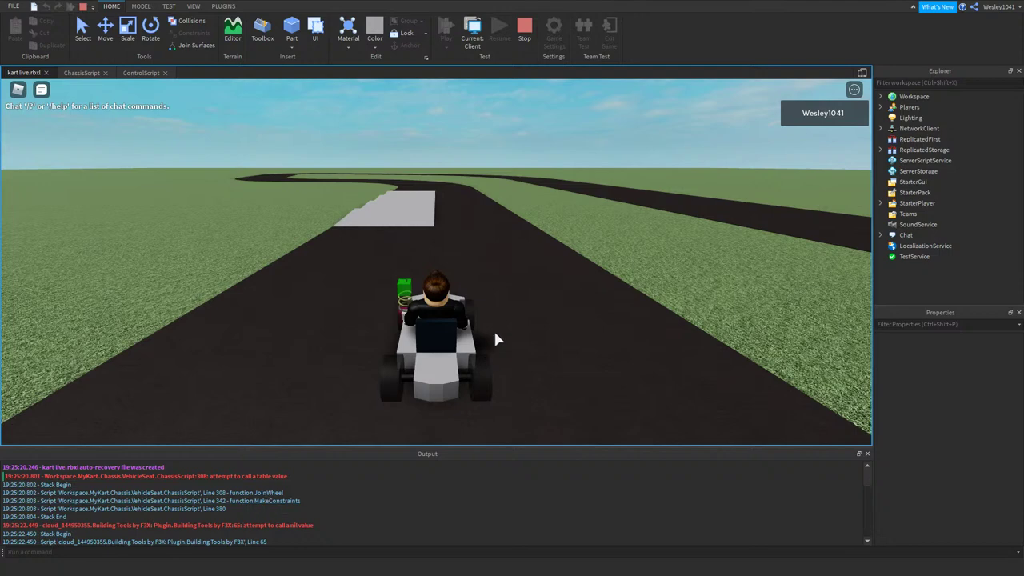
click(524, 30)
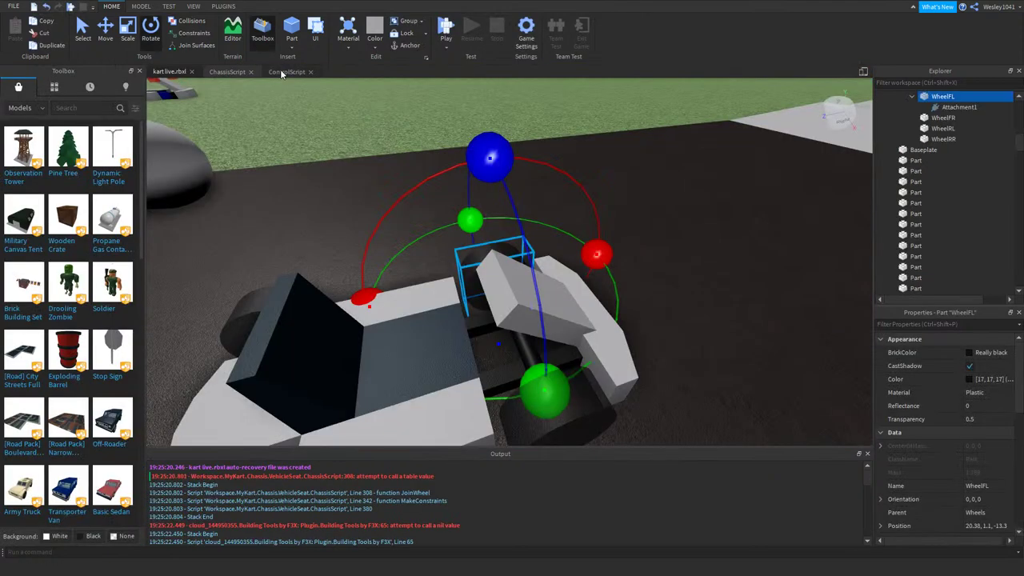
- In ChassisScript, correct the gyro.MaxTorque line to use the Vector3.new constructor
click(281, 72)
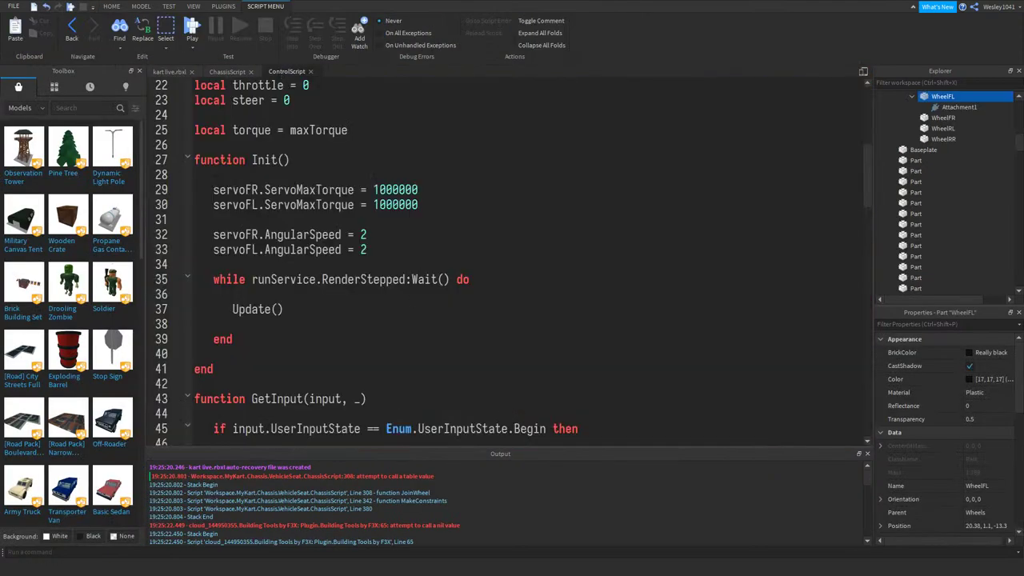
click(229, 72)
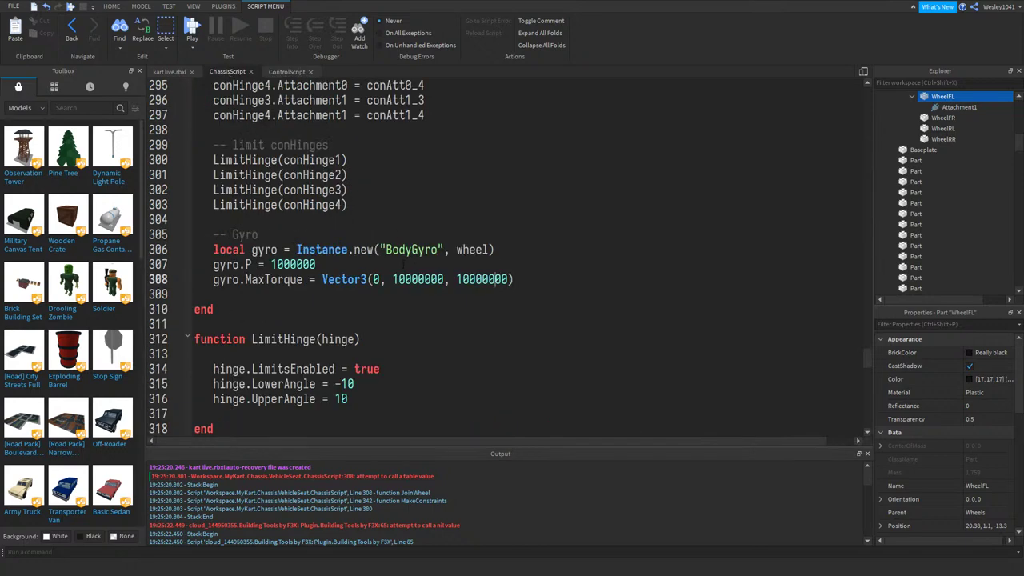
text(.new)
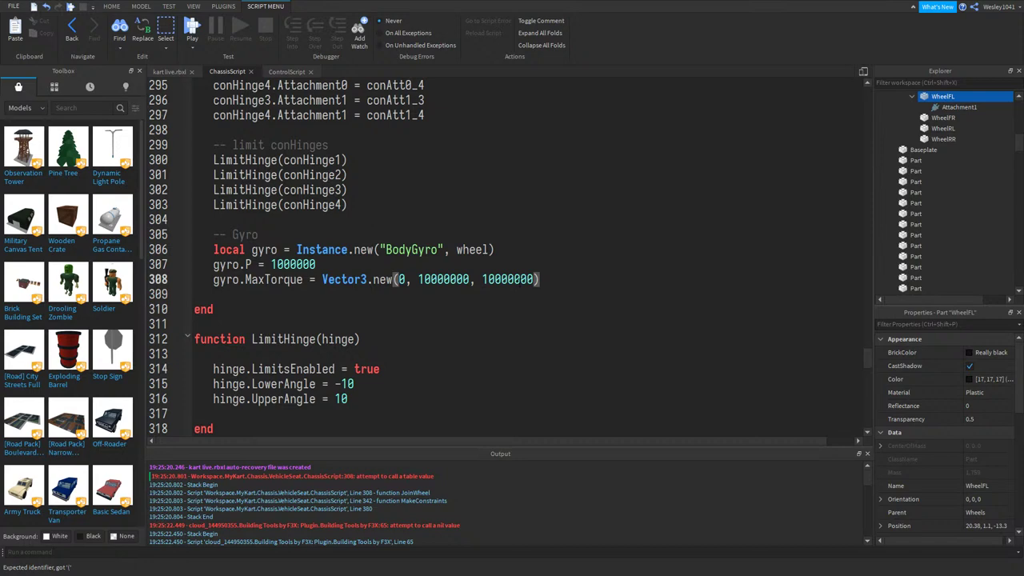
- Playtest the place to check how the kart behaves with the corrected gyros, and stop the test
click(167, 70)
click(445, 29)
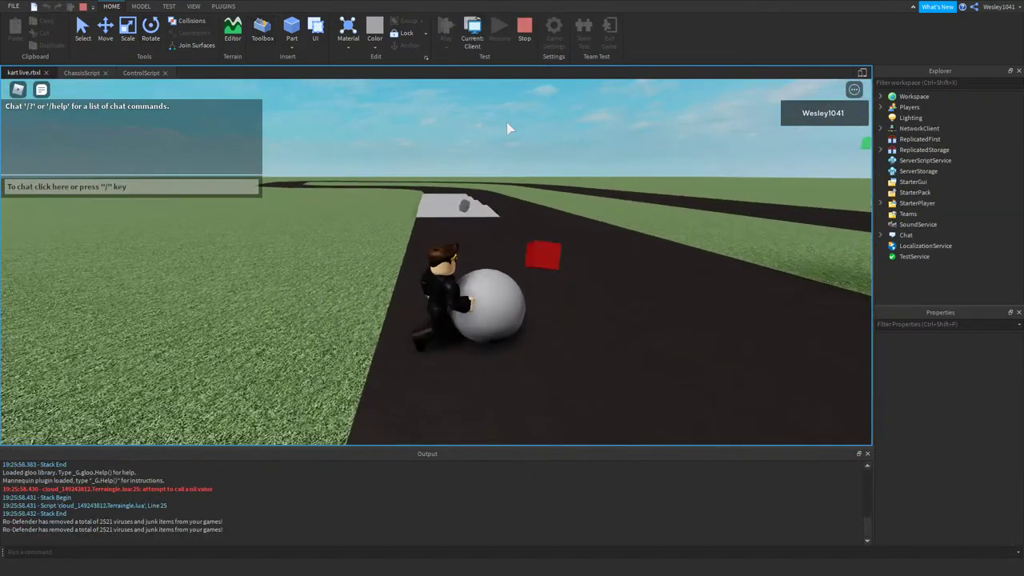
right_drag(519, 130, 519, 129)
key(s)
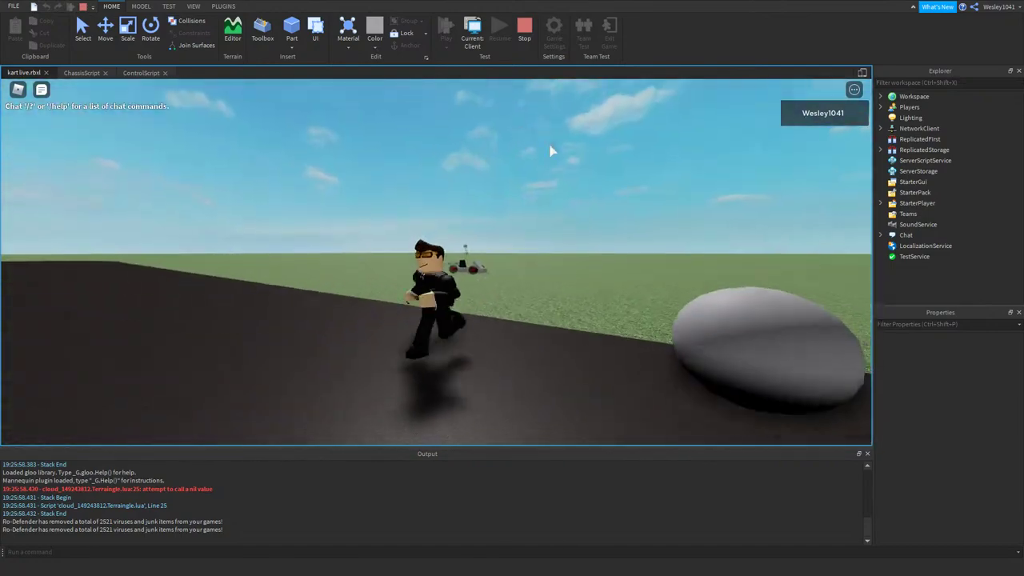
click(524, 32)
- In ChassisScript, reduce gyro.P to 1000
click(290, 74)
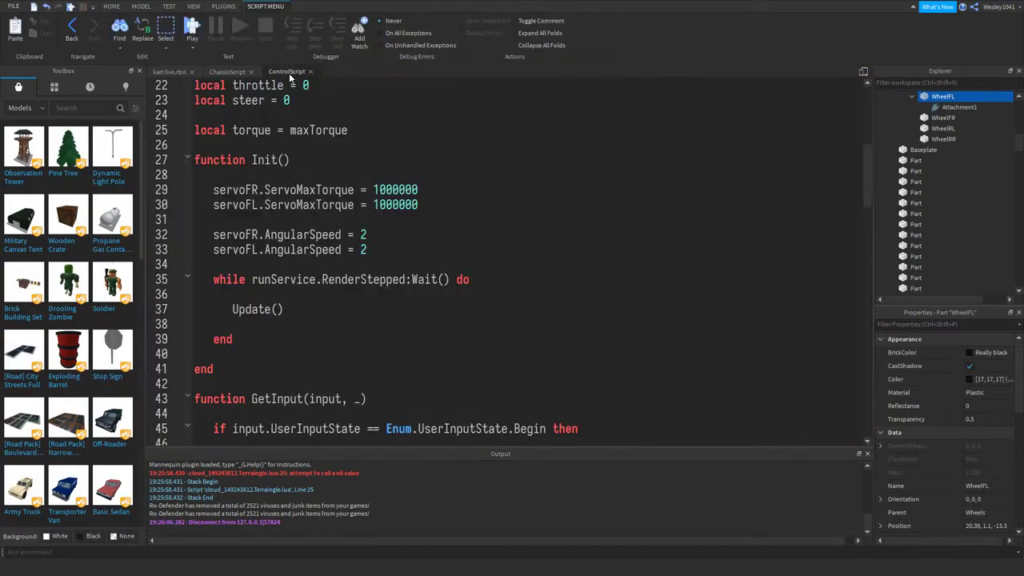
click(237, 72)
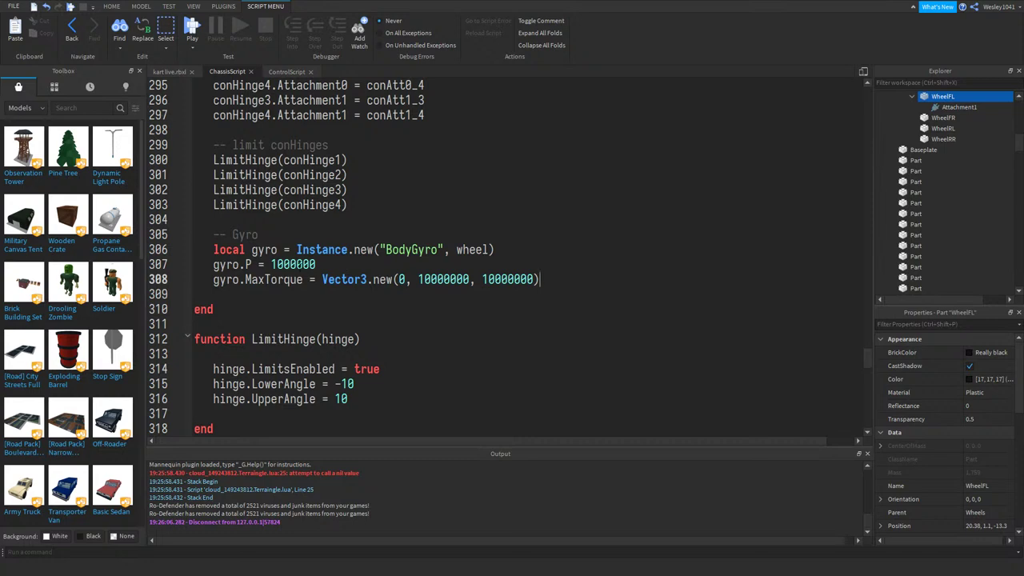
drag(290, 264, 316, 263)
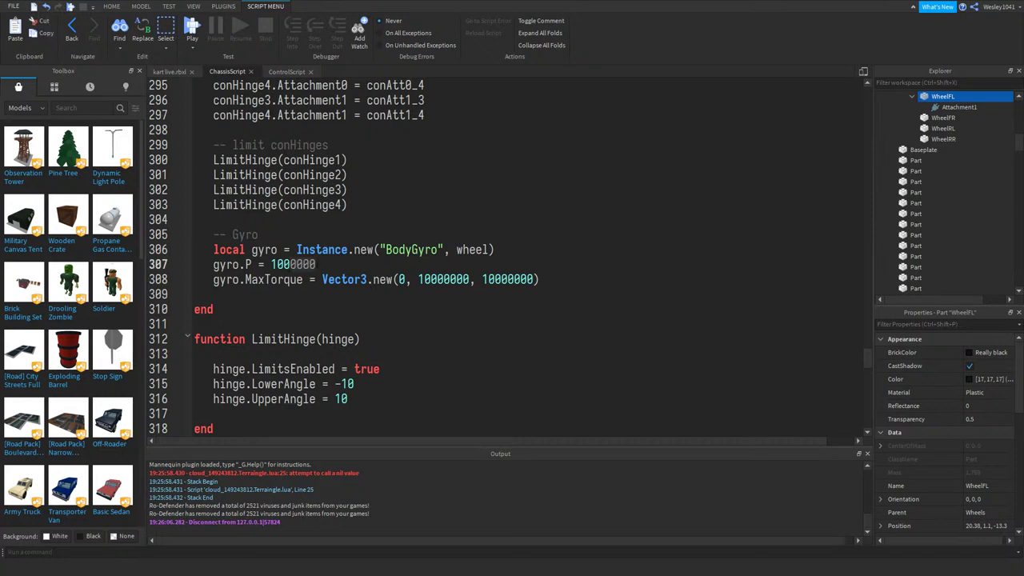
- Playtest the kart by driving it along the track, over the ramps and out onto the grass
click(170, 71)
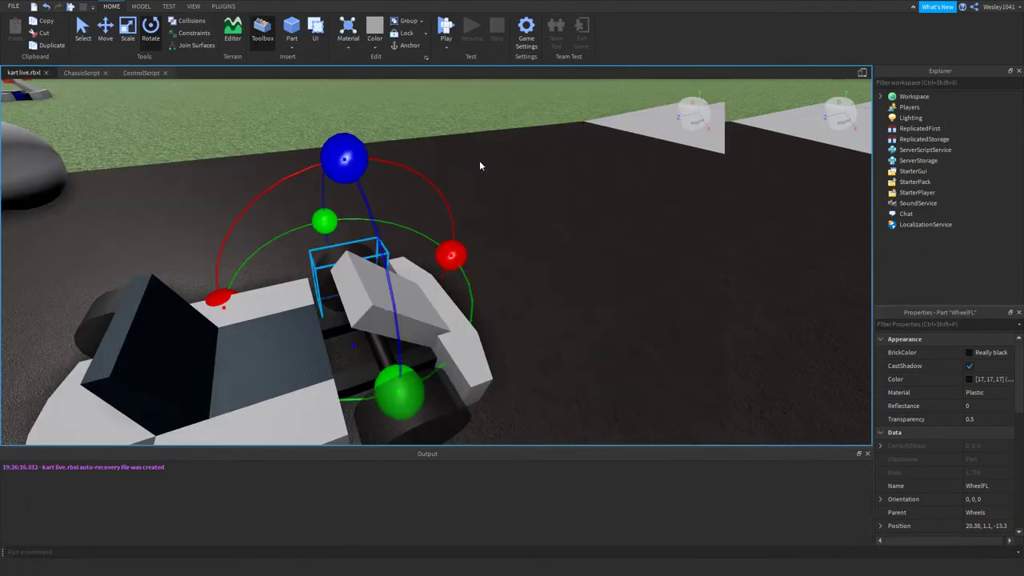
right_drag(479, 162, 479, 163)
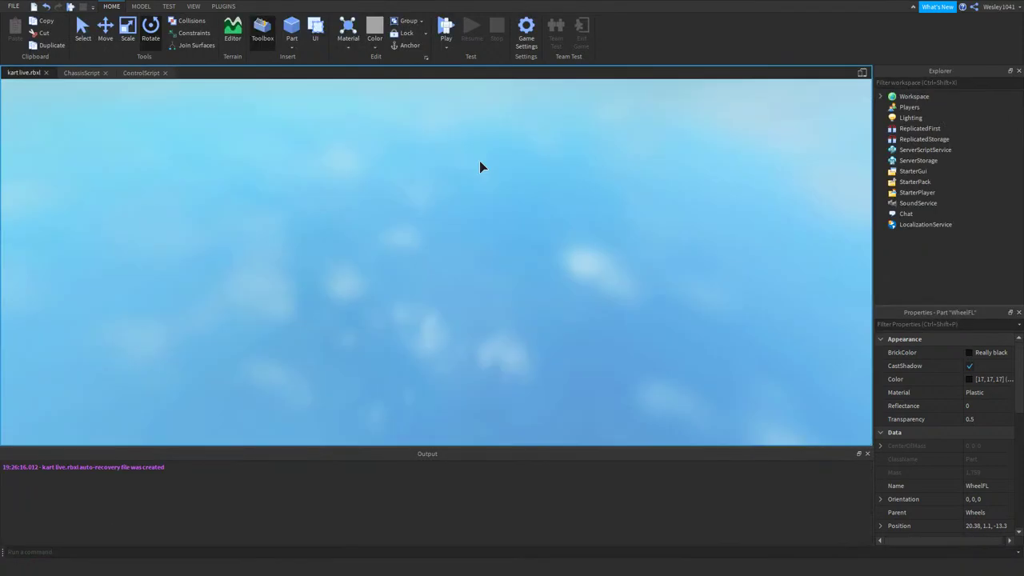
key(F5)
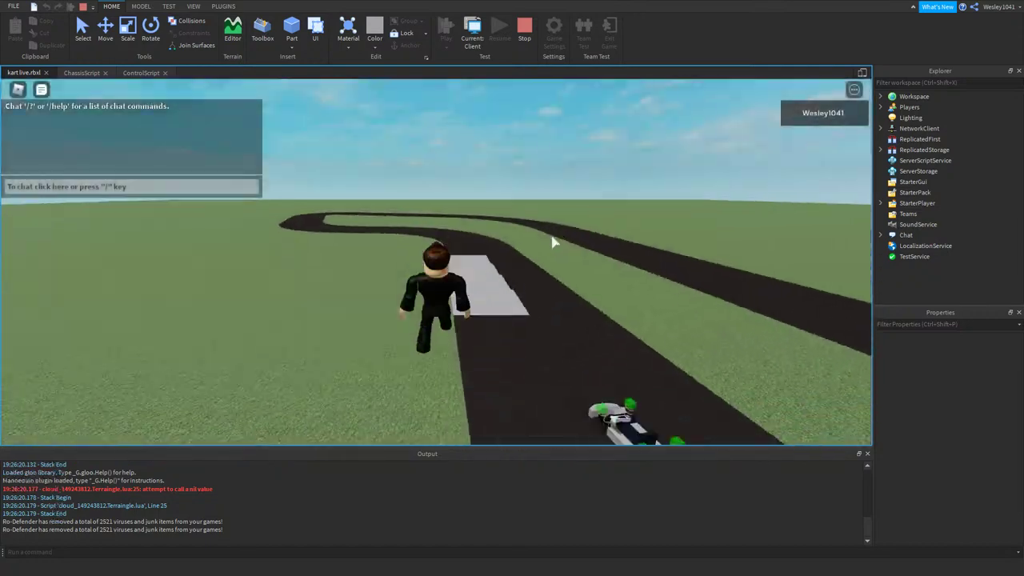
key(w)
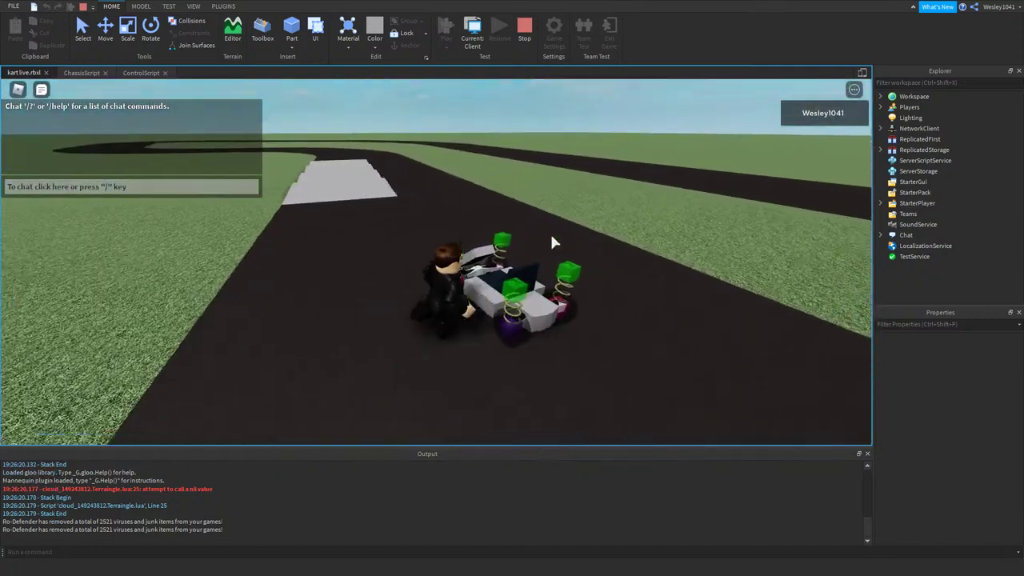
key(w)
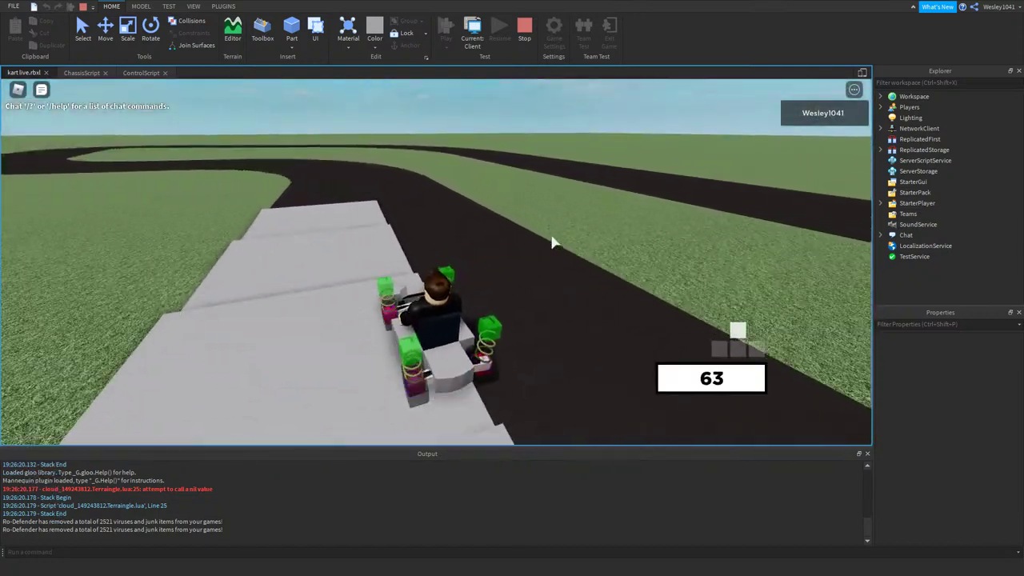
key(w)
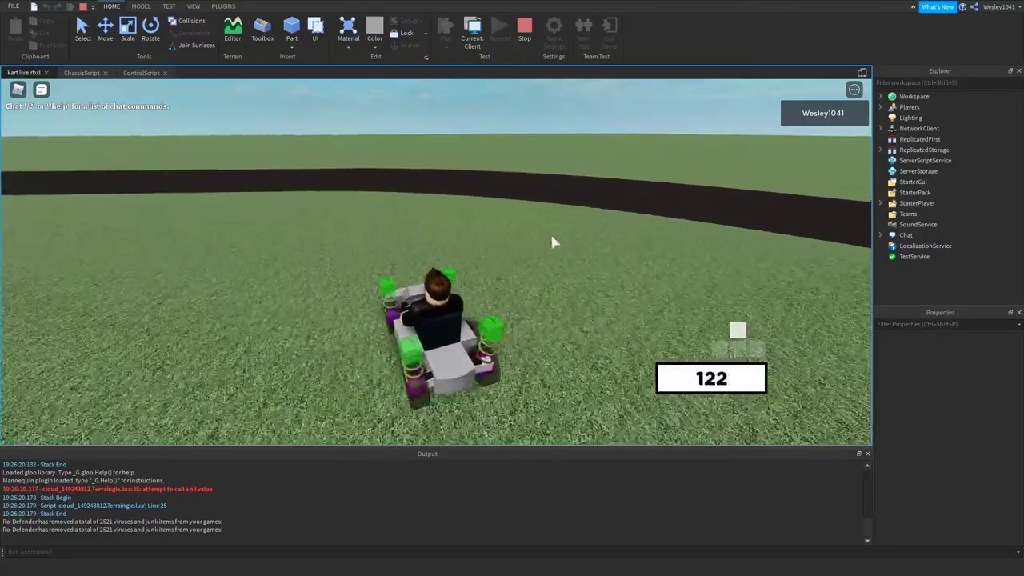
key(s)
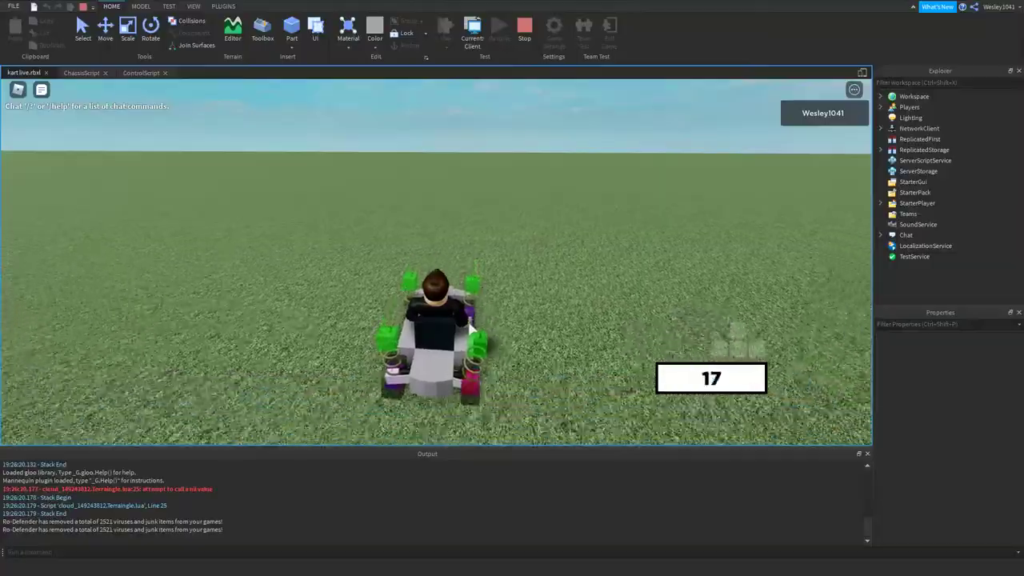
- Drive the kart repeatedly forward and in reverse on the grass to check wheel stability, and stop the playtest
key(w)
key(s)
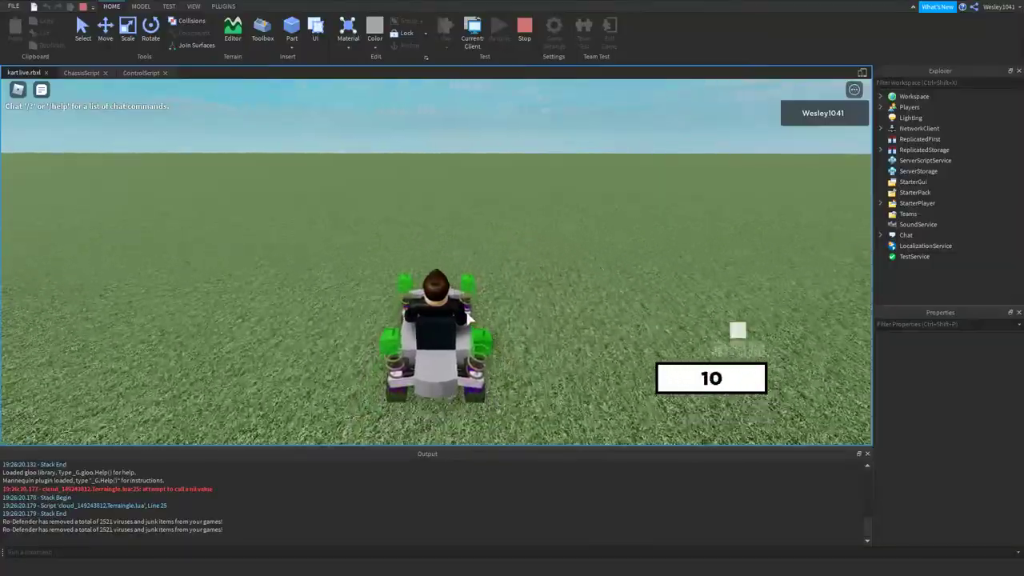
key(w)
key(s)
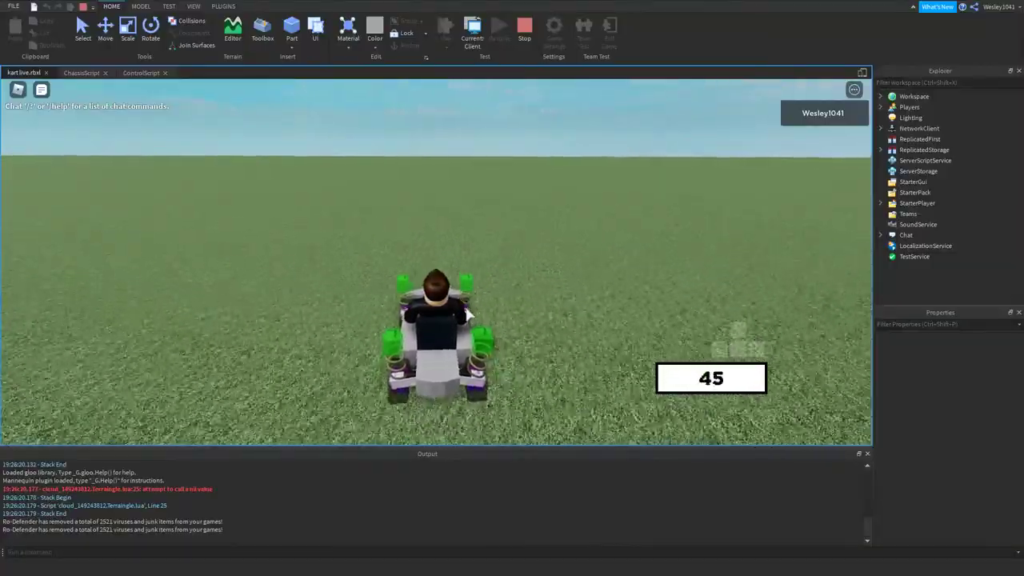
key(w)
key(w)
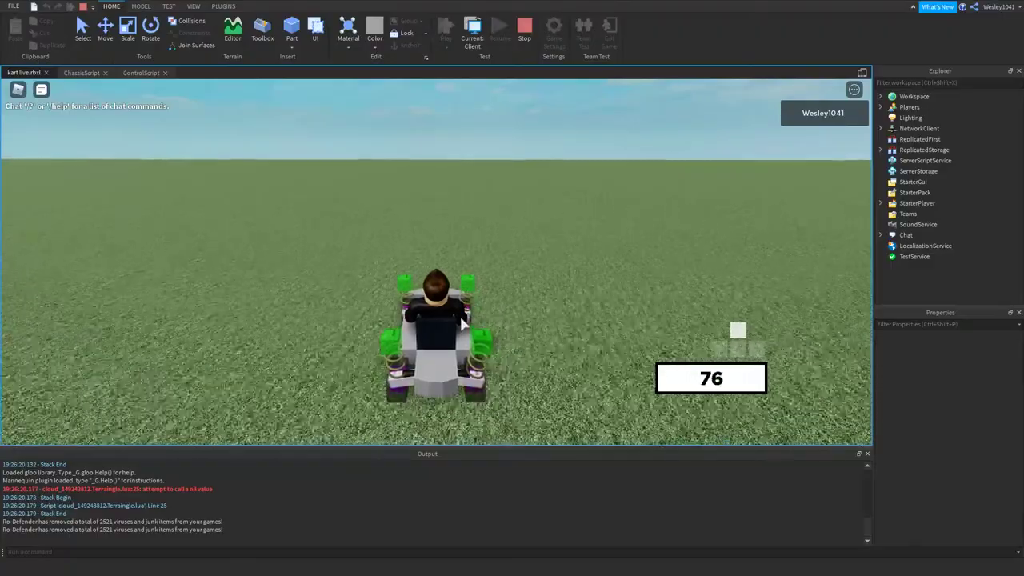
key(s)
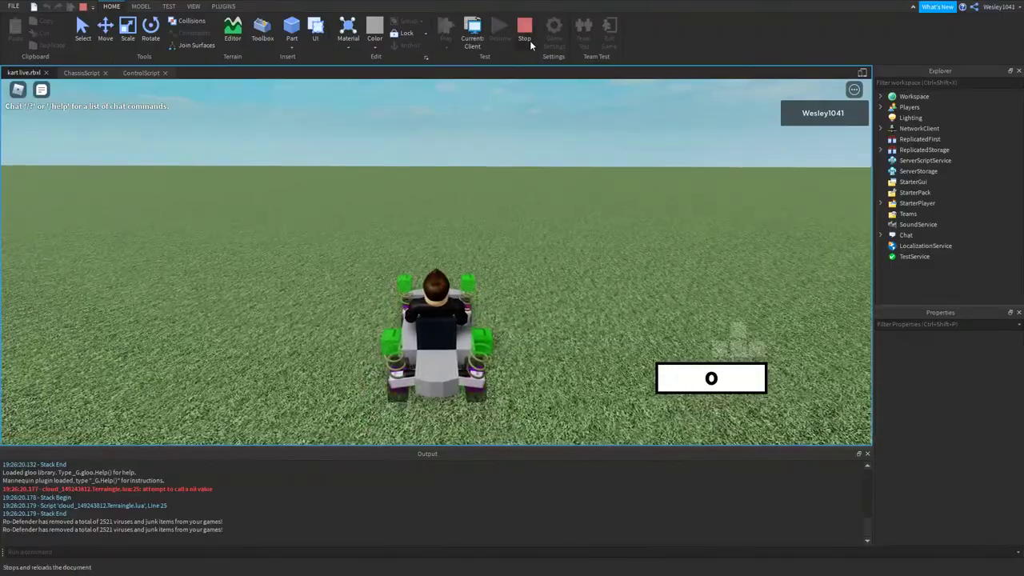
click(528, 36)
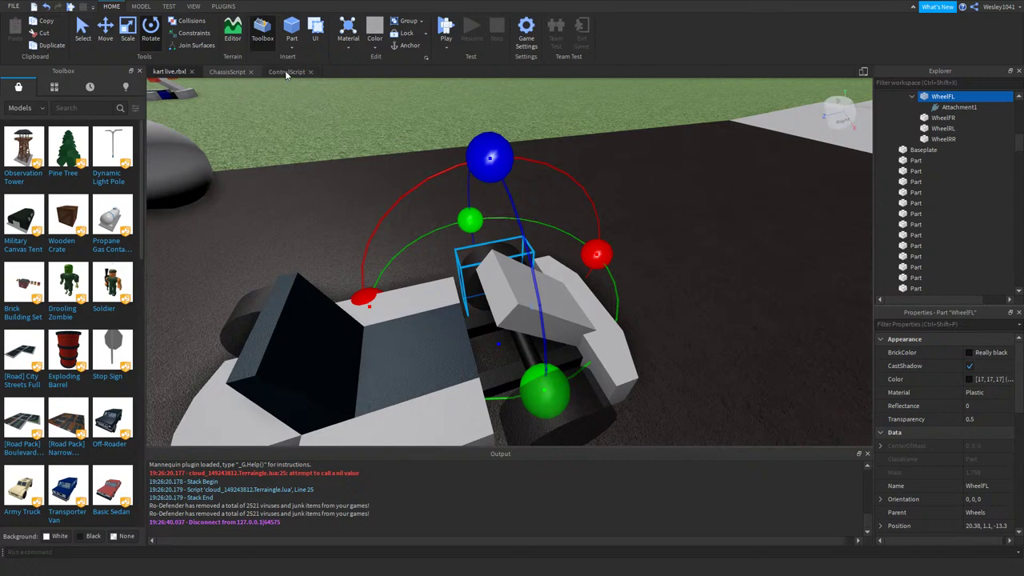
- In ChassisScript, begin a gyro.D = assignment on a new line below gyro.P
click(285, 72)
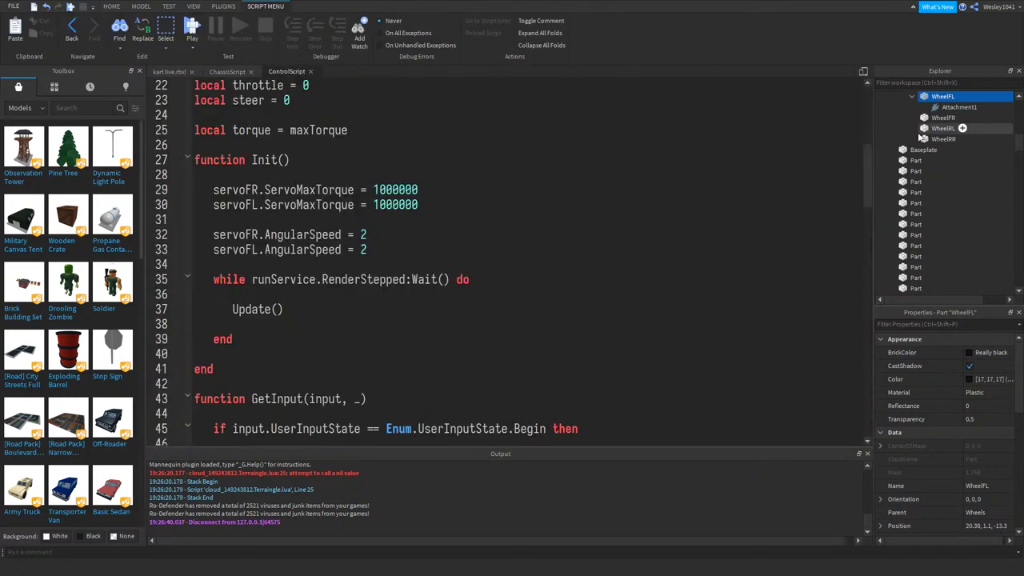
scroll(951, 144, up, 3)
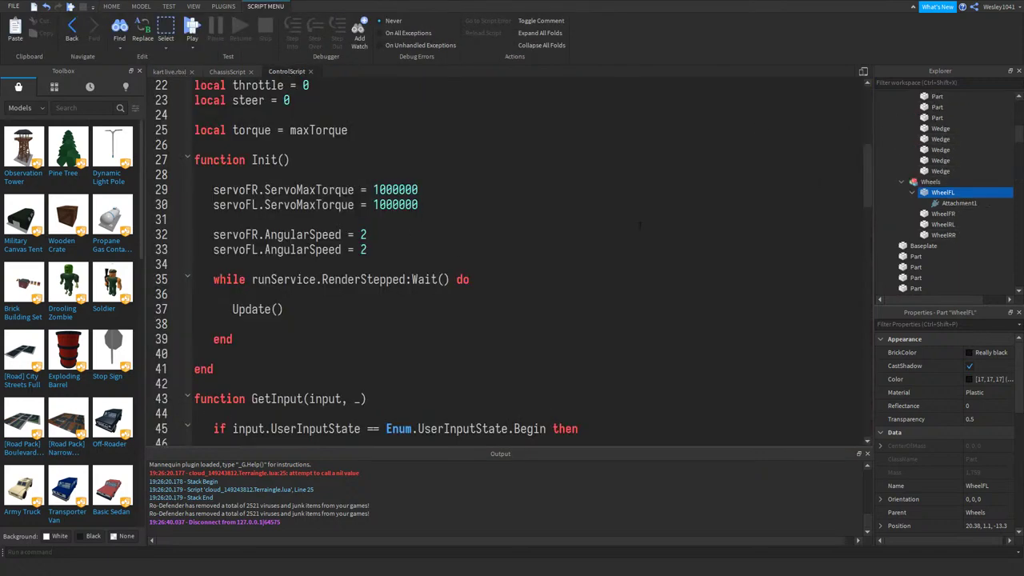
click(227, 74)
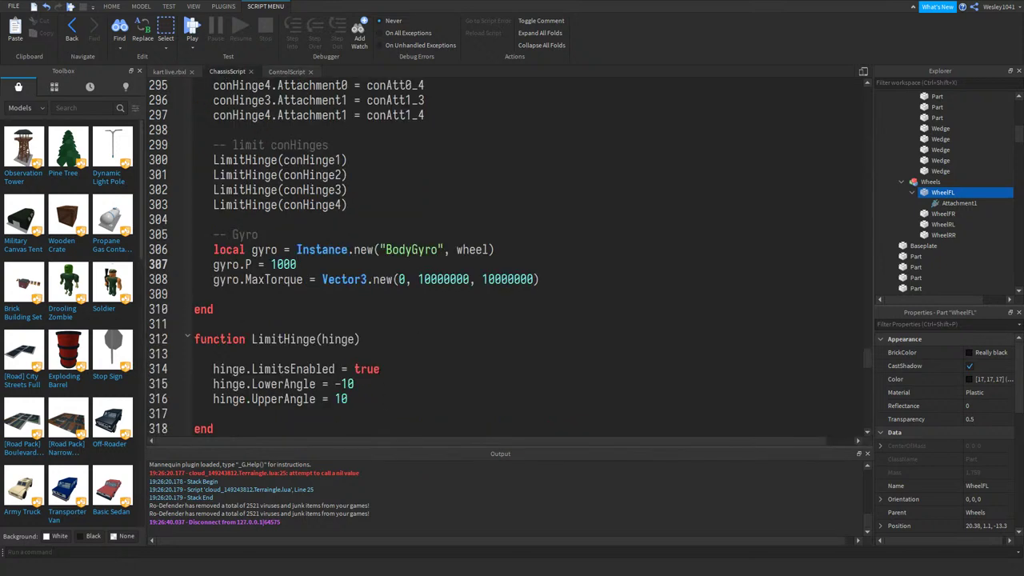
key(Return)
text(gyro)
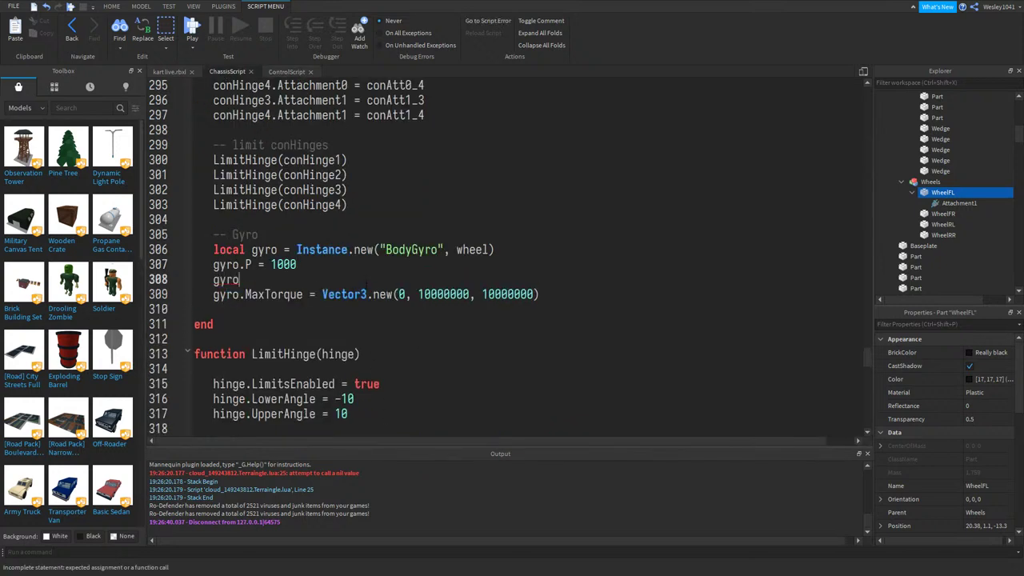
text(.D =)
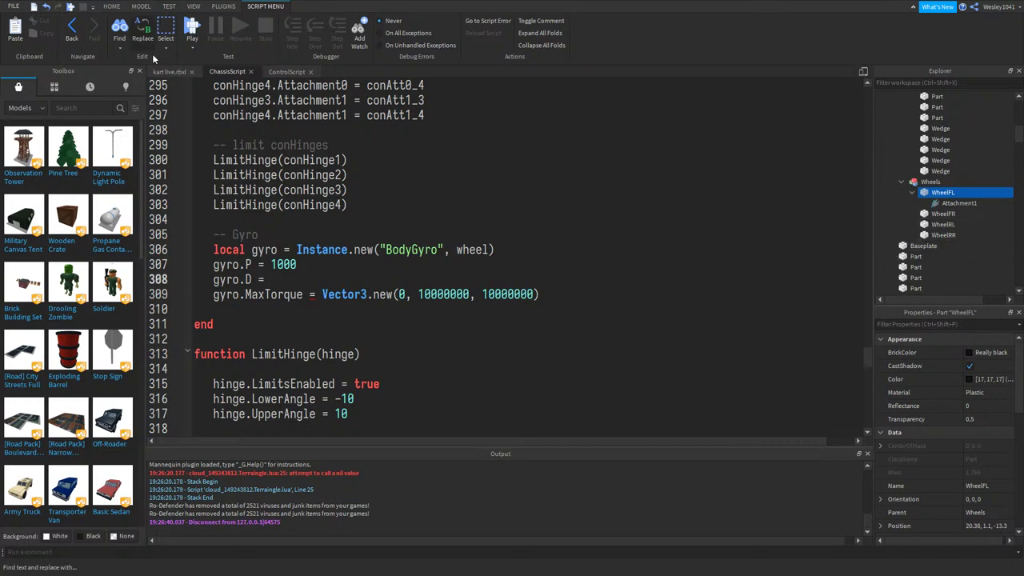
- Check the properties of the test sphere's BodyGyro, and complete the assignment in ChassisScript as gyro.D = 1500
click(170, 71)
right_drag(306, 115, 240, 120)
click(430, 143)
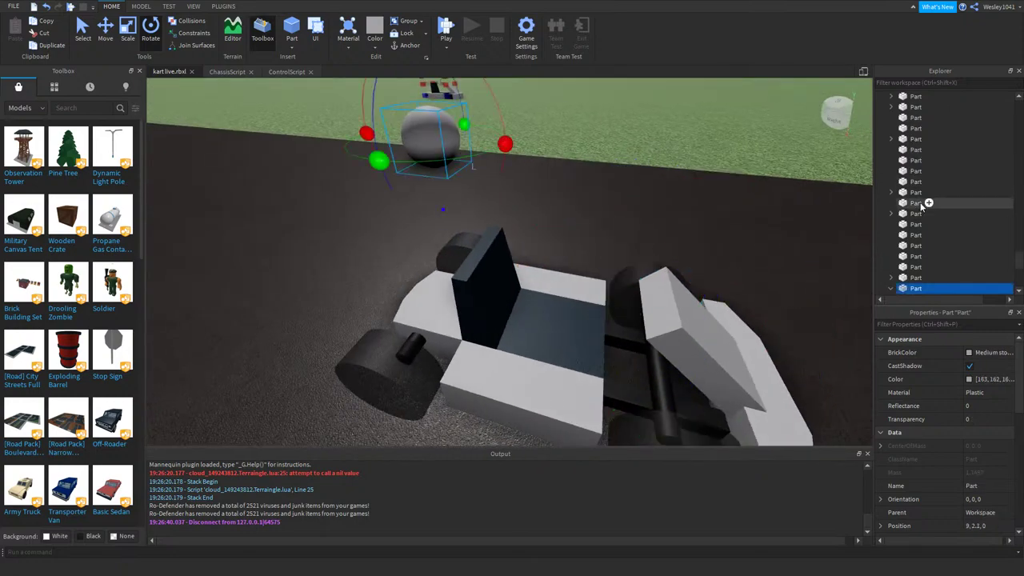
scroll(925, 232, down, 1)
click(924, 266)
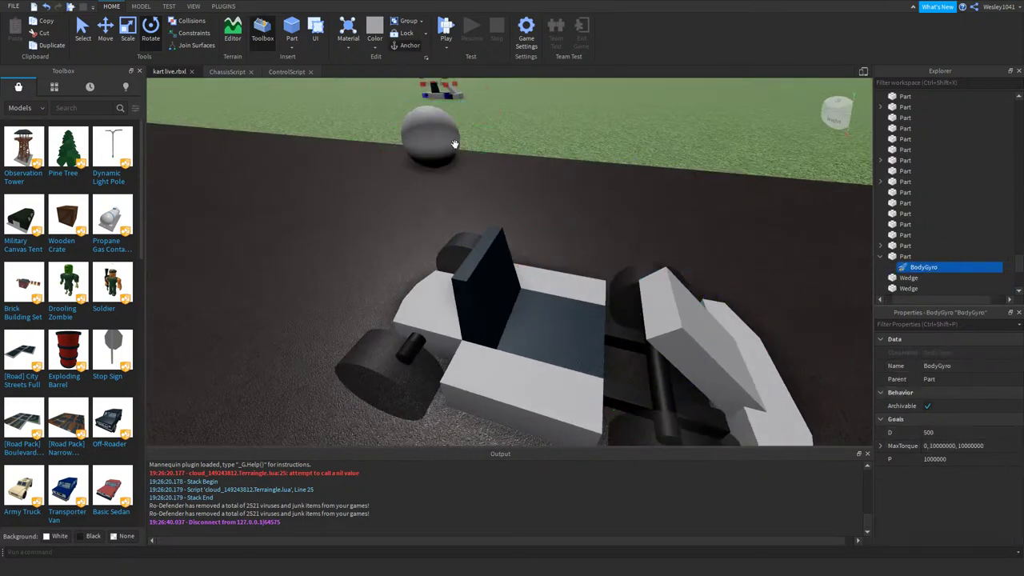
click(286, 71)
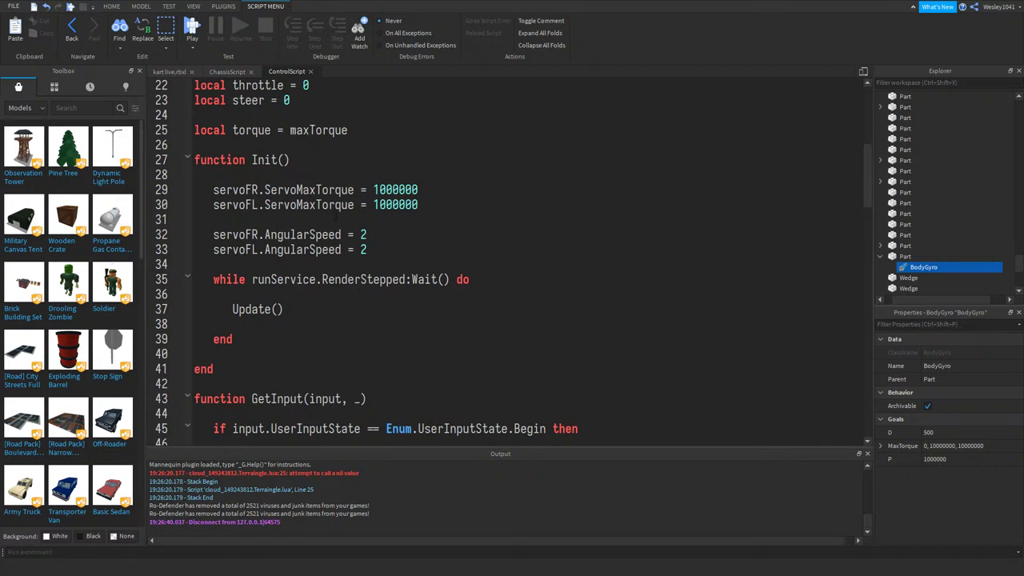
click(242, 73)
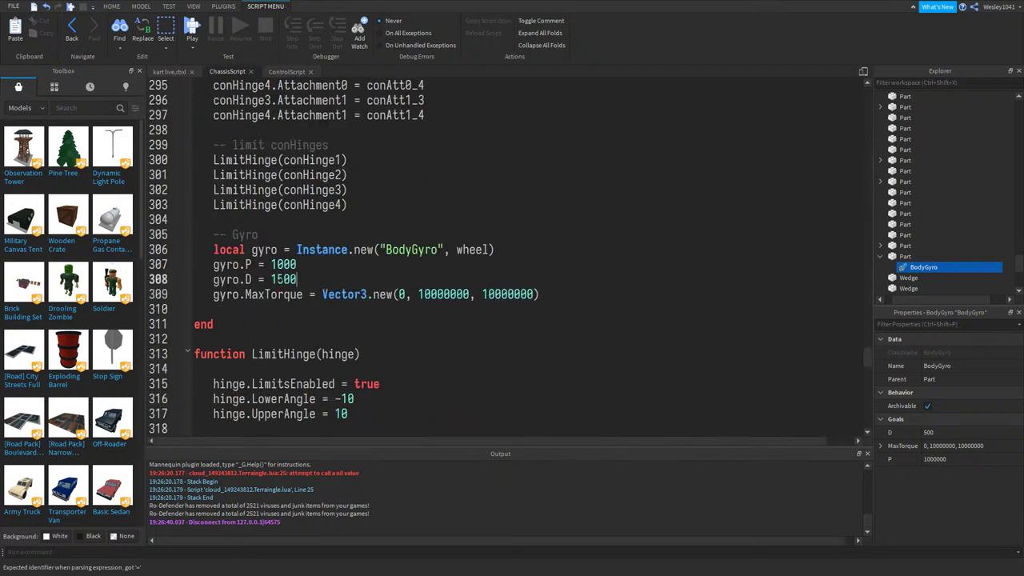
- Playtest the kart by driving it past the ramps, across the track and out onto the grass
click(169, 71)
click(445, 28)
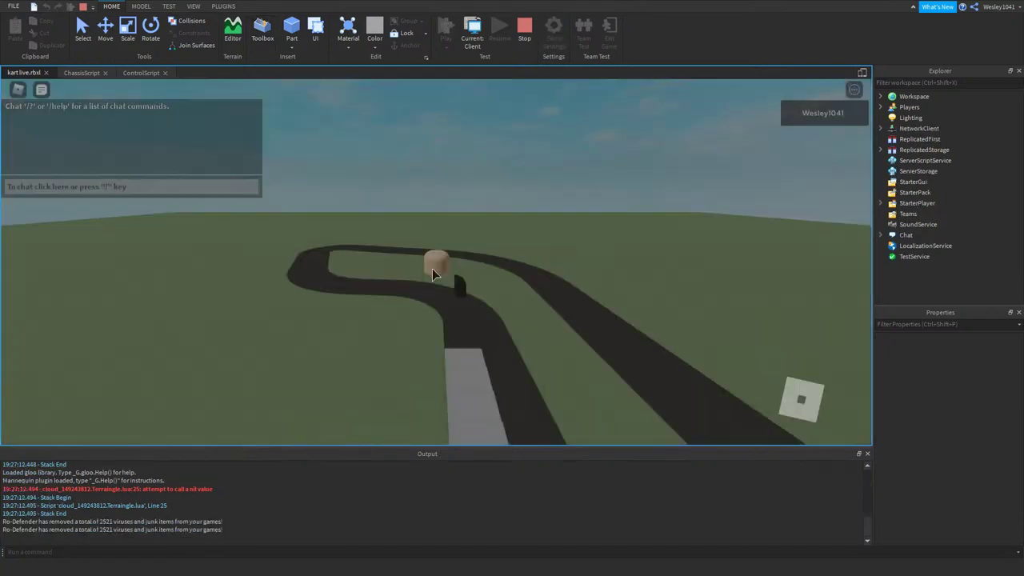
key(d)
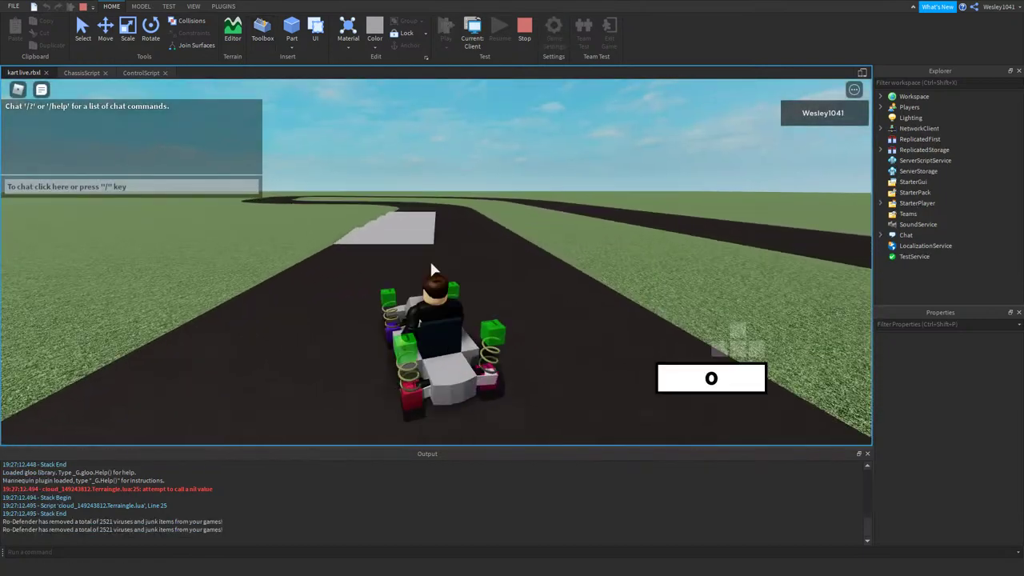
key(w)
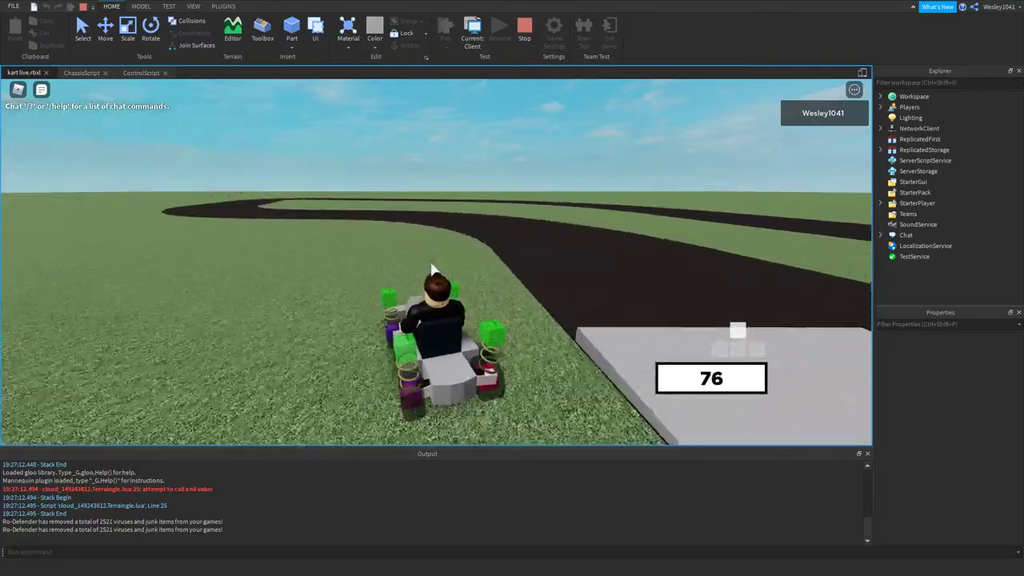
key(d)
key(w)
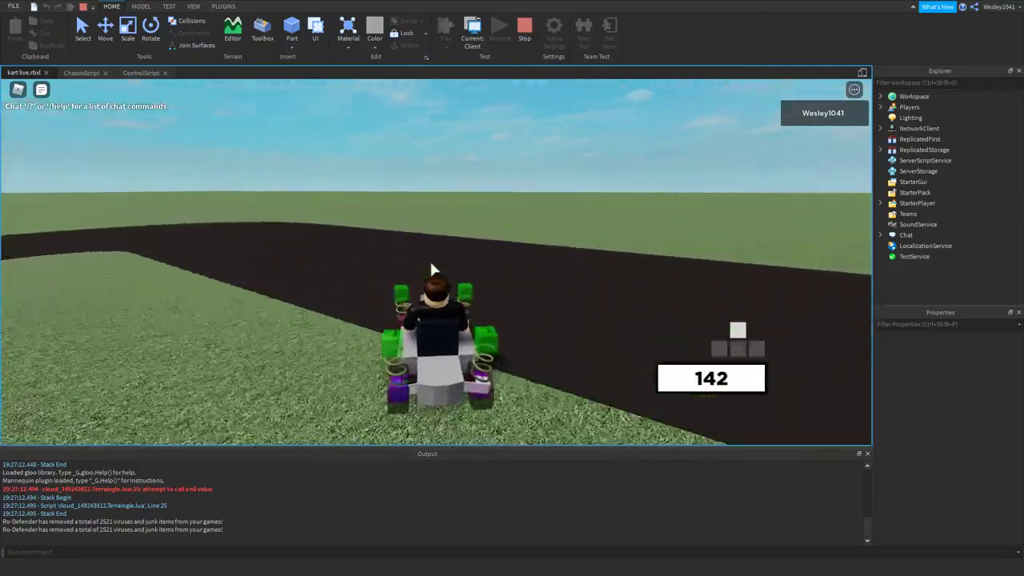
key(s)
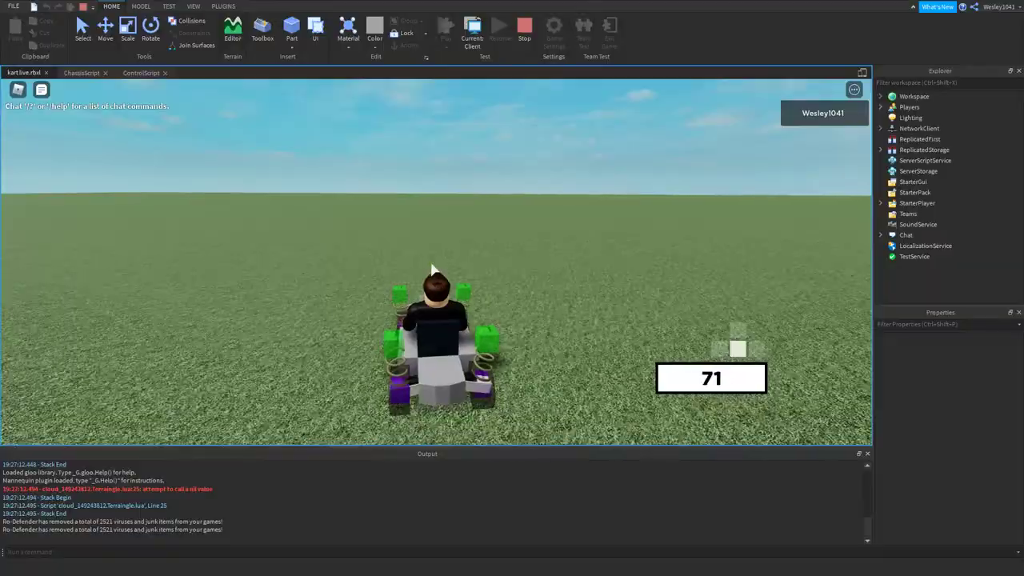
- Reverse and steer the kart on the grass, drive it forward again, and stop the playtest
key(d)
key(w)
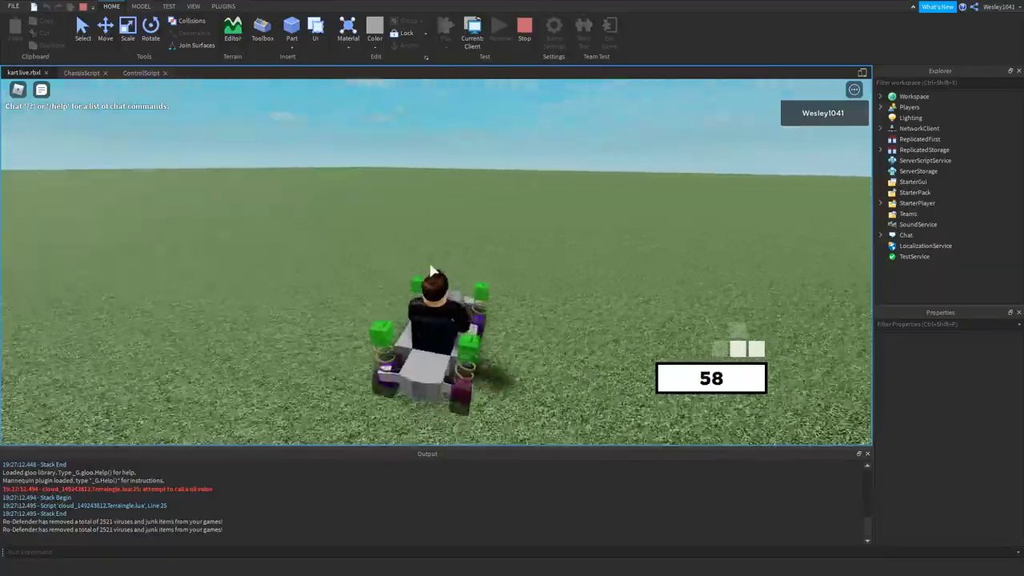
key(d)
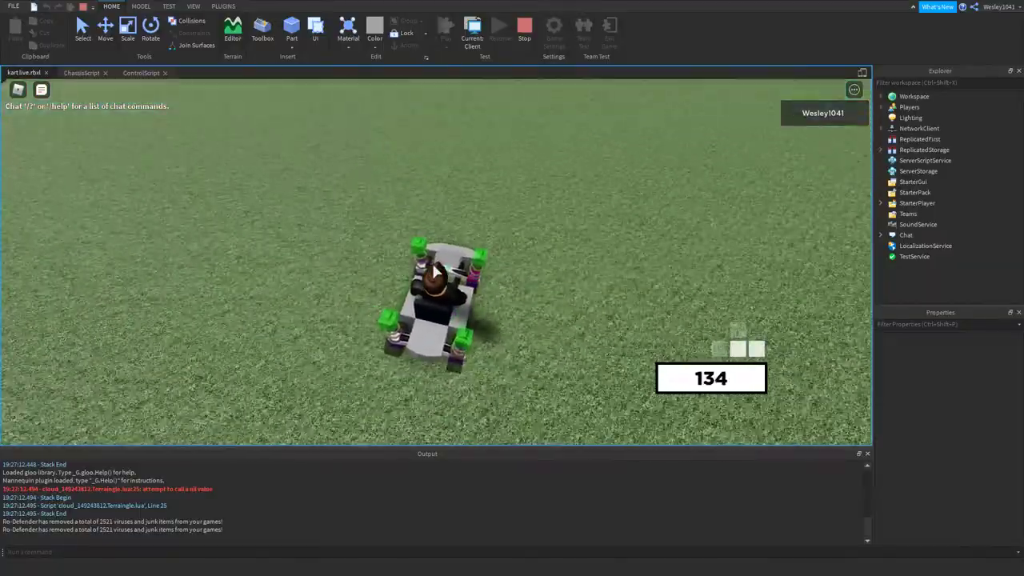
key(a)
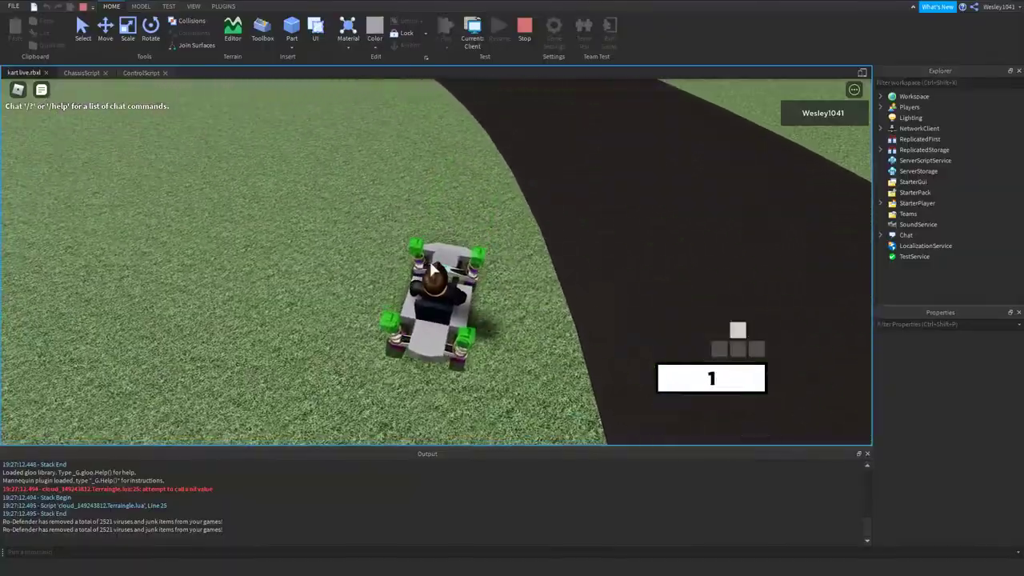
key(w)
key(w)
key(d)
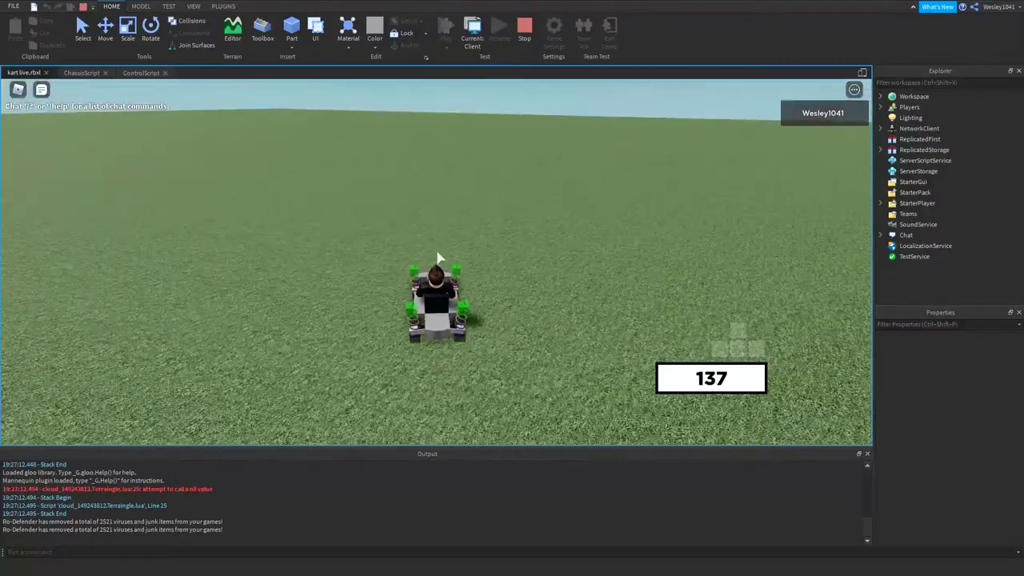
click(528, 26)
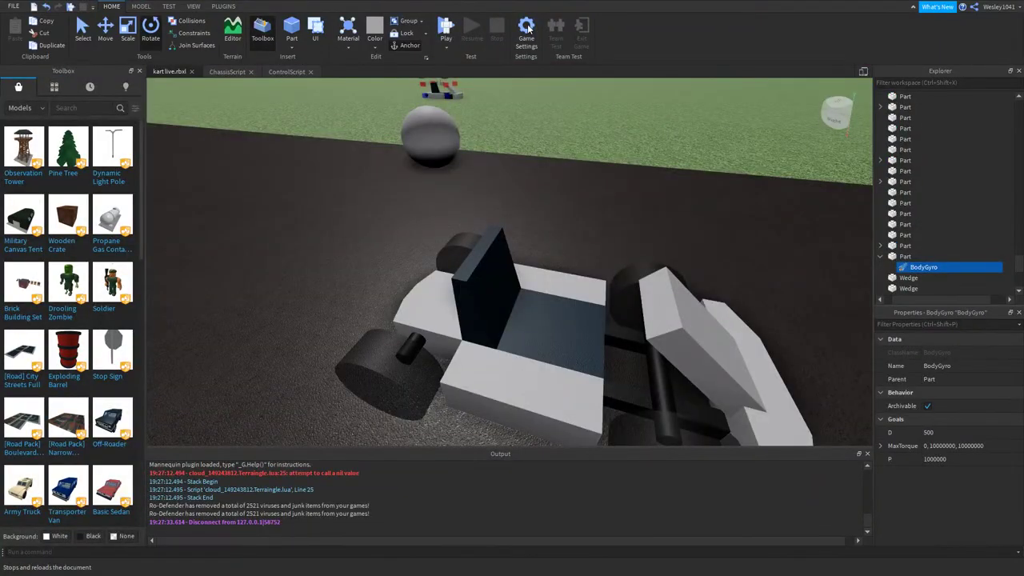
- Examine the front servos' ServoMaxTorque settings in ControlScript and the gyro.MaxTorque components in ChassisScript
click(286, 71)
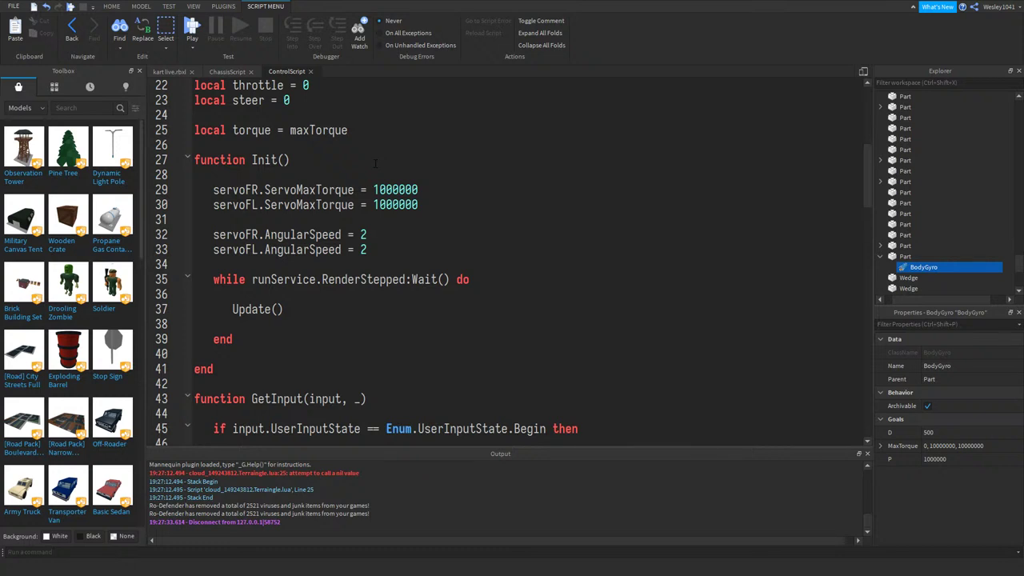
click(423, 207)
click(423, 192)
click(423, 206)
click(423, 191)
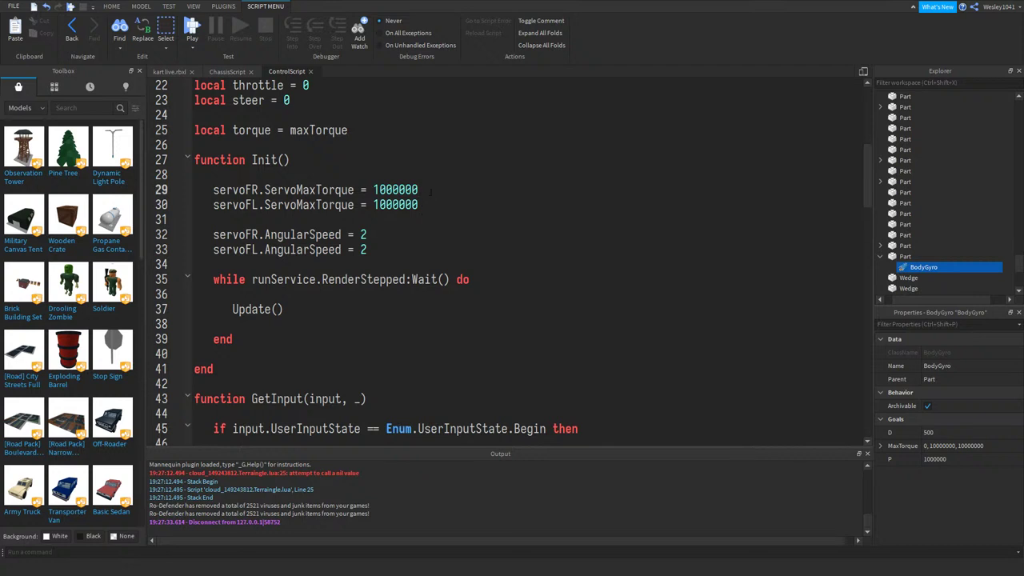
click(226, 71)
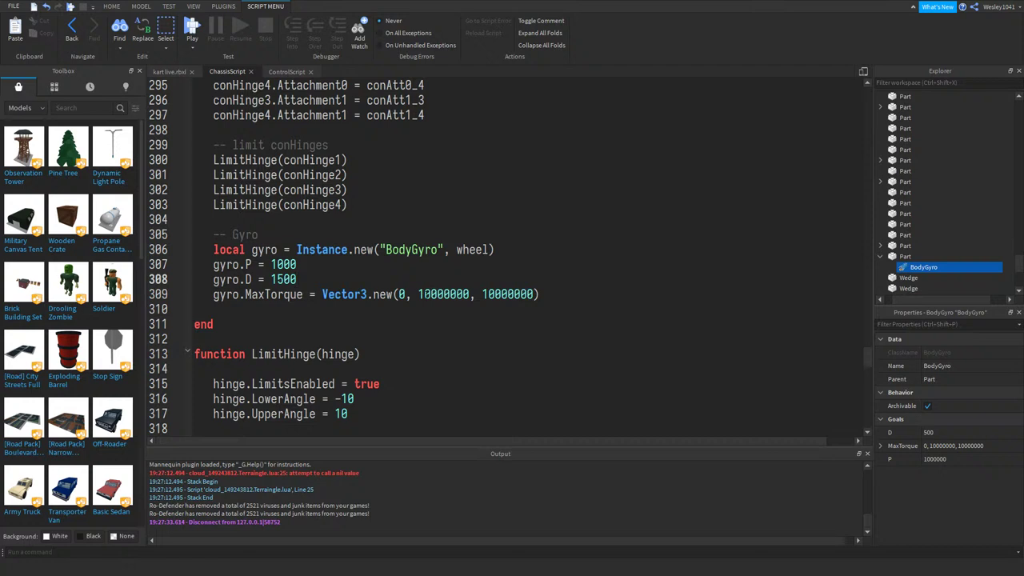
double_click(506, 294)
click(432, 295)
double_click(507, 295)
click(451, 294)
double_click(457, 294)
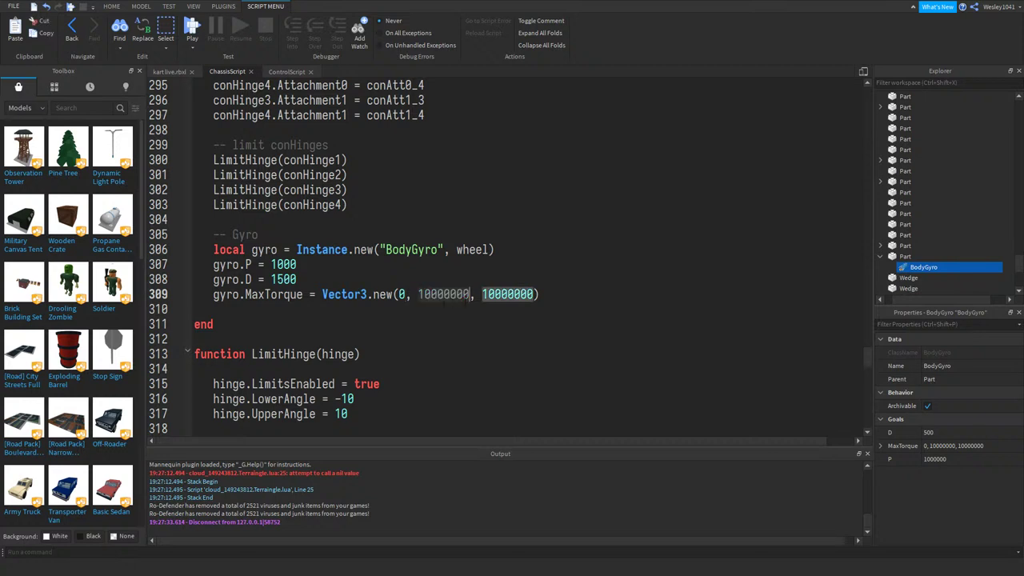
- Check the rotation axes on WheelFR, and set the Y component of gyro.MaxTorque to 0 in ChassisScript
click(163, 72)
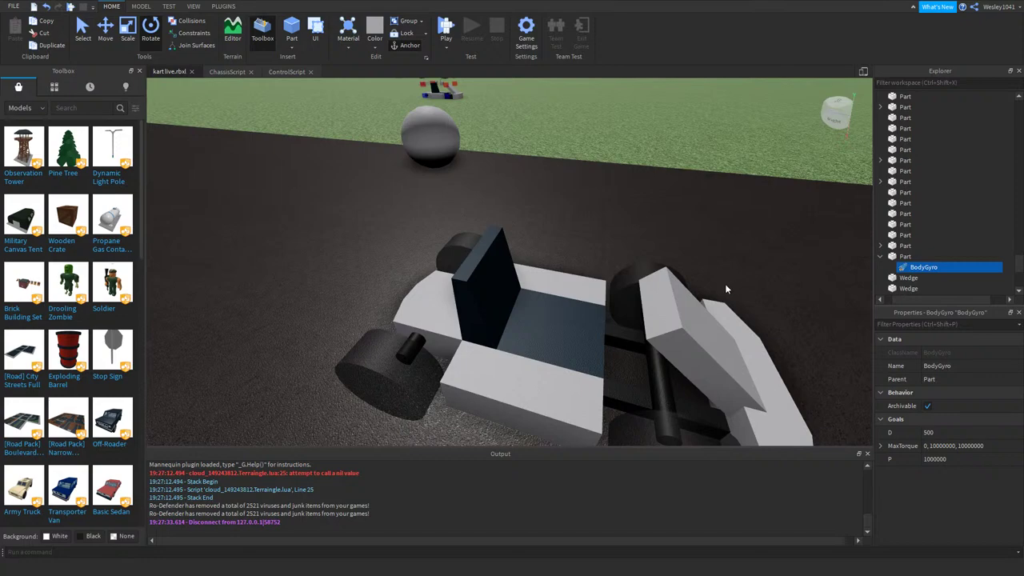
scroll(725, 283, up, 3)
click(640, 343)
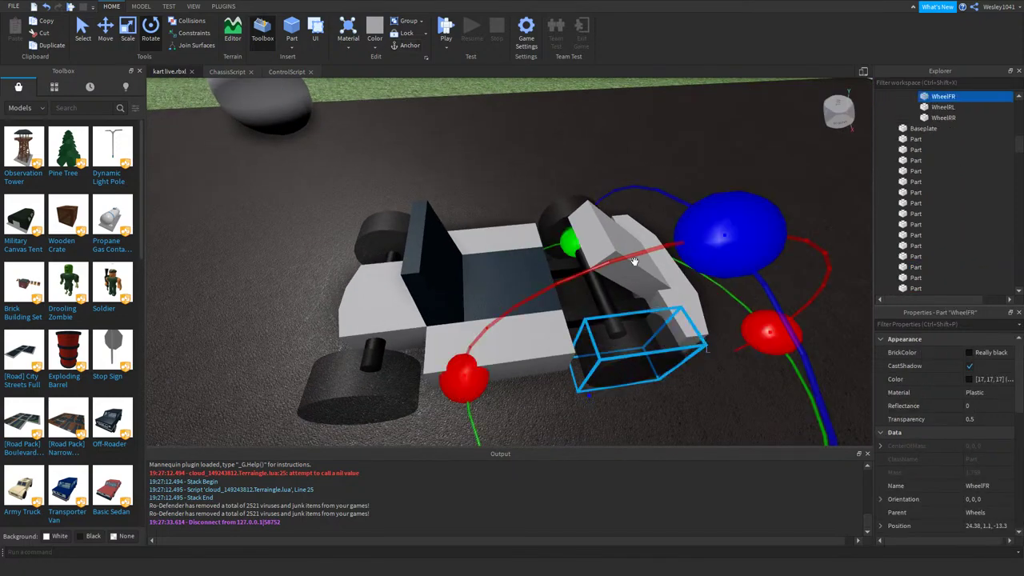
mouse_move(584, 247)
mouse_down()
mouse_move(622, 246)
mouse_move(512, 248)
mouse_move(583, 235)
mouse_up()
right_drag(478, 195, 475, 173)
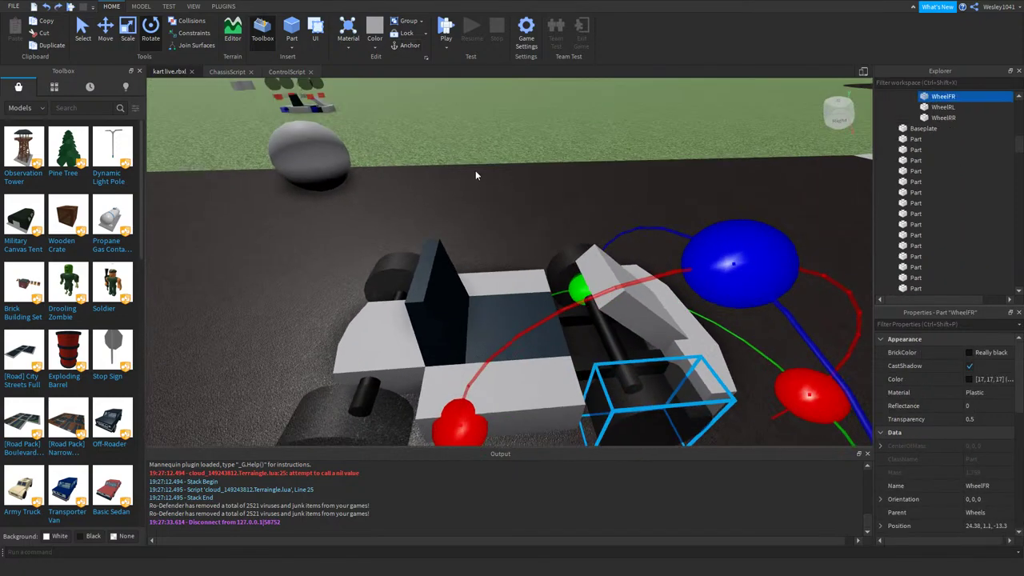
click(228, 71)
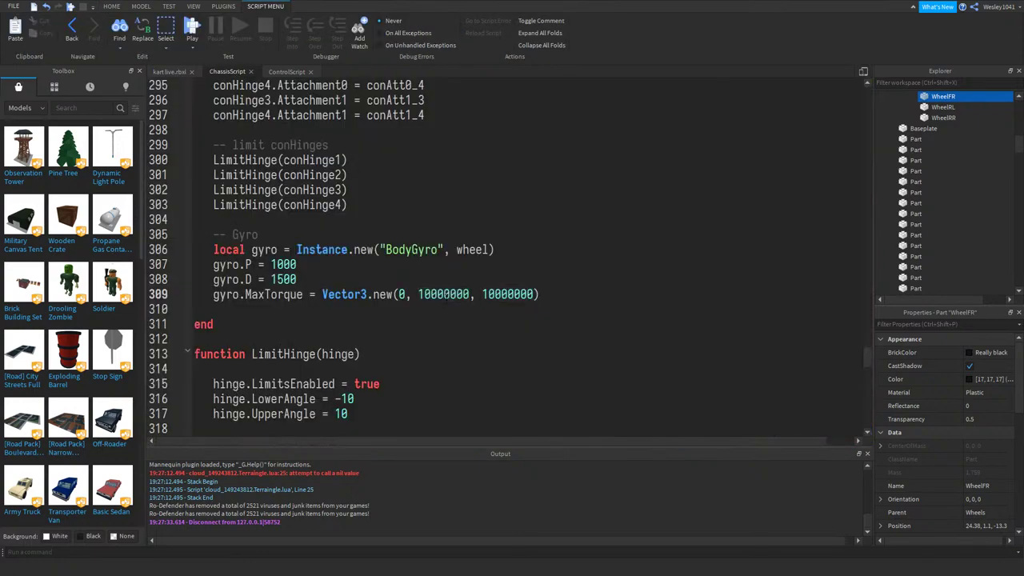
double_click(451, 294)
text(0)
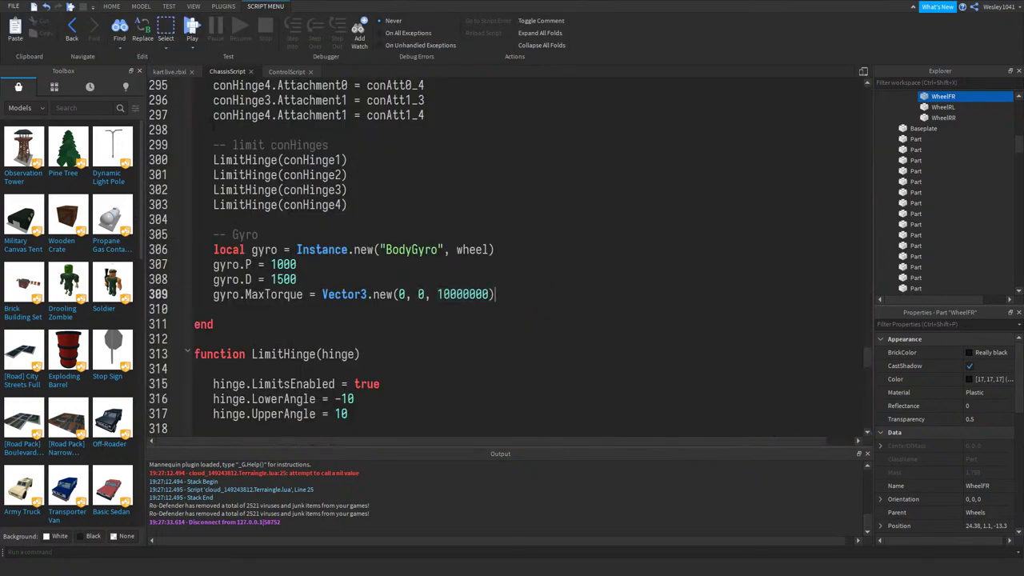
- Playtest the kart by driving it past the ramps and steering through the track's bends, and stop the playtest
click(169, 72)
click(446, 32)
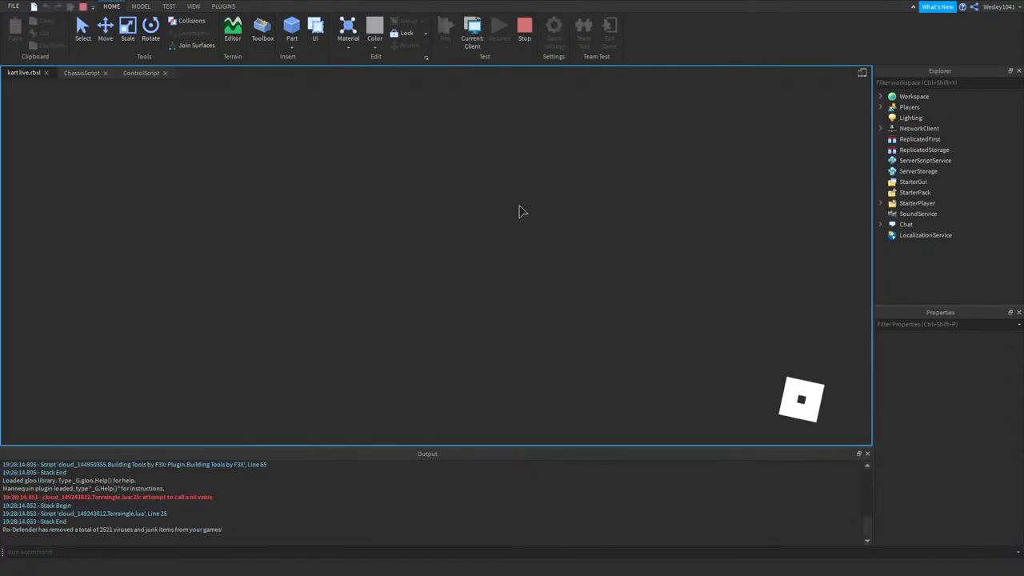
key(w)
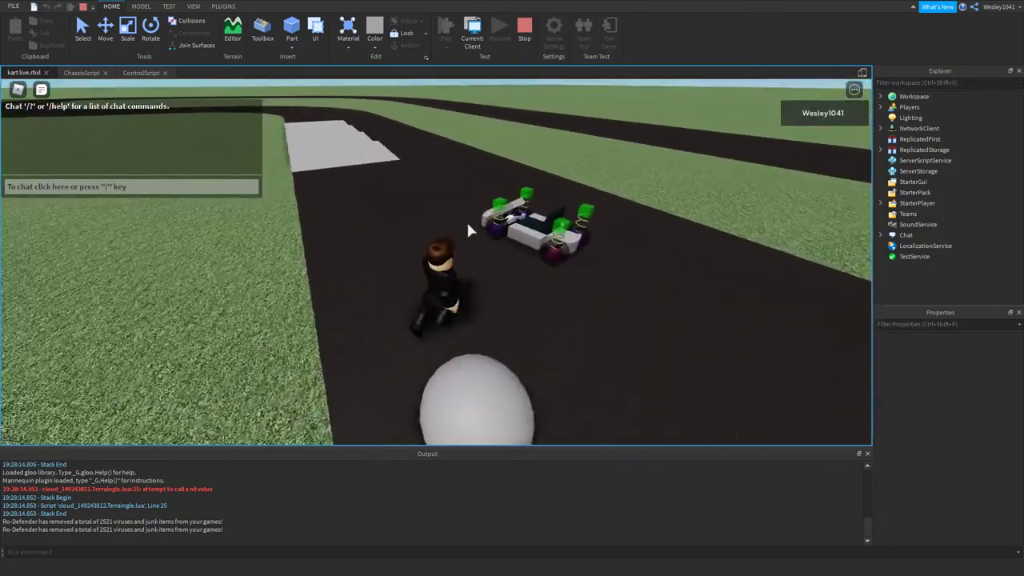
key(w)
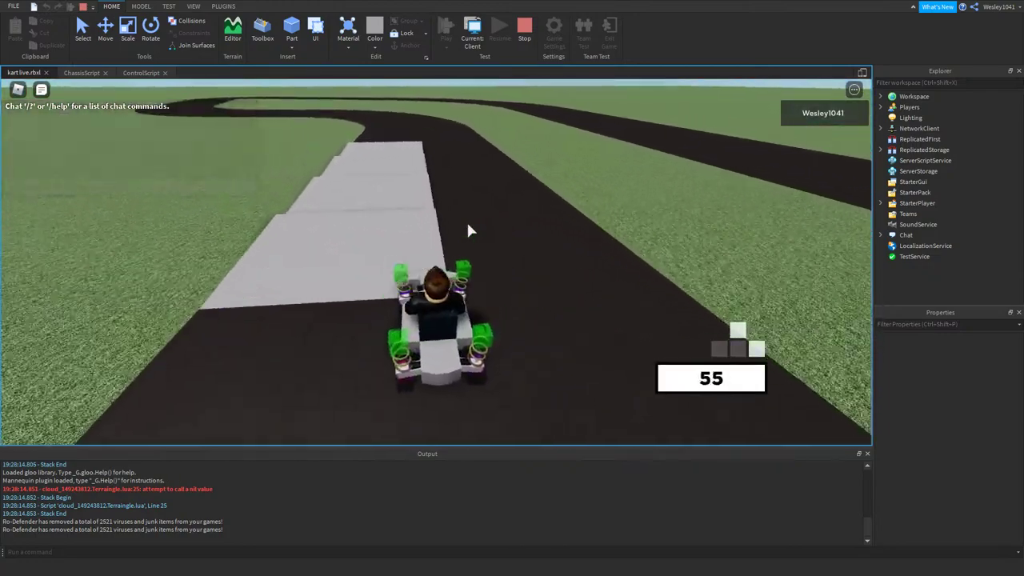
key(a)
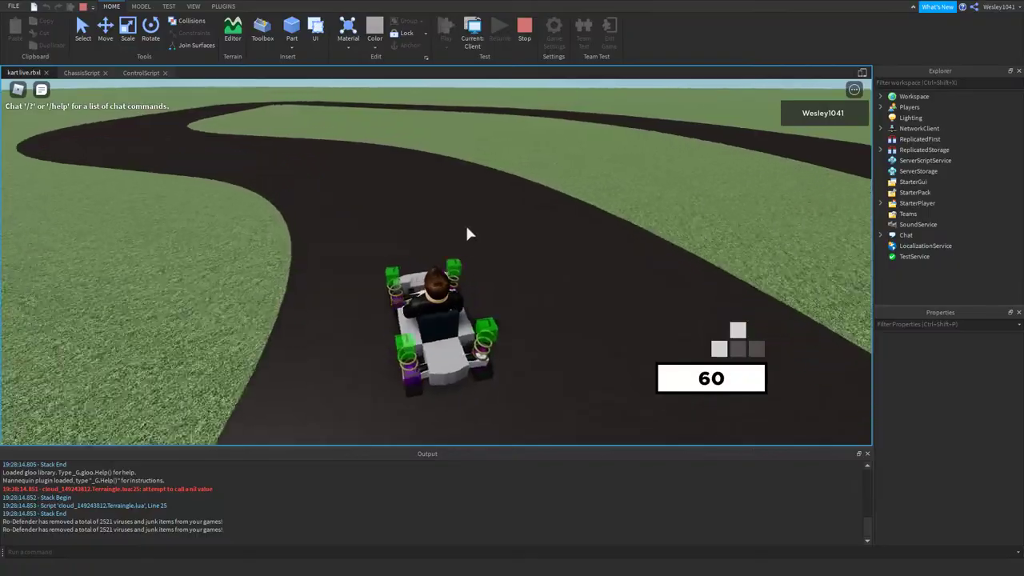
key(w)
key(w)
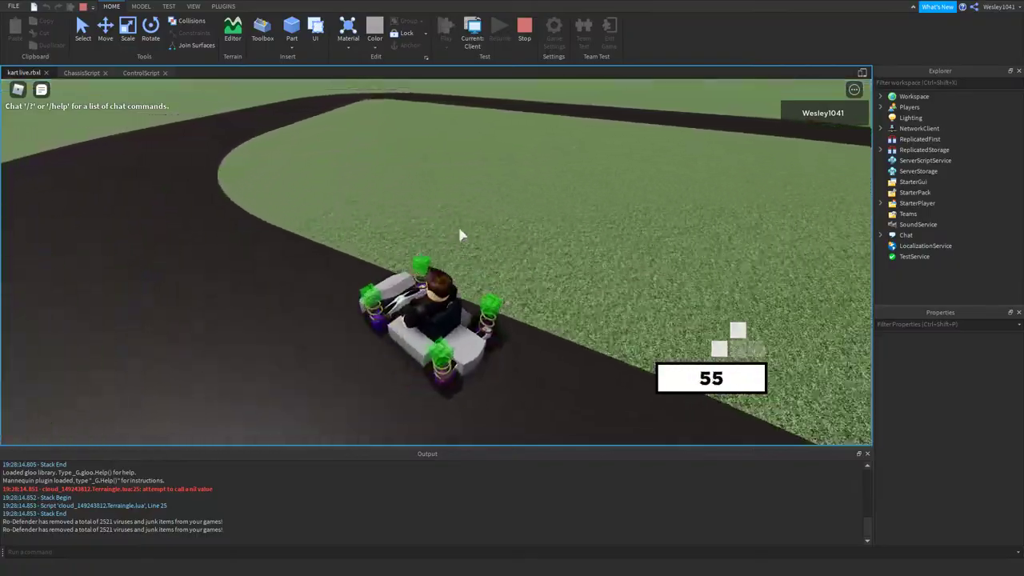
key(w)
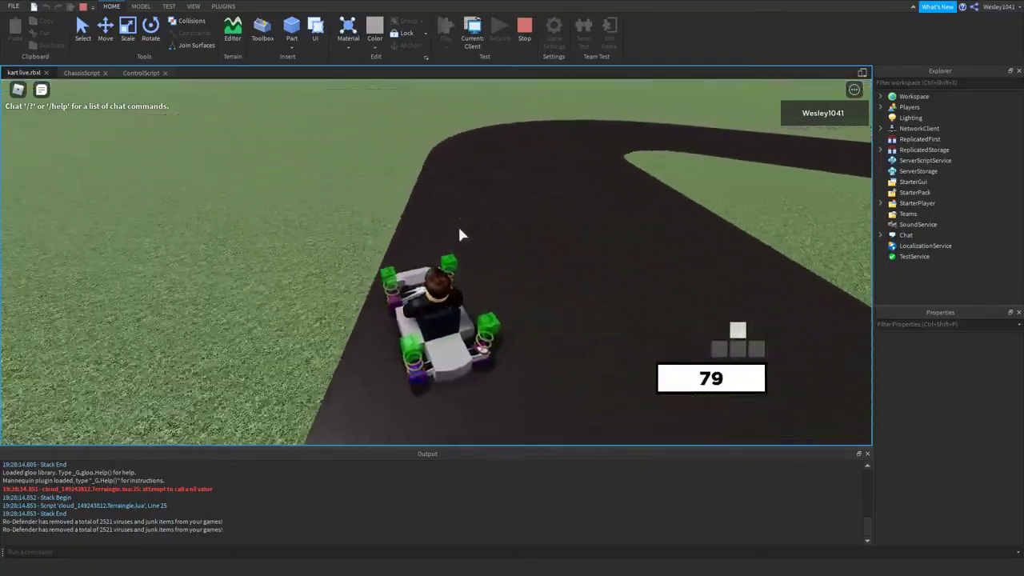
right_drag(460, 234, 450, 235)
key(d)
key(s)
click(524, 28)
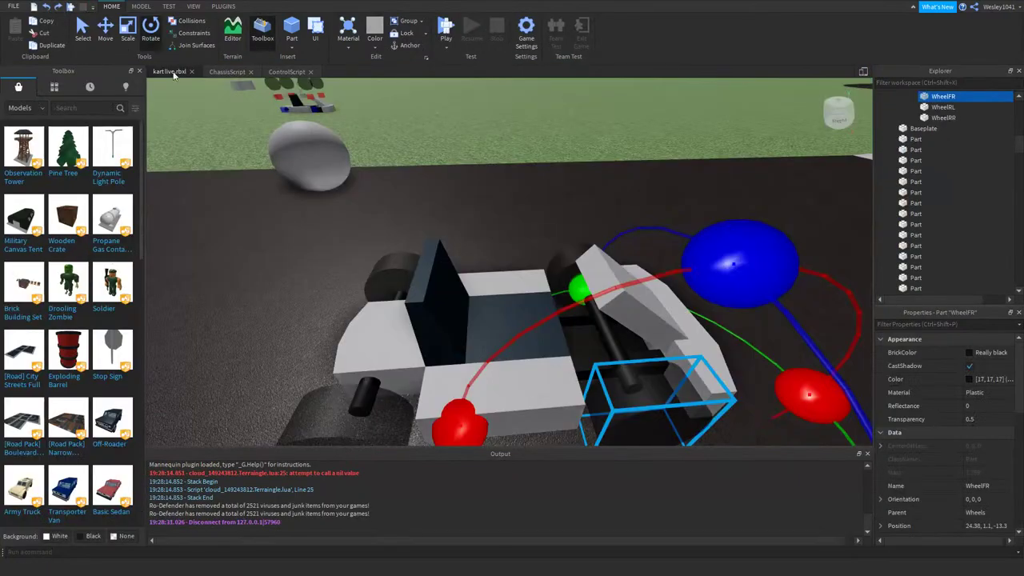
- Review the adjustable stats at the start of ControlScript, and inspect the kart's WheelFR from behind
click(287, 71)
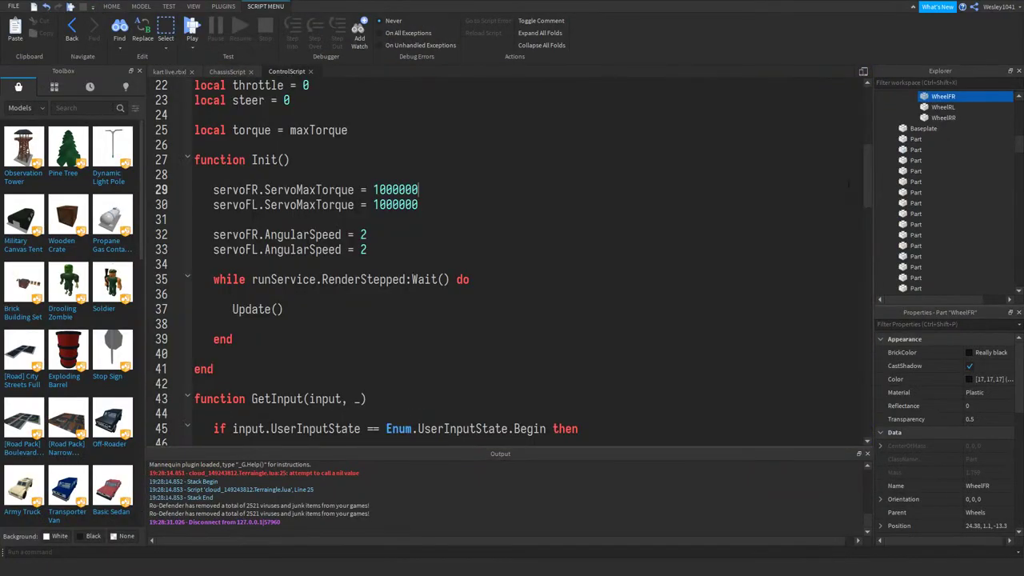
drag(867, 184, 857, 112)
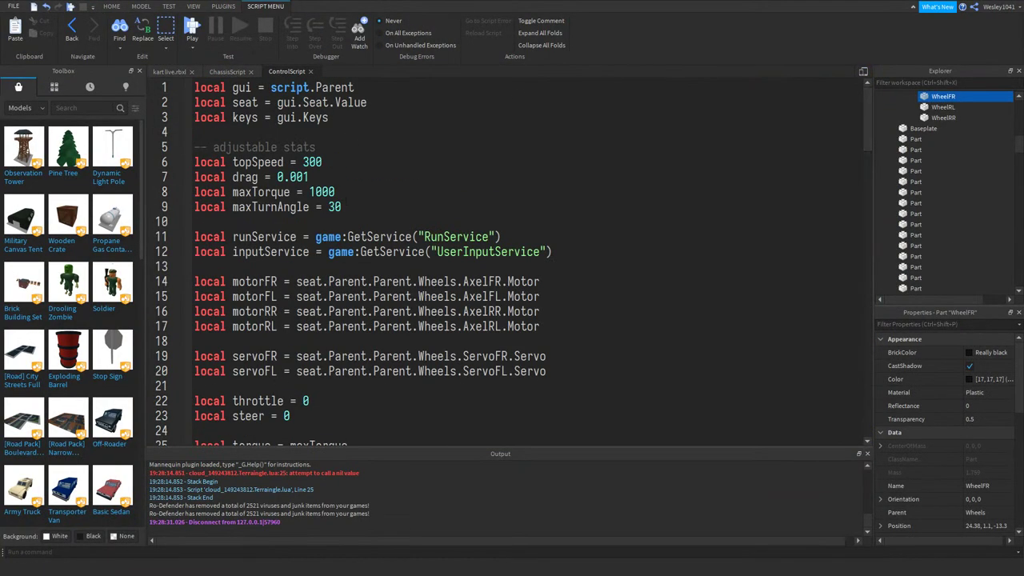
click(170, 71)
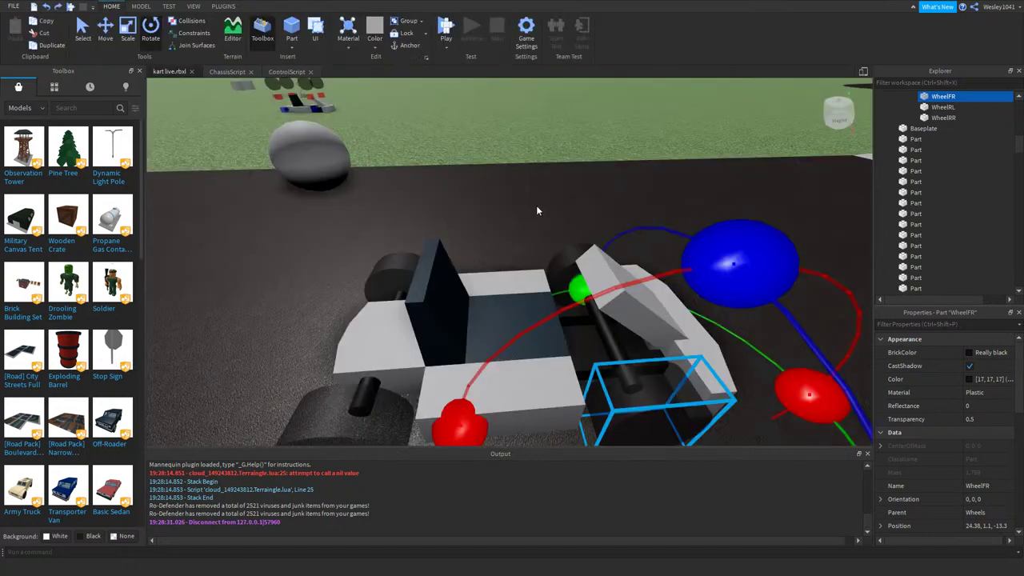
right_drag(536, 211, 533, 213)
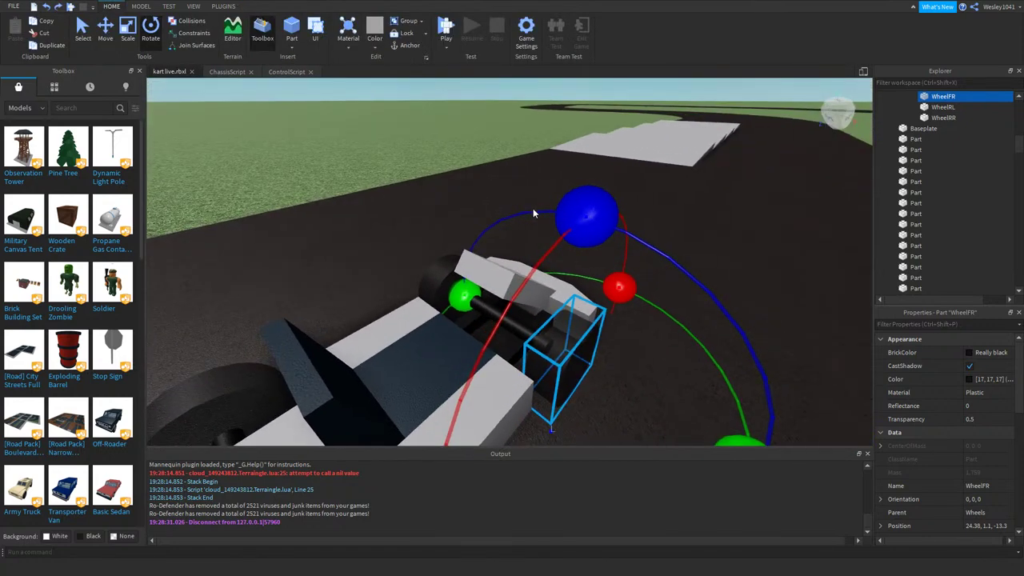
scroll(533, 213, down, 3)
scroll(533, 213, up, 2)
scroll(533, 213, down, 2)
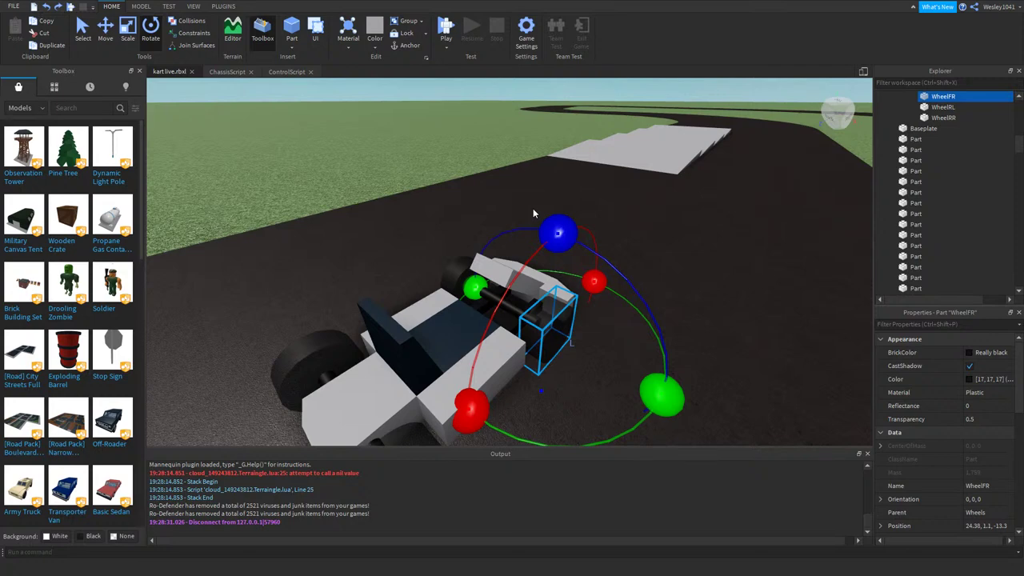
- Set maxTurnAngle to 45 in the adjustable stats of ControlScript
right_drag(522, 223, 519, 220)
key(w)
key(s)
click(288, 71)
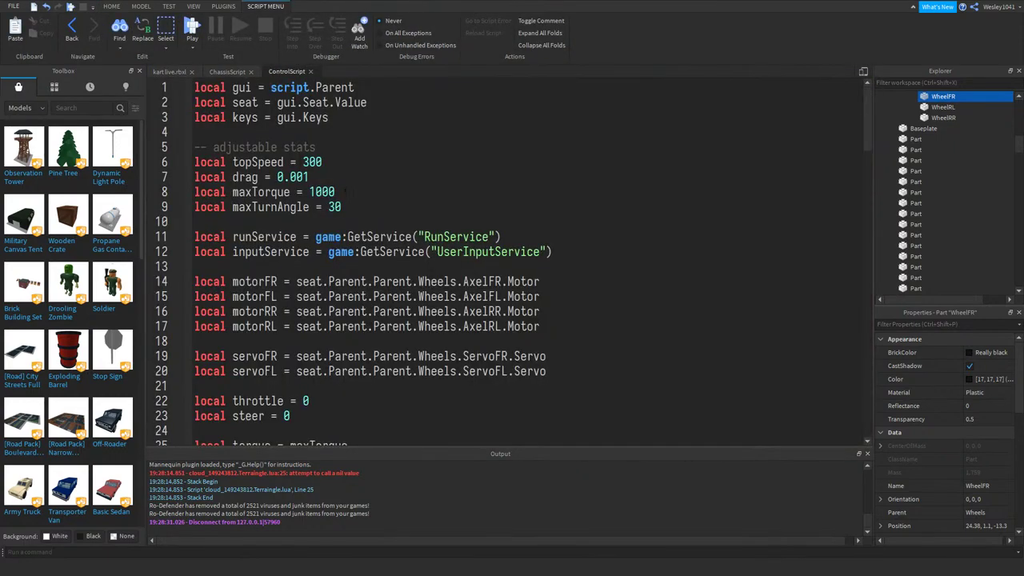
text(45)
- Set the Y component of gyro.MaxTorque to 10000000 in ChassisScript by copying the Z component's value
click(177, 72)
key(w)
right_drag(537, 247, 537, 241)
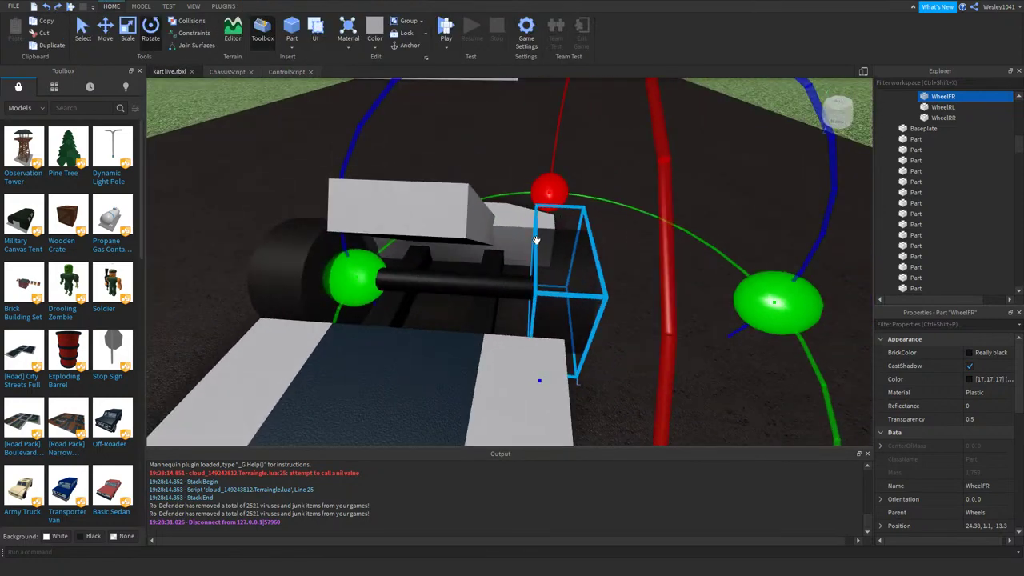
key(s)
click(229, 72)
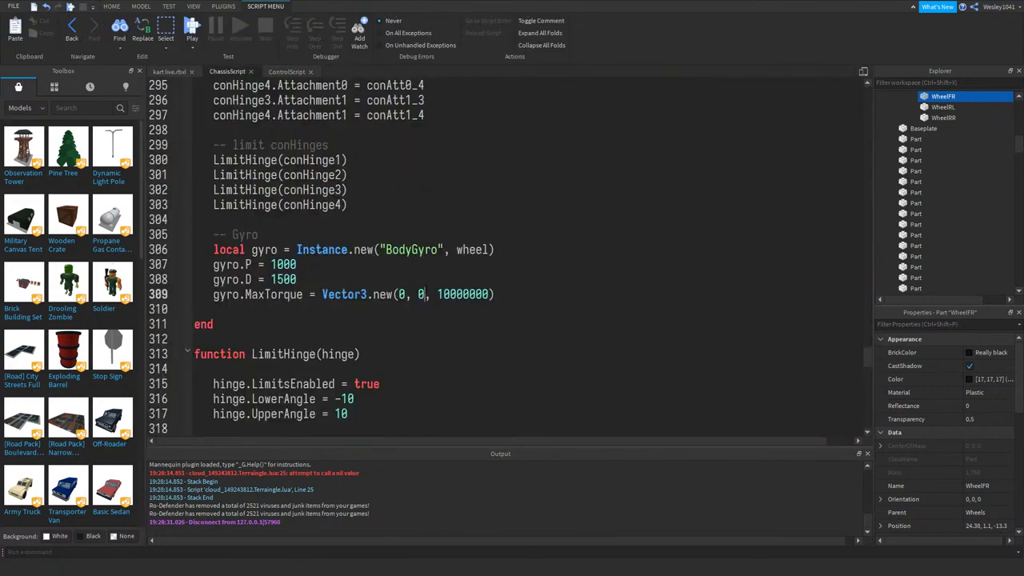
double_click(464, 294)
key(ctrl+c)
double_click(421, 294)
key(ctrl+v)
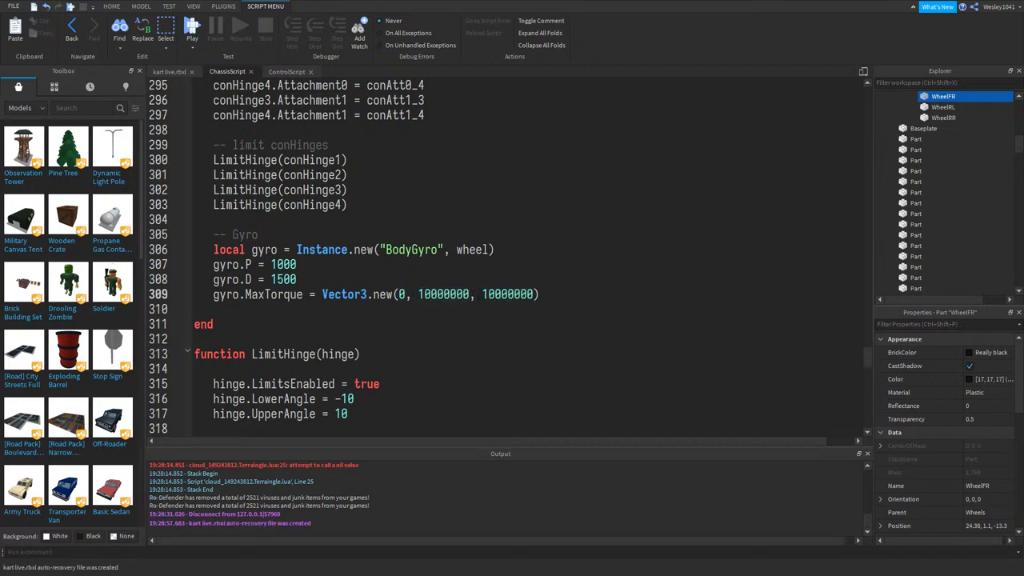
click(552, 294)
double_click(448, 294)
click(556, 294)
- In ControlScript's Update function, add an "if steer ~= 0 then" block below the servo TargetAngle lines
click(279, 74)
scroll(512, 264, down, 20)
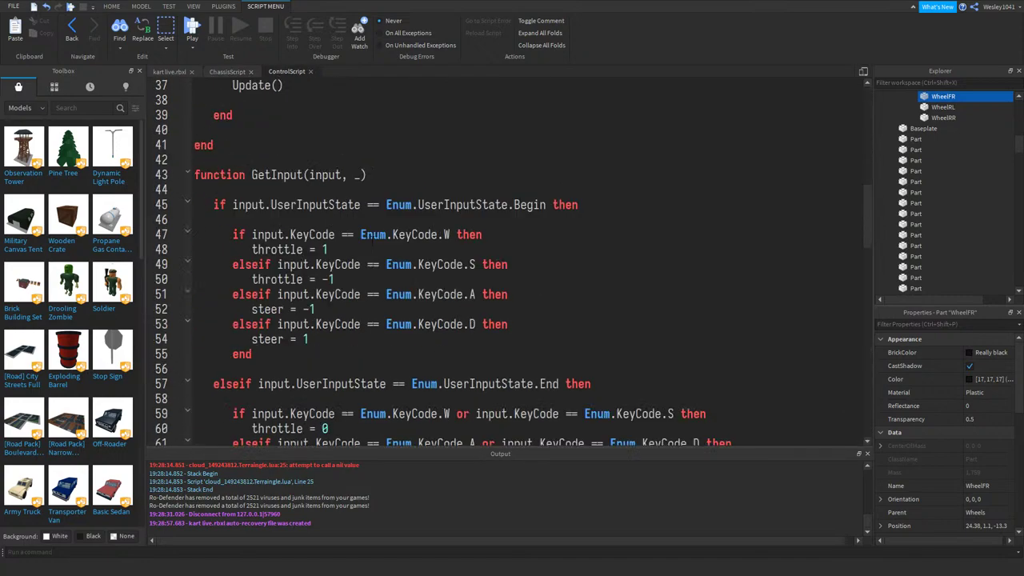
scroll(512, 263, down, 3)
scroll(512, 264, up, 6)
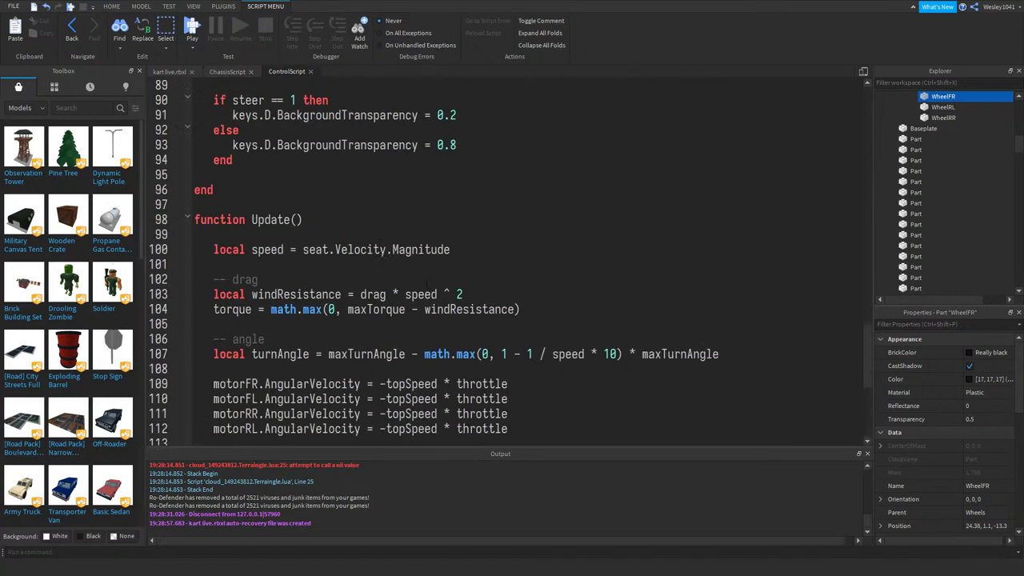
scroll(512, 264, down, 6)
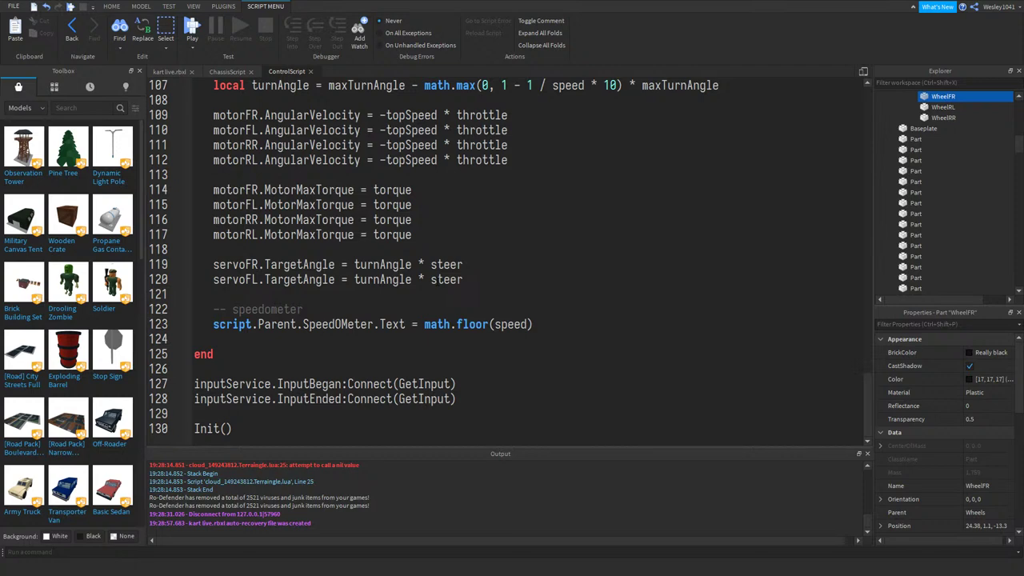
scroll(475, 288, up, 7)
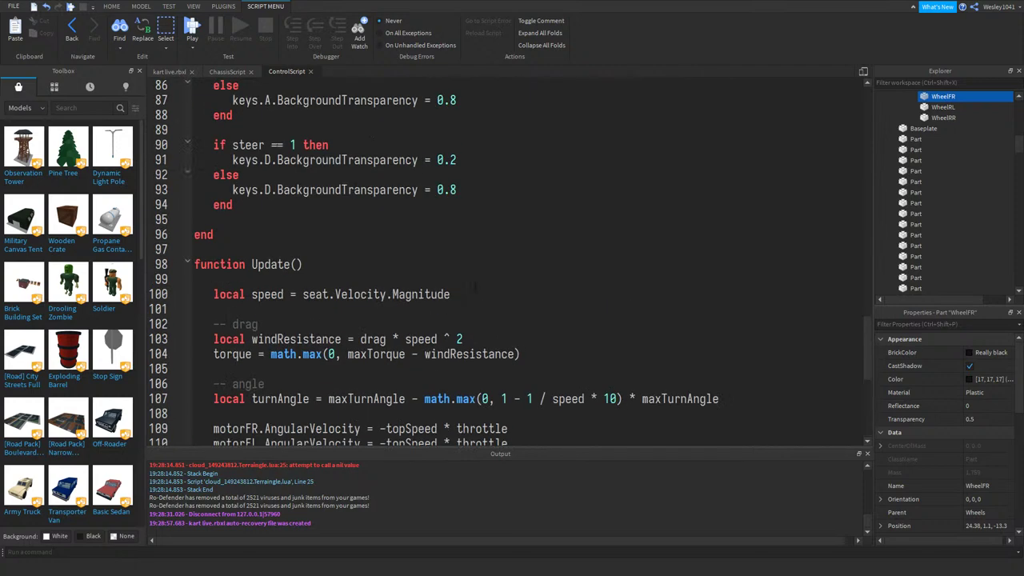
scroll(475, 288, down, 5)
scroll(476, 288, up, 2)
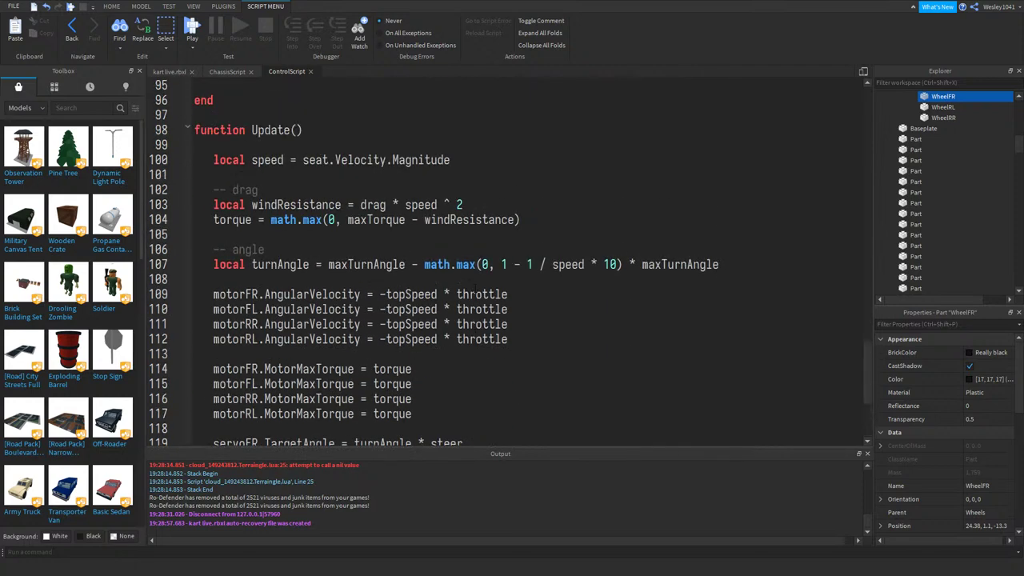
scroll(477, 288, down, 2)
click(505, 370)
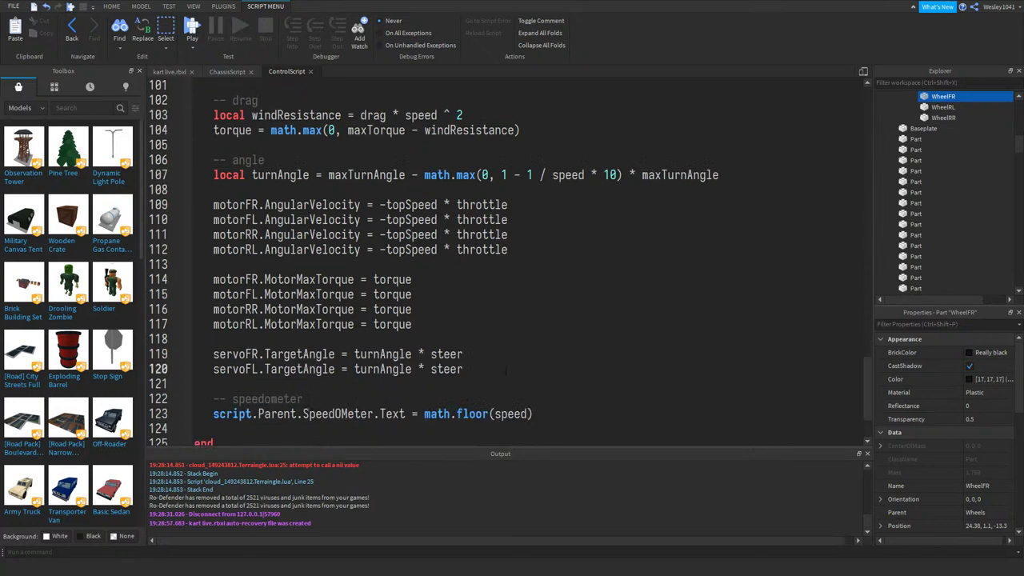
key(Return)
key(Return)
text(if )
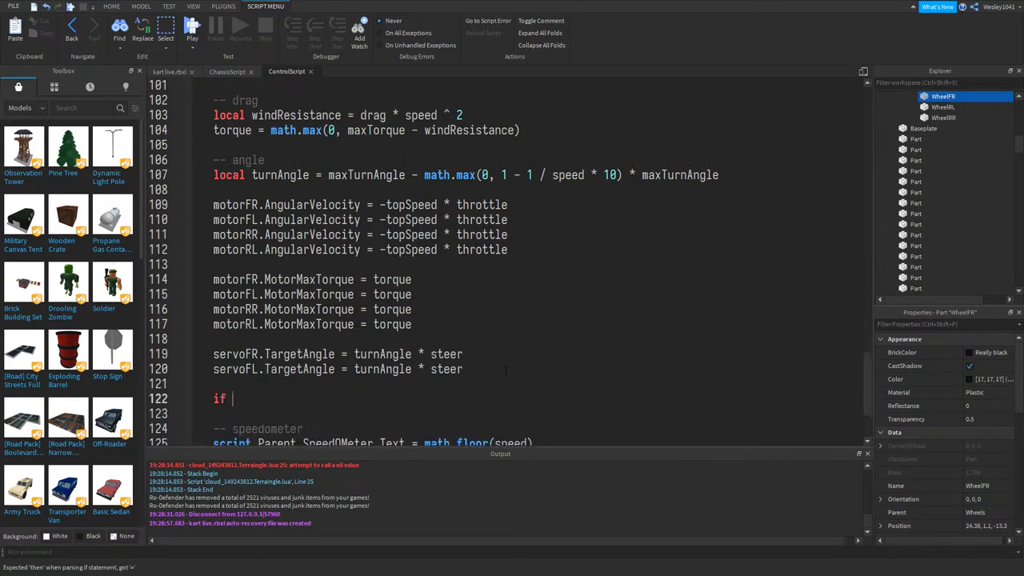
text(steer ~= 0 then)
key(Return)
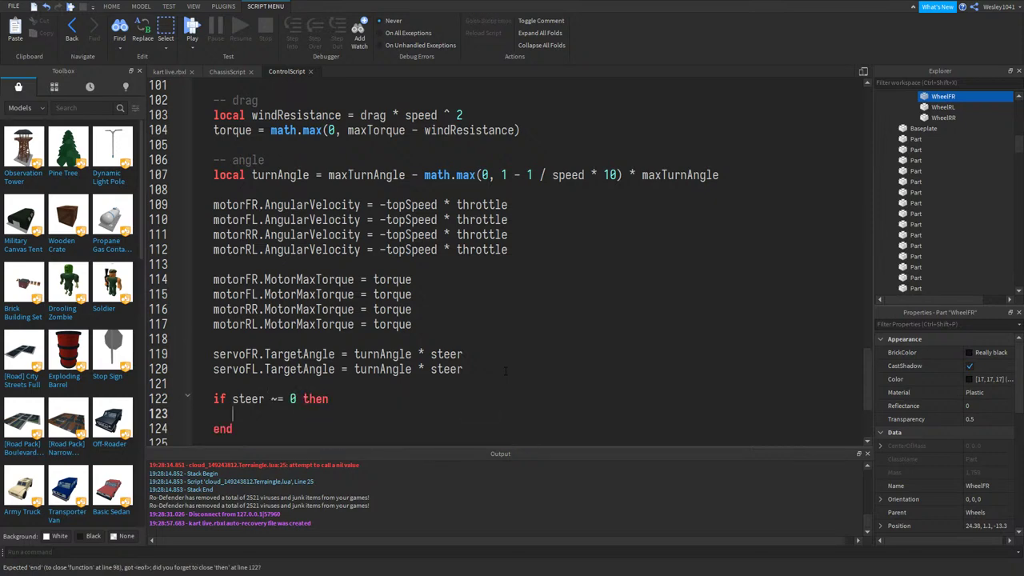
- Add an else branch to the steer condition, leaving an empty line in each branch
key(Down)
key(Up)
text(else)
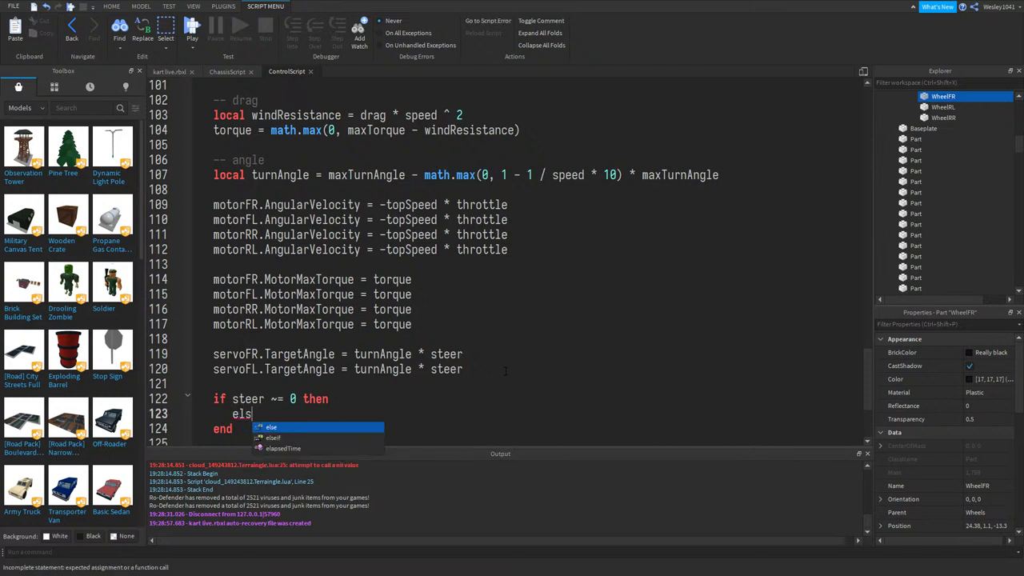
key(Return)
click(394, 391)
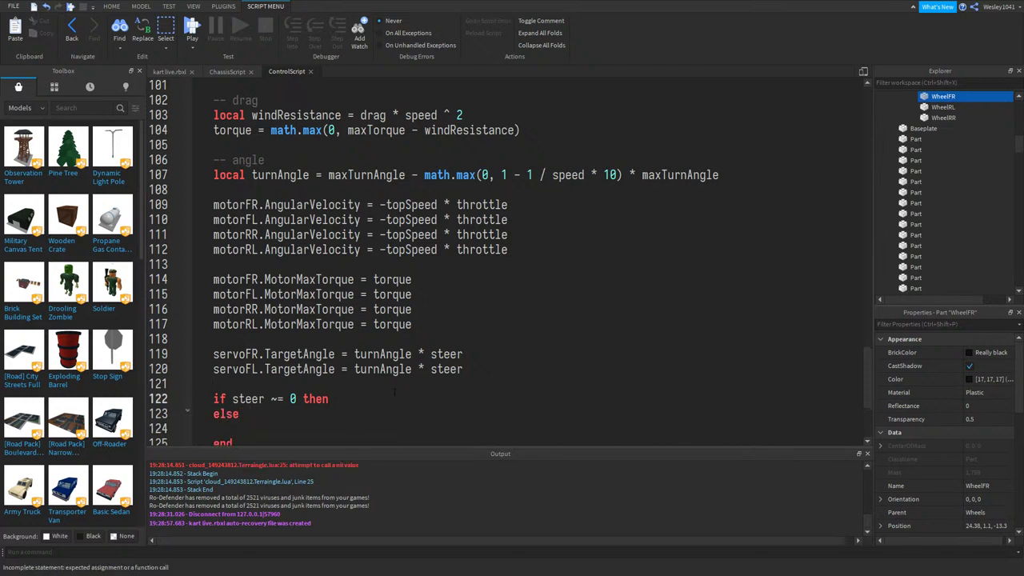
key(Return)
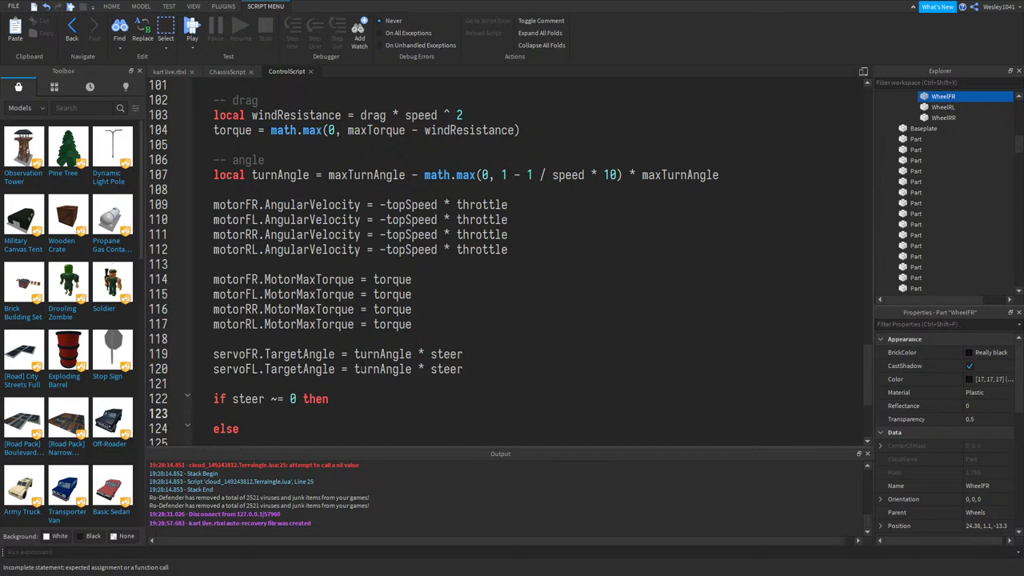
- Start a new function ChangeGyros() between the end of Update and the inputService connections
scroll(368, 362, up, 3)
scroll(368, 362, down, 4)
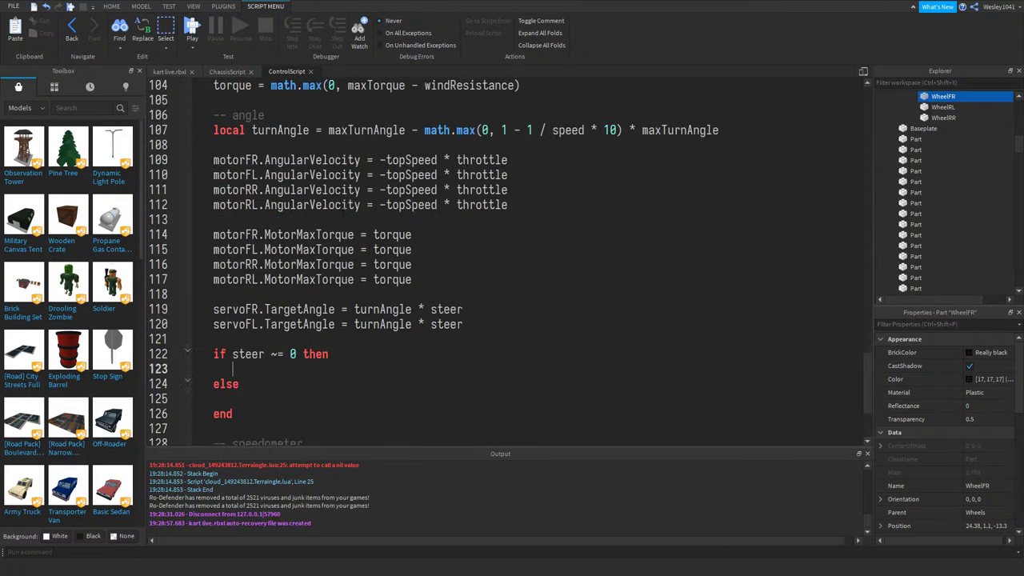
scroll(358, 286, down, 2)
click(250, 398)
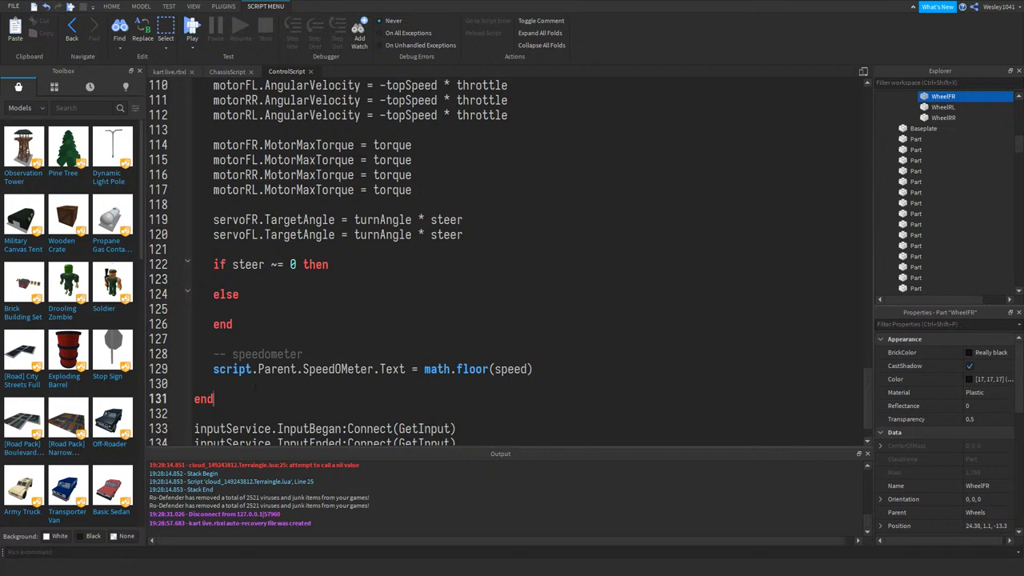
key(Return)
key(Return)
scroll(275, 318, down, 2)
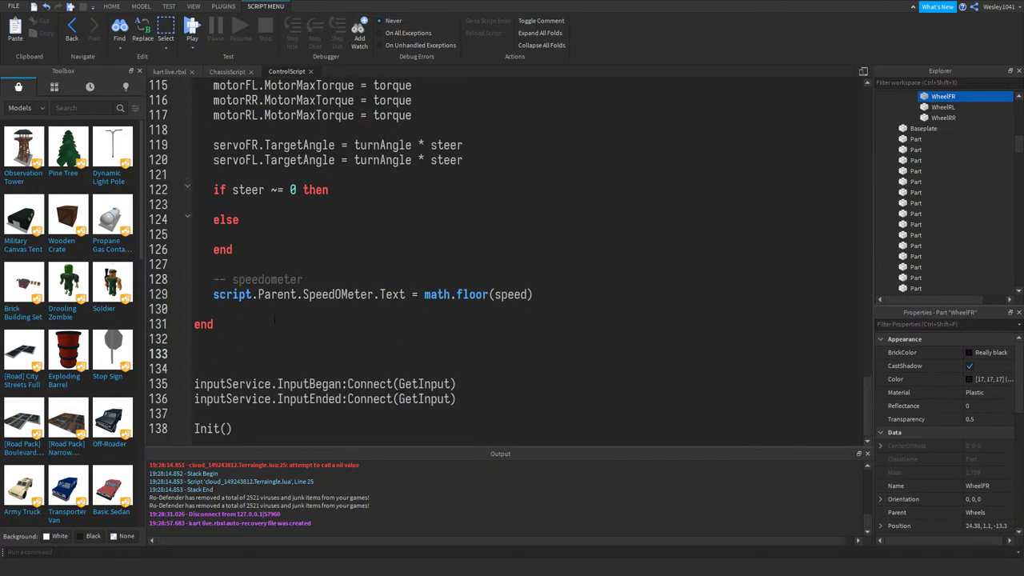
text(Change)
key(BackSpace)
key(BackSpace)
key(BackSpace)
key(BackSpace)
key(BackSpace)
key(BackSpace)
text(fun)
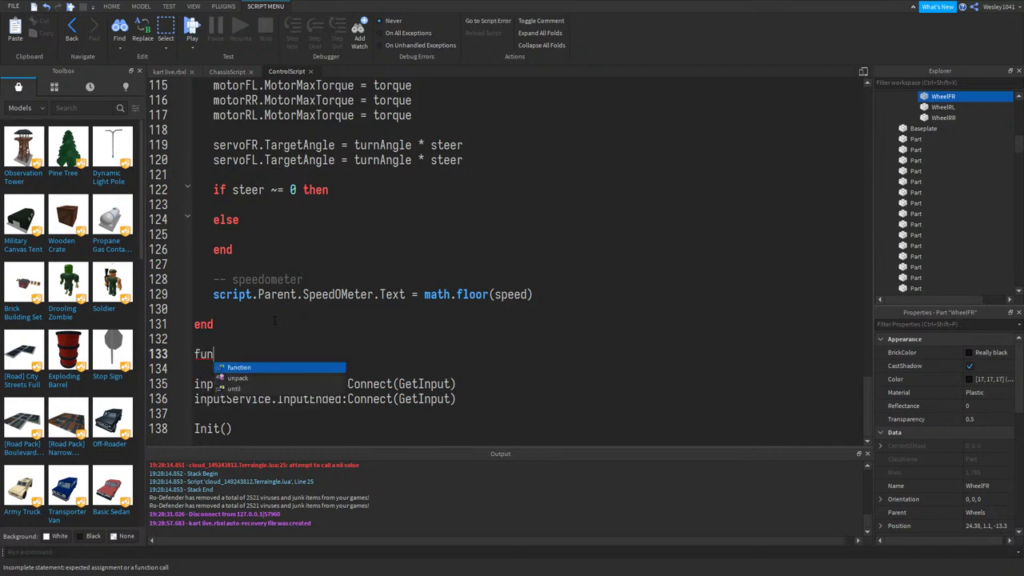
text(ction ChangeG)
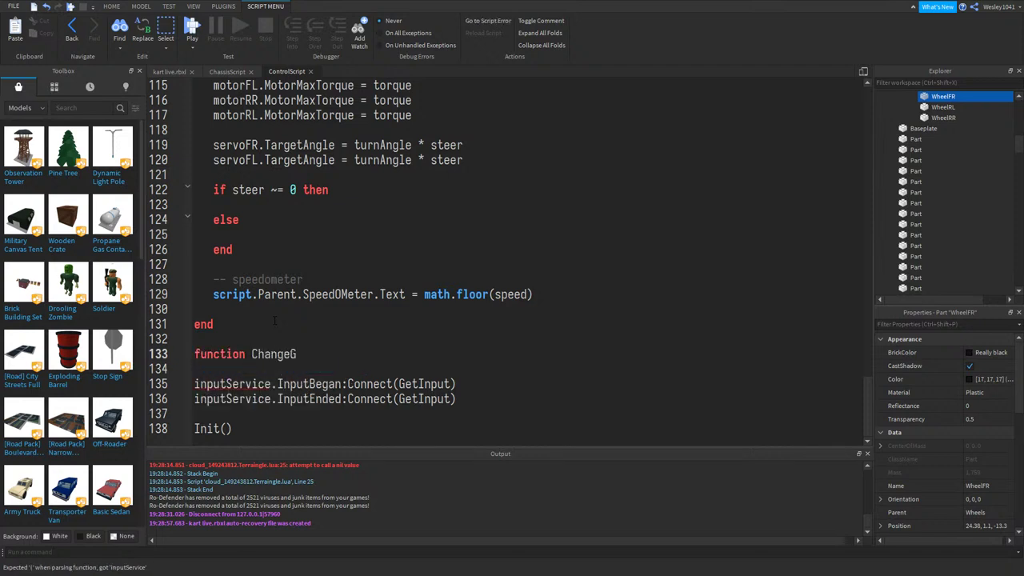
text(yros())
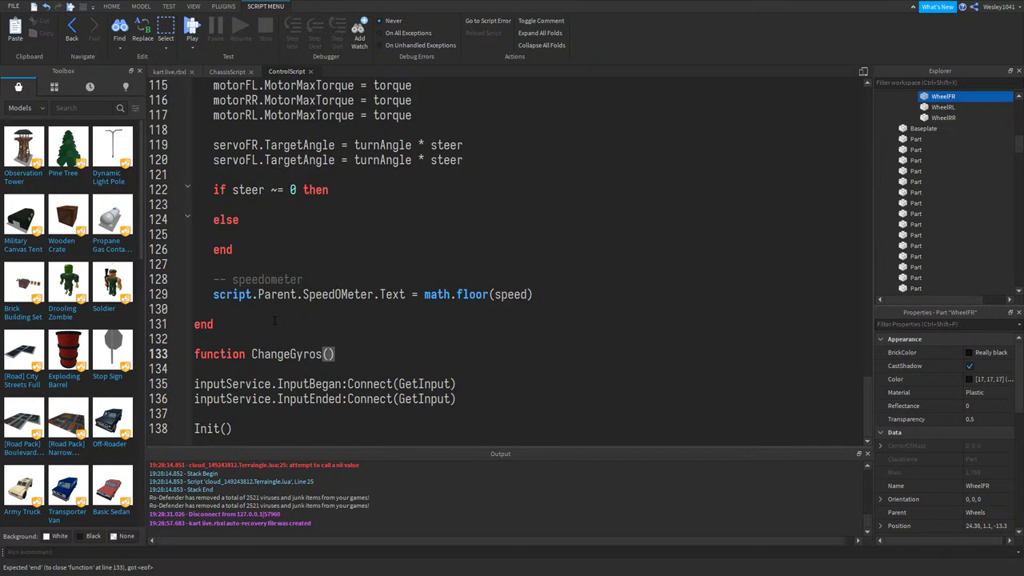
- Give ChangeGyros a pos parameter and open an empty function body
text(pos)
key(Return)
key(Return)
key(Return)
key(Up)
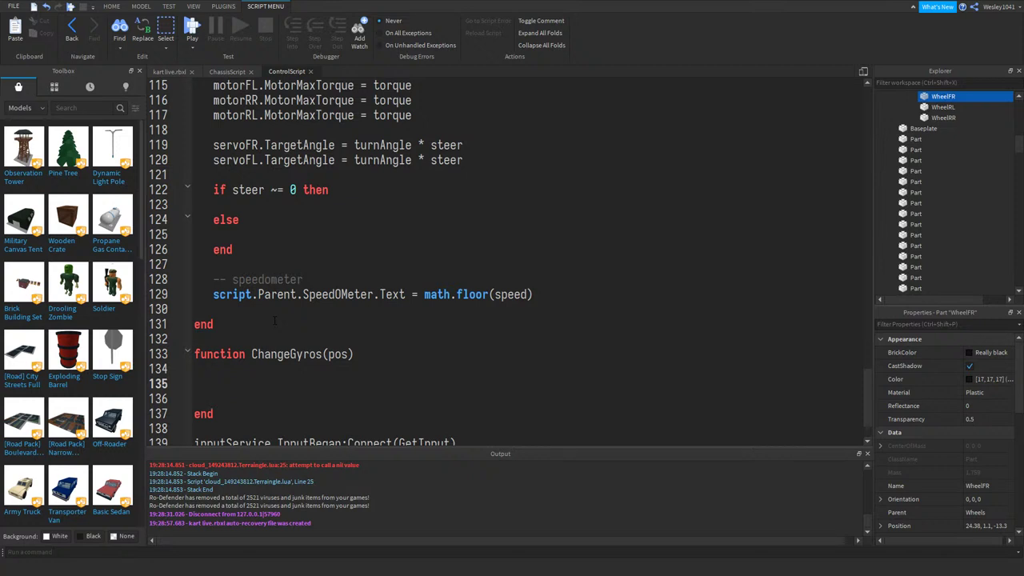
- Check the wheel paths in the variable declarations, and write seat.Parent.Parent.Wheels.FR.BodyGyro.MaxTorque = pos inside ChangeGyros
drag(864, 380, 841, 81)
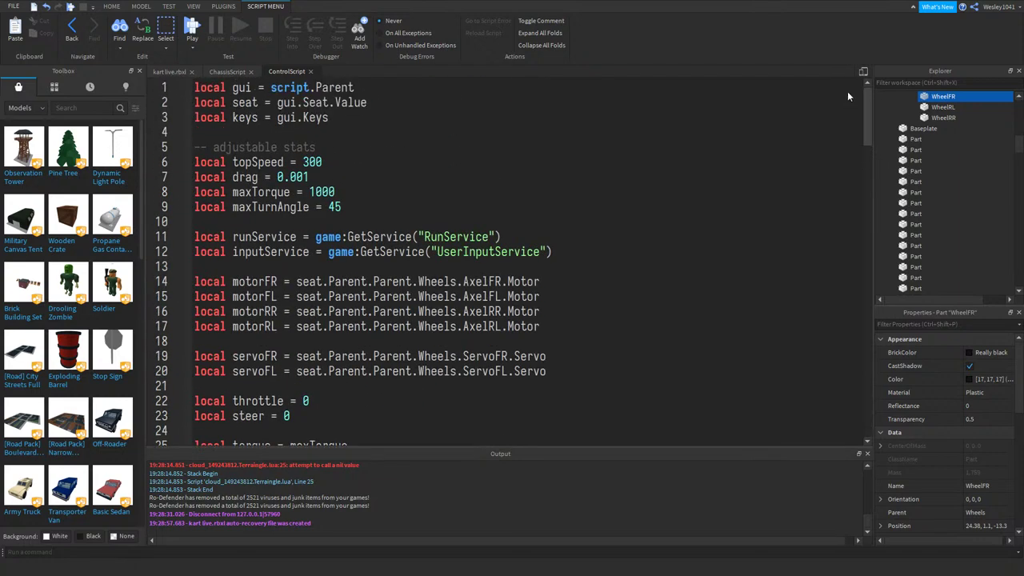
scroll(847, 101, down, 10)
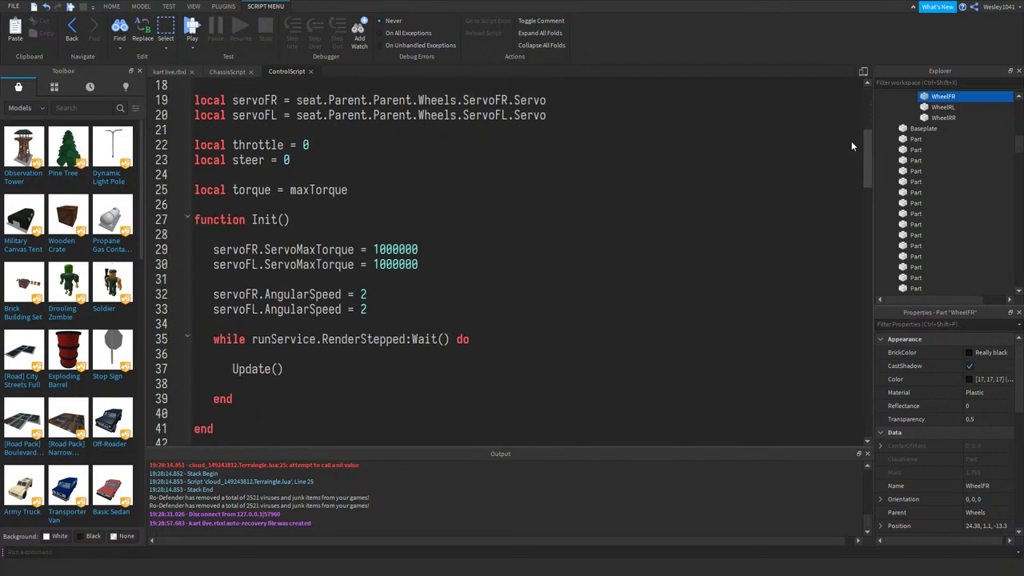
drag(857, 196, 819, 106)
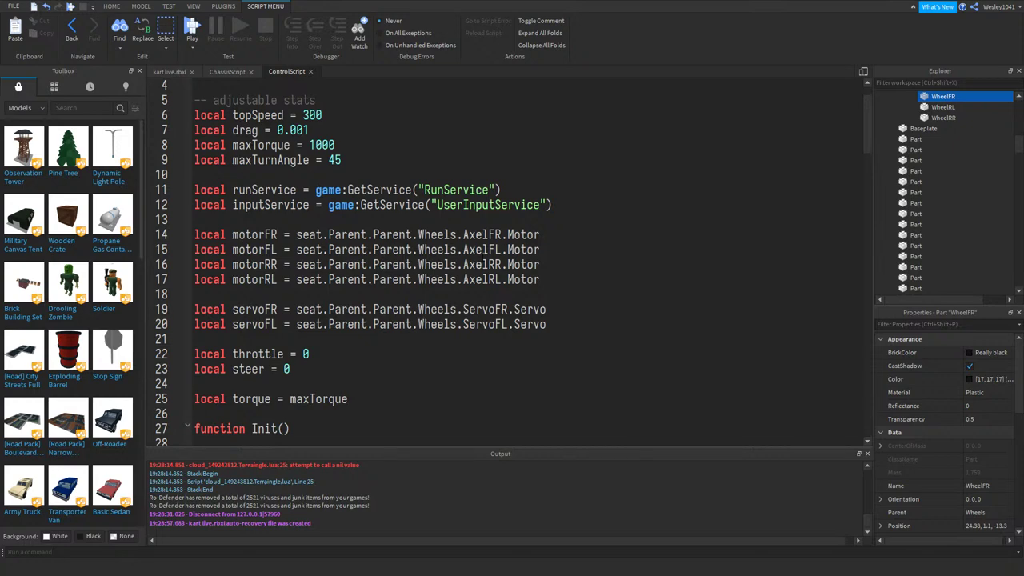
text(seat.)
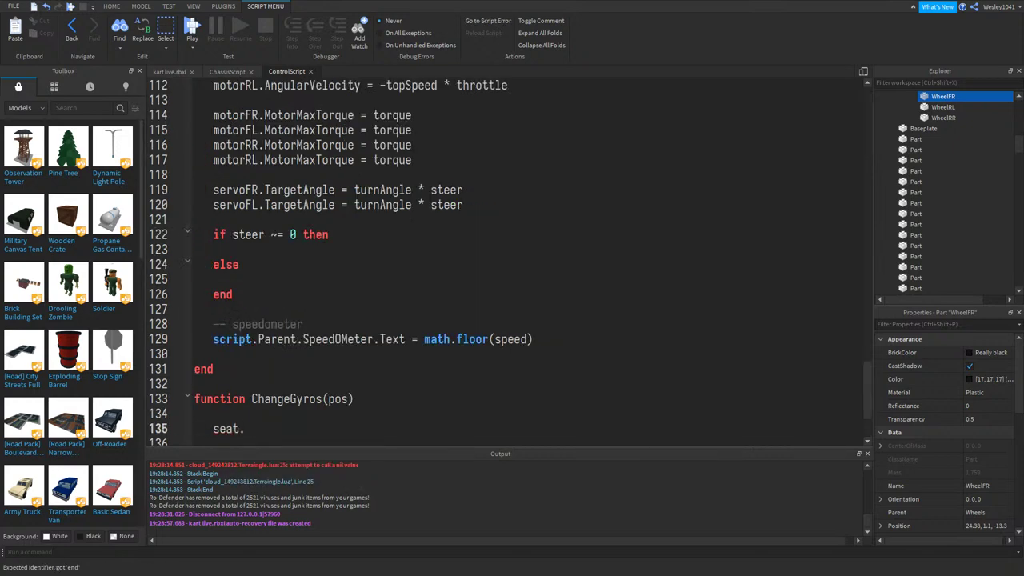
text(Par)
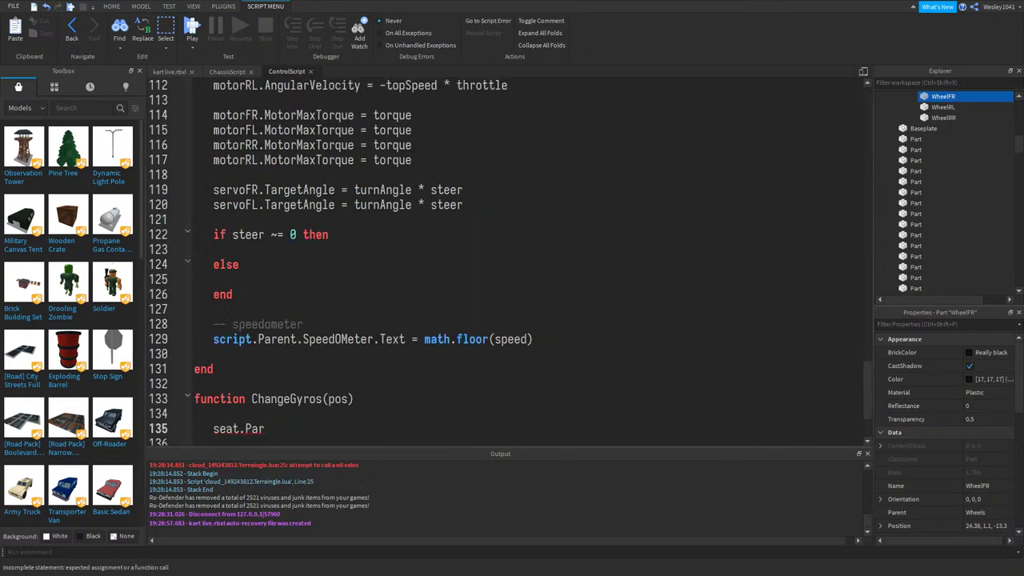
text(ent.Parent.Wheel)
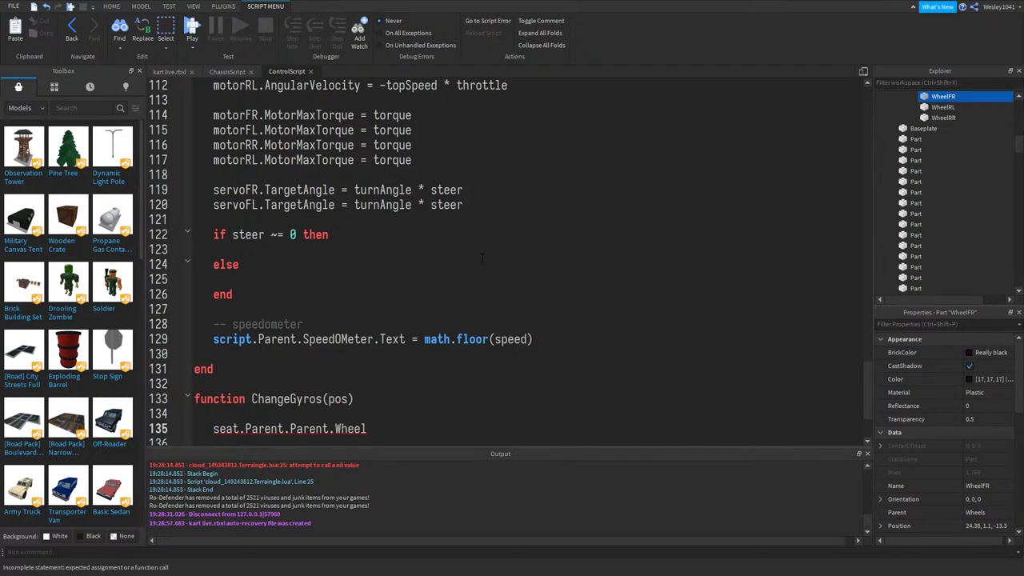
text(s.FR.BodyGyro.)
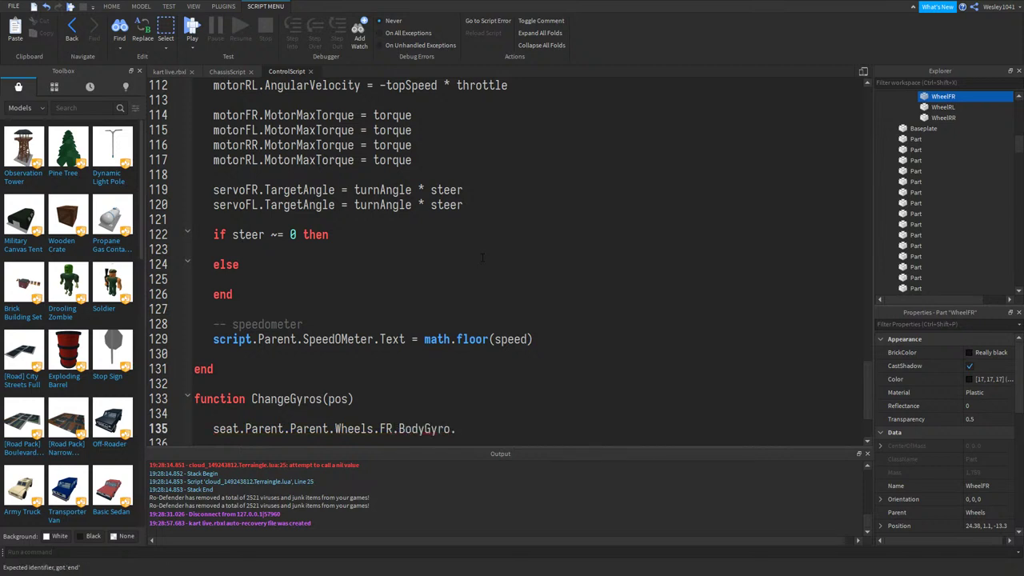
text(MaxTorquew)
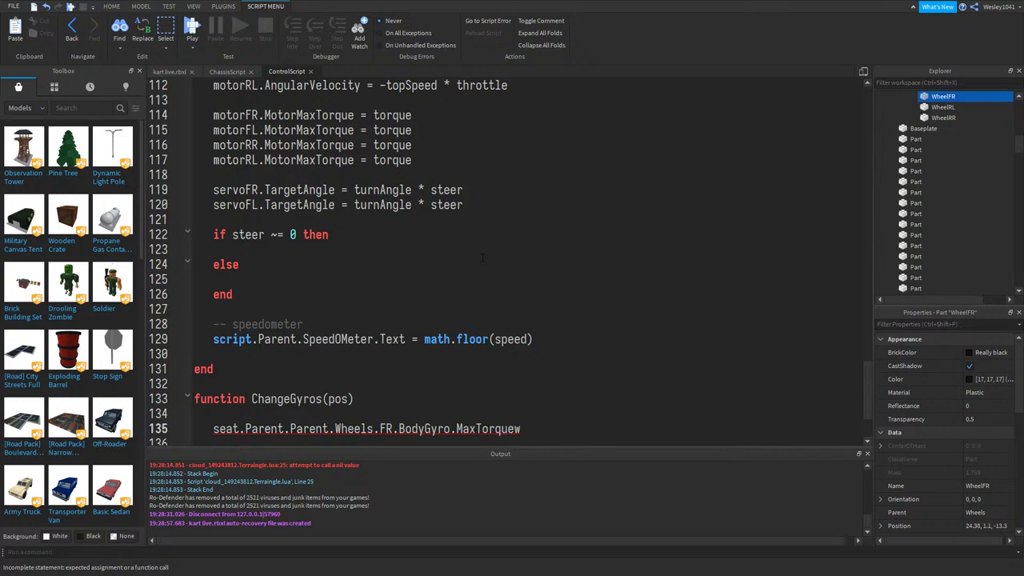
key(BackSpace)
text(= pso)
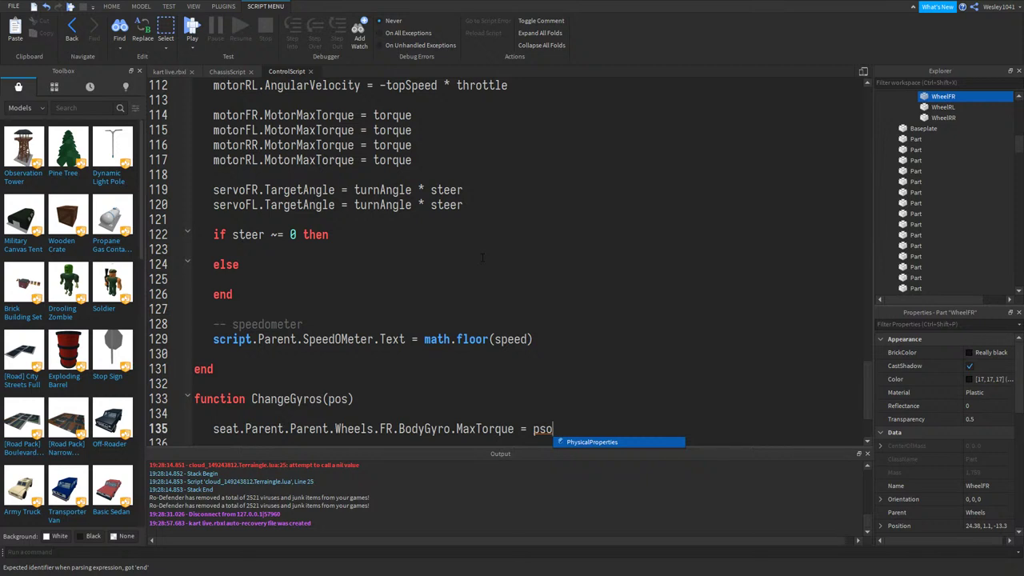
key(BackSpace)
key(BackSpace)
text(os)
- Rename the ChangeGyros parameter to vector, and assign vector to the FR gyro's MaxTorque
key(ctrl+shift+Left)
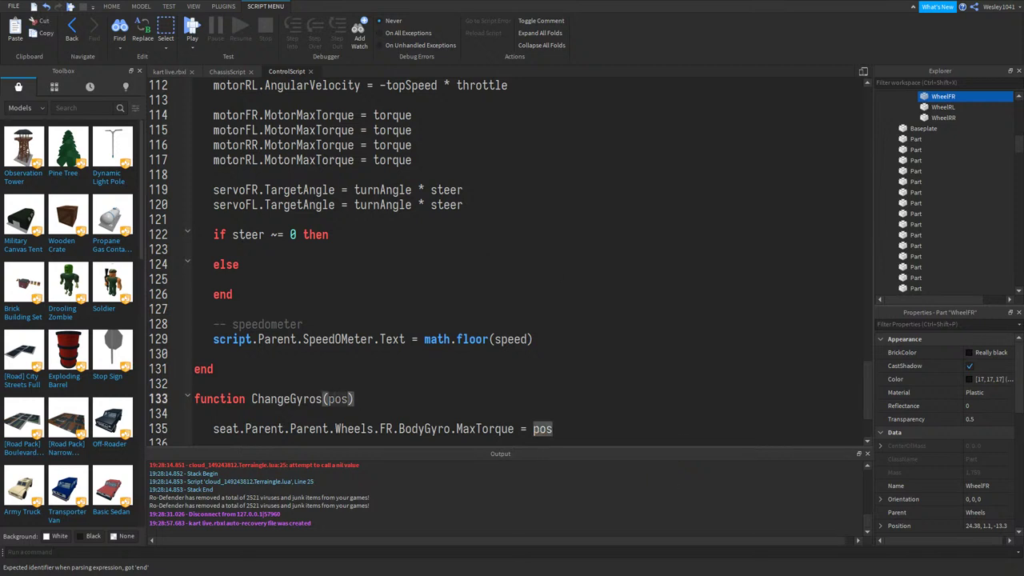
text(vector)
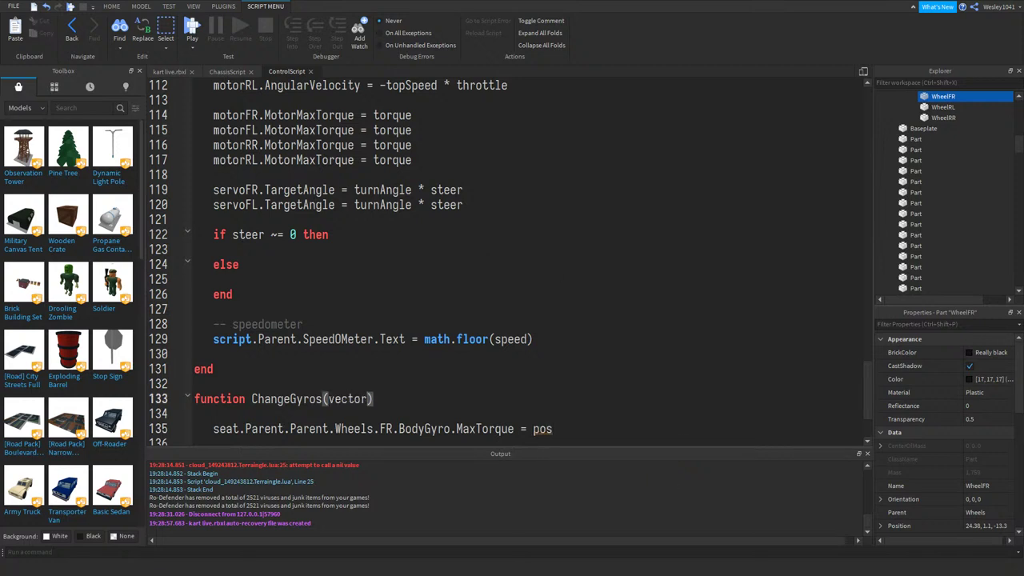
key(shift+Left)
double_click(362, 398)
key(ctrl+c)
double_click(542, 428)
key(ctrl+v)
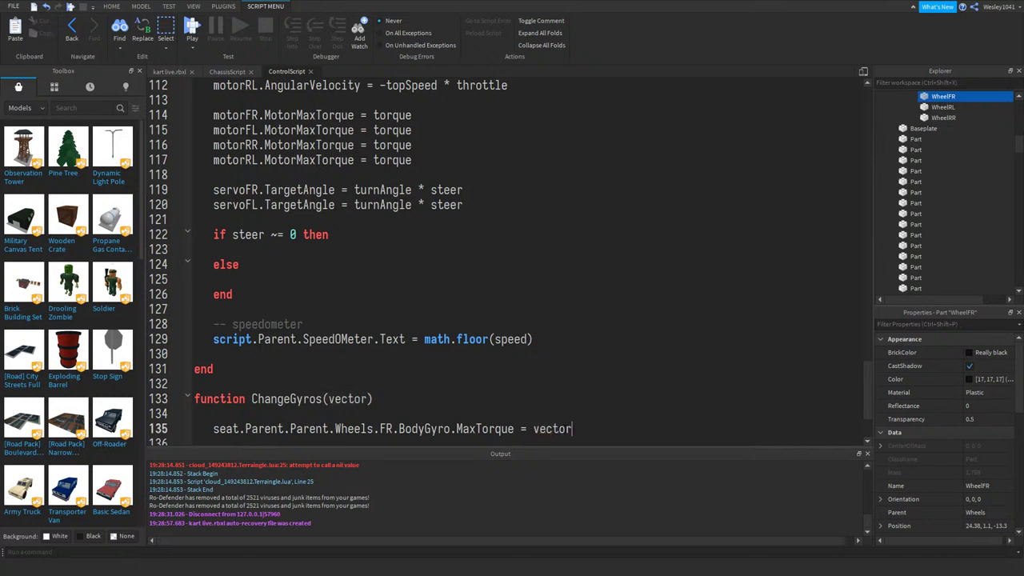
- Duplicate the FR gyro's MaxTorque assignment in ChangeGyros three times on the lines directly below it
drag(581, 429, 214, 428)
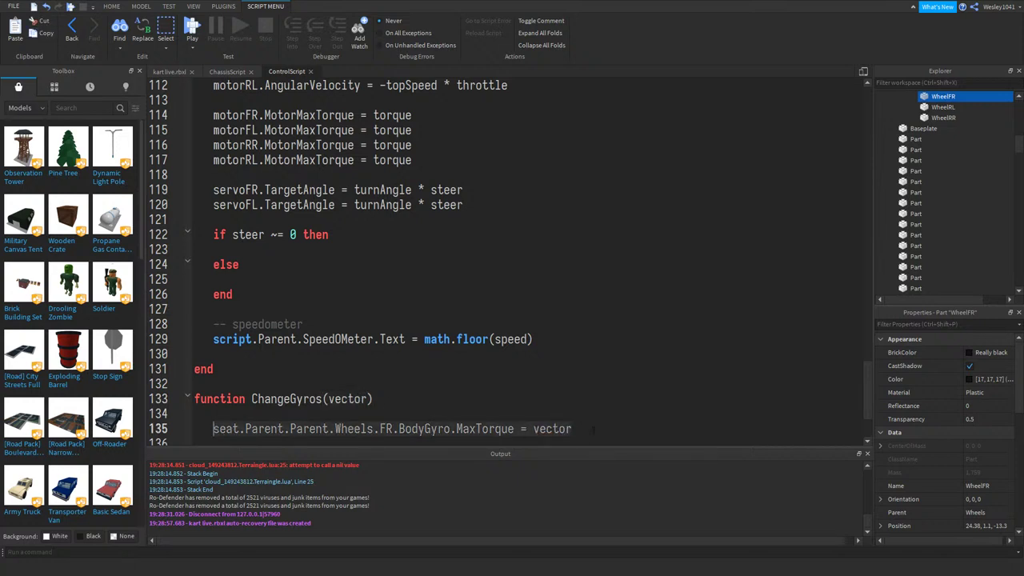
key(ctrl+c)
key(End)
key(Return)
key(ctrl+v)
key(Return)
key(ctrl+v)
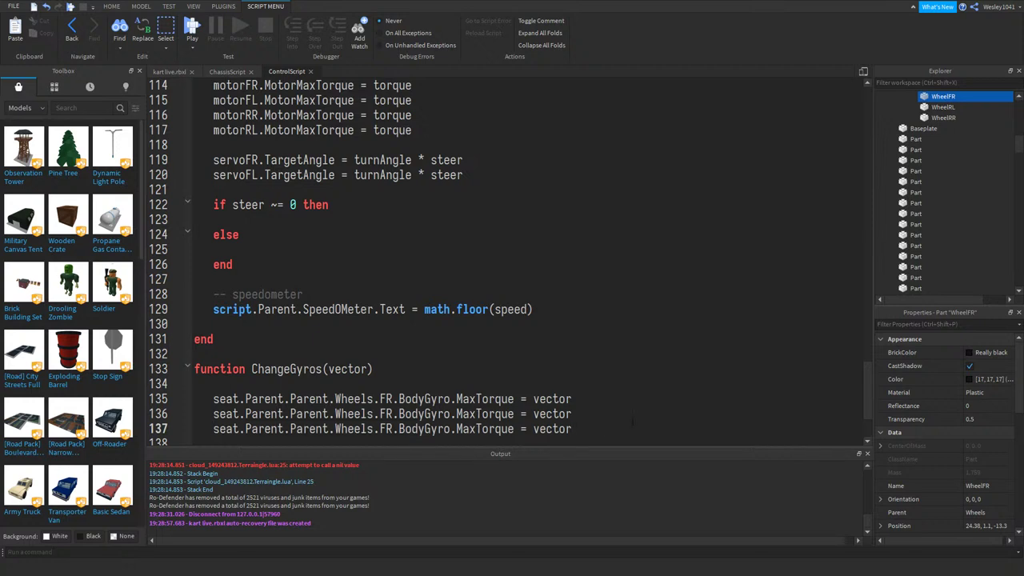
key(Return)
key(ctrl+v)
- Change the wheel references in the three duplicated ChangeGyros lines to FL, RR and RL
drag(393, 399, 382, 399)
text(FL)
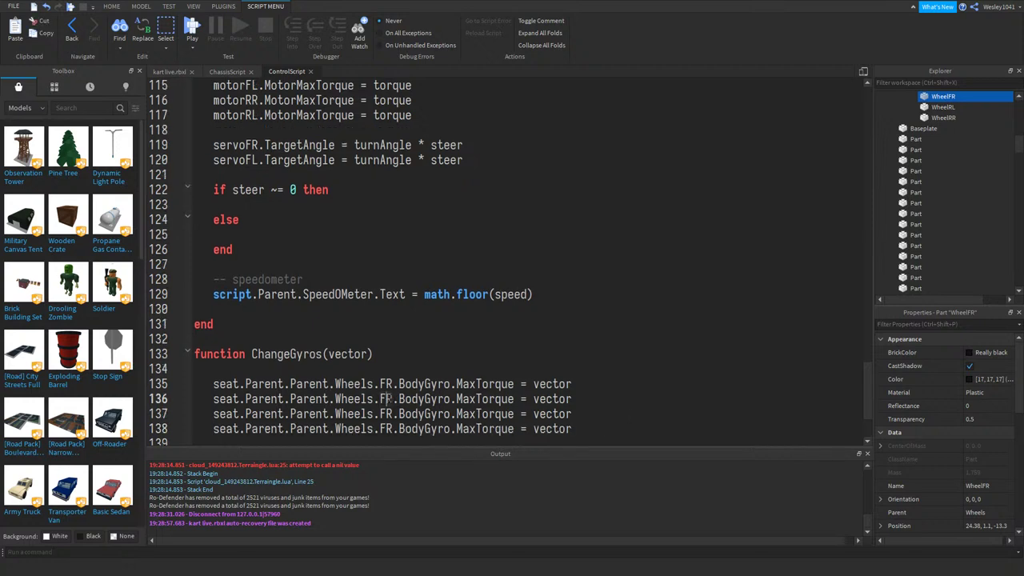
double_click(386, 414)
text(RR)
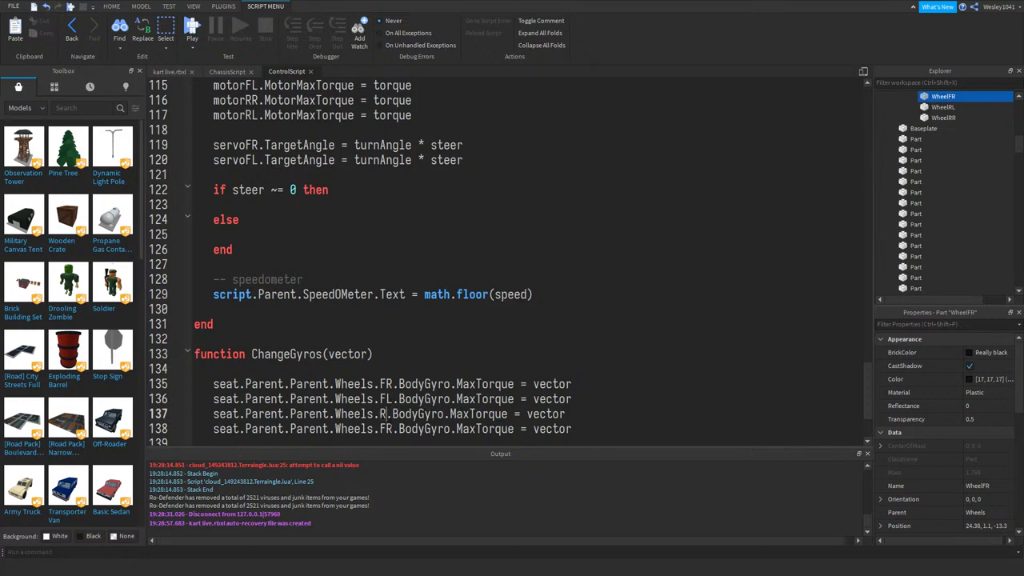
double_click(386, 428)
text(RL)
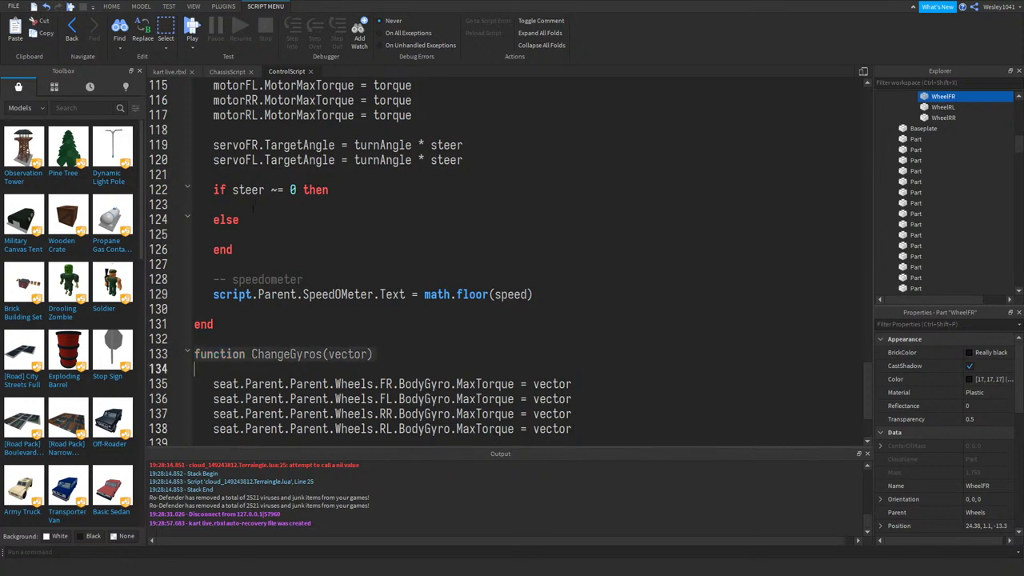
- Call ChangeGyros(Vector3.new(0, 0, 10000000)) in the steer ~= 0 branch, taking the torque figure from the gyro code in ChassisScript
click(256, 209)
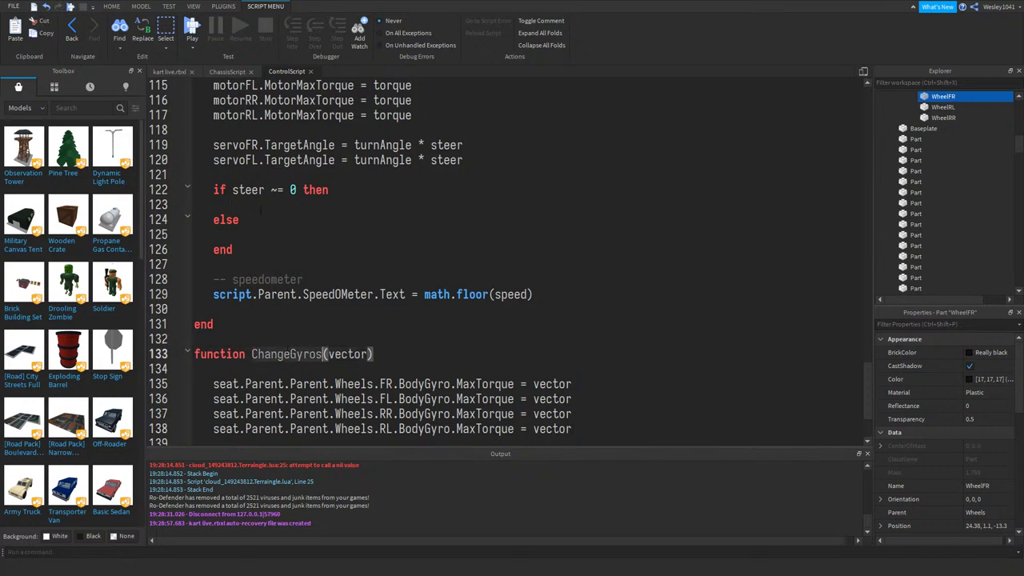
text(ChangeGyros()
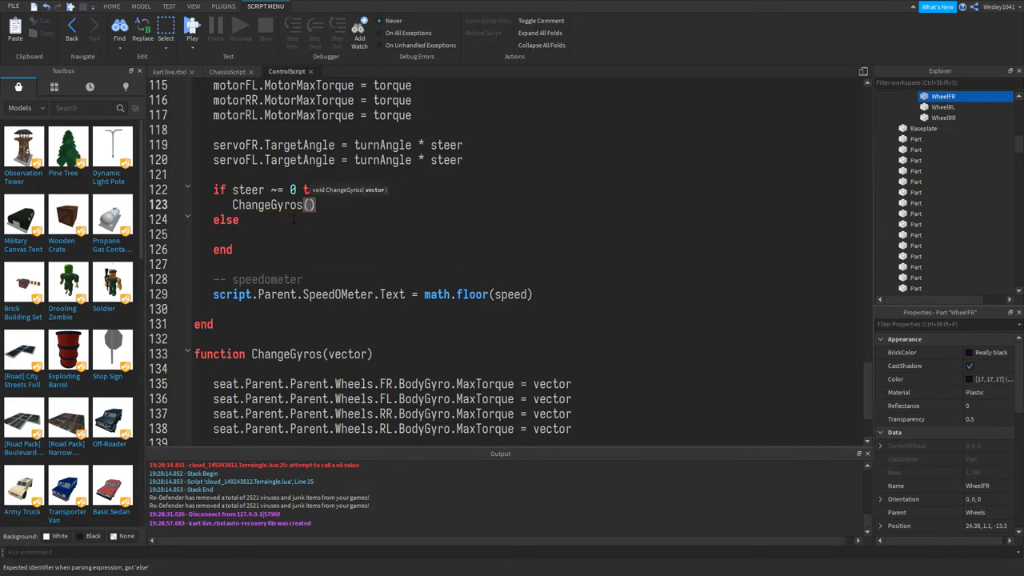
text(Vector3.new(0,)
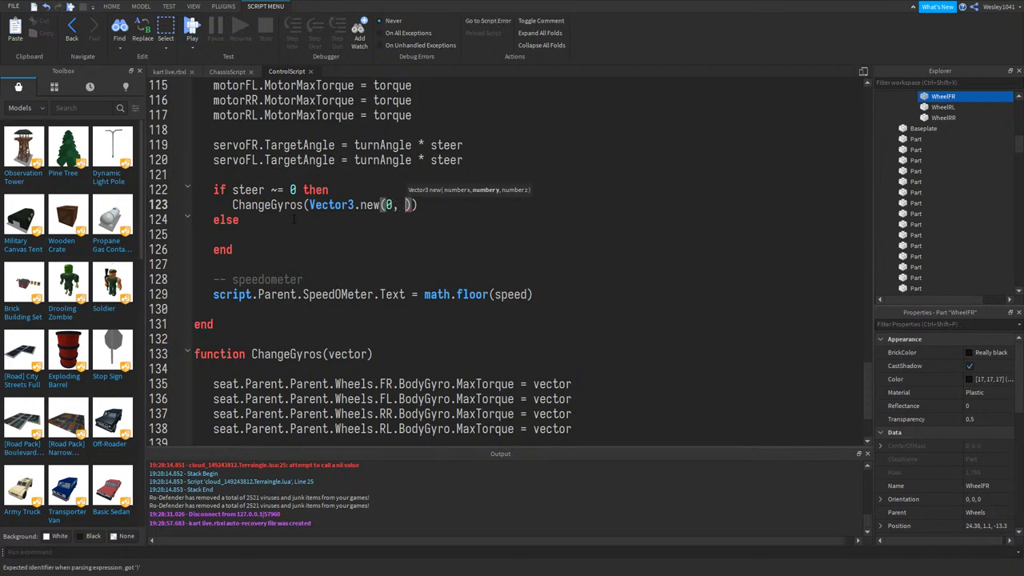
text(0, ChangeGyros)
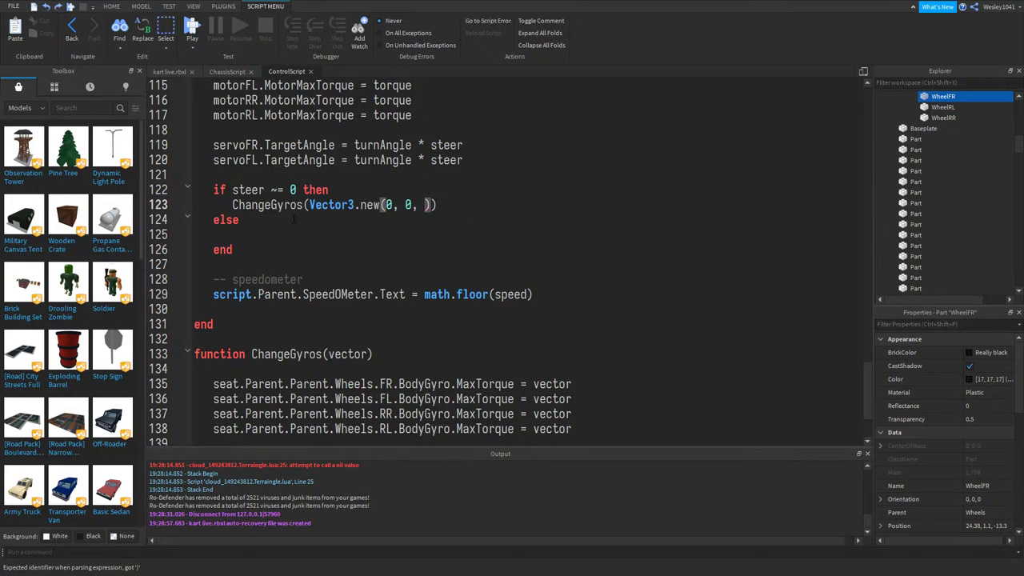
click(229, 71)
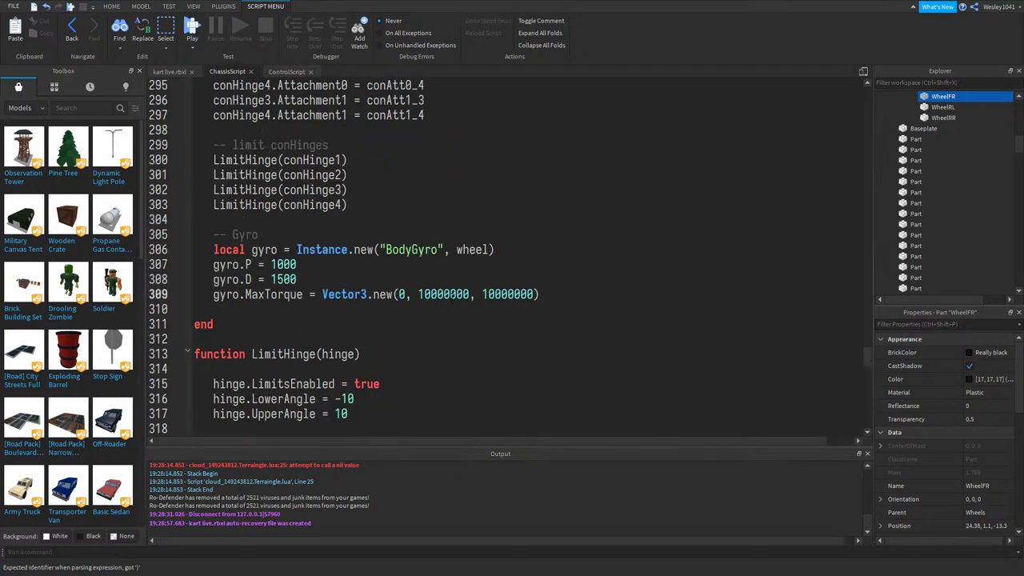
click(286, 72)
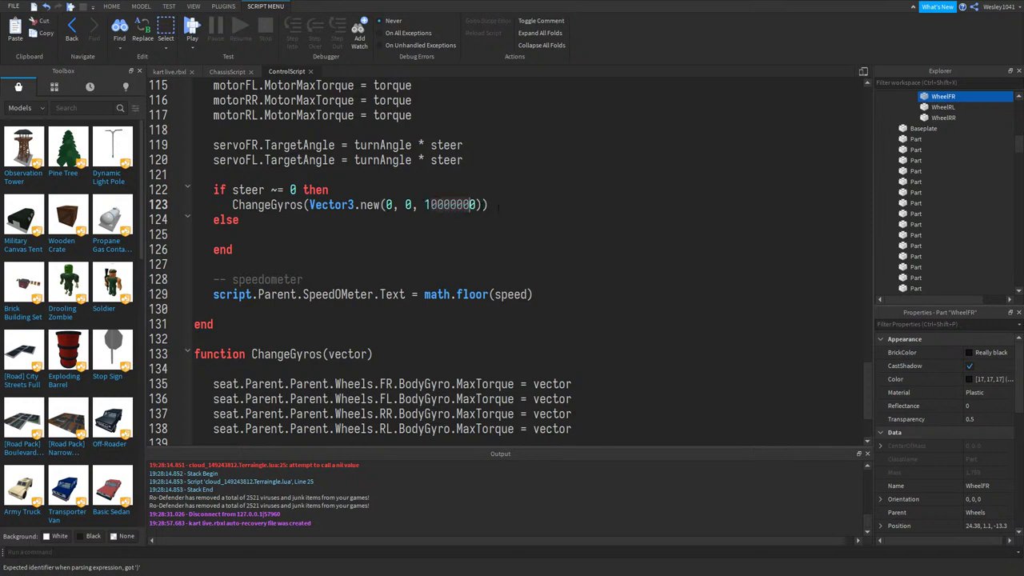
- Copy the ChangeGyros call into the else branch and set its vector to Vector3.new(0, 10000000, 10000000)
drag(495, 204, 275, 189)
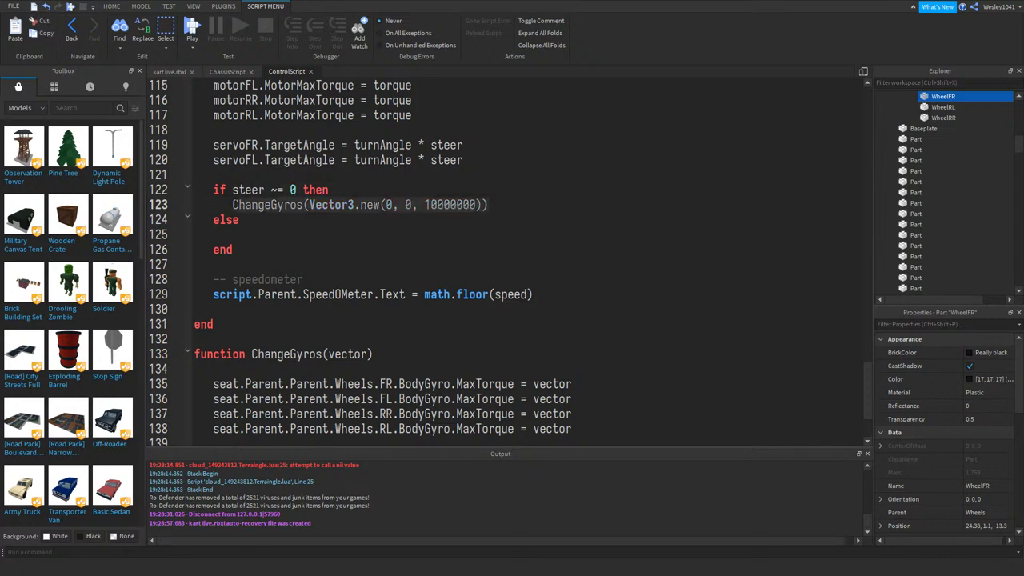
click(249, 234)
key(ctrl+v)
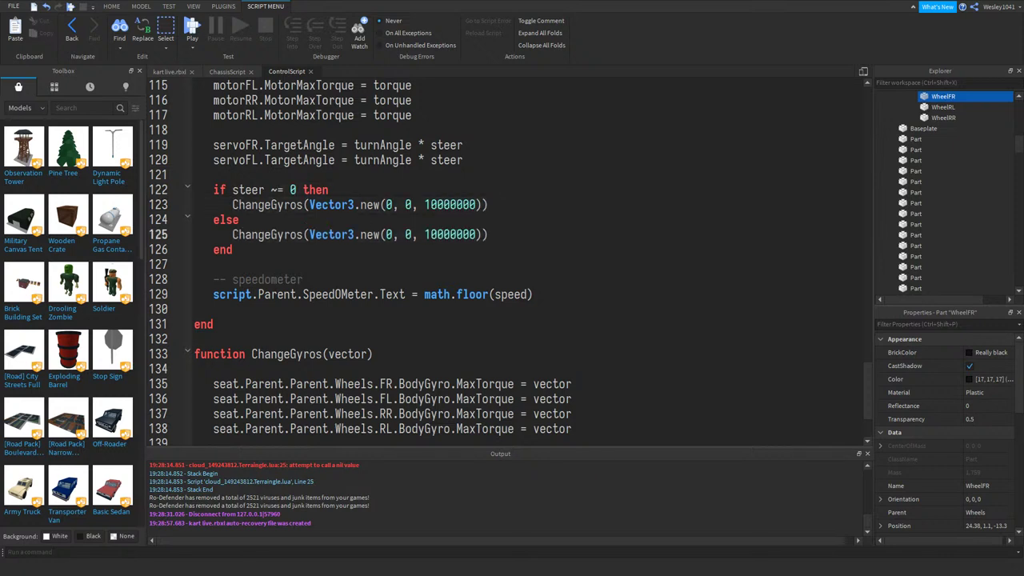
drag(413, 235, 408, 235)
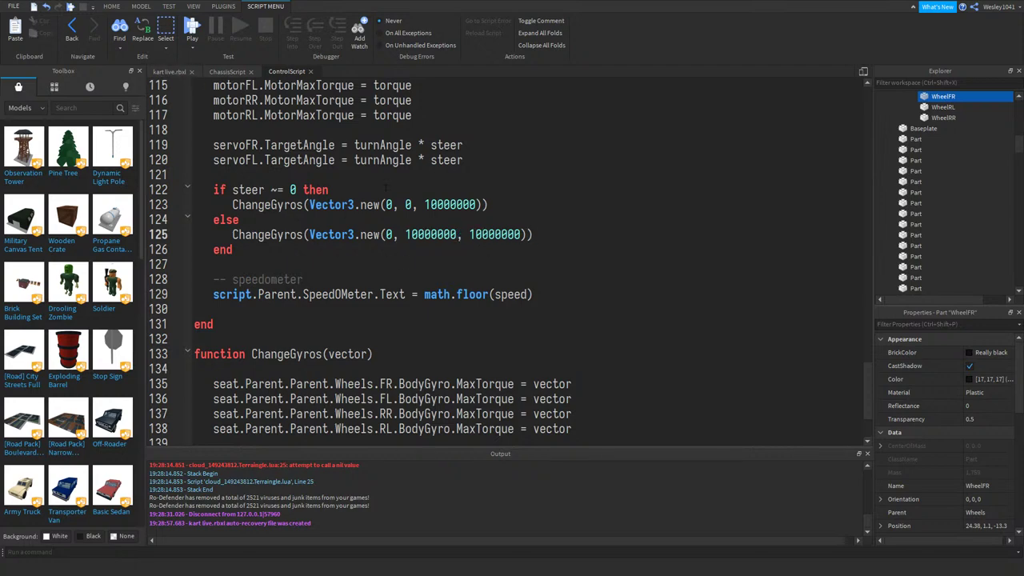
- Playtest the place by briefly driving and steering the kart, and stop the test
click(179, 73)
click(446, 28)
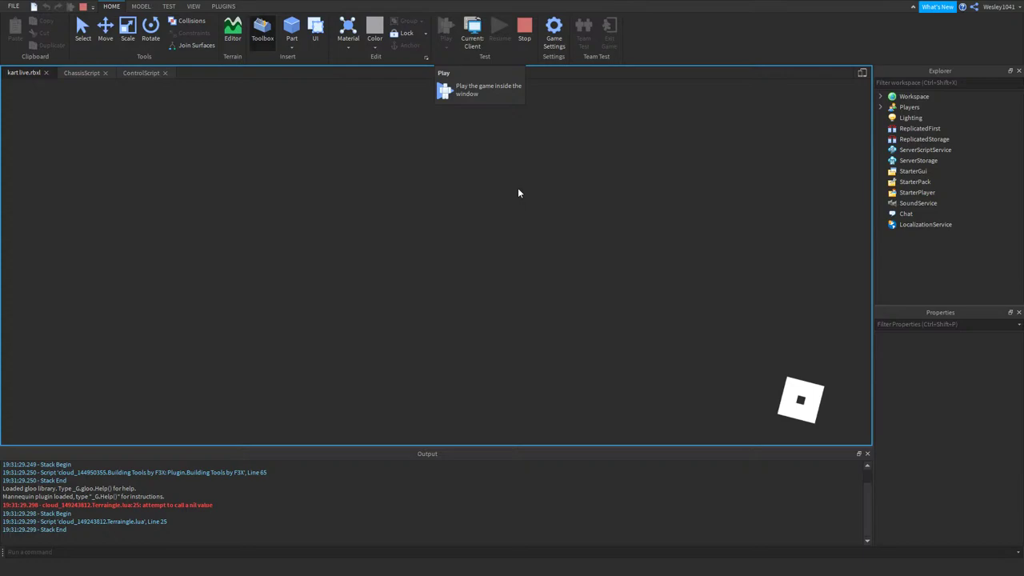
key(w)
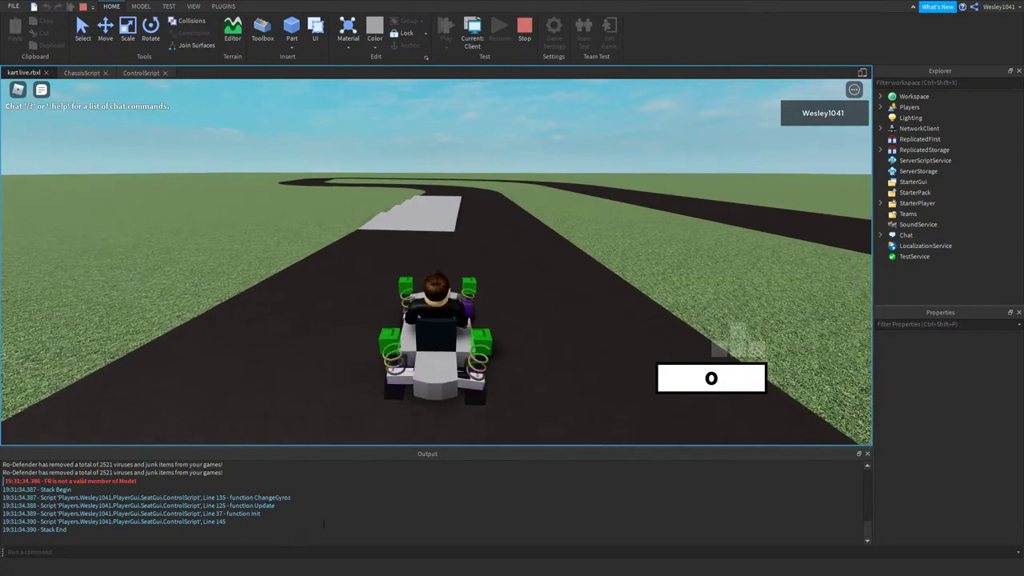
right_drag(534, 213, 533, 213)
key(w)
key(a)
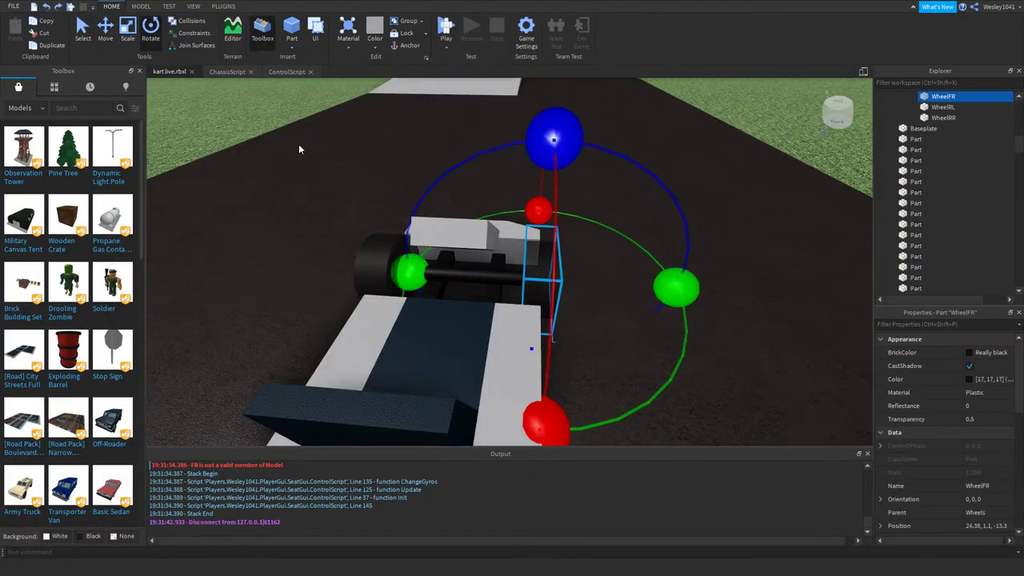
- Check the wheel part names in the Wheels model, and correct the ChangeGyros references to WheelFR, WheelFL, WheelRR and WheelRL
click(286, 72)
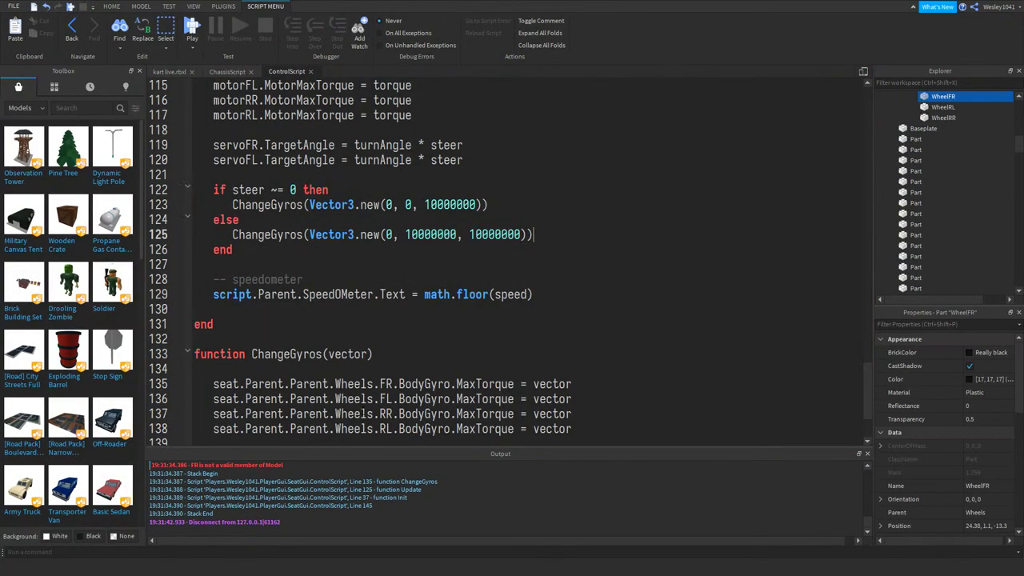
click(204, 466)
drag(866, 377, 885, 412)
scroll(977, 137, up, 4)
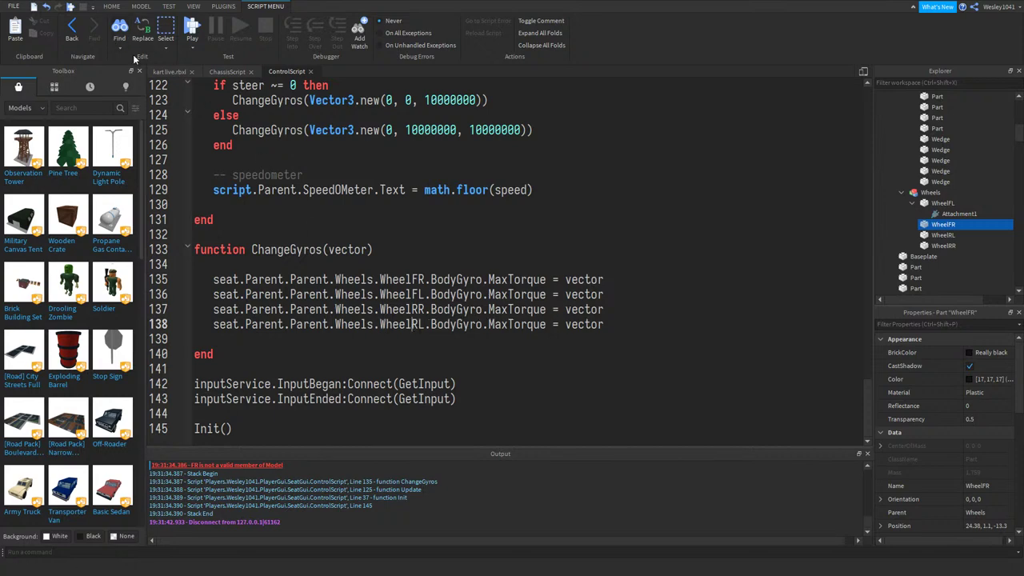
- Playtest the place again and drive the kart along the track, steering both ways through the bends
click(168, 71)
click(446, 27)
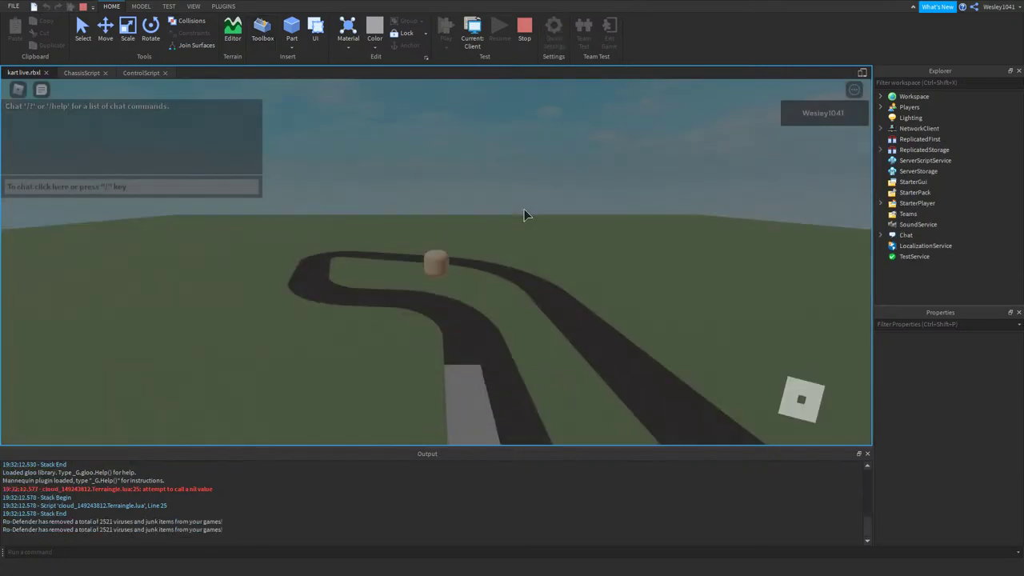
key(d)
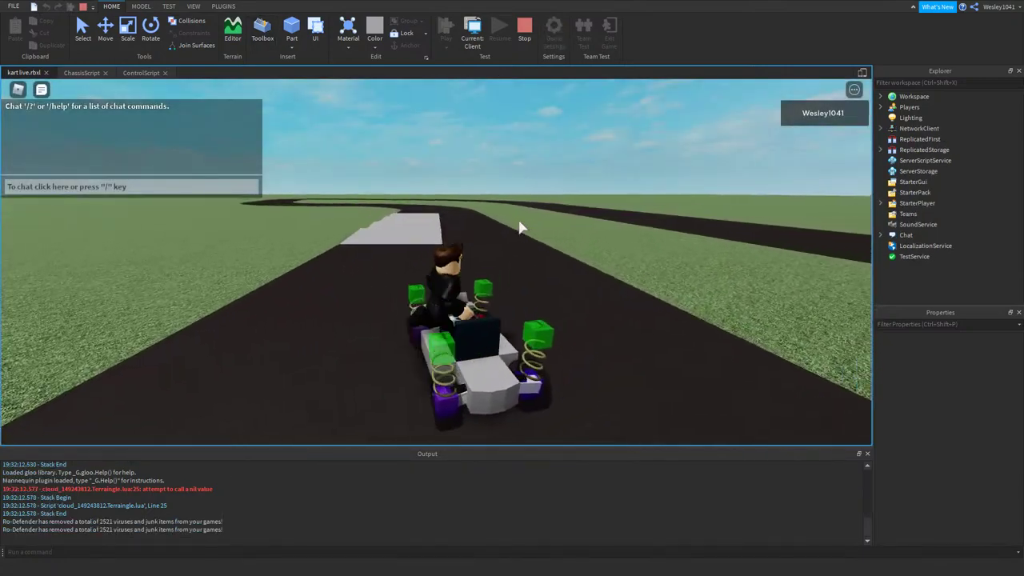
key(w)
key(a)
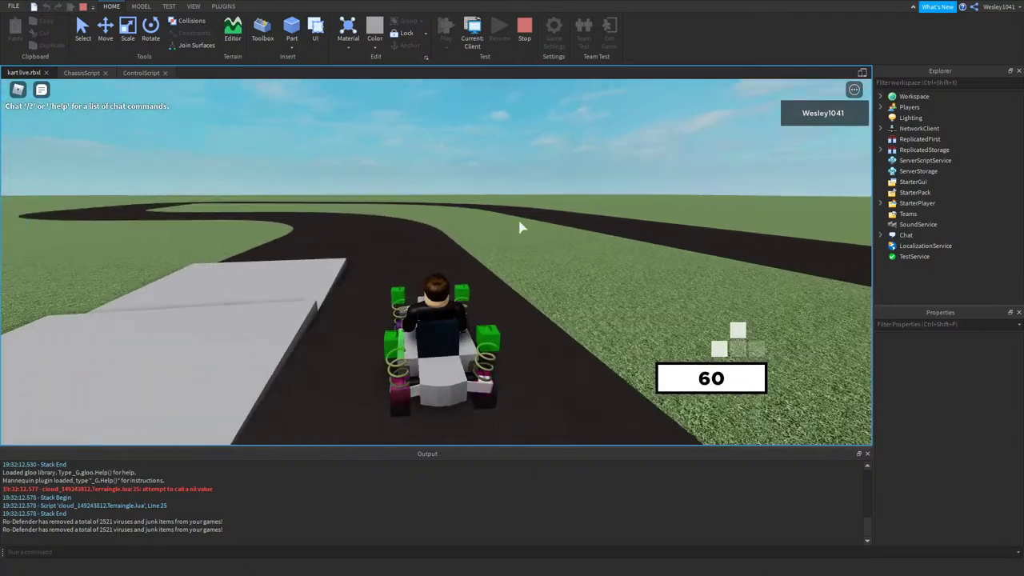
key(a)
key(w)
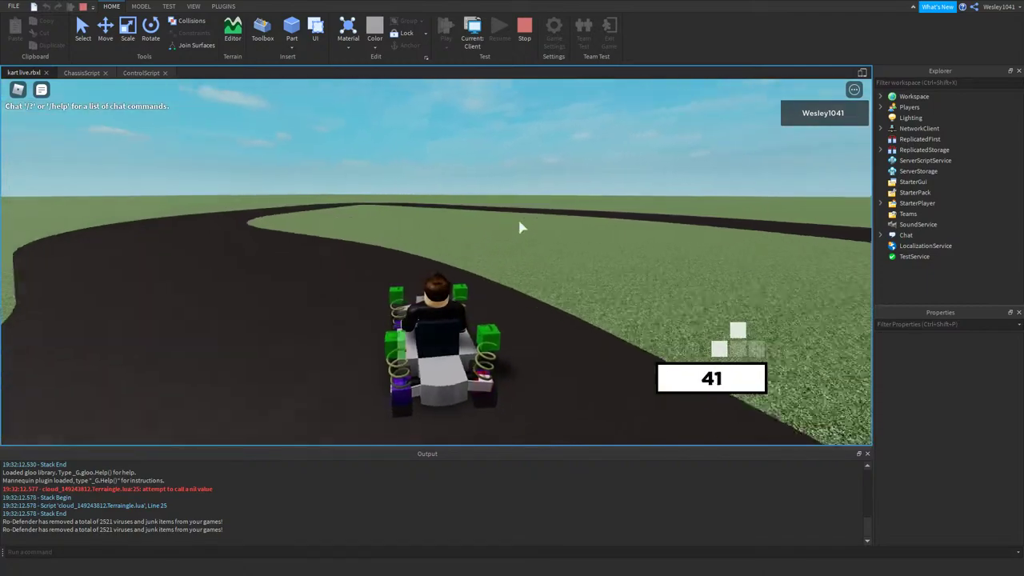
key(w)
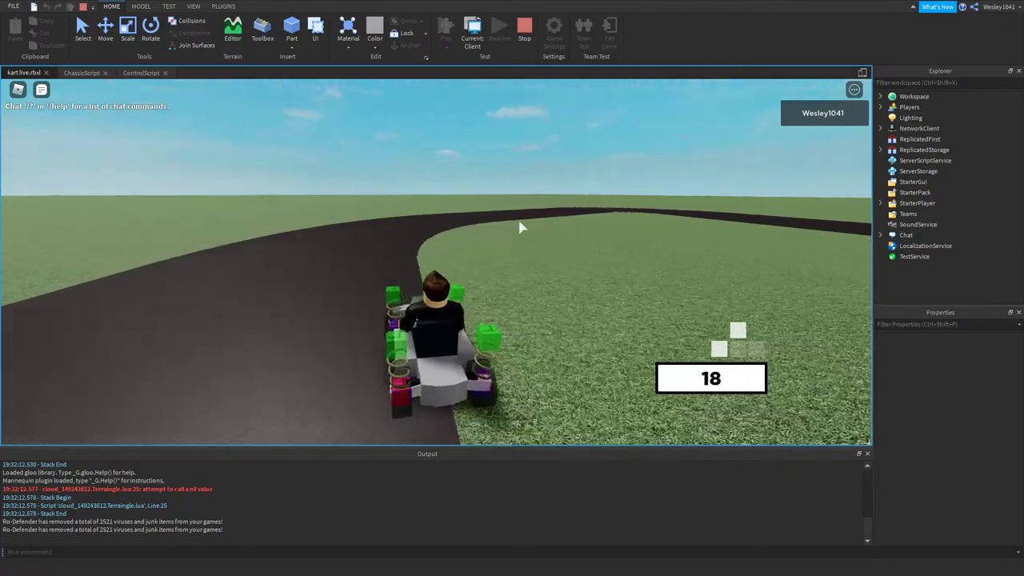
key(d)
key(w)
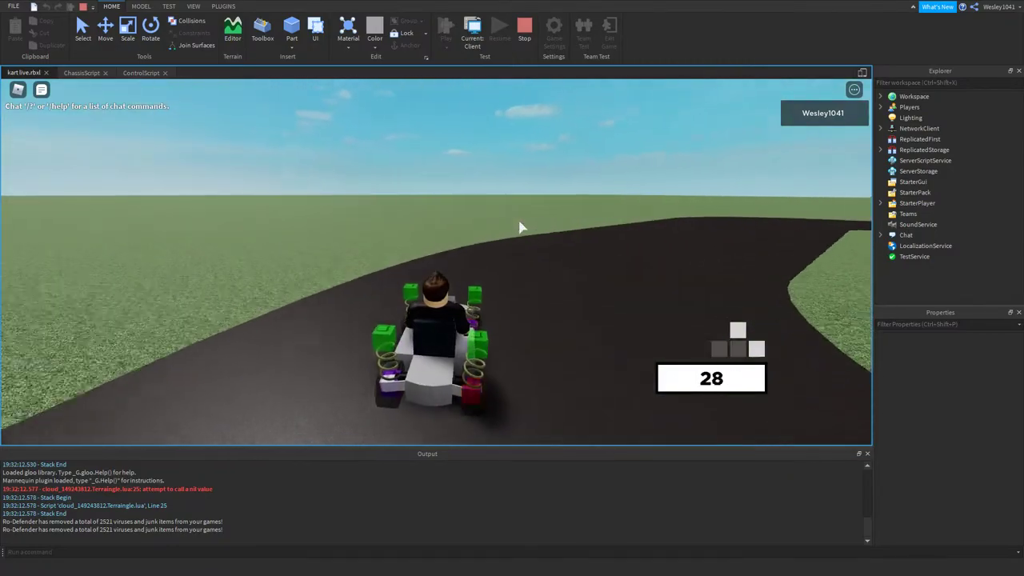
key(d)
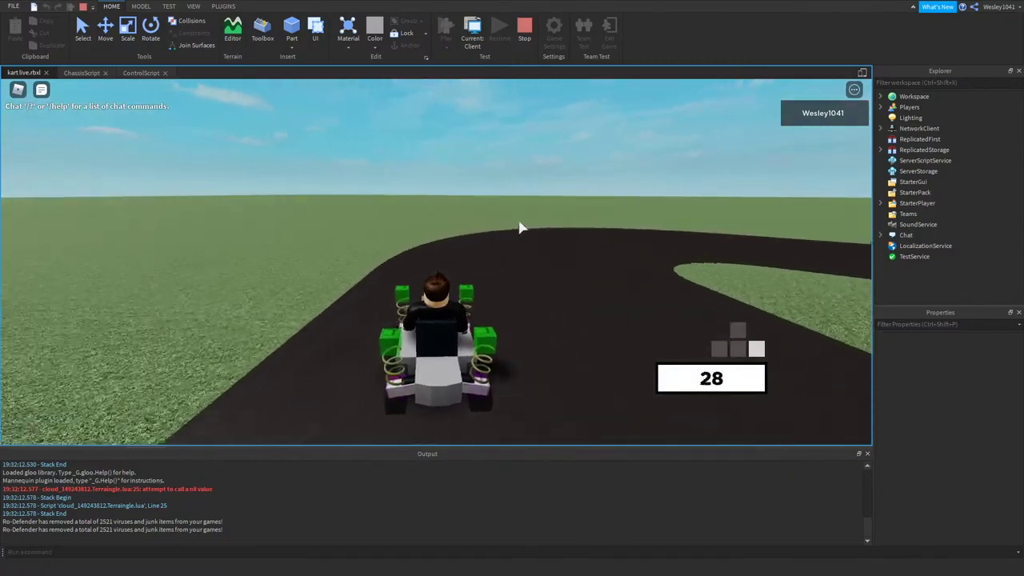
key(w)
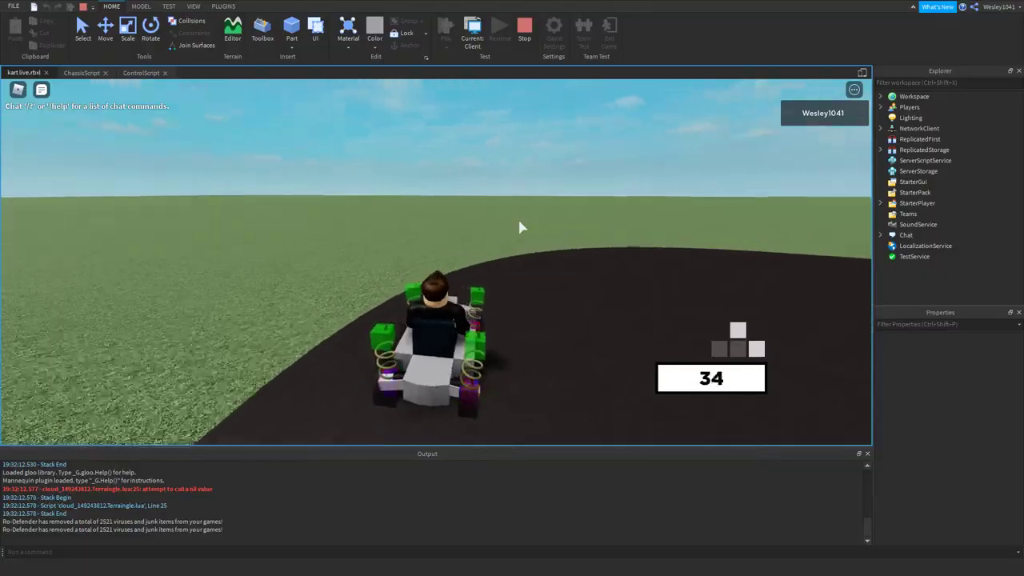
key(d)
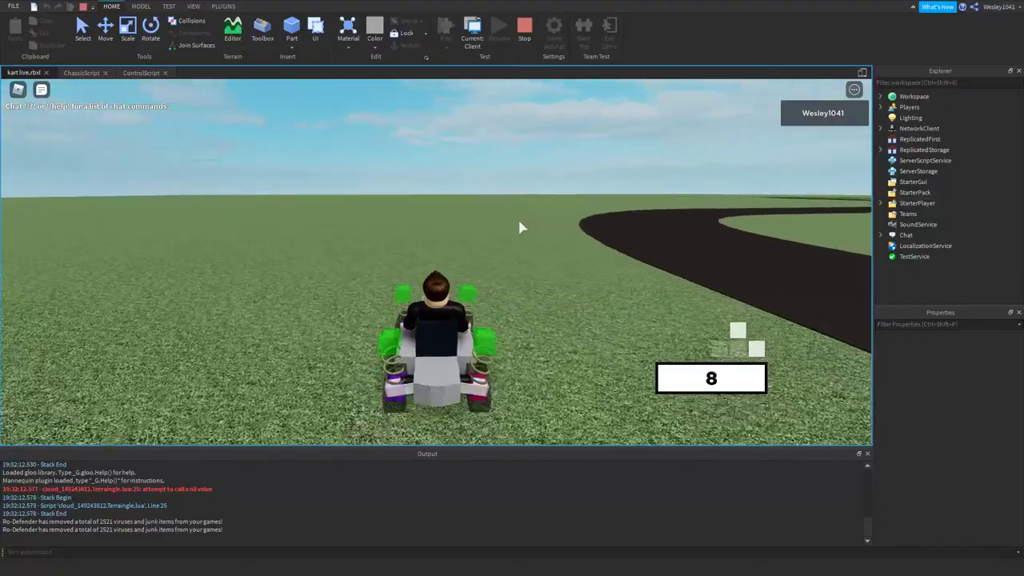
key(w)
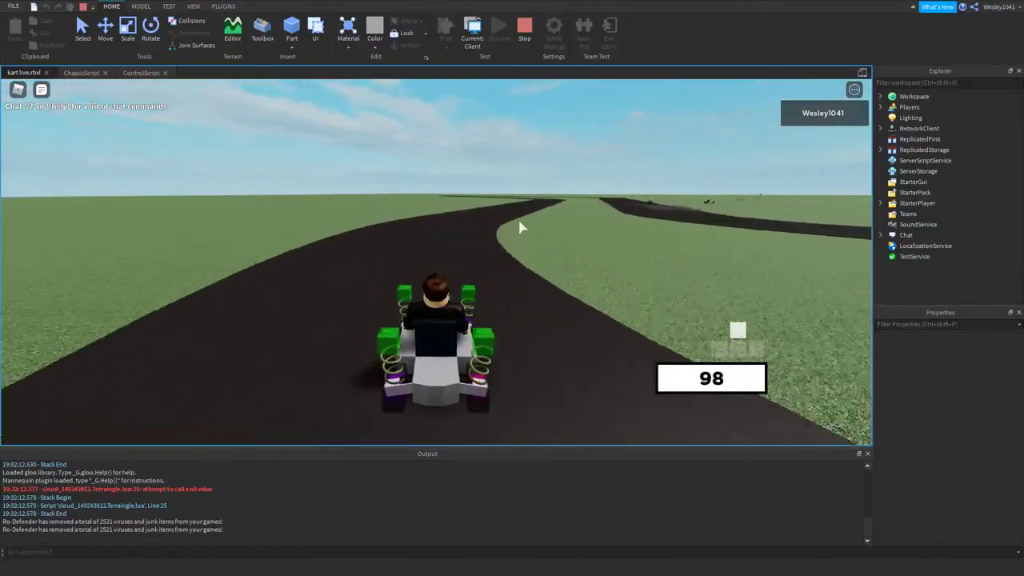
key(d)
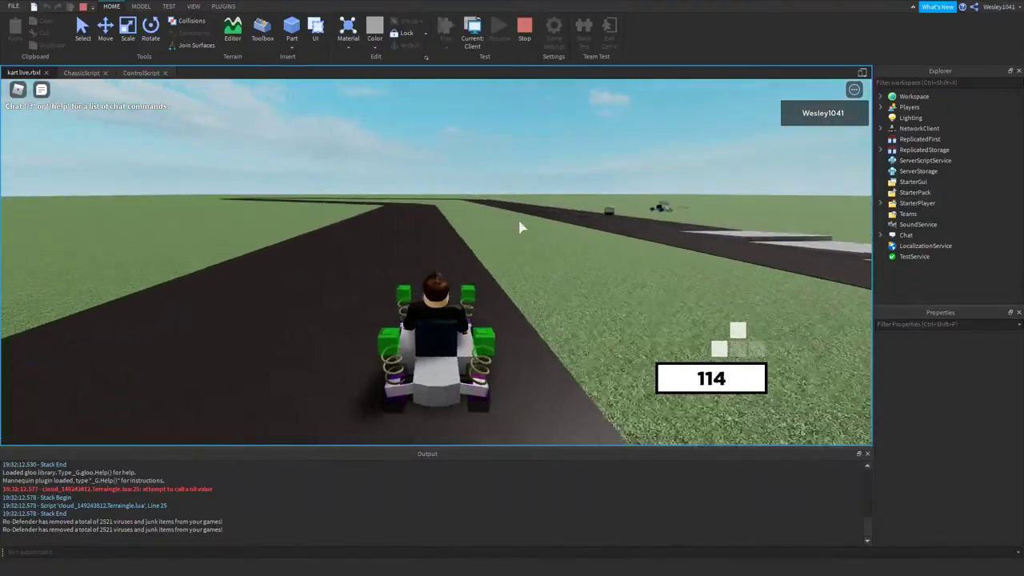
key(a)
key(w)
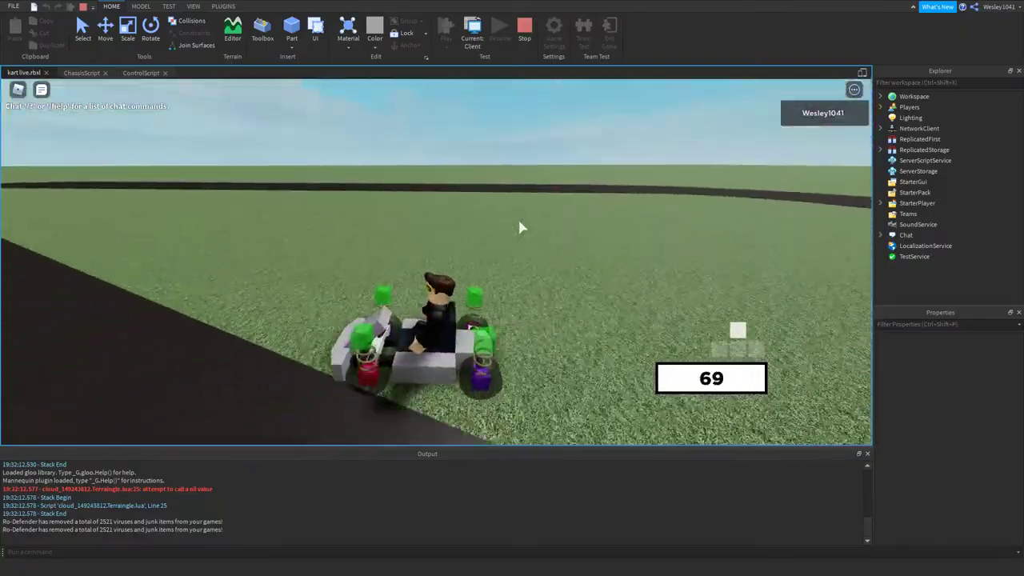
- Bring the kart back onto the road, inspect its wheels while steering both ways from several camera angles, and stop the playtest
key(s)
key(d)
key(w)
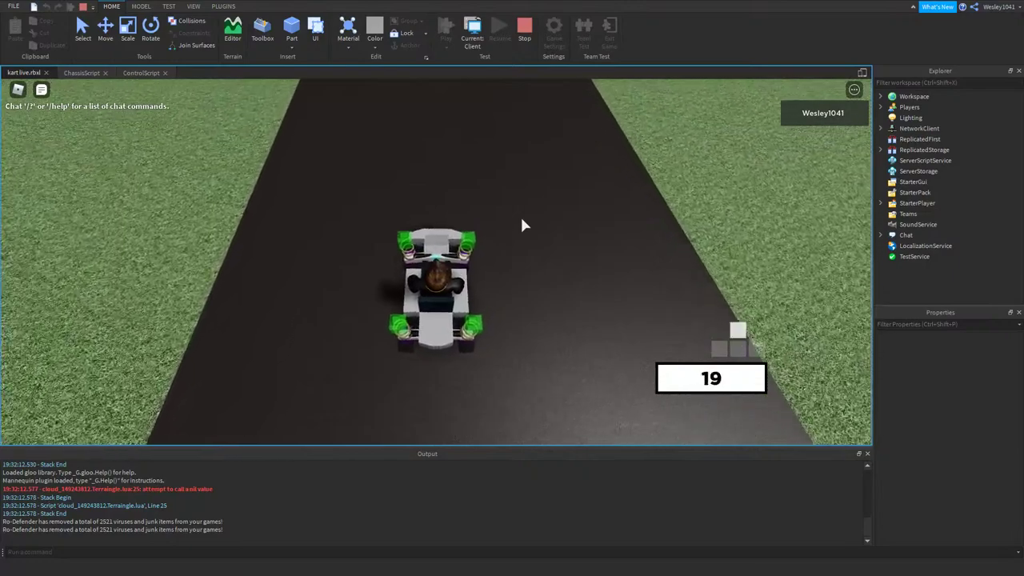
right_drag(520, 221, 522, 219)
key(d)
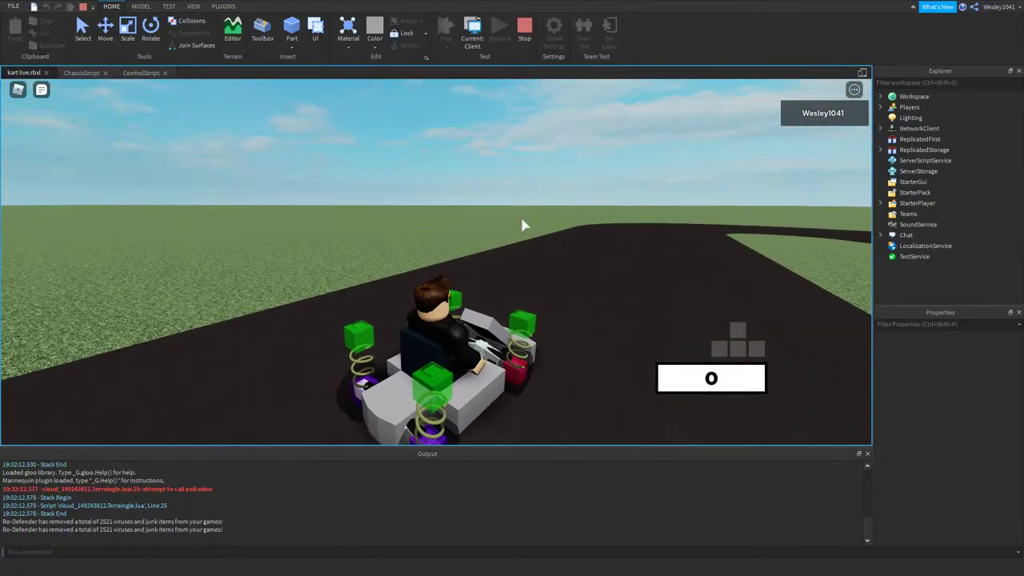
key(a)
right_drag(527, 229, 532, 221)
key(d)
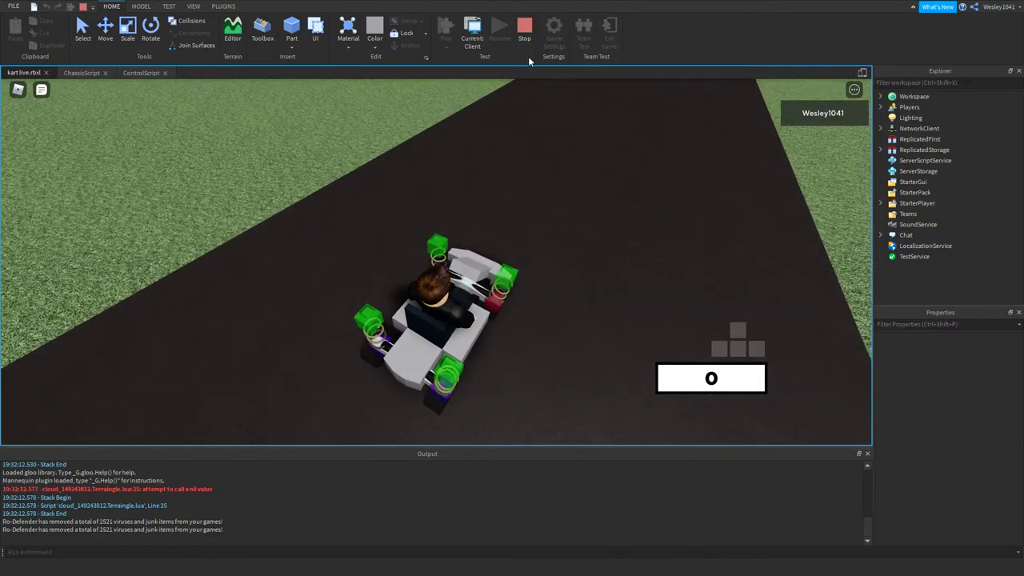
click(524, 32)
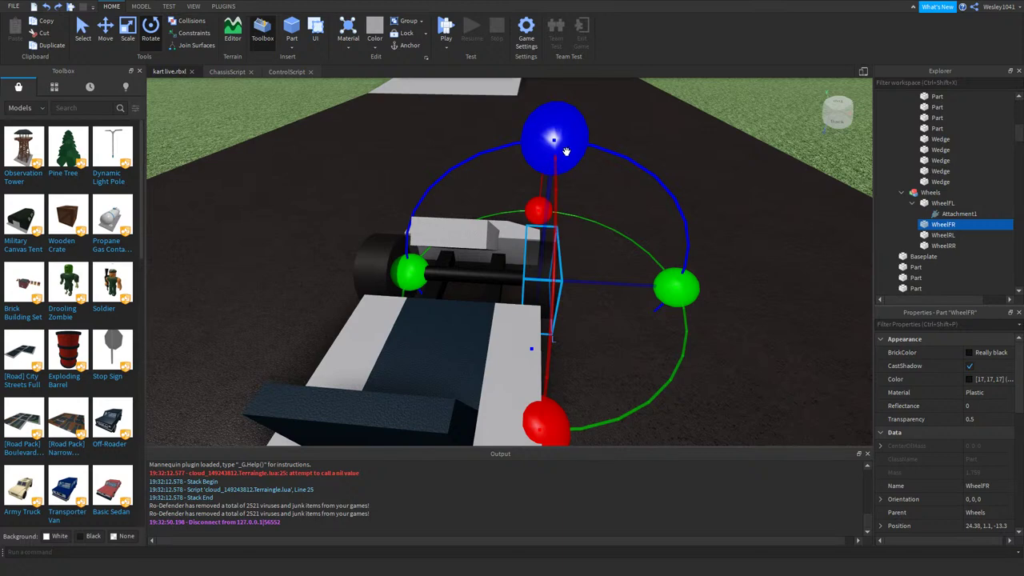
- Review the gyro code in ControlScript and ChassisScript, and inspect the Servo hinge's properties under ServoFL on the other kart
click(271, 73)
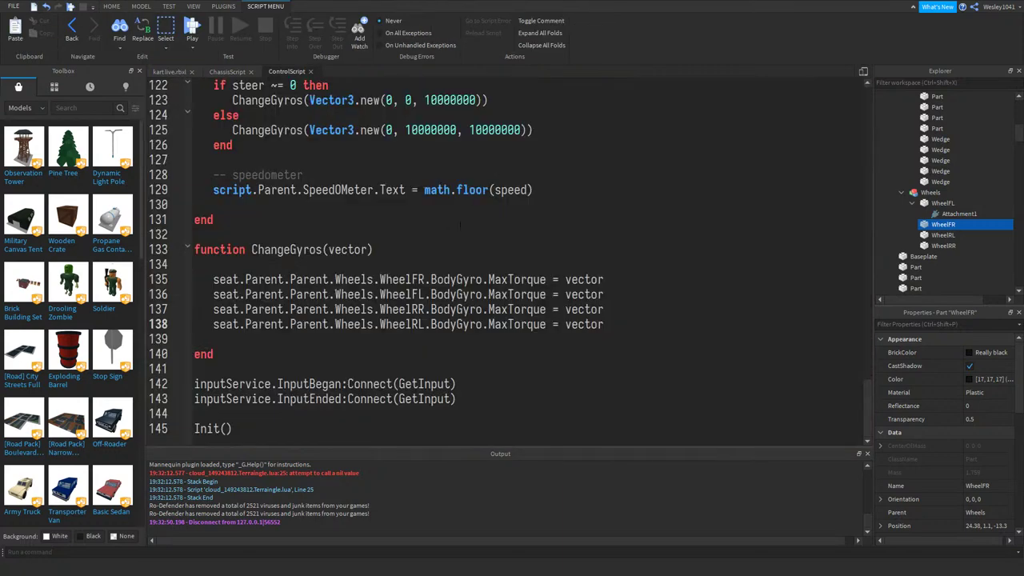
click(231, 74)
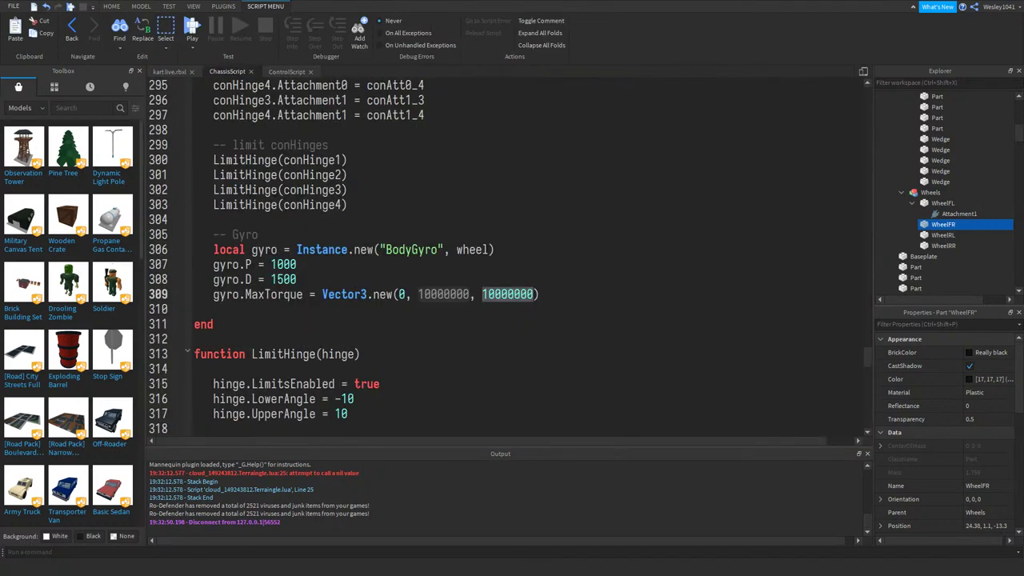
click(178, 73)
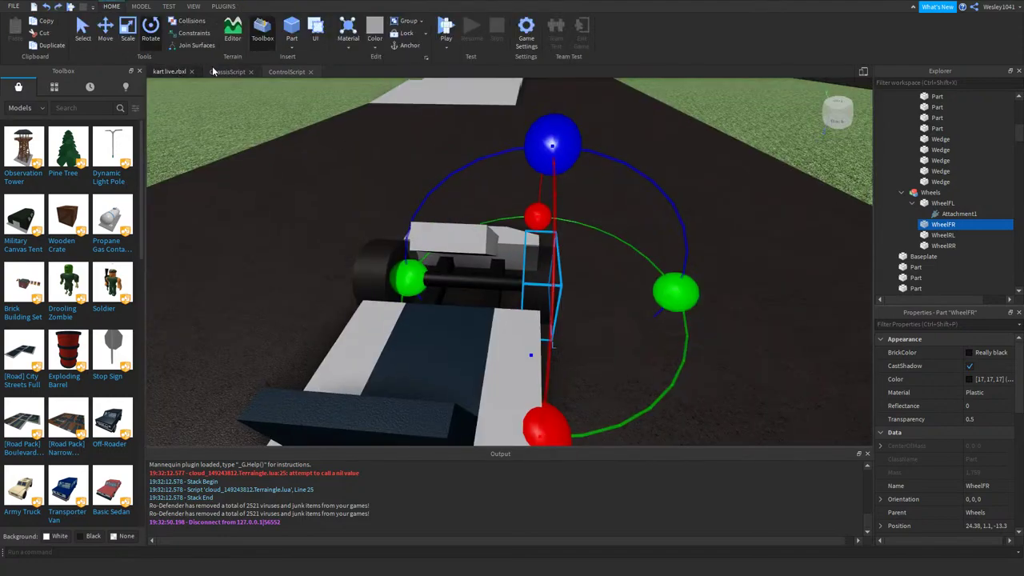
key(w)
right_drag(626, 267, 625, 266)
click(549, 259)
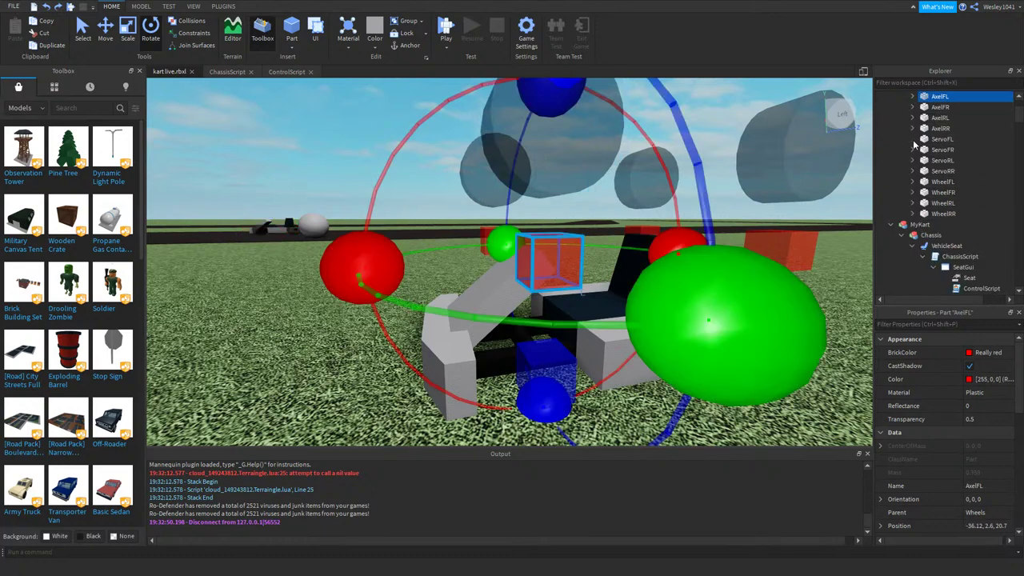
click(912, 139)
click(952, 183)
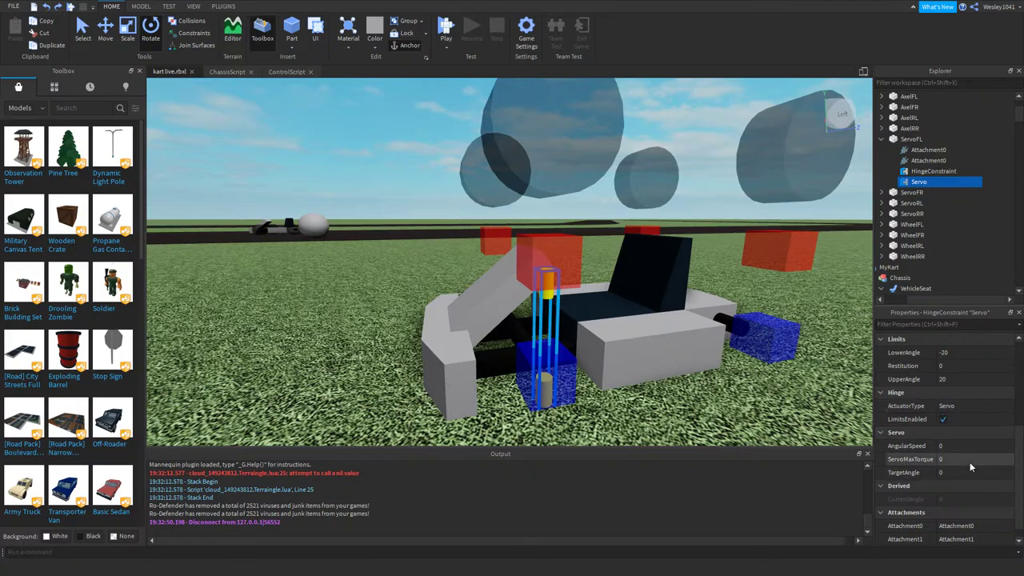
- Search ChassisScript for "ser" to find the servo code
right_drag(530, 219, 530, 220)
key(a)
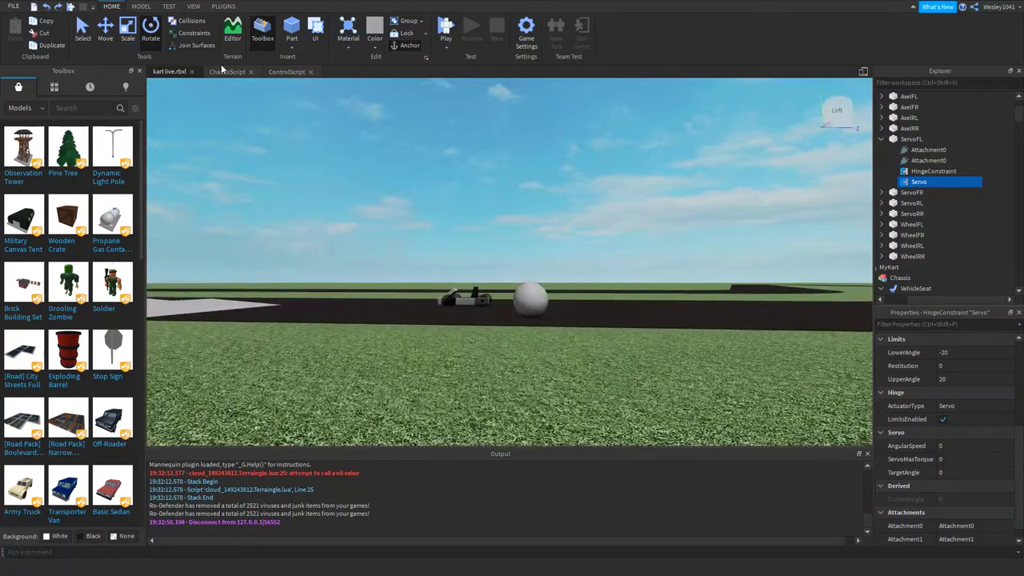
click(227, 71)
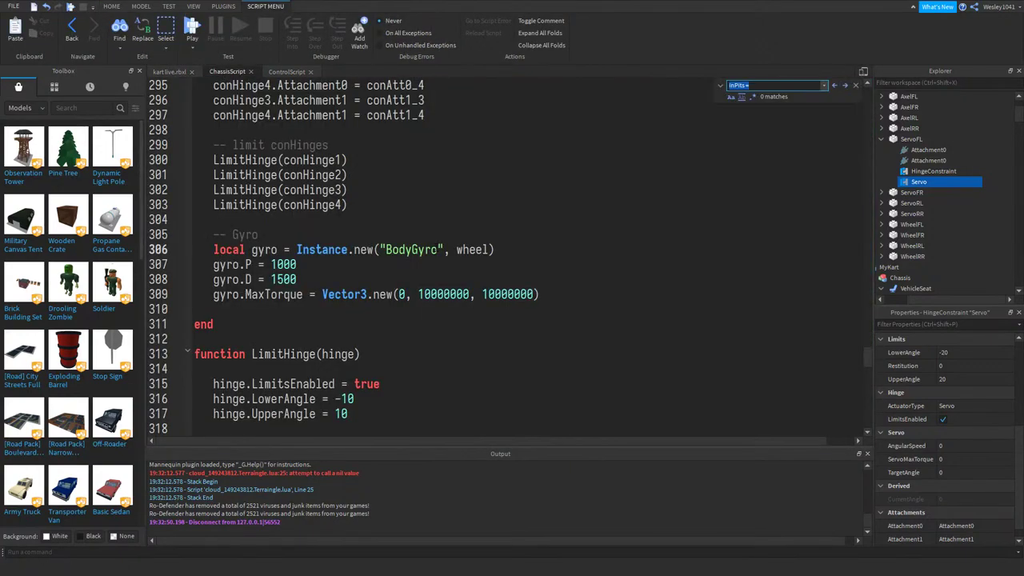
text(ser)
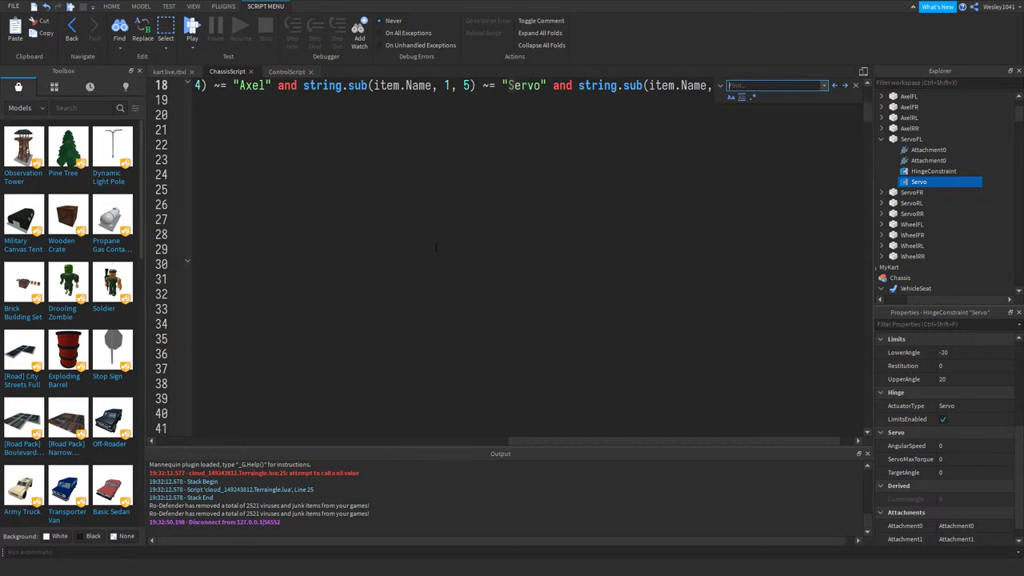
- Start a playtest of the place, angle the camera over the kart, and select its SuspensionFL part
click(169, 71)
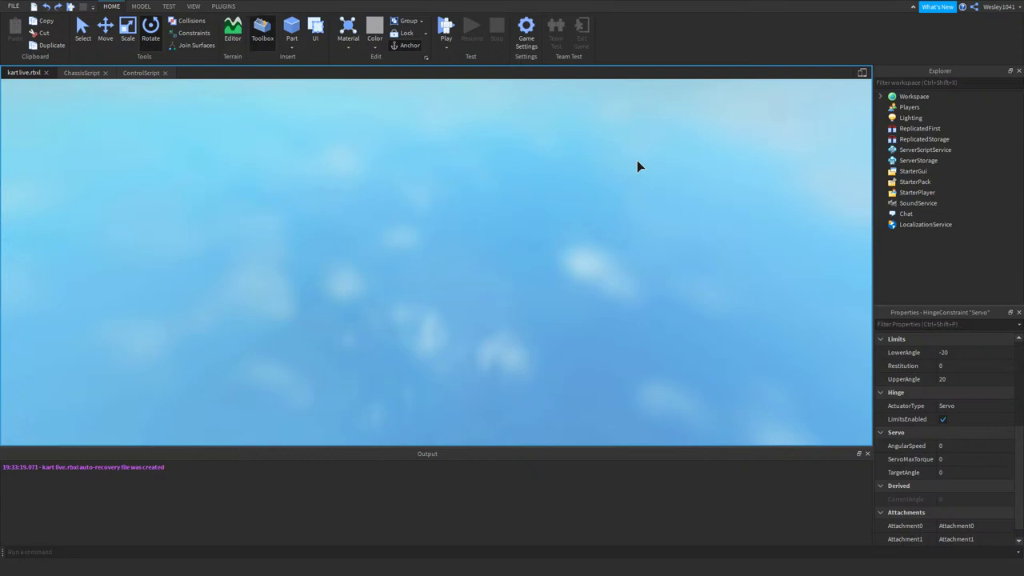
key(F5)
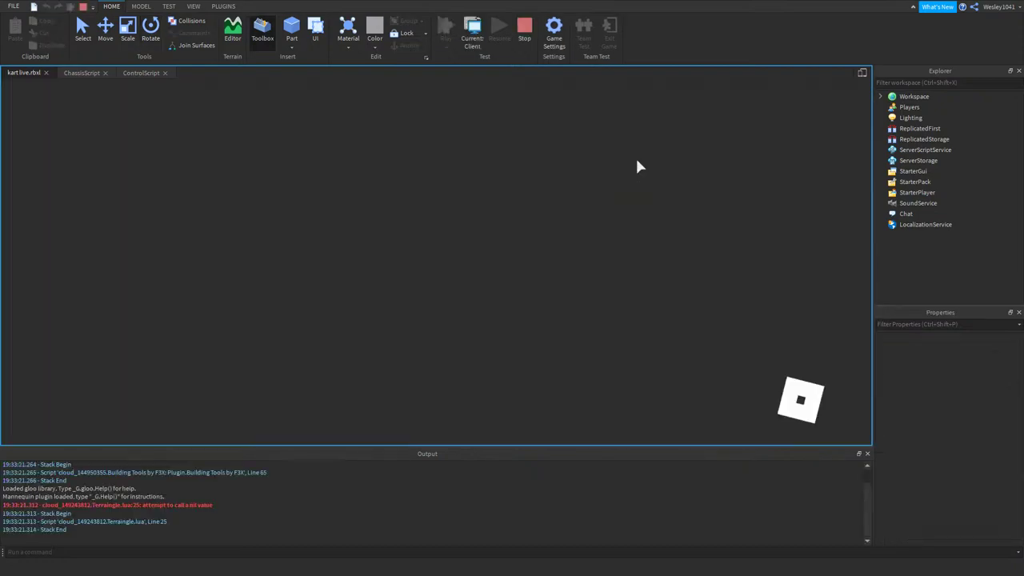
key(w)
key(d)
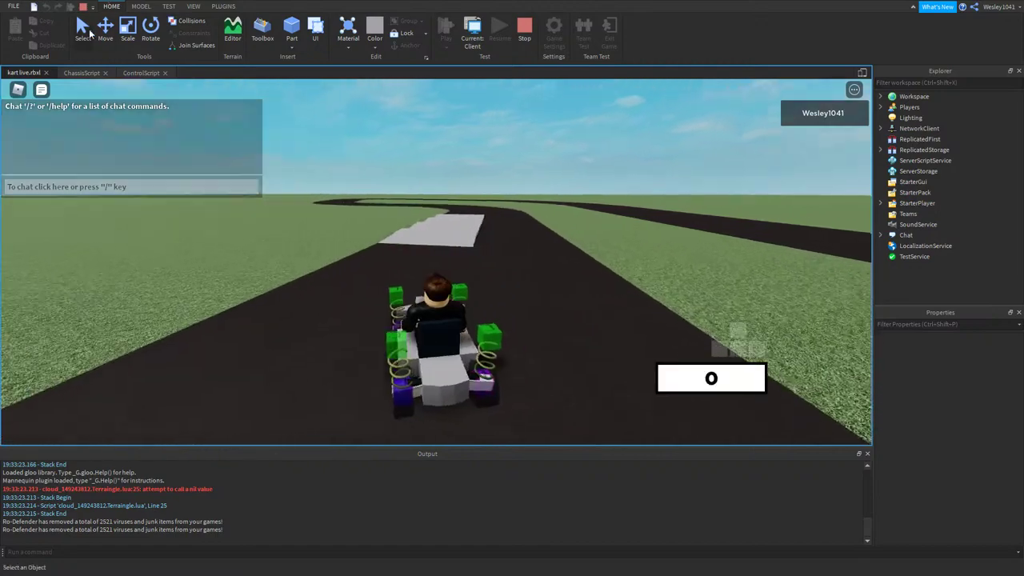
click(85, 30)
right_drag(399, 190, 369, 327)
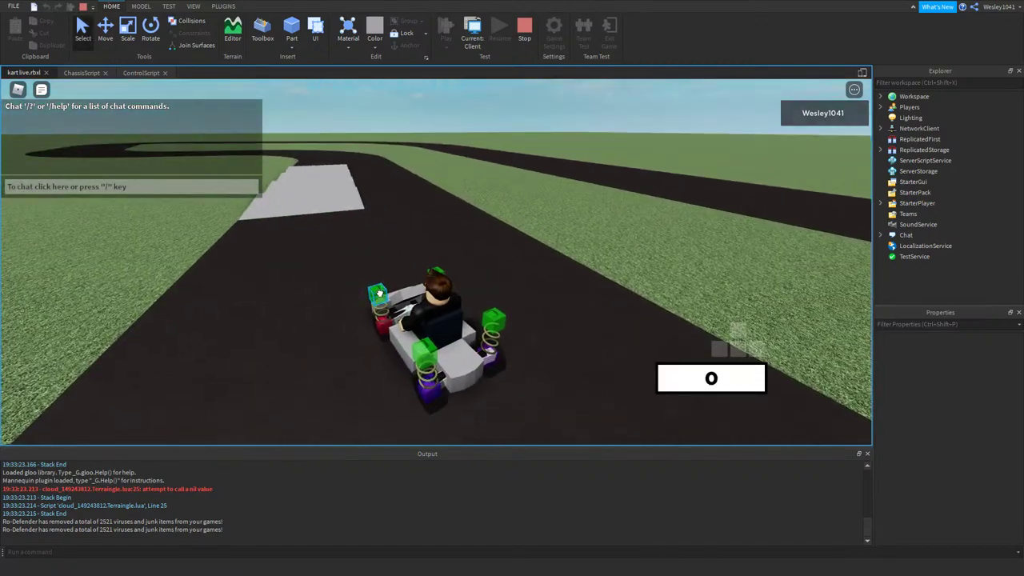
click(379, 294)
key(w)
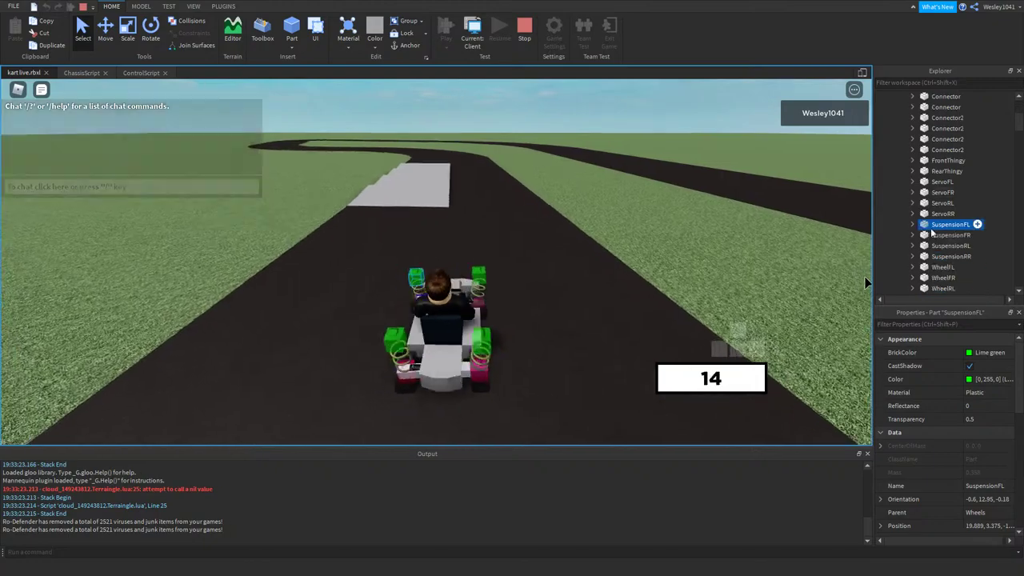
- Drive the kart off the road and across the grass while steering, brake at the road's edge, and view it from the side
key(w)
key(d)
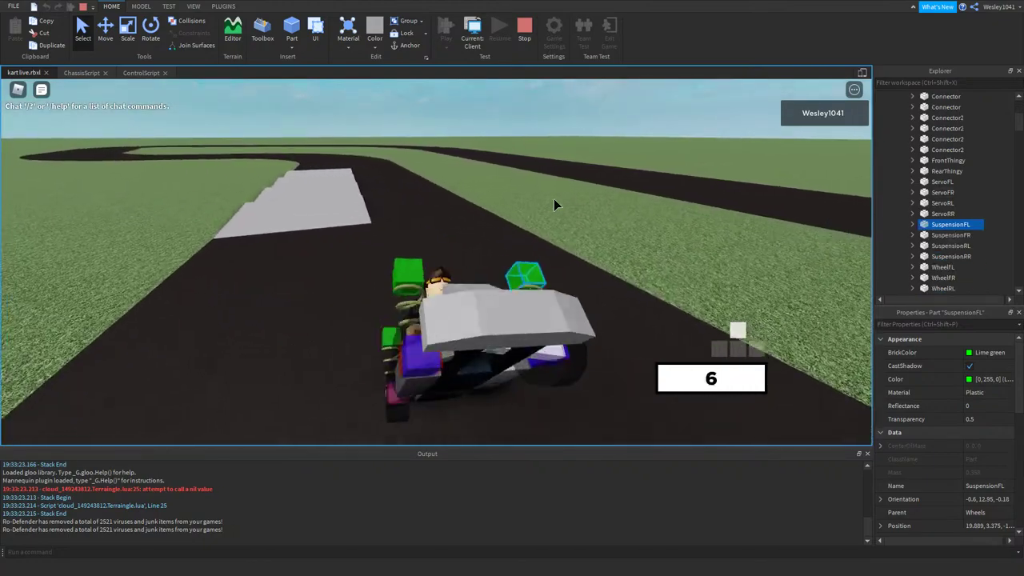
key(a)
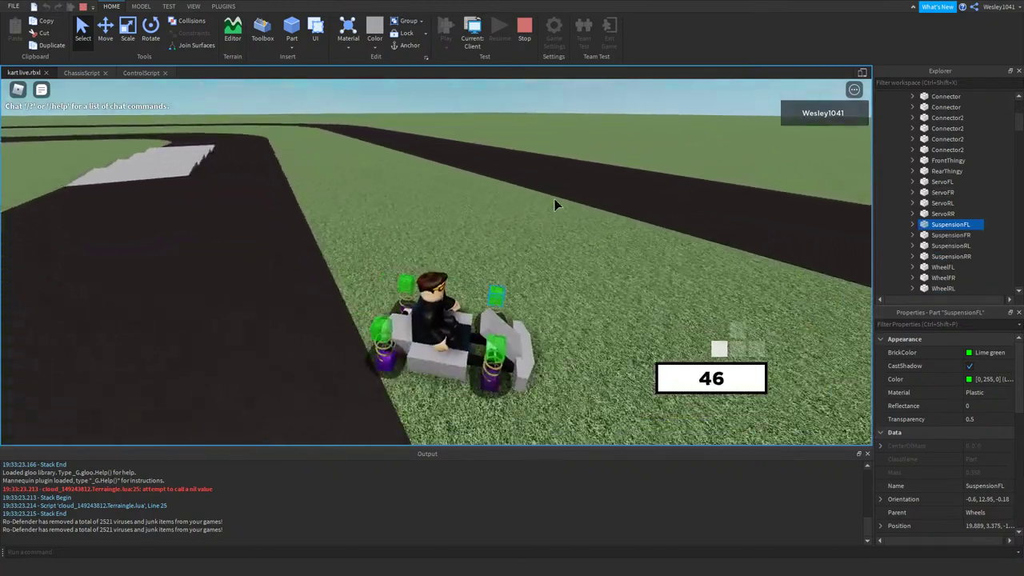
key(w)
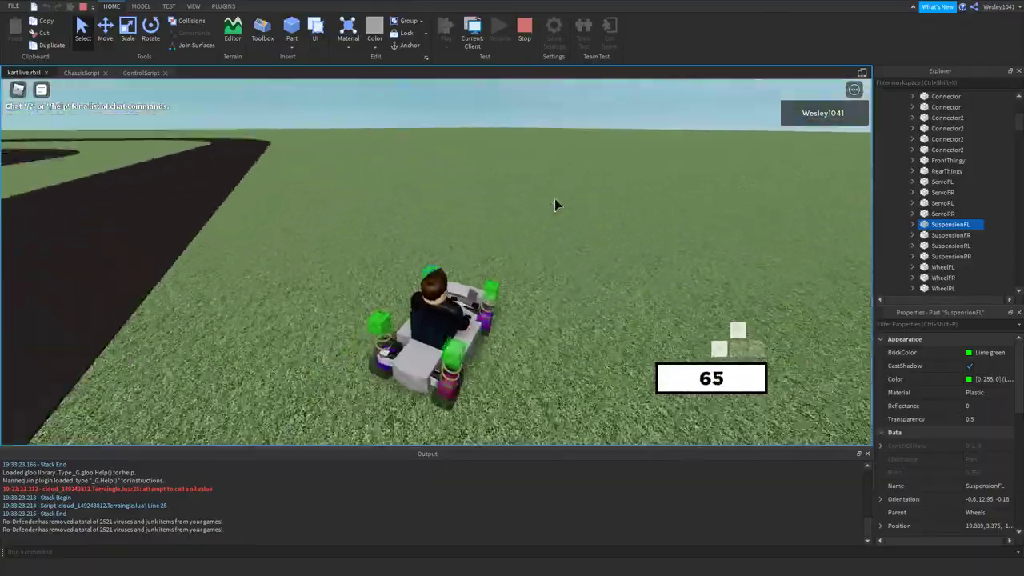
key(w)
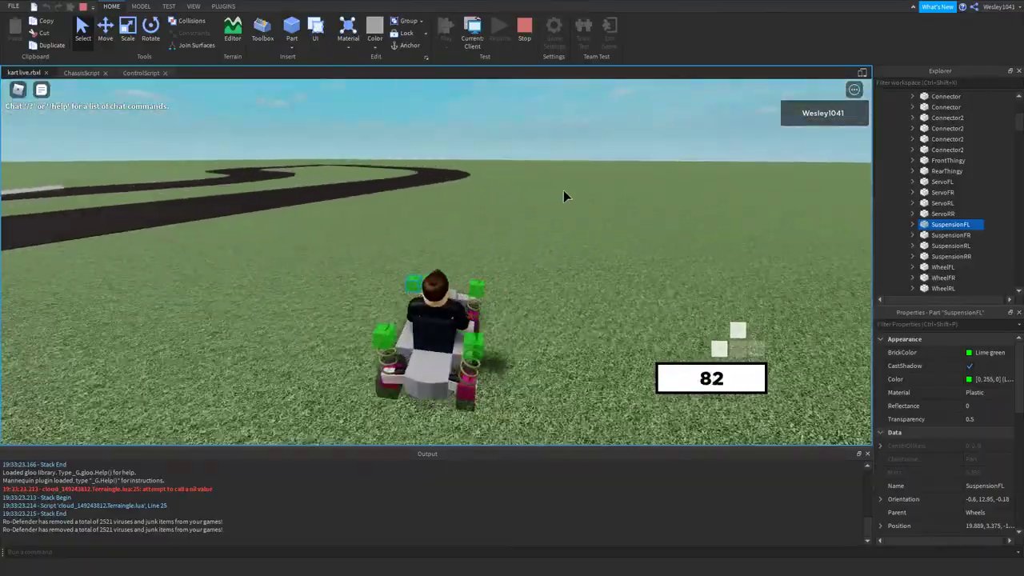
key(a)
key(s)
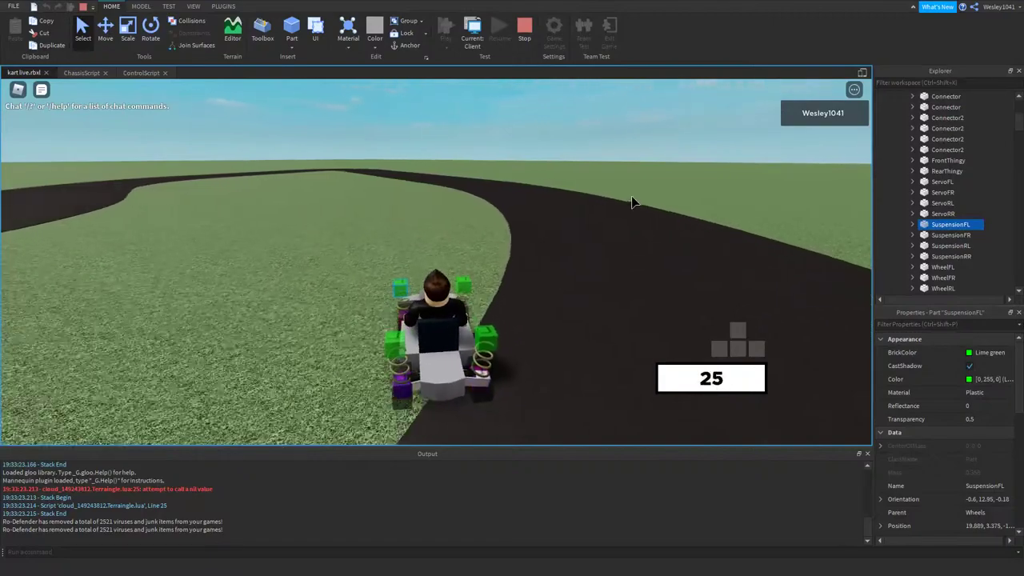
key(s)
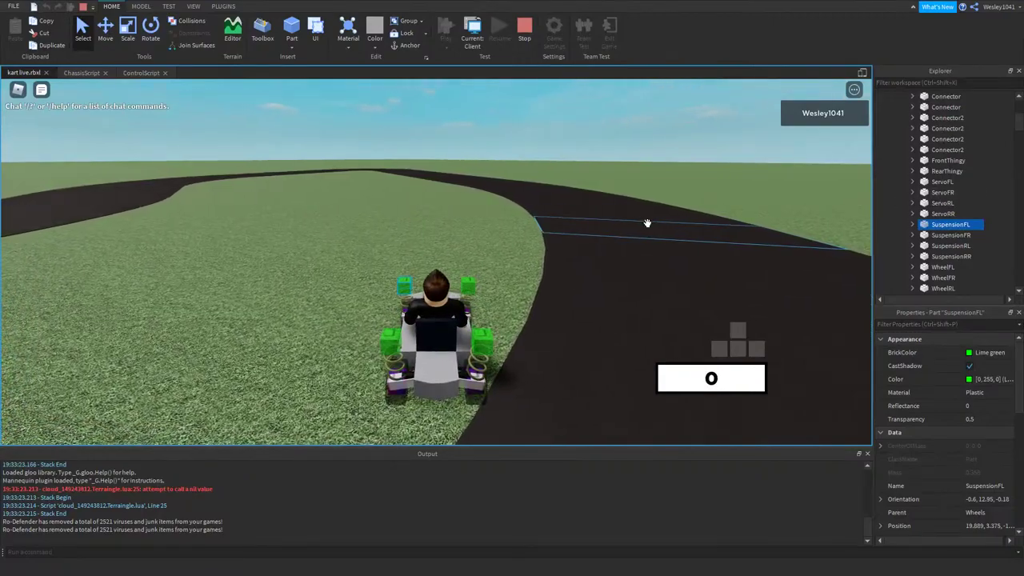
right_drag(644, 225, 642, 225)
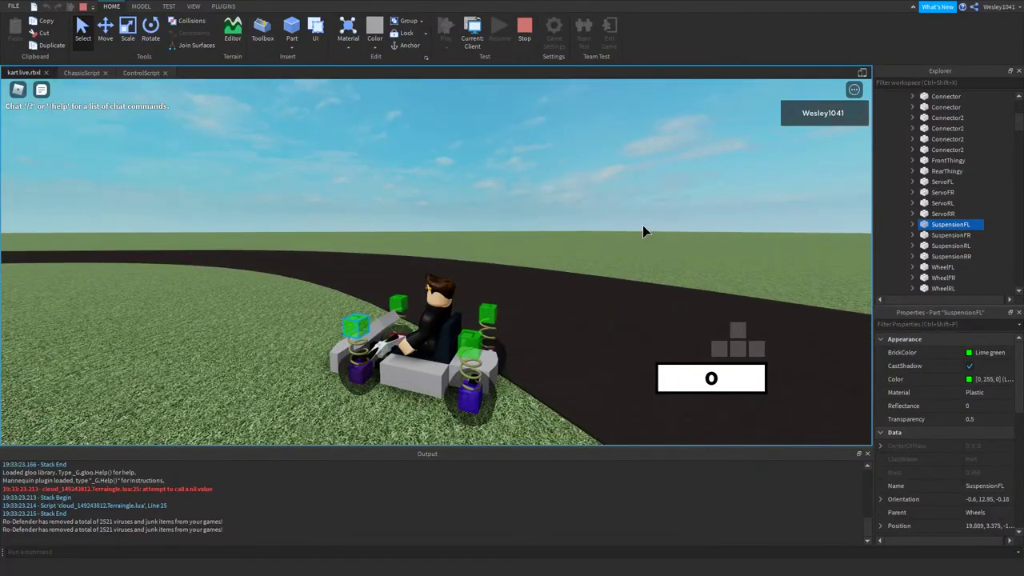
- Drive the kart at speed over the grass back to the road, turning repeatedly to observe its wheels and suspension
key(w)
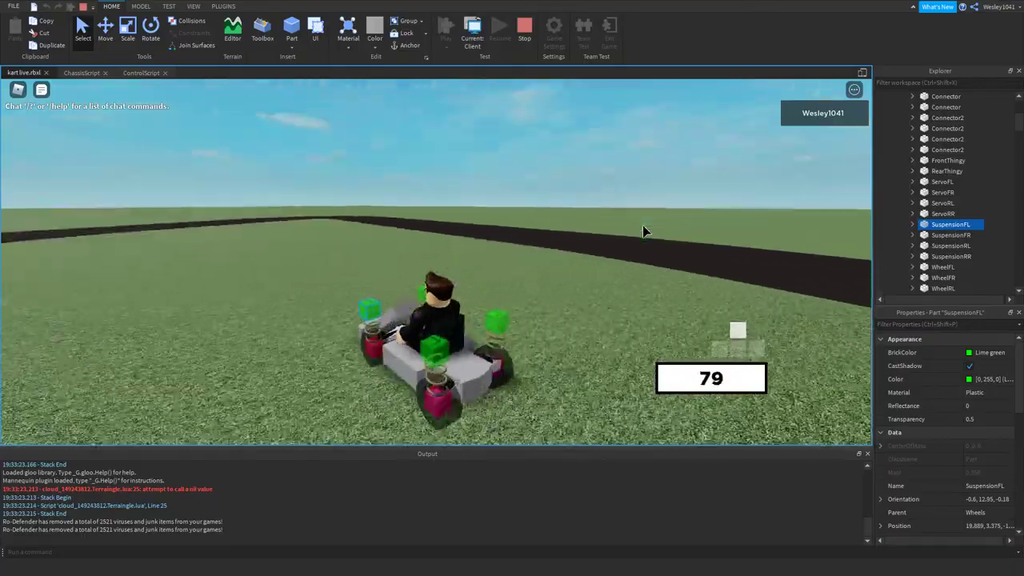
key(a)
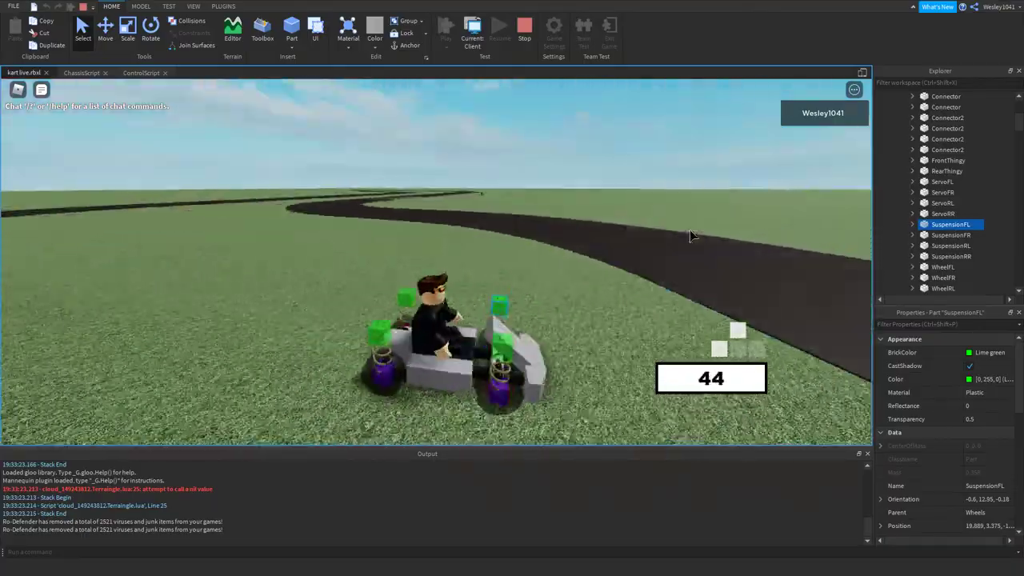
key(w)
right_drag(687, 223, 688, 219)
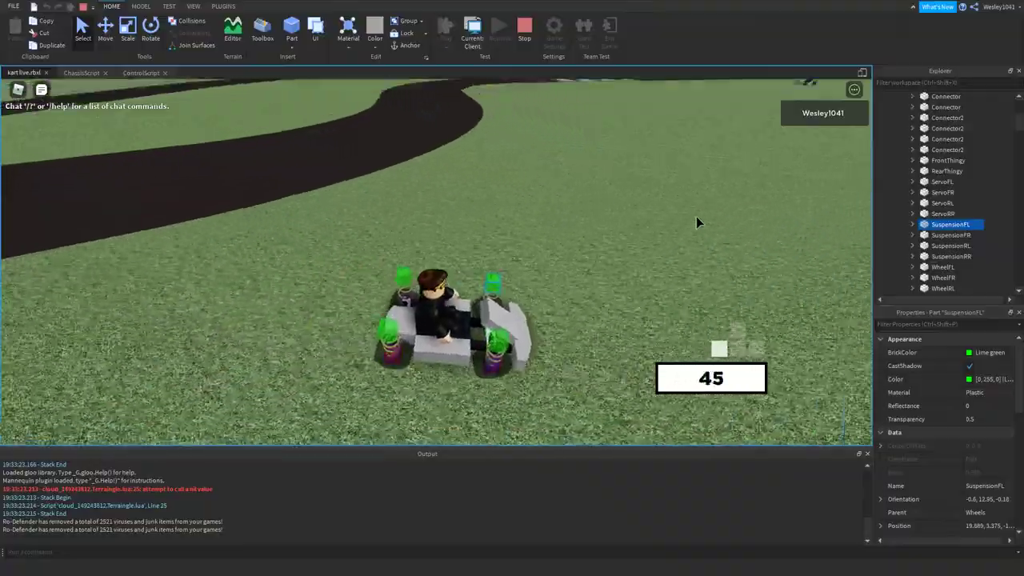
key(w)
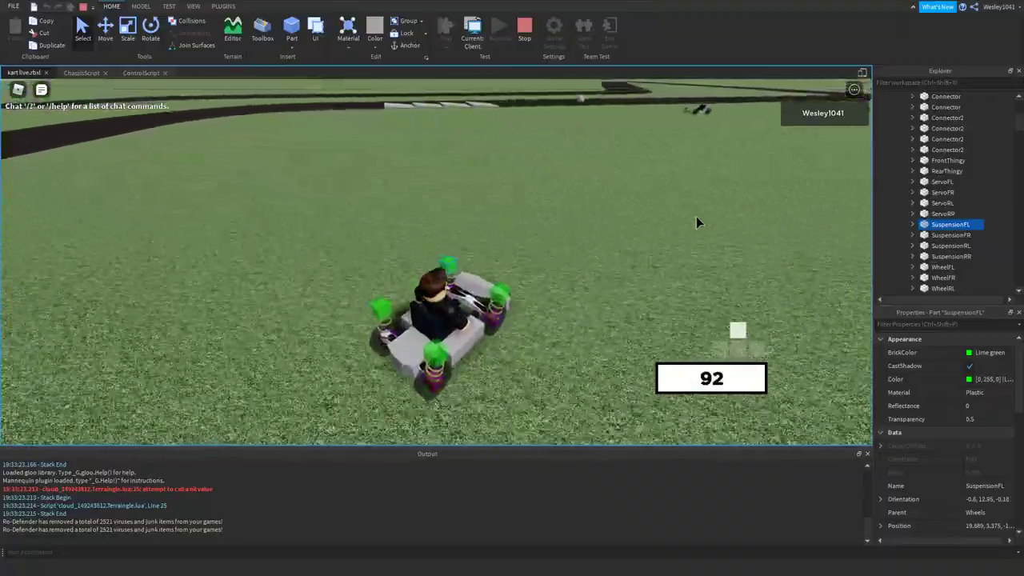
key(a)
key(w)
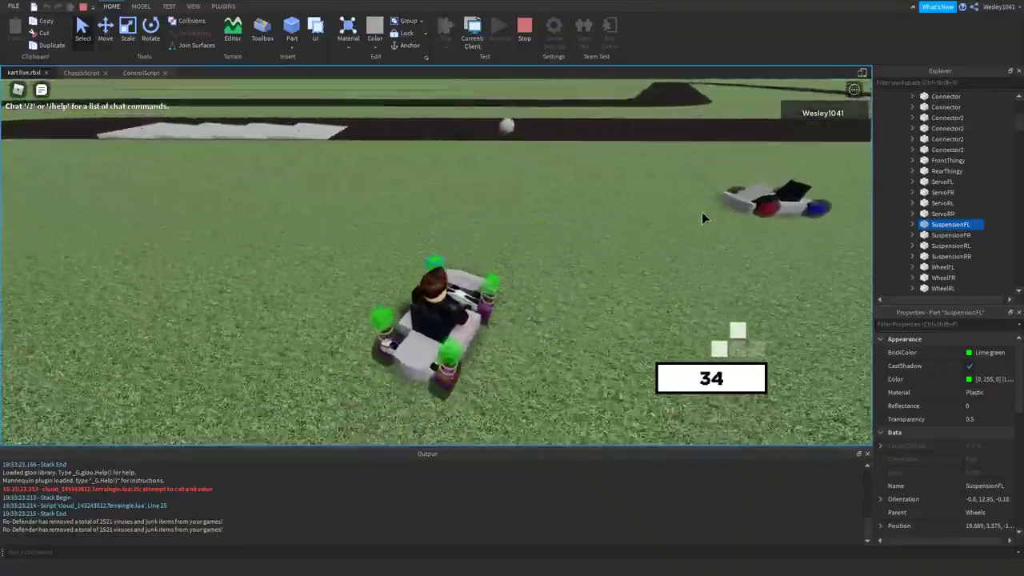
key(w)
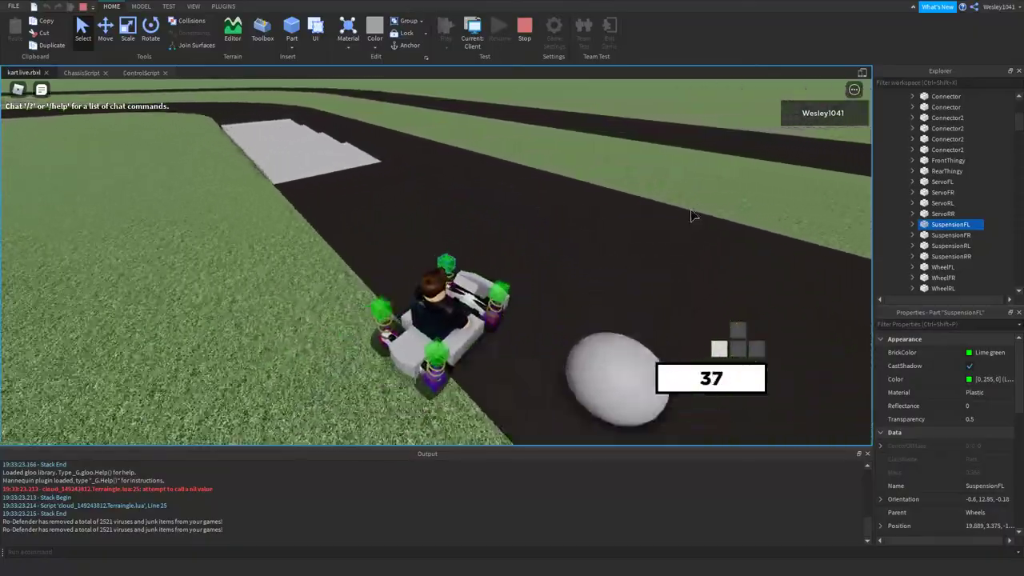
- Manoeuvre the kart around the white ball and along the road towards the ramp, alternating forward, reverse and steering both ways
key(s)
key(d)
key(w)
key(a)
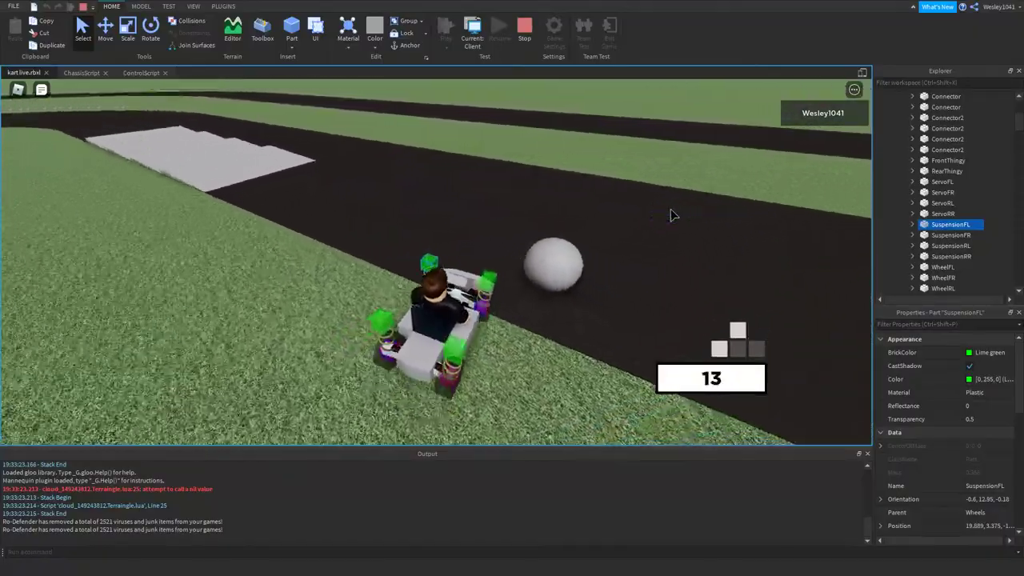
key(w)
key(s)
key(d)
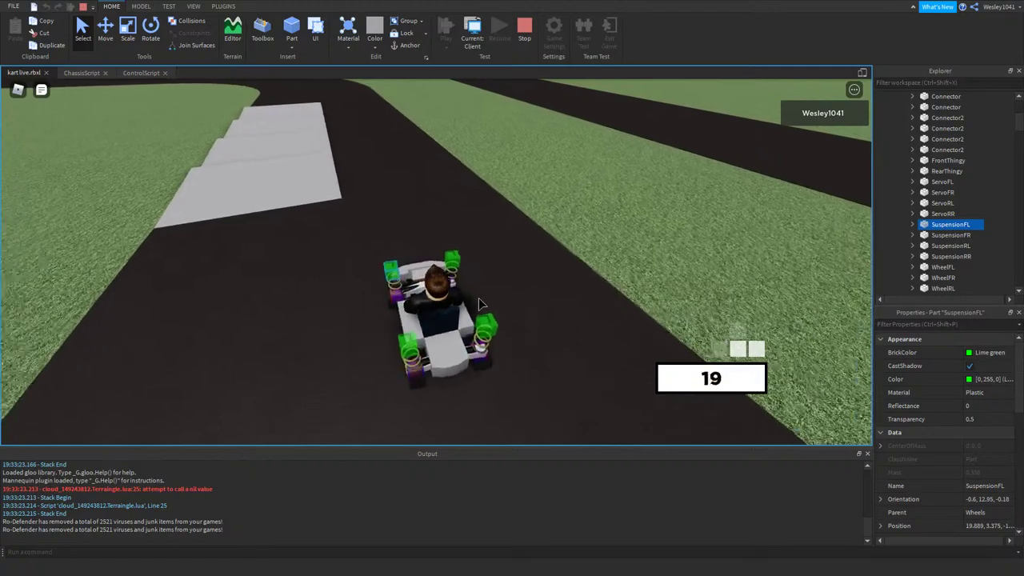
key(w)
key(a)
key(d)
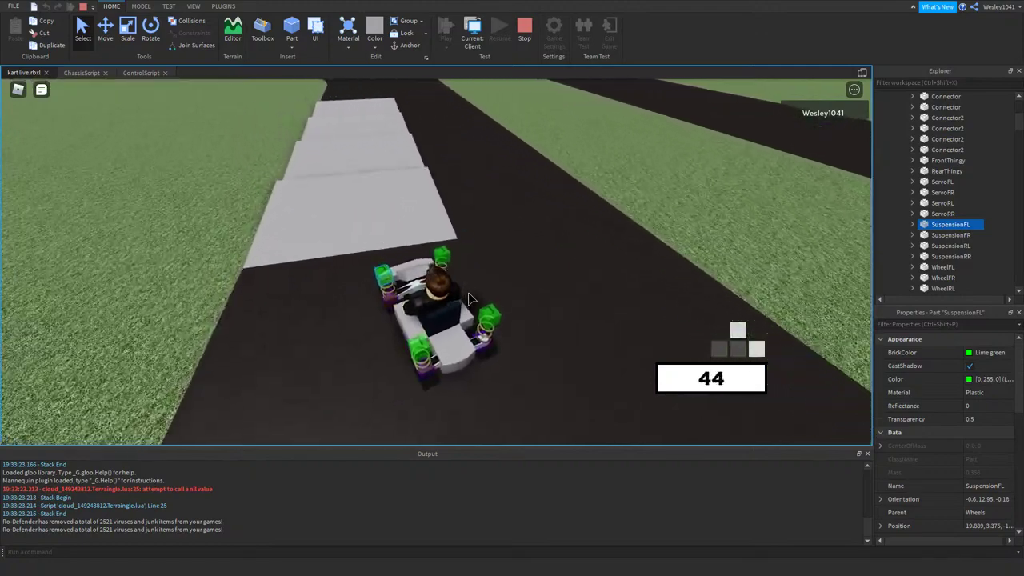
key(w)
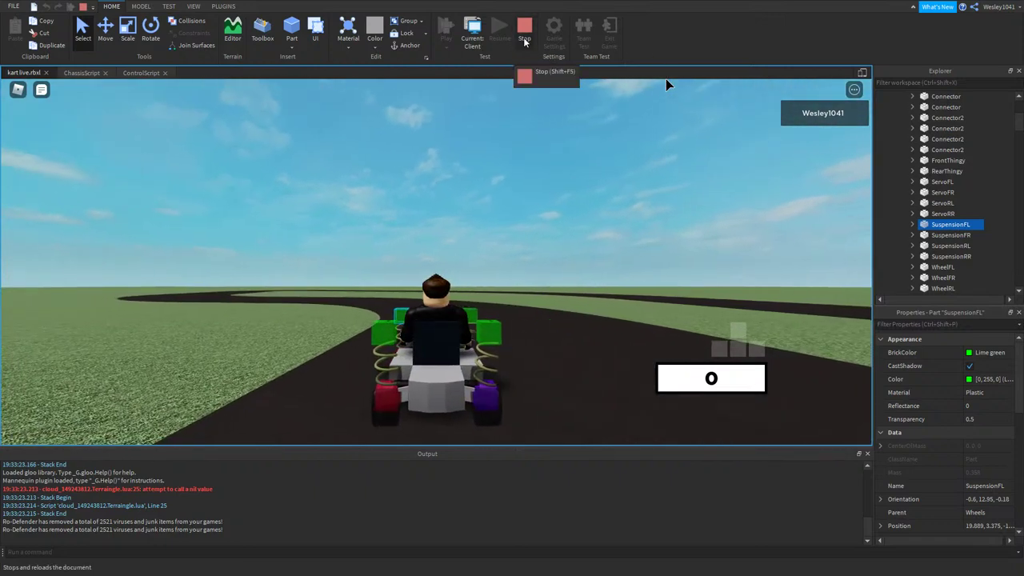
- Inspect the limit and servo properties of the Servo hinge under ServoRL in the running playtest
click(914, 204)
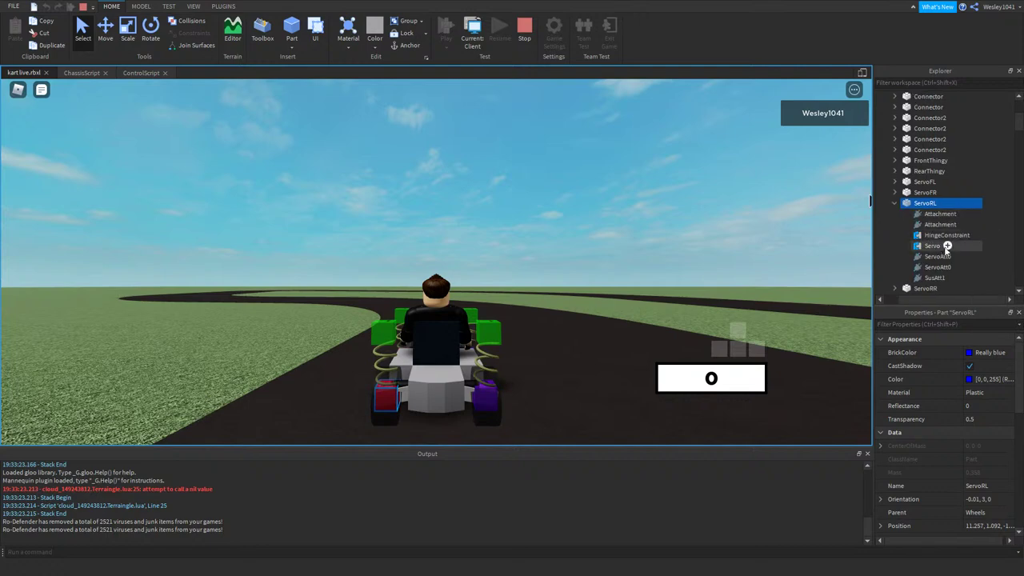
click(932, 245)
scroll(961, 432, down, 5)
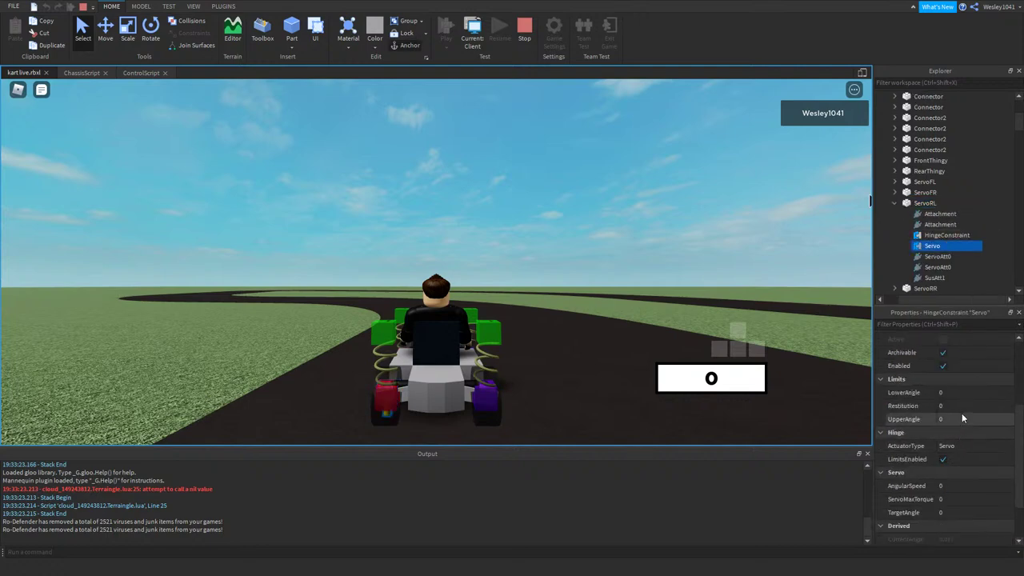
- Inspect the Servo hinge under ServoFL, and watch its TargetAngle while driving the kart and steering both ways
key(w)
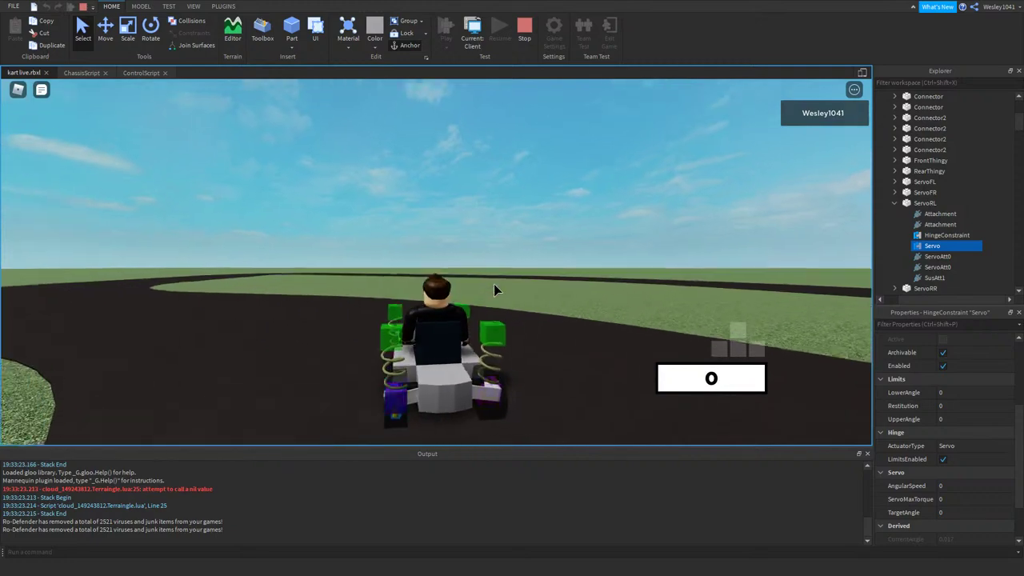
click(894, 182)
key(w)
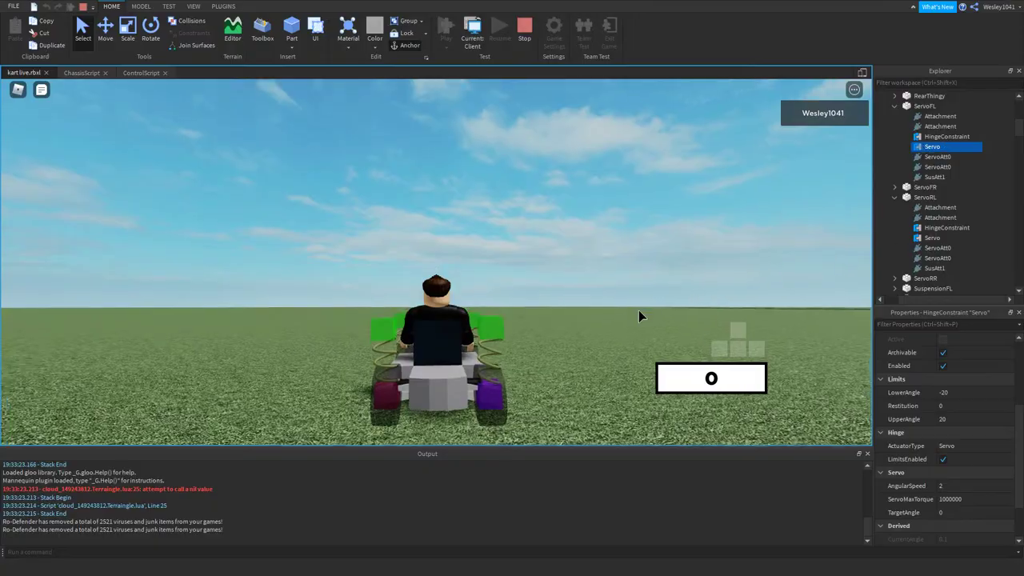
key(w)
key(d)
key(a)
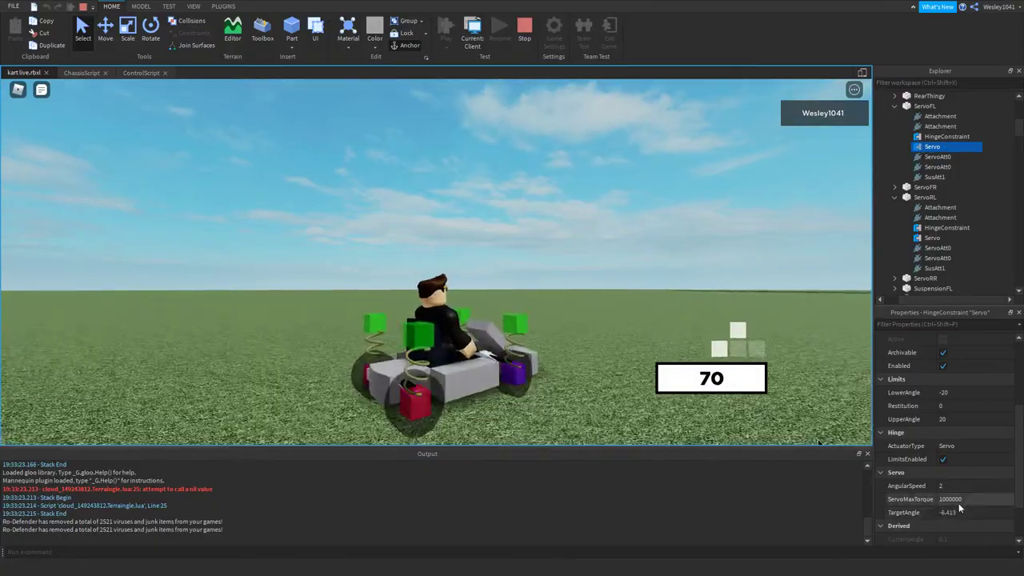
- Examine the ServoMaxTorque of the Servo hinge under ServoFL while steering and reversing the kart, and end the playtest
right_drag(530, 349, 530, 350)
key(d)
key(s)
click(965, 499)
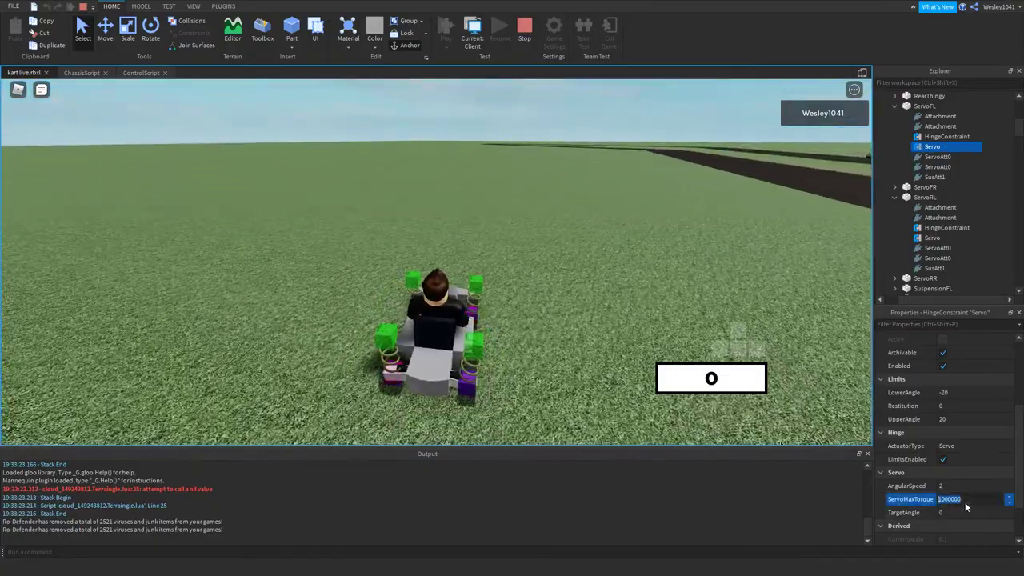
click(525, 35)
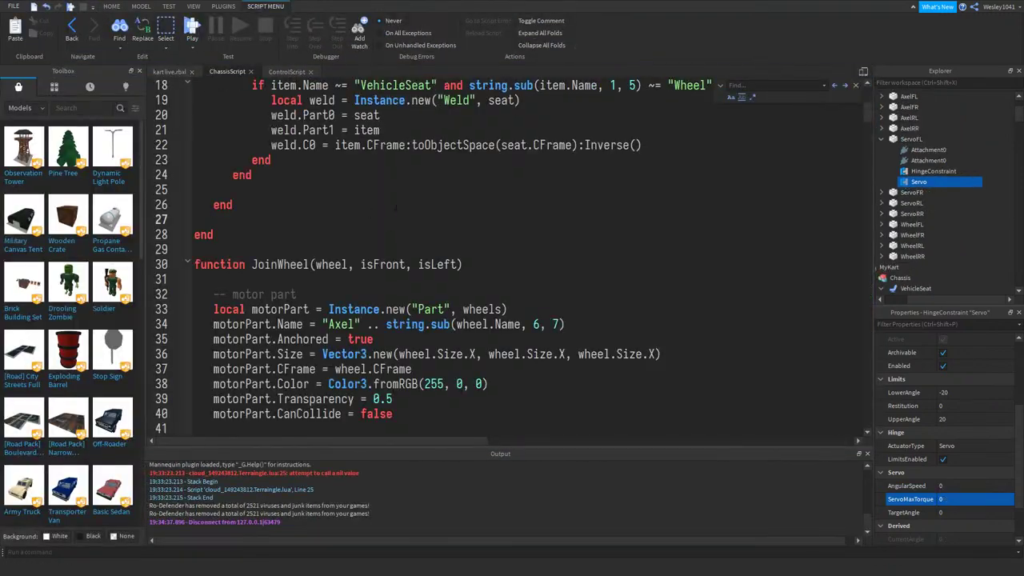
- Find the servo torque assignments in ControlScript and set ServoMaxTorque to math.huge for both servoFR and servoFL
text(ser)
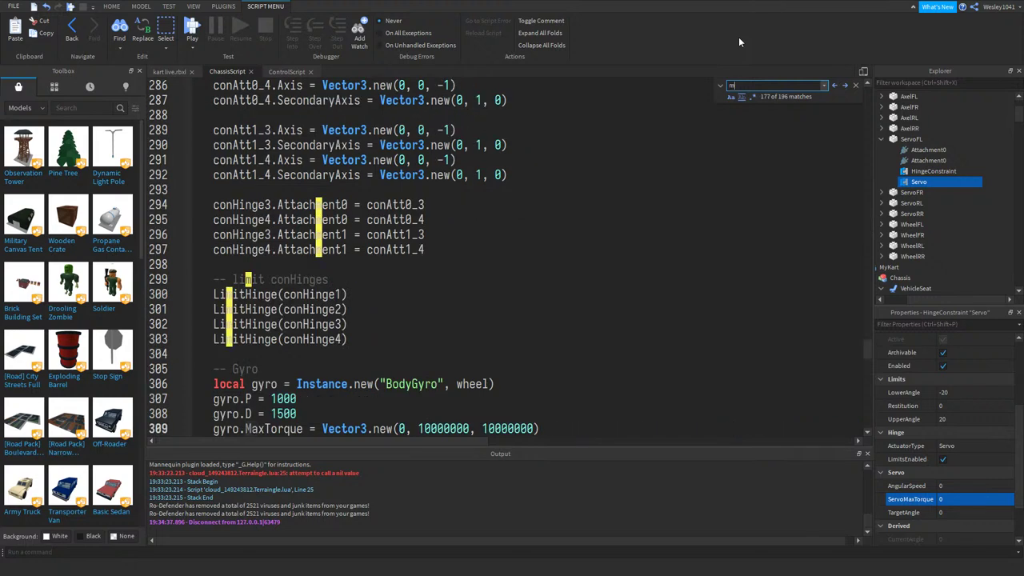
text(voMaxTo)
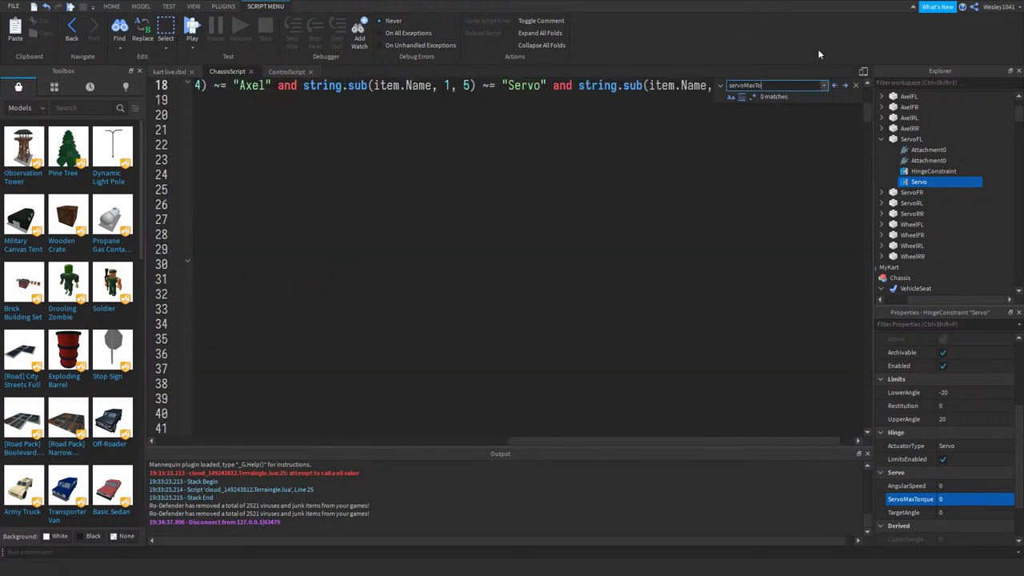
click(286, 71)
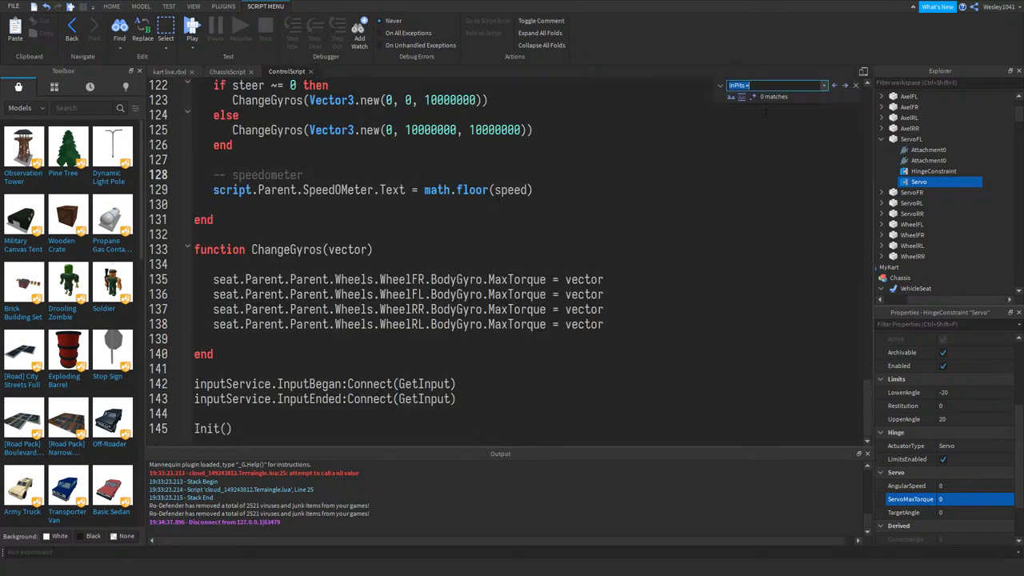
text(servoMaxTo)
scroll(508, 214, up, 3)
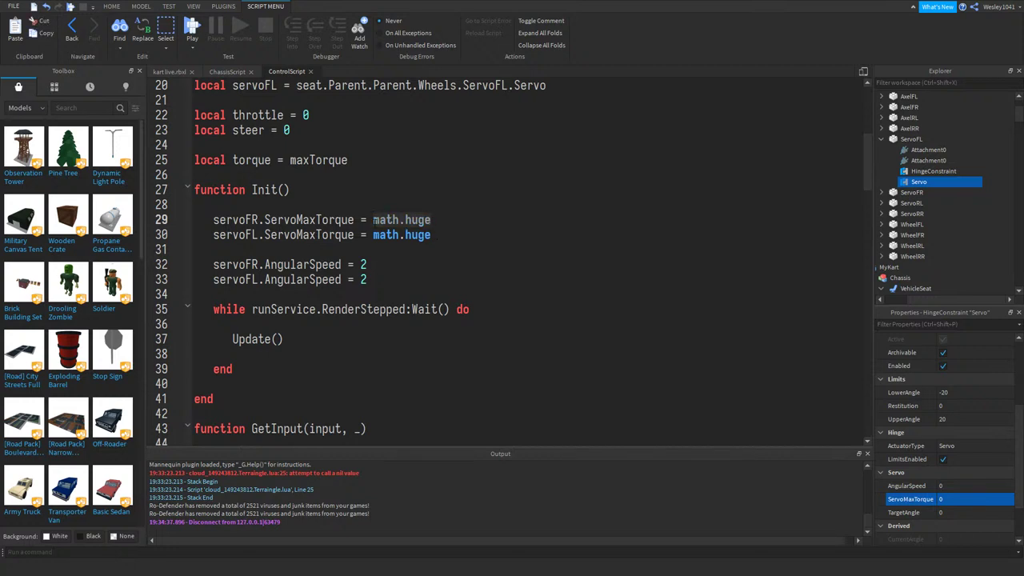
- Start a playtest of the kart place, board the kart and drive it along the road while steering both ways
click(168, 71)
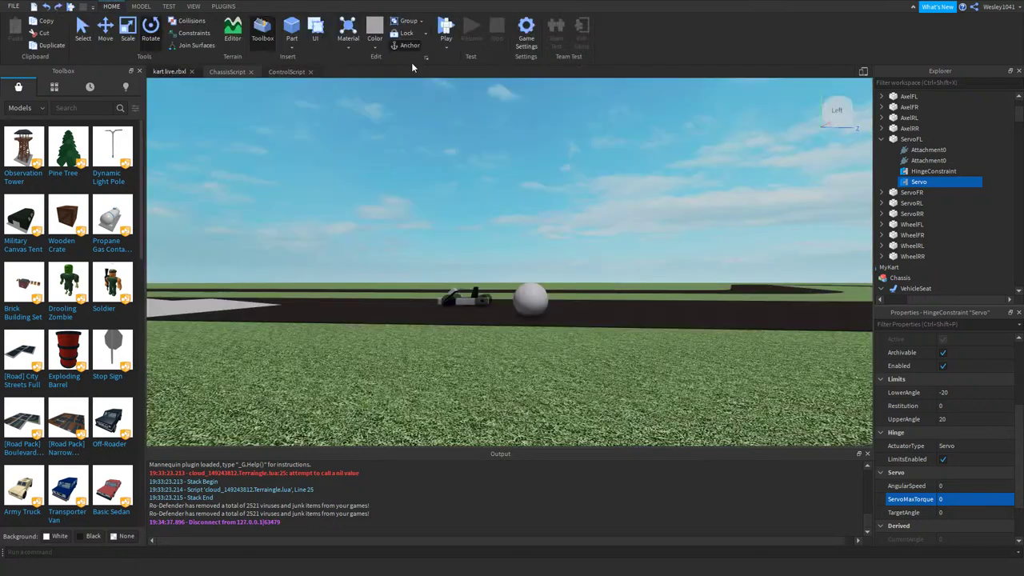
click(445, 29)
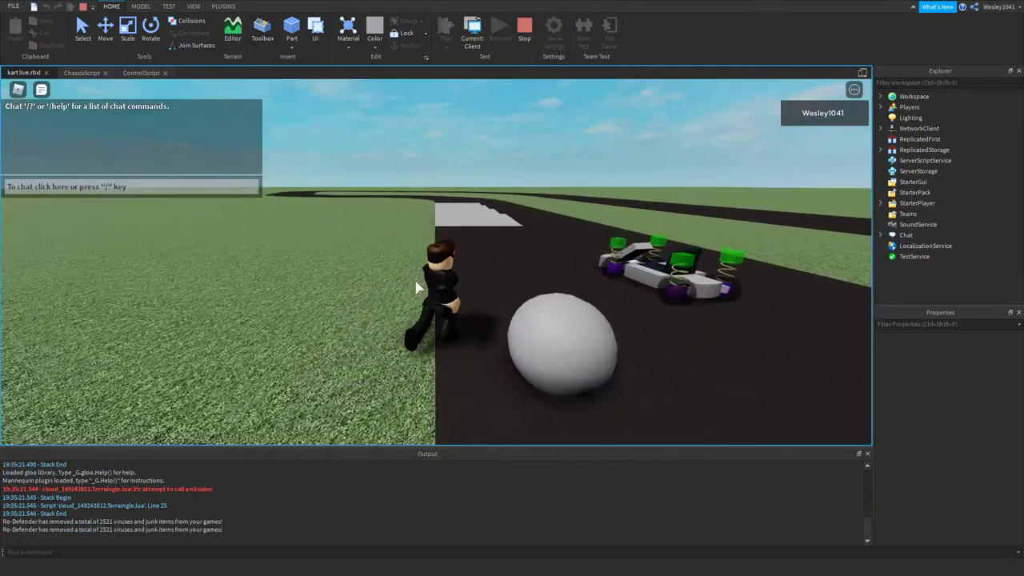
key(w)
key(d)
key(w)
key(d)
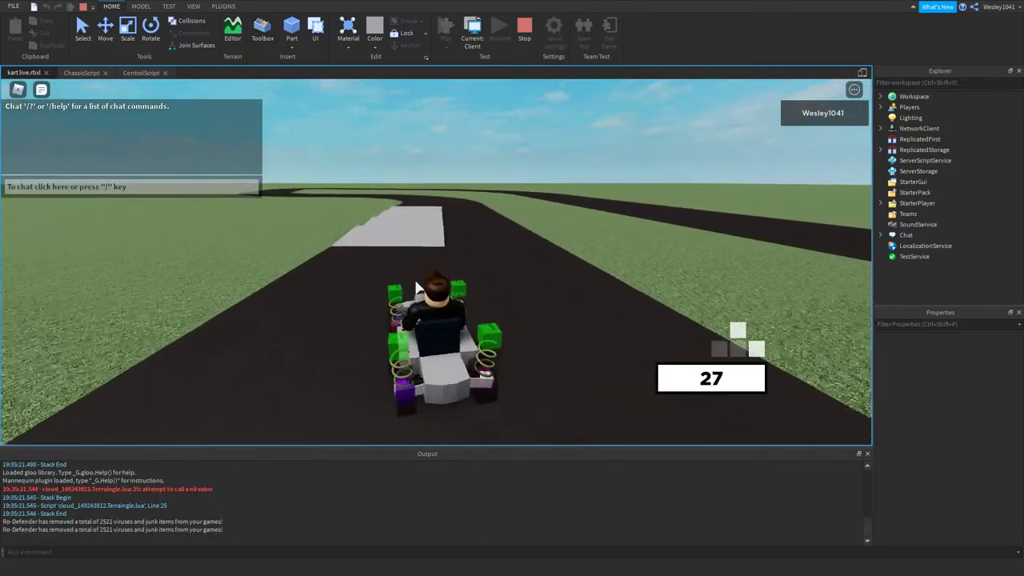
right_drag(415, 288, 417, 285)
key(a)
key(w)
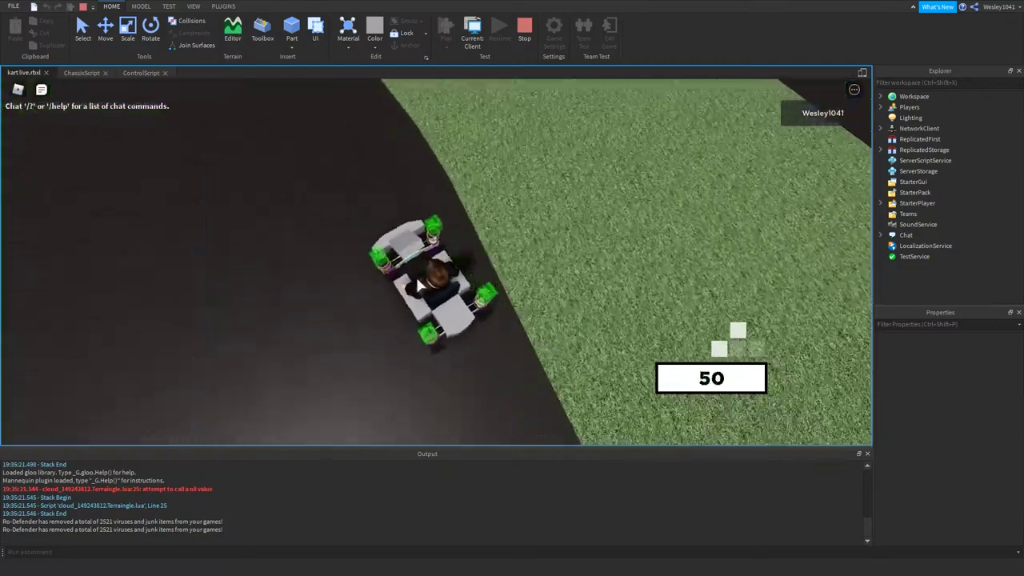
- Select the kart's front-left wheel and watch it while driving along the road and steering both ways
click(81, 32)
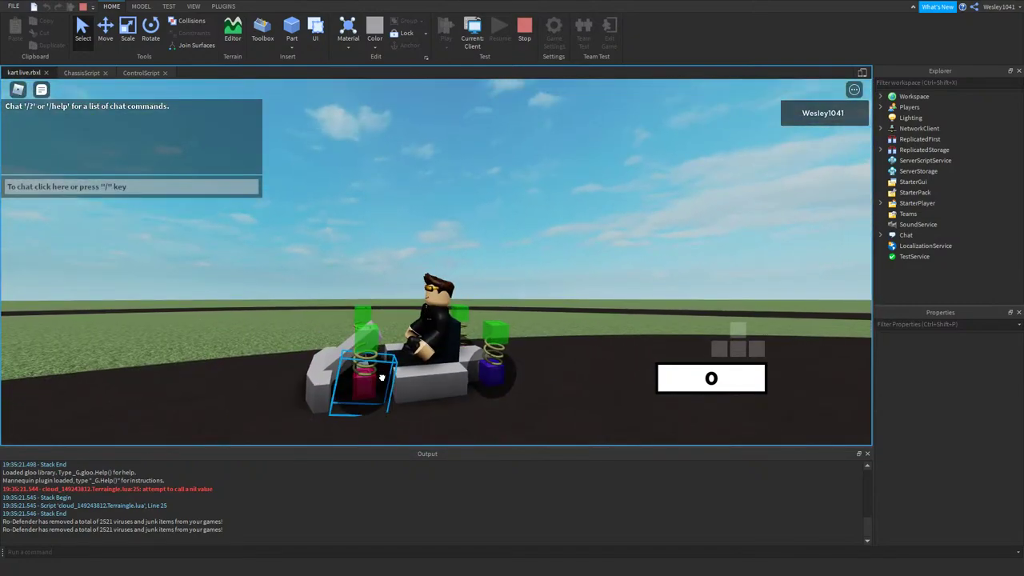
click(382, 377)
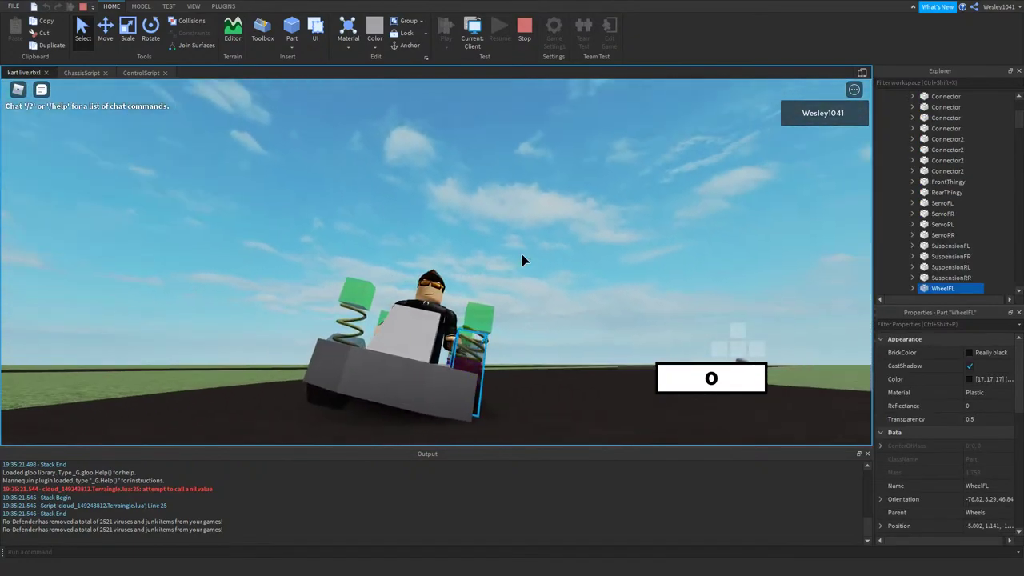
key(w)
key(a)
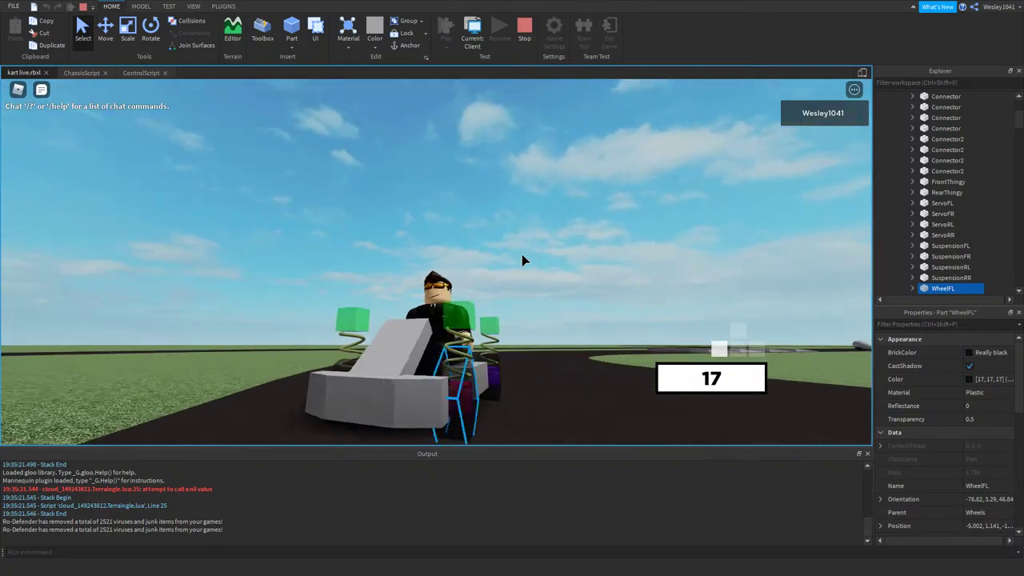
key(w)
key(w)
right_drag(522, 254, 521, 253)
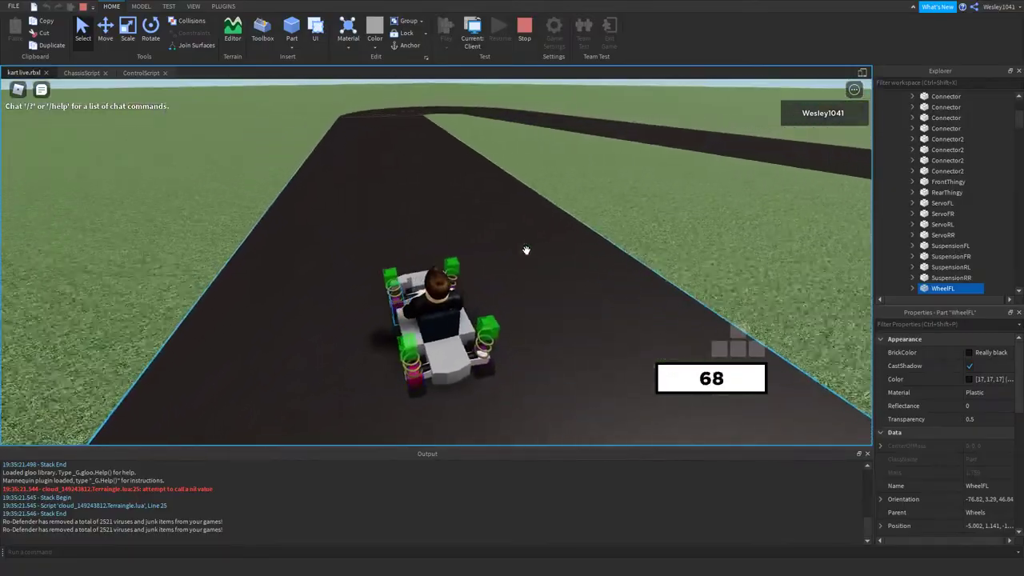
key(w)
key(d)
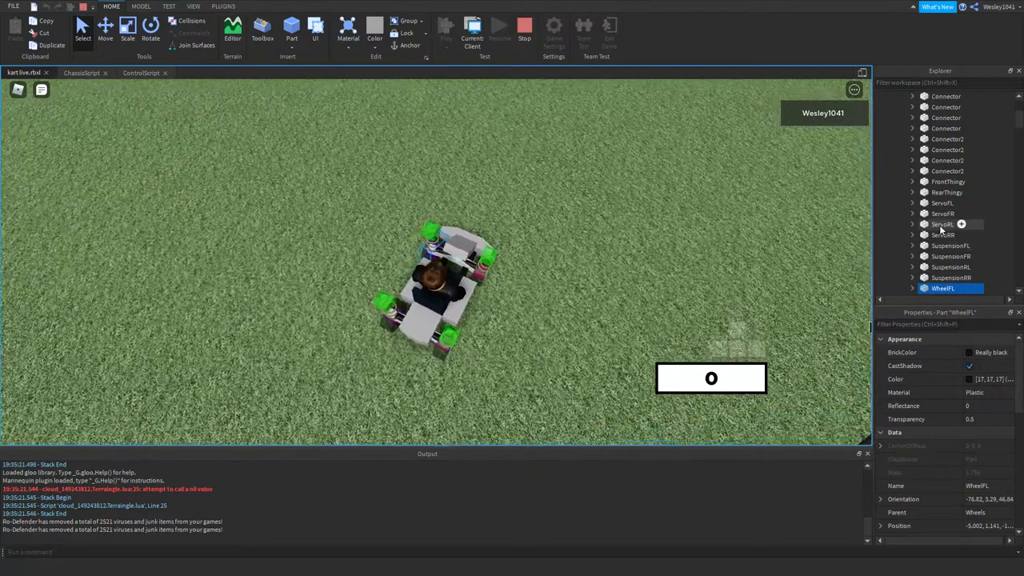
- Give the four kart wheels custom physical properties with a Friction of 2 in the running playtest
scroll(941, 229, down, 2)
shift+click(946, 257)
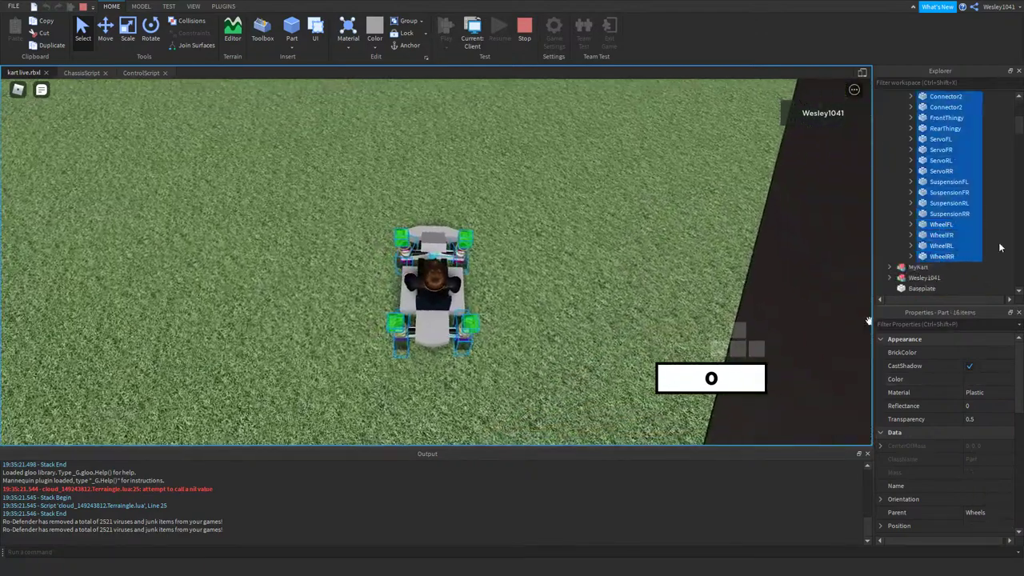
click(944, 256)
scroll(975, 435, down, 4)
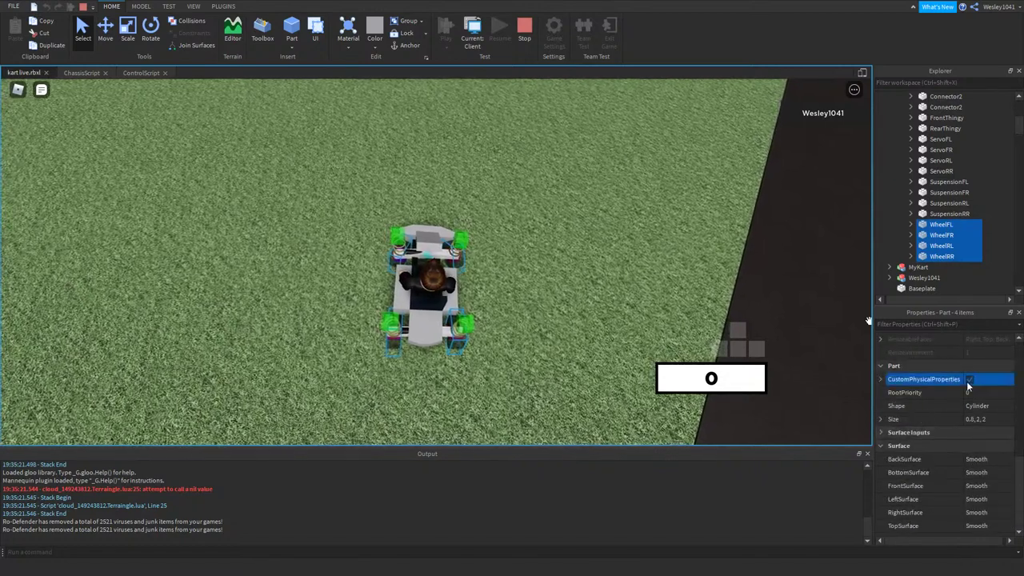
click(881, 380)
scroll(992, 400, down, 1)
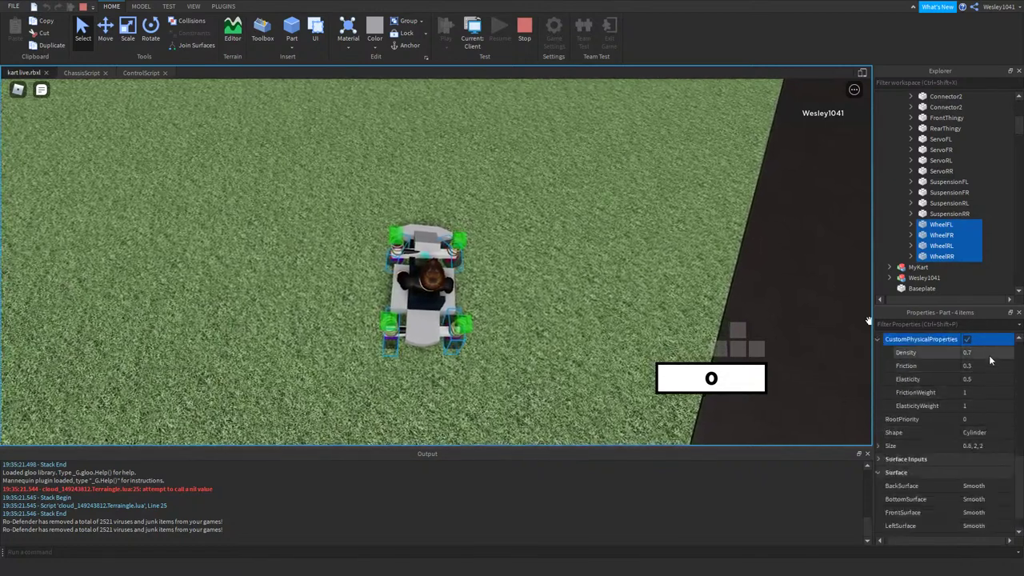
- Drive the kart forward and in reverse over the grass to test the wheel friction, and end the playtest
key(w)
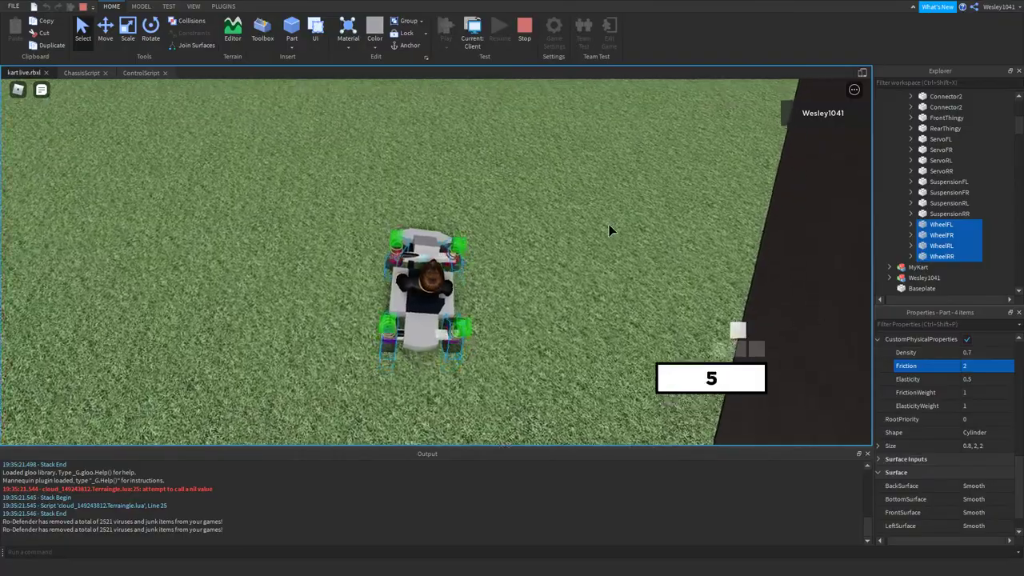
key(s)
key(w)
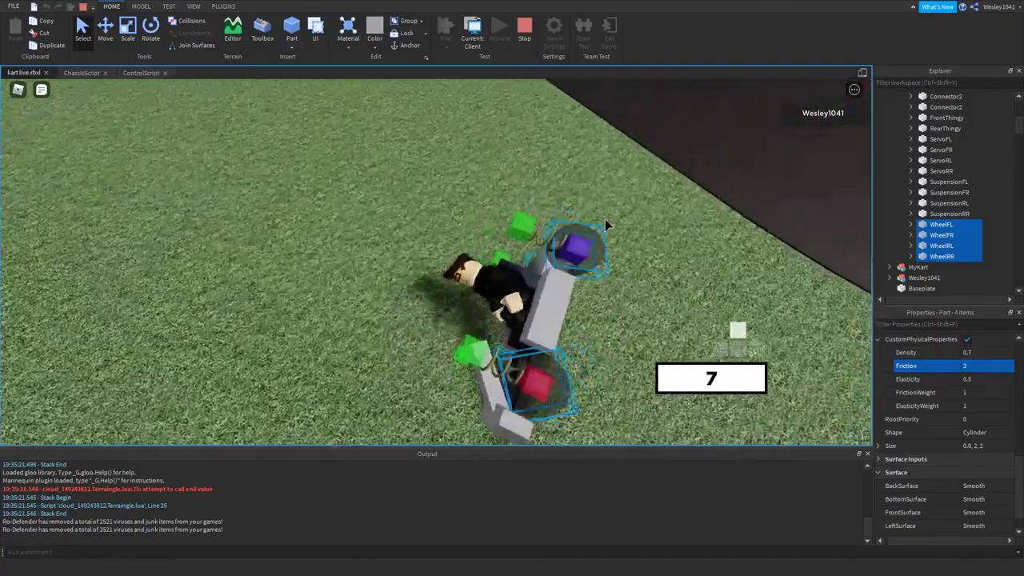
key(s)
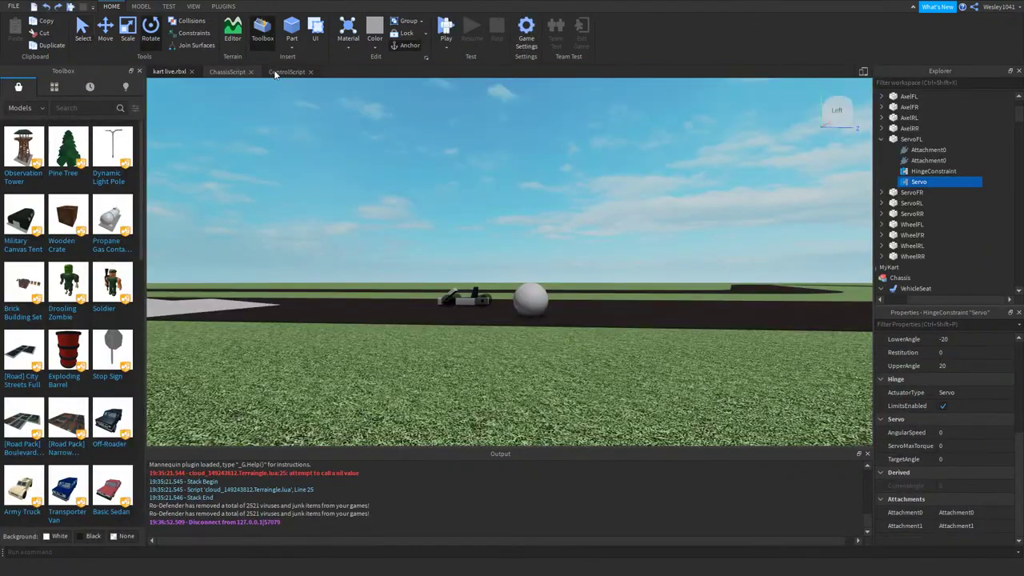
- Enable CustomPhysicalProperties on all four wheels of the kart model in the editor and set their Friction to 2
click(275, 72)
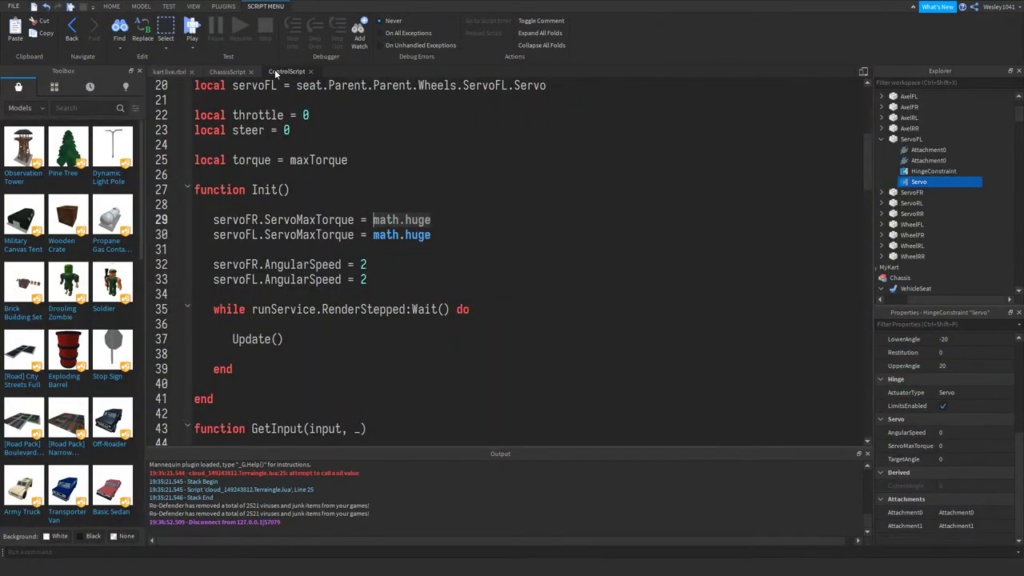
click(174, 76)
key(f)
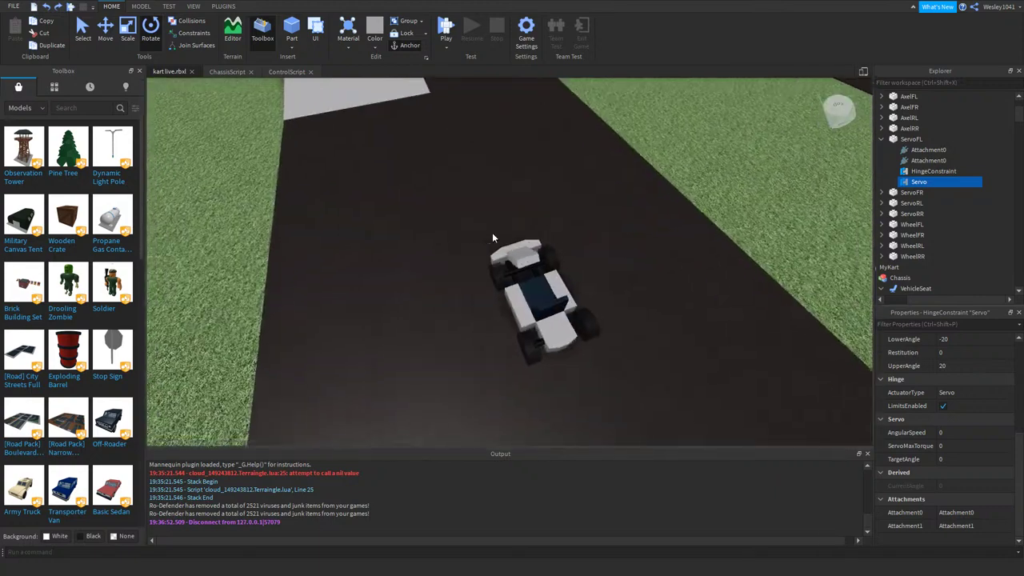
click(506, 281)
ctrl+click(623, 342)
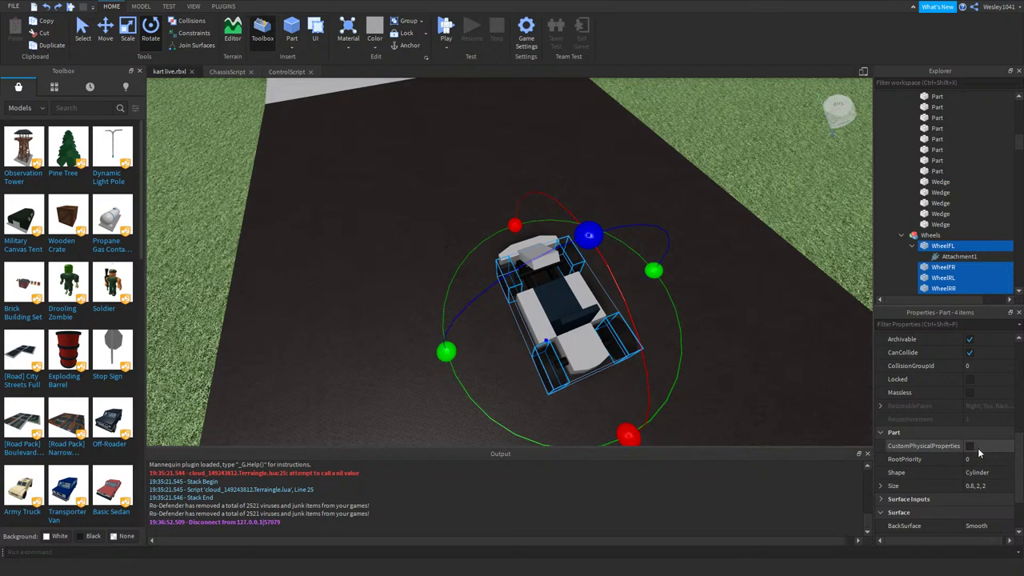
click(971, 446)
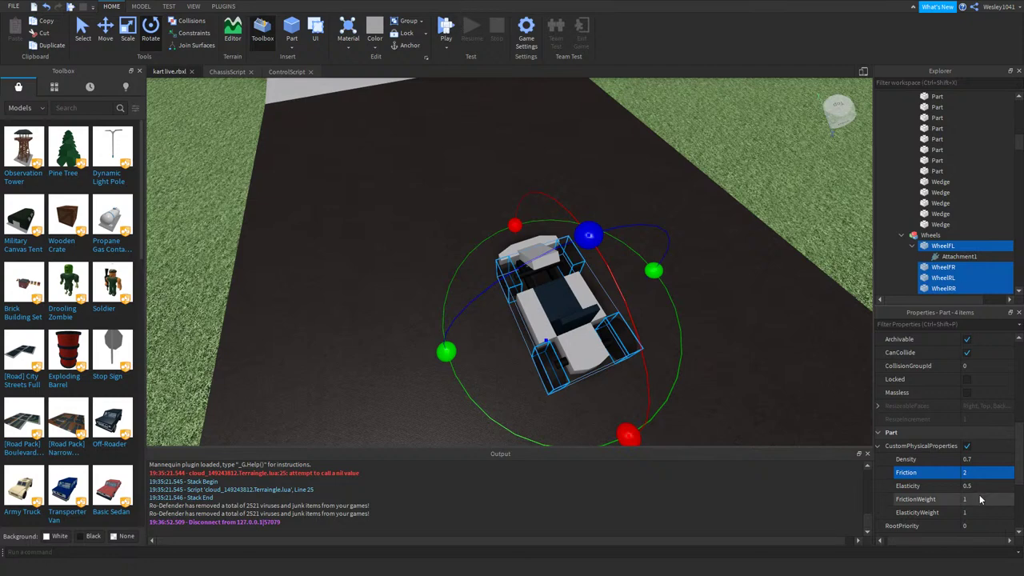
- Start another playtest, board the kart and drive it along the road, alternating the steering to test the wheel grip
click(447, 31)
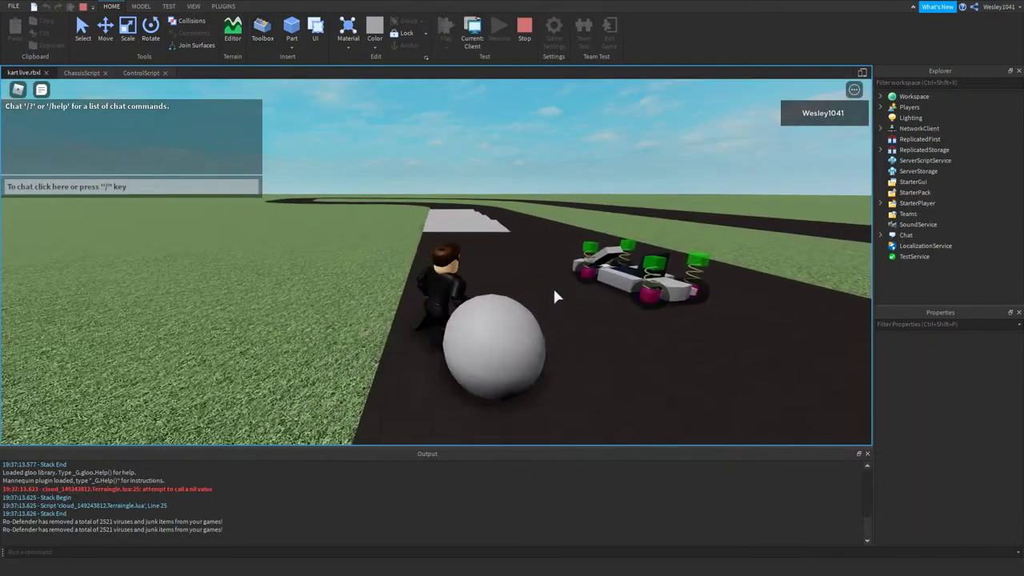
key(w)
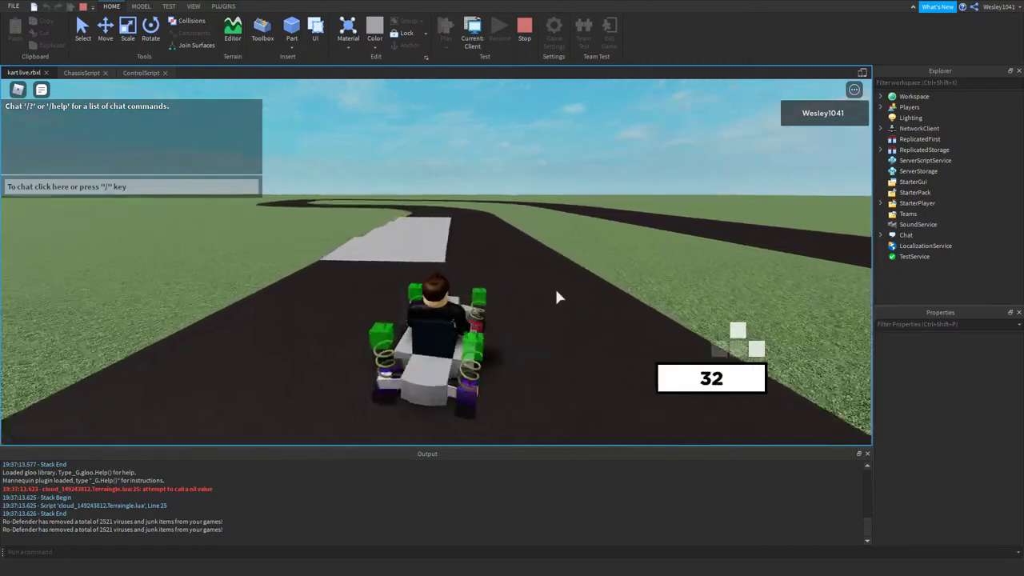
key(a)
right_drag(557, 291, 545, 271)
key(a)
key(d)
key(a)
- Brake and turn the kart, and drive it across the grass back onto the road, steering both ways
key(s)
key(d)
key(w)
key(d)
key(w)
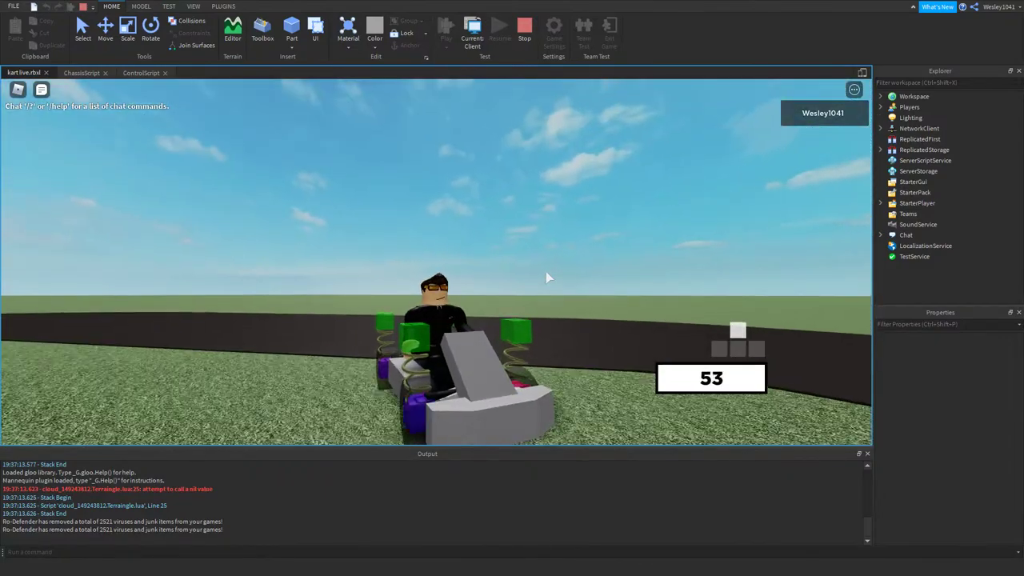
key(d)
key(w)
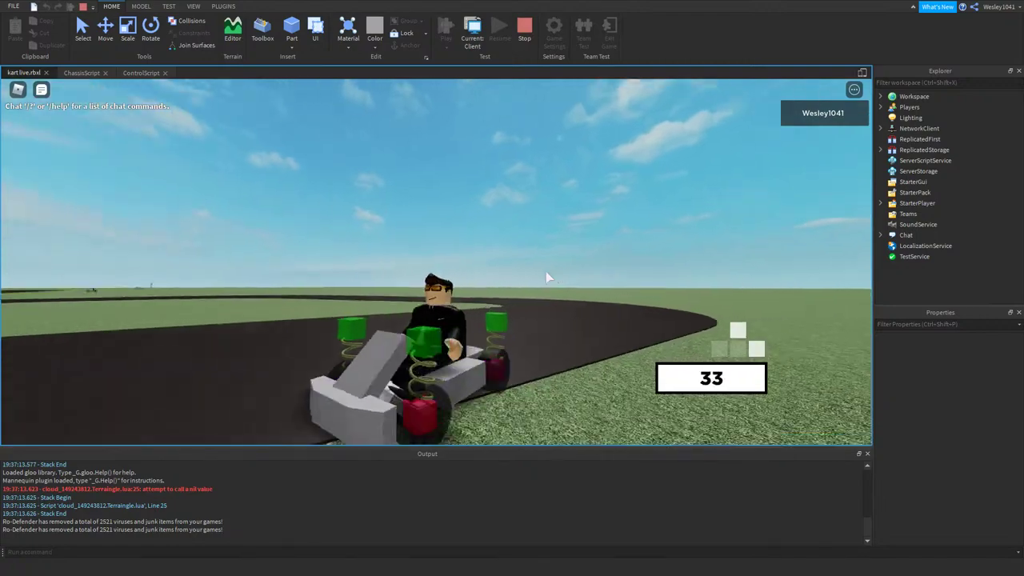
key(a)
key(w)
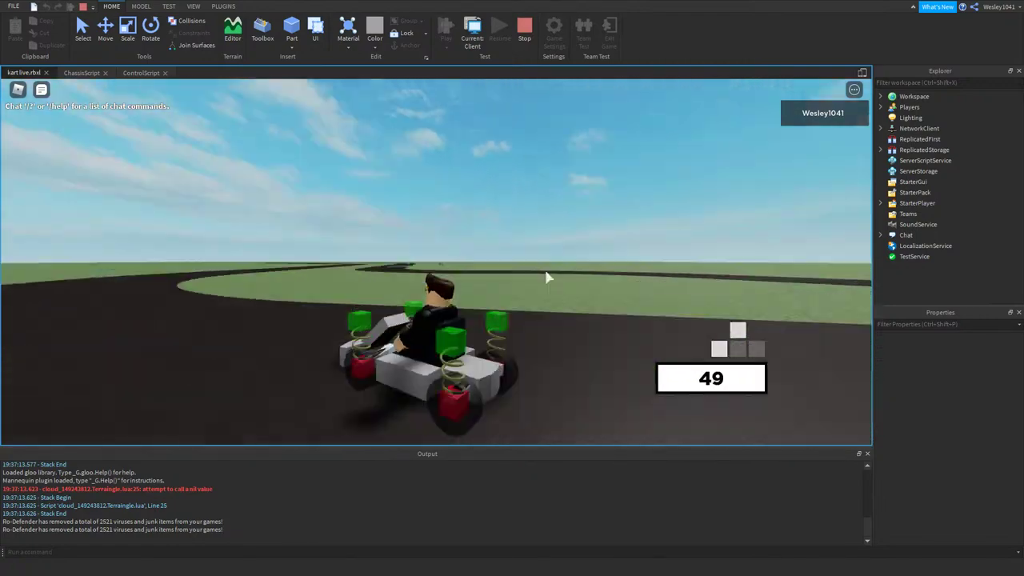
- Test-drive the kart along the track, steering both ways while viewing its suspension from above and from the side
key(d)
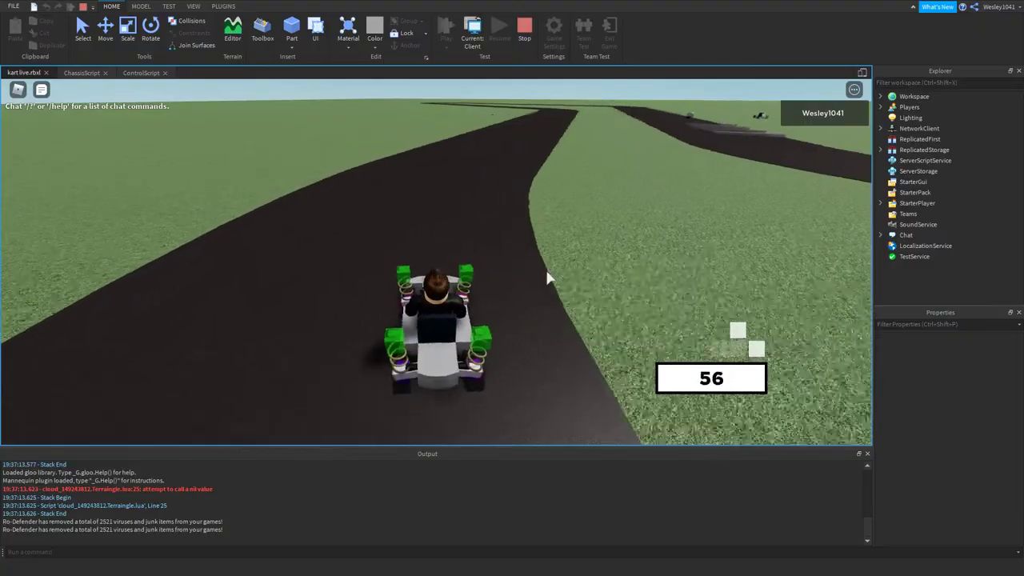
key(d)
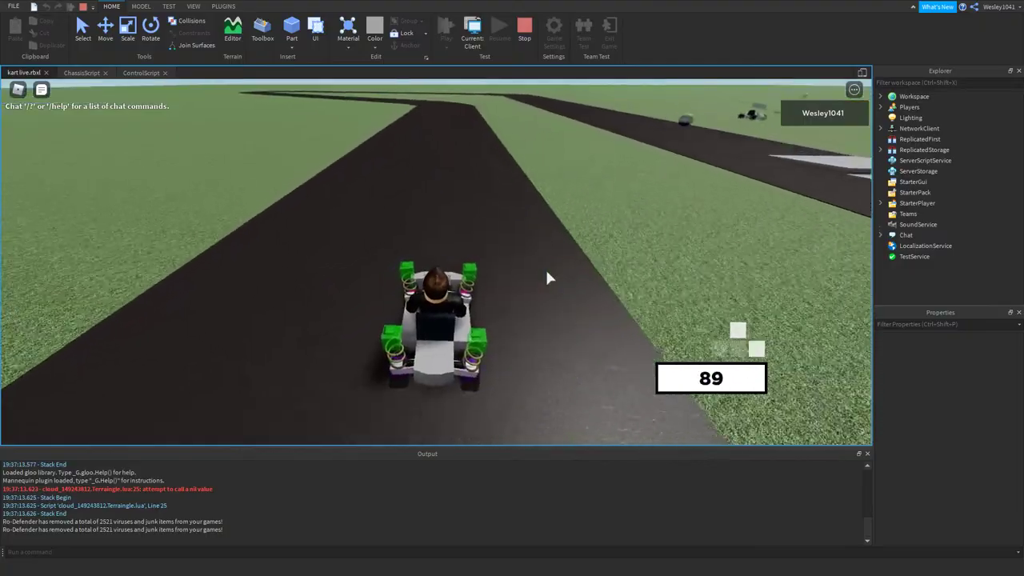
key(a)
key(d)
key(a)
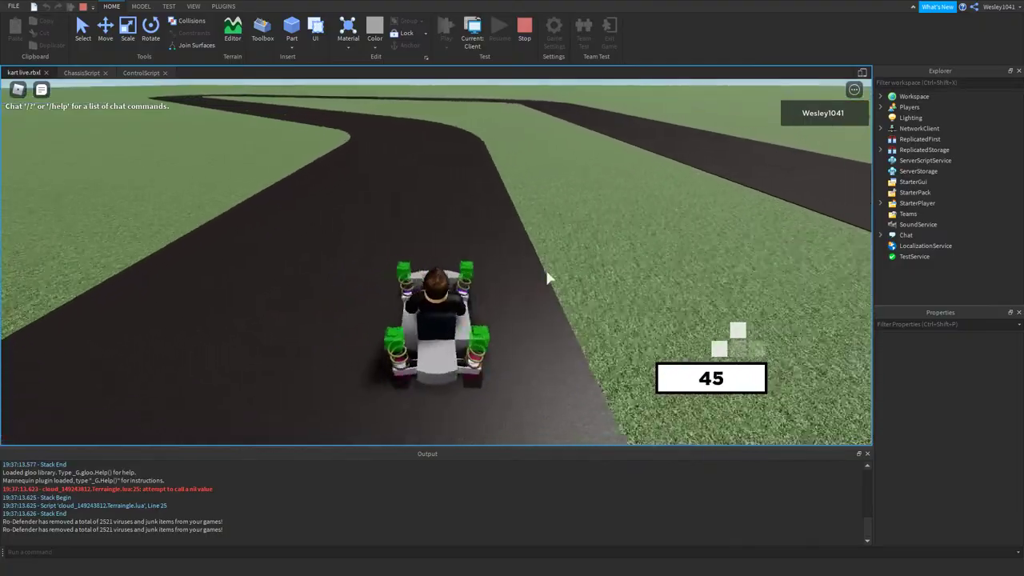
right_drag(547, 270, 546, 231)
key(a)
right_drag(546, 272, 546, 312)
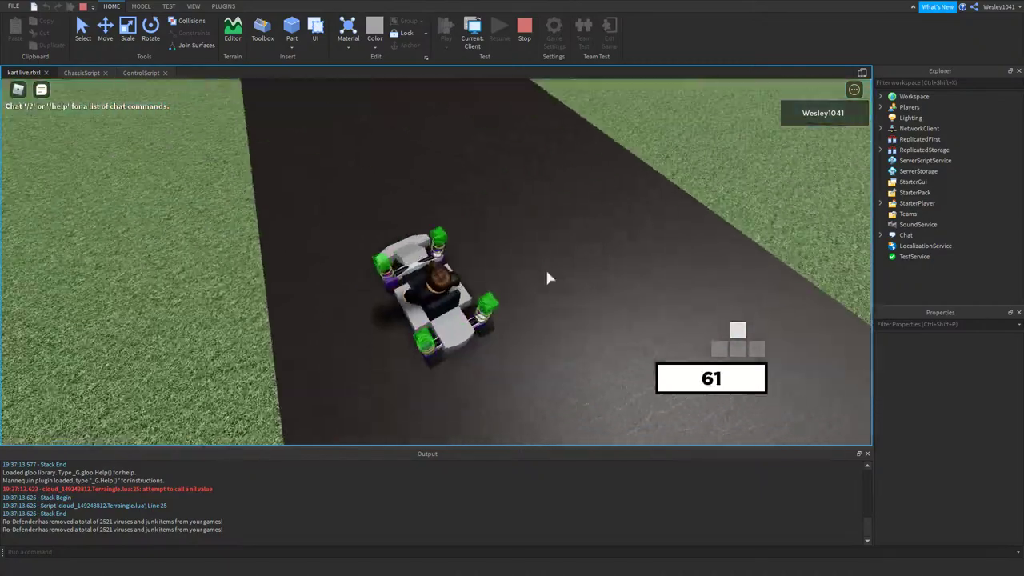
key(d)
key(a)
right_drag(546, 272, 547, 232)
key(d)
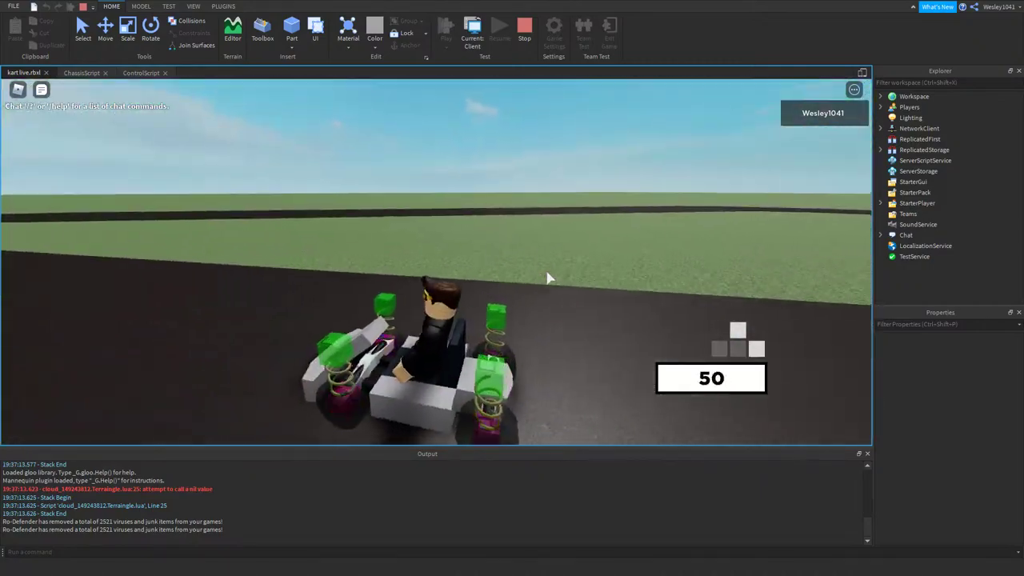
key(d)
key(w)
right_drag(545, 277, 546, 316)
key(a)
key(a)
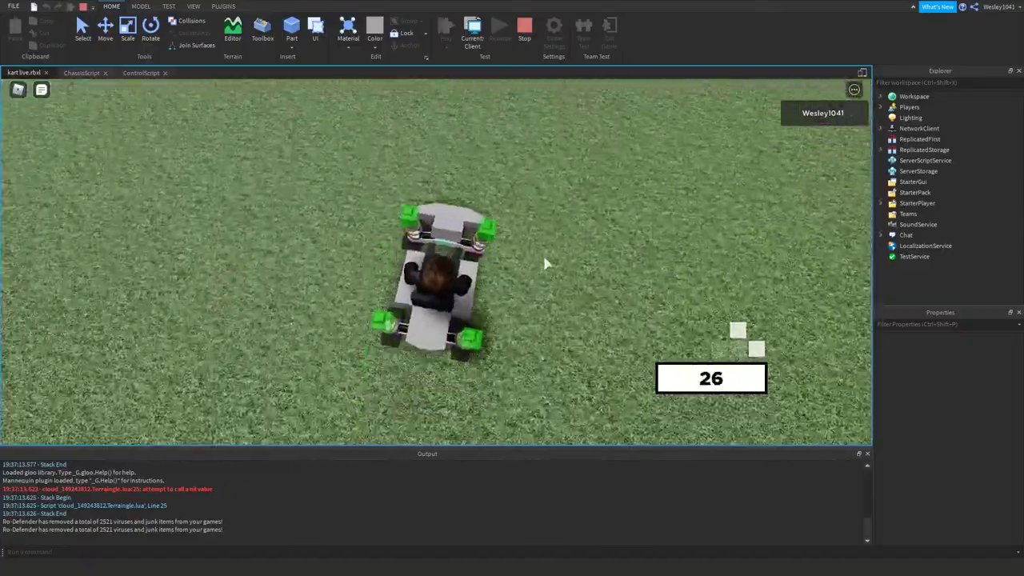
- Drive the kart off the grass back onto the track and bring it to a stop
key(d)
key(a)
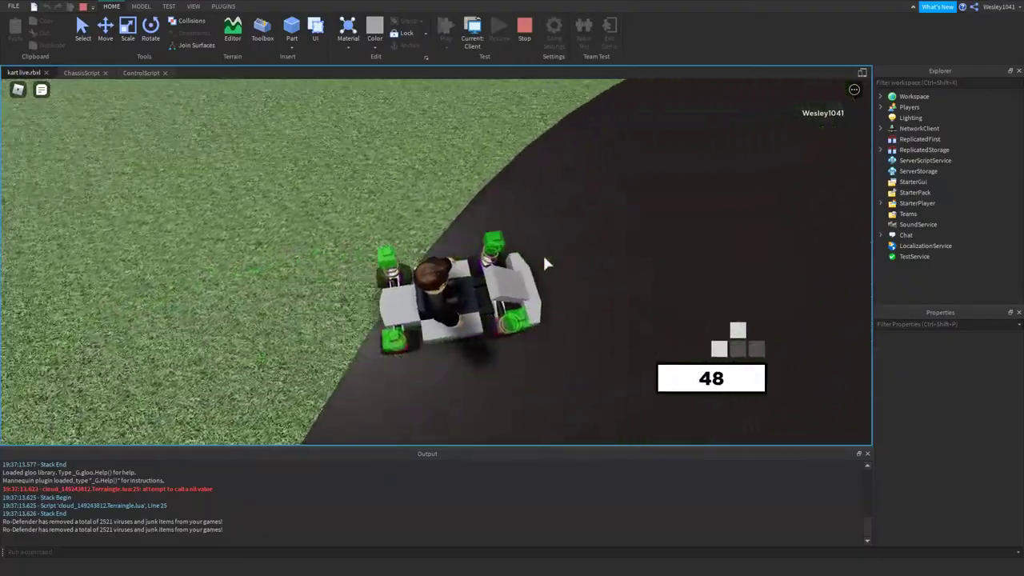
key(d)
right_drag(544, 257, 531, 200)
key(d)
key(a)
key(d)
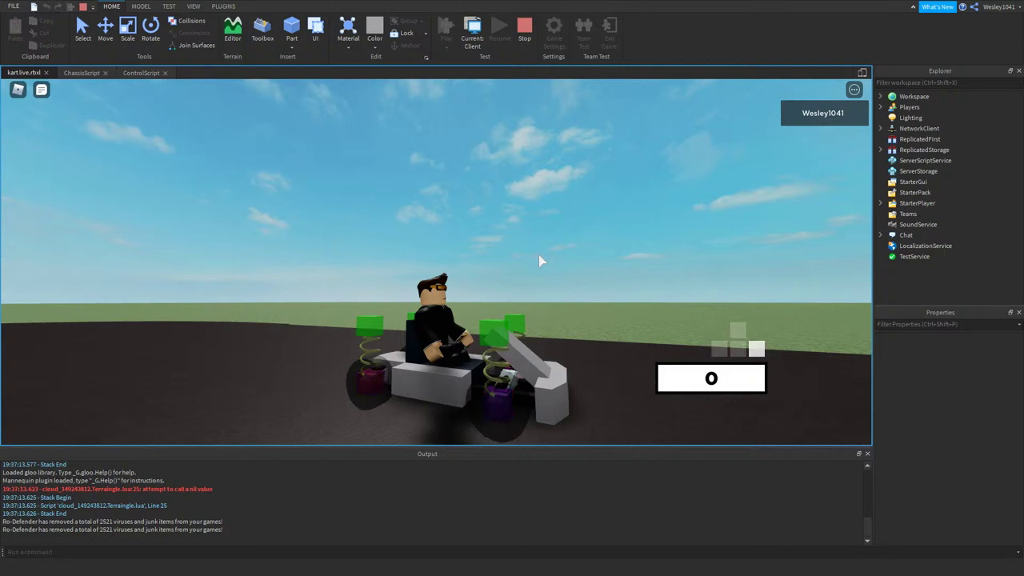
- Examine the parked kart's steering up close by turning the front wheels left and right
right_drag(538, 254, 592, 312)
scroll(538, 255, up, 4)
key(a)
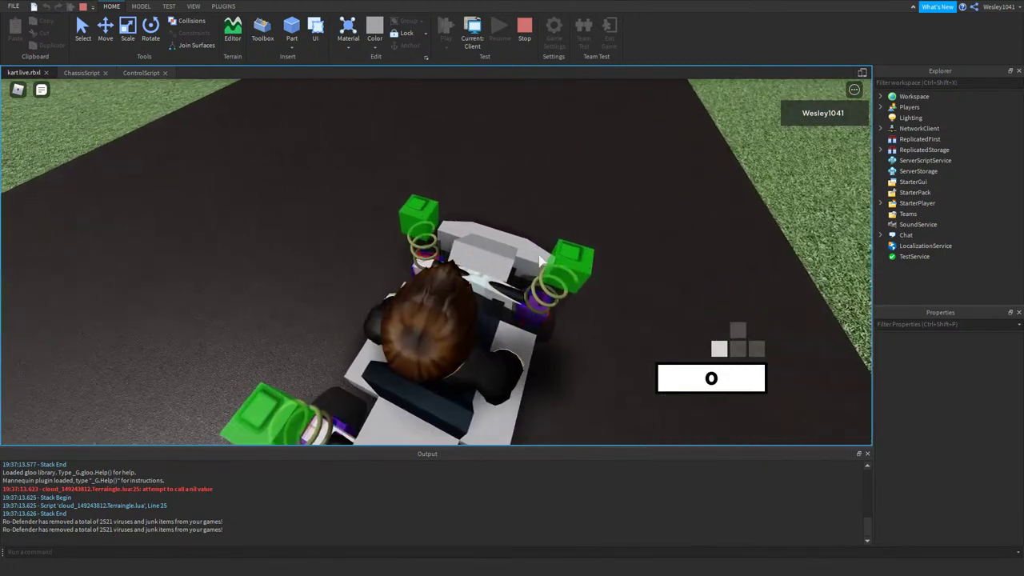
key(d)
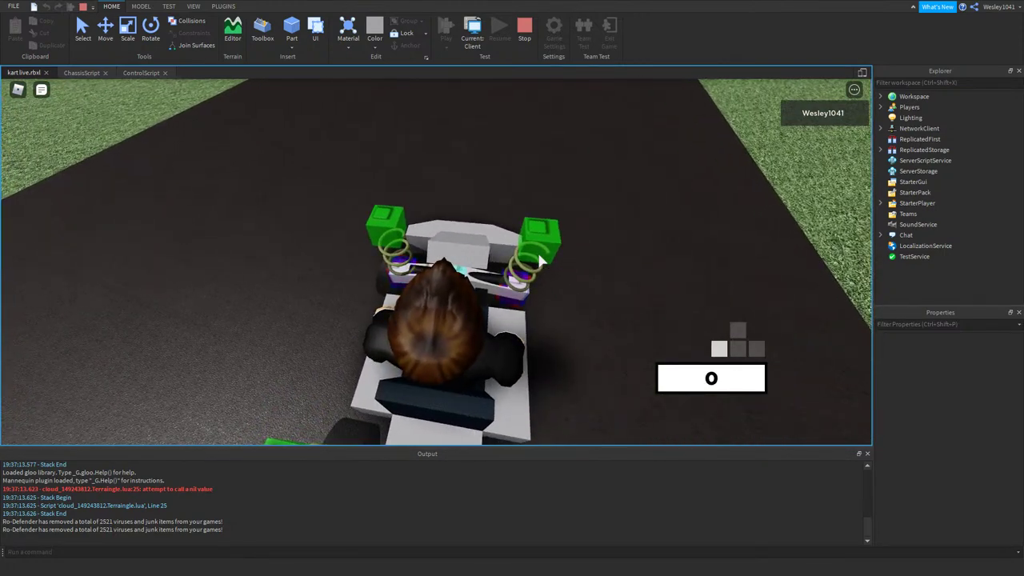
key(d)
key(a)
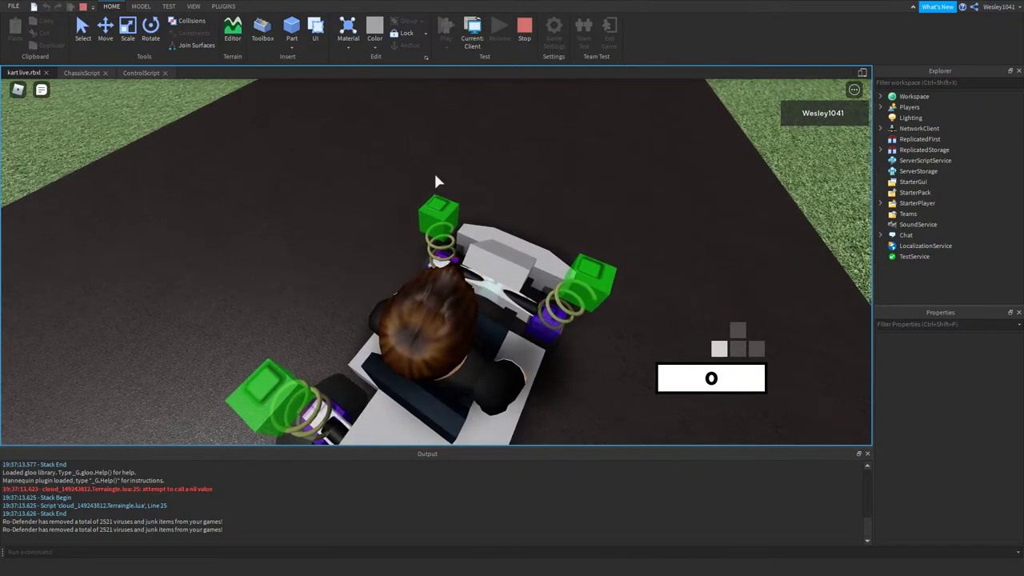
right_drag(483, 218, 559, 251)
key(d)
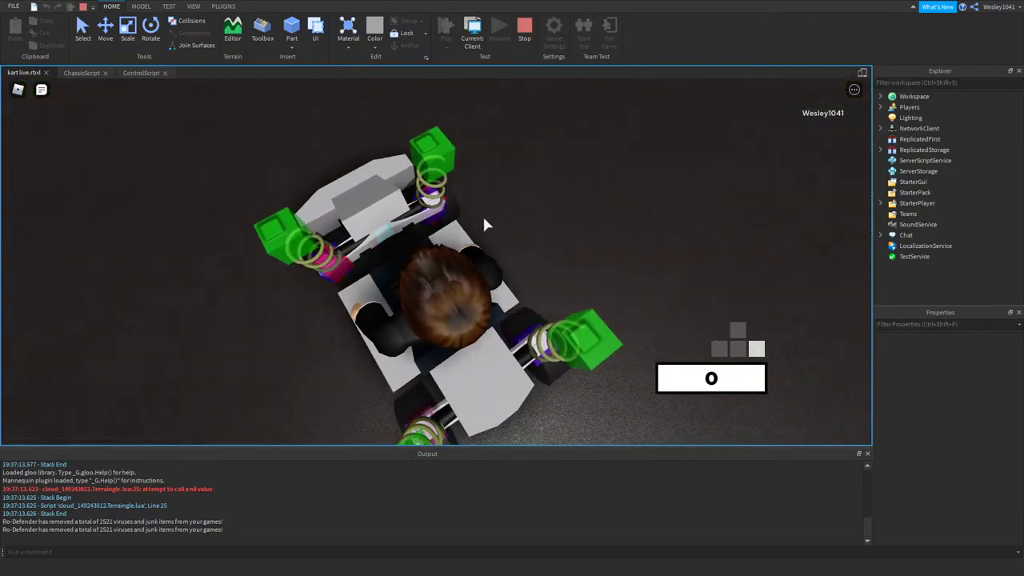
right_drag(484, 219, 351, 172)
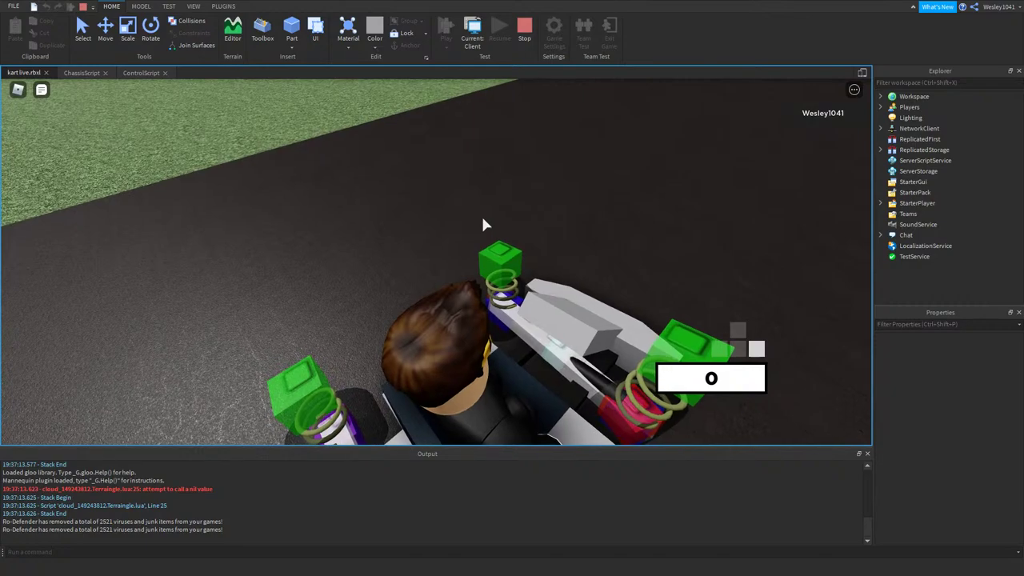
- Inspect the kart's suspension springs with the Select tool active and end the playtest
click(82, 34)
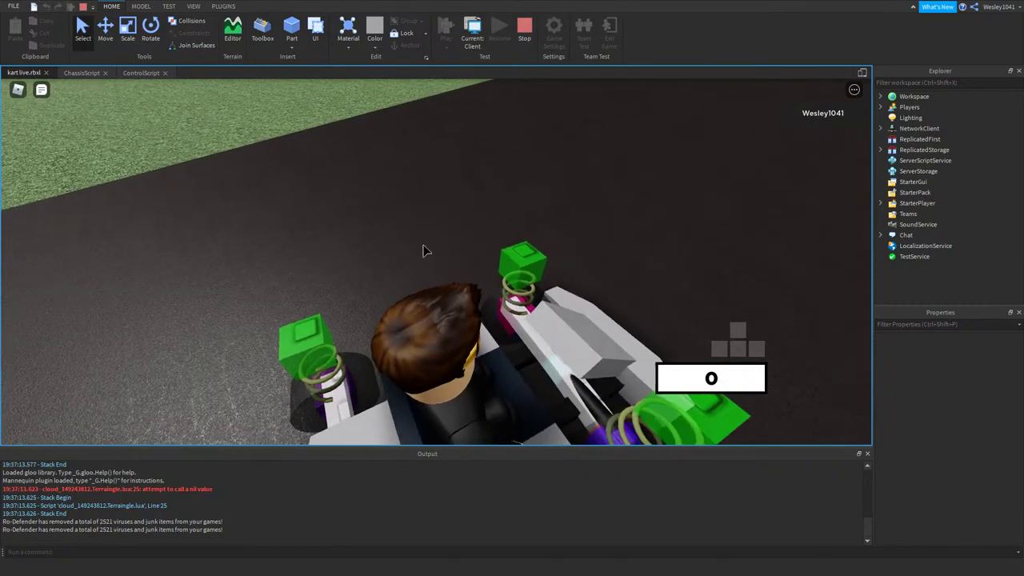
right_drag(425, 251, 428, 204)
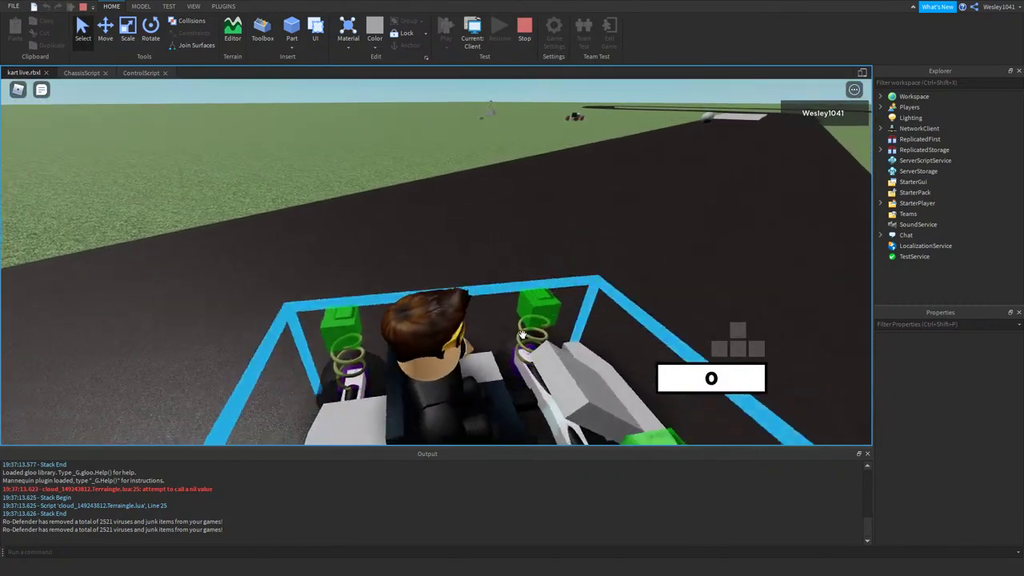
right_drag(523, 335, 526, 377)
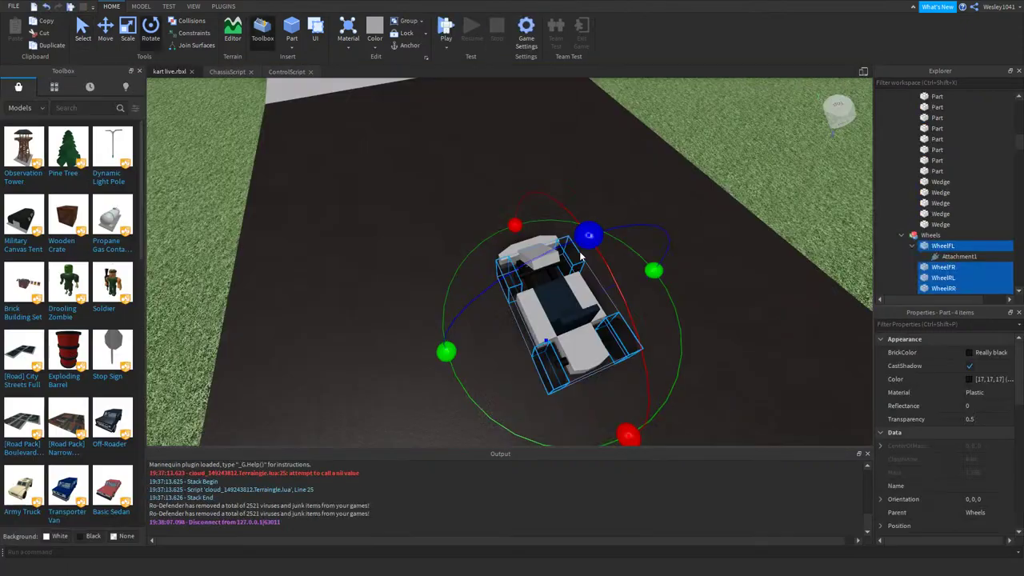
mouse_move(543, 288)
right_down()
mouse_move(546, 298)
mouse_move(521, 262)
mouse_move(537, 283)
right_up()
scroll(541, 268, up, 6)
scroll(521, 261, down, 3)
scroll(538, 283, down, 1)
scroll(538, 283, up, 1)
click(452, 161)
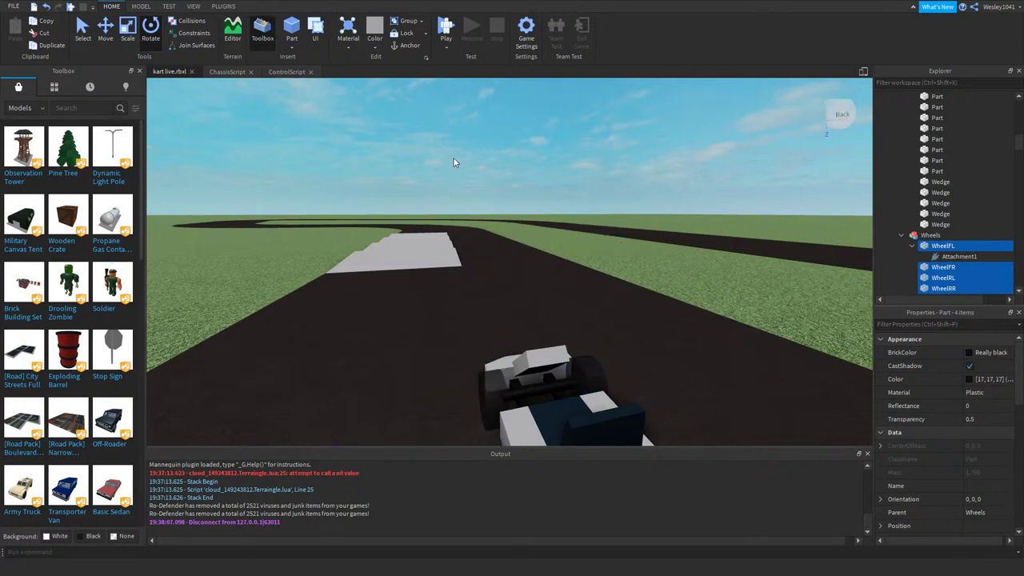
- Close the old servoMaxTo search in ChassisScript and return to the kart live.rbxl scene
click(286, 71)
click(225, 72)
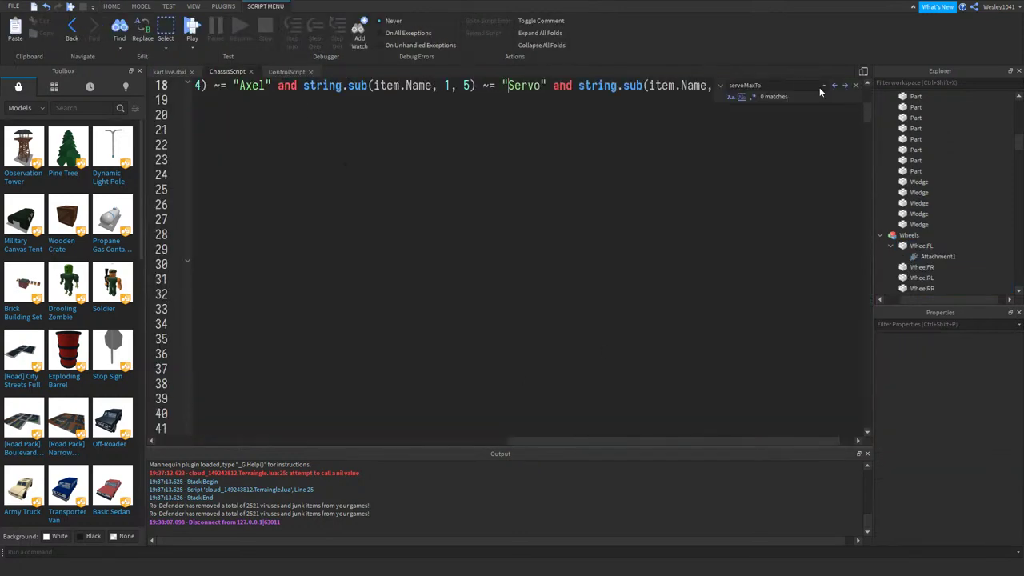
click(170, 72)
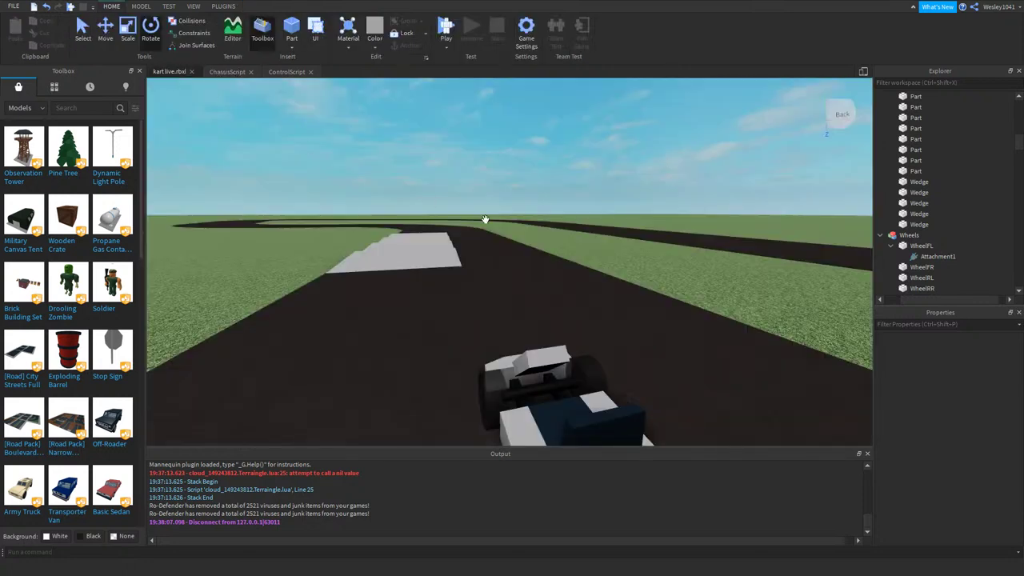
- Select all four kart wheels, set their Transparency to 0 and clear the selection
right_drag(484, 220, 513, 262)
click(475, 301)
ctrl+click(567, 278)
ctrl+click(560, 380)
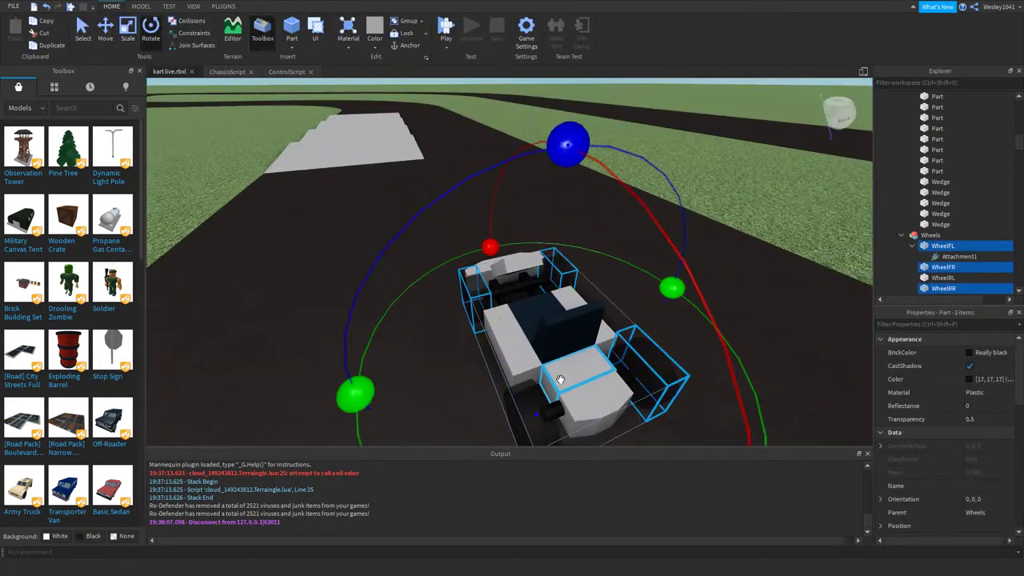
click(996, 419)
text(0)
key(Return)
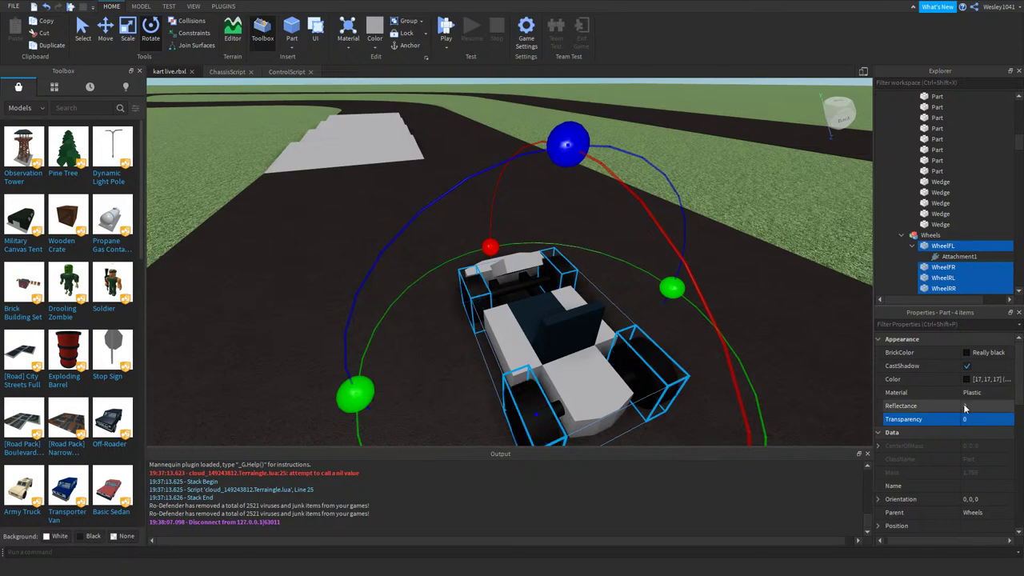
right_drag(650, 228, 632, 213)
click(660, 172)
scroll(634, 213, down, 4)
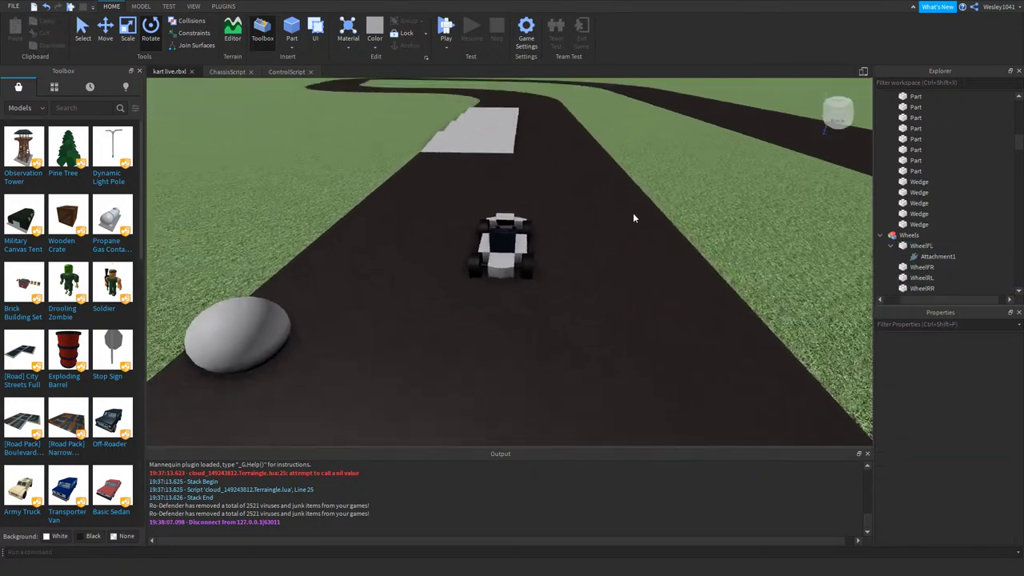
scroll(624, 216, up, 6)
scroll(613, 217, down, 5)
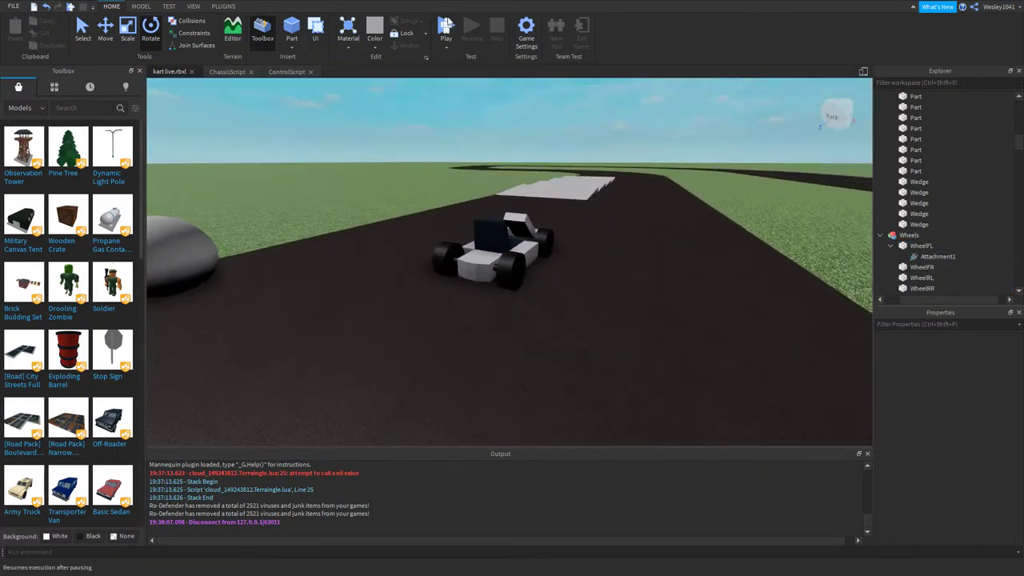
scroll(613, 218, up, 5)
- Search ChassisScript for "transparency" and set motorPart's Transparency to 1
click(286, 71)
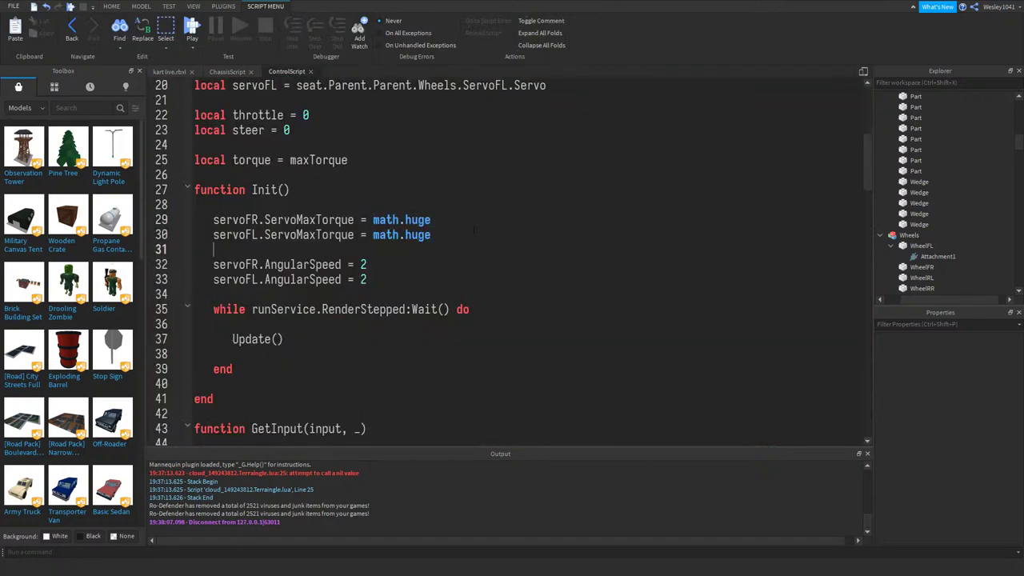
click(227, 72)
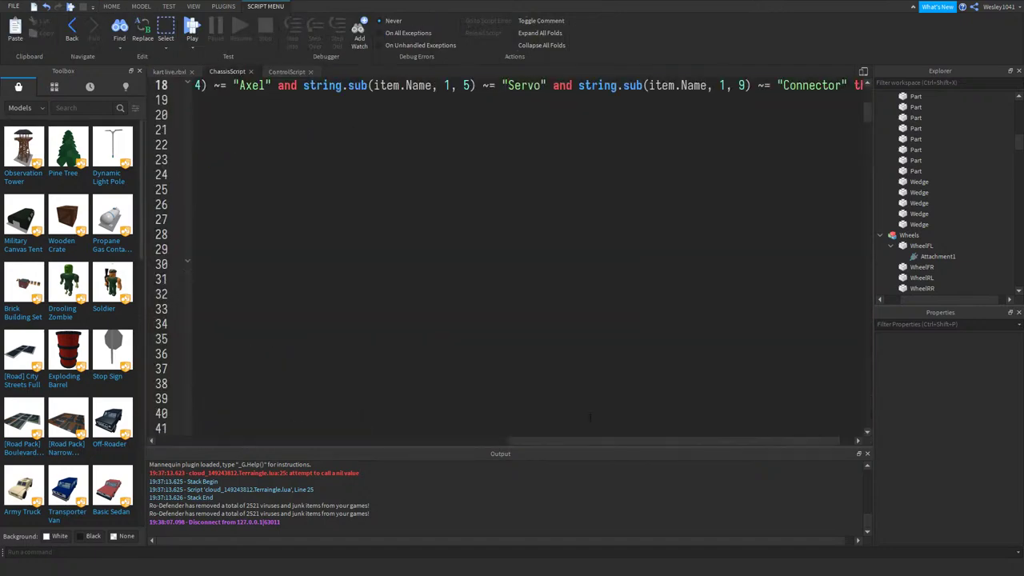
drag(592, 438, 230, 402)
scroll(512, 256, up, 6)
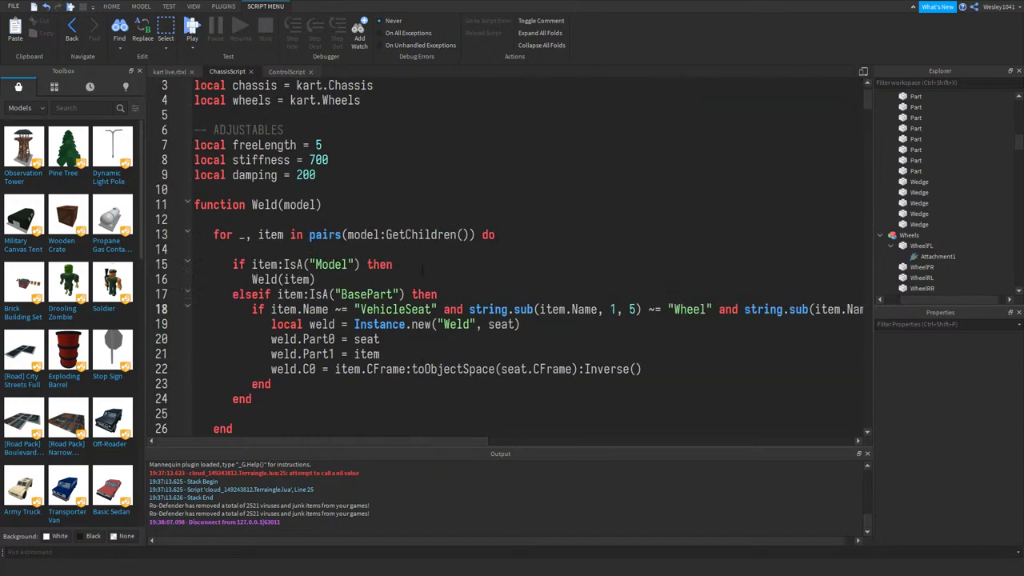
scroll(512, 256, down, 20)
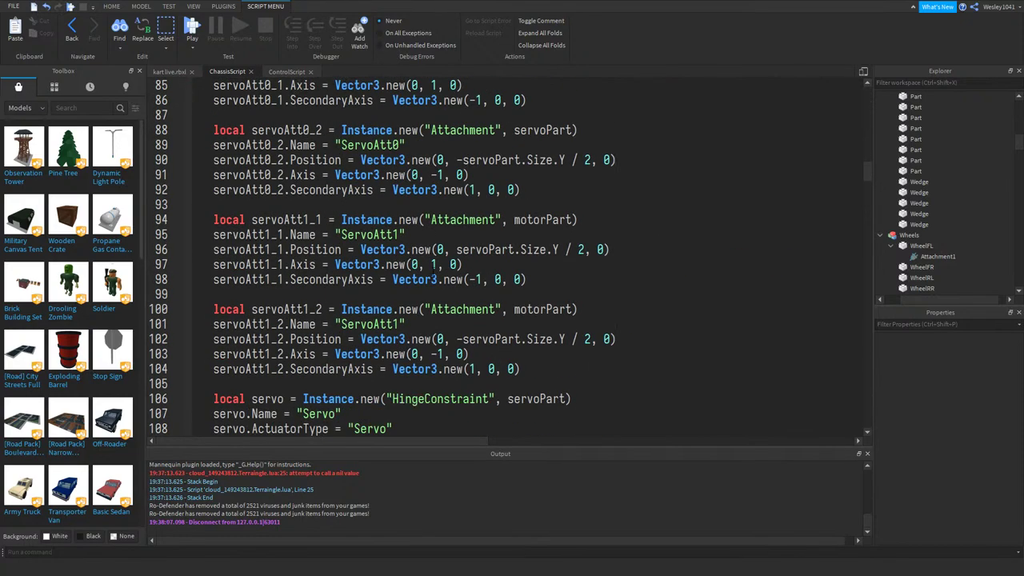
scroll(512, 256, down, 6)
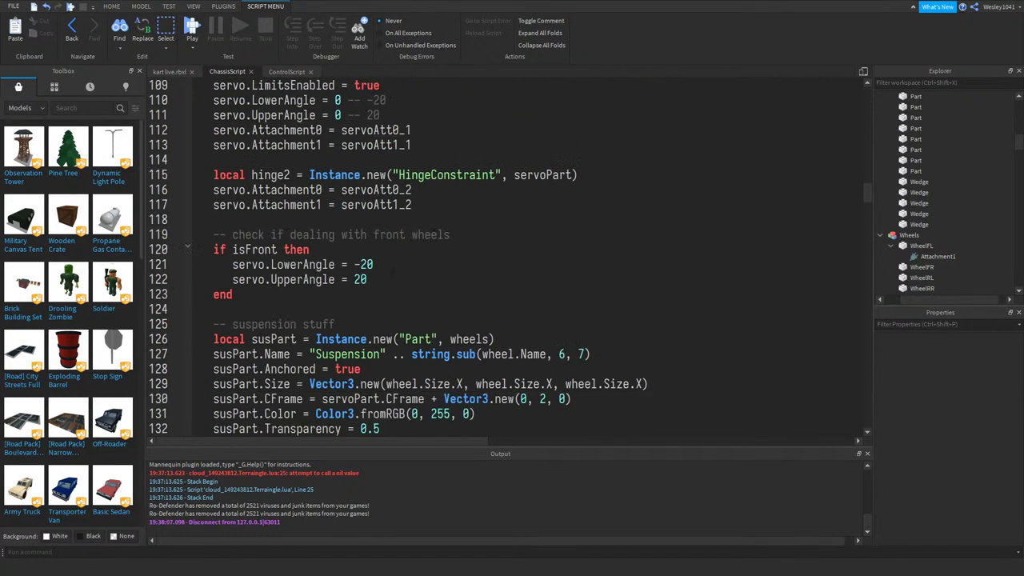
key(ctrl+f)
text(transparency)
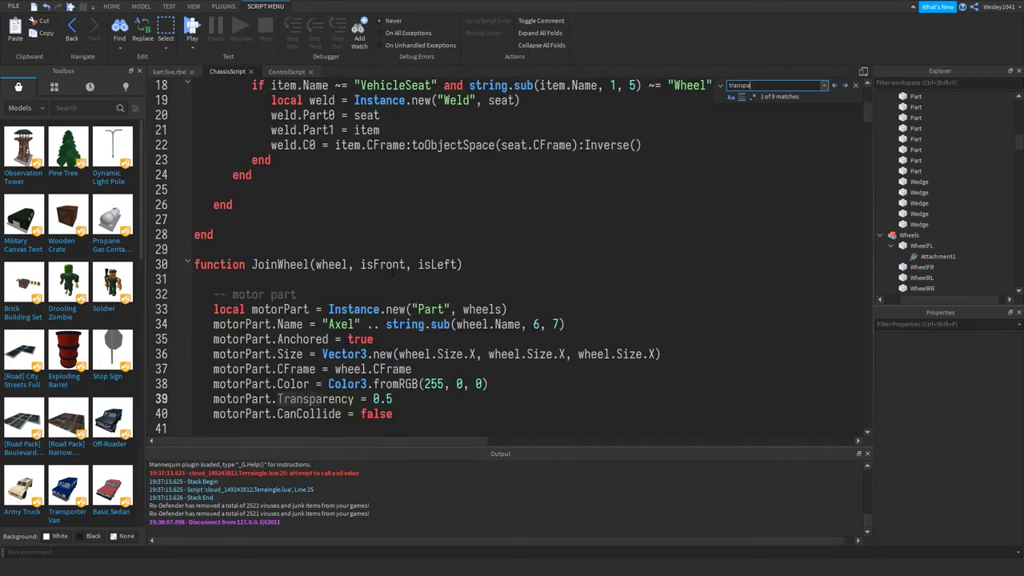
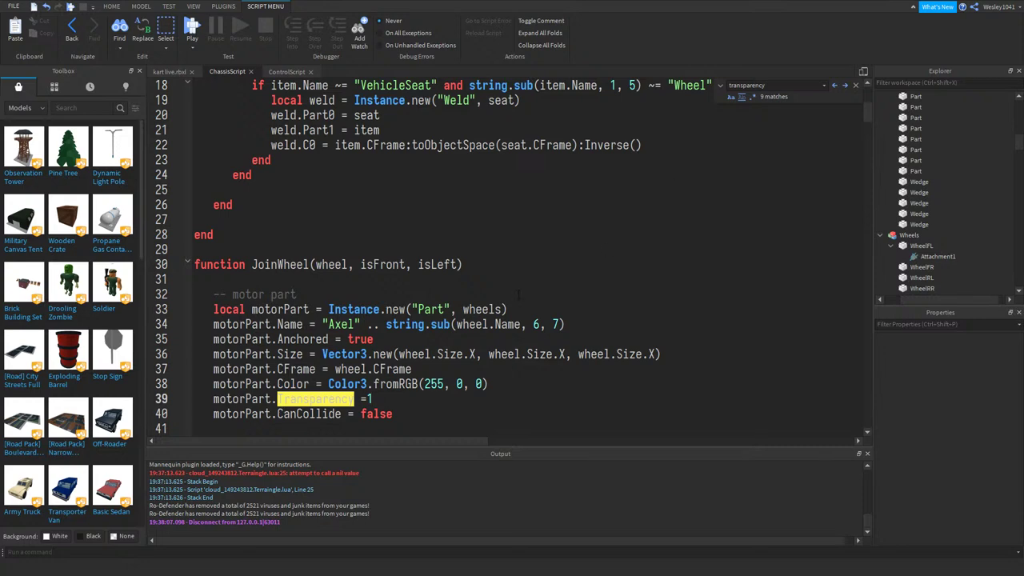
- Go through the following transparency matches and set the Transparency of servoPart and susPart to 1
click(774, 85)
key(Return)
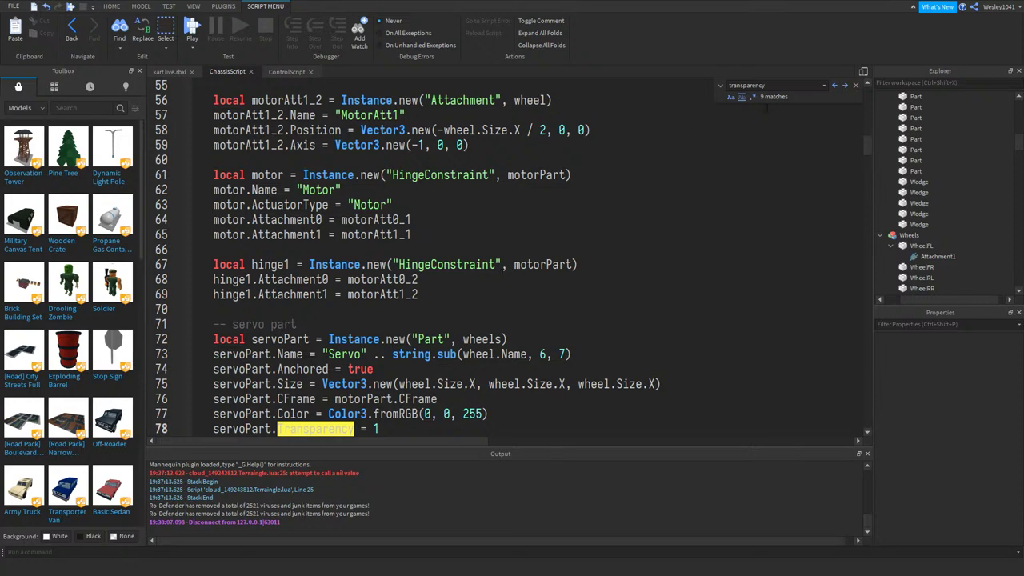
key(Return)
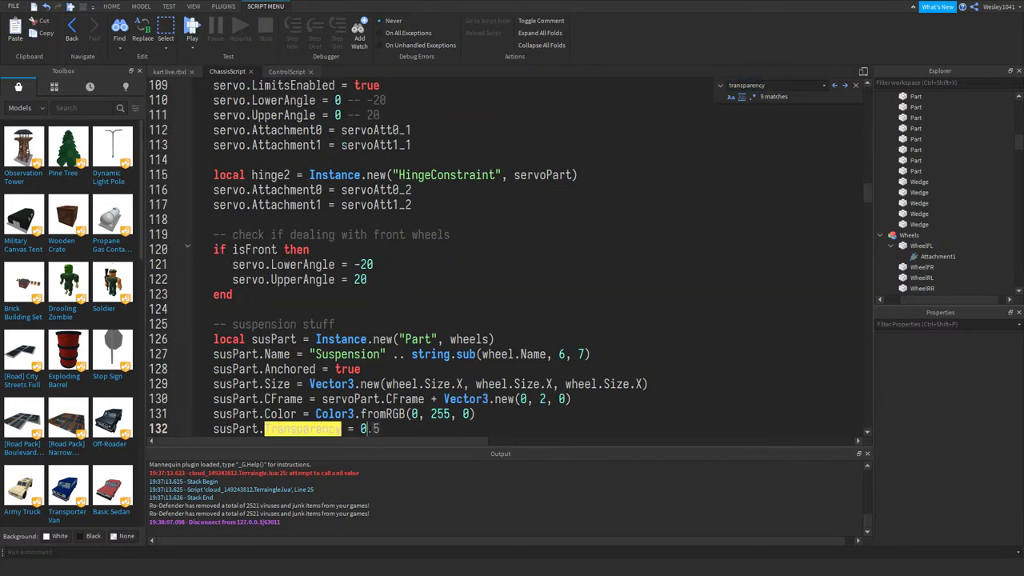
- Go through the connector transparency matches in ChassisScript and set Transparency to 1 in both the front and rear branches
key(Return)
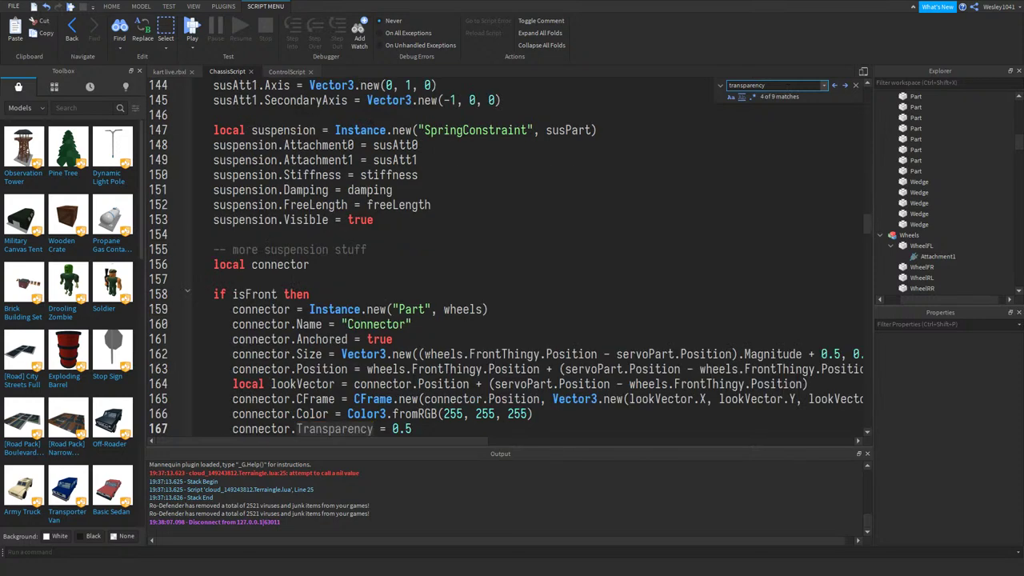
click(785, 83)
key(Return)
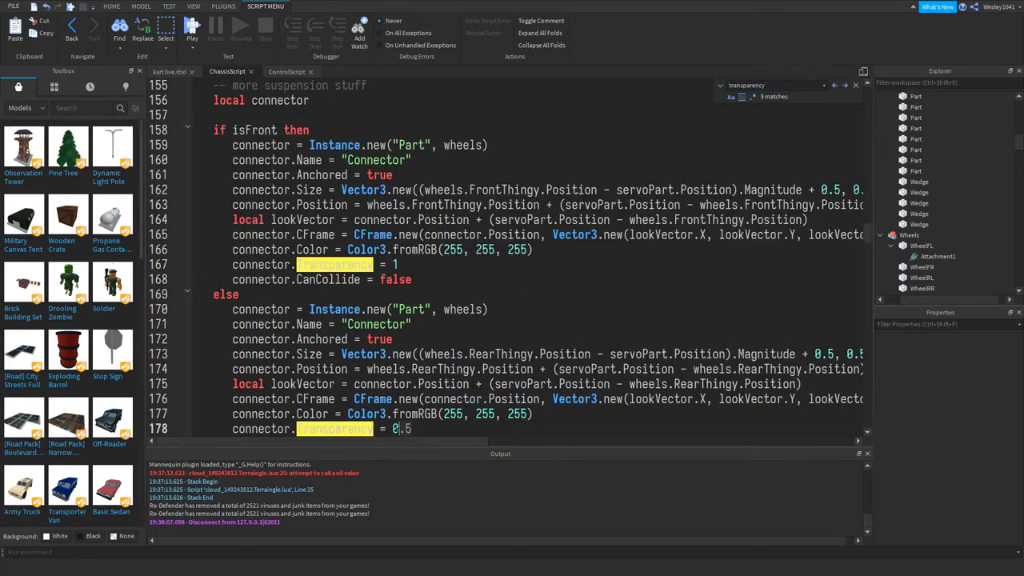
- Continue to the connector2 matches and set its Transparency to 1 in both the isFront and else branches
click(777, 86)
key(Return)
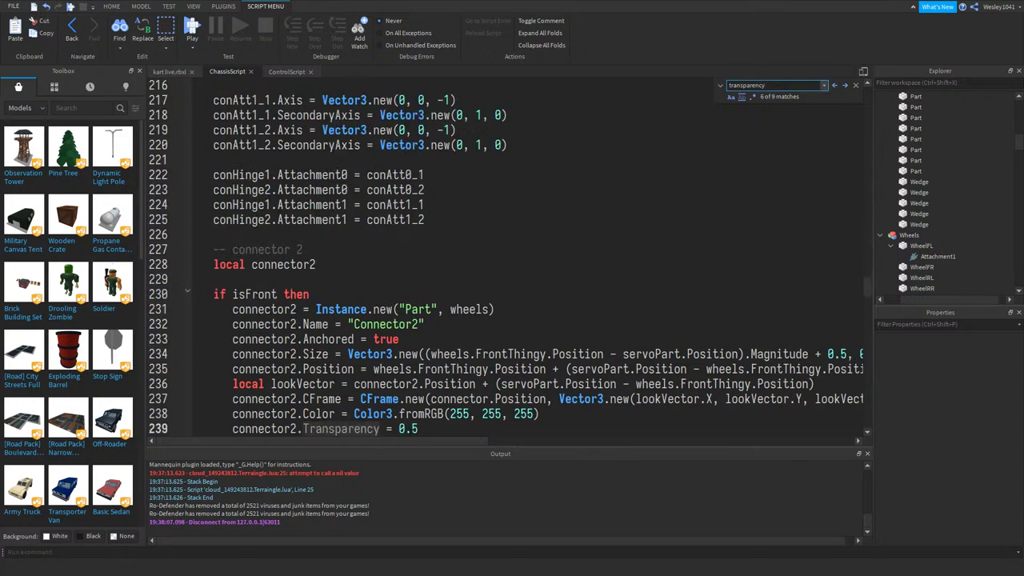
drag(419, 430, 406, 430)
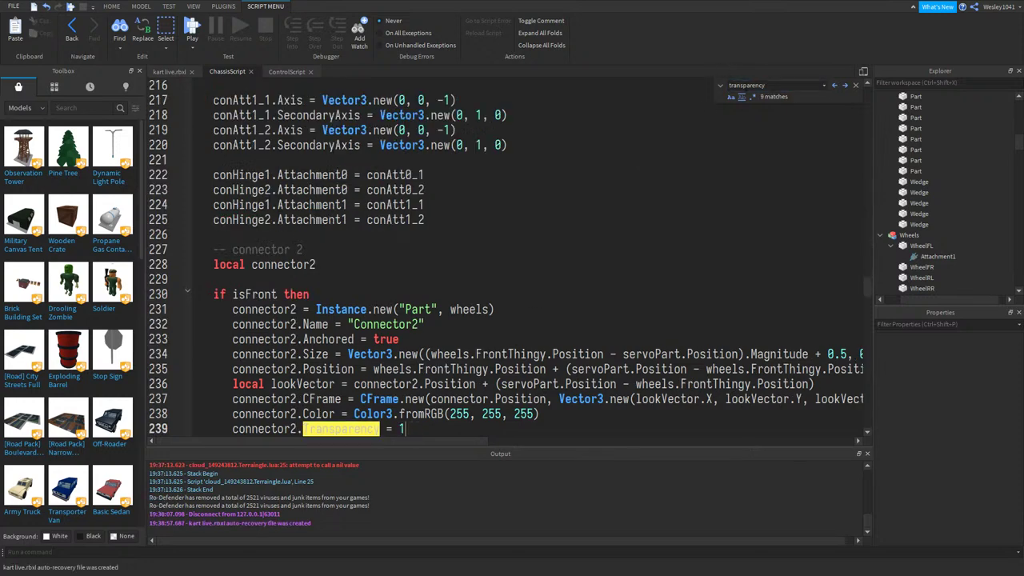
click(775, 85)
key(Return)
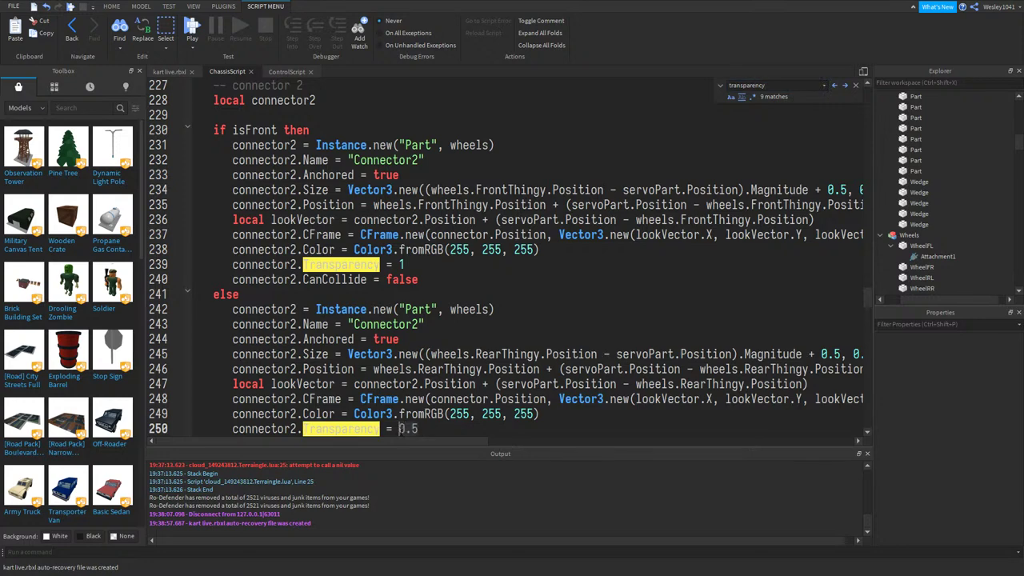
- Go on to the last two transparency matches in MakeConstraints and set the Transparency of frontThingy and rearThingy to 1
key(Return)
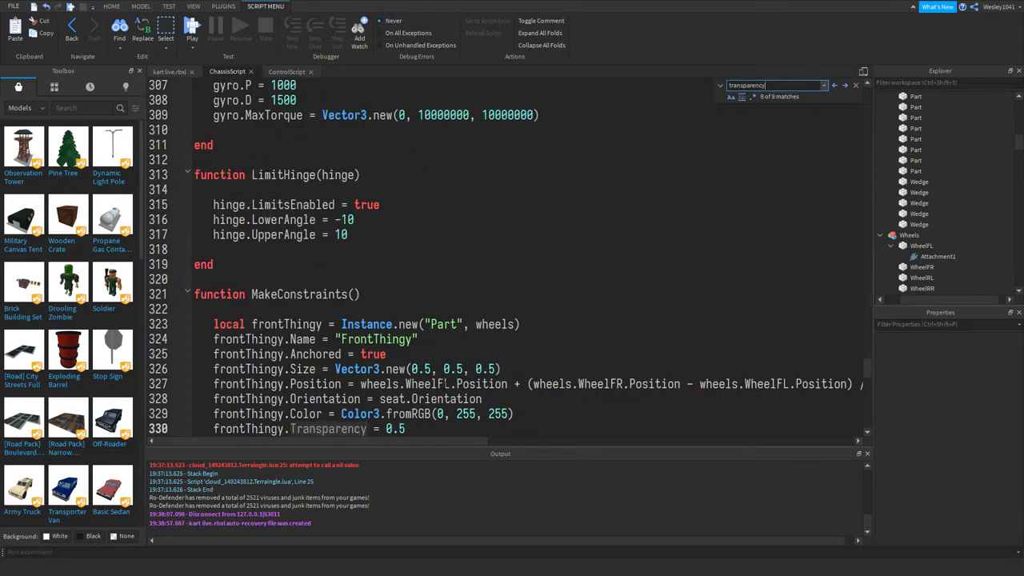
click(406, 428)
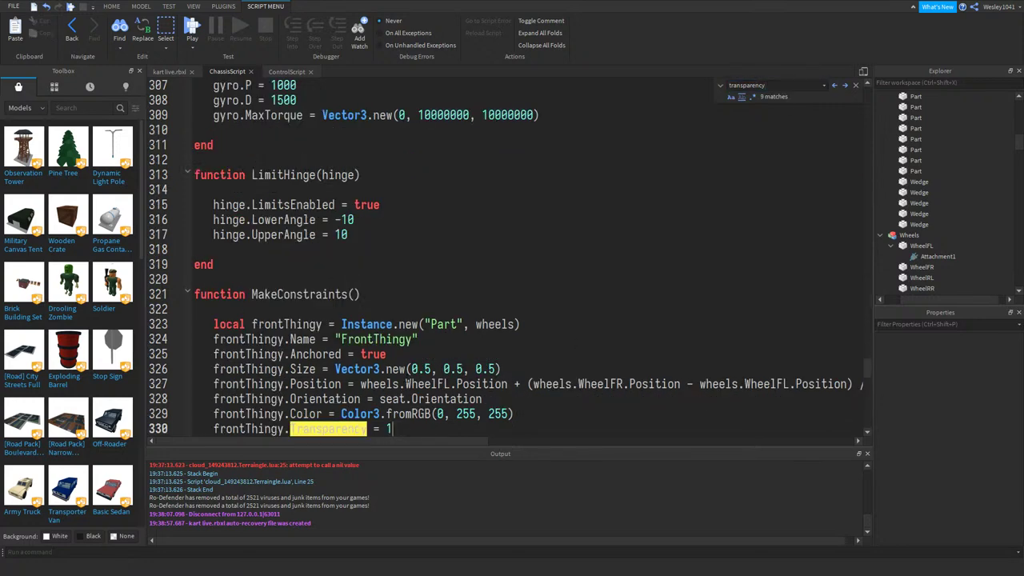
click(774, 85)
key(Return)
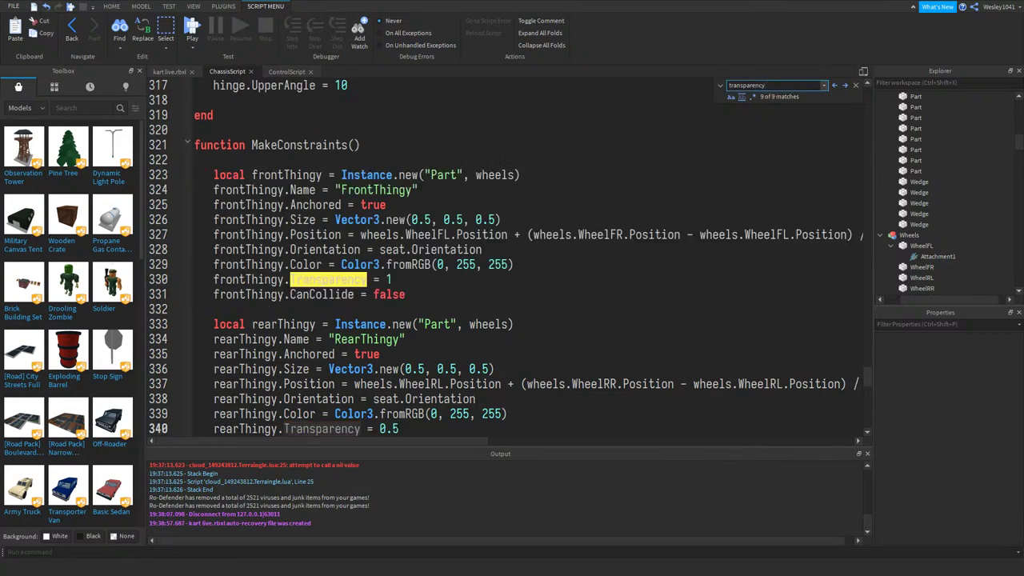
- Look through the hinge, connector and suspension sections of ChassisScript for settings that still make parts visible
scroll(463, 349, up, 18)
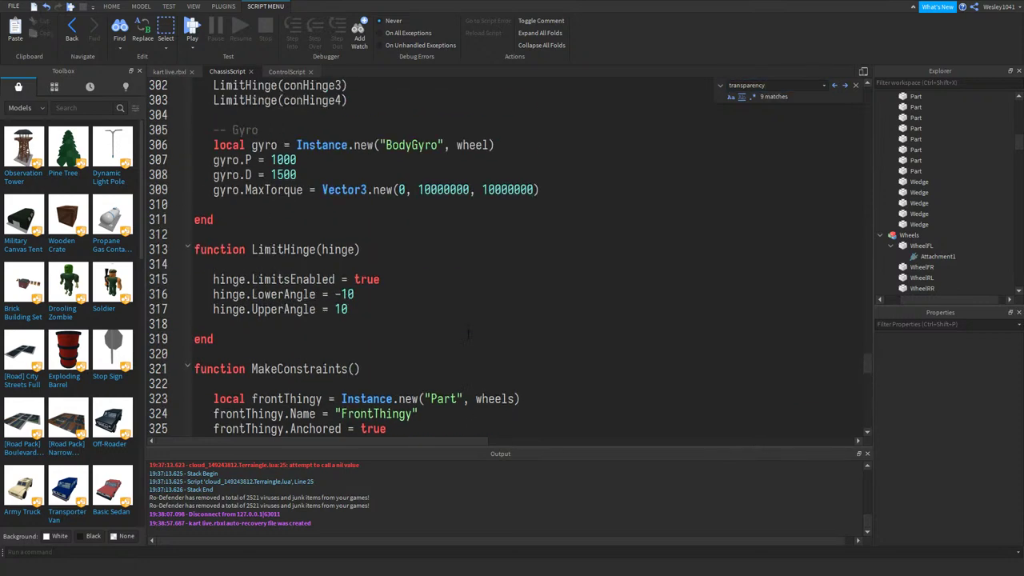
scroll(453, 338, up, 6)
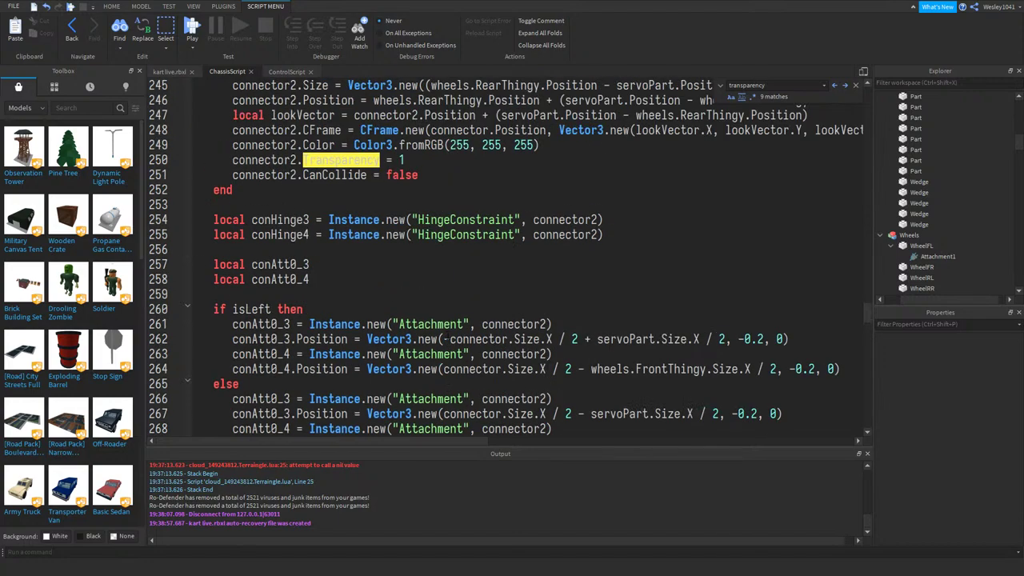
scroll(445, 337, up, 7)
scroll(445, 337, up, 20)
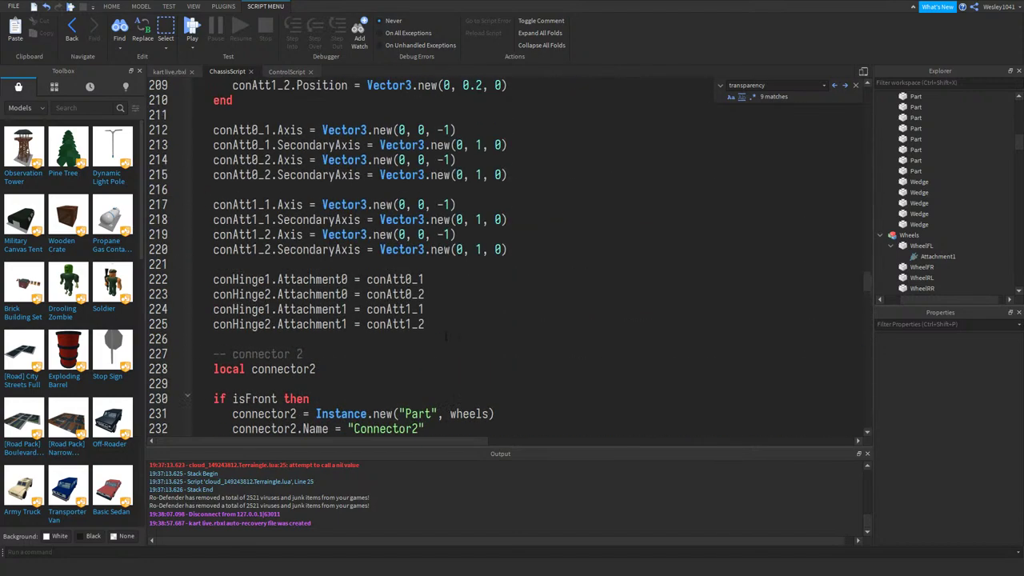
scroll(448, 337, up, 8)
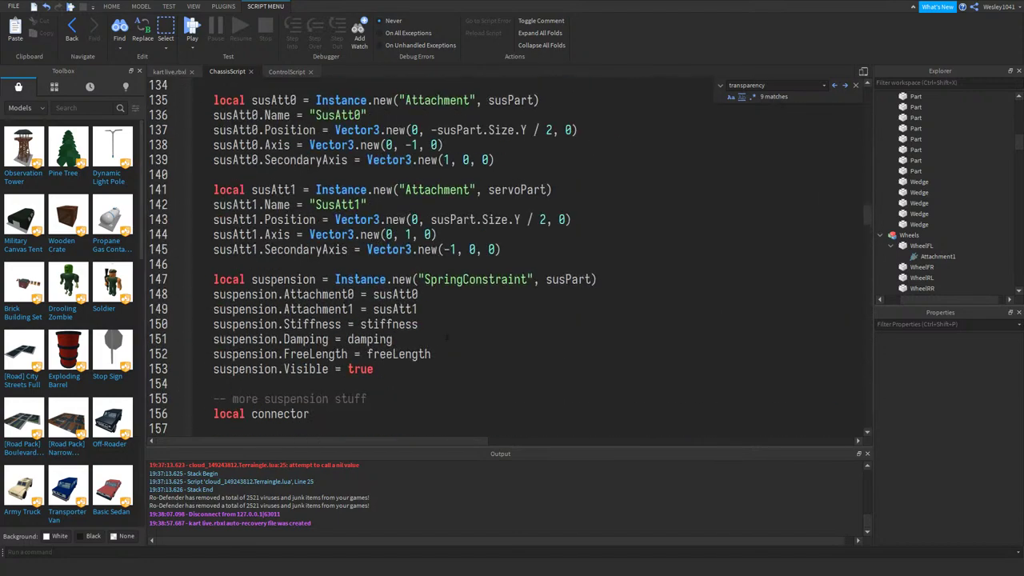
scroll(448, 337, down, 20)
scroll(448, 337, down, 19)
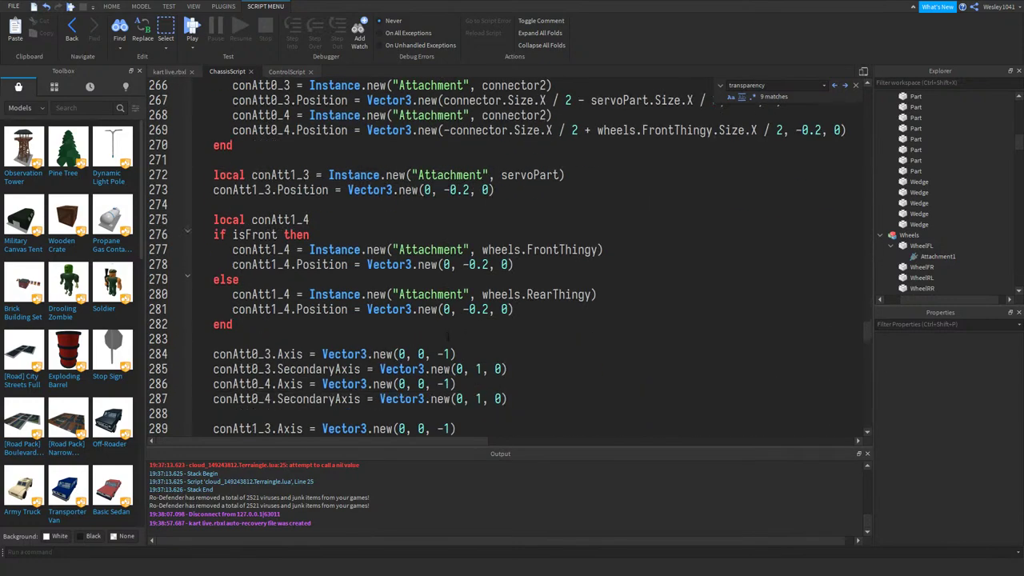
scroll(474, 344, up, 5)
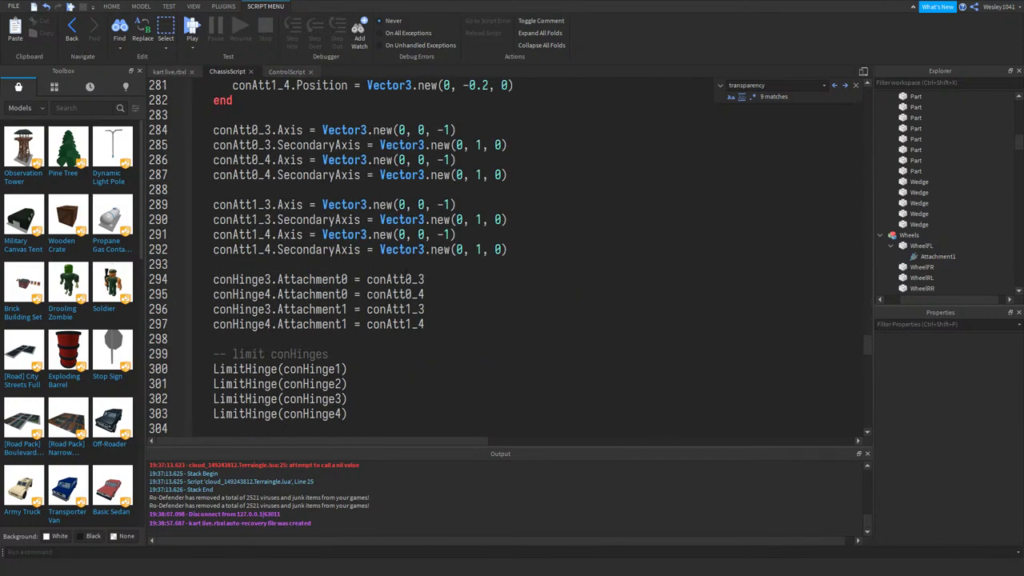
scroll(475, 344, up, 13)
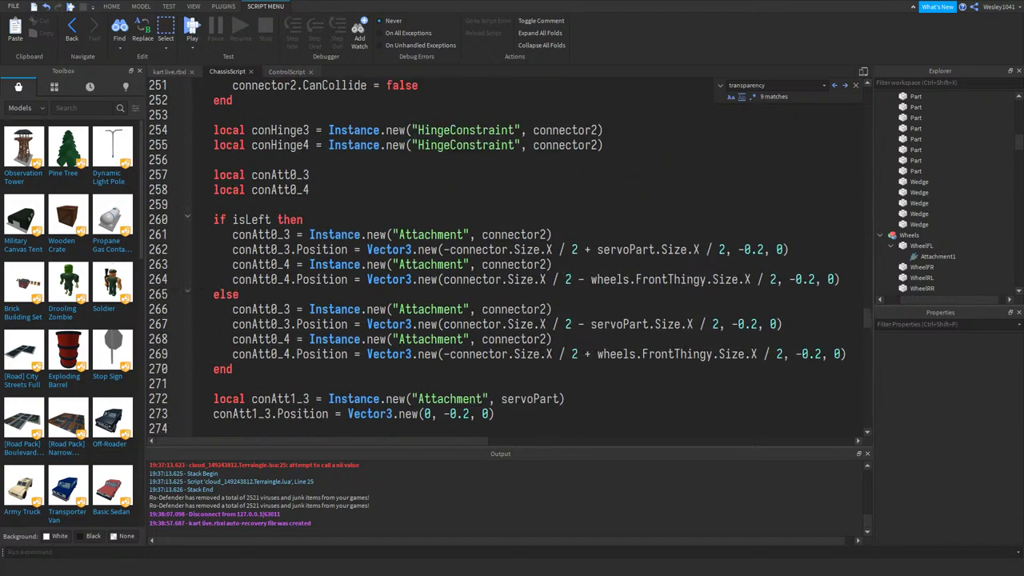
scroll(505, 256, up, 5)
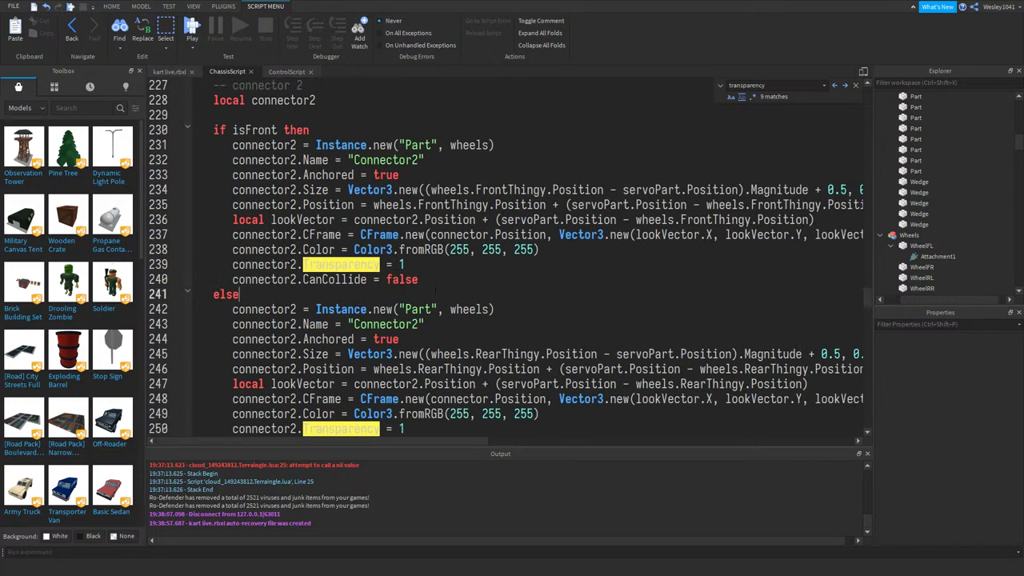
- Search ChassisScript for the suspension code and delete the suspension.Visible = true line from the SpringConstraint settings
key(ctrl+f)
text(suspe)
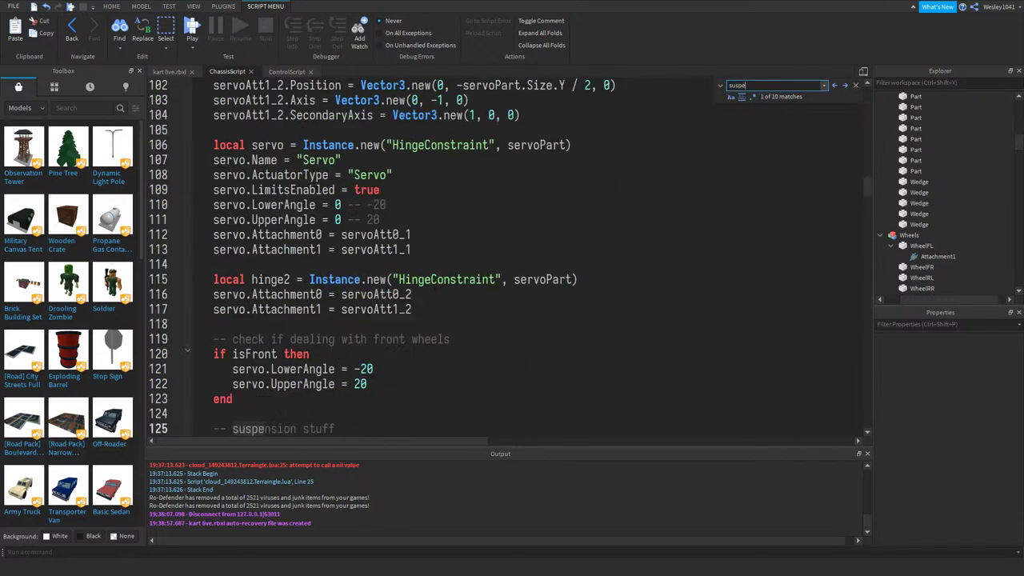
text(nso)
scroll(433, 290, down, 4)
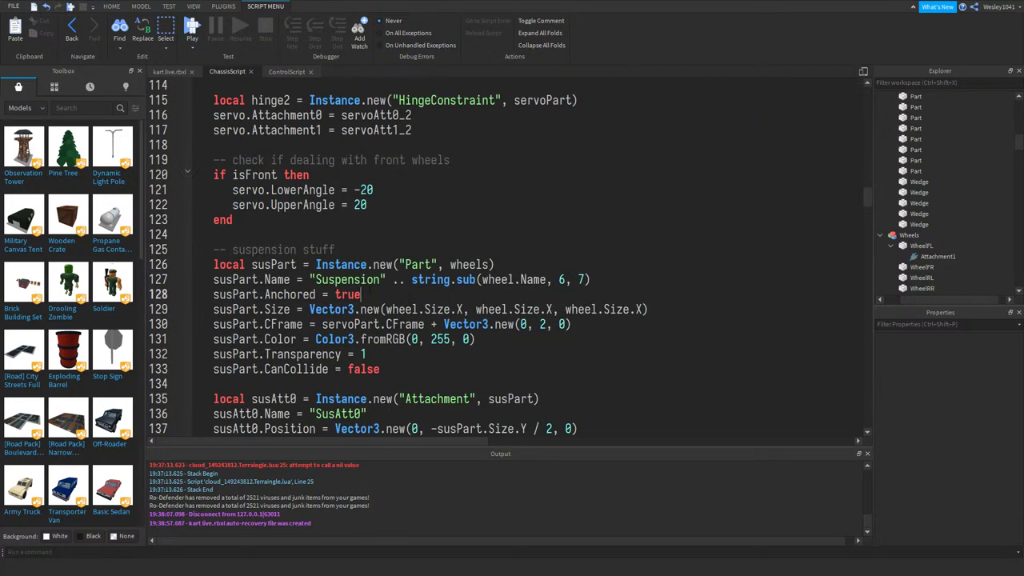
scroll(400, 368, down, 7)
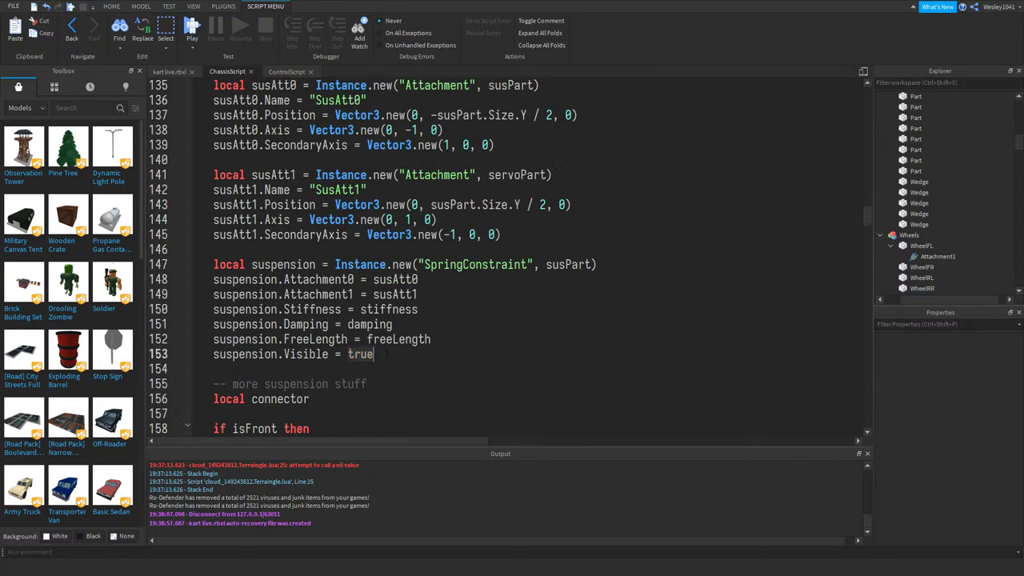
key(BackSpace)
key(BackSpace)
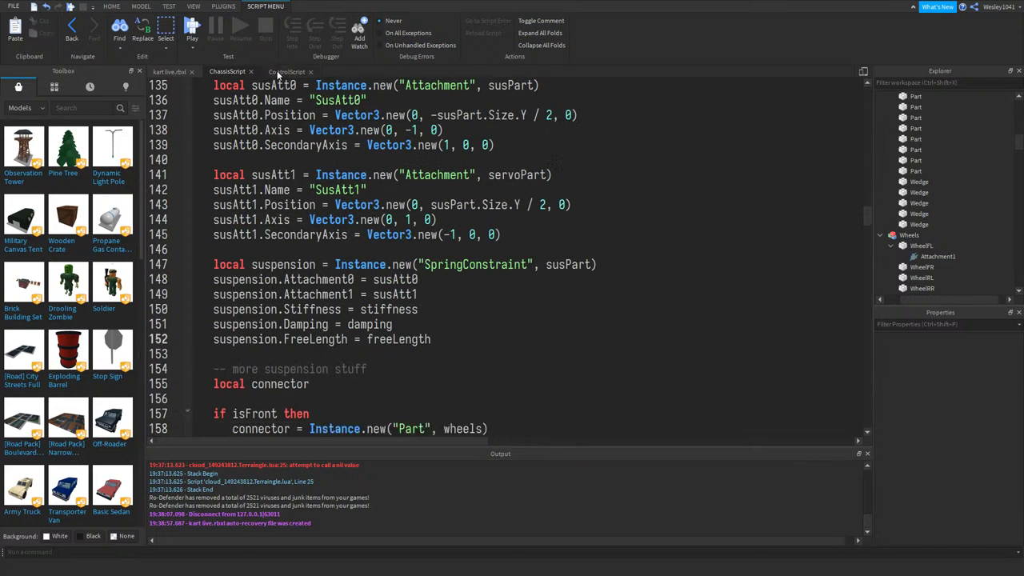
- Return to the kart live.rbxl scene, start a play test and walk the character into the kart's seat
click(170, 72)
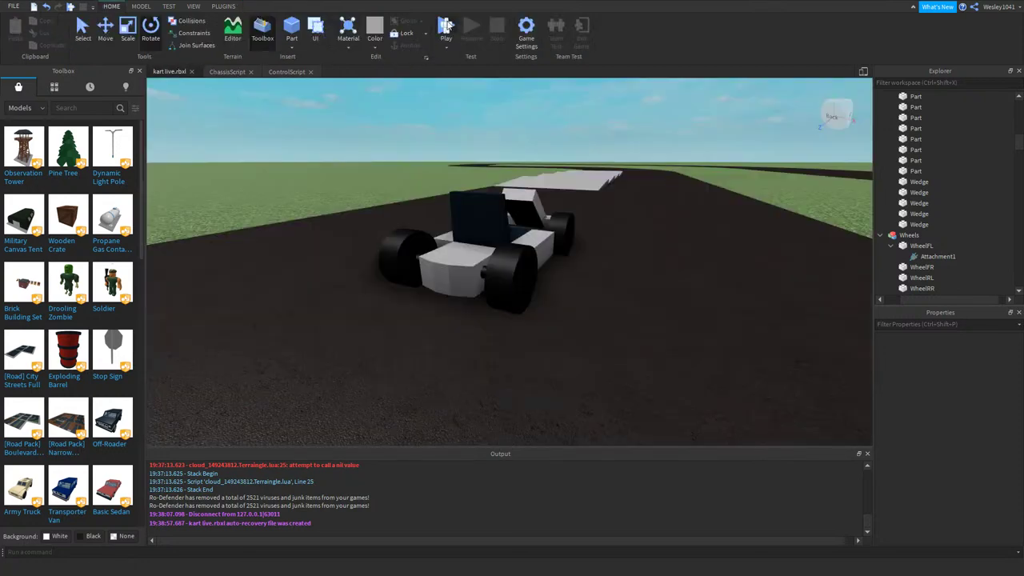
click(447, 26)
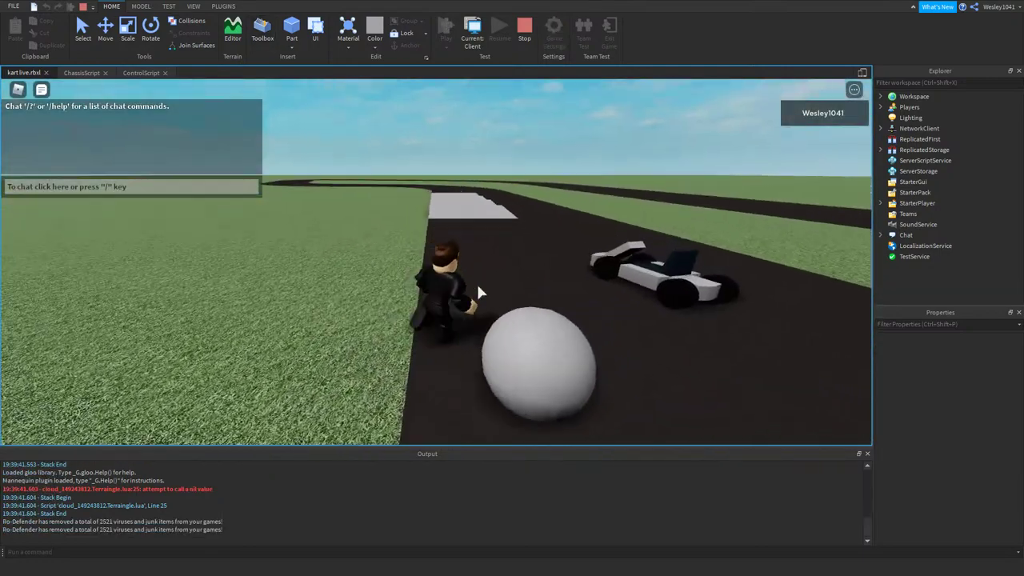
key(w)
key(d)
right_drag(477, 286, 467, 280)
key(a)
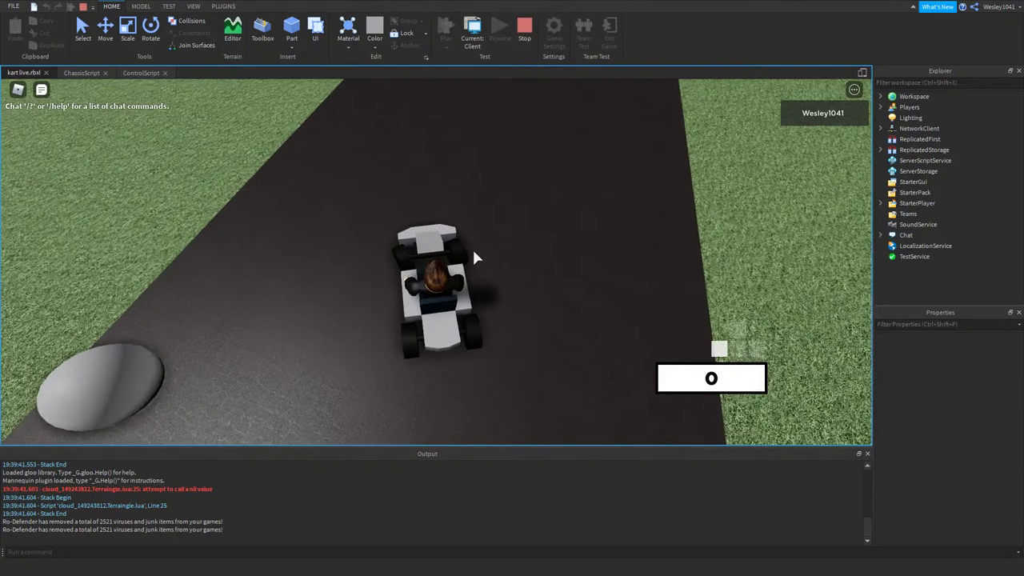
- Examine the front wheels up close from above while steering the parked kart alternately left and right
scroll(473, 253, up, 5)
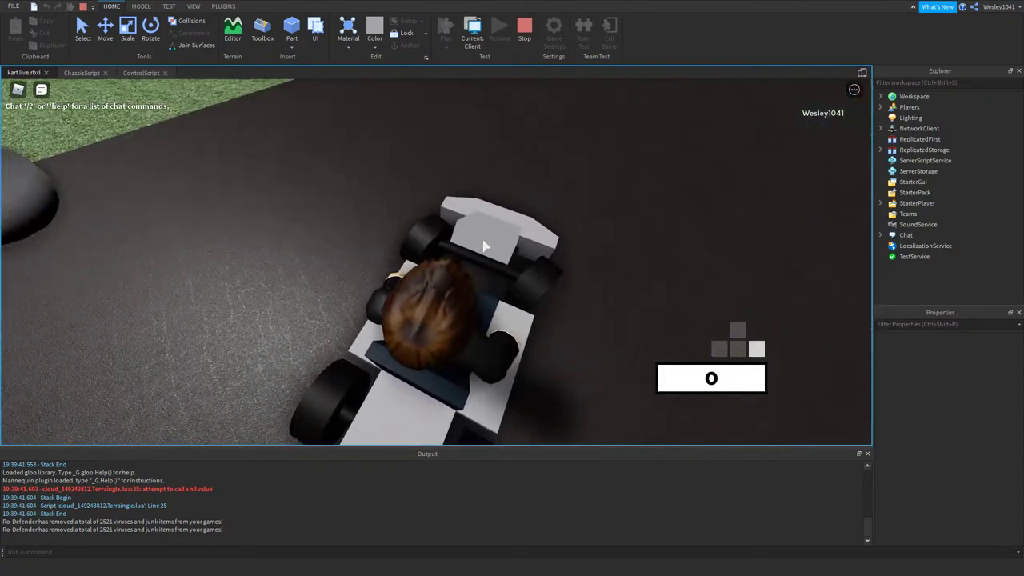
key(a)
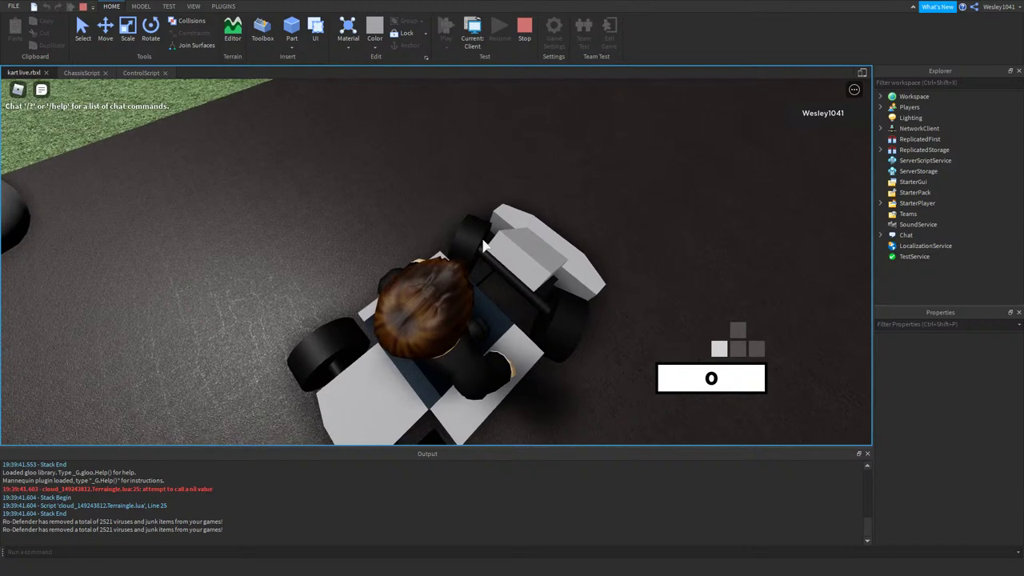
key(d)
key(a)
key(d)
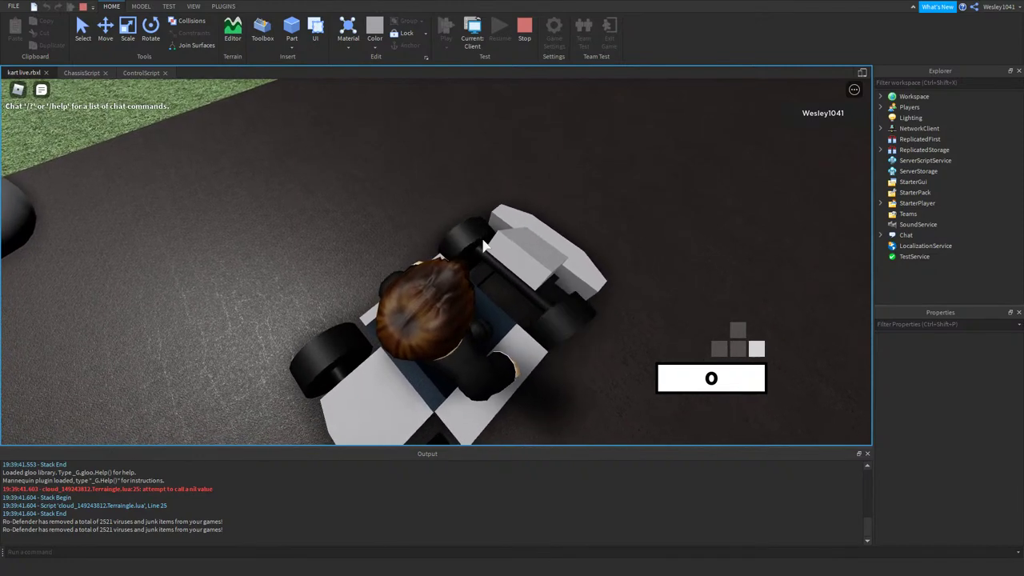
key(a)
key(d)
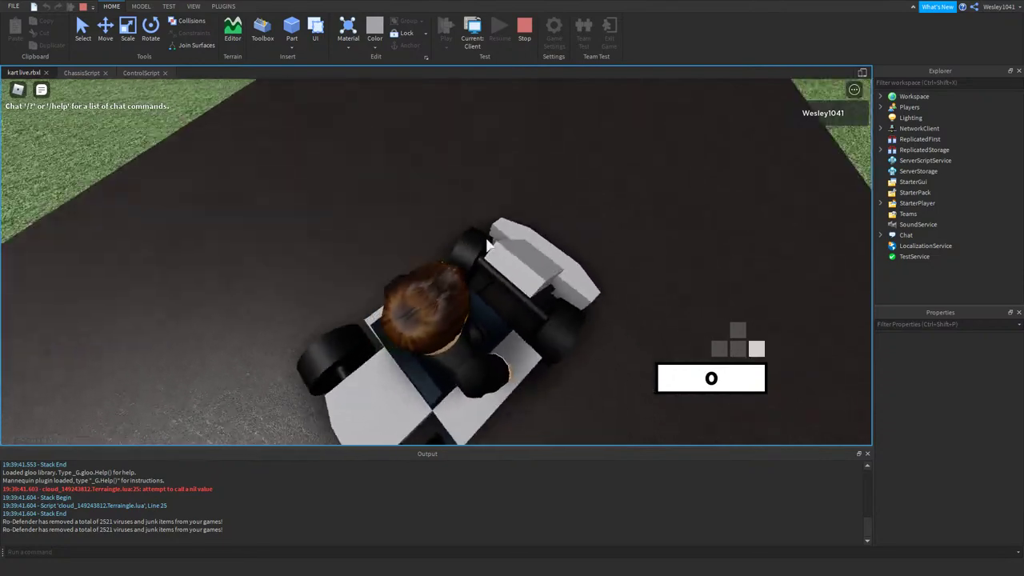
- Zoom out to view the kart from behind and keep steering left and right to check the wheels
right_drag(487, 244, 500, 243)
key(a)
scroll(490, 246, down, 3)
key(a)
key(d)
key(a)
key(d)
key(a)
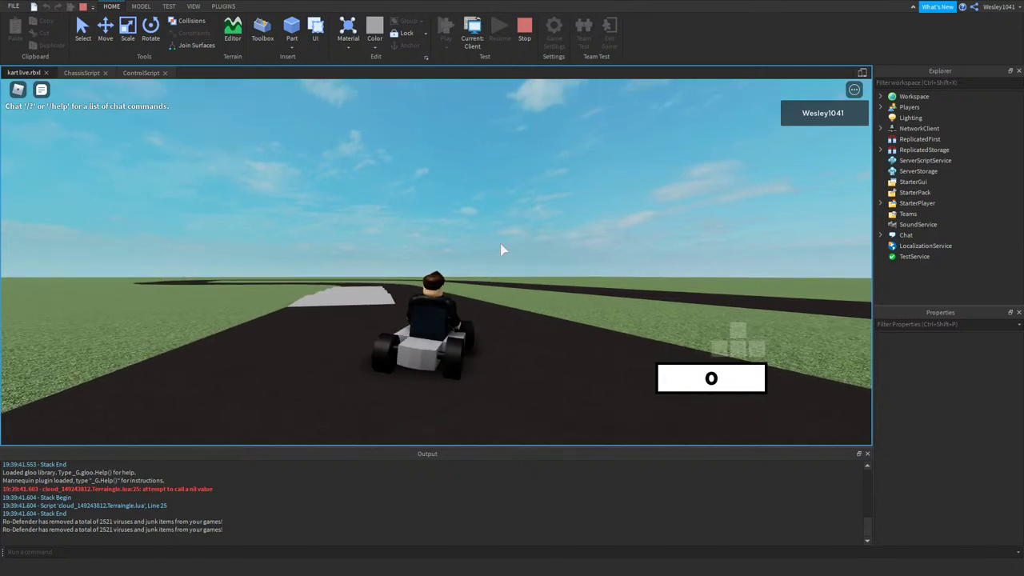
key(d)
key(a)
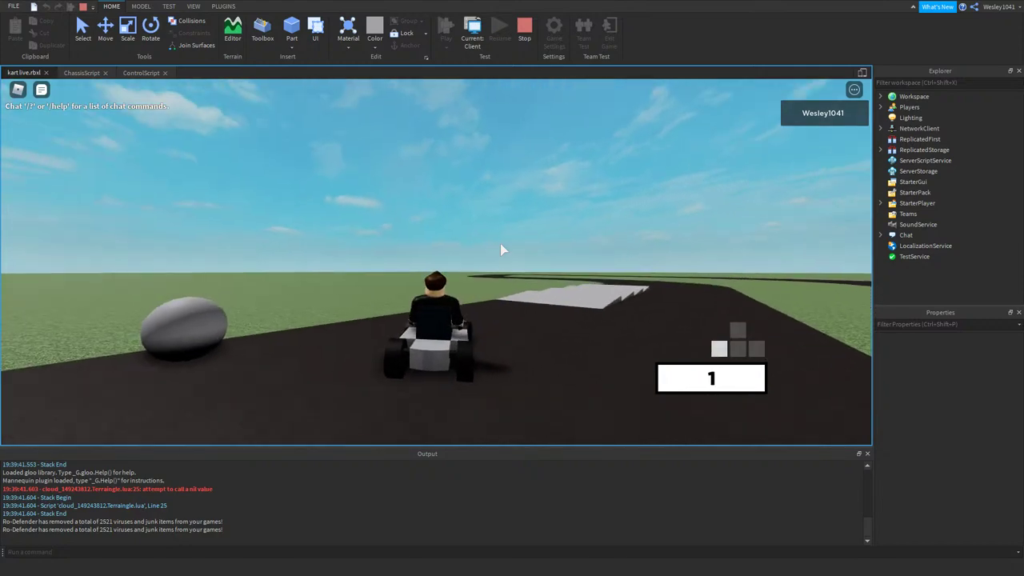
key(d)
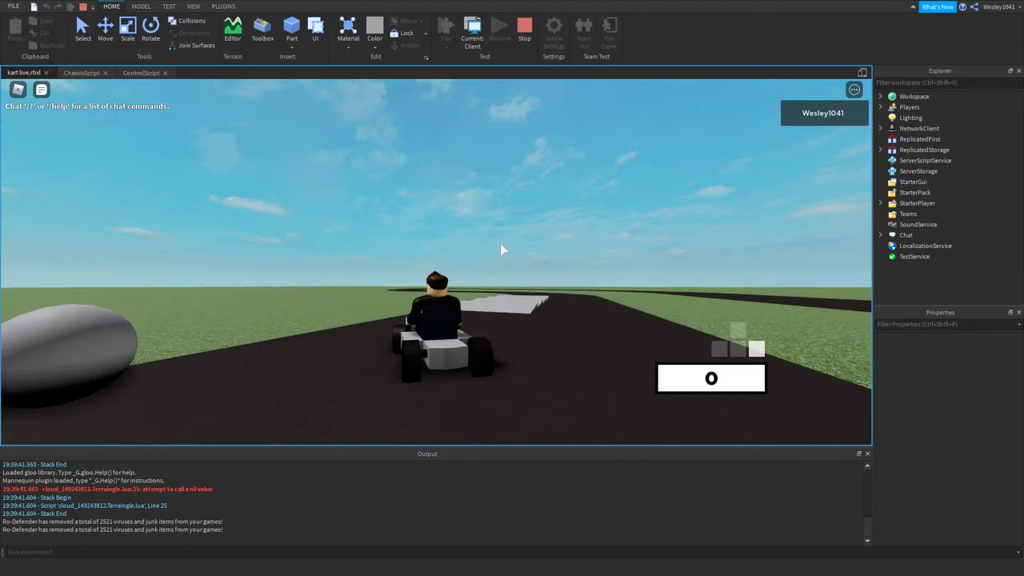
key(a)
right_drag(500, 243, 500, 243)
- Drive the kart forward from the start, past the stepped grey ramp, and through the first bends of the track
key(w)
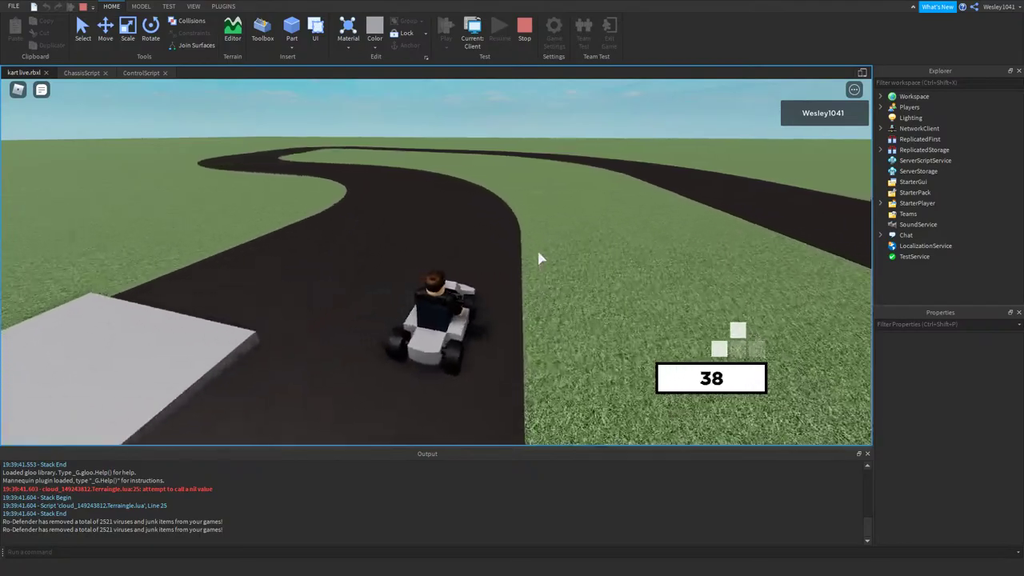
key(a)
key(d)
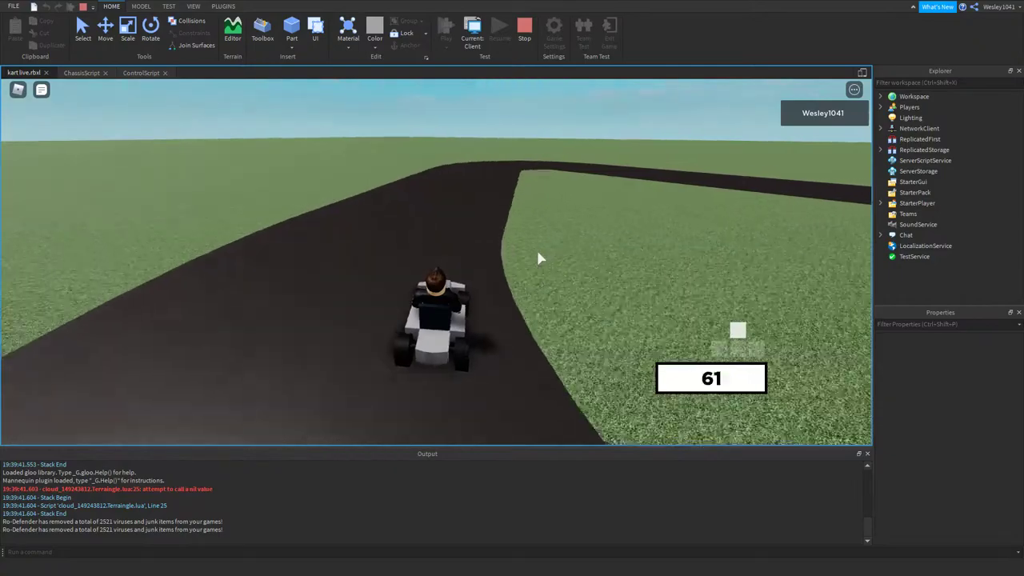
key(d)
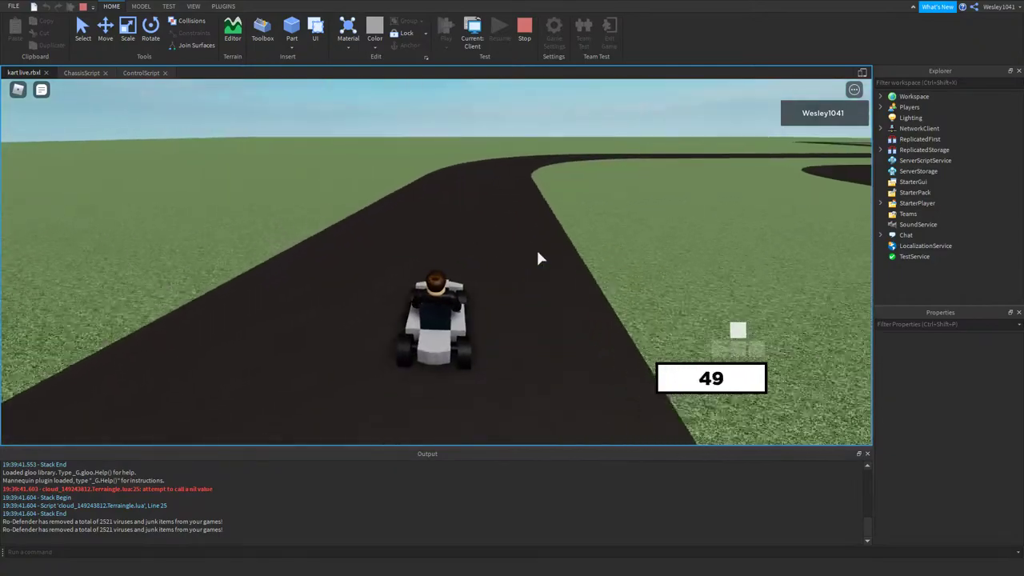
key(d)
key(w)
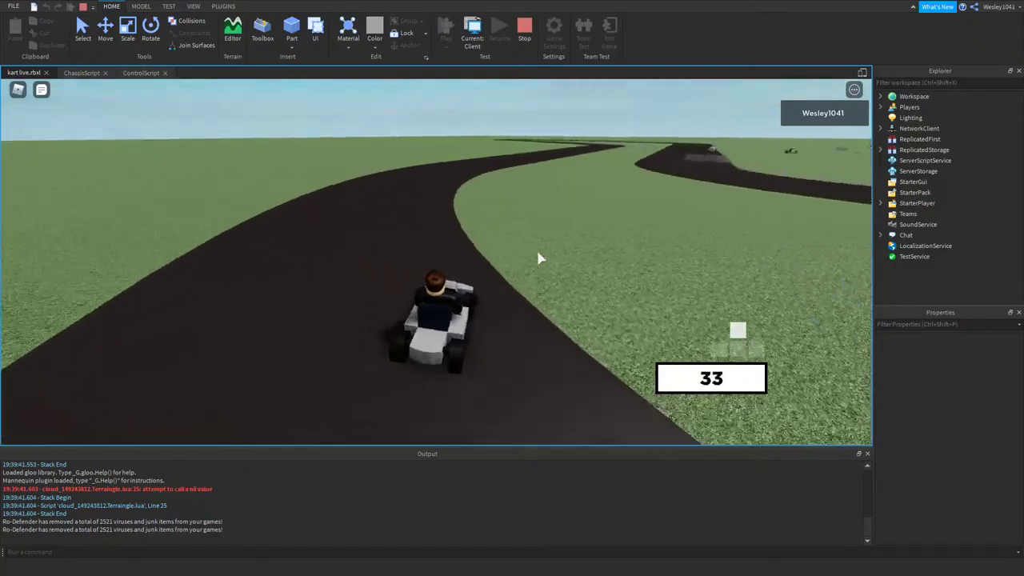
key(a)
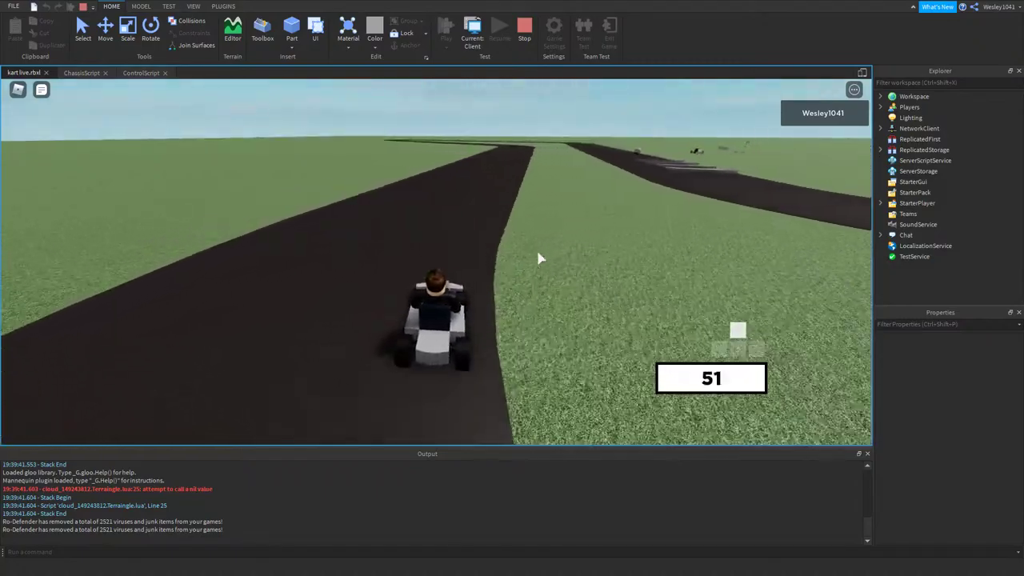
- Steer the kart through the winding middle section and around the far bends toward the start straight
key(d)
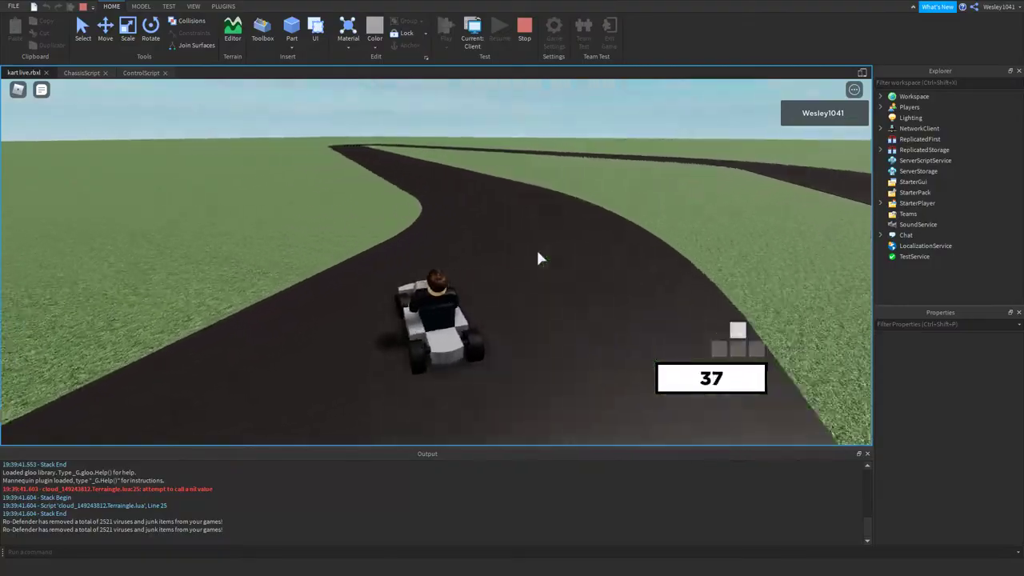
key(d)
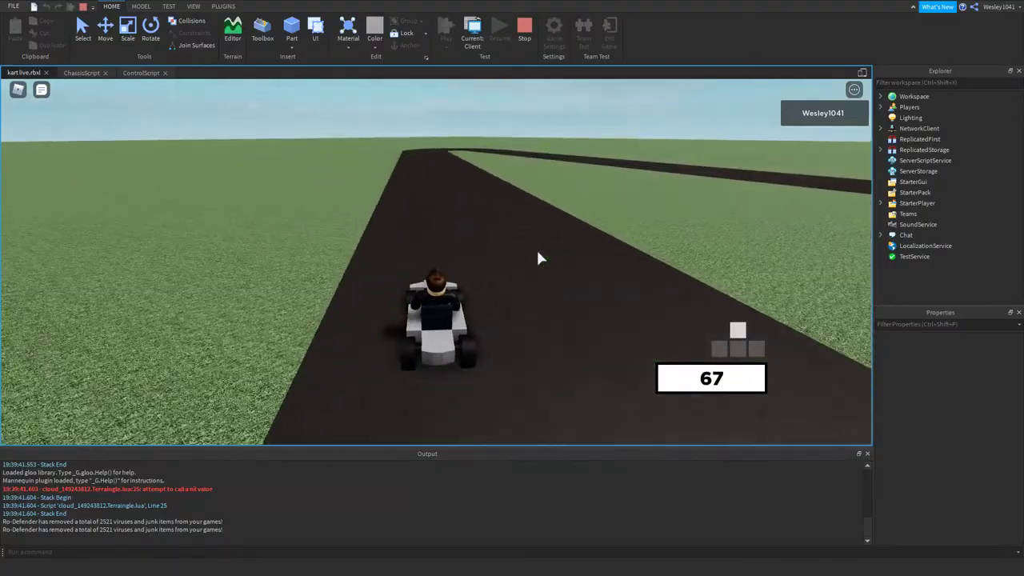
key(d)
key(d)
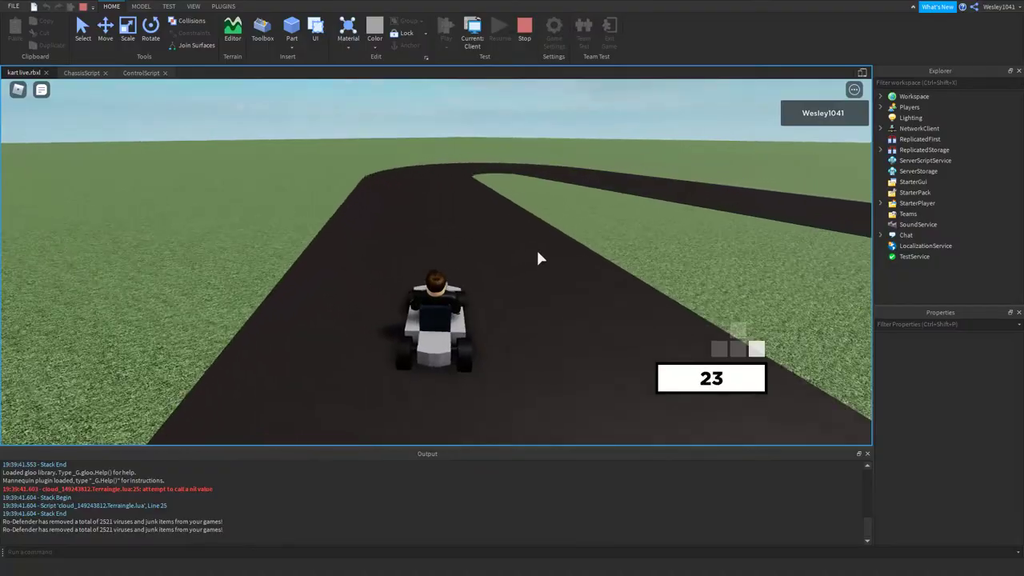
key(d)
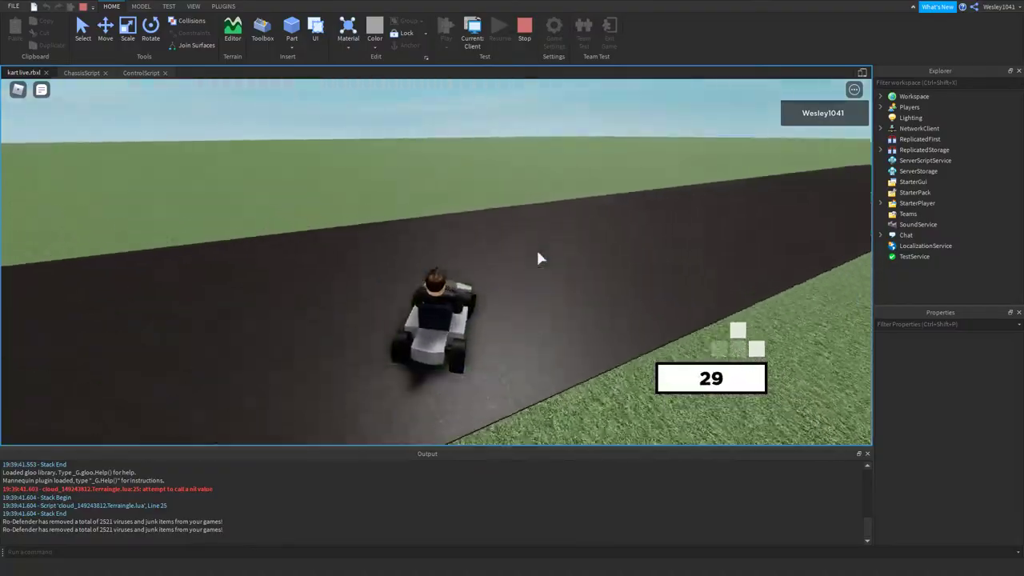
key(a)
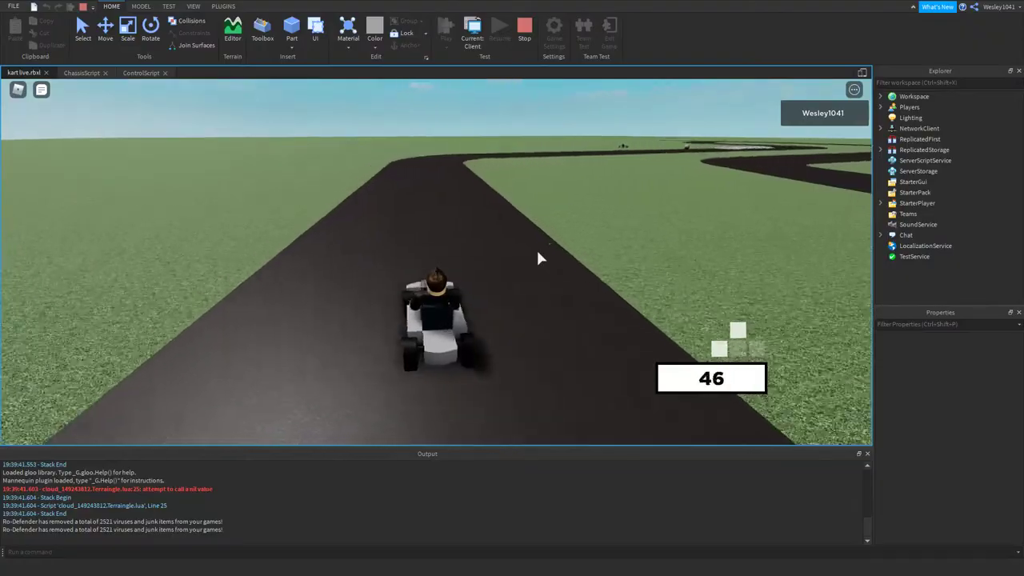
key(d)
key(d)
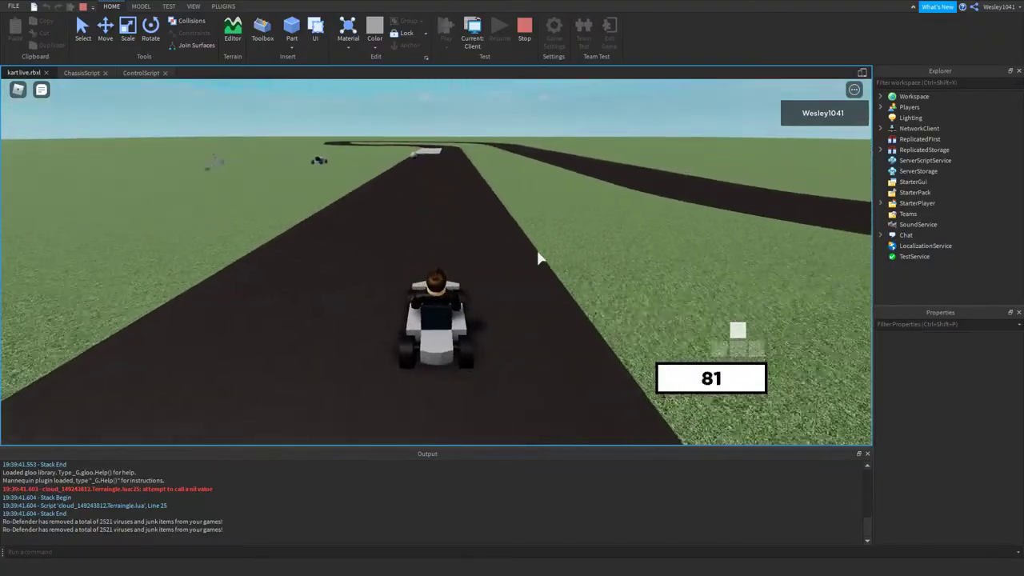
- Begin a second lap by driving down the start straight beside the stepped ramp and around the following bends
key(d)
key(a)
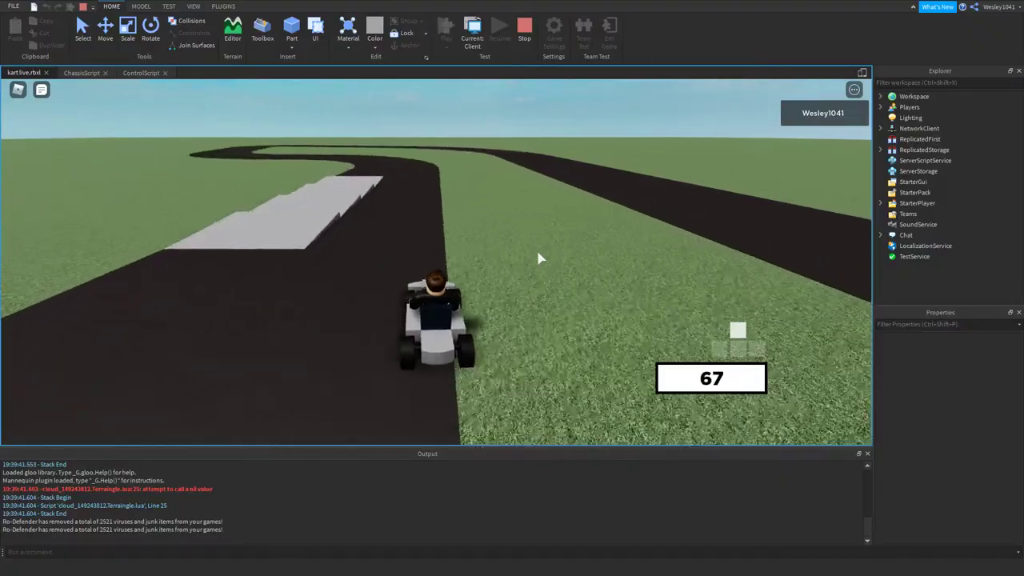
key(a)
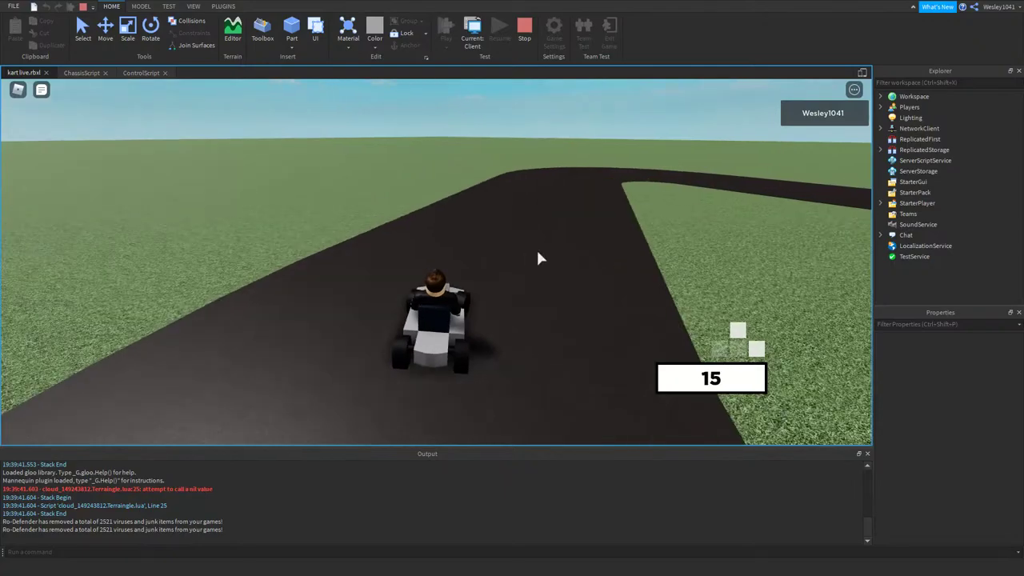
key(a)
key(d)
key(w)
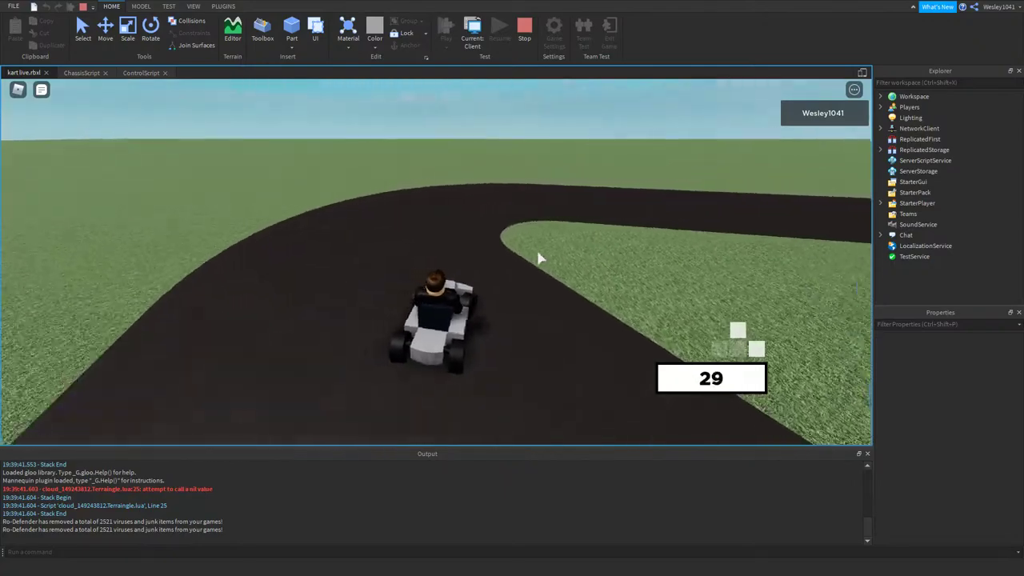
key(d)
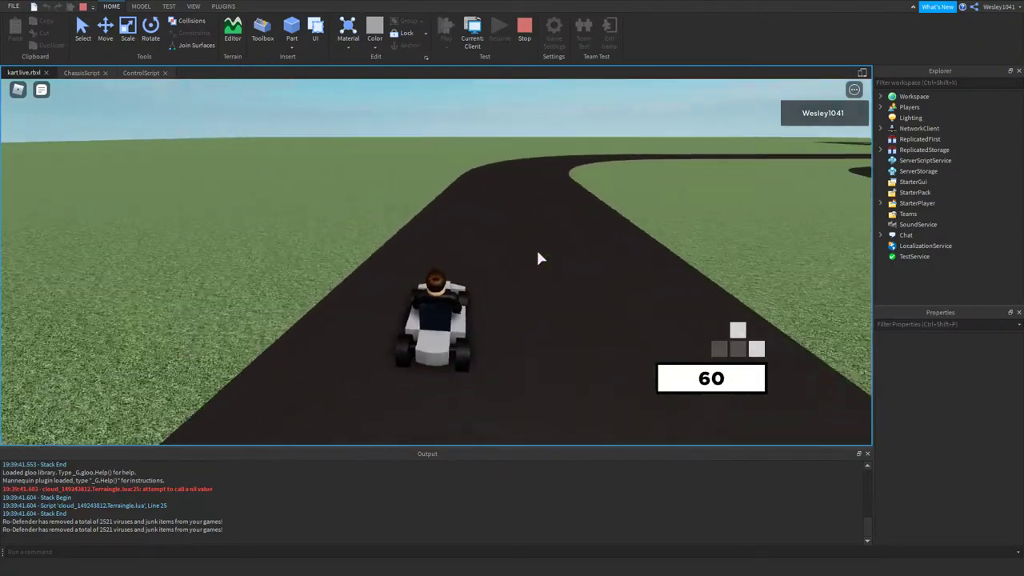
- Keep driving the second lap along the back part of the track, correcting the steering through the gentle curves
key(d)
key(d)
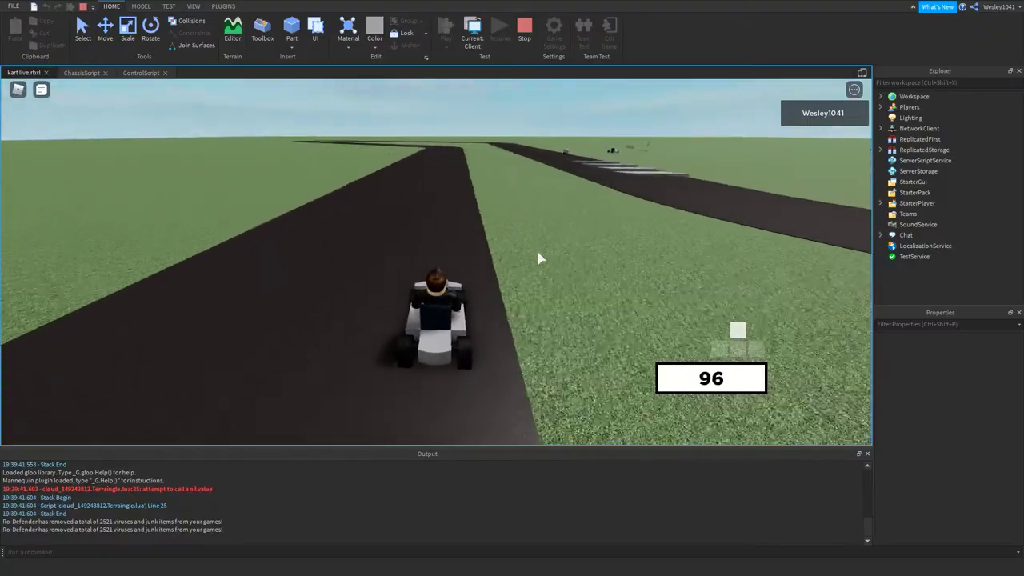
key(a)
key(d)
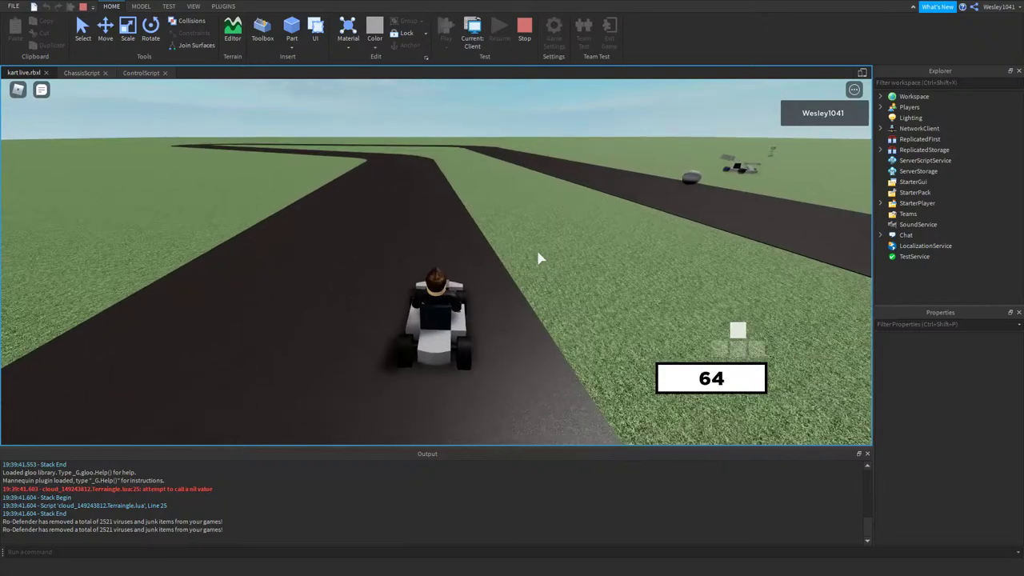
key(a)
key(a)
- Watch the wheels from low behind and above while swerving across the track and grass, and end the play test
right_drag(539, 205, 528, 222)
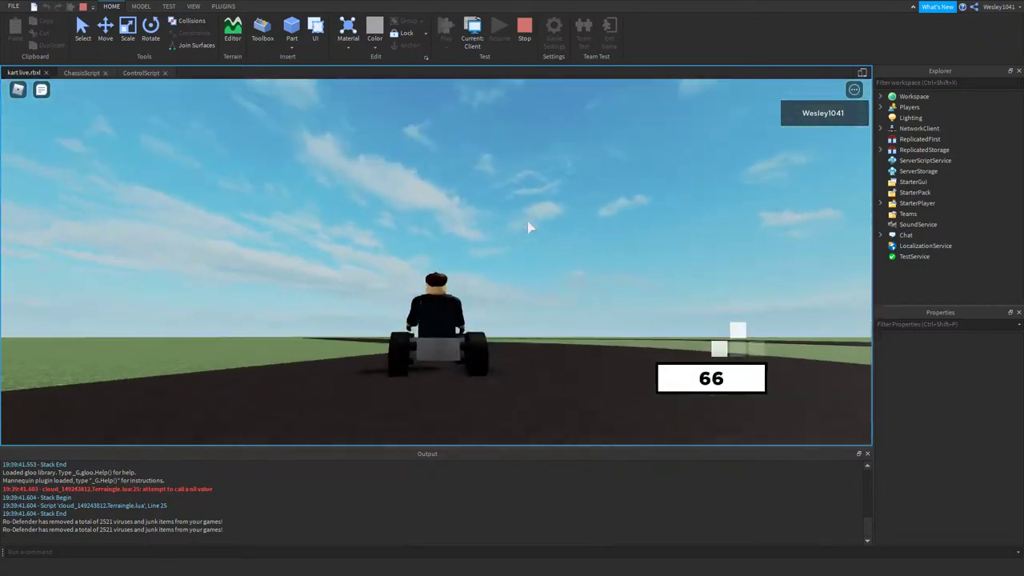
key(a)
key(d)
key(a)
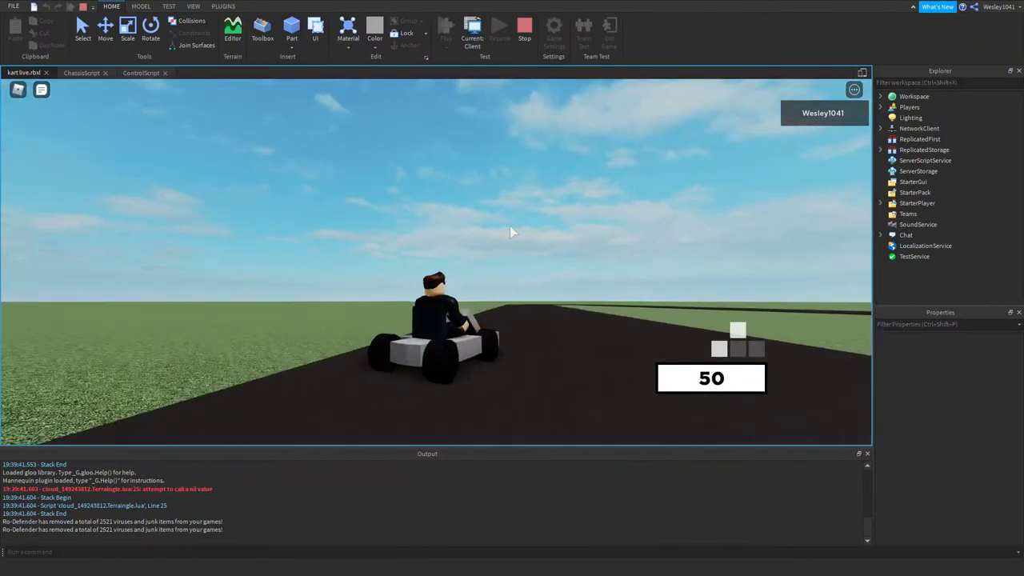
key(d)
right_drag(510, 226, 507, 227)
key(d)
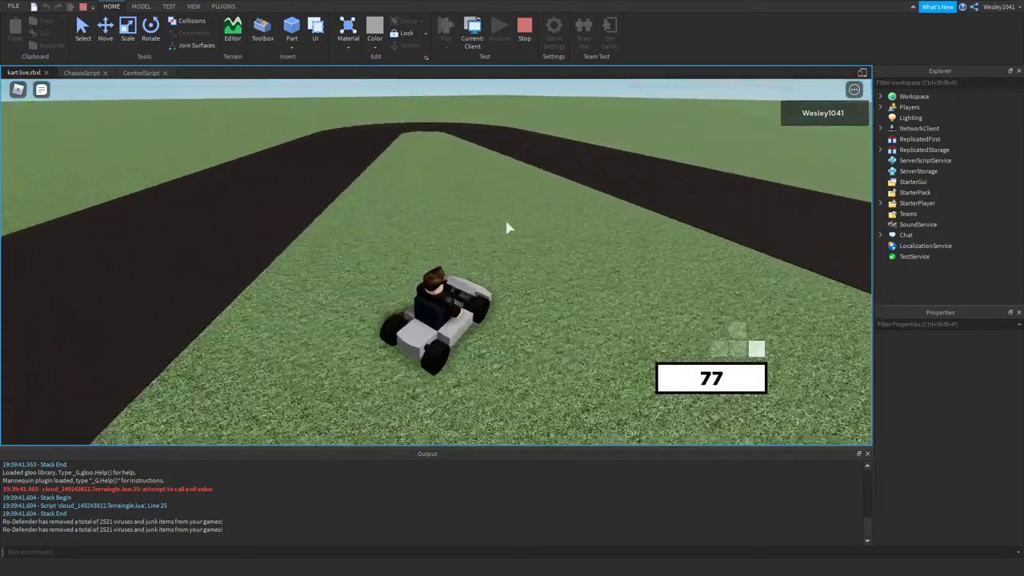
key(w)
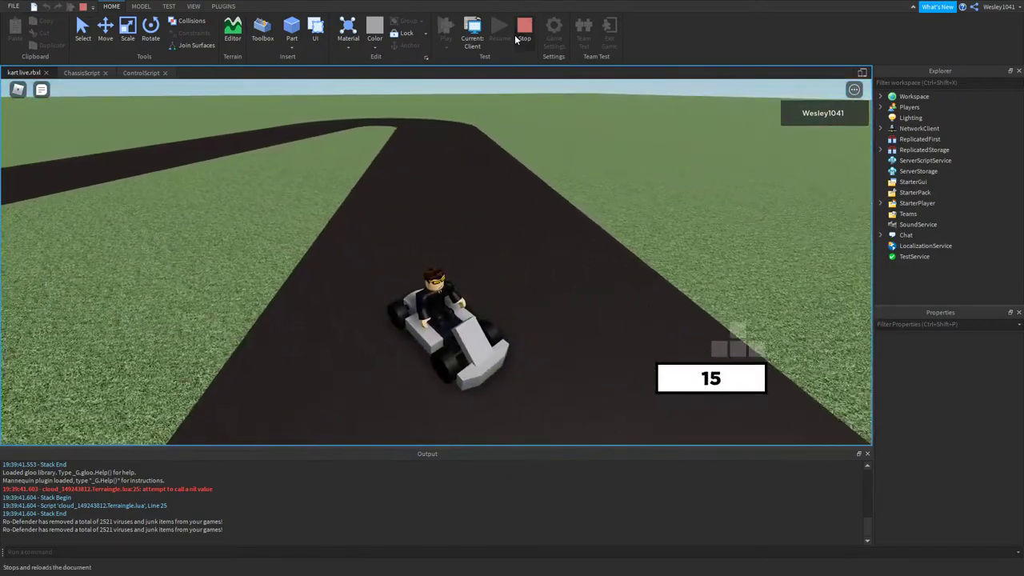
click(516, 33)
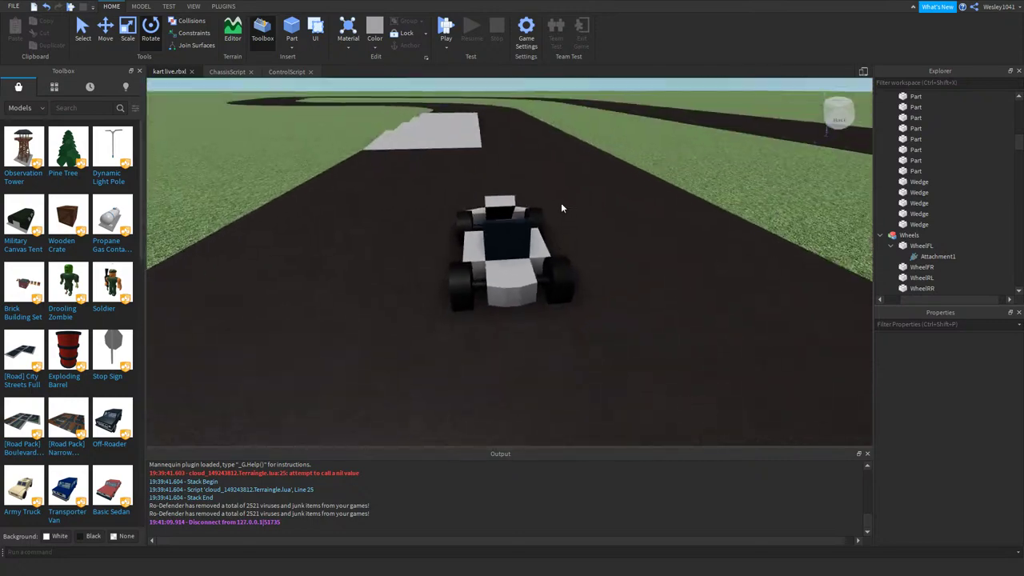
- Move WheelFL and WheelRL together straight outward from the left side of the kart's chassis
click(142, 6)
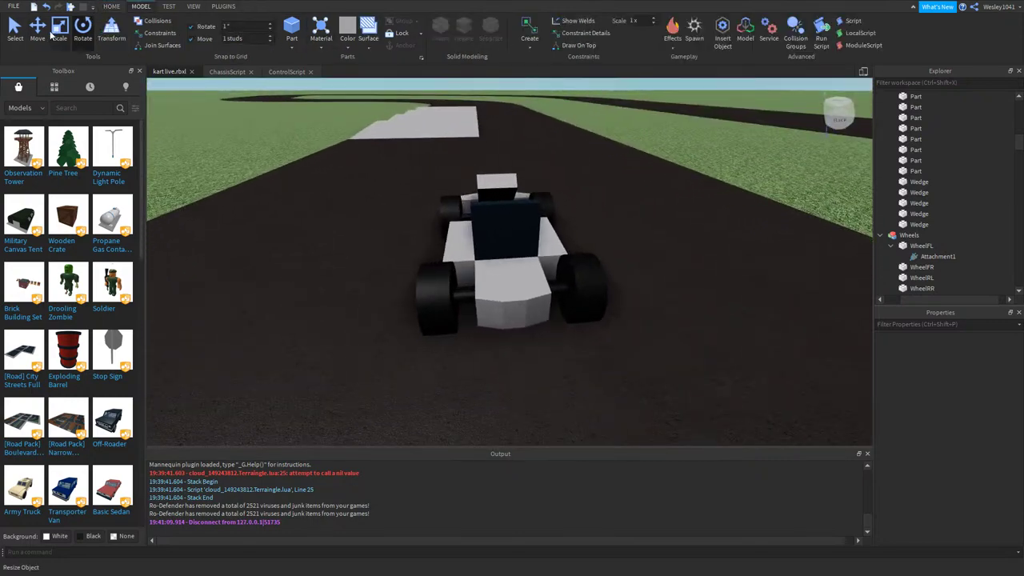
click(37, 31)
click(437, 273)
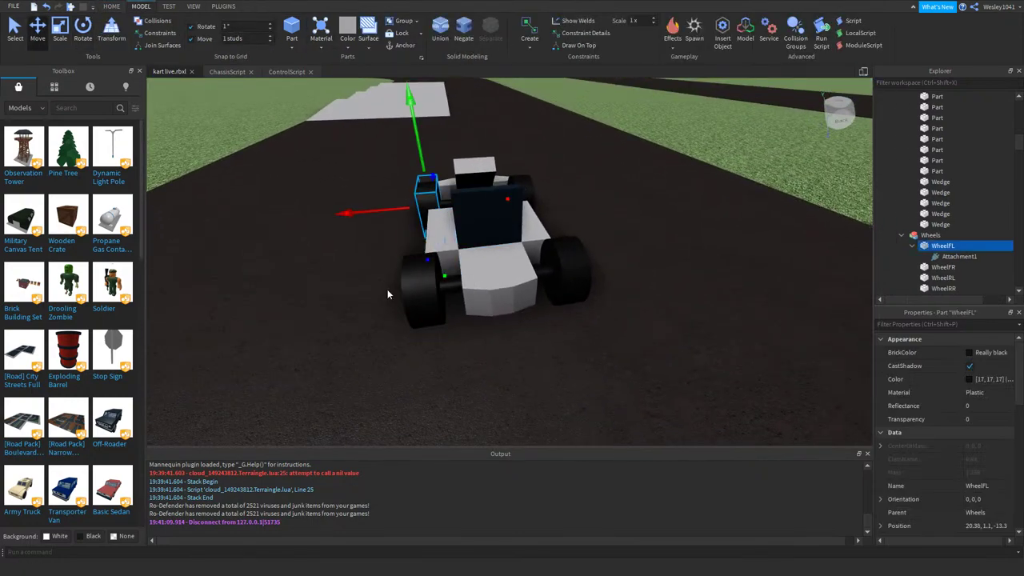
ctrl+alt+click(412, 293)
drag(508, 234, 468, 258)
key(ctrl+z)
alt+click(421, 279)
ctrl+alt+click(425, 195)
key(s)
key(d)
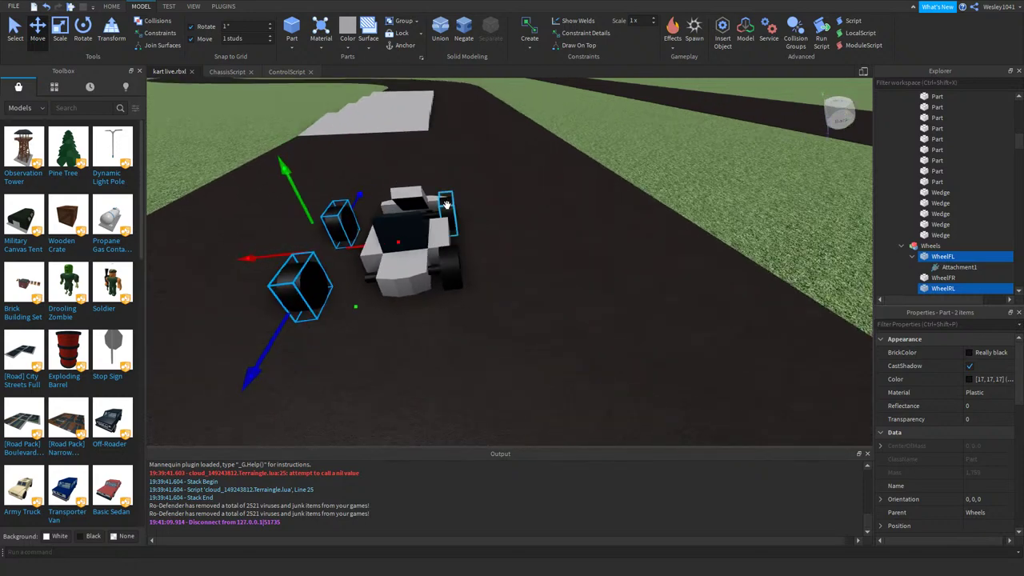
- Move WheelFR and WheelRR together straight outward from the right side of the kart's chassis
click(446, 205)
shift+click(443, 270)
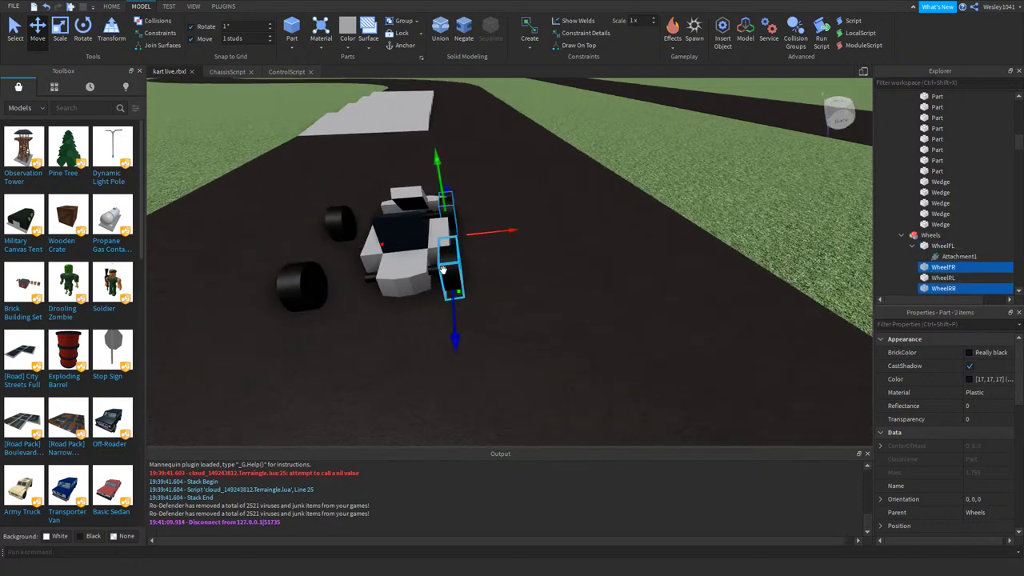
drag(488, 235, 518, 235)
key(a)
right_drag(521, 239, 518, 224)
key(s)
- Start a play test, walk the character into the seat of the widened kart and drive off
click(118, 7)
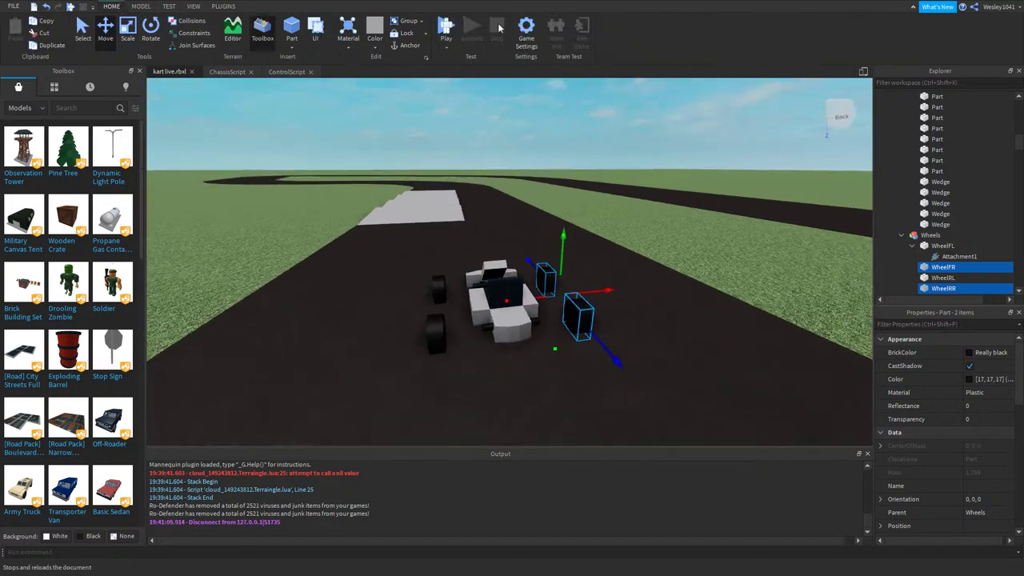
click(445, 26)
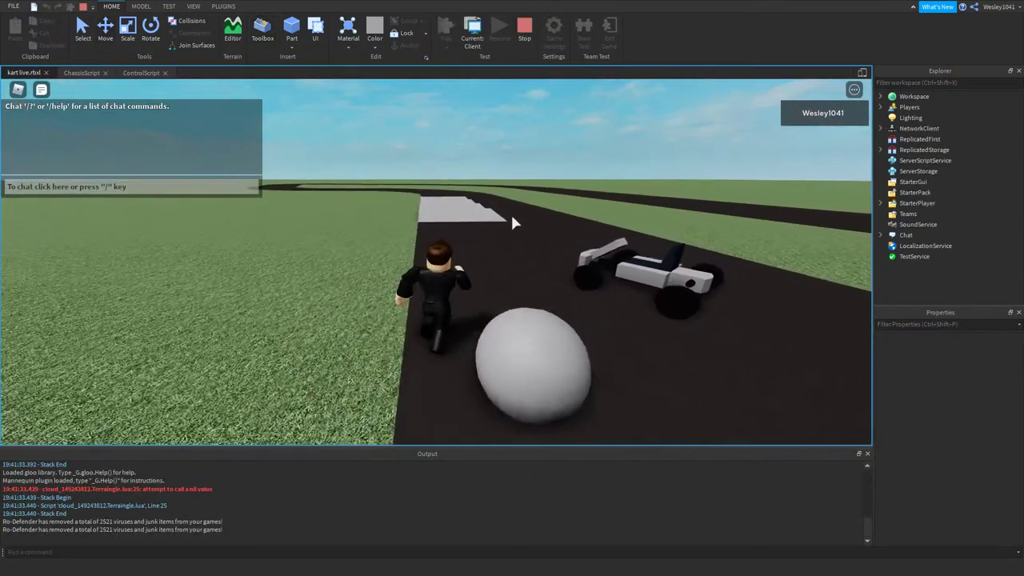
right_drag(512, 217, 512, 222)
key(d)
key(w)
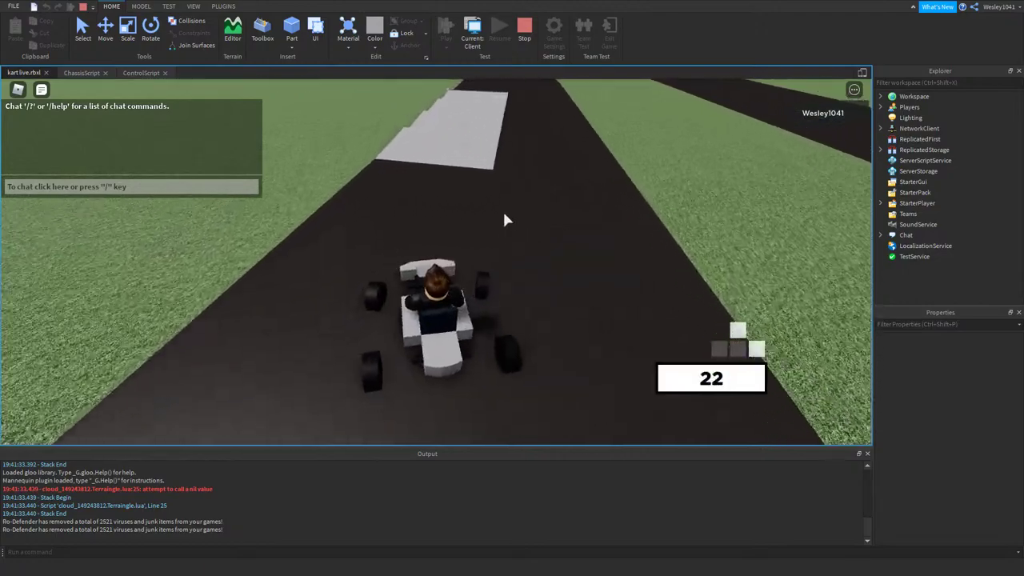
- Test-drive the widened kart past the stepped ramp and through the first bends, steering left and right
key(a)
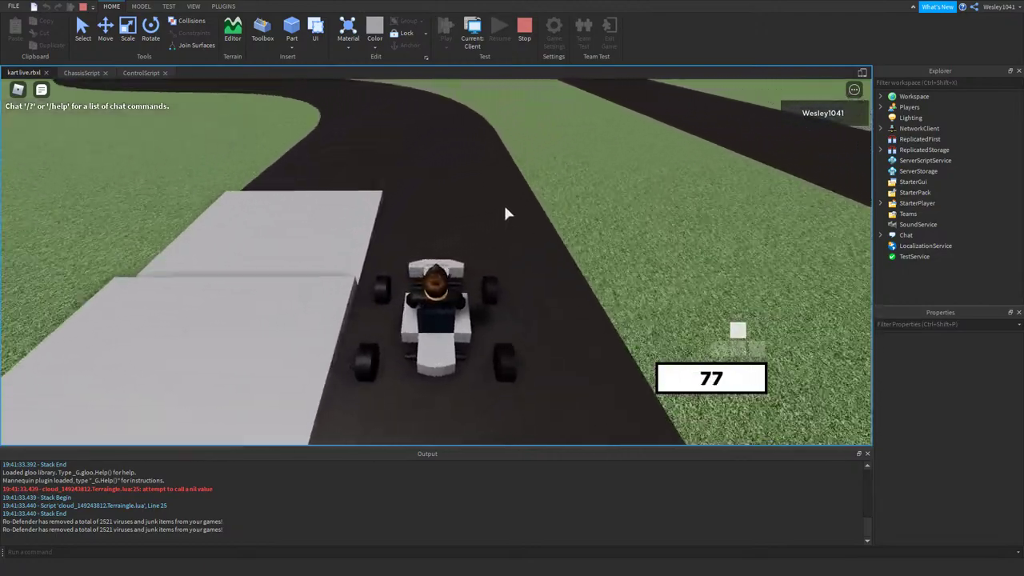
key(s)
key(a)
key(w)
key(a)
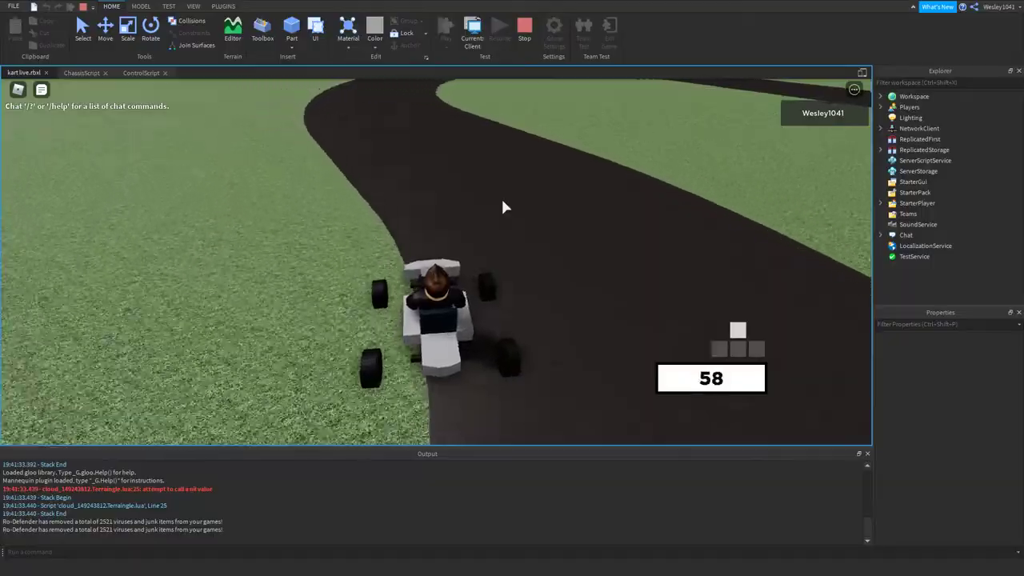
key(d)
key(d)
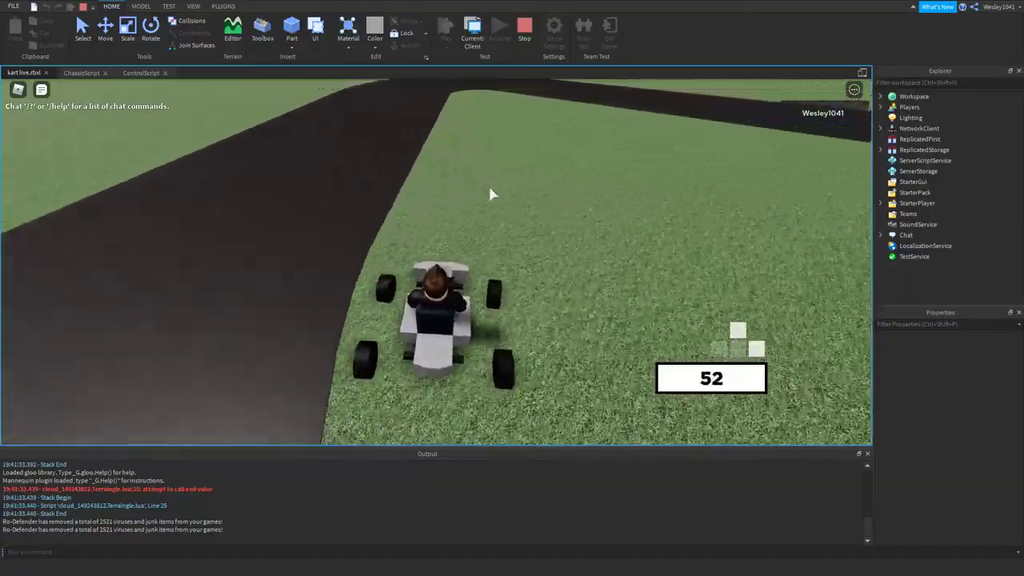
- Drive the widened kart across the grass infield and steer it back toward the track beside the stepped ramp
key(a)
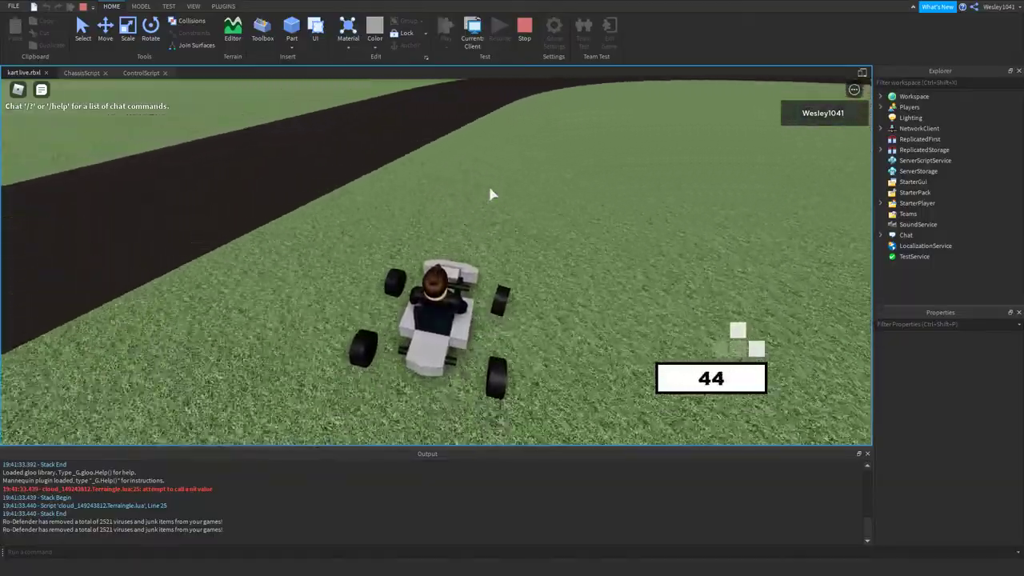
key(a)
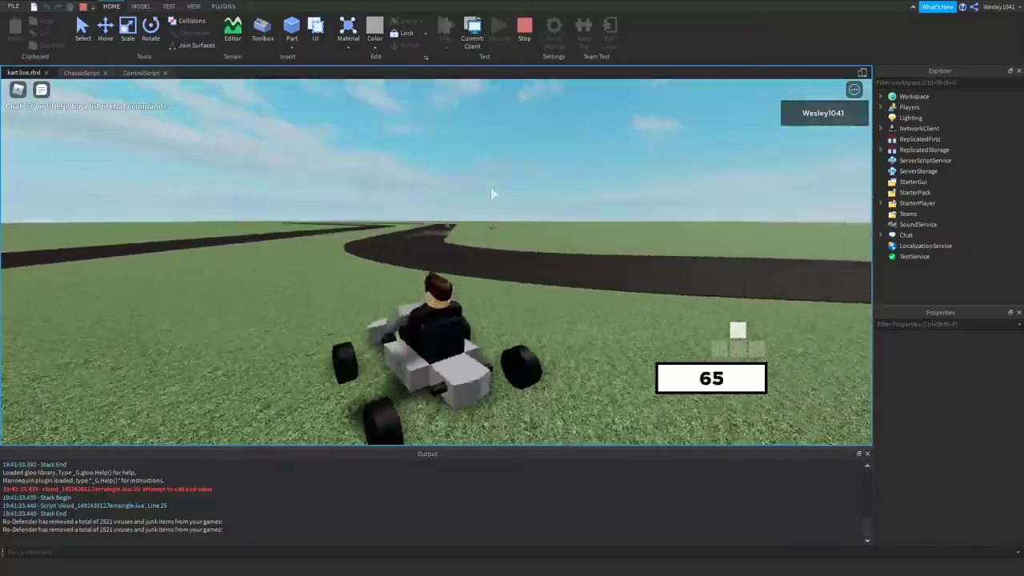
key(d)
key(a)
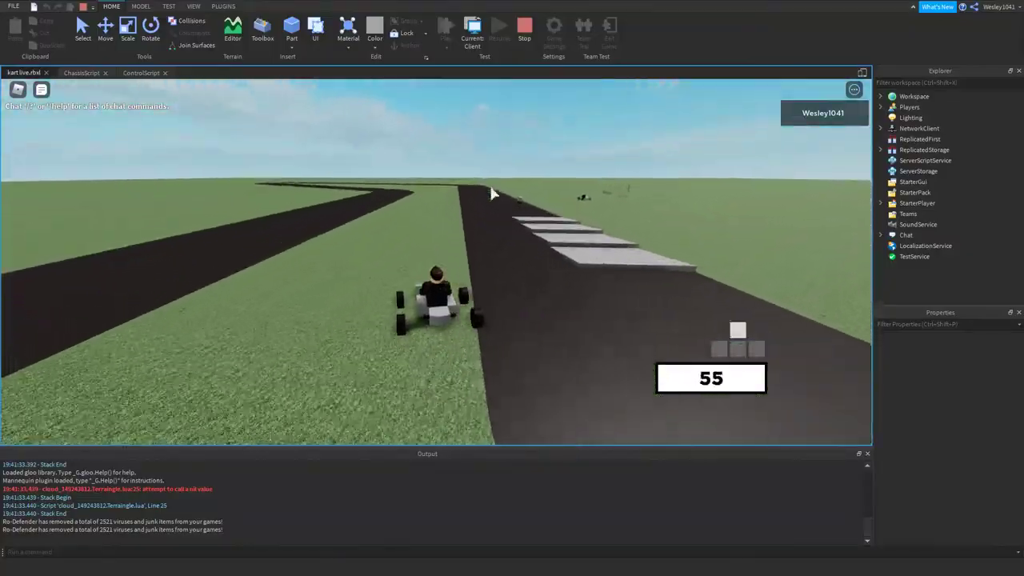
- Steer the widened kart off the grass, across the track and onto the stepped ramp
key(d)
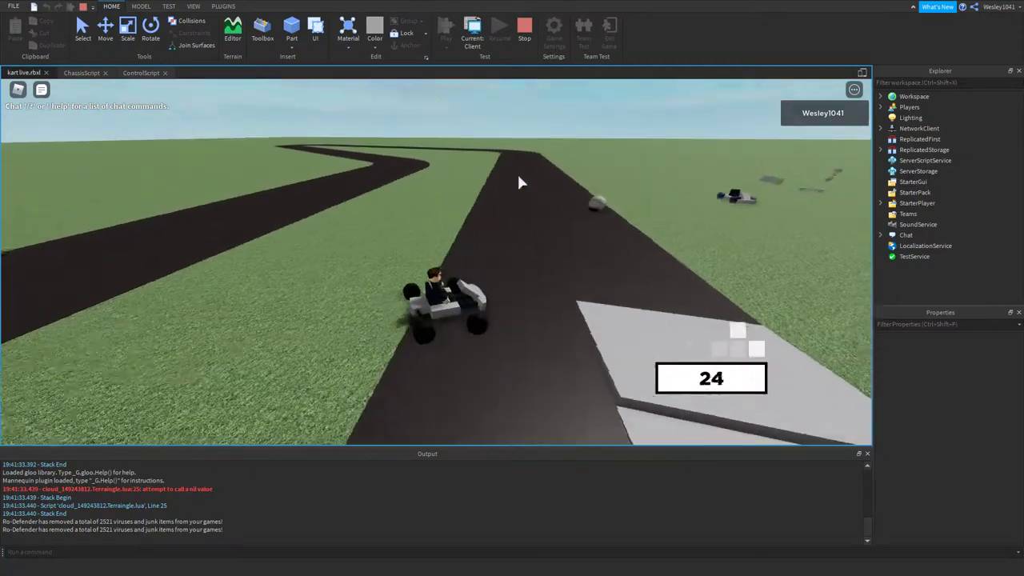
right_drag(518, 175, 549, 179)
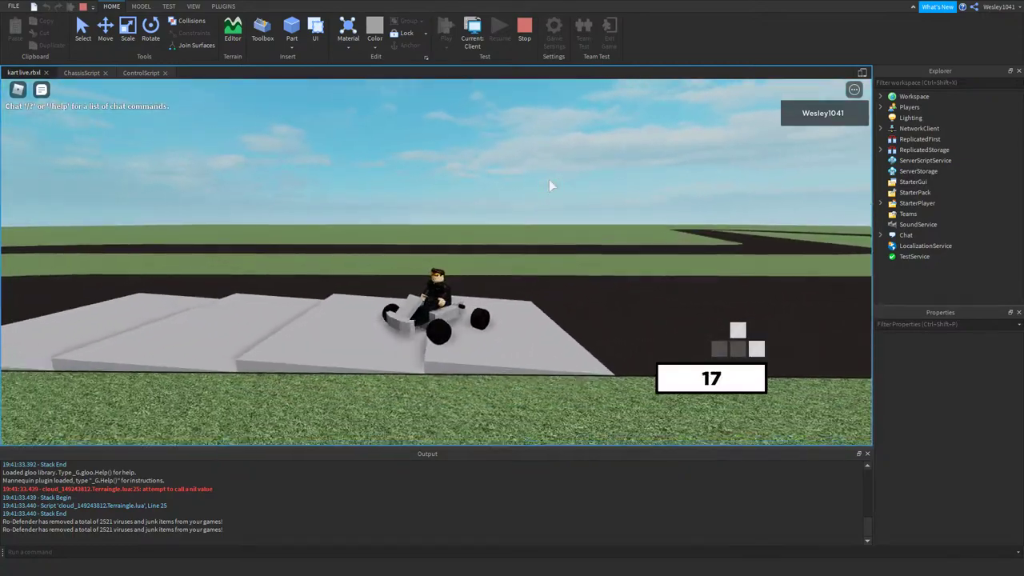
key(w)
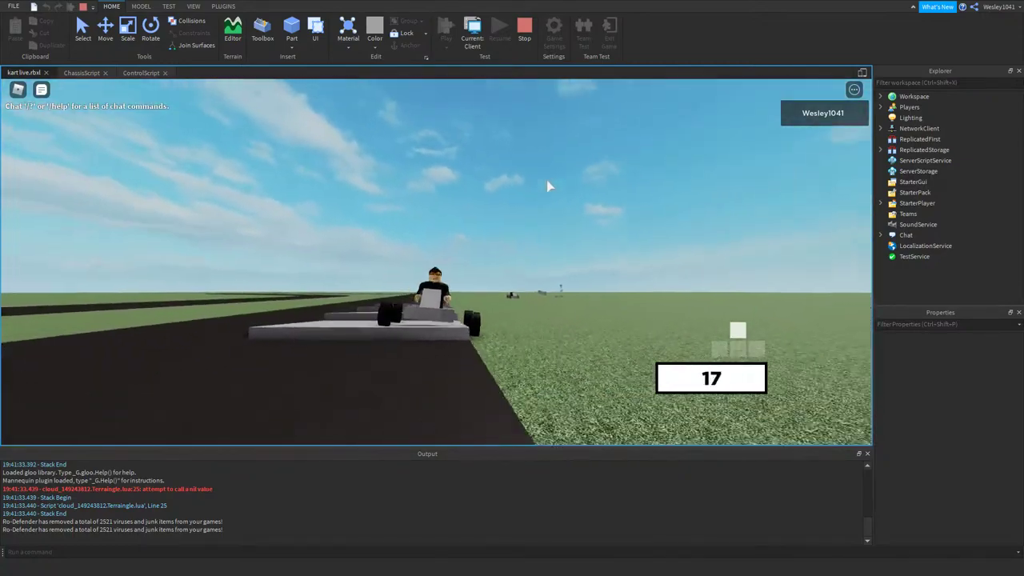
key(w)
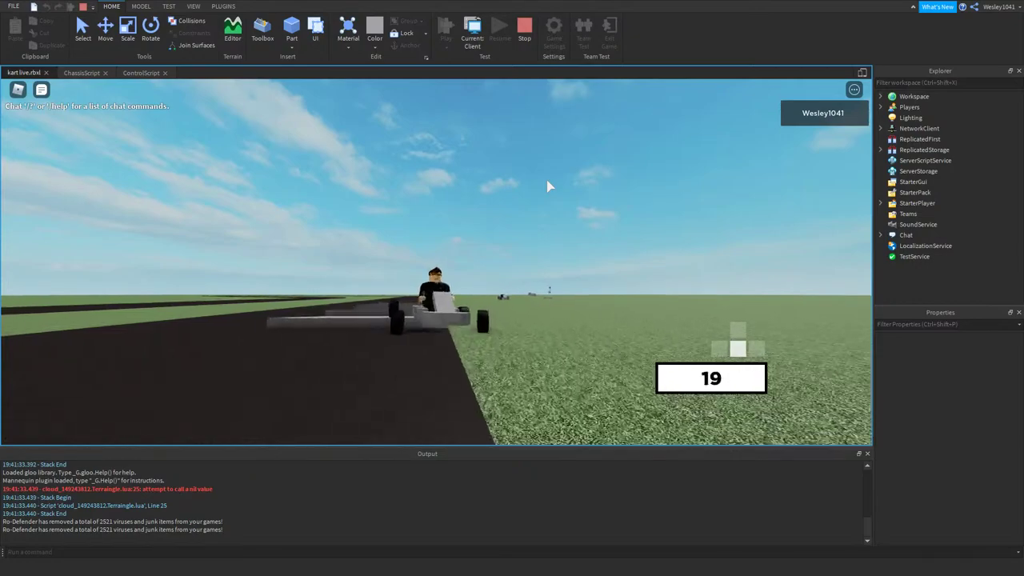
- Drive the kart back and forth over the ramp's step edges to examine the suspension, and end the play test
key(w)
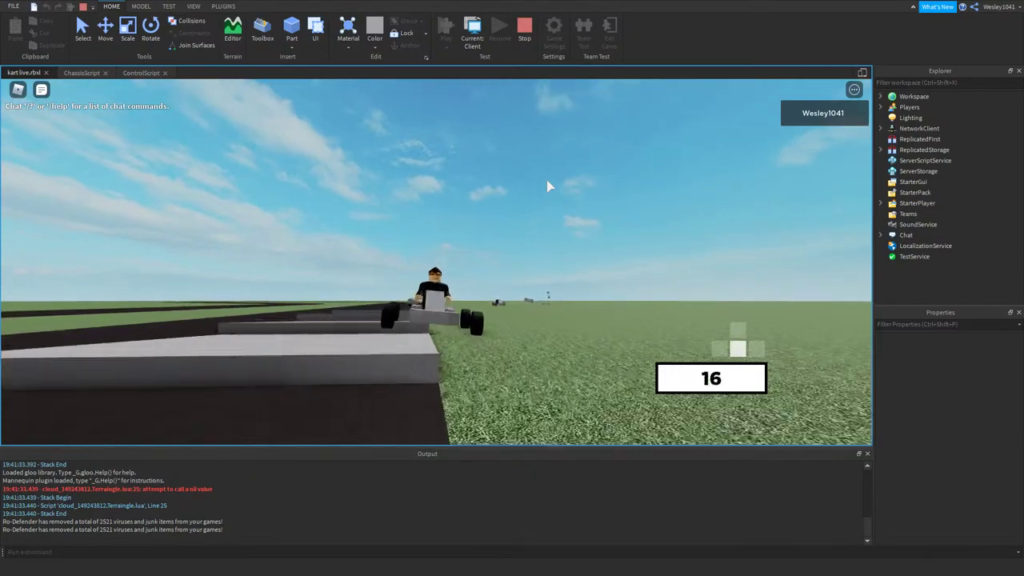
key(s)
key(w)
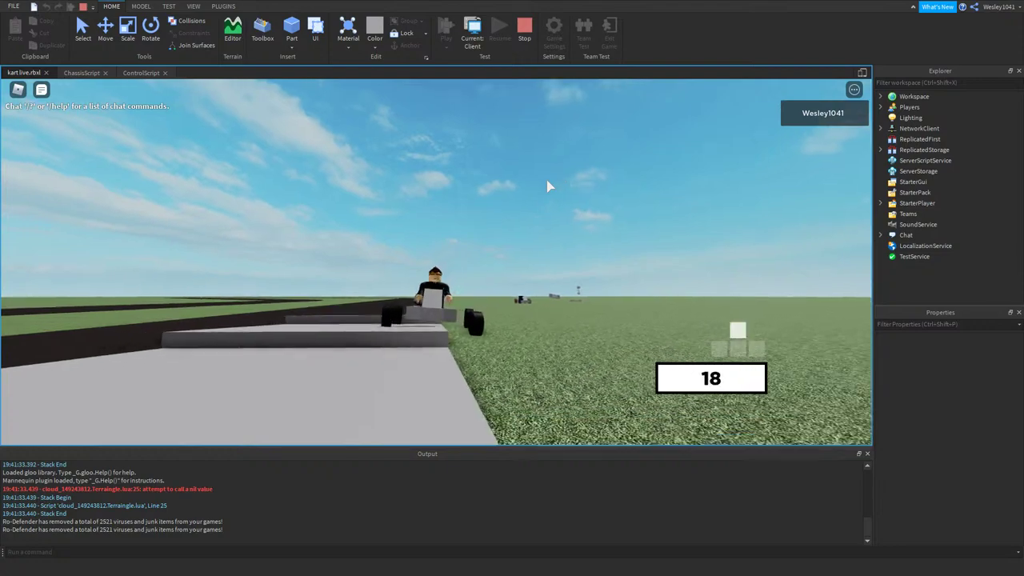
key(w)
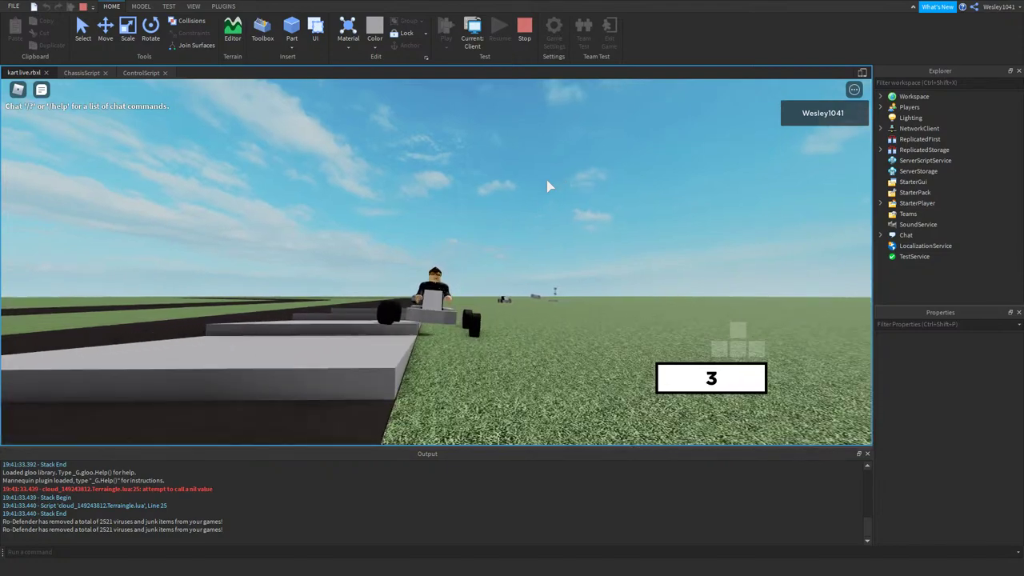
right_drag(547, 181, 547, 180)
key(w)
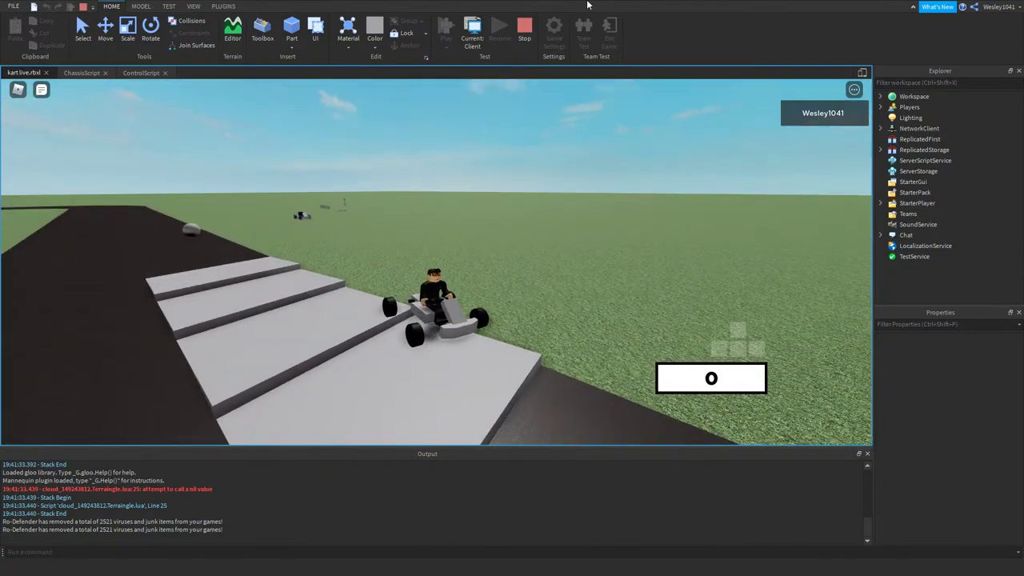
click(528, 32)
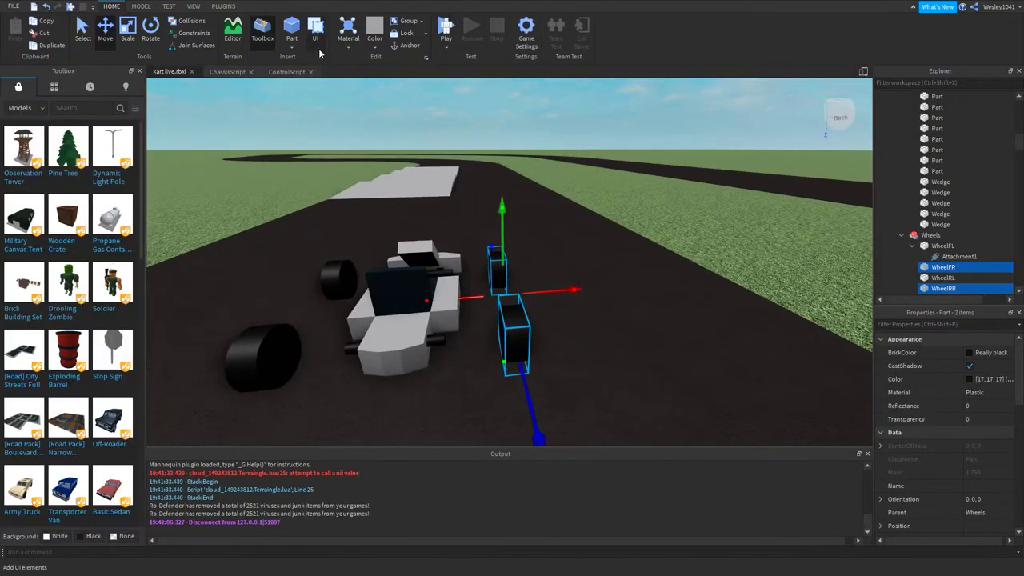
- Widen WheelRR and WheelFR by scaling them inward toward the kart's chassis
click(500, 96)
click(141, 6)
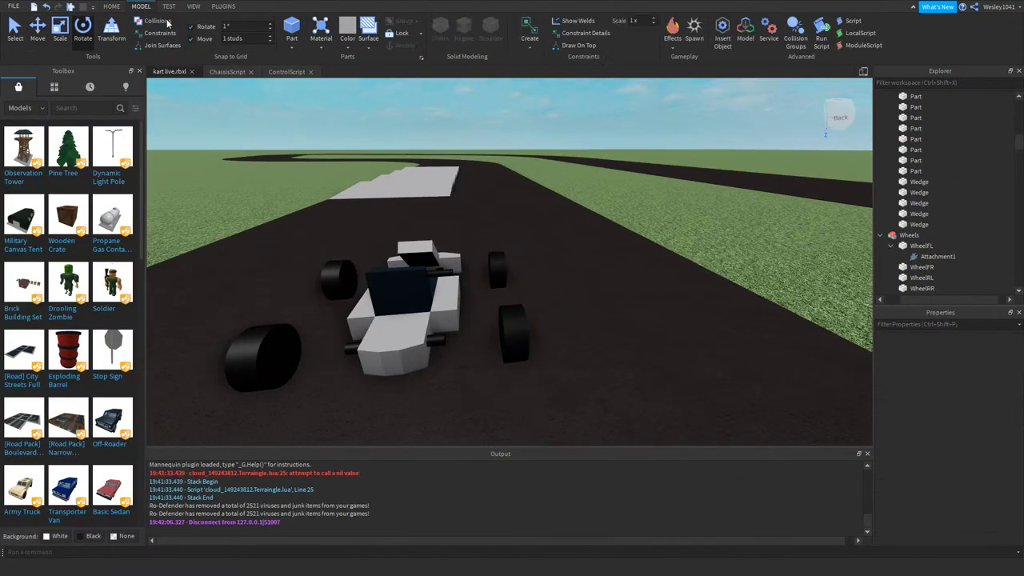
right_drag(495, 209, 497, 235)
click(516, 310)
click(60, 34)
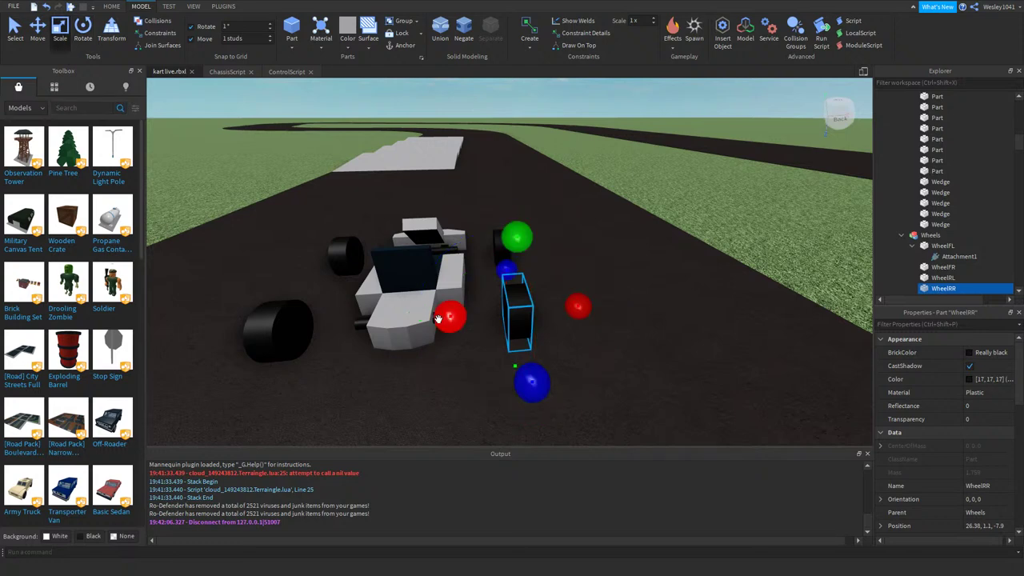
click(497, 254)
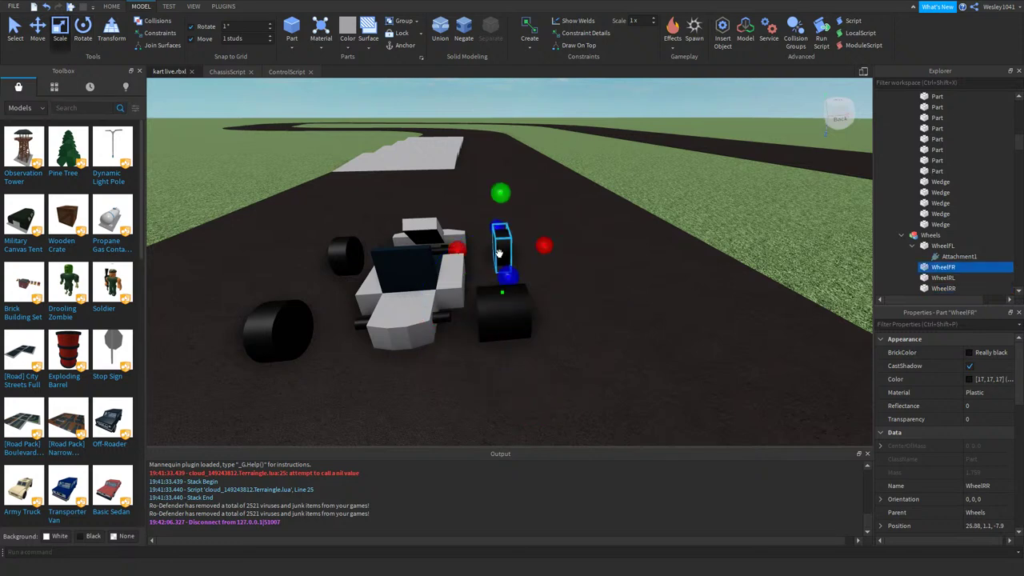
drag(455, 250, 442, 250)
- Scale WheelFL and WheelRL inward toward the chassis to match the thick wheels on the opposite side
key(a)
click(407, 257)
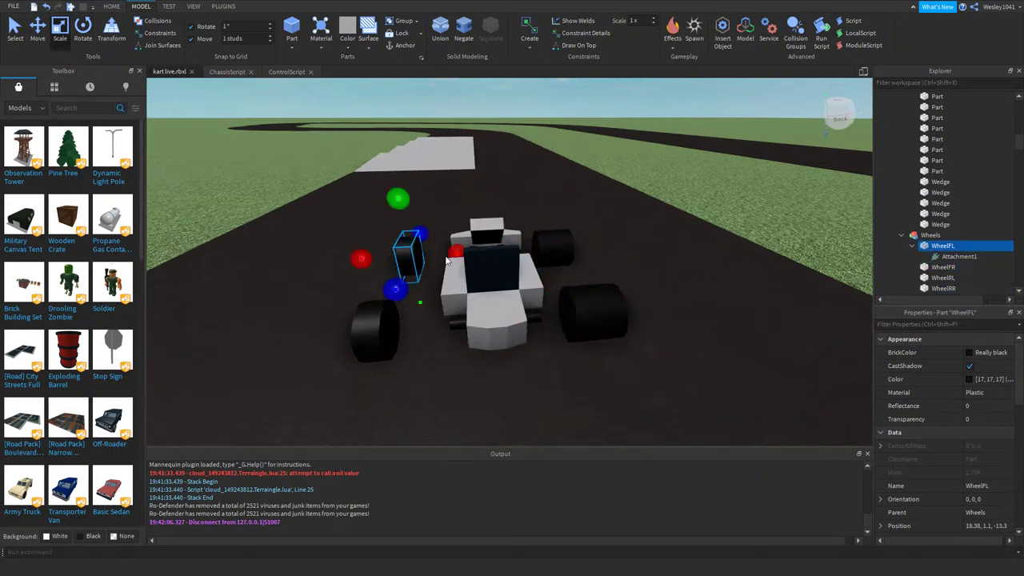
click(396, 340)
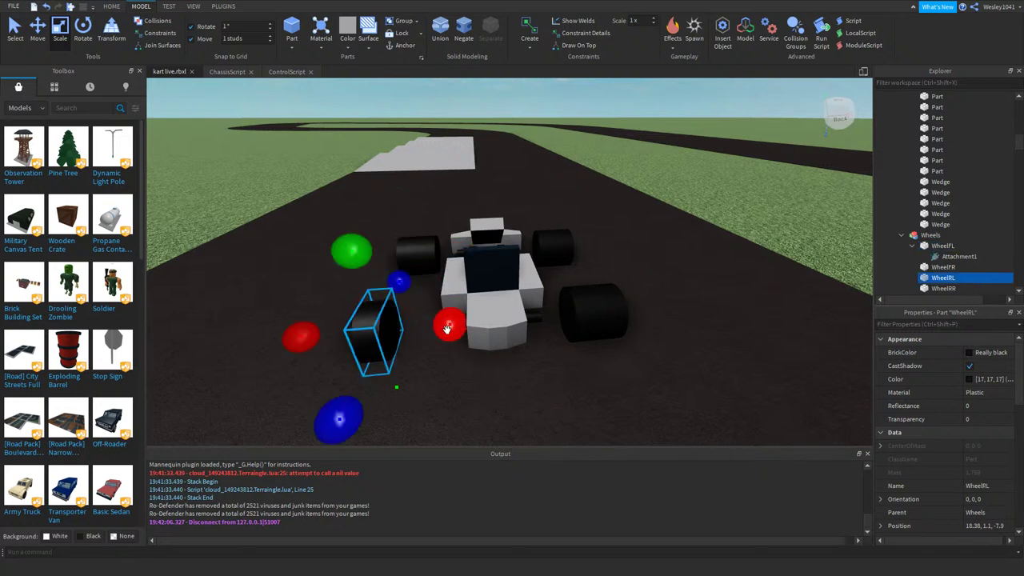
drag(447, 327, 482, 212)
- Start a play test and walk the character into the seat of the kart with the thick wheels
click(110, 6)
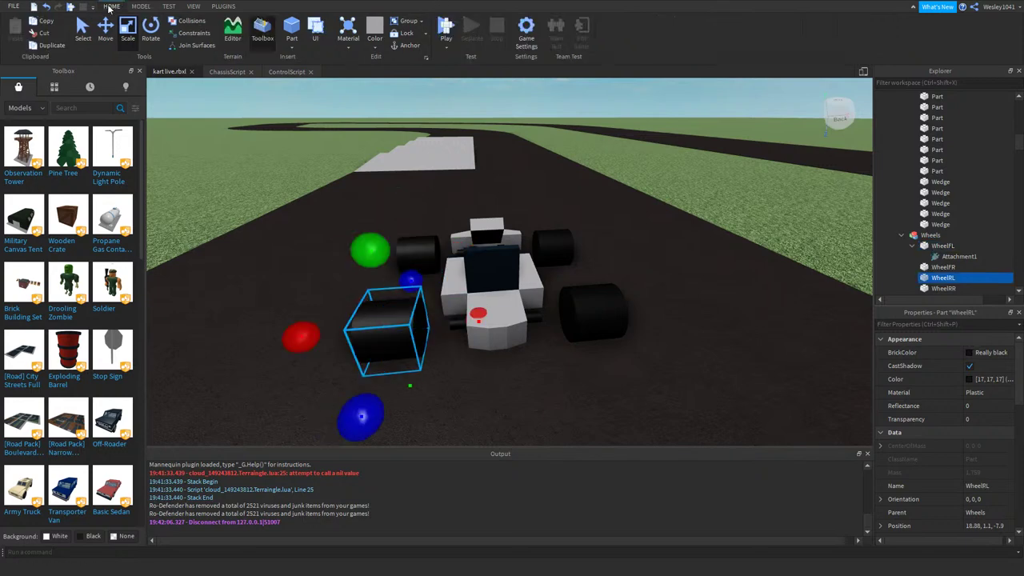
click(445, 26)
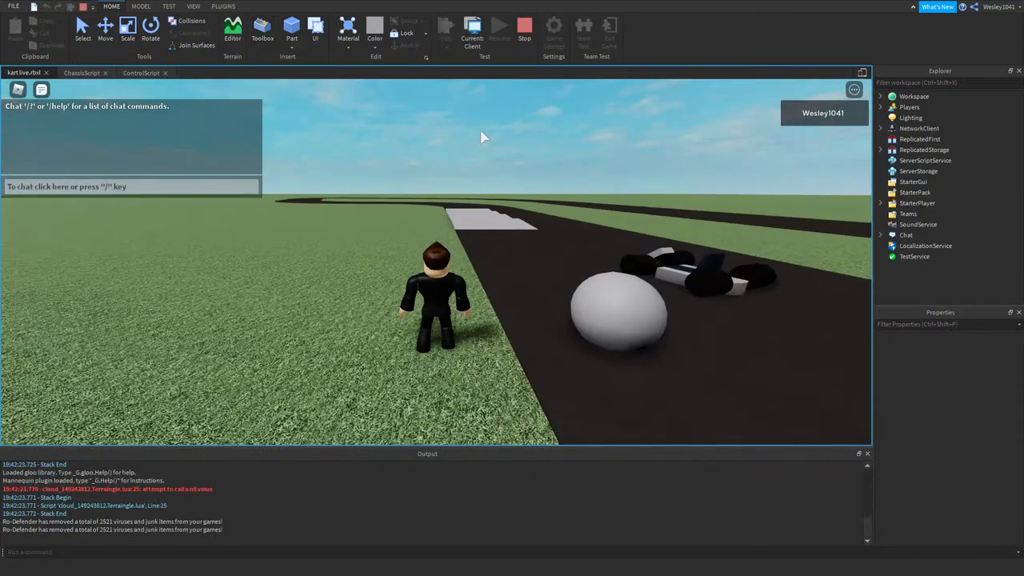
key(w)
key(d)
right_drag(481, 131, 507, 156)
key(w)
key(a)
key(d)
key(a)
key(w)
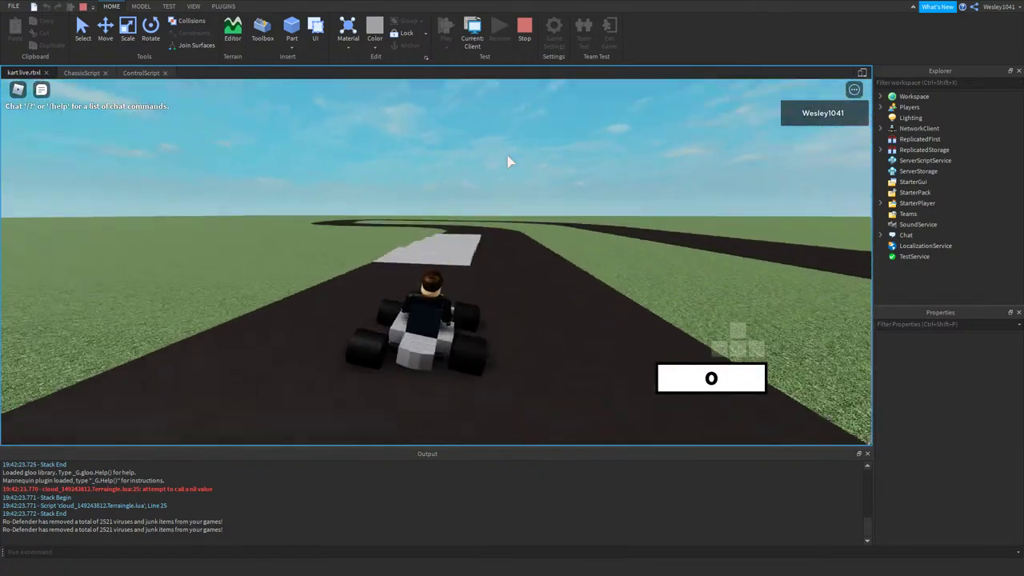
- Drive the thick-wheeled kart up to the stepped ramp and examine its wheels from behind and in front while steering
key(w)
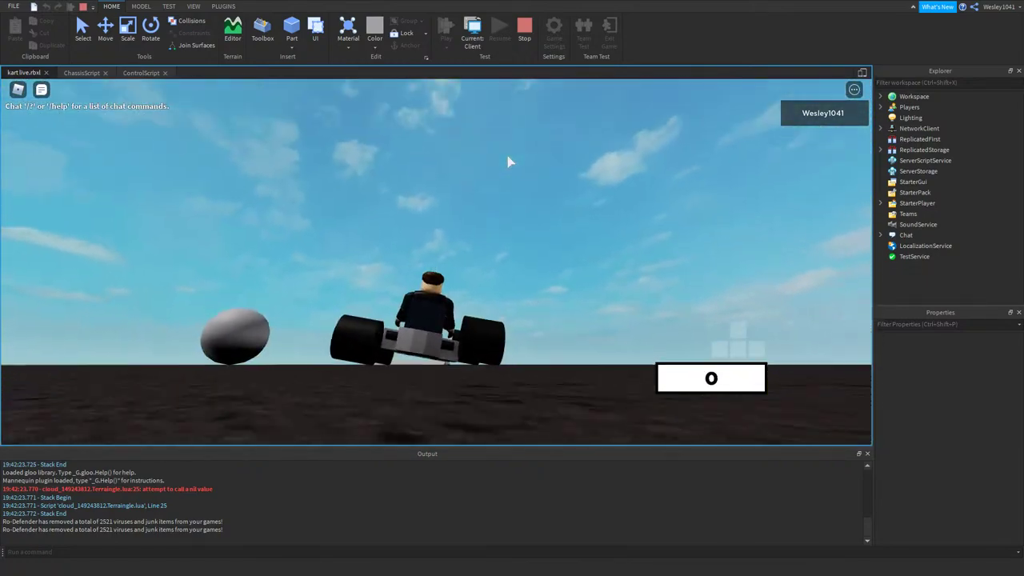
key(w)
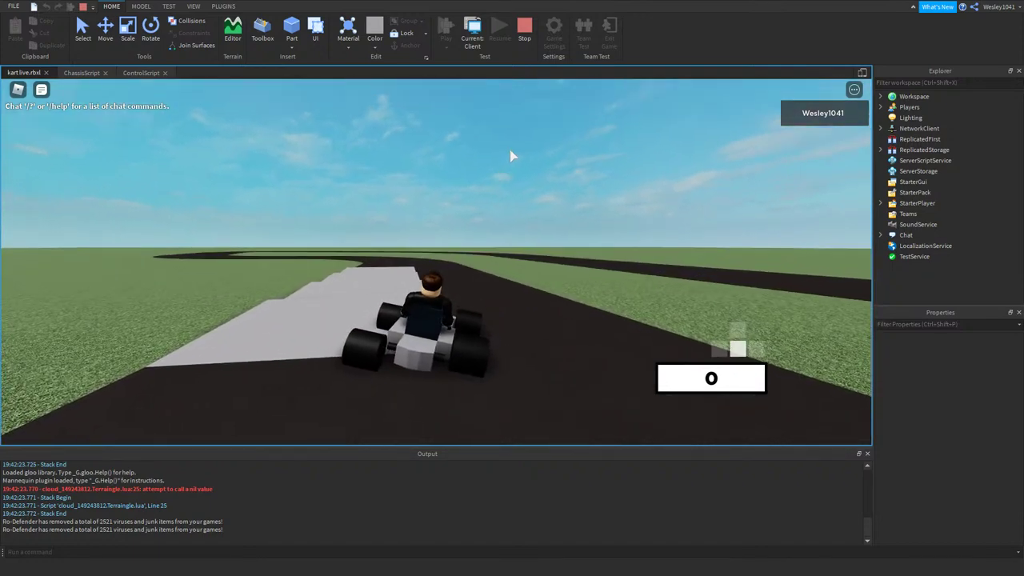
key(d)
key(a)
right_drag(519, 173, 531, 192)
key(w)
key(d)
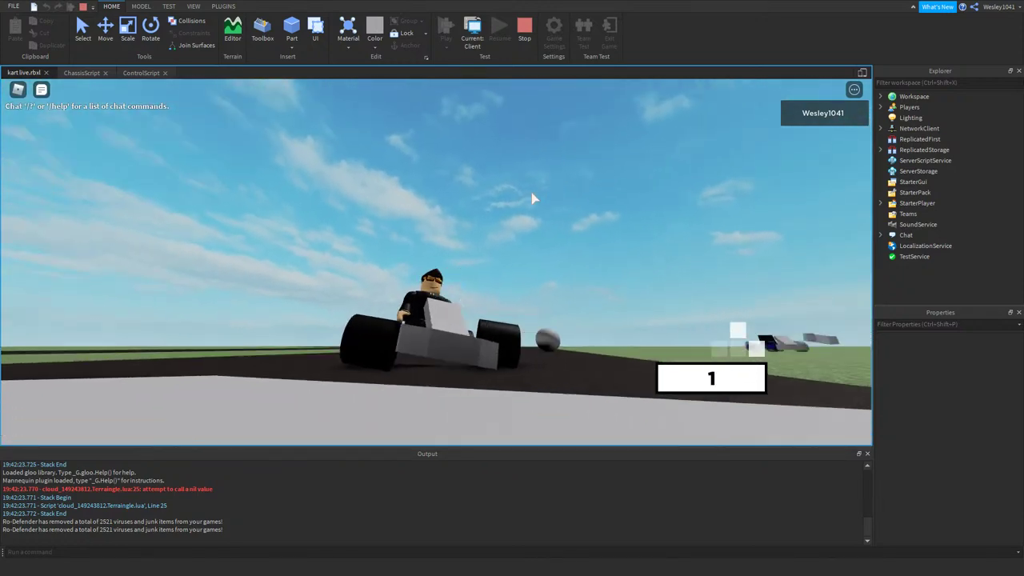
key(w)
key(d)
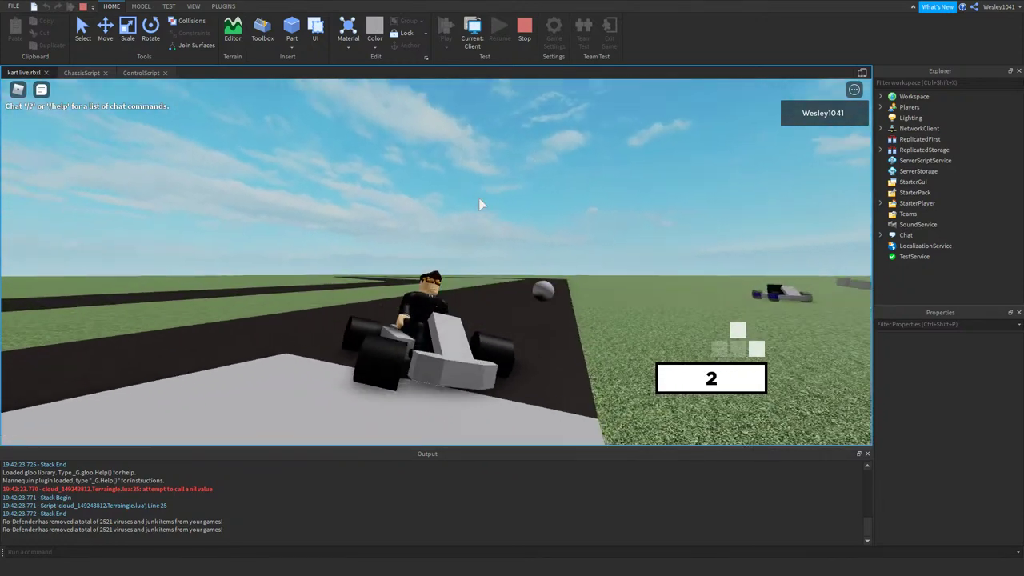
- Reverse the kart beside the ramp and steer both ways to examine how the thick front wheels turn
key(s)
right_drag(479, 199, 487, 197)
key(a)
key(d)
key(s)
key(a)
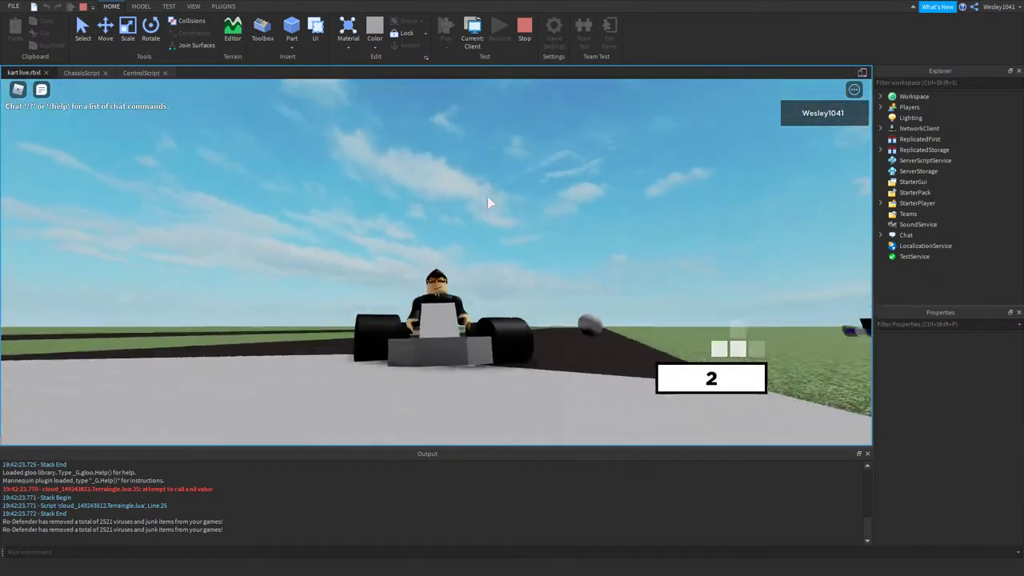
key(d)
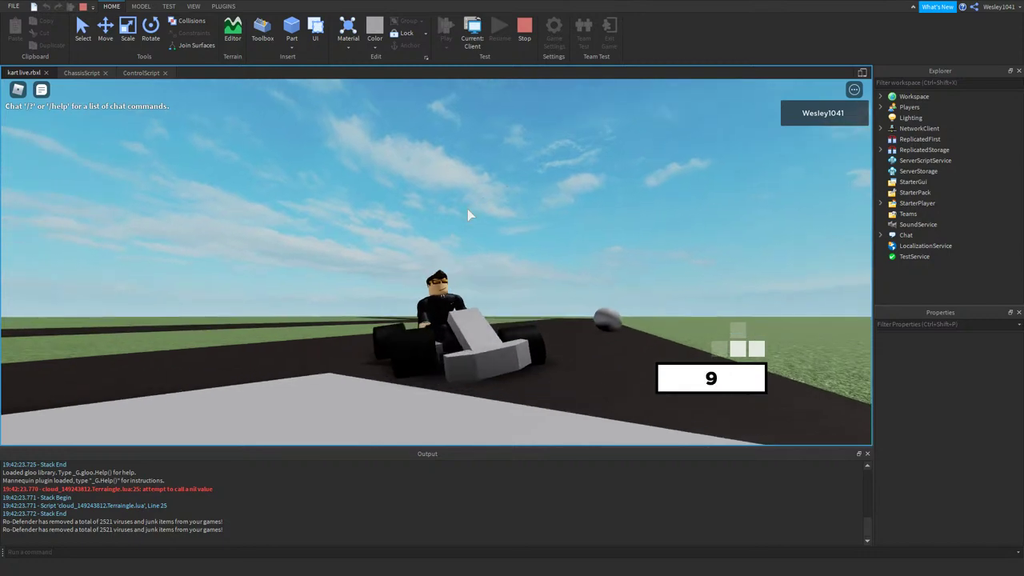
key(a)
key(d)
right_drag(503, 195, 503, 197)
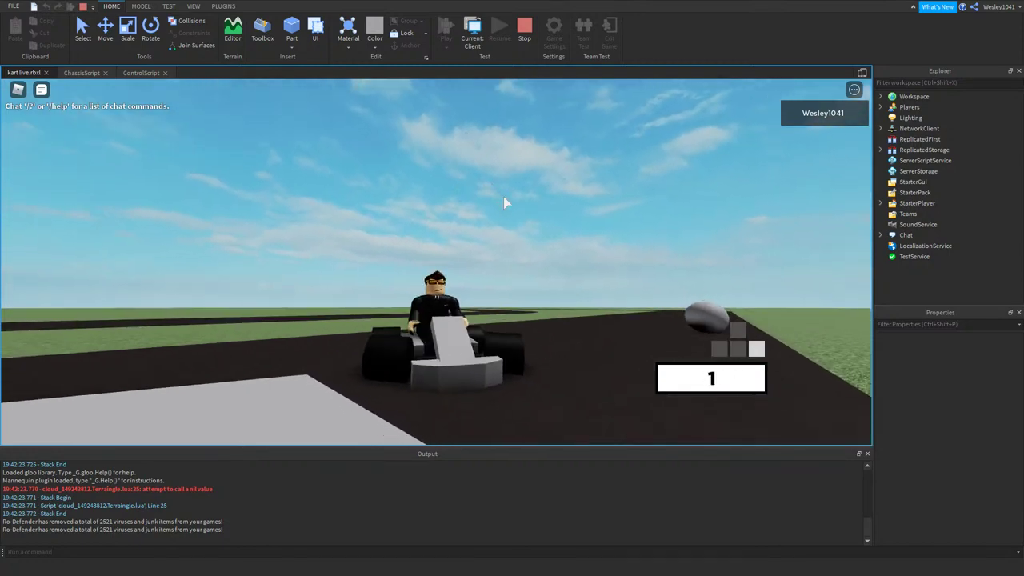
key(a)
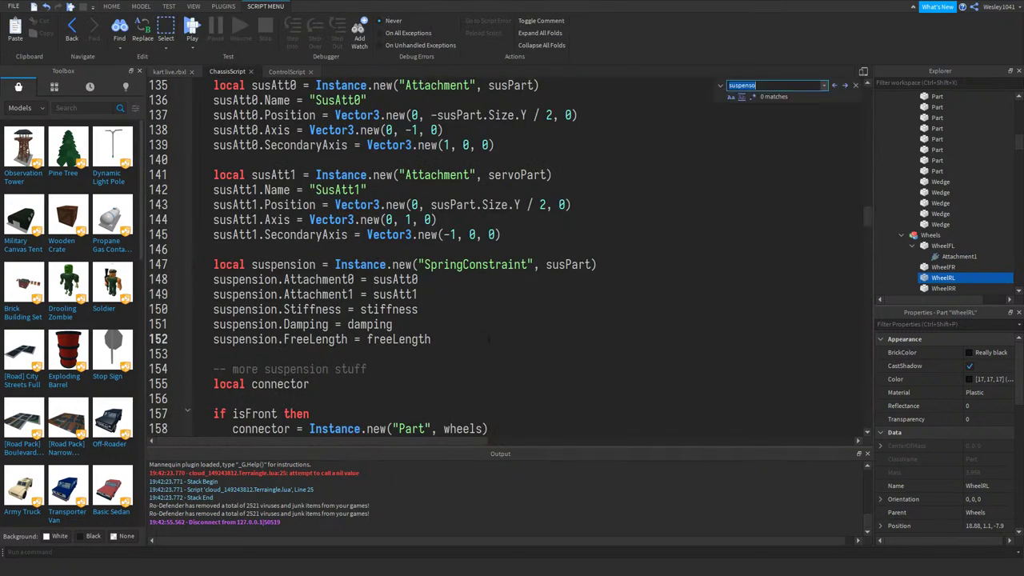
- Declare local partsTransparency = 0.5 below the damping variable in the ADJUSTABLES section of ChassisScript
text(transpa)
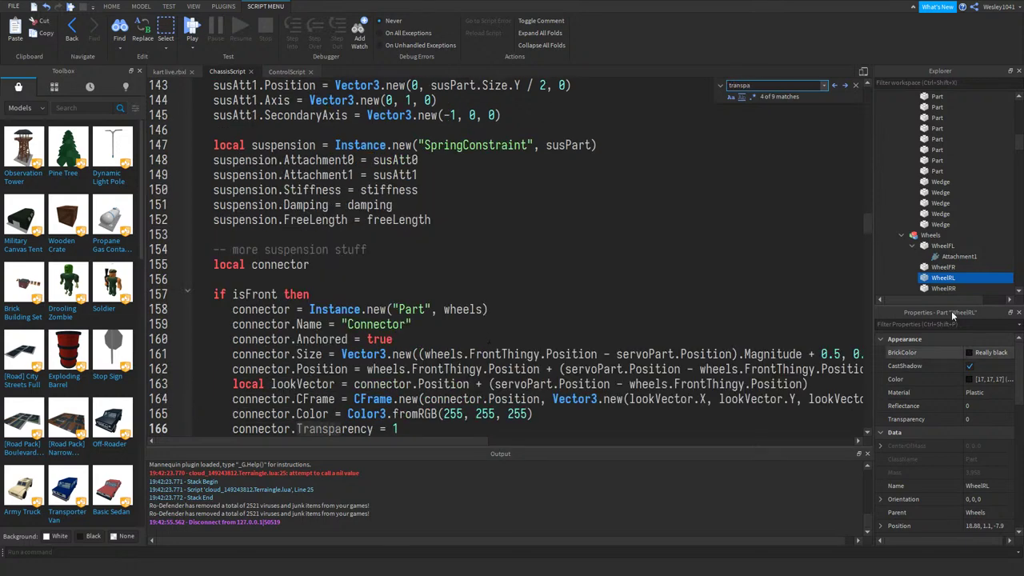
drag(867, 224, 865, 75)
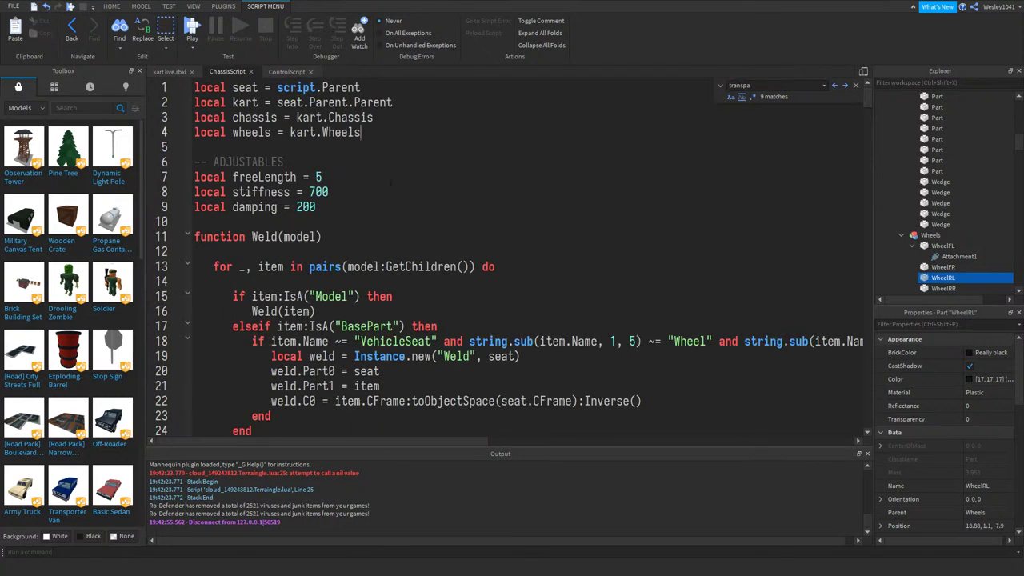
key(Return)
text(local)
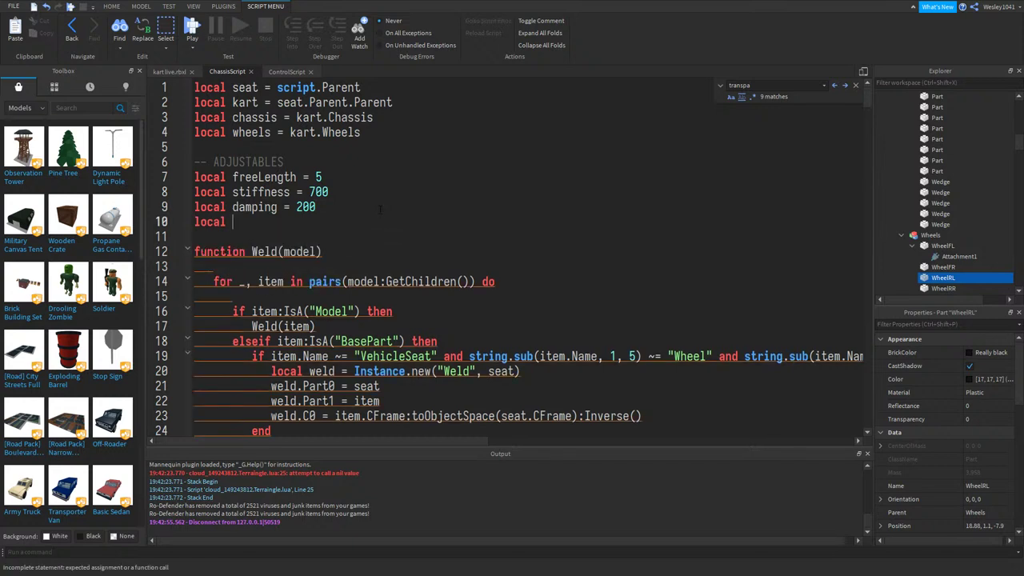
text( partsTransparency = 0.5)
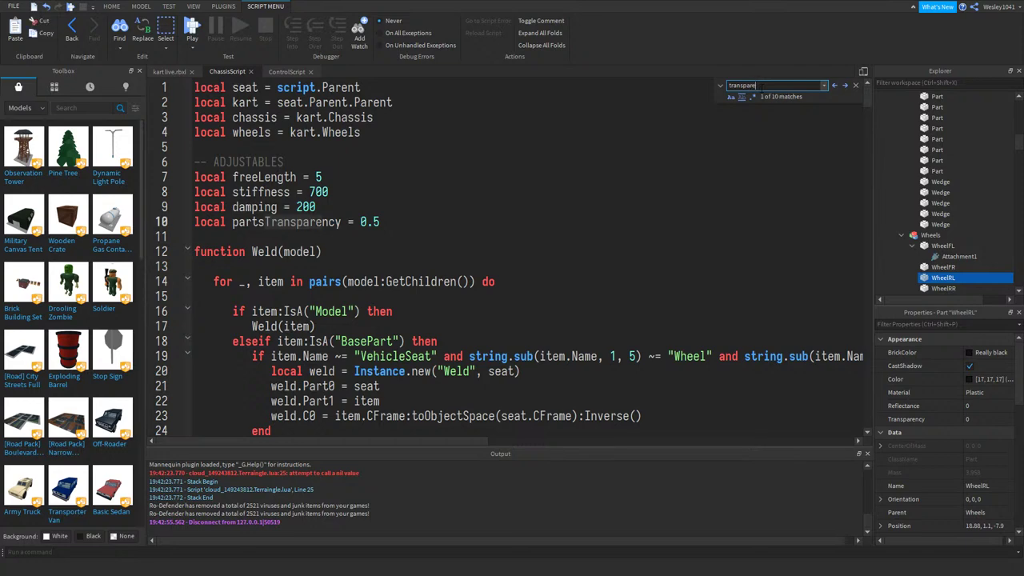
- Find the motor part's transparency line in JoinWheel and set motorPart.Transparency to partsTransparency
text(y)
key(Return)
scroll(541, 302, down, 2)
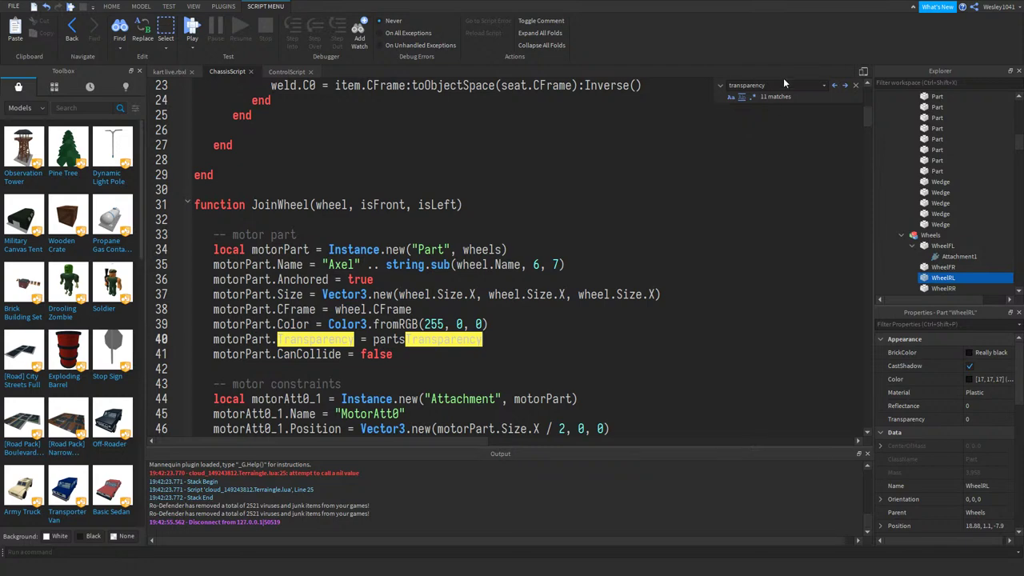
- Set servoPart.Transparency and susPart.Transparency to partsTransparency at the next transparency matches
click(781, 85)
key(Return)
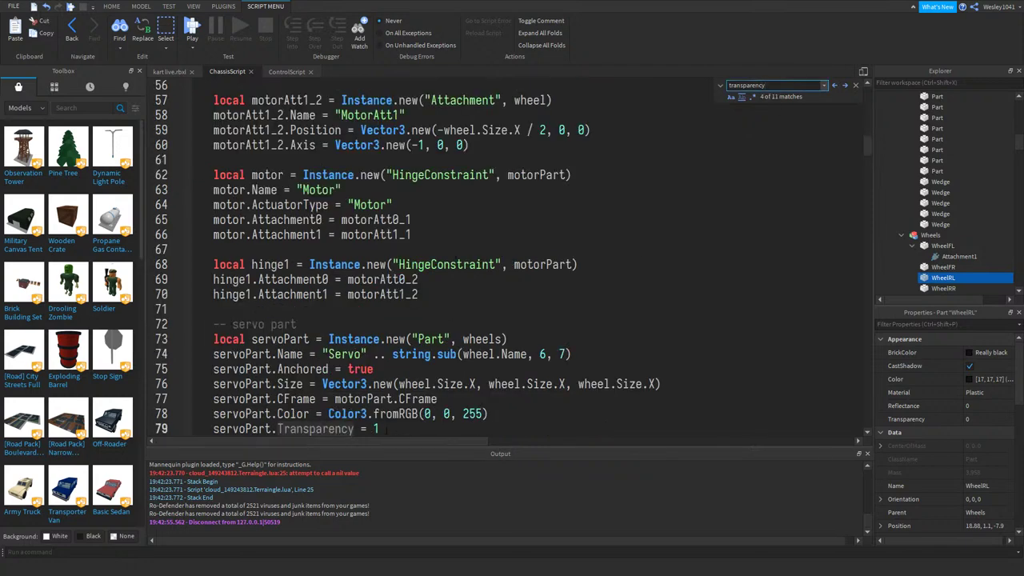
key(Return)
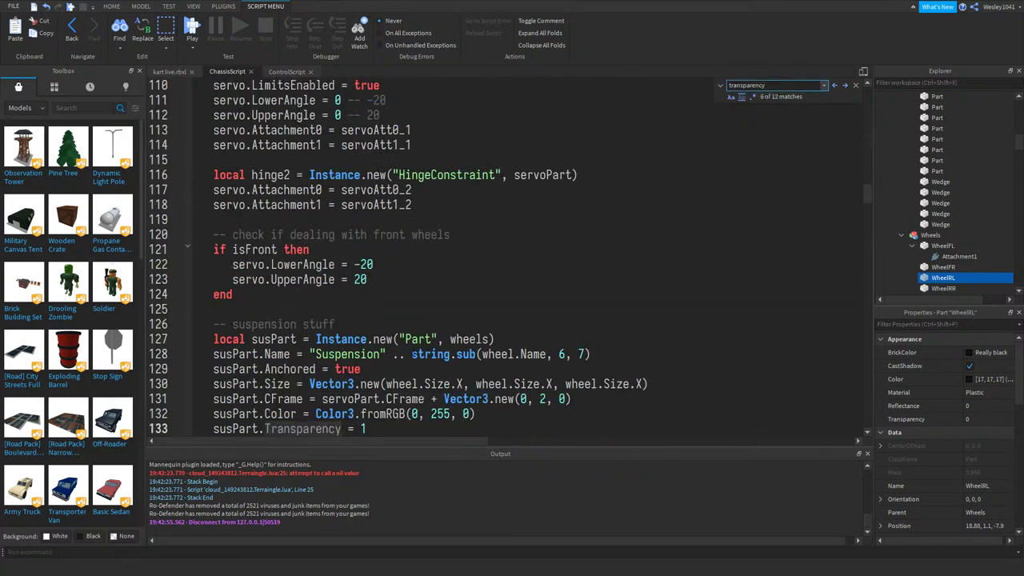
key(Escape)
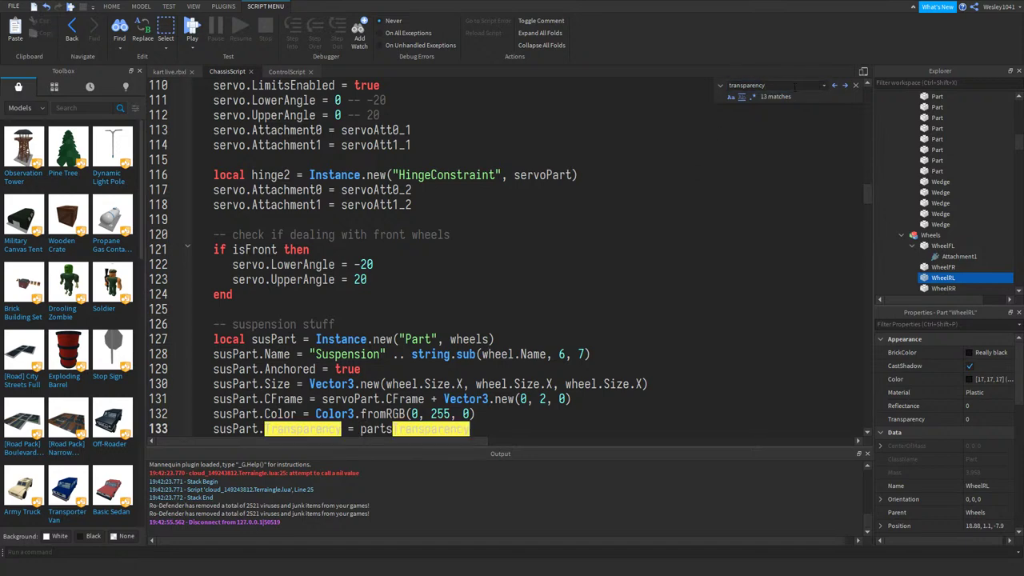
- Set connector.Transparency to partsTransparency in both the front and else branches of the first connector code
click(794, 86)
key(Return)
key(Escape)
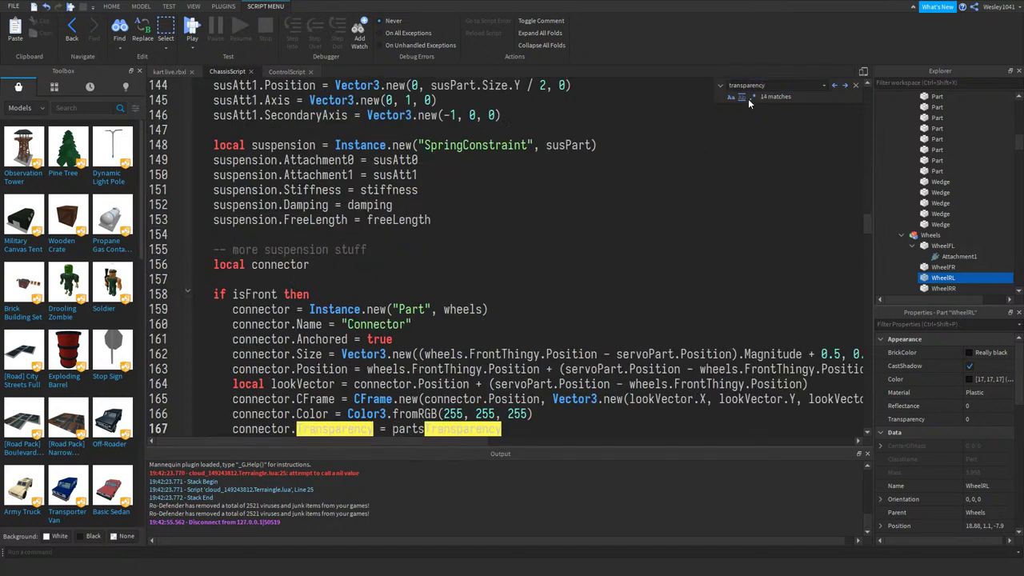
click(794, 85)
key(Return)
click(393, 428)
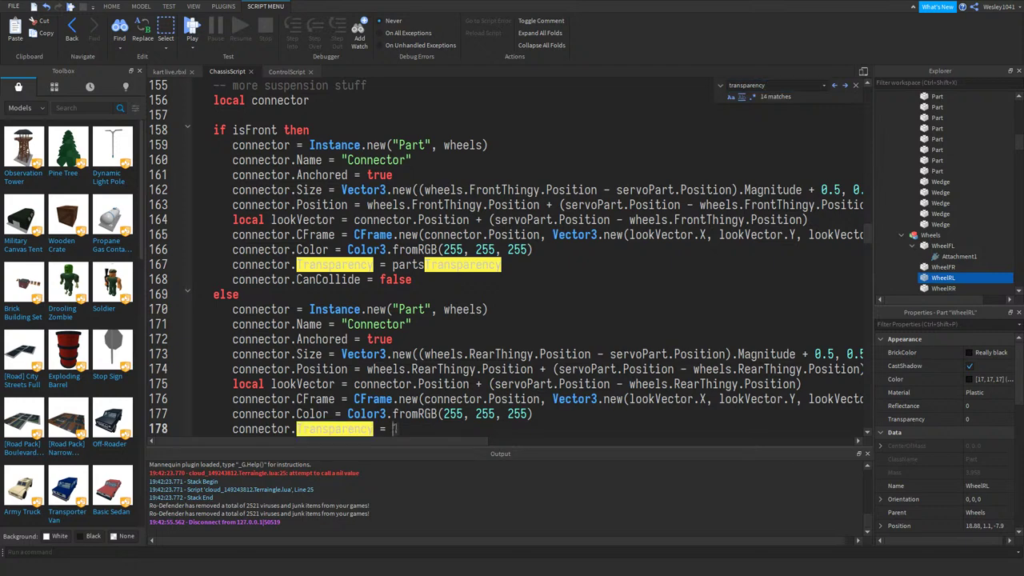
key(Return)
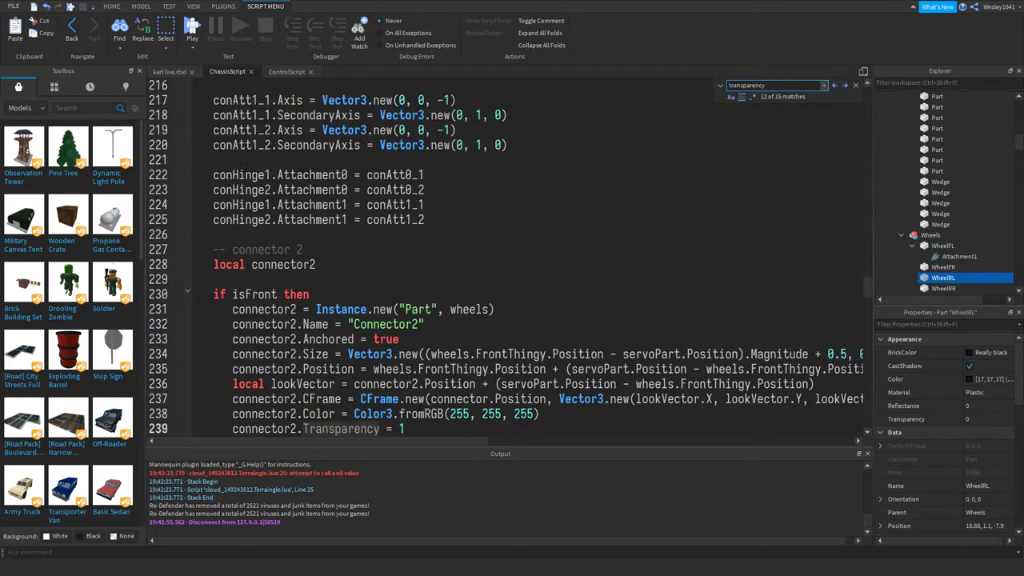
- Set connector2.Transparency to partsTransparency in both the front and else branches of the second connector code
click(792, 85)
key(Return)
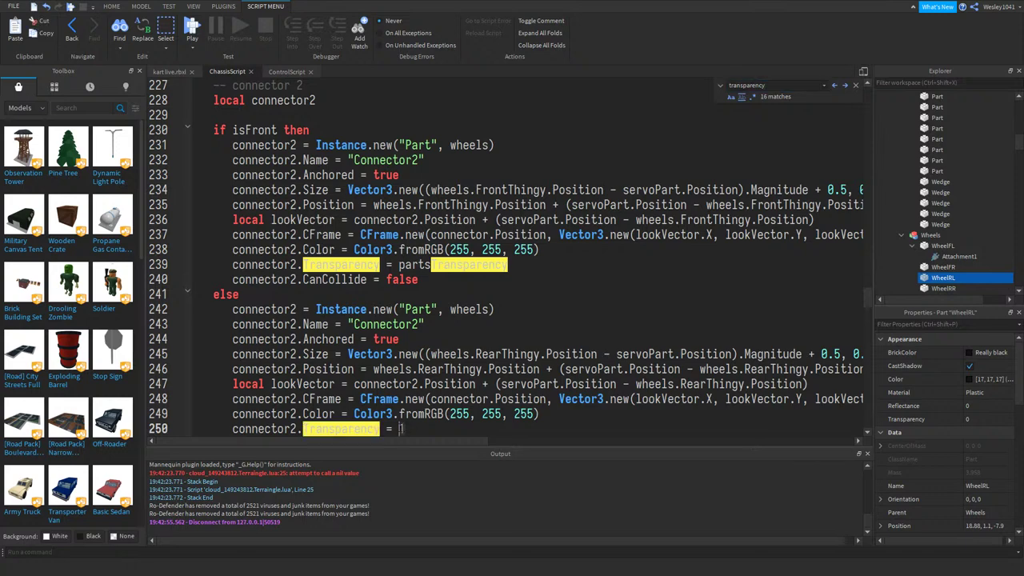
key(Return)
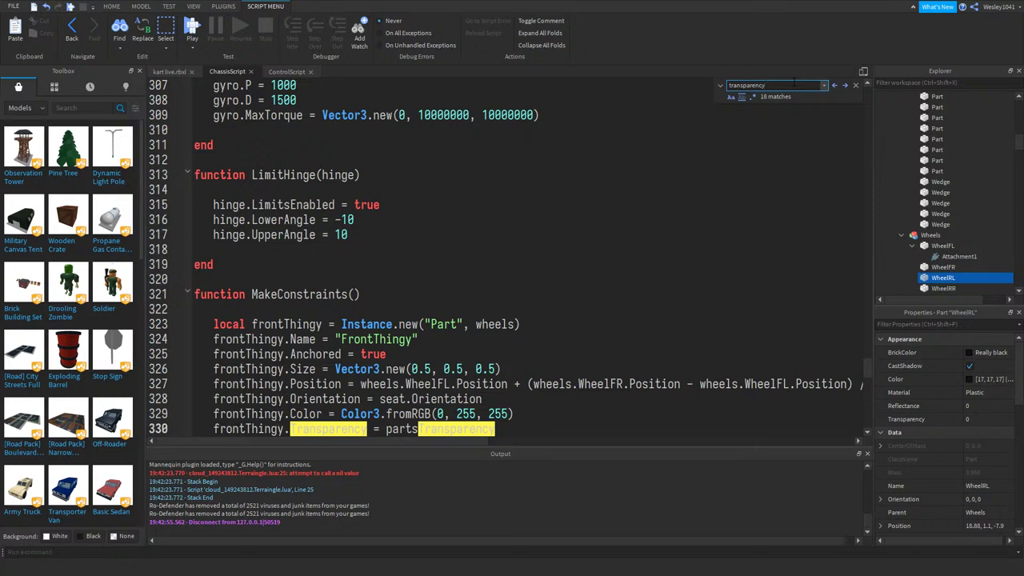
- Set frontThingy.Transparency and rearThingy.Transparency to partsTransparency in MakeConstraints, and check for any remaining transparency matches
click(794, 85)
key(Return)
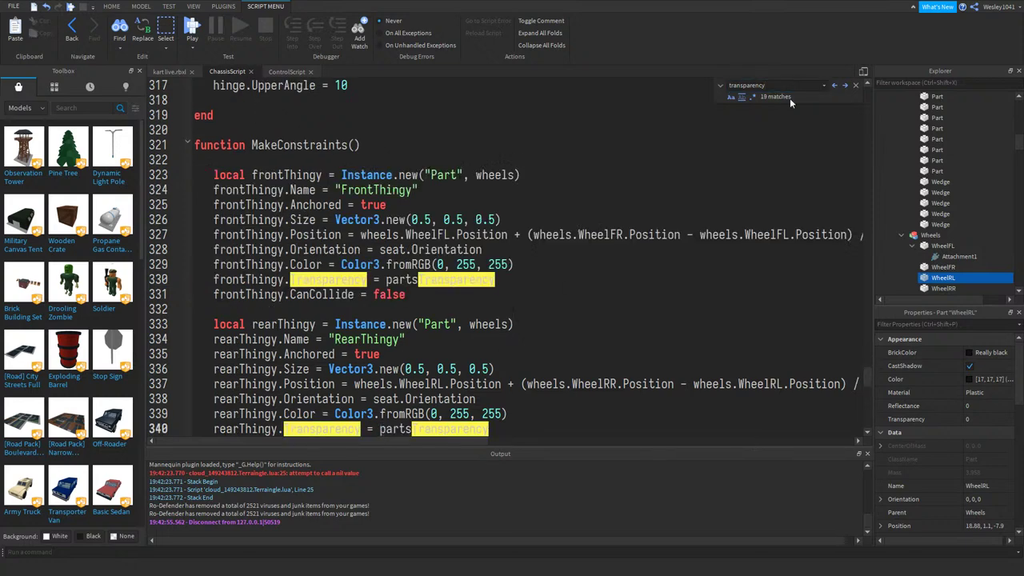
click(794, 85)
key(Return)
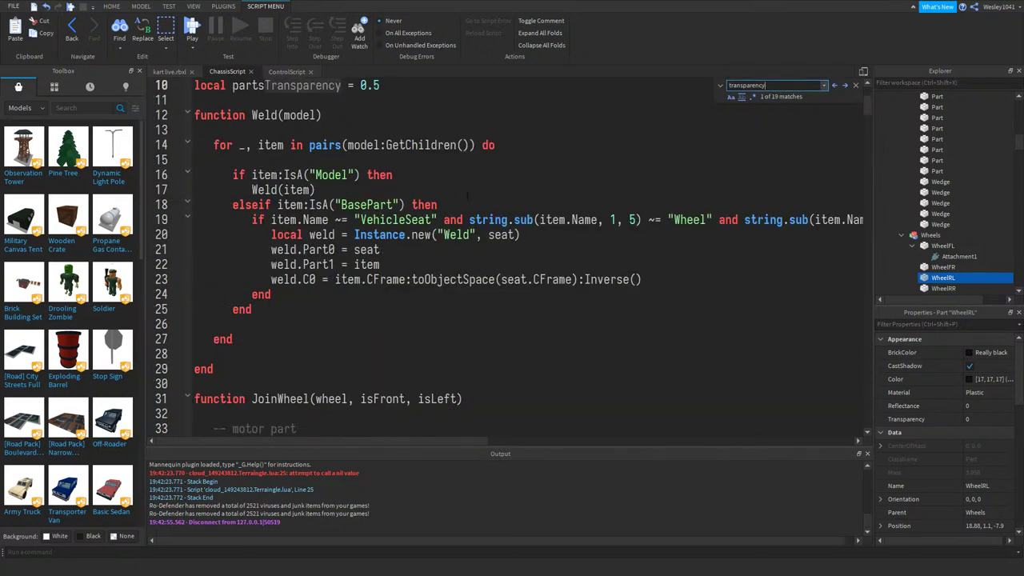
- Return to the kart place, start a playtest and walk the character into the kart's seat
click(166, 72)
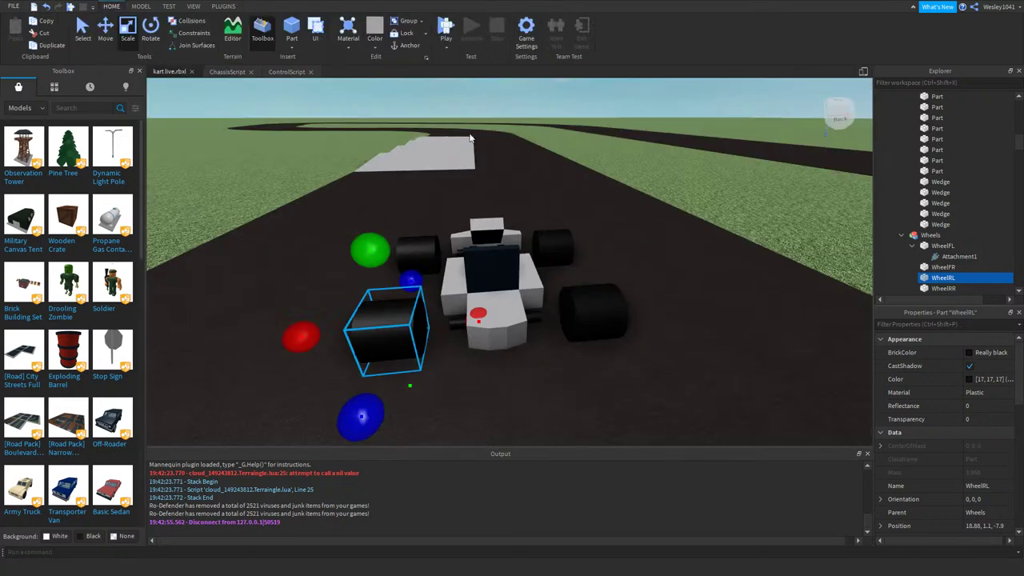
click(453, 28)
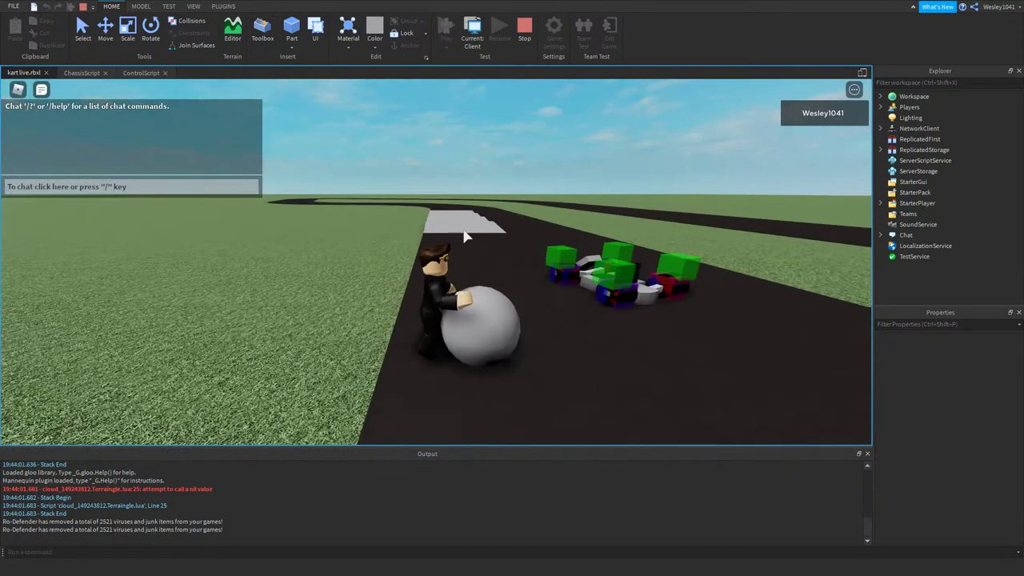
key(d)
right_drag(464, 232, 464, 232)
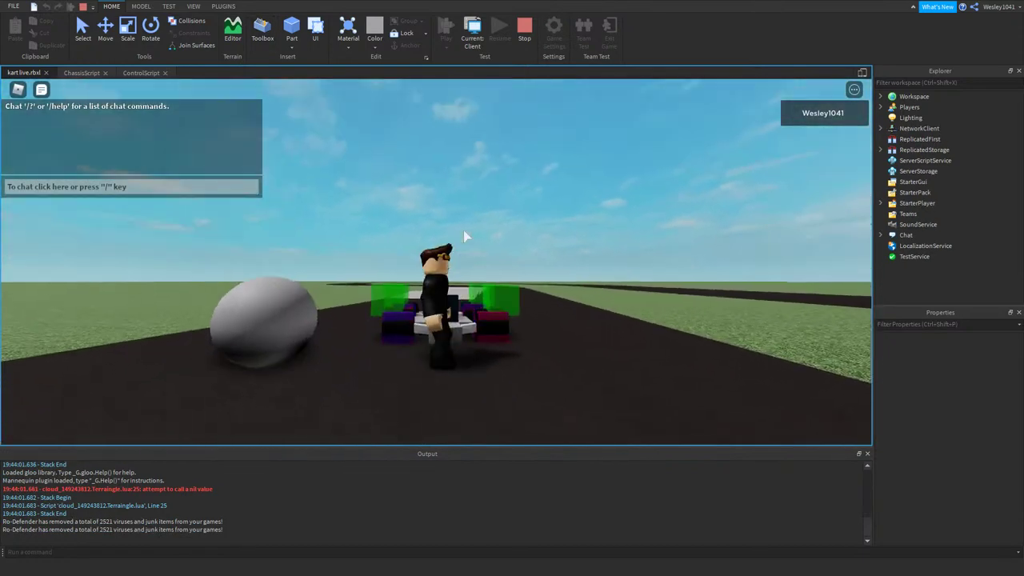
key(w)
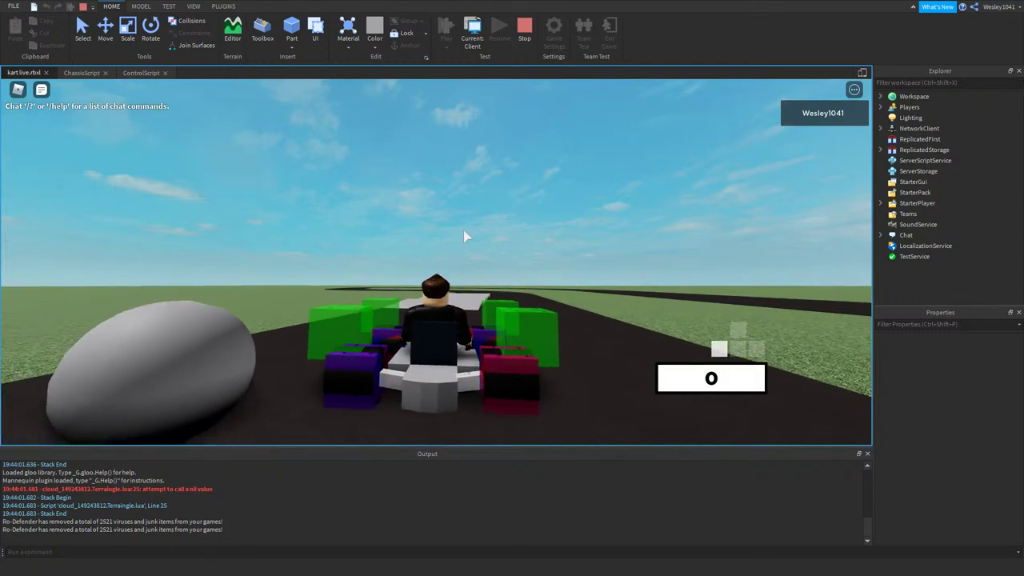
- Steer the kart both ways at low speed to examine the semi-transparent chassis parts around the wheels, and end the playtest
key(d)
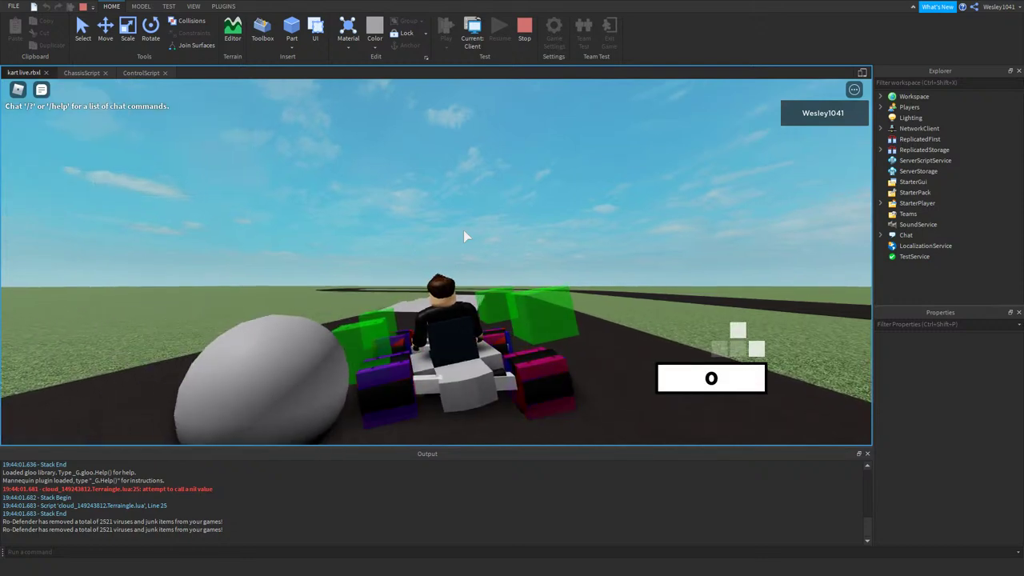
key(w)
key(a)
right_drag(464, 230, 464, 231)
key(d)
key(a)
key(d)
key(a)
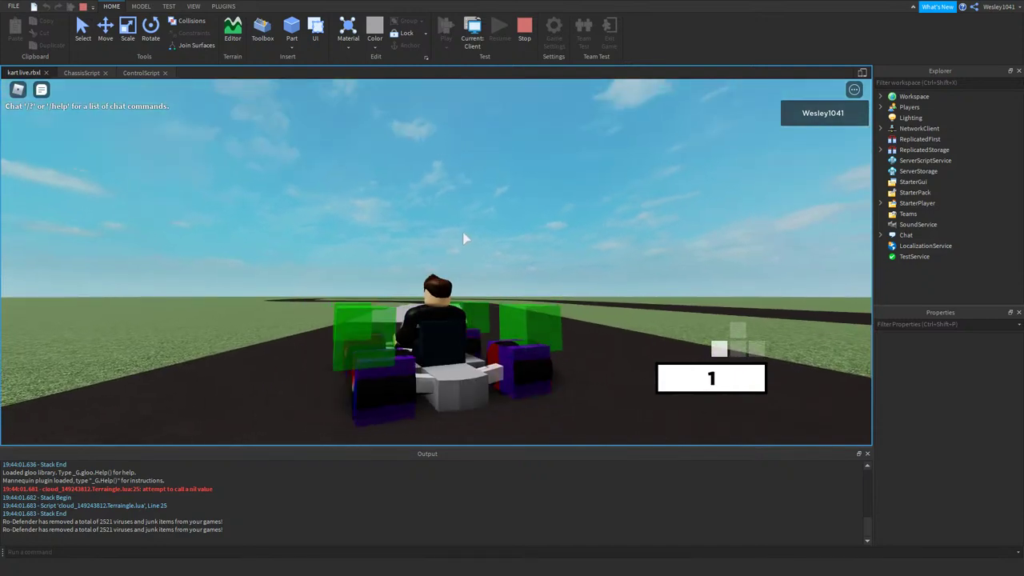
key(w)
key(d)
right_drag(463, 232, 464, 237)
key(w)
key(d)
key(a)
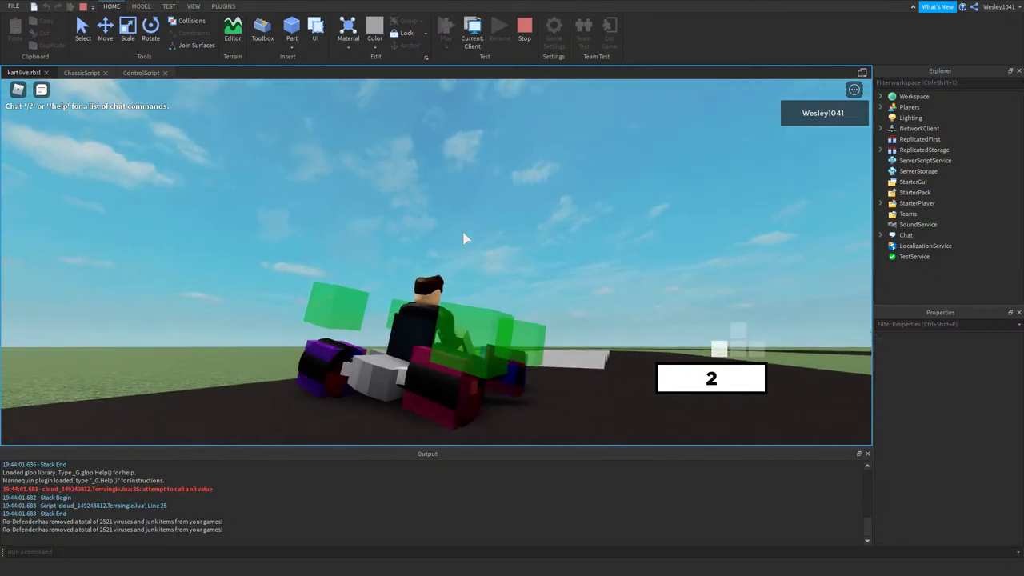
key(a)
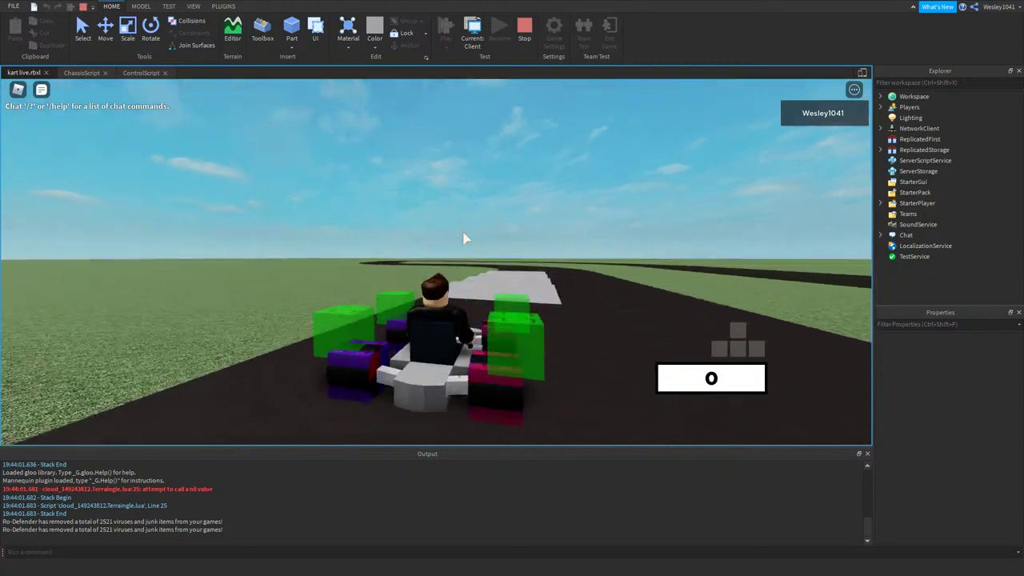
right_drag(464, 238, 464, 238)
key(w)
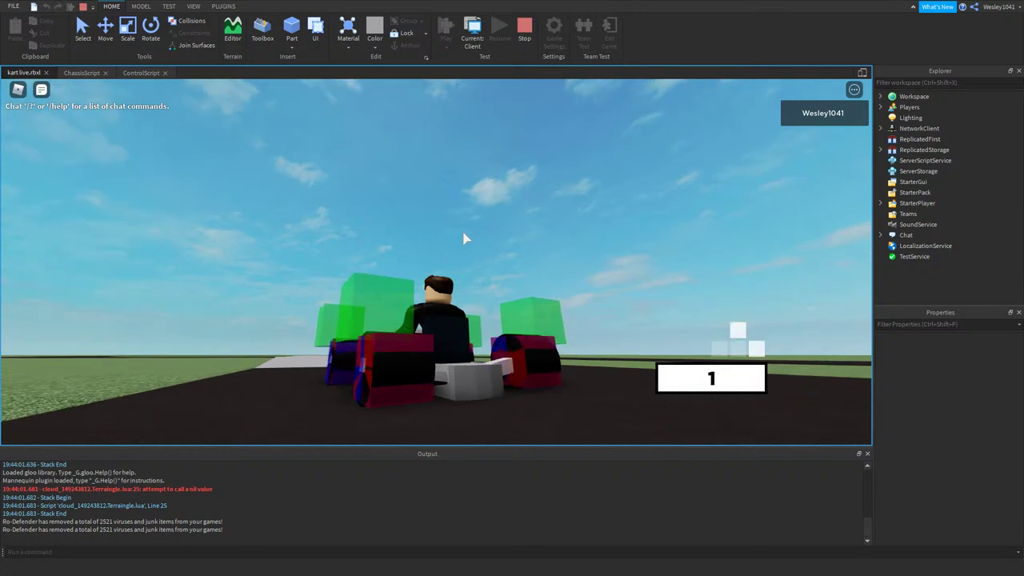
key(a)
key(d)
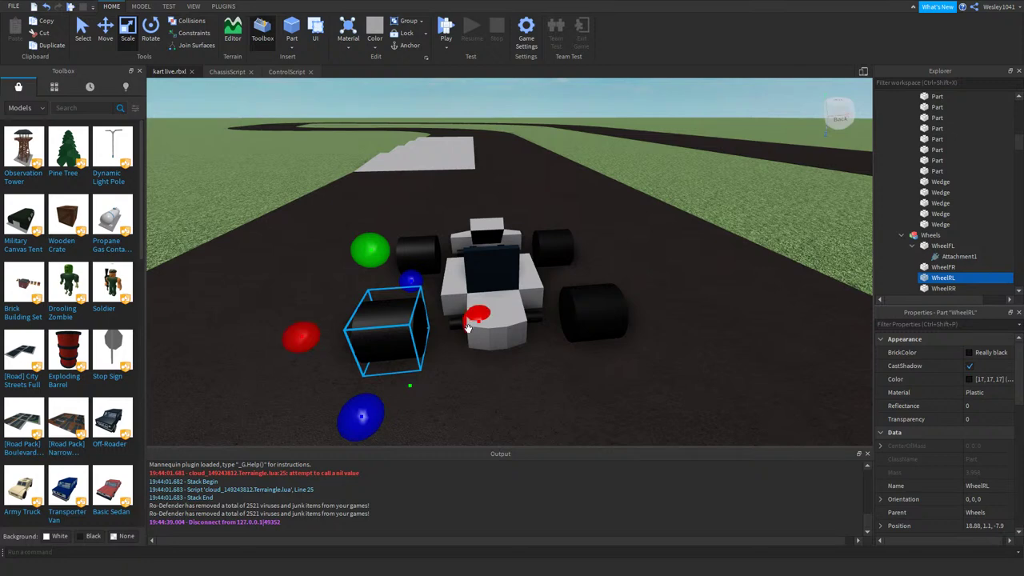
- Scale the four kart wheels thinner and move them down together relative to the body
drag(468, 326, 427, 258)
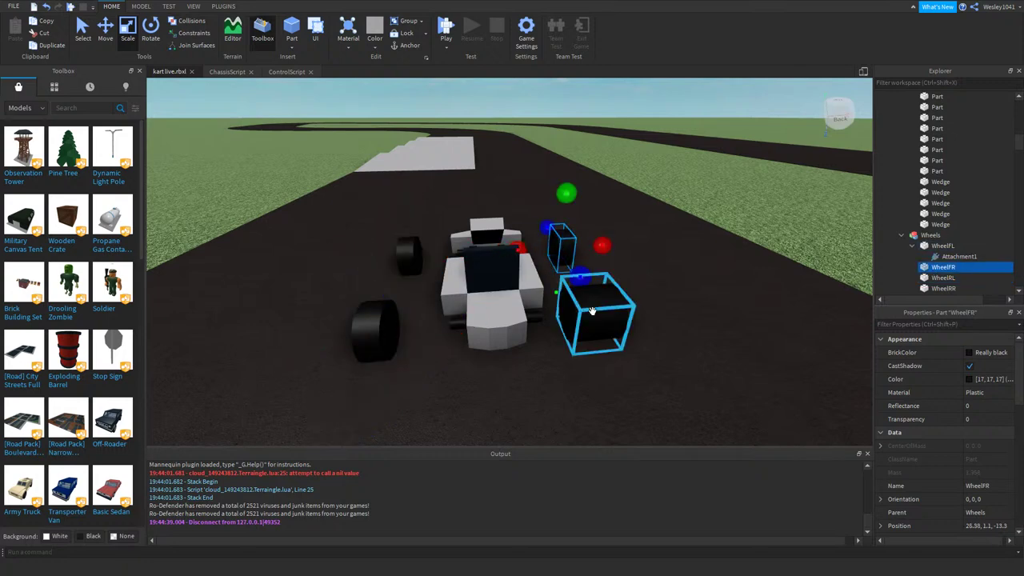
drag(531, 314, 534, 317)
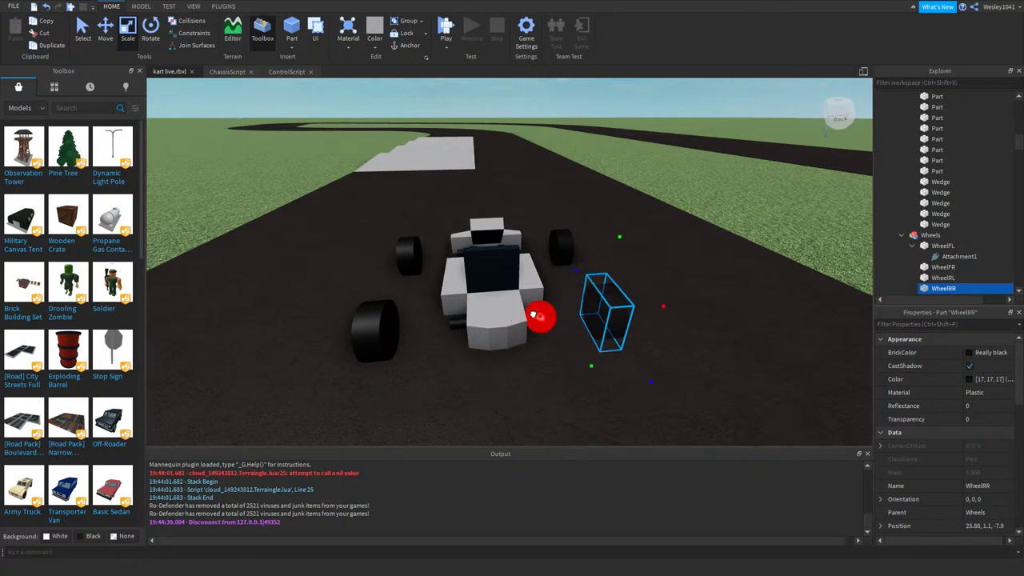
ctrl+click(397, 253)
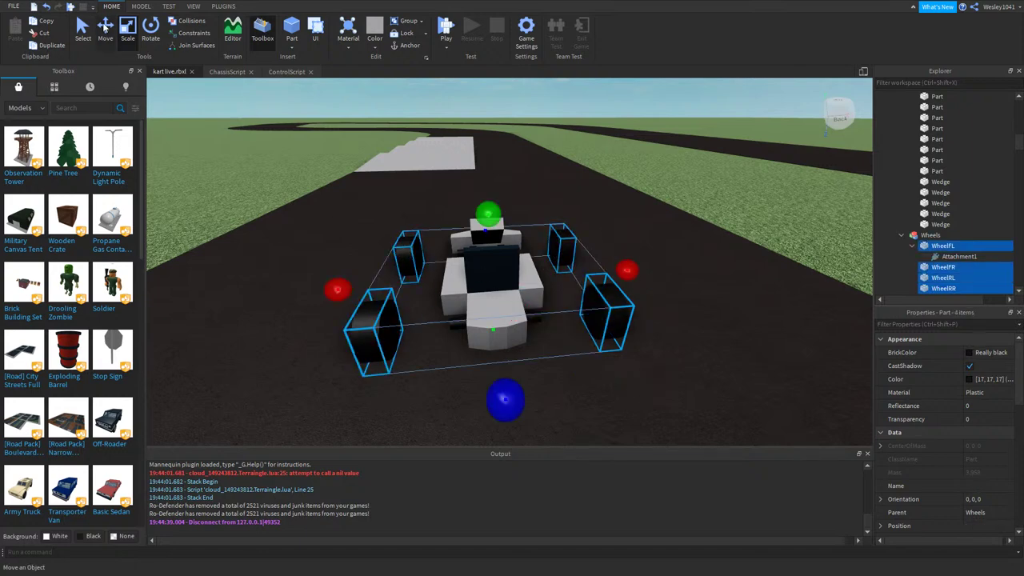
click(491, 212)
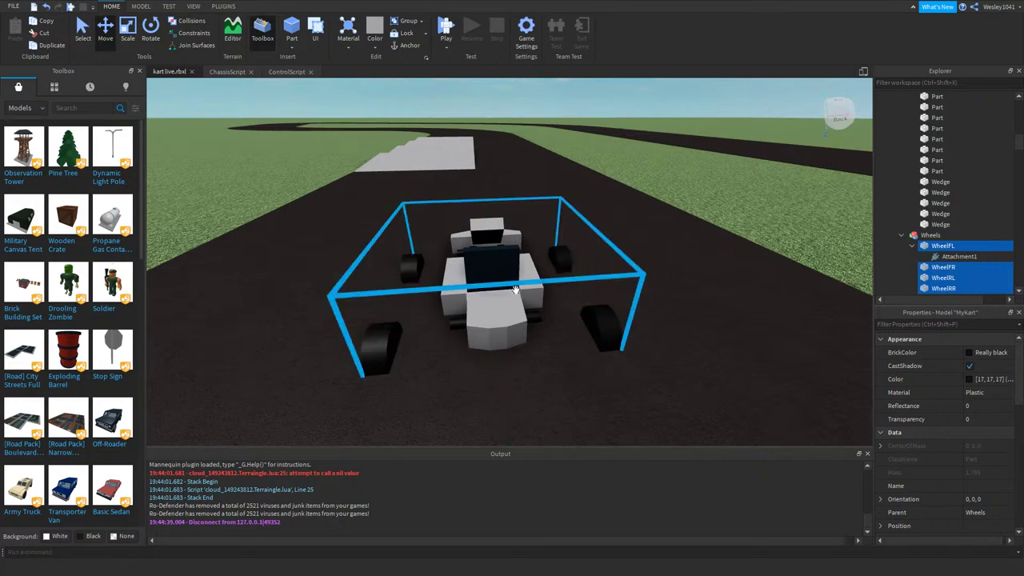
- Select the whole MyKart model and move it upward above the track
mouse_move(484, 193)
right_down()
mouse_move(498, 204)
mouse_move(500, 195)
right_up()
click(501, 197)
click(499, 195)
drag(498, 137, 491, 102)
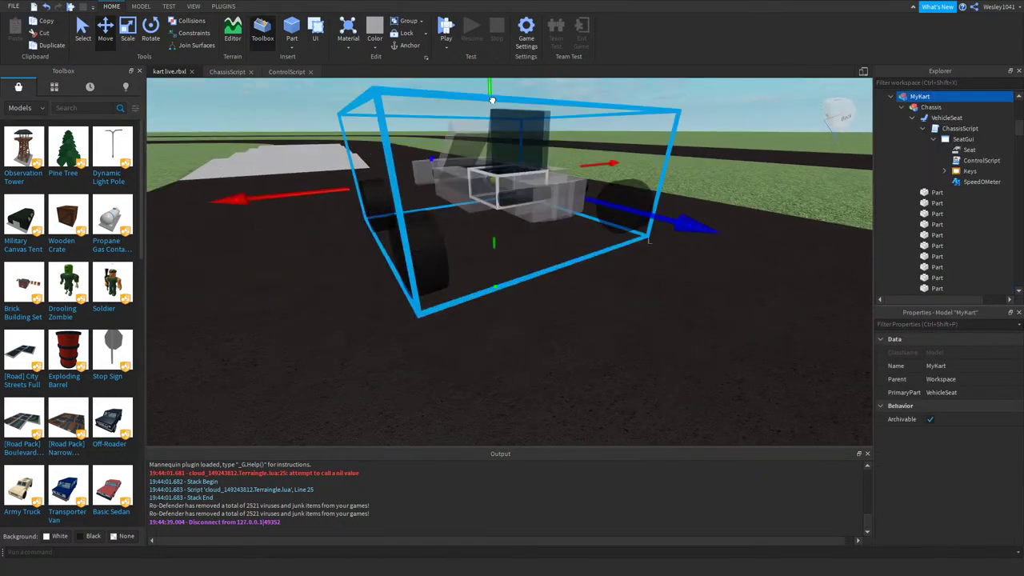
- Select all four wheels and lower them farther beneath the raised kart body
alt+click(420, 240)
ctrl+click(379, 201)
right_drag(379, 201, 496, 194)
scroll(496, 195, down, 2)
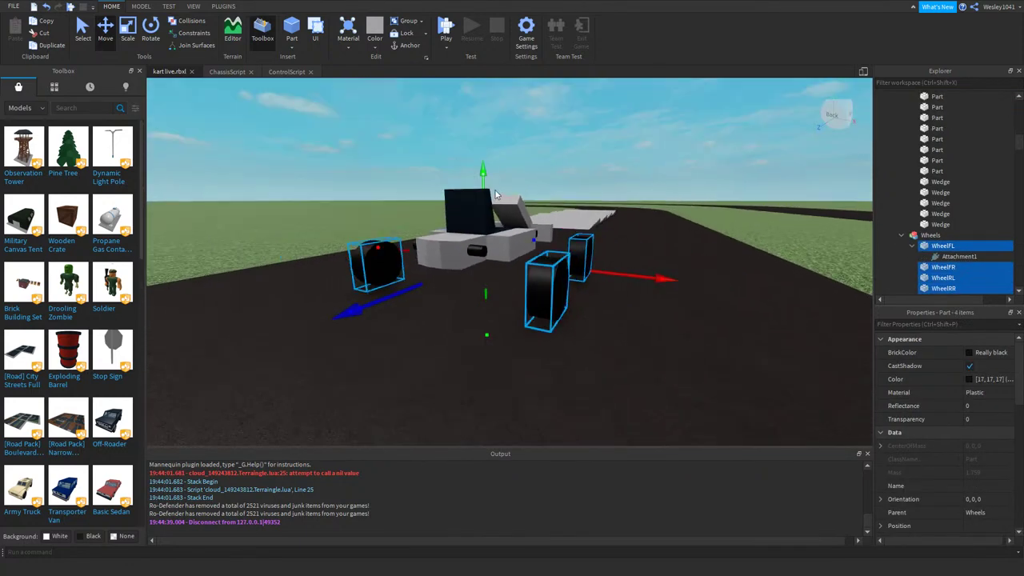
drag(482, 193, 484, 215)
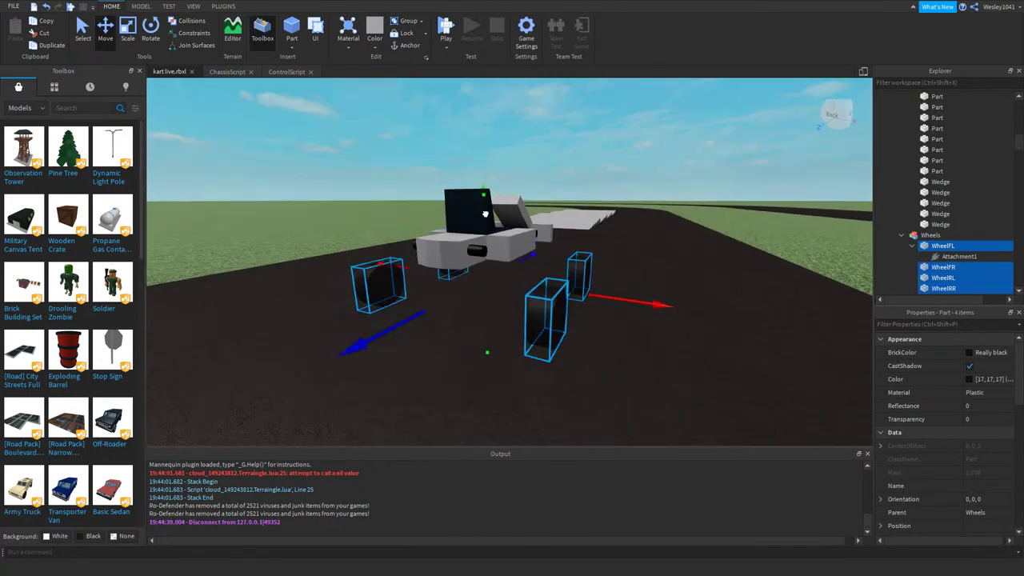
click(605, 138)
- Start a playtest of the high-riding kart and seat the character in it
right_drag(605, 138, 610, 138)
key(s)
key(a)
key(d)
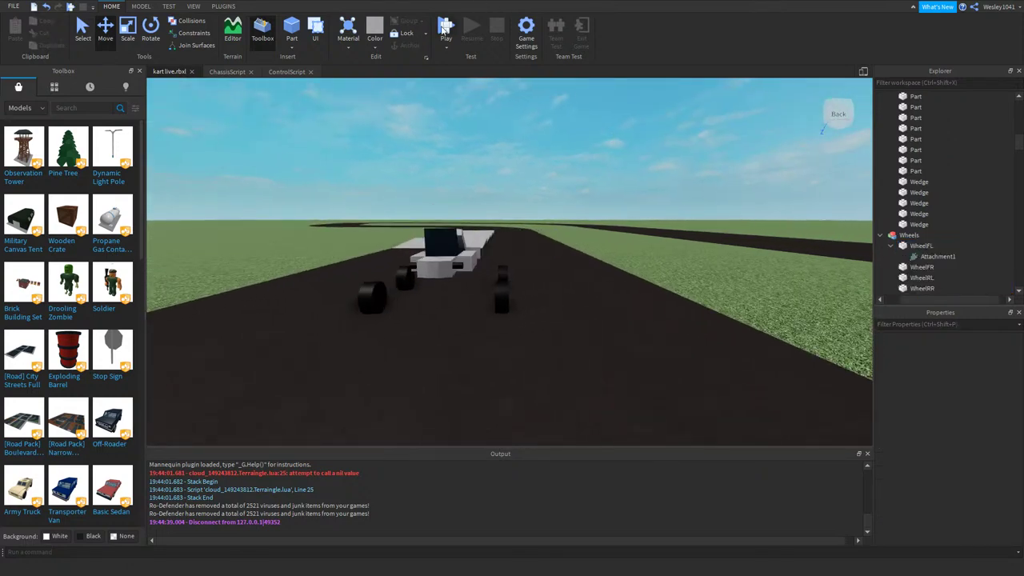
click(445, 28)
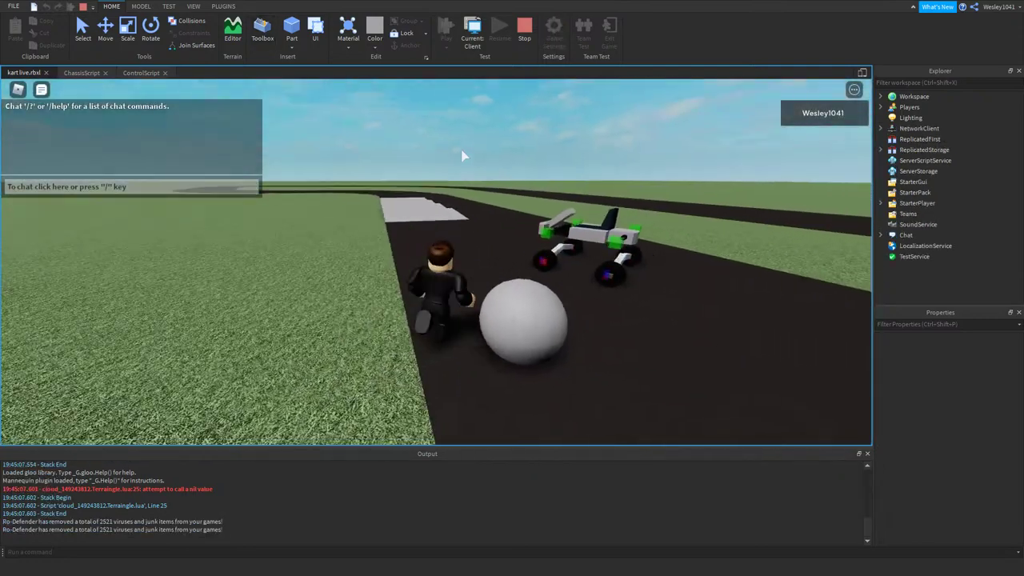
key(w)
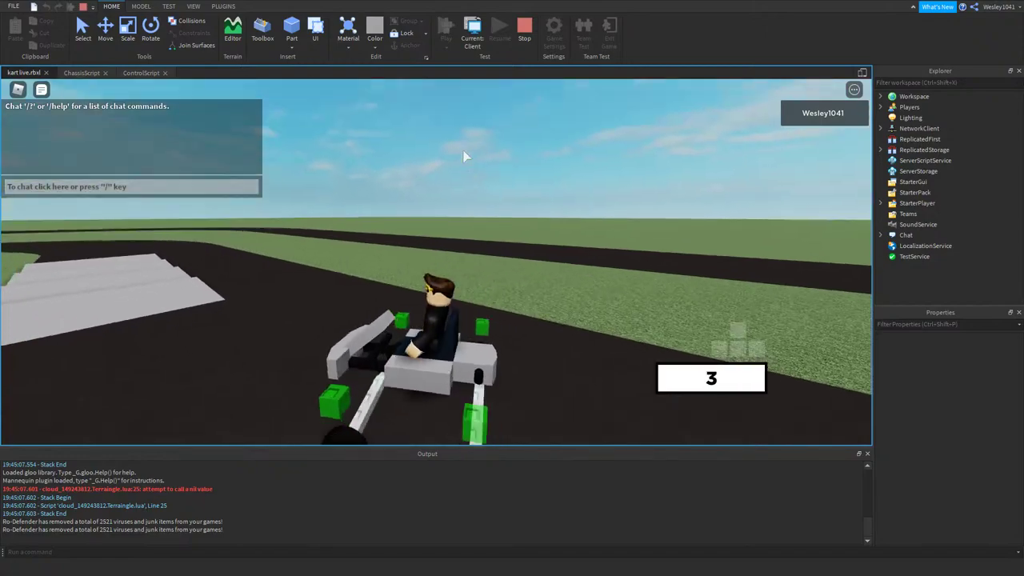
- Drive the high-riding kart past the ramp and through the track's curves to test its stability, and end the playtest
key(w)
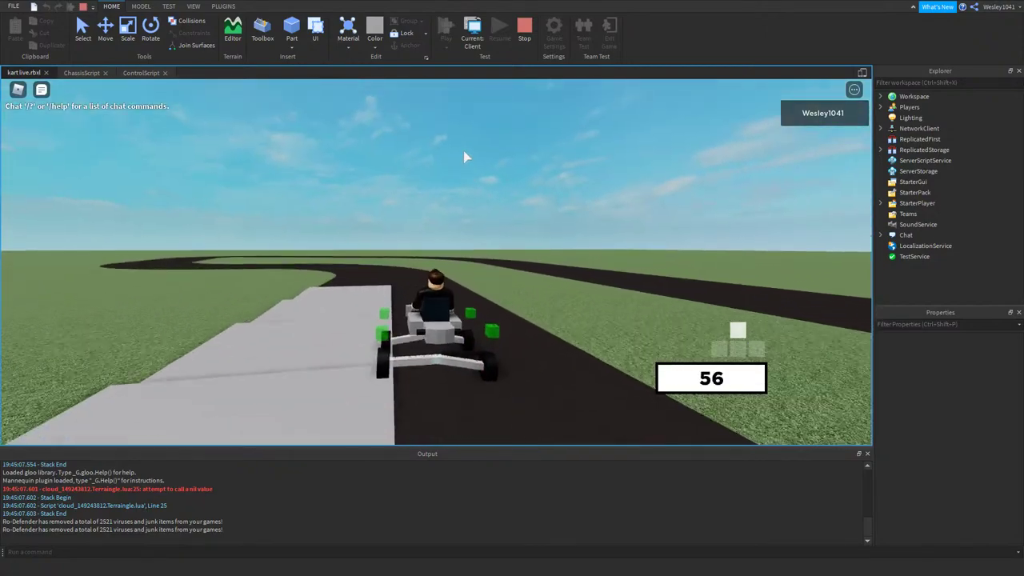
key(w)
key(a)
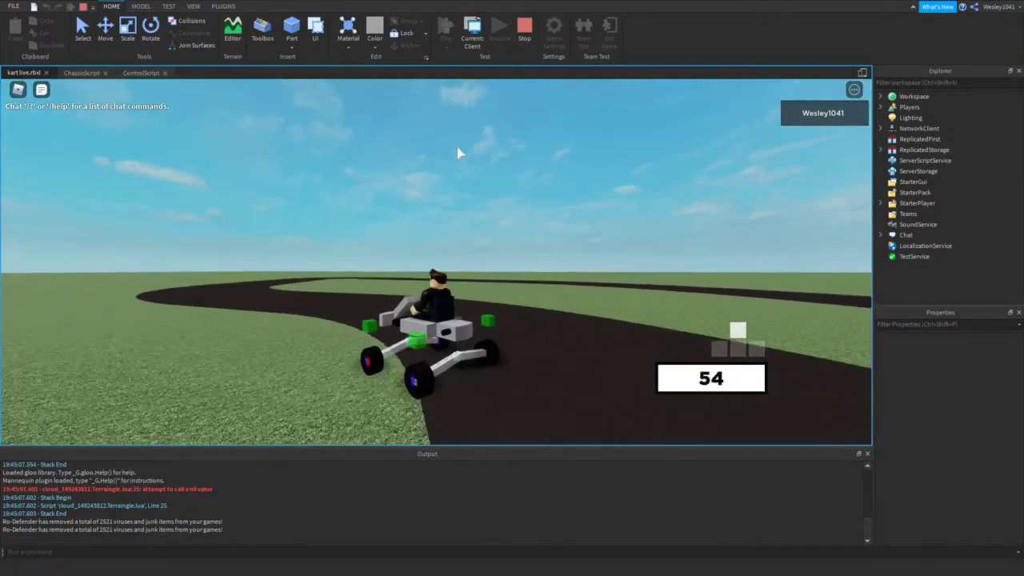
key(w)
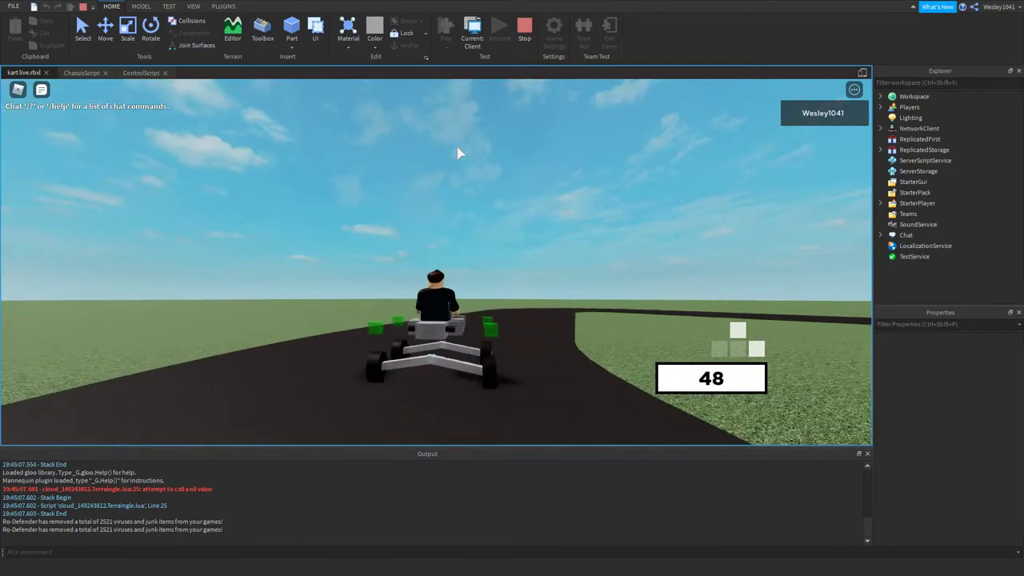
key(d)
key(a)
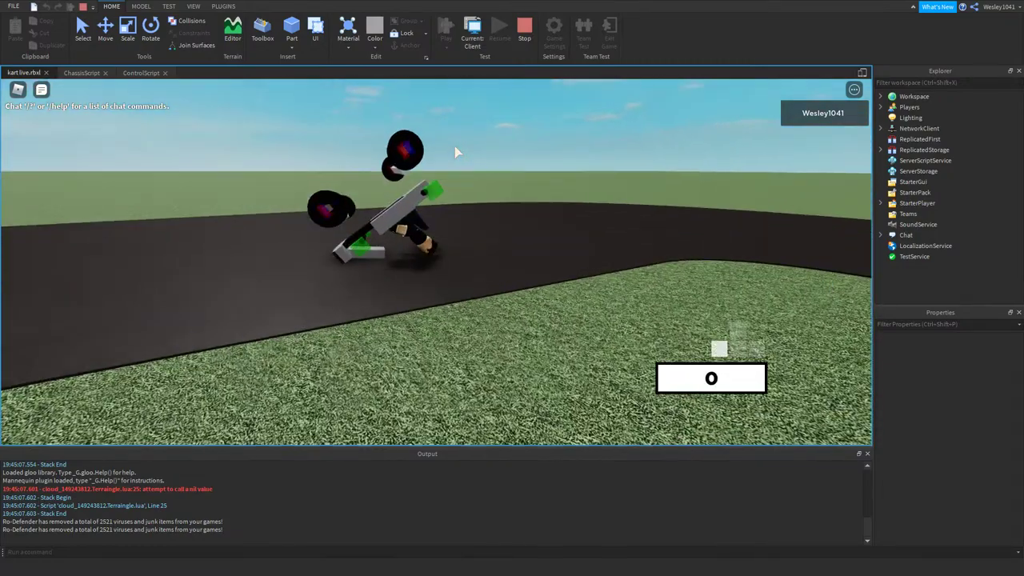
click(525, 31)
- Run a new playtest and jump the character into the high-riding kart
click(450, 28)
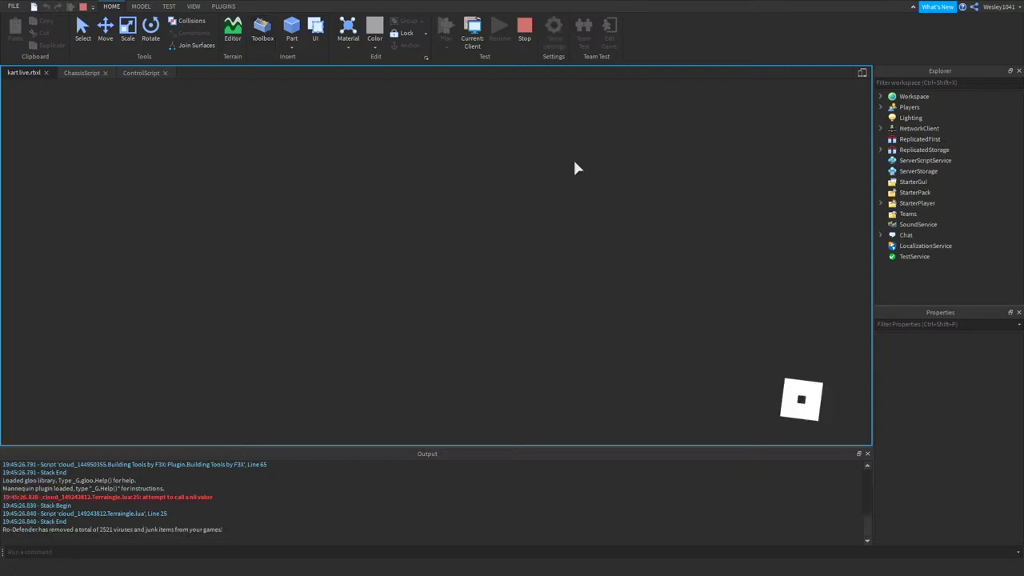
key(d)
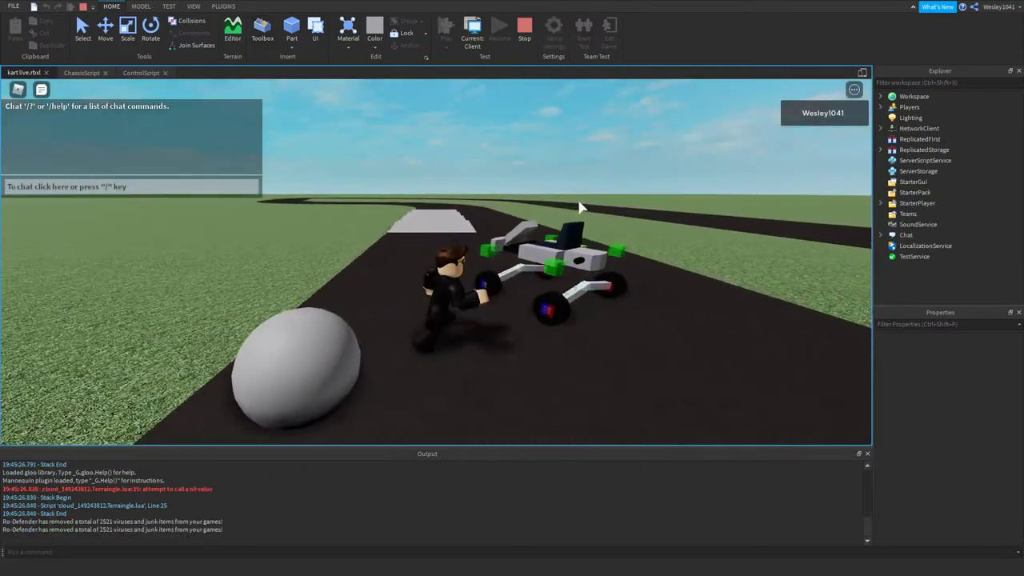
key(space)
key(s)
key(w)
- Drive the high-riding kart alongside the ramp and into the curve, watching its suspension from the side, and end the playtest
key(d)
key(w)
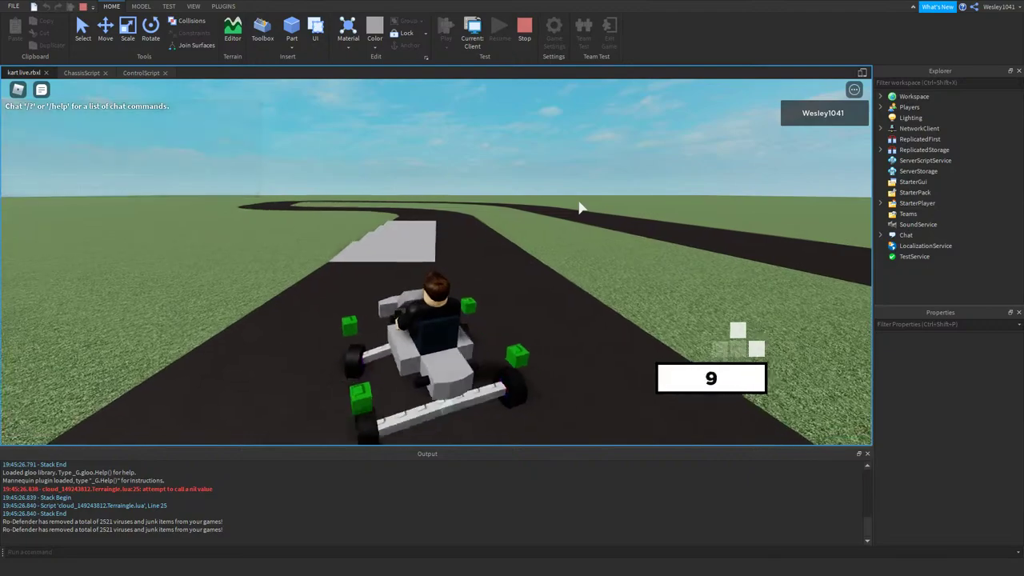
key(w)
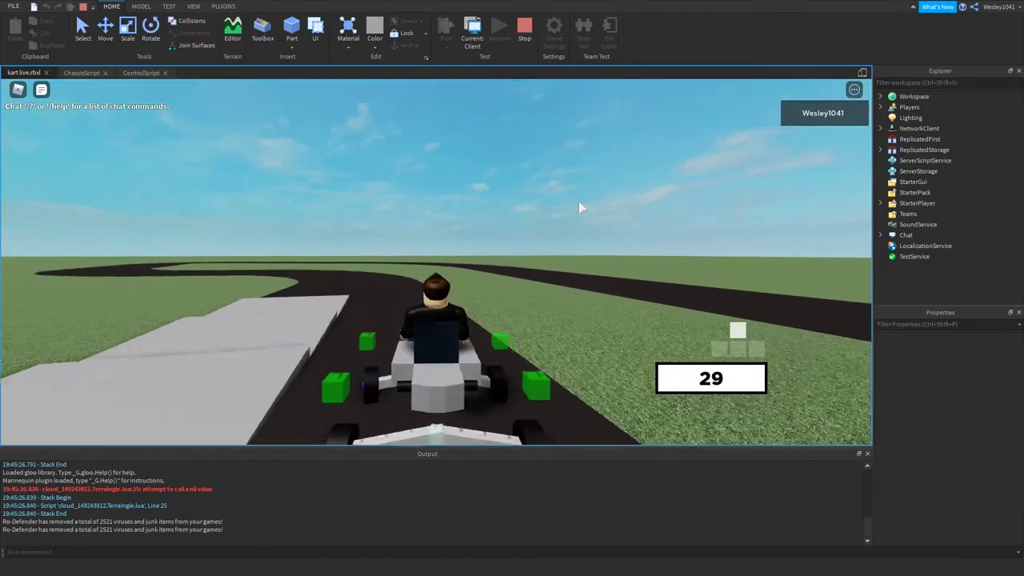
right_drag(579, 201, 578, 201)
scroll(578, 201, down, 3)
key(w)
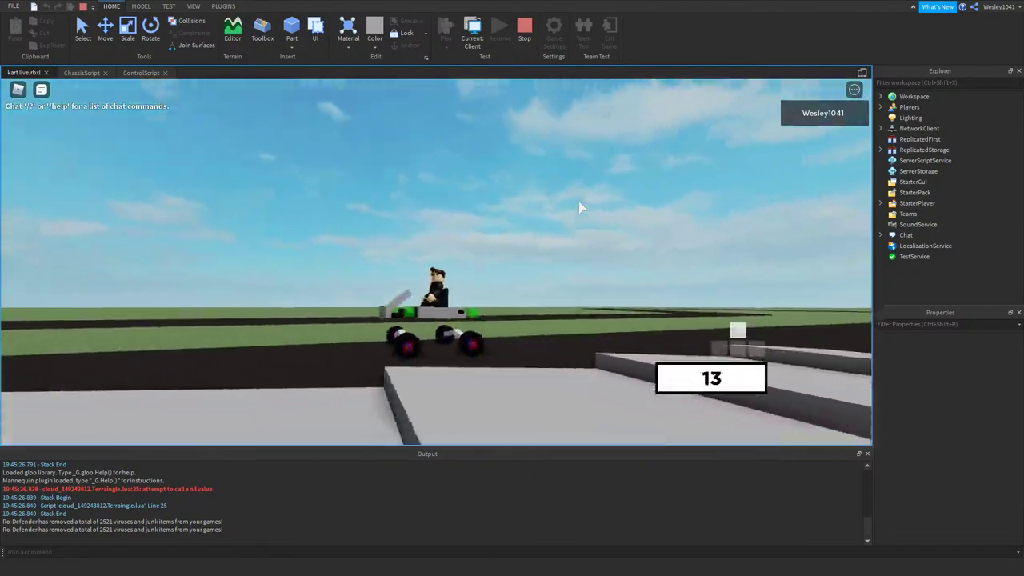
key(w)
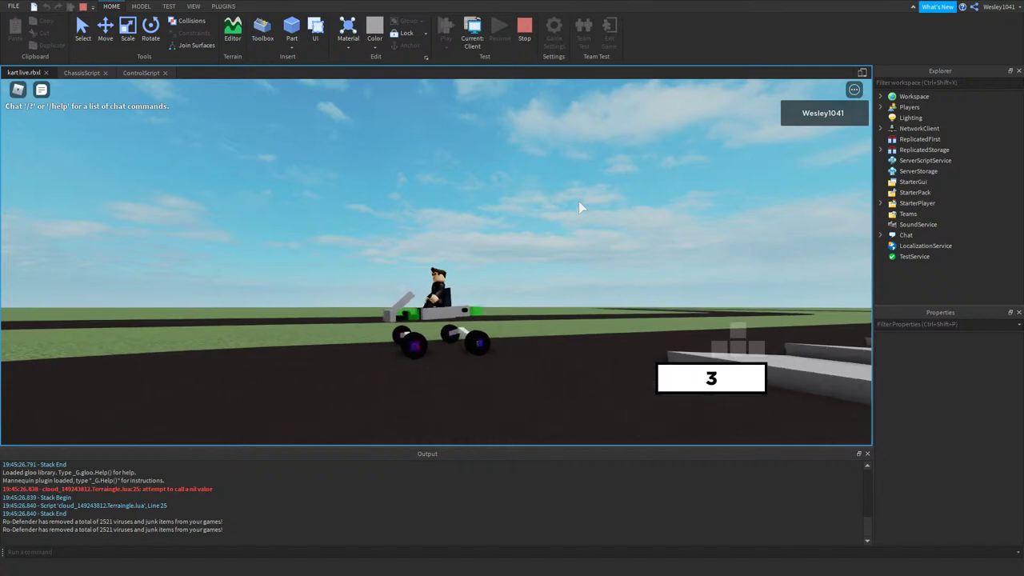
key(w)
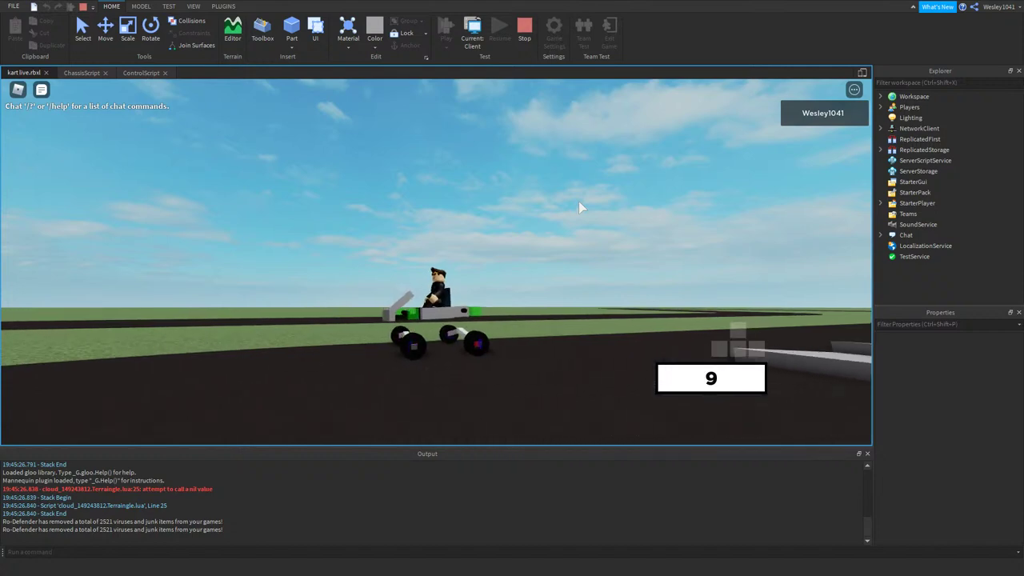
key(s)
key(w)
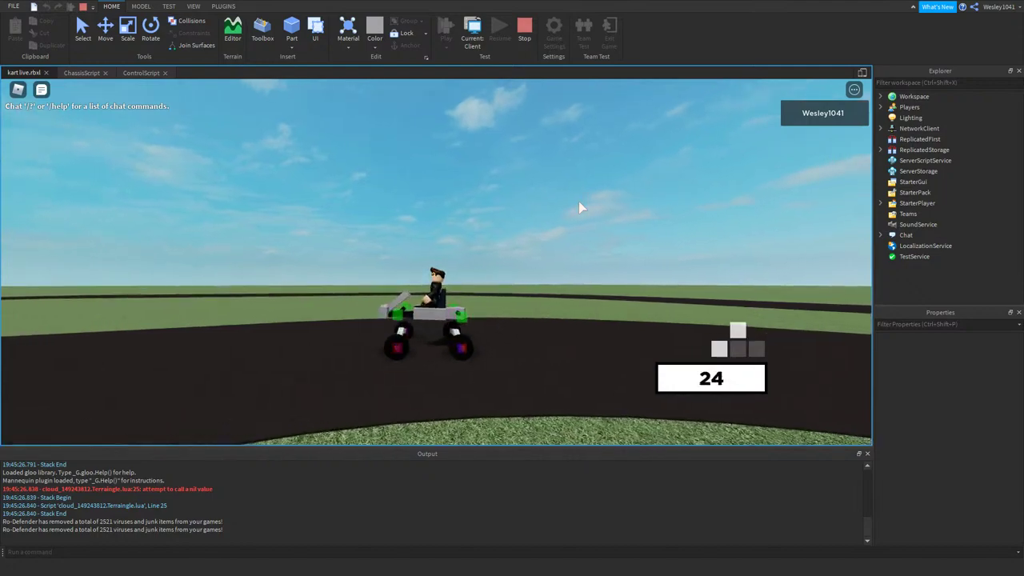
key(d)
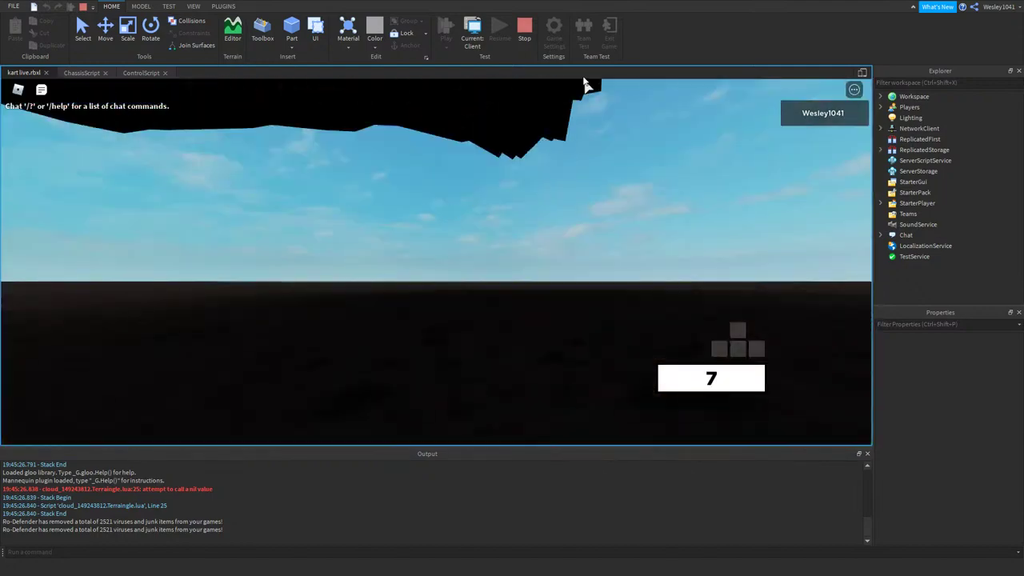
click(525, 45)
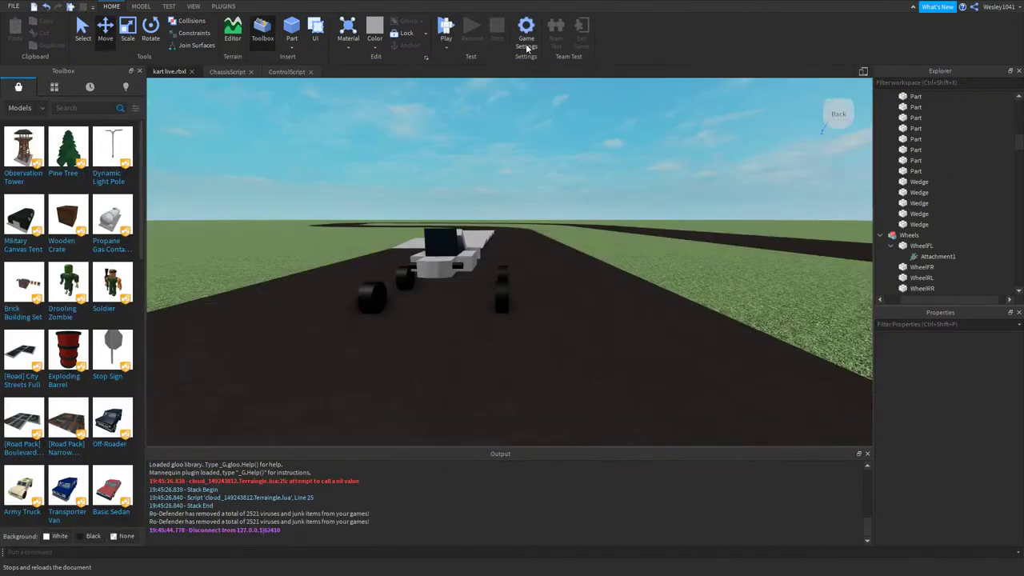
- Review the adjustable stats at the start of ControlScript and the adjustables in ChassisScript
click(284, 72)
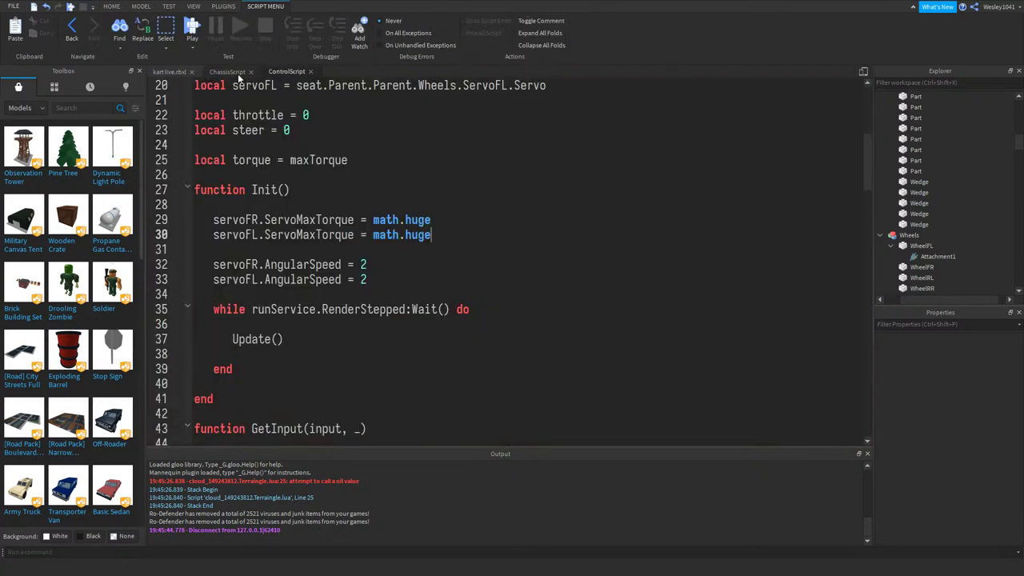
click(286, 72)
scroll(291, 114, up, 6)
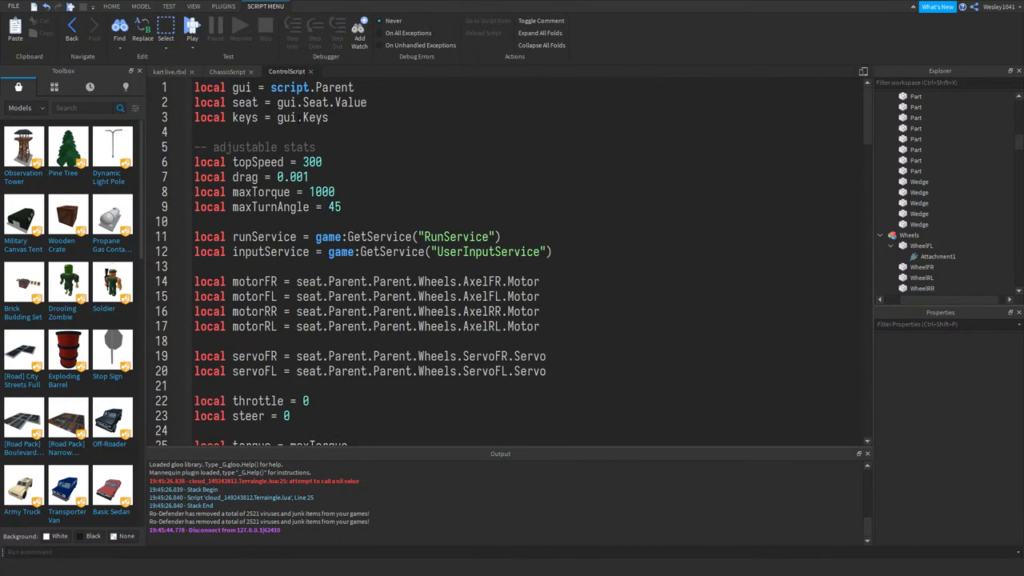
click(224, 72)
drag(868, 112, 867, 81)
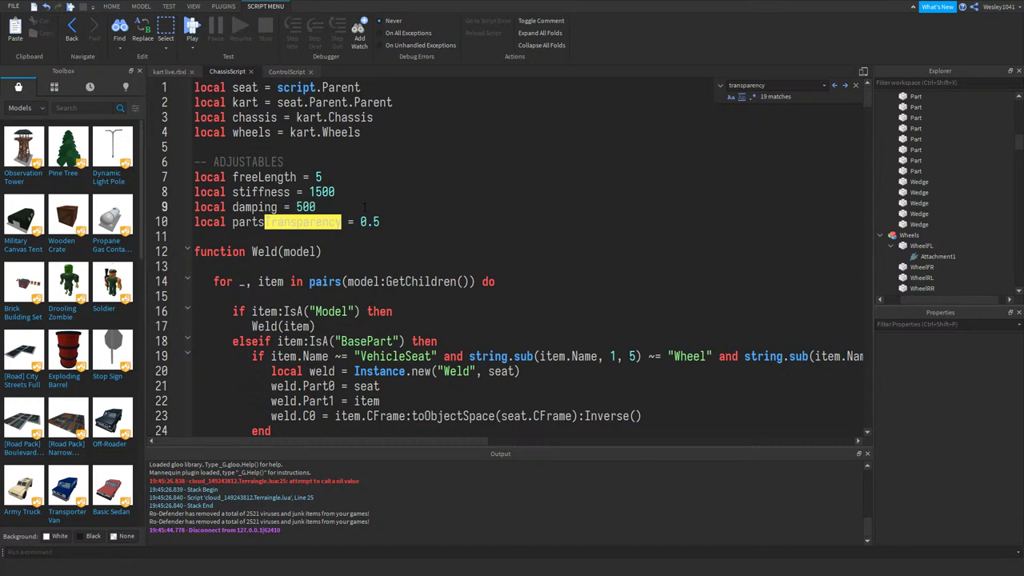
- Start another playtest and jump the character into the high-riding kart
click(193, 50)
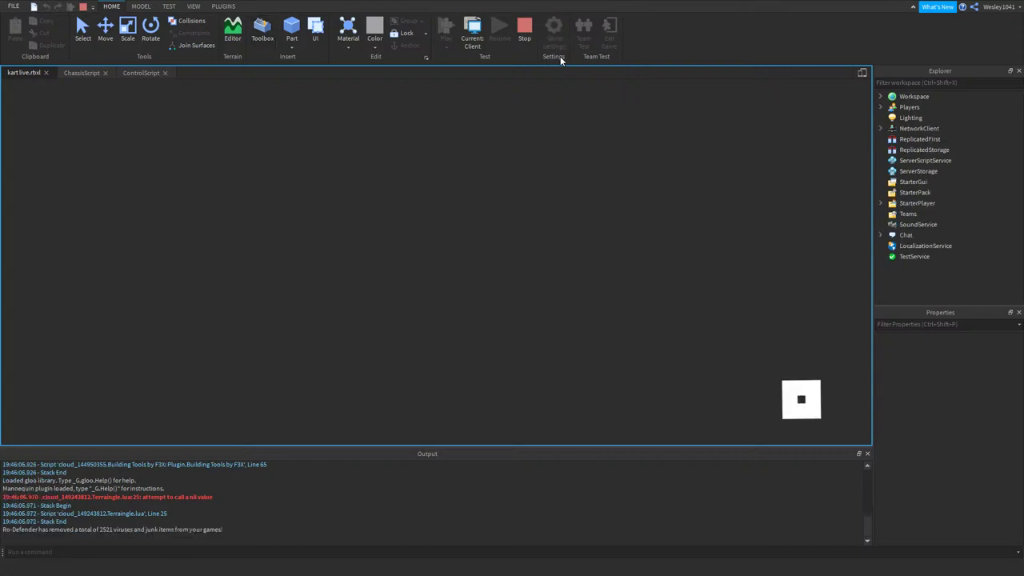
key(w)
key(d)
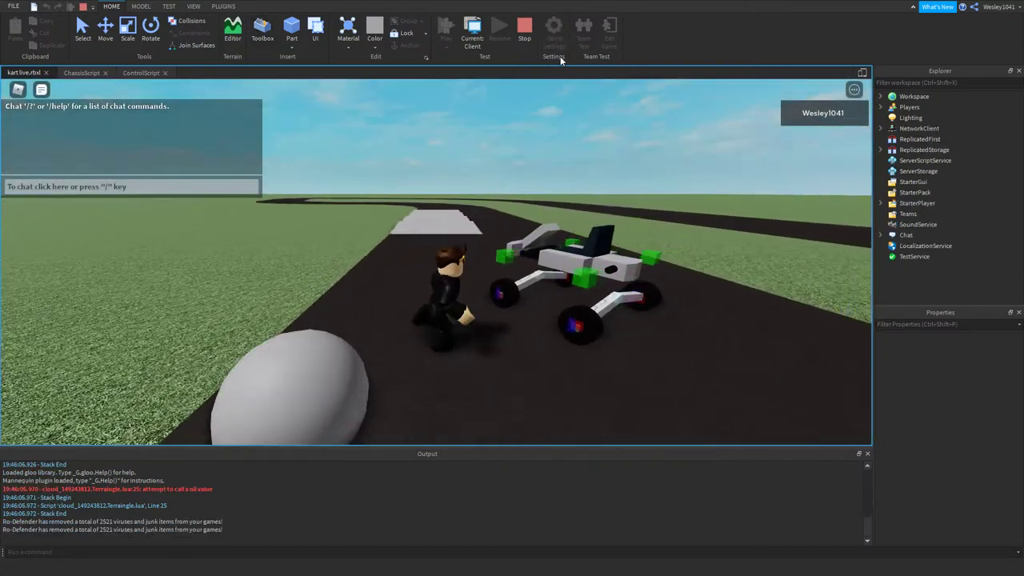
key(space)
key(w)
key(d)
key(w)
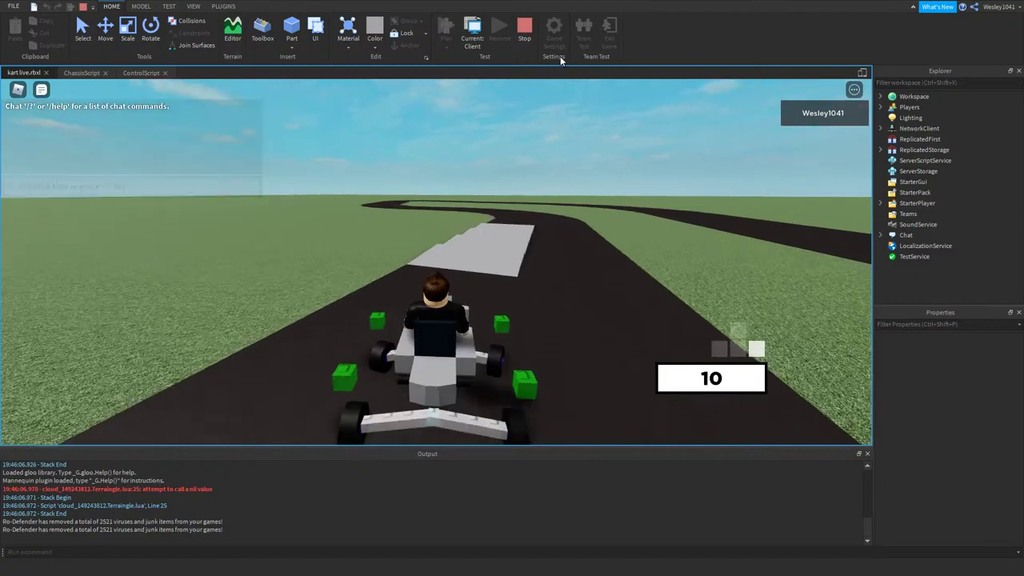
- Drive the kart past the ramp and through the track's winding curves, viewing it from behind
key(a)
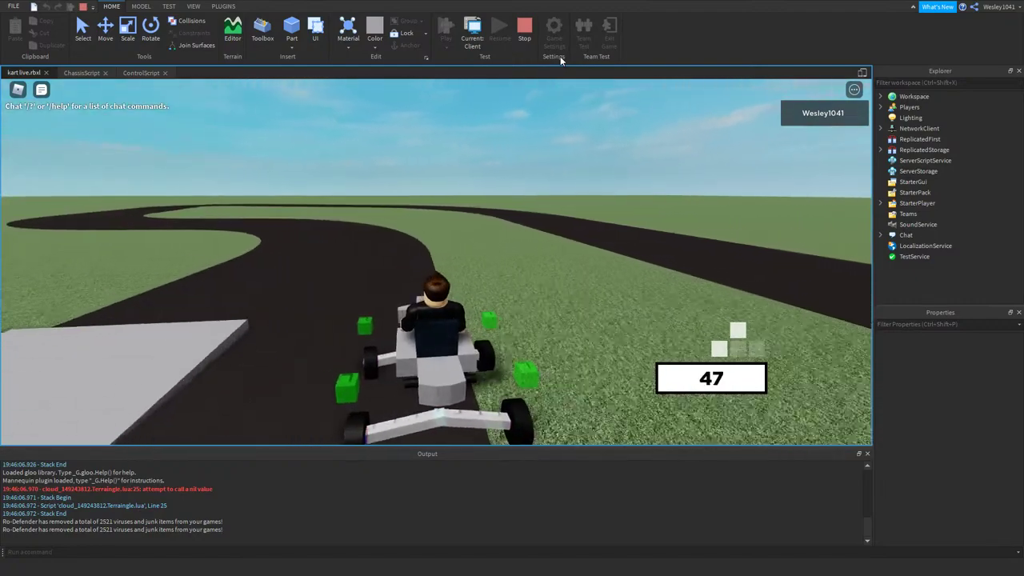
right_click(560, 61)
click(450, 257)
right_drag(450, 257, 467, 257)
key(w)
key(a)
key(w)
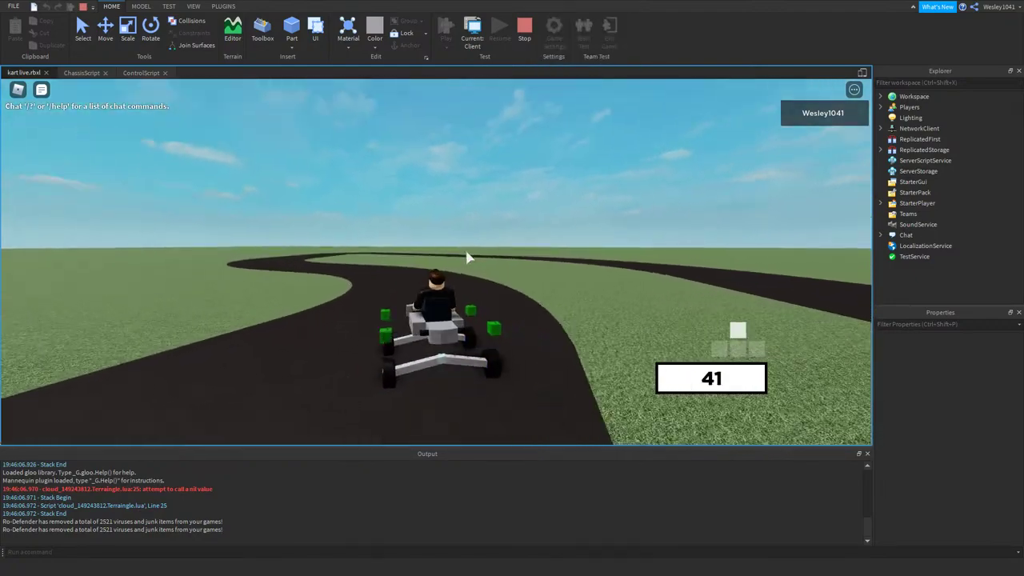
key(a)
key(w)
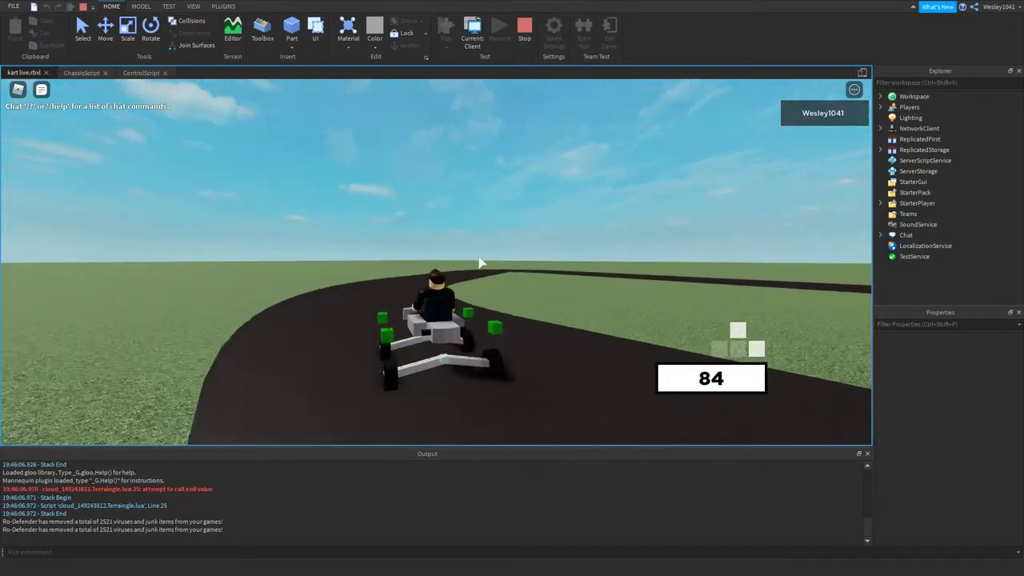
- Steer the kart through the sharp bend and onto the next section of track, checking its cornering from above and the front
key(w)
key(w)
right_drag(478, 257, 478, 252)
key(d)
key(w)
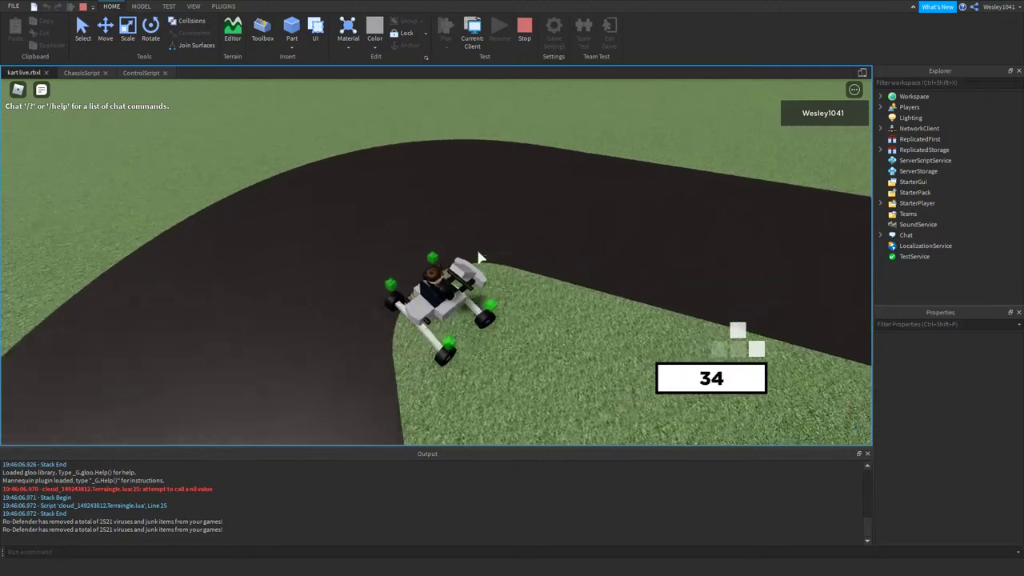
key(a)
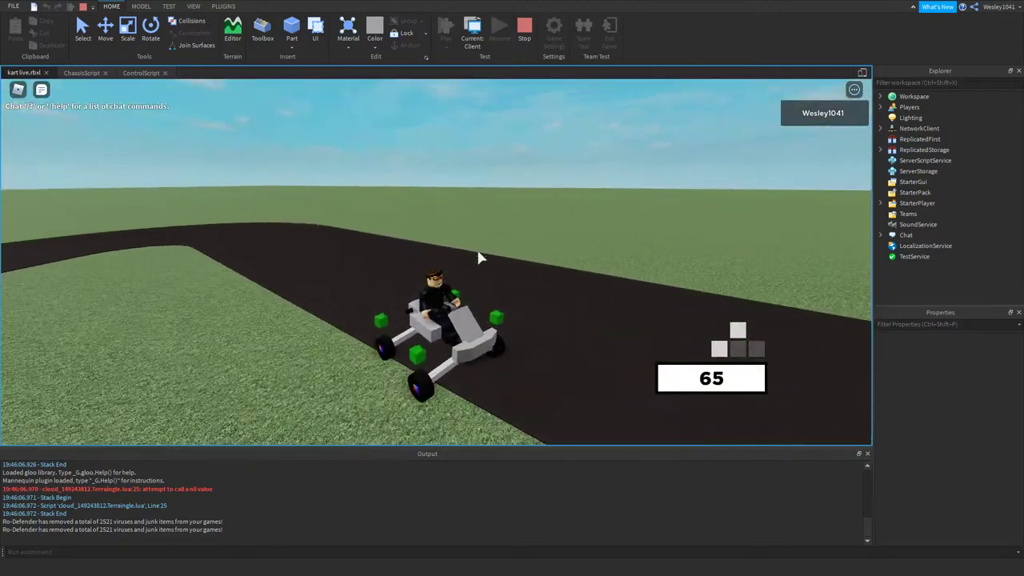
right_drag(479, 256, 478, 240)
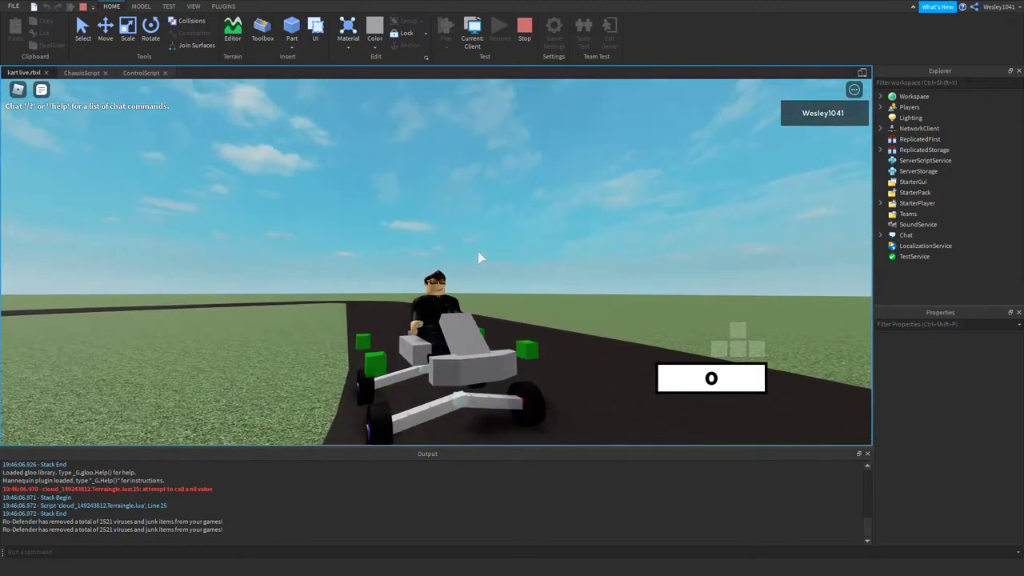
- Test acceleration, braking and steering along the straight while watching the suspension from behind and the side
key(w)
right_drag(469, 278, 470, 282)
key(d)
key(w)
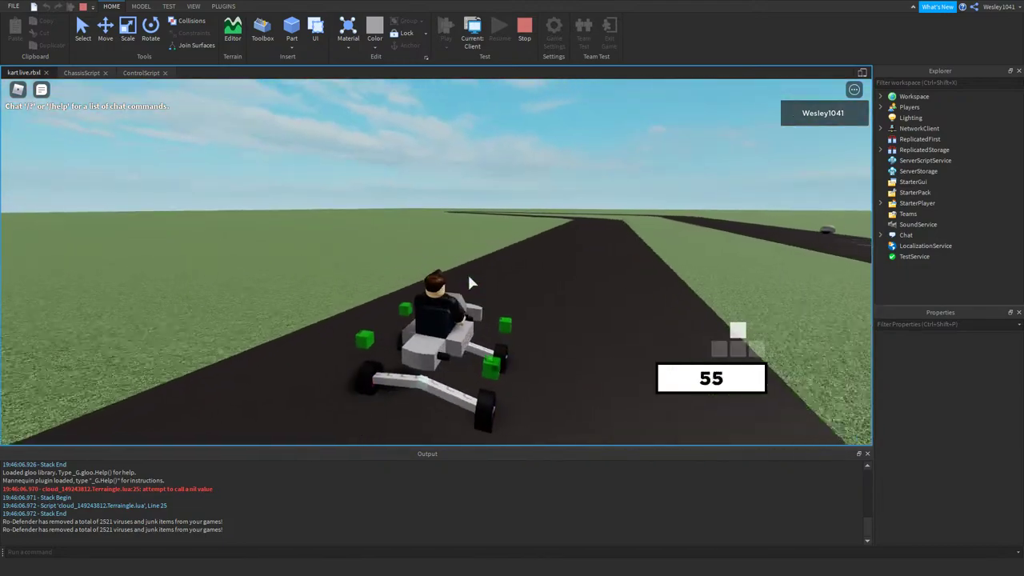
key(s)
right_drag(470, 282, 469, 283)
key(w)
key(d)
key(w)
key(w)
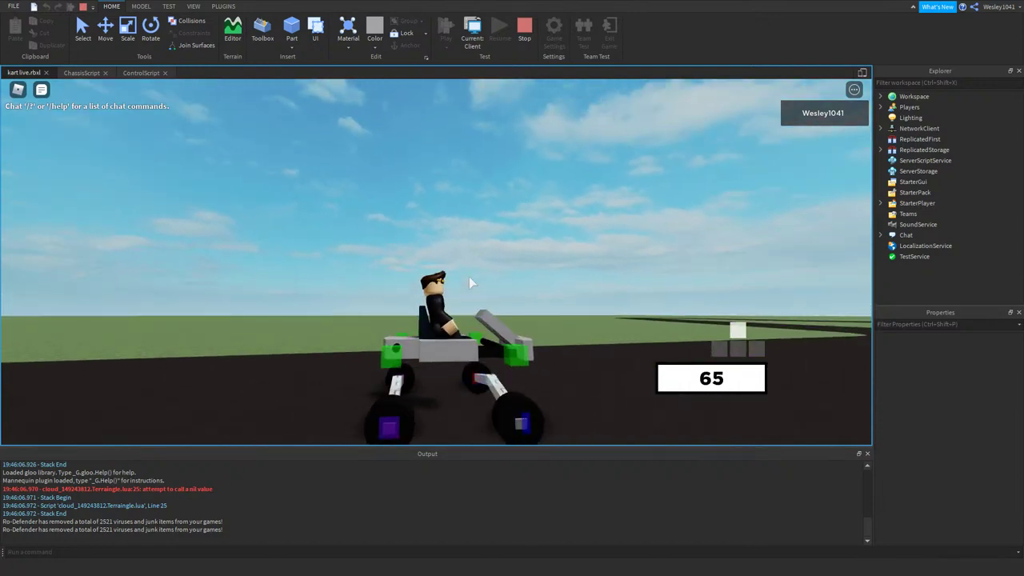
- Drive the kart at speed into the next bend to test its handling, and end the playtest
key(d)
key(a)
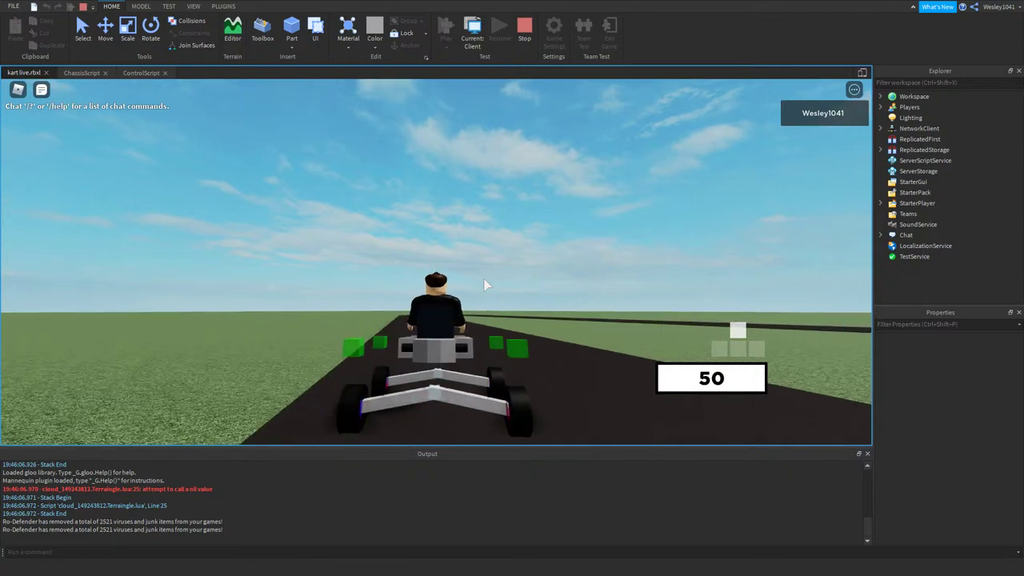
right_drag(484, 279, 484, 279)
key(w)
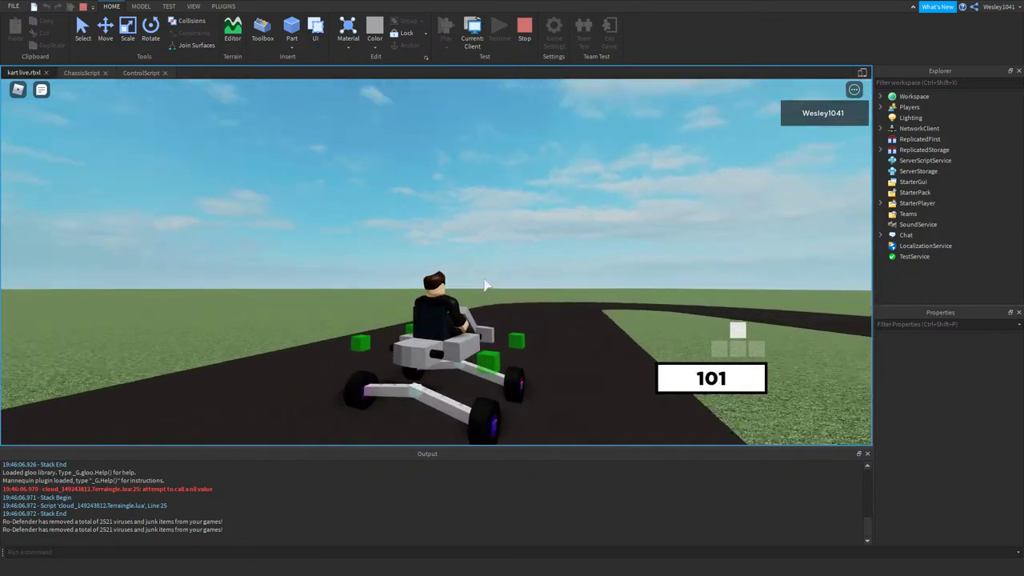
key(d)
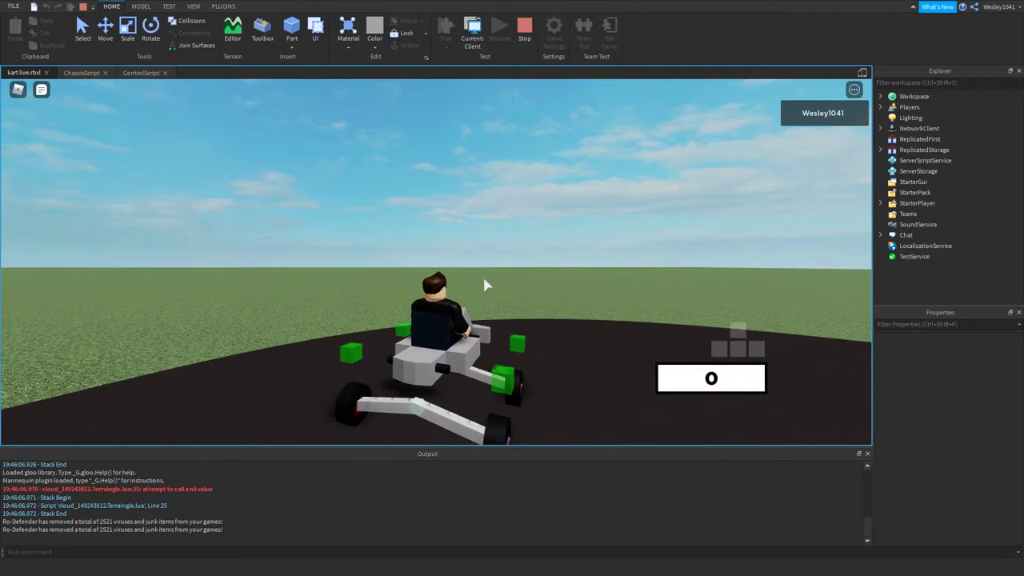
right_drag(484, 282, 484, 282)
click(523, 33)
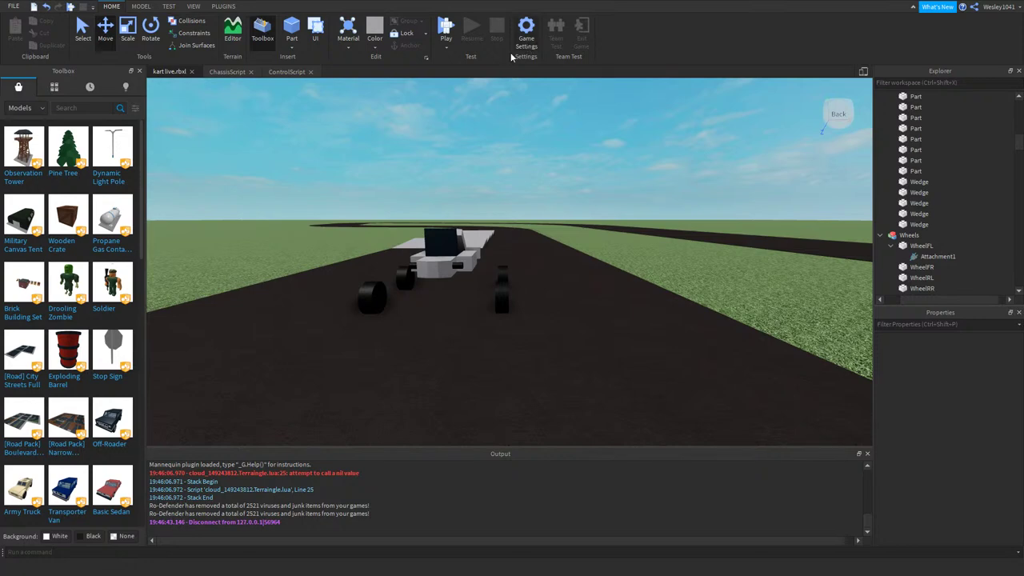
- Examine the kart's wheel positions relative to its body from the side, front and above
key(a)
key(w)
mouse_move(552, 251)
right_down()
mouse_move(557, 261)
mouse_move(538, 260)
right_up()
key(d)
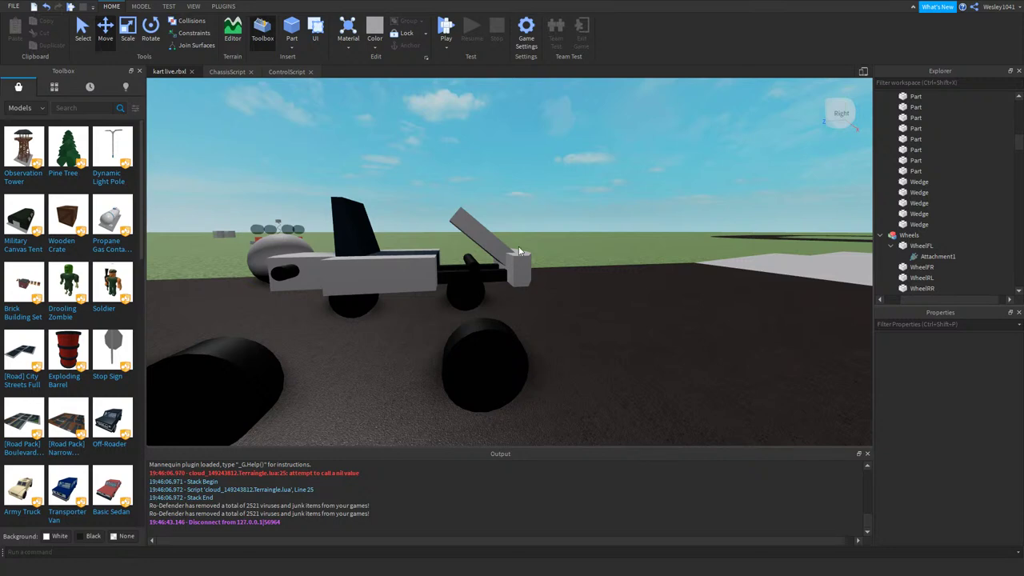
key(a)
key(w)
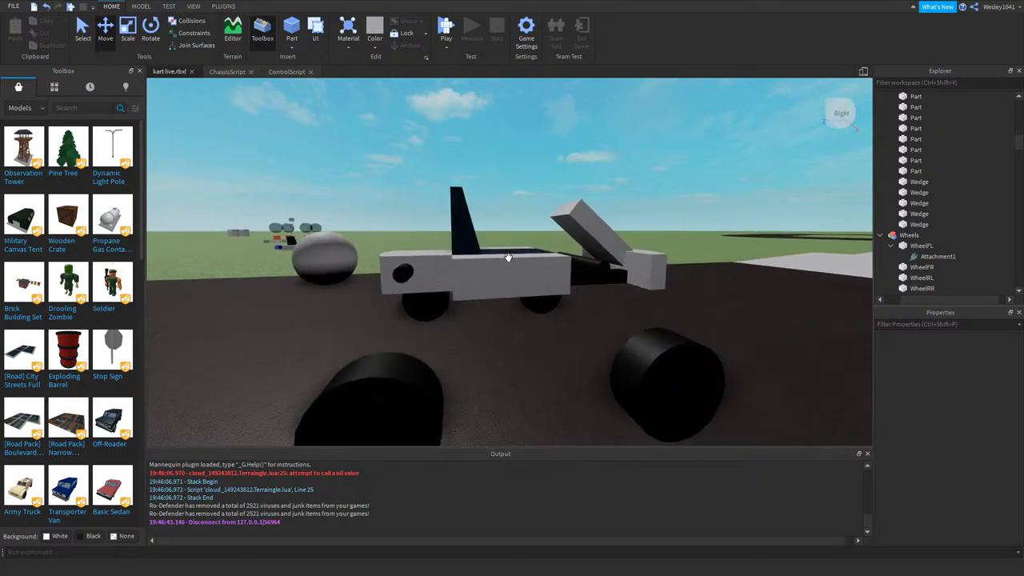
right_drag(512, 256, 508, 257)
key(d)
key(s)
key(a)
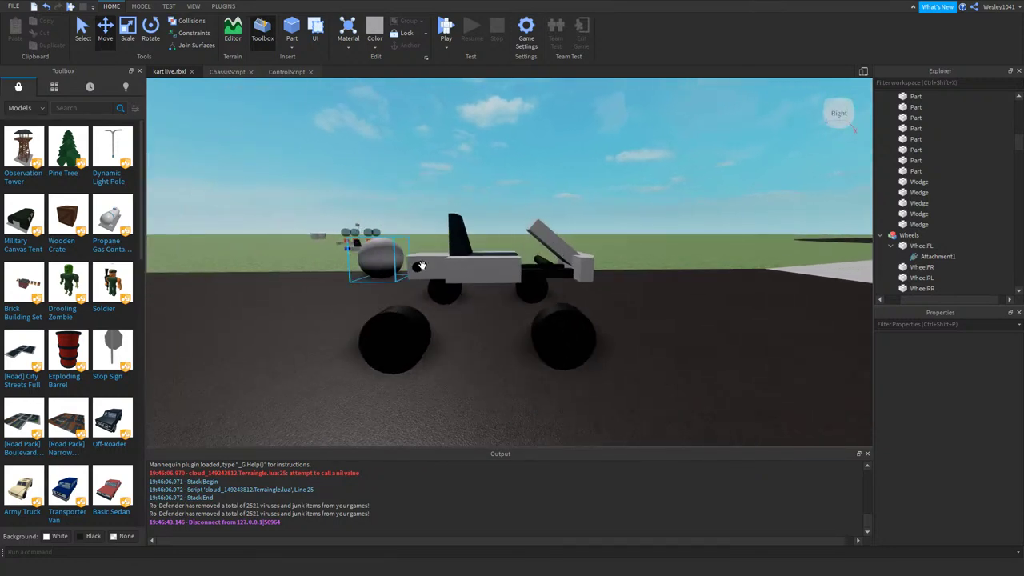
key(a)
right_drag(450, 239, 480, 226)
key(s)
key(w)
key(d)
key(d)
key(s)
key(w)
key(s)
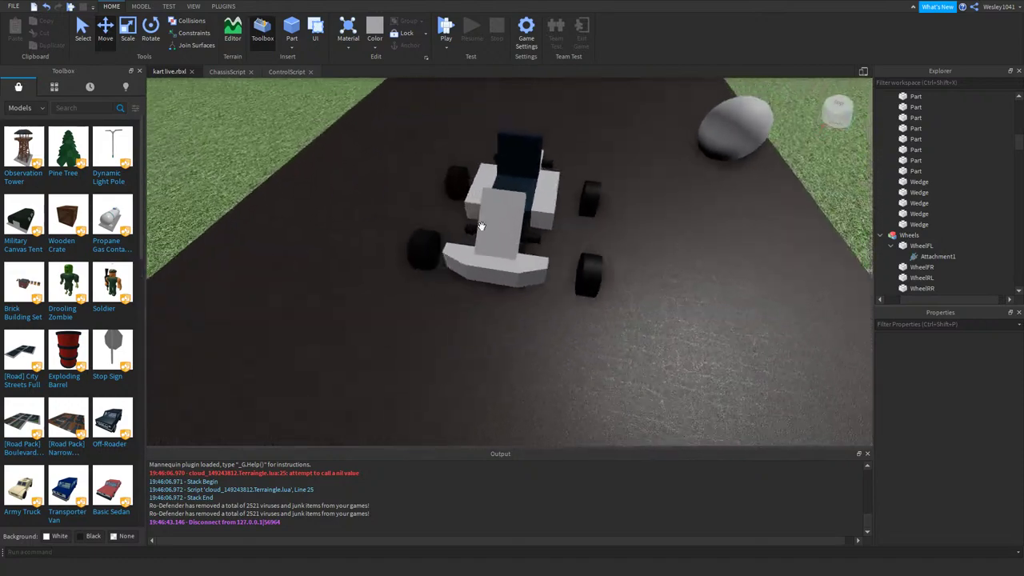
- Move the left wheel pair and the right wheel pair inward, closer to the kart body
click(605, 280)
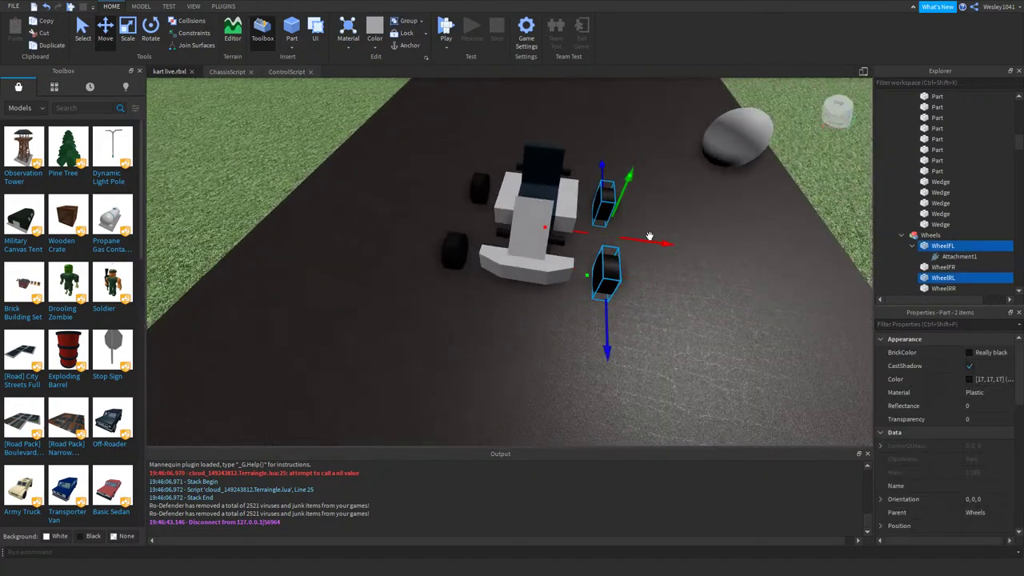
key(a)
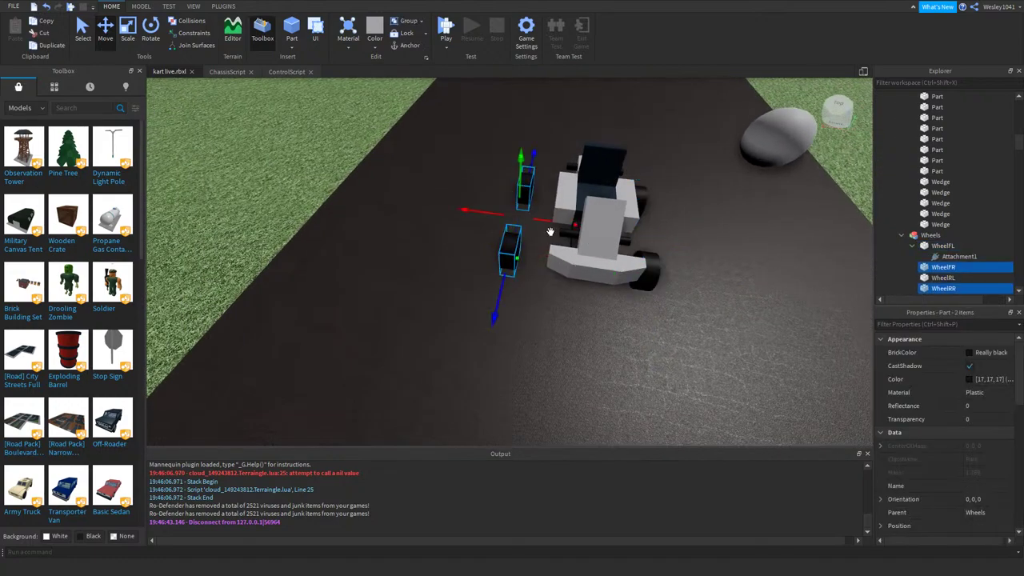
drag(564, 226, 578, 230)
key(d)
right_drag(580, 238, 579, 242)
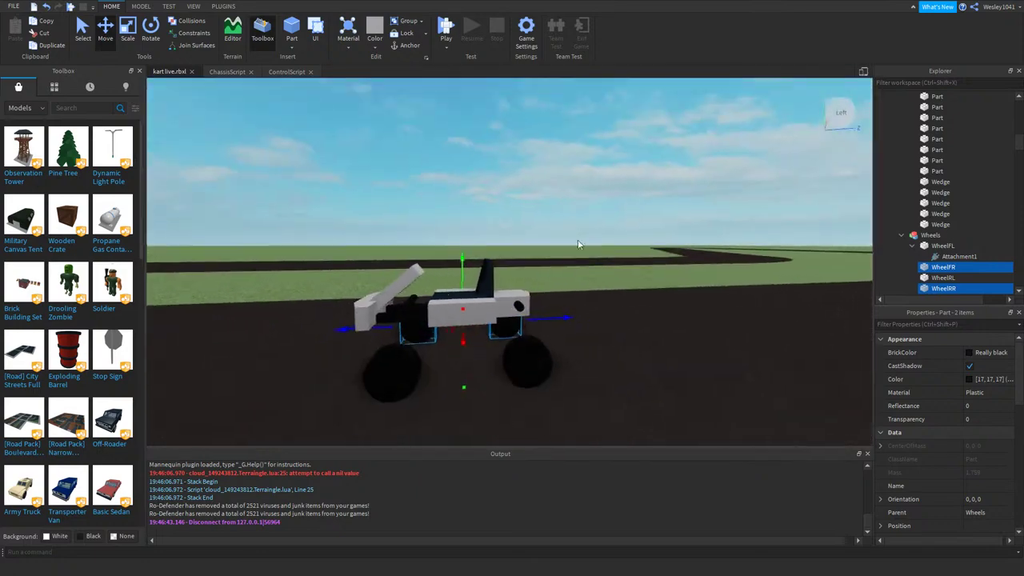
- Deselect the wheels and inspect the narrowed wheel track from the side and from behind the kart
click(584, 199)
key(d)
right_drag(584, 198, 588, 198)
key(s)
key(d)
key(s)
key(w)
key(s)
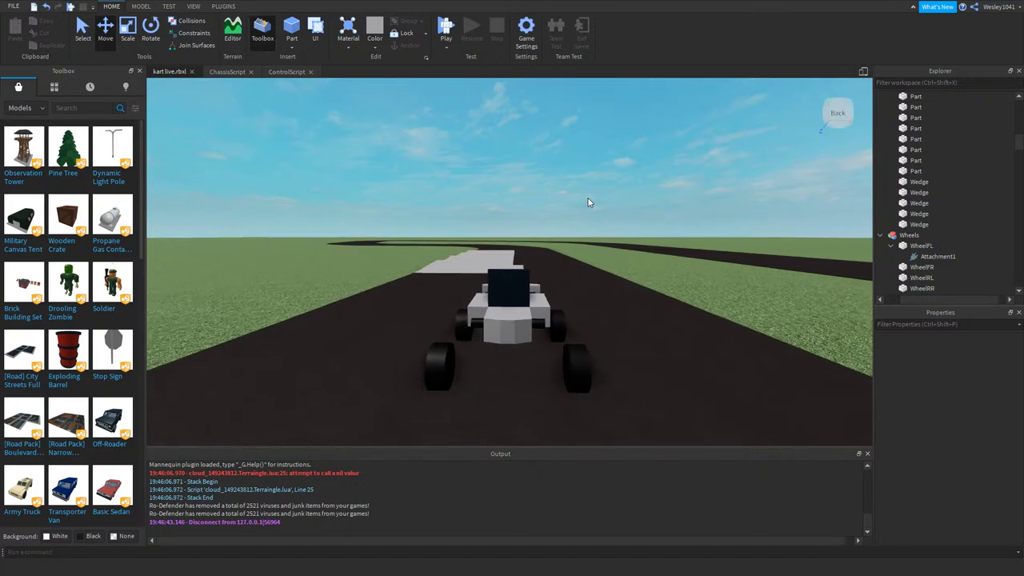
key(w)
right_drag(526, 257, 527, 258)
key(s)
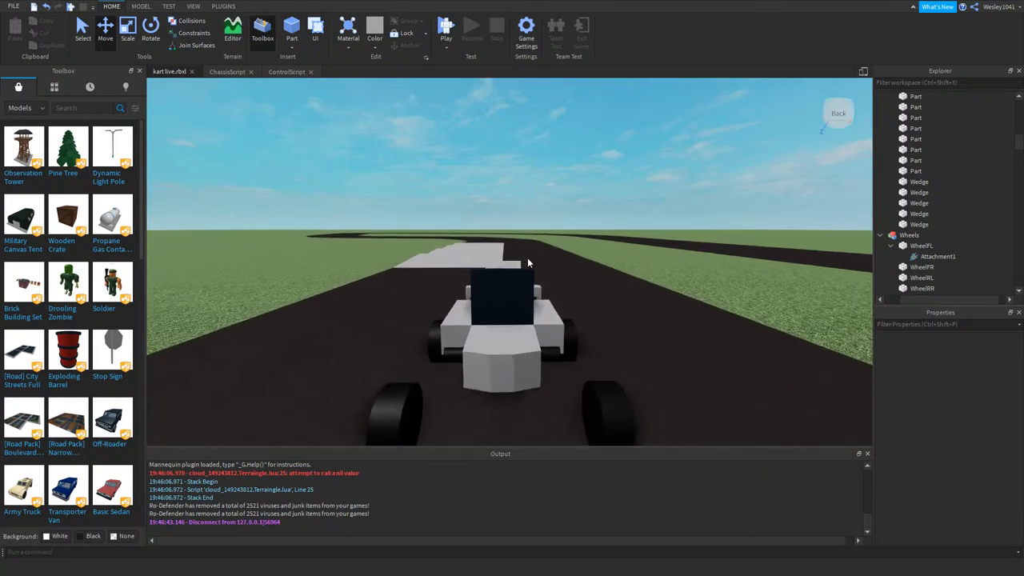
click(280, 72)
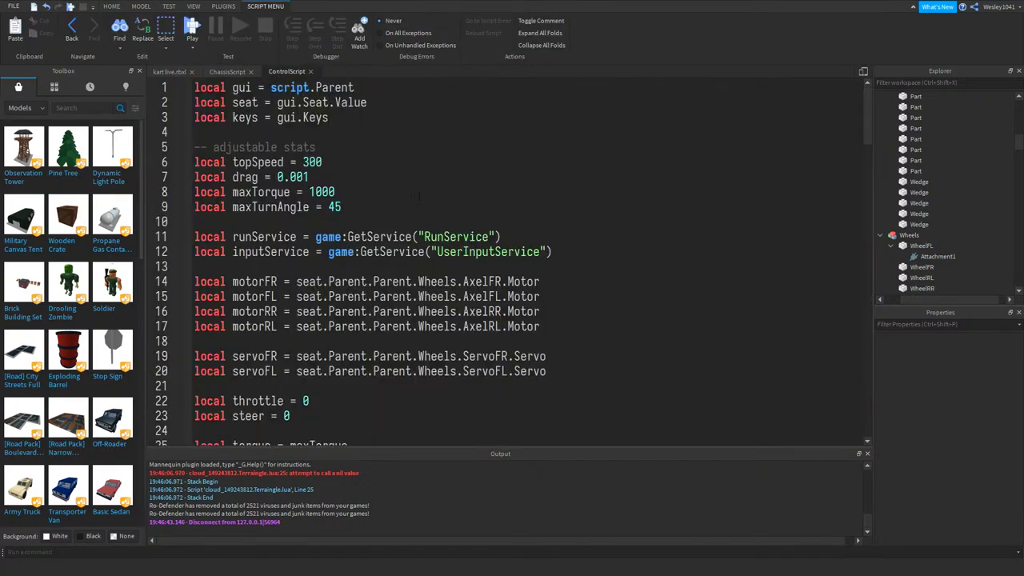
click(172, 71)
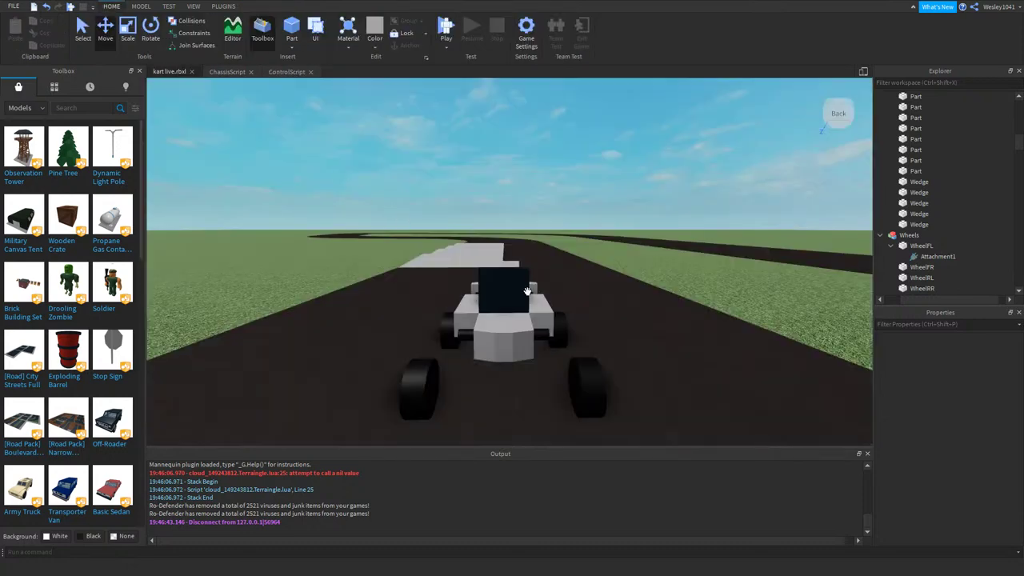
key(a)
right_drag(530, 289, 527, 290)
key(s)
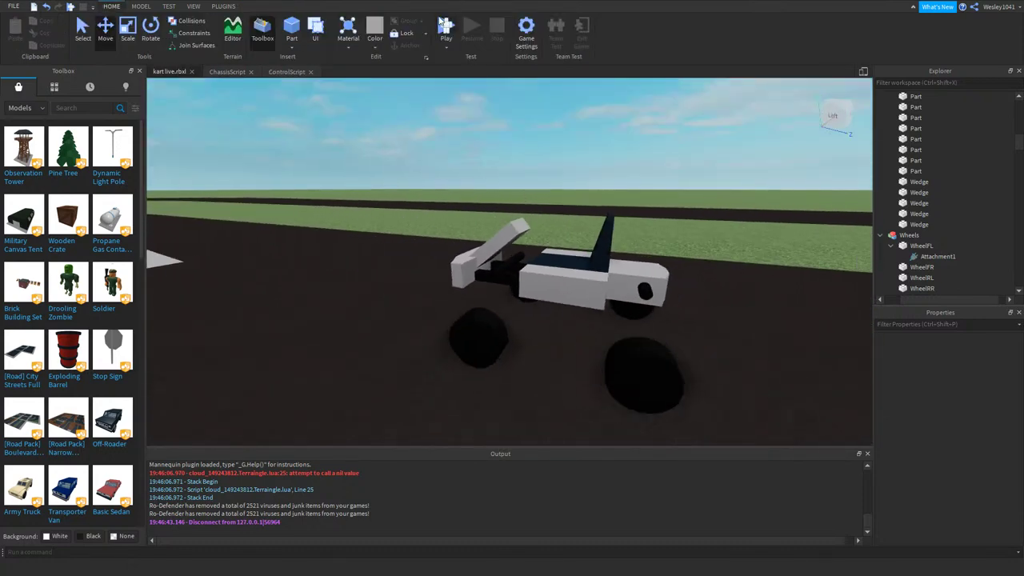
- Start a playtest, board the narrowed-track kart and drive it past the ramps into the left bend
click(444, 26)
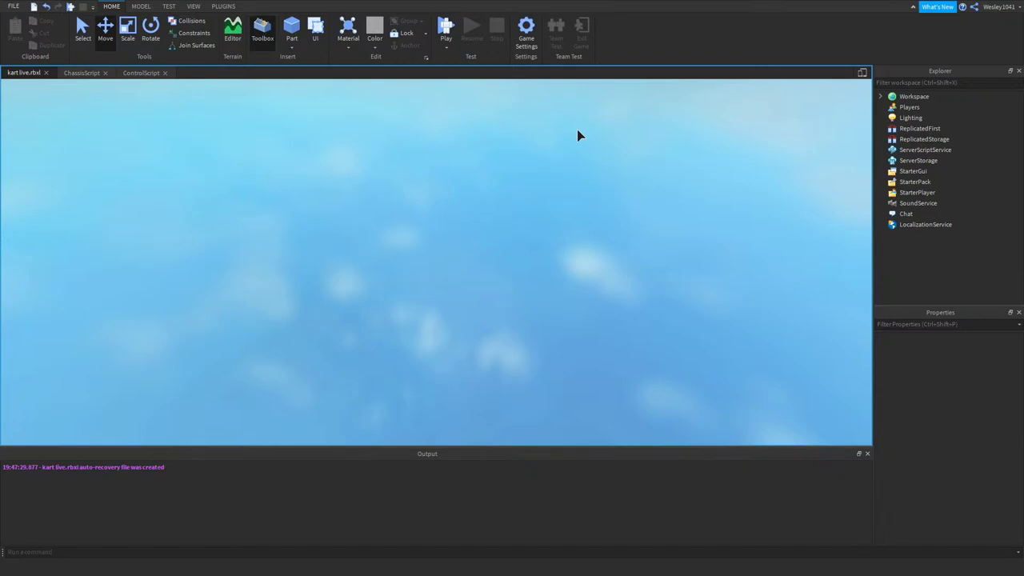
key(F5)
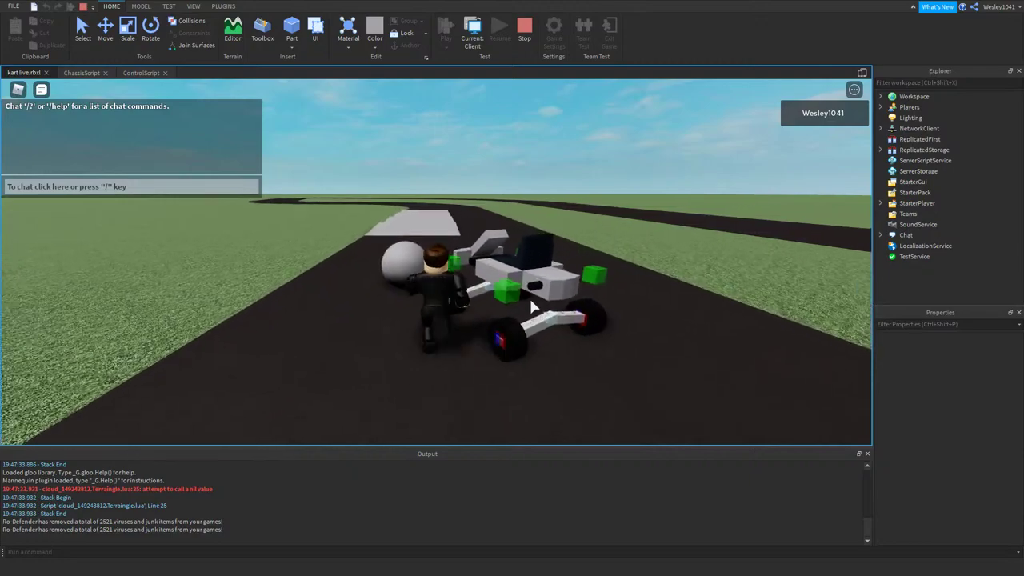
key(space)
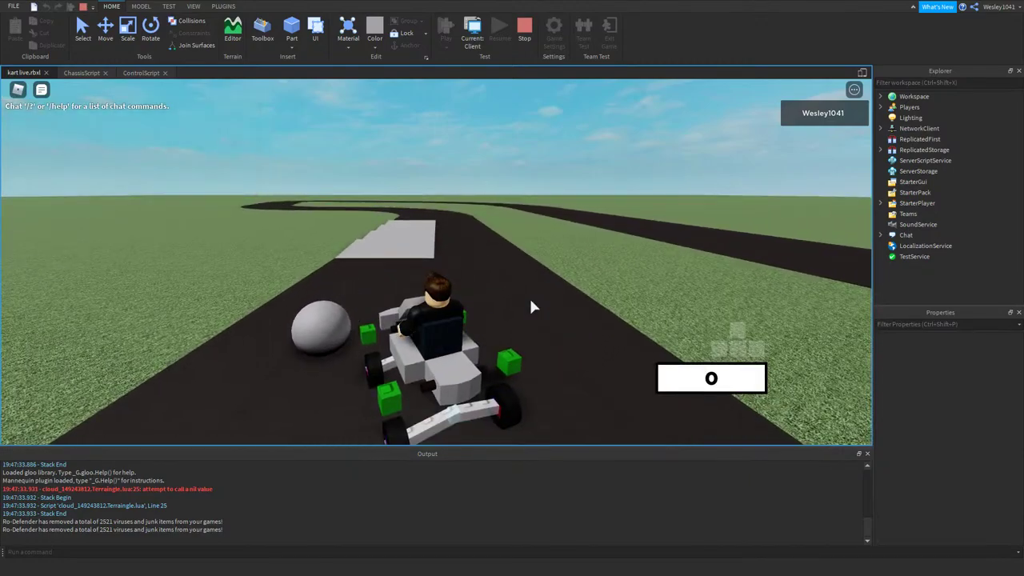
key(w)
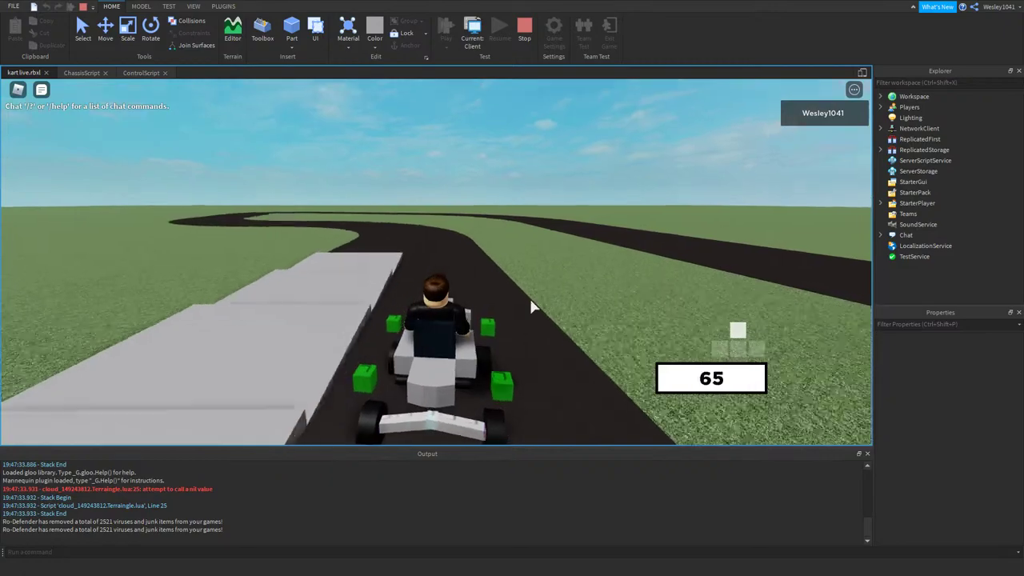
key(a)
key(w)
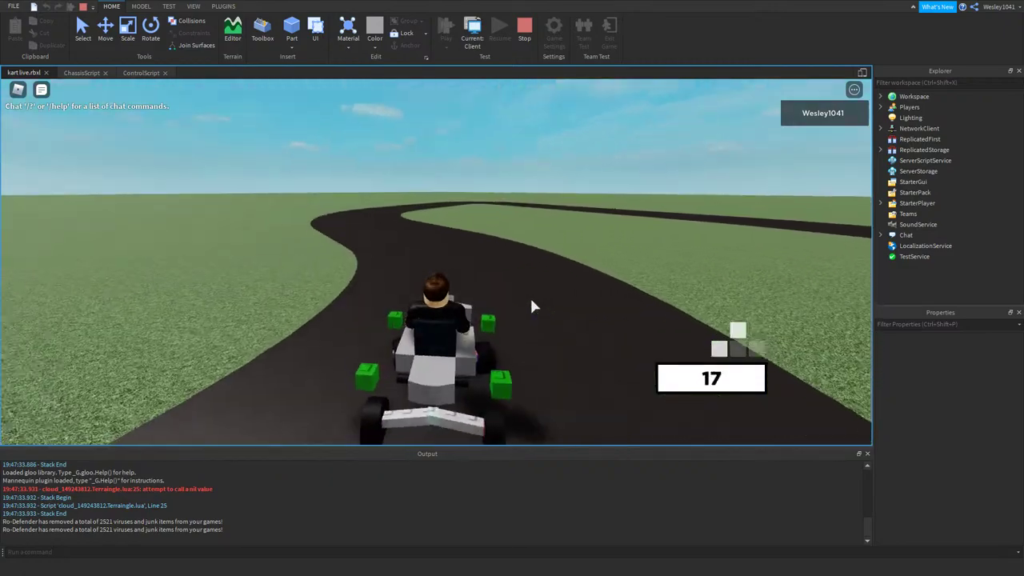
- Steer the kart hard right through the next bend to test its stability, inspect its underside and end the playtest
key(d)
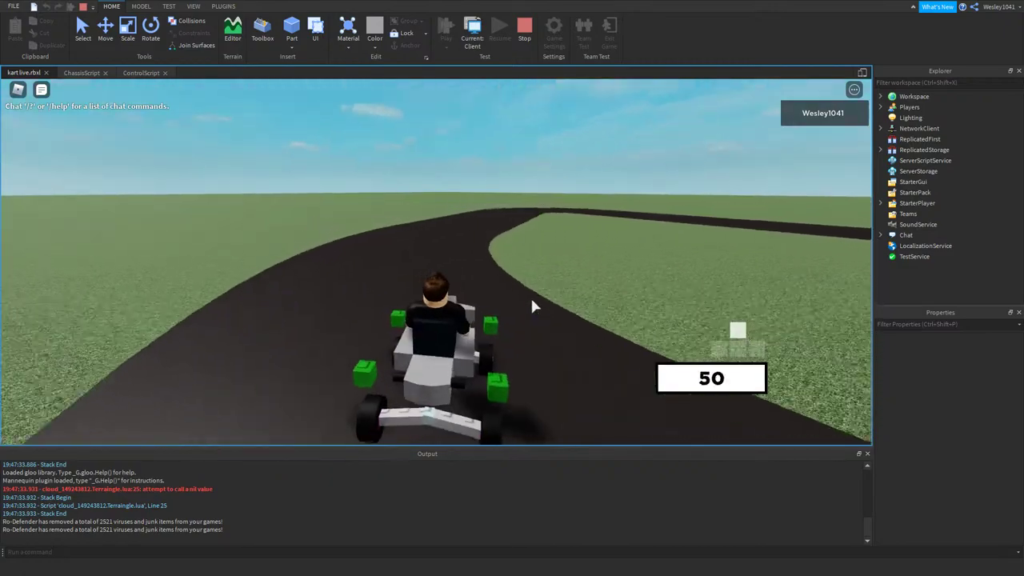
key(d)
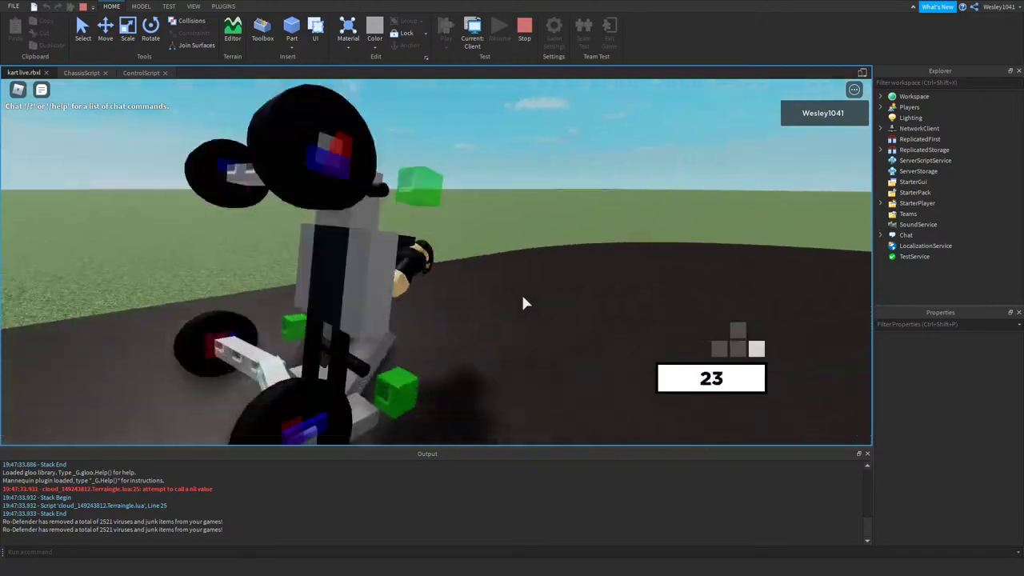
key(s)
key(w)
right_drag(553, 176, 550, 186)
key(w)
key(a)
key(s)
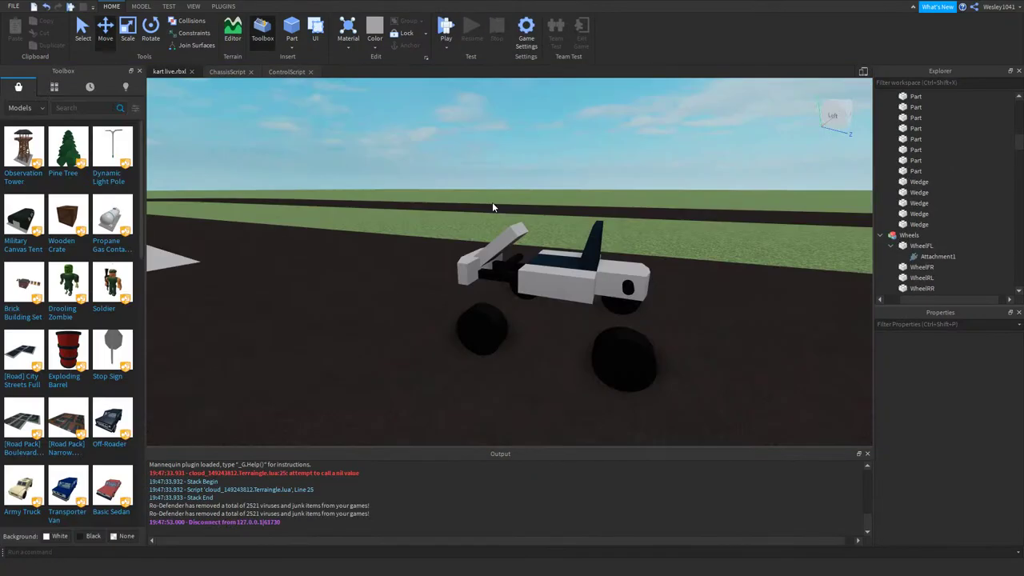
- Add a block part to the chassis model, beneath the kart body and between the wheels
scroll(550, 263, up, 4)
scroll(551, 263, down, 4)
mouse_move(550, 263)
right_down()
mouse_move(542, 269)
mouse_move(532, 235)
mouse_move(537, 248)
right_up()
scroll(542, 269, down, 4)
scroll(541, 212, up, 8)
scroll(534, 239, down, 5)
scroll(541, 244, up, 5)
click(498, 175)
scroll(532, 235, down, 5)
scroll(532, 237, up, 5)
- Move the block sideways to the center between the wheels and scale it to 2, 1, 3
click(140, 6)
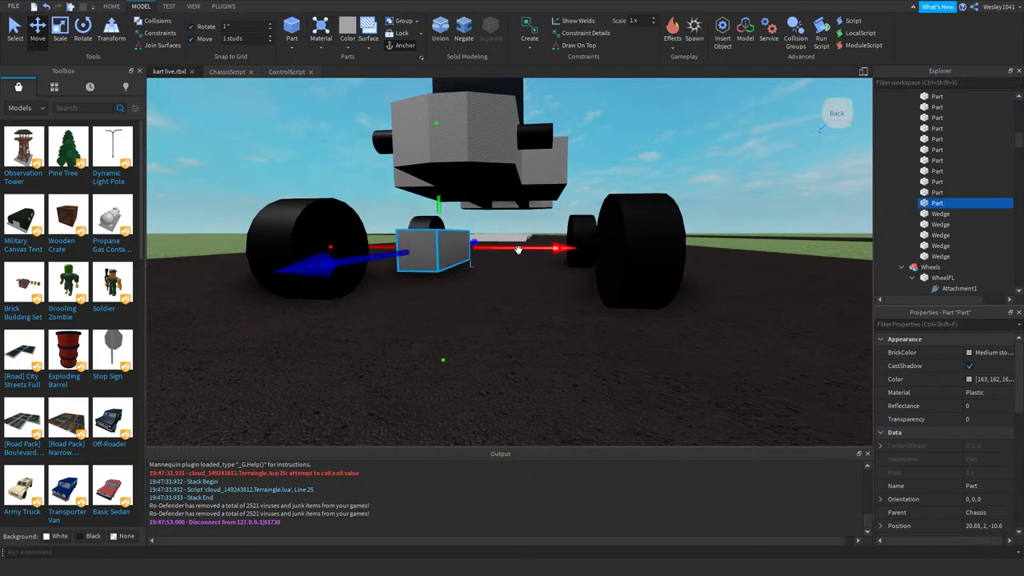
right_drag(556, 256, 561, 254)
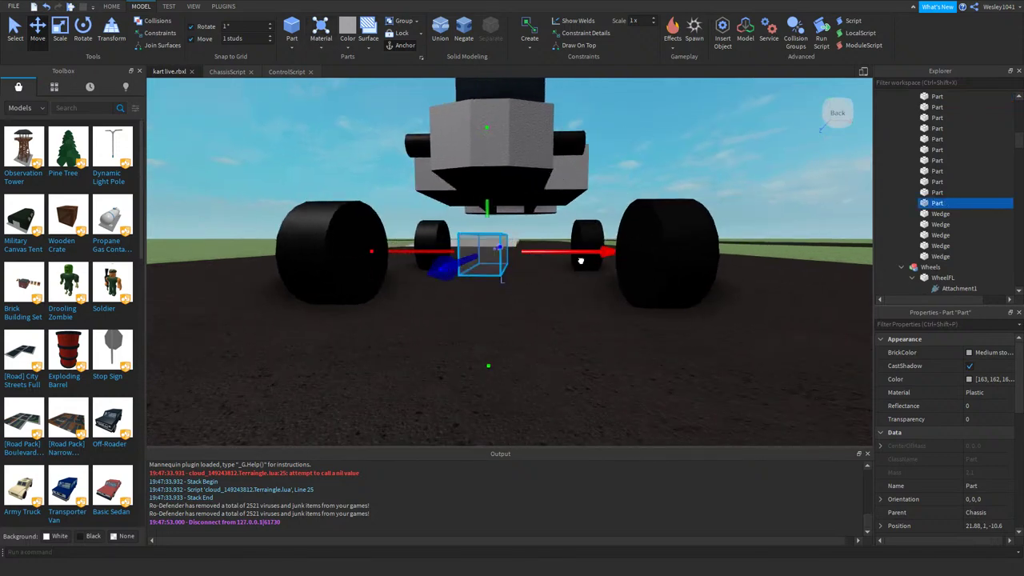
scroll(581, 261, up, 3)
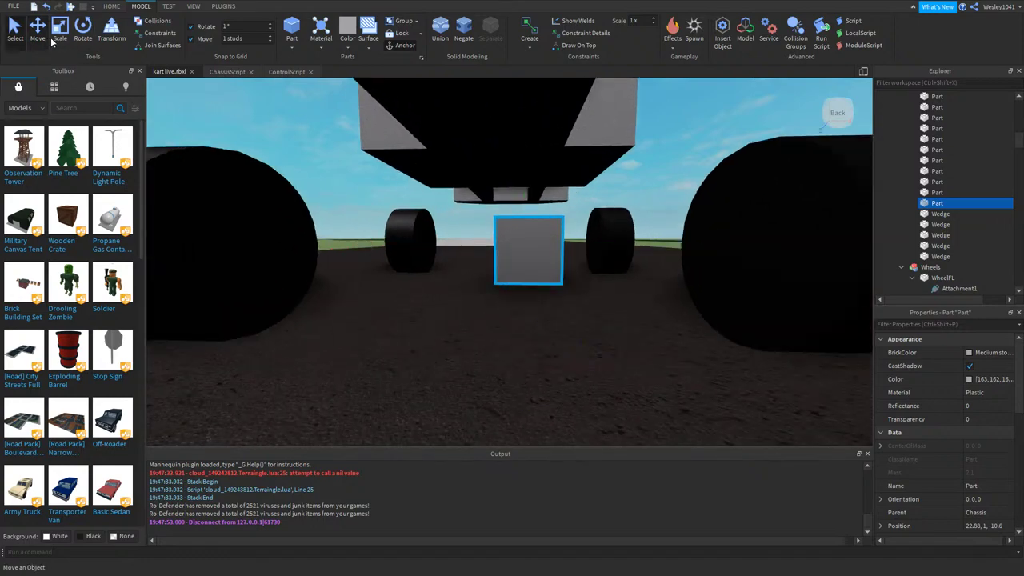
click(53, 40)
right_drag(375, 247, 424, 240)
scroll(424, 240, down, 4)
middle_drag(425, 239, 464, 249)
scroll(464, 272, up, 4)
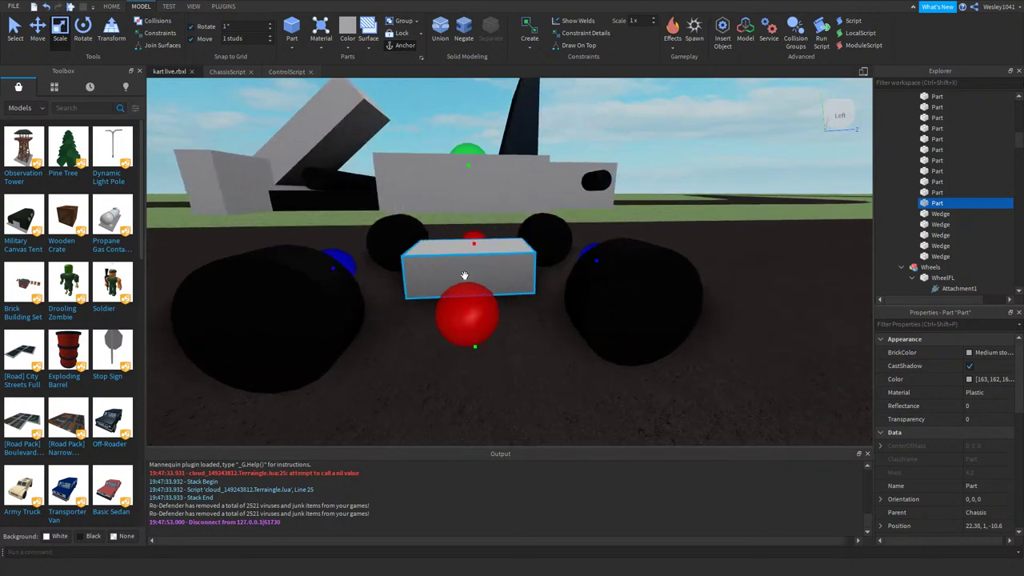
- Set the block's transparency to 1 and give it custom physical properties with a density of 4
key(Return)
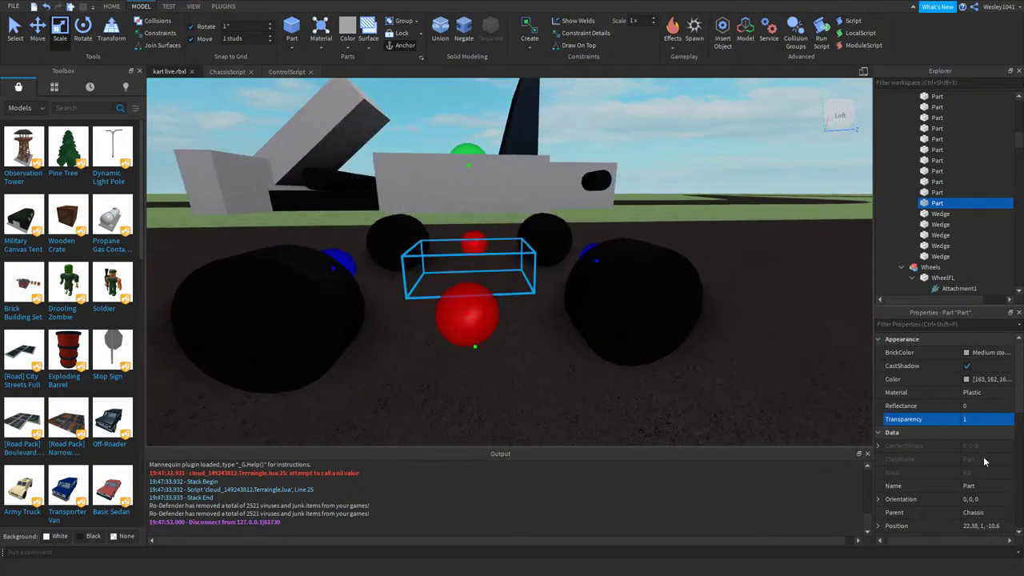
scroll(982, 456, down, 6)
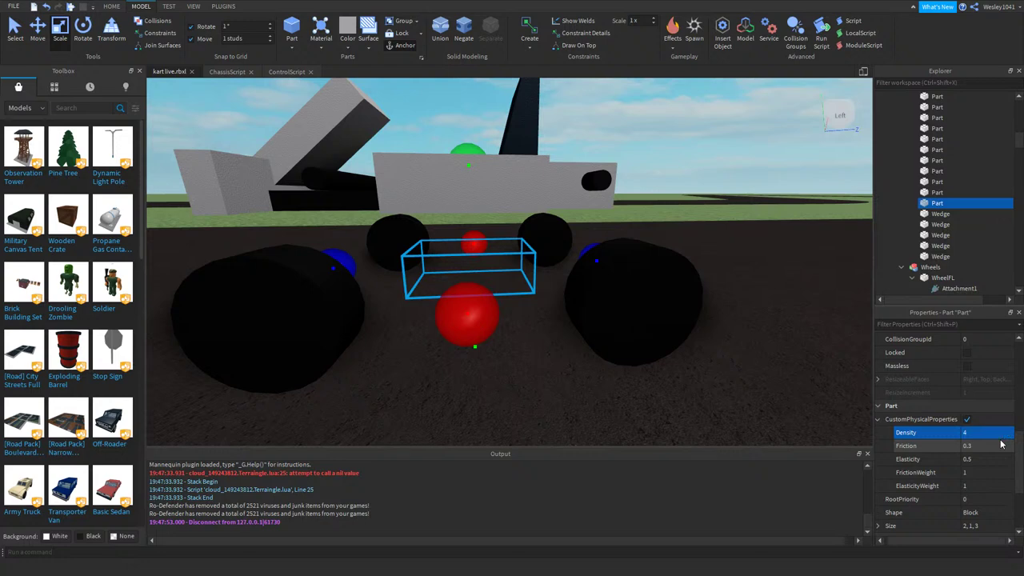
- Start a playtest, board the weighted kart and drive it past the ramps into the first left bend
click(111, 6)
click(450, 26)
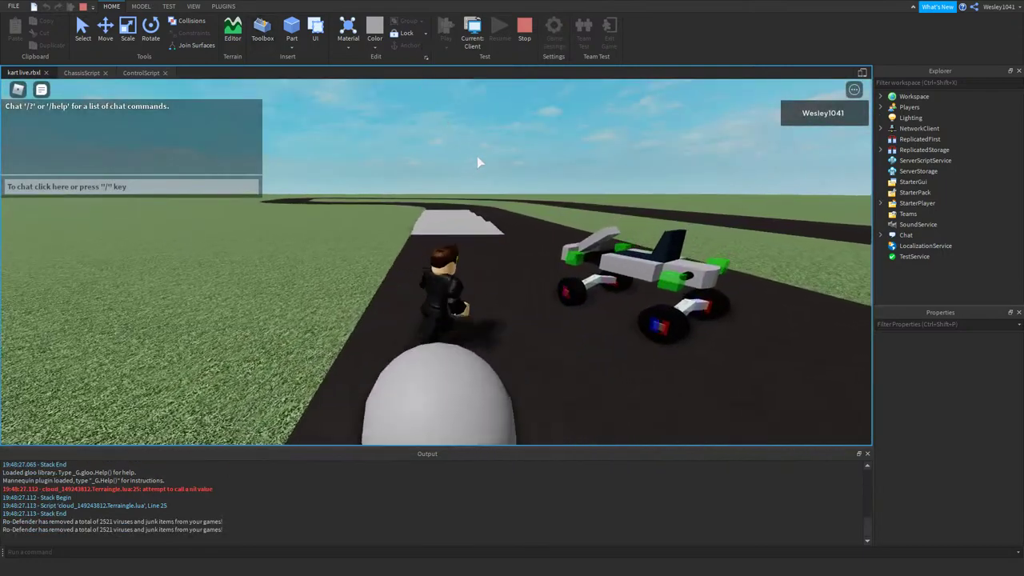
key(d)
key(space)
key(w)
key(d)
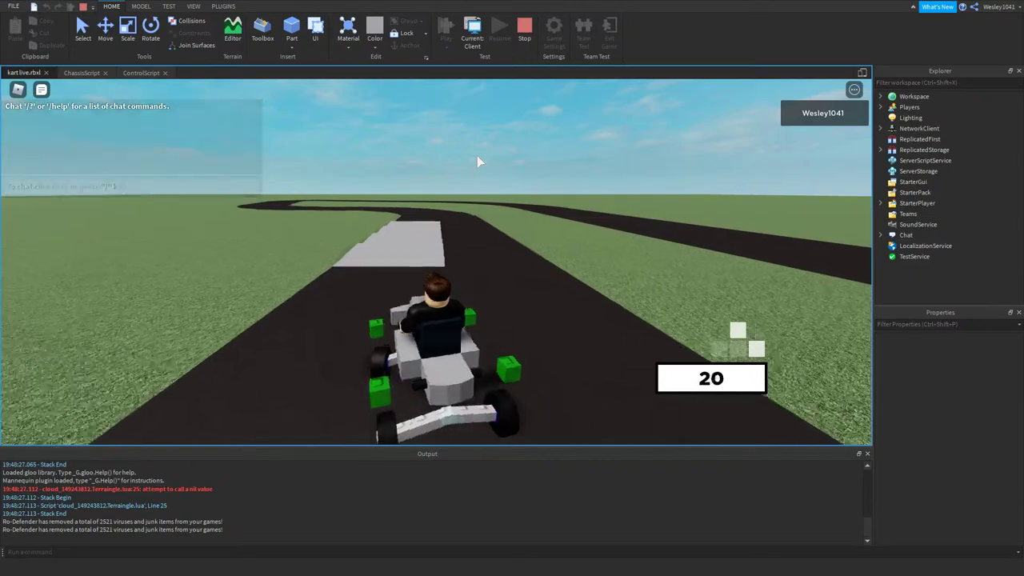
key(a)
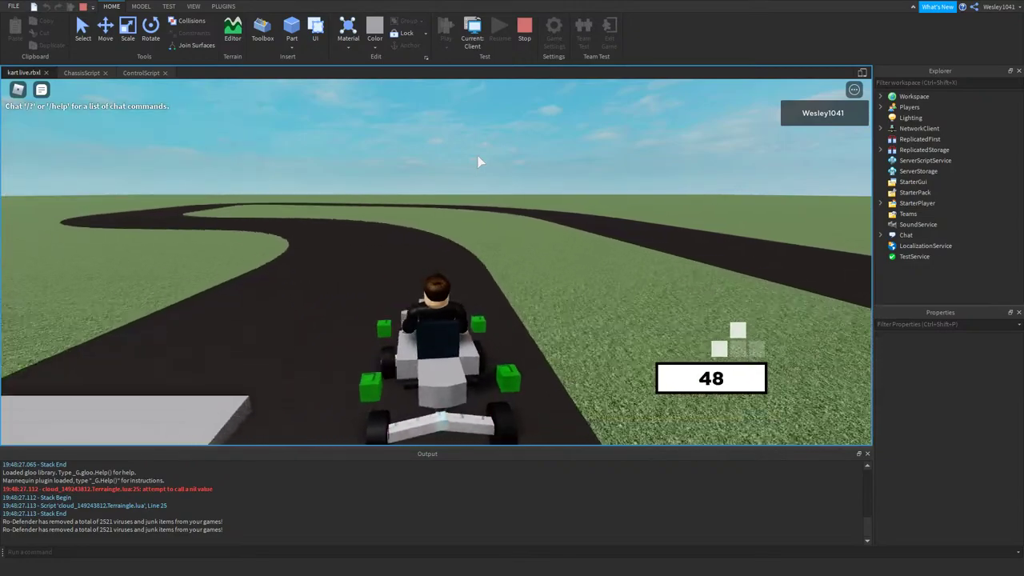
- Drive the kart through the right-hand bends while watching its stability from behind and from the side
key(a)
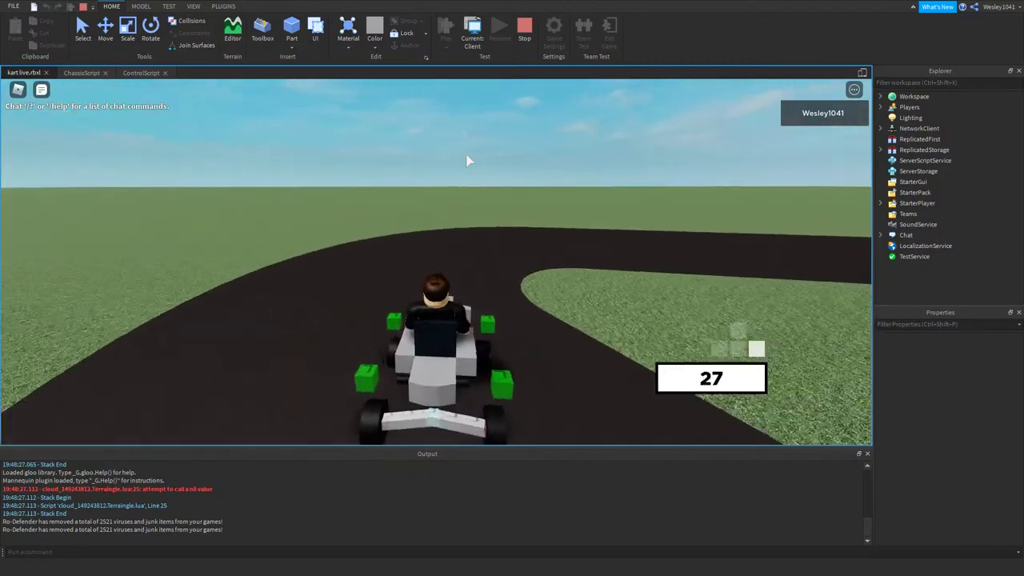
key(d)
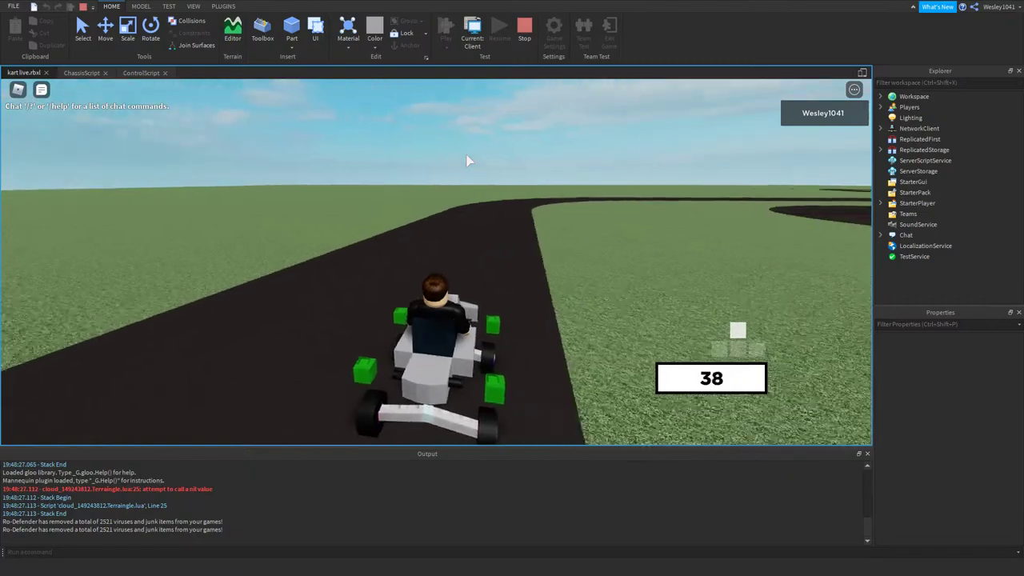
right_drag(471, 156, 470, 152)
scroll(471, 153, down, 2)
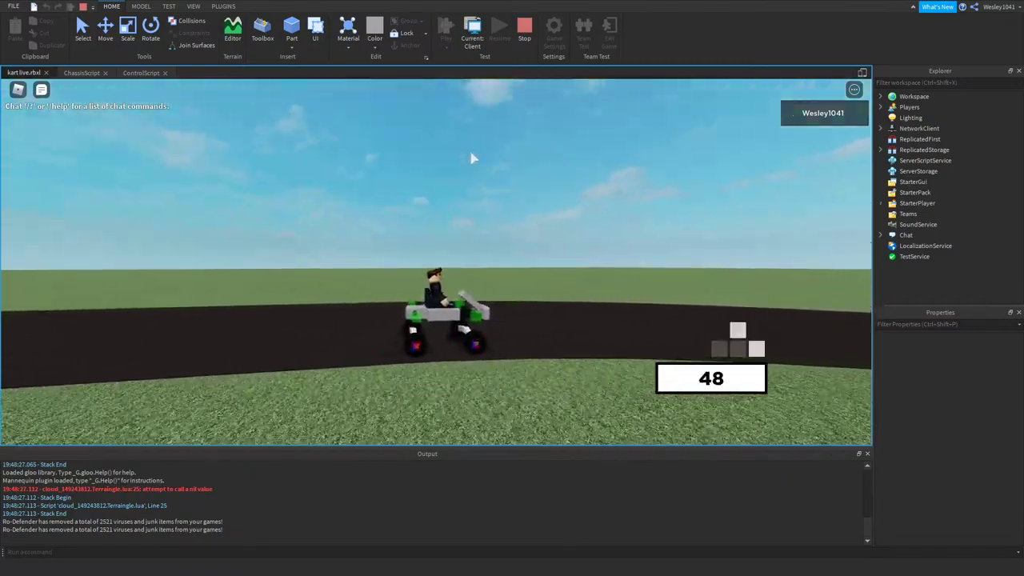
key(d)
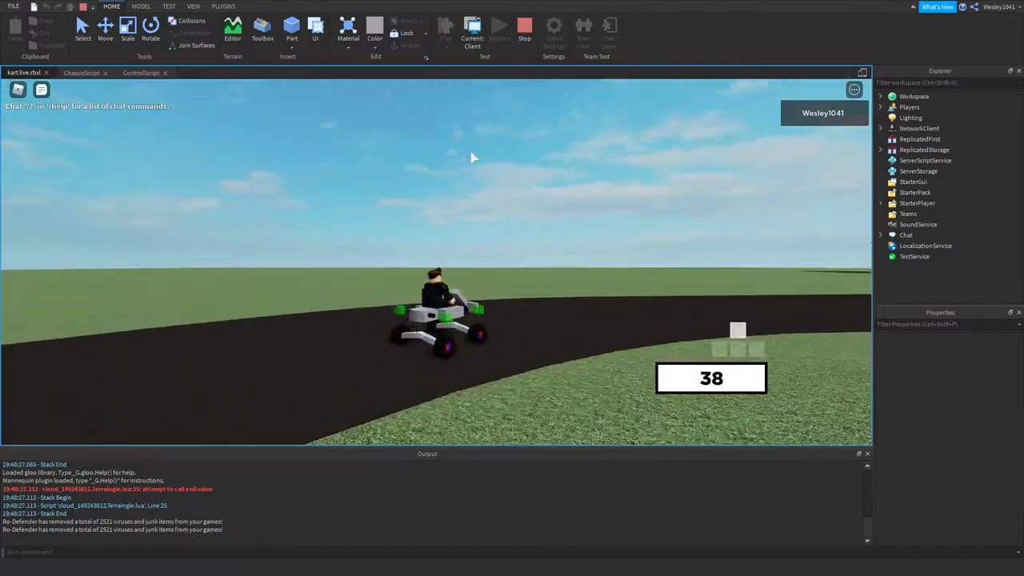
key(w)
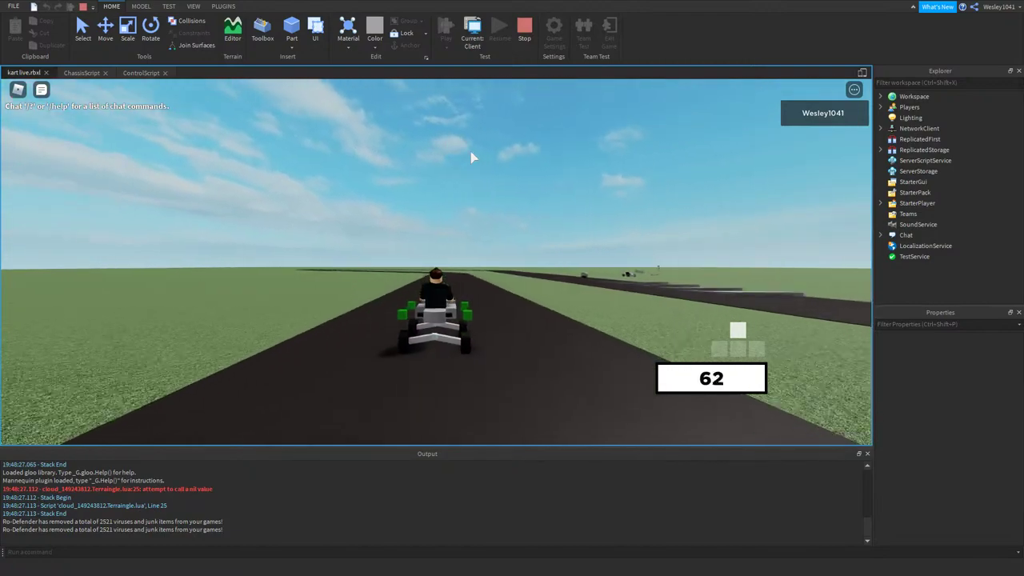
- Steer the kart left at speed to test its cornering, view it from the side, and end the playtest
key(a)
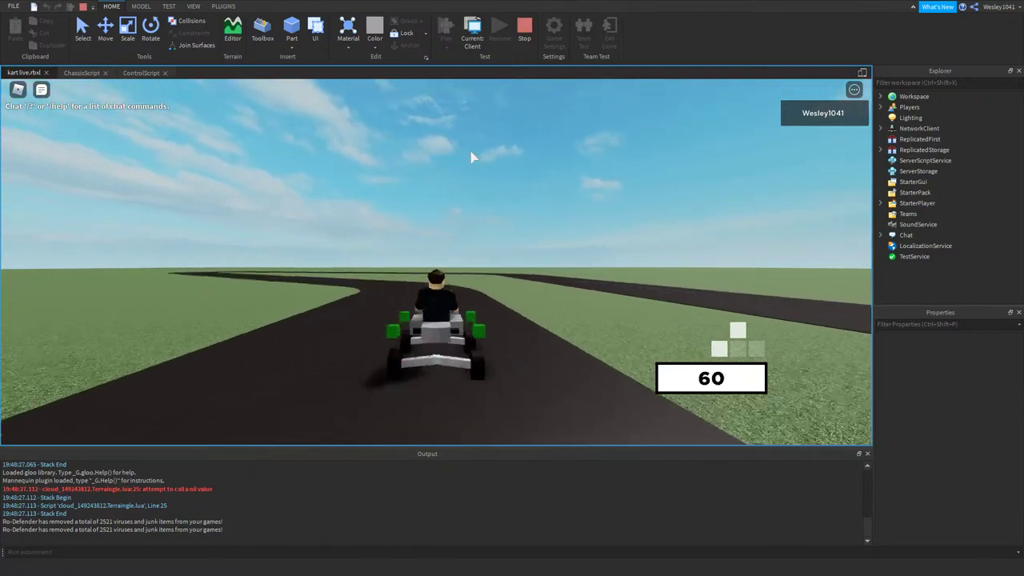
key(a)
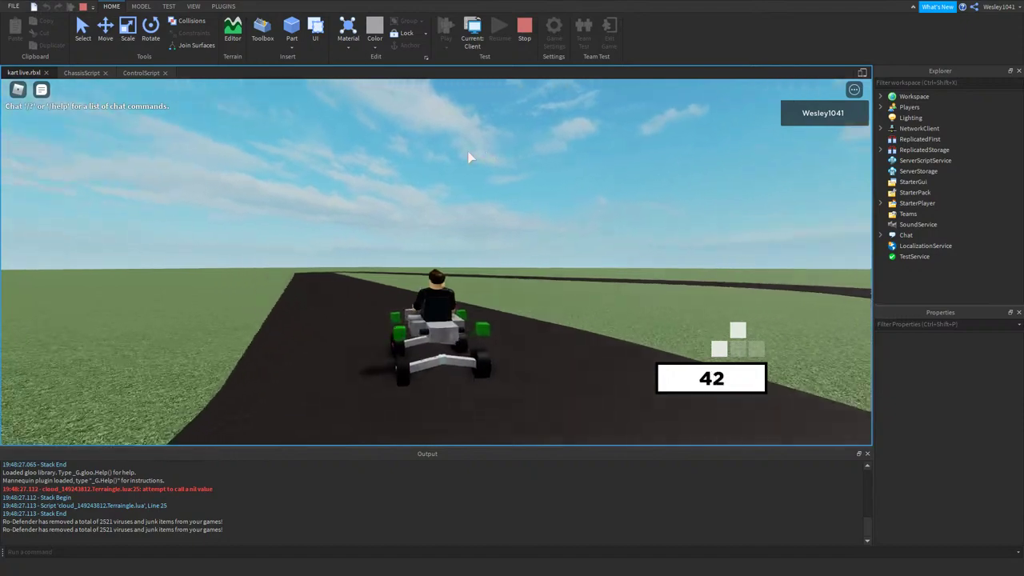
right_drag(467, 152, 478, 152)
key(a)
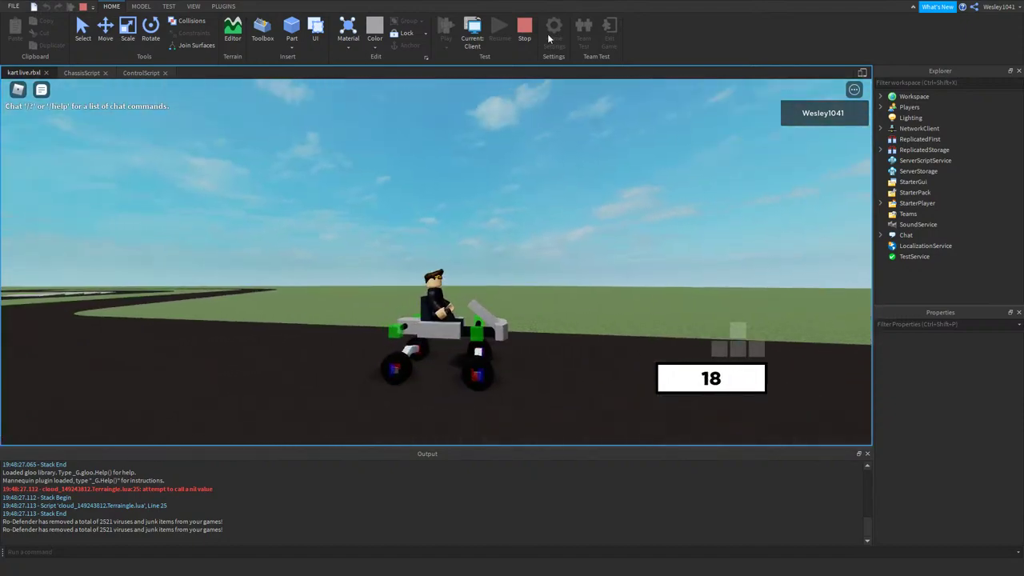
click(528, 29)
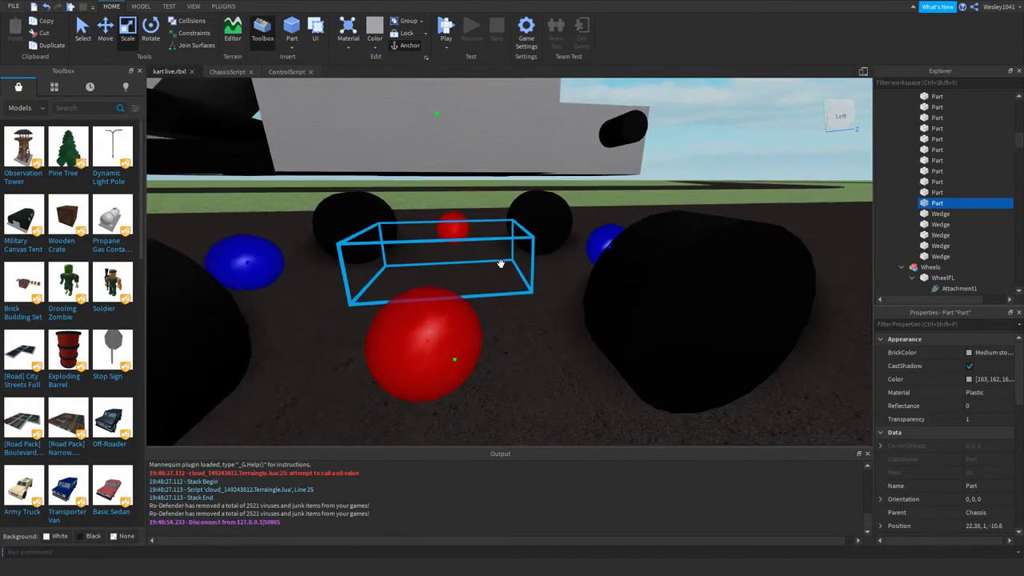
- Lengthen the invisible weight block toward both the front and rear wheels, keeping it centered beneath the kart
right_drag(570, 258, 462, 270)
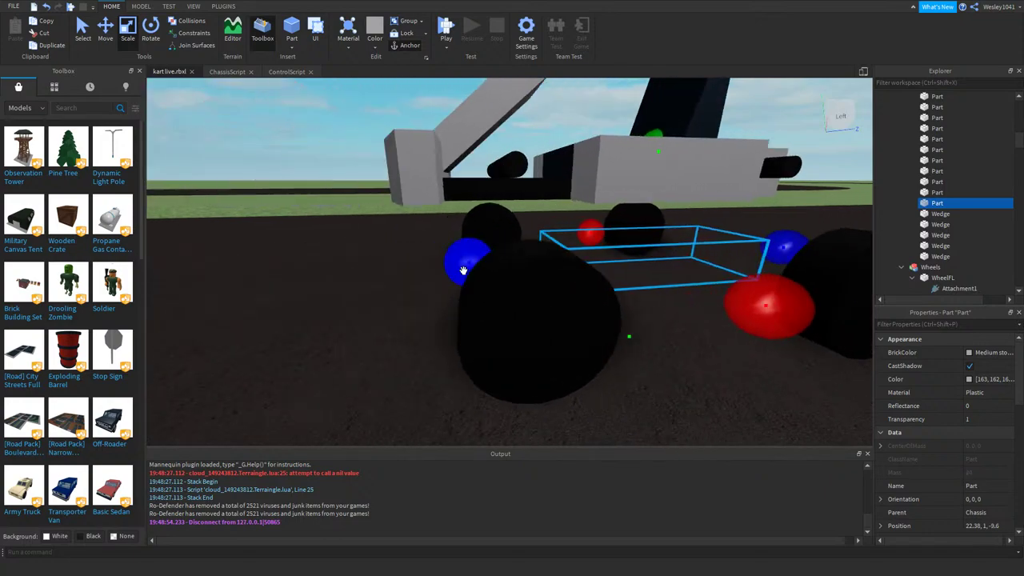
right_drag(388, 276, 344, 290)
key(s)
key(w)
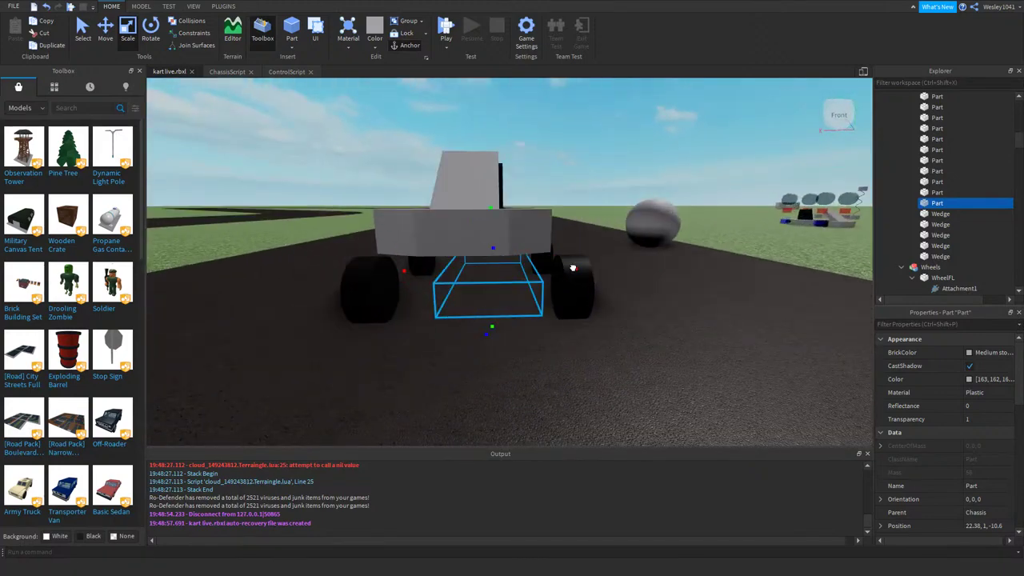
key(a)
drag(614, 272, 614, 272)
key(d)
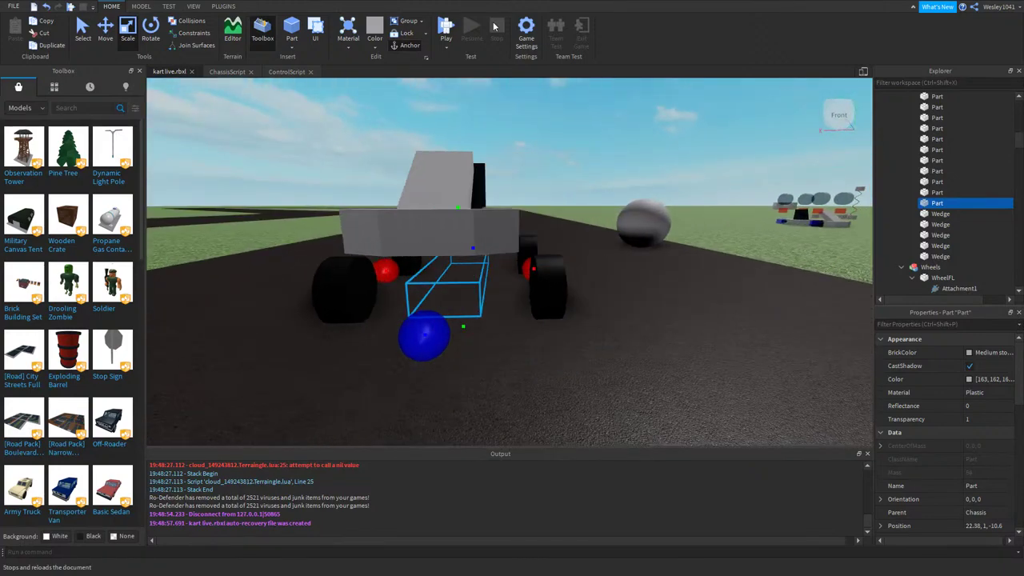
- Start a playtest, board the kart with the lengthened weight block and drive it past the ramps into the following bends
click(446, 27)
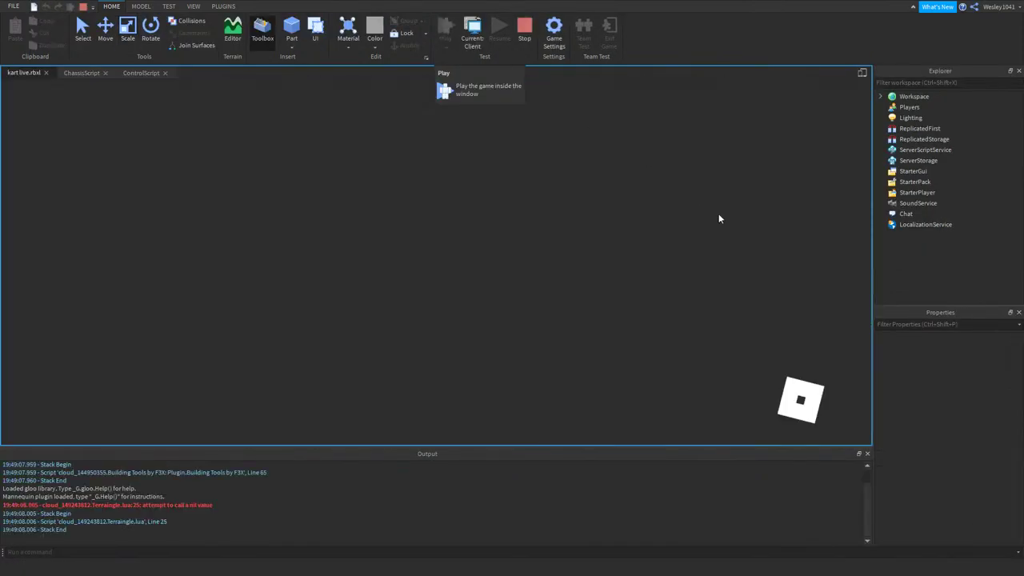
key(d)
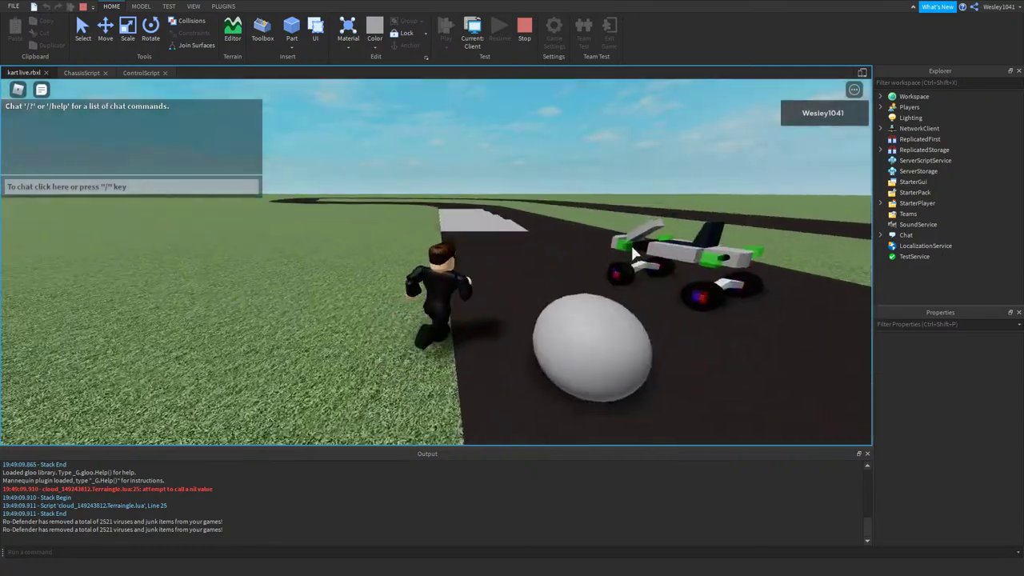
key(w)
key(w)
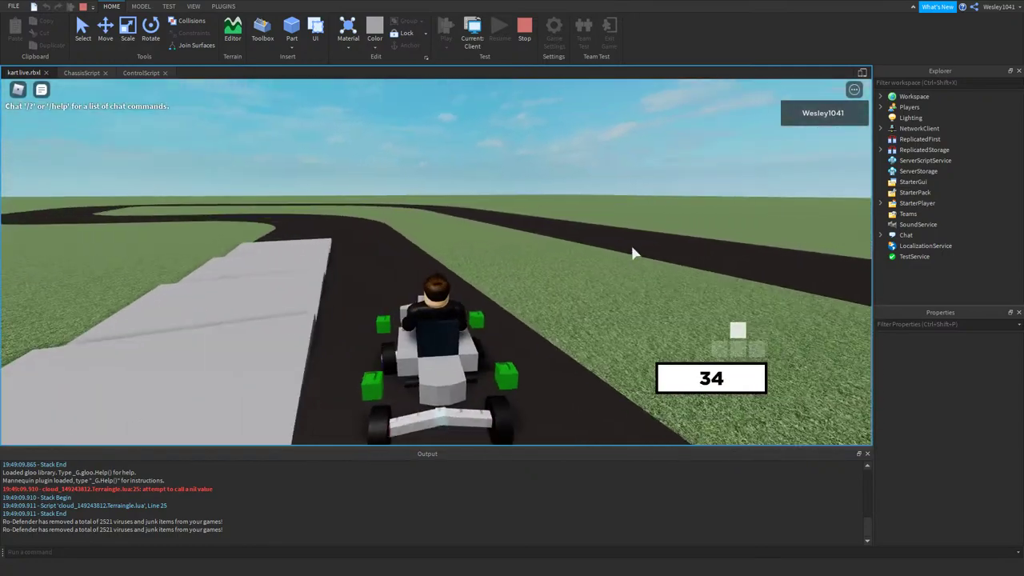
key(a)
key(w)
key(a)
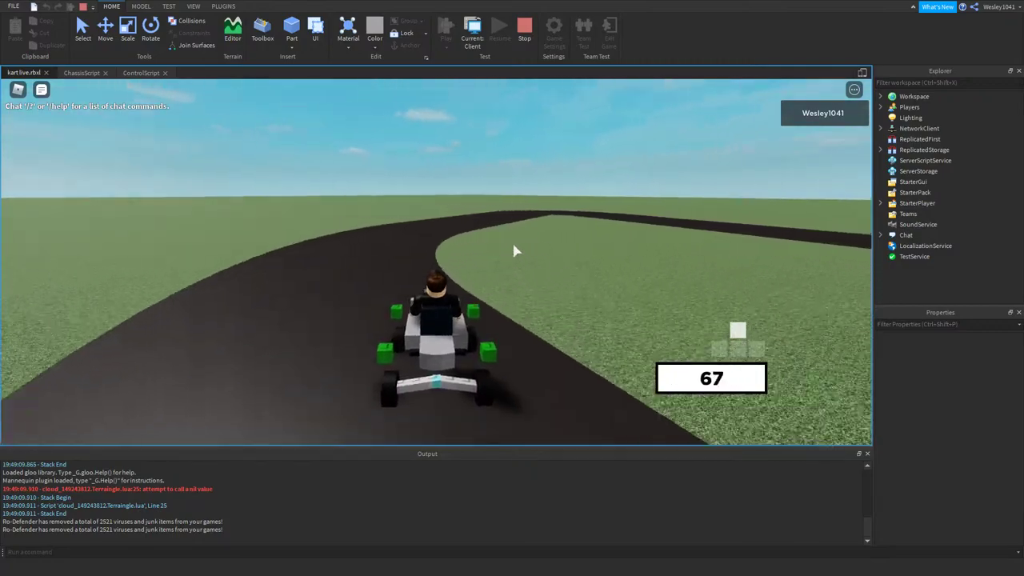
key(d)
- Set the invisible weight block's density to 6 during the playtest and test the kart's cornering to the right
click(82, 35)
right_drag(343, 211, 410, 238)
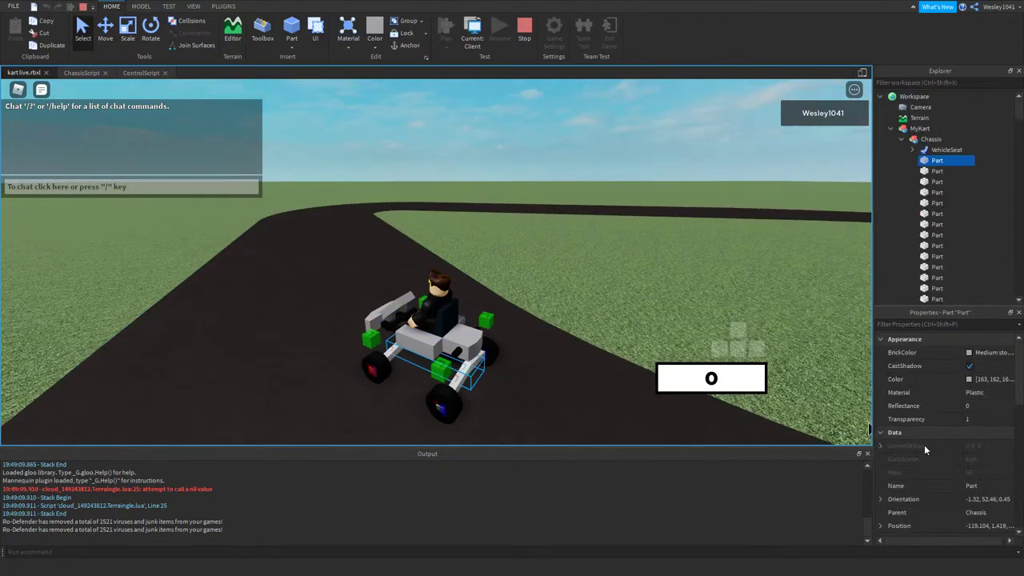
scroll(940, 423, down, 5)
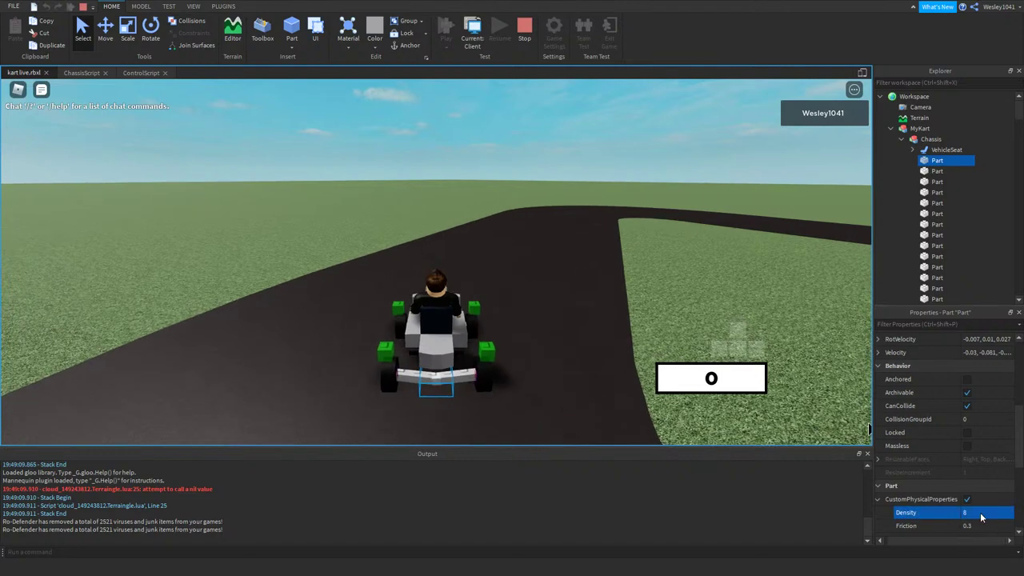
right_drag(479, 364, 504, 332)
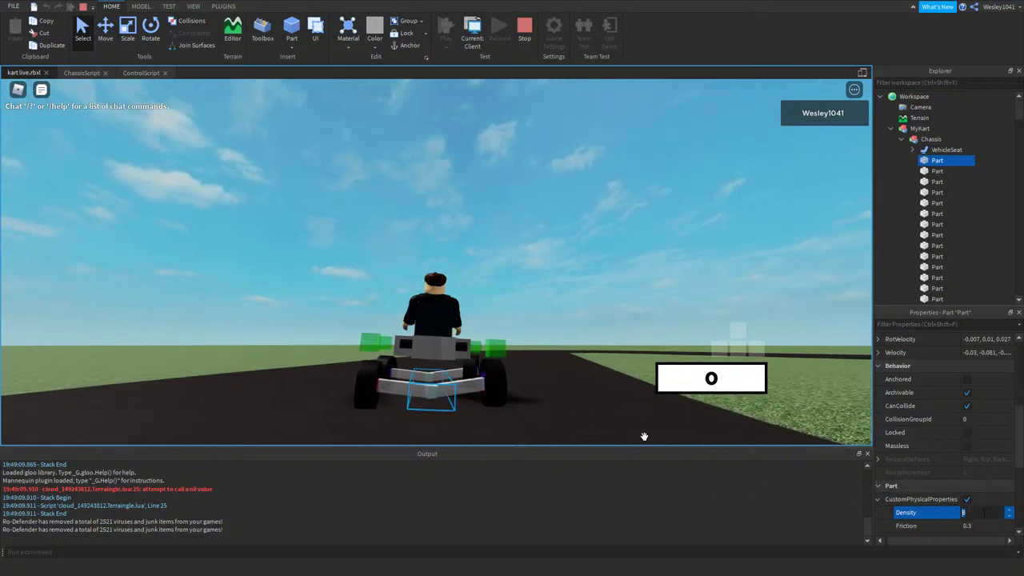
click(982, 513)
right_drag(671, 369, 679, 355)
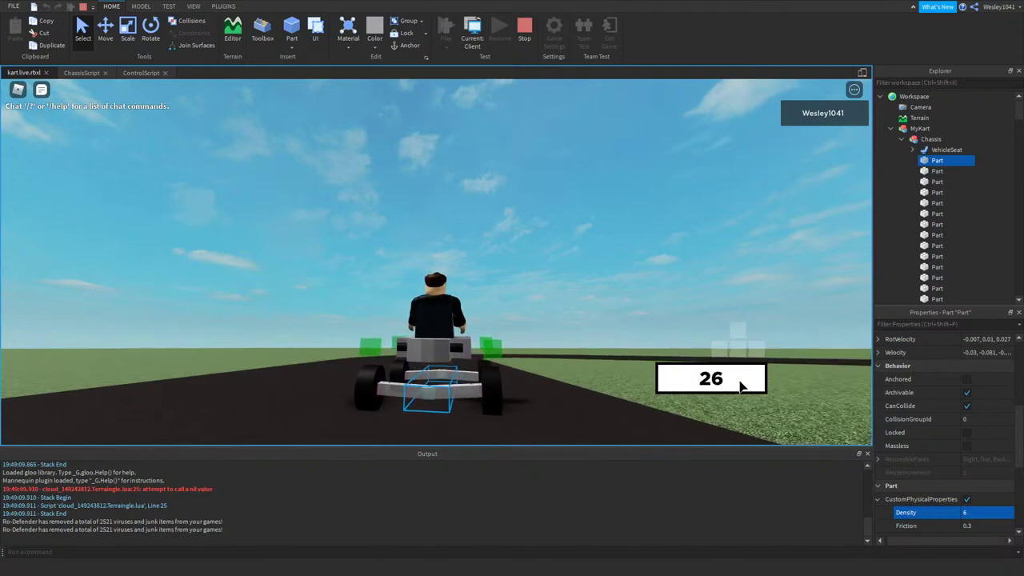
key(d)
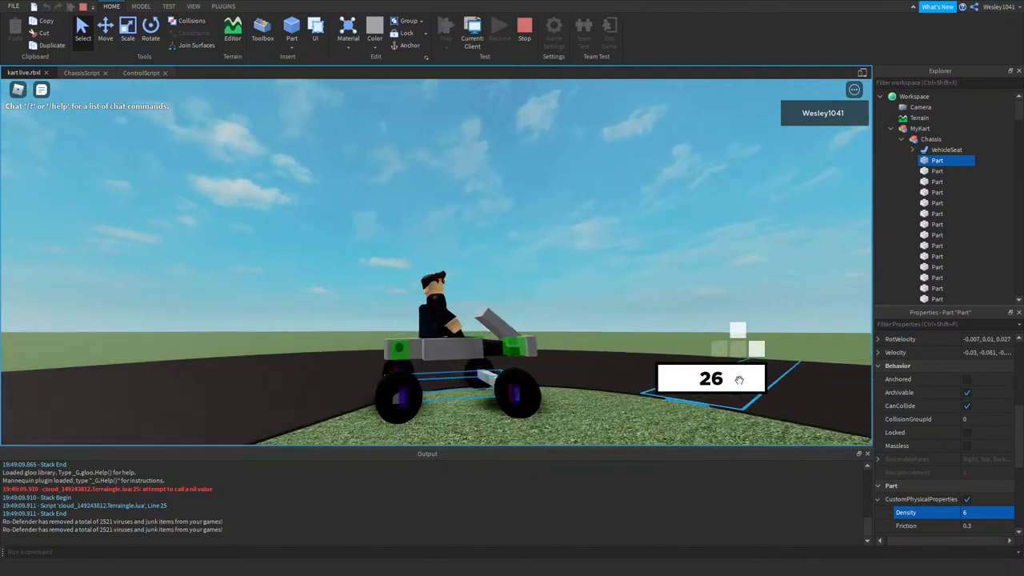
key(d)
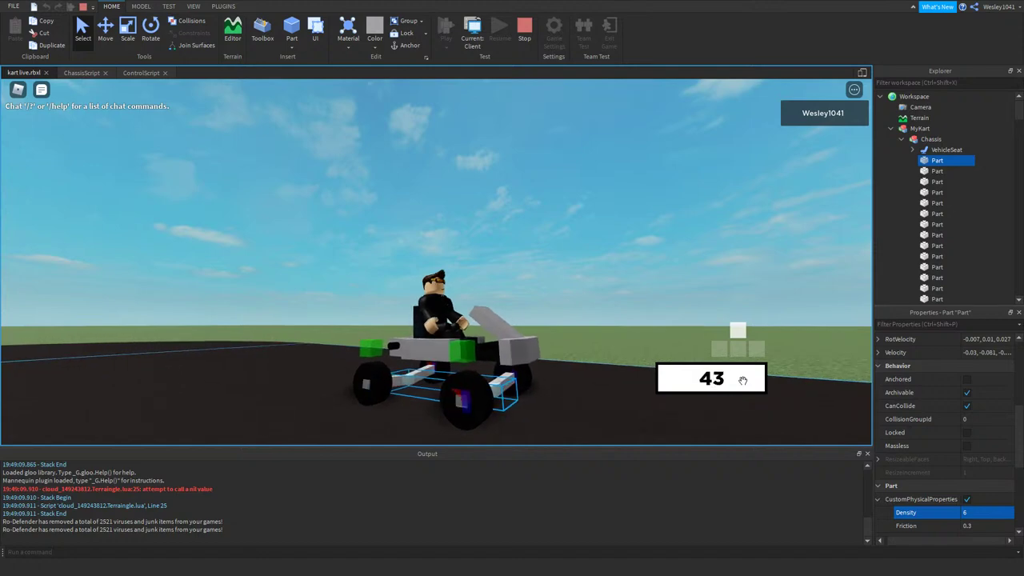
- Turn off CanCollide for the weight block during the playtest and steer the kart both ways to test its stability
click(967, 409)
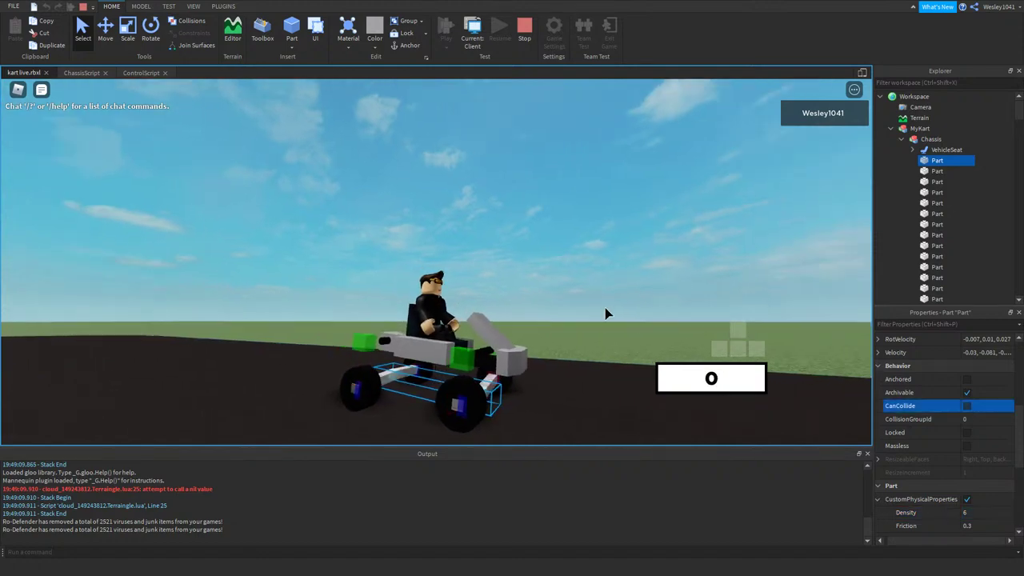
key(w)
key(d)
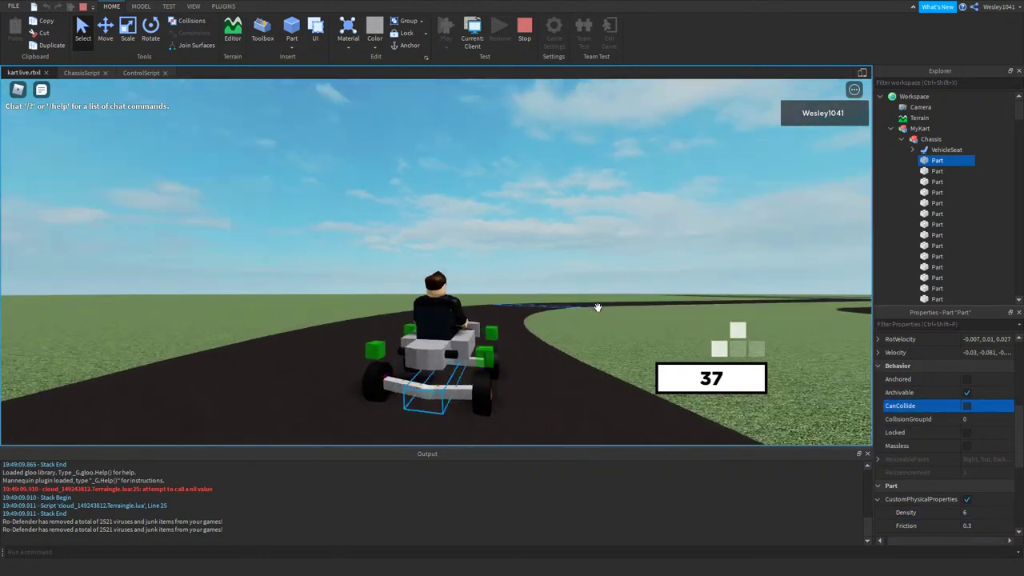
key(a)
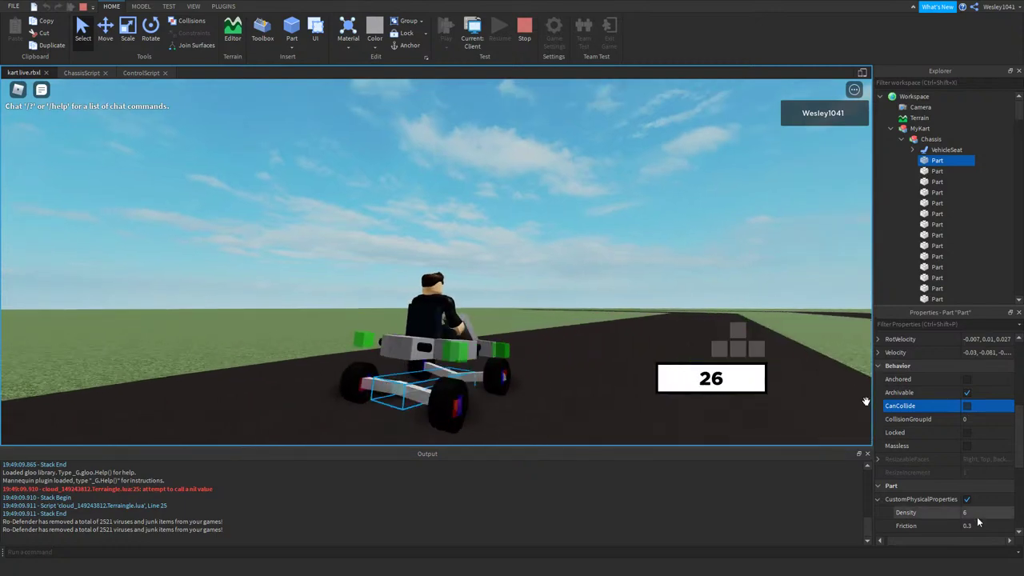
- Set the weight block's density to 4, test-drive the kart with it and end the playtest
key(Return)
right_drag(537, 282, 550, 277)
key(w)
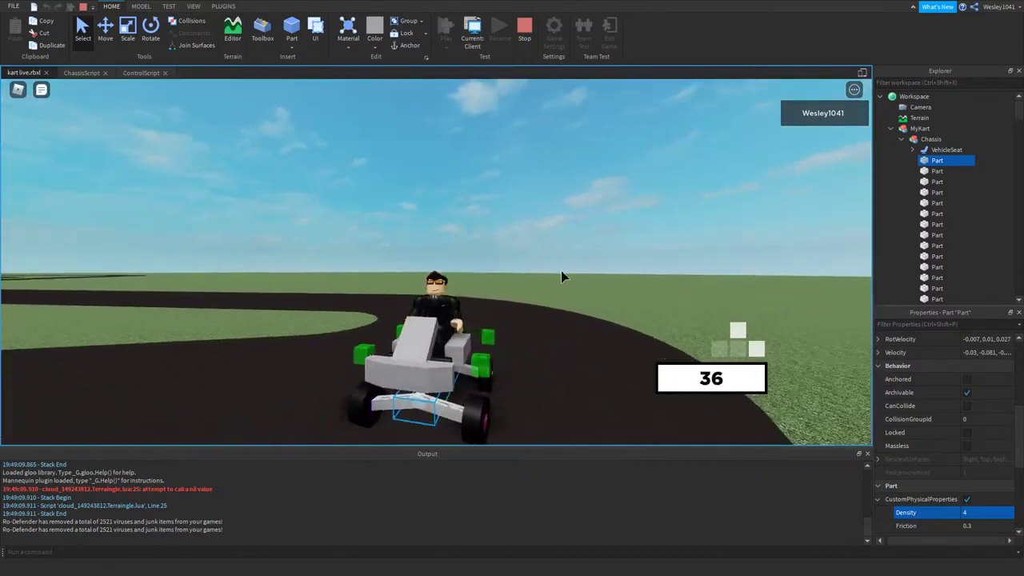
click(520, 47)
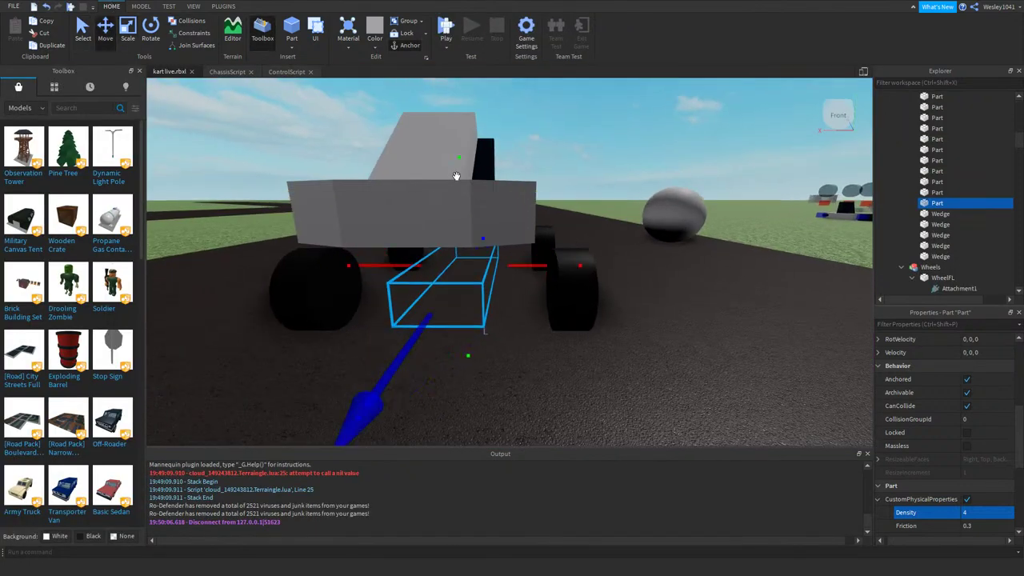
- Turn off CanCollide for the weight block in the editor and raise it above the kart to a Y position of 8
key(s)
drag(461, 159, 473, 121)
right_drag(472, 125, 510, 162)
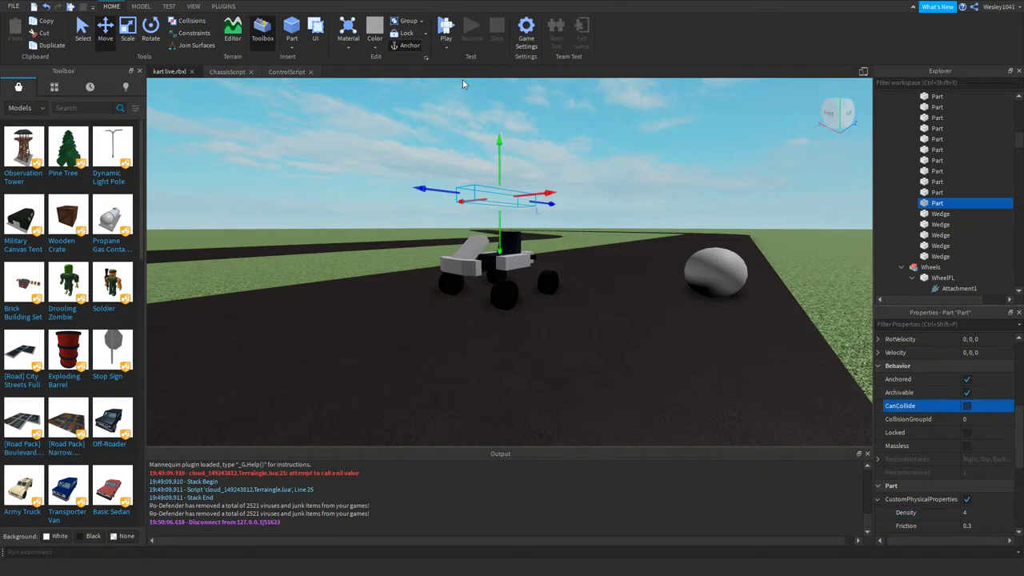
- Start a playtest with the raised weight block, board the kart and drive it past the ramps through the left bend
click(449, 31)
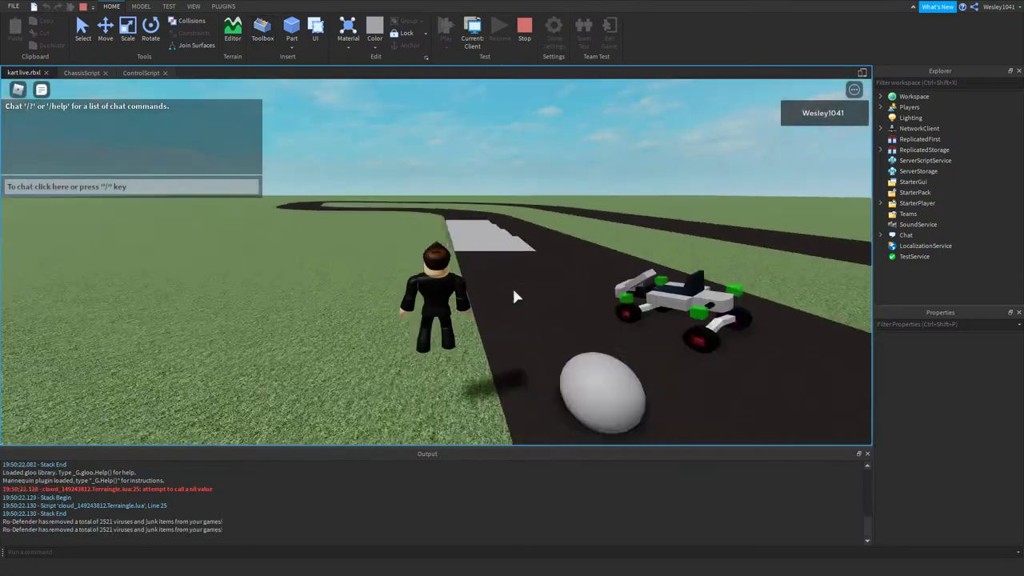
key(d)
key(w)
key(space)
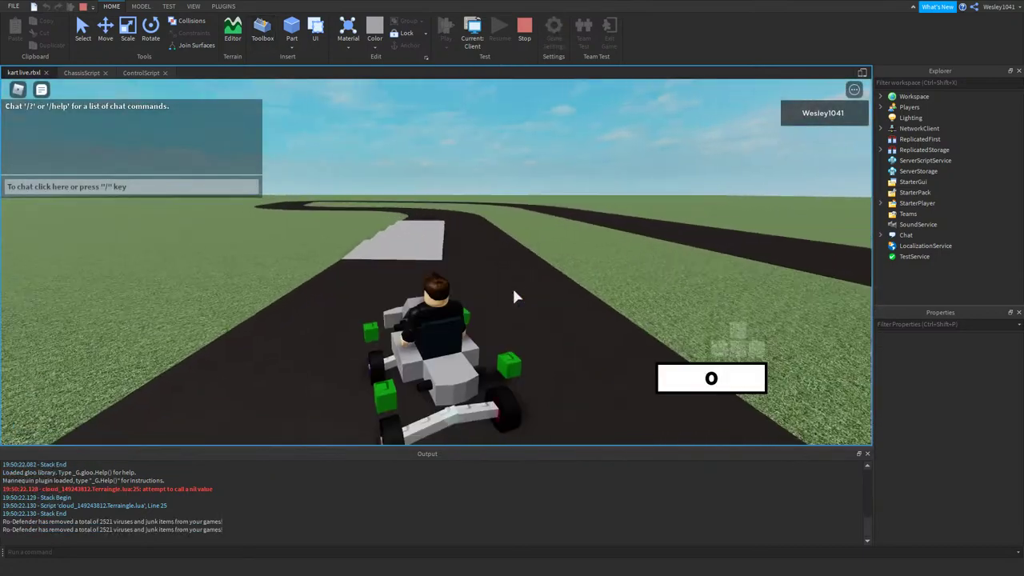
key(w)
key(d)
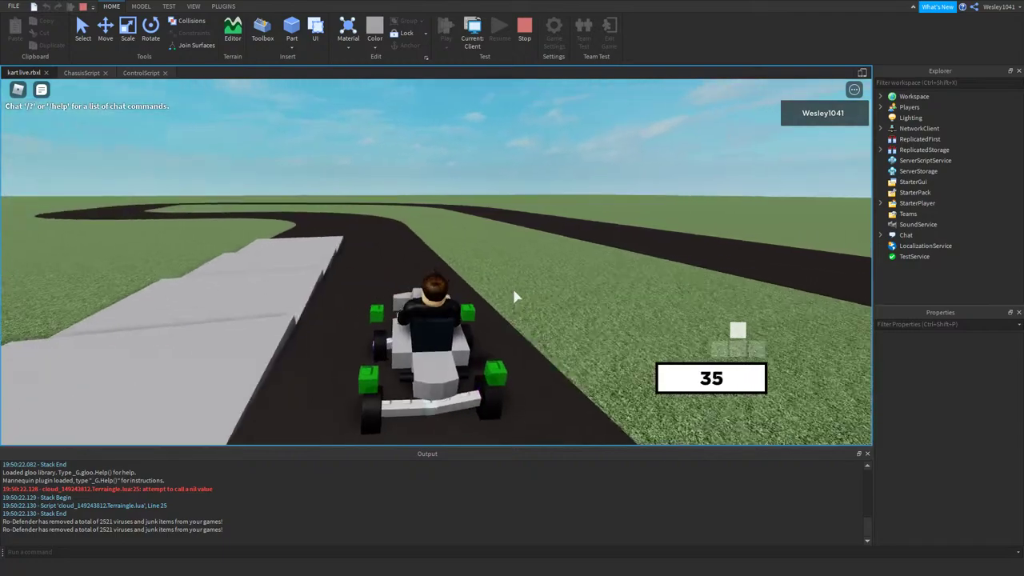
key(a)
key(a)
key(a)
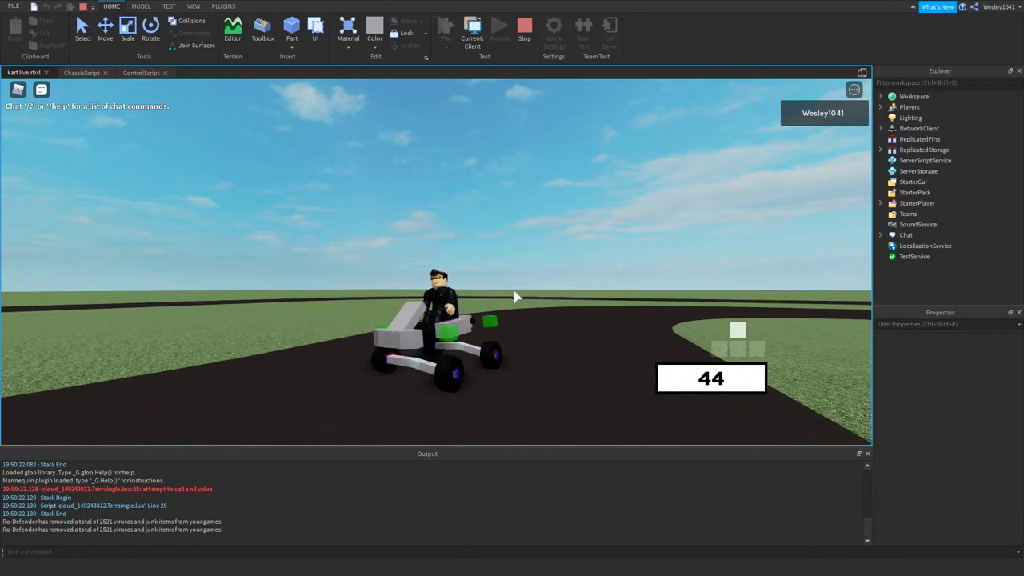
- Steer the top-heavy kart through the right-hand bends and accelerate over the rise, then end the playtest
key(d)
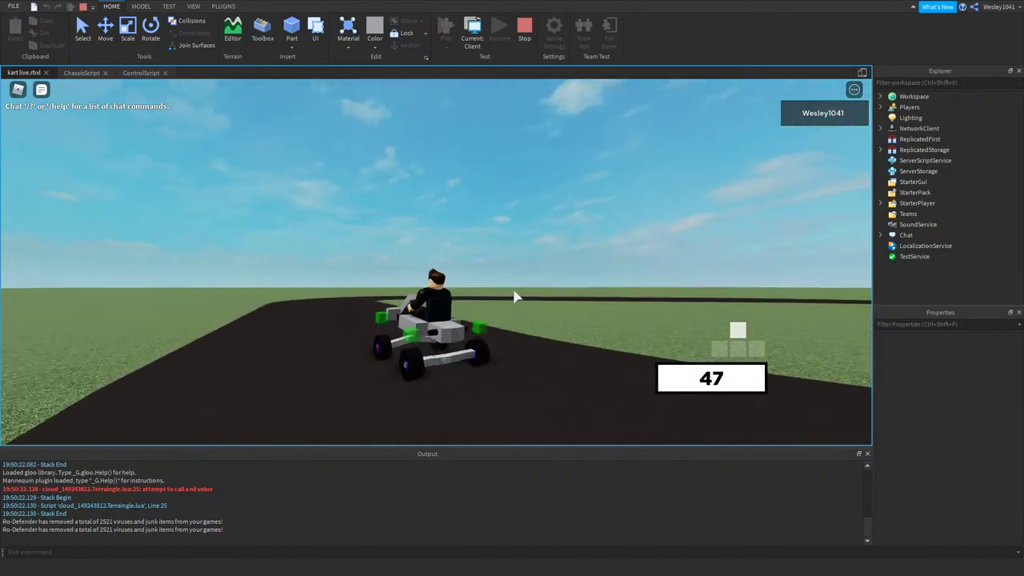
key(d)
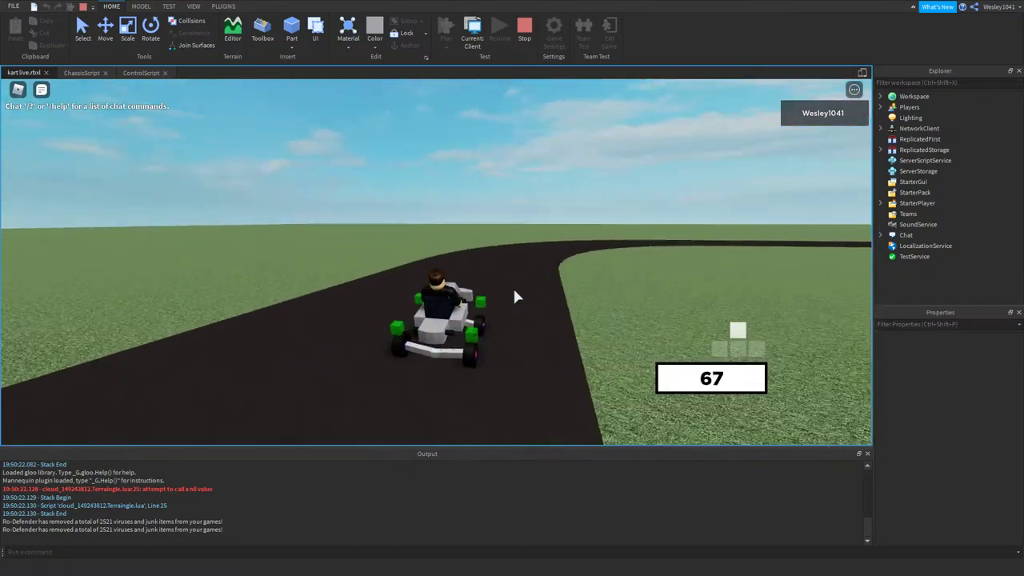
key(d)
key(d)
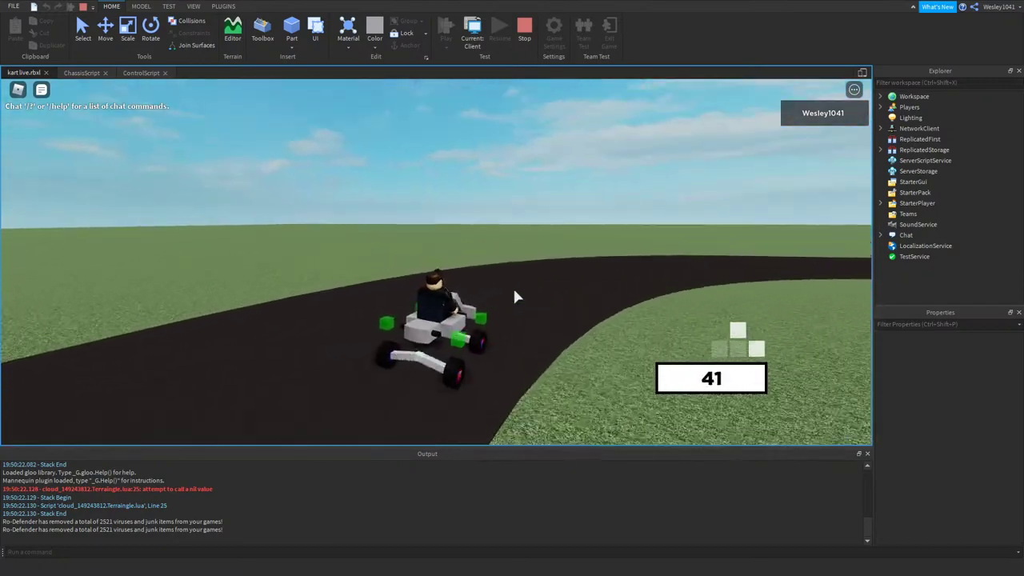
key(d)
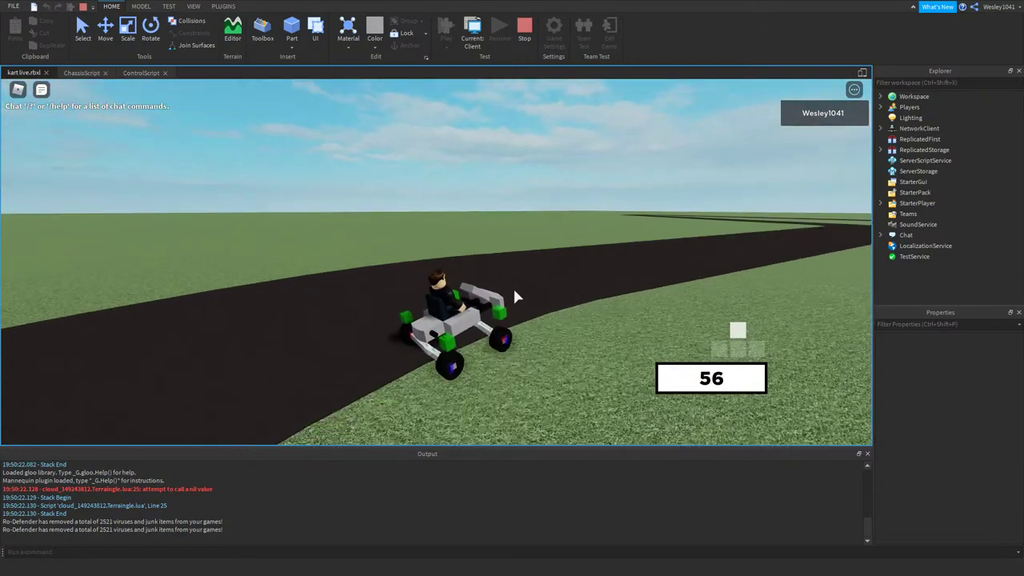
key(d)
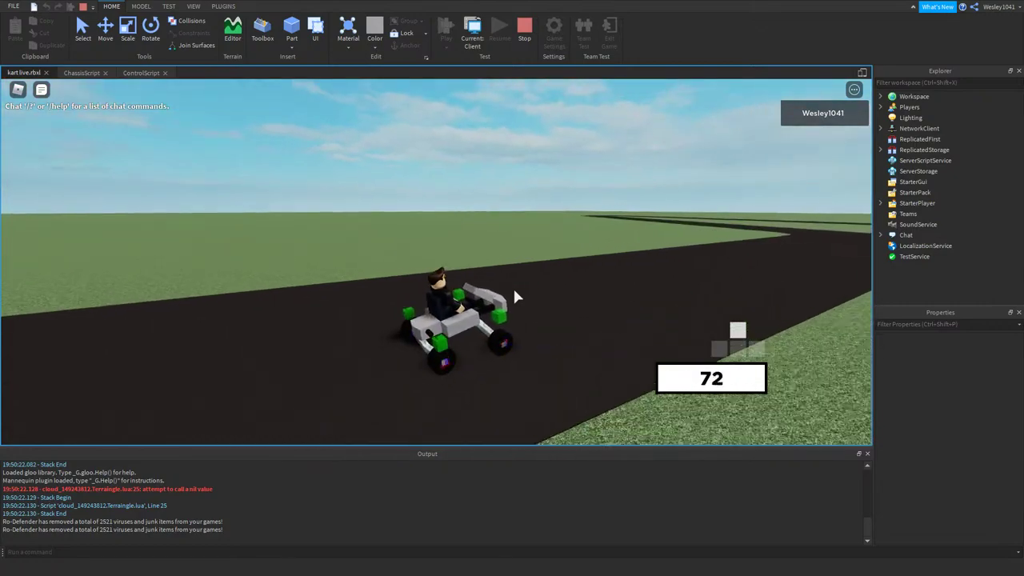
key(w)
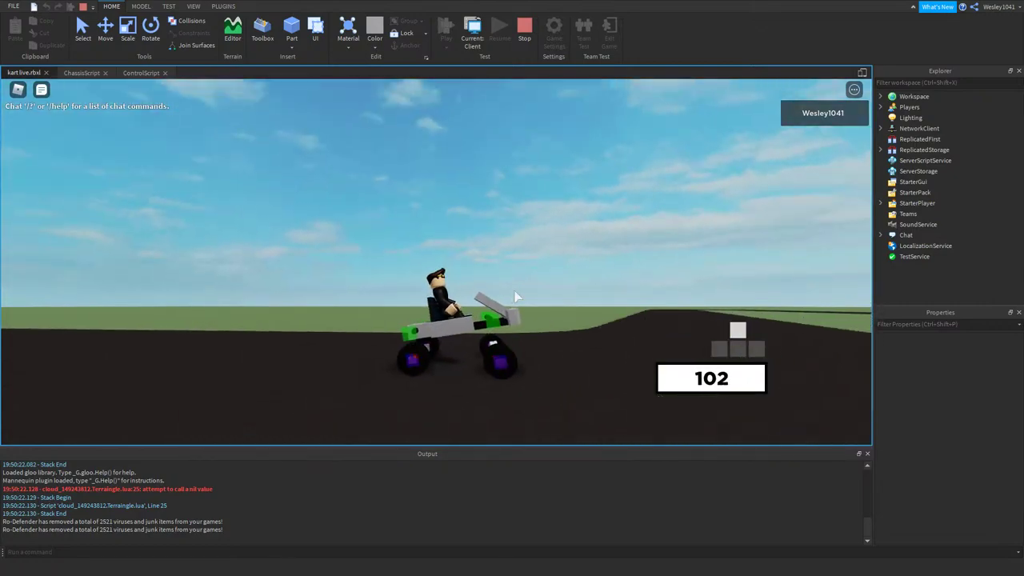
key(a)
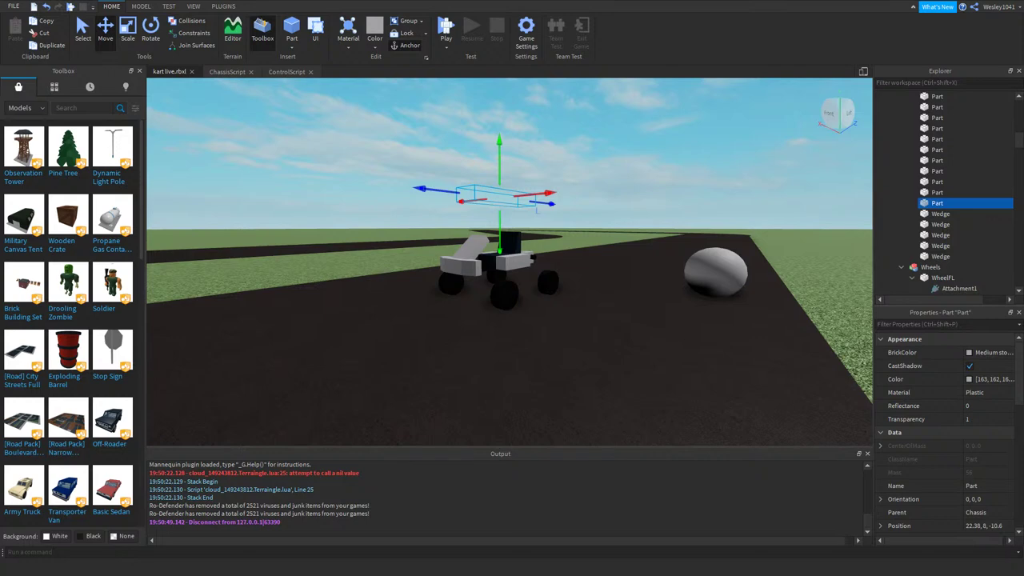
- Lower the weight block beneath the kart to a Y position of 1, then raise it high above to 14
right_drag(584, 261, 589, 261)
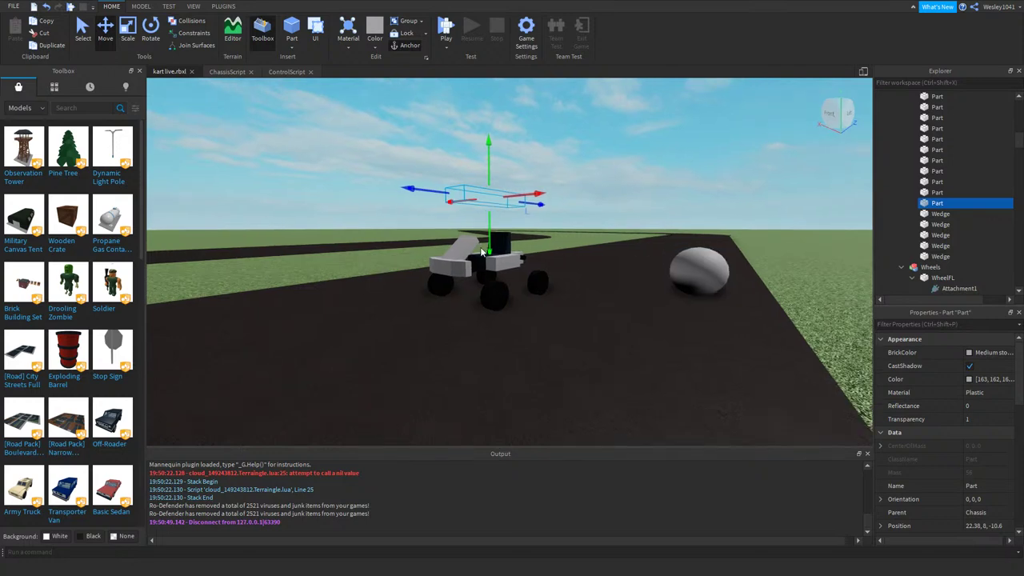
drag(489, 239, 491, 269)
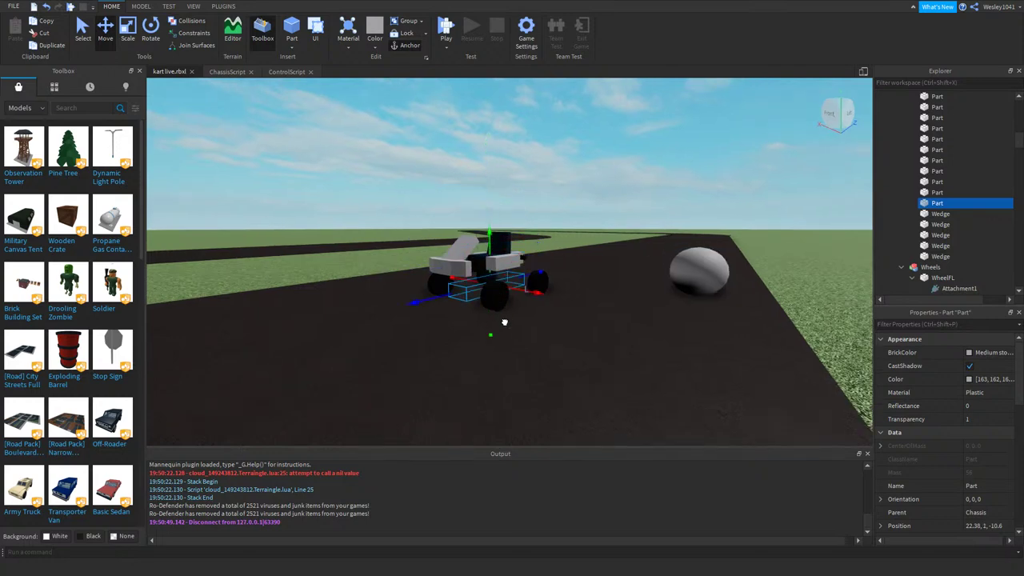
drag(503, 266, 506, 161)
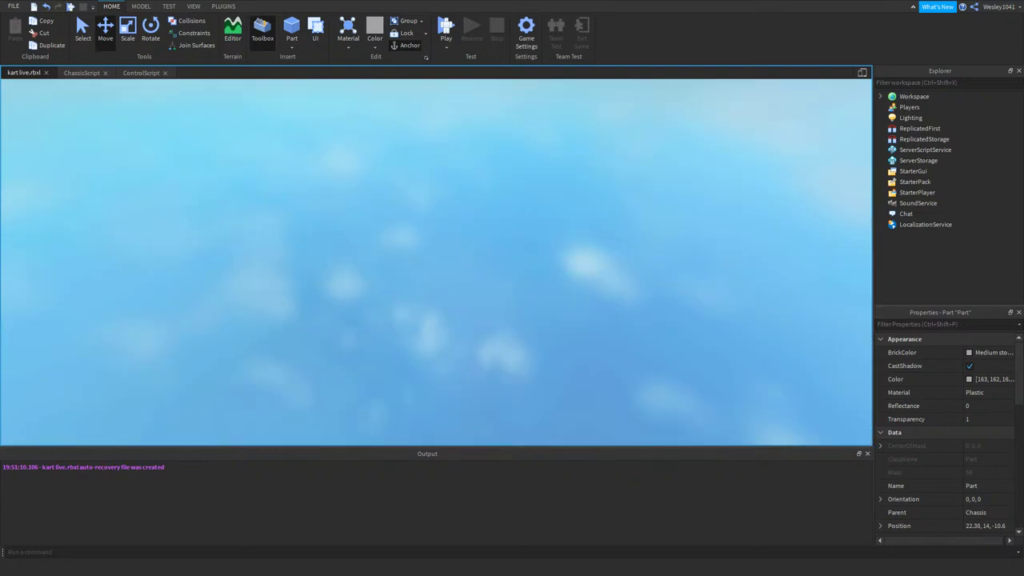
- Playtest the kart with the weight block high above it, board and try to drive it, and end the playtest
key(F5)
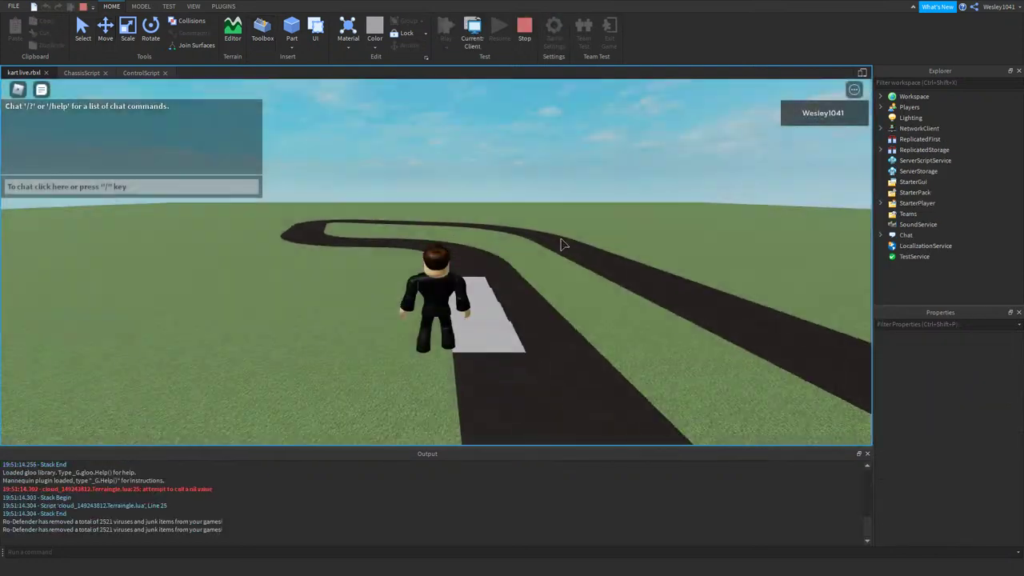
key(w)
key(d)
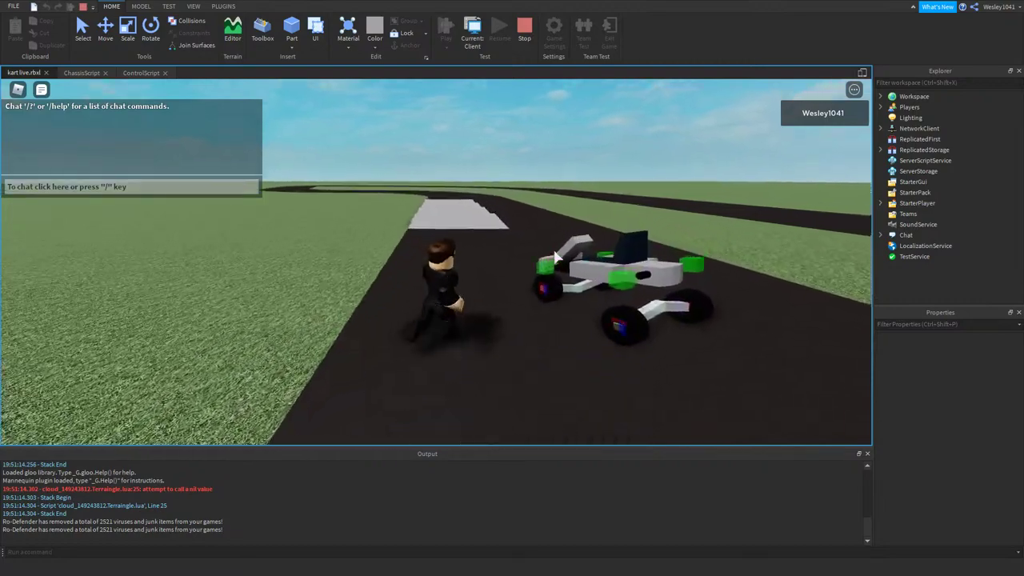
key(w)
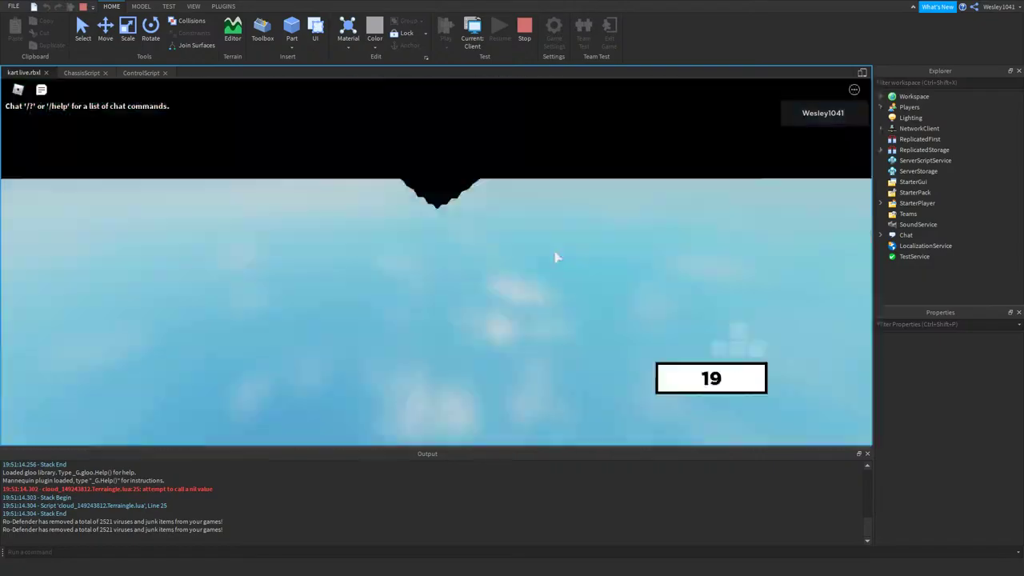
key(w)
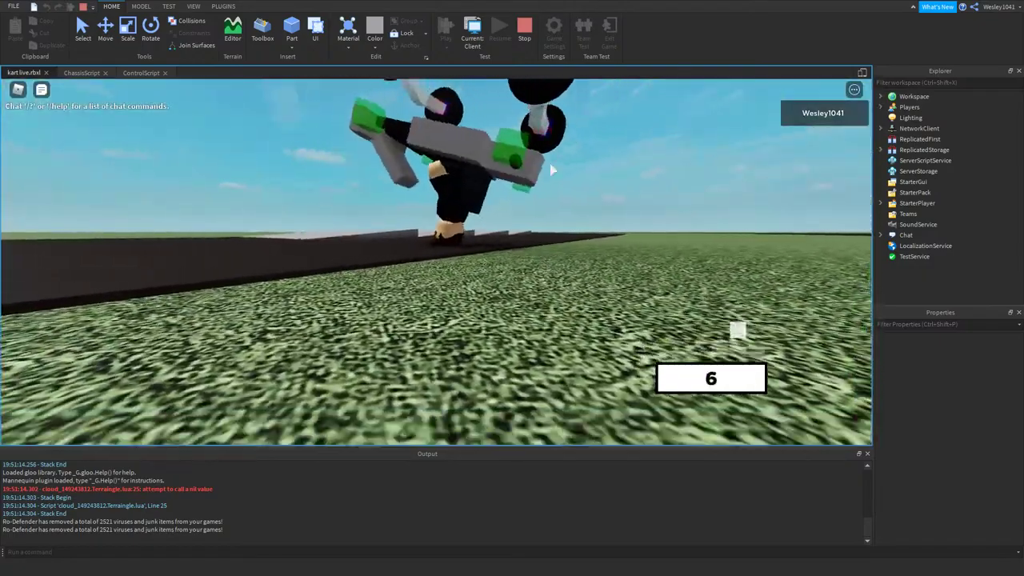
click(524, 29)
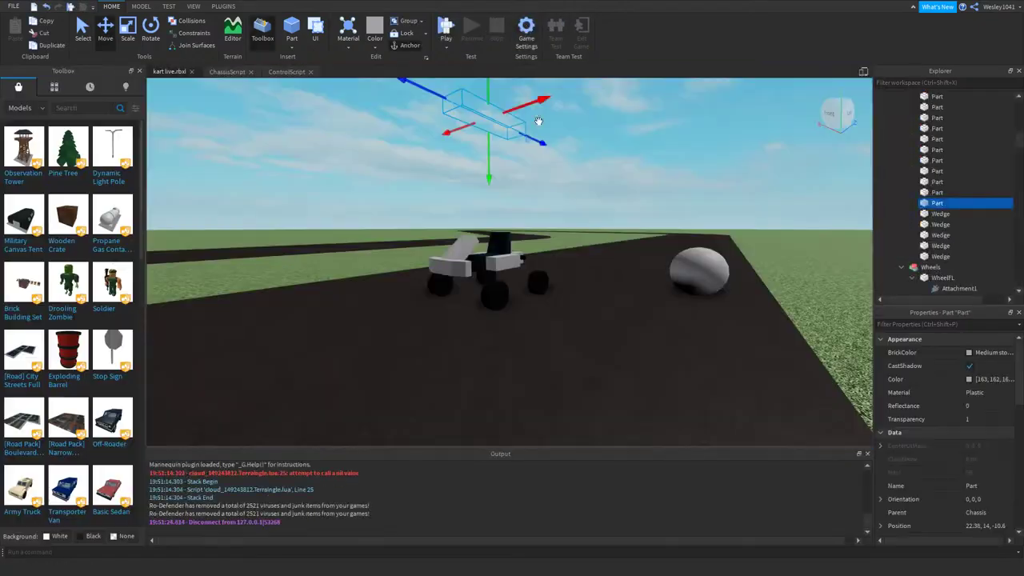
- Lower the weight block beneath the kart to a Y position of 1 and check its placement between the wheels
drag(489, 165, 508, 323)
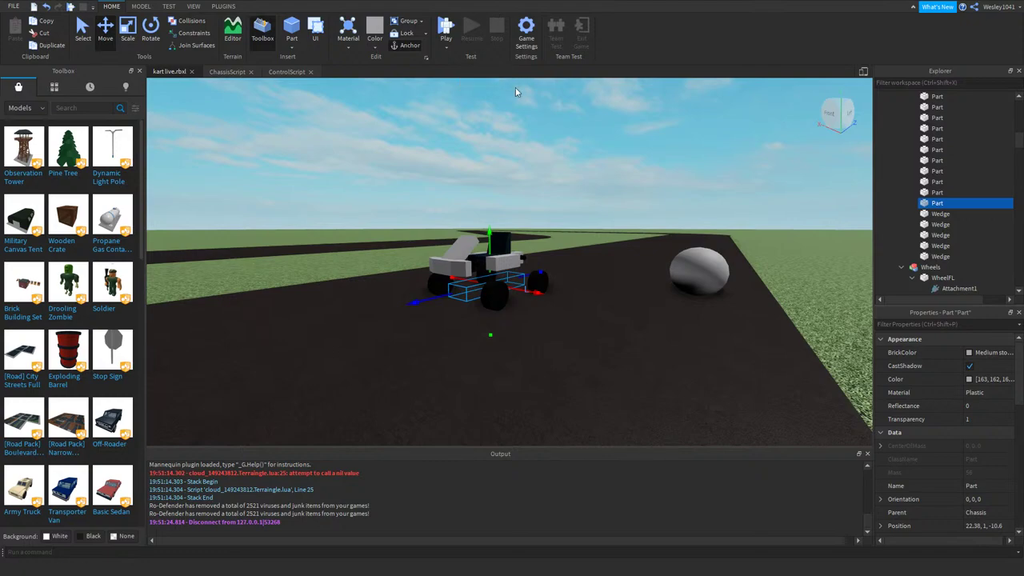
right_drag(516, 92, 546, 157)
key(w)
key(s)
key(d)
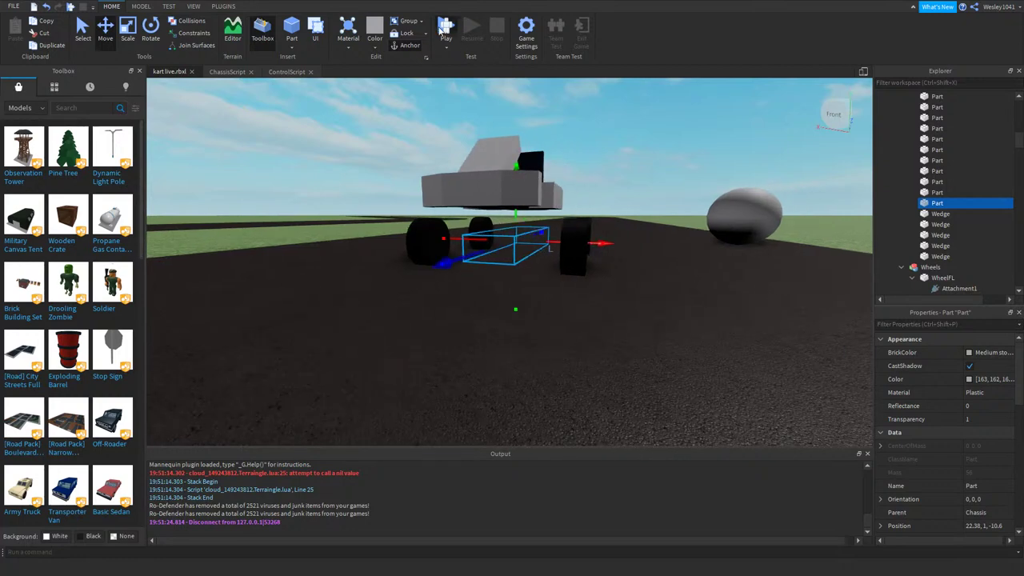
- Start a playtest with the weight block beneath the kart, board the kart and accelerate toward the ramps
click(444, 29)
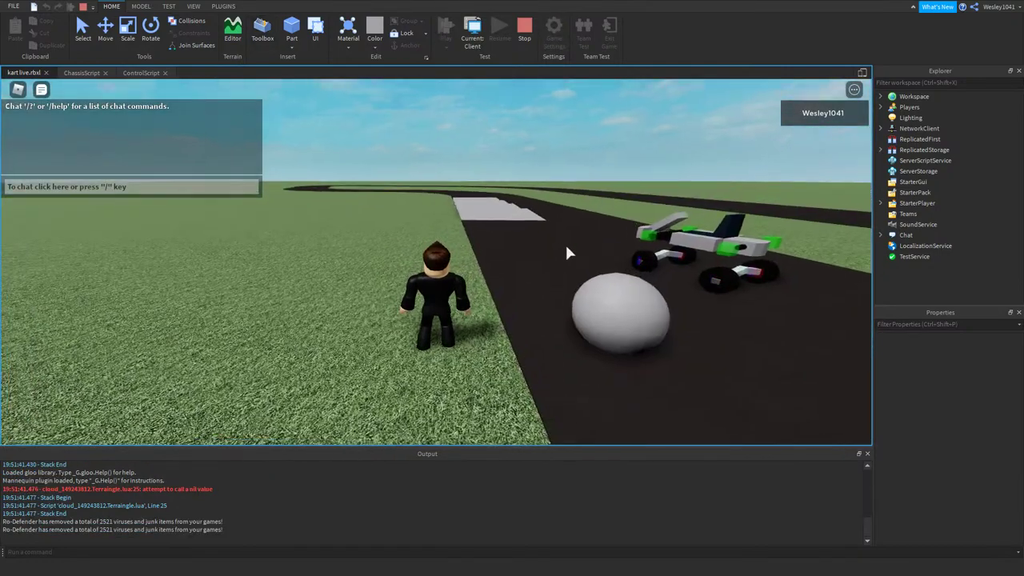
key(w)
key(space)
key(d)
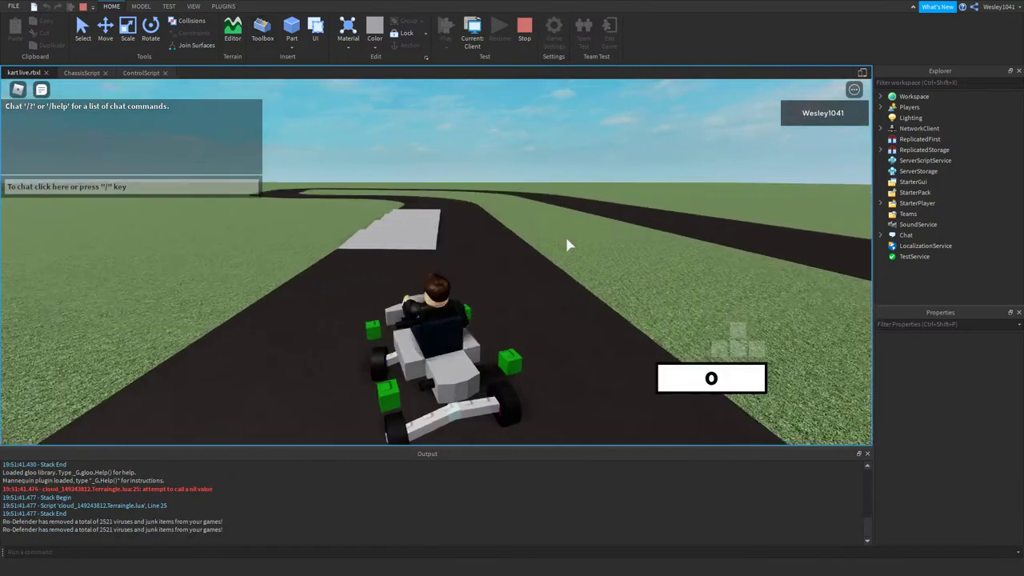
key(w)
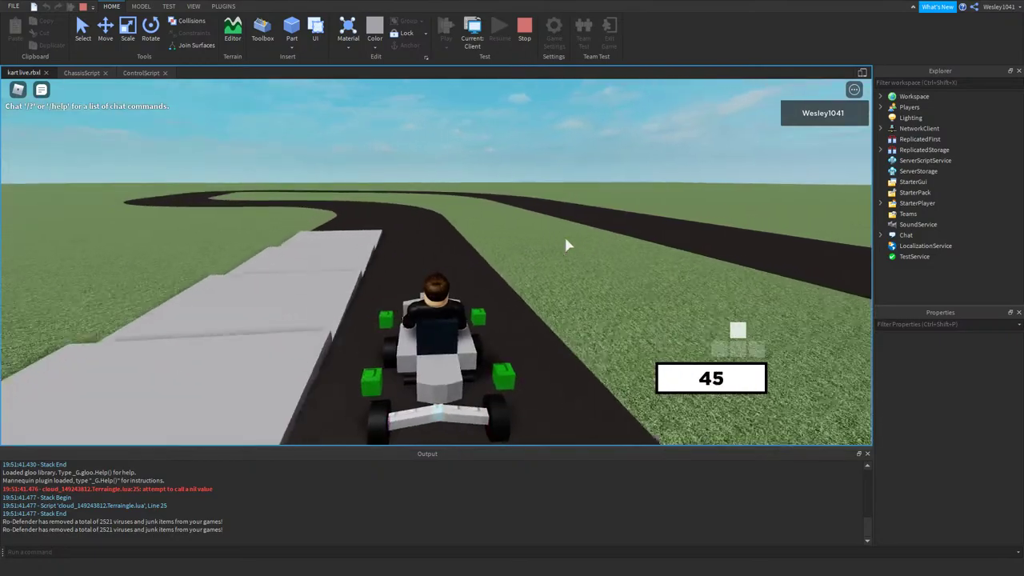
- Steer the low-weighted kart through the left bend and the following right-hand bend, and end the playtest
key(a)
key(a)
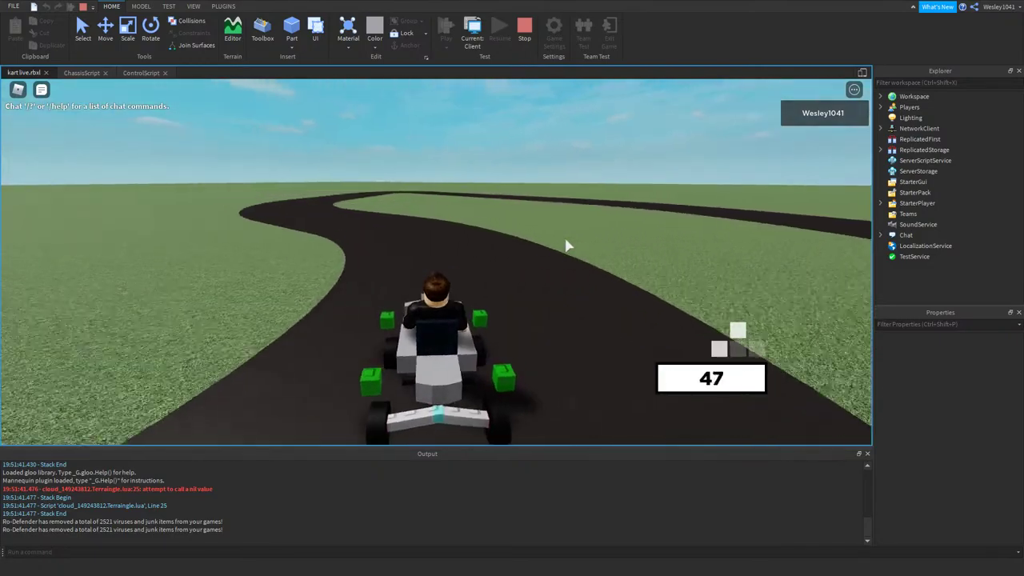
key(d)
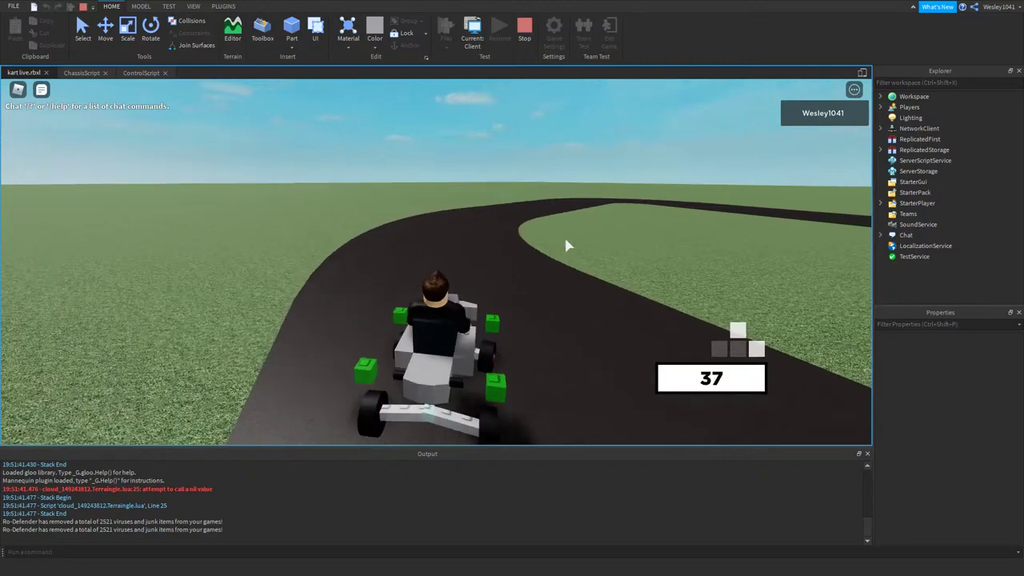
key(d)
key(d)
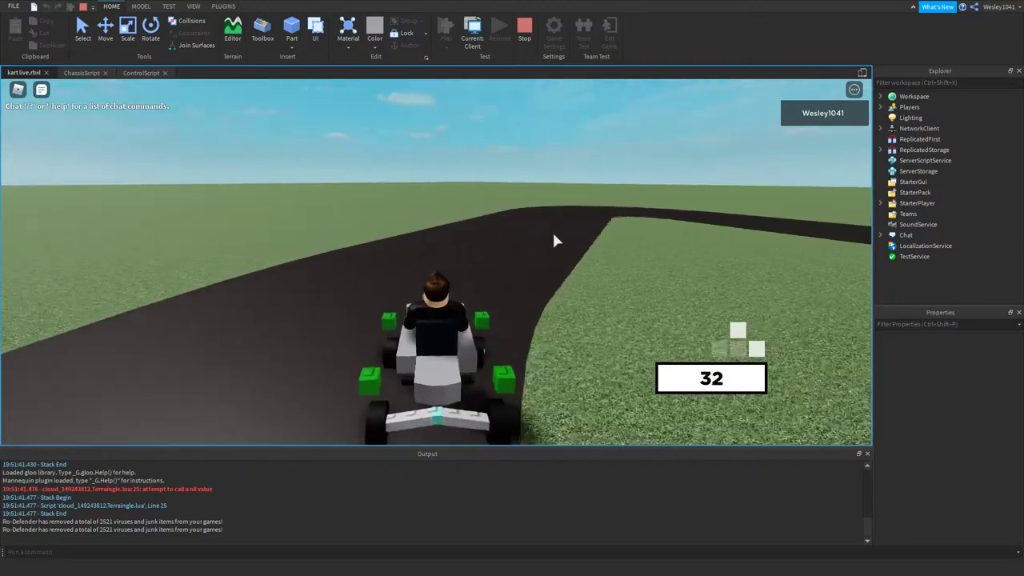
click(528, 31)
- Delete the weight block, and raise all four kart wheels level with the chassis body
scroll(629, 308, up, 2)
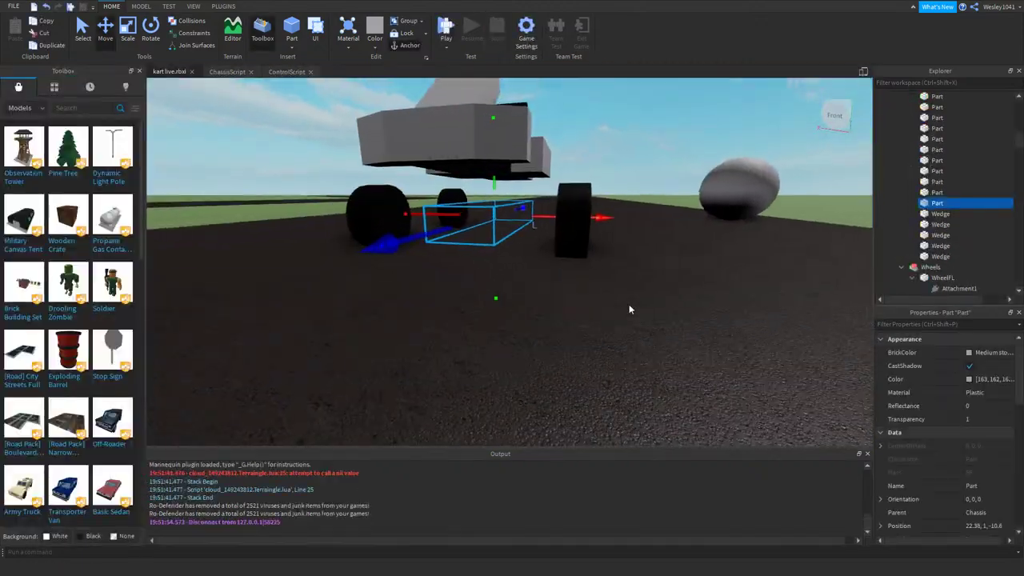
click(577, 239)
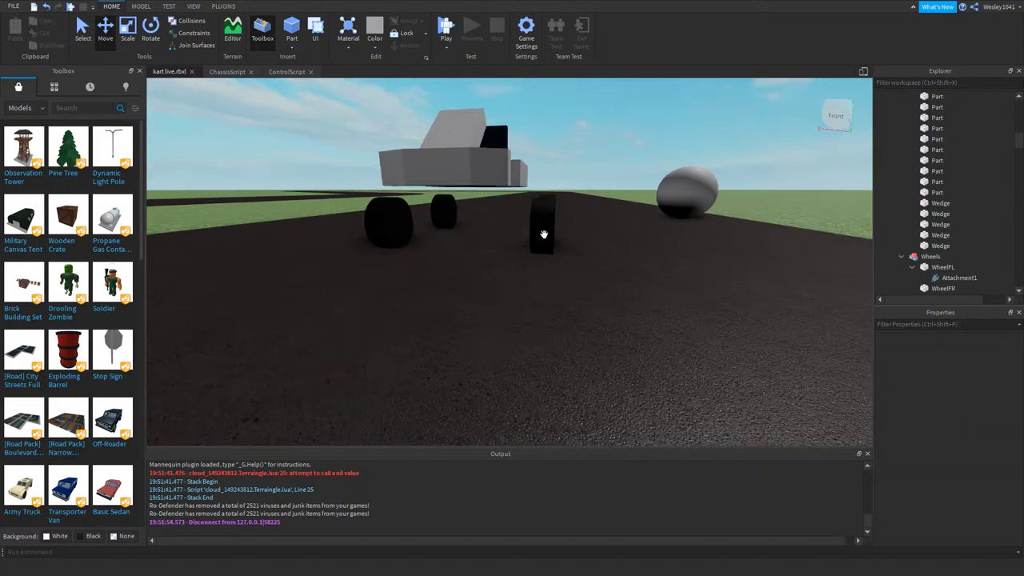
key(a)
right_drag(543, 235, 534, 206)
click(474, 221)
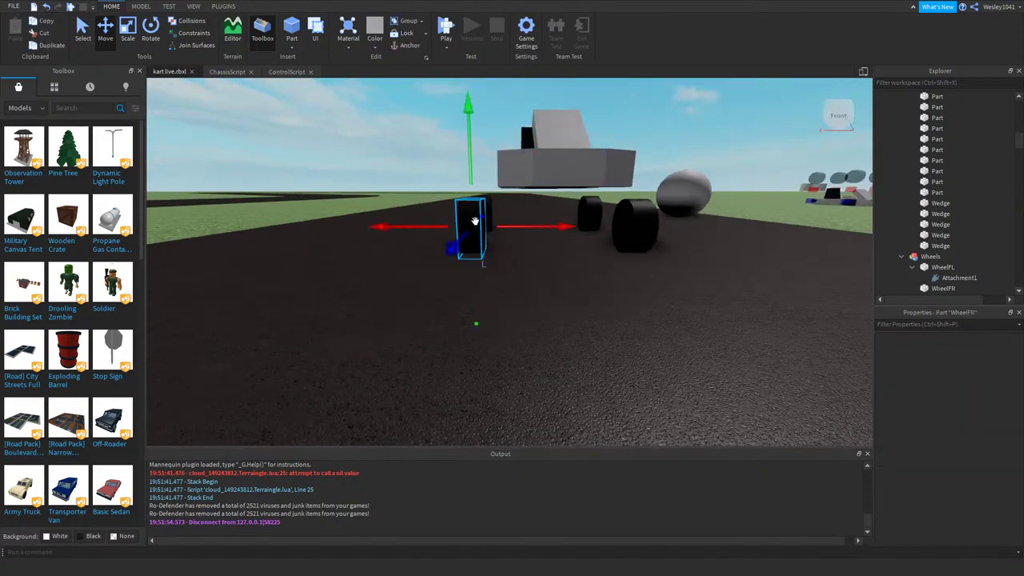
key(d)
ctrl+click(429, 205)
ctrl+click(535, 222)
key(d)
right_drag(535, 222, 534, 224)
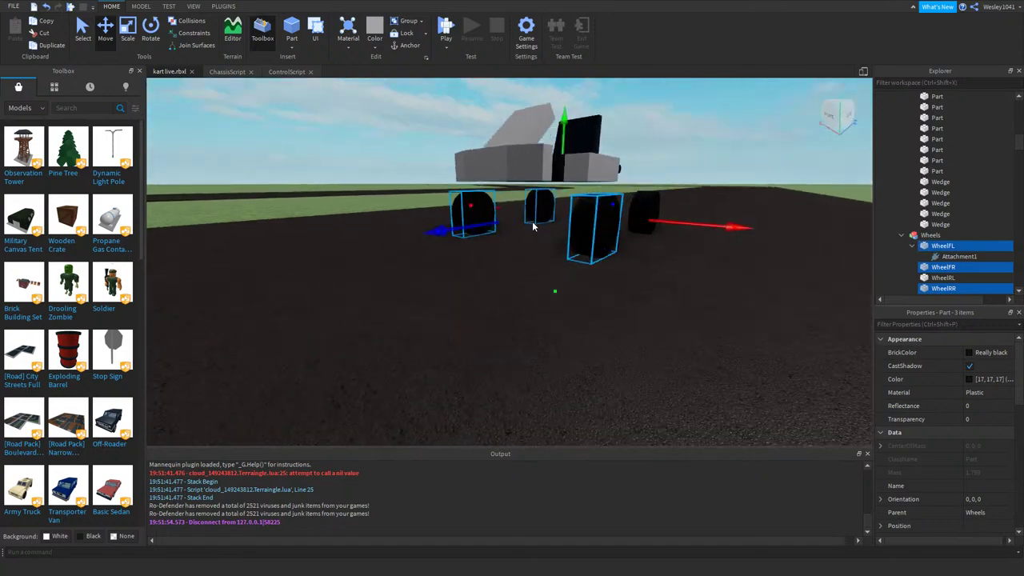
ctrl+click(616, 202)
drag(533, 138, 534, 86)
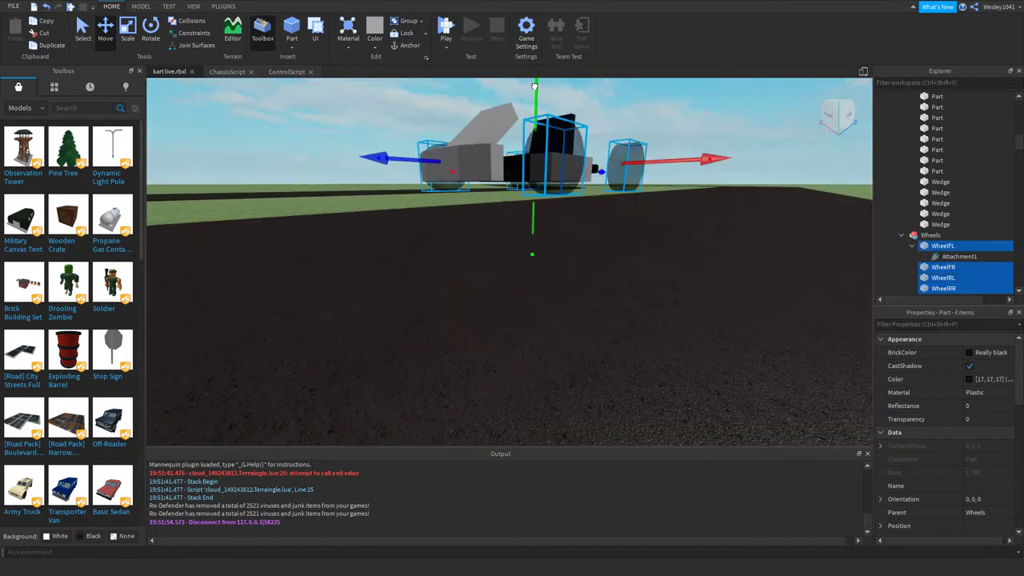
- Move the front-left and rear-left wheels inward, close to the chassis body
key(d)
right_drag(534, 143, 512, 164)
click(533, 185)
key(e)
key(a)
alt+click(479, 251)
alt+shift+click(505, 202)
- Move the front-right and rear-right wheels inward, close to the chassis body
key(a)
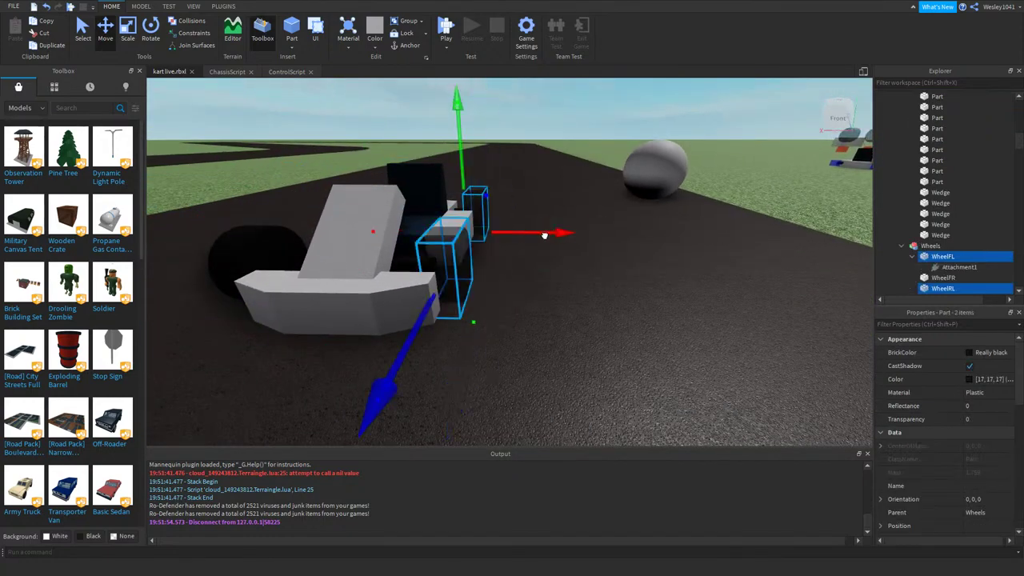
alt+click(452, 254)
alt+shift+click(483, 209)
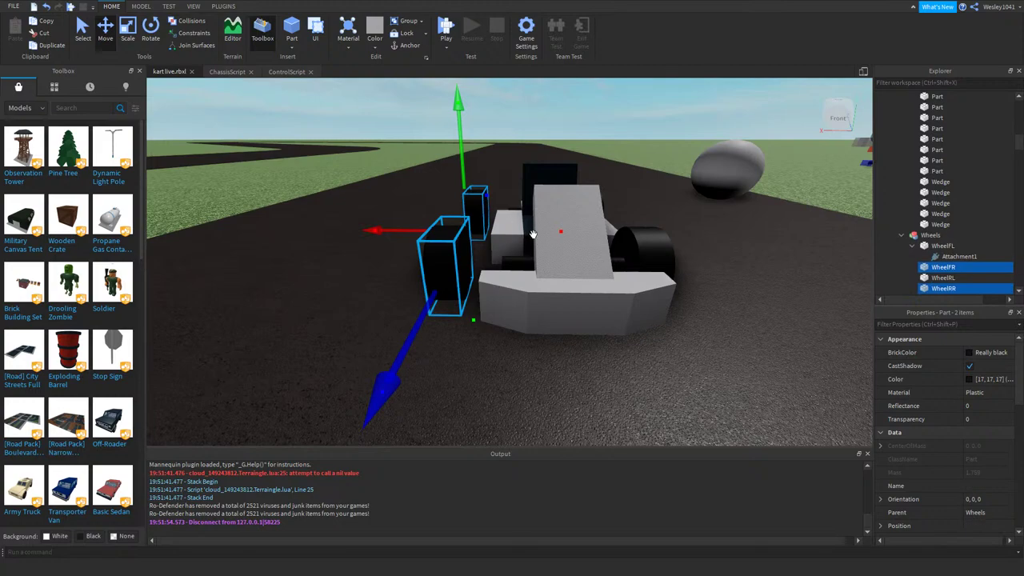
drag(534, 234, 552, 236)
- Start a playtest of the lowered, narrower kart, board it and drive it past the ramps
click(450, 21)
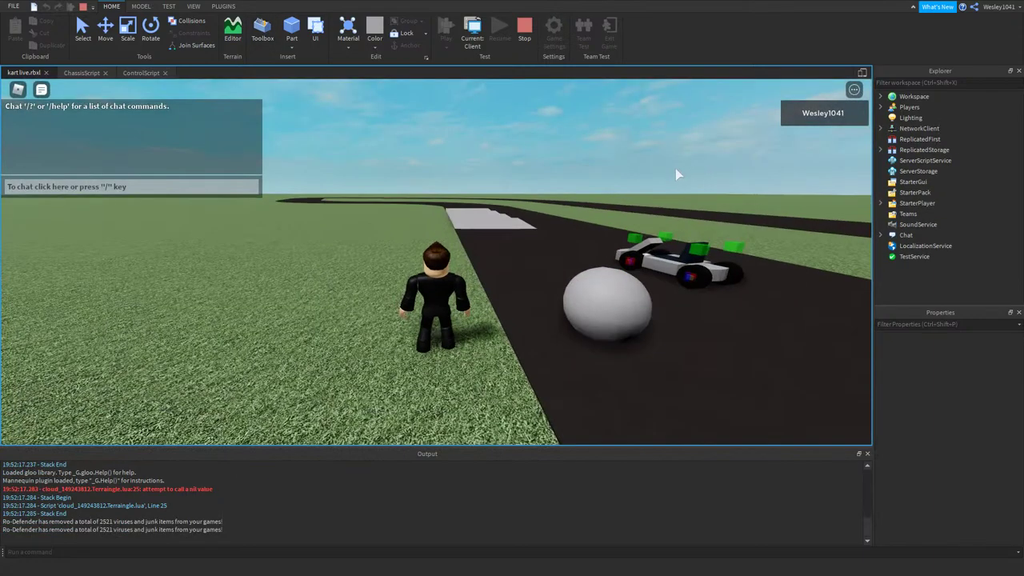
key(w)
key(d)
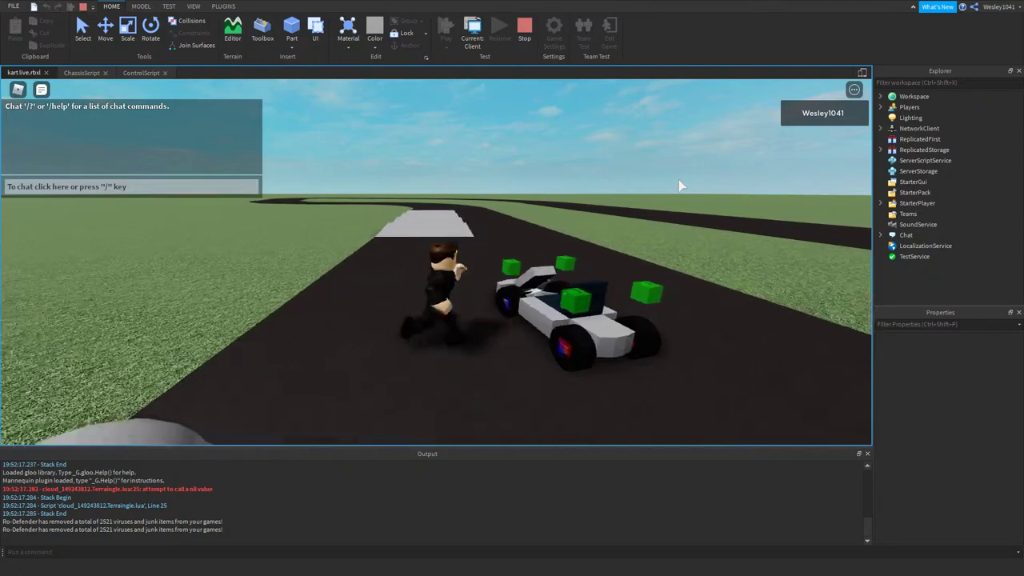
key(w)
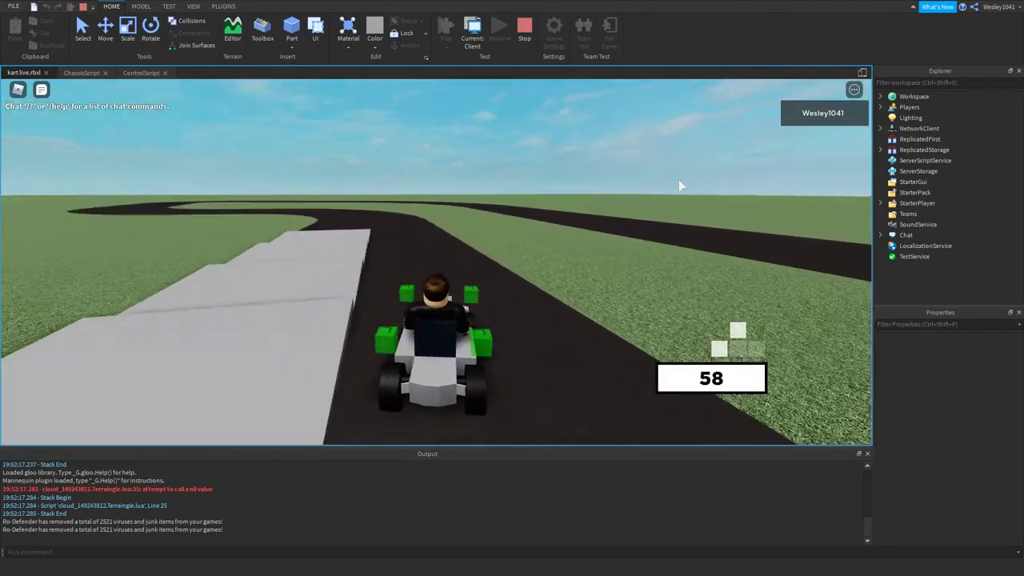
key(a)
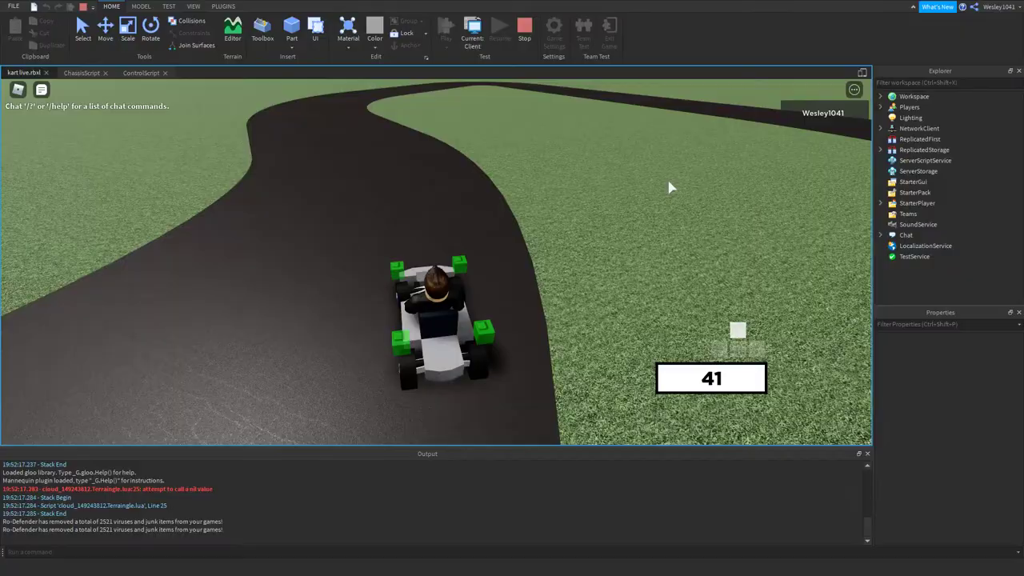
- Steer the narrow kart through the left and right bends while viewing it from above
right_drag(668, 181, 665, 177)
key(a)
key(d)
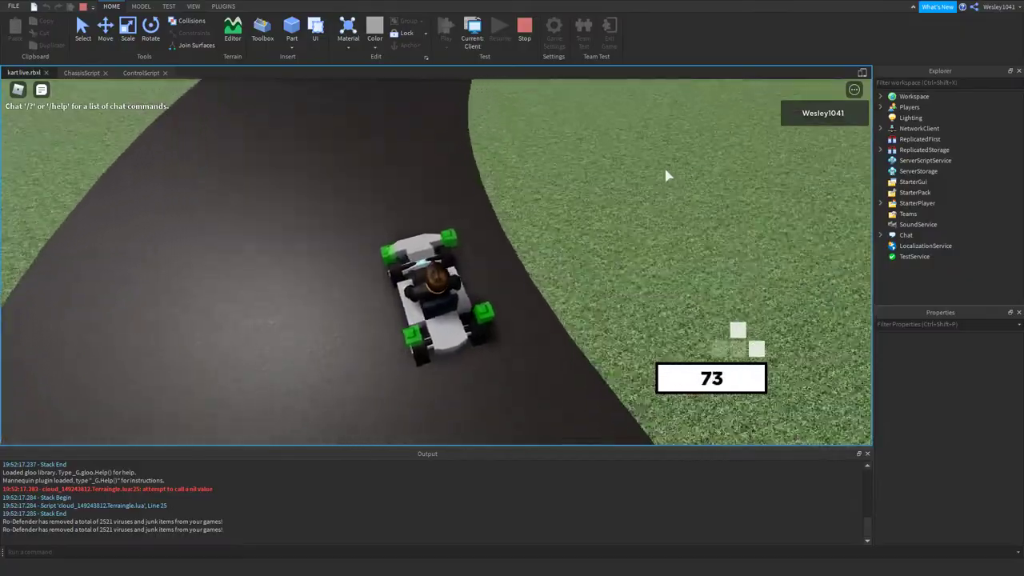
key(w)
key(d)
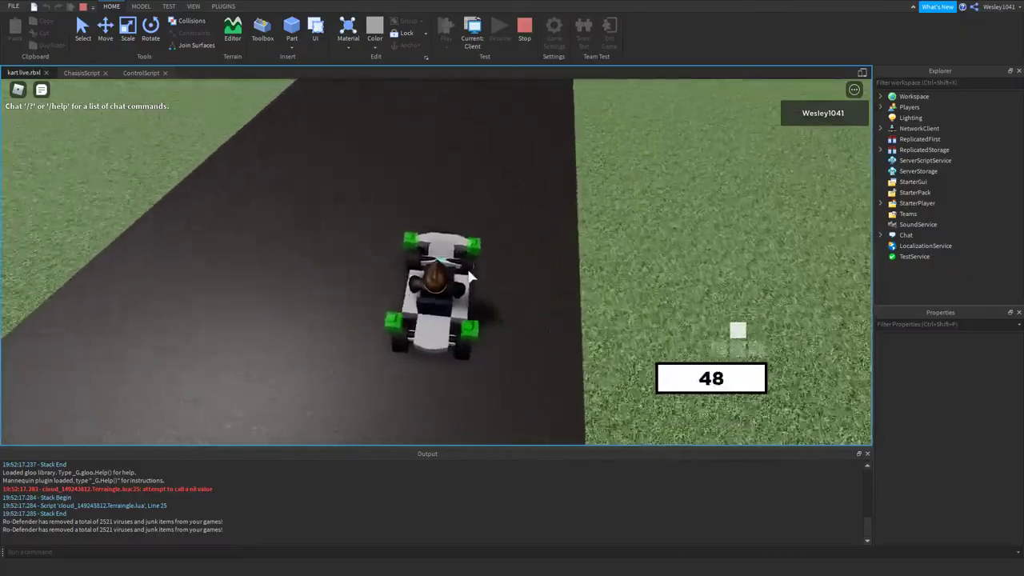
key(a)
key(w)
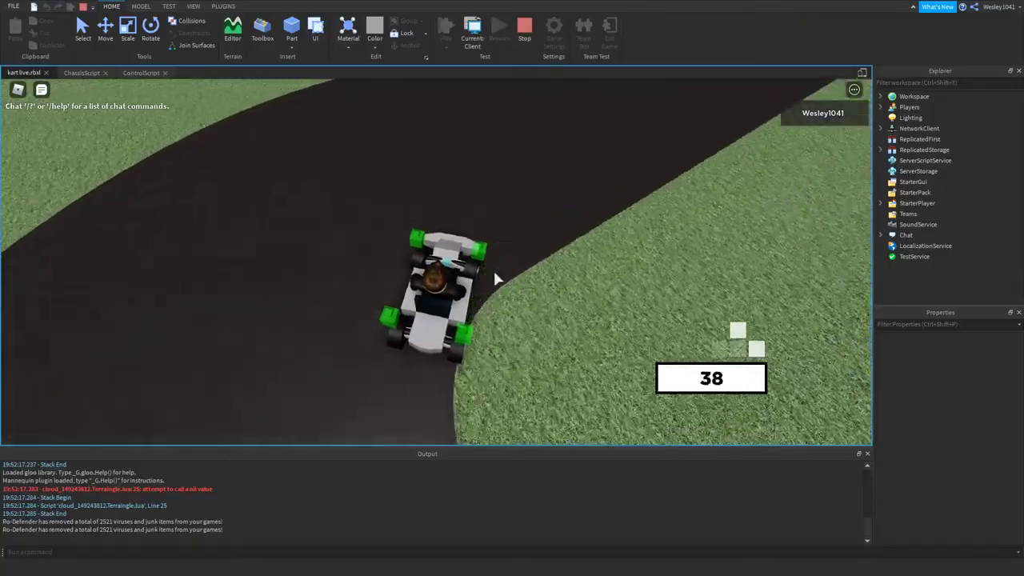
- Accelerate the narrow kart along the straights, braking and steering to follow the track
key(w)
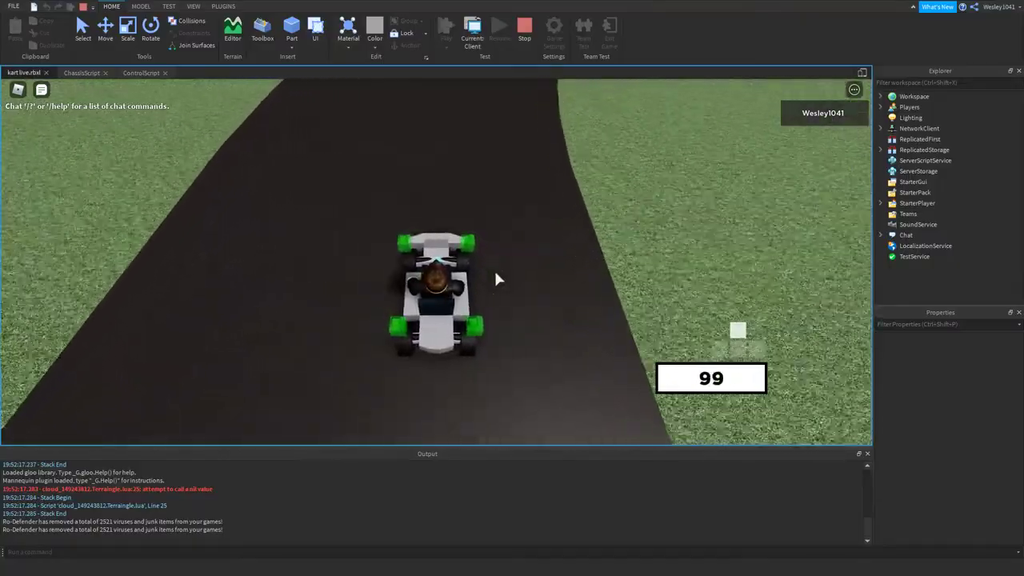
key(s)
key(d)
key(w)
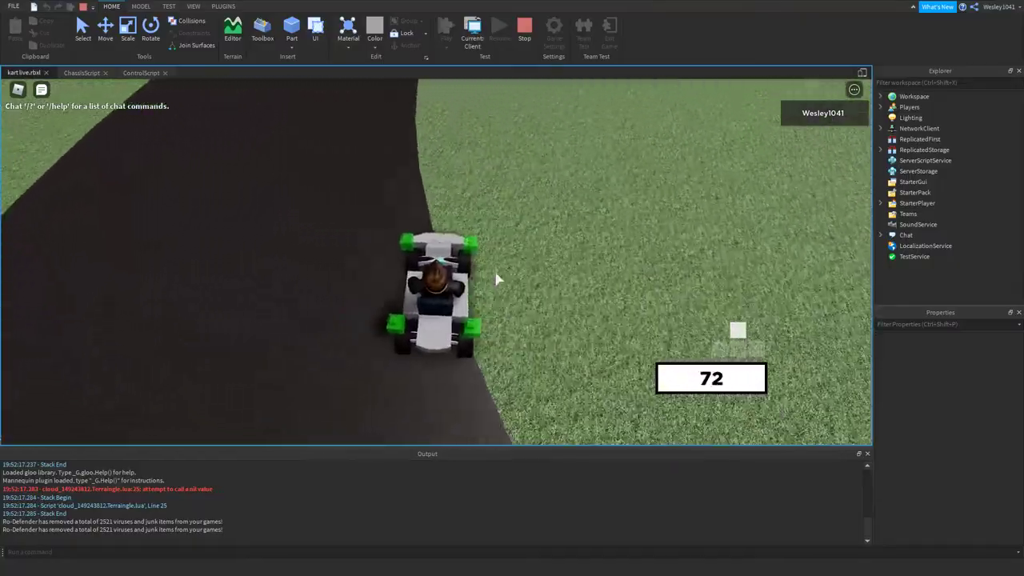
key(a)
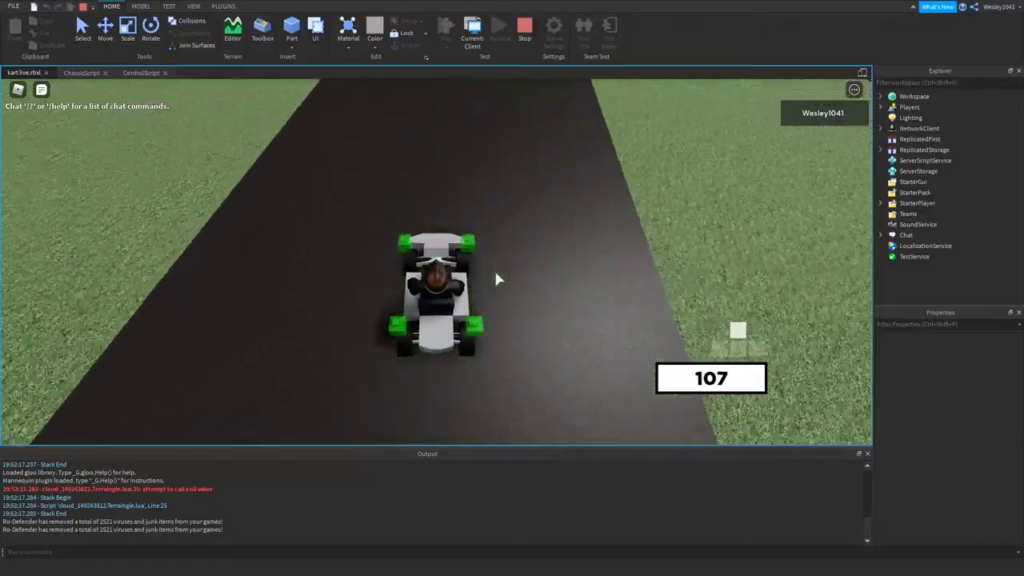
key(s)
key(s)
key(a)
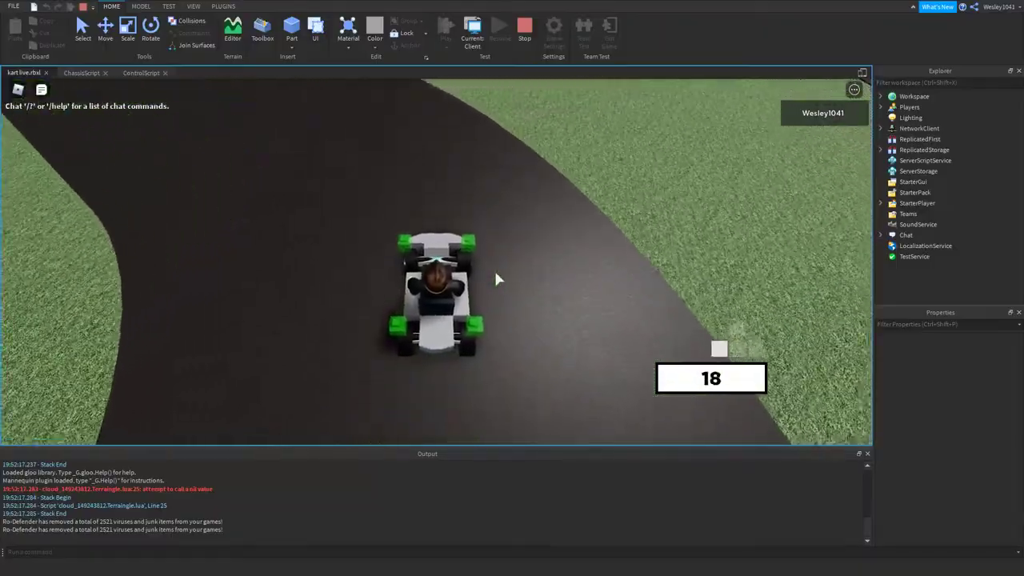
- Drive the kart onward with alternating throttle and brake, weaving right and left along the track
key(w)
key(s)
key(d)
key(w)
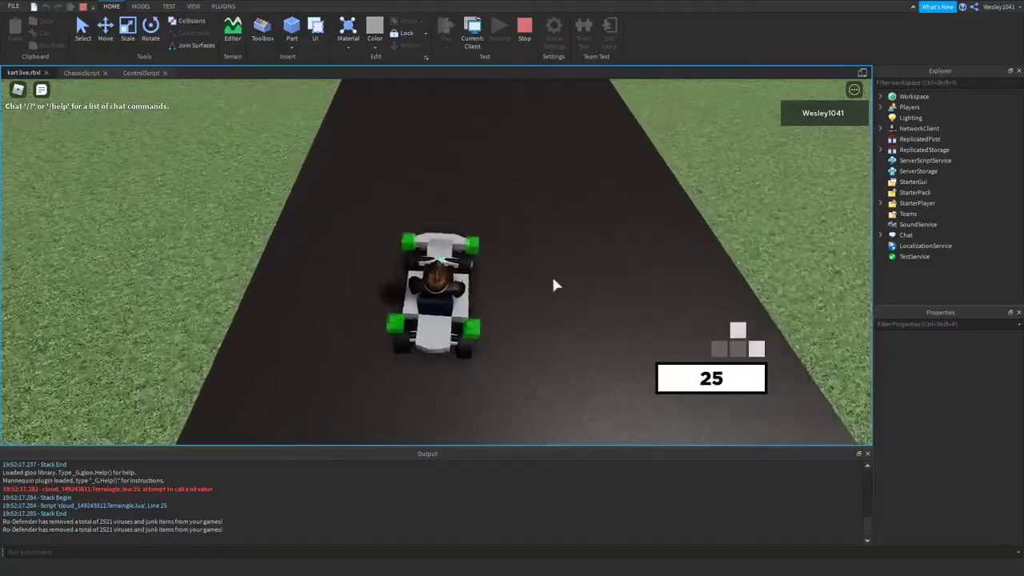
key(w)
key(s)
key(a)
key(w)
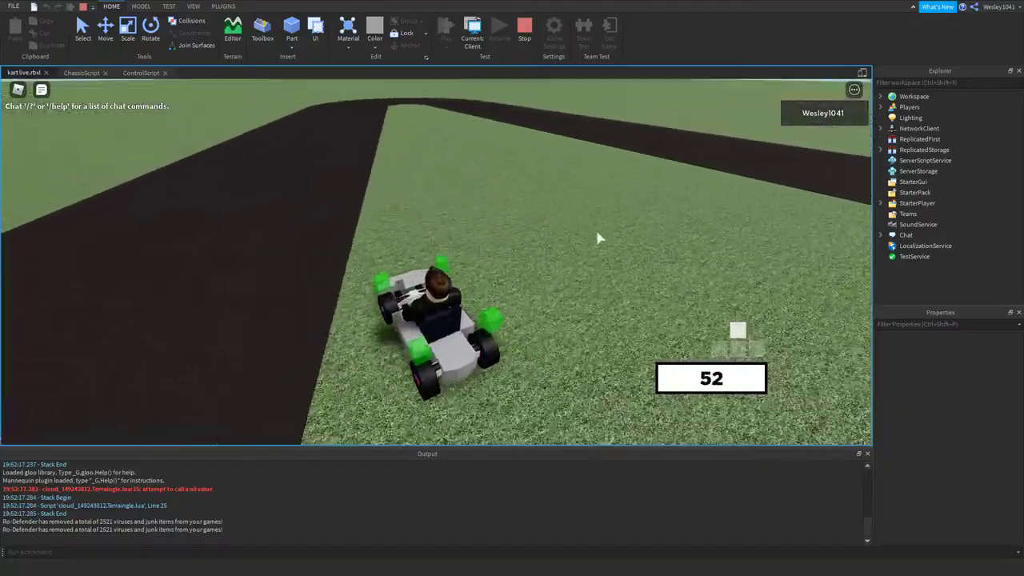
- Bring the kart from the grass back onto the track, drive it around the right-hand bend and end the playtest
key(s)
key(w)
key(d)
key(s)
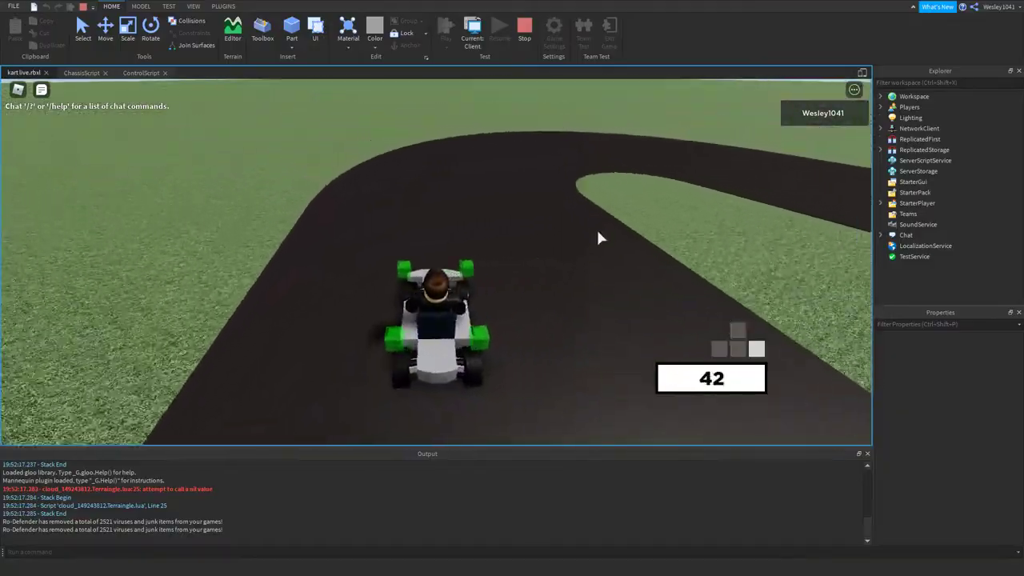
key(w)
key(w)
key(d)
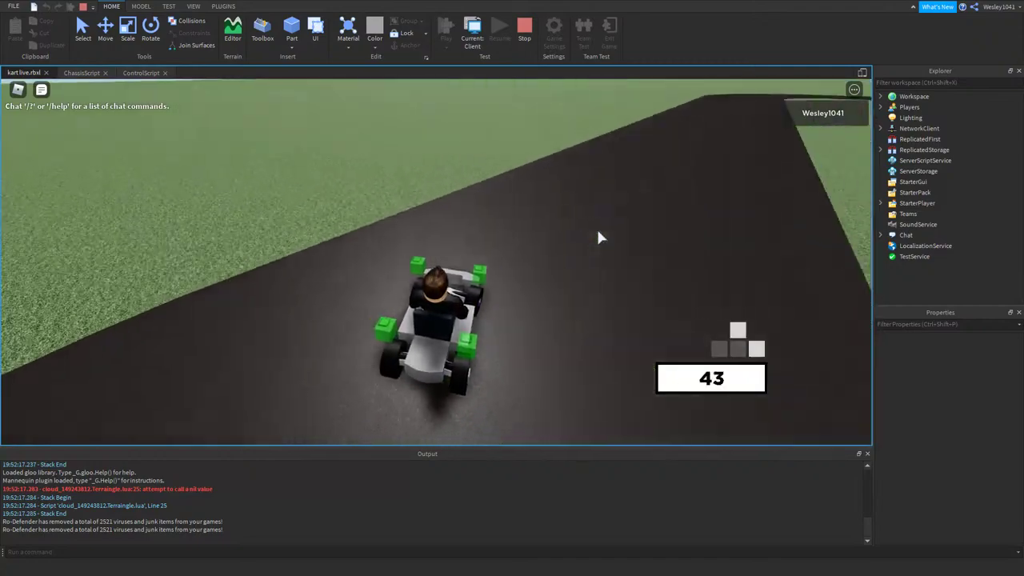
click(524, 26)
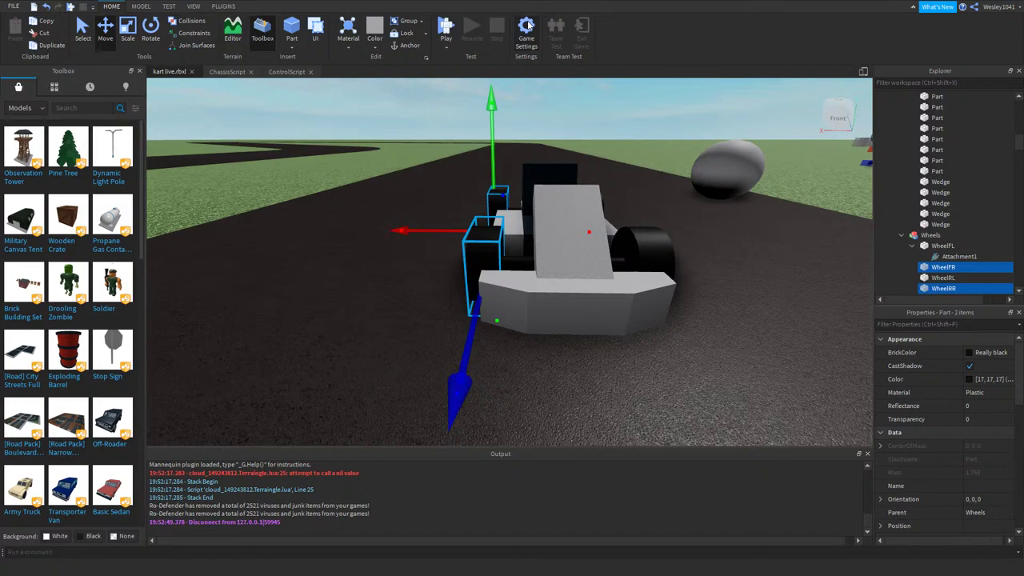
- Review the adjustable values in ControlScript and ChassisScript and the servo setup in Init, and return to the kart's 3D view
click(286, 72)
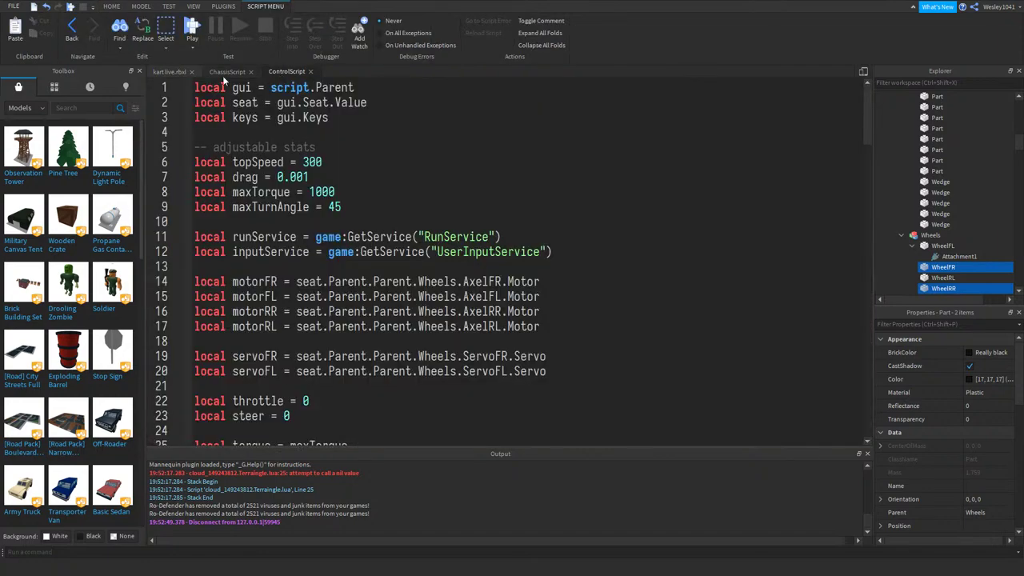
click(222, 75)
click(293, 74)
click(253, 74)
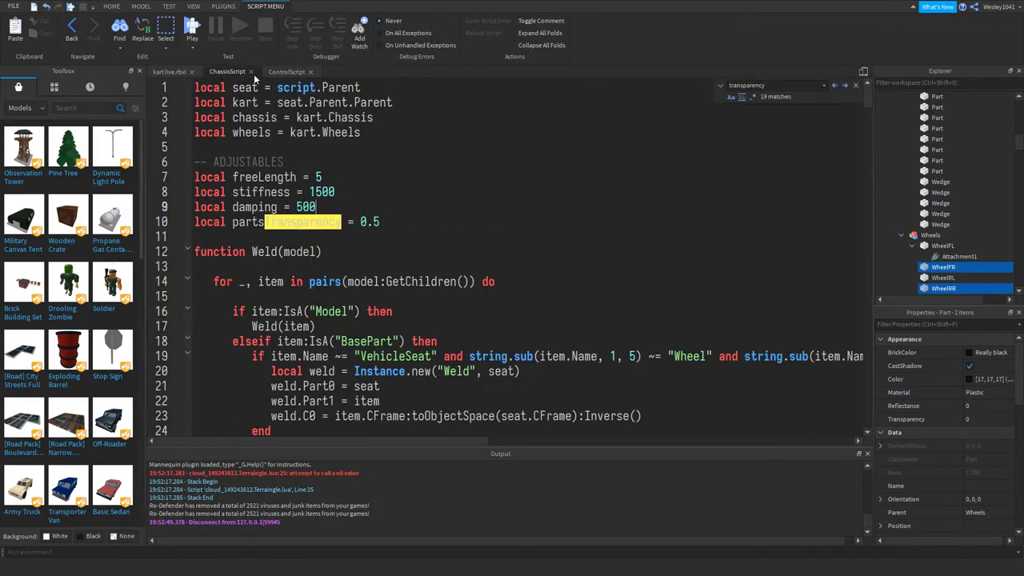
click(286, 72)
scroll(504, 264, down, 6)
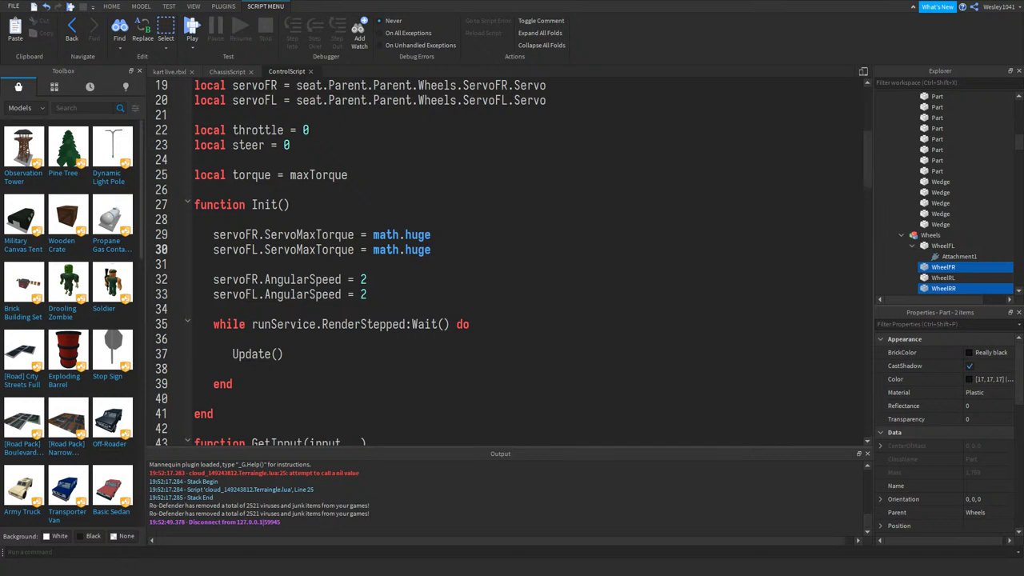
click(173, 72)
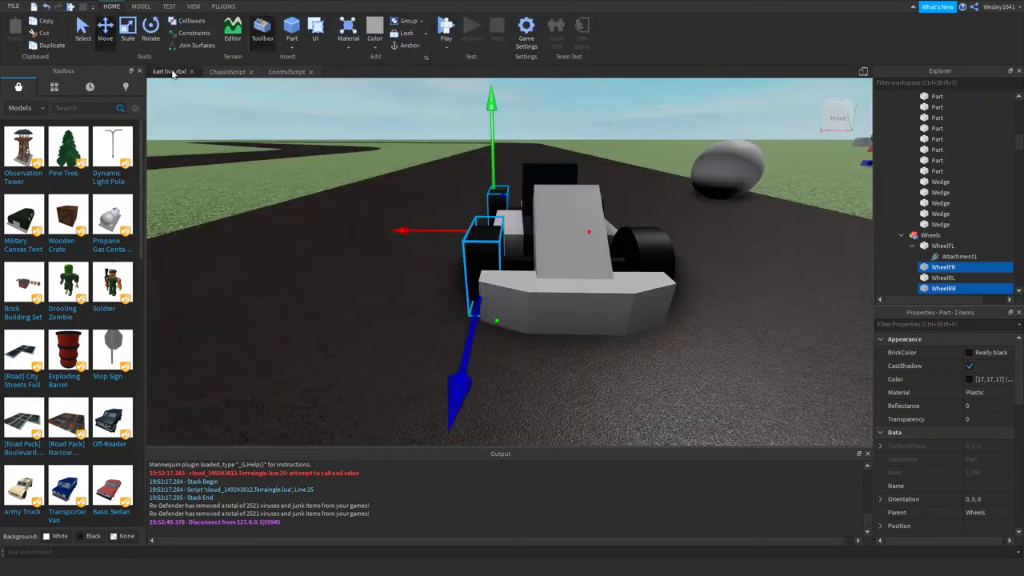
- Find the grey sphere on the track and remove the BodyGyro from its part
right_drag(452, 211, 446, 200)
key(w)
click(396, 173)
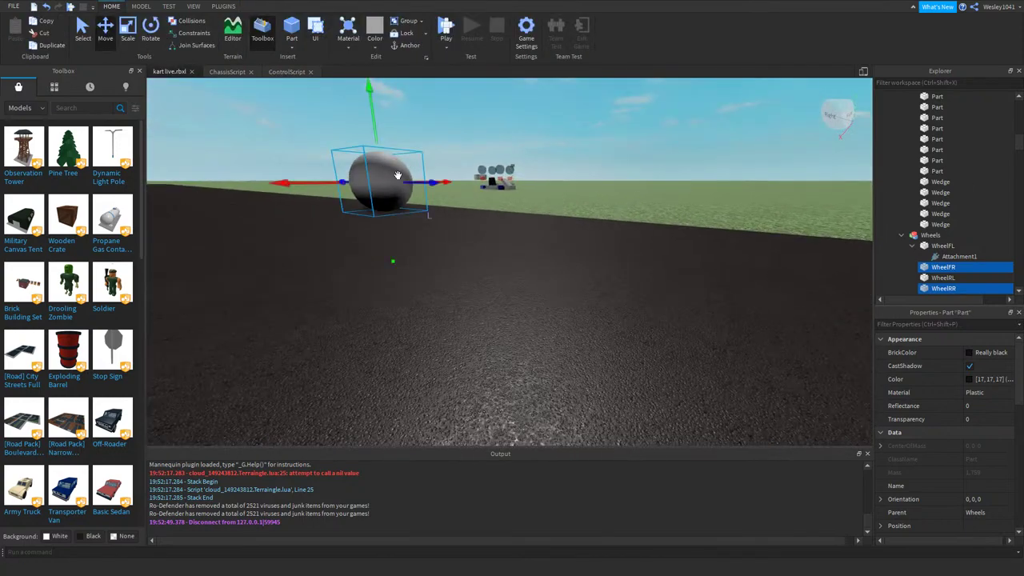
right_drag(399, 173, 394, 166)
key(w)
scroll(916, 276, down, 1)
click(931, 267)
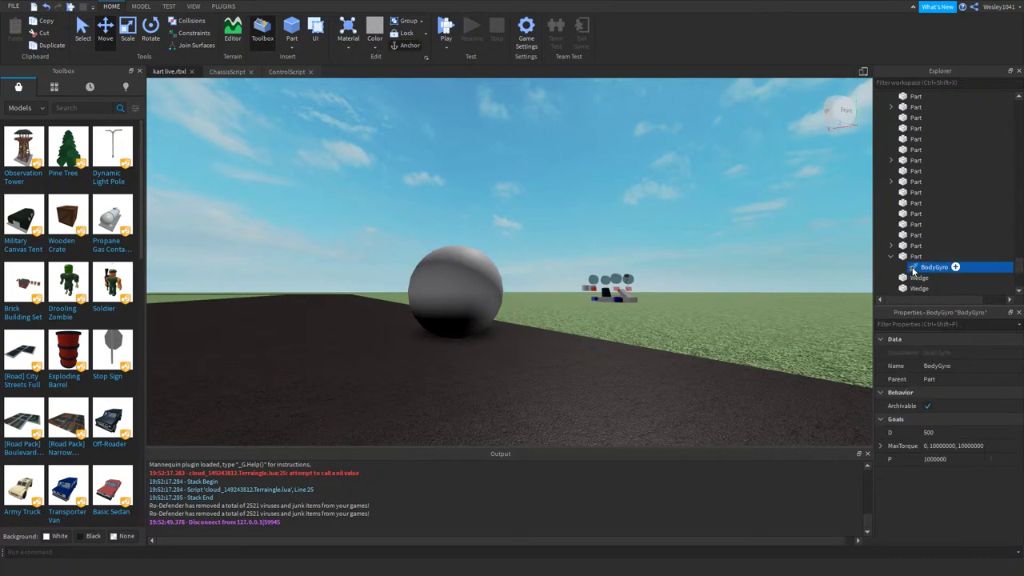
- Insert a BodyAngularVelocity object into the grey sphere's part
click(448, 288)
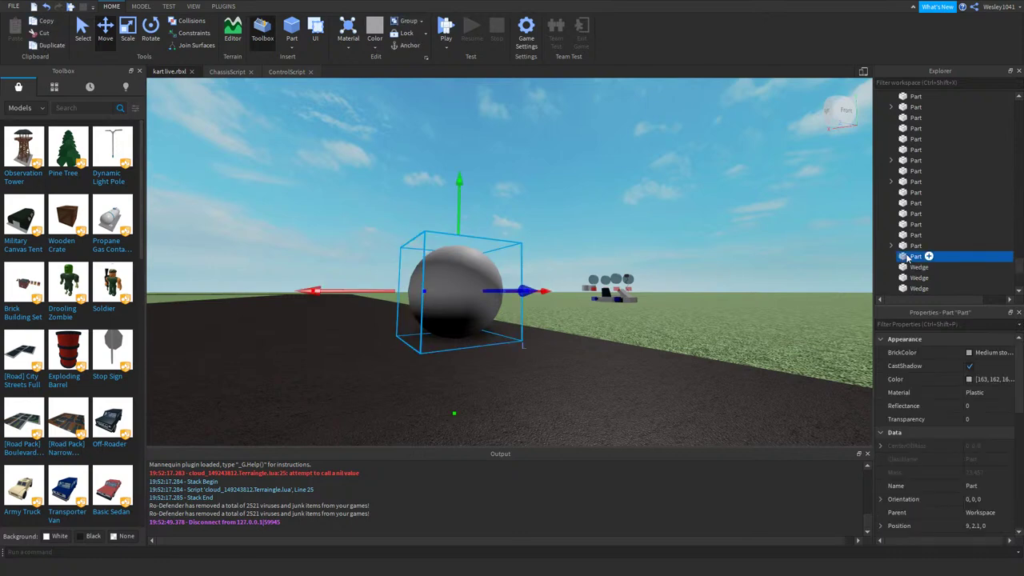
right_click(906, 256)
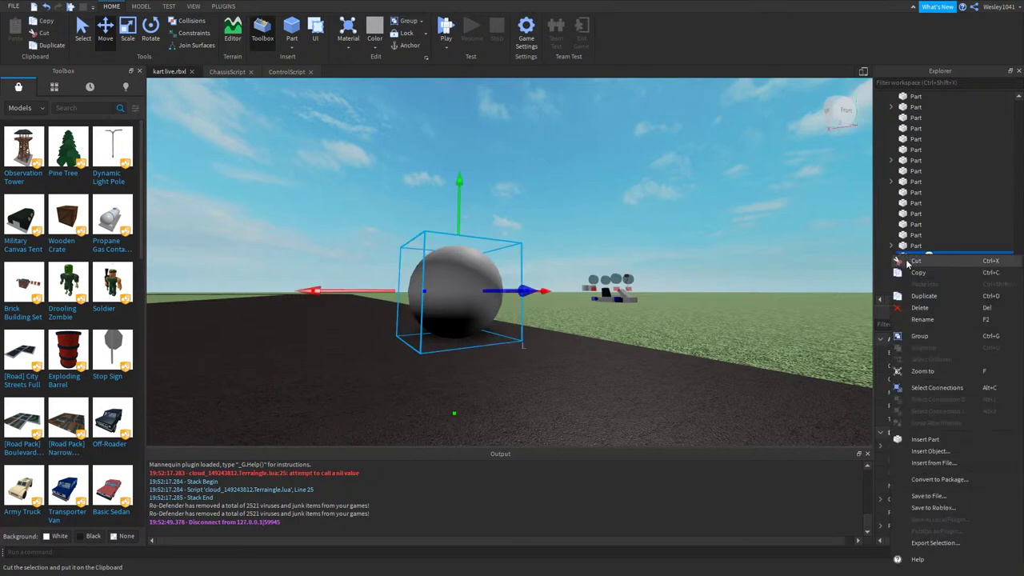
click(945, 450)
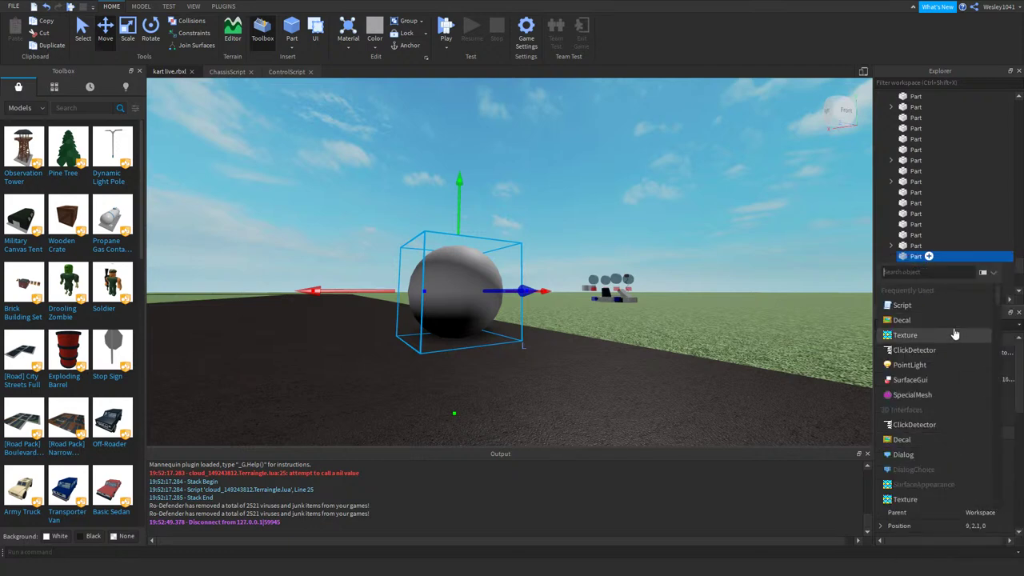
text(body)
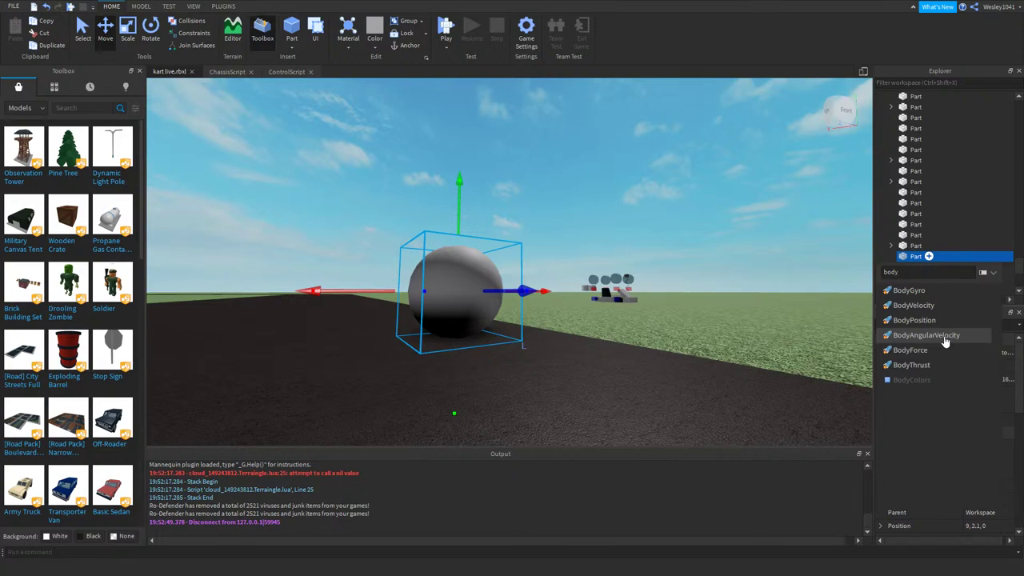
click(943, 339)
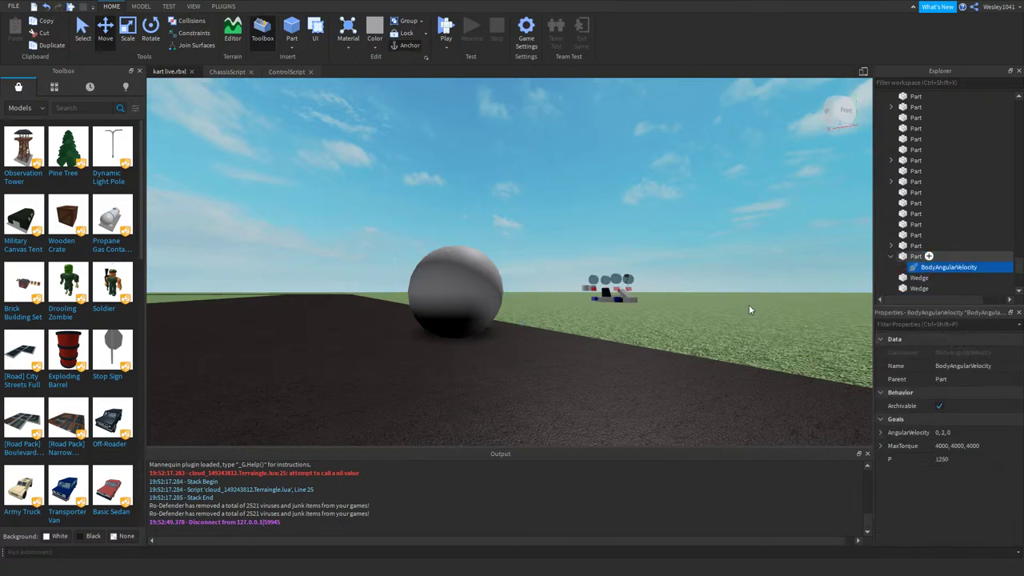
- Run the simulation without a character, observe the sphere's motion from several angles, and stop the run
key(w)
right_drag(563, 279, 557, 270)
scroll(558, 269, down, 5)
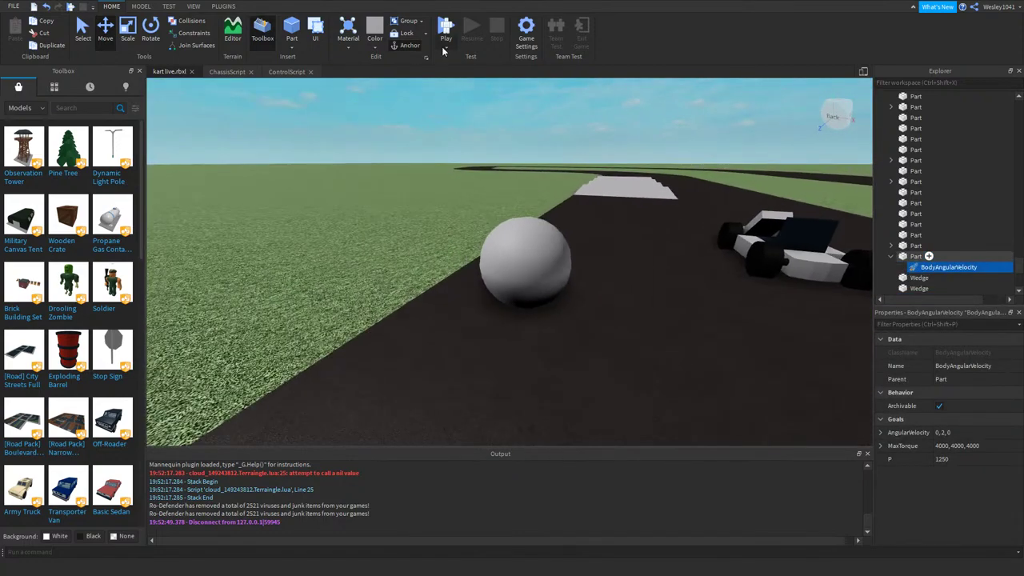
scroll(531, 260, up, 3)
click(521, 207)
click(445, 46)
click(459, 84)
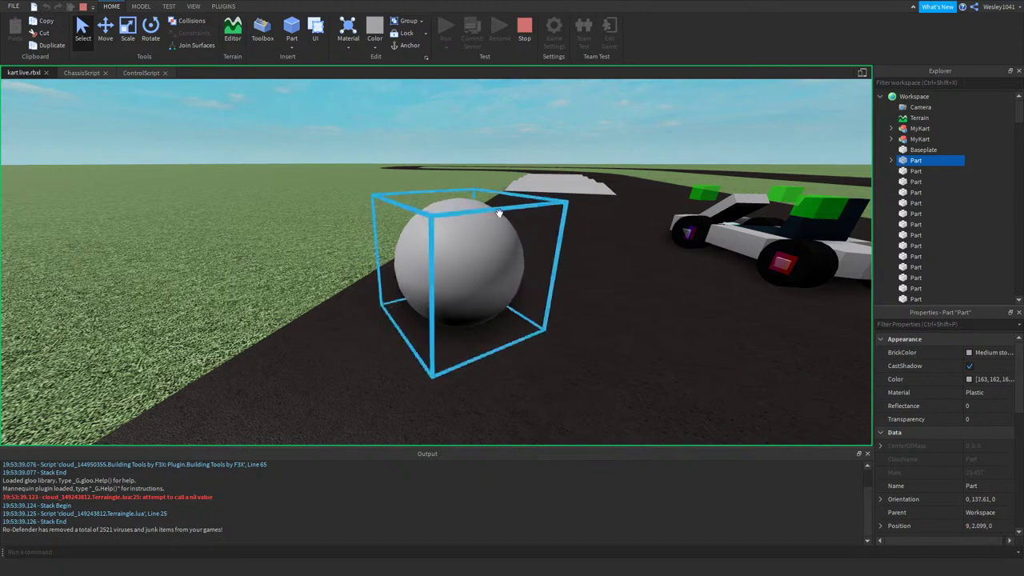
right_drag(503, 212, 501, 196)
scroll(501, 196, down, 3)
scroll(478, 195, up, 3)
scroll(476, 192, up, 2)
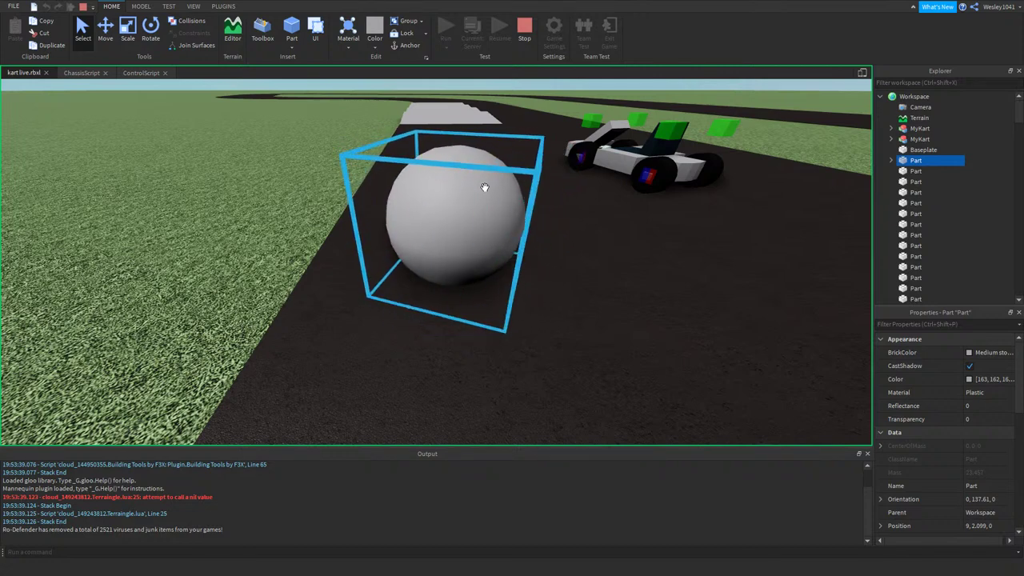
click(524, 32)
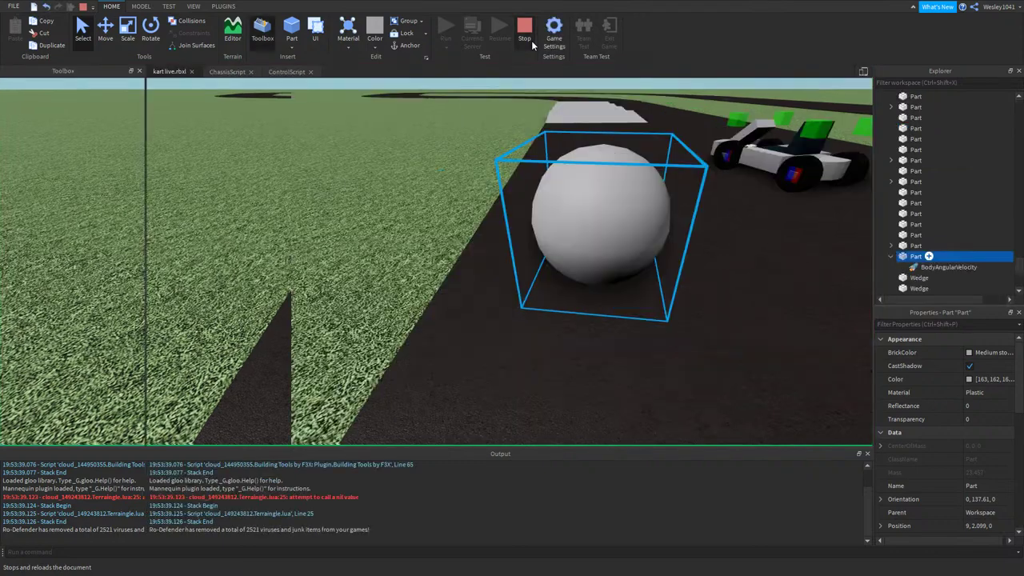
- Review the sphere's BodyAngularVelocity properties, the Init and GetInput functions in ControlScript, and the script's adjustable stats
click(912, 268)
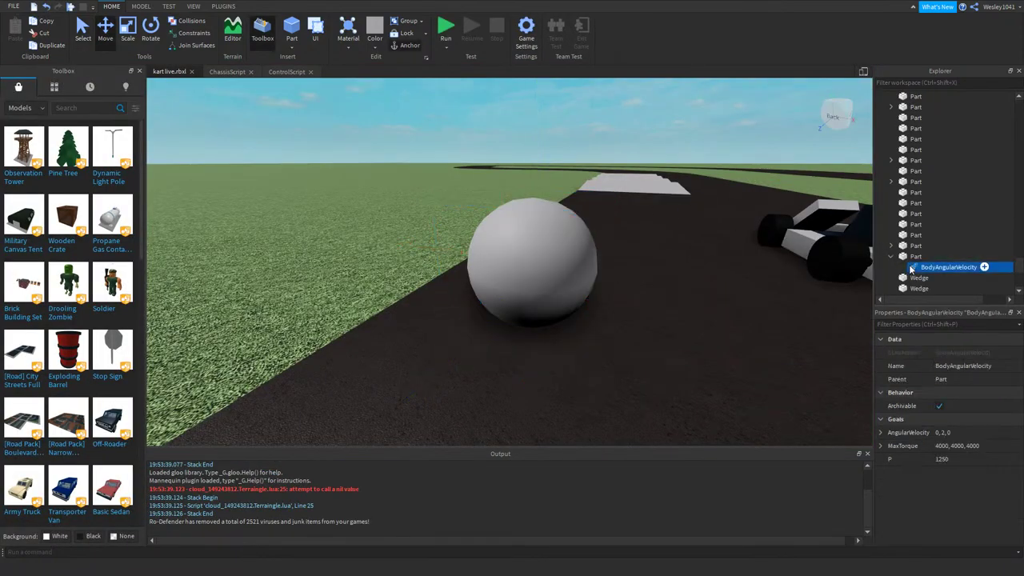
key(d)
click(287, 72)
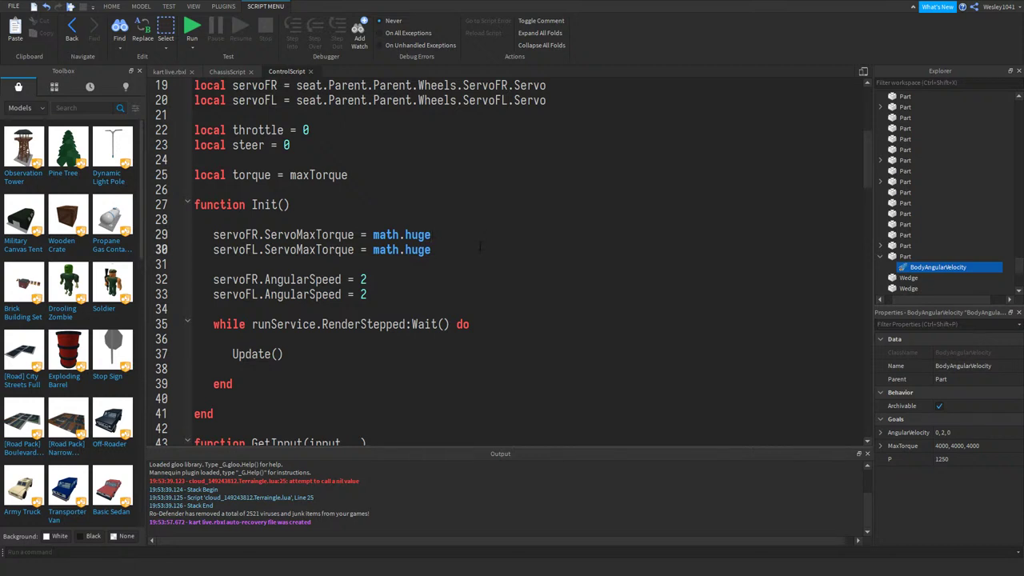
scroll(459, 265, down, 4)
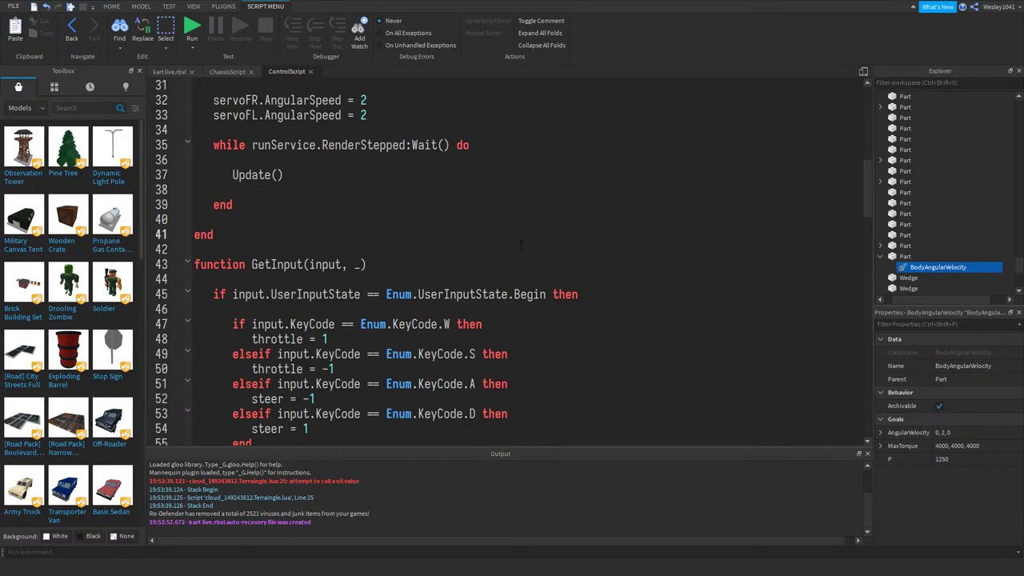
scroll(520, 242, up, 10)
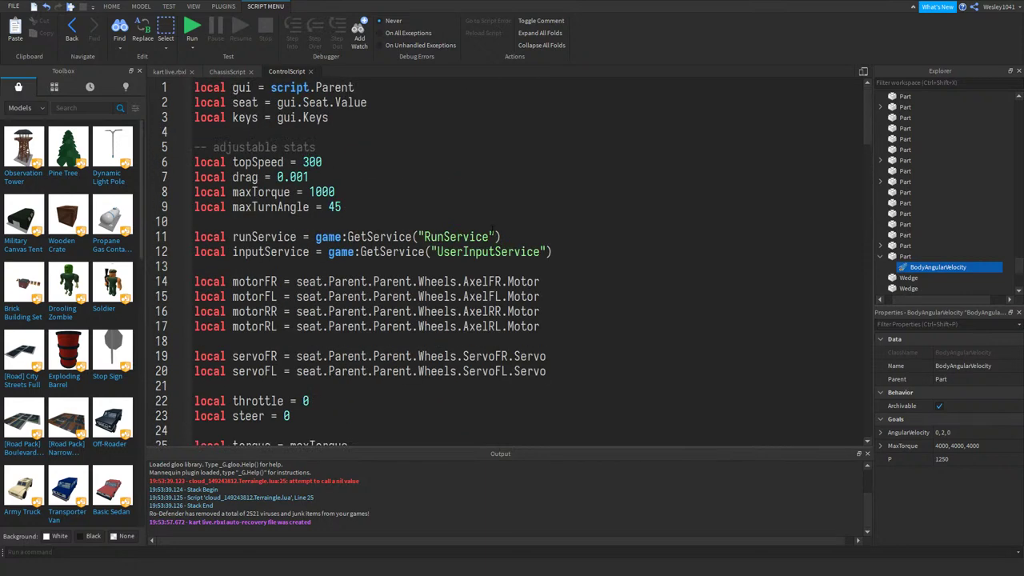
- Return to the 3D view, find the kart's VehicleSeat and examine its control properties
click(171, 71)
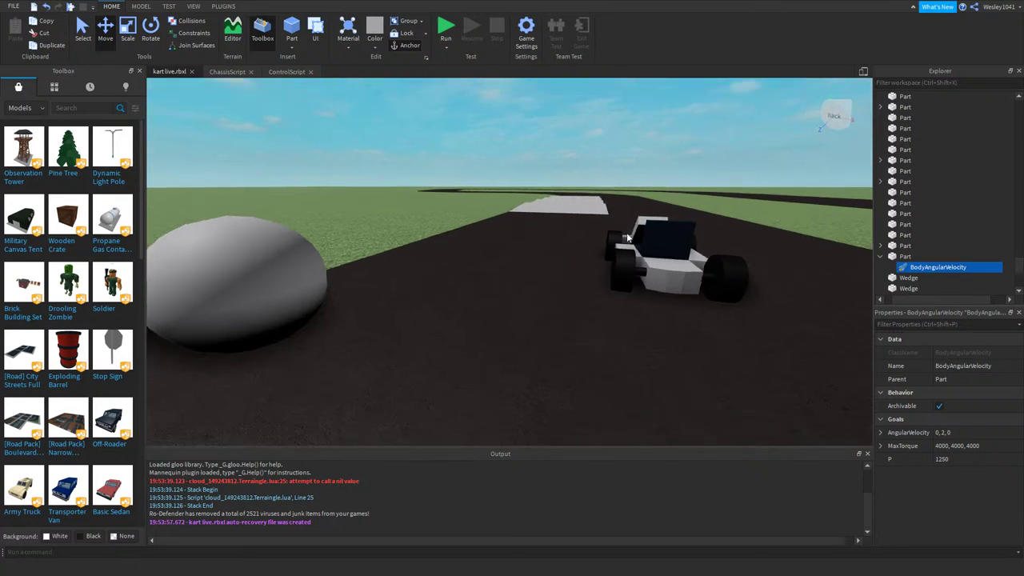
scroll(622, 255, up, 2)
click(628, 332)
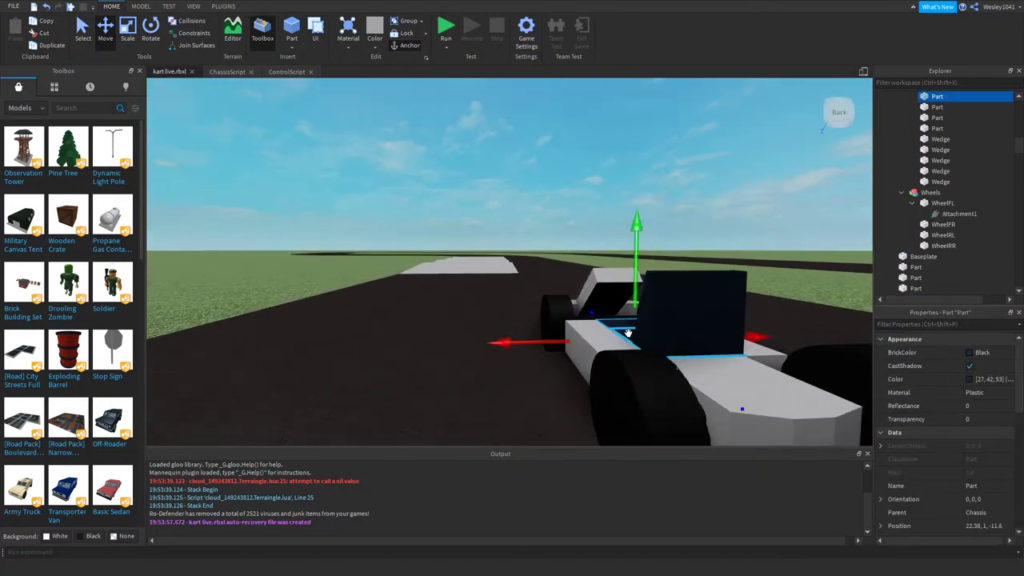
right_drag(622, 321, 621, 322)
click(530, 164)
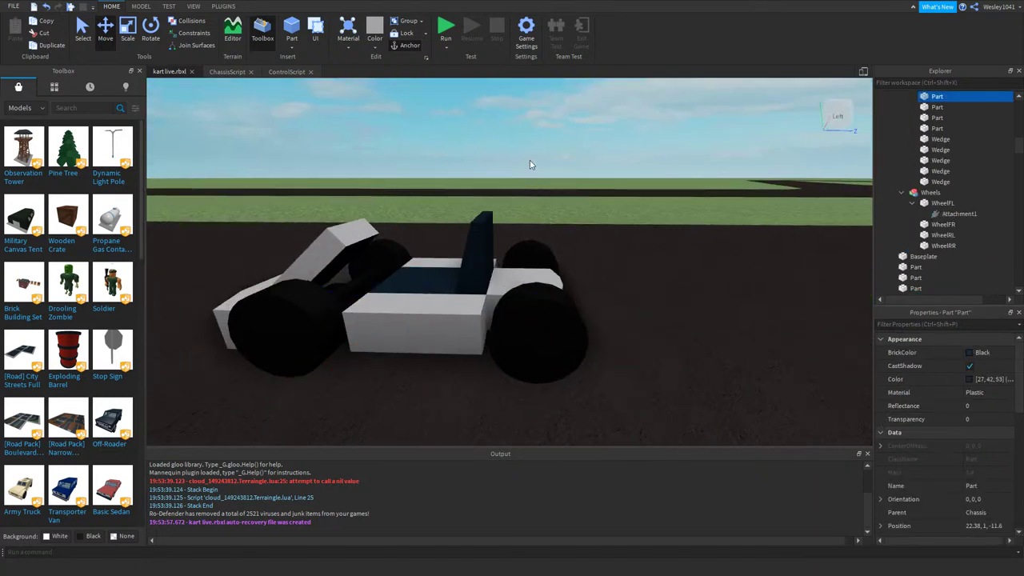
click(451, 270)
scroll(932, 401, down, 10)
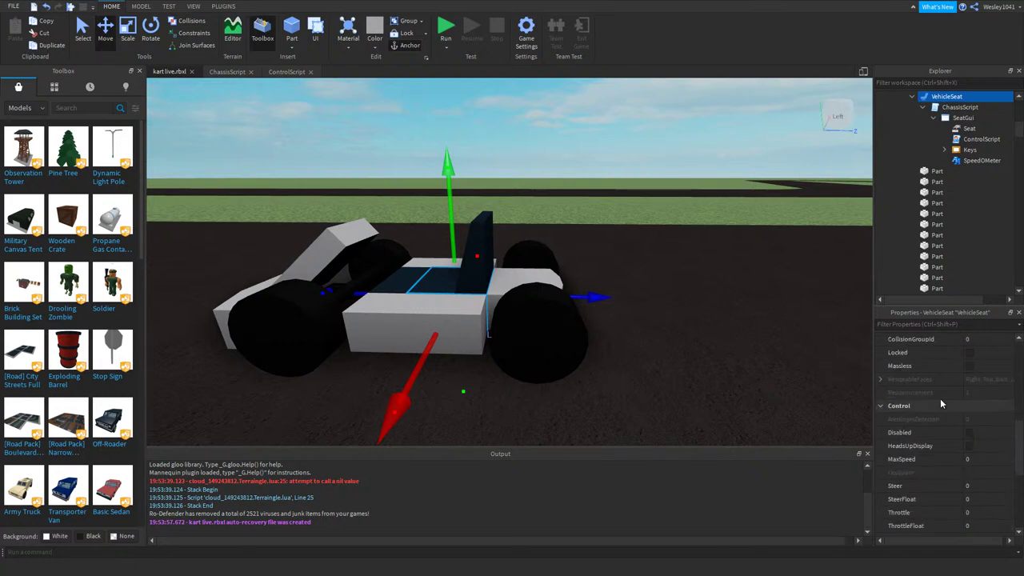
scroll(940, 403, down, 3)
click(625, 175)
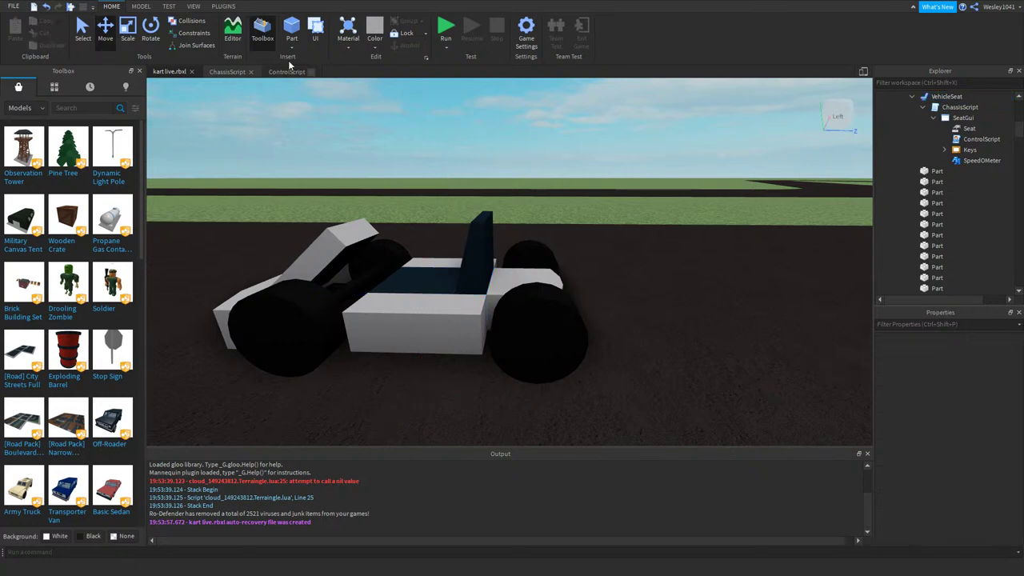
- Glance at ControlScript's adjustable stats, return to the kart and set the VehicleSeat's TurnSpeed to 1
click(286, 72)
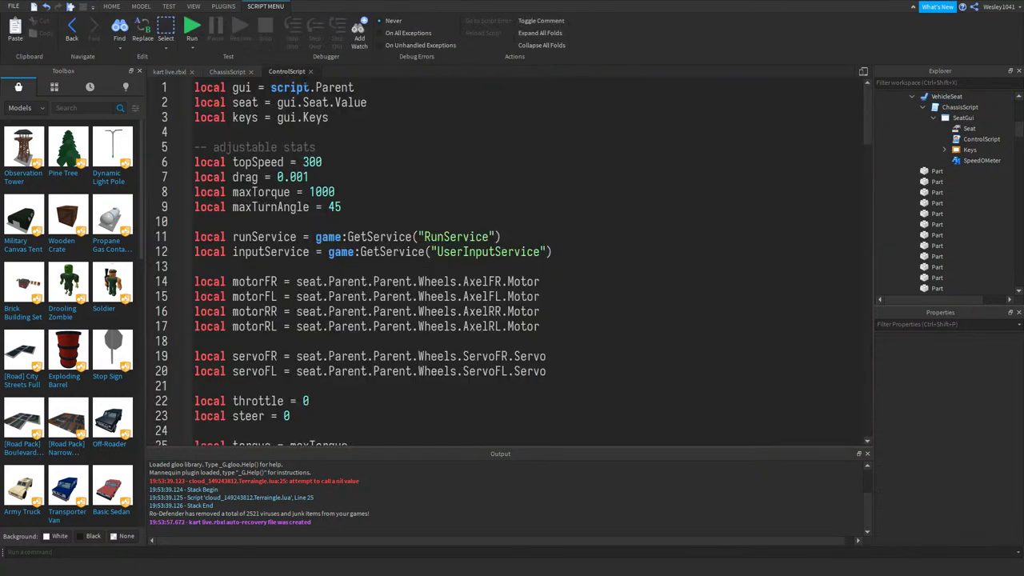
click(169, 71)
click(433, 240)
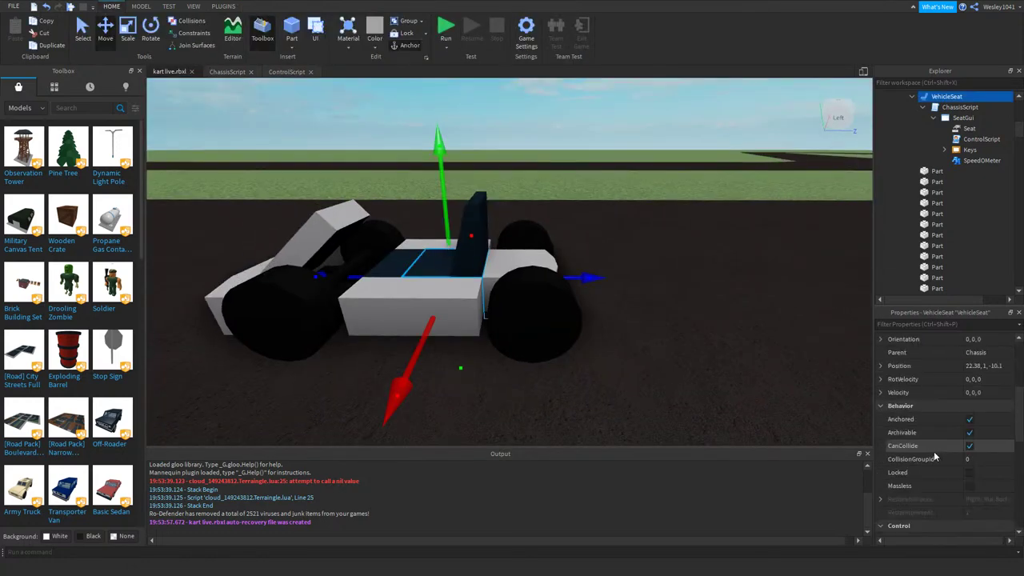
scroll(960, 458, down, 5)
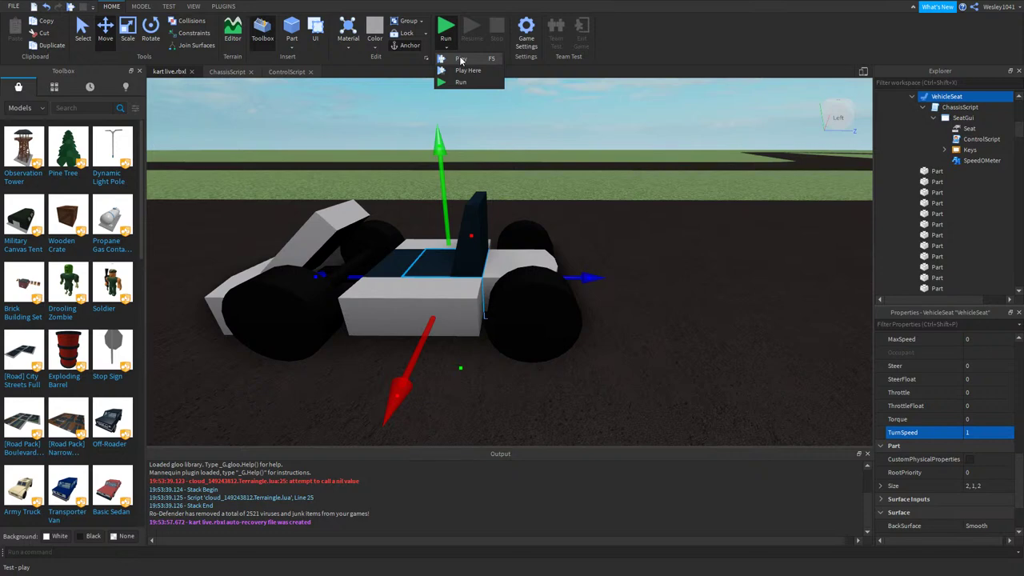
- Start a playtest with a character, walk over to the kart, get into its seat and set off
click(461, 60)
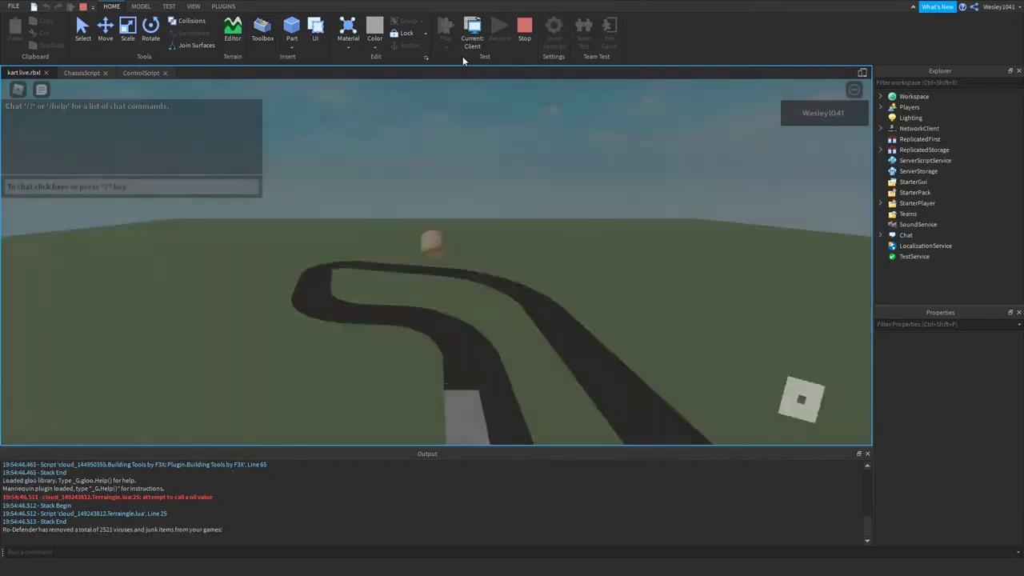
key(w)
key(d)
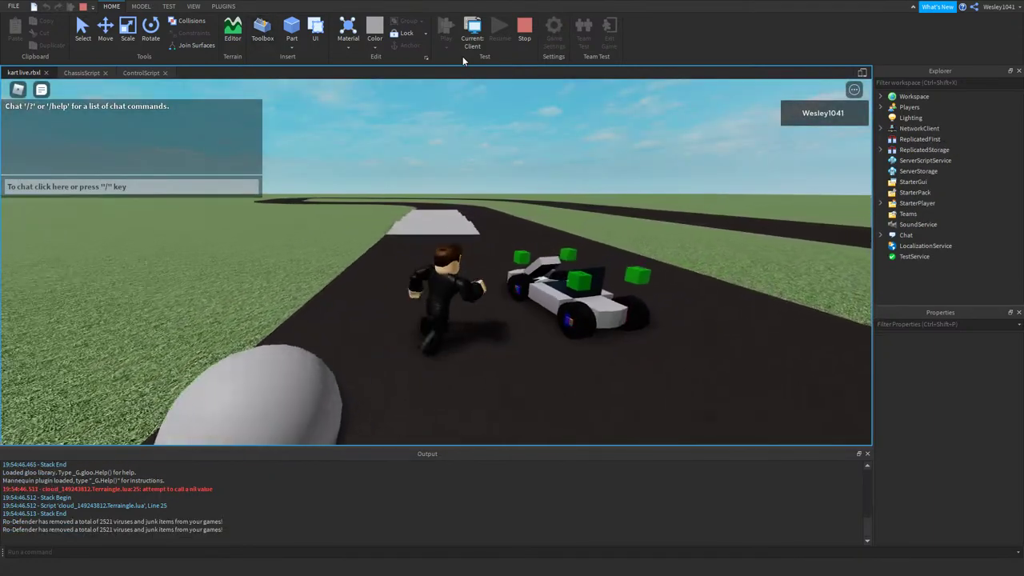
key(w)
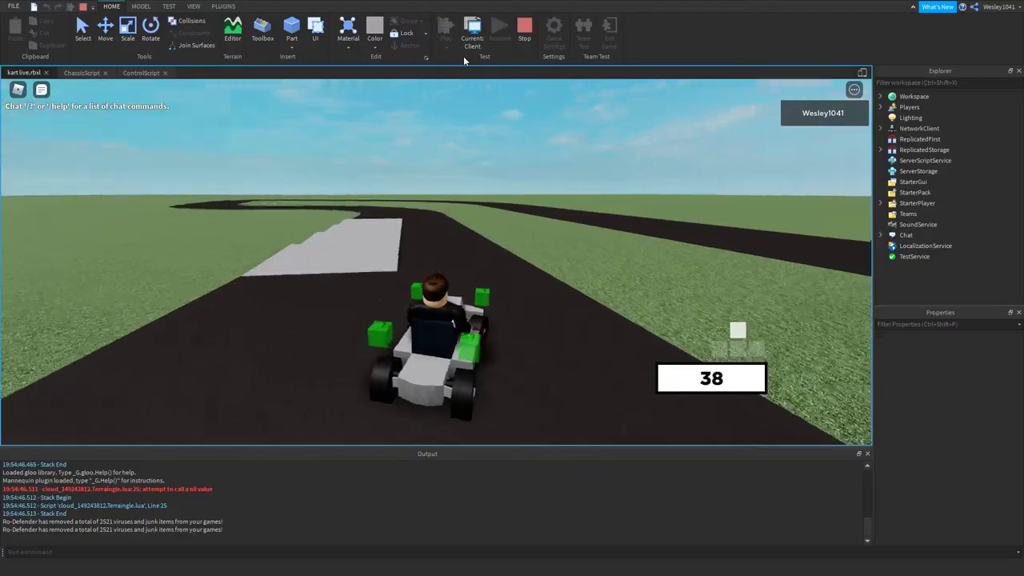
- Raise the camera behind the kart and drive past the ramps, steering left and right around the bends
right_drag(438, 235, 487, 161)
key(w)
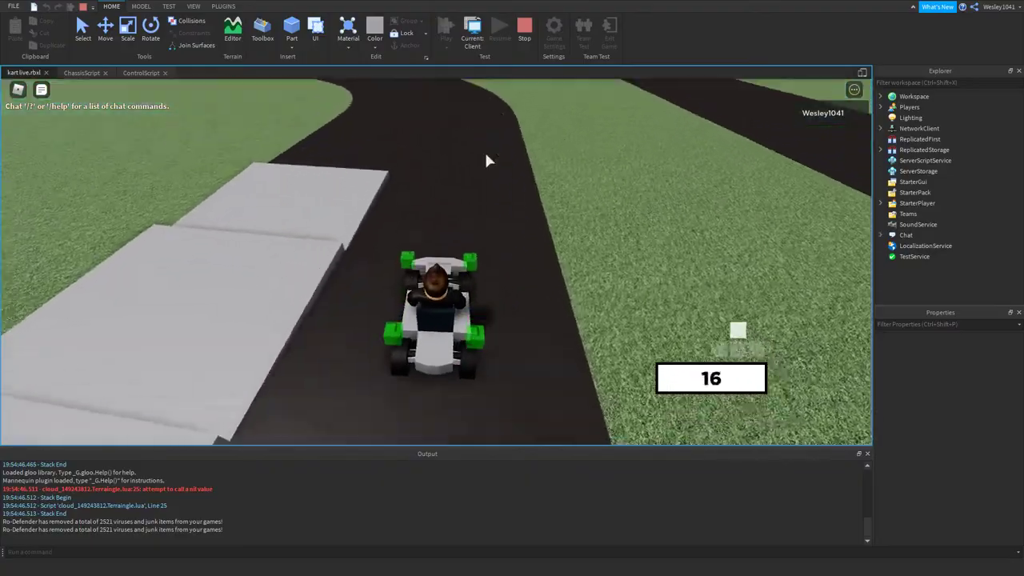
key(a)
key(w)
key(d)
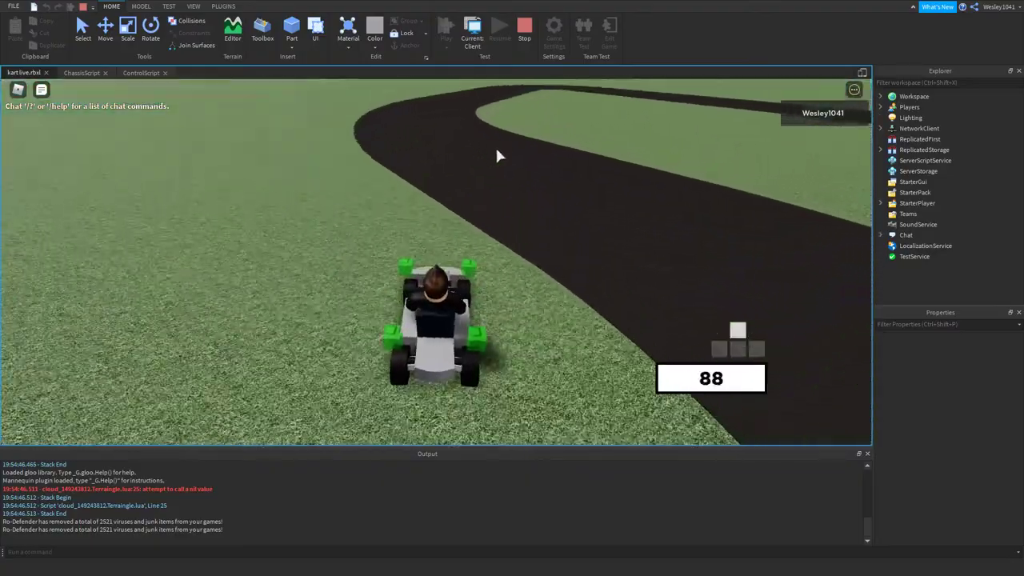
key(w)
key(d)
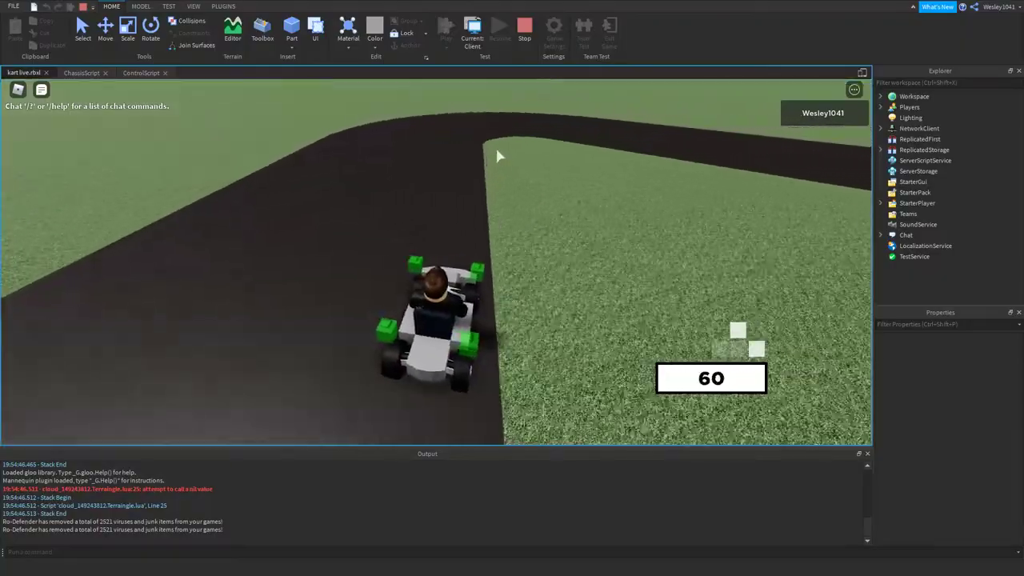
key(w)
key(a)
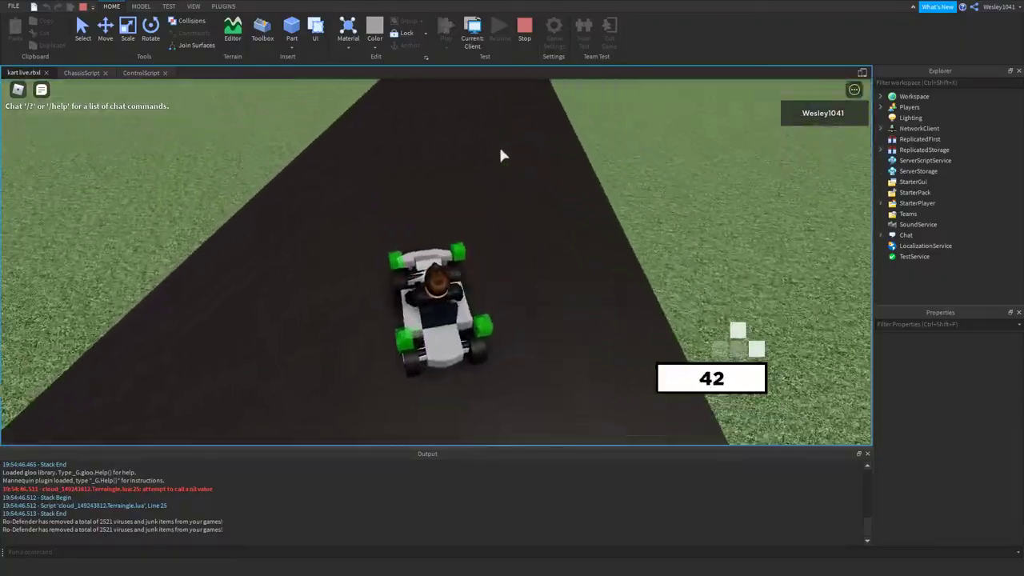
- Keep the kart accelerating through the right-hand curve, swerve right and left to test its handling, and end the playtest
key(d)
key(d)
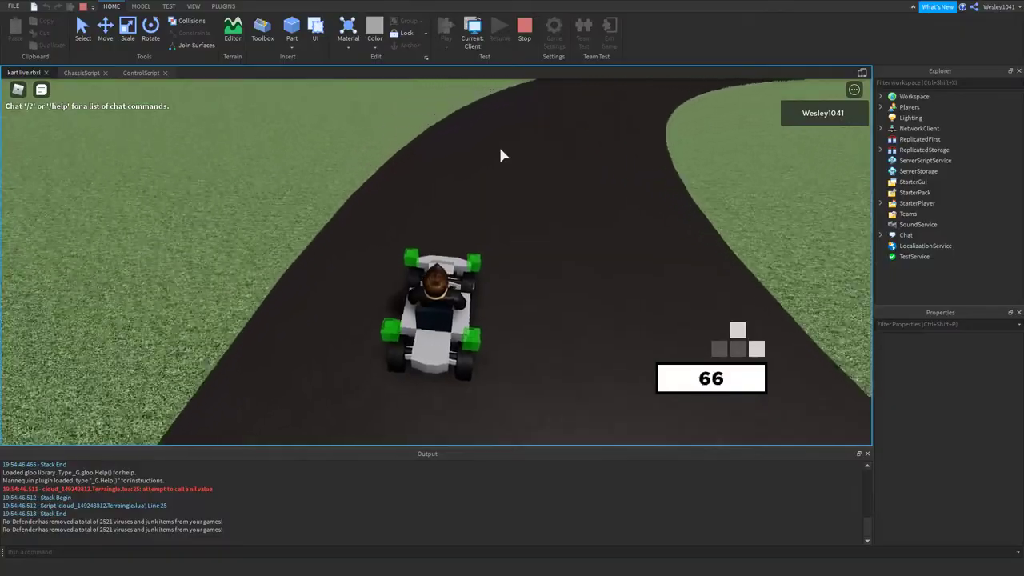
key(w)
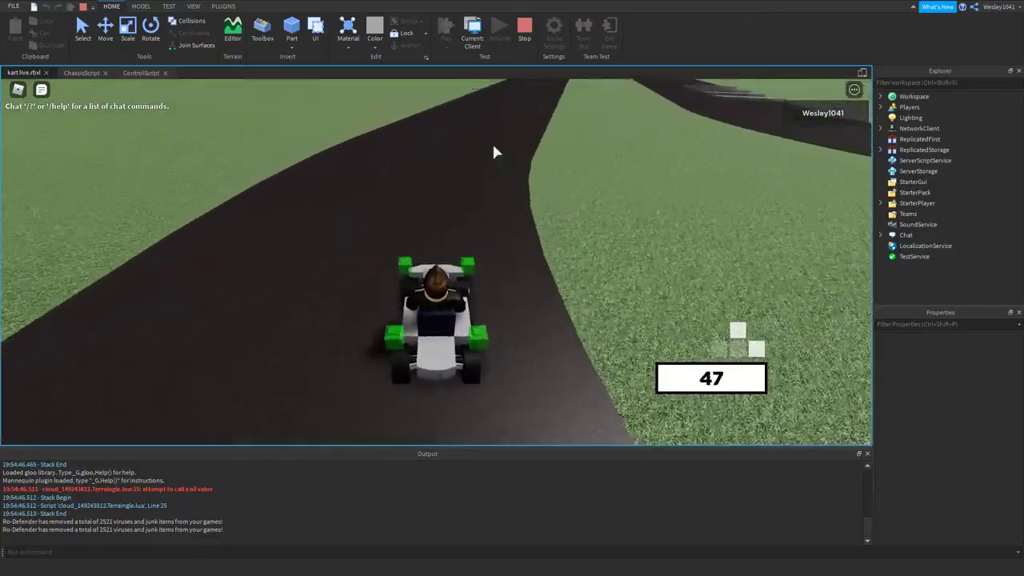
key(d)
key(w)
key(a)
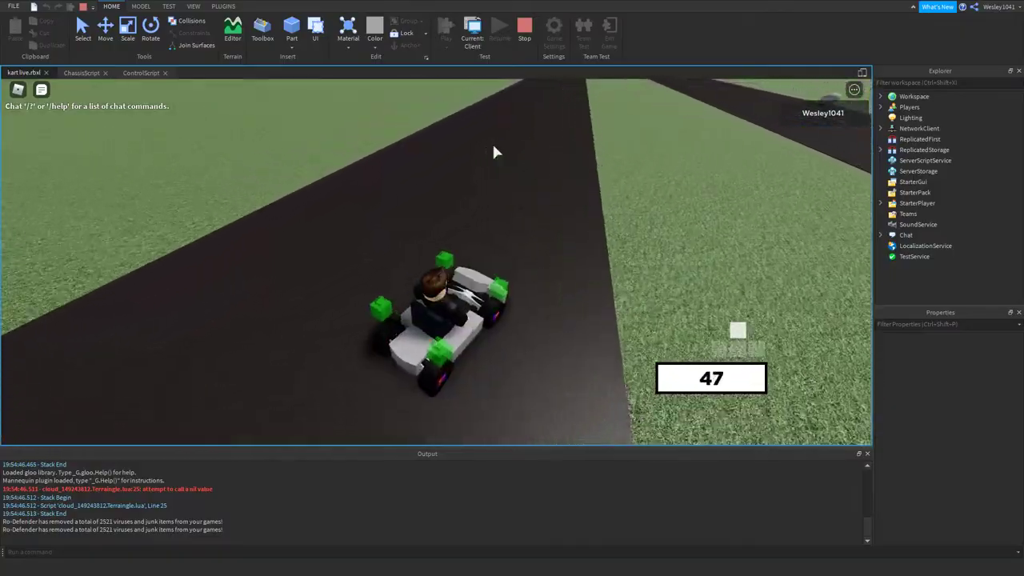
key(w)
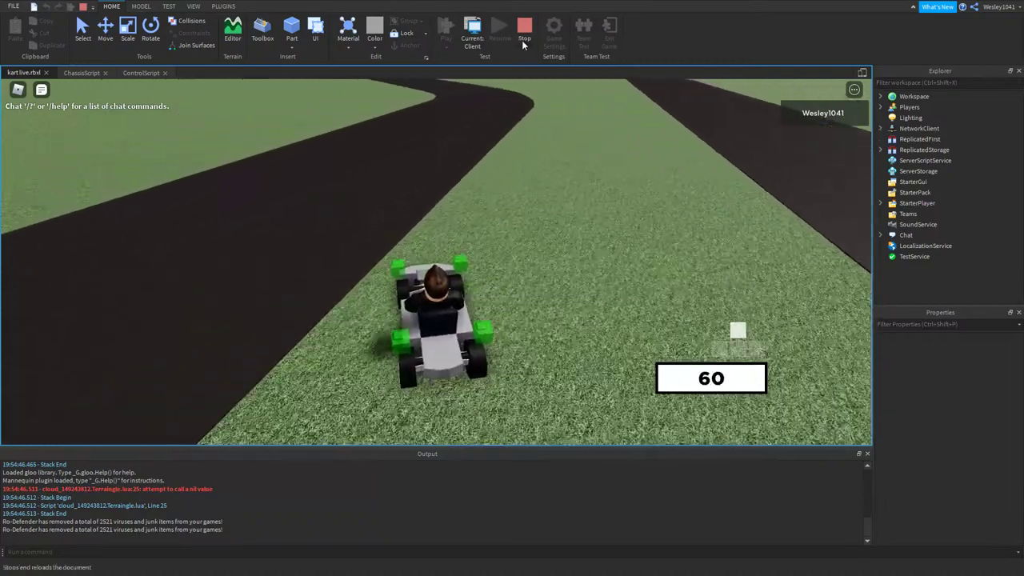
click(522, 36)
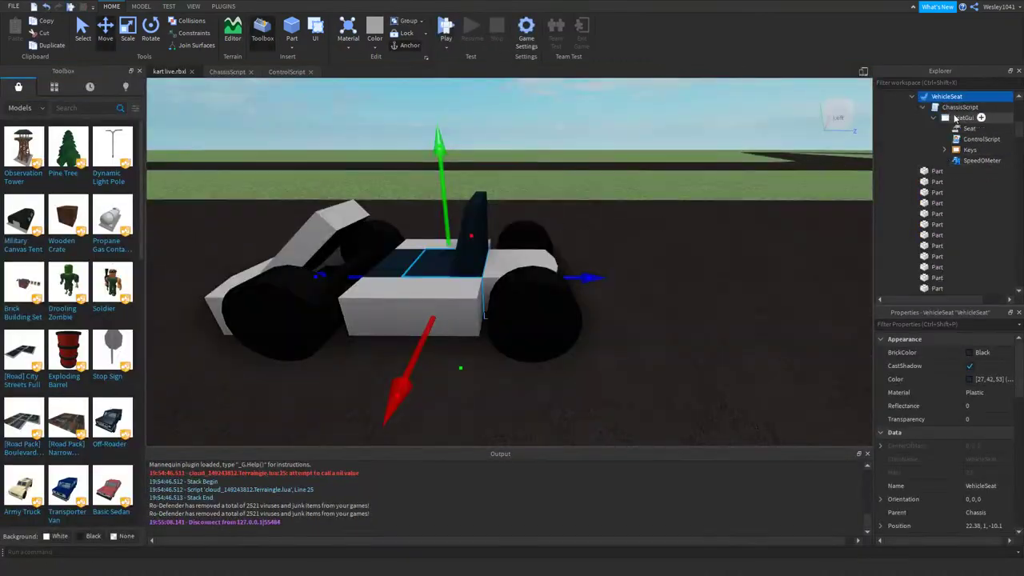
- Set the VehicleSeat's Torque to 10
scroll(960, 383, down, 5)
click(984, 432)
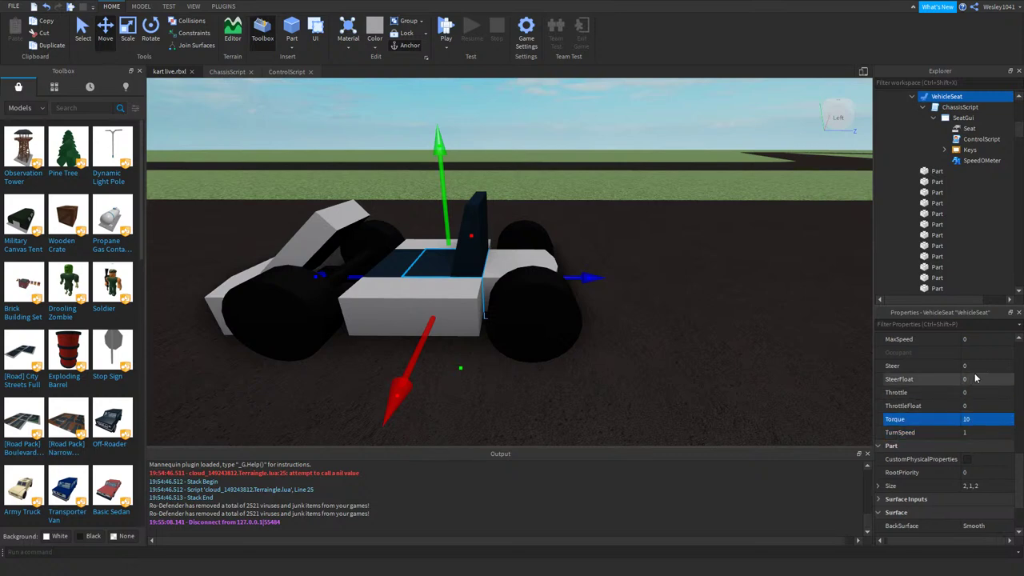
- Start a play test, get into the kart and drive it around the track to try its acceleration and steering
click(444, 26)
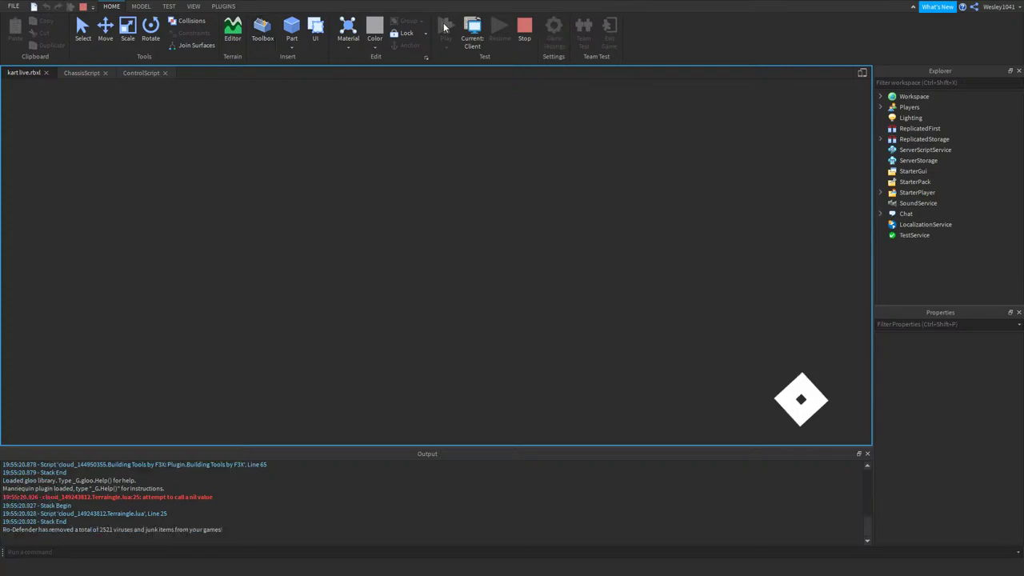
key(w)
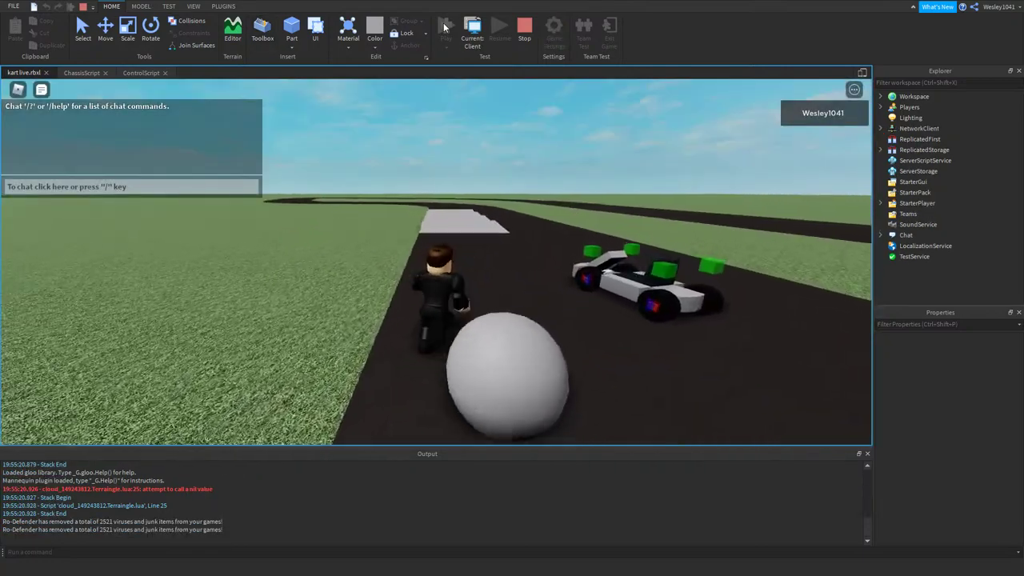
key(d)
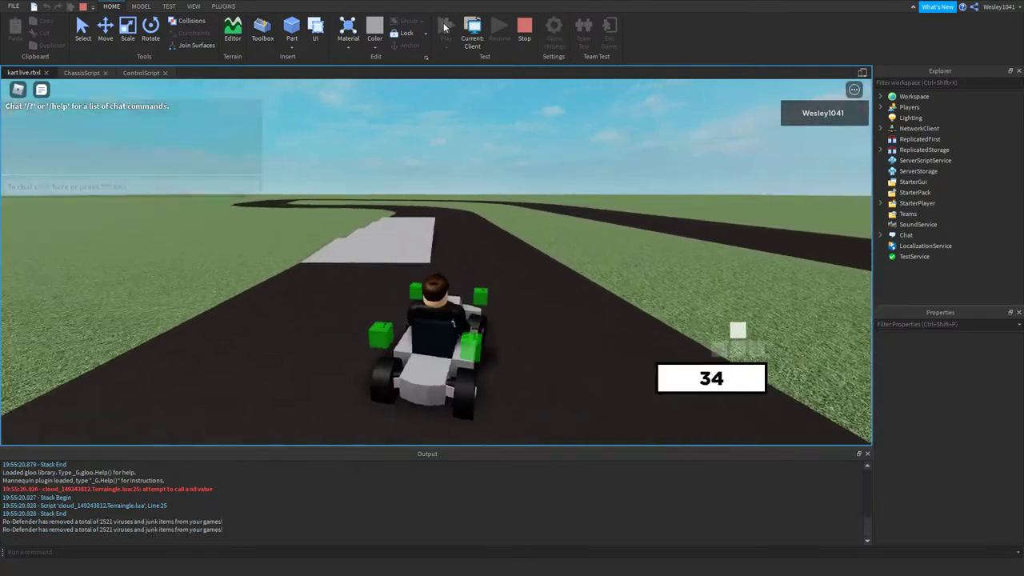
key(w)
right_drag(483, 191, 481, 170)
key(a)
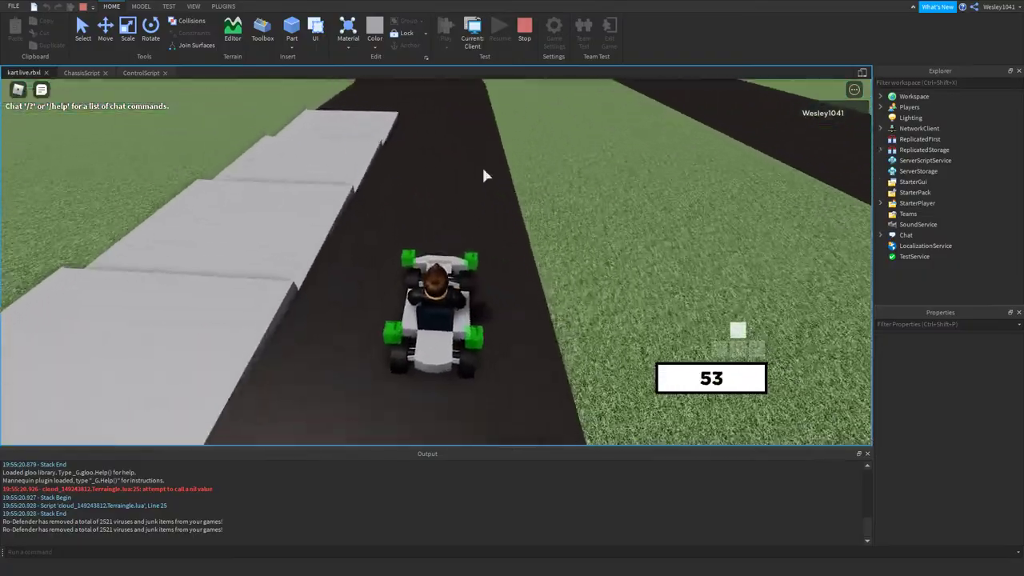
key(a)
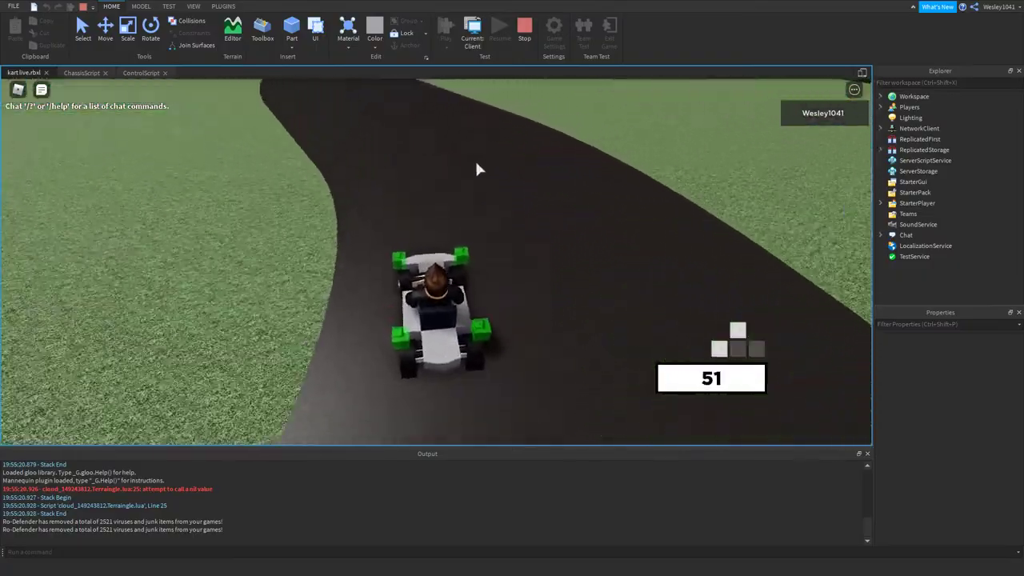
key(d)
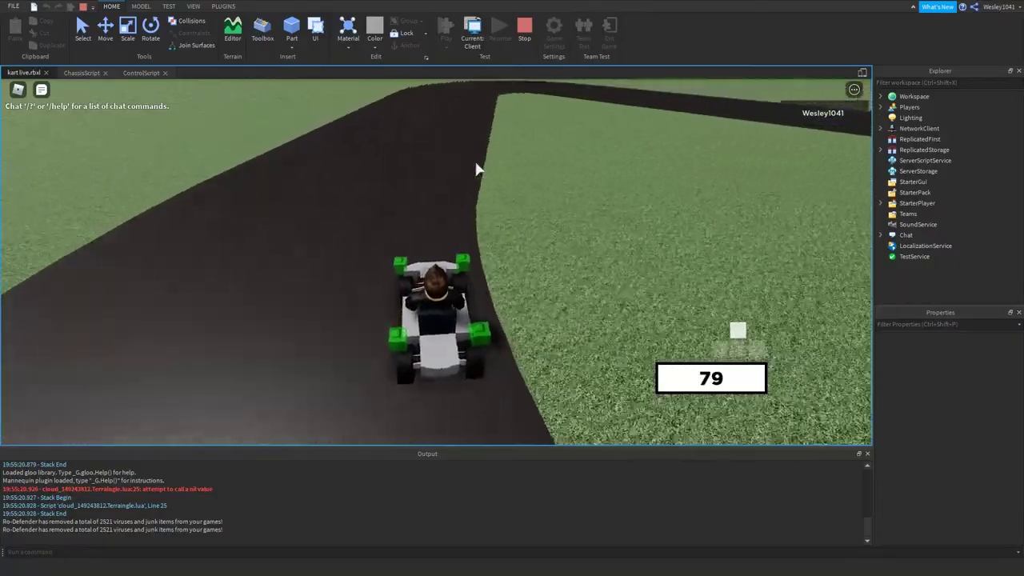
key(d)
key(d)
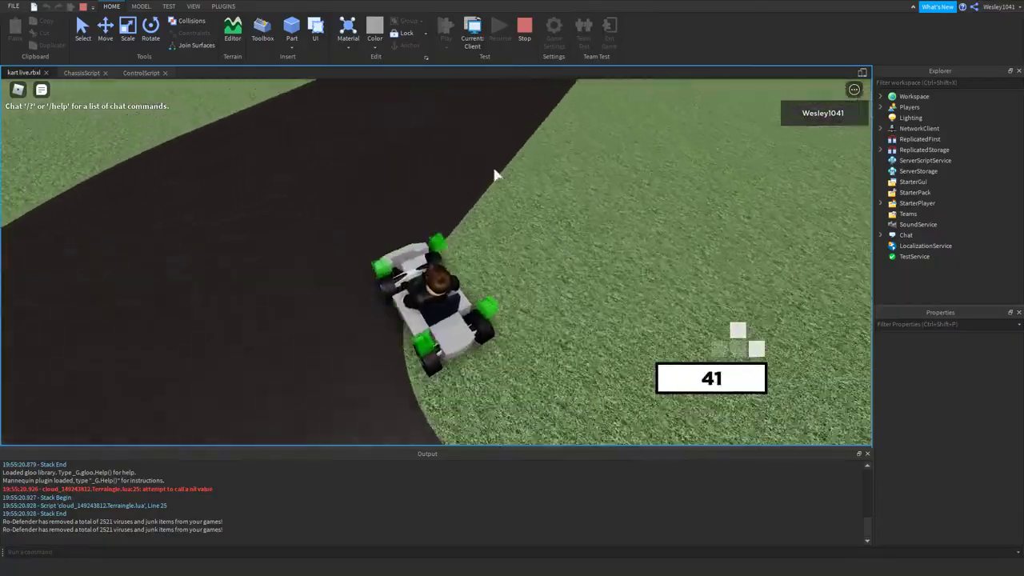
key(d)
key(d)
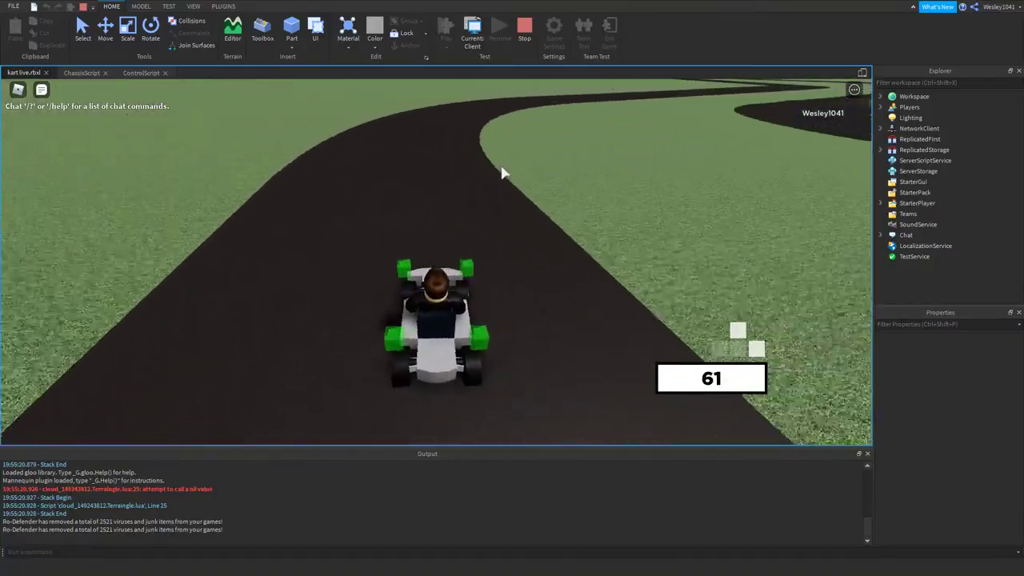
key(a)
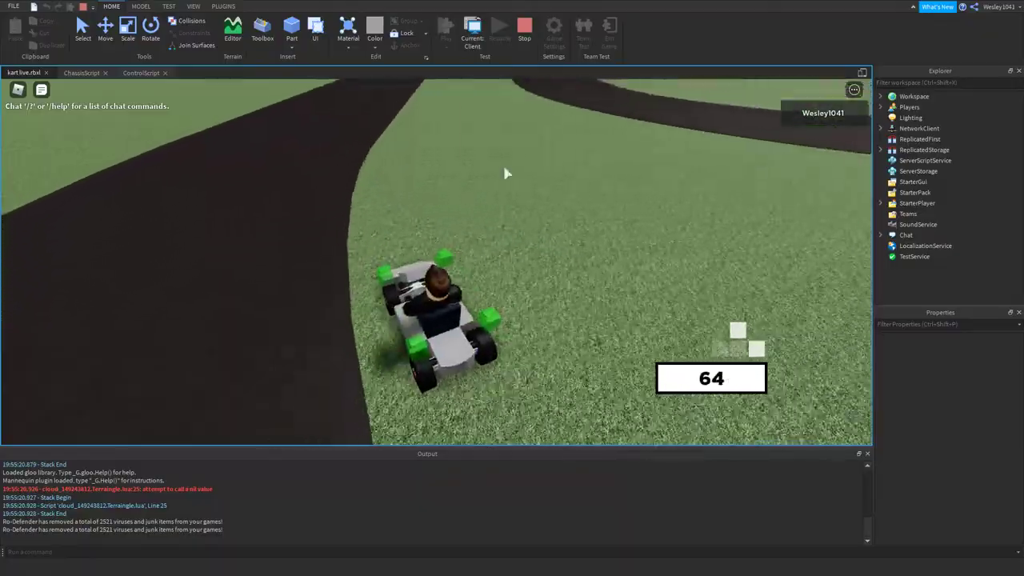
key(d)
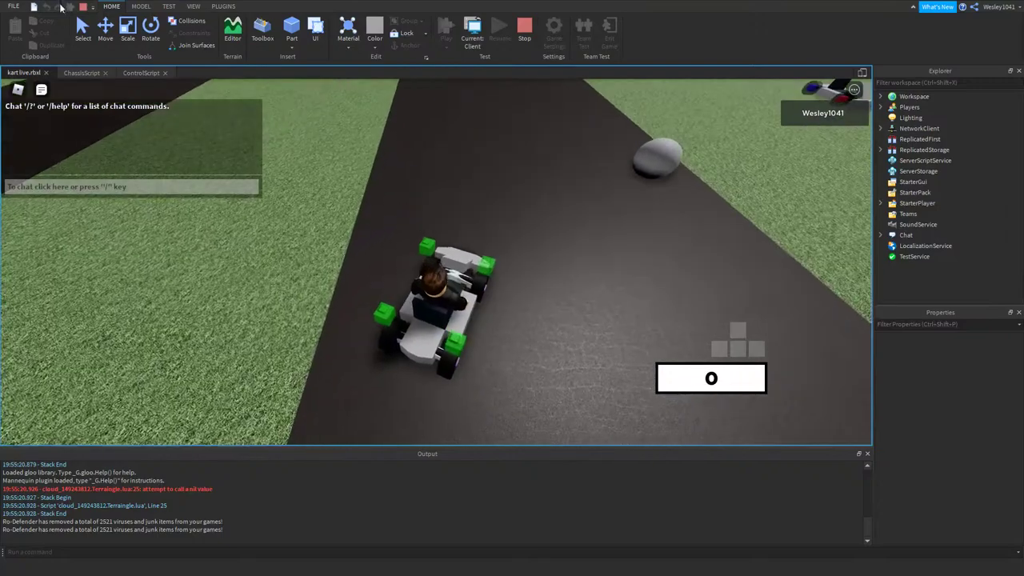
- Set the kart's VehicleSeat TurnSpeed to 5 in the running play test
right_drag(530, 260, 433, 309)
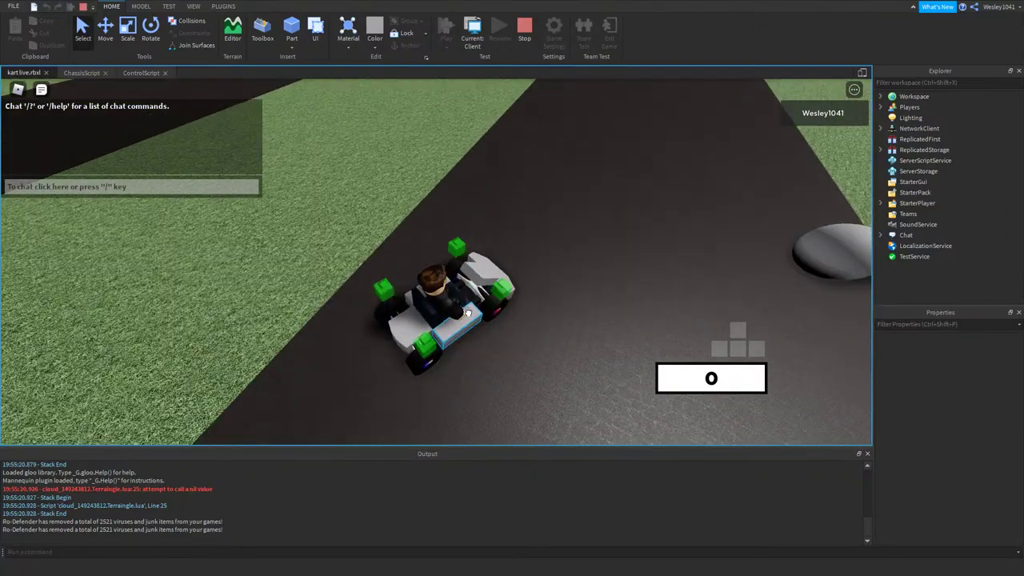
click(468, 312)
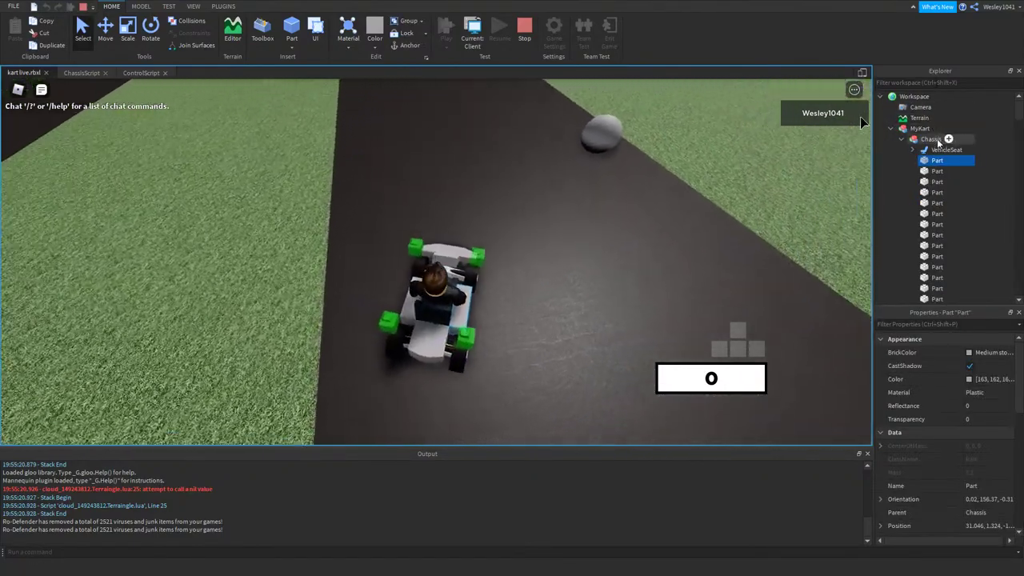
click(944, 150)
scroll(974, 474, down, 6)
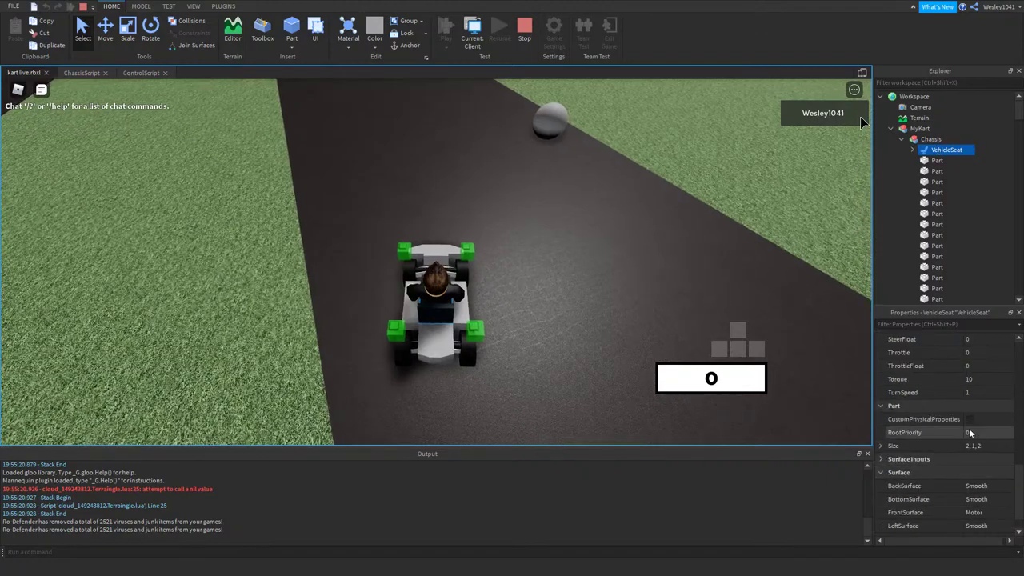
text(5)
key(Return)
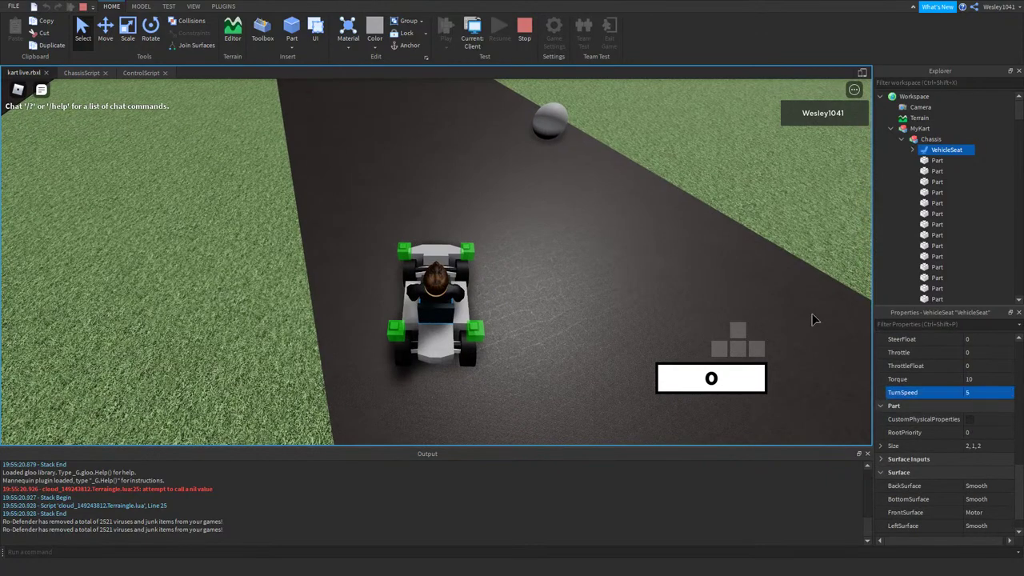
- Drive the kart along the track and across the grass, steering both ways to try the TurnSpeed of 5
key(w)
key(a)
key(d)
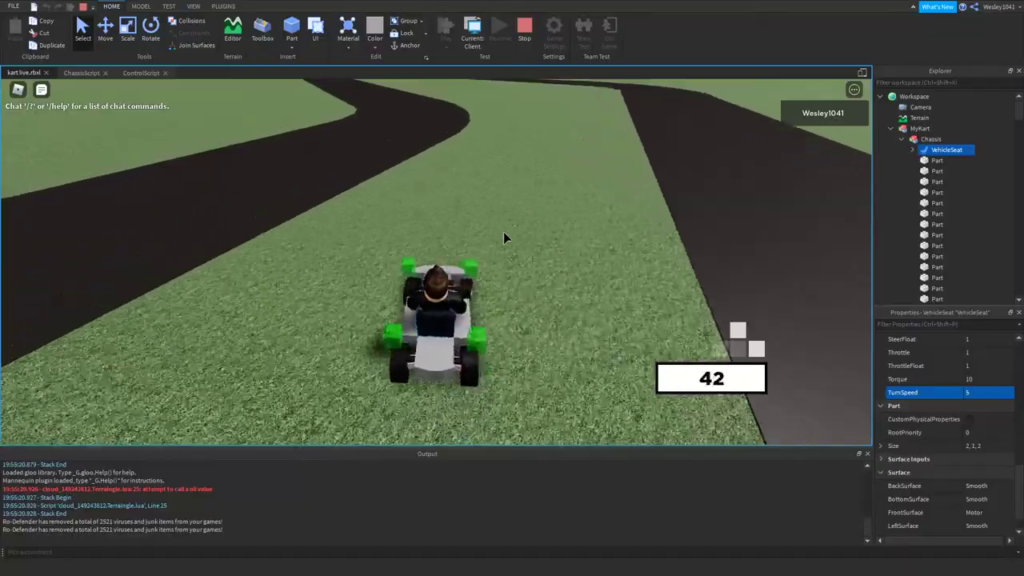
key(a)
key(d)
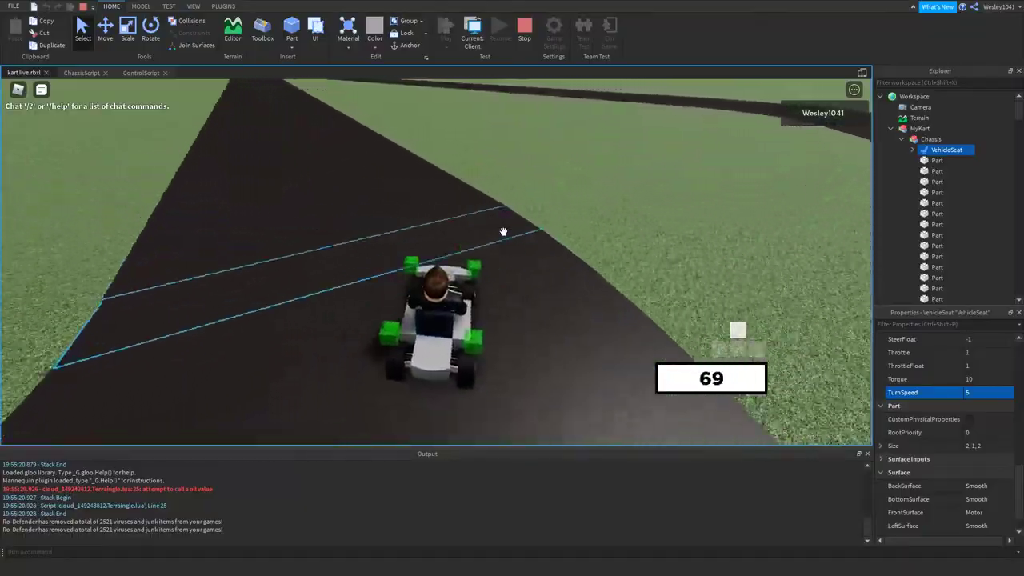
key(a)
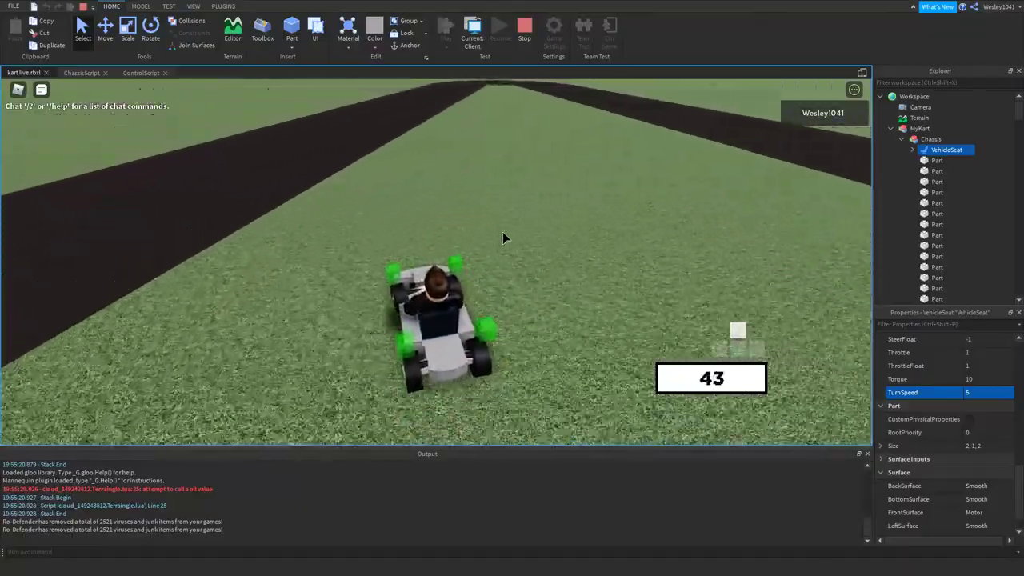
key(d)
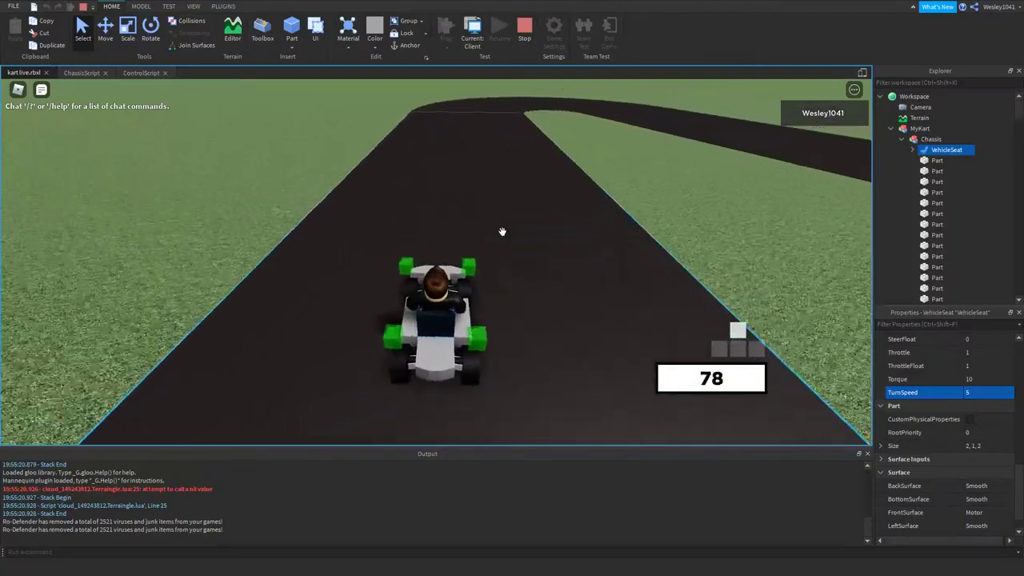
key(d)
key(w)
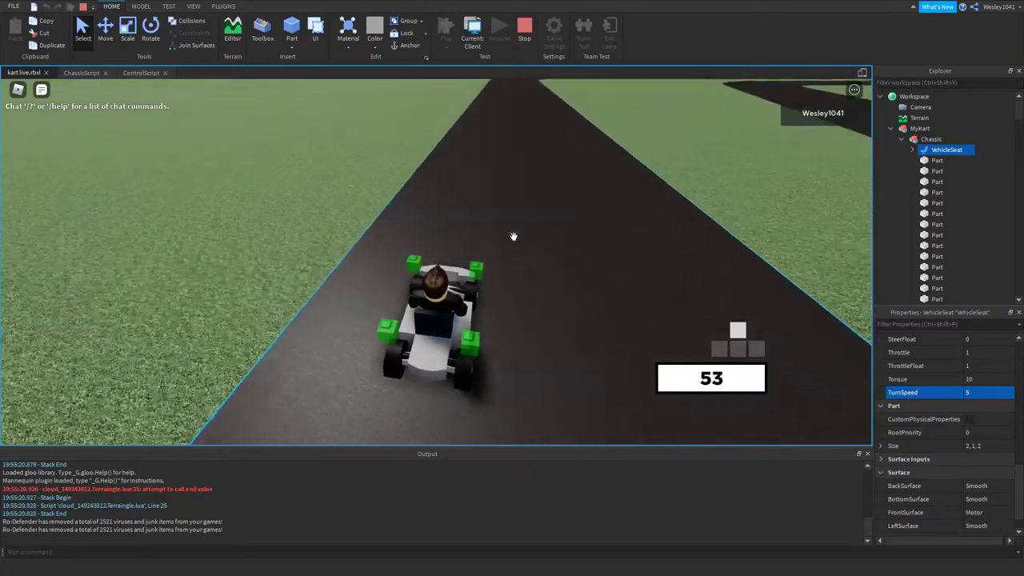
- Set the VehicleSeat's TurnSpeed to 100 and drive the kart through the bend to try the steering
click(971, 394)
text(100)
key(Return)
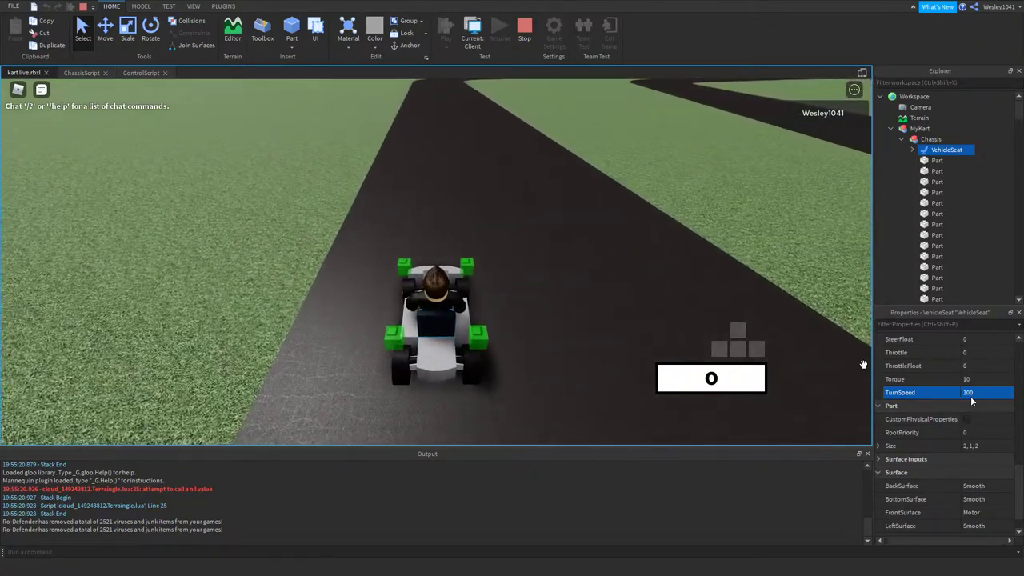
click(600, 276)
key(w)
key(d)
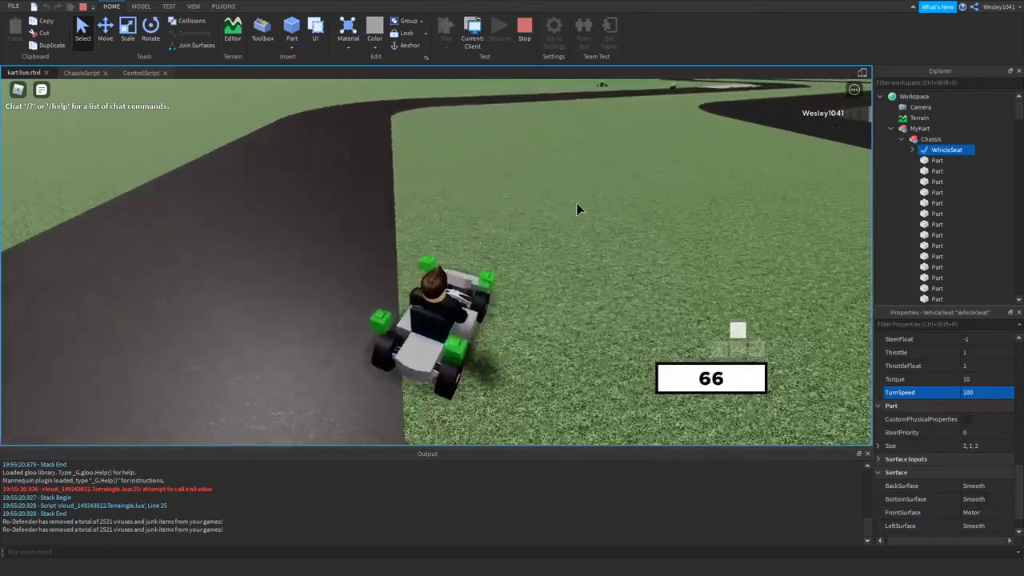
- Stop the play test and set the VehicleSeat's Torque and TurnSpeed to 0
click(530, 37)
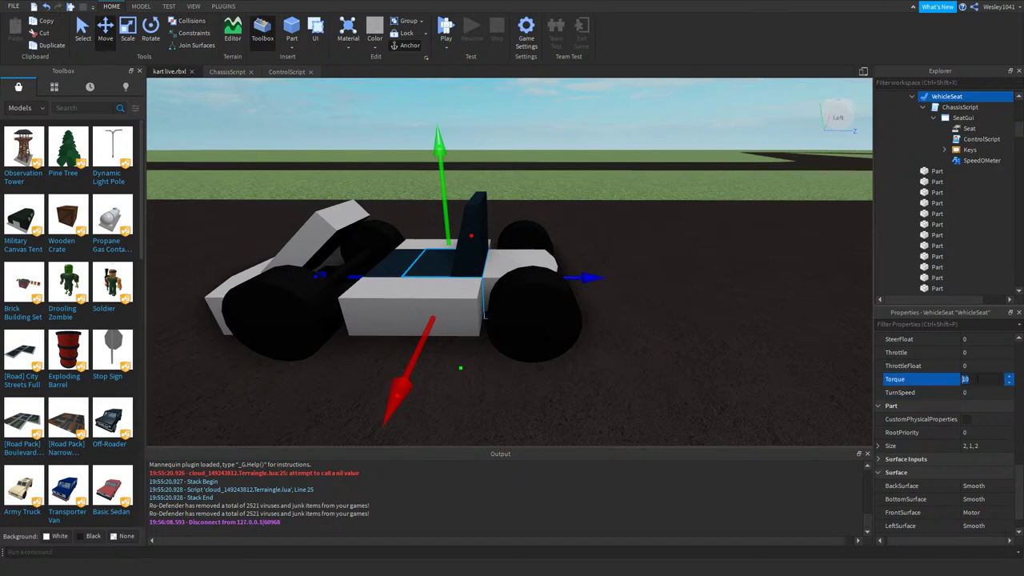
right_drag(594, 252, 594, 252)
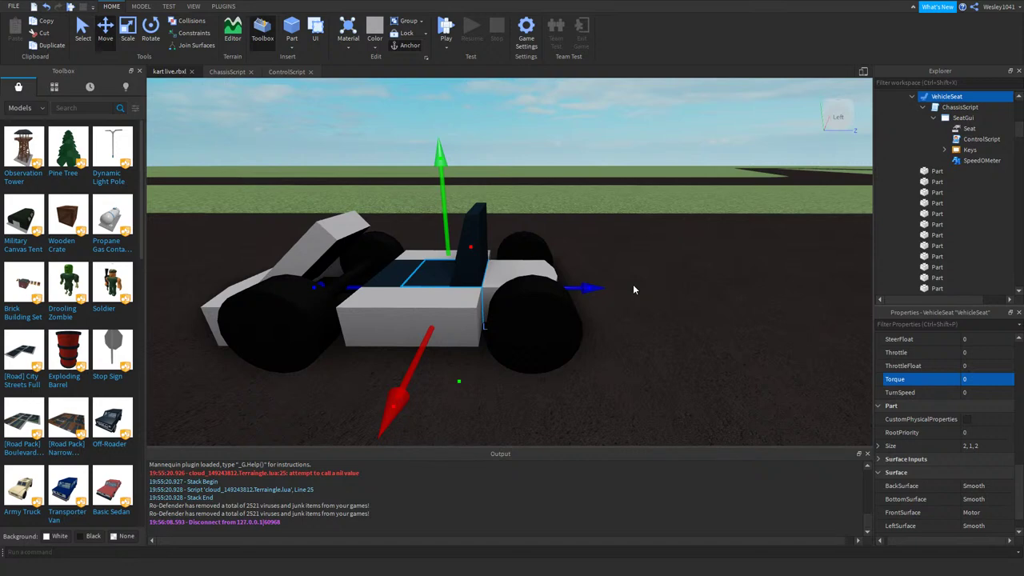
click(629, 146)
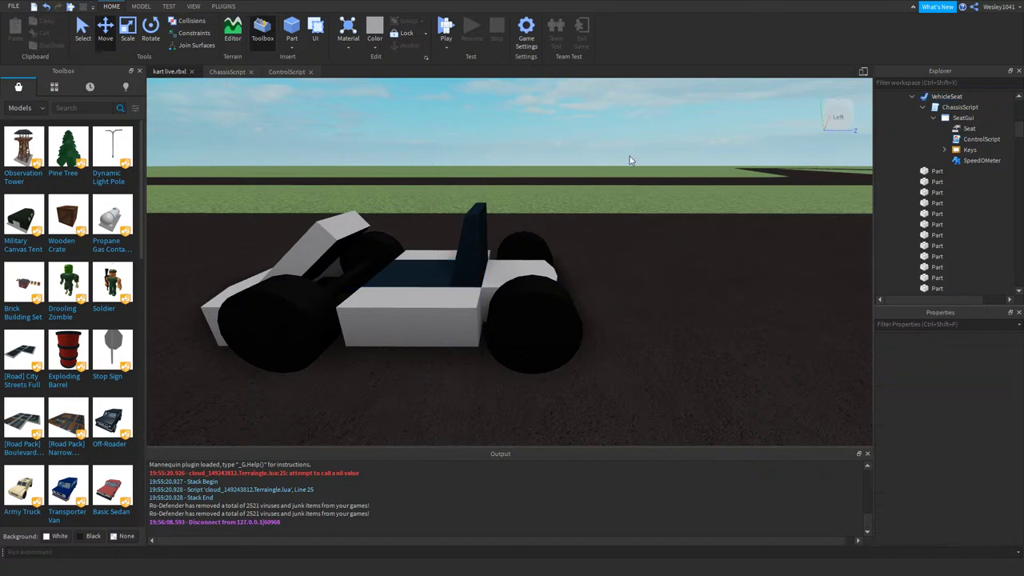
key(s)
key(d)
right_drag(627, 155, 579, 187)
key(w)
key(d)
scroll(604, 157, up, 2)
scroll(603, 157, down, 4)
scroll(604, 157, up, 1)
key(a)
key(s)
scroll(605, 168, down, 2)
key(w)
key(a)
key(s)
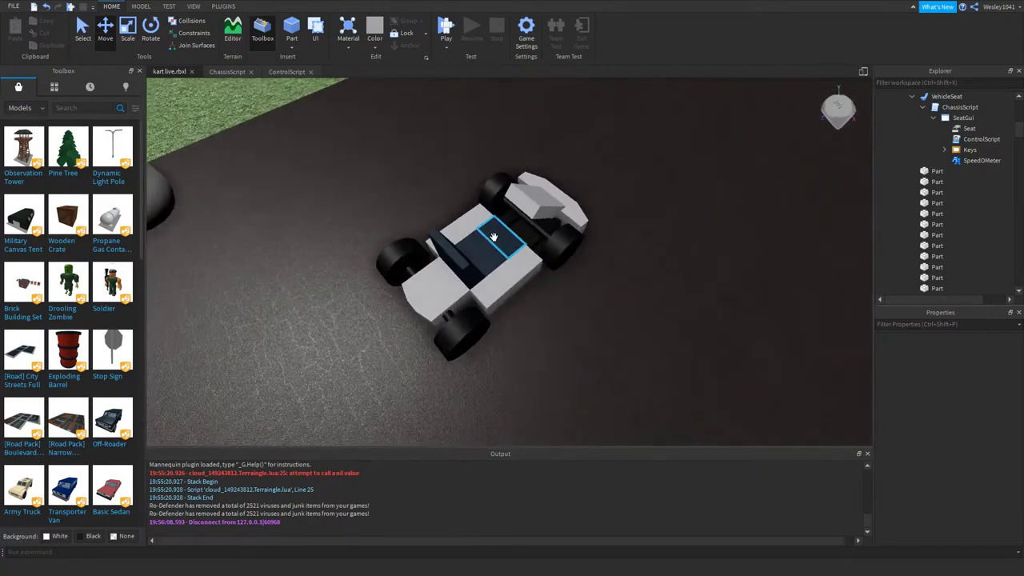
right_drag(592, 265, 617, 255)
key(w)
key(s)
key(w)
key(s)
key(w)
key(s)
key(w)
key(s)
scroll(606, 258, down, 3)
scroll(606, 258, up, 4)
scroll(616, 255, down, 3)
scroll(616, 256, down, 5)
scroll(616, 256, up, 3)
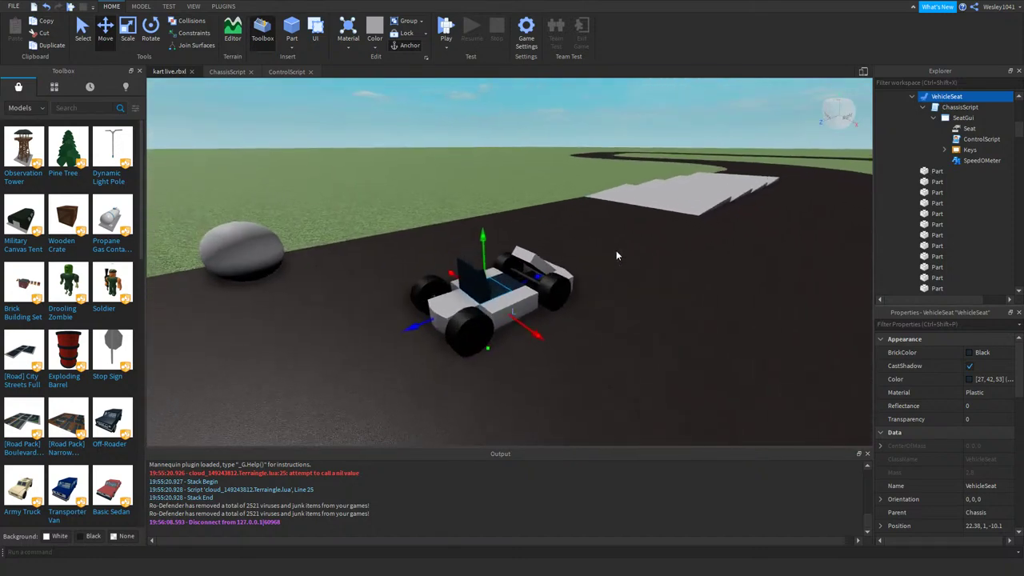
scroll(616, 256, up, 4)
scroll(616, 256, down, 4)
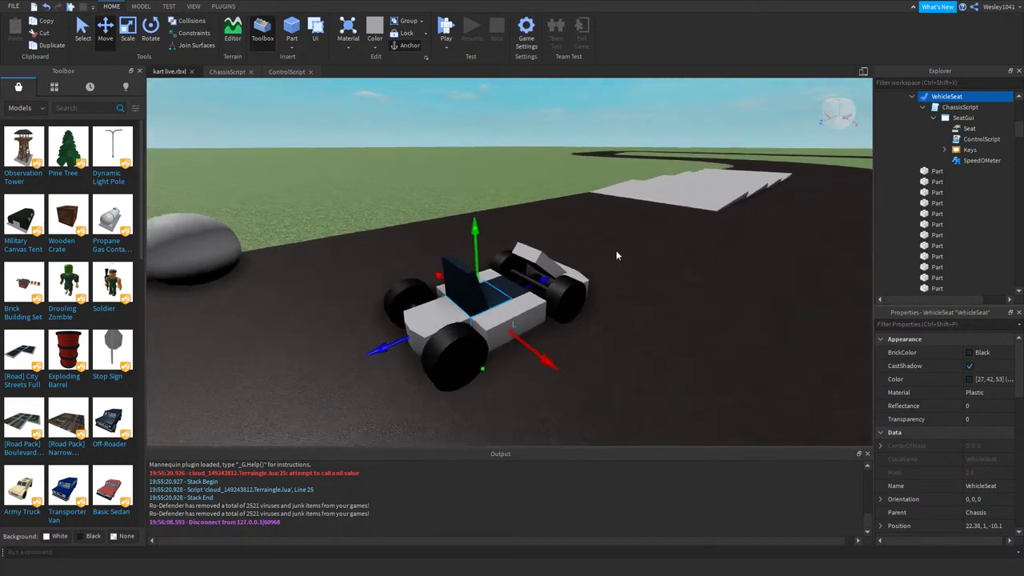
scroll(616, 256, up, 2)
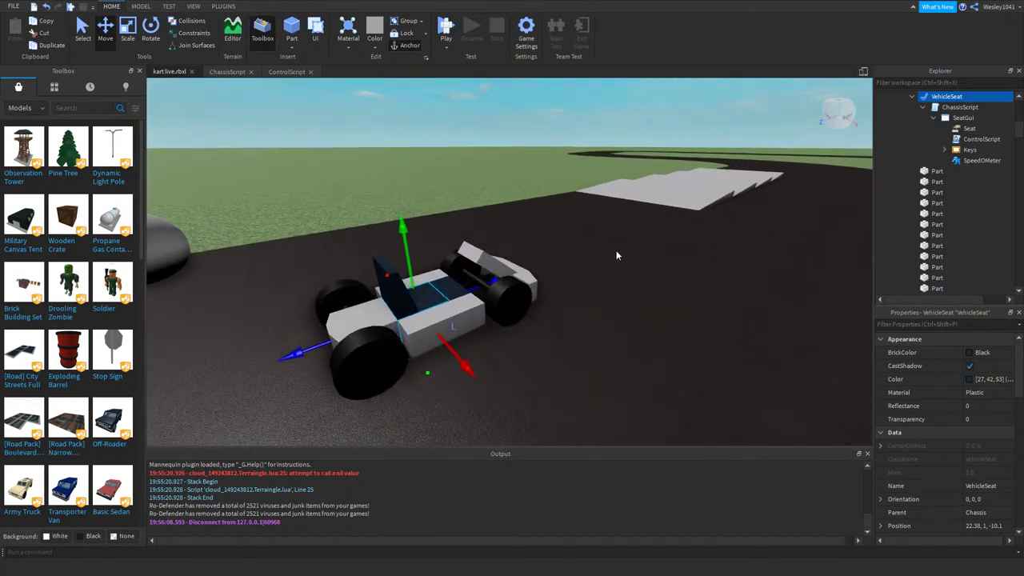
scroll(614, 255, up, 1)
right_drag(611, 256, 573, 249)
scroll(605, 255, down, 4)
scroll(598, 254, up, 5)
scroll(573, 248, down, 3)
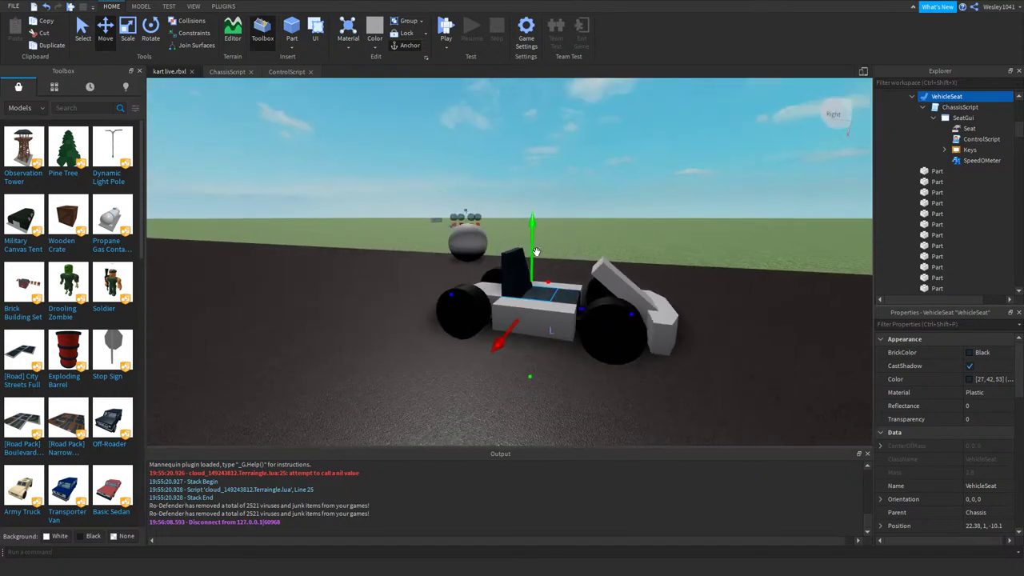
scroll(535, 251, up, 3)
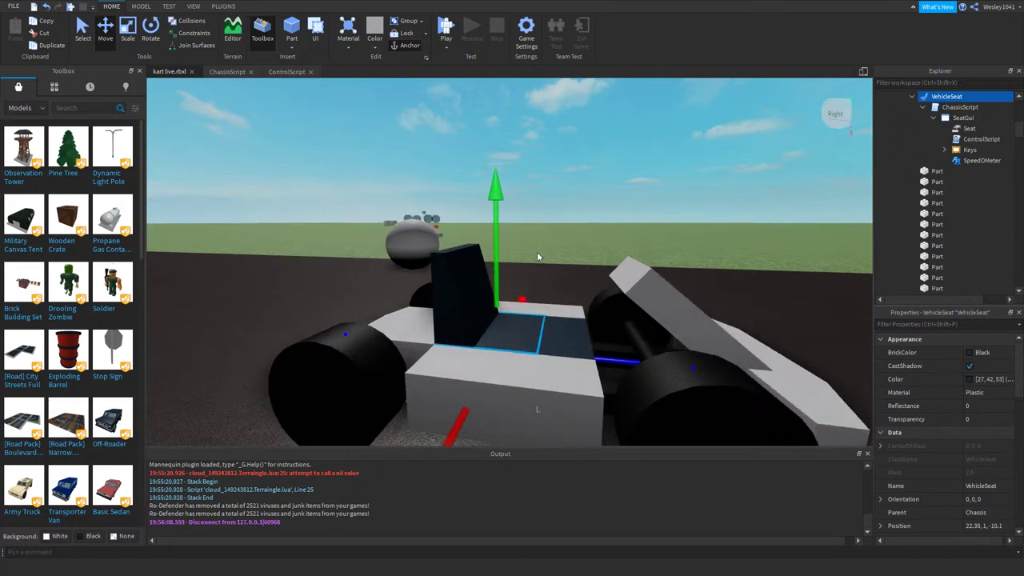
scroll(537, 251, up, 2)
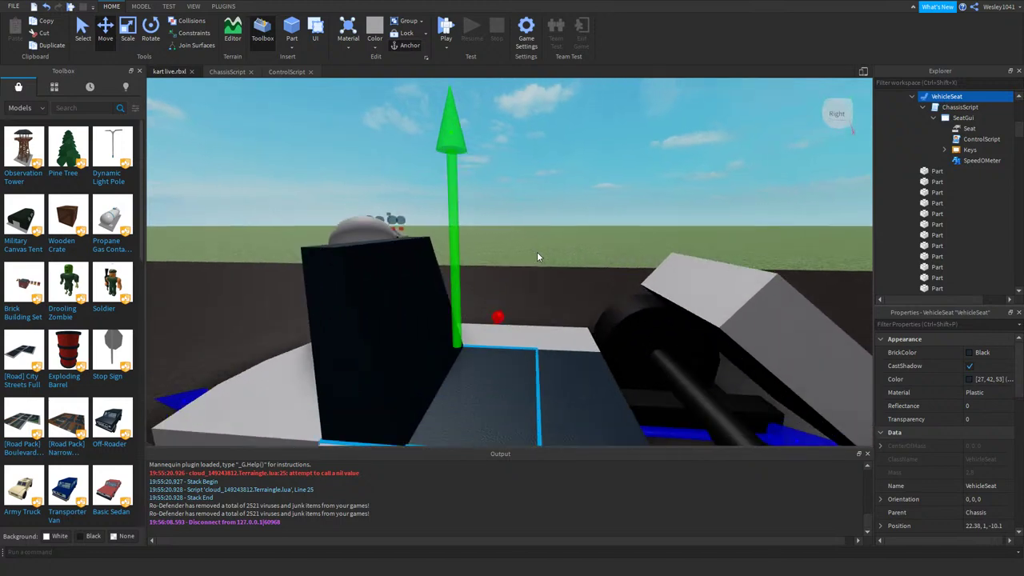
scroll(536, 251, down, 4)
scroll(537, 251, down, 2)
scroll(493, 241, up, 2)
scroll(494, 241, down, 2)
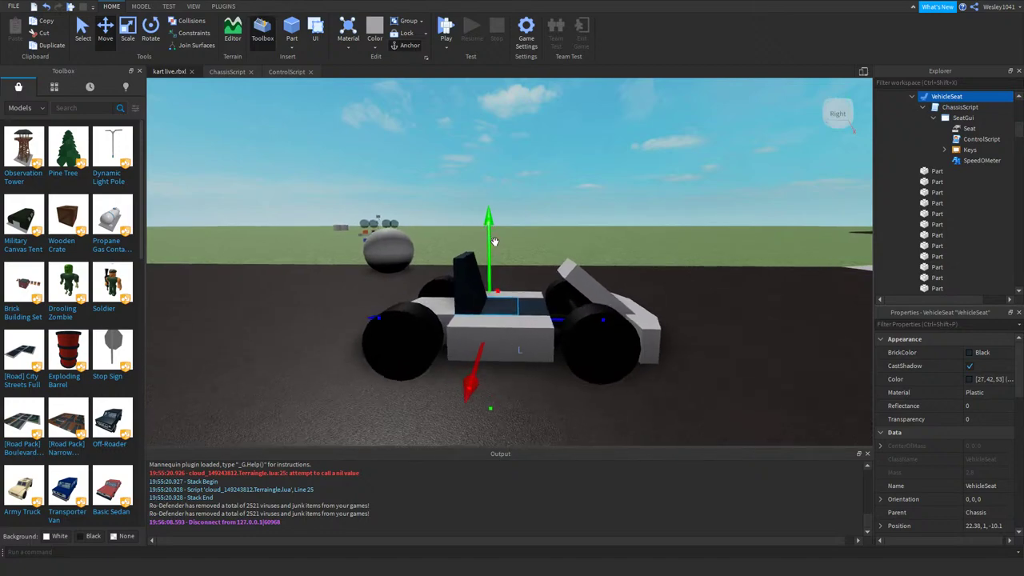
scroll(494, 242, up, 3)
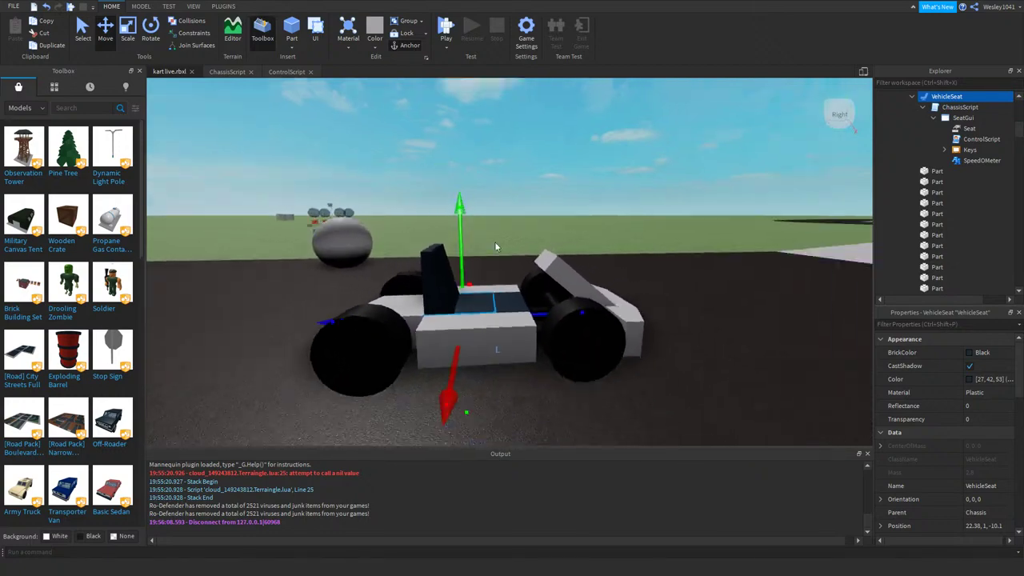
right_drag(494, 246, 476, 248)
scroll(494, 246, up, 2)
scroll(476, 248, down, 3)
scroll(476, 247, up, 2)
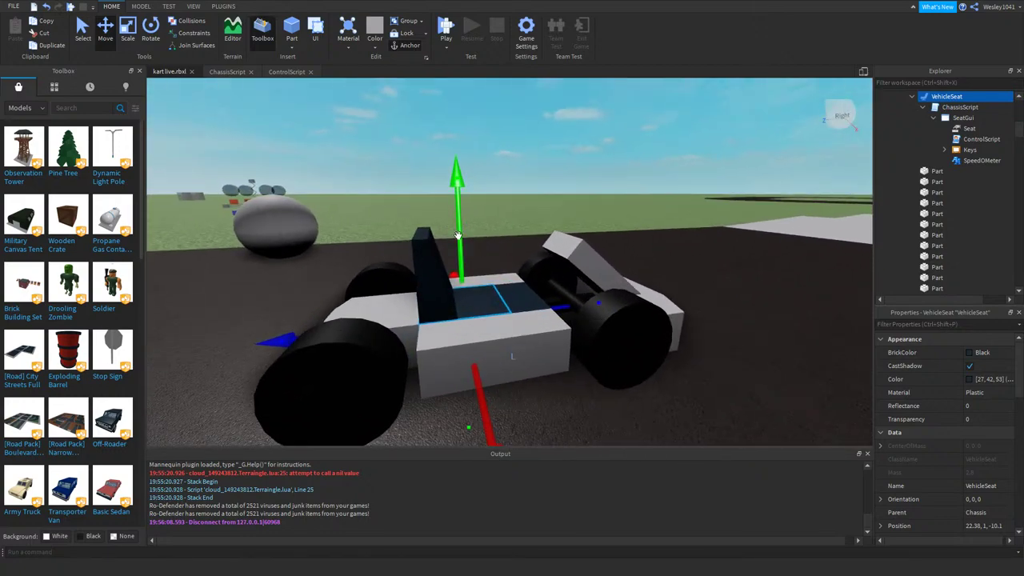
right_drag(428, 209, 384, 200)
right_drag(640, 156, 624, 156)
- Open the ControlScript code to review the kart's adjustable stats
click(280, 73)
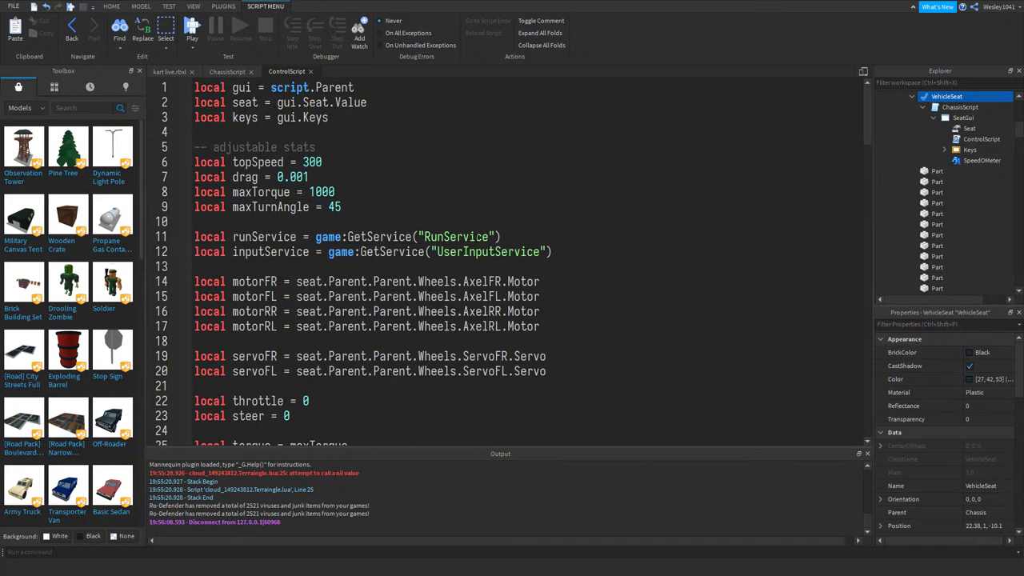
- Start a local declaration on a new line in Init(), below the servoFL.AngularSpeed line of the ControlScript
scroll(449, 241, down, 12)
scroll(450, 242, up, 6)
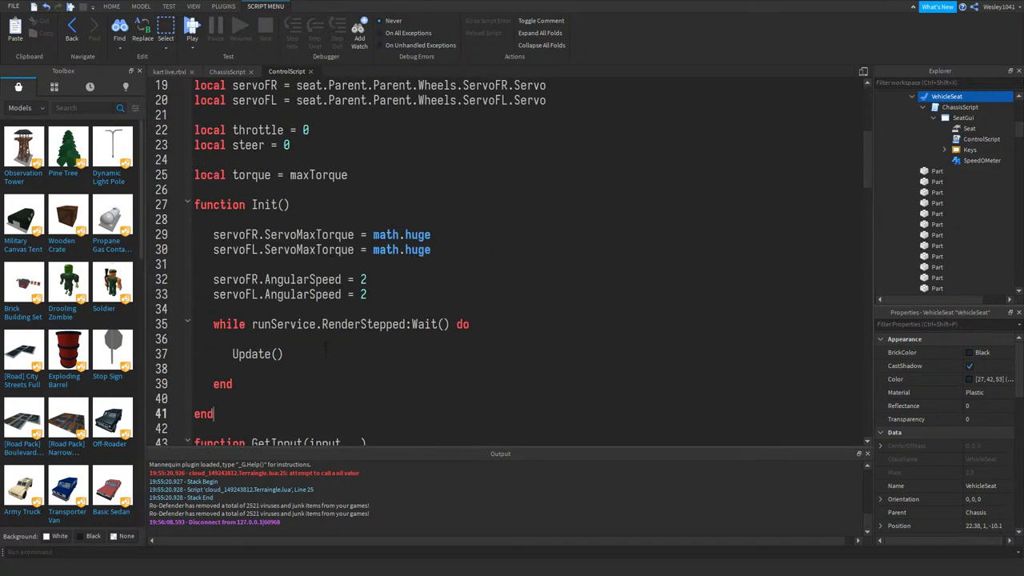
scroll(325, 345, down, 3)
click(387, 165)
key(Return)
key(Return)
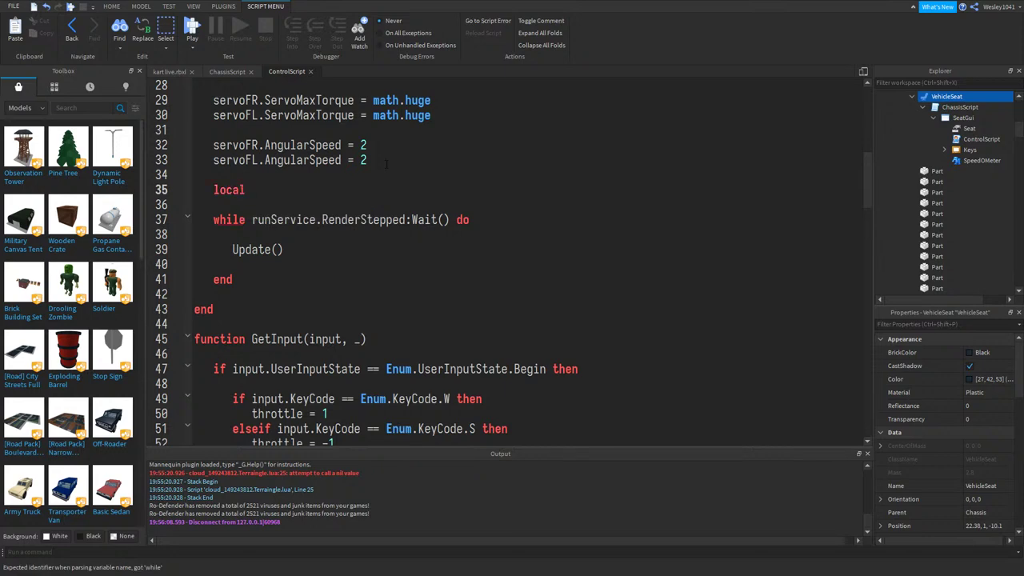
text(local)
- Start declaring a script-level local variable angularVelocity on a new line below the steer variable
scroll(512, 256, up, 9)
scroll(512, 256, down, 3)
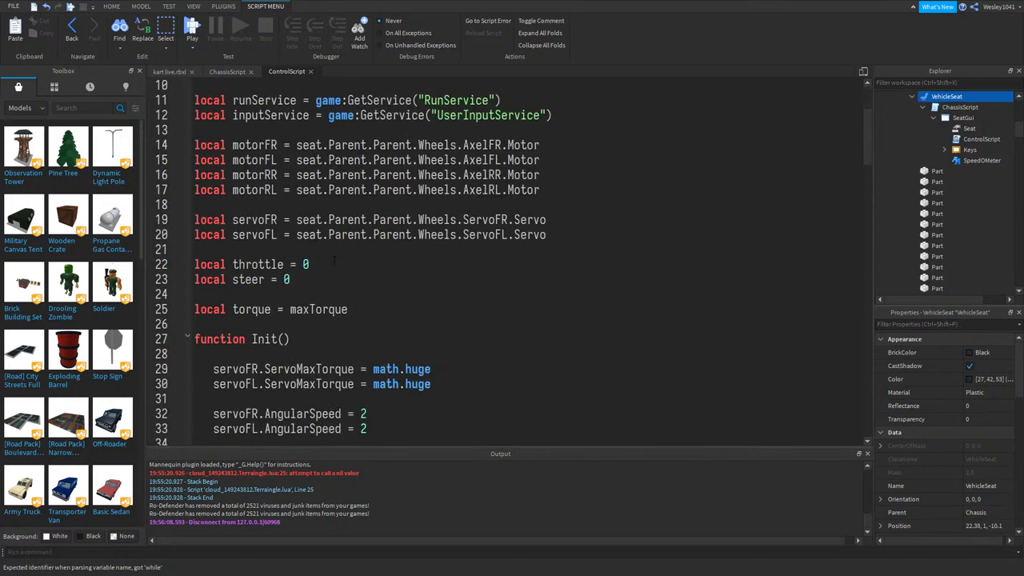
click(311, 275)
key(Return)
key(Return)
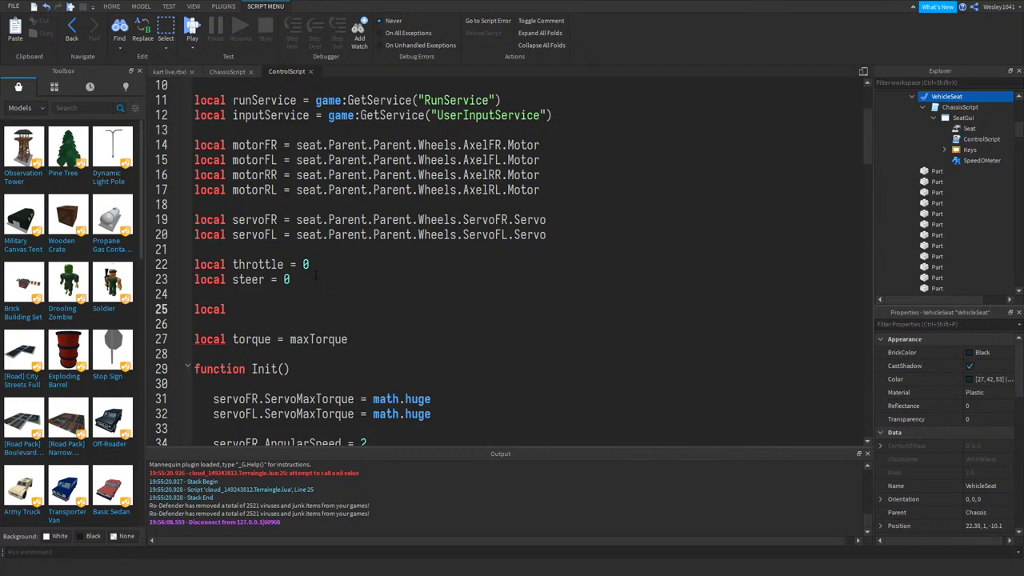
text(p)
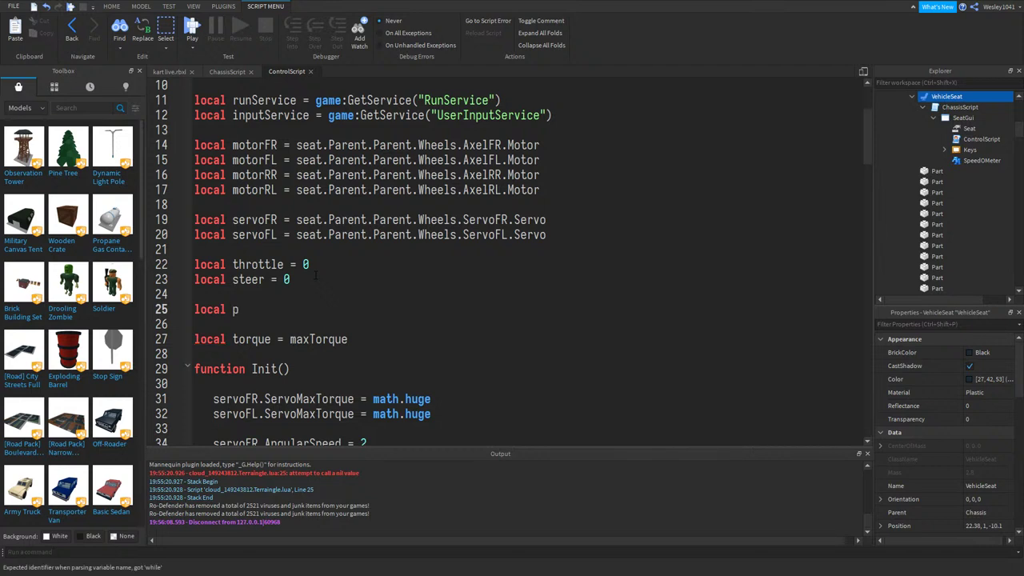
key(BackSpace)
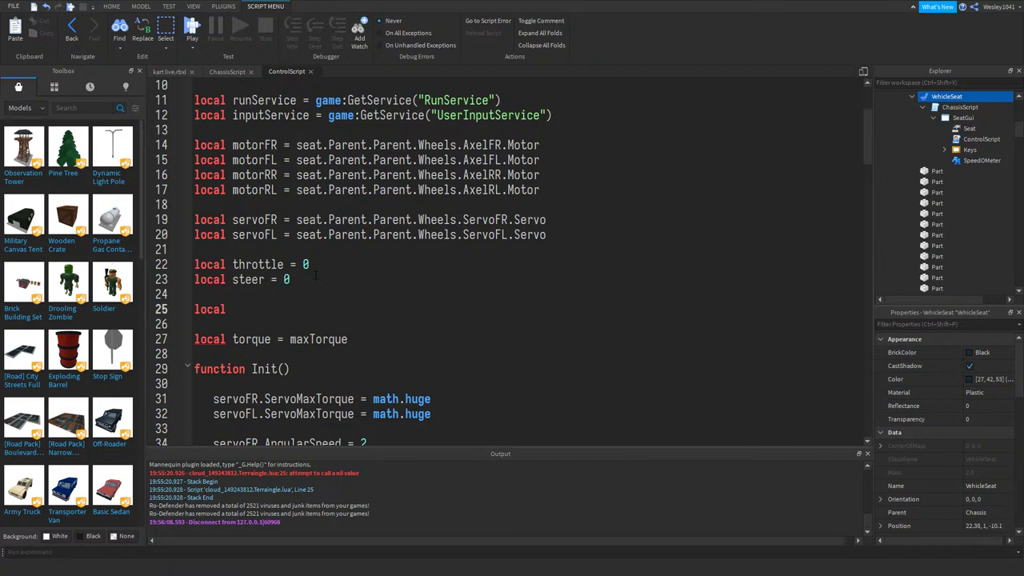
text(ad)
key(BackSpace)
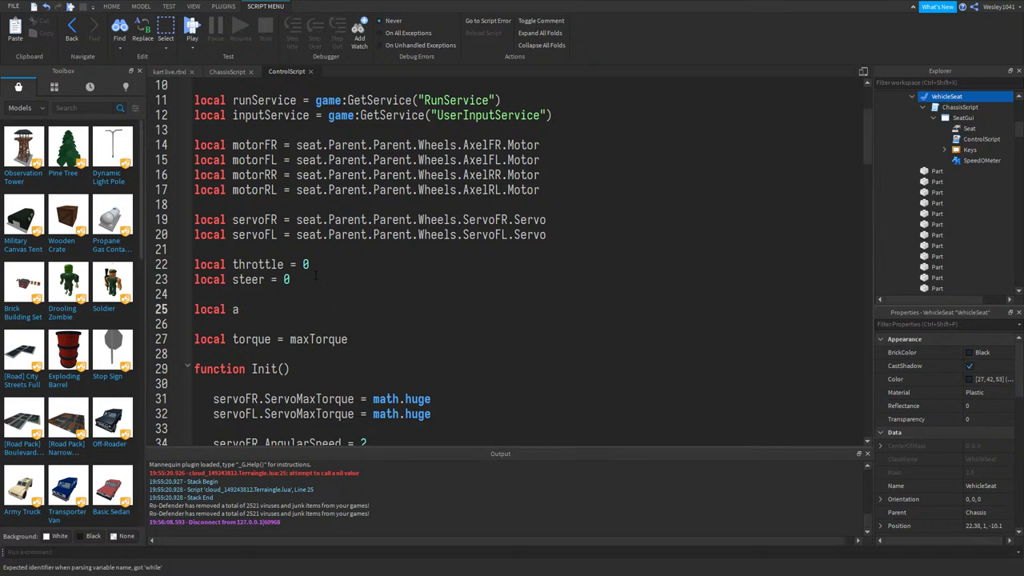
text(ngularVelocity =)
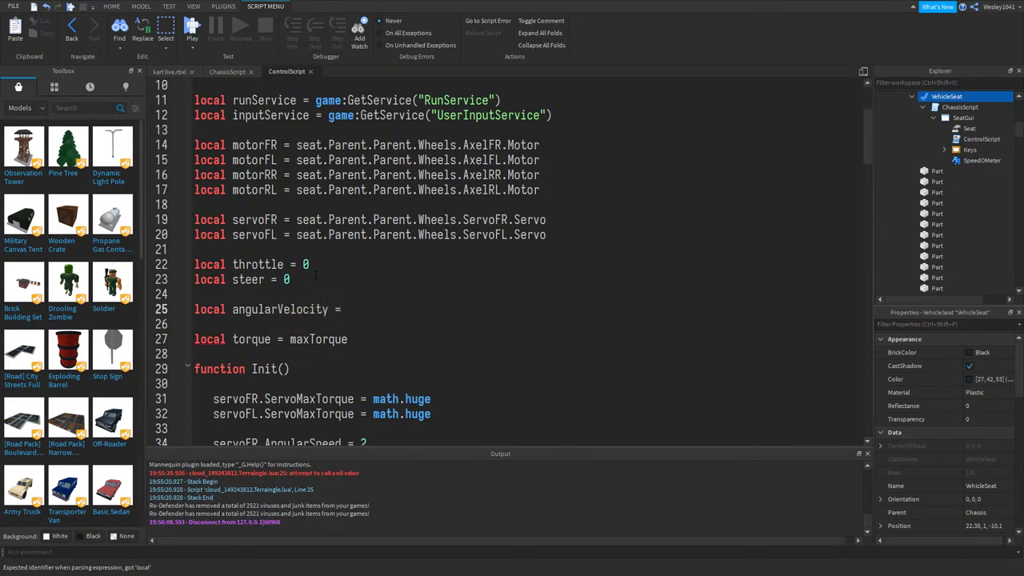
- Shorten the new script-level variable's name to aV and leave it without an assigned value
key(BackSpace)
key(BackSpace)
key(BackSpace)
key(BackSpace)
key(BackSpace)
key(BackSpace)
key(BackSpace)
key(BackSpace)
key(BackSpace)
key(BackSpace)
key(BackSpace)
key(BackSpace)
key(BackSpace)
key(BackSpace)
key(BackSpace)
key(BackSpace)
text(V =)
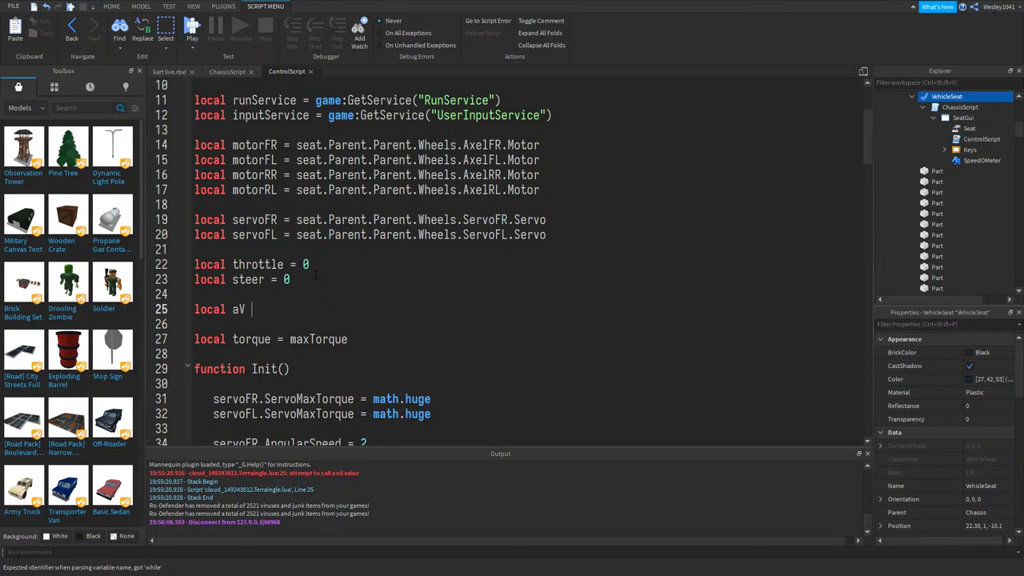
key(BackSpace)
key(BackSpace)
- Replace the unfinished local line in Init() with aV = Instance.new("BodyAngularVelocity", seat) and add a line below it
scroll(315, 274, down, 5)
double_click(236, 264)
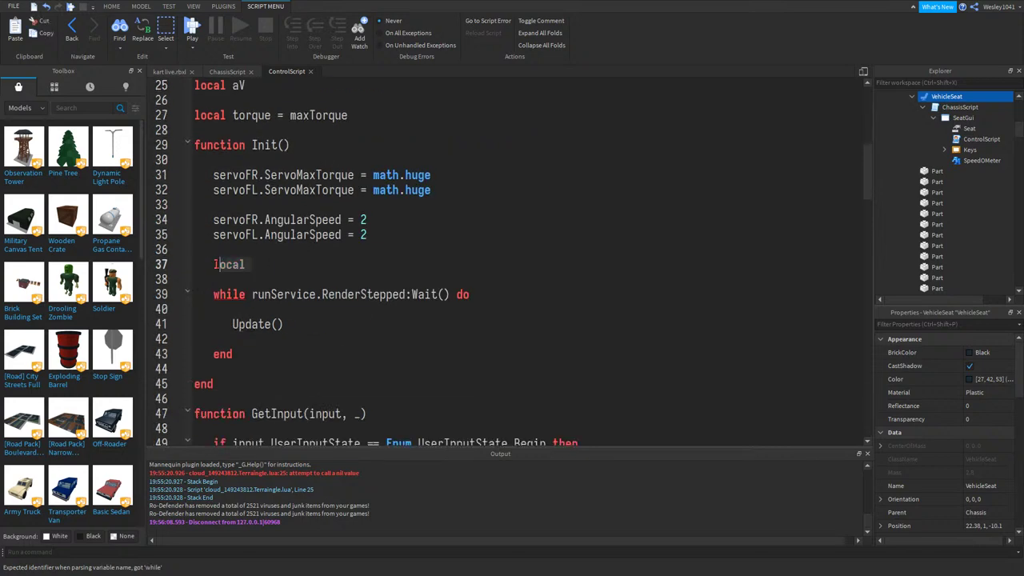
text(av)
key(BackSpace)
text(V = )
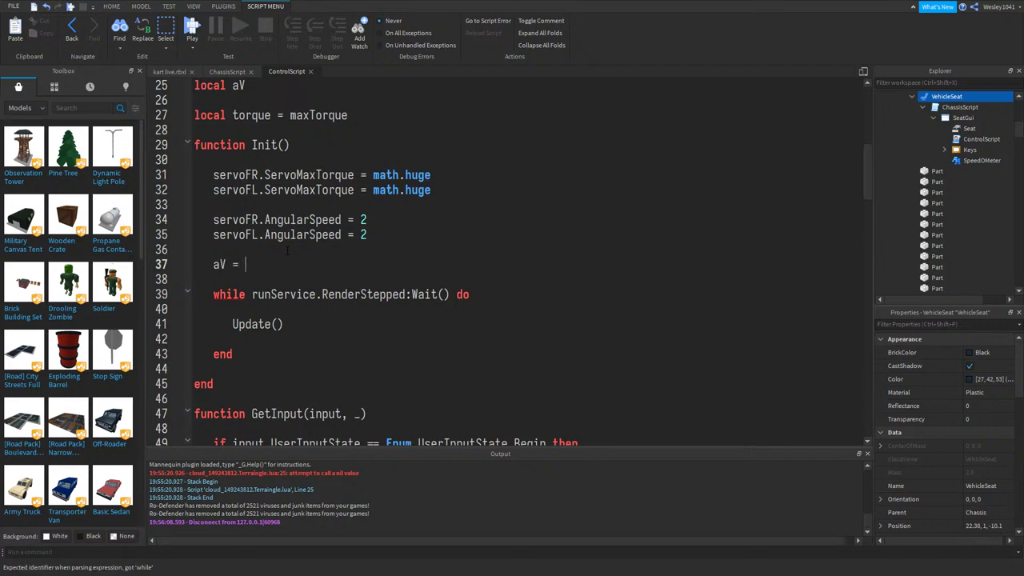
text(Instance.new("Angu)
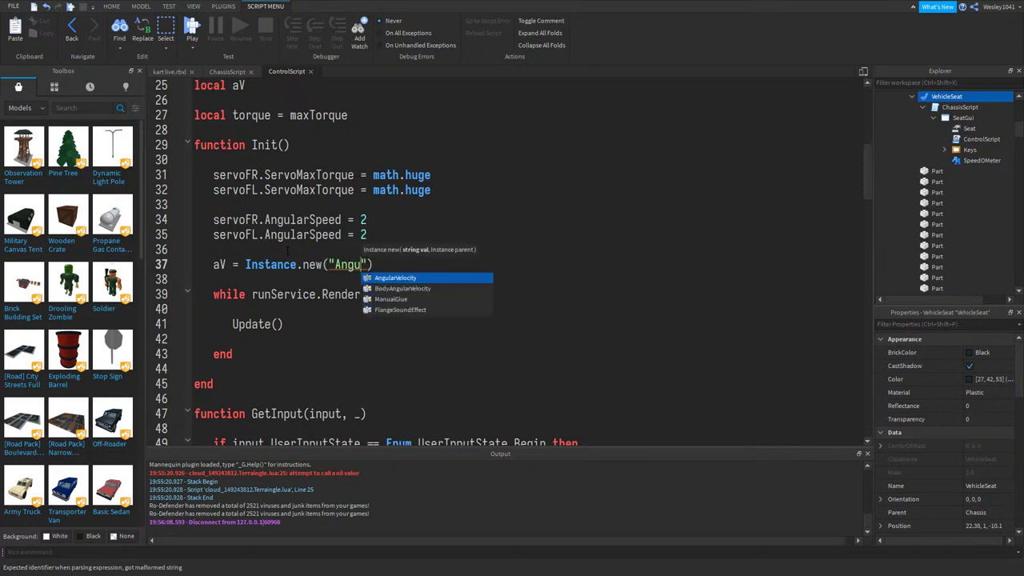
key(Down)
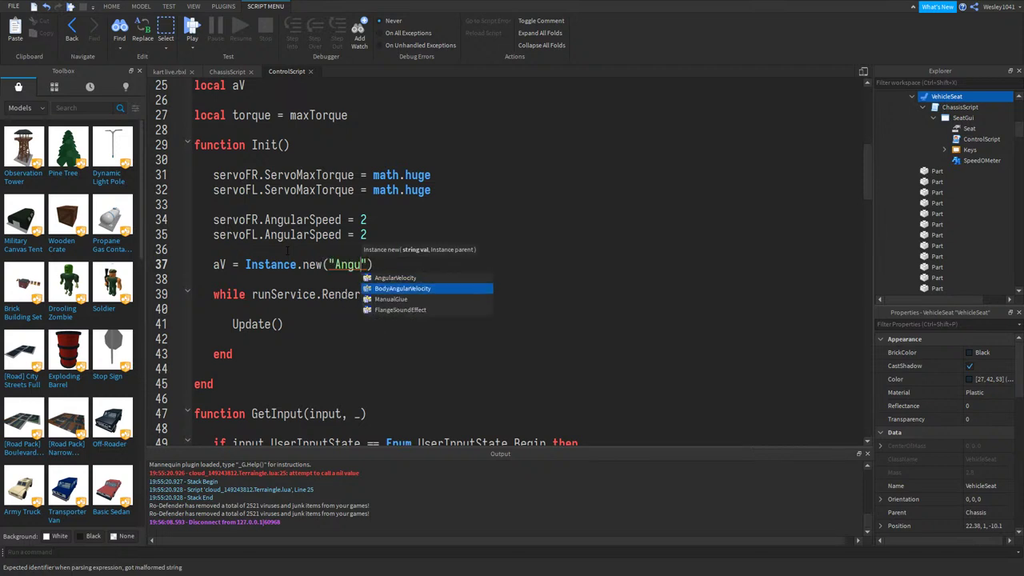
key(Return)
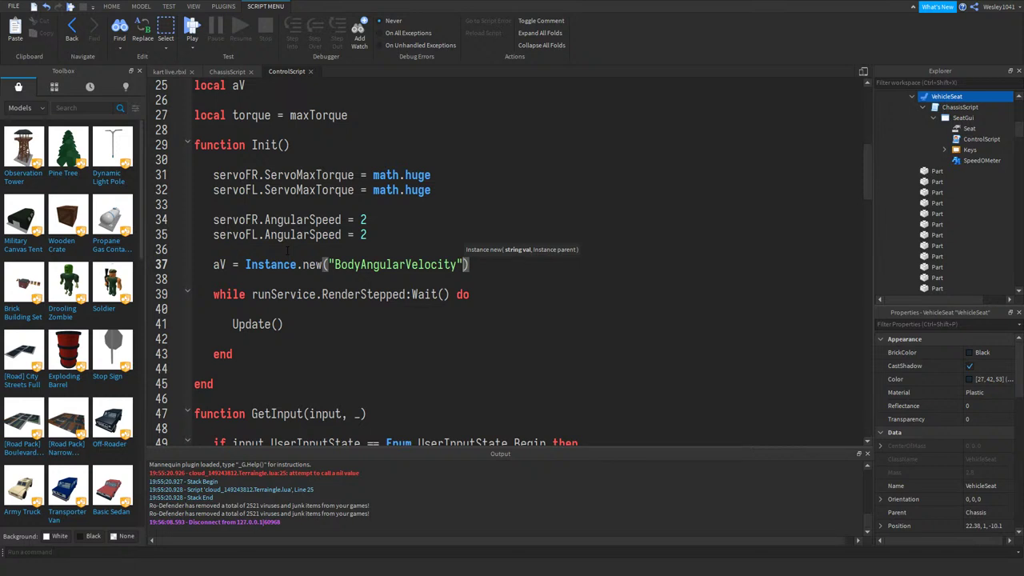
text(, seat)
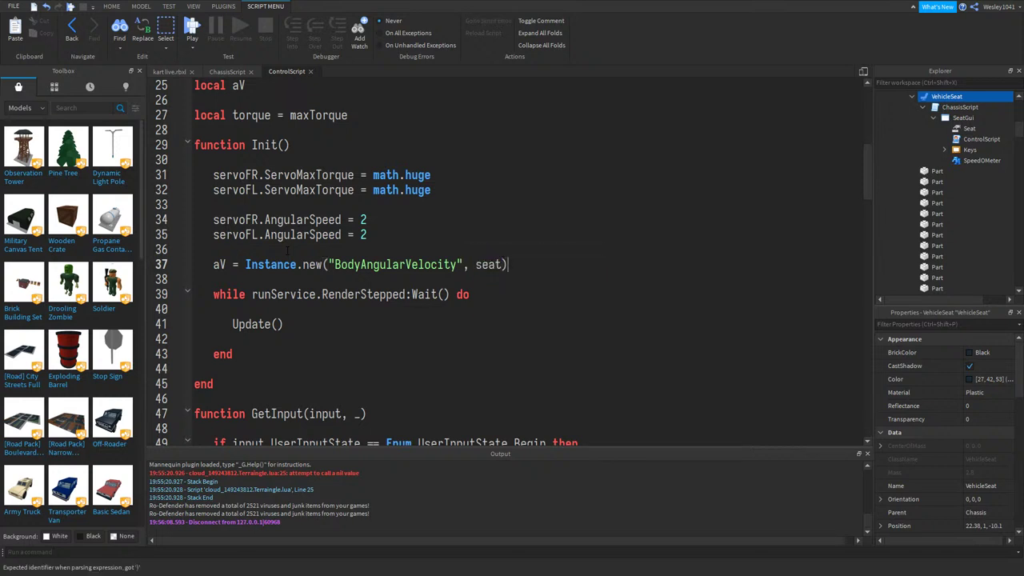
key(Return)
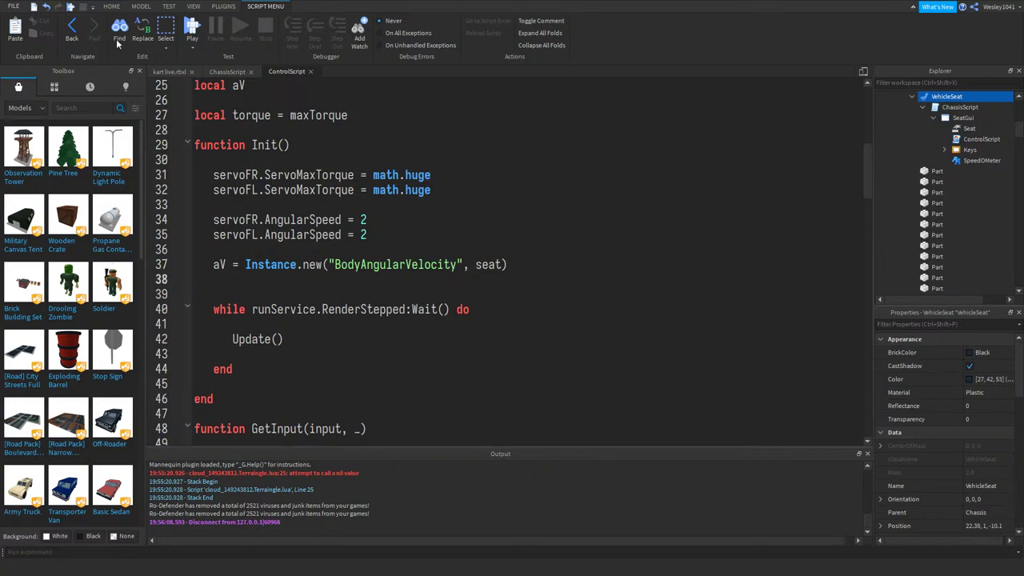
- Select the BodyAngularVelocity inside the grey ball part in the kart place to examine its AngularVelocity, MaxTorque and P properties
click(169, 71)
scroll(348, 186, up, 6)
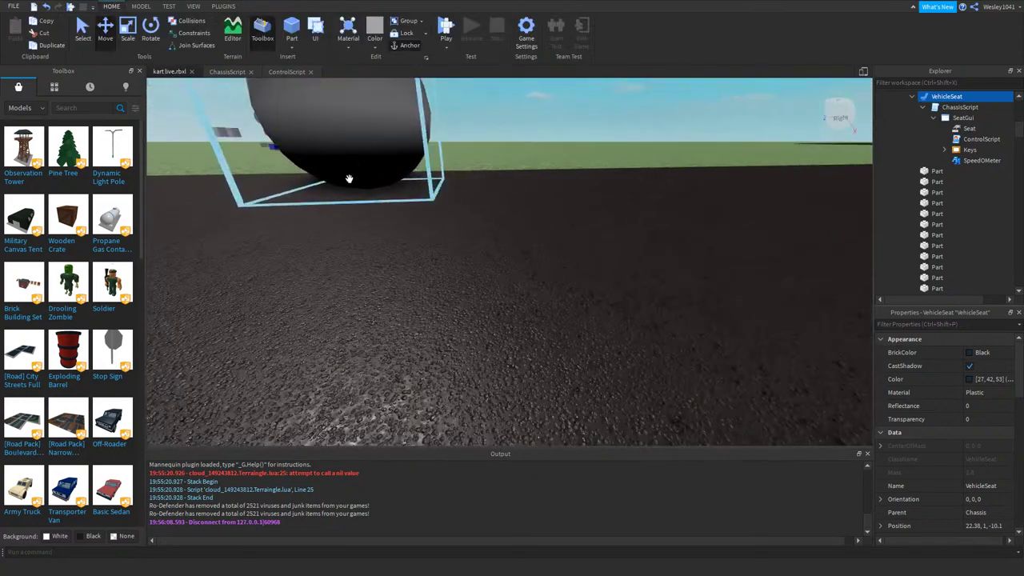
click(376, 163)
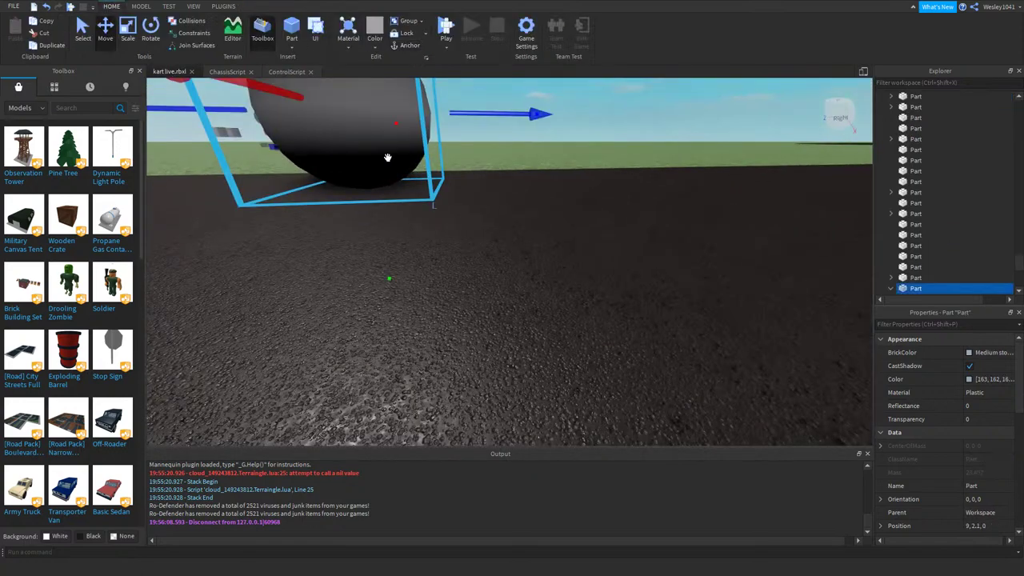
scroll(959, 223, down, 3)
click(939, 205)
right_drag(630, 186, 634, 188)
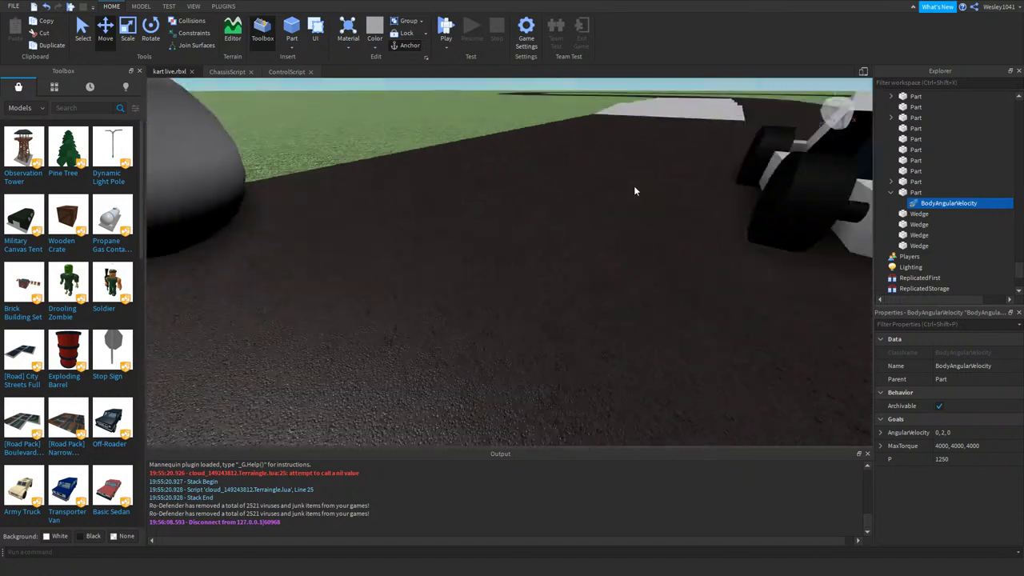
scroll(643, 187, down, 4)
- Return to the ControlScript and assign Vector3.new(0, 1, 0) to aV.AngularVelocity below the instance creation line
click(287, 71)
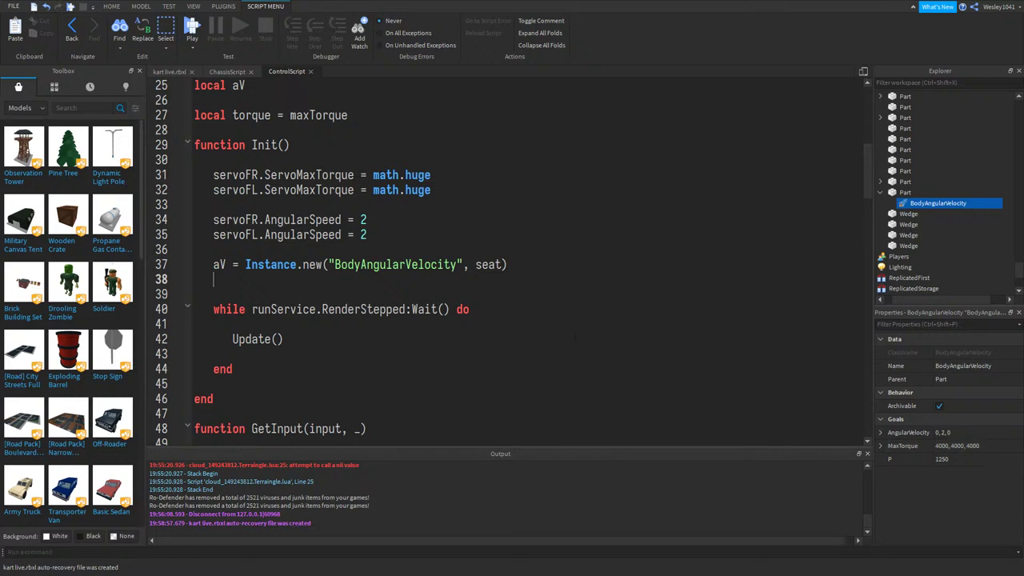
text(aV)
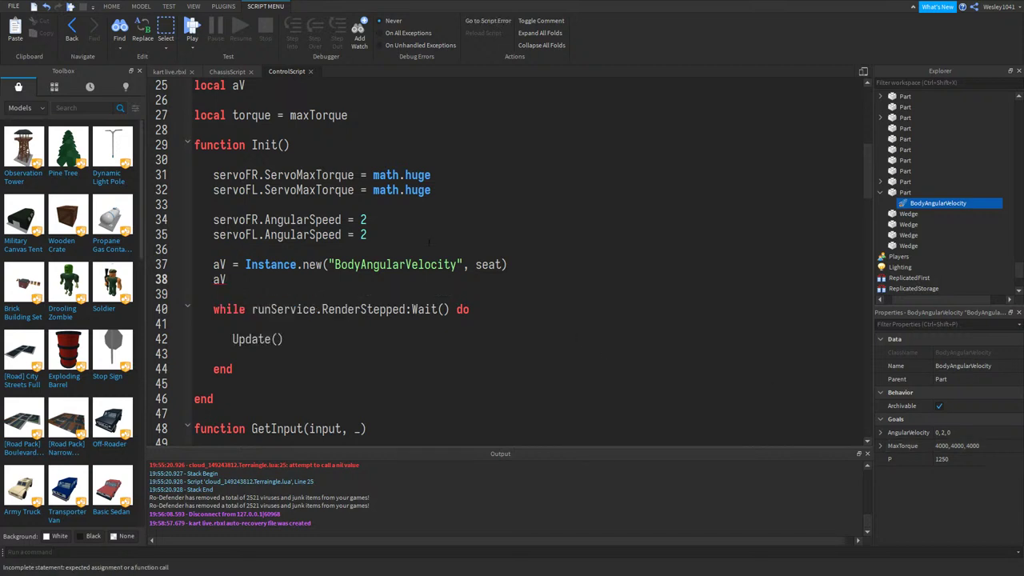
text(.AngularVelocity)
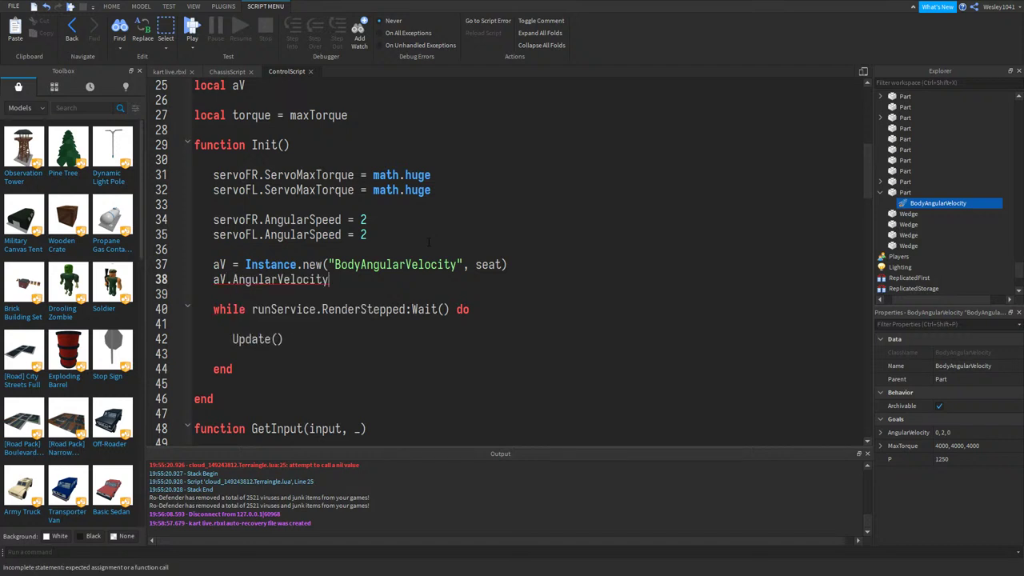
text( = Vect)
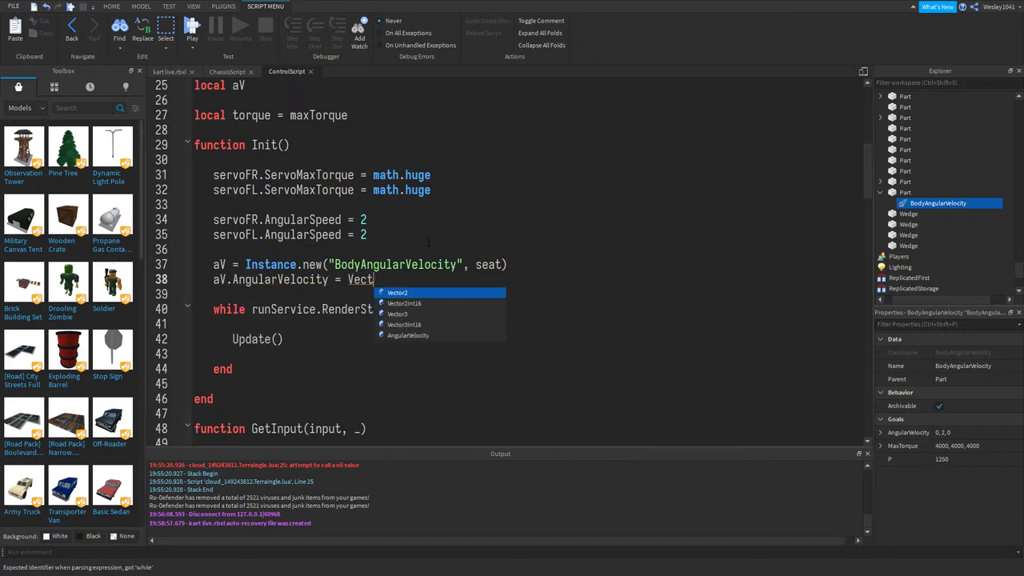
text(or3.new(0, 1, )
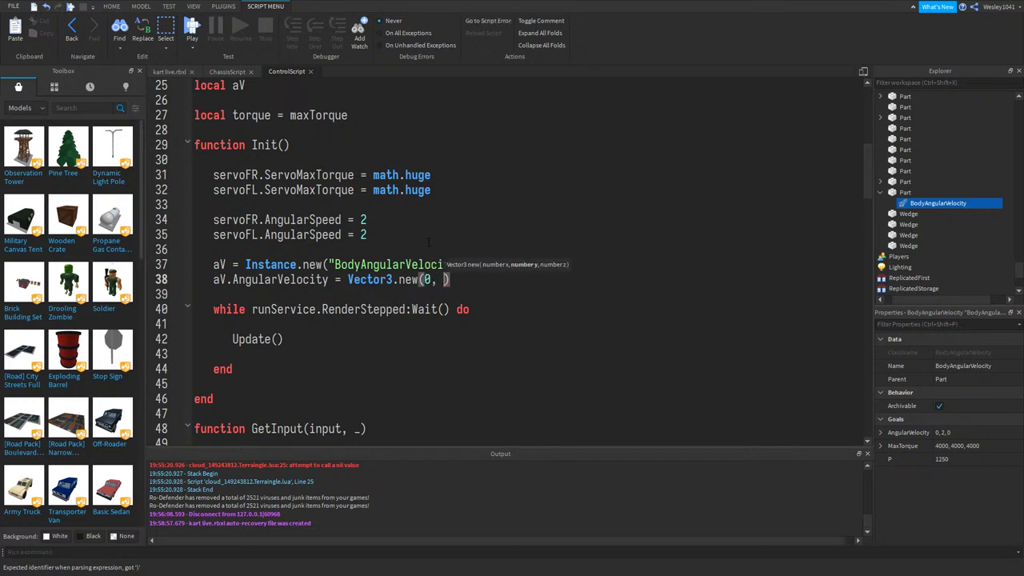
text(0)
key(Up)
key(End)
text(, seat))
key(Down)
key(End)
key(Return)
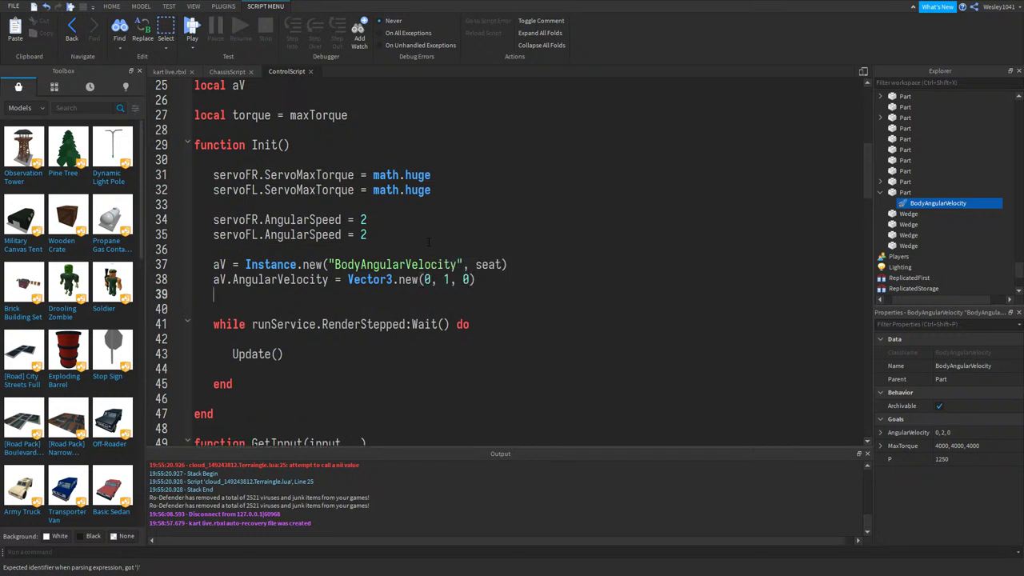
- Assign a Vector3.new to aV.MaxTorque on the next line, with math.huge as its first component
text(aV.)
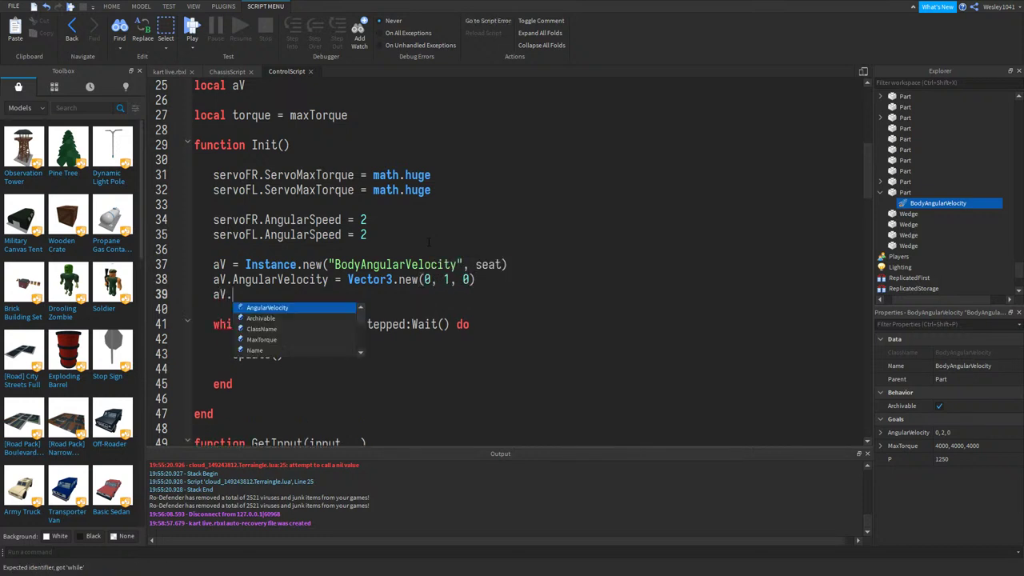
text(MaxTorque)
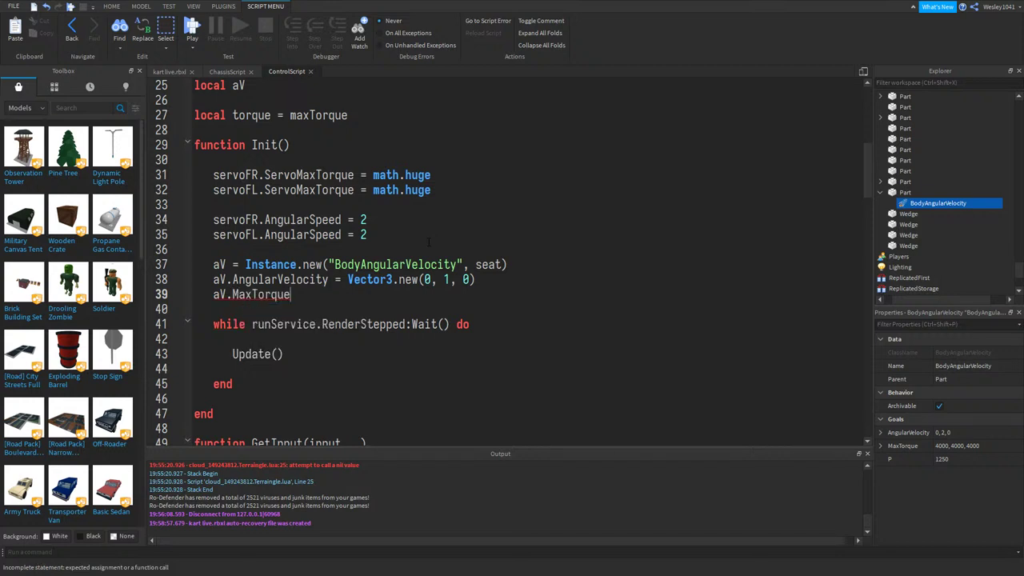
text( = Vectr)
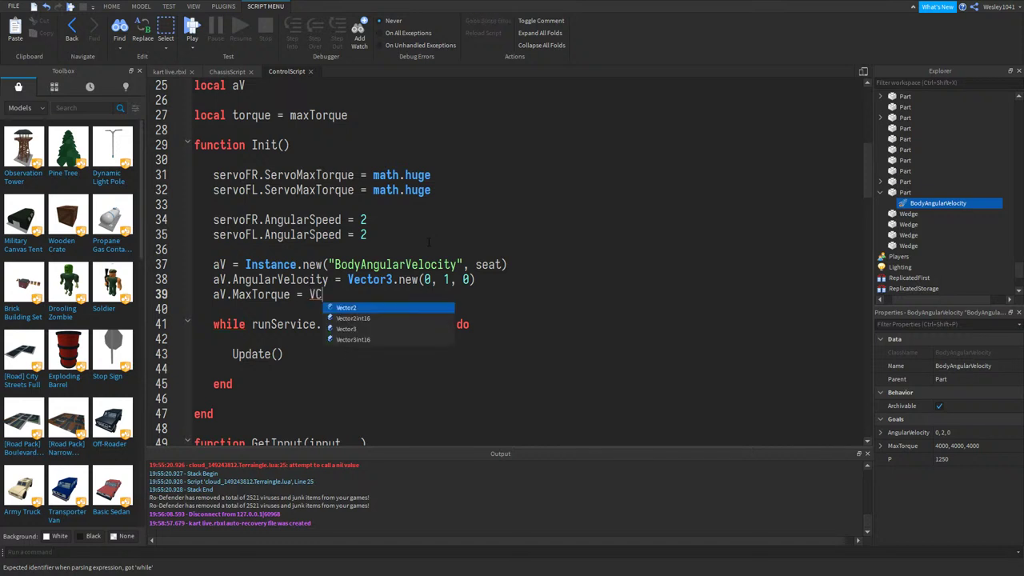
key(Down)
key(Down)
key(Tab)
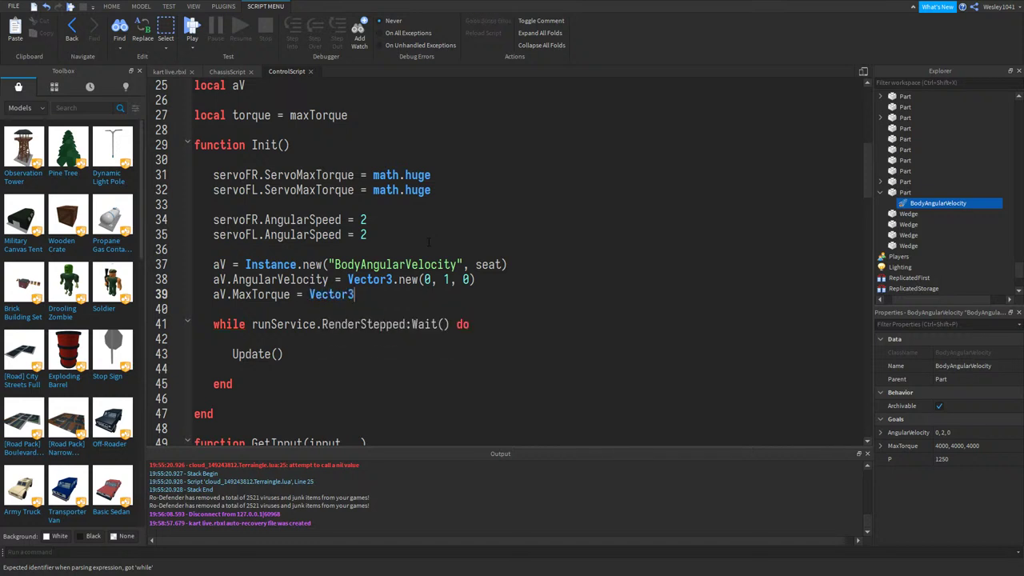
text(.new()
text(math)
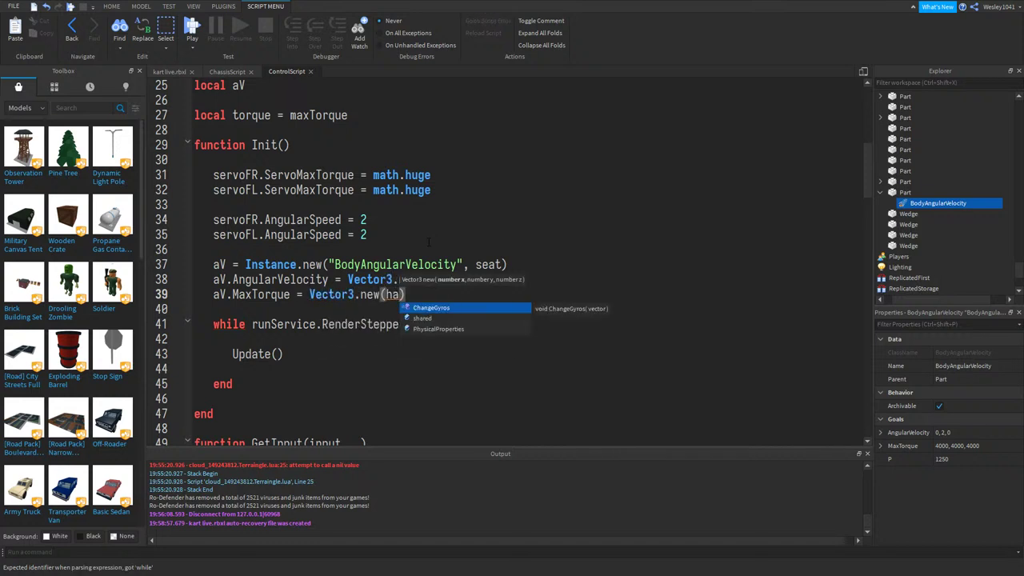
text(.huge,)
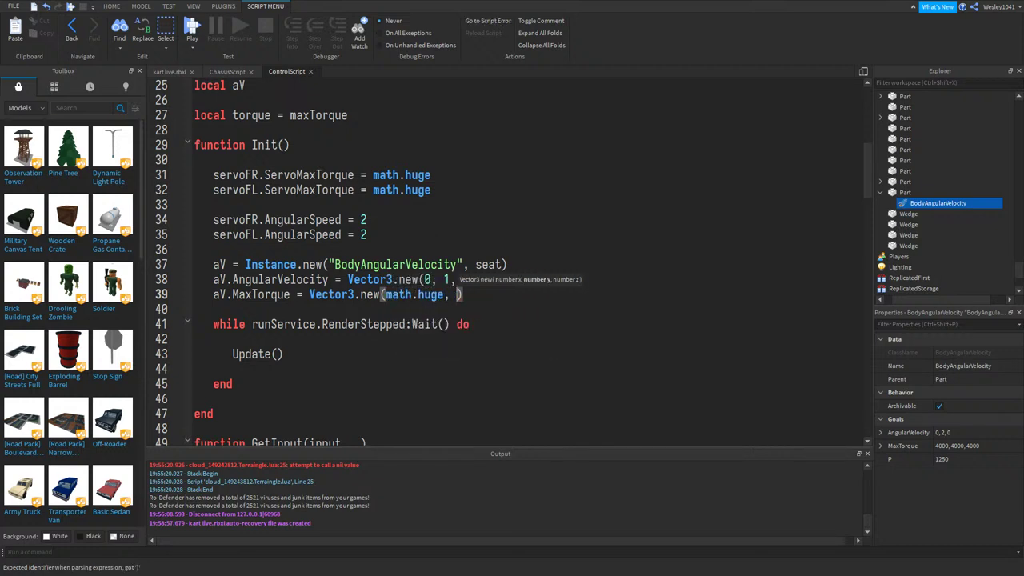
- Copy math.huge into the second and third components of the aV.MaxTorque vector
key(Left)
key(Left)
key(ctrl+shift+Left)
key(ctrl+shift+Left)
key(ctrl+shift+Left)
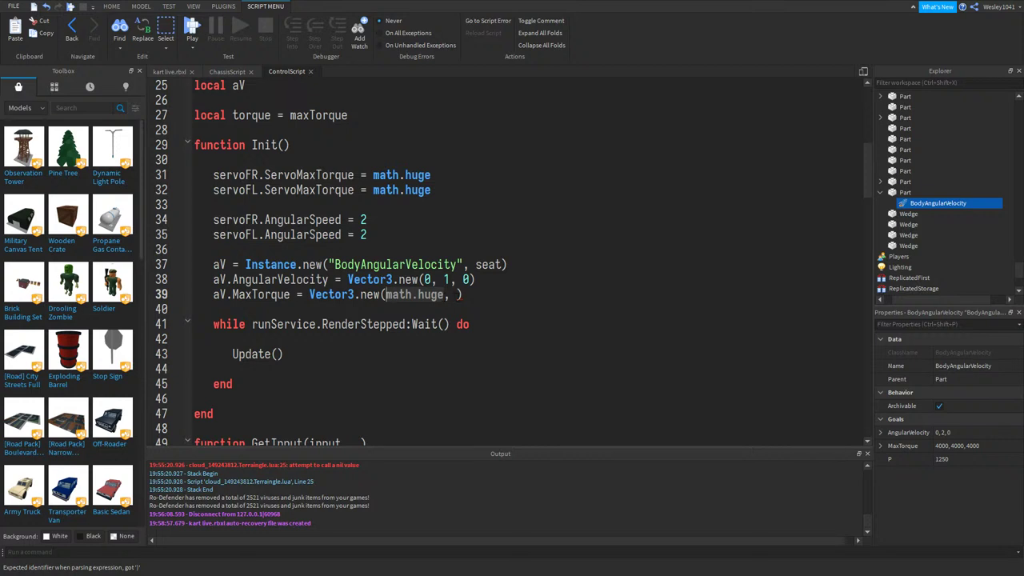
key(ctrl+c)
click(455, 294)
key(ctrl+v)
text(,)
key(ctrl+v)
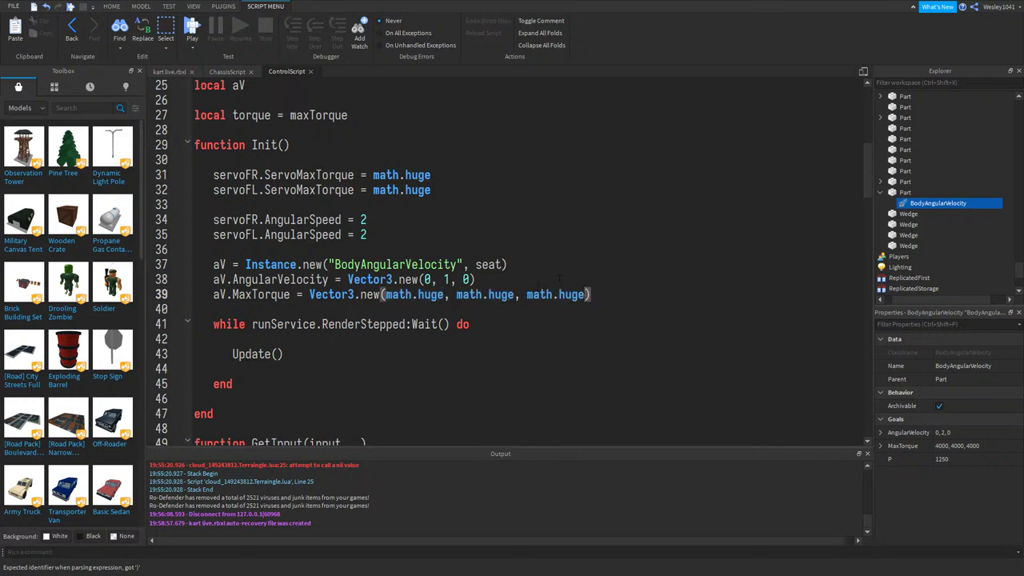
- Assign 1000 to aV.P on a new line below the aV.MaxTorque assignment in Init()
click(606, 295)
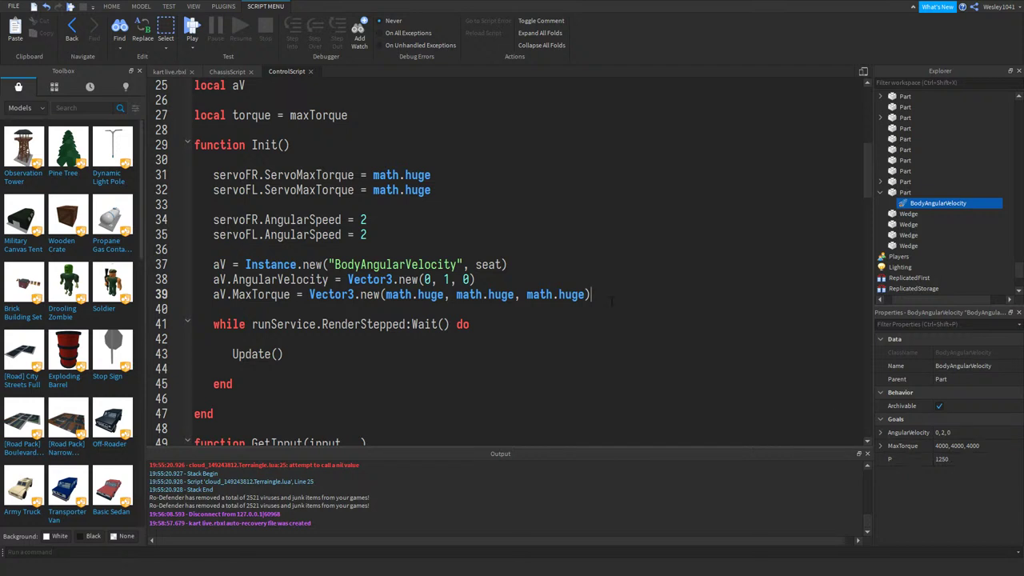
key(Return)
text(aV.P)
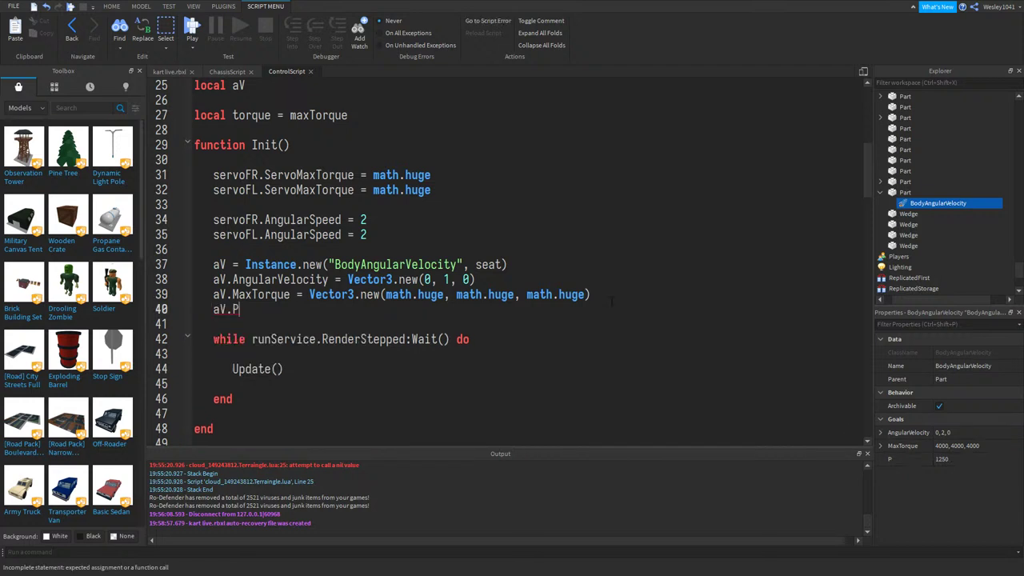
text( = 1000)
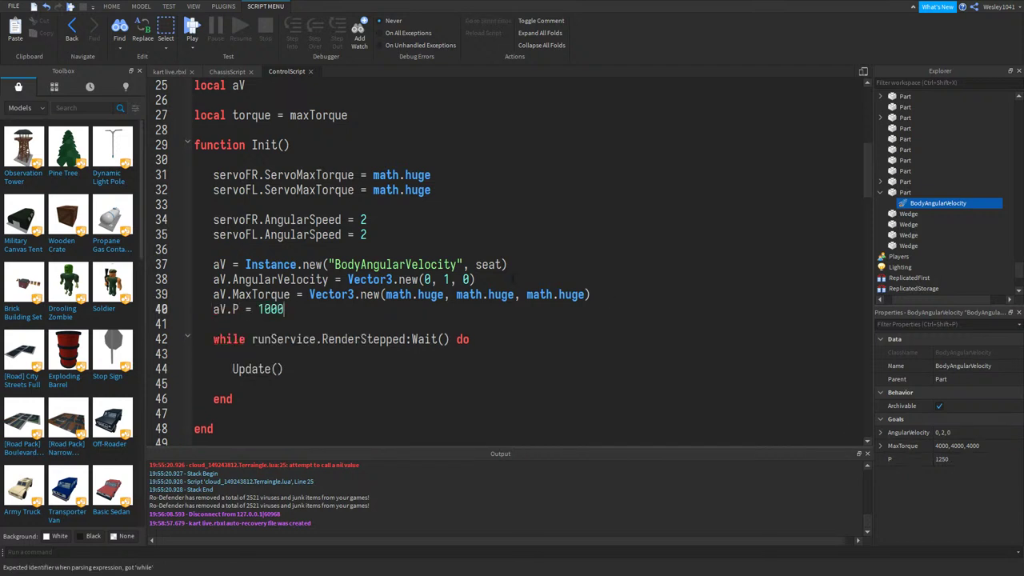
- Playtest the place and drive the kart along the track, steering both ways to check how the BodyAngularVelocity affects it
click(167, 69)
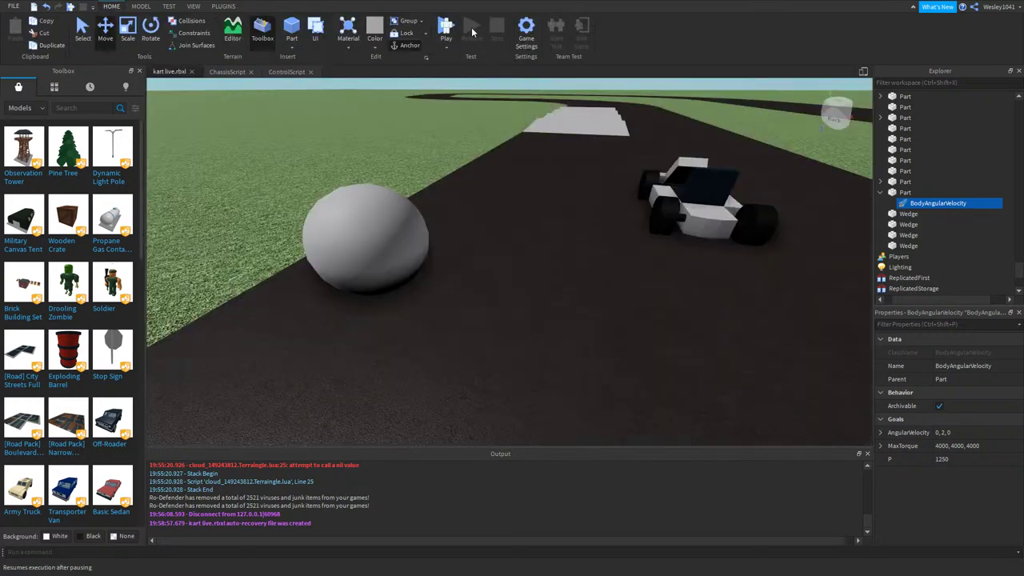
click(445, 30)
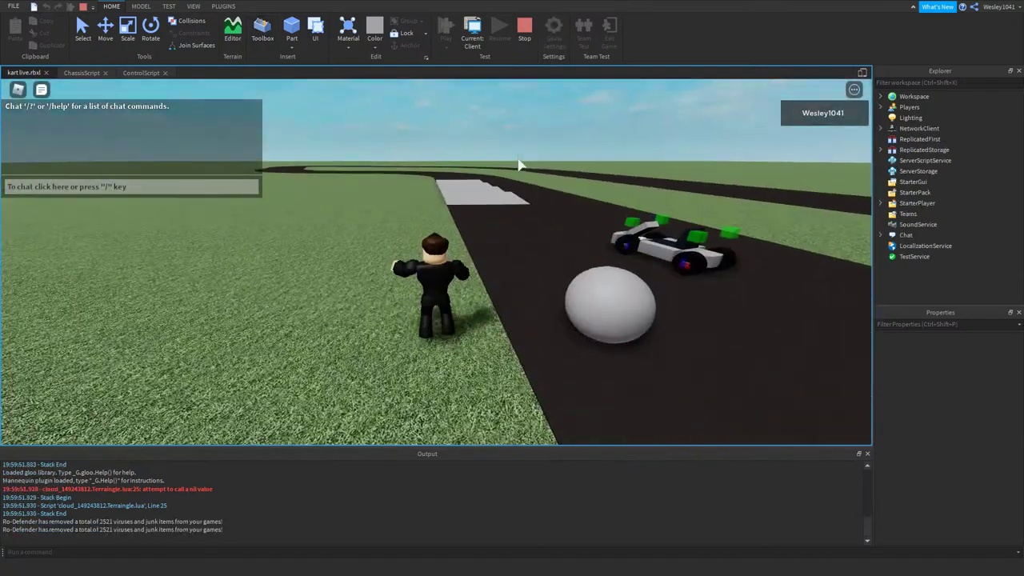
key(d)
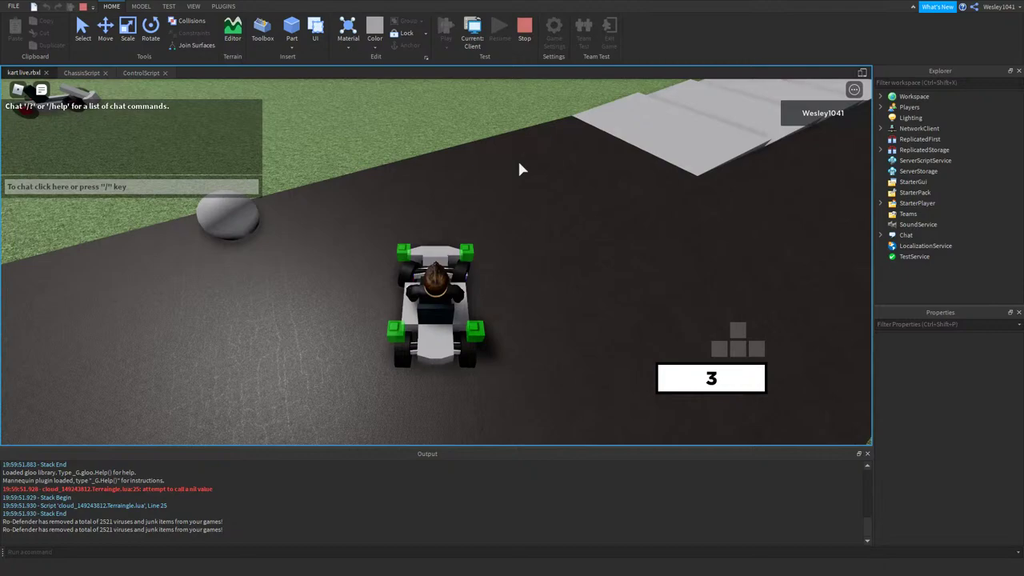
key(w)
key(a)
key(w)
right_drag(511, 158, 498, 150)
key(d)
key(a)
key(w)
key(d)
key(w)
scroll(498, 150, down, 2)
key(a)
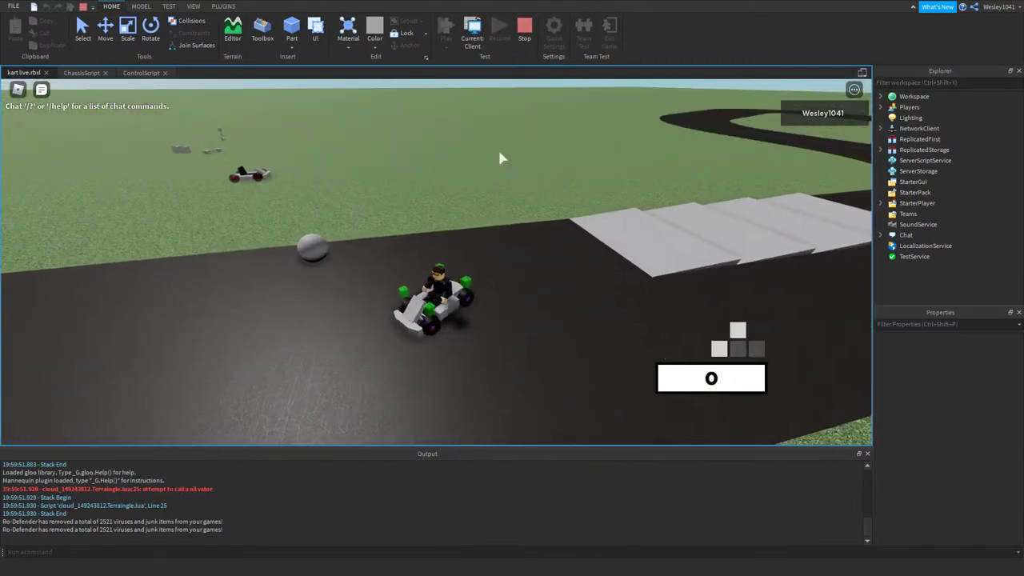
key(w)
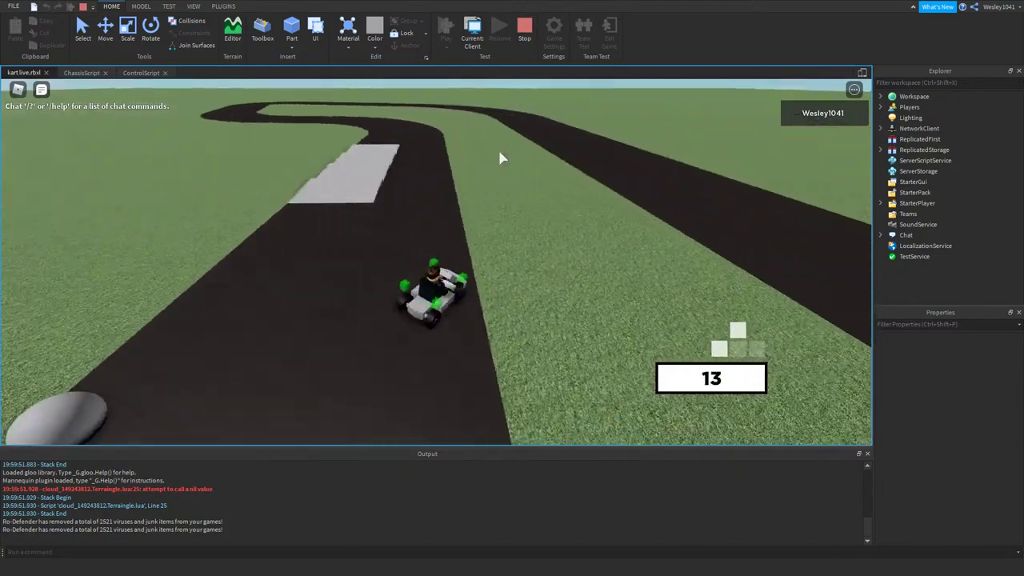
key(w)
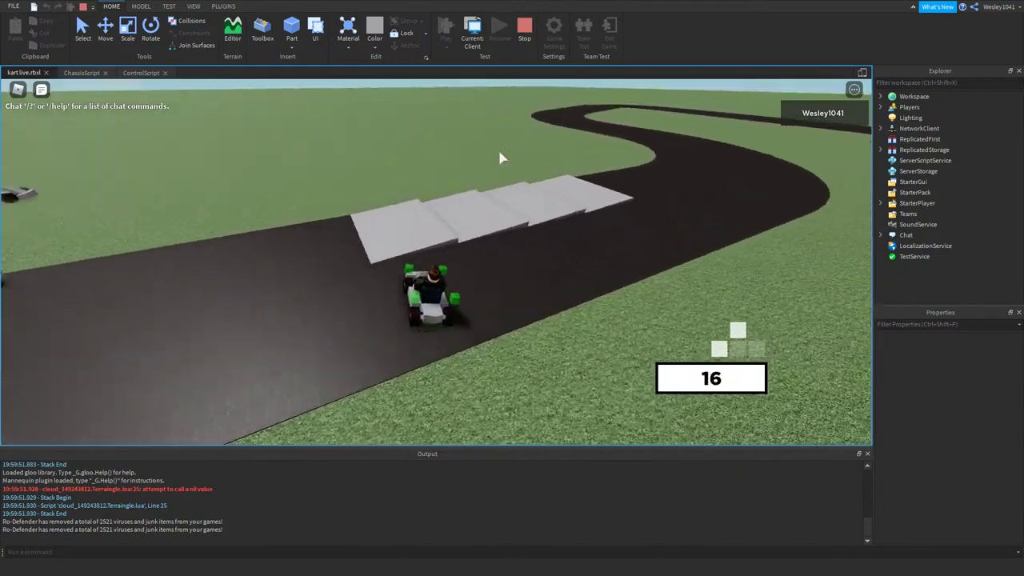
key(w)
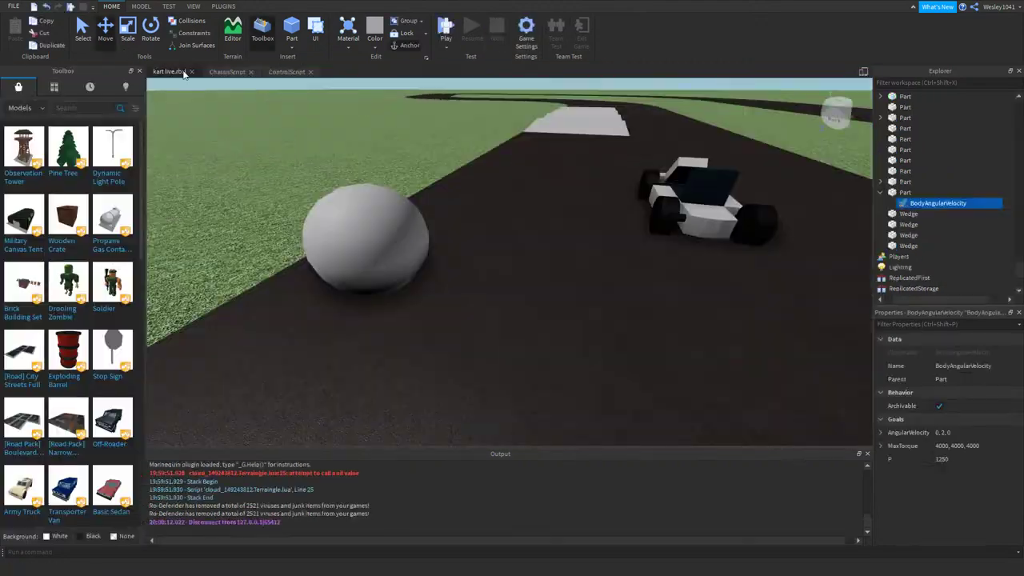
- In the ControlScript's Init(), set the second component of the aV.AngularVelocity vector to 0 and copy that whole line
click(288, 71)
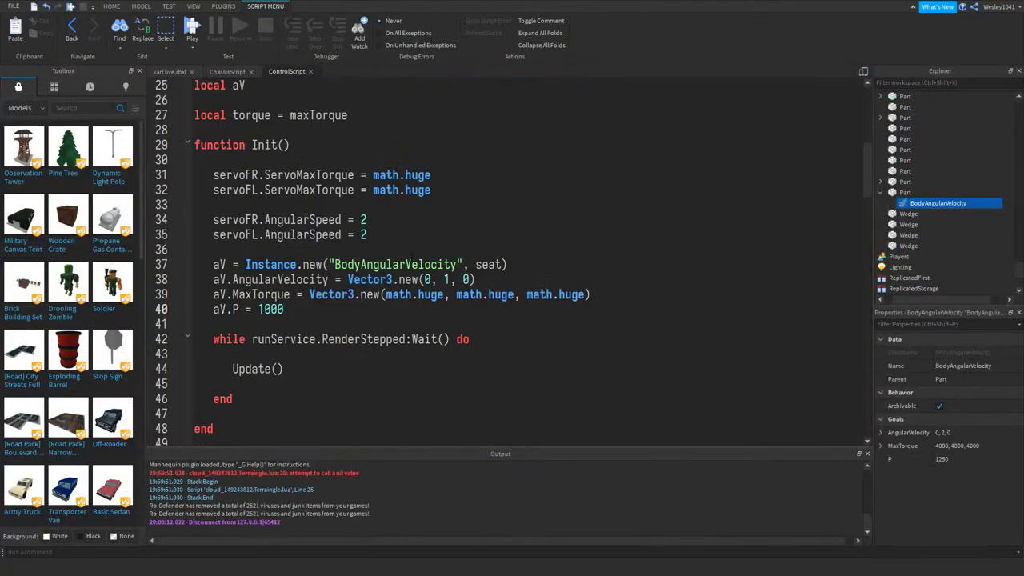
double_click(445, 279)
text(0)
drag(476, 279, 213, 278)
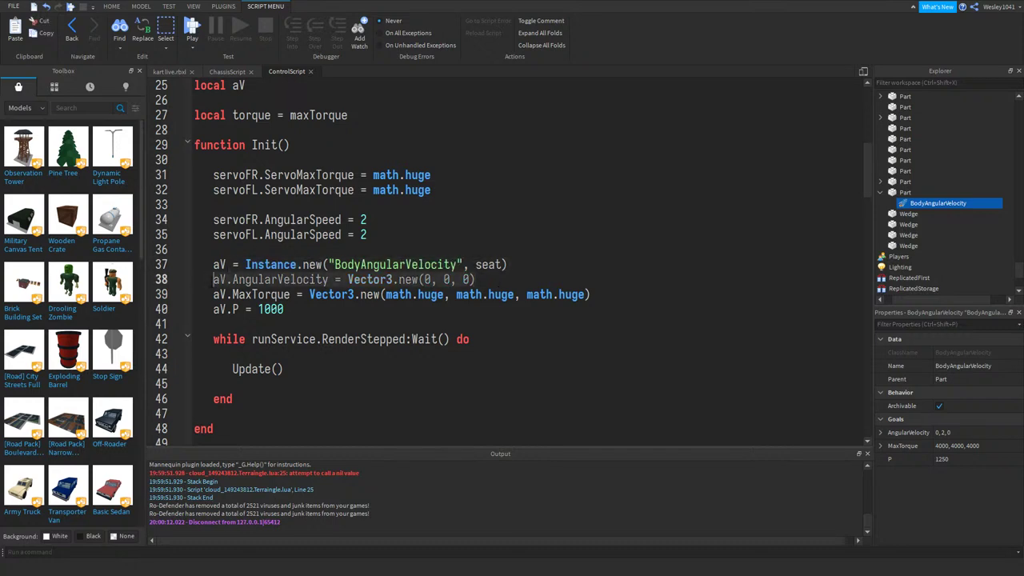
- Add the comment "-- angular mover" in Update(), between the ChangeGyros condition and the speedometer section
scroll(346, 286, down, 9)
scroll(346, 286, down, 20)
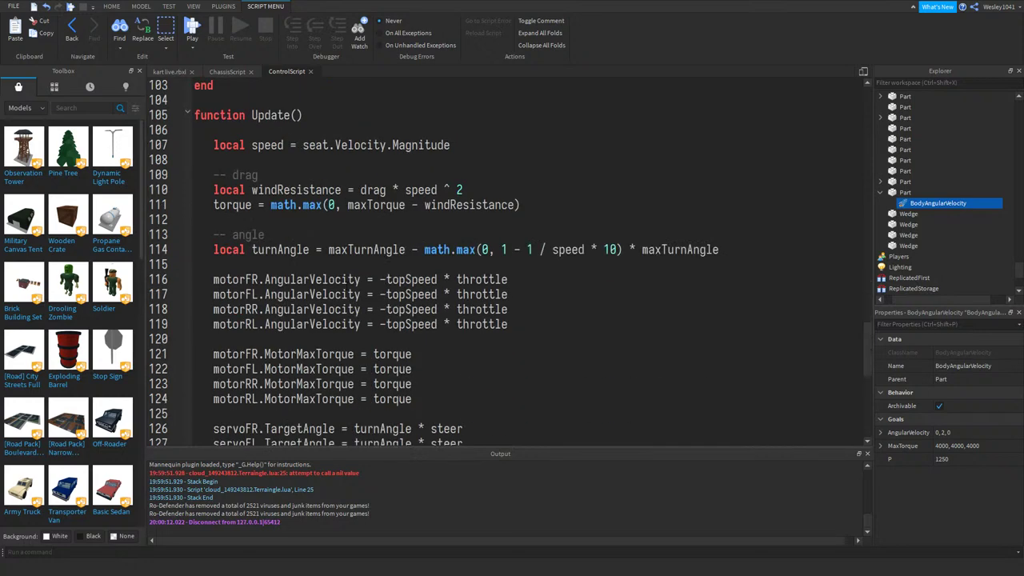
scroll(274, 304, up, 2)
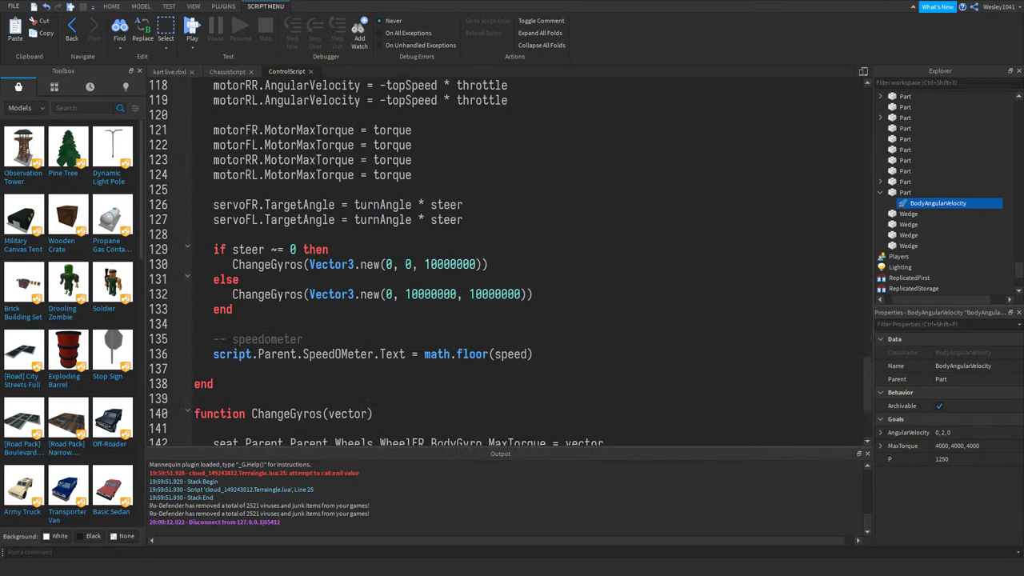
click(274, 304)
key(Return)
key(Return)
text(-- )
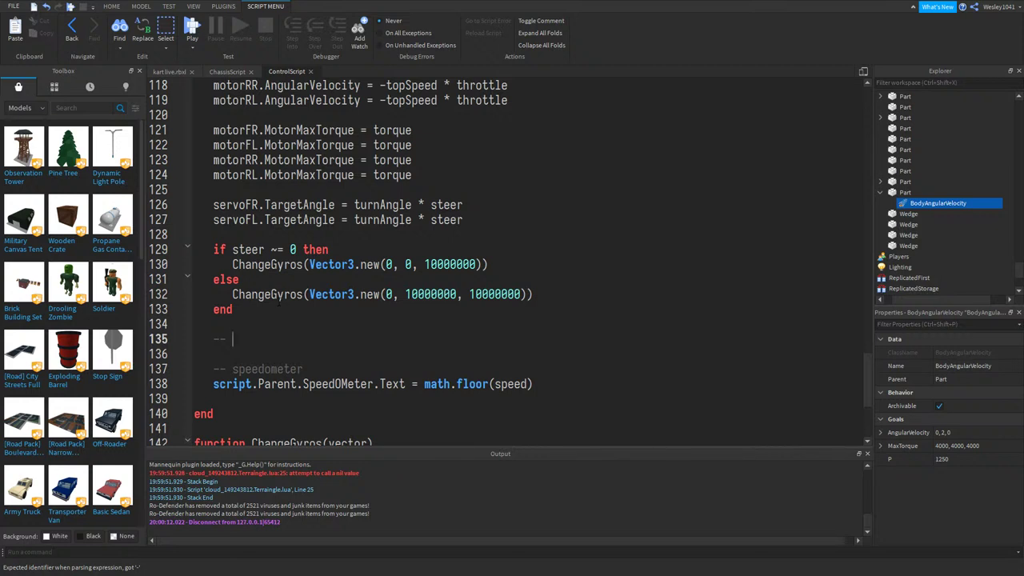
text(angular)
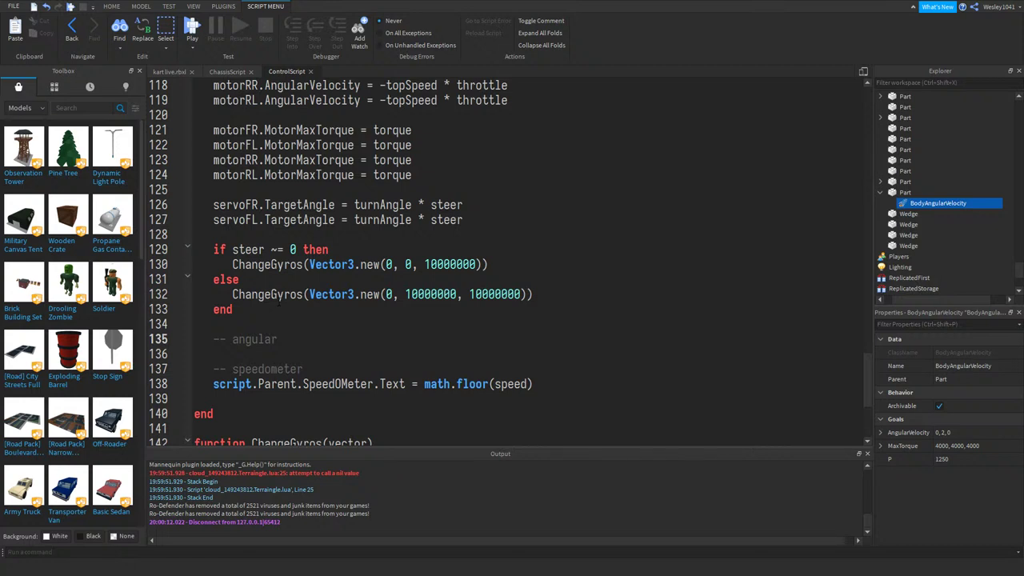
text( mover)
- Paste the aV.AngularVelocity line below the angular mover comment and replace its vector's second component with steer
key(Return)
key(ctrl+v)
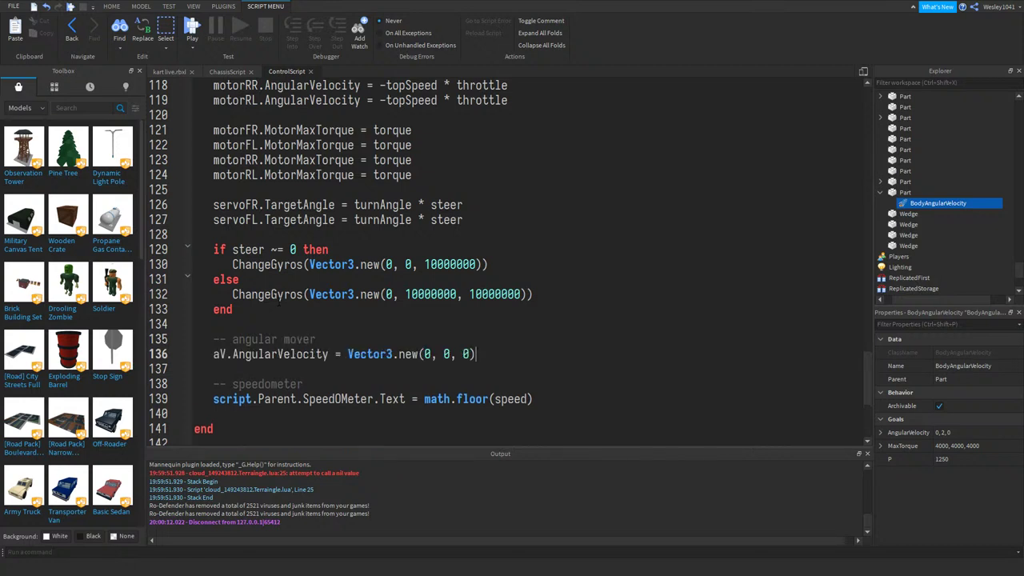
double_click(447, 354)
text(steer)
- Playtest the place and drive the kart briefly to check which way it turns with the steer value
click(166, 71)
click(445, 30)
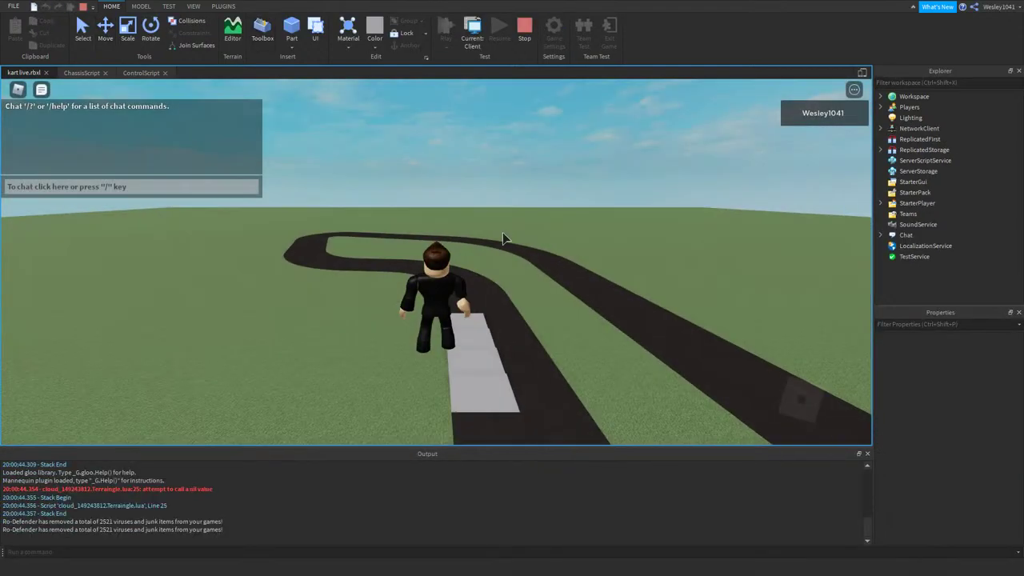
key(w)
key(d)
key(d)
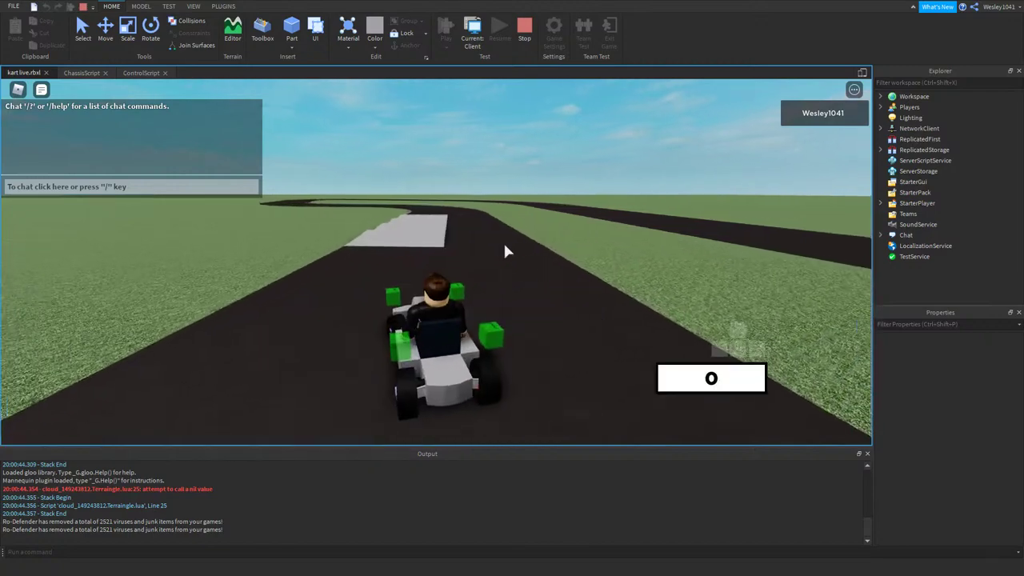
key(w)
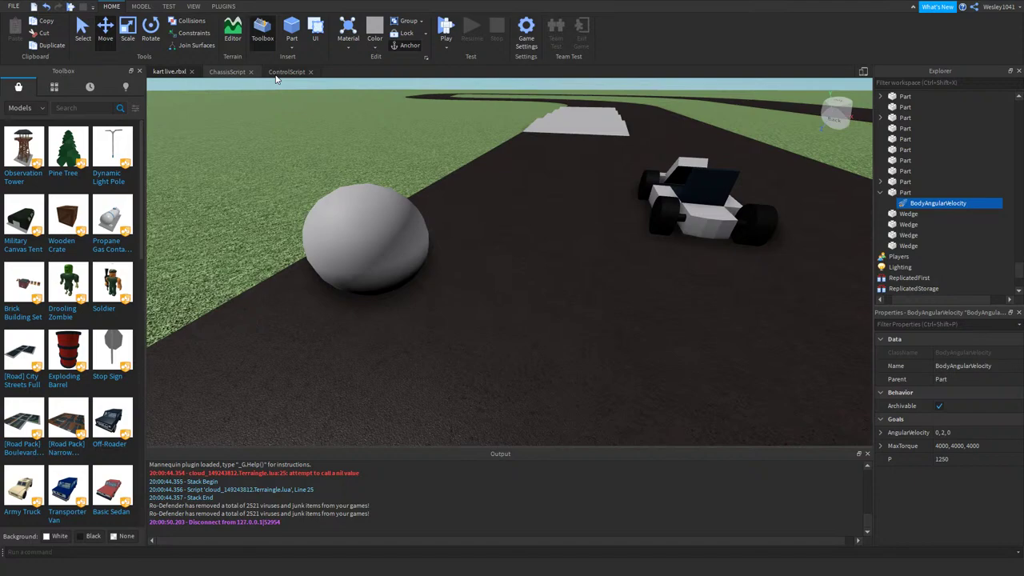
- Negate the second component of aV.AngularVelocity in the ControlScript's Update() so that it reads -steer
click(284, 72)
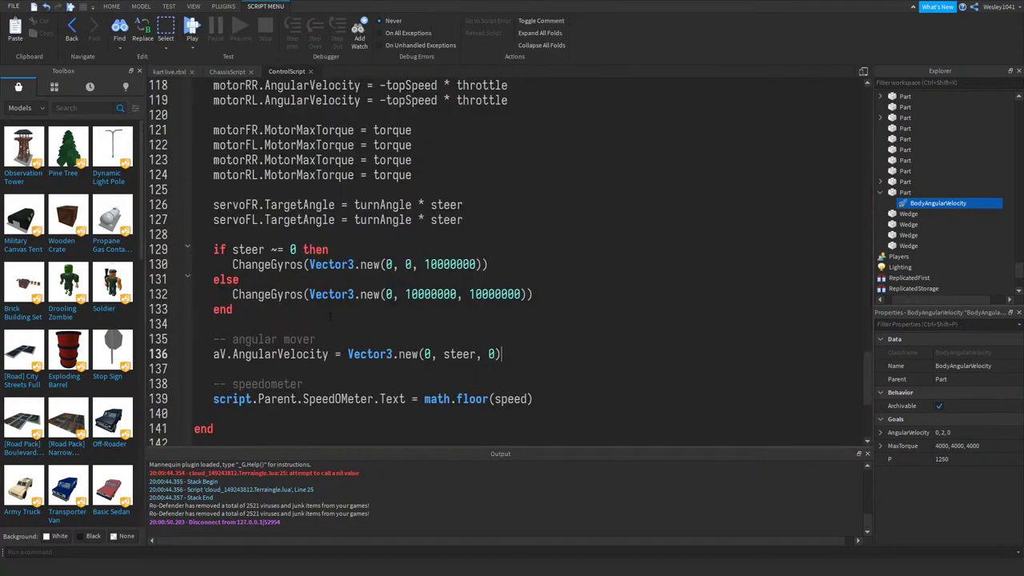
text(-)
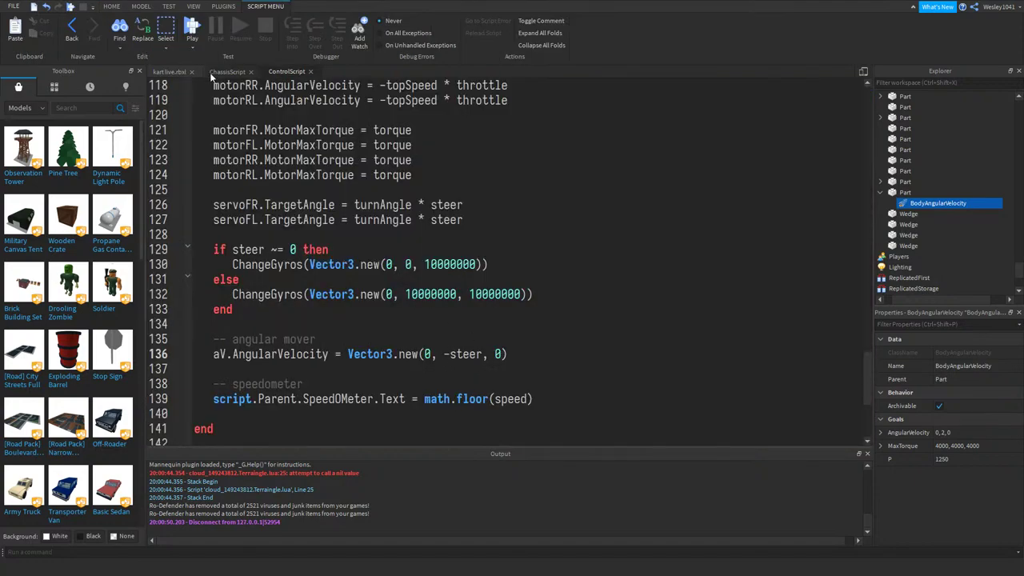
- Playtest the place again and drive the kart around the track, steering and braking through corners to check its handling
click(170, 72)
key(F5)
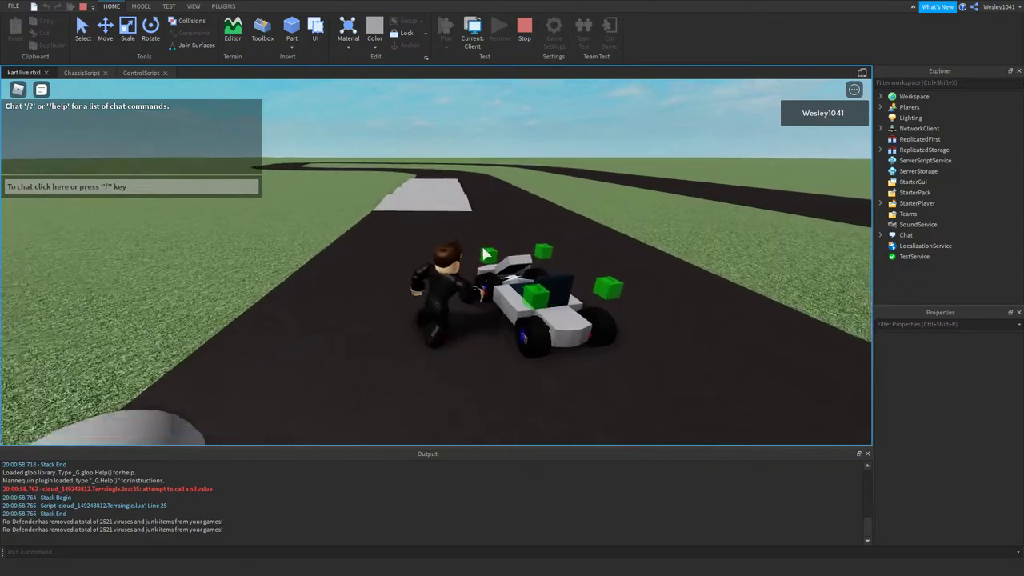
key(w)
right_drag(483, 254, 484, 245)
key(a)
key(a)
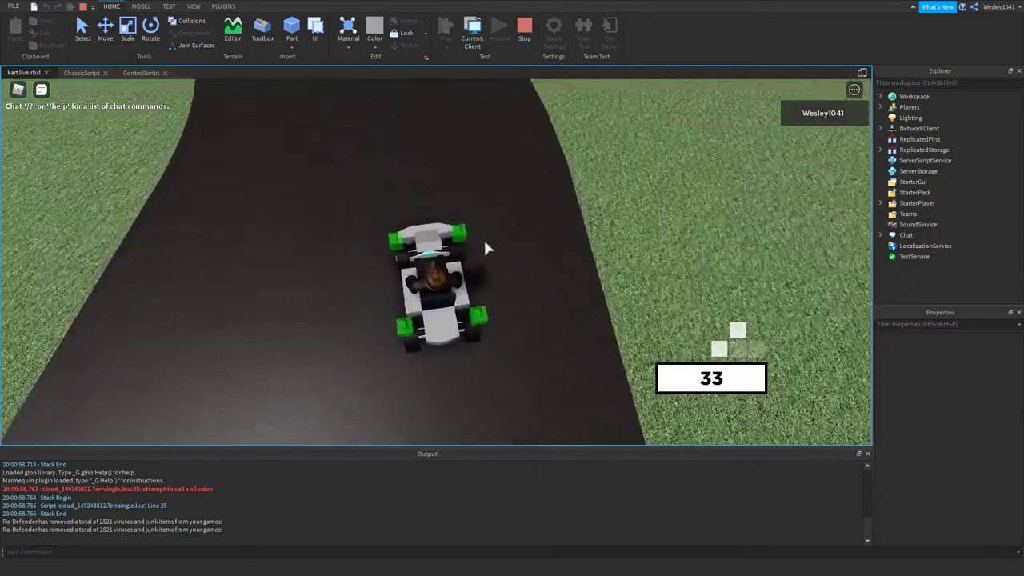
key(a)
right_drag(485, 241, 492, 232)
key(d)
key(d)
key(d)
scroll(484, 241, down, 3)
key(d)
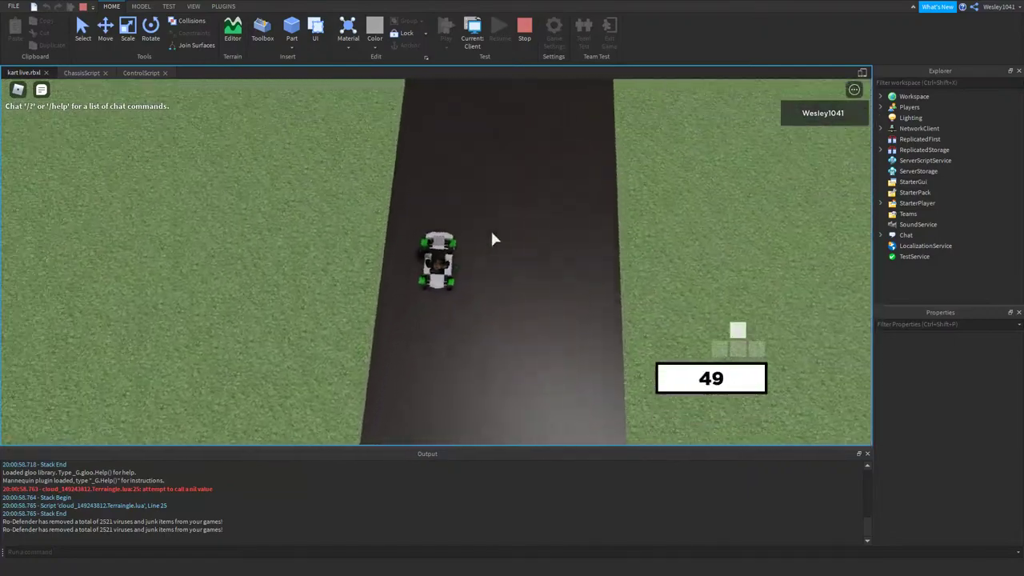
scroll(492, 238, up, 3)
key(w)
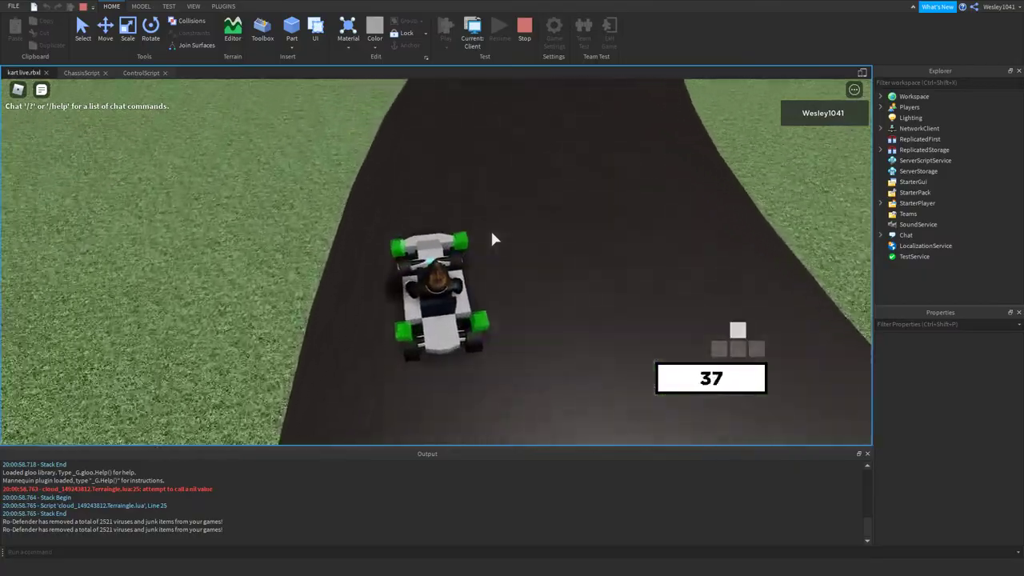
key(d)
key(d)
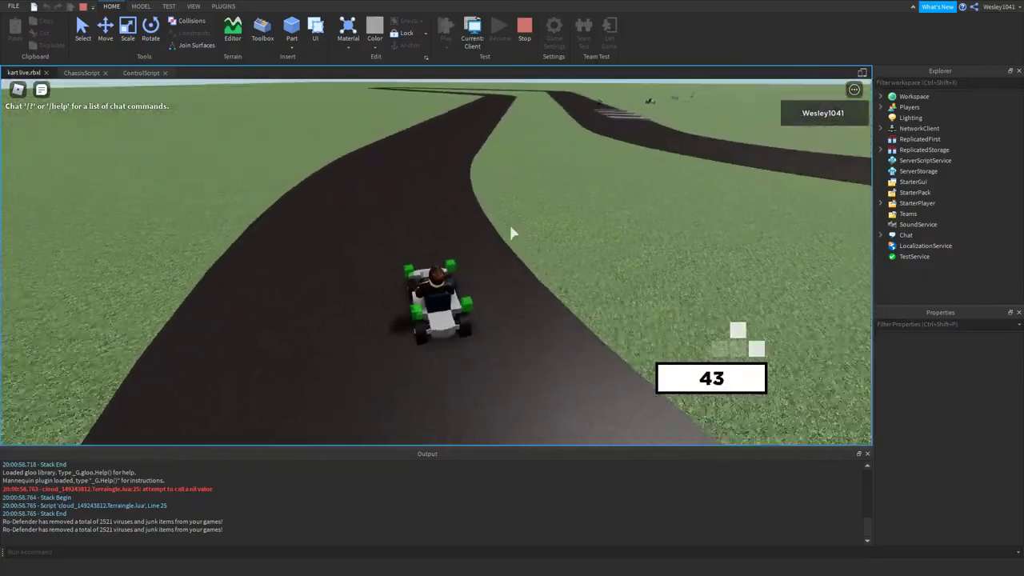
key(d)
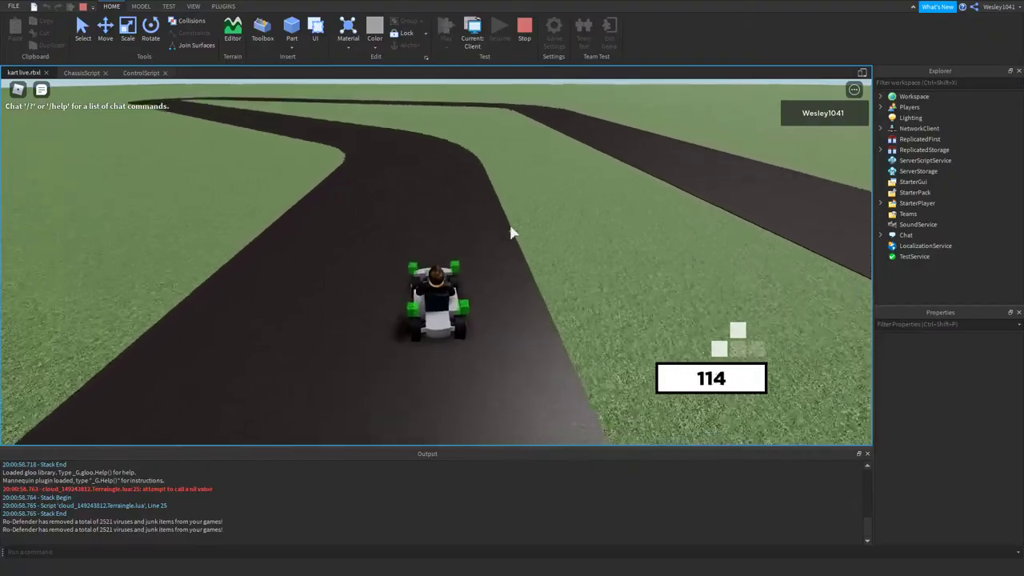
key(s)
key(a)
key(a)
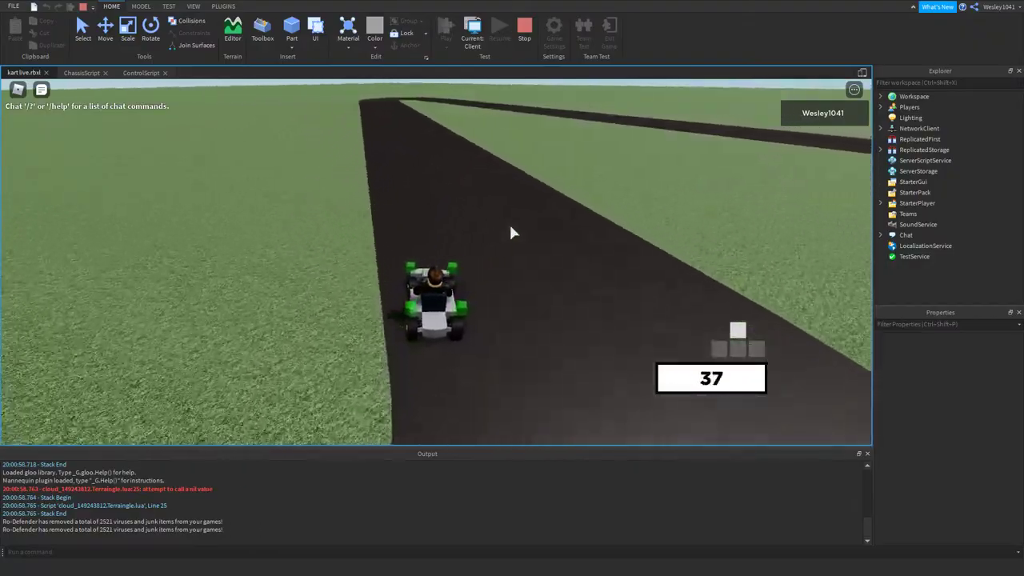
key(w)
key(w)
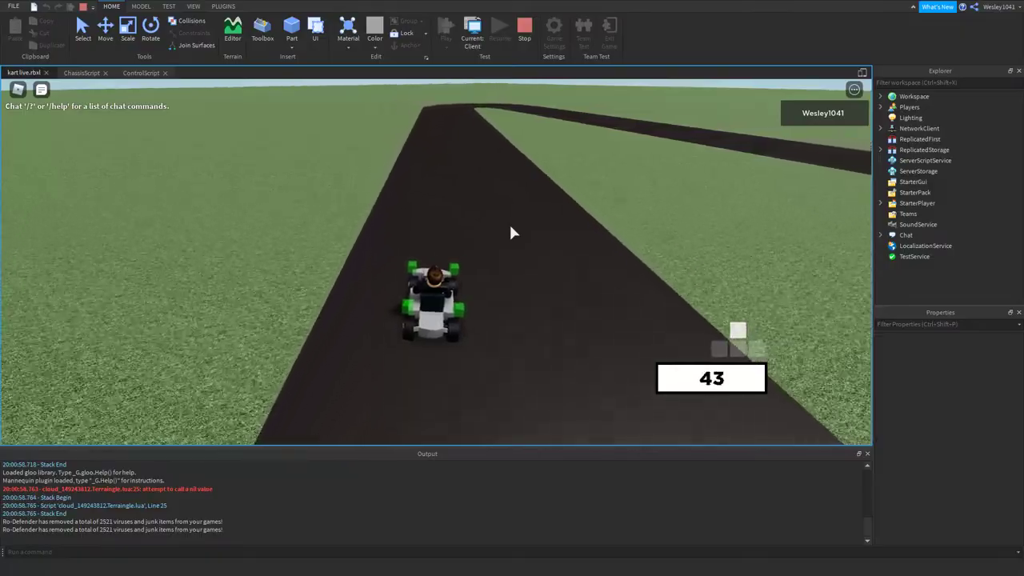
key(w)
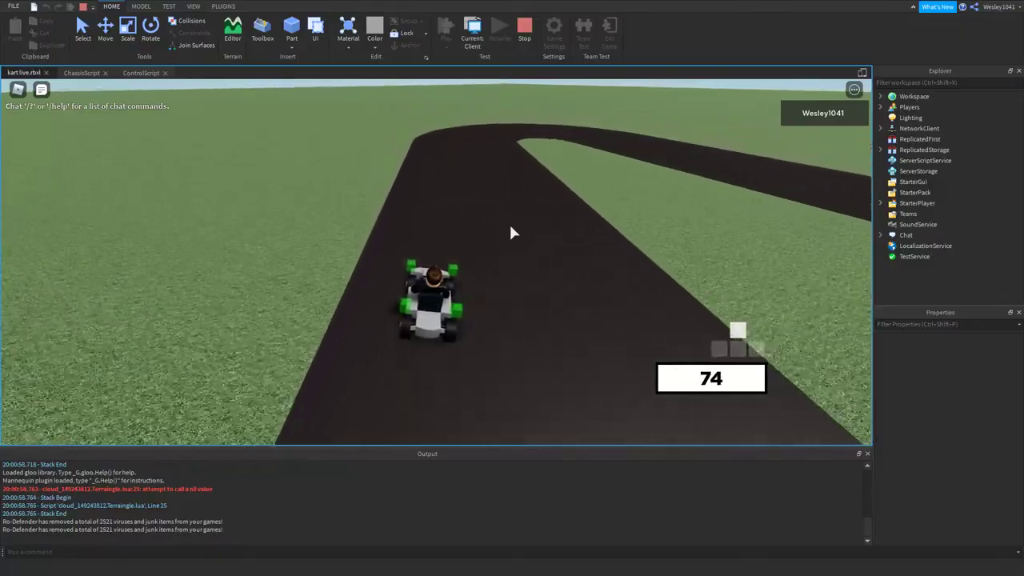
key(s)
key(d)
key(w)
key(d)
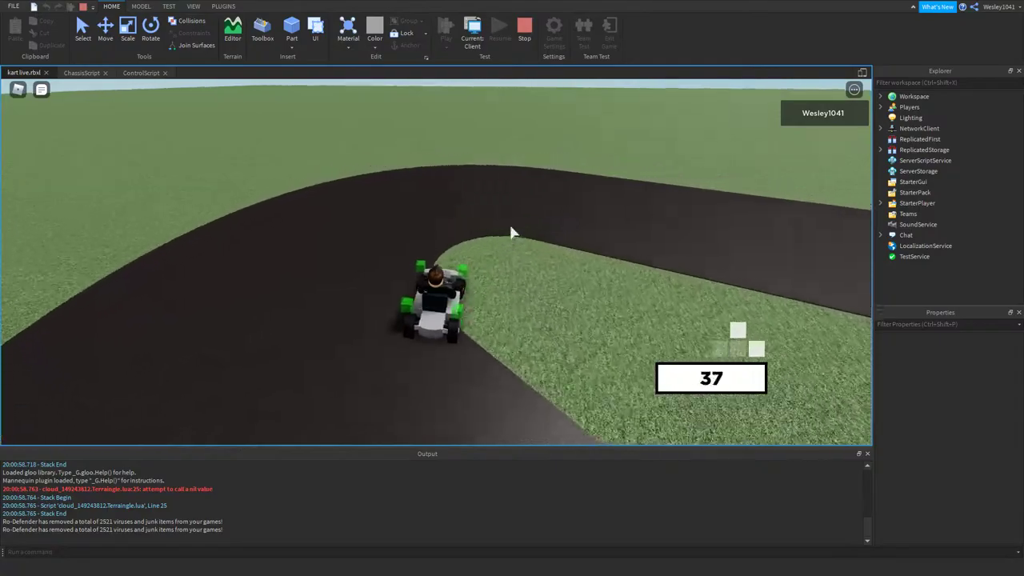
key(s)
key(w)
key(d)
key(d)
key(w)
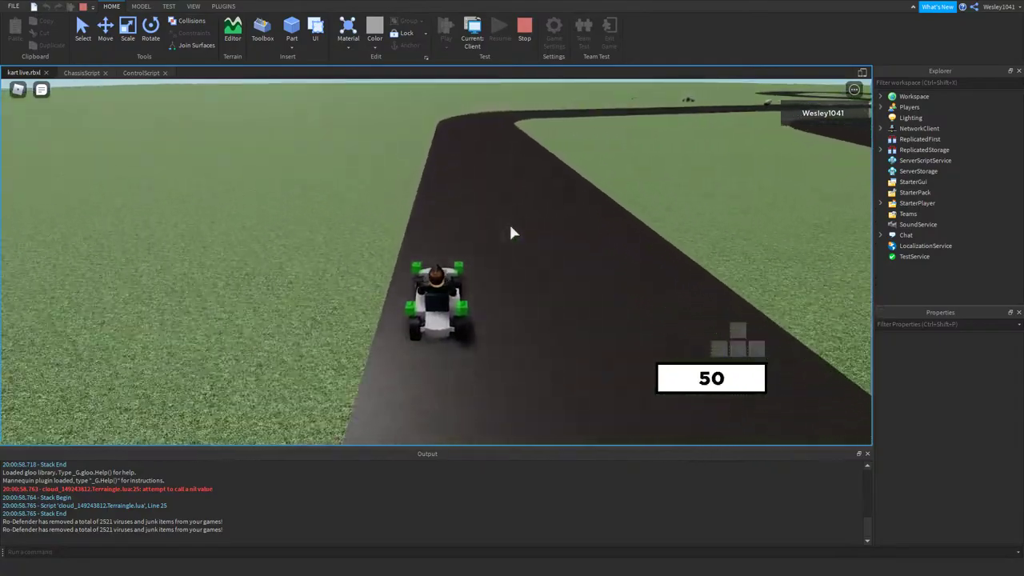
- Halt the kart on the track and examine the angle limits and servo settings of the Servo hinge constraint in ServoFR
right_drag(507, 238, 514, 247)
scroll(514, 248, up, 3)
key(w)
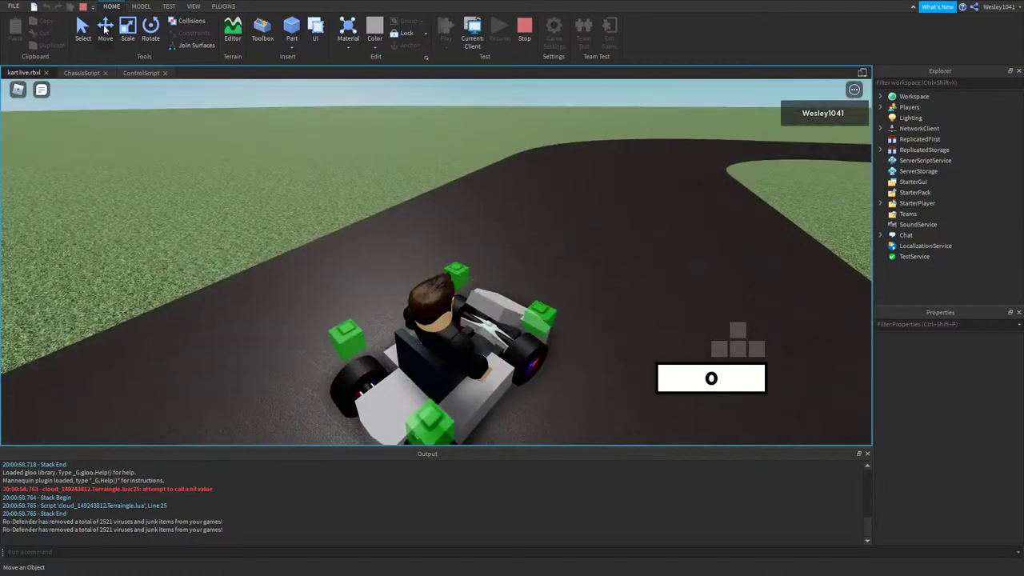
click(83, 30)
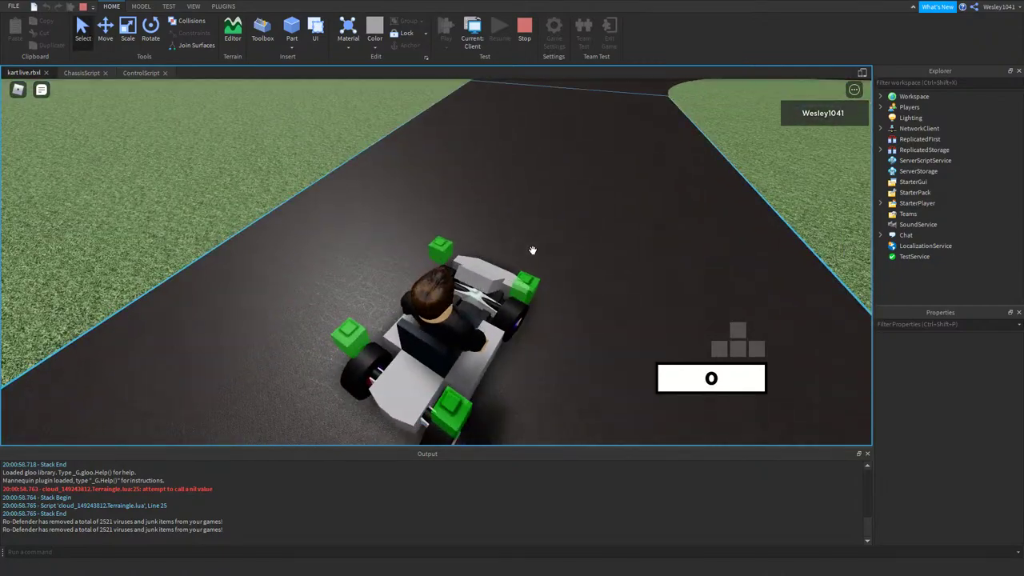
click(509, 301)
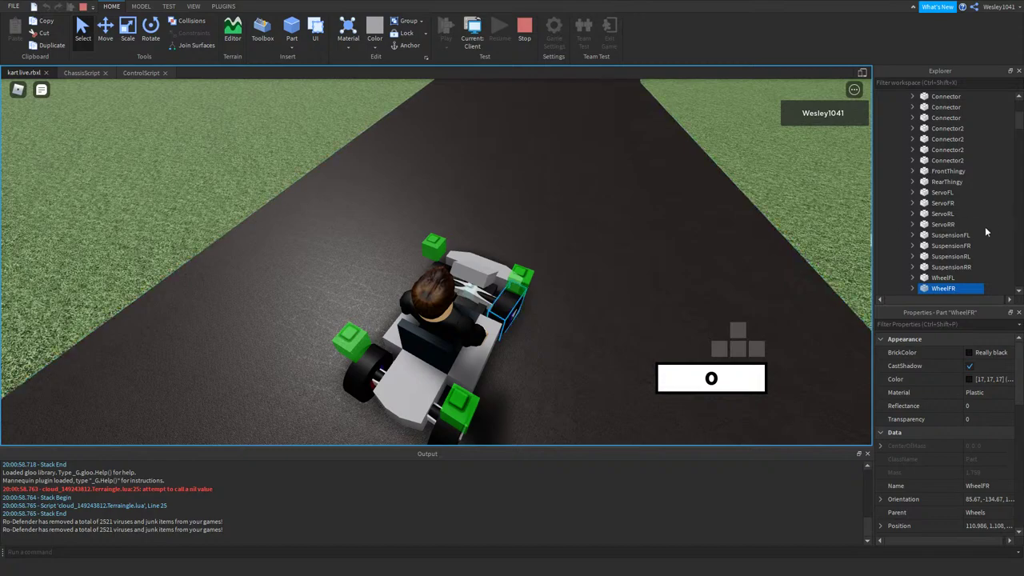
click(913, 214)
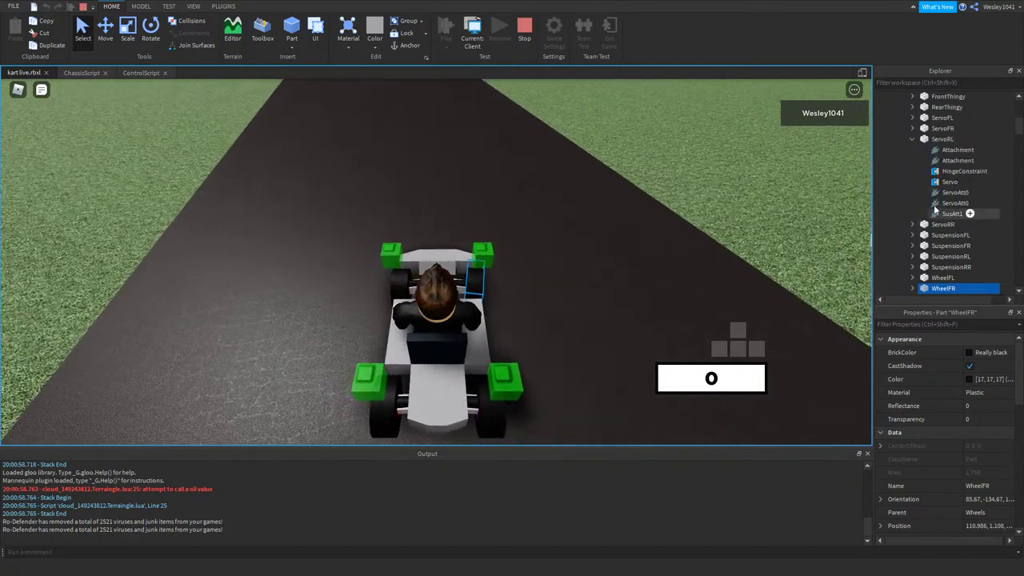
click(913, 128)
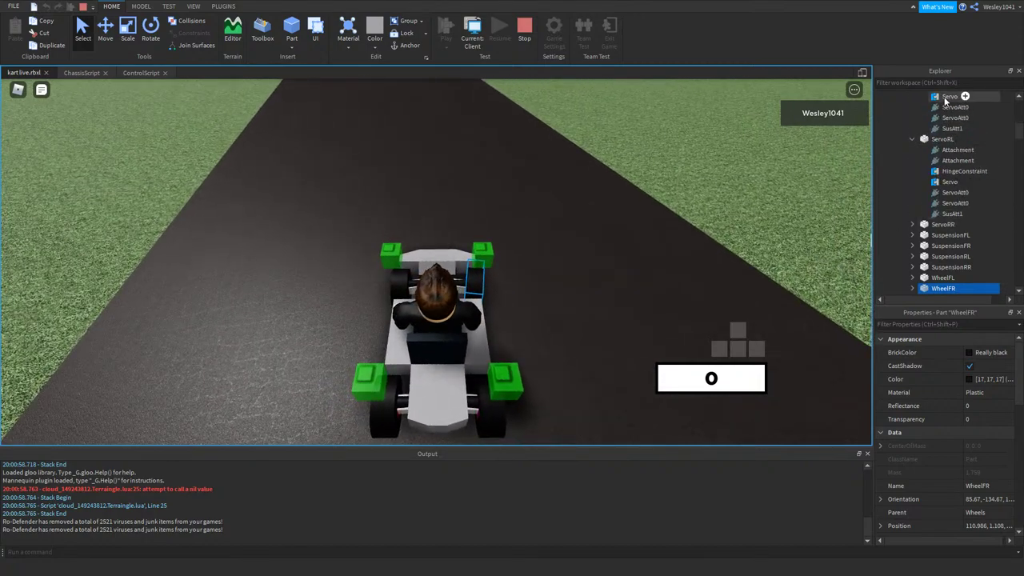
click(949, 96)
scroll(979, 388, down, 5)
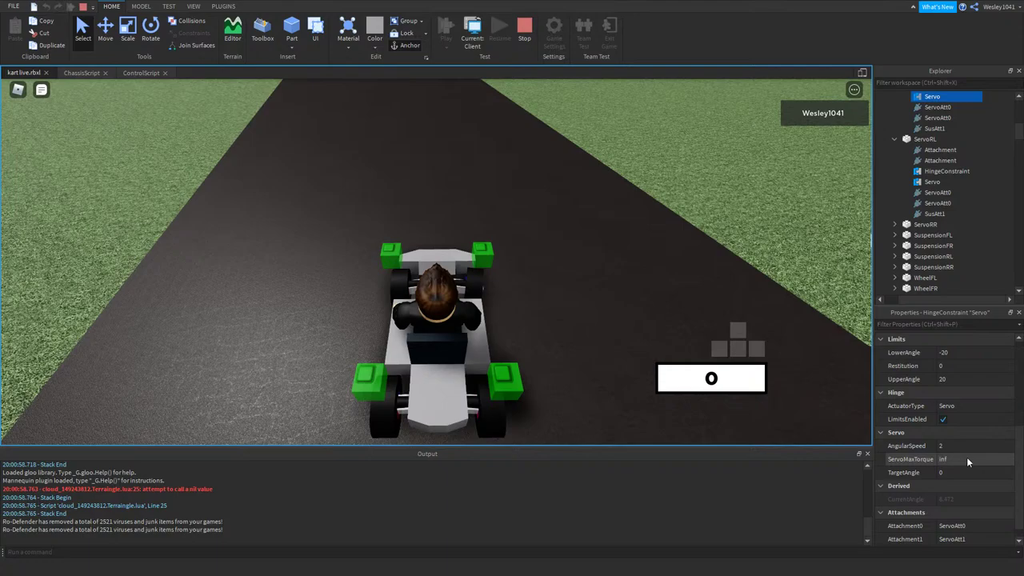
- Drive the kart through the right-hand bend in short bursts and watch how its front wheels steer
key(w)
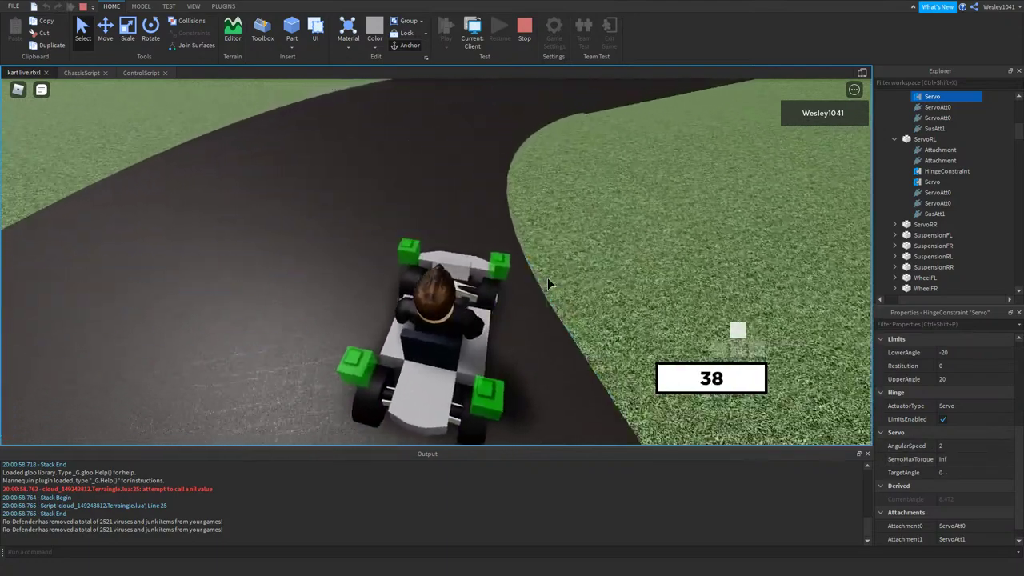
key(d)
key(d)
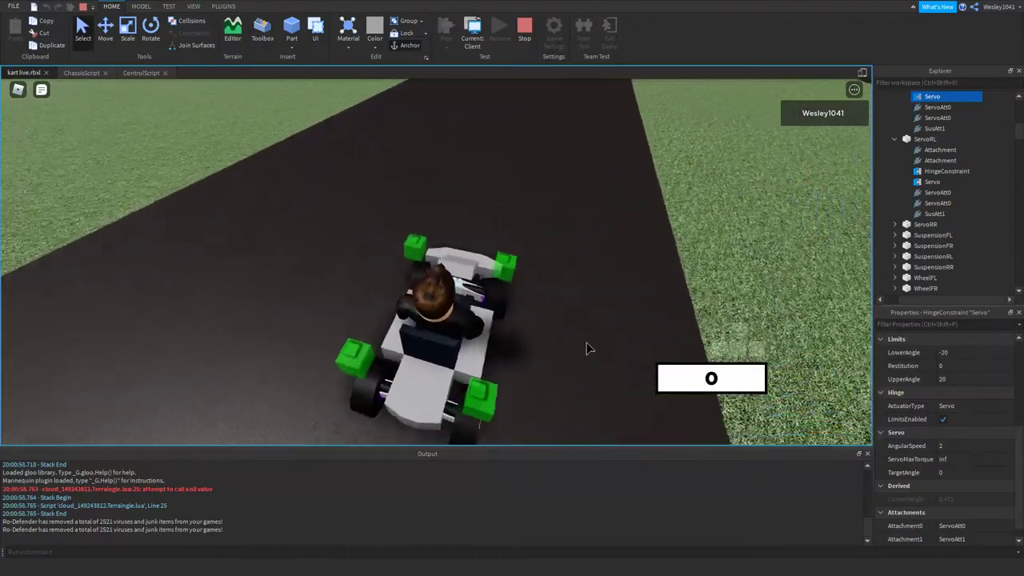
key(w)
key(d)
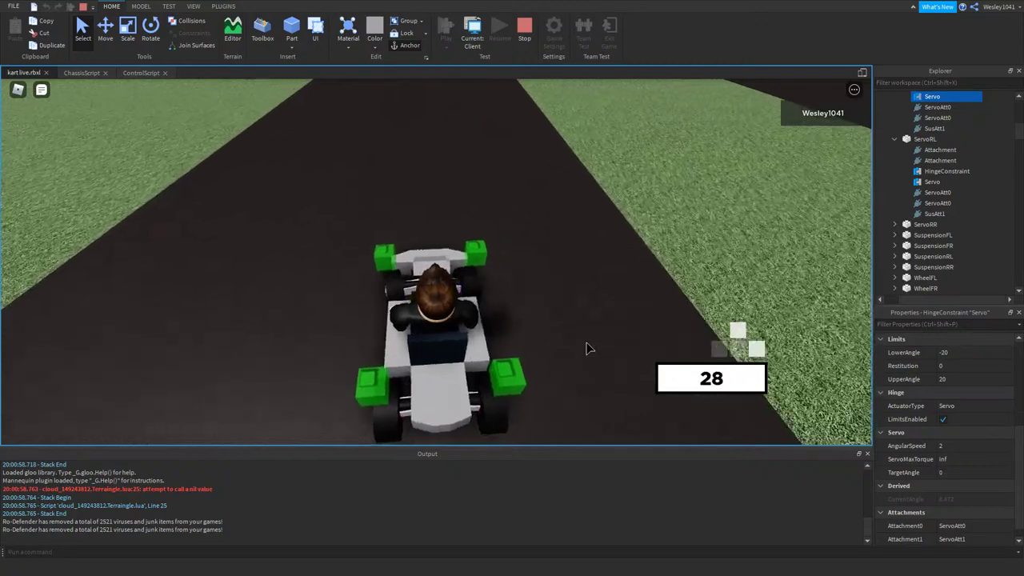
key(a)
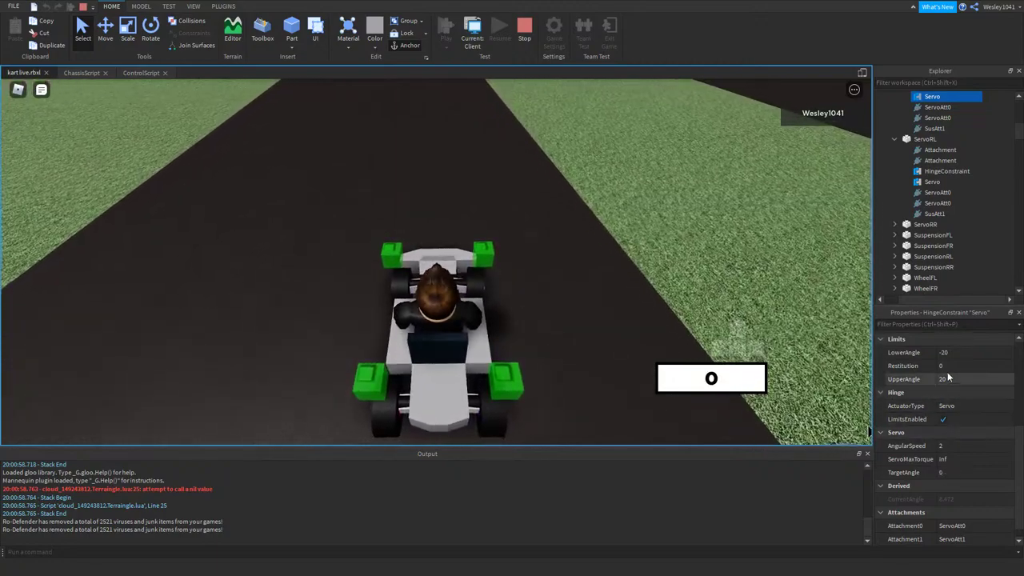
- Check the Servo's other properties and weave the kart along the track to test its steering, and end the playtest
scroll(909, 368, up, 3)
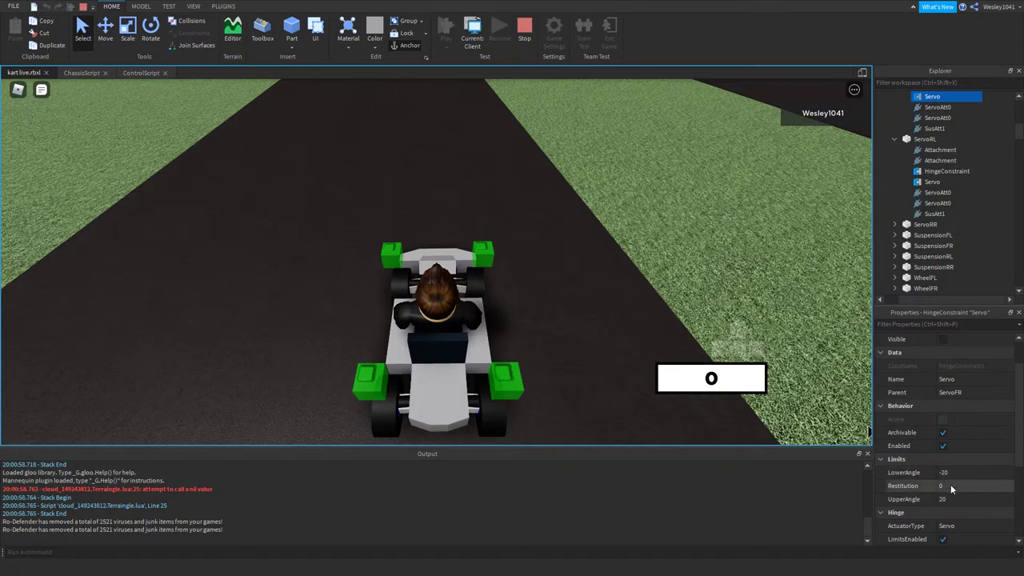
scroll(951, 489, up, 1)
key(w)
key(d)
key(a)
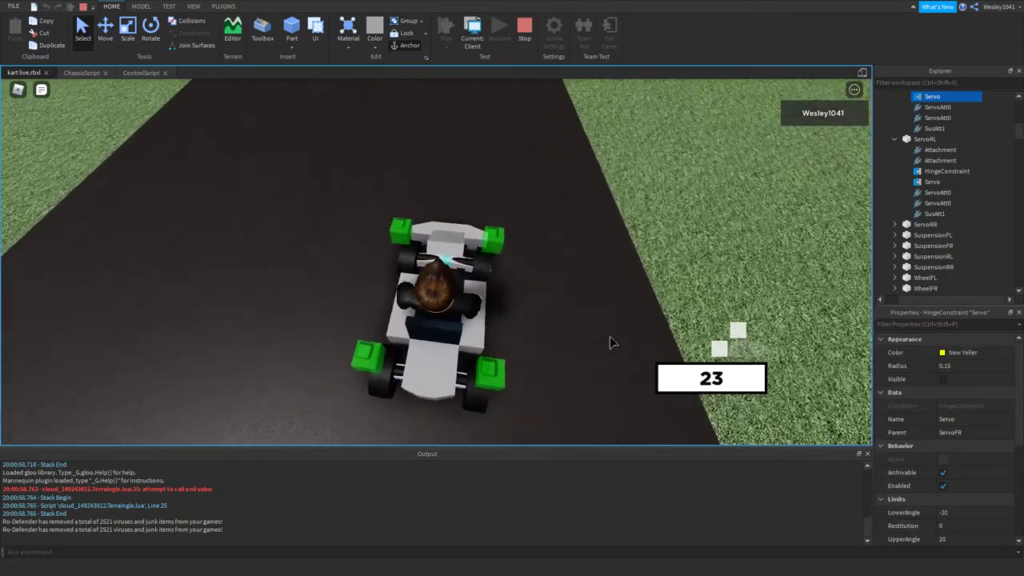
key(d)
key(a)
key(d)
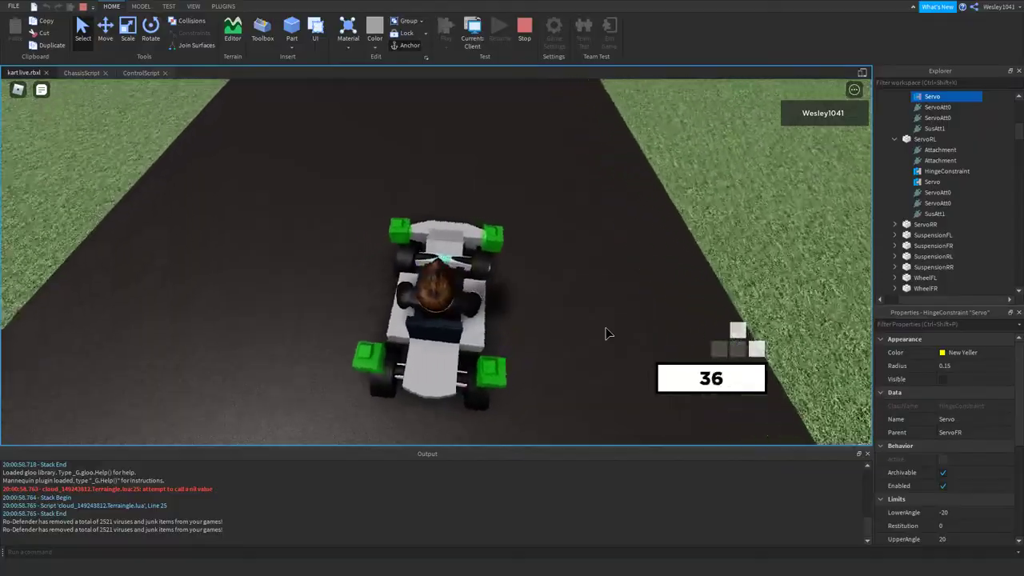
key(a)
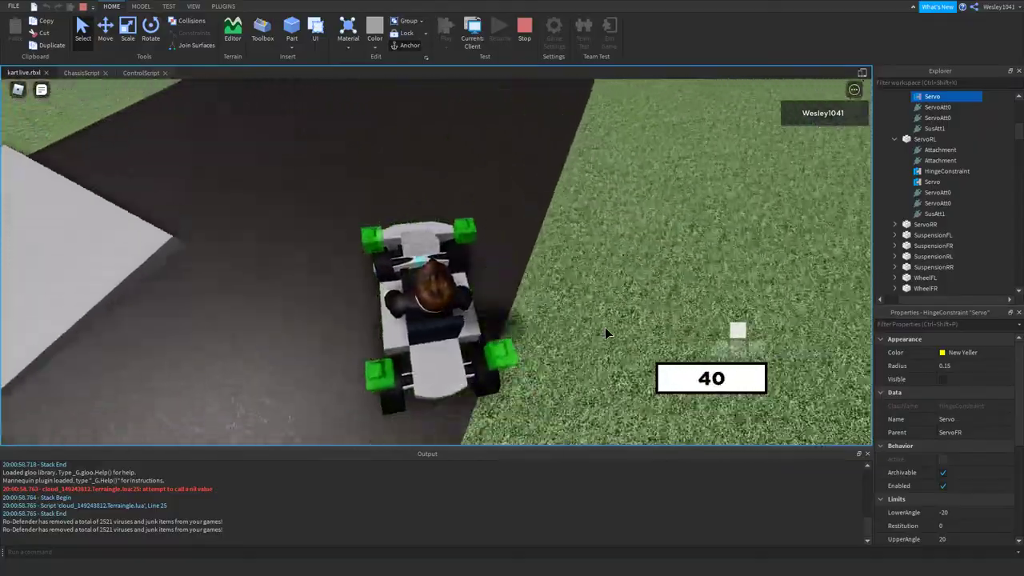
key(a)
key(a)
key(w)
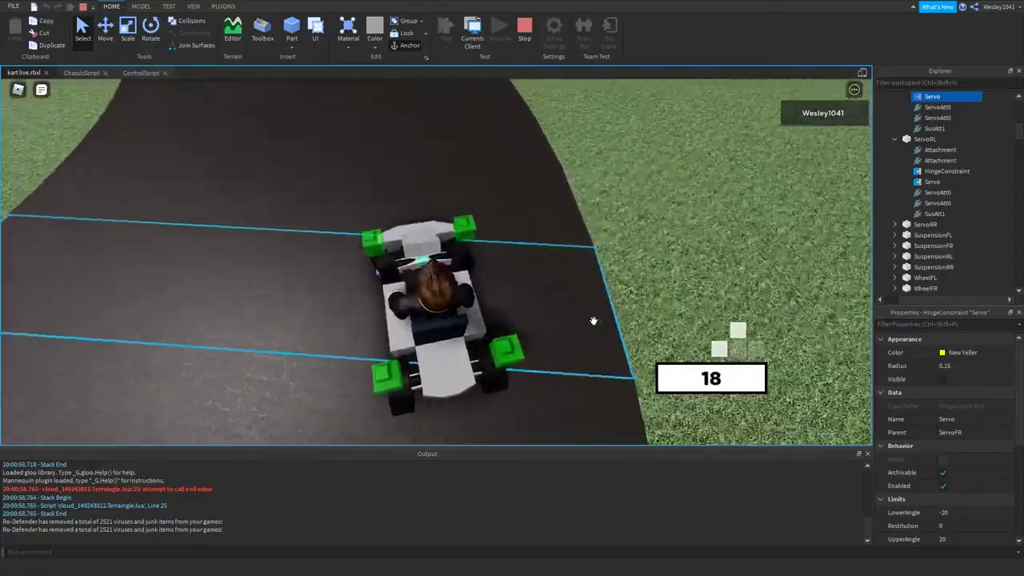
key(a)
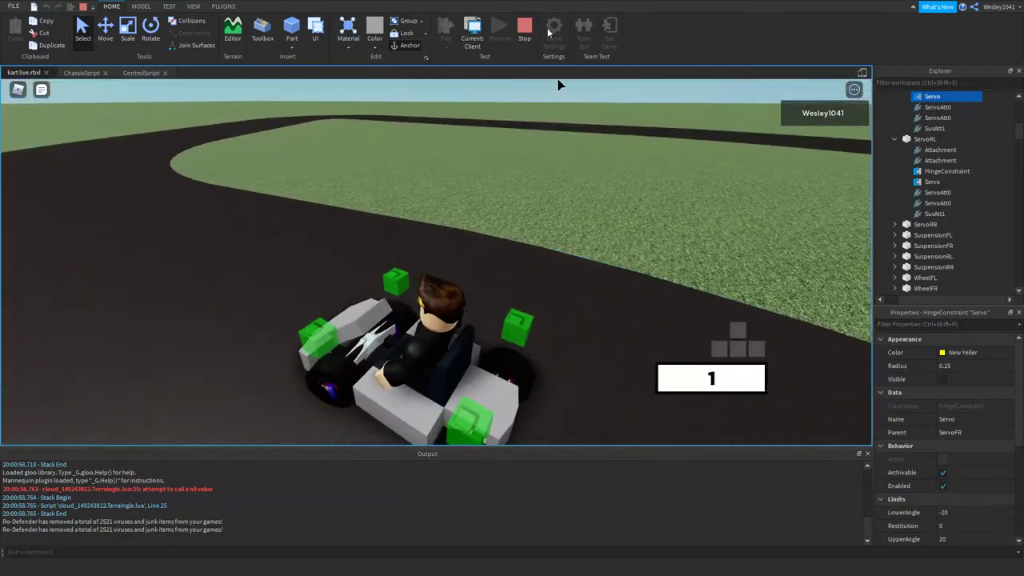
click(524, 30)
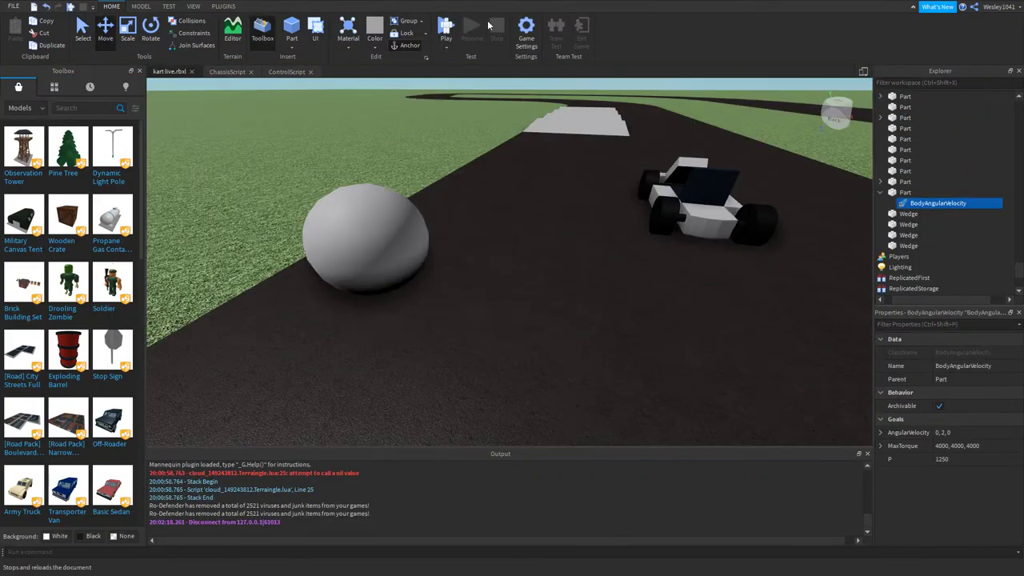
- Set maxTurnAngle to 30 in the adjustable stats of the ControlScript
click(286, 72)
scroll(611, 193, up, 7)
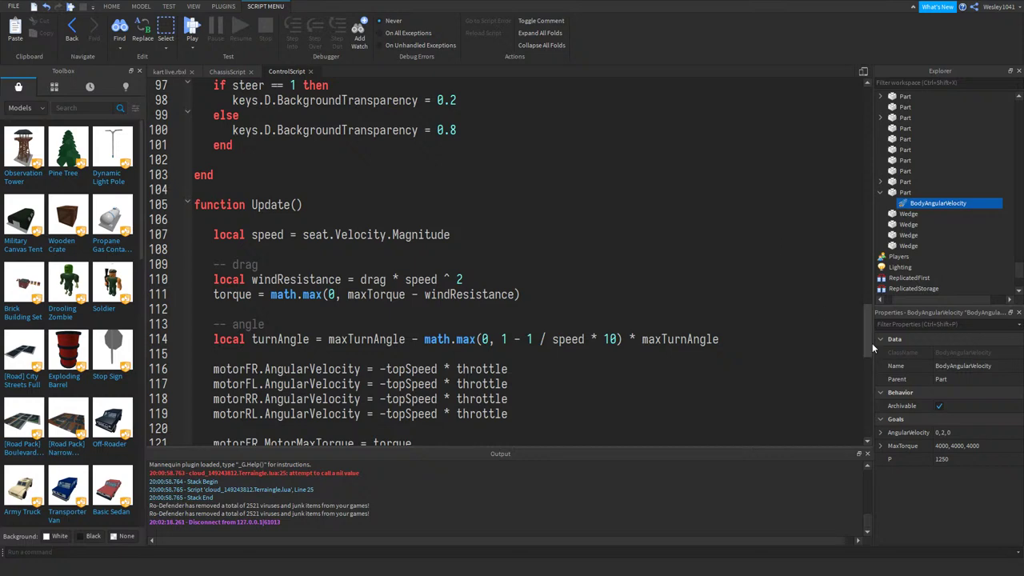
drag(868, 342, 644, 105)
drag(344, 207, 329, 208)
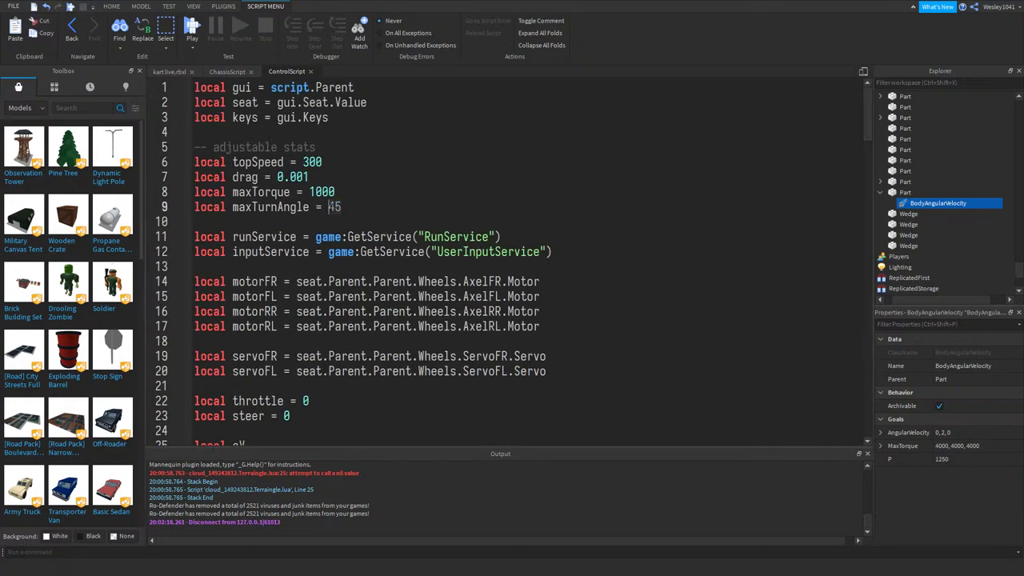
text(30)
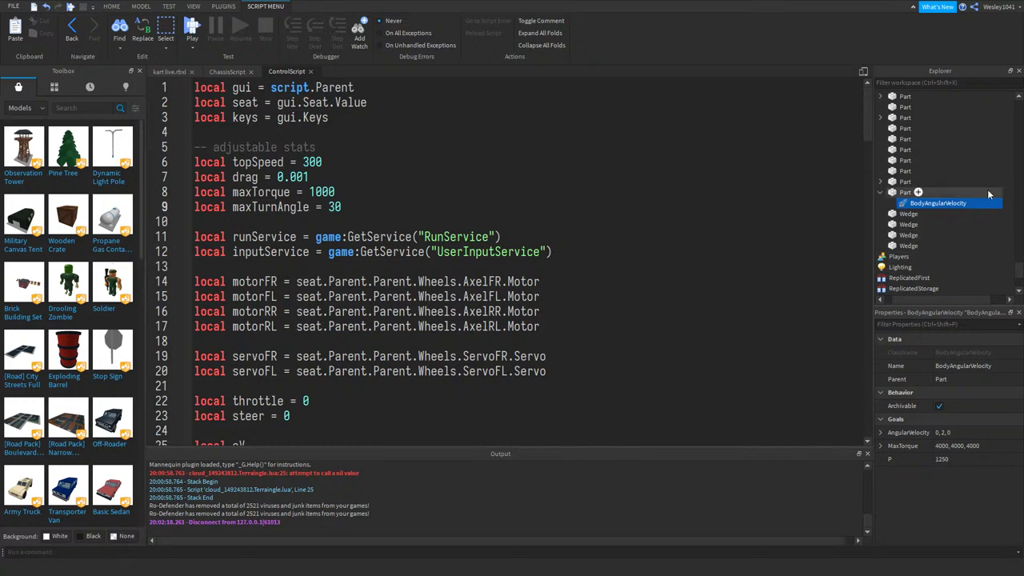
click(912, 193)
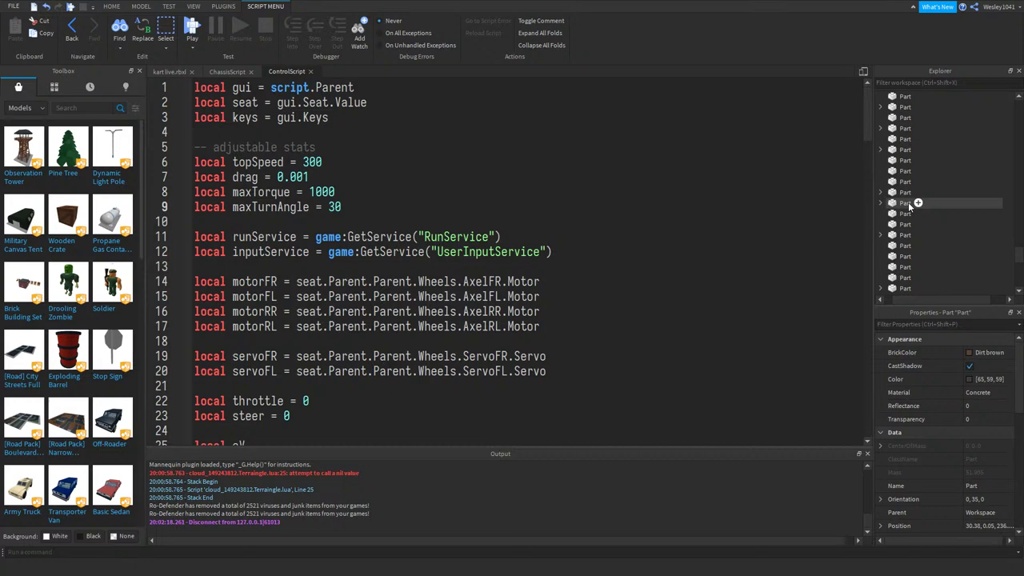
click(169, 72)
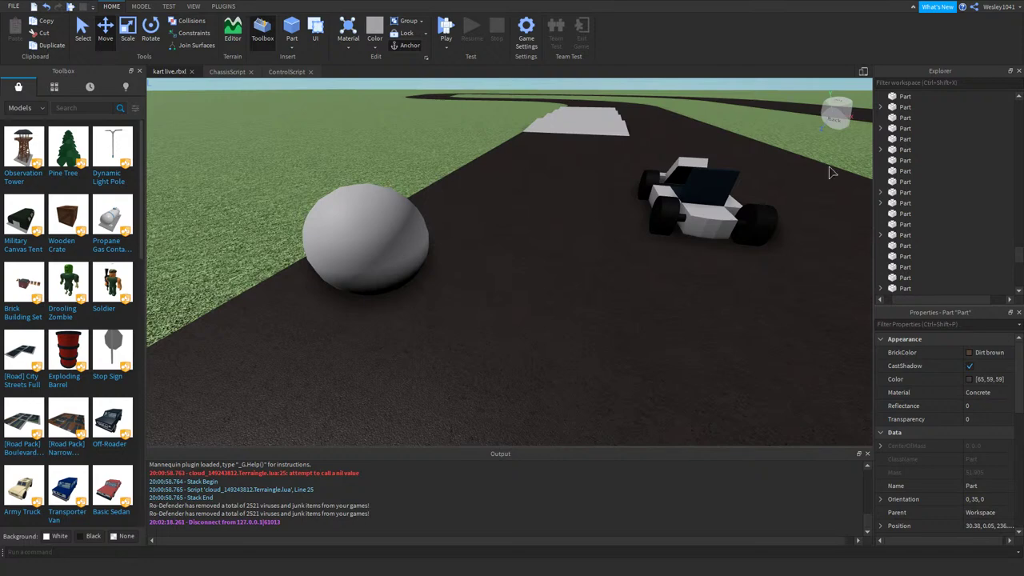
right_drag(592, 175, 591, 168)
key(w)
key(w)
right_drag(436, 141, 441, 165)
key(s)
- Add the line servo.Restitution = 1 directly below the servo.UpperAngle = 0 line in the ChassisScript
click(283, 73)
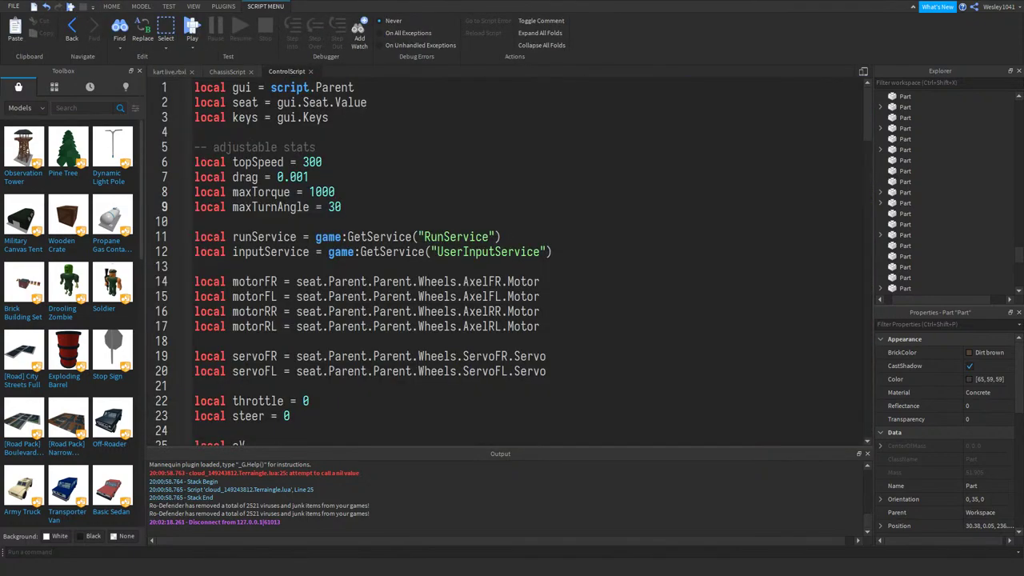
scroll(511, 264, down, 13)
scroll(512, 264, up, 6)
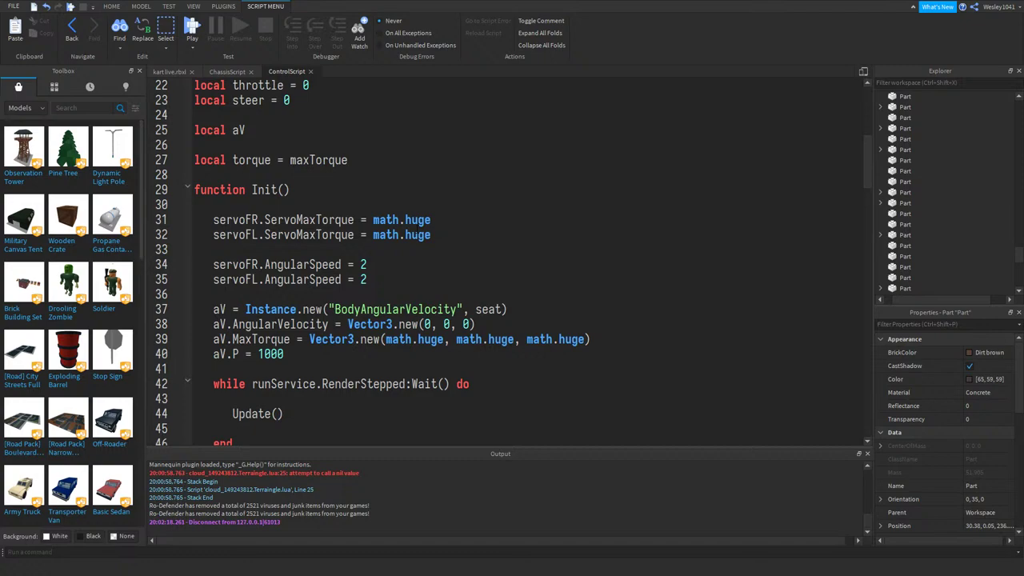
click(224, 71)
scroll(512, 264, down, 20)
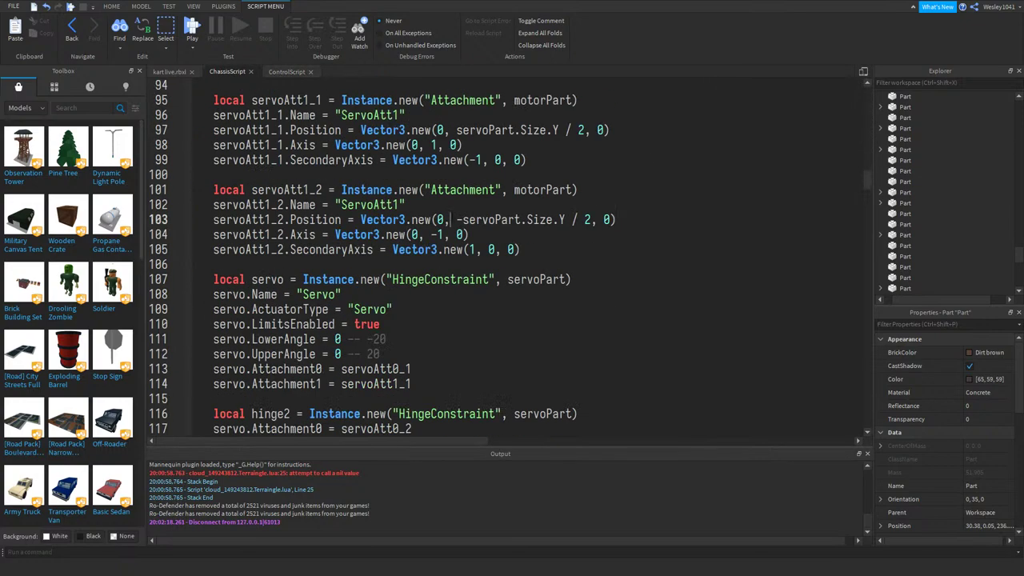
scroll(512, 264, down, 13)
scroll(512, 264, up, 9)
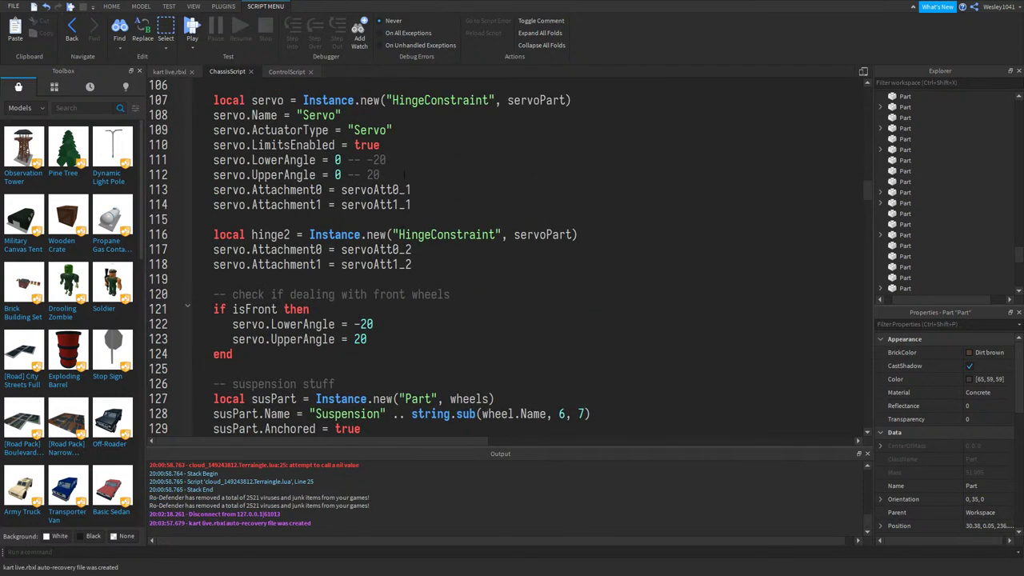
click(405, 174)
key(Return)
text(serv)
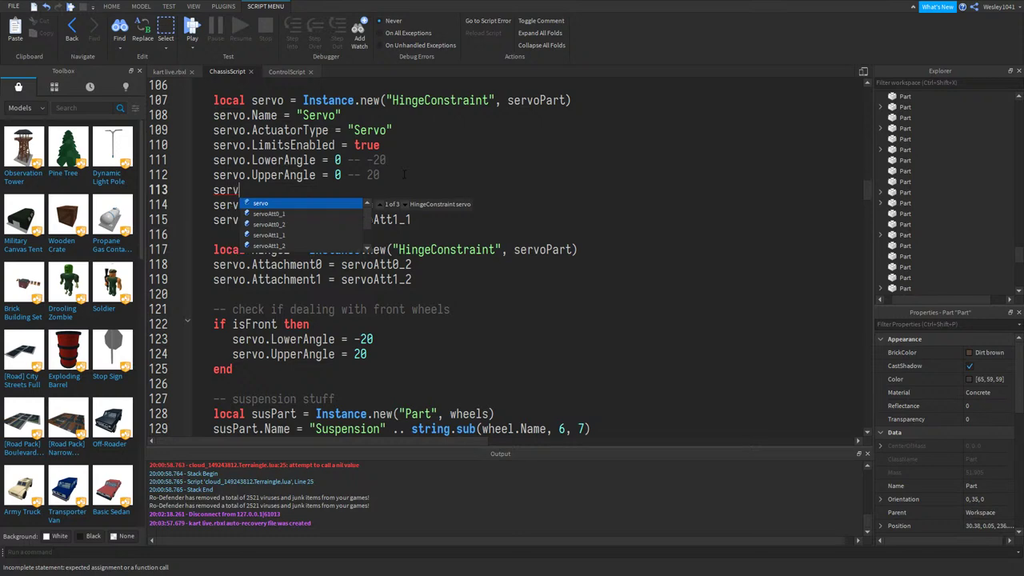
text(o.Restitution = 1)
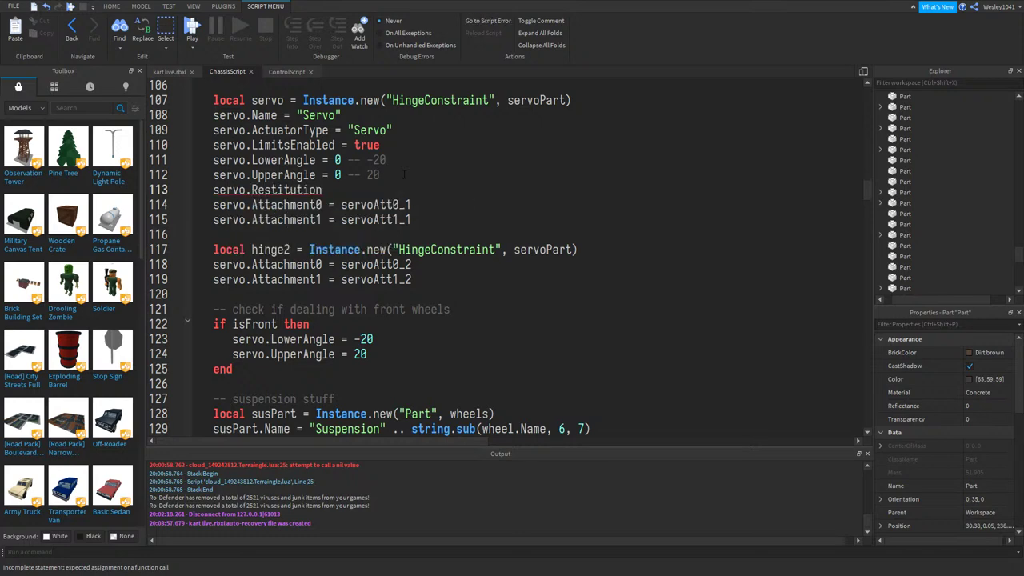
- Start a playtest of the place, board the kart and drive it along the track past the white ramp
click(168, 71)
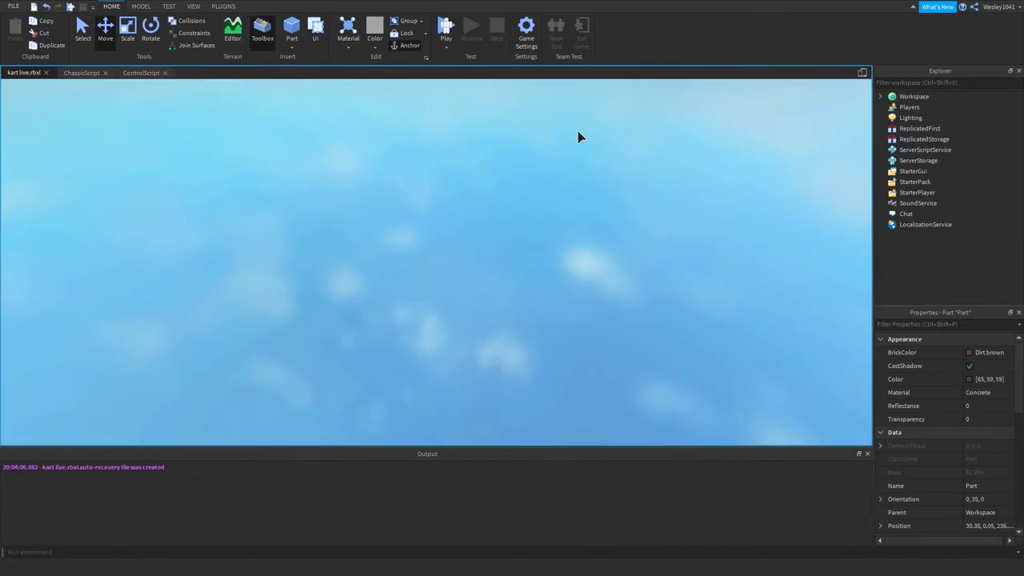
key(F5)
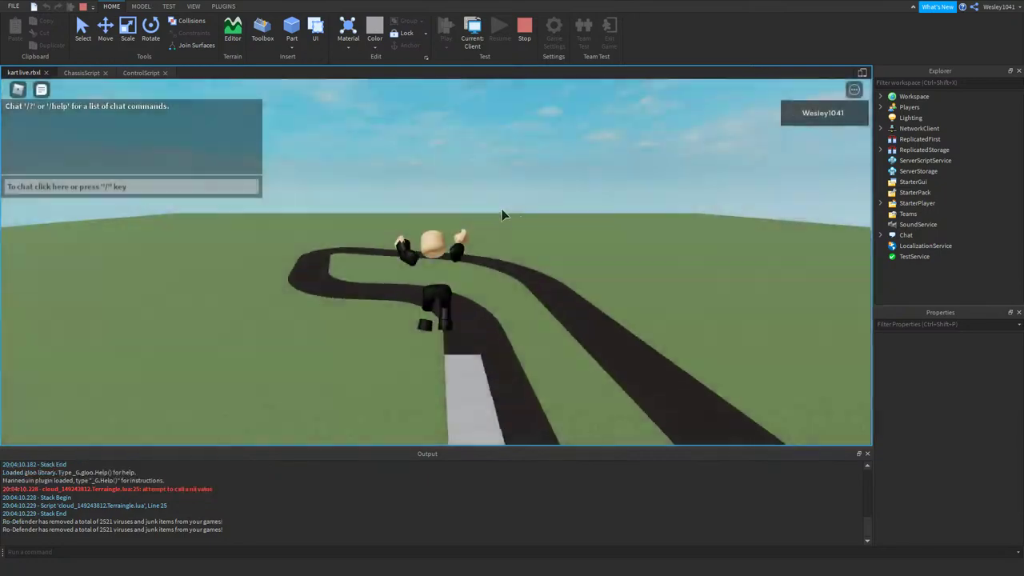
right_drag(501, 206, 501, 206)
key(w)
key(d)
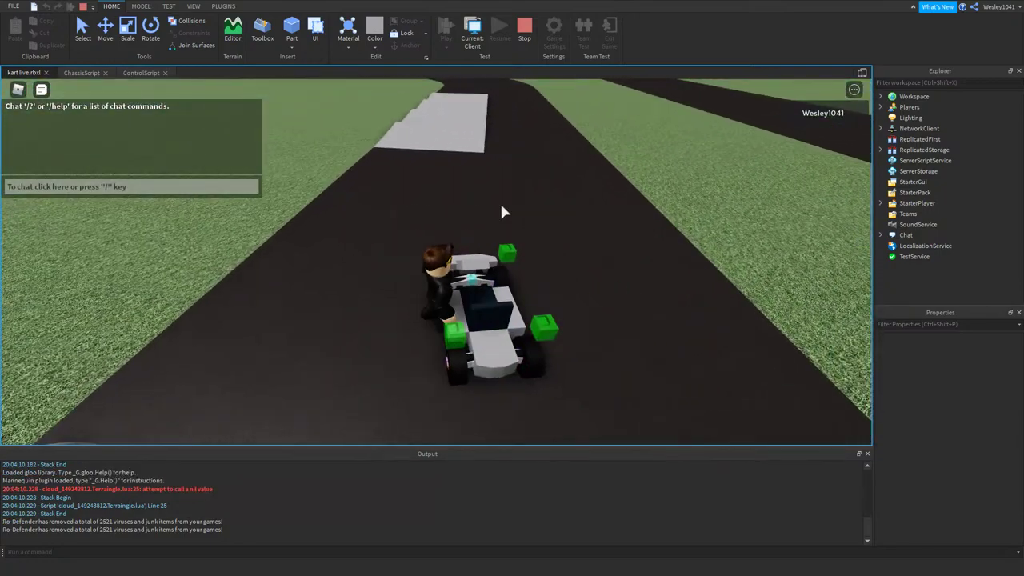
key(w)
key(a)
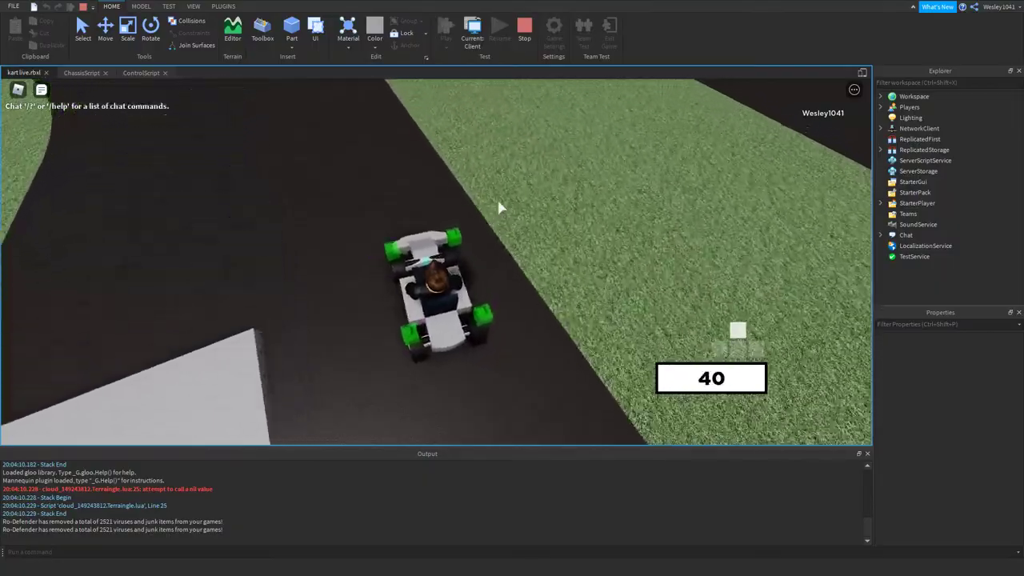
- Steer the kart through the left and right bends to test its turning, and end the playtest
key(a)
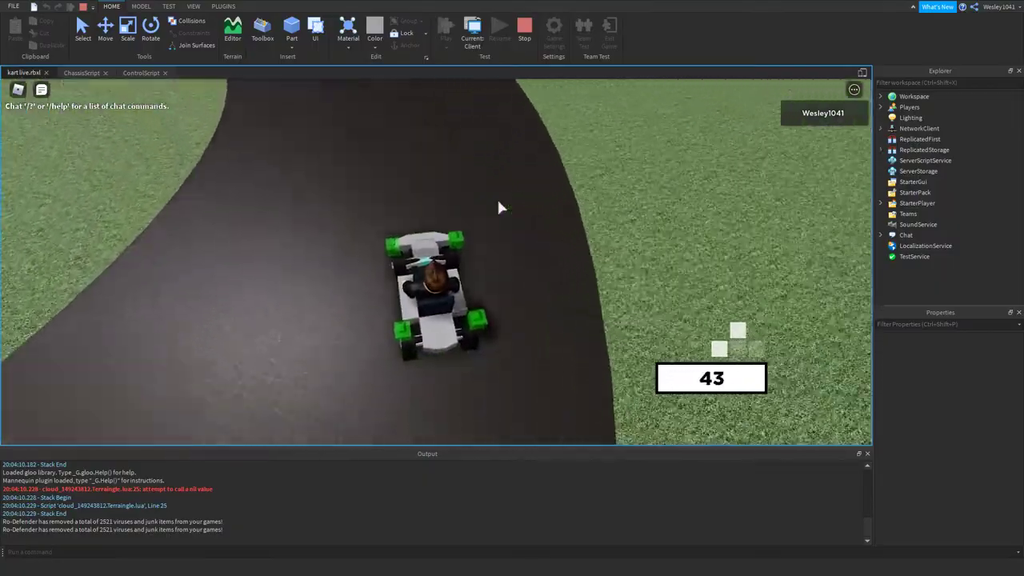
key(a)
key(d)
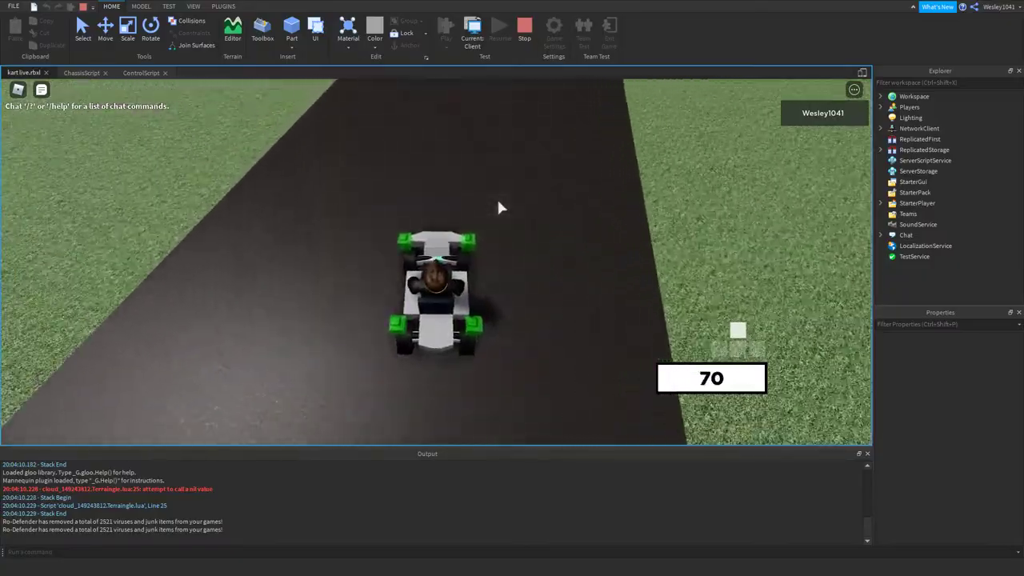
key(d)
key(w)
key(w)
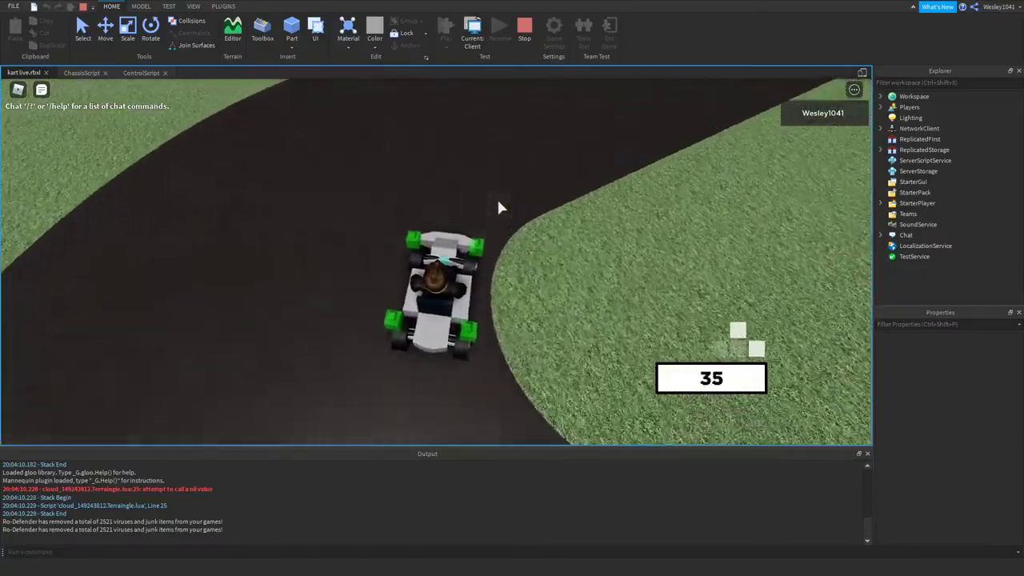
click(529, 40)
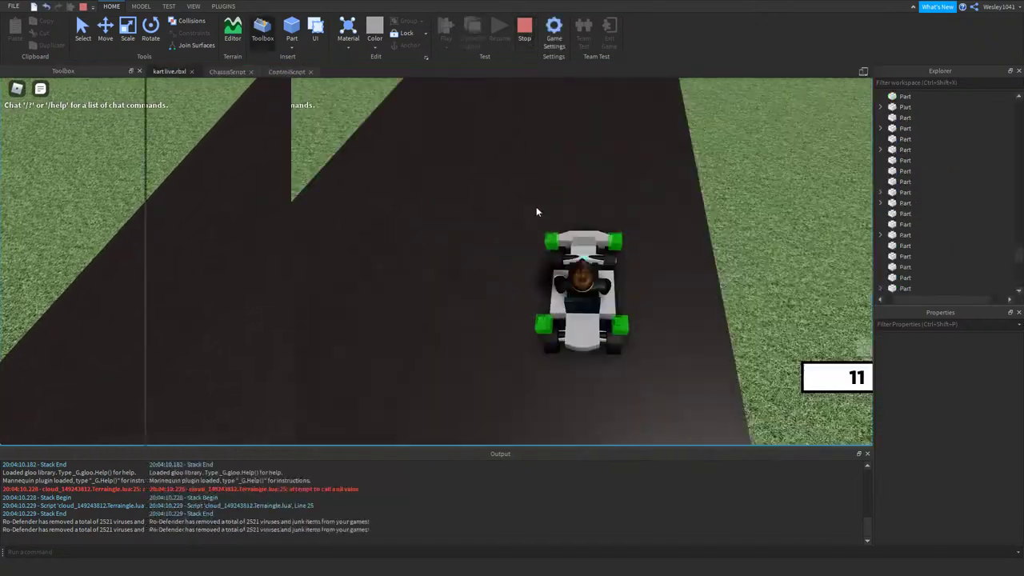
- Widen the kart's four wheels outward from the chassis with the Scale tool
click(522, 270)
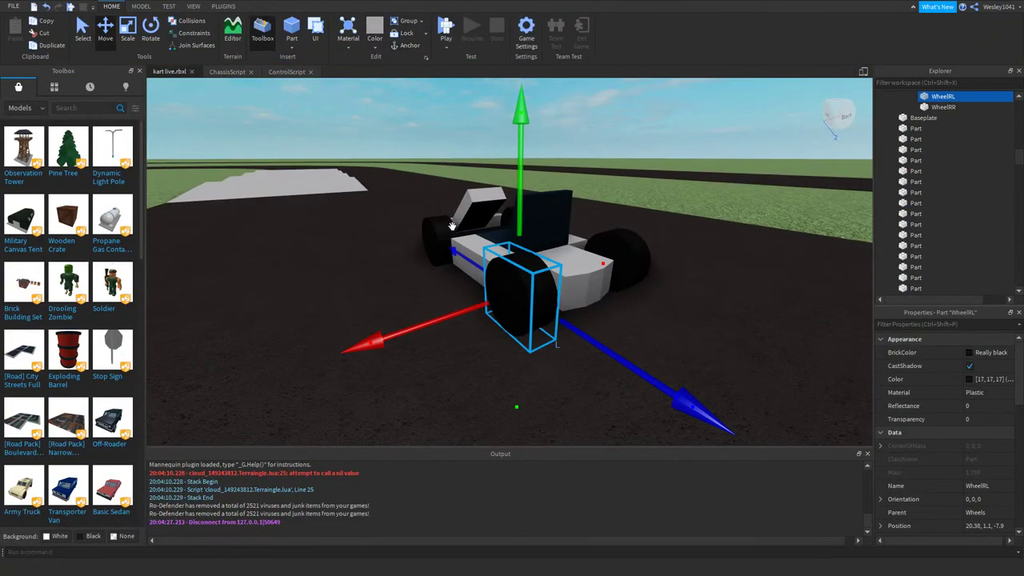
right_drag(443, 225, 436, 229)
key(s)
key(d)
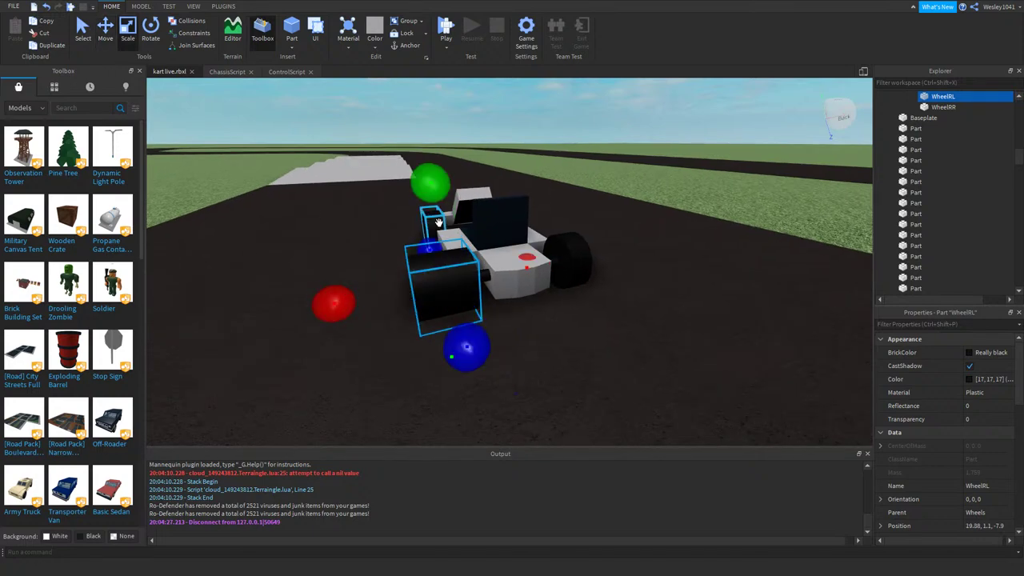
click(438, 223)
right_drag(356, 239, 402, 235)
key(d)
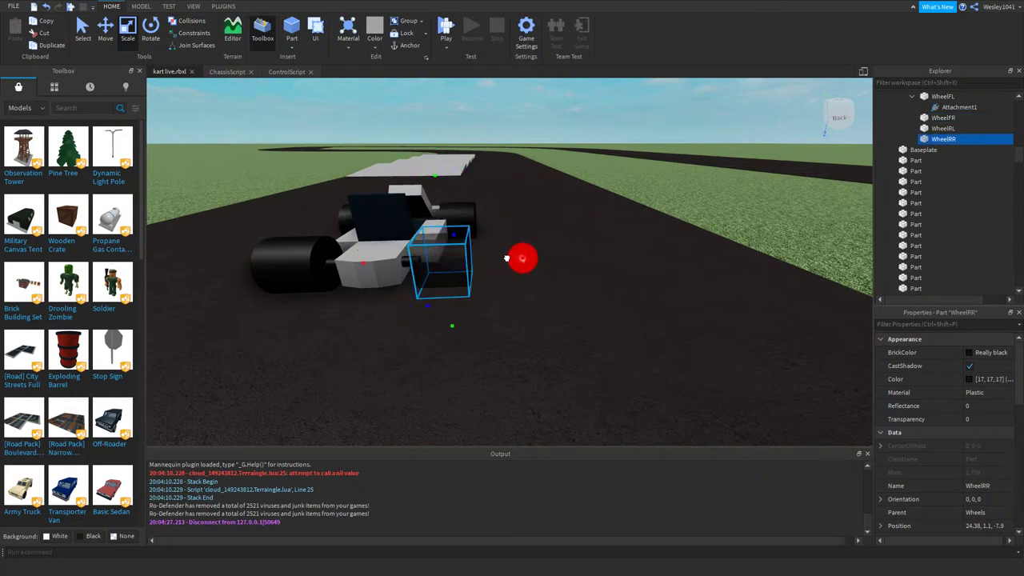
drag(507, 258, 552, 258)
key(s)
- Start a playtest, board the kart with the widened wheels and drive off along the track
click(446, 29)
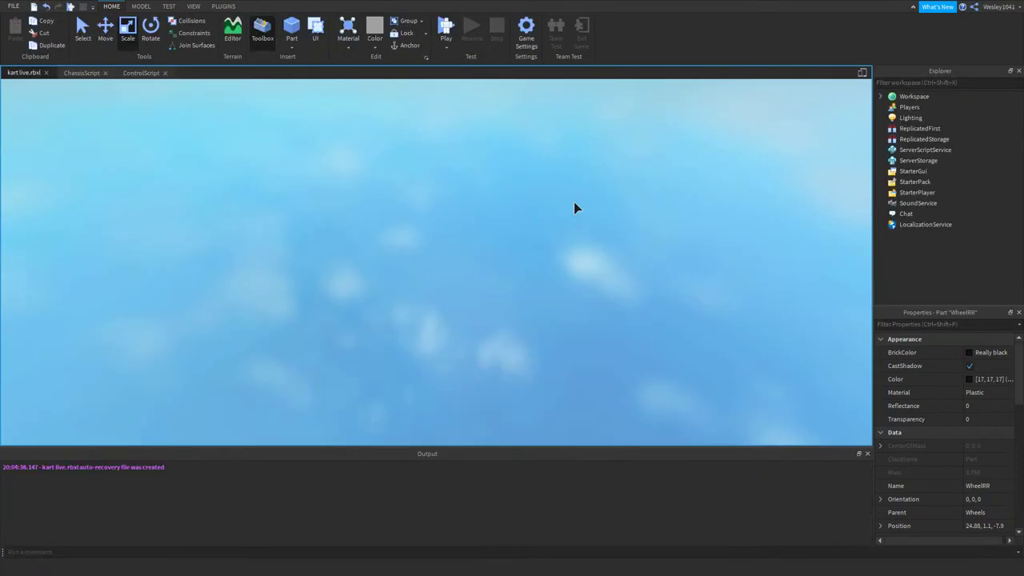
key(F5)
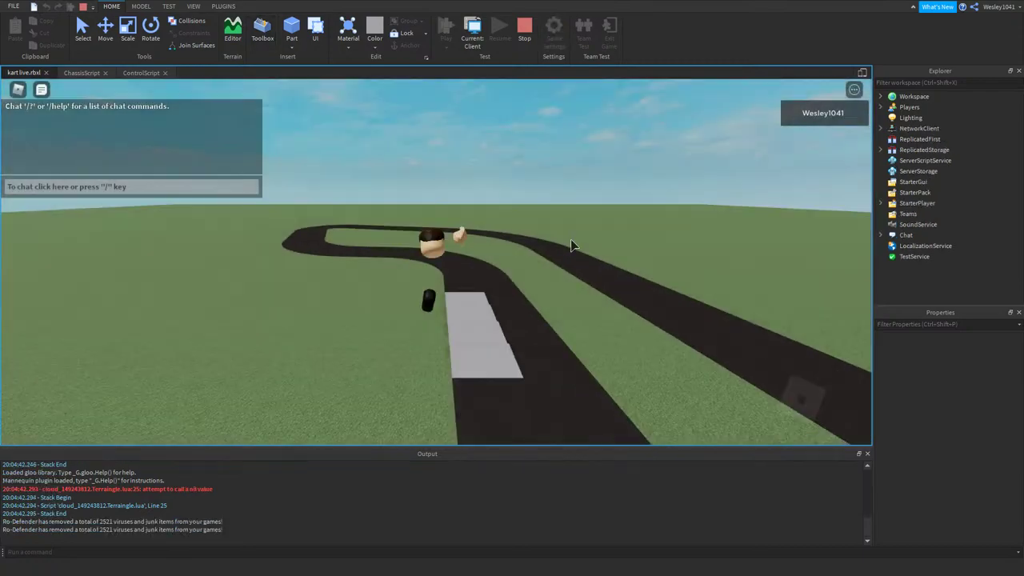
key(w)
key(d)
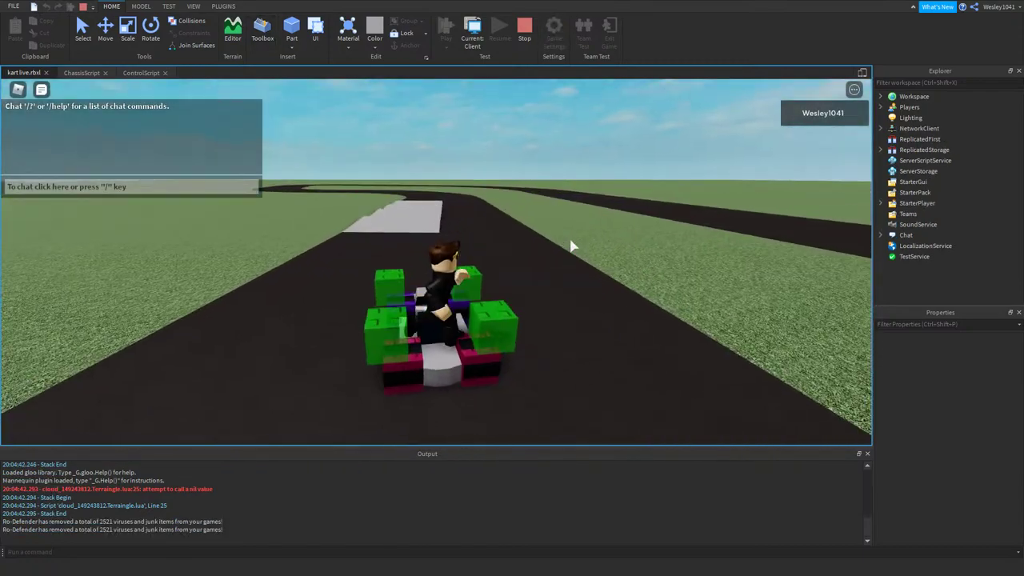
key(w)
key(w)
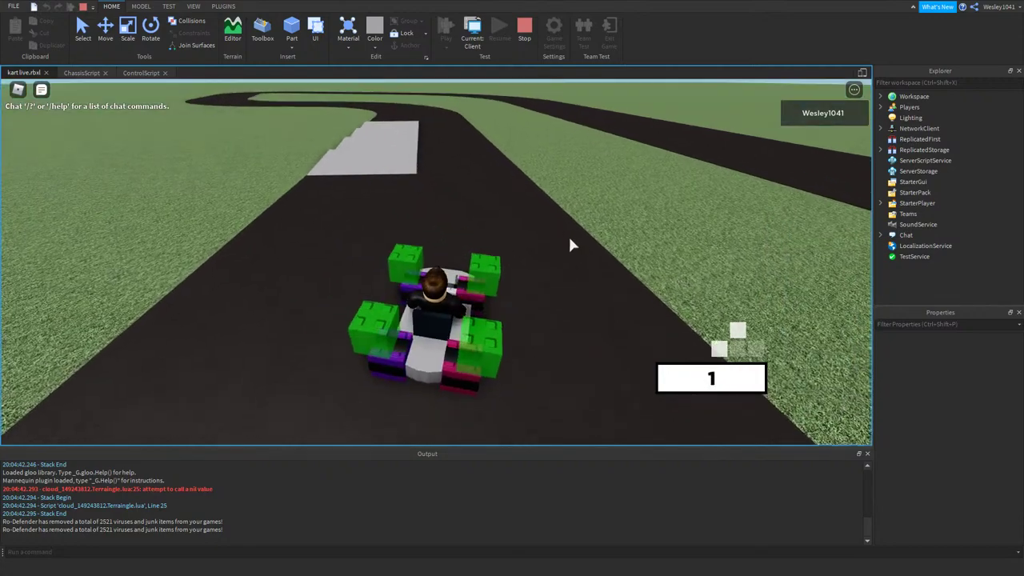
- Weave the kart from side to side to test how it steers on the wider wheels, and end the playtest
key(d)
right_drag(570, 235, 568, 248)
key(a)
key(d)
key(w)
key(a)
key(d)
key(w)
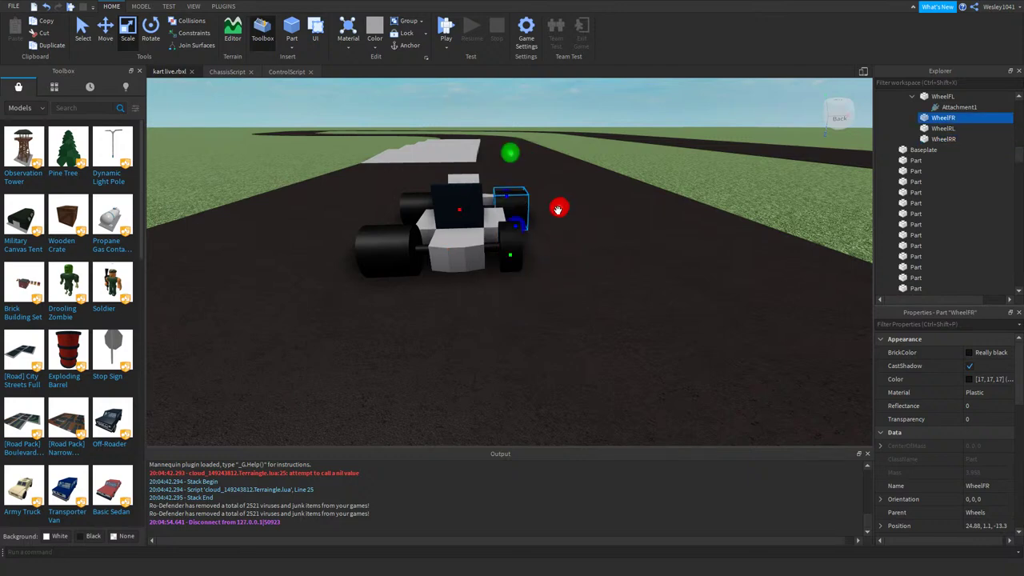
- Scale the widened kart wheels back to their original narrow width
right_drag(557, 208, 483, 200)
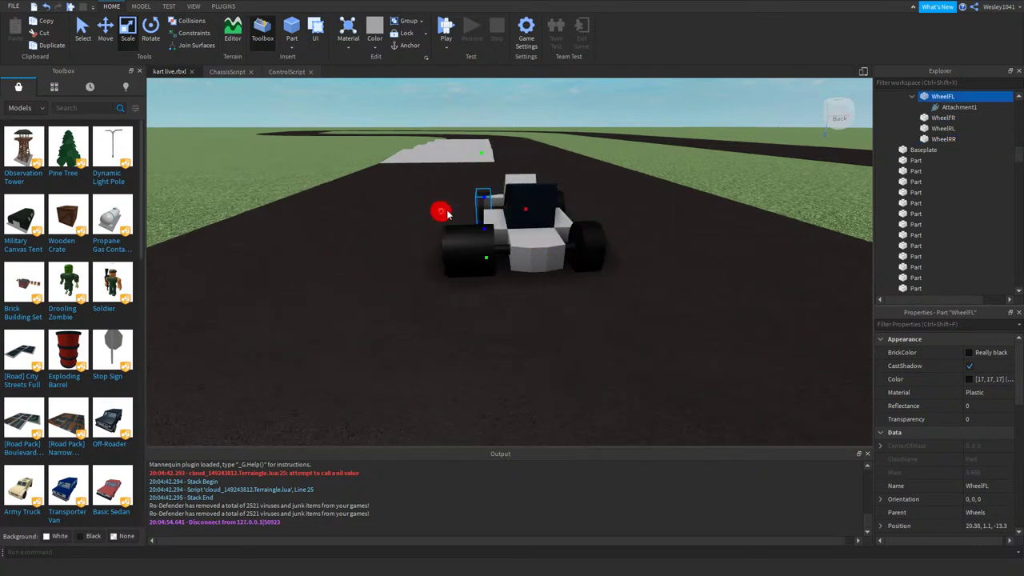
click(444, 248)
drag(399, 252, 418, 253)
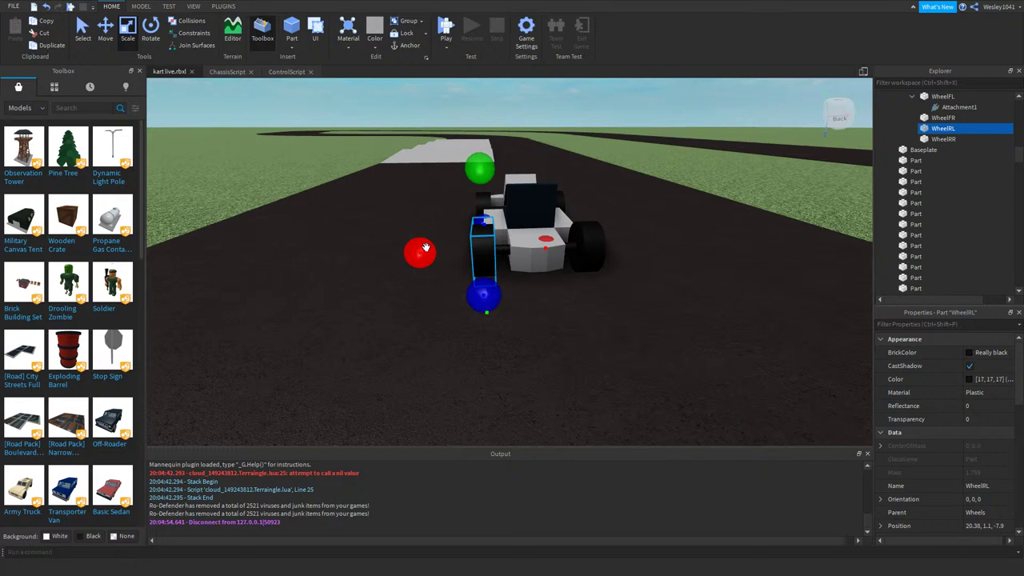
scroll(426, 243, up, 5)
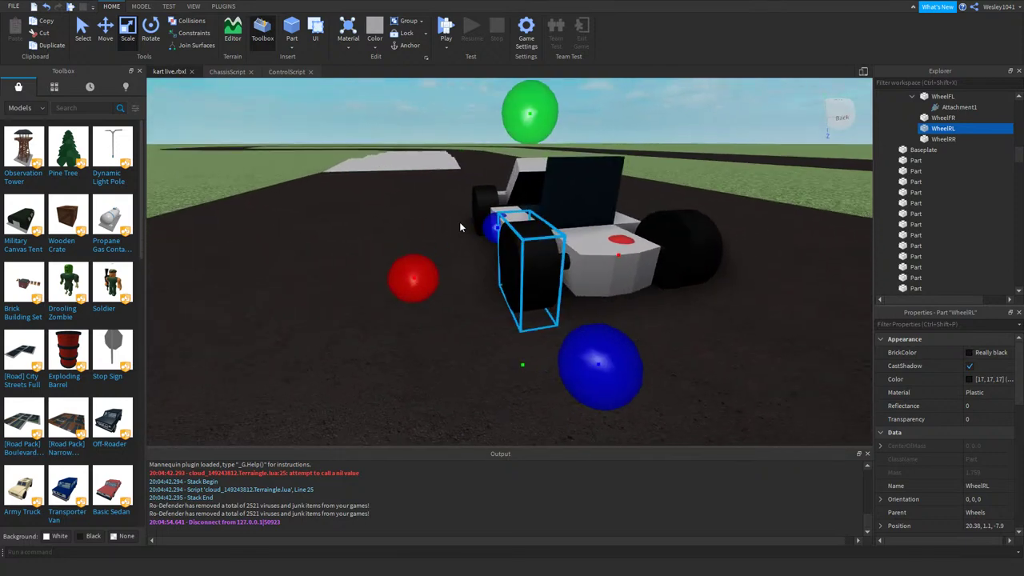
- Move the left and right wheel pairs about 1 stud outward from the chassis and check the kart in a brief playtest
ctrl+click(476, 194)
key(ctrl+2)
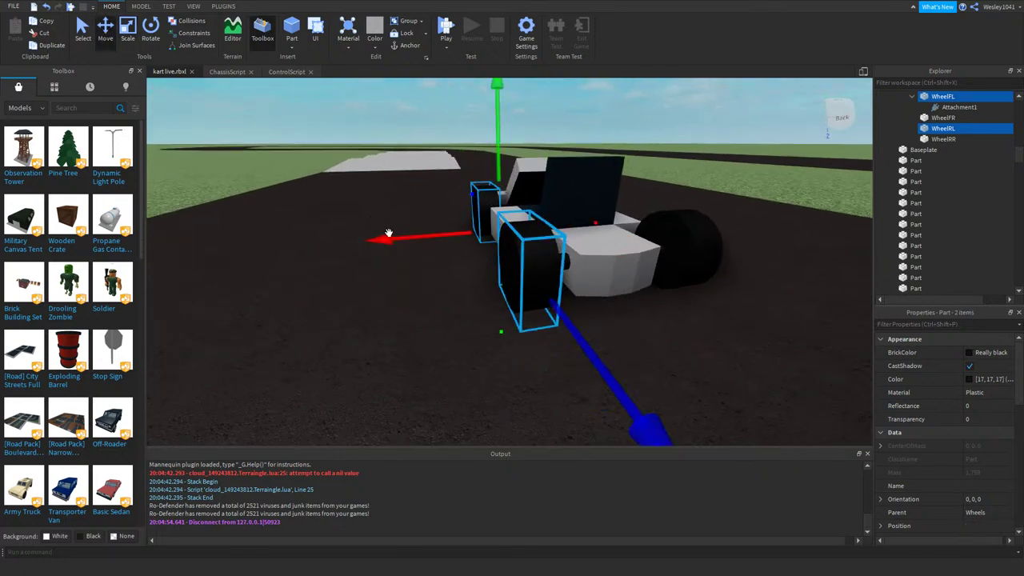
right_drag(388, 232, 369, 221)
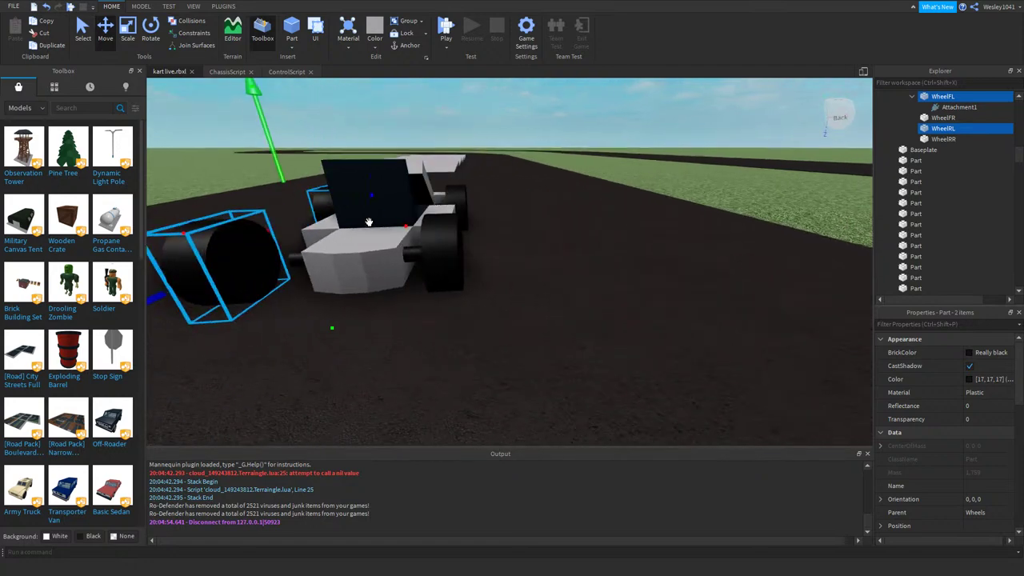
ctrl+click(434, 247)
drag(520, 229, 553, 227)
scroll(549, 195, down, 5)
click(582, 117)
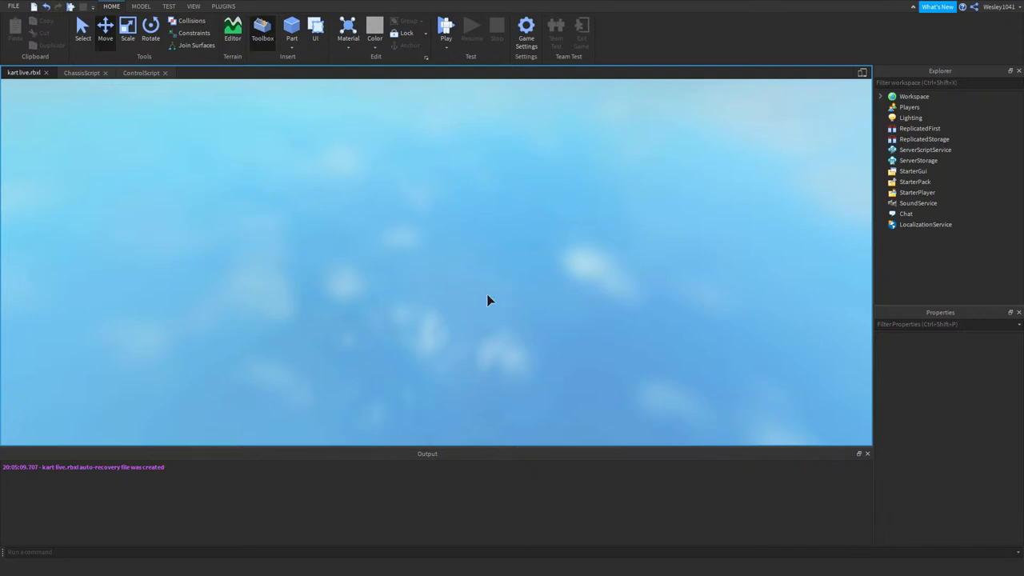
key(F5)
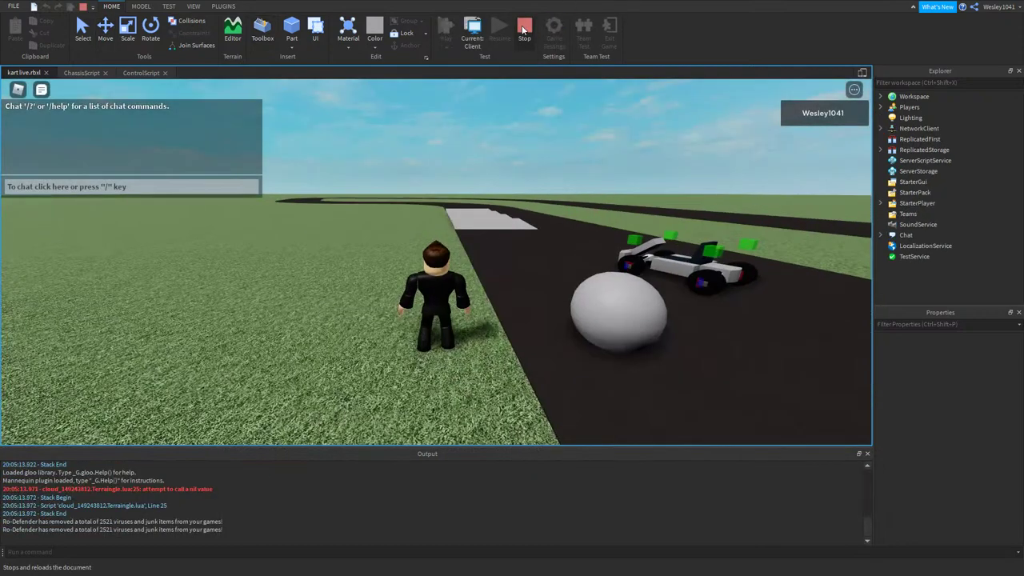
click(524, 30)
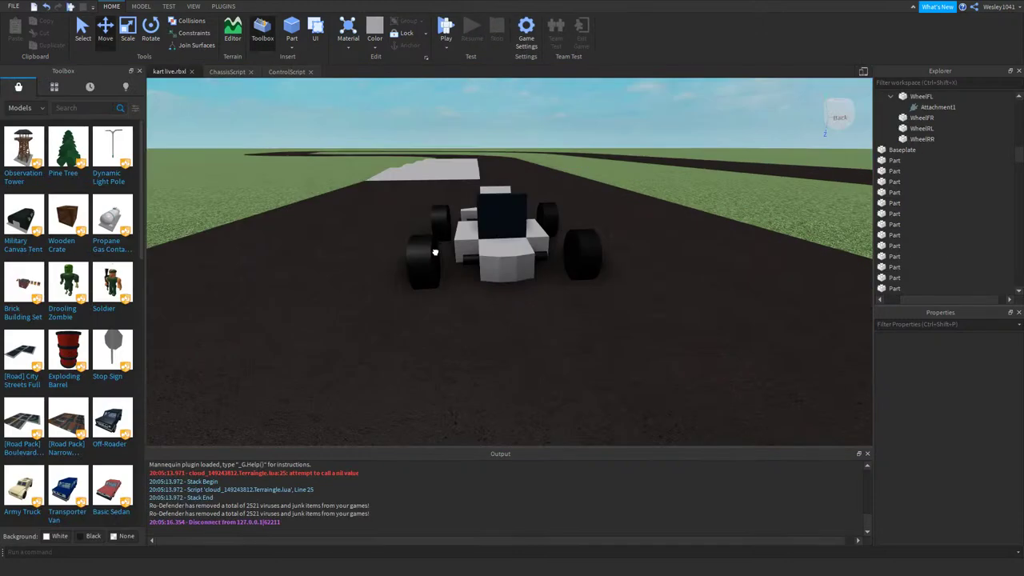
- Widen WheelRL, WheelFL, WheelFR and WheelRR outward in their spread positions with the Scale tool
click(435, 253)
click(424, 257)
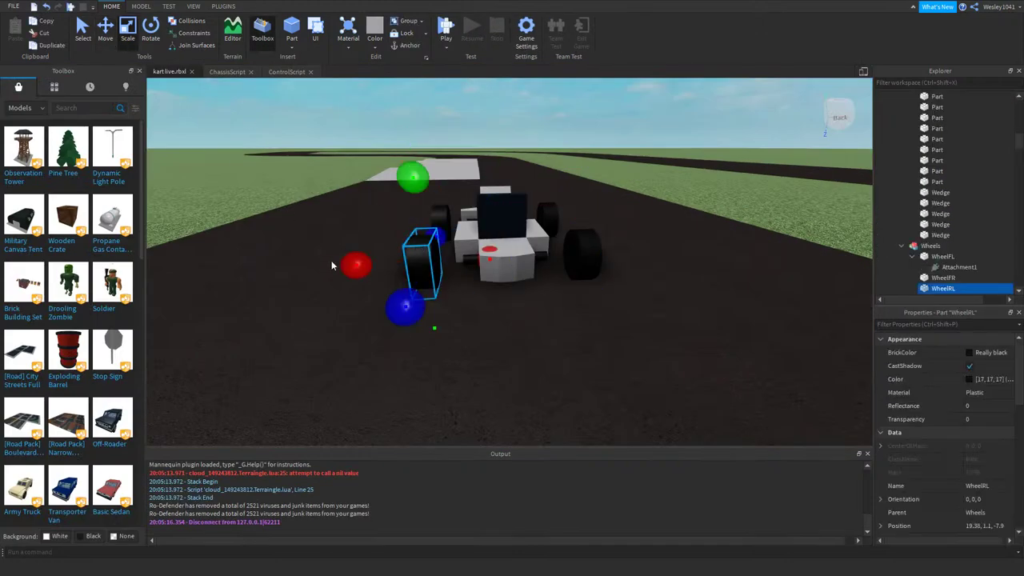
click(445, 217)
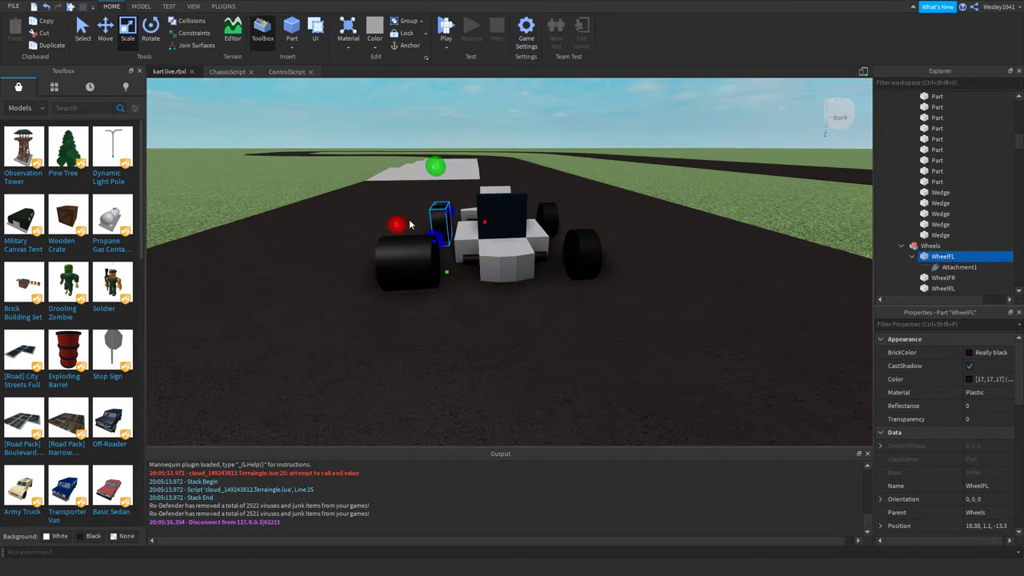
right_drag(385, 224, 461, 215)
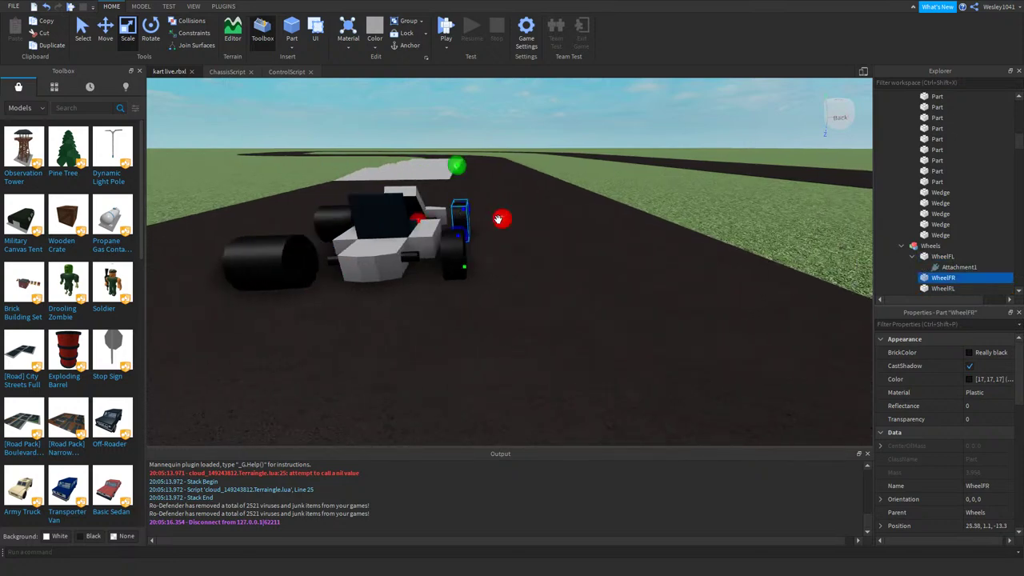
click(471, 249)
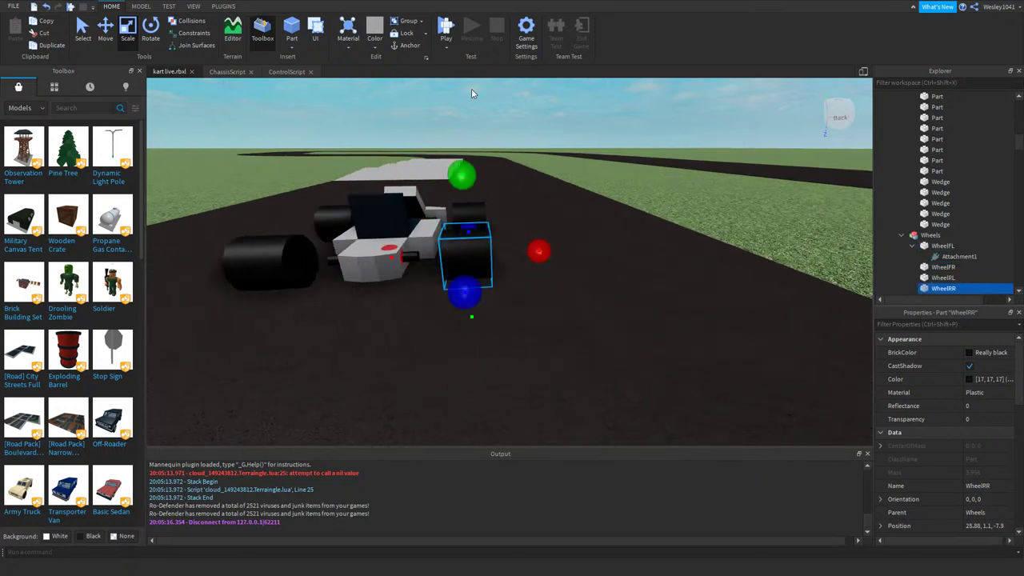
- Playtest the kart on its wider wheelbase, drive it forward and backward while inspecting the wheels, and end the playtest
click(444, 28)
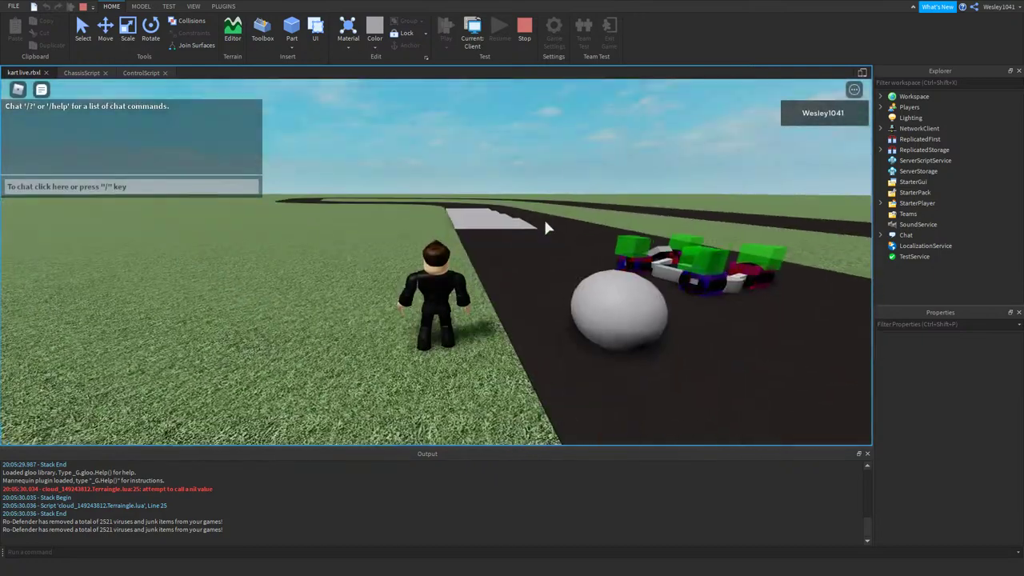
right_drag(544, 221, 544, 223)
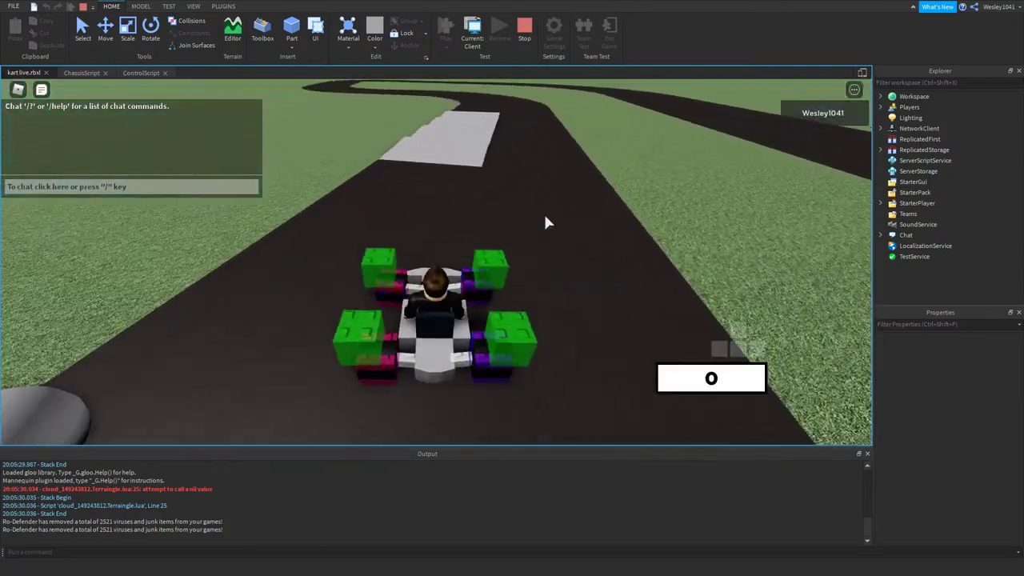
key(w)
key(a)
right_drag(545, 215, 554, 219)
key(d)
key(s)
key(w)
right_drag(516, 271, 515, 272)
right_drag(497, 424, 497, 424)
key(s)
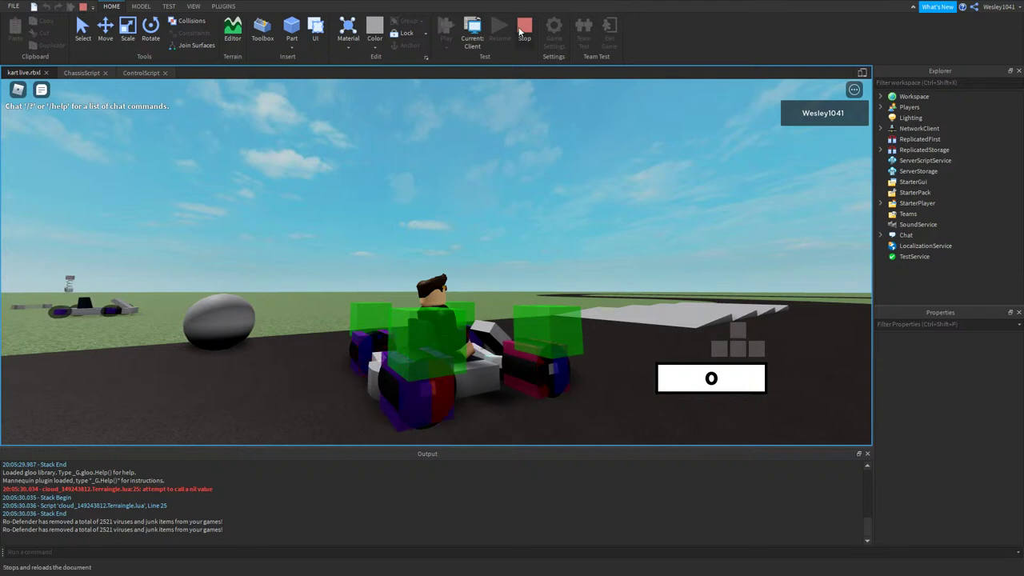
click(524, 30)
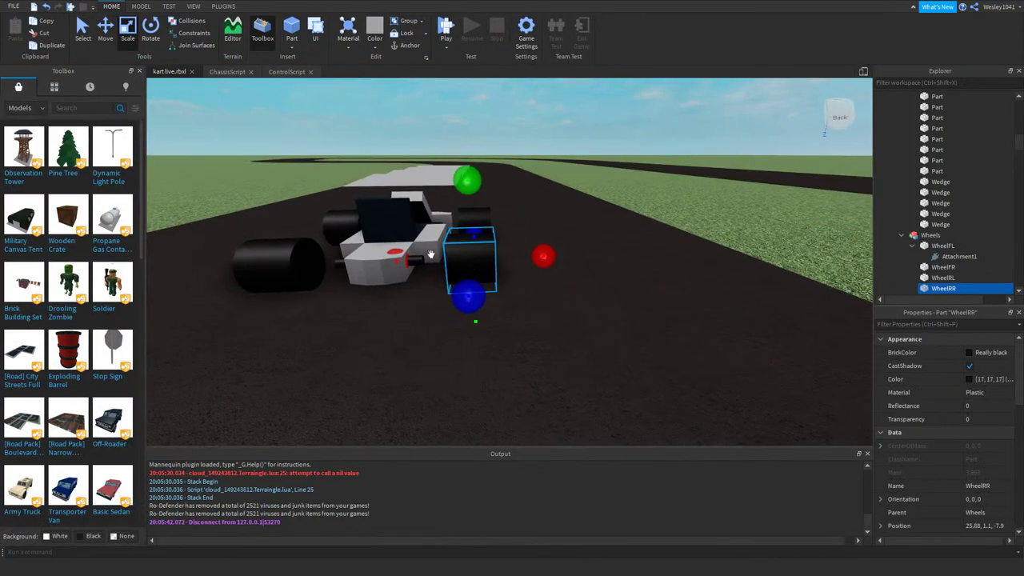
- Move all four wheels down below the chassis, and raise the whole MyKart model so the wheels sit above the track
click(486, 284)
key(f)
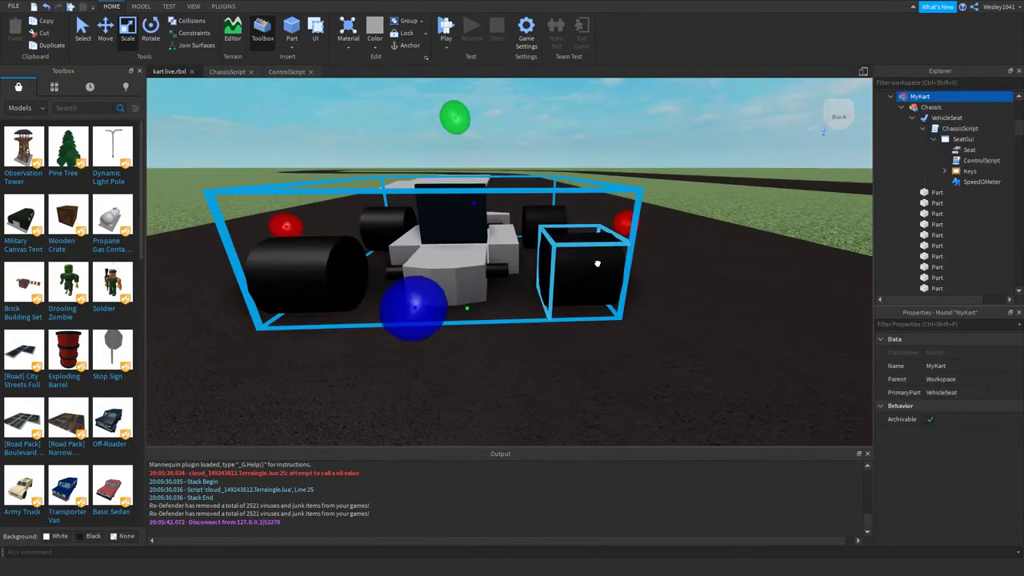
alt+click(597, 263)
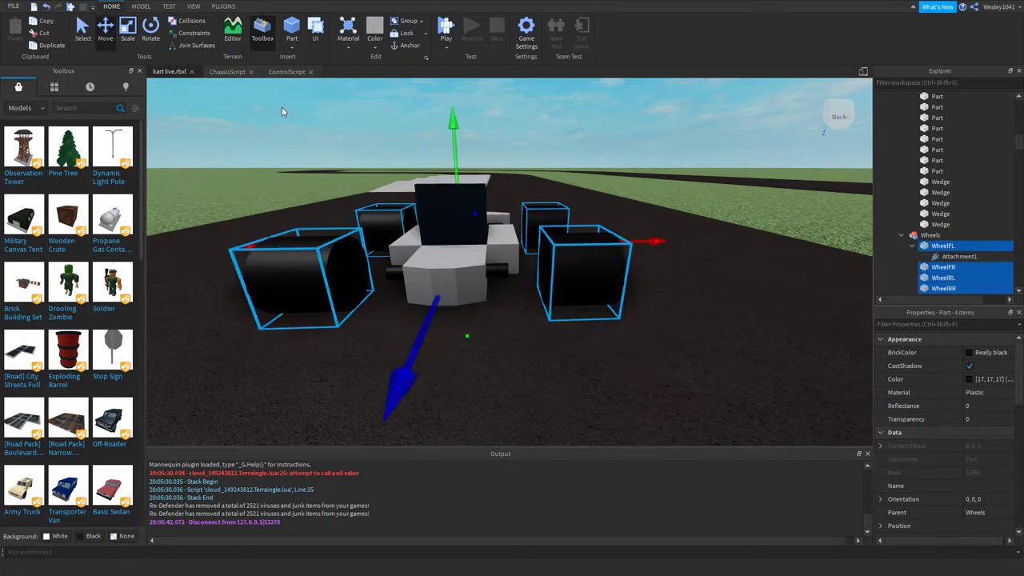
drag(456, 158, 468, 208)
click(445, 283)
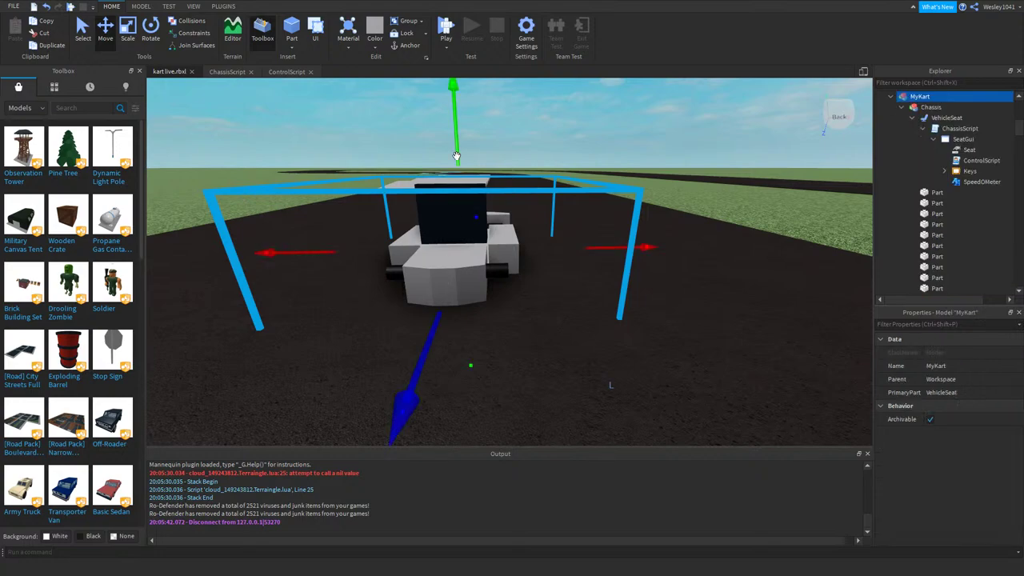
drag(457, 157, 459, 120)
click(559, 147)
right_drag(559, 147, 561, 158)
key(s)
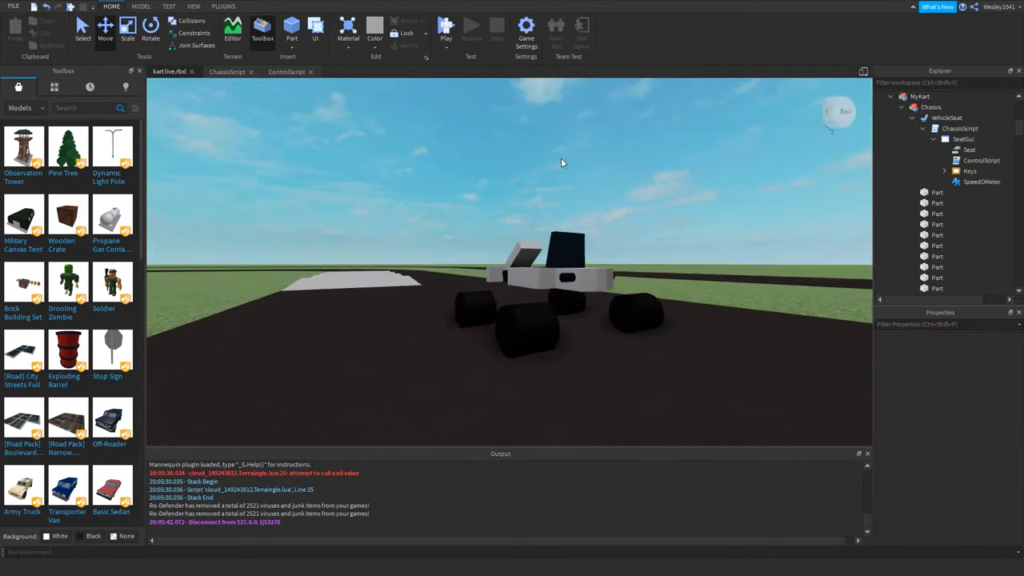
- Playtest the kart with its lowered wheels, inspect its ride height from behind, and end the playtest
click(445, 27)
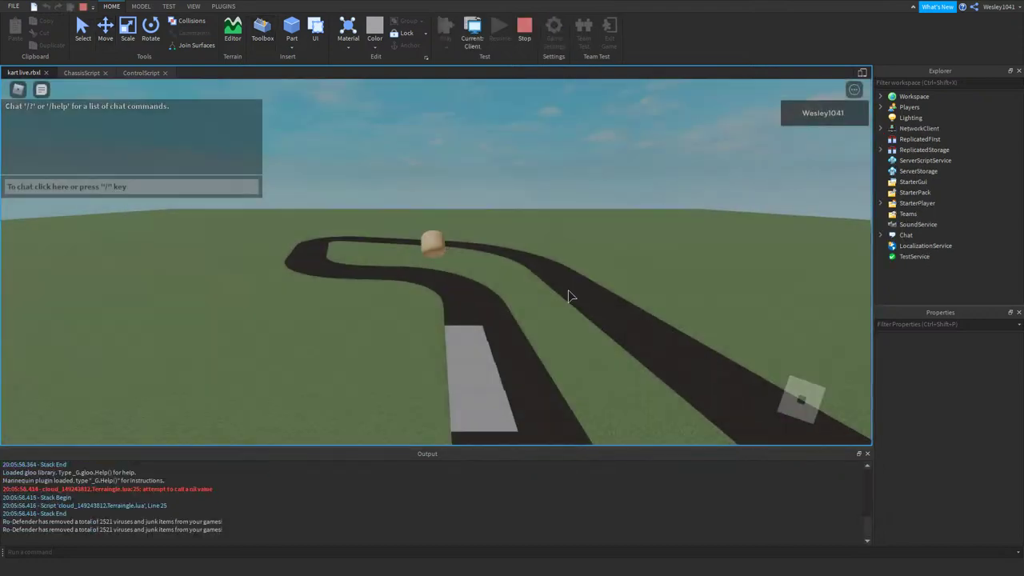
key(d)
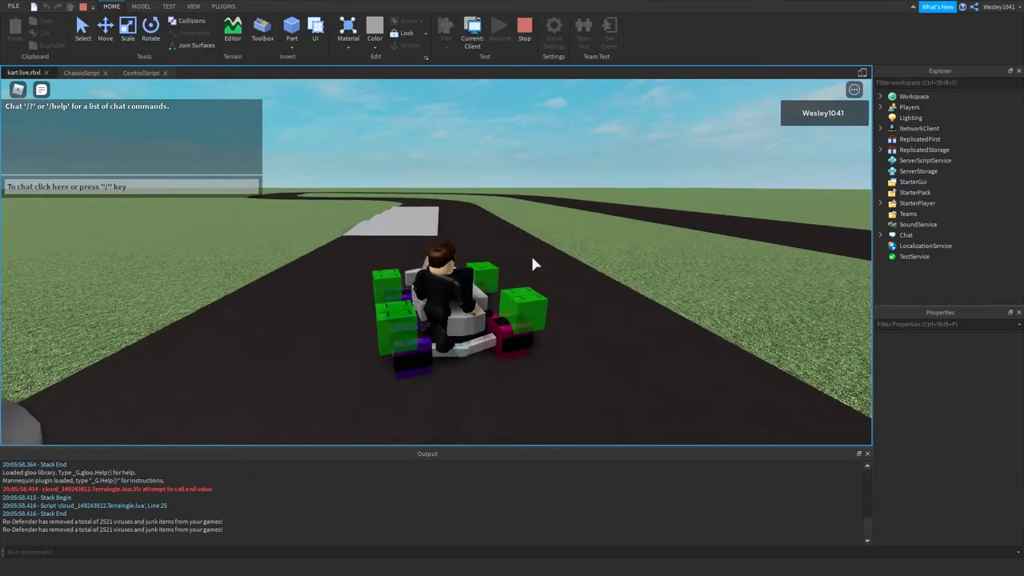
key(w)
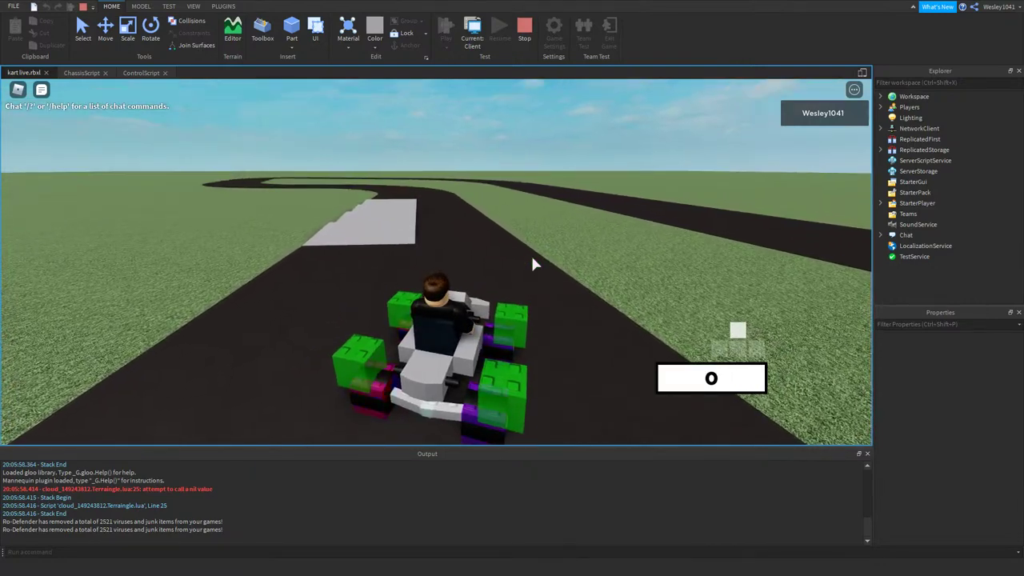
right_drag(531, 257, 532, 270)
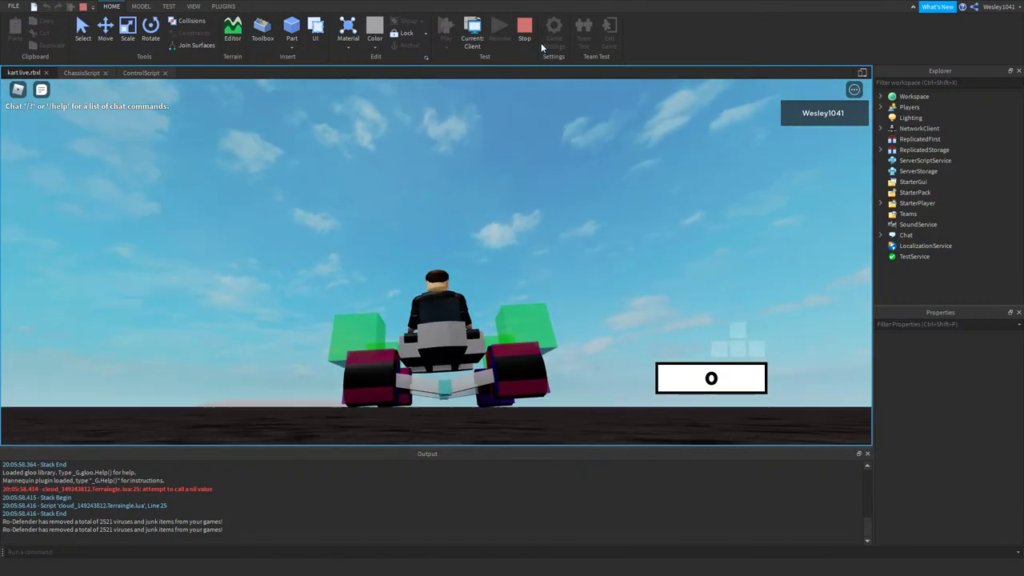
click(520, 40)
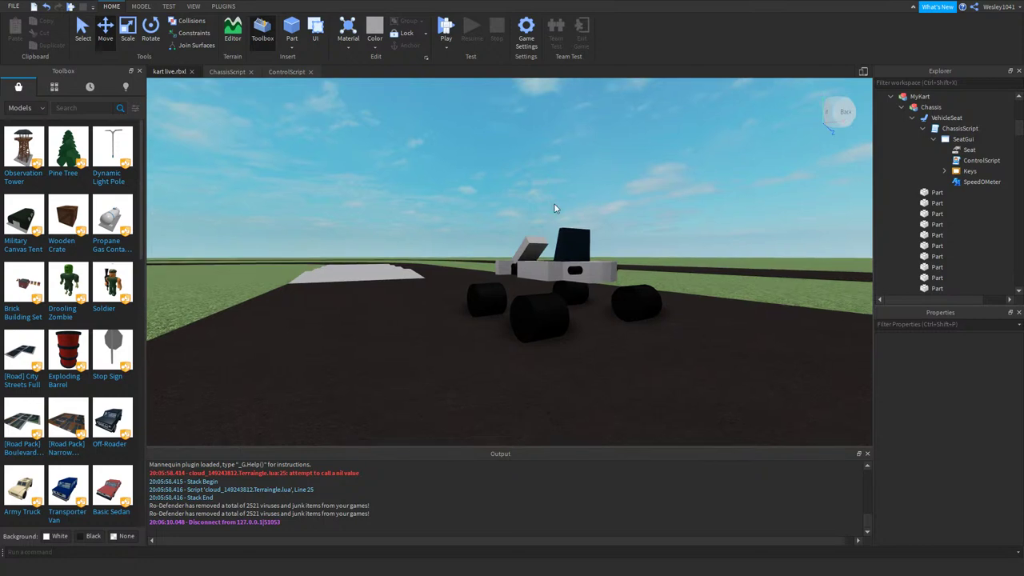
- Undo the kart raise, the wheel lowering, the wheel widening and the outward moves of the wheel pairs
key(ctrl+z)
key(ctrl+z)
key(ctrl+z)
key(ctrl+z)
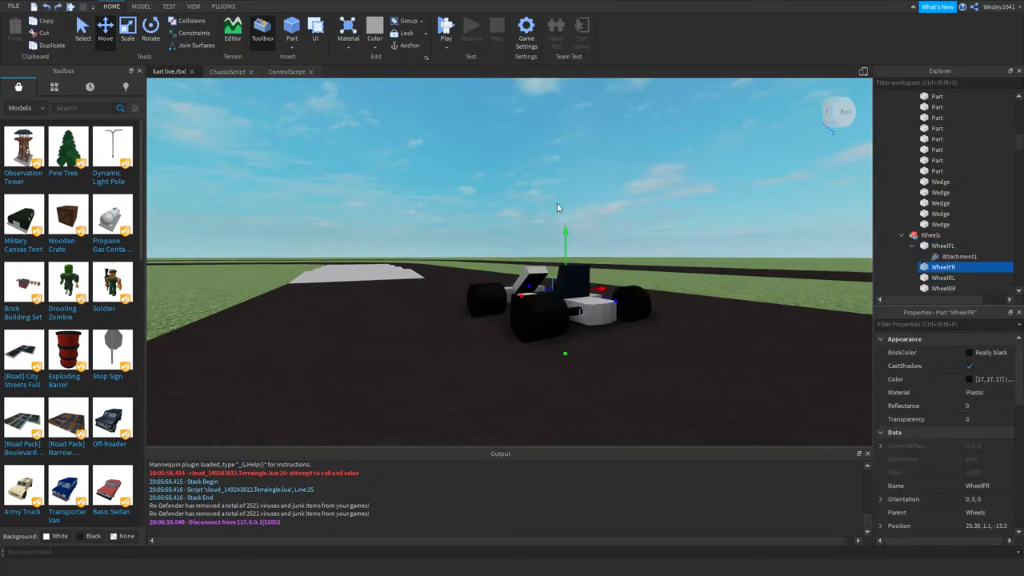
key(ctrl+z)
key(ctrl+z)
key(ctrl+z)
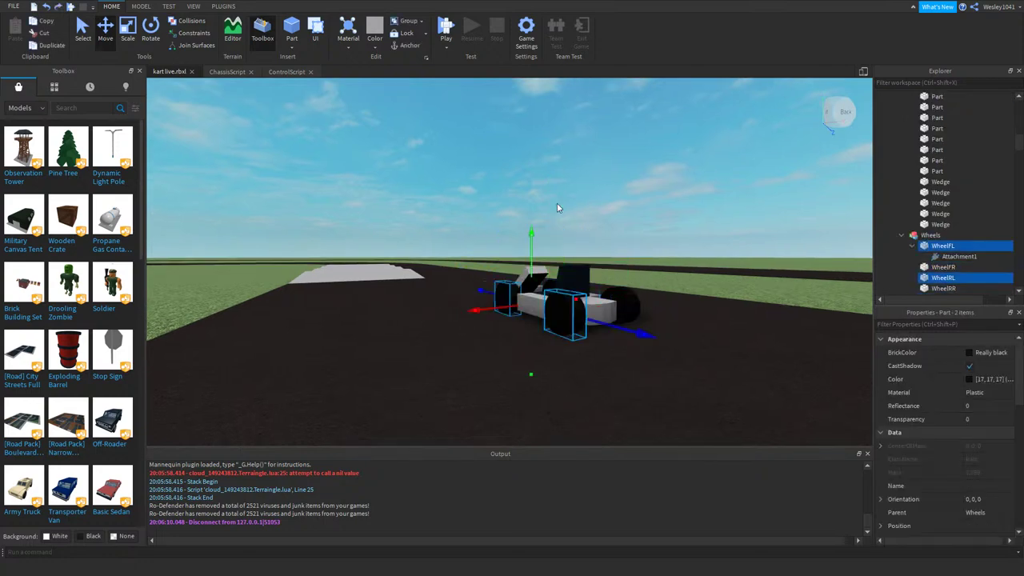
- Move the WheelFR and WheelRR pair and the WheelFL and WheelRL pair about 1 stud outward from the chassis
right_drag(557, 204, 558, 205)
key(w)
key(d)
key(s)
right_drag(534, 266, 560, 249)
click(520, 288)
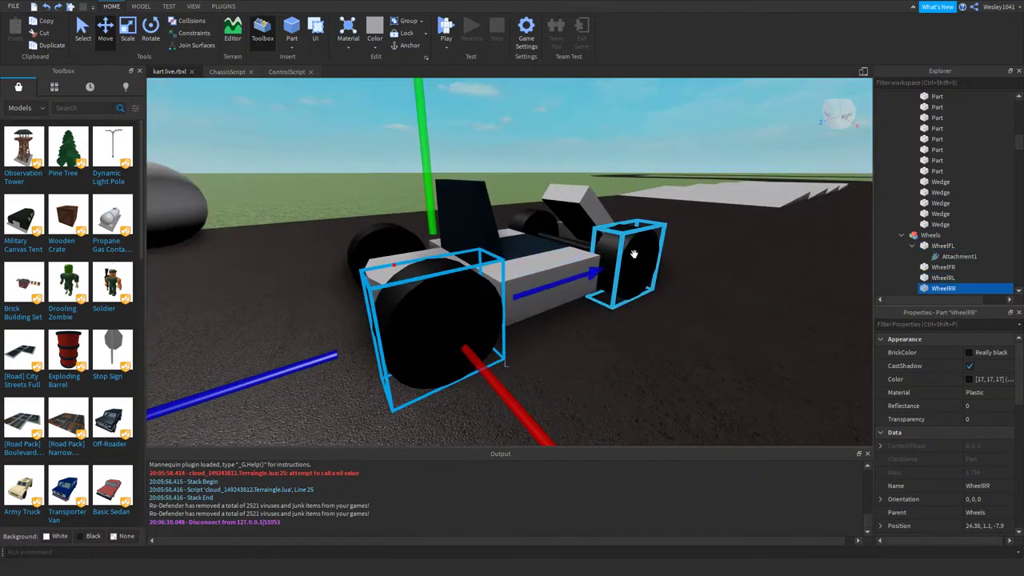
right_drag(633, 254, 619, 254)
key(d)
key(a)
key(w)
key(s)
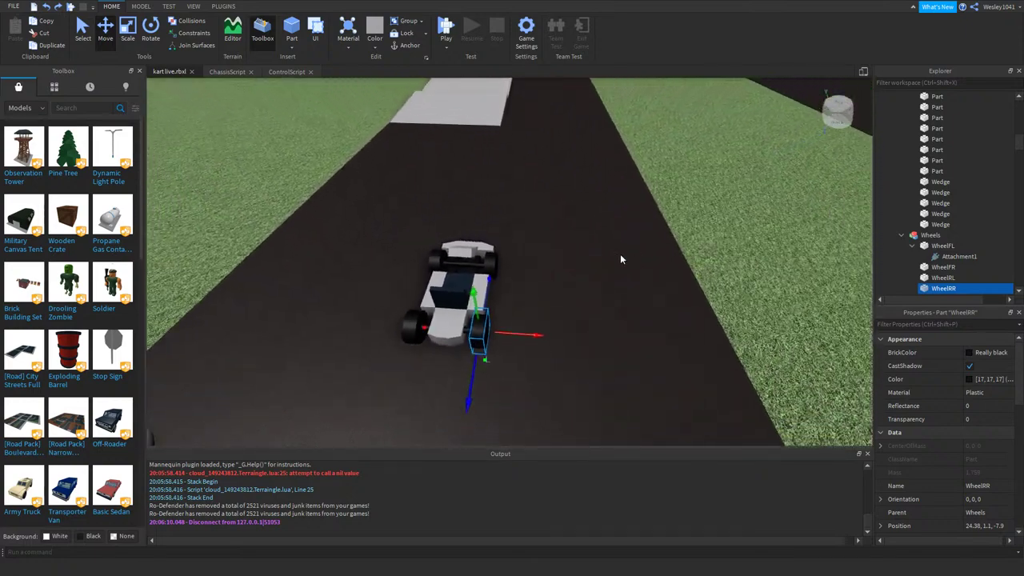
key(w)
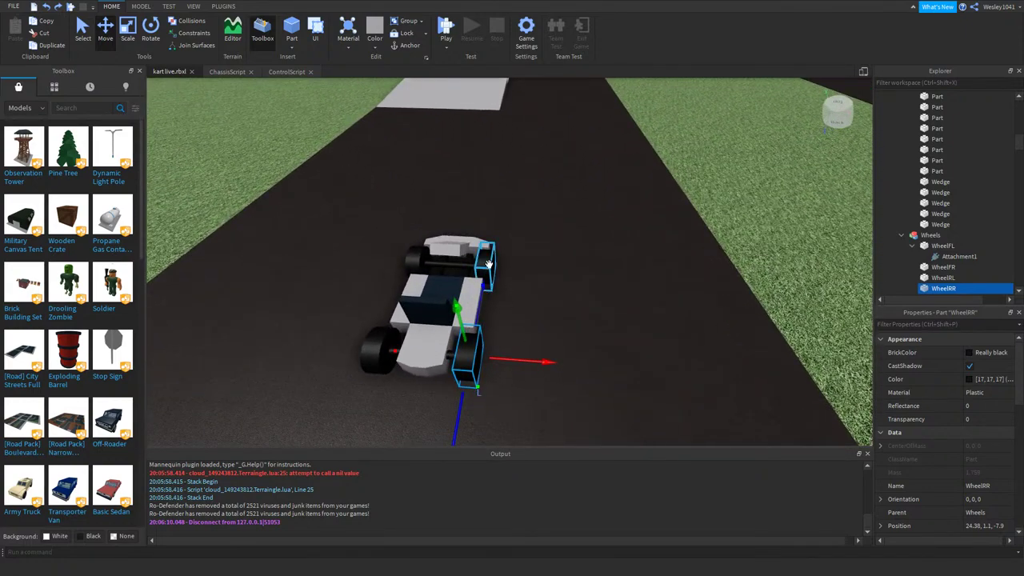
key(a)
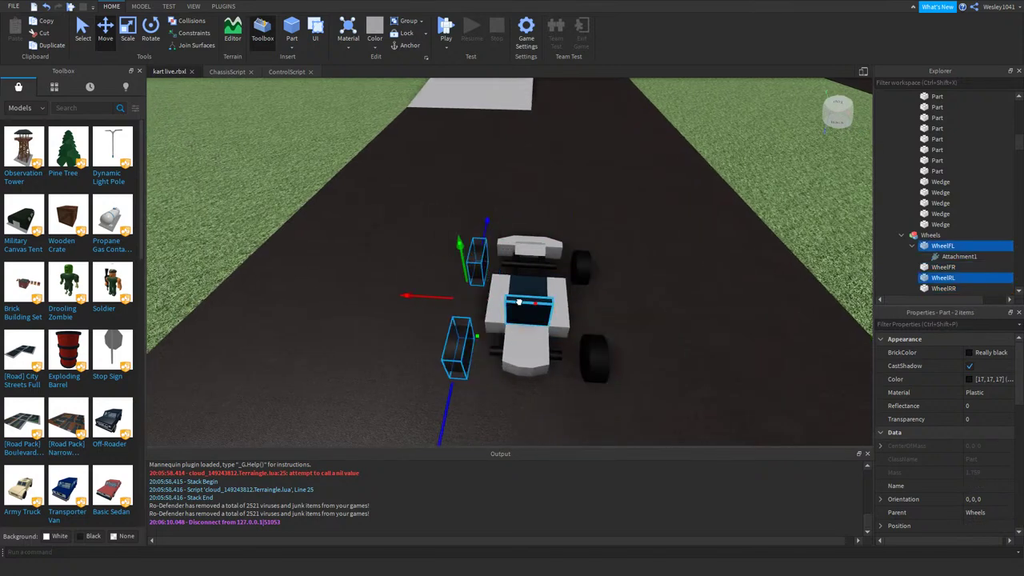
click(659, 293)
- Try changing the shape of WheelFR to Ball, and undo the change
click(588, 272)
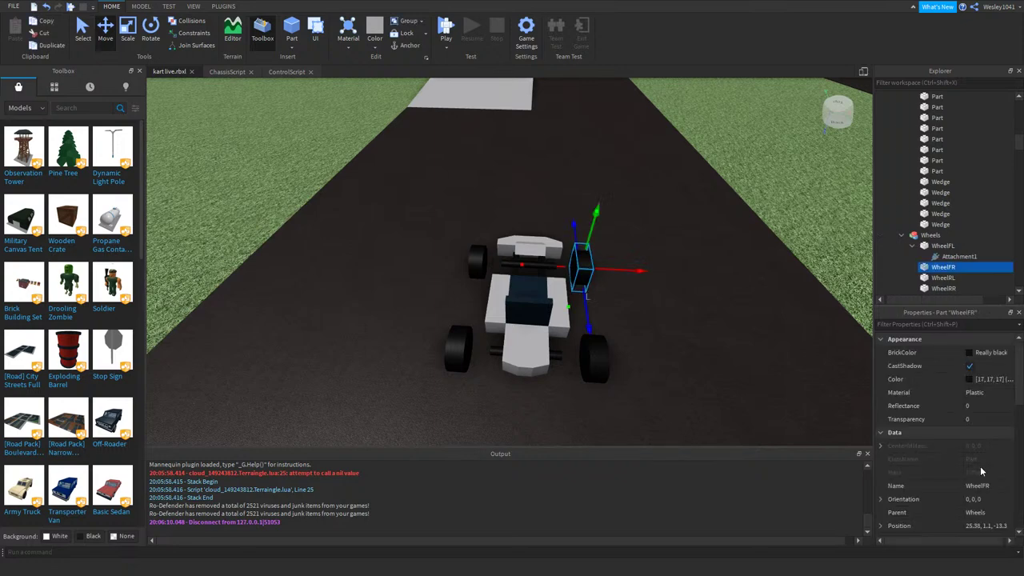
scroll(990, 464, down, 2)
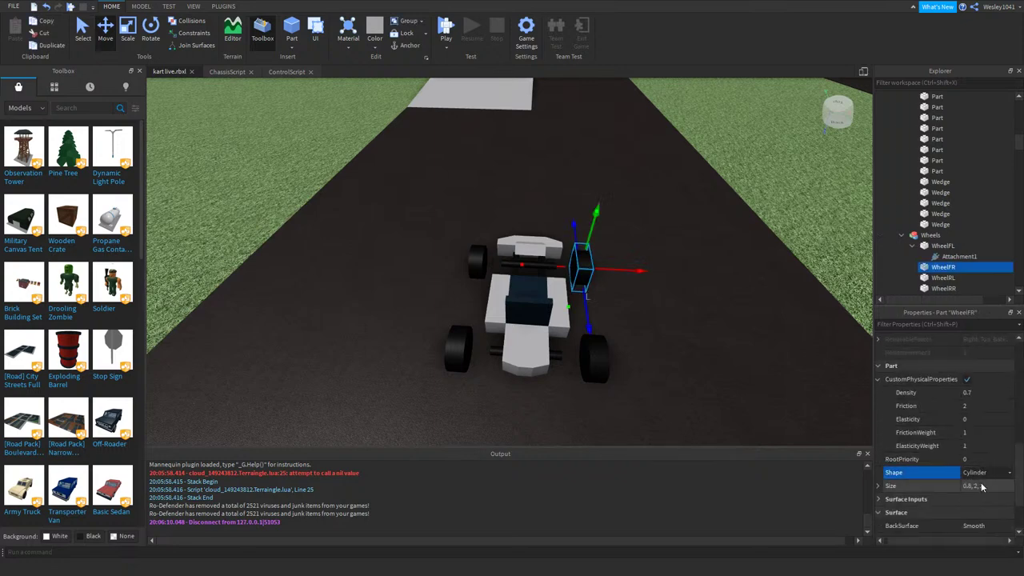
scroll(723, 363, up, 3)
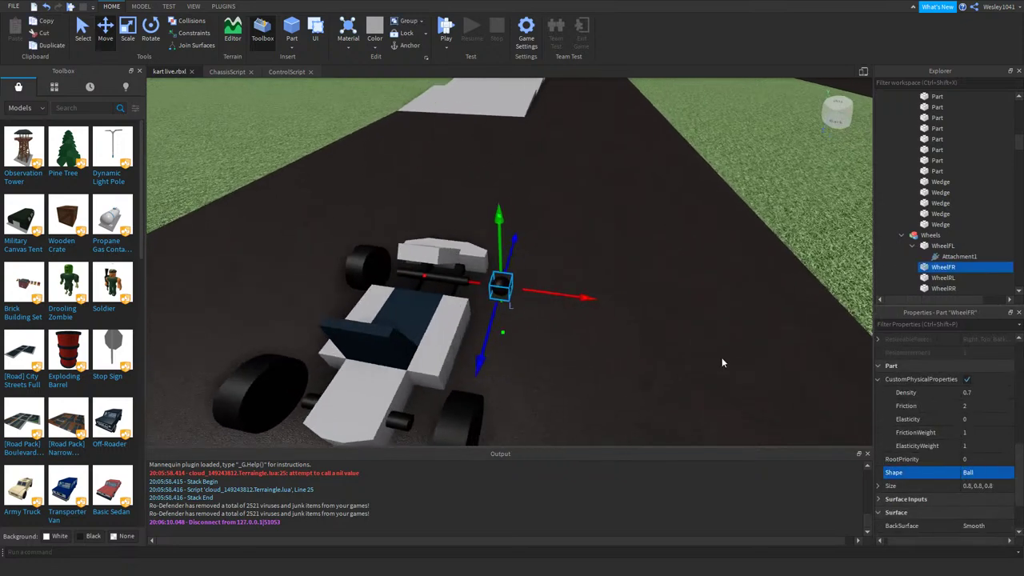
right_drag(721, 356, 720, 357)
right_drag(630, 318, 597, 298)
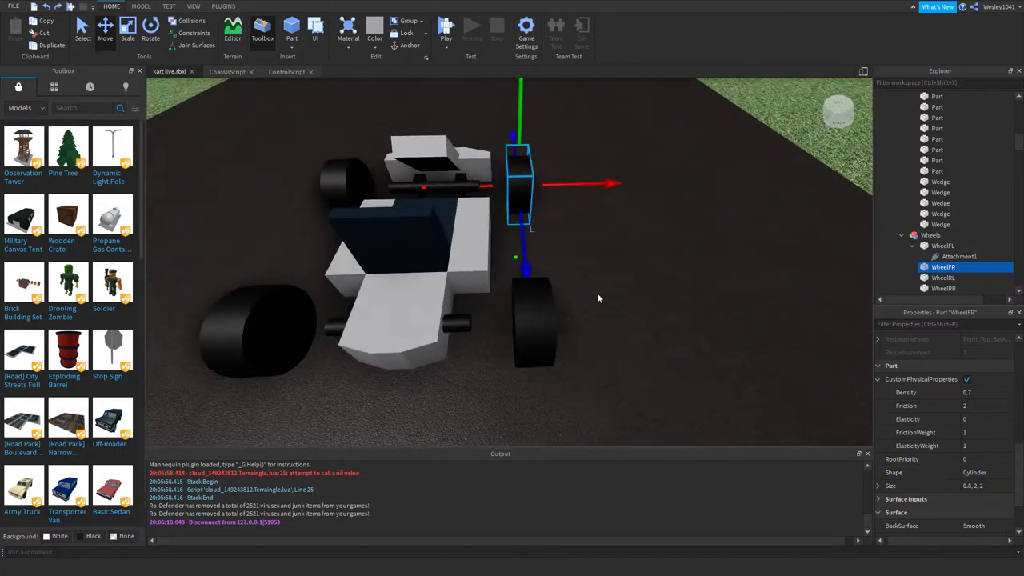
- Set the size of all four wheels to 2, 2, 2 and change their shape to Ball
ctrl+click(285, 304)
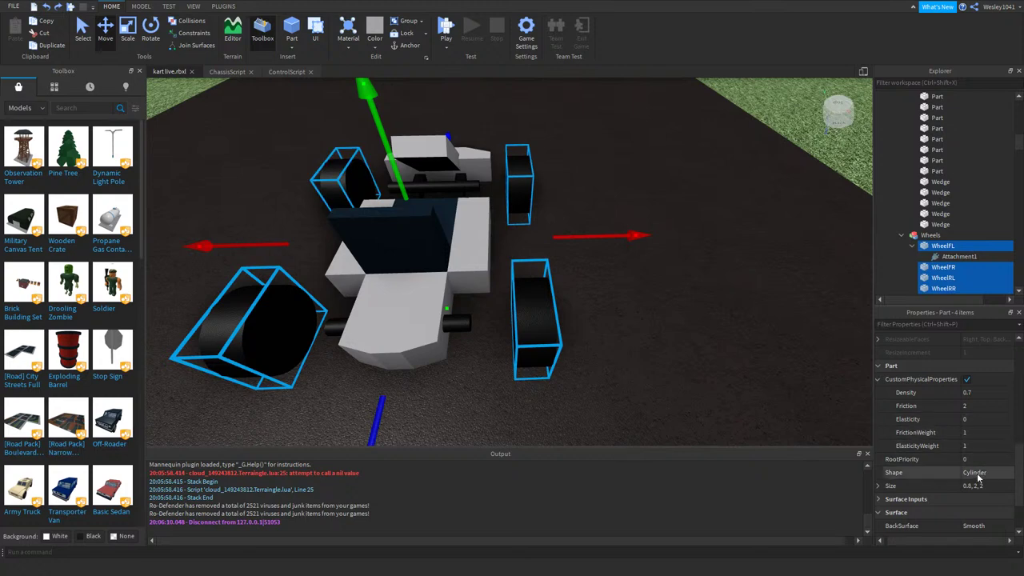
key(Return)
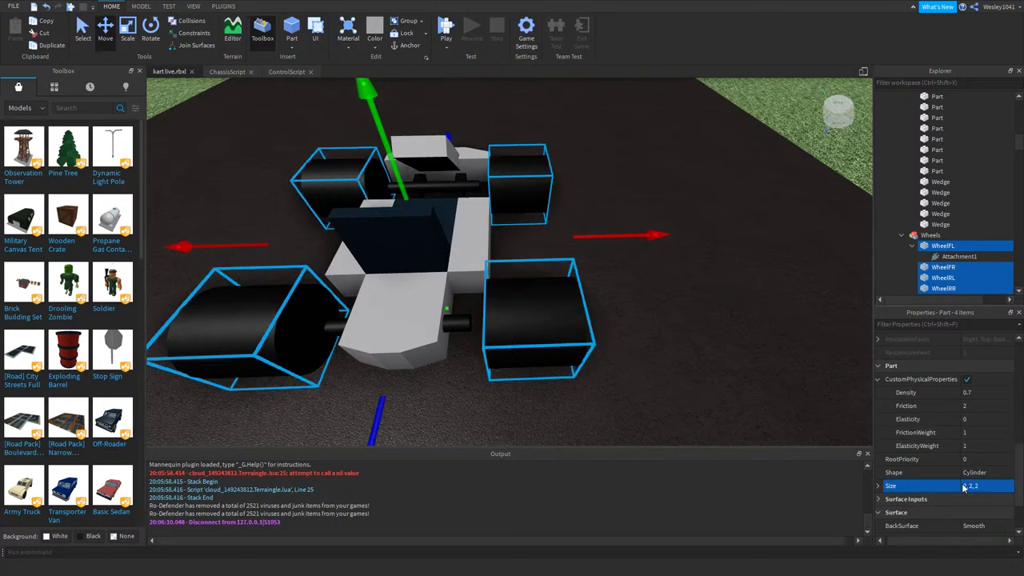
right_drag(693, 388, 684, 374)
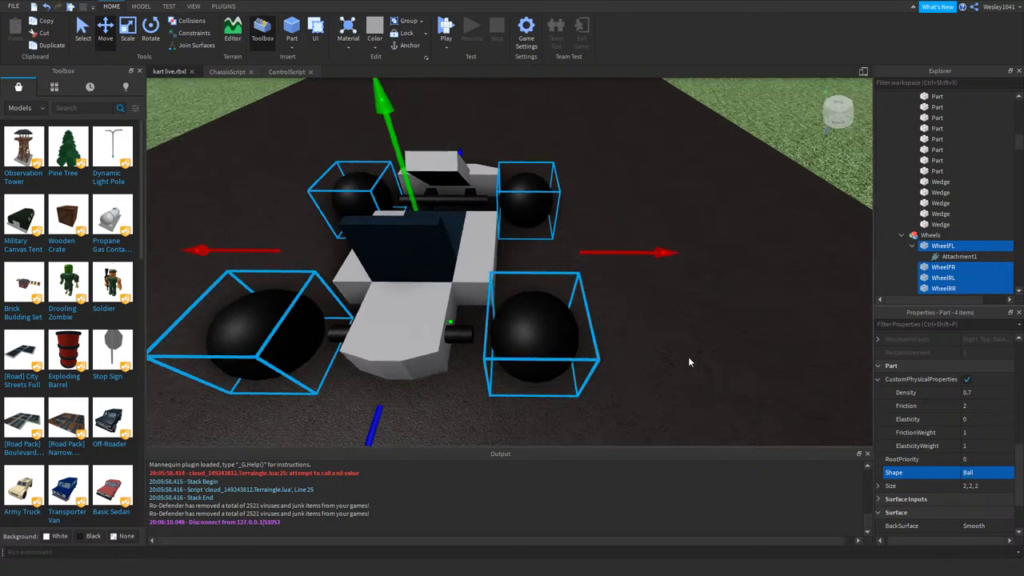
right_drag(688, 357, 626, 221)
click(622, 218)
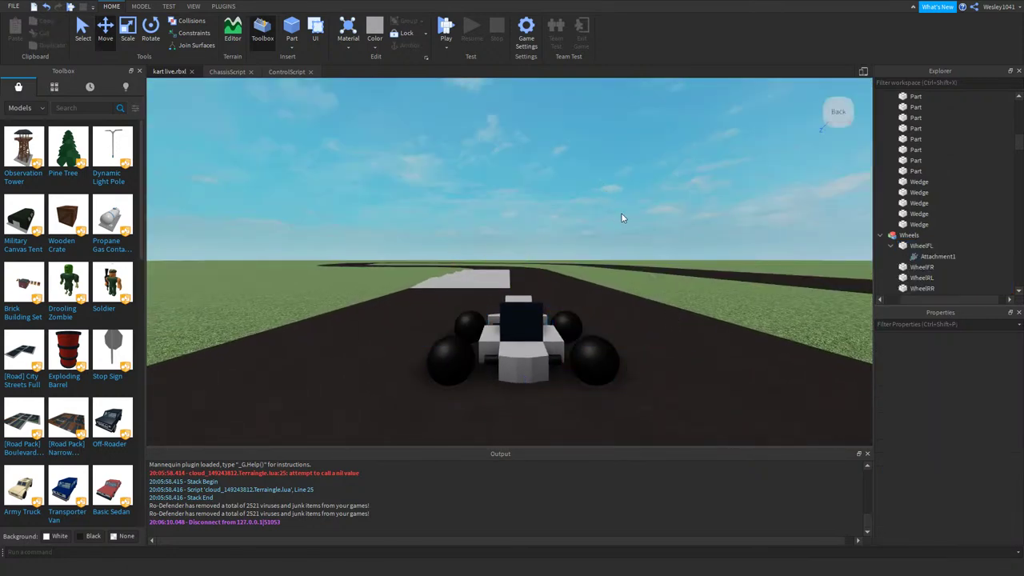
- Playtest the kart on its large ball wheels, try driving and steering it, and end the playtest
click(447, 28)
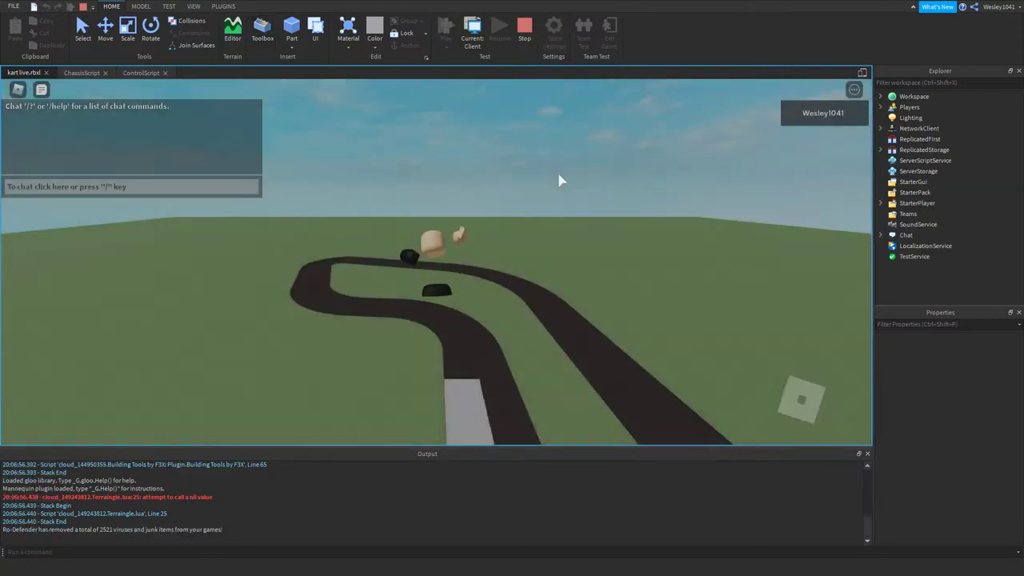
key(d)
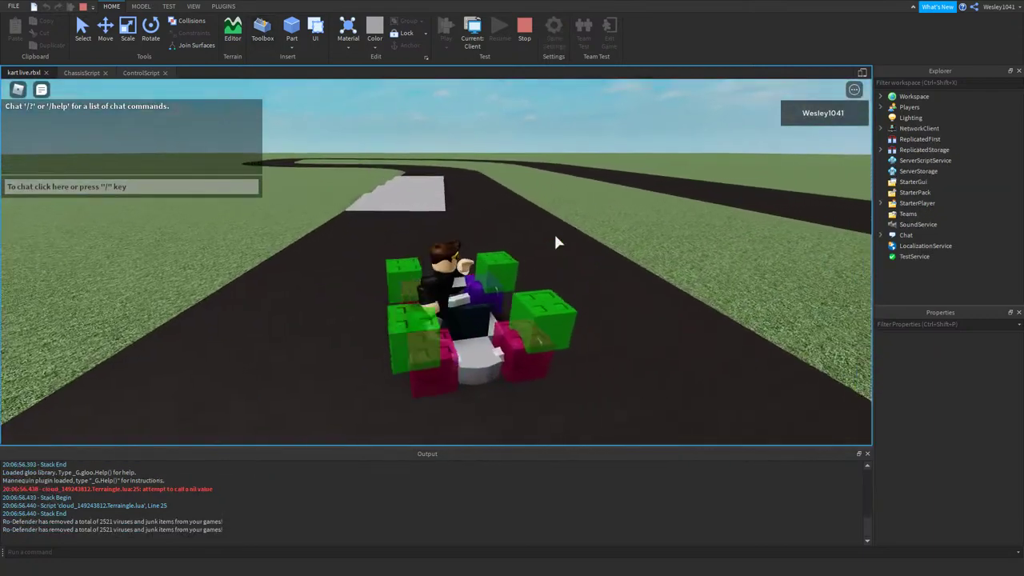
key(w)
key(a)
right_drag(553, 227, 560, 228)
key(a)
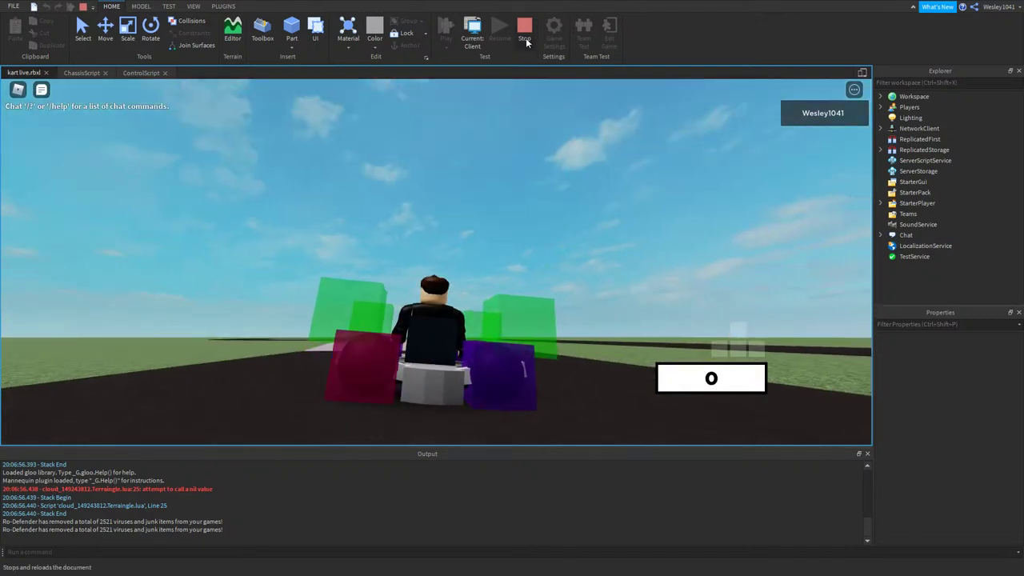
click(524, 32)
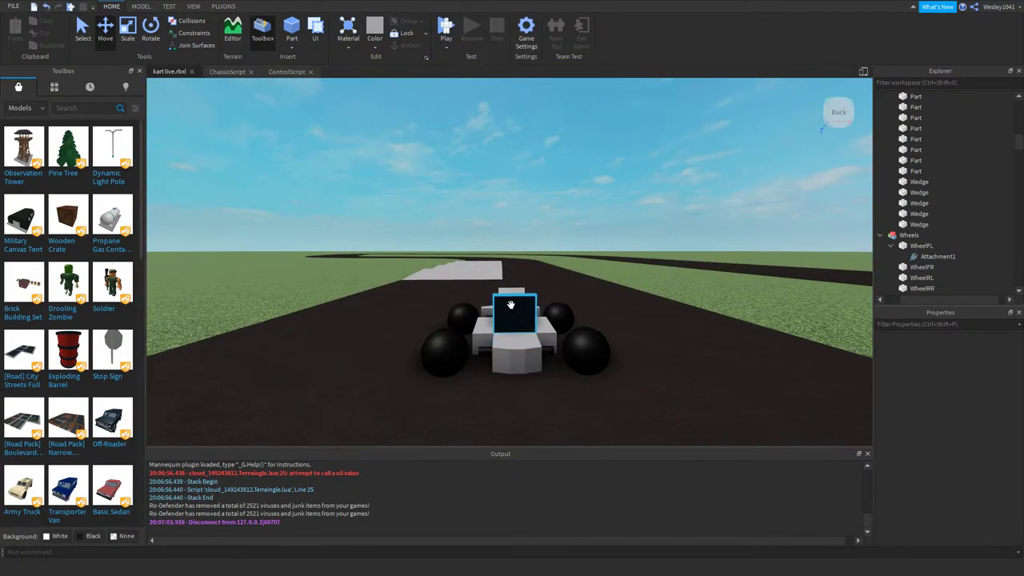
- Undo the wheels' Ball shape, their enlarged size and the outward moves of both wheel pairs
key(a)
right_drag(516, 313, 515, 312)
key(d)
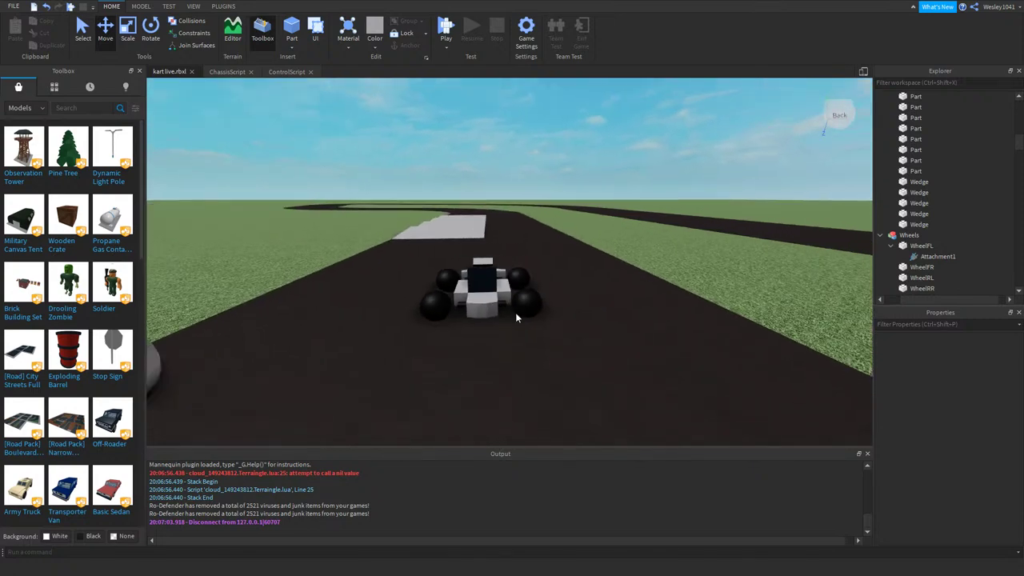
scroll(519, 286, up, 5)
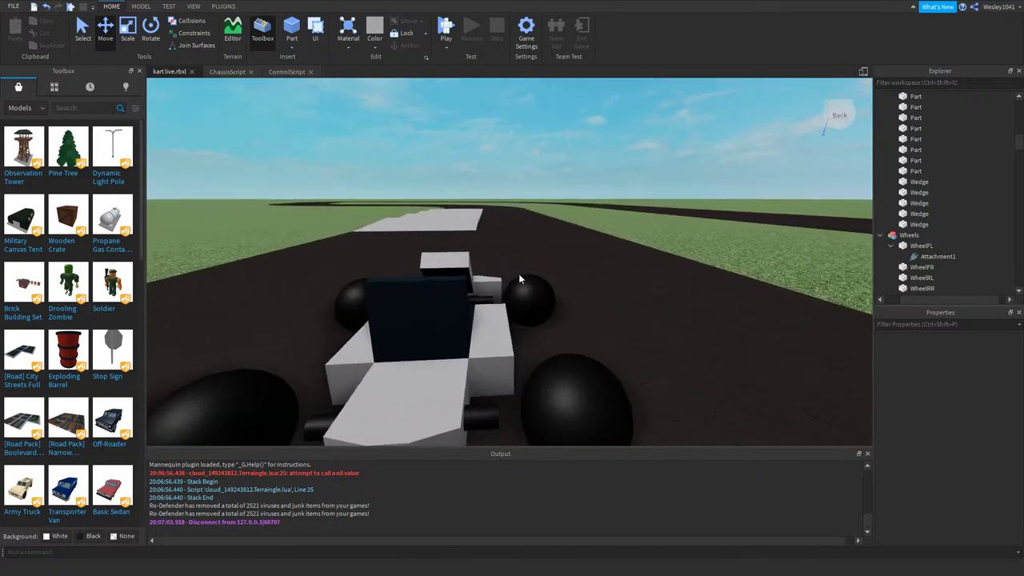
key(ctrl+z)
key(ctrl+z)
key(ctrl+z)
key(ctrl+z)
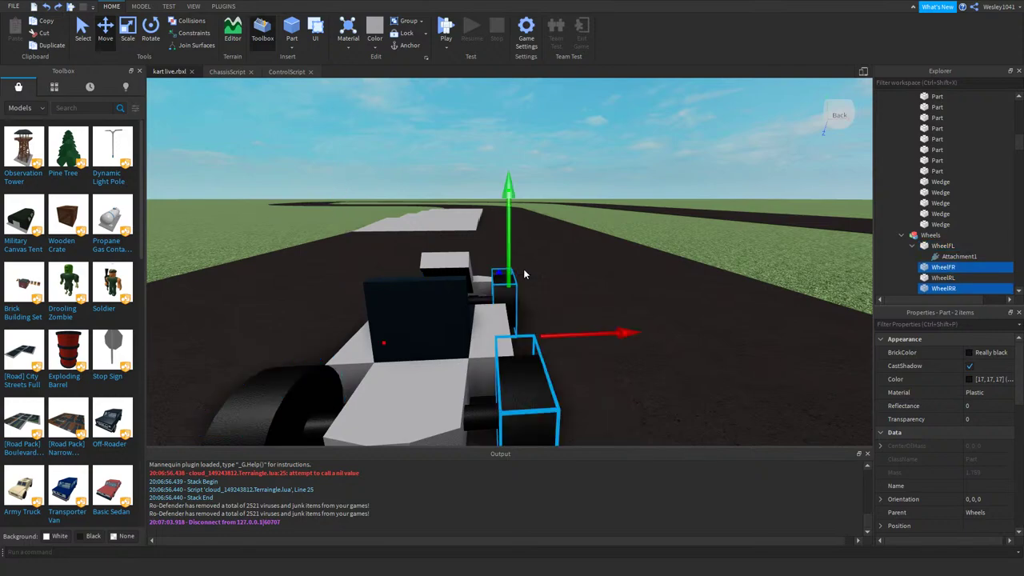
- Select WheelFL, WheelFR, WheelRL and WheelRR and change their shape to Ball
click(560, 274)
key(d)
right_drag(558, 274, 540, 283)
click(525, 263)
key(a)
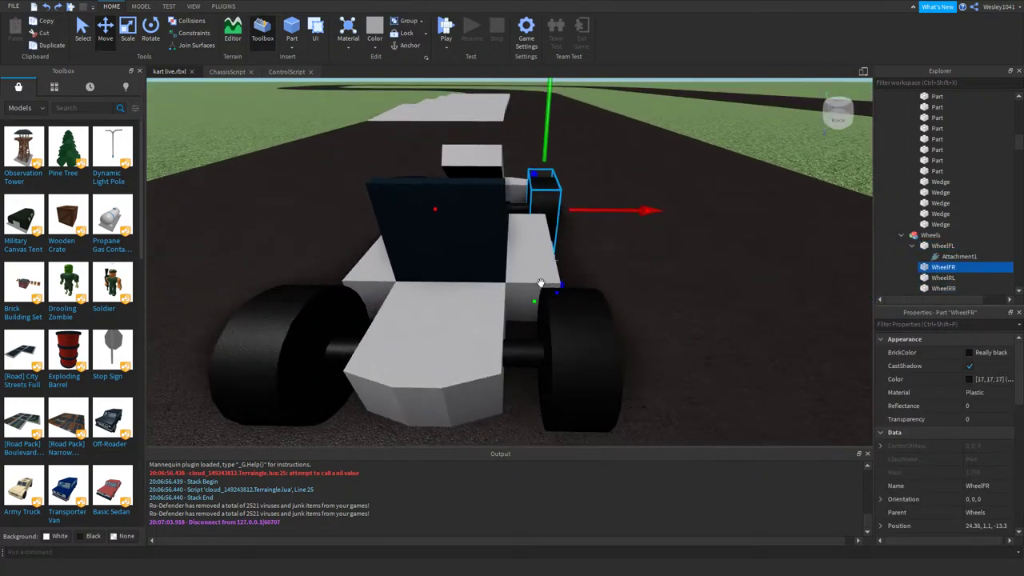
ctrl+click(571, 323)
ctrl+click(318, 329)
right_drag(318, 329, 411, 216)
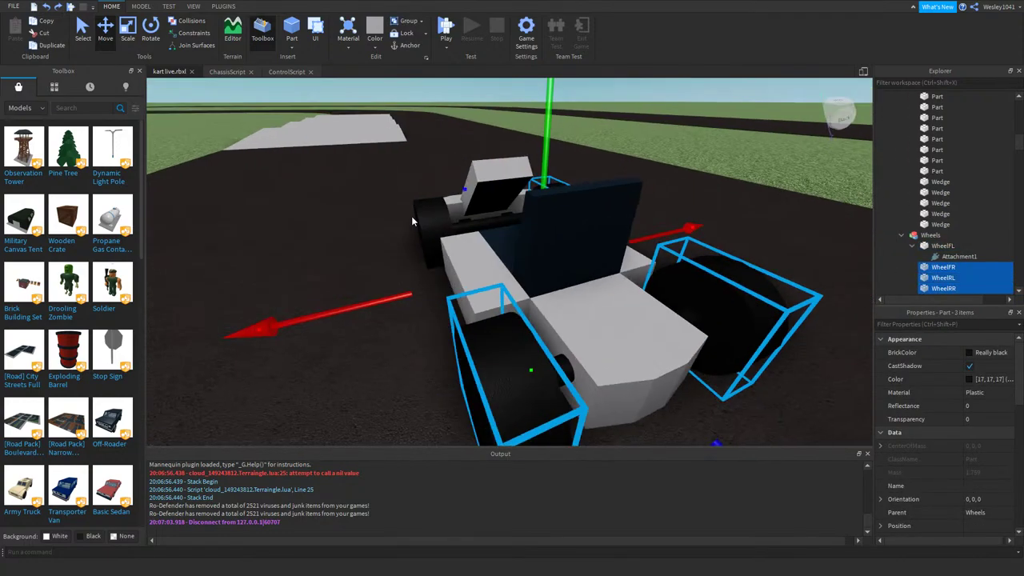
scroll(975, 417, down, 3)
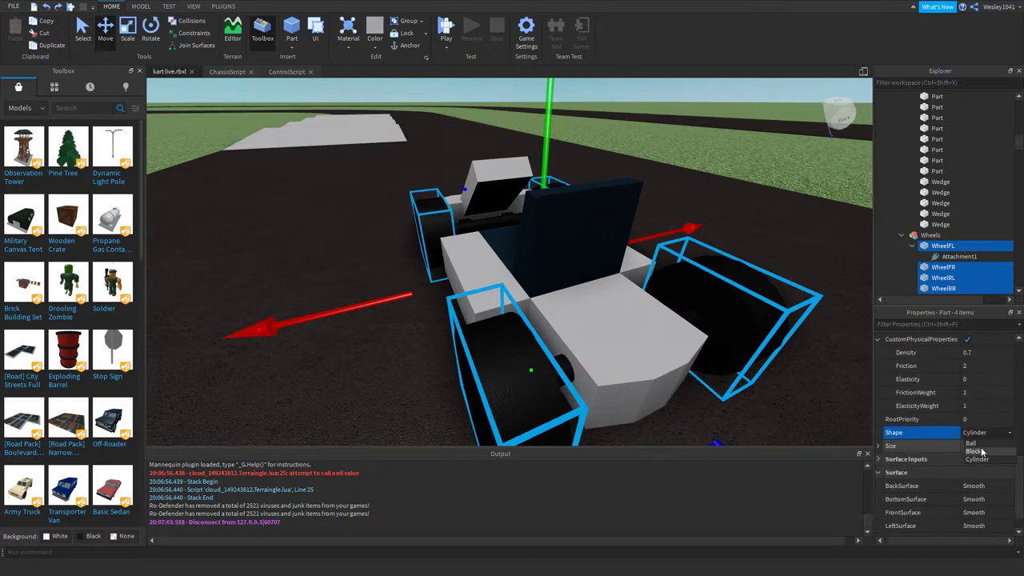
click(981, 443)
- Lower the four small ball wheels beneath the kart's chassis
key(a)
right_drag(613, 383, 616, 390)
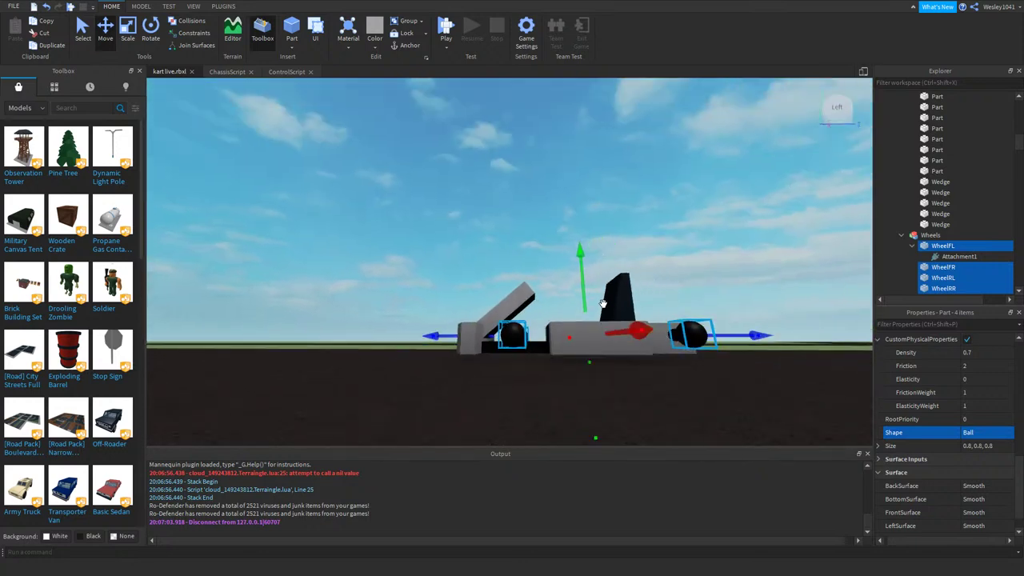
click(552, 337)
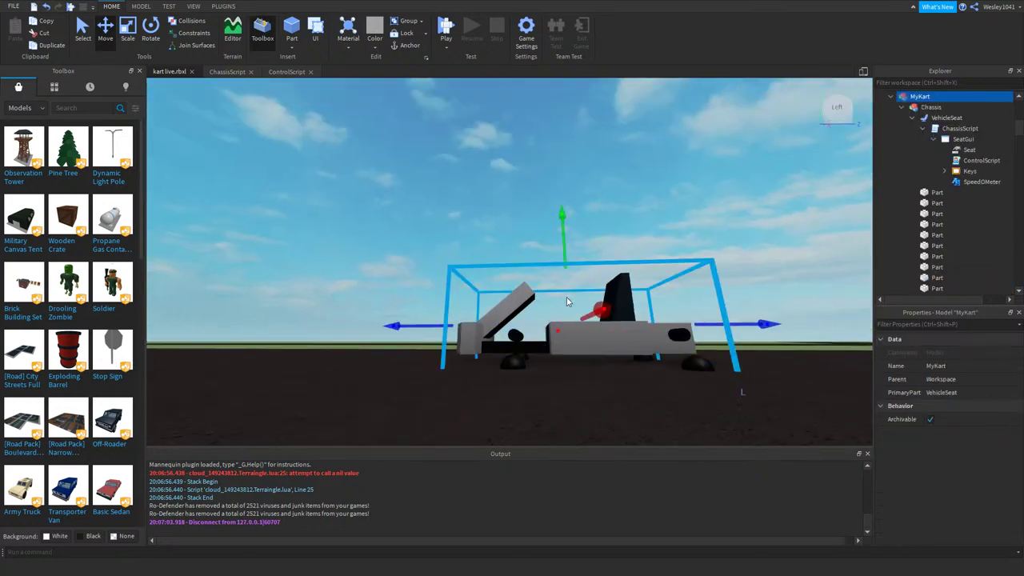
- Playtest the kart on its lowered ball wheels and end the playtest
click(621, 211)
right_drag(621, 210, 584, 198)
click(448, 28)
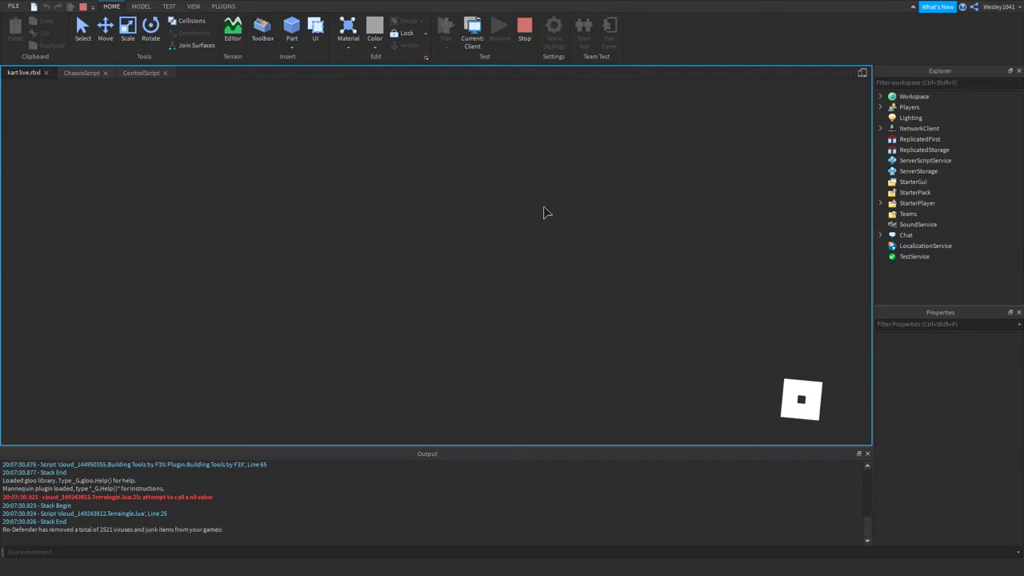
key(d)
key(w)
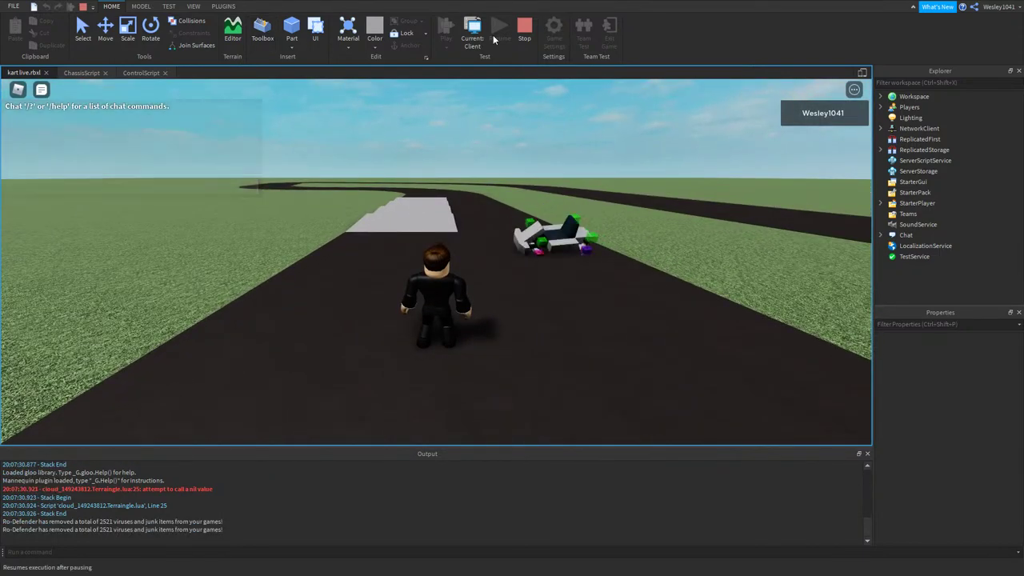
- Undo the lowering and Ball shape of the four wheels, inspect them, and open their Density value
key(ctrl+z)
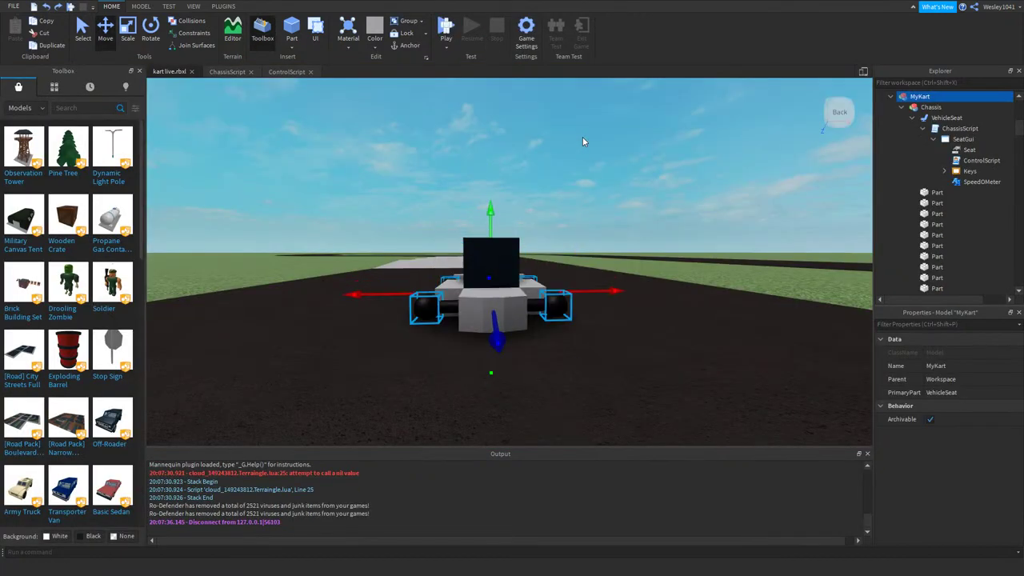
key(ctrl+z)
click(522, 190)
key(w)
right_drag(521, 190, 509, 192)
key(s)
key(d)
key(w)
click(344, 251)
key(a)
right_drag(352, 241, 446, 218)
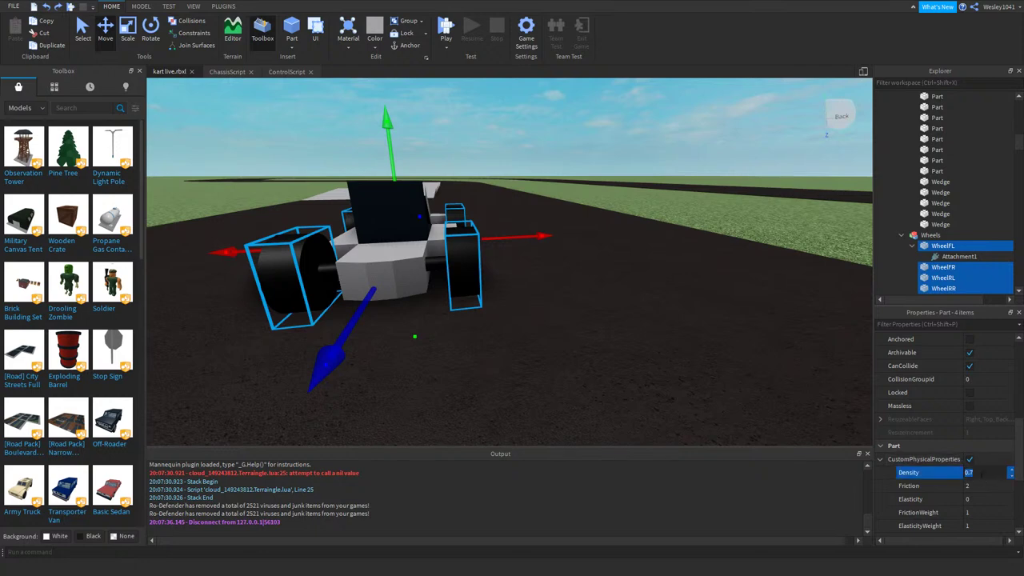
- Start a playtest on the cylinder wheels, seat the character in the kart and drive alongside the white ramps
click(446, 30)
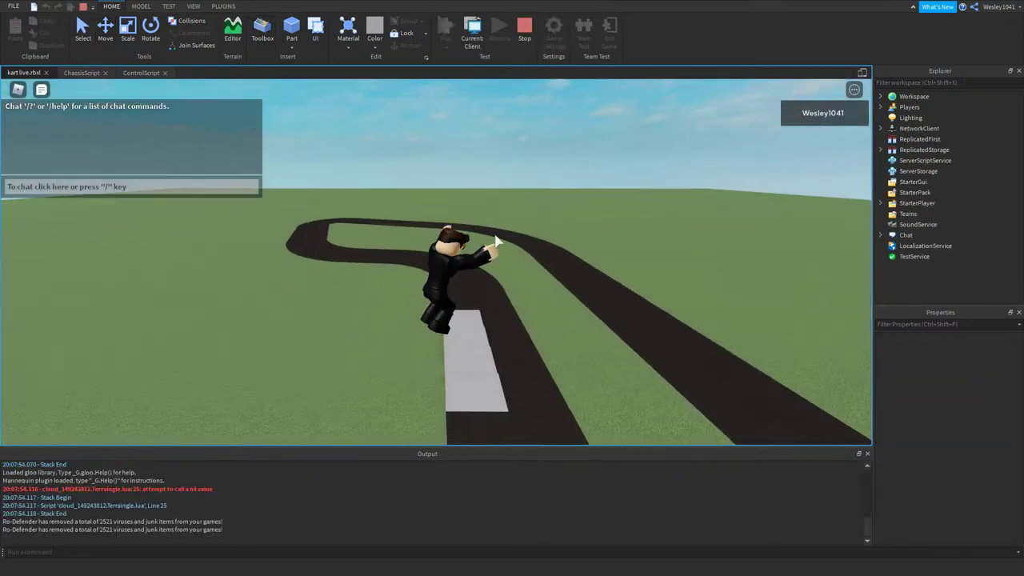
key(d)
key(w)
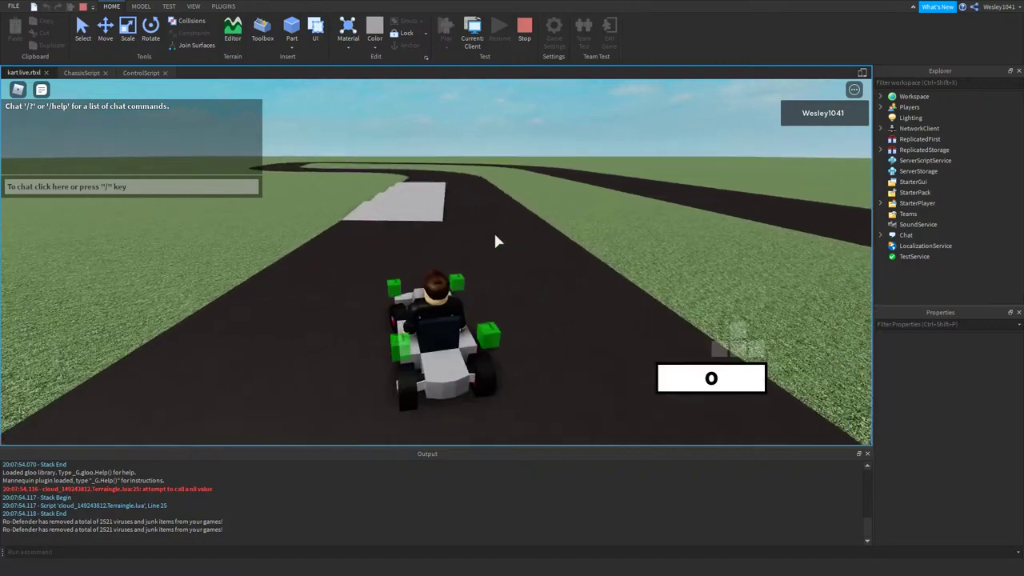
key(w)
key(d)
key(a)
right_drag(495, 234, 495, 234)
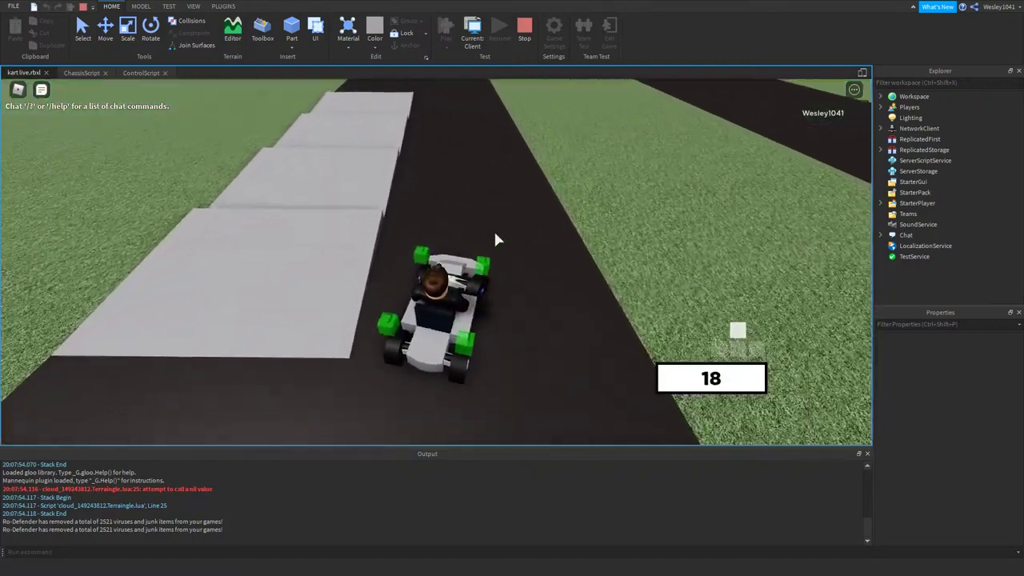
- Drive the kart through the winding track section beyond the ramps, steering alternately left and right
key(a)
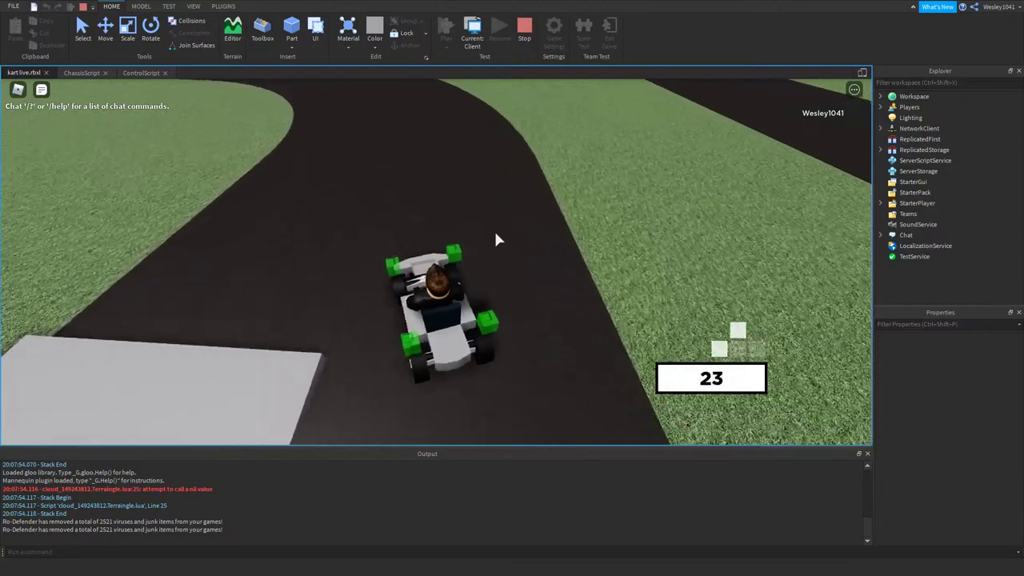
key(d)
key(w)
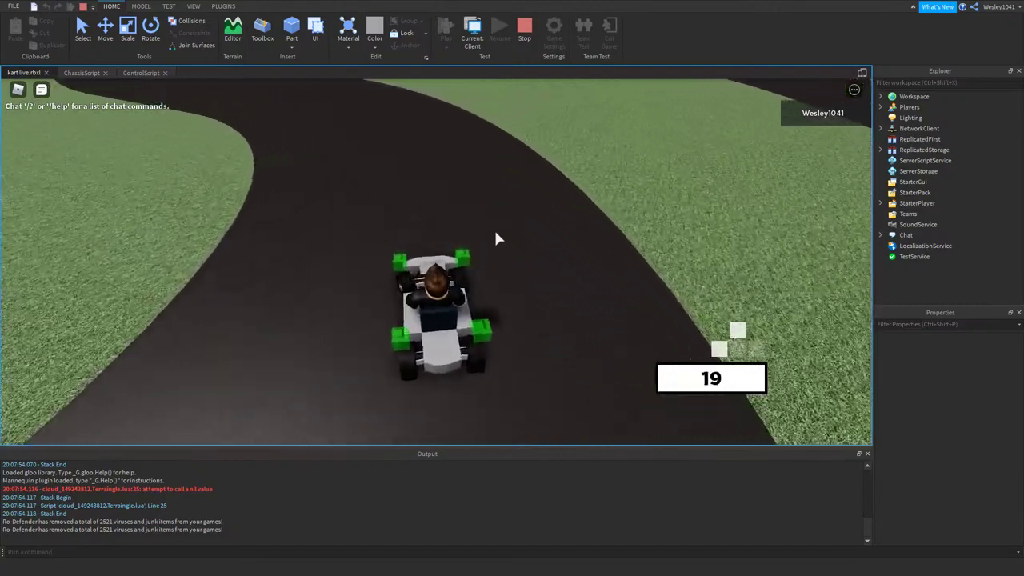
key(a)
key(d)
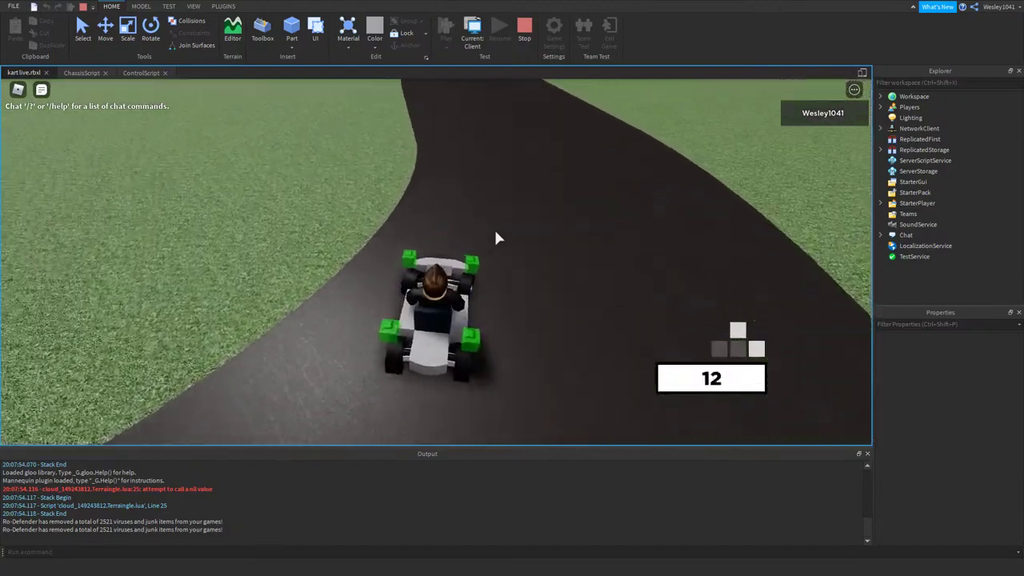
key(a)
key(w)
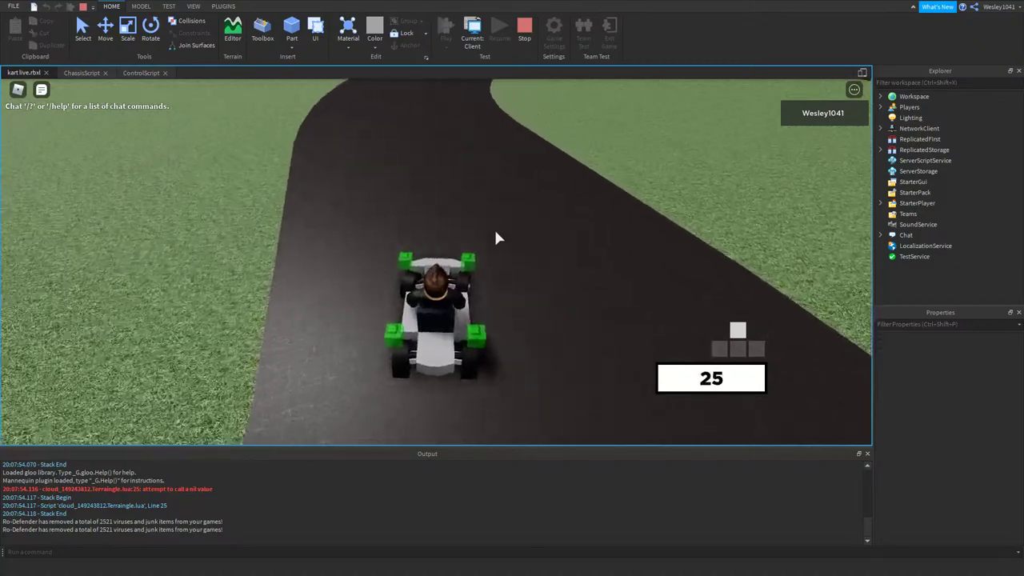
- Steer the kart right around the hairpin and drive onto the following straight
key(d)
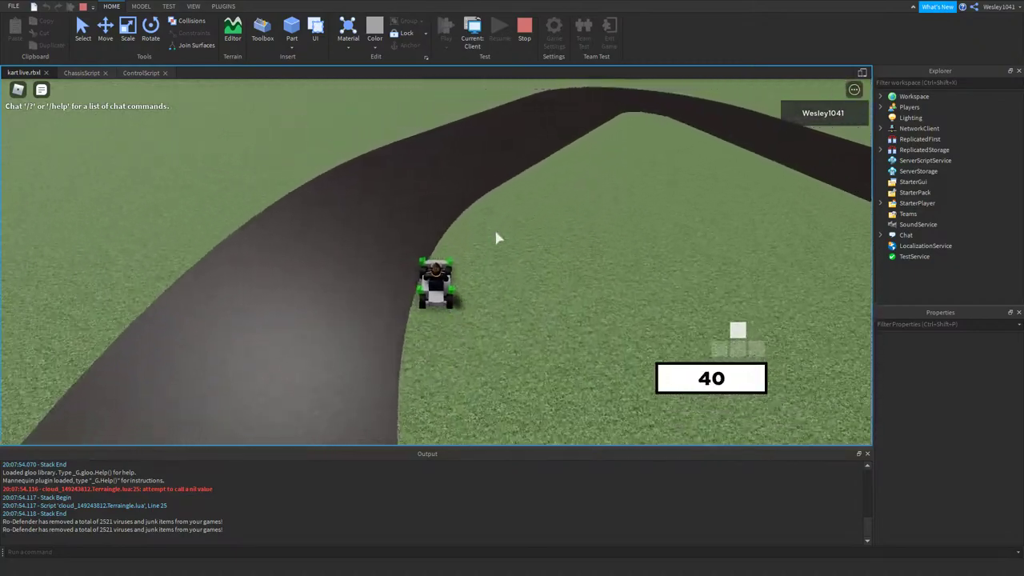
key(d)
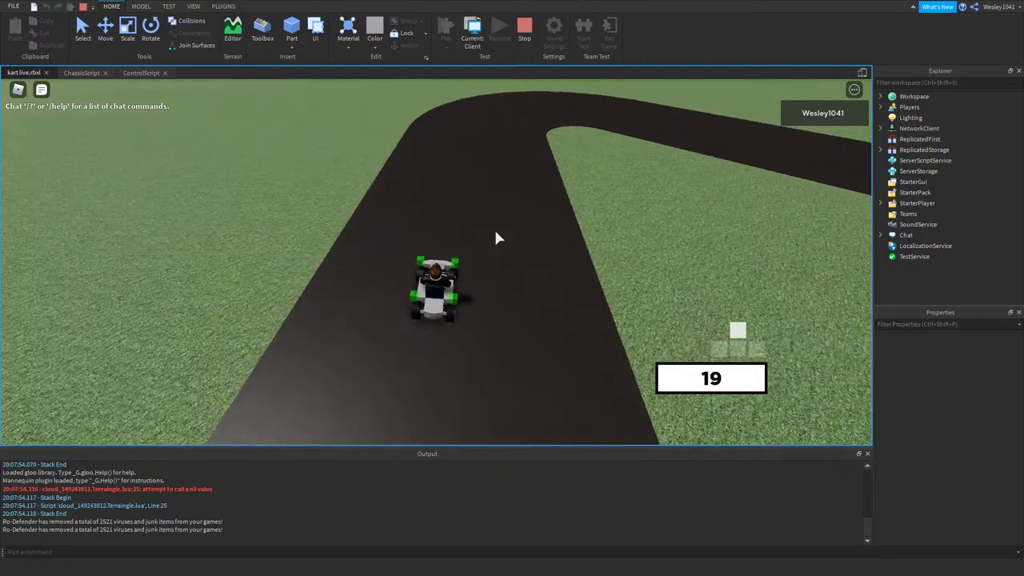
key(d)
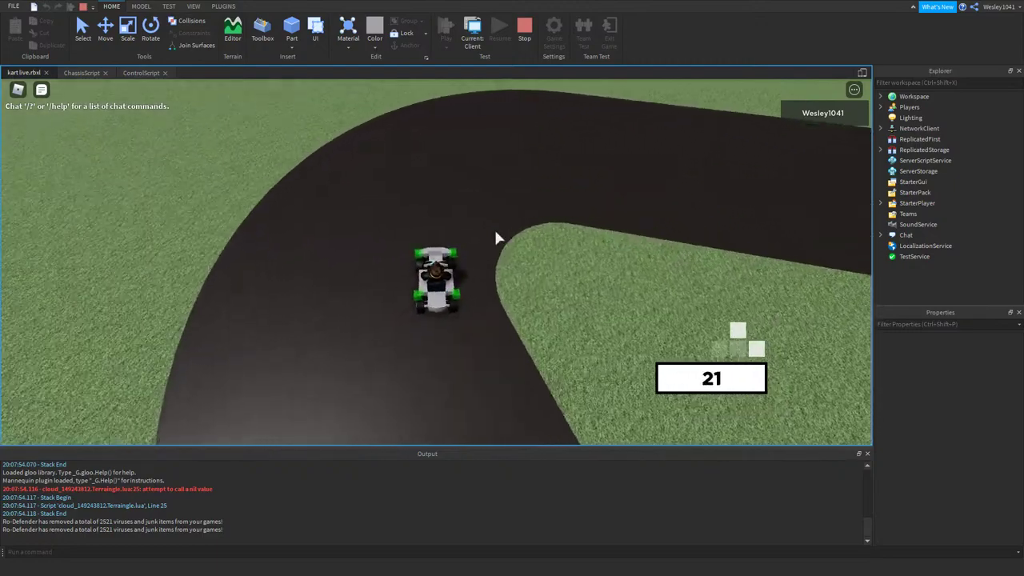
right_drag(495, 230, 551, 252)
key(d)
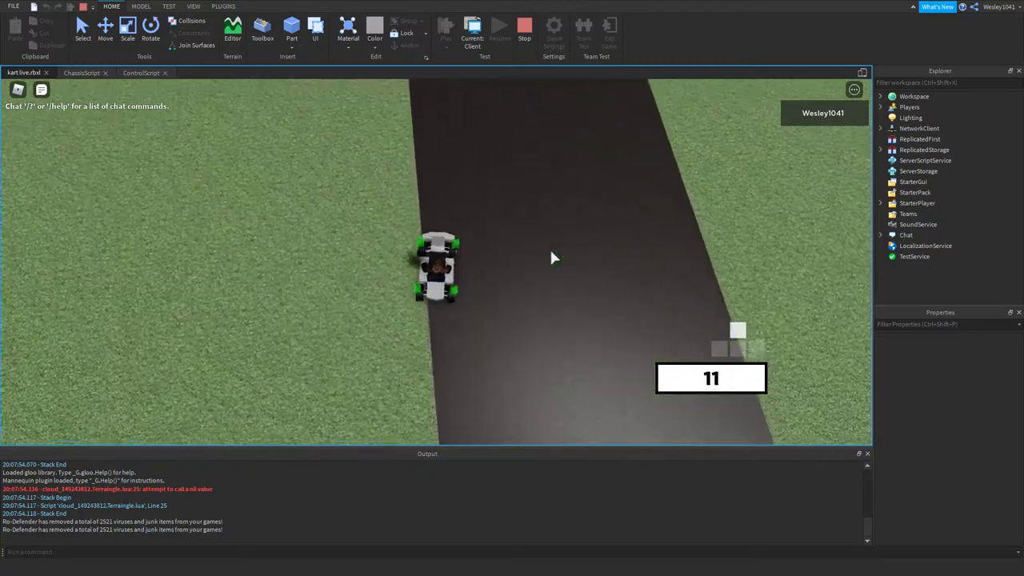
- Follow the kart from a closer view while switching quickly between left and right steering to test its response
scroll(551, 252, up, 3)
right_drag(551, 251, 532, 233)
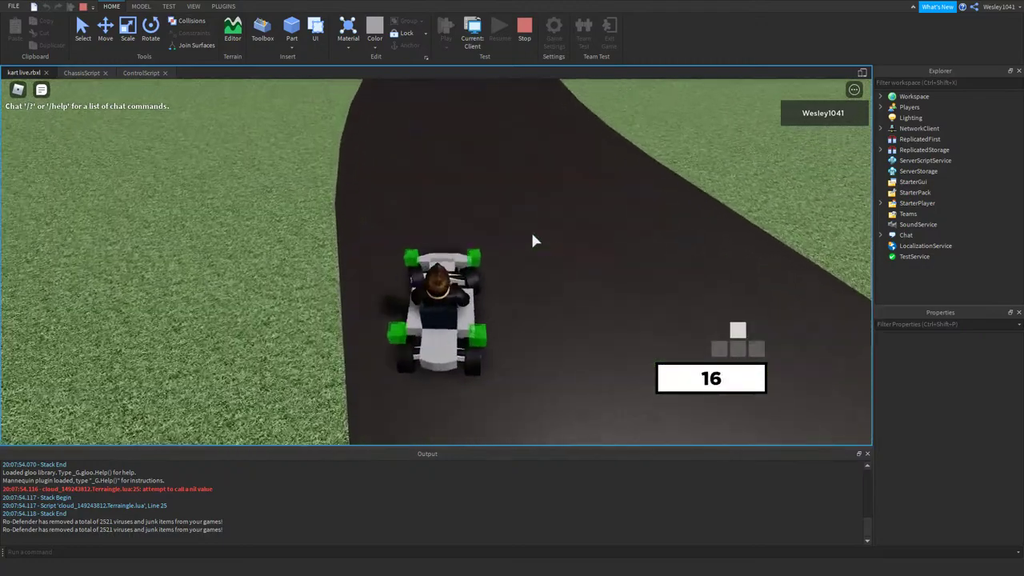
key(d)
key(a)
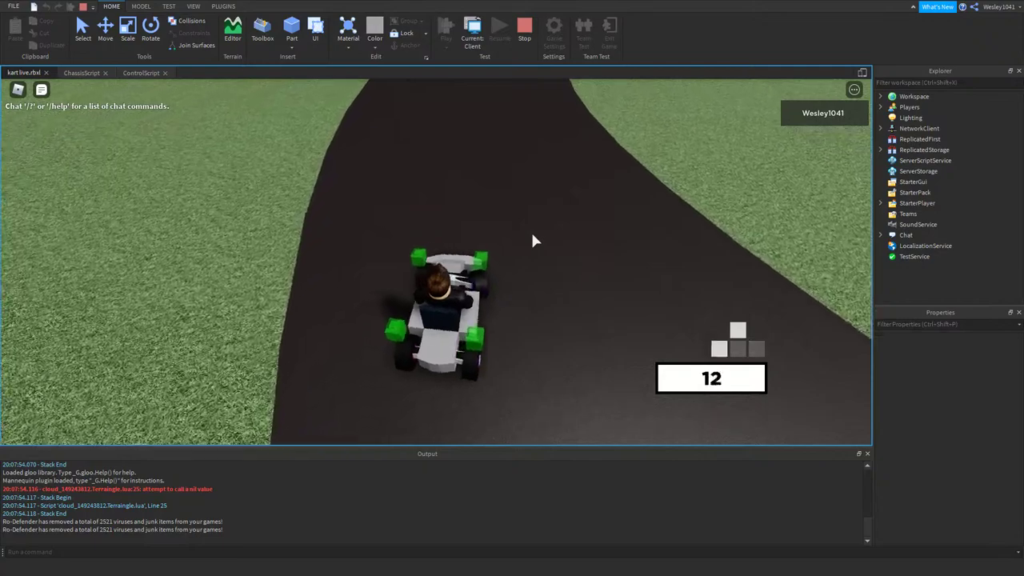
key(d)
key(a)
key(d)
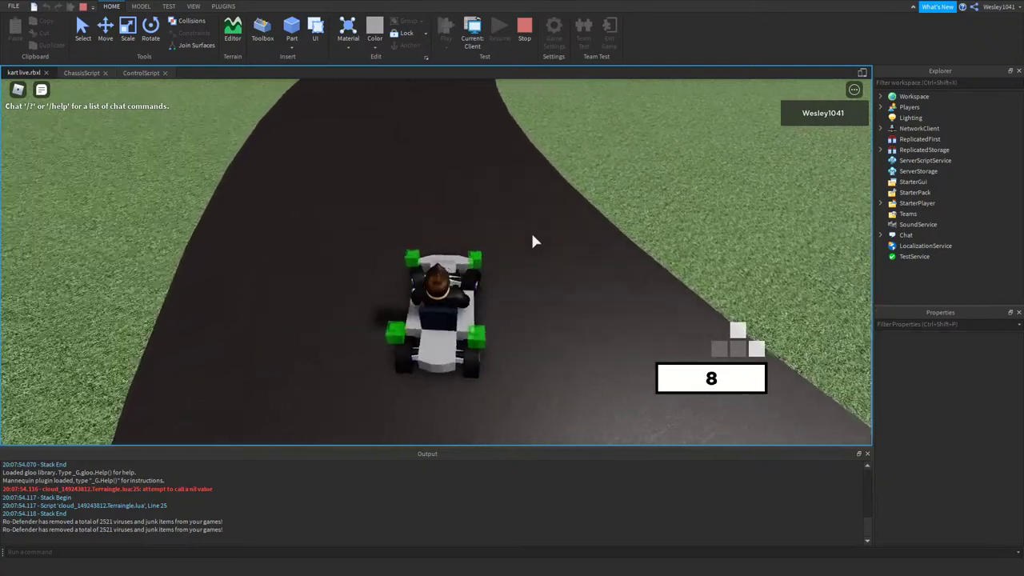
key(a)
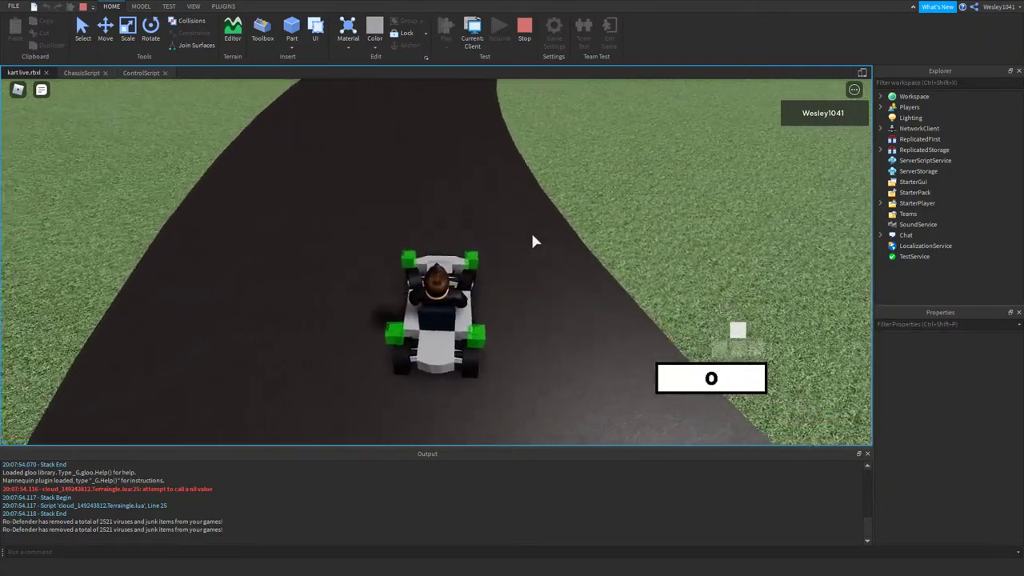
key(d)
key(a)
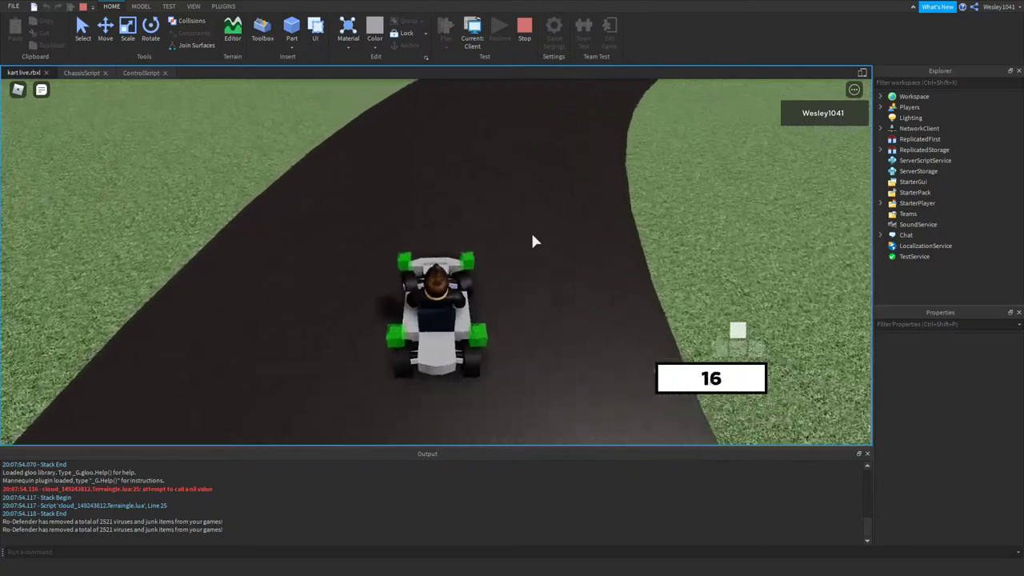
key(d)
key(d)
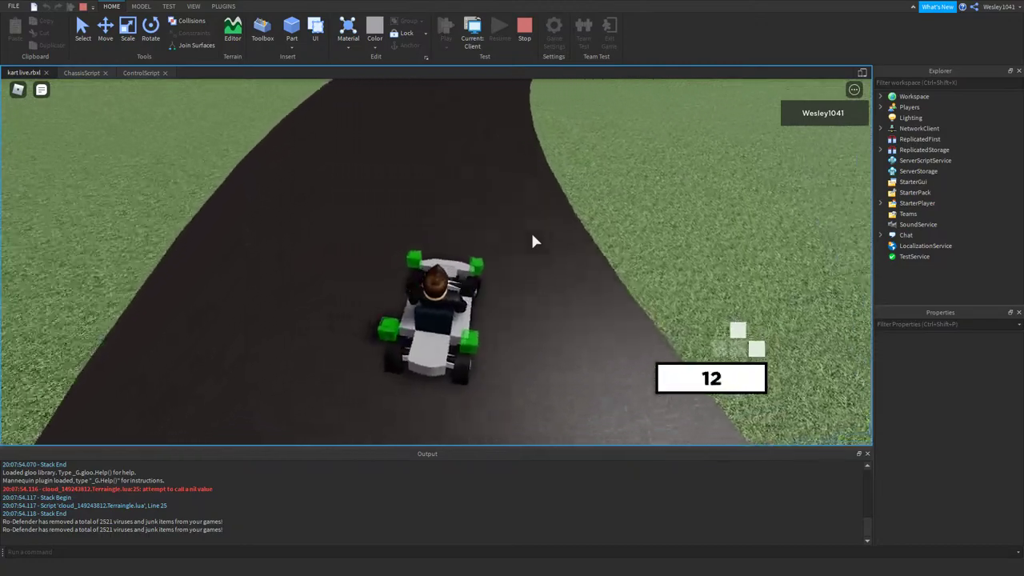
key(a)
- Drive the kart forward along the track while steering left and right, viewing it from close behind and from the side
scroll(532, 236, up, 2)
key(w)
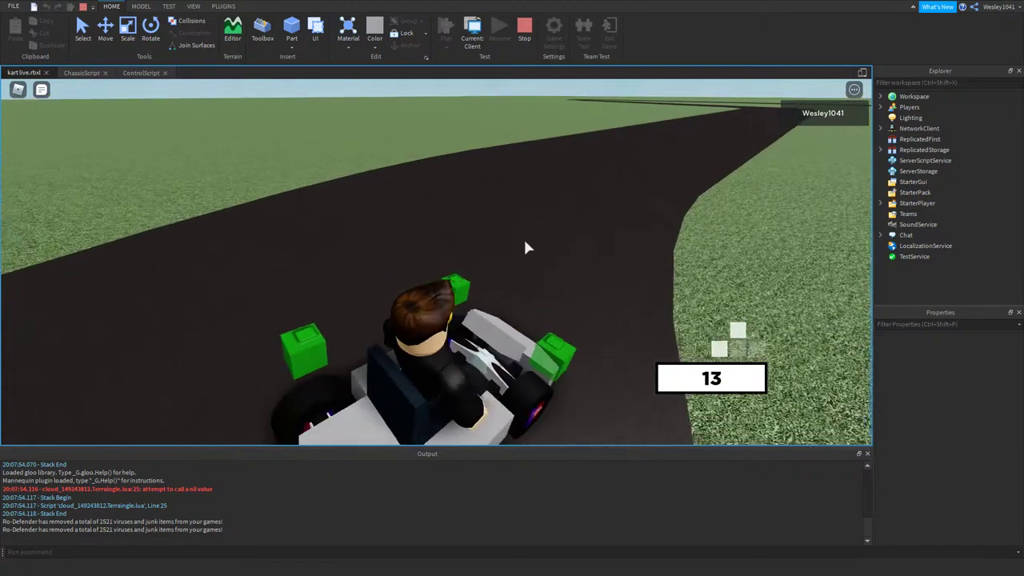
key(w)
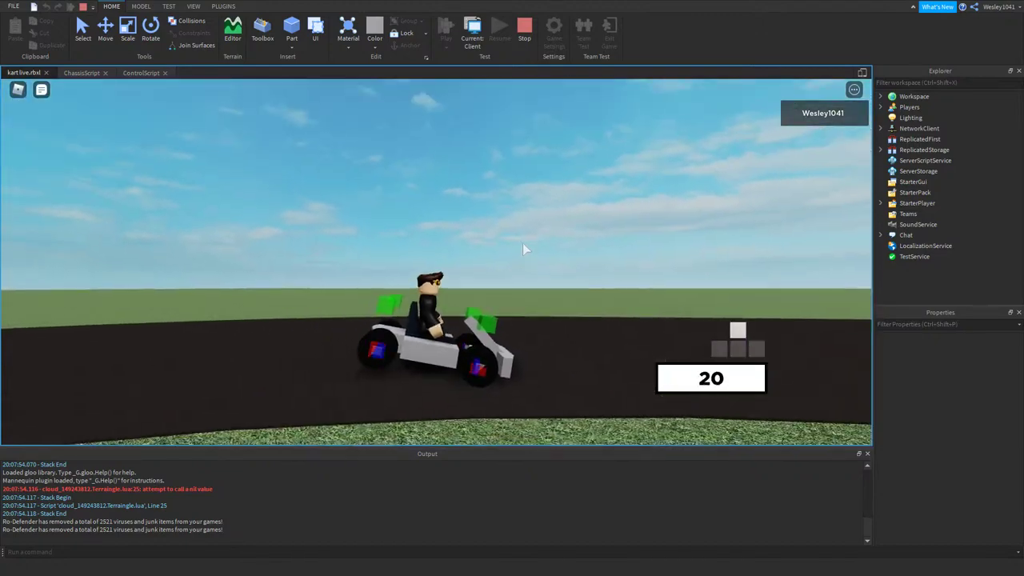
key(a)
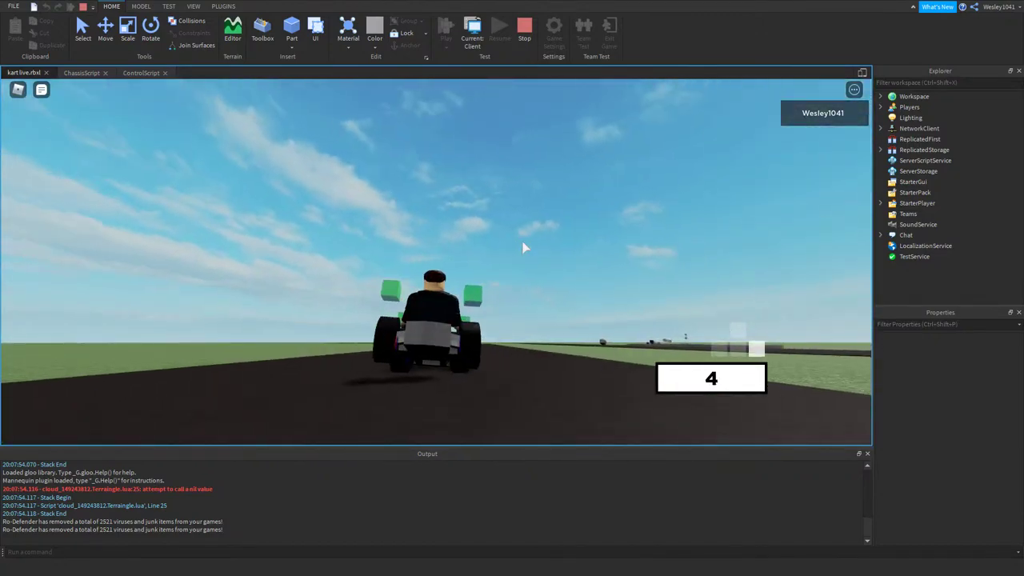
key(a)
key(d)
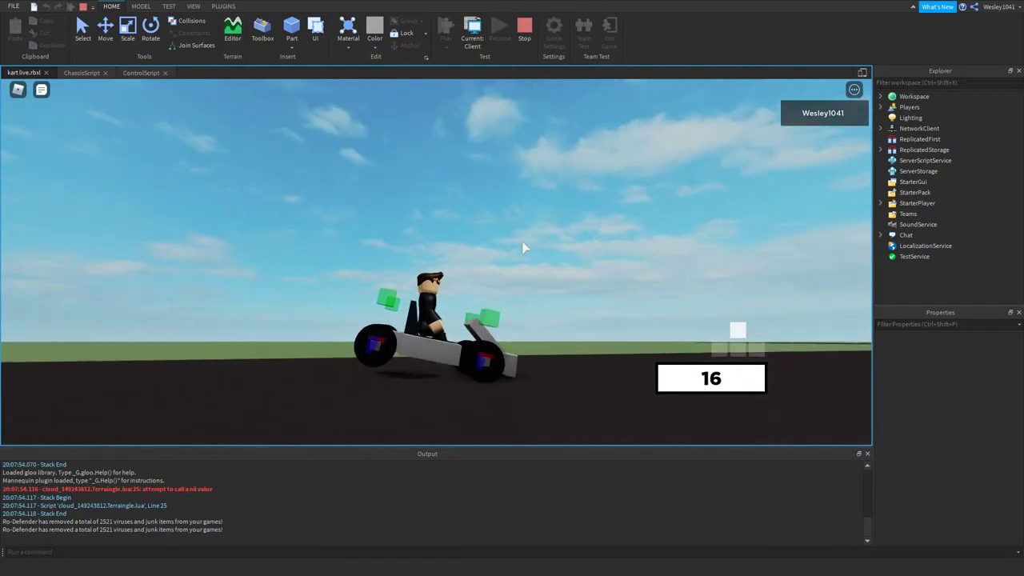
- Follow the kart from a low camera angle and alternate left and right steering to examine how its wheels meet the road
right_drag(524, 248, 523, 248)
key(a)
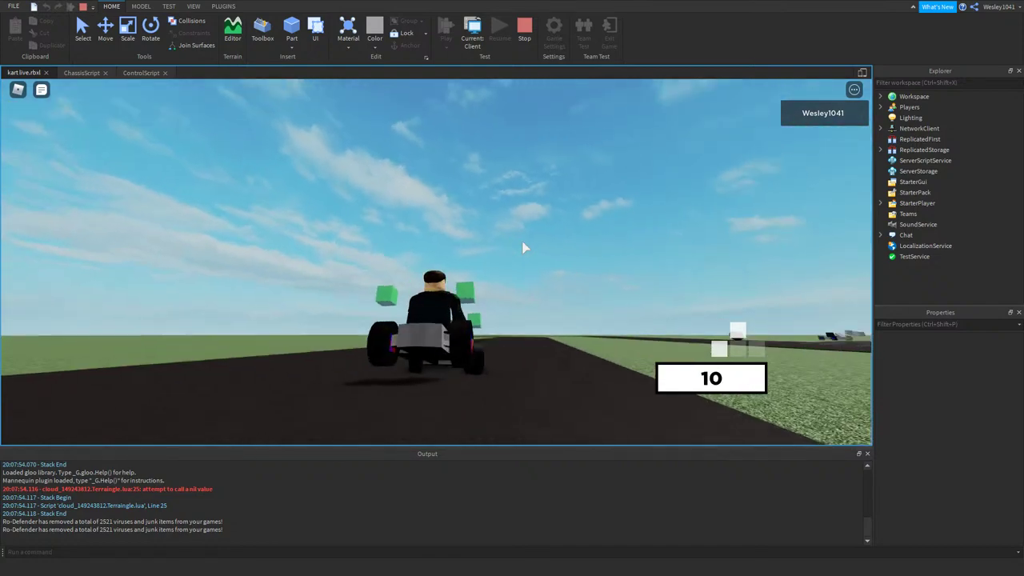
key(d)
key(a)
right_drag(524, 248, 524, 248)
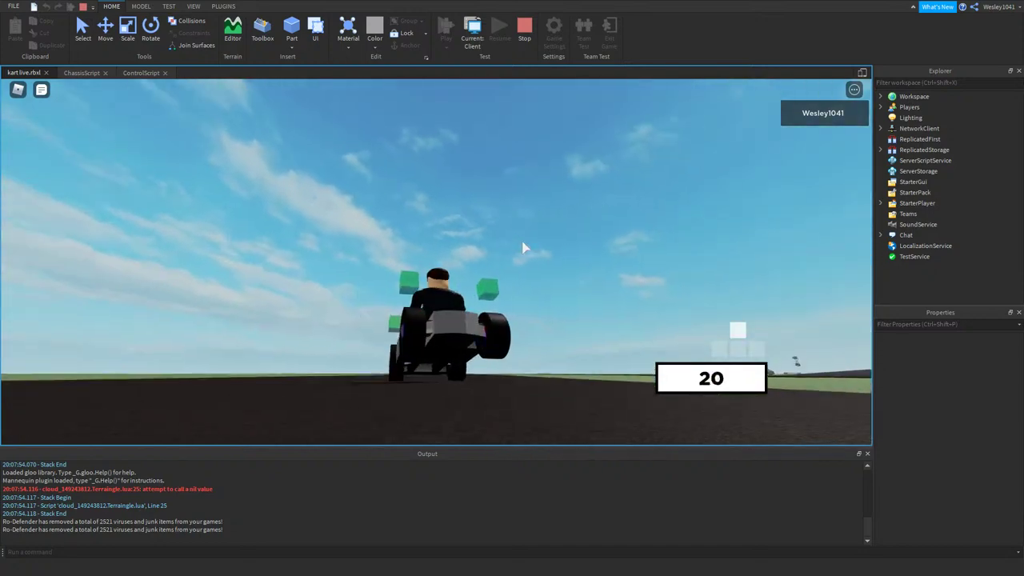
key(a)
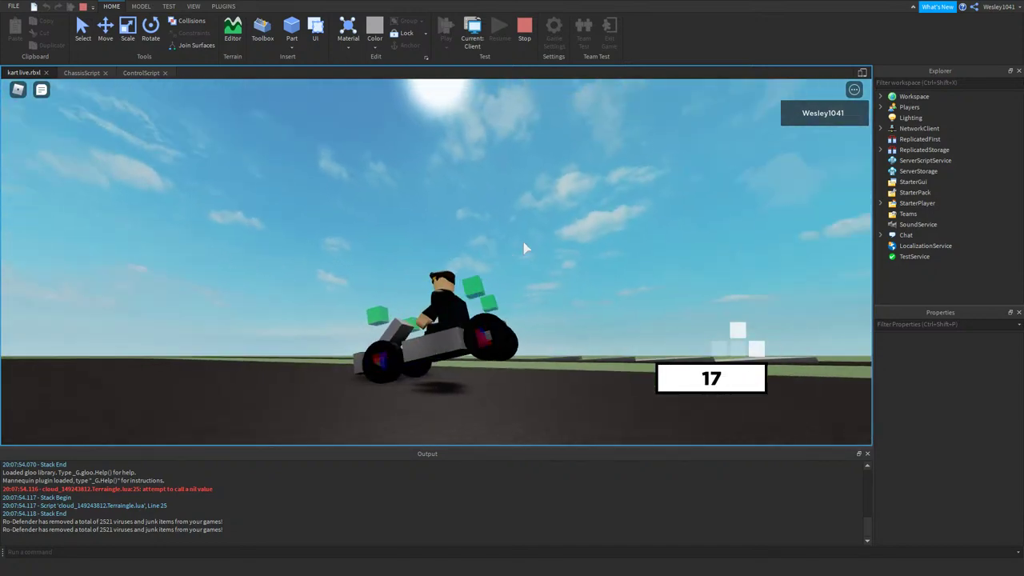
- Swerve the kart right and left repeatedly at low camera height, finishing with a right turn toward the next bend
key(d)
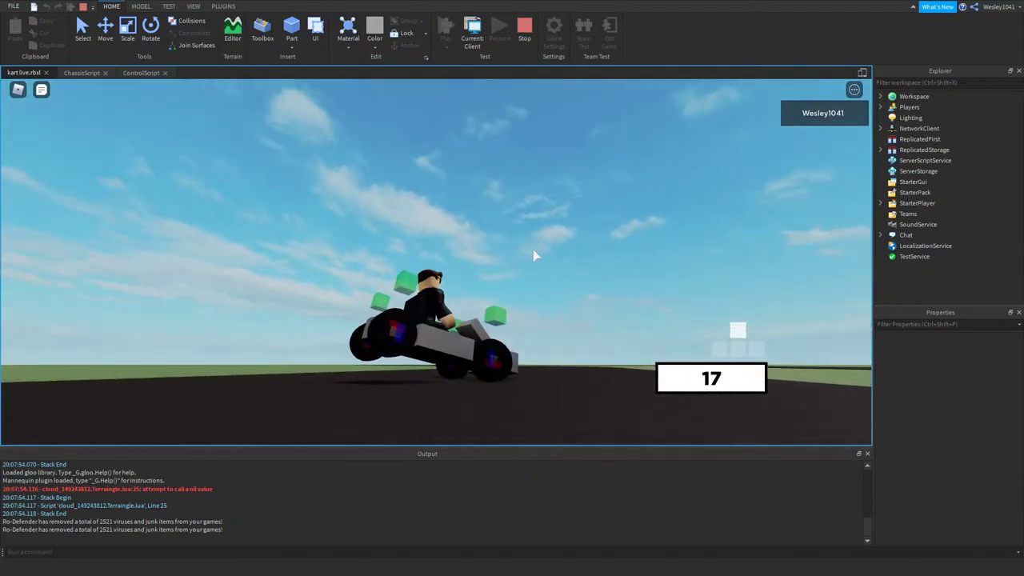
key(a)
key(d)
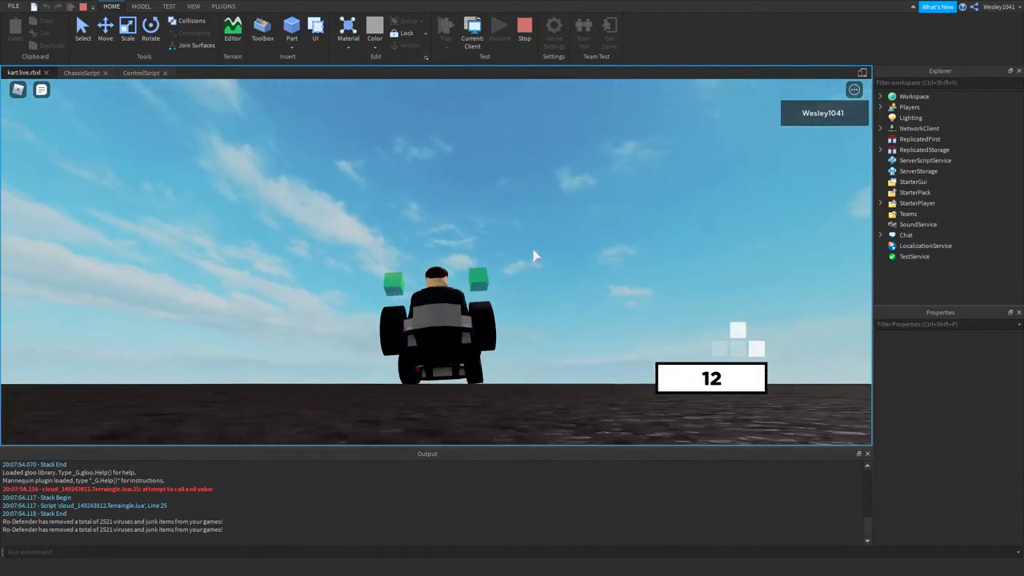
key(a)
key(d)
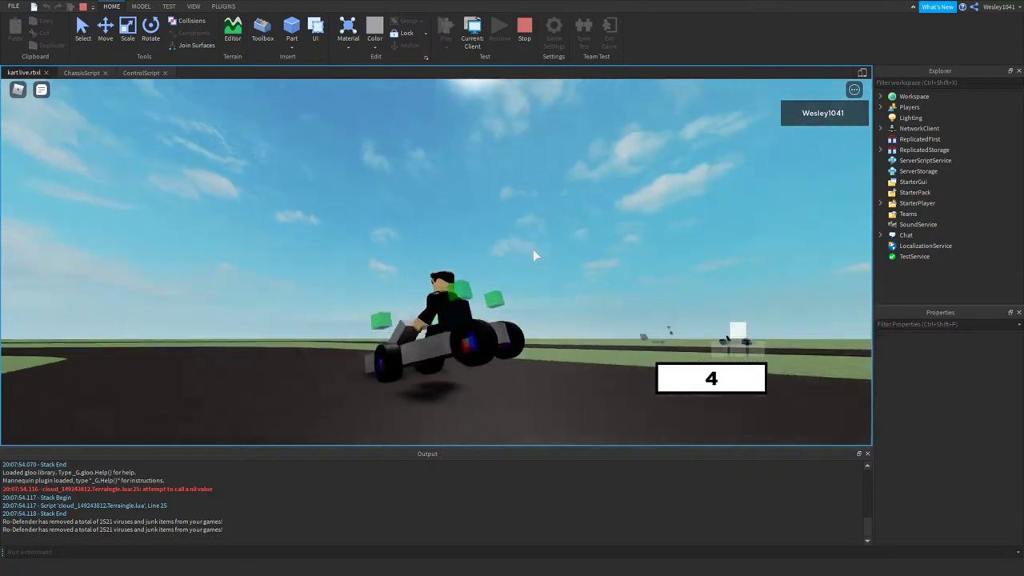
key(d)
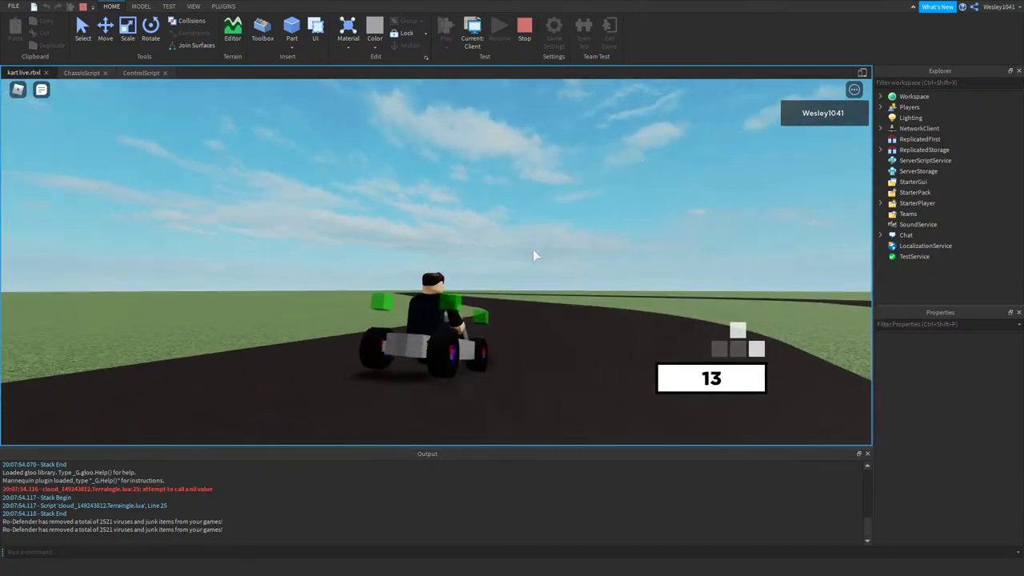
- Drive into the left bend, let the kart stop and inspect its stance and wheel contact from several angles
key(w)
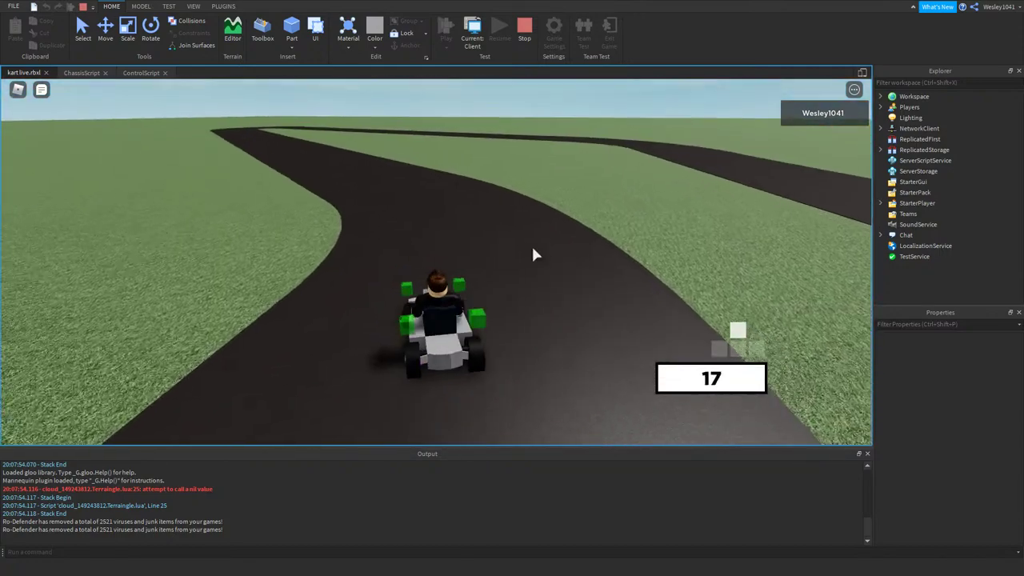
key(a)
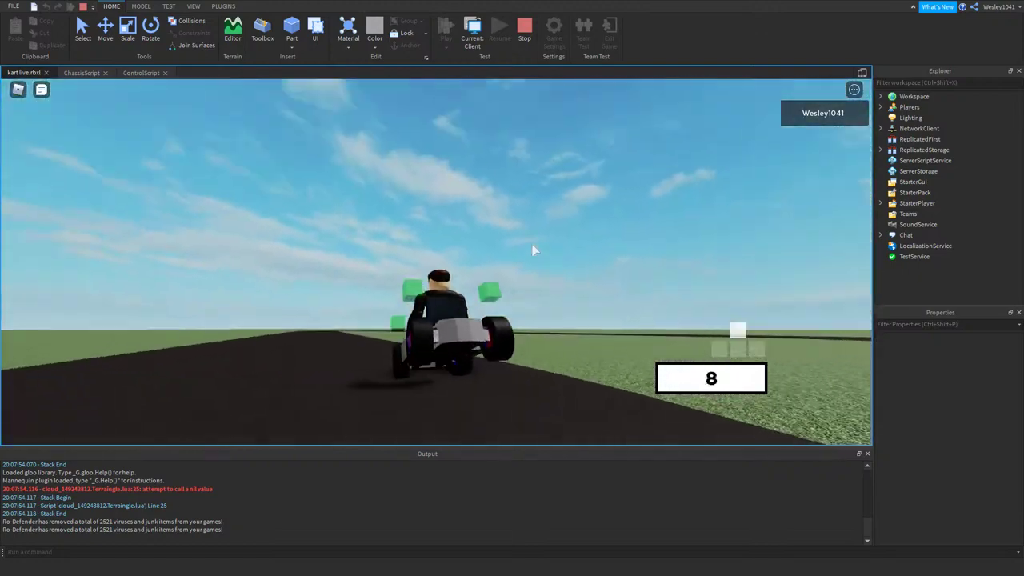
right_drag(528, 252, 528, 252)
key(w)
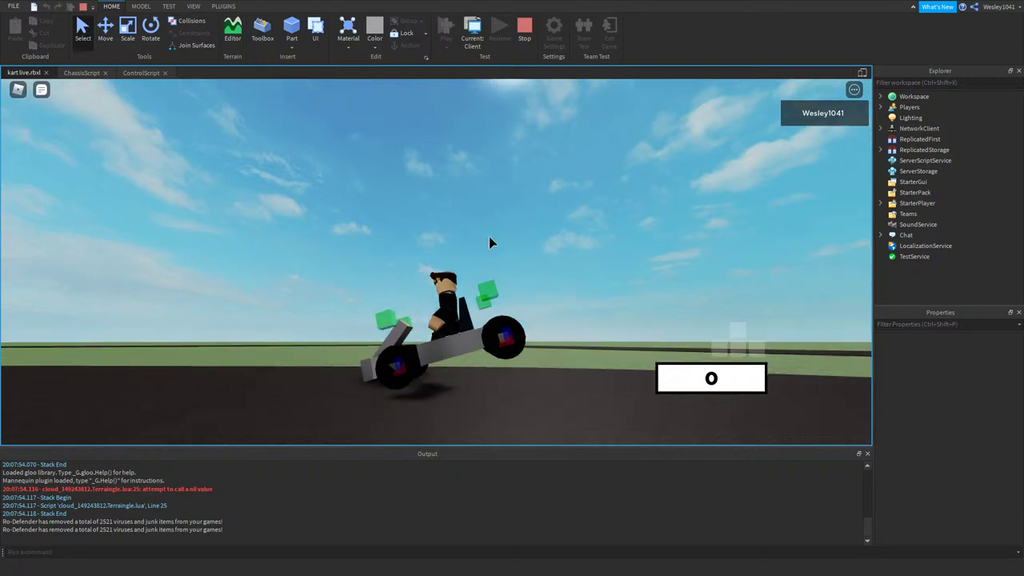
right_drag(495, 270, 496, 264)
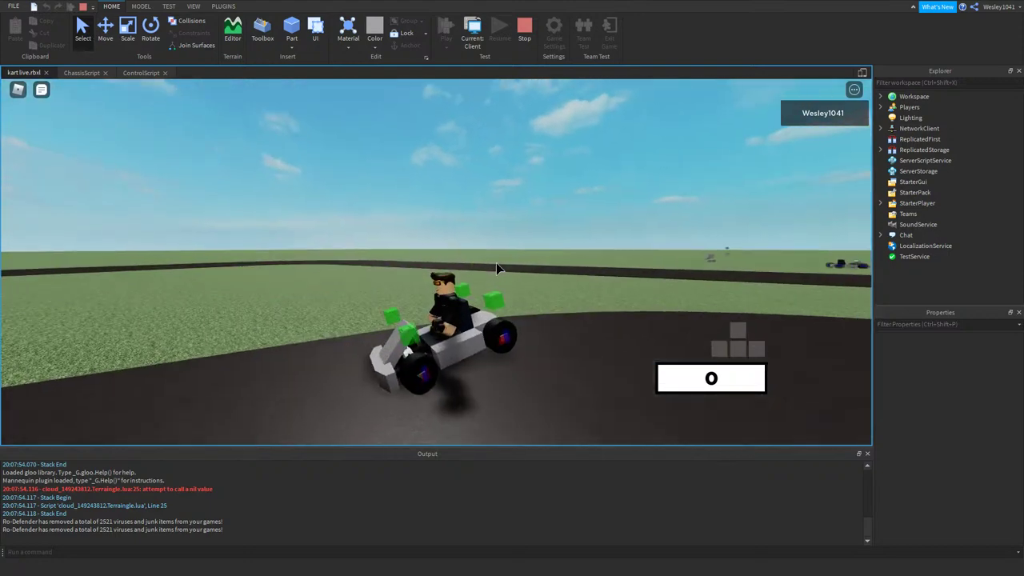
right_drag(513, 197, 512, 196)
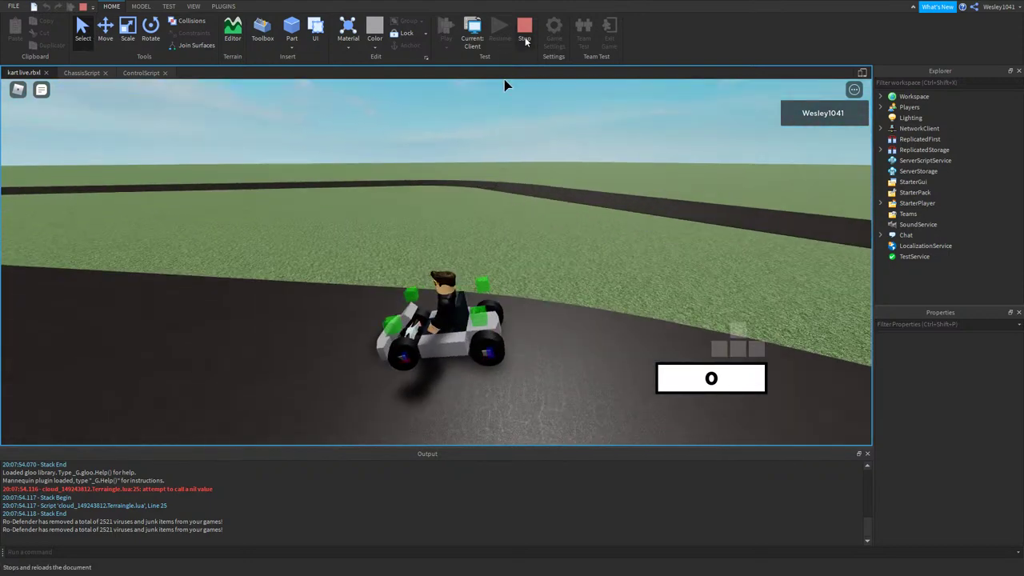
right_drag(582, 323, 553, 330)
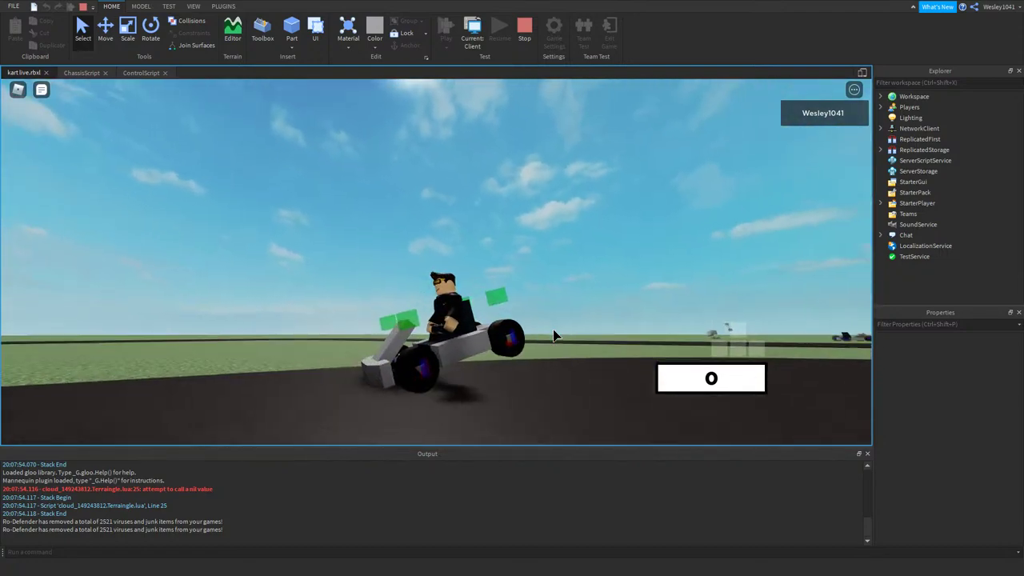
- Hop the character out of the kart and back onto it repeatedly to see how the body tips under its weight
key(d)
key(w)
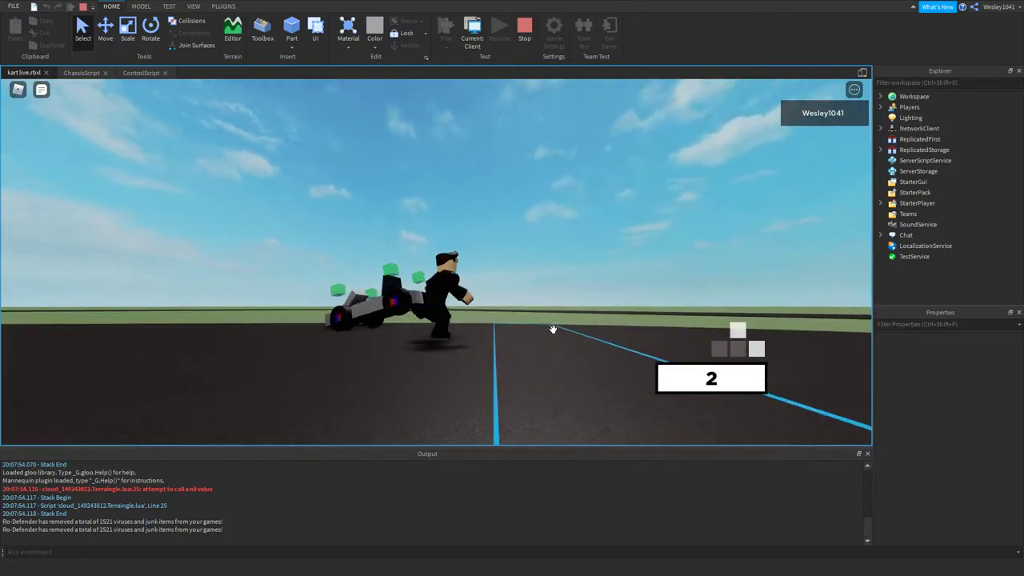
key(space)
key(a)
key(space)
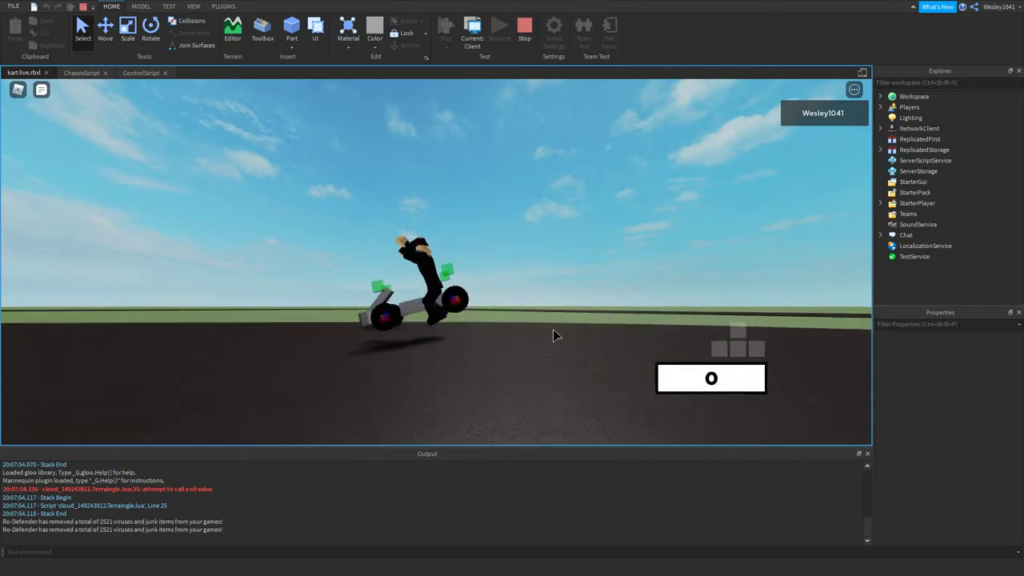
key(d)
key(w)
key(space)
key(space)
key(a)
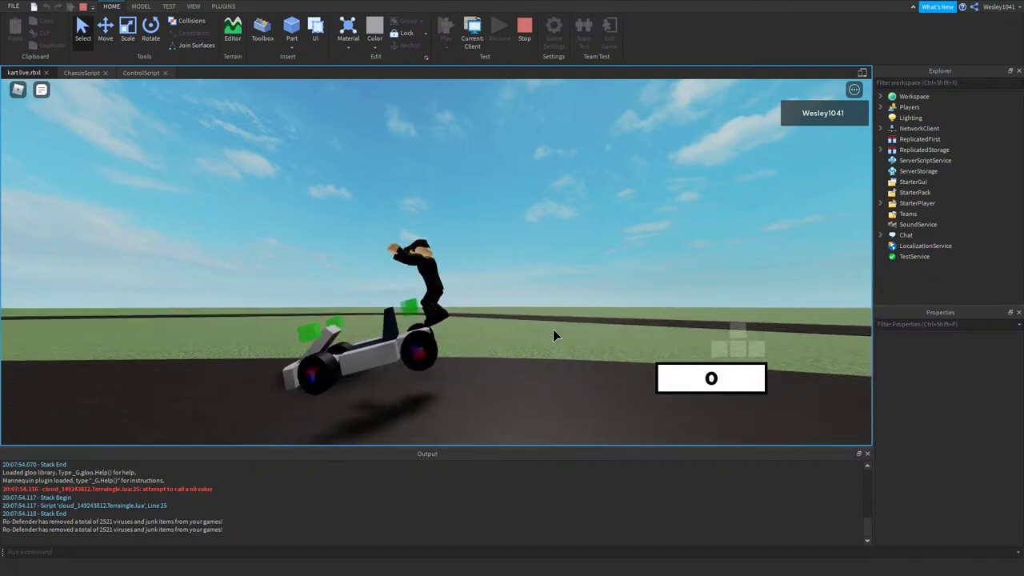
key(space)
key(a)
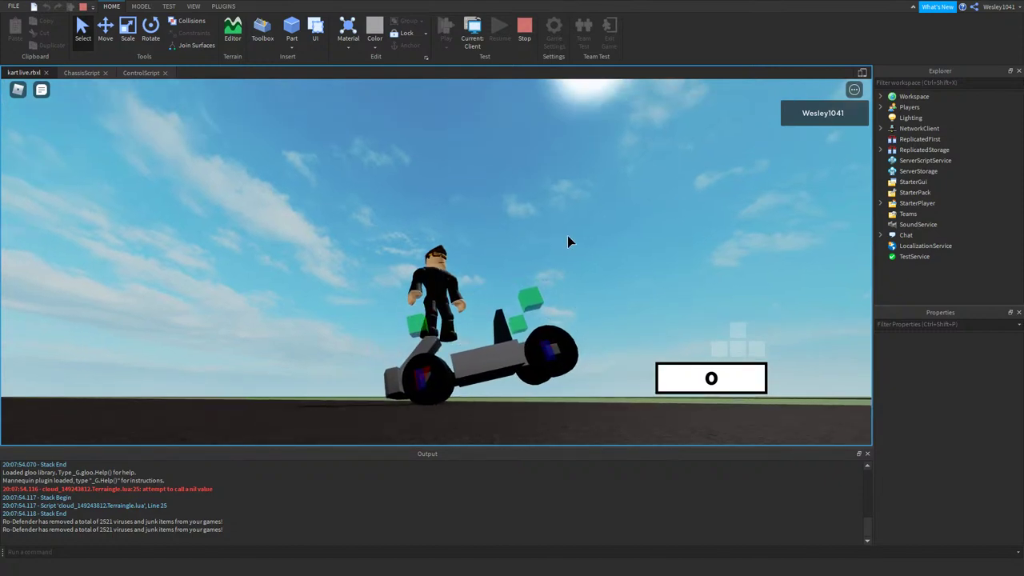
- Seat the character again and test the kart going forward, reversing and steering both ways
key(w)
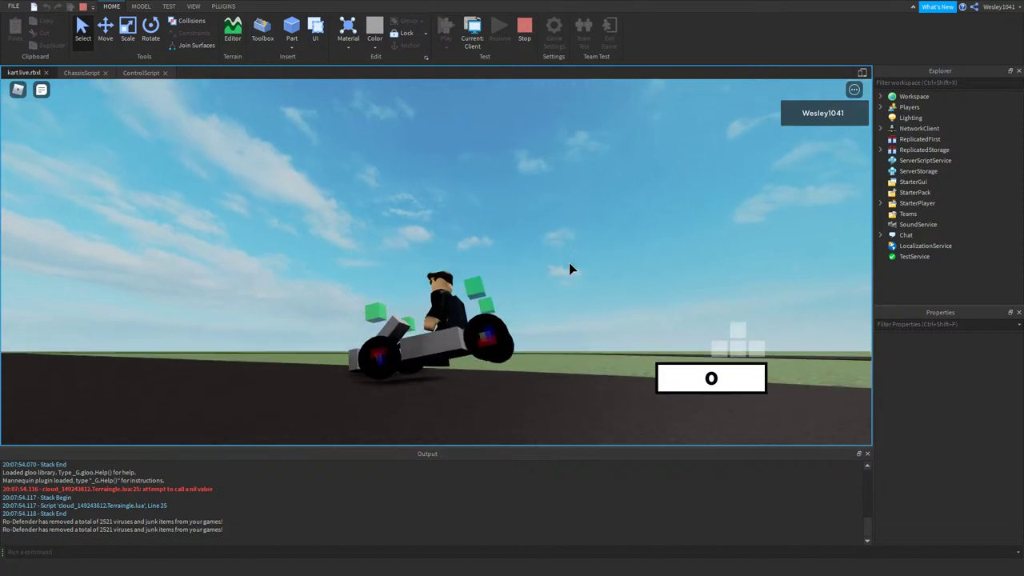
key(w)
key(d)
key(s)
key(a)
key(w)
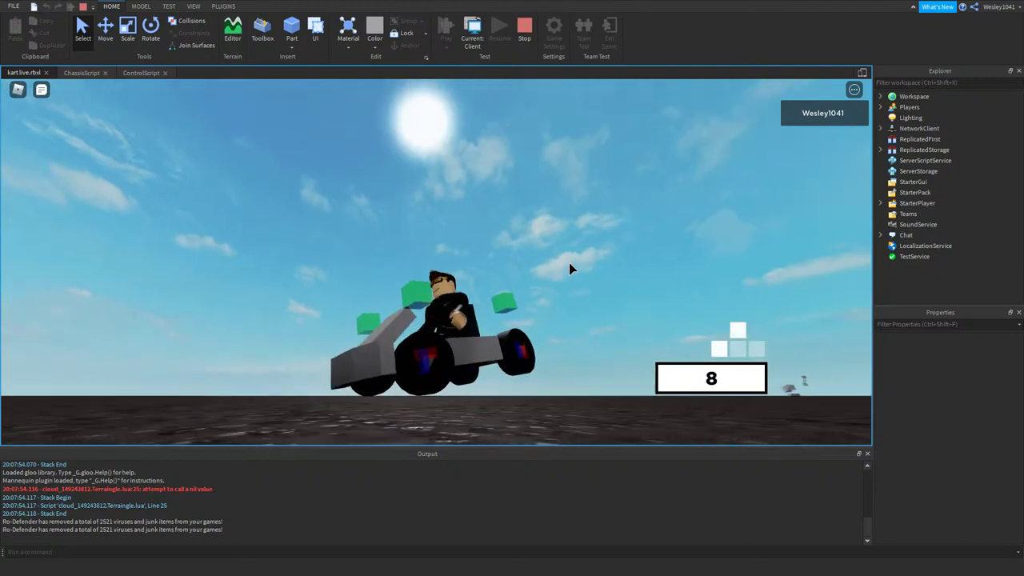
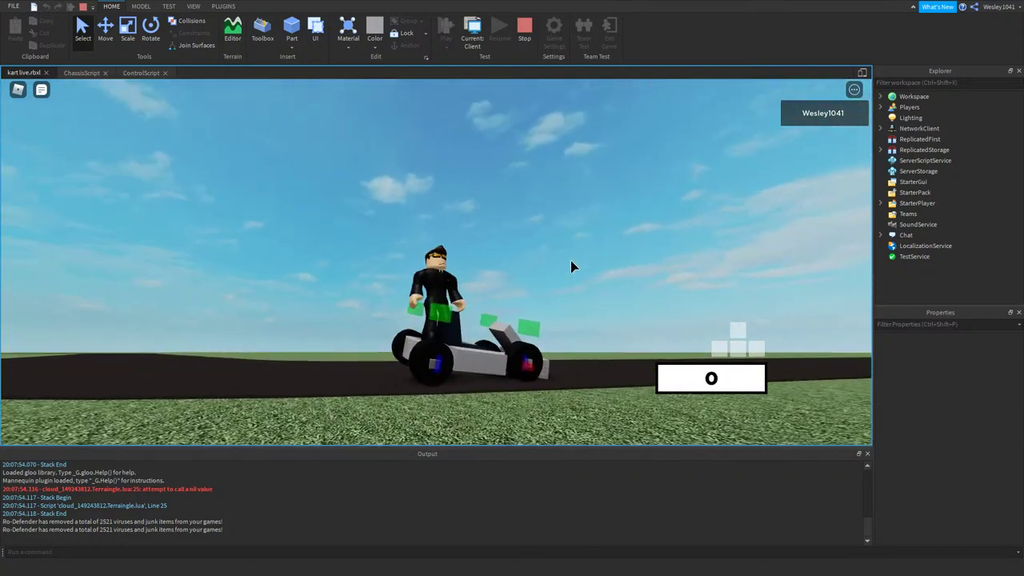
- Return to the seat, select the front left and front right wheels to inspect them, and leave the kart
key(a)
key(w)
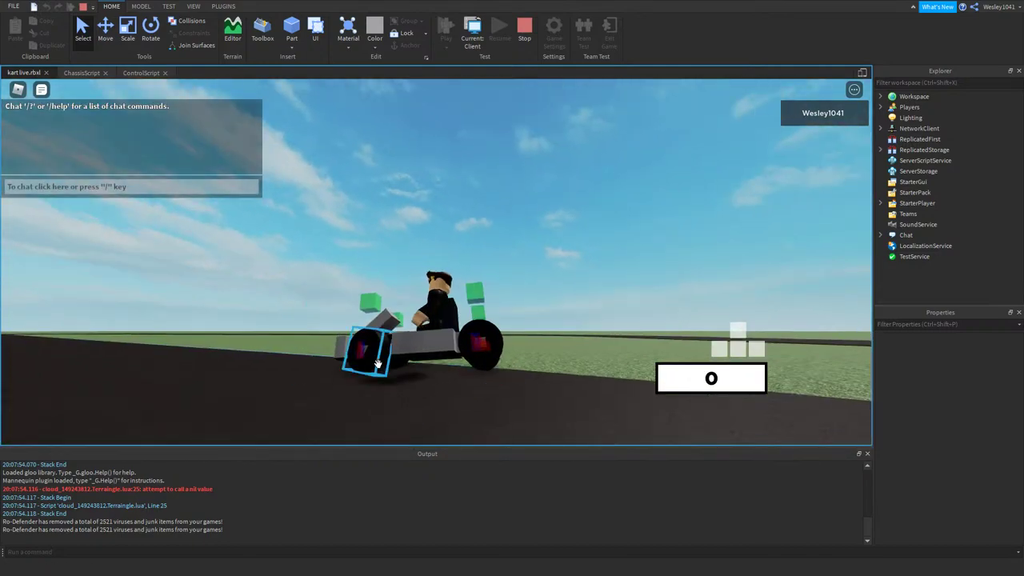
click(378, 364)
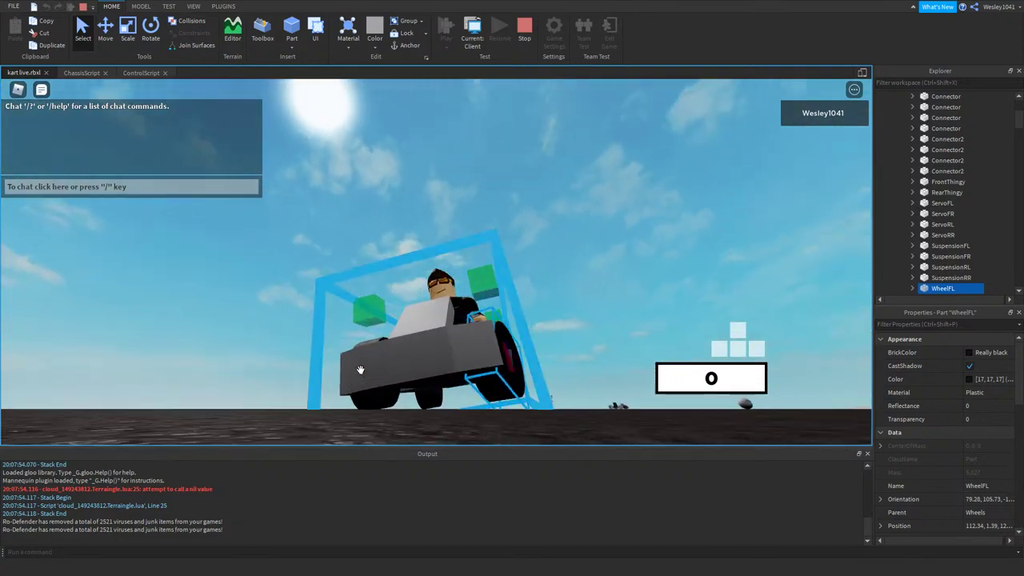
click(378, 396)
right_drag(309, 369, 301, 370)
key(space)
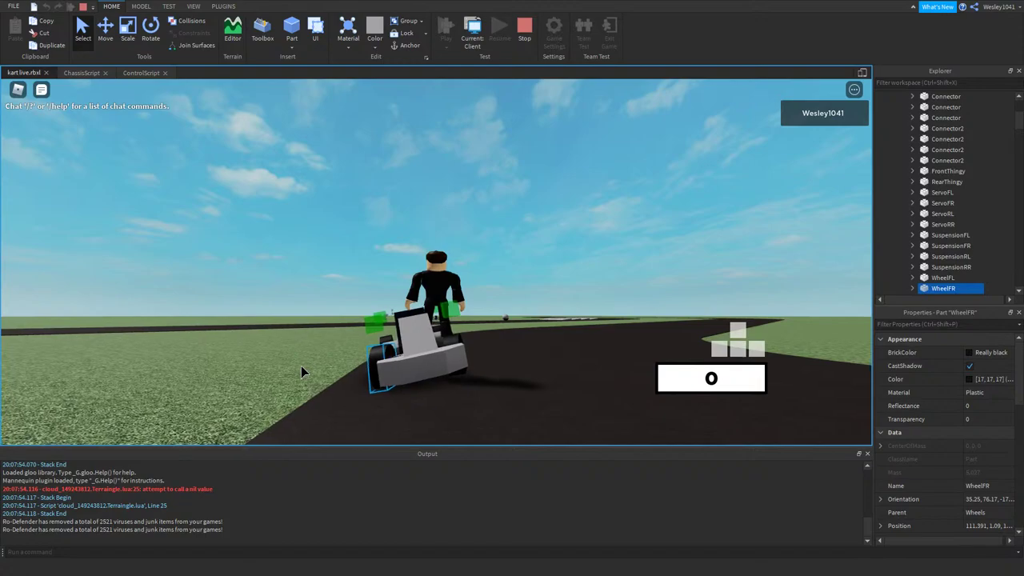
- Get back in the kart, drive it along the track edge while steering, and end the playtest
key(w)
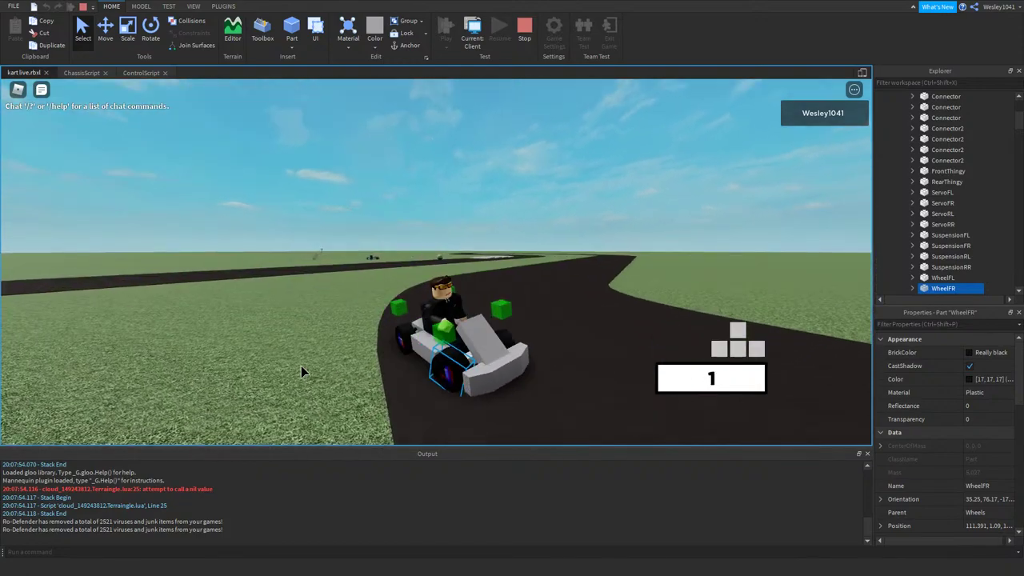
key(d)
right_drag(301, 366, 301, 364)
key(d)
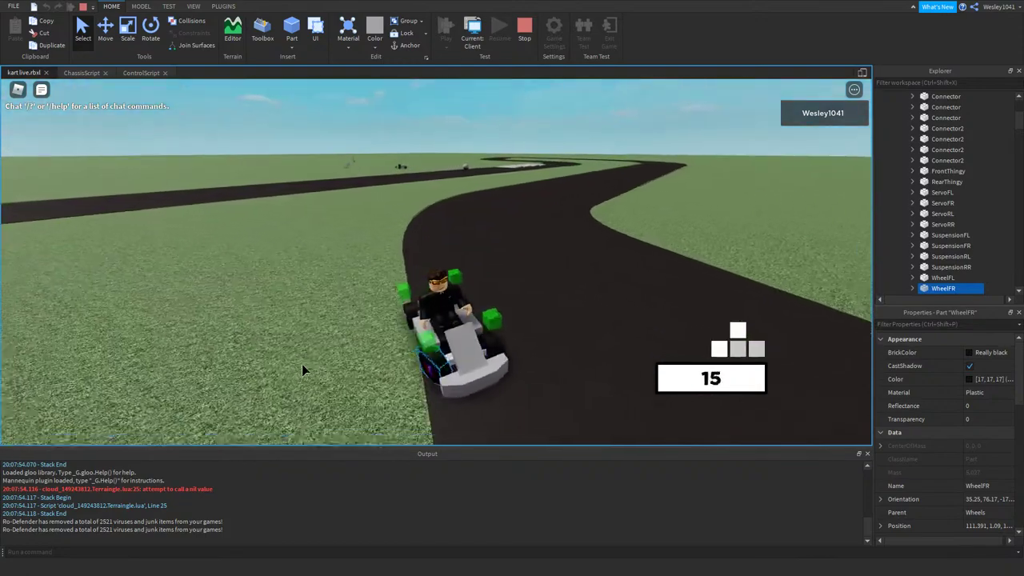
click(523, 36)
- Review the steering, ChangeGyros and angular velocity code in the Update function of ControlScript
click(286, 72)
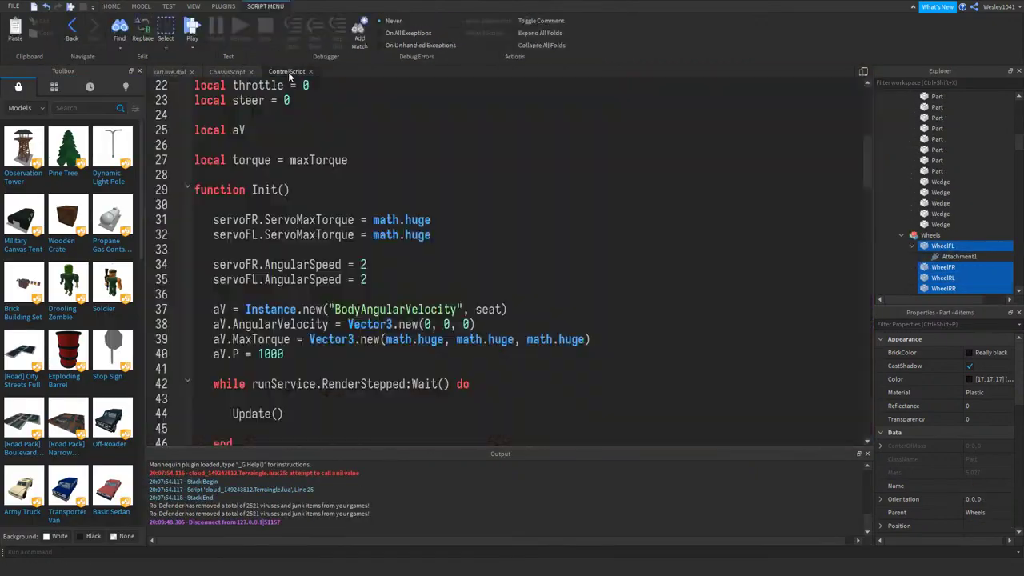
scroll(398, 261, down, 20)
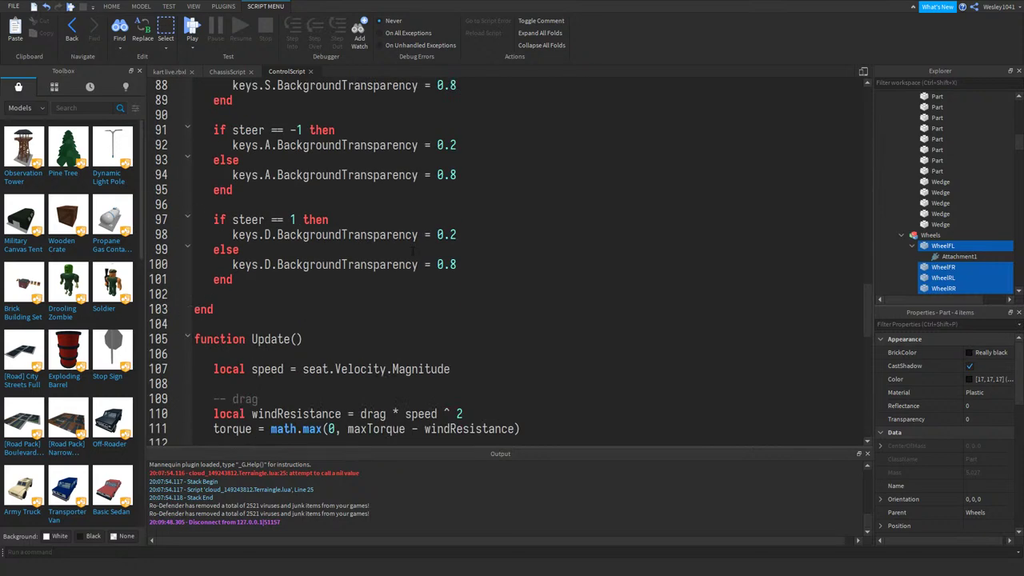
scroll(411, 251, down, 5)
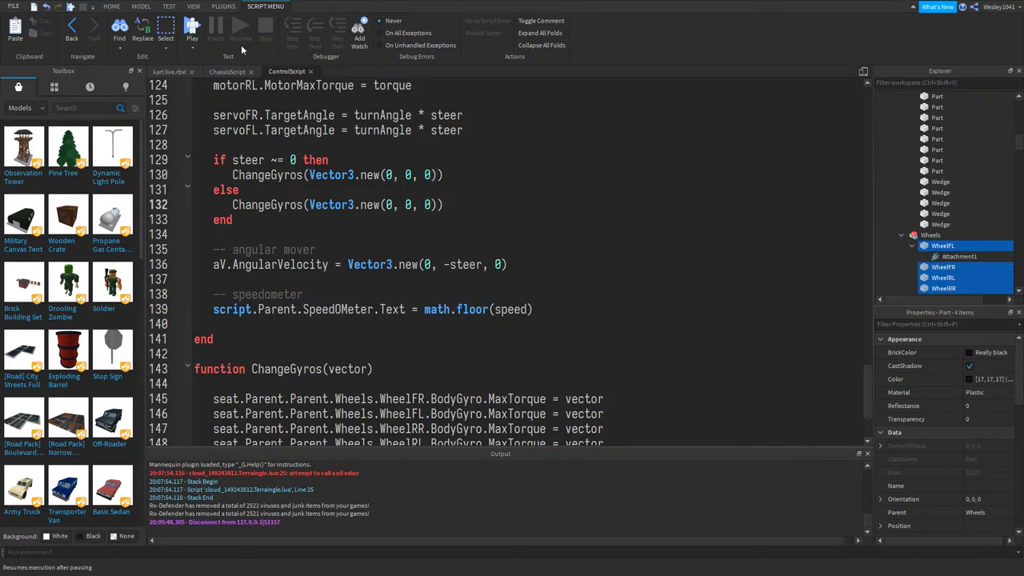
- Start a playtest from the kart live place, walk the character to the kart and get into the seat
click(170, 71)
click(458, 29)
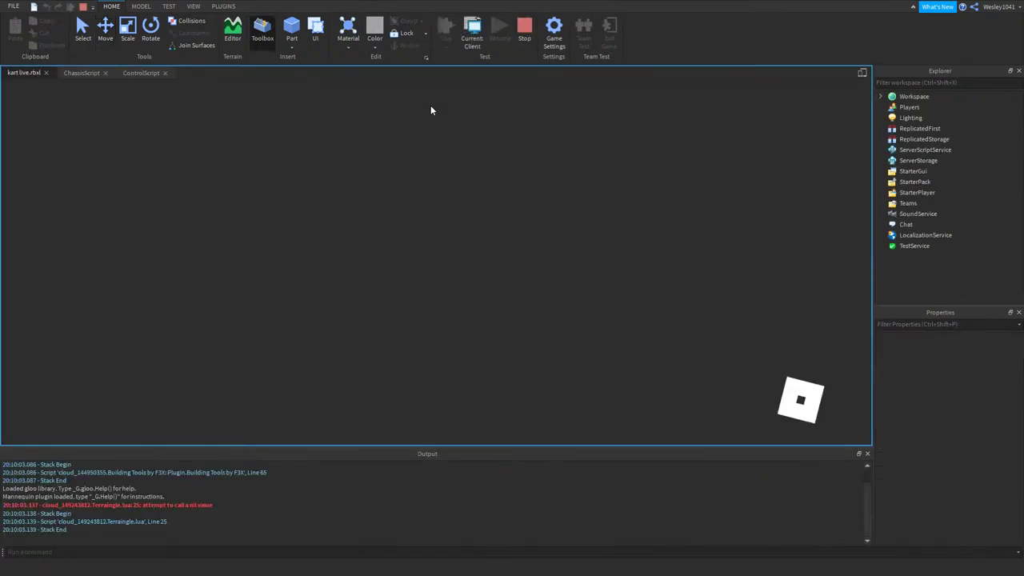
key(w)
key(d)
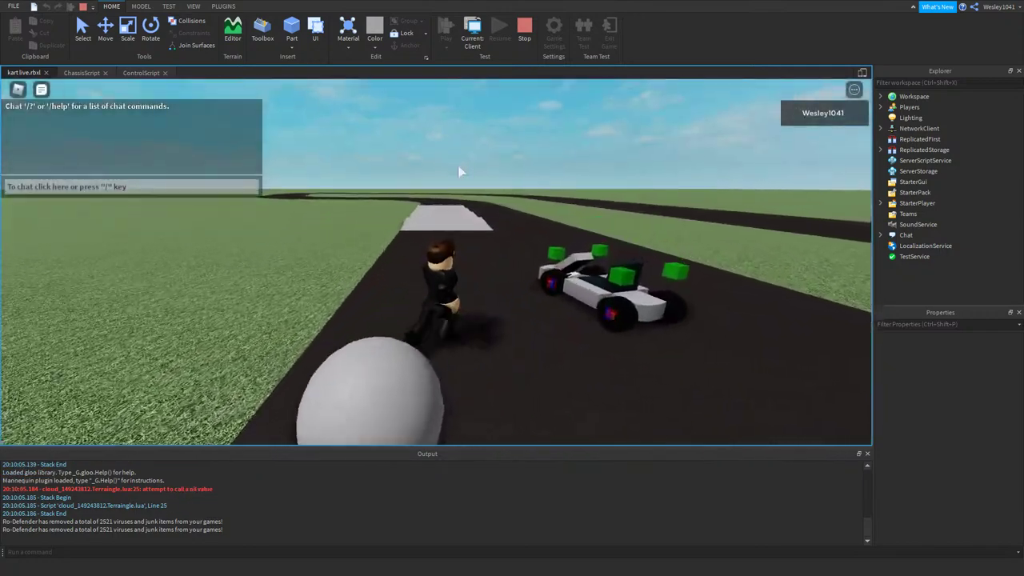
key(w)
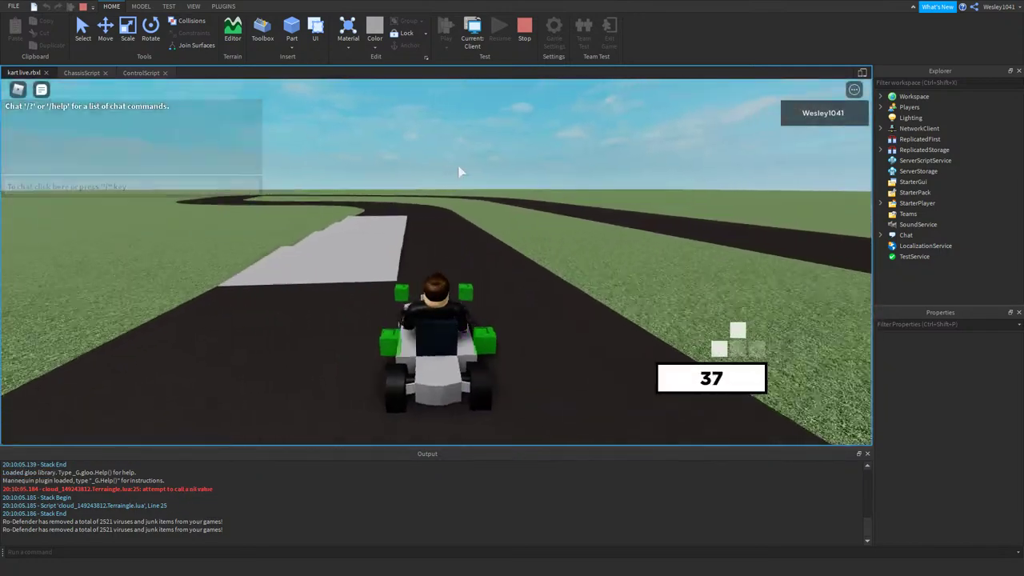
- Drive the kart past the white ramp and steer it both ways through the left-hand bend
right_drag(459, 172, 459, 172)
key(a)
key(d)
key(a)
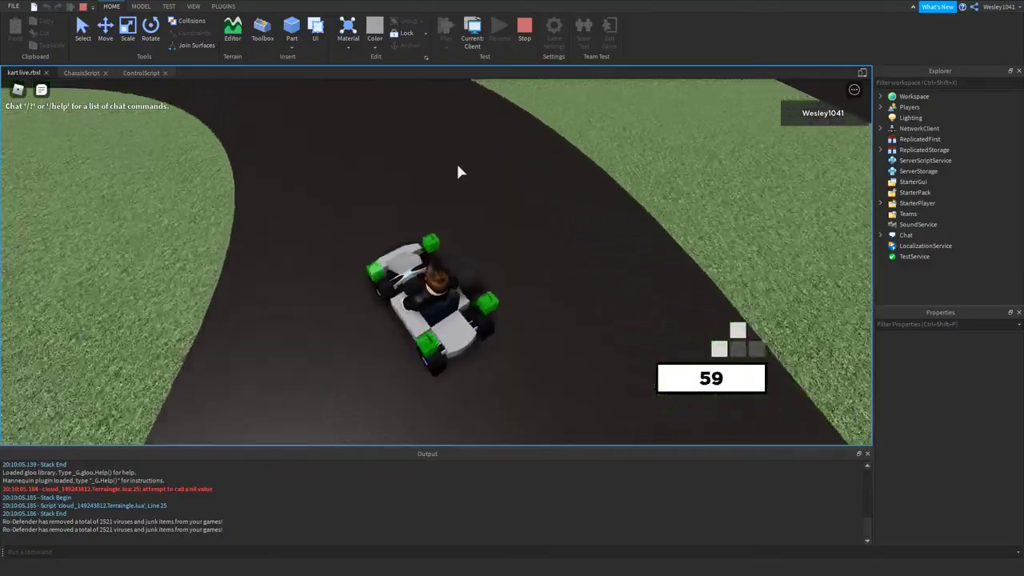
key(a)
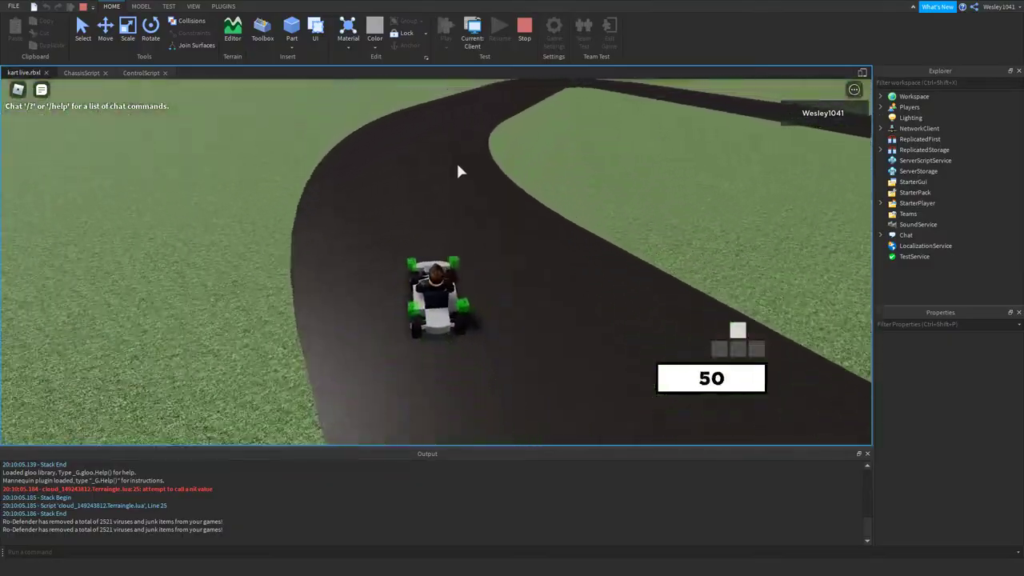
key(d)
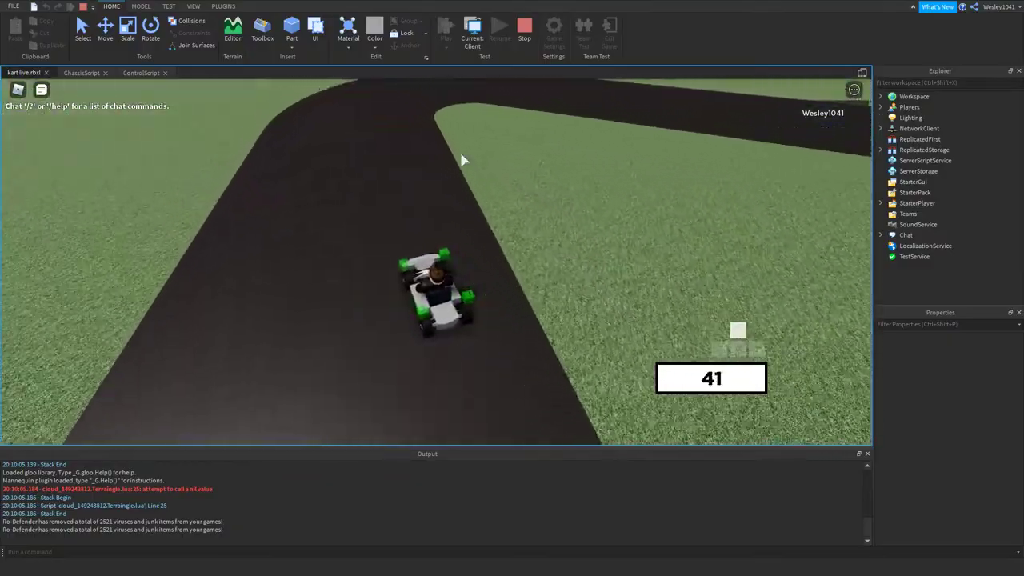
- Drive on along the track, steering the kart through the right-hand bends and left onto the long straight
key(d)
key(w)
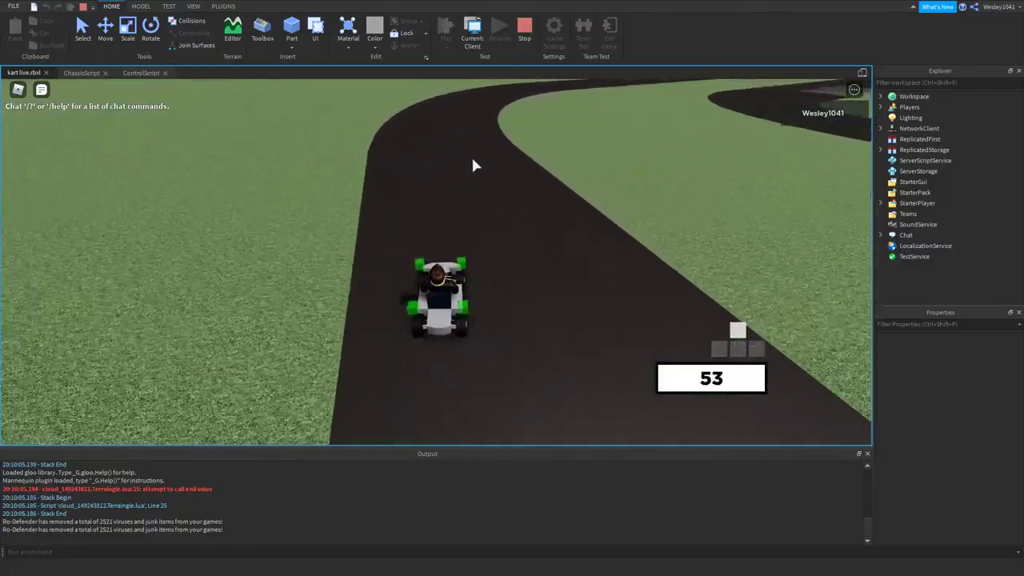
key(d)
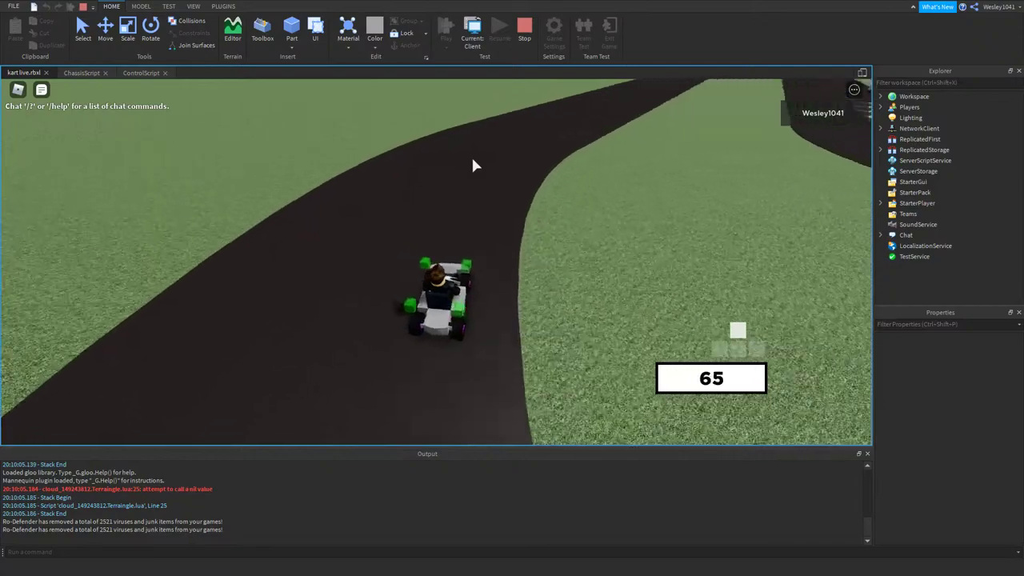
key(d)
key(d)
right_drag(477, 158, 491, 177)
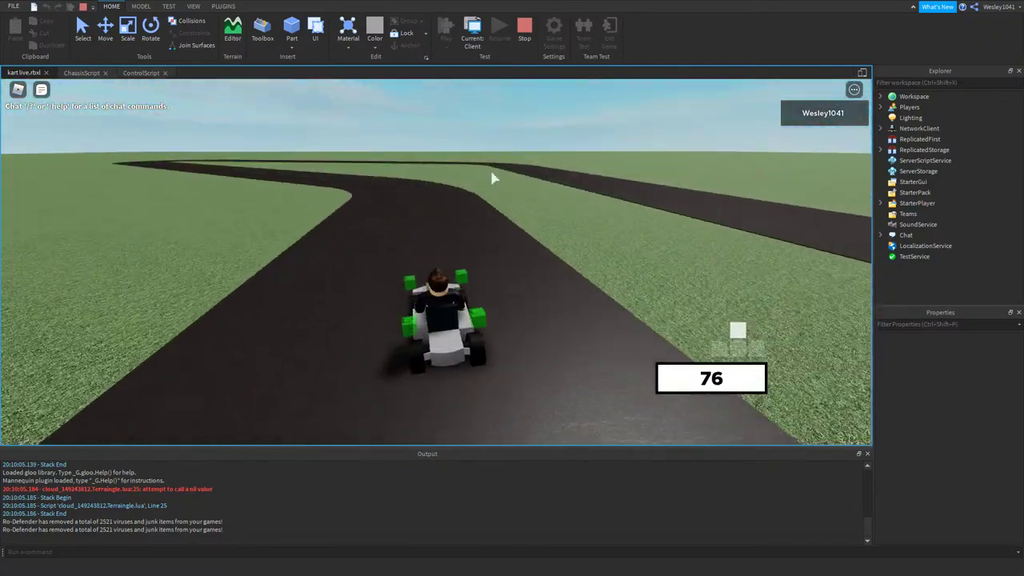
key(a)
key(w)
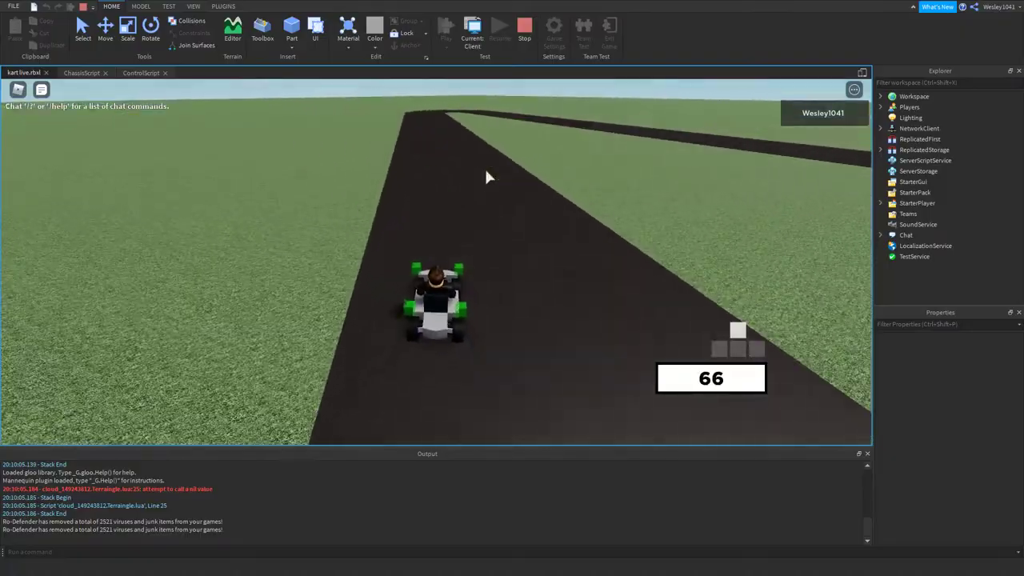
- Watch the kart up close while steering it around the far corner and back toward the start, and end the playtest
scroll(486, 169, up, 3)
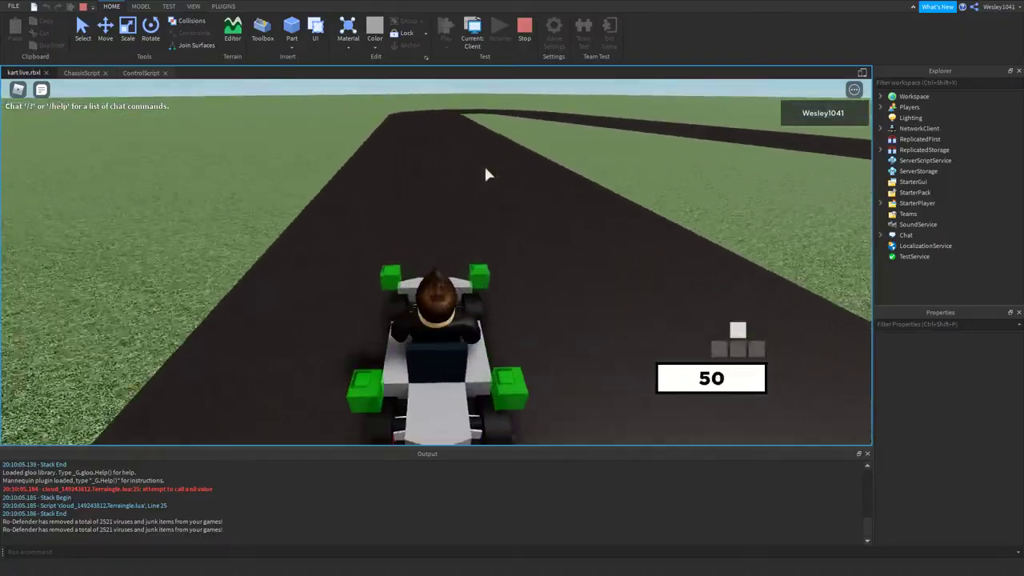
key(d)
key(a)
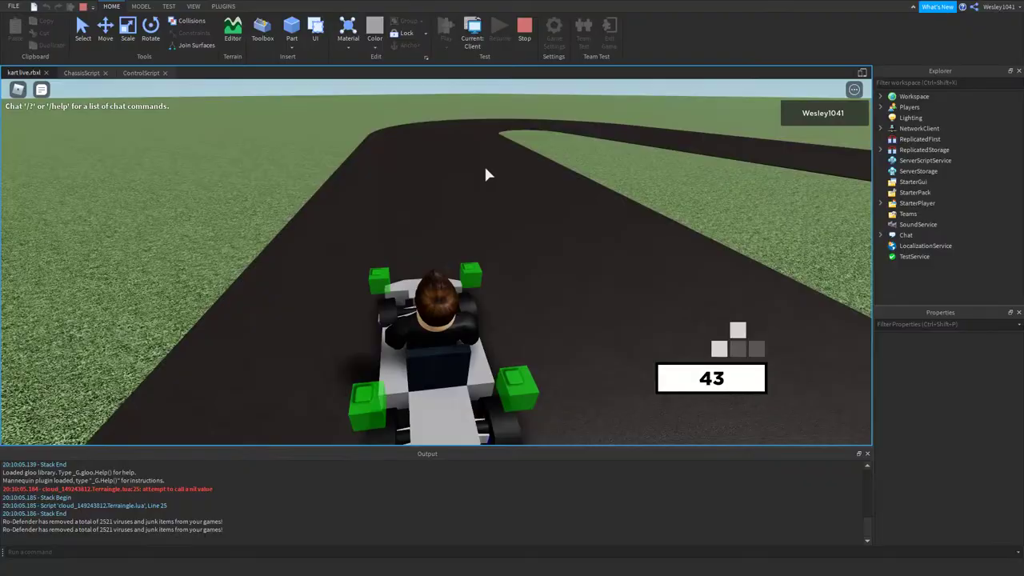
key(d)
key(d)
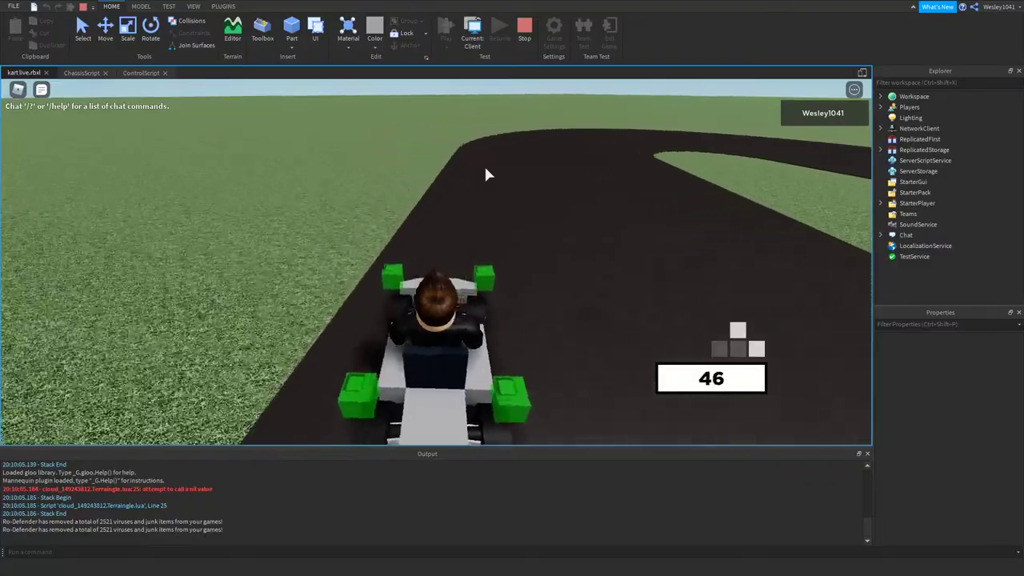
key(d)
key(w)
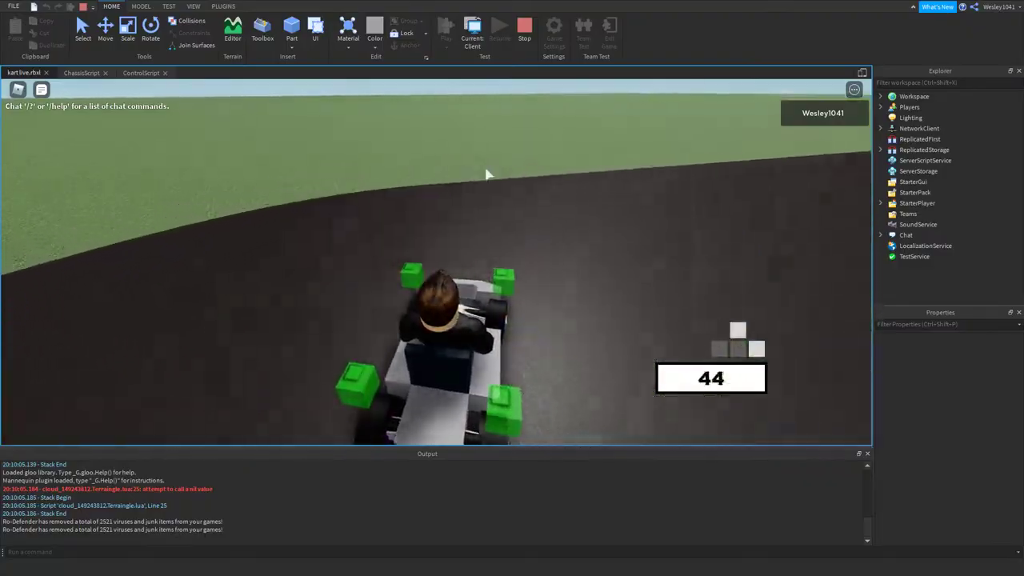
key(w)
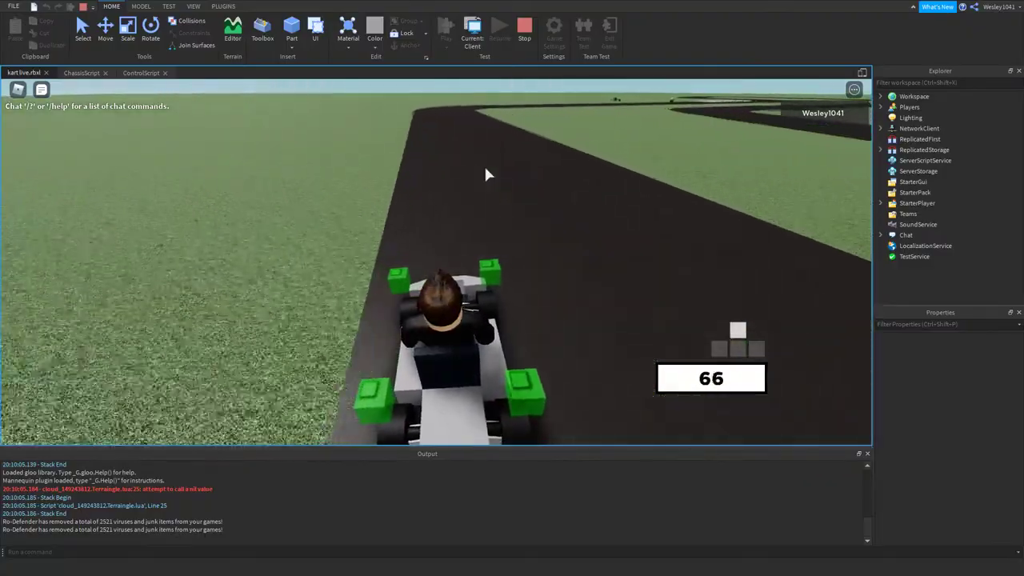
key(a)
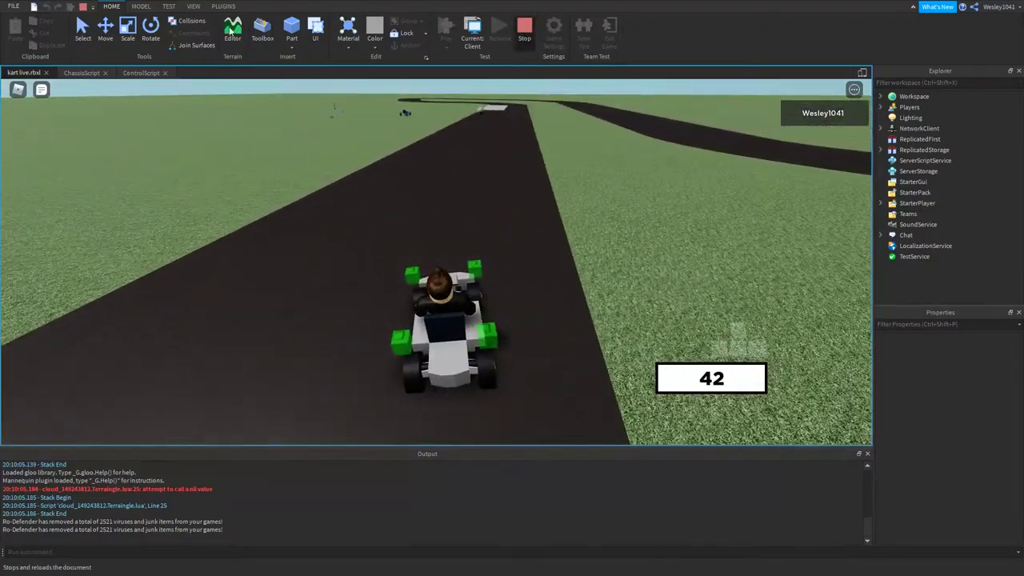
click(524, 30)
- Undo the gyro edits in ControlScript, restoring the non-steering ChangeGyros vector to (0, 10000000, 10000000)
click(284, 72)
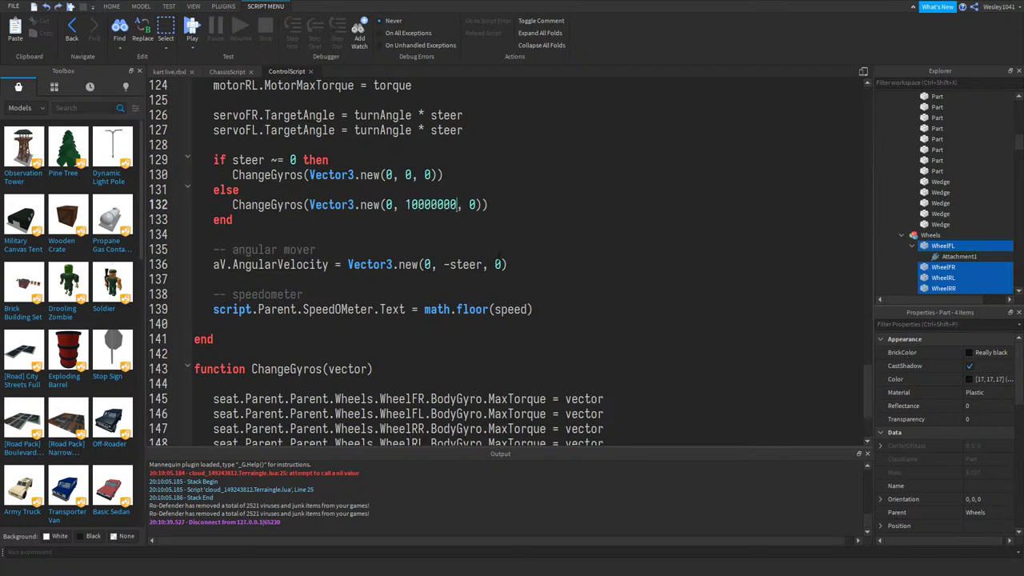
key(ctrl+z)
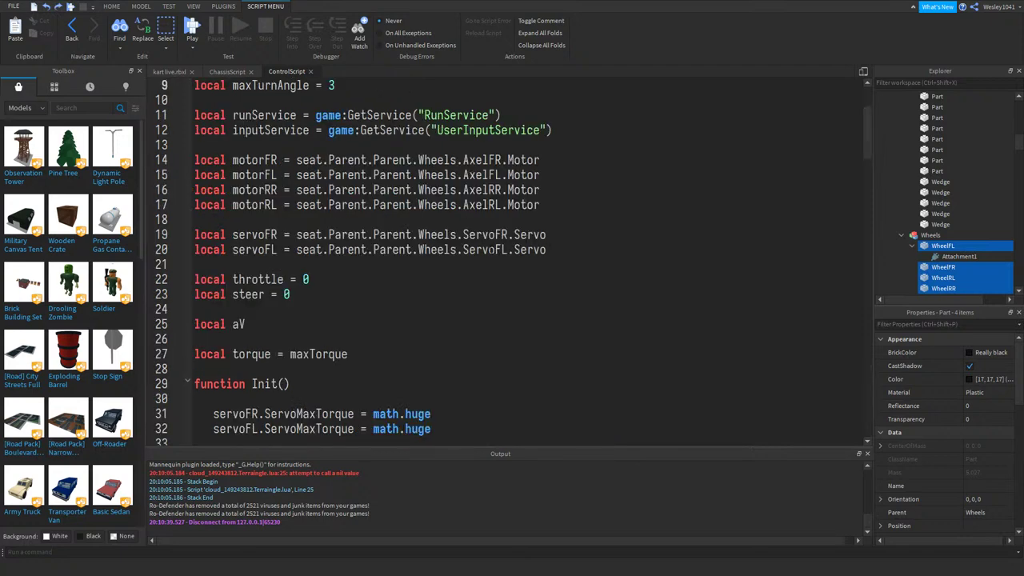
scroll(512, 256, down, 20)
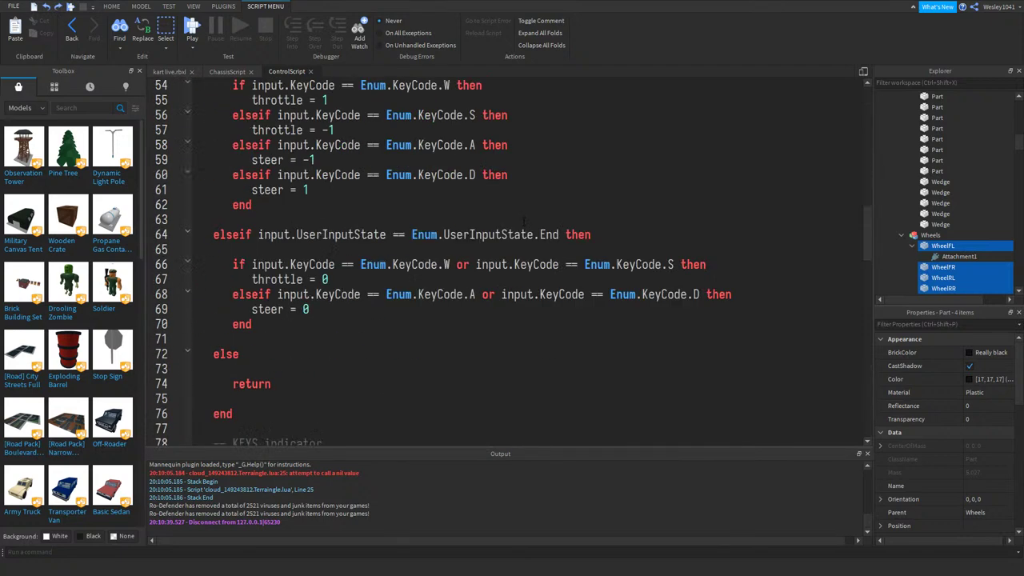
scroll(511, 264, up, 1)
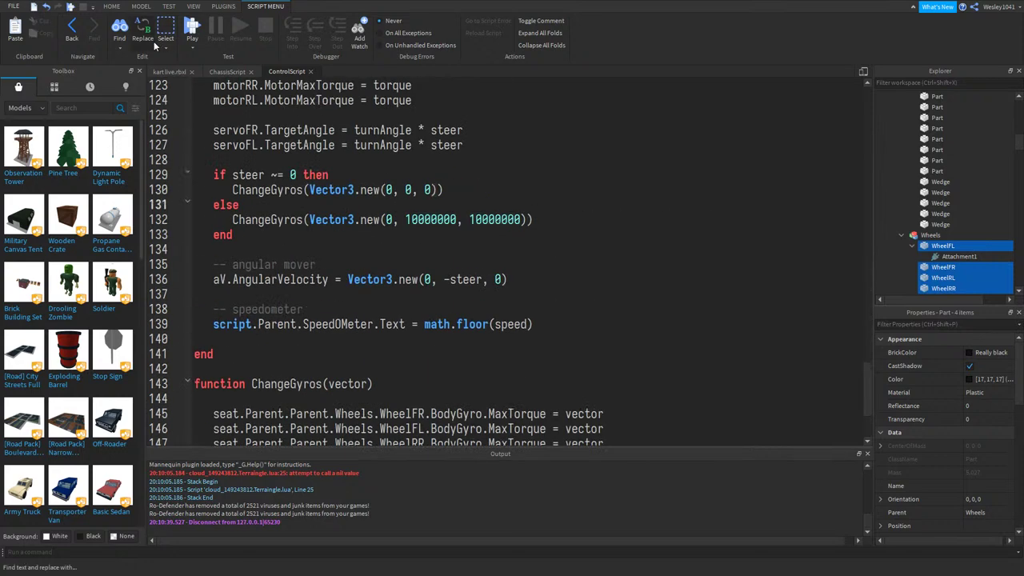
- Start another playtest with the restored gyro values, seat the character and drive the kart past the ramp
click(168, 72)
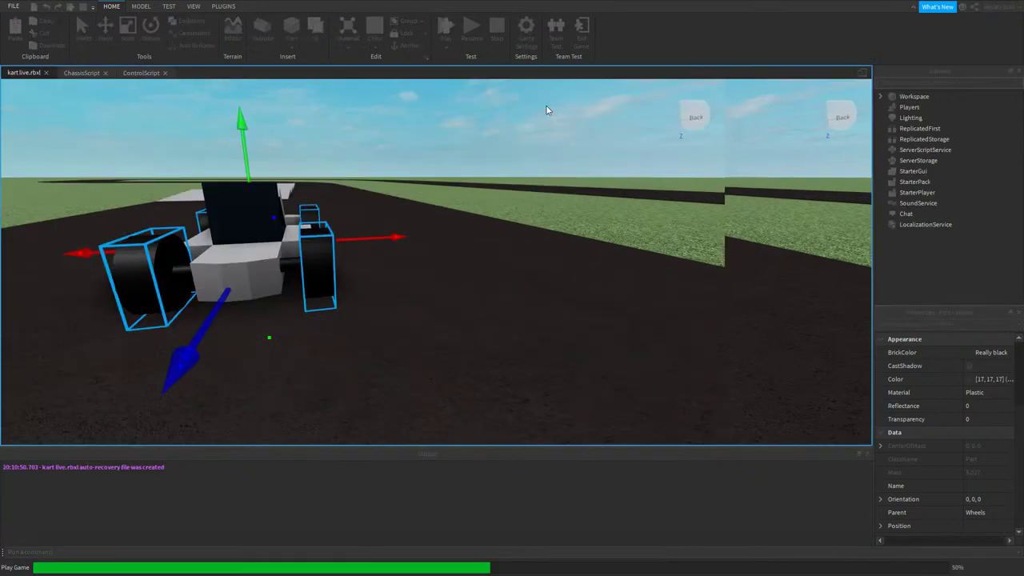
key(F5)
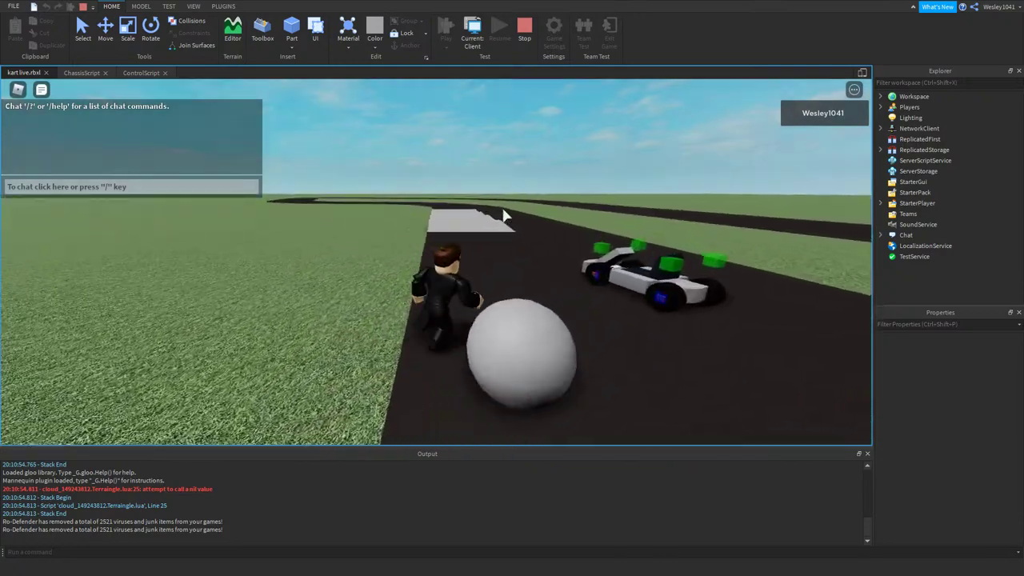
key(w)
mouse_move(504, 215)
right_down()
mouse_move(504, 232)
mouse_move(499, 216)
right_up()
key(d)
key(w)
key(a)
key(w)
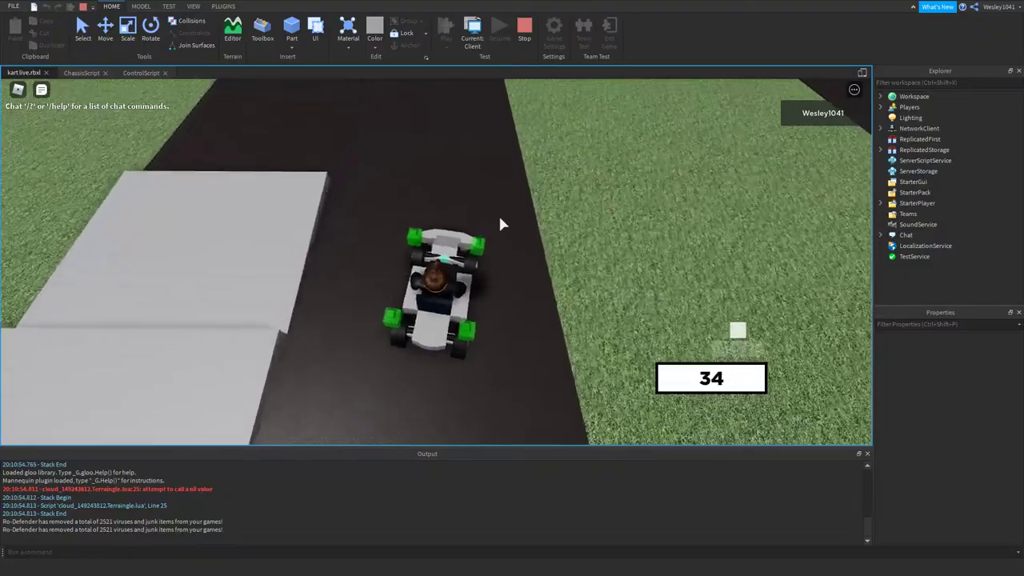
- Steer the kart left through the first bend and correct right to straighten it on the track
key(a)
key(a)
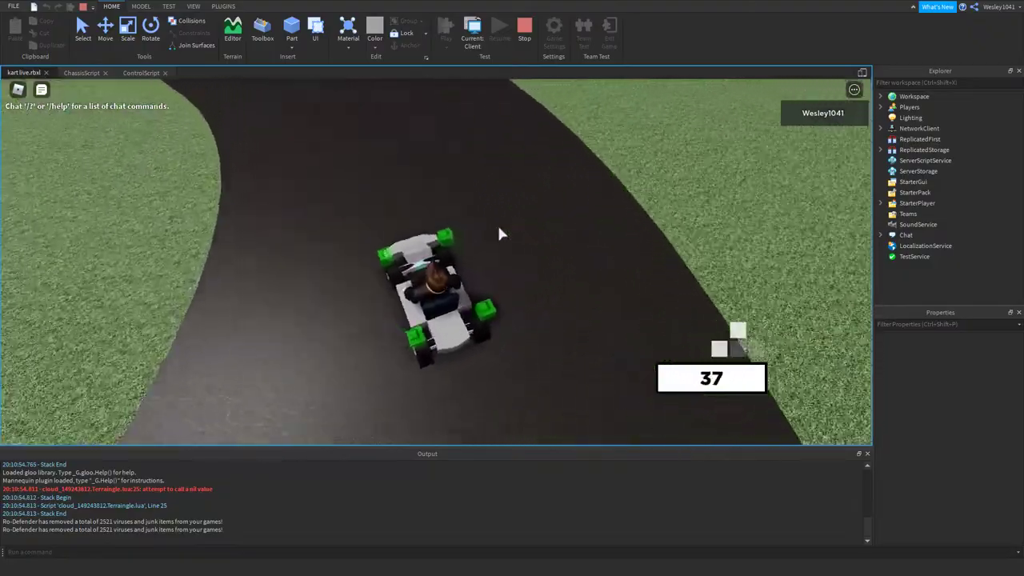
key(d)
key(a)
key(a)
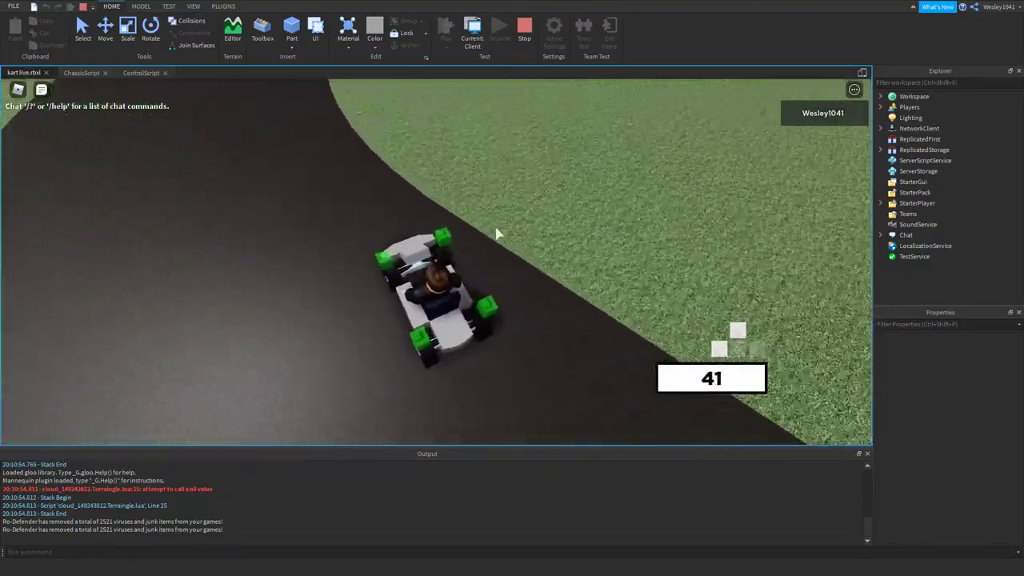
key(d)
key(d)
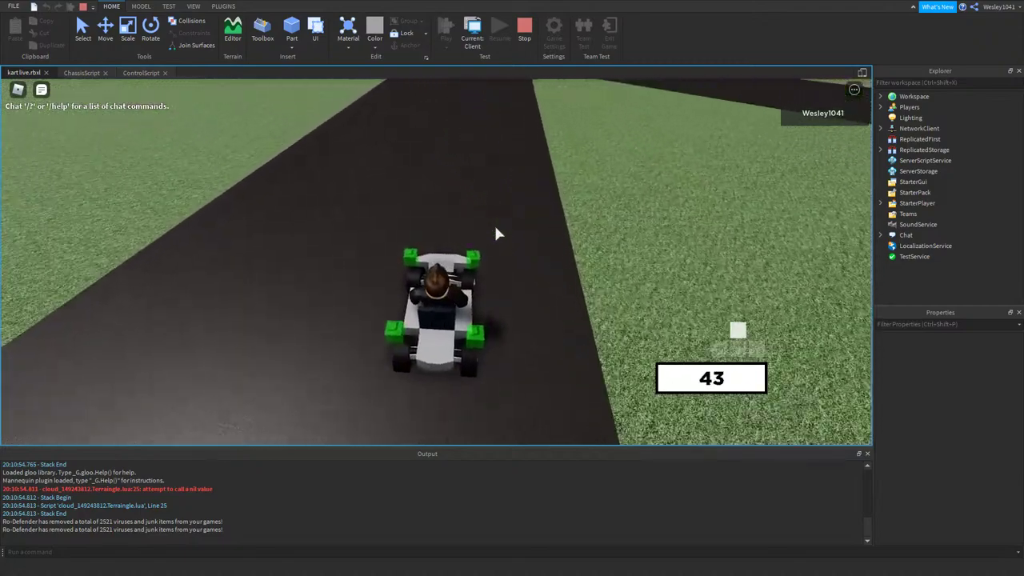
- Watch the wheels and chassis from a low side and front view while driving and steering both ways
right_drag(495, 227, 496, 227)
key(d)
key(w)
key(d)
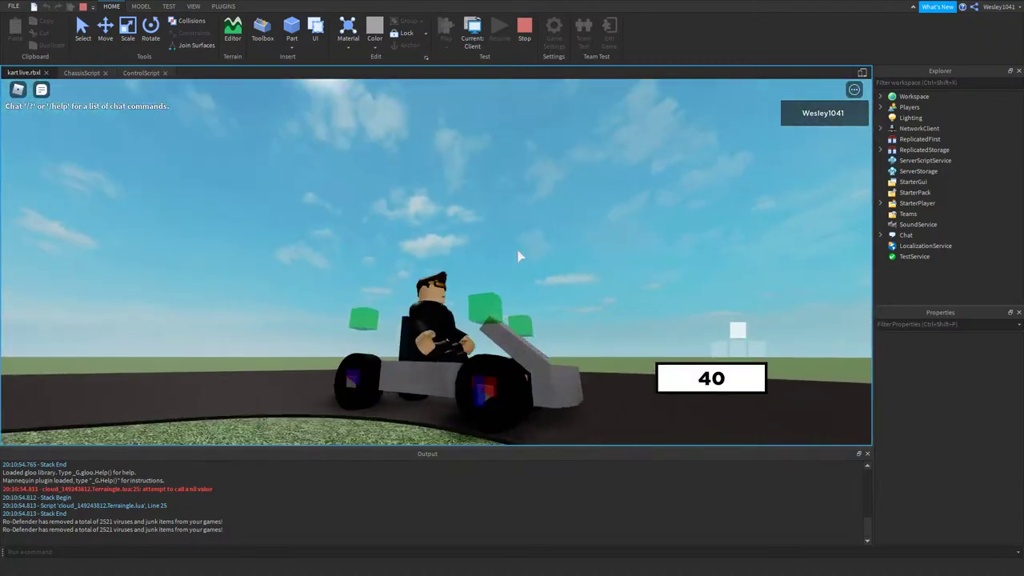
key(w)
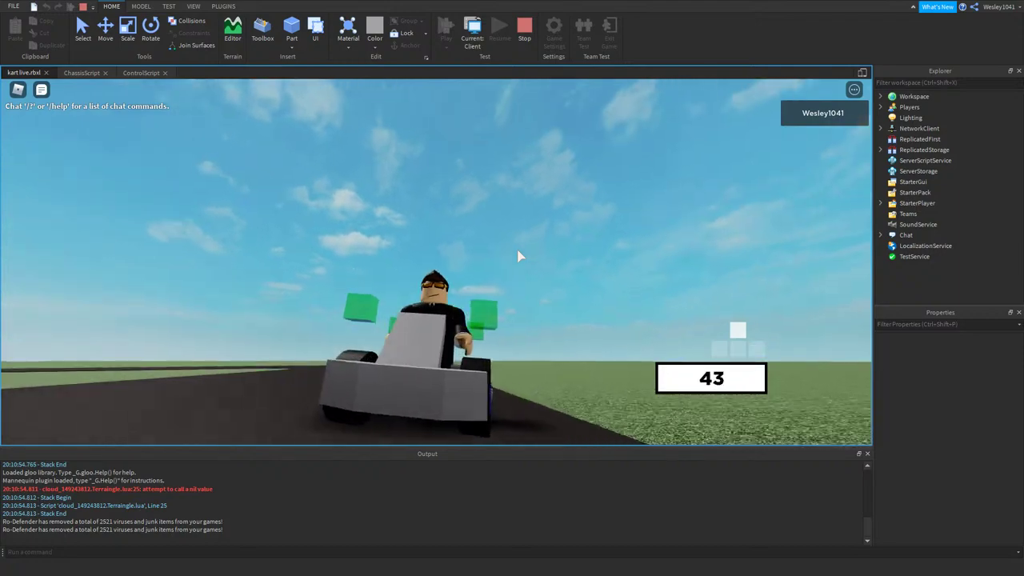
key(a)
key(d)
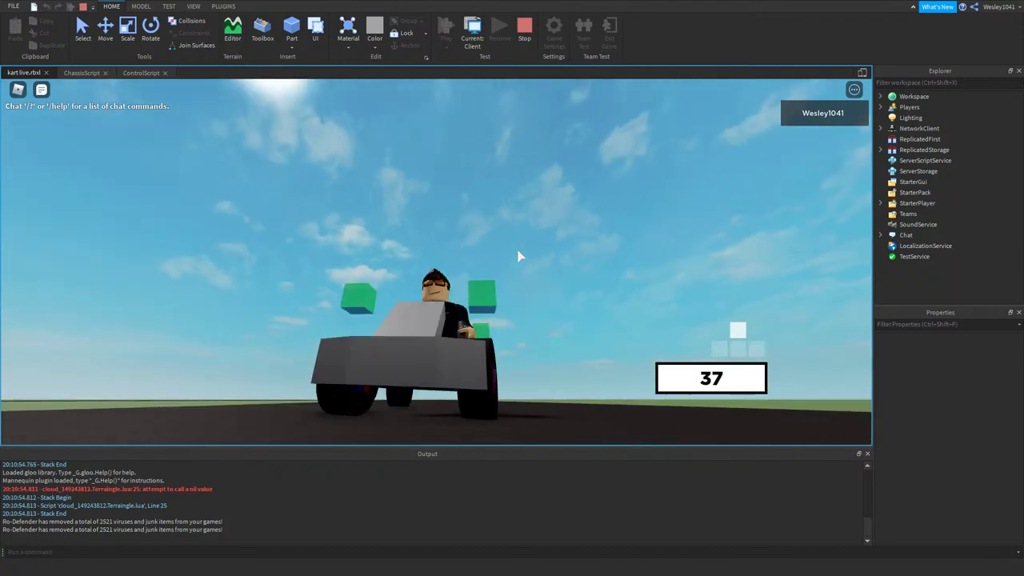
- Return to a wider view from behind and drive the kart down the straight and through the next left-hand bend
right_drag(518, 256, 514, 253)
key(d)
key(w)
scroll(515, 253, down, 3)
key(d)
key(d)
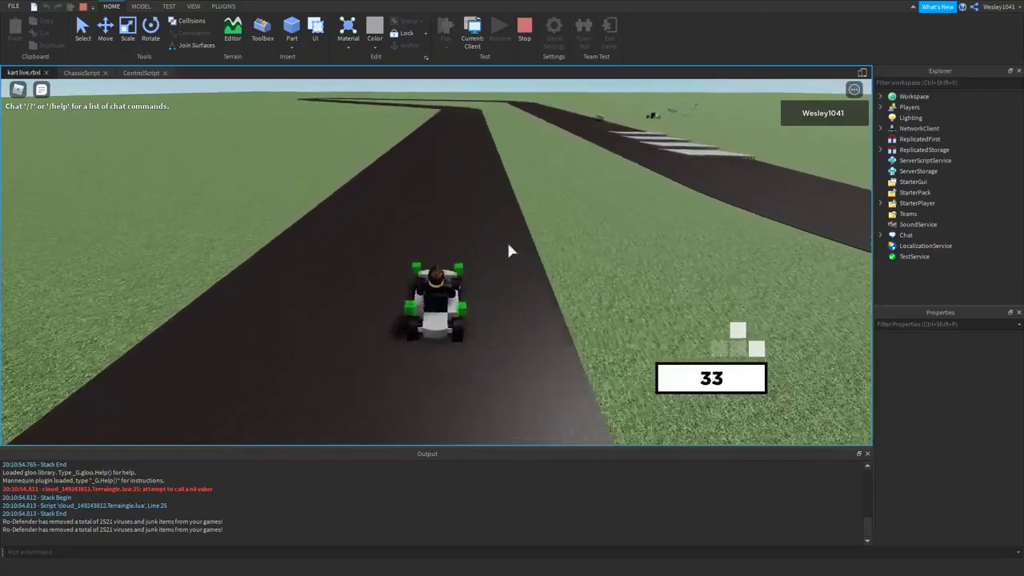
key(w)
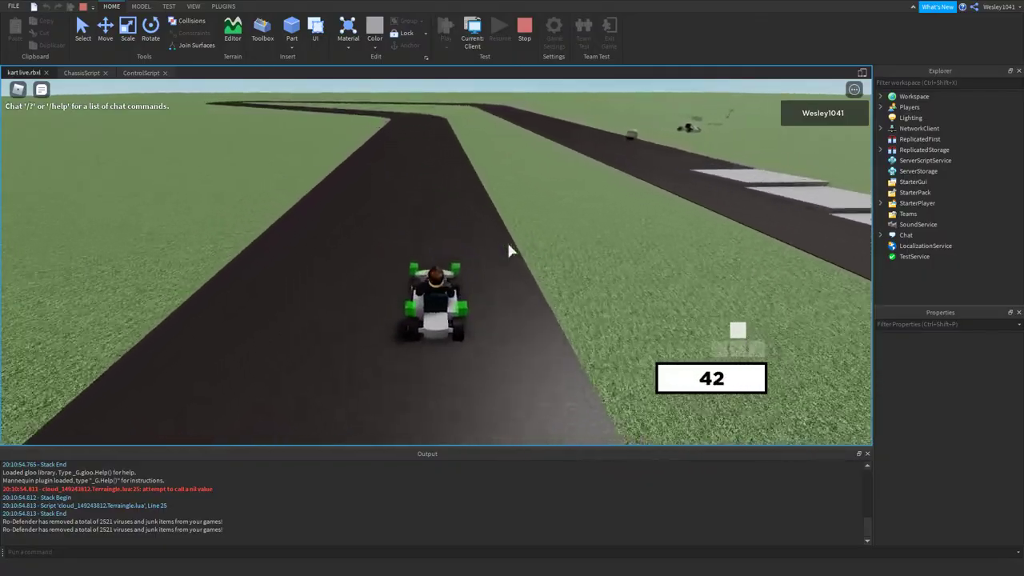
key(w)
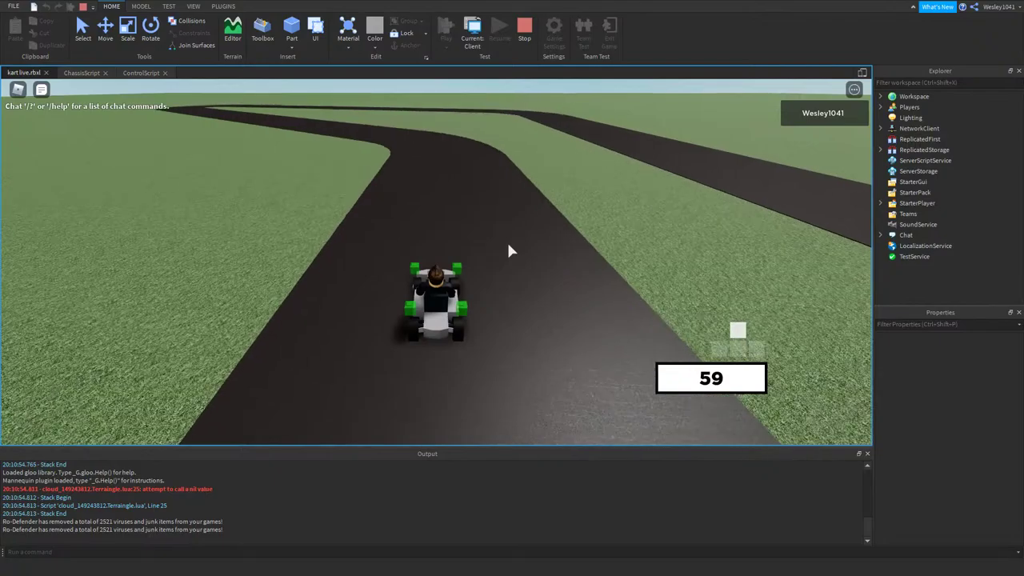
key(w)
key(a)
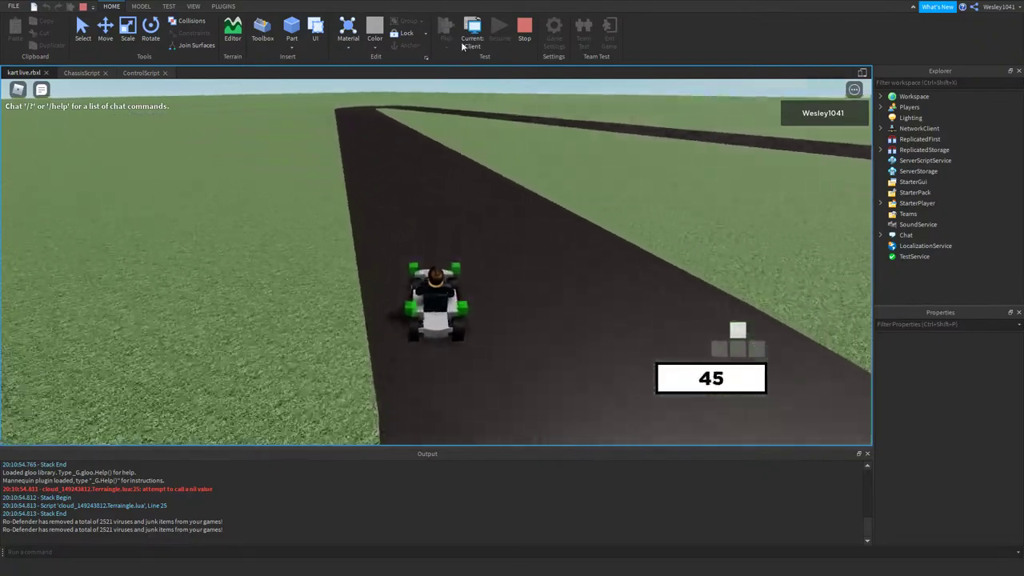
- End the playtest and reopen ControlScript at the ChangeGyros calls
click(523, 29)
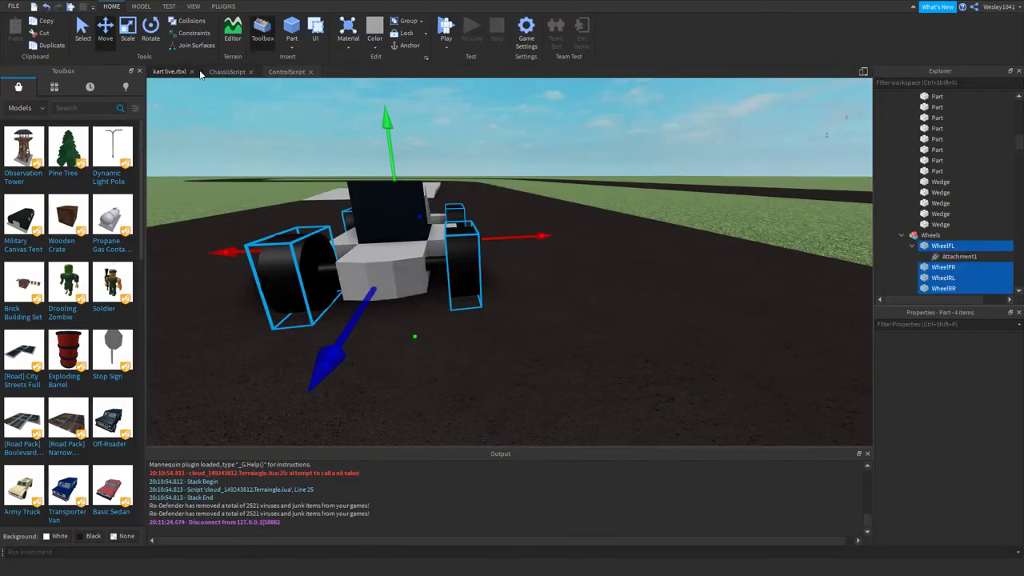
click(281, 73)
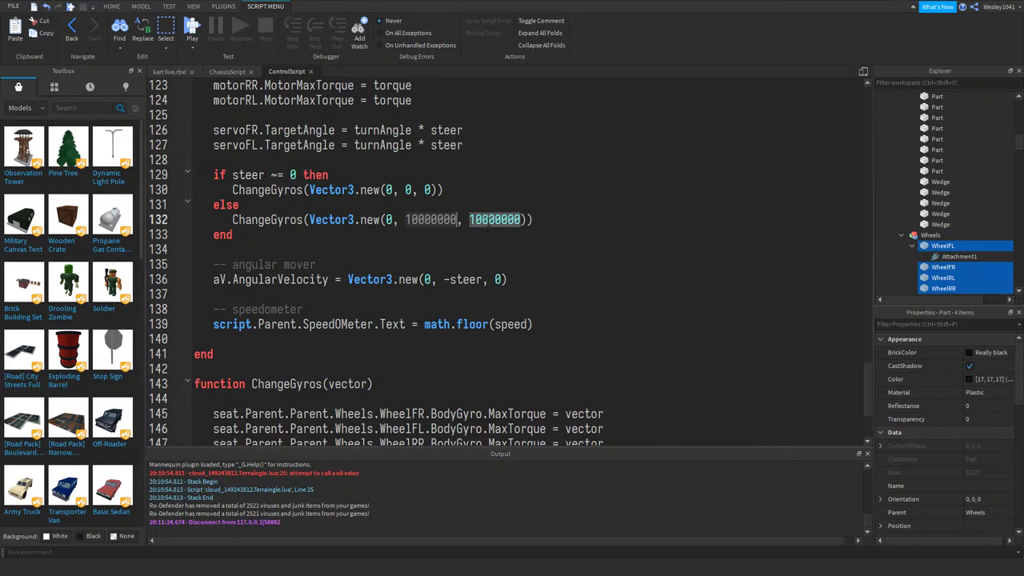
- Start a playtest from the kart live place, board the kart and drive it down the straight past the white ramp
click(157, 71)
click(444, 25)
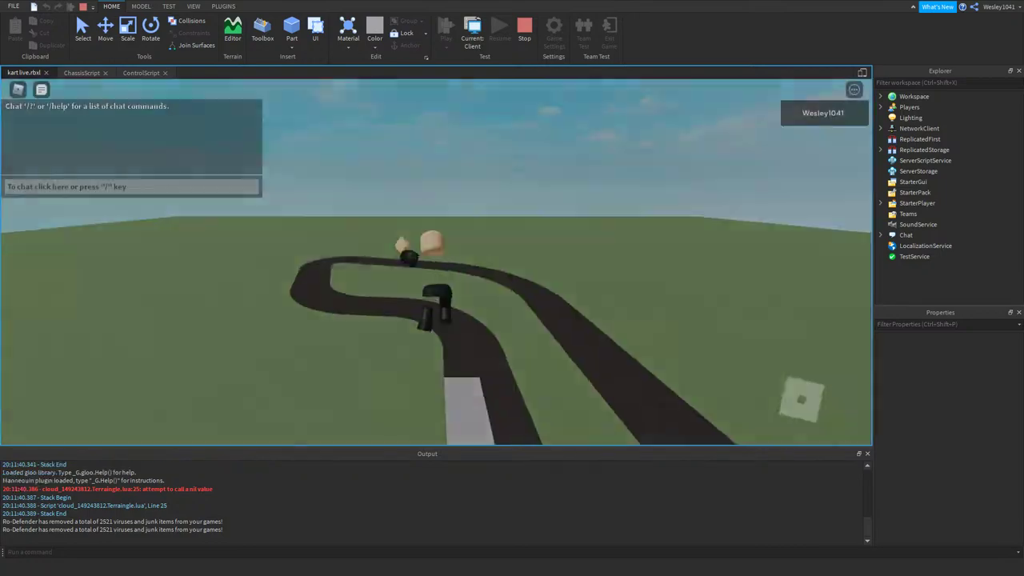
key(w)
key(d)
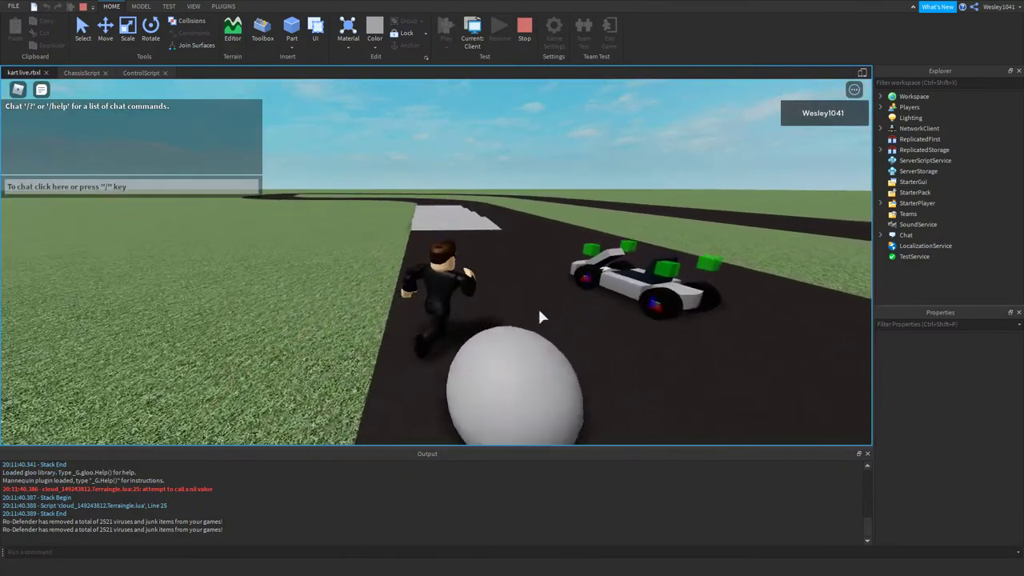
key(w)
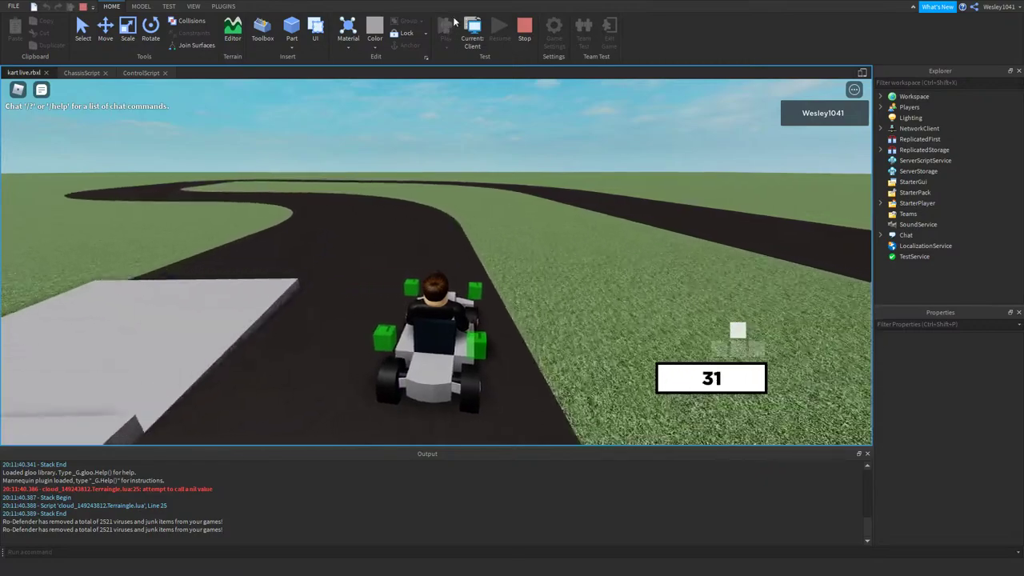
- End the playtest and check the ChangeGyros calls in ControlScript before returning to the kart's 3D view
click(525, 32)
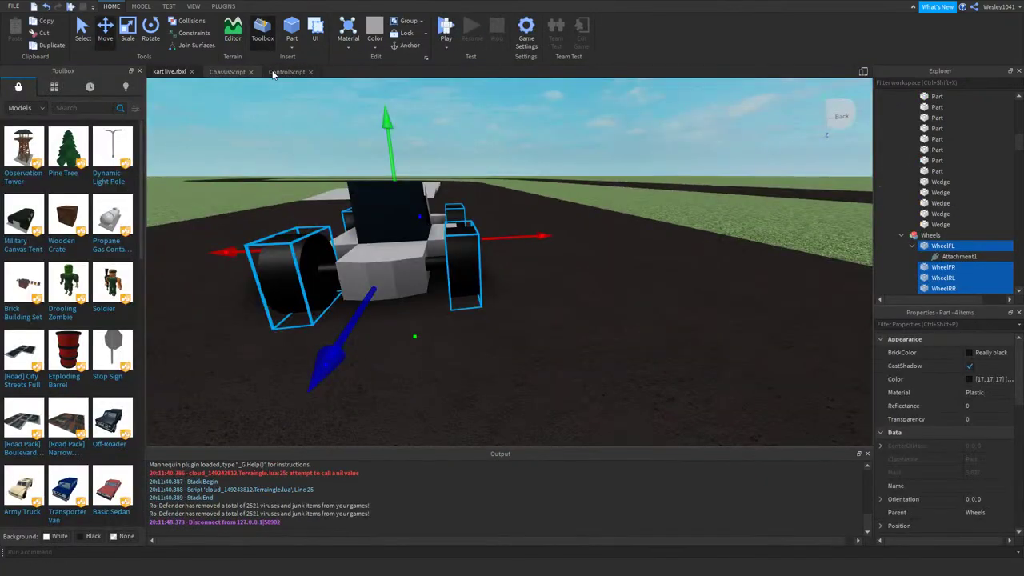
click(275, 72)
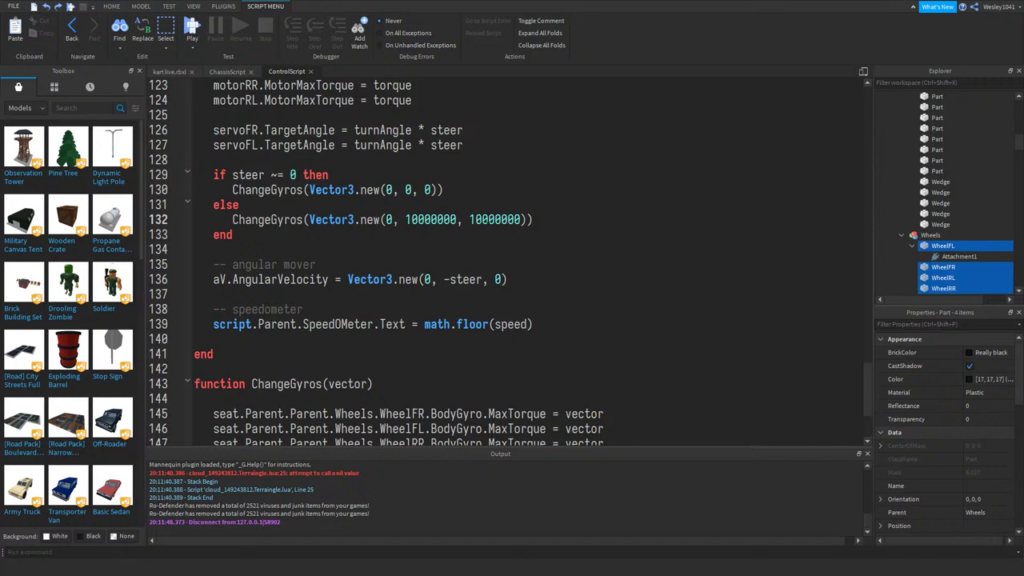
click(169, 71)
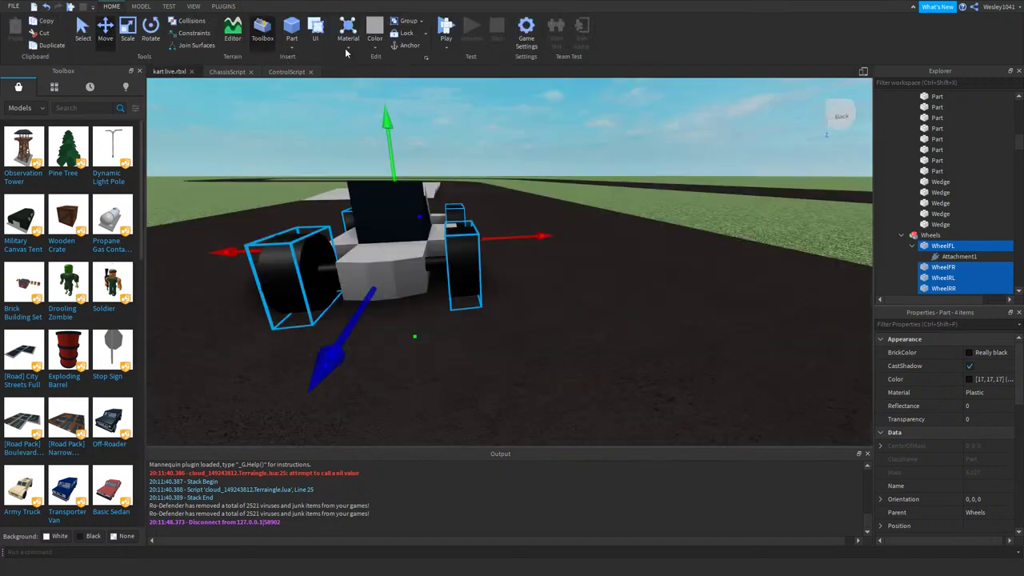
- Run another playtest, drive the kart past the ramp and through the left and right bends, and end the test
click(449, 25)
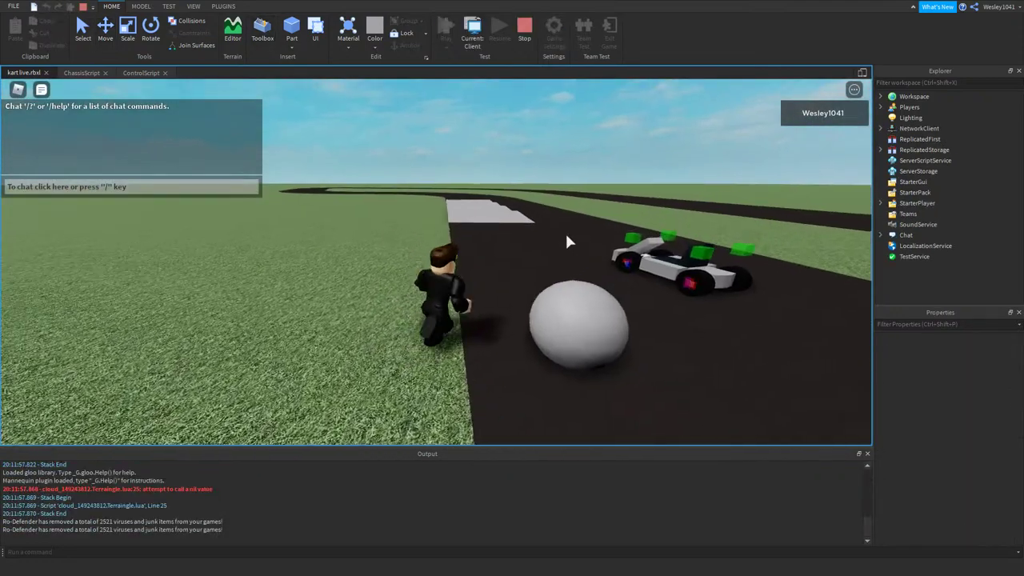
key(w)
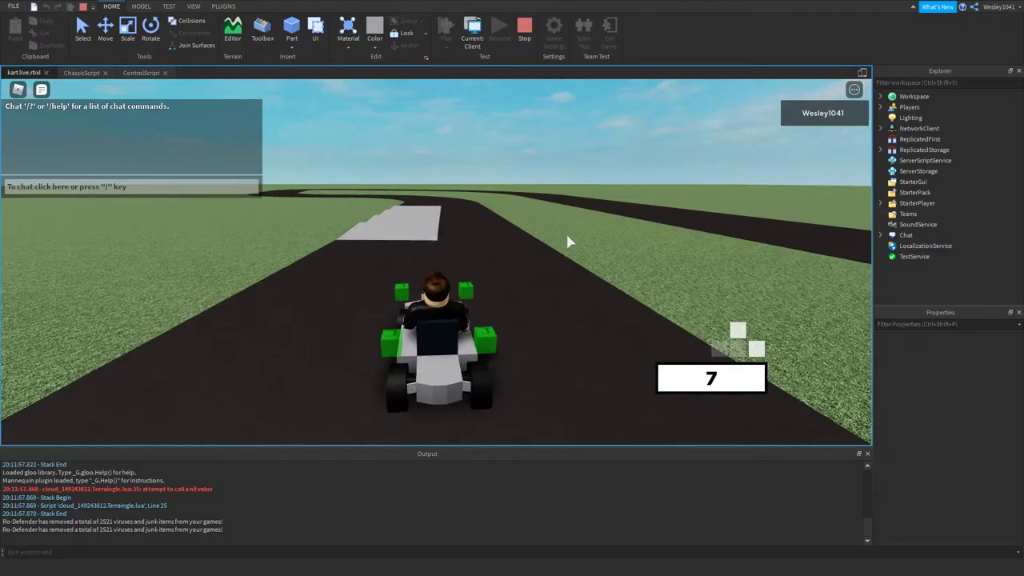
key(w)
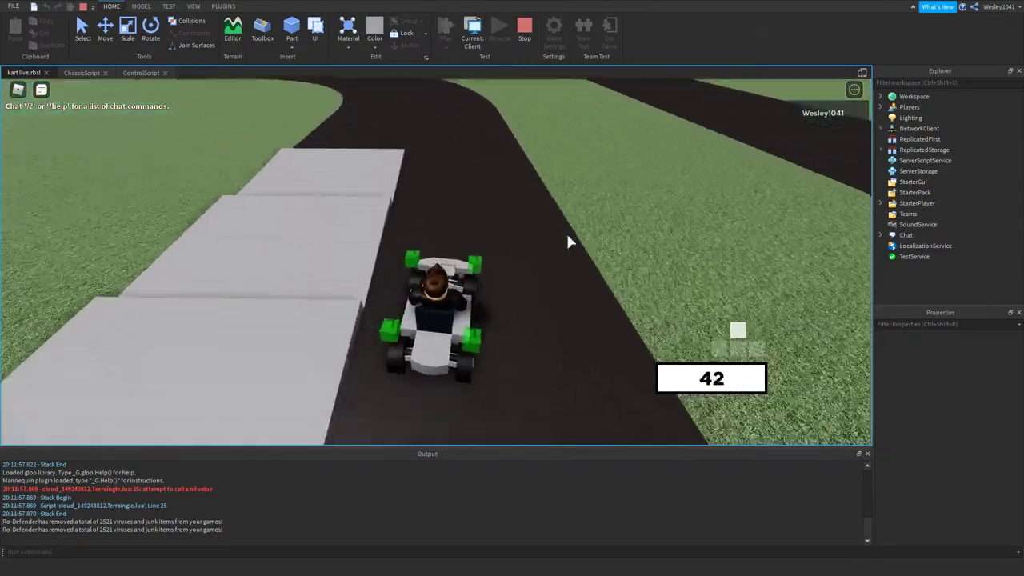
key(a)
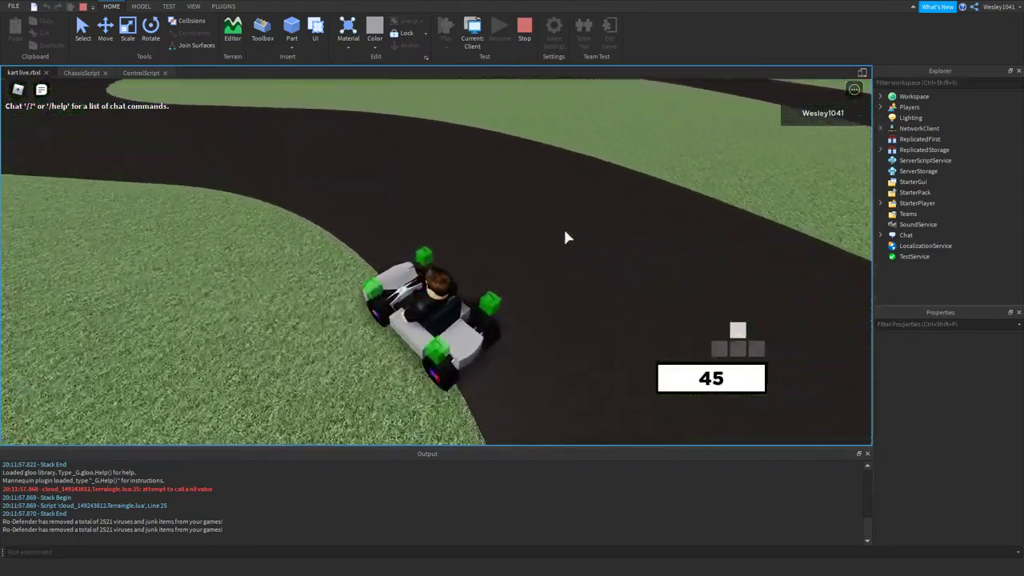
key(d)
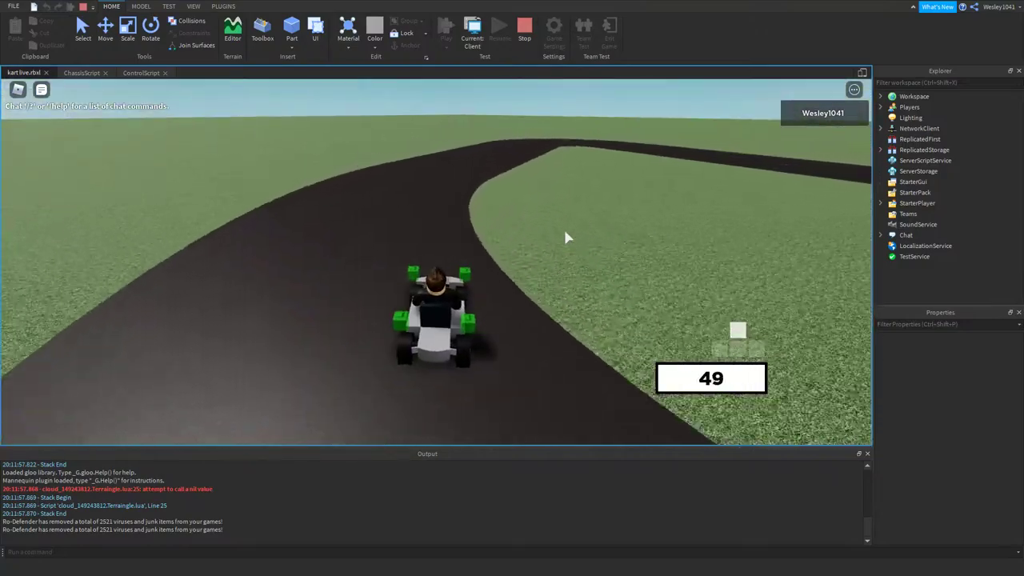
right_drag(565, 230, 562, 234)
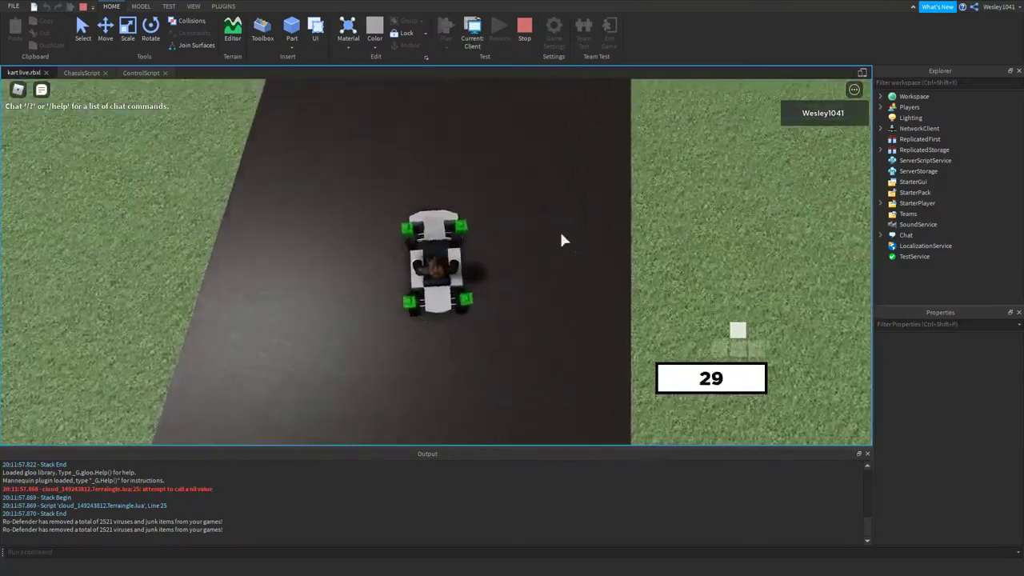
key(d)
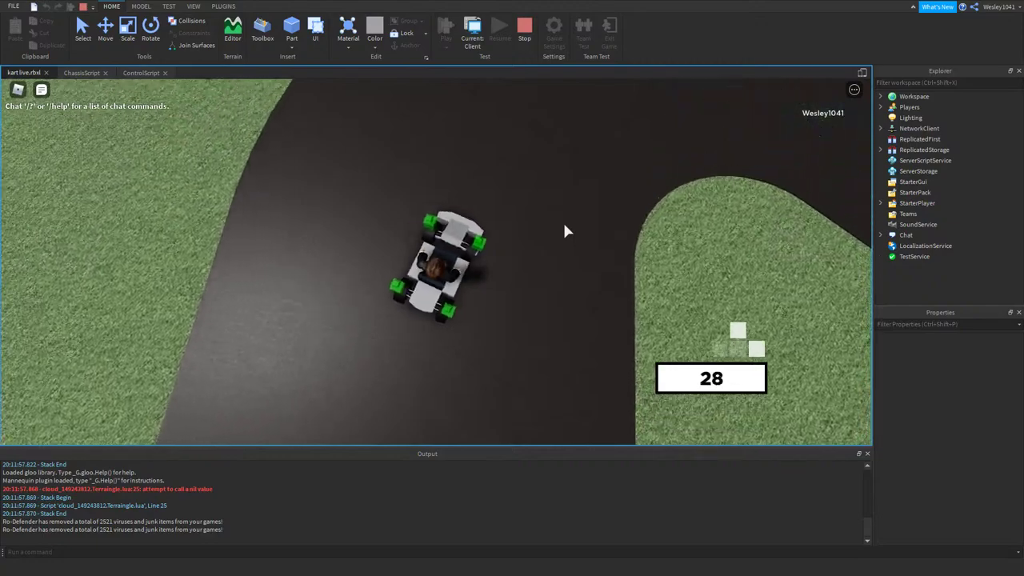
click(523, 31)
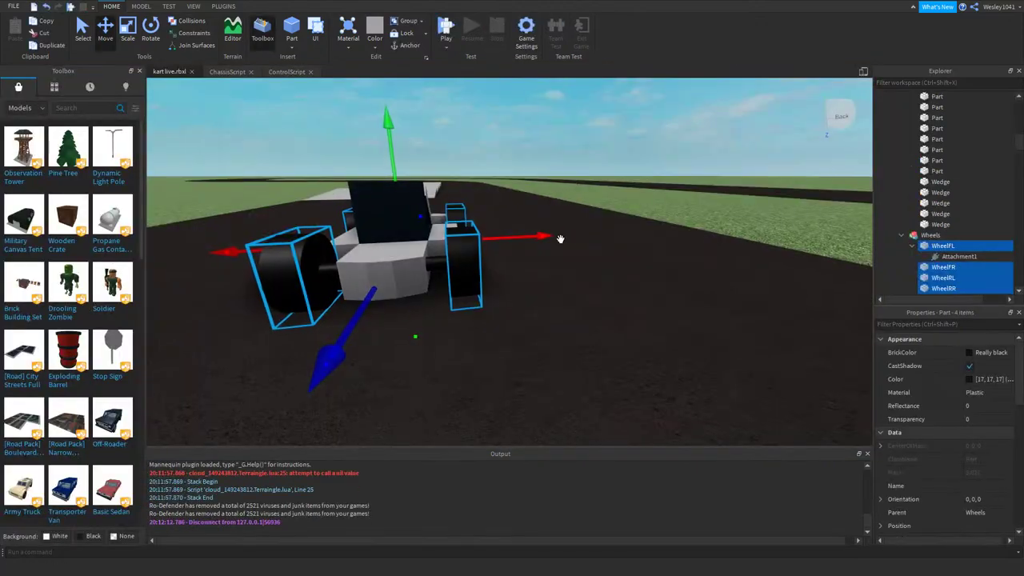
- Set the custom physical density of the four selected wheels to 0.7
right_drag(561, 239, 557, 237)
scroll(557, 237, down, 3)
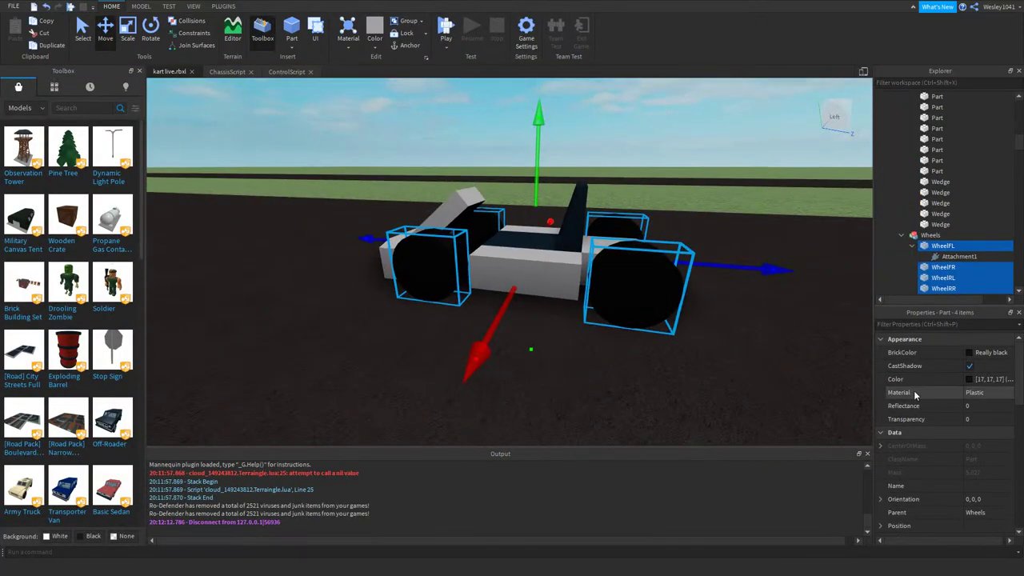
scroll(942, 392, down, 4)
scroll(943, 392, down, 3)
click(980, 473)
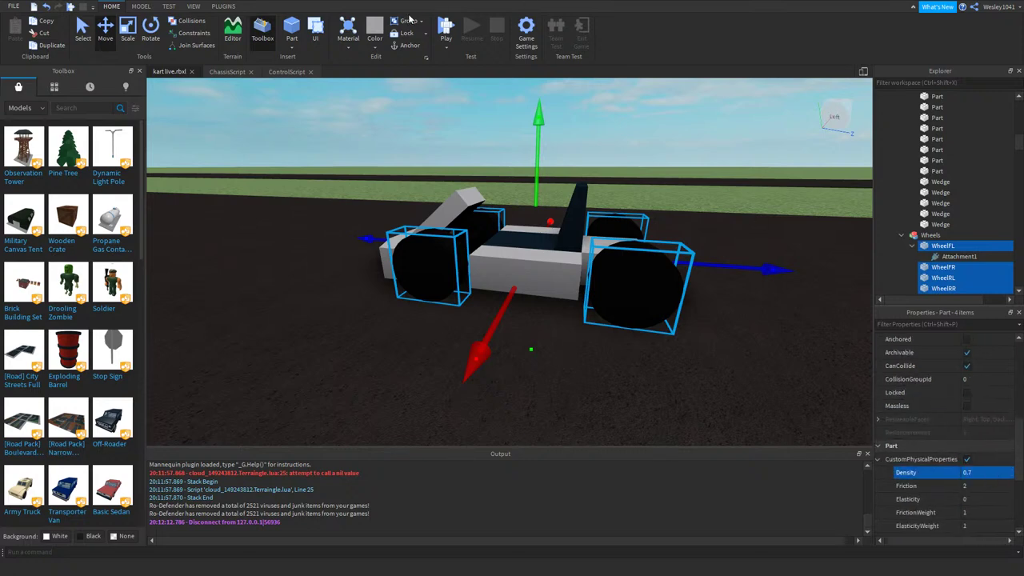
- Start a playtest, board the kart and drive it along the straight beside the ramp, viewed from above
click(444, 31)
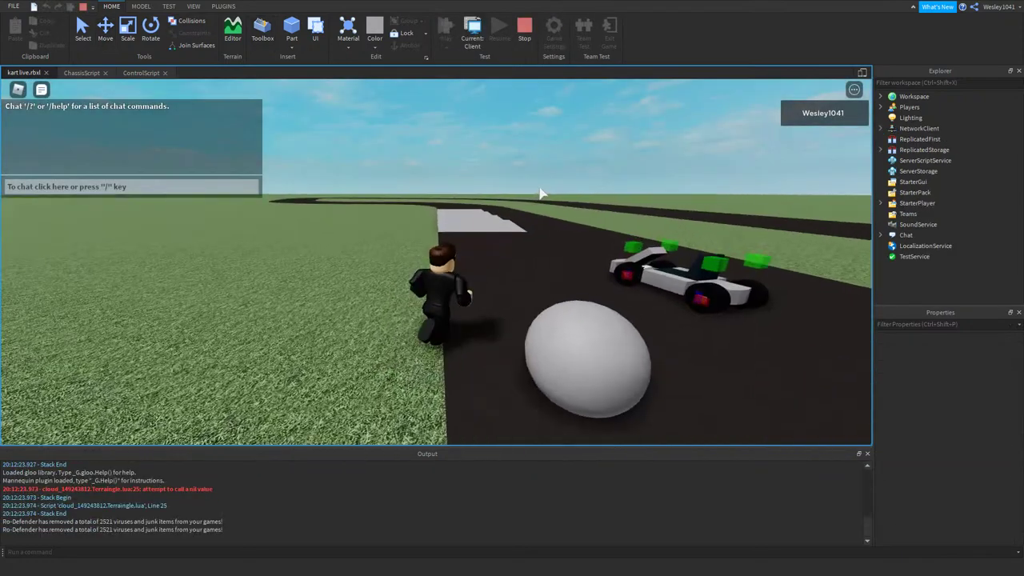
key(w)
right_drag(540, 192, 566, 222)
key(w)
key(d)
key(s)
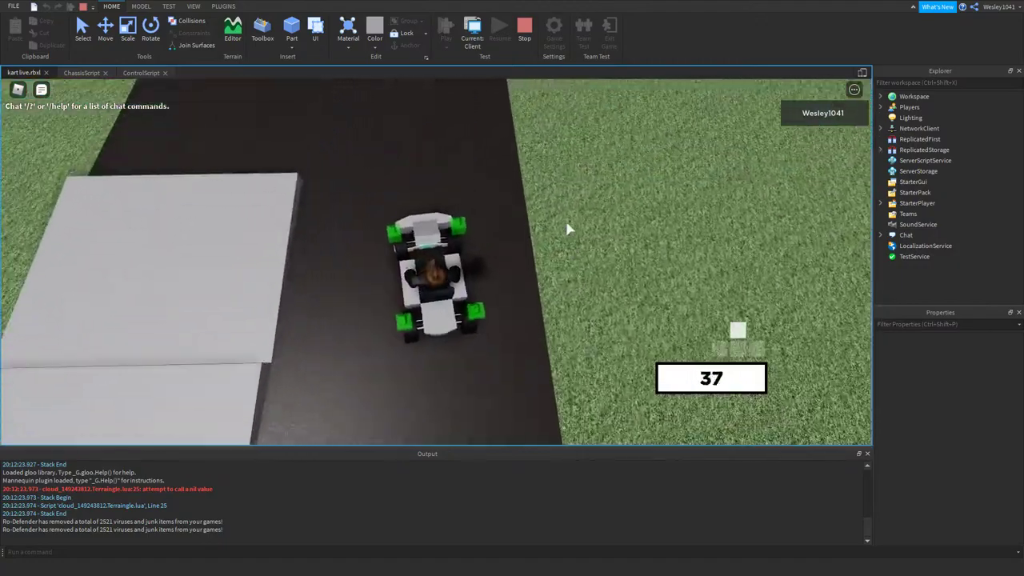
- Steer the kart through the first left bend and the following right-hand bends, and end the playtest
key(a)
key(a)
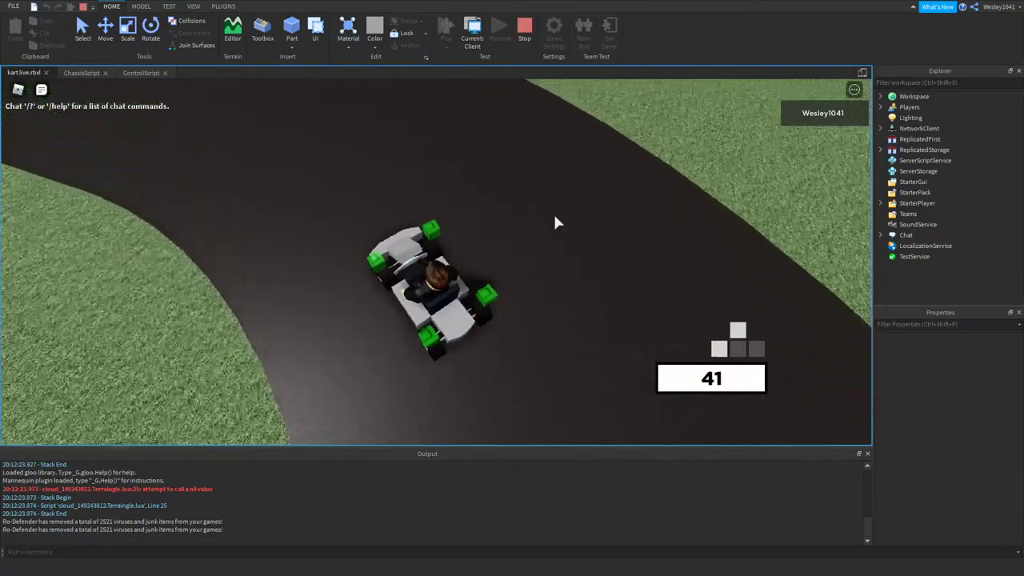
key(d)
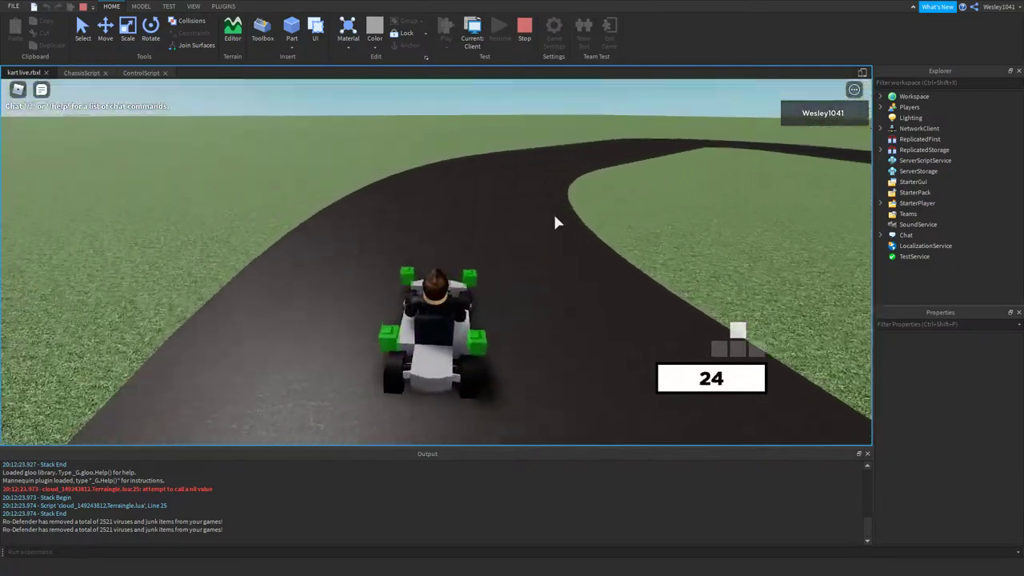
key(d)
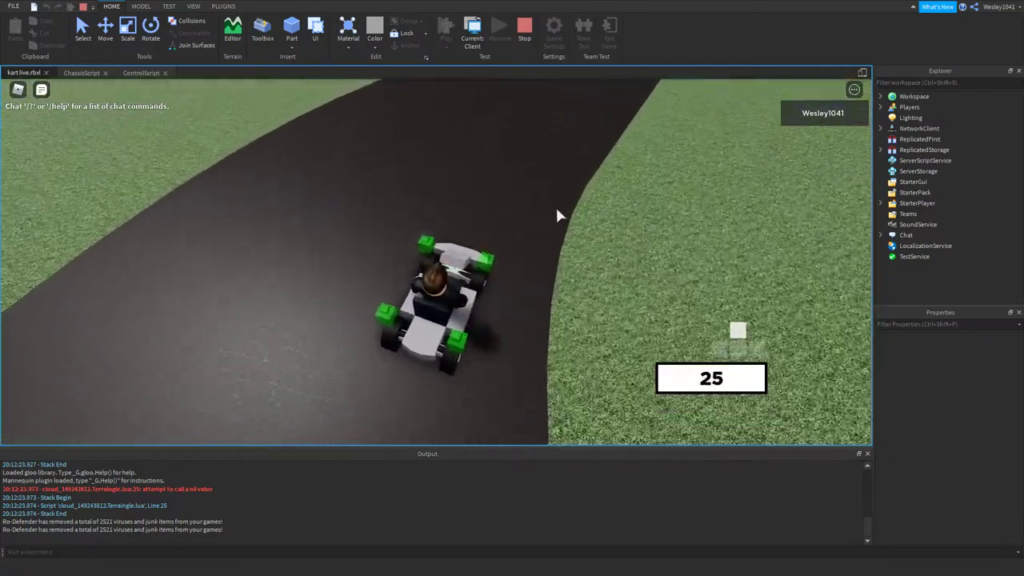
key(w)
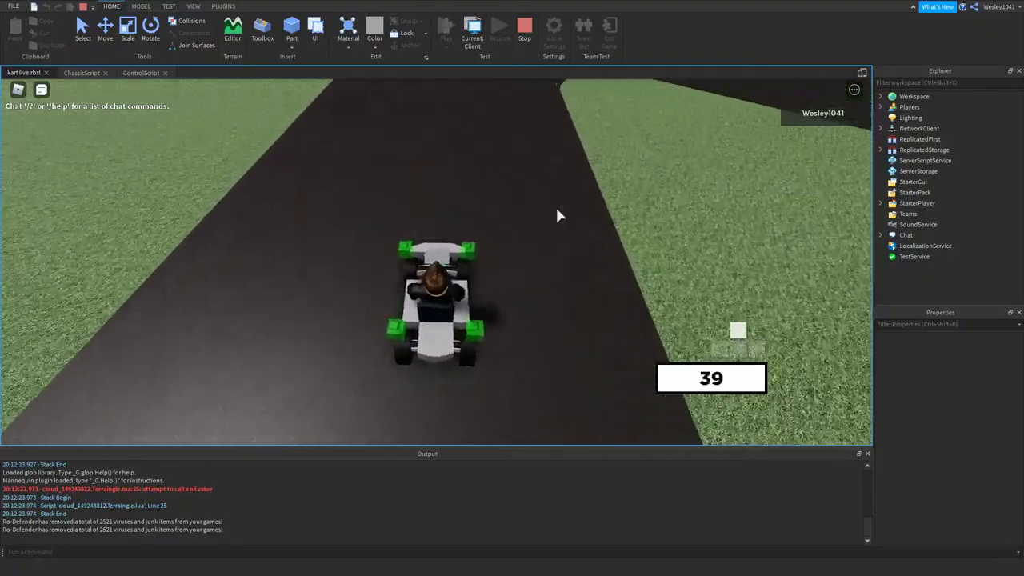
key(a)
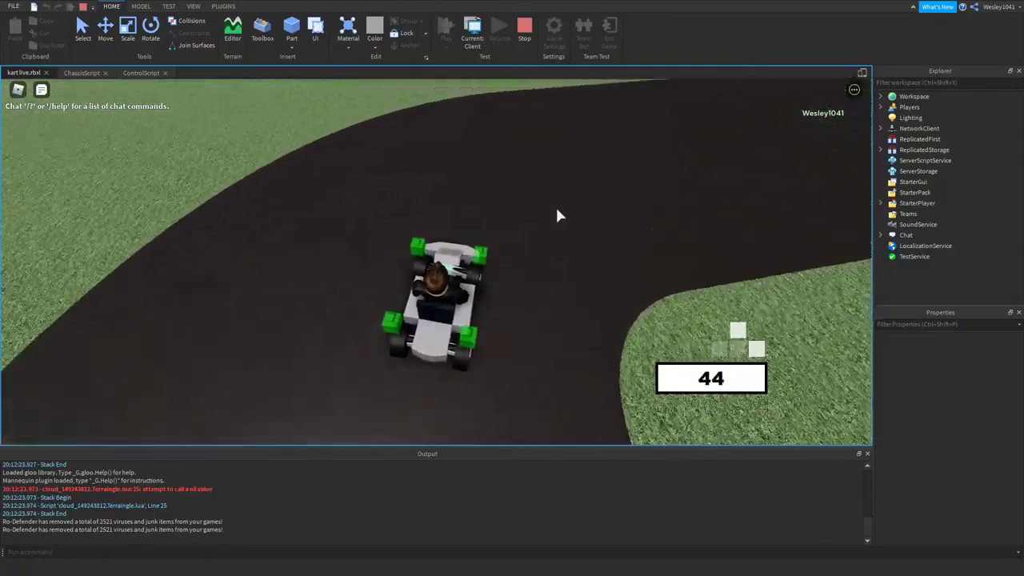
key(a)
key(d)
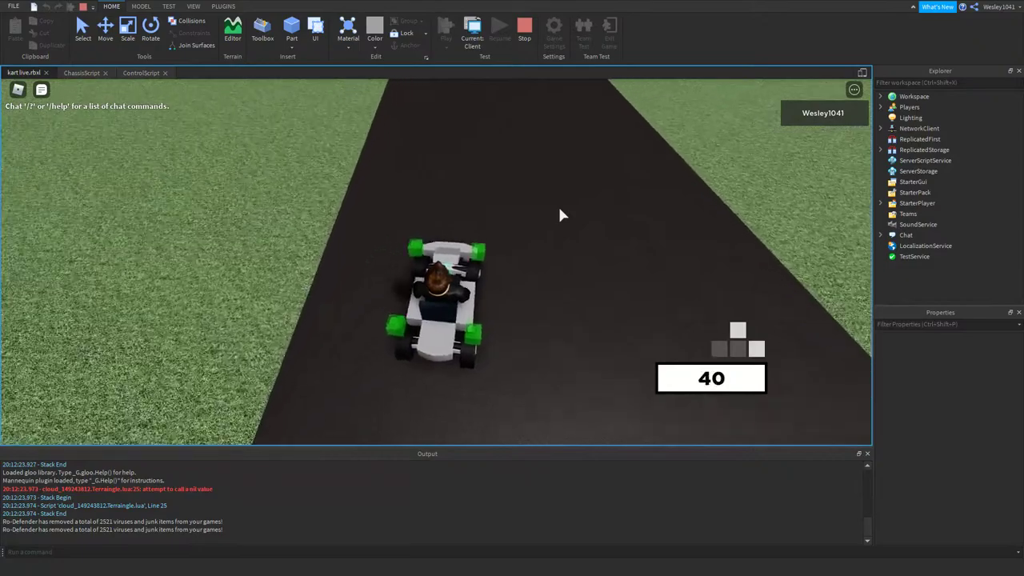
key(d)
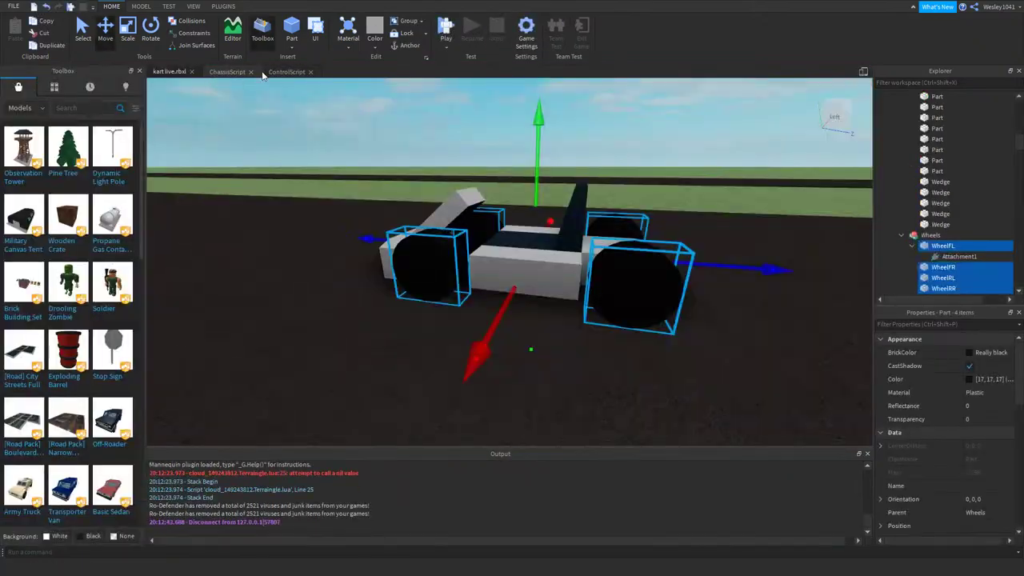
- In ControlScript, set the ChangeGyros vector in the else branch to (0, 10000000, 0) and return to the kart's 3D view
click(226, 71)
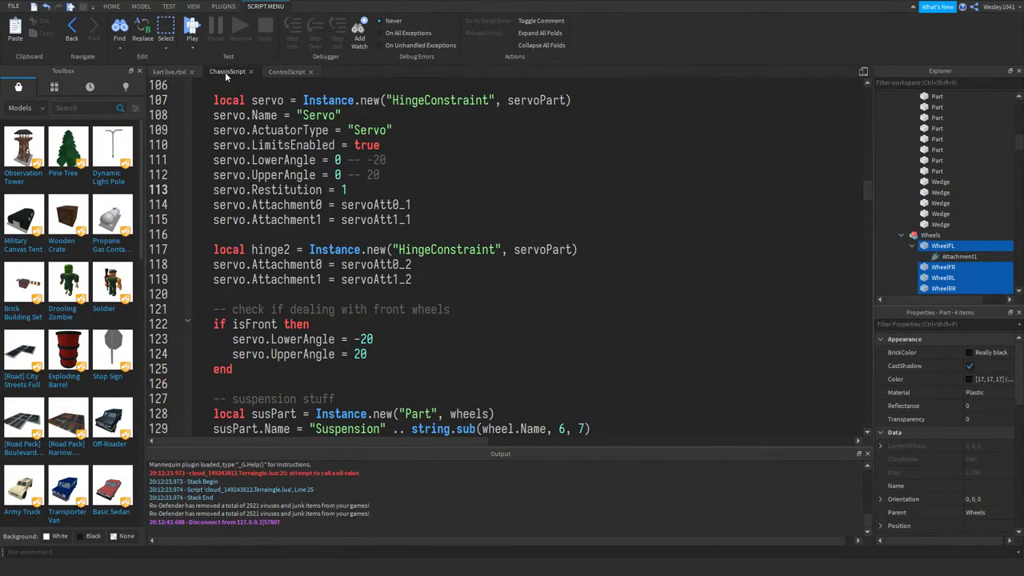
click(284, 71)
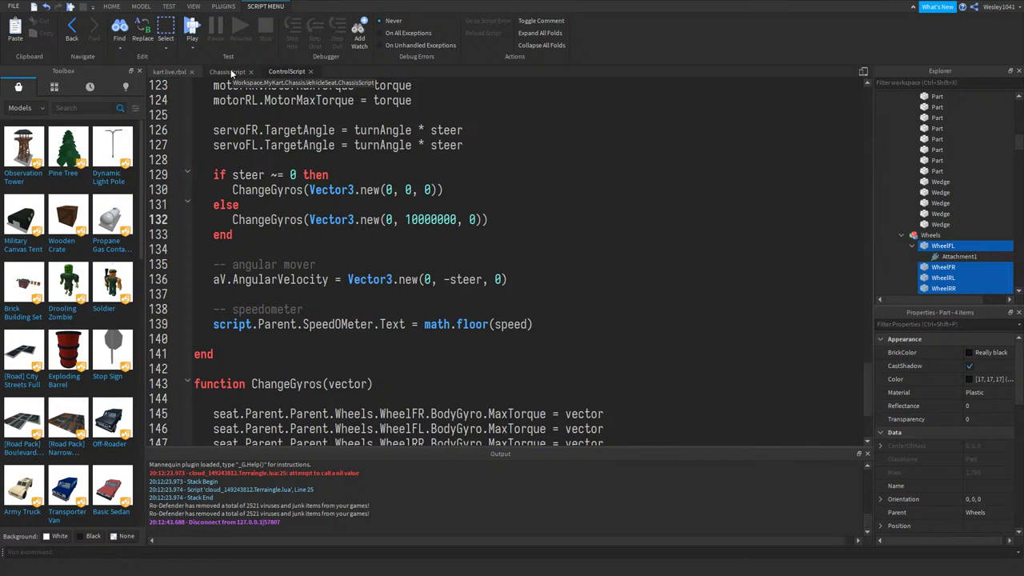
click(170, 71)
- Set the custom physical density of the four selected wheels to 0.1
scroll(954, 404, down, 5)
click(958, 394)
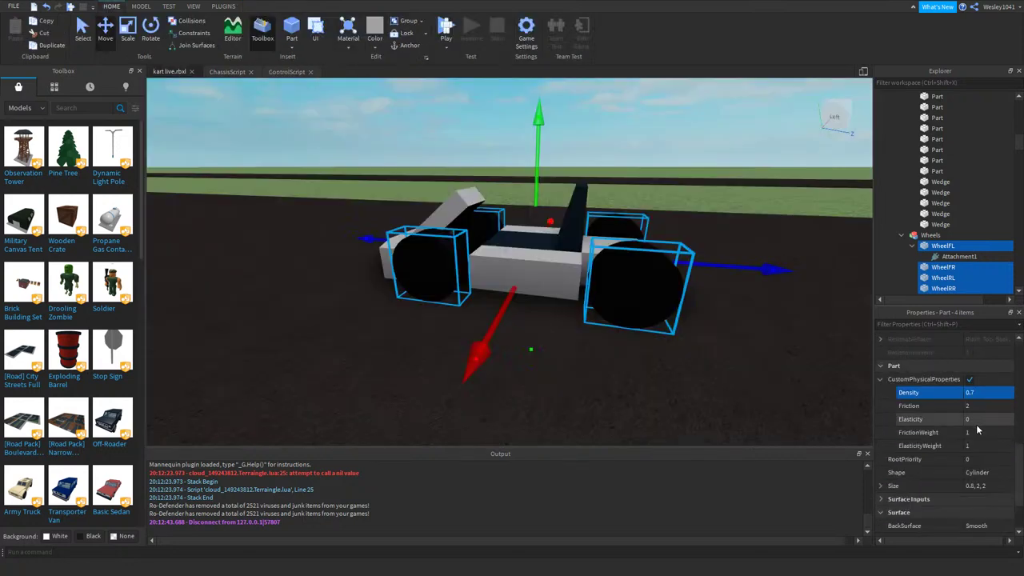
click(986, 394)
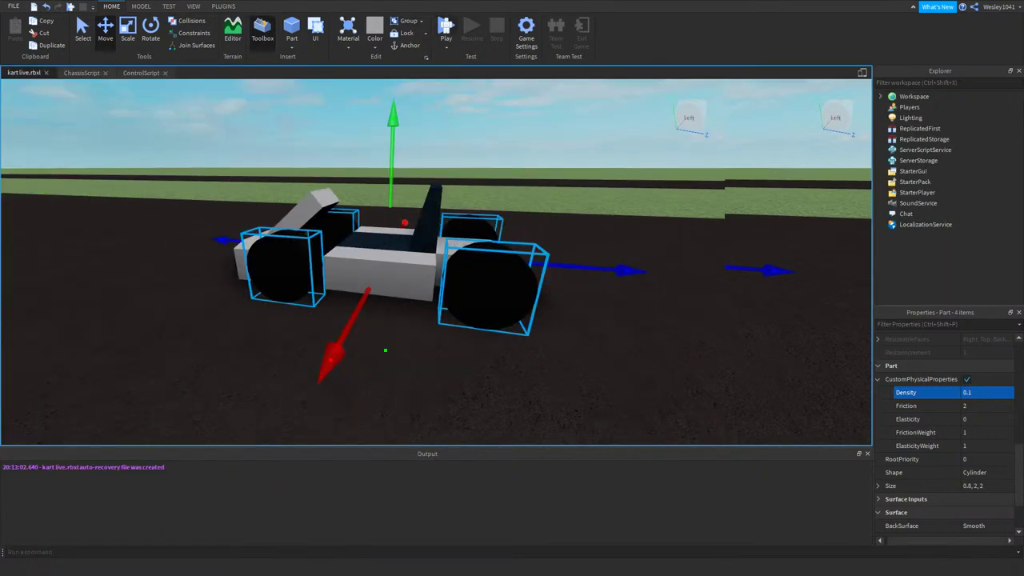
- Launch a new playtest, get into the kart and accelerate it down the straight beside the ramp
key(F5)
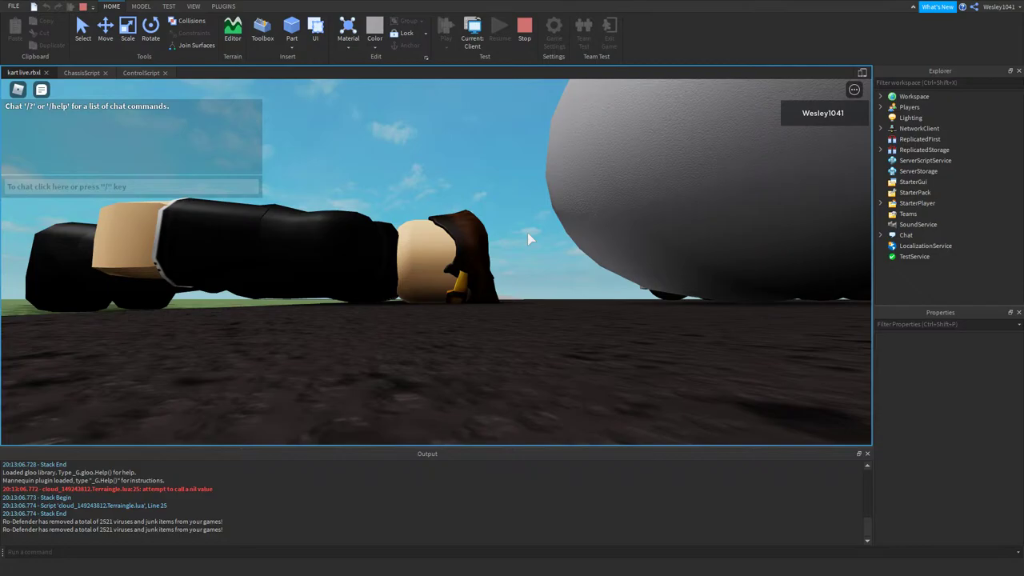
right_drag(527, 234, 527, 233)
key(w)
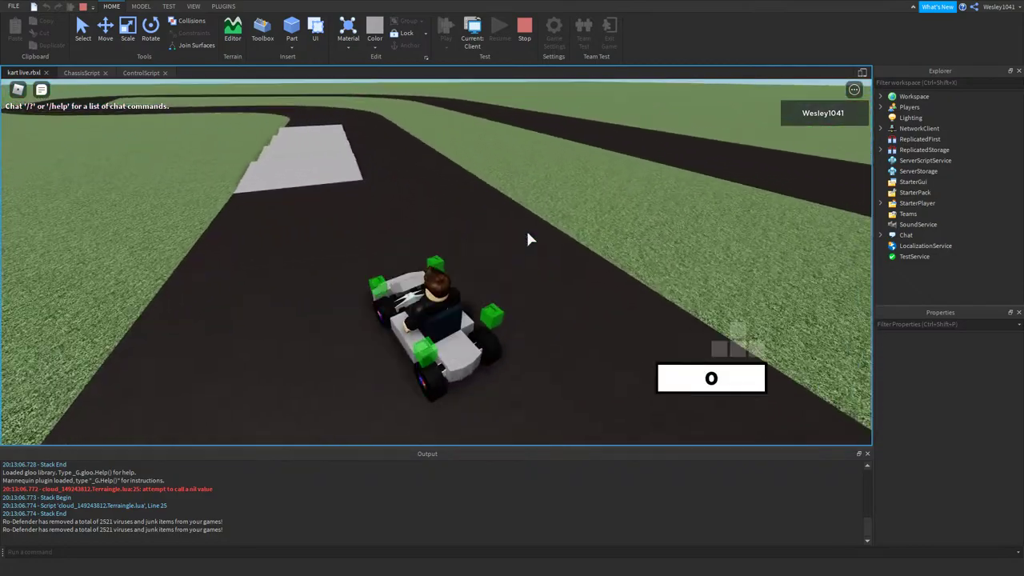
key(w)
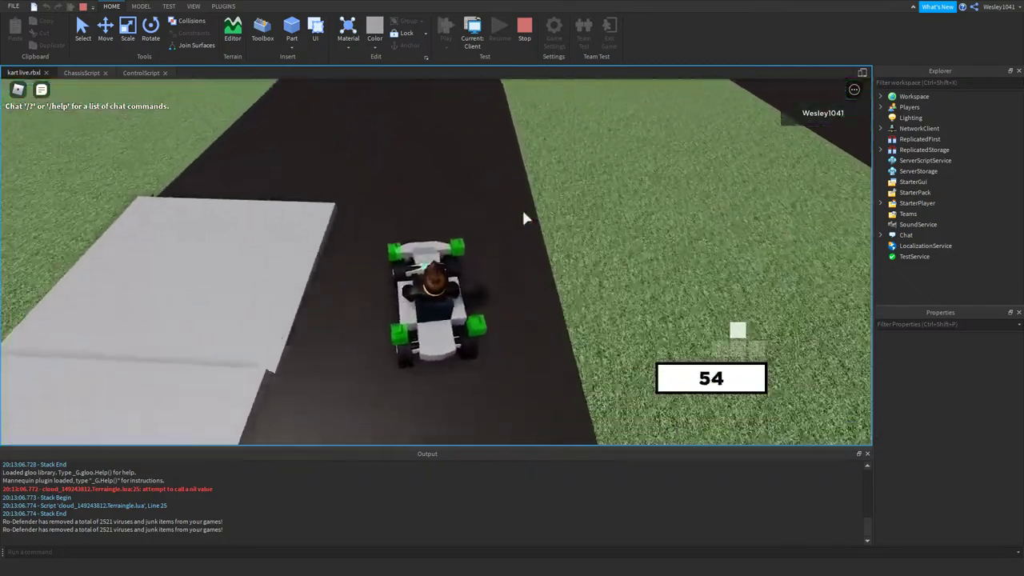
- Steer the kart left through the first bend while watching it from farther away at ground level
key(a)
scroll(523, 211, down, 3)
key(a)
key(w)
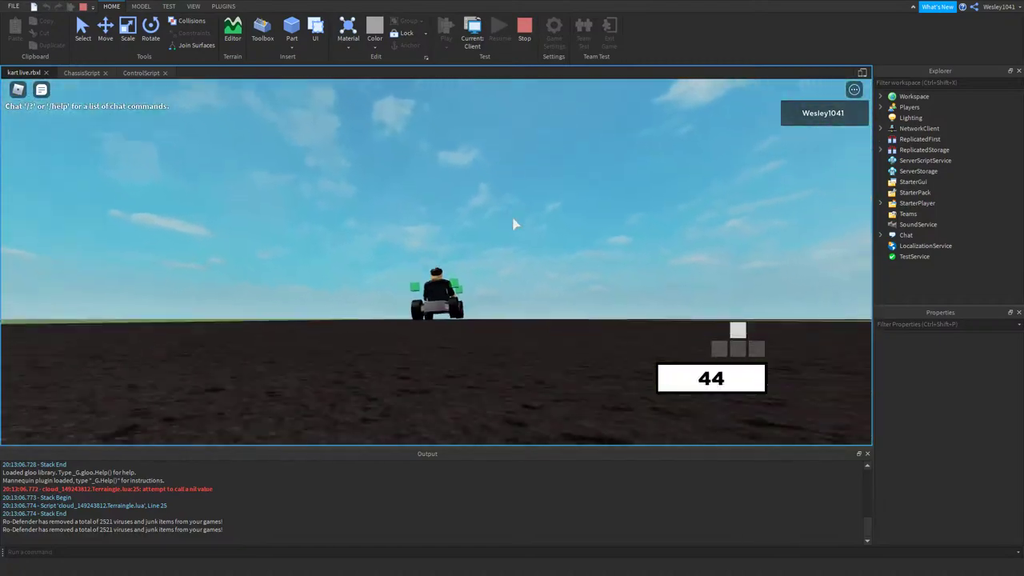
- Drive the kart on through the right-hand bends, watching from a low angle behind how the chassis and wheels lean
key(d)
right_drag(513, 217, 520, 222)
key(w)
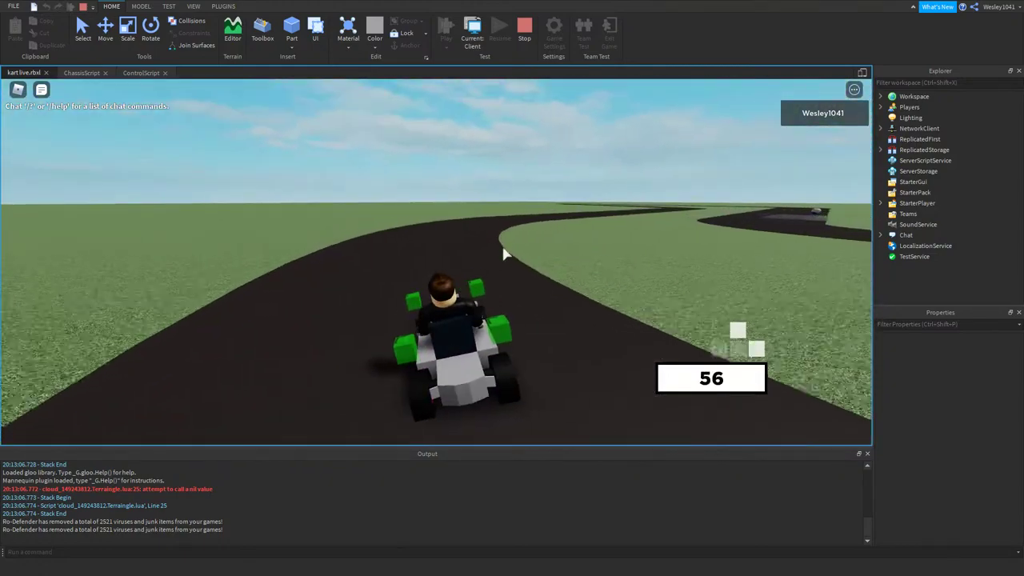
right_drag(492, 255, 497, 254)
key(d)
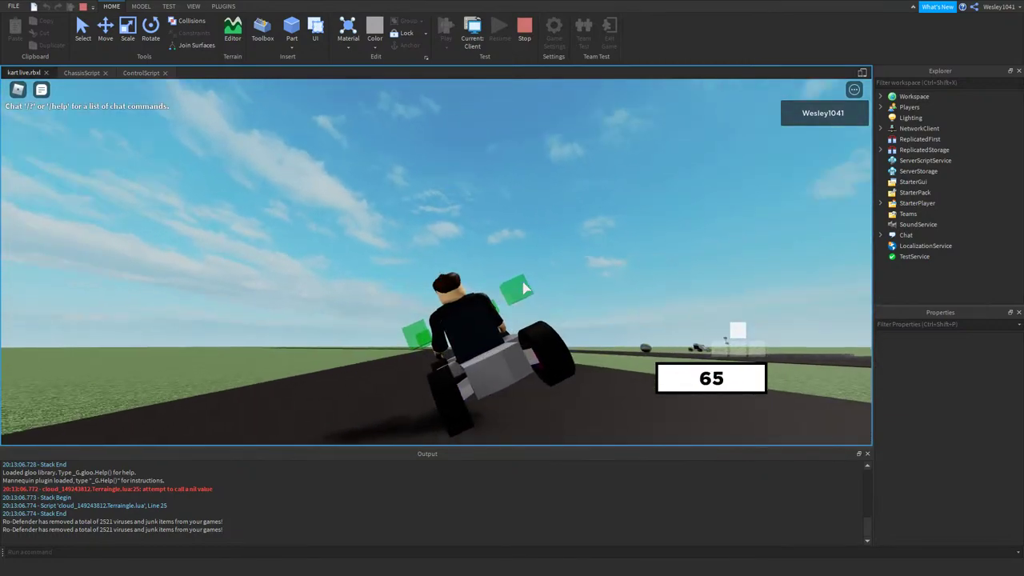
- Drive the kart on along the track, steering it left and right to check how it leans and recovers, and end the playtest
key(w)
key(d)
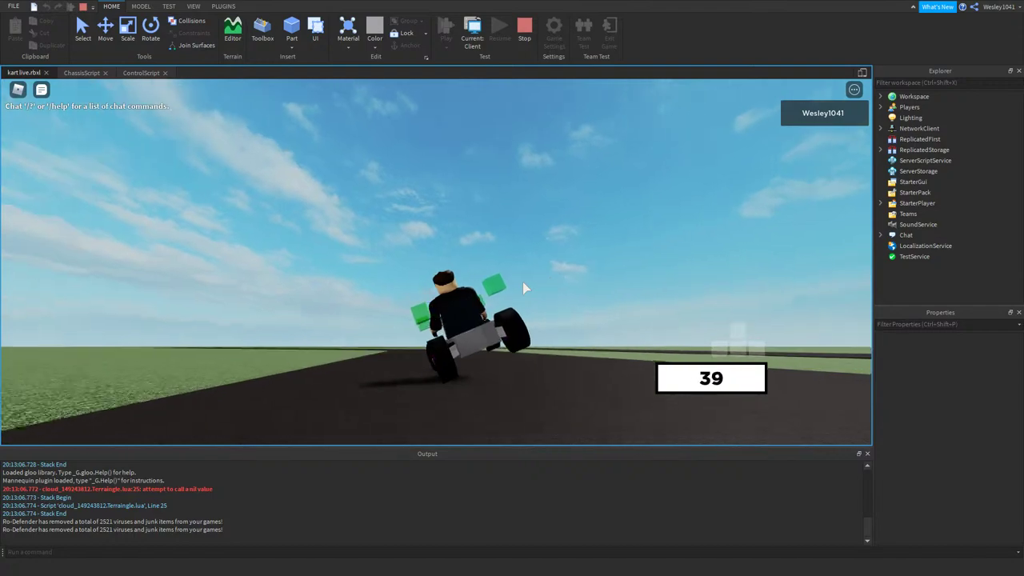
right_drag(522, 281, 530, 282)
key(w)
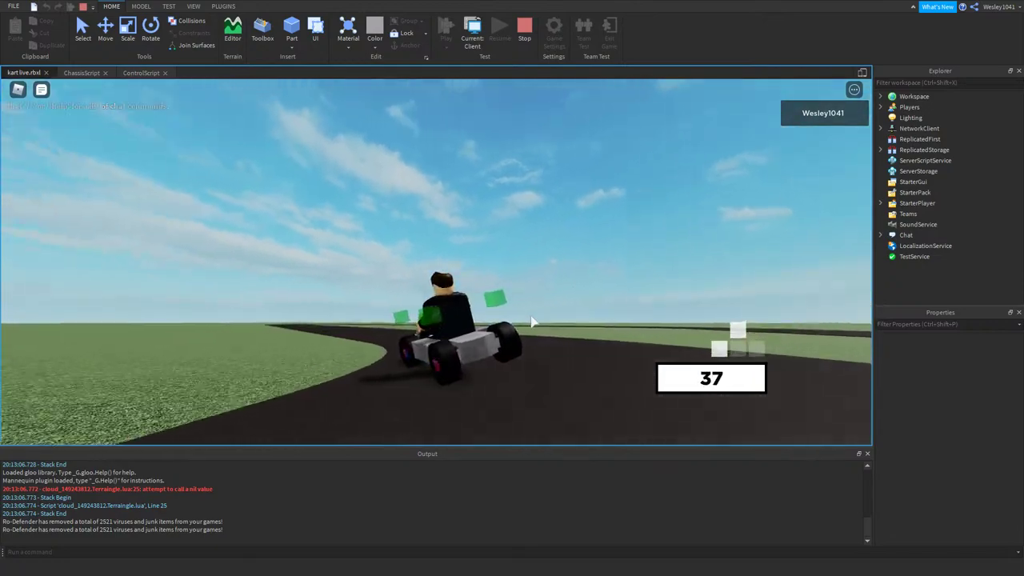
key(a)
key(d)
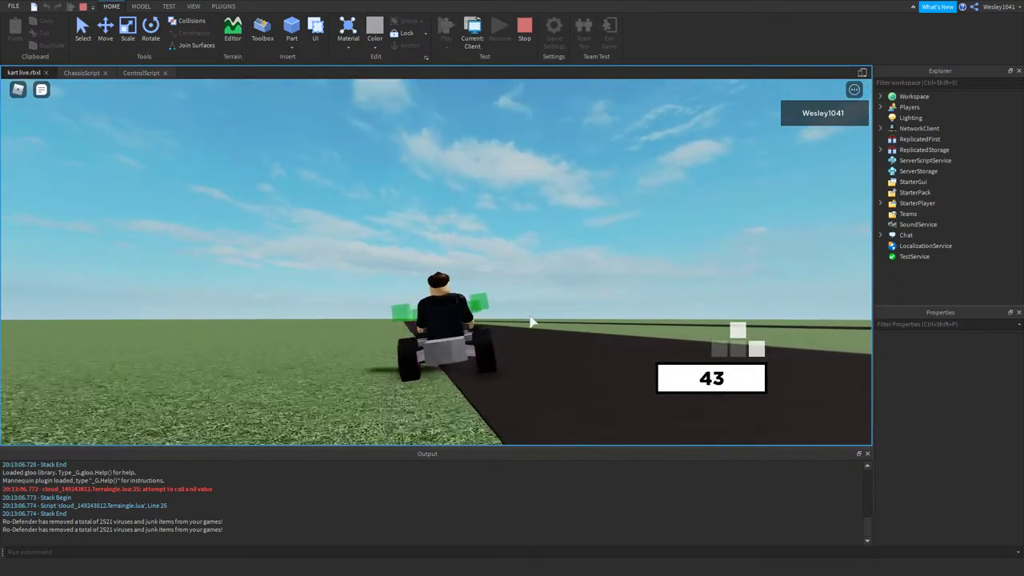
key(d)
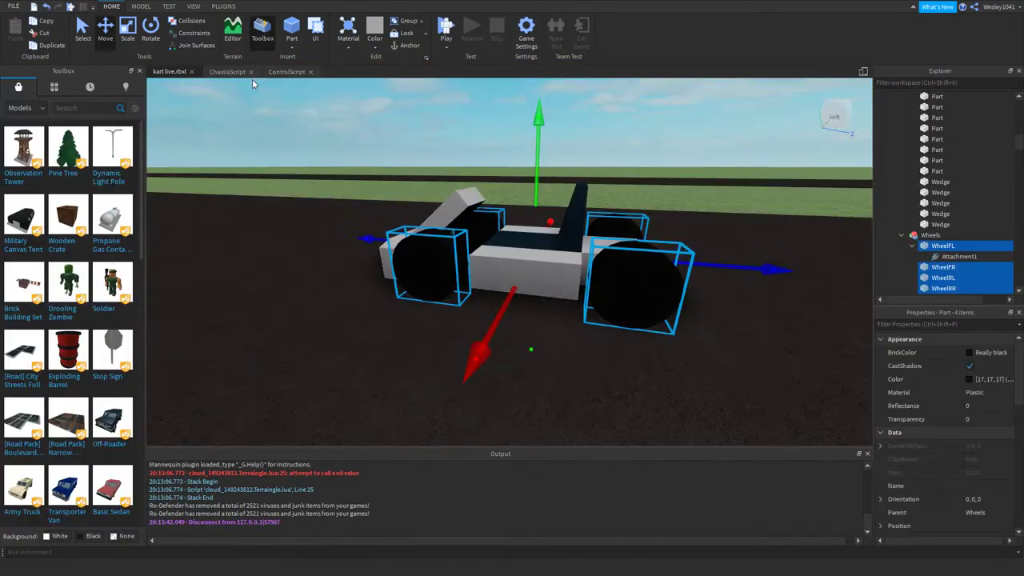
- In ControlScript, set the ChangeGyros vector in the else branch of the steer check to (0, 10000000, 0)
click(285, 72)
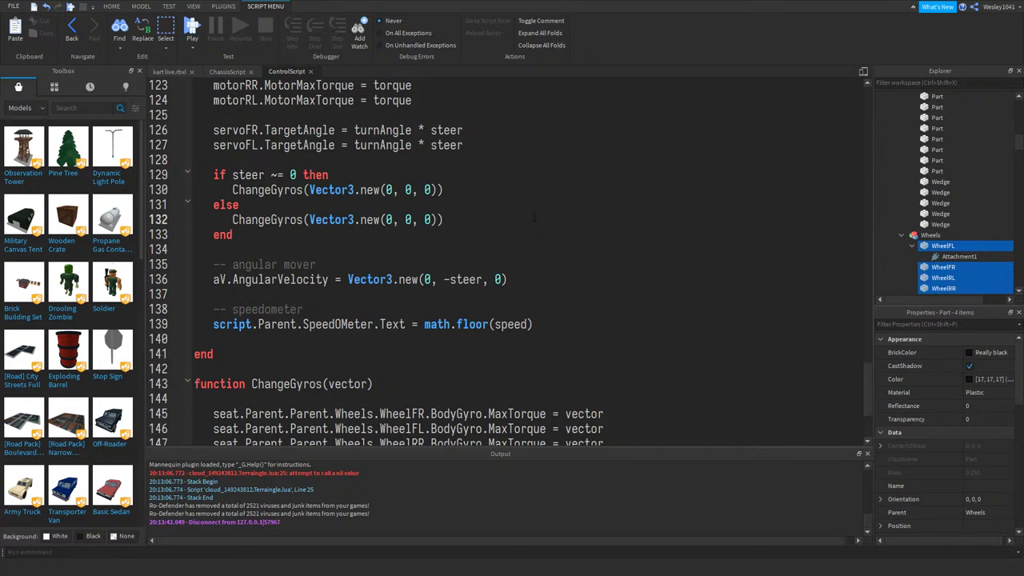
click(160, 72)
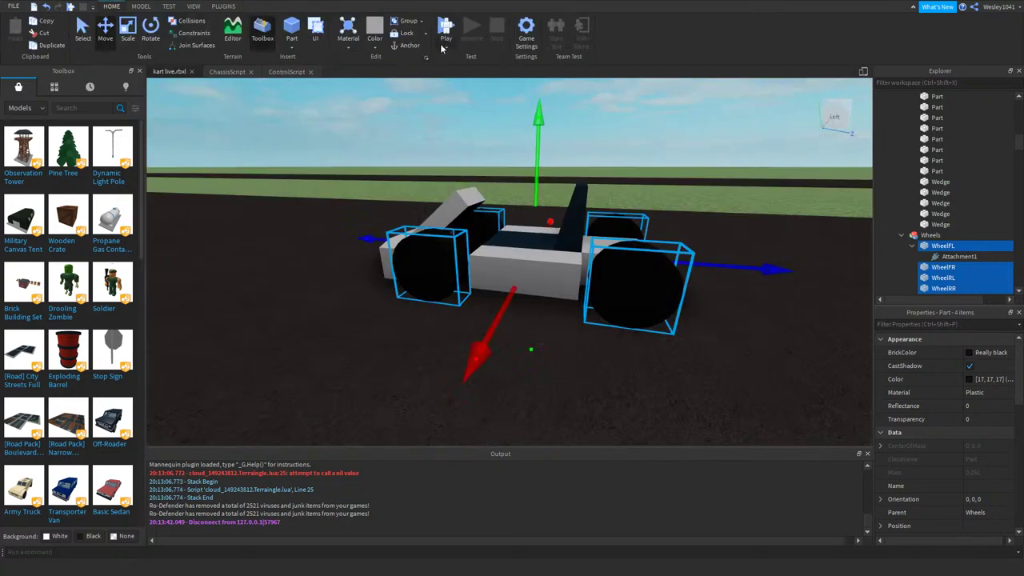
- Launch a new playtest, drive the kart past the ramp, test left steering, braking and right steering, and stop the playtest
click(447, 28)
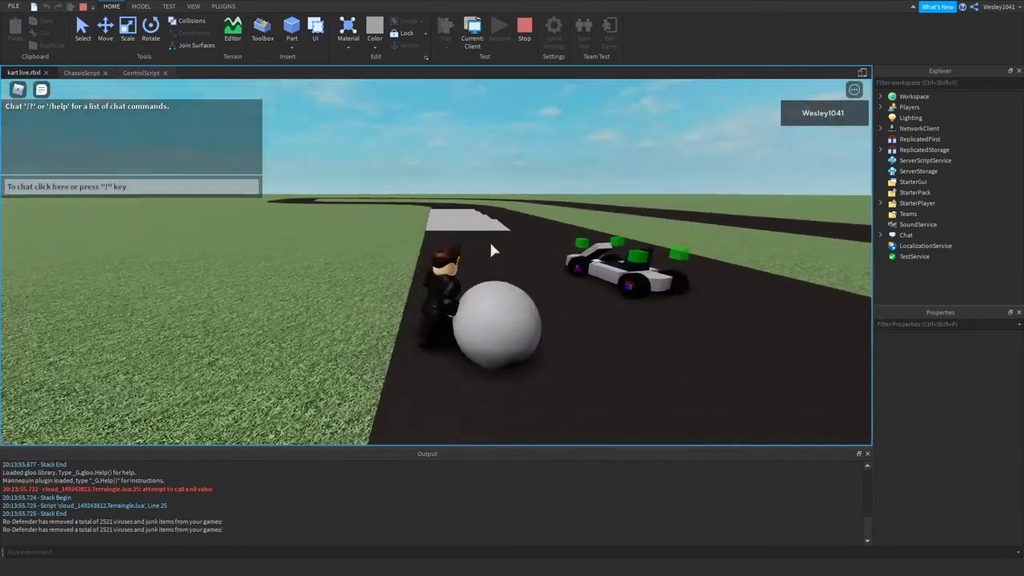
key(w)
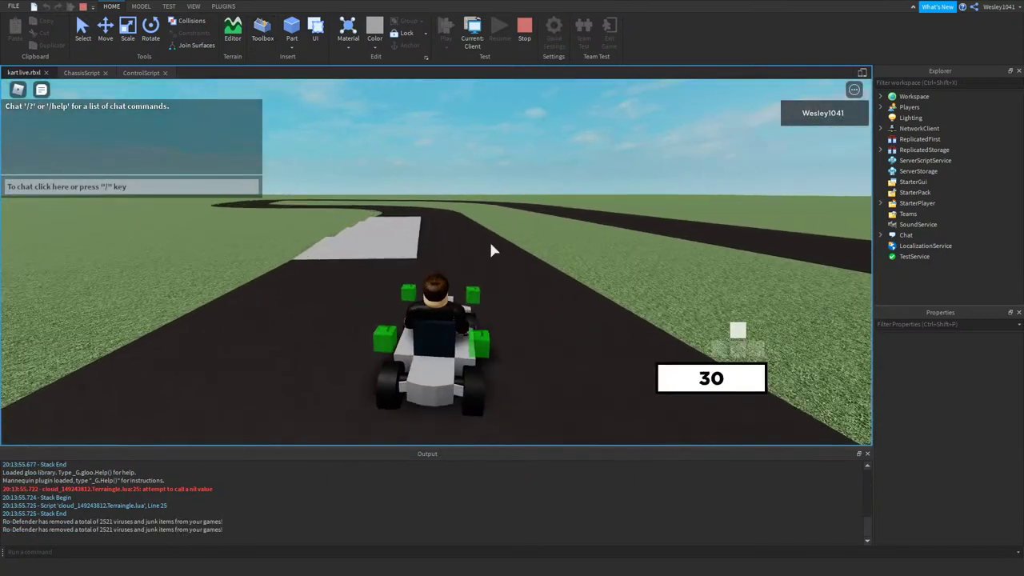
key(a)
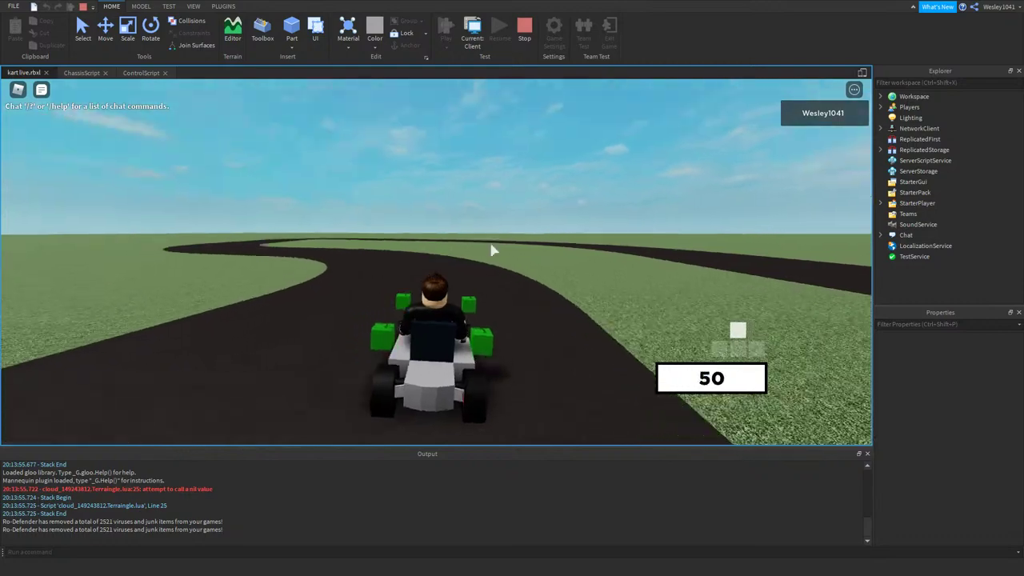
key(a)
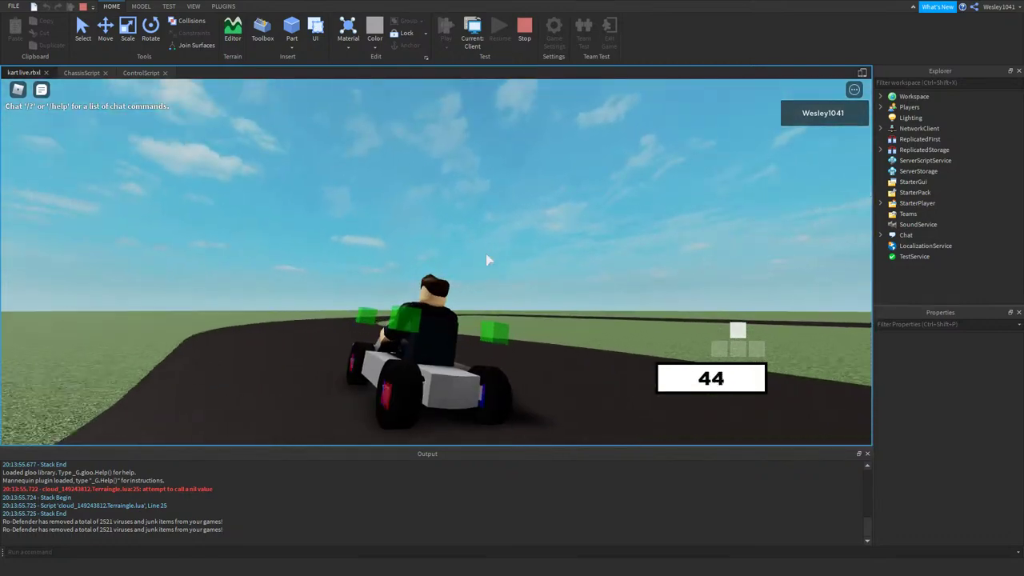
key(s)
key(d)
click(527, 35)
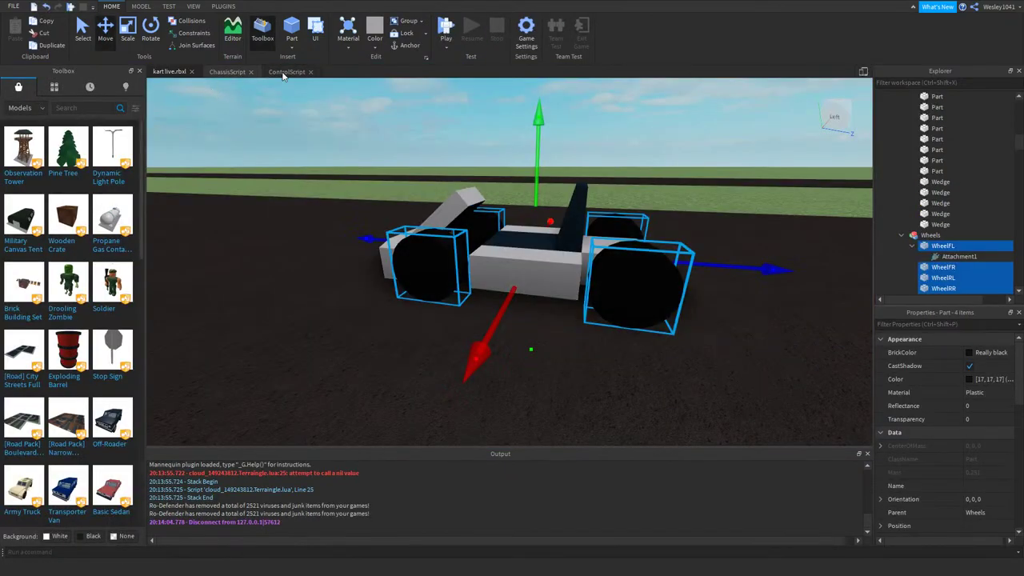
- Review ControlScript's input, initialisation, motor torque and gyro code and ChassisScript's servo angle limits, and return to the kart model
click(284, 73)
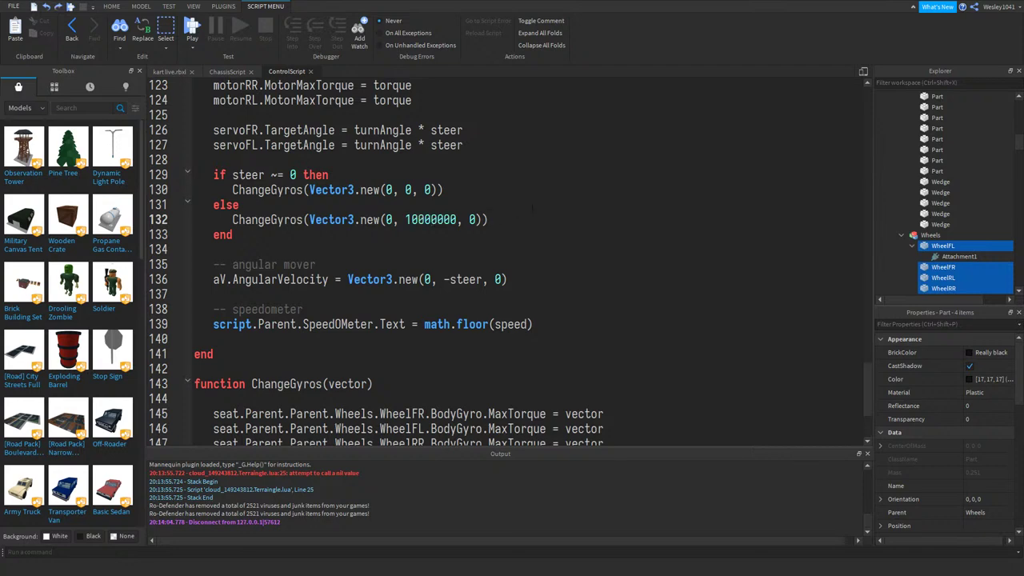
scroll(532, 209, up, 6)
scroll(532, 208, down, 4)
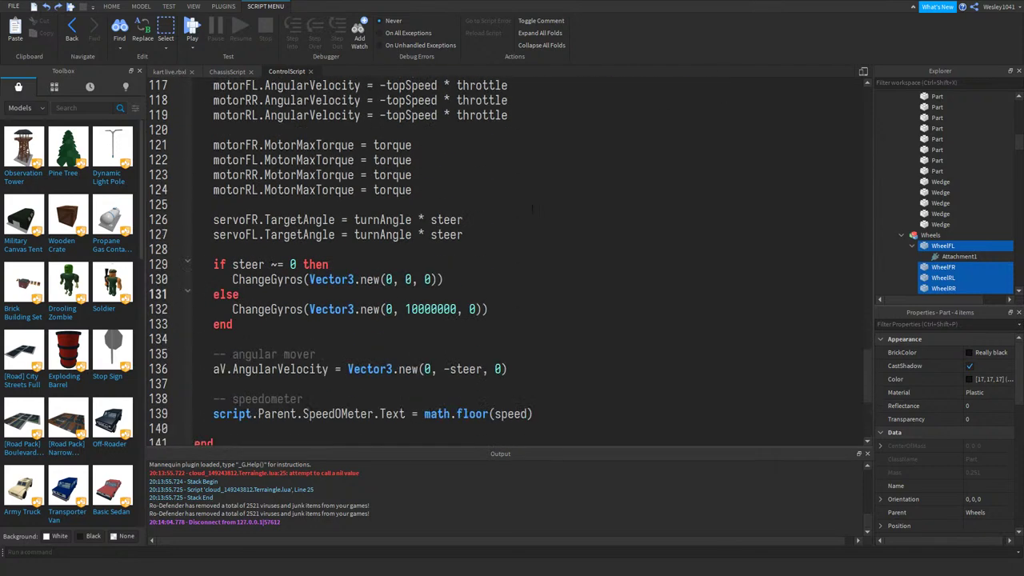
scroll(524, 217, up, 10)
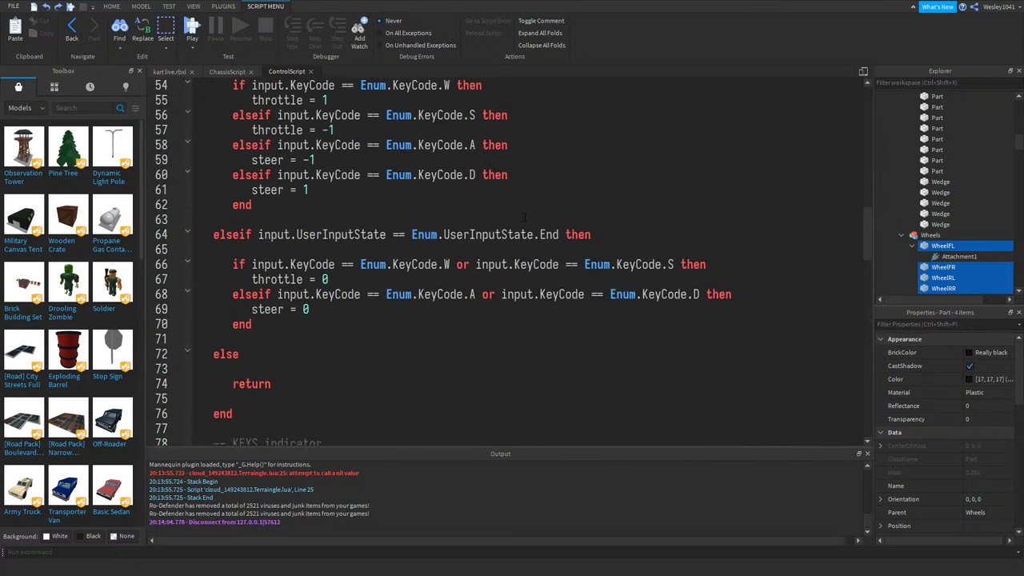
scroll(523, 217, down, 16)
scroll(524, 216, up, 20)
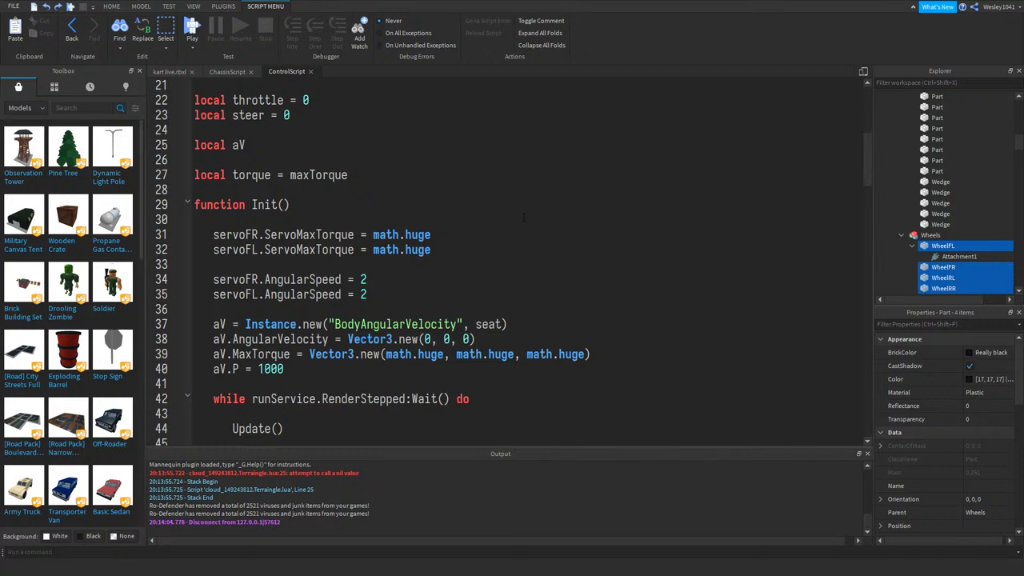
scroll(524, 217, down, 20)
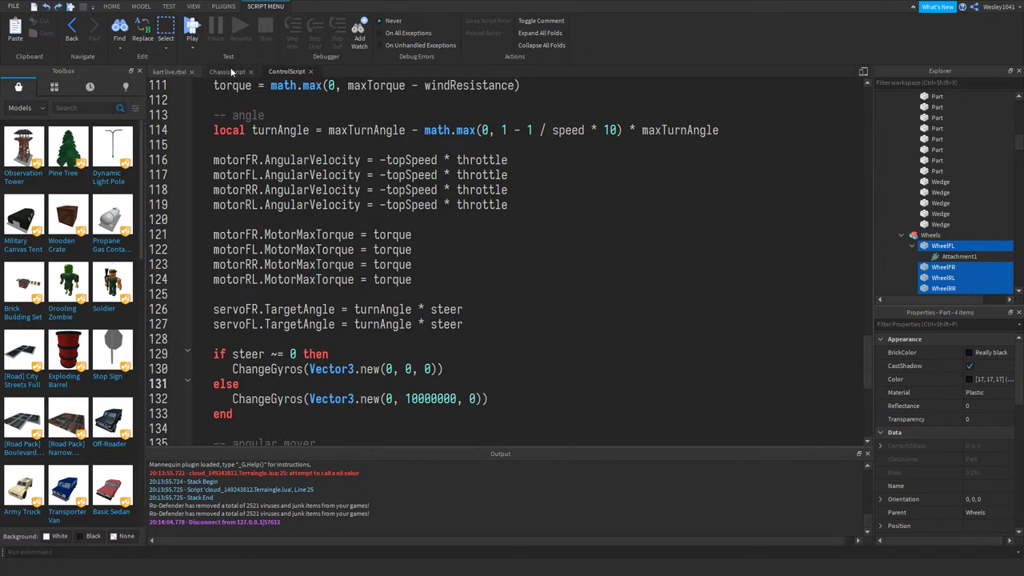
click(230, 70)
click(521, 210)
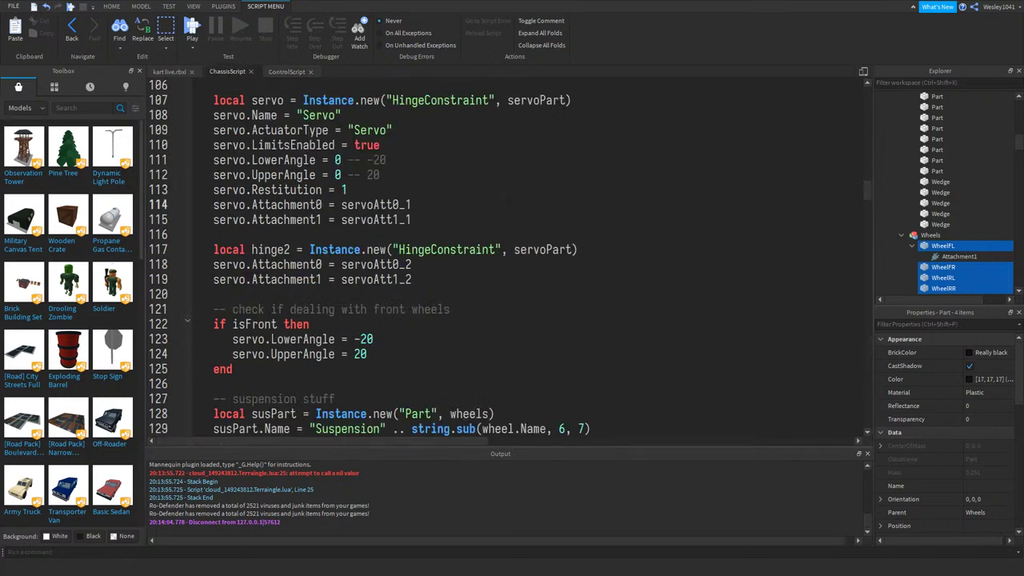
click(178, 71)
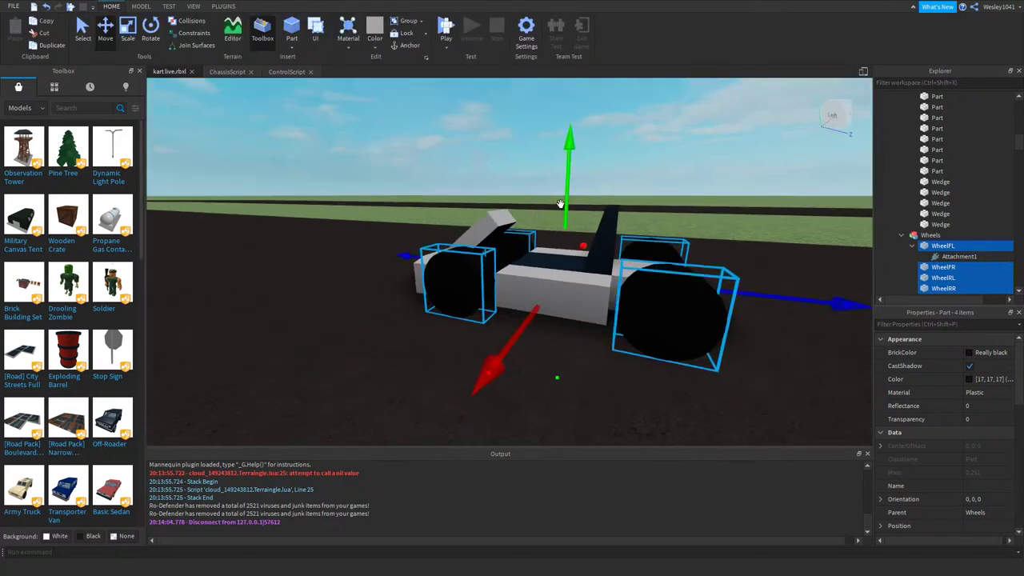
- Inspect the kart's body, seat and four wheels from several sides and distances
key(d)
right_drag(560, 204, 575, 230)
click(541, 187)
key(a)
key(w)
key(s)
key(d)
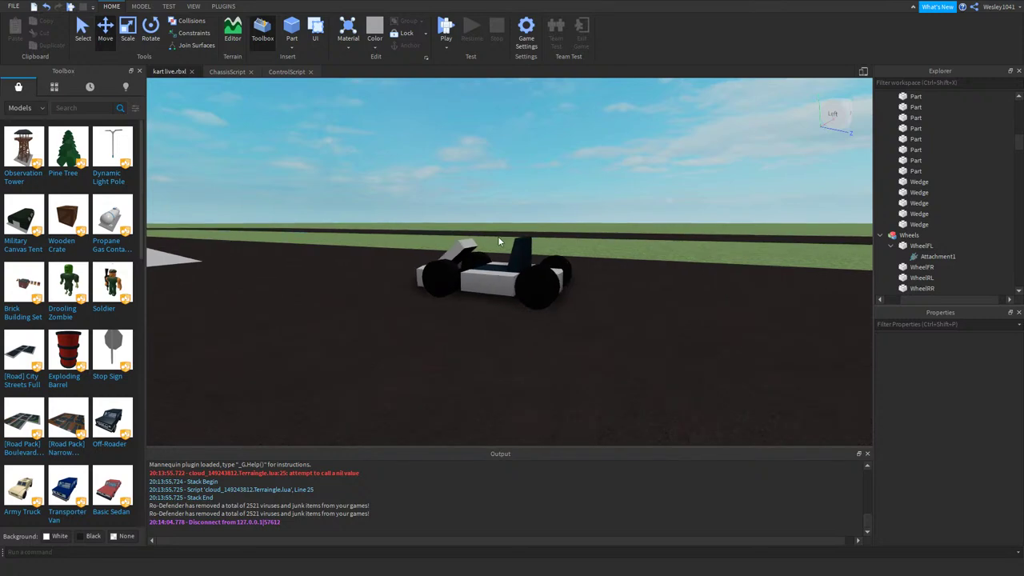
scroll(499, 239, up, 3)
scroll(500, 238, down, 3)
scroll(500, 239, up, 2)
key(a)
right_drag(501, 239, 475, 201)
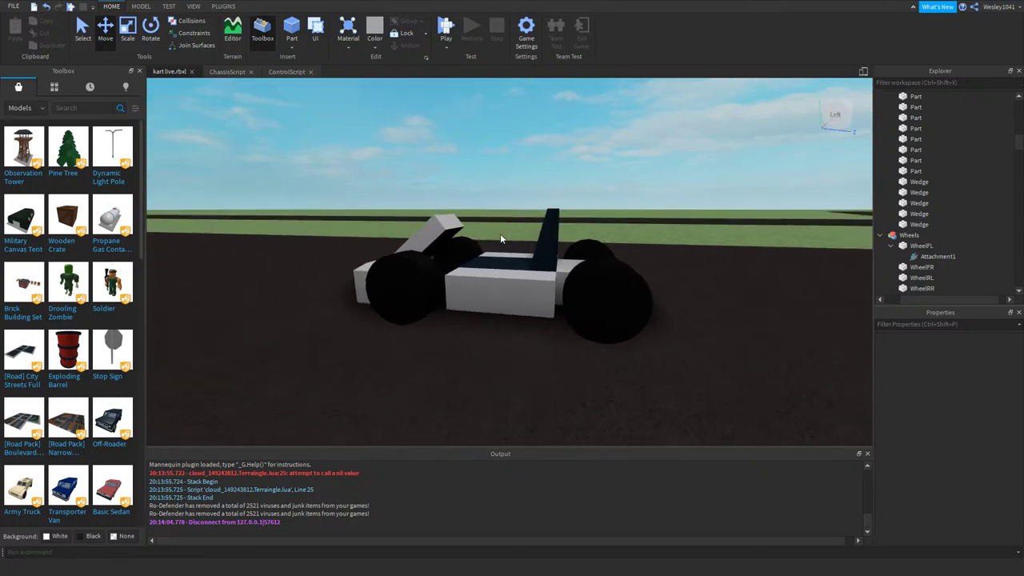
key(d)
scroll(500, 233, up, 3)
scroll(501, 234, down, 4)
key(d)
click(496, 242)
key(d)
scroll(474, 200, up, 2)
scroll(474, 200, down, 2)
scroll(475, 200, down, 2)
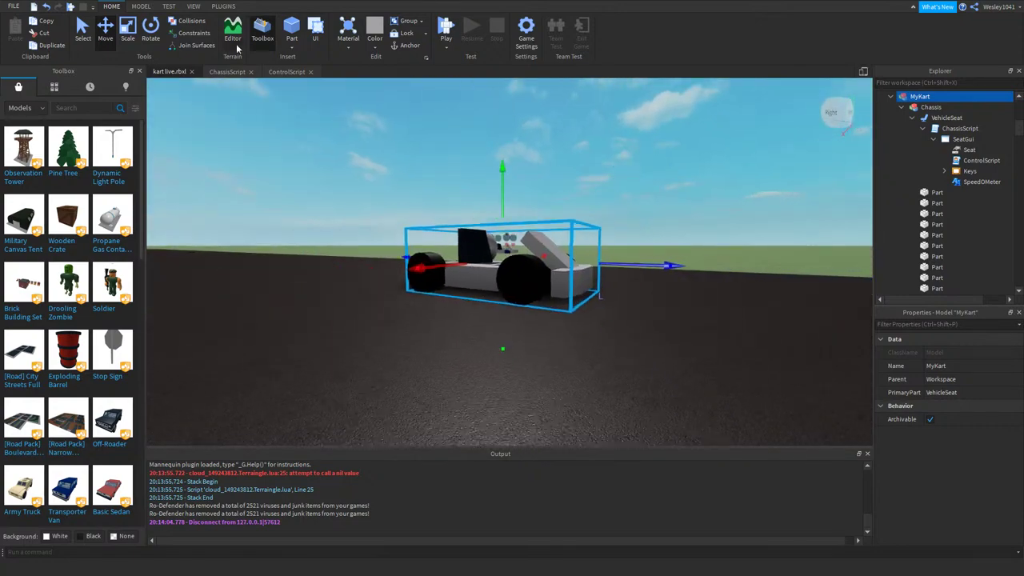
- Examine the kart's front axle and wheels up close, and select the front-right wheel
key(w)
click(146, 9)
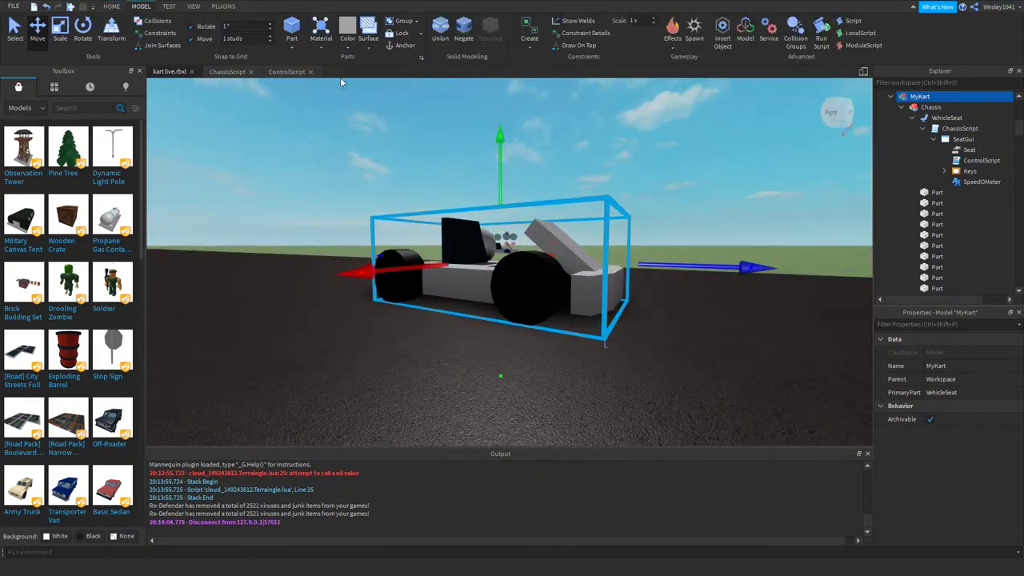
click(575, 142)
click(515, 292)
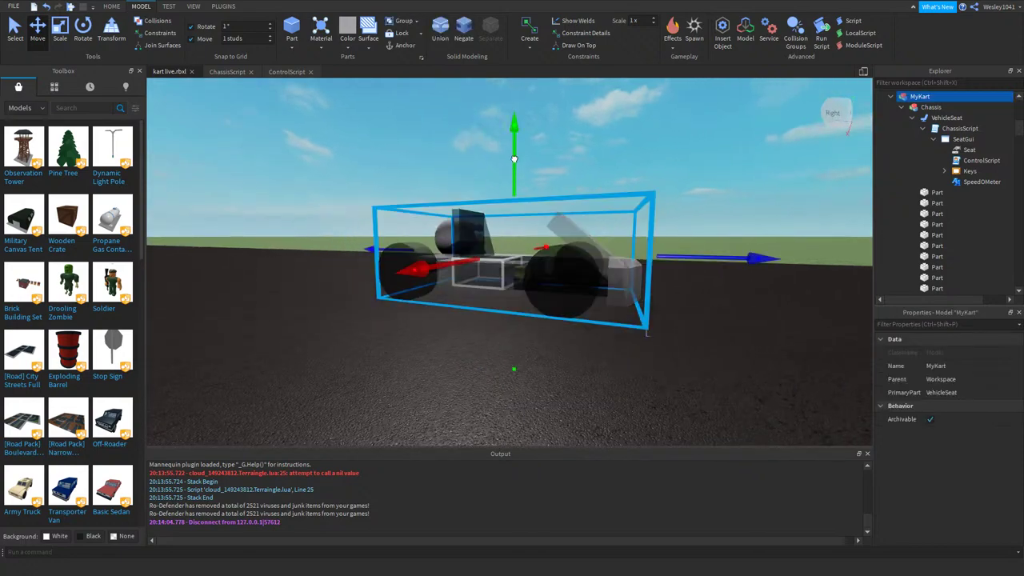
click(578, 153)
key(a)
right_drag(577, 154, 577, 166)
key(s)
key(w)
key(d)
key(s)
key(w)
click(579, 169)
- Examine the Servo hinge constraint under ServoFL, including its angle limits, restitution and servo properties
scroll(934, 248, down, 3)
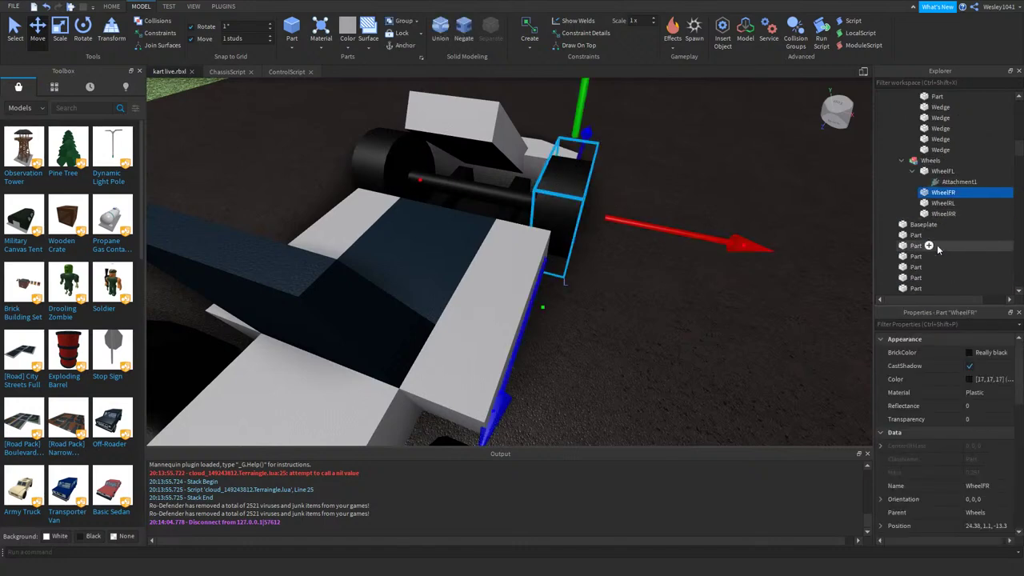
scroll(931, 171, up, 5)
scroll(930, 166, up, 3)
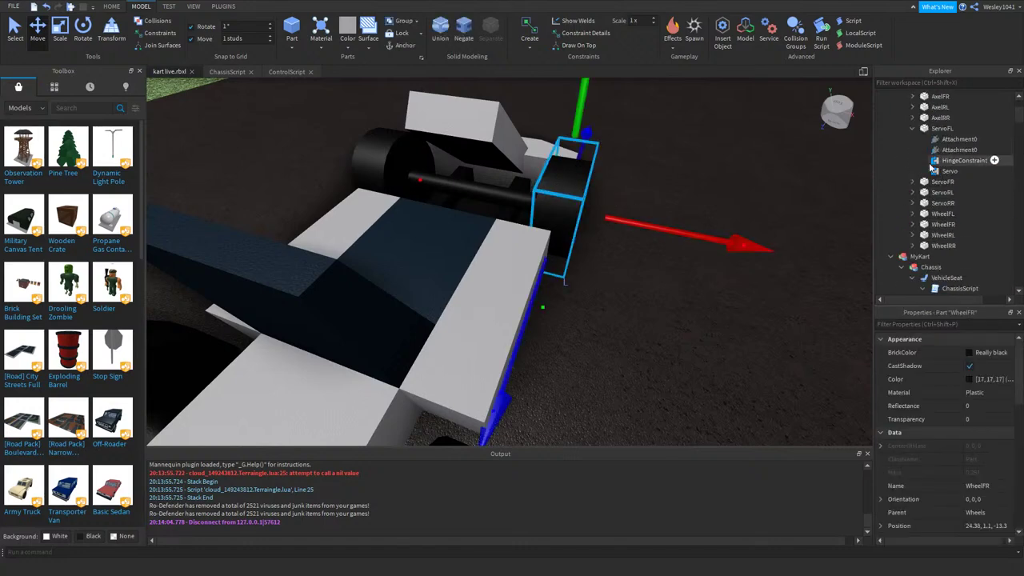
click(952, 161)
click(944, 168)
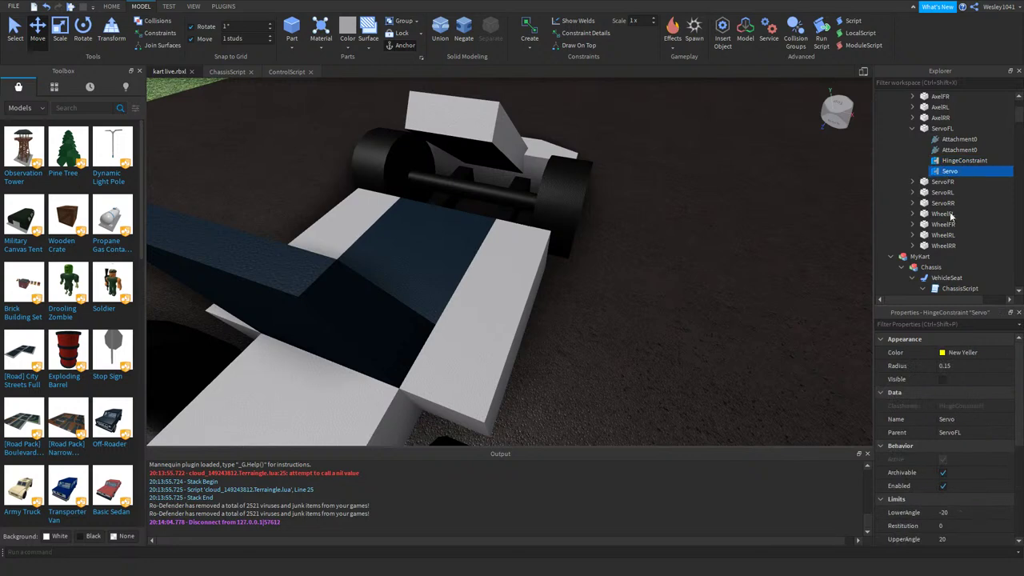
scroll(976, 441, down, 5)
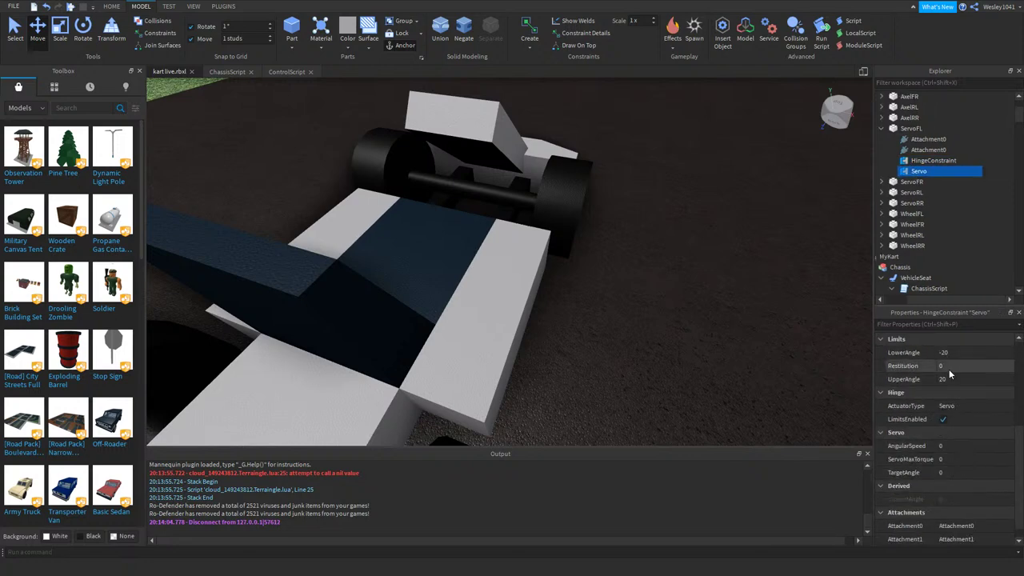
- Delete the servo.Restitution line from the servo hinge setup in ChassisScript
click(287, 71)
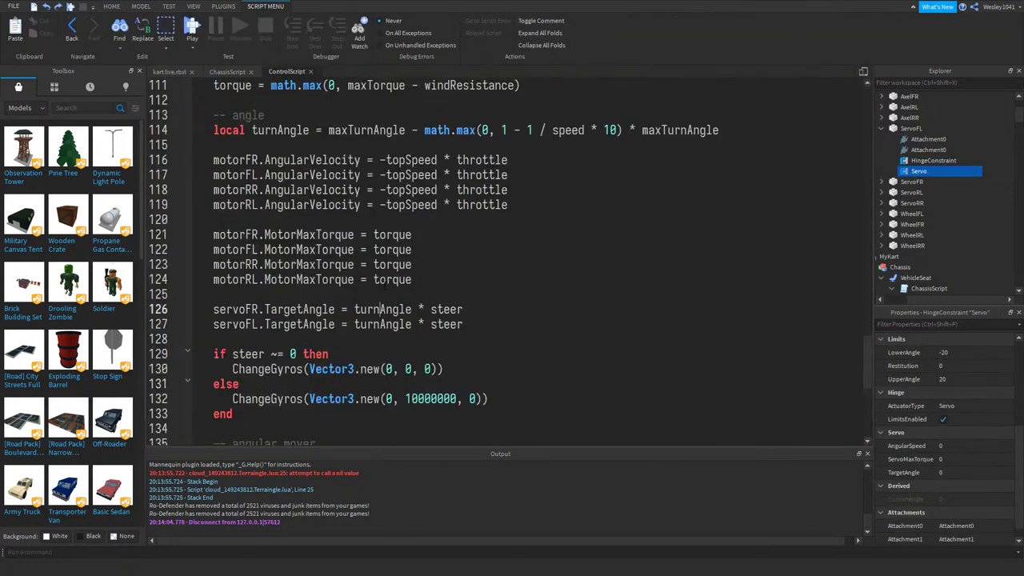
click(226, 71)
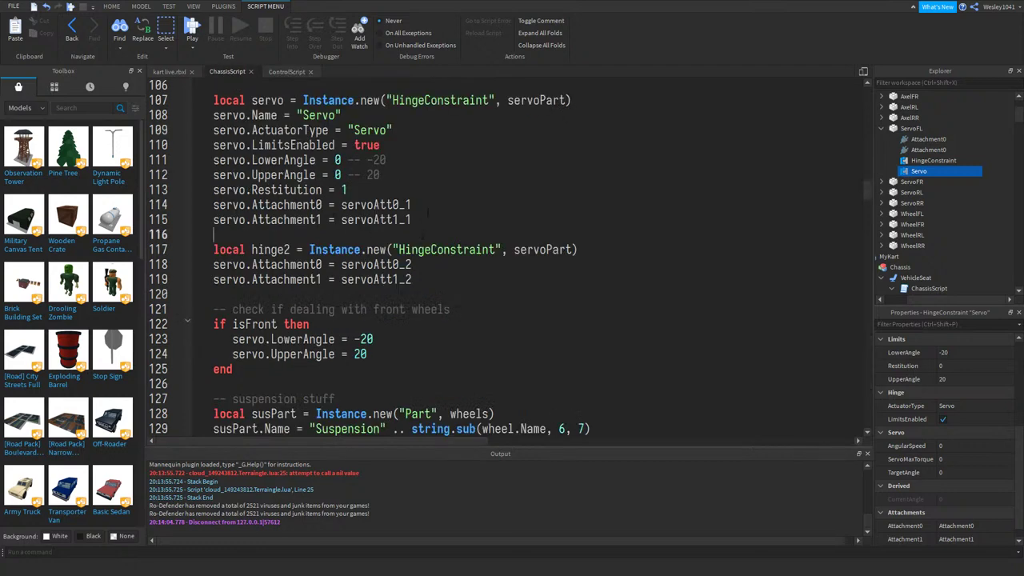
drag(367, 190, 387, 176)
key(BackSpace)
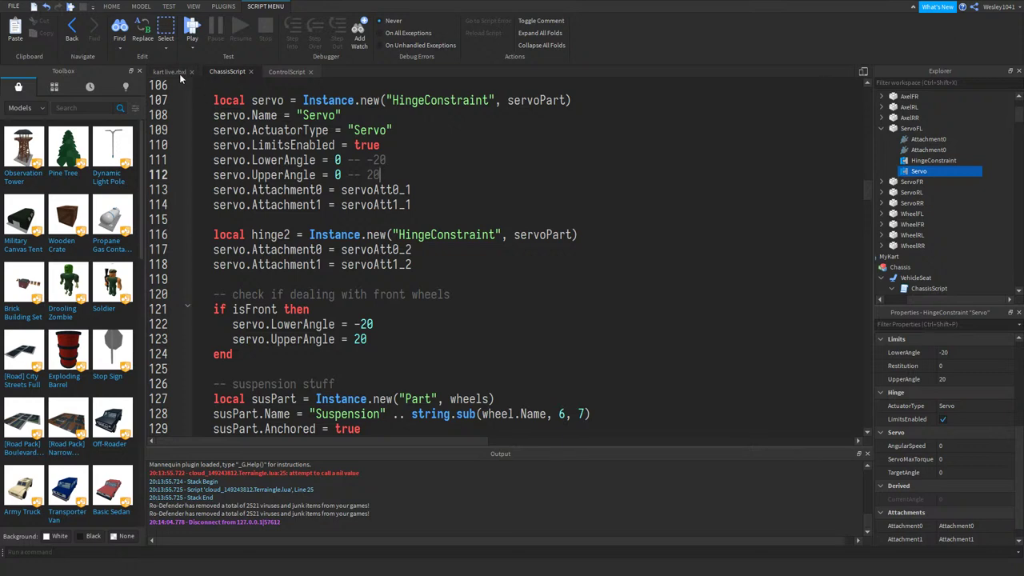
- Review ChassisScript from its adjustable variables through the Weld function, motor part and motor constraints to the servo constraints
scroll(507, 256, up, 10)
scroll(549, 232, up, 20)
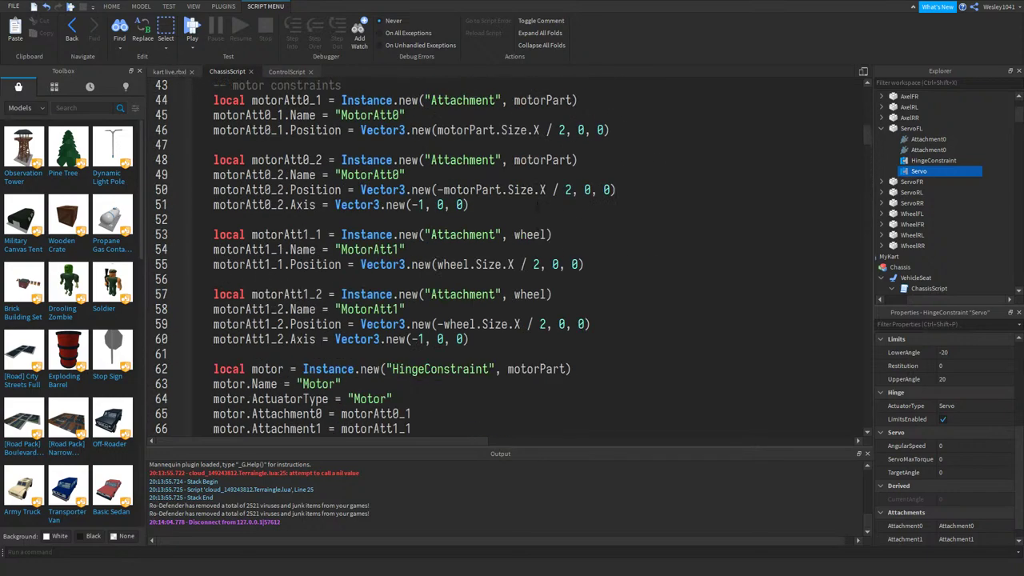
click(548, 232)
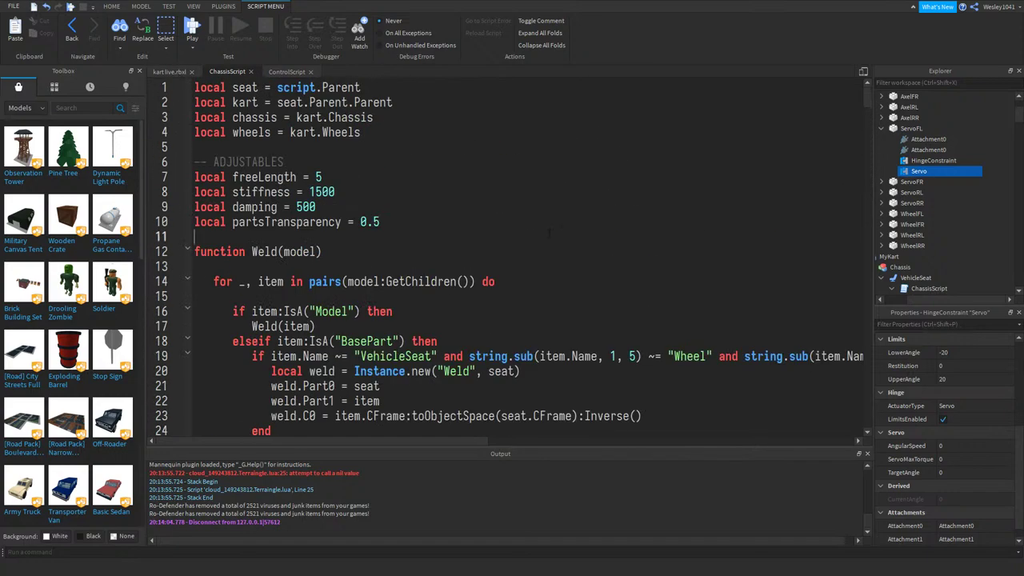
click(482, 208)
click(473, 179)
click(467, 209)
click(482, 218)
click(483, 205)
click(478, 176)
scroll(500, 196, down, 3)
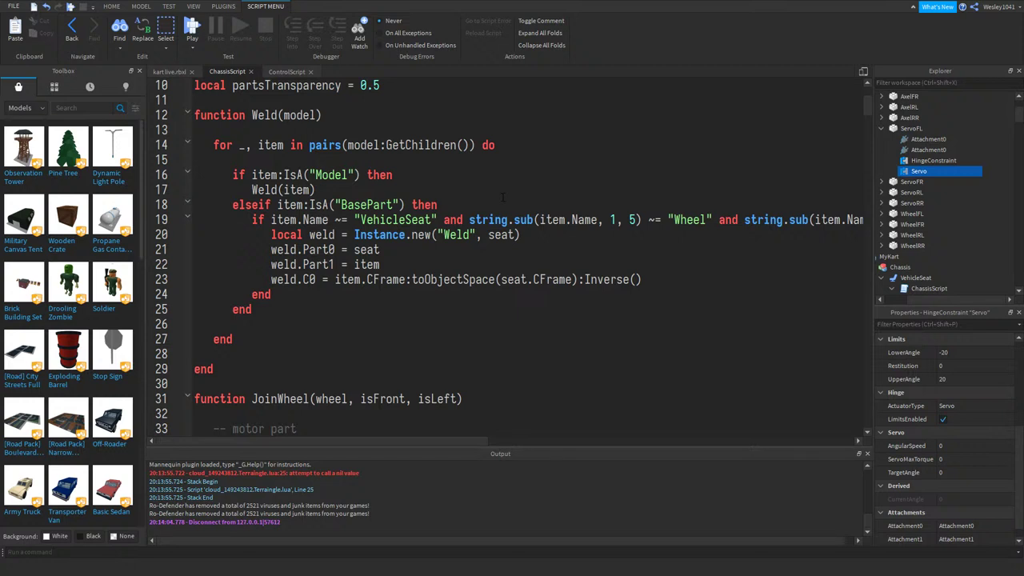
click(571, 219)
scroll(548, 230, down, 6)
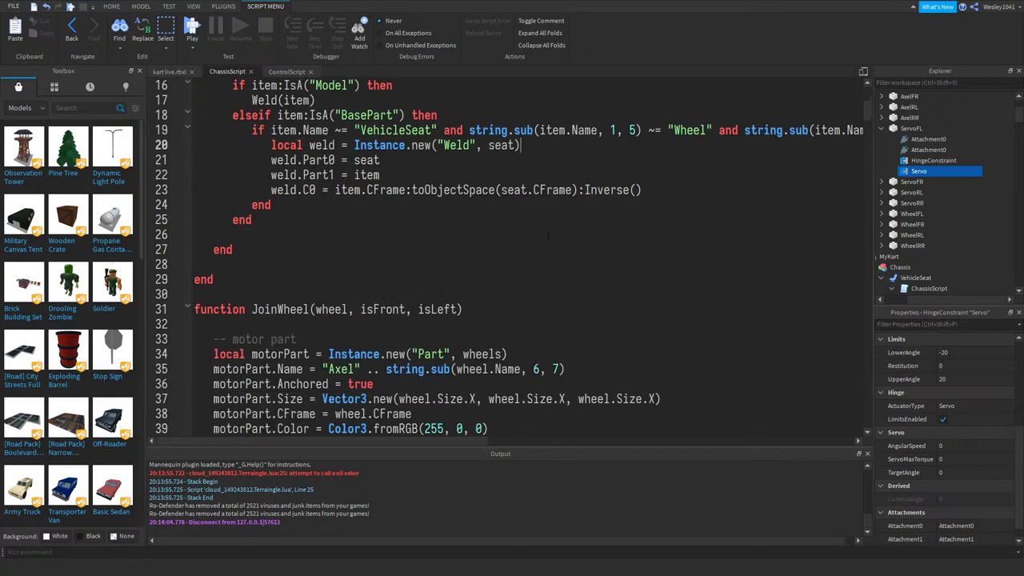
scroll(549, 231, down, 7)
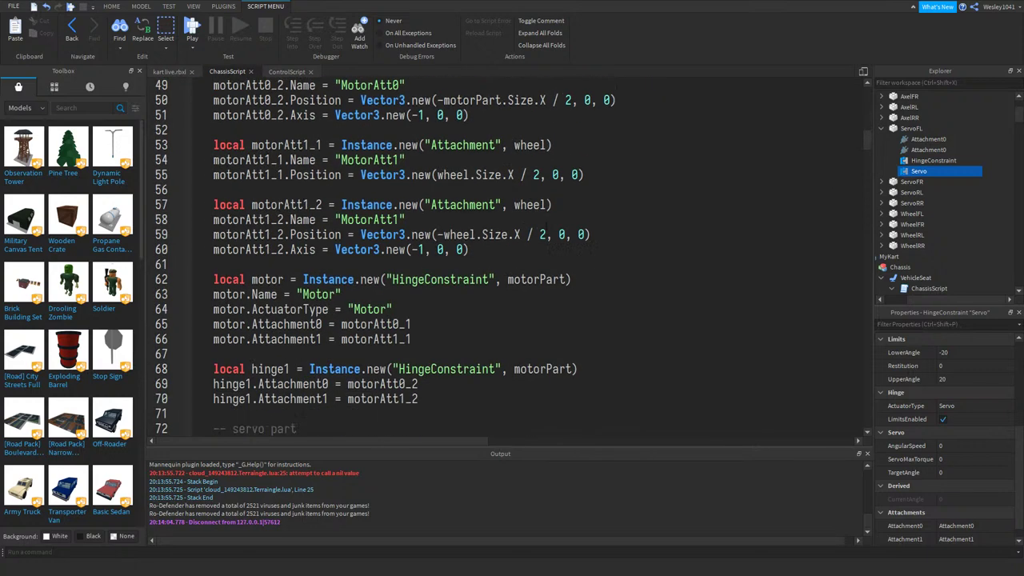
scroll(548, 228, down, 9)
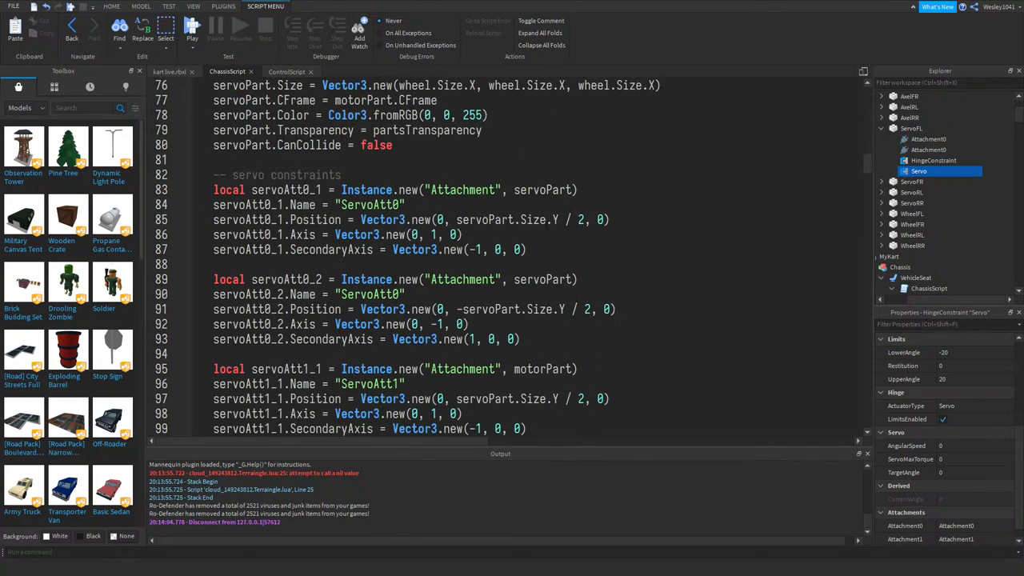
click(164, 76)
right_drag(522, 222, 539, 240)
click(560, 252)
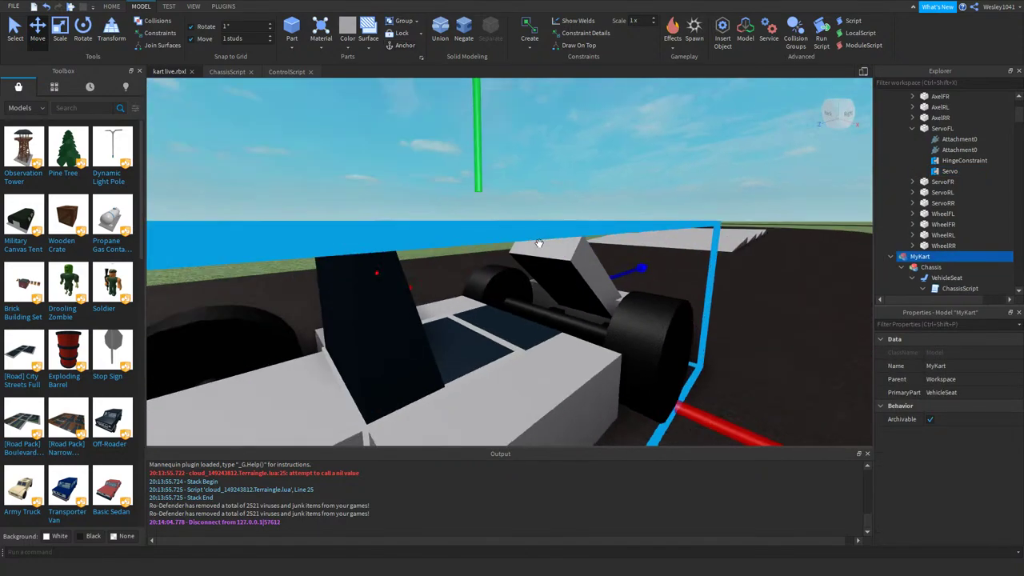
click(631, 159)
click(588, 305)
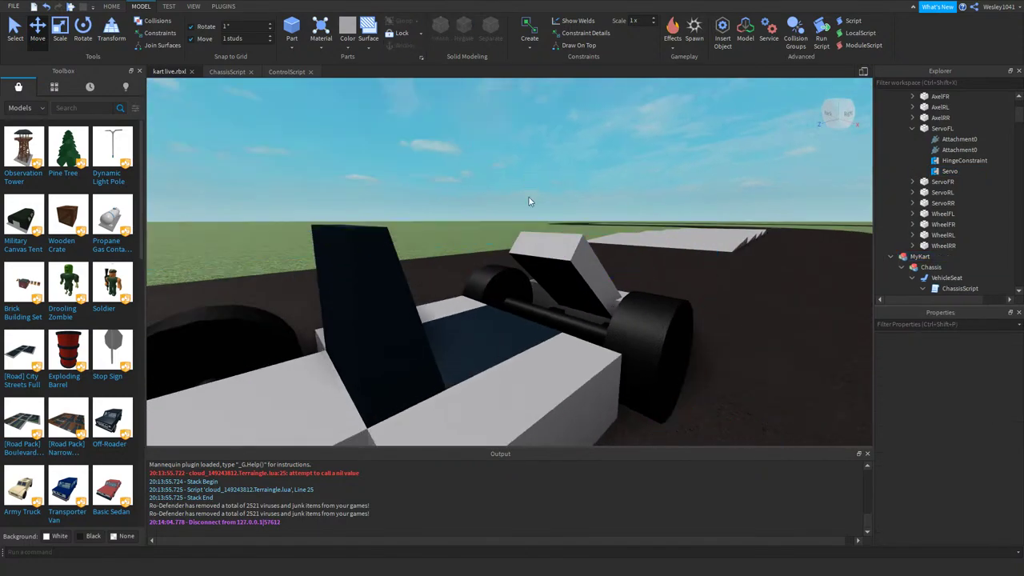
click(634, 178)
click(644, 308)
click(637, 182)
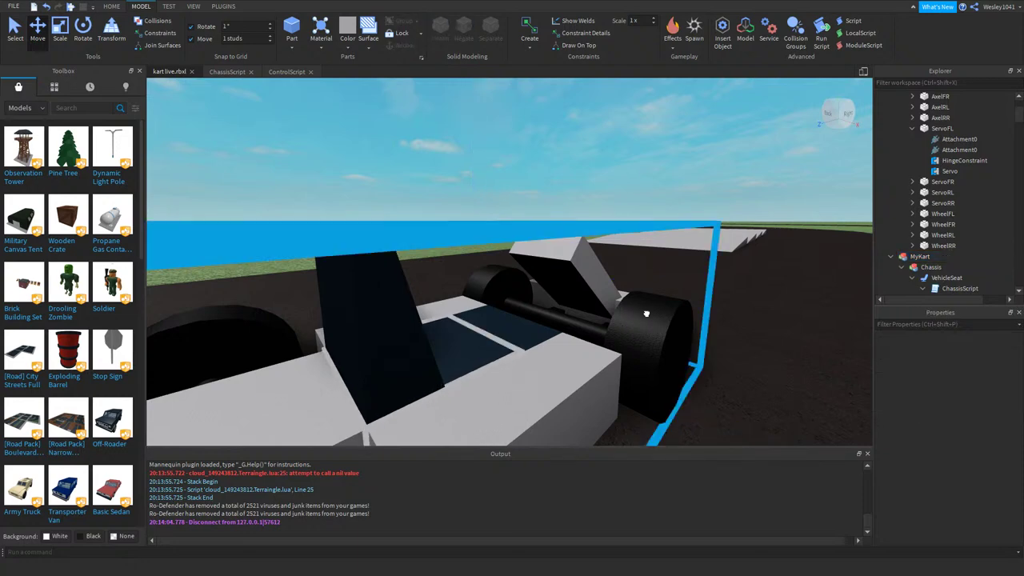
click(644, 310)
click(638, 184)
click(649, 303)
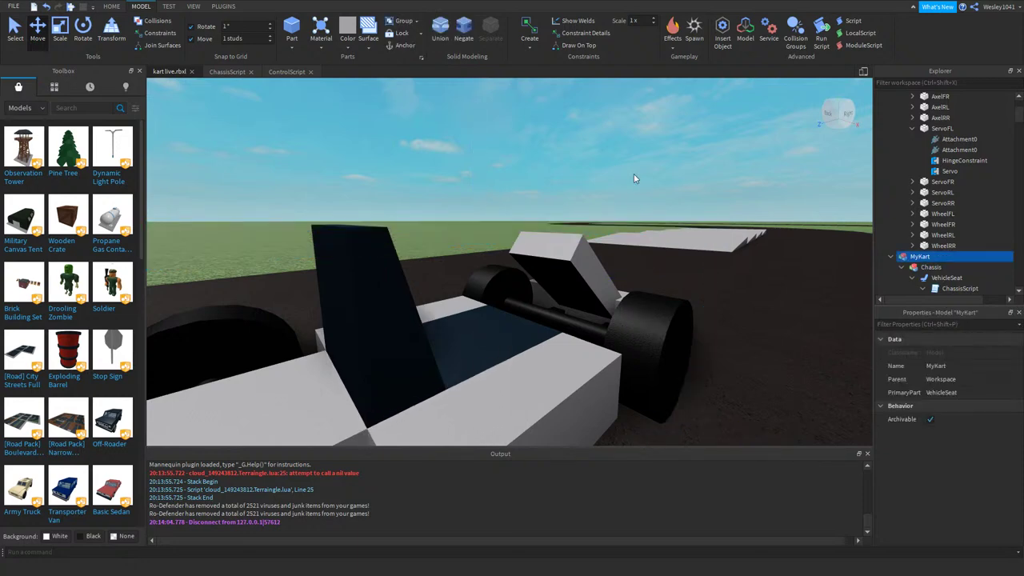
click(650, 260)
click(653, 337)
click(642, 192)
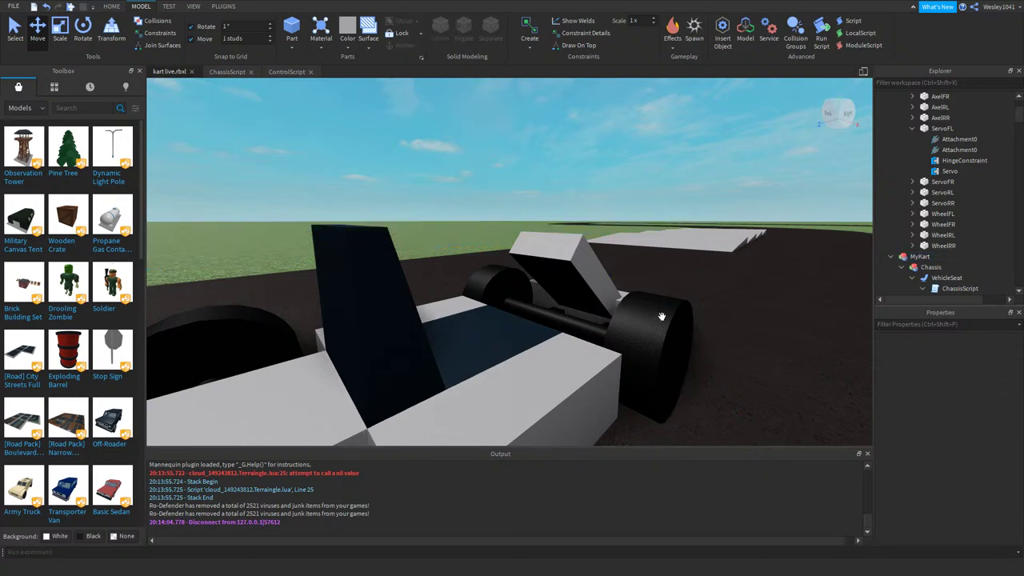
click(660, 316)
click(634, 165)
click(658, 325)
click(629, 194)
right_drag(630, 194, 632, 195)
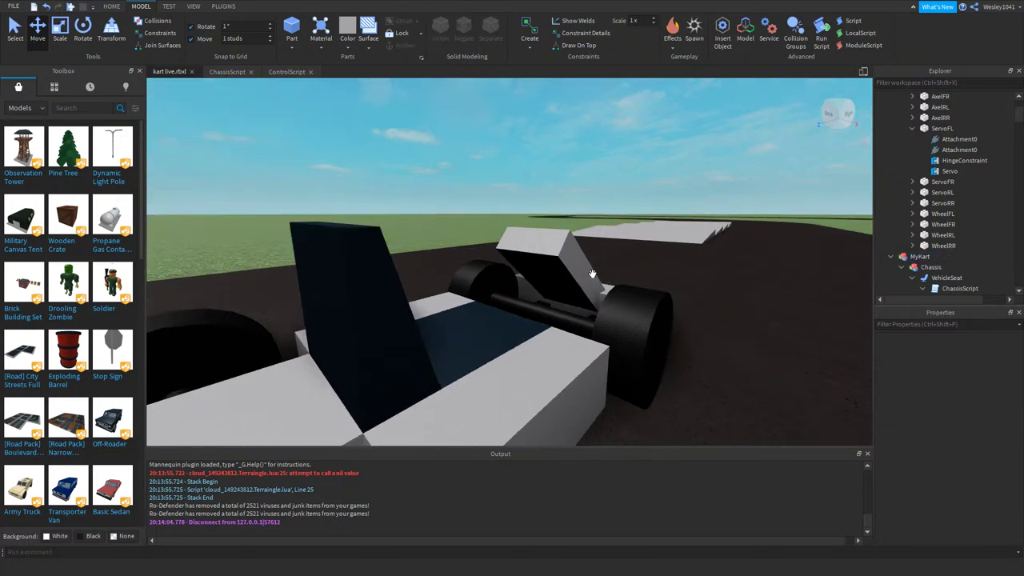
- Review the servo, suspension and connector sections of ChassisScript, ending at the servo attachment definitions
click(229, 72)
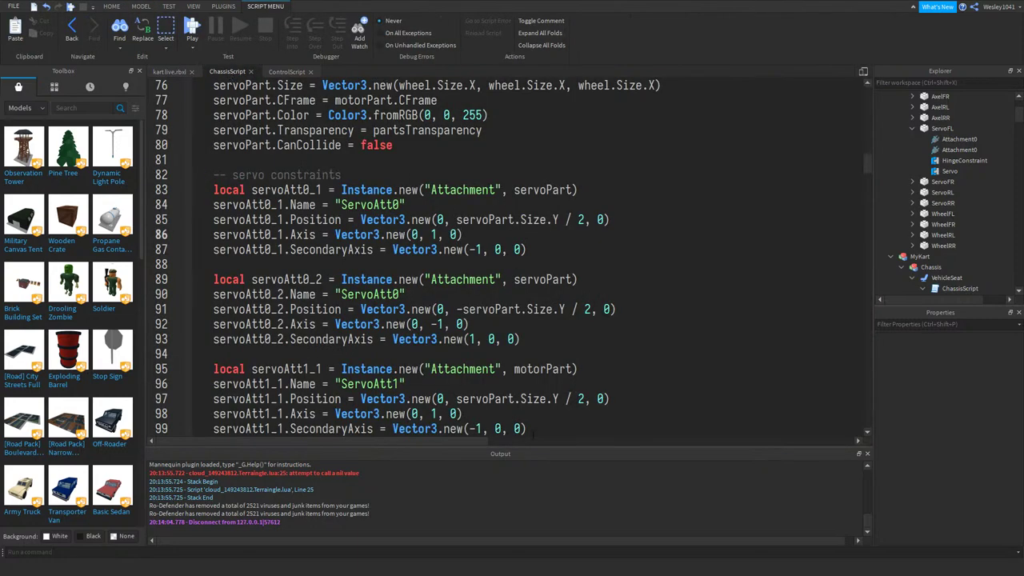
scroll(507, 267, down, 6)
scroll(507, 267, down, 18)
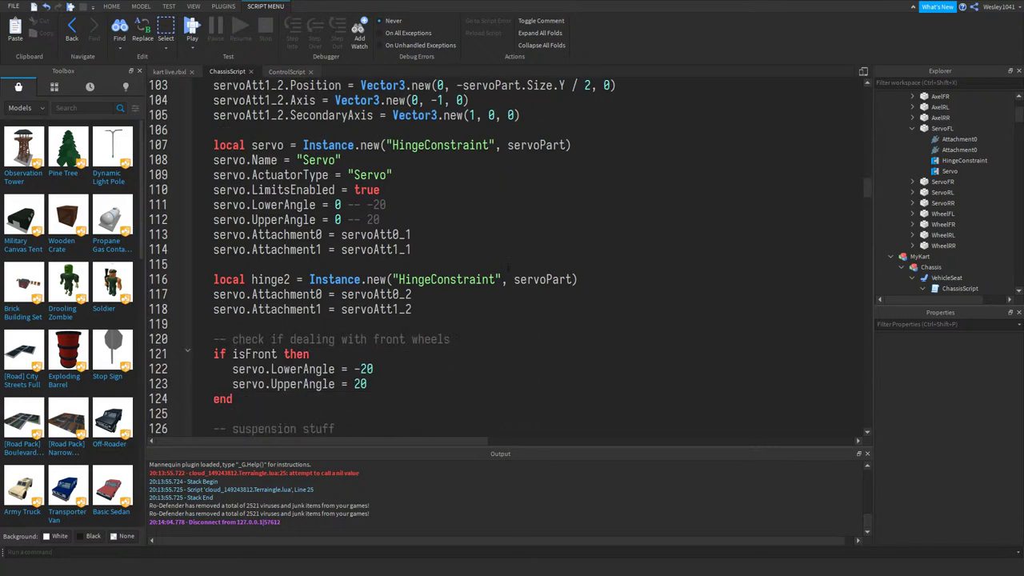
scroll(508, 268, down, 19)
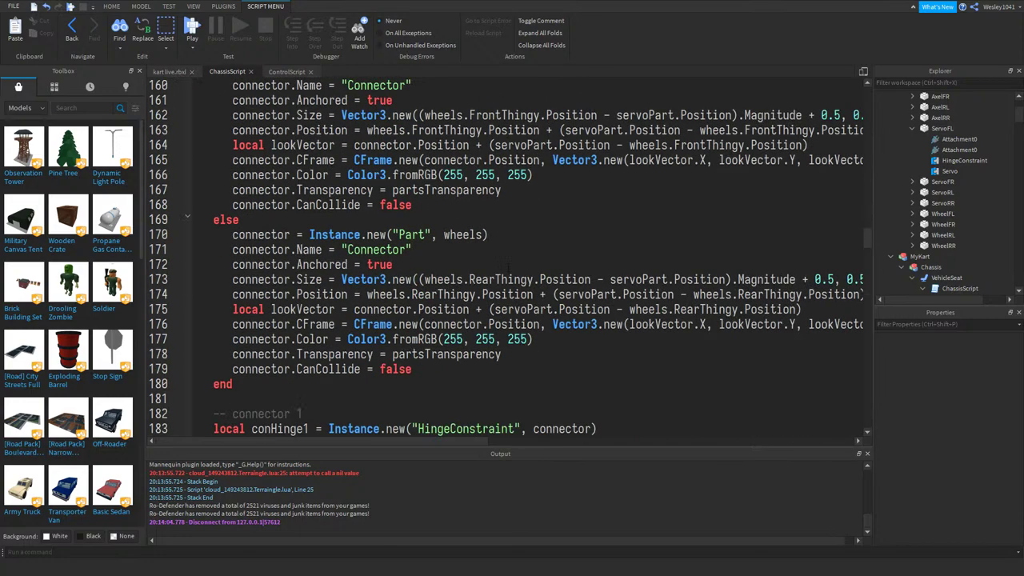
scroll(507, 267, down, 2)
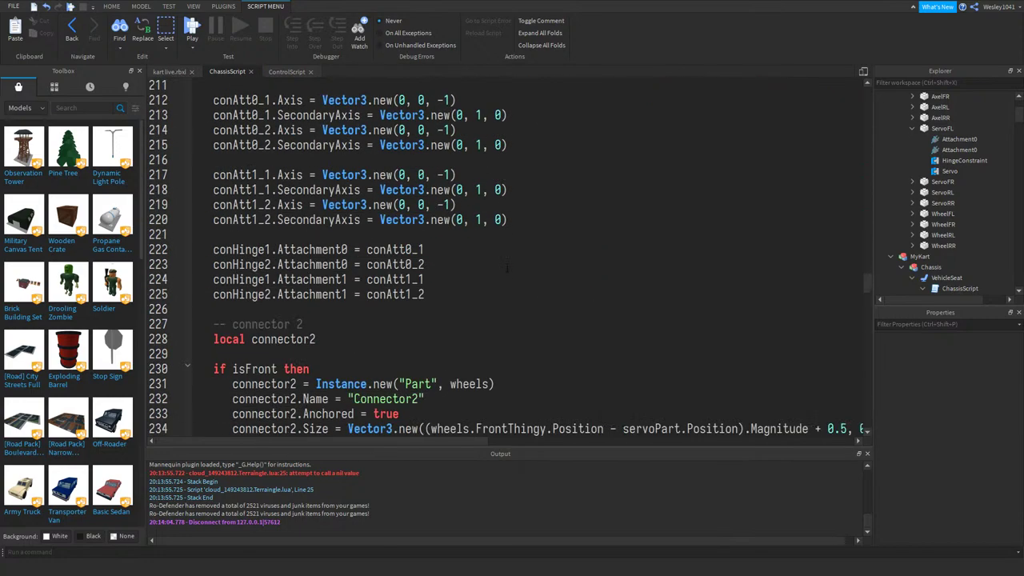
scroll(507, 267, up, 20)
scroll(506, 268, up, 18)
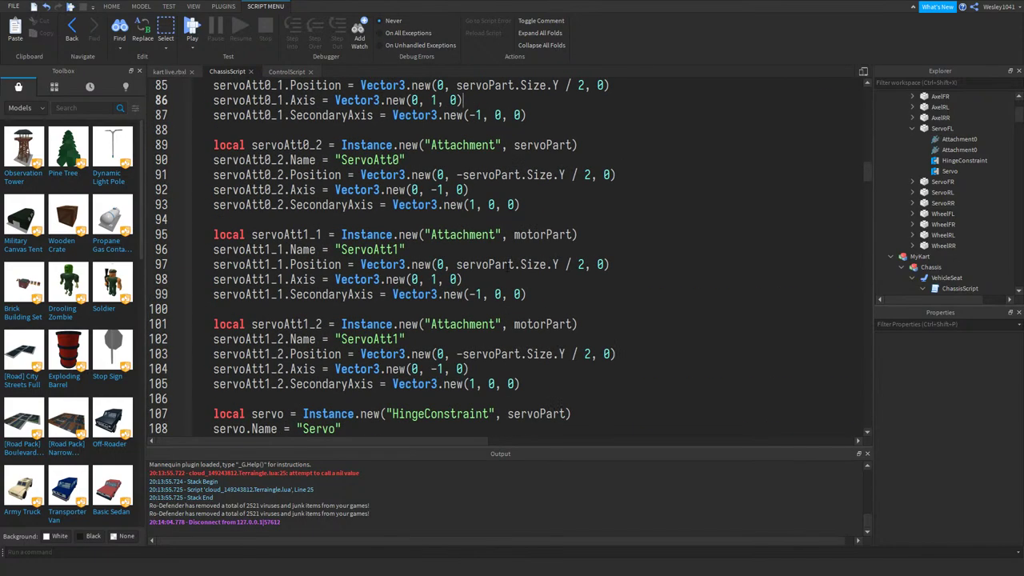
scroll(506, 269, up, 2)
click(472, 279)
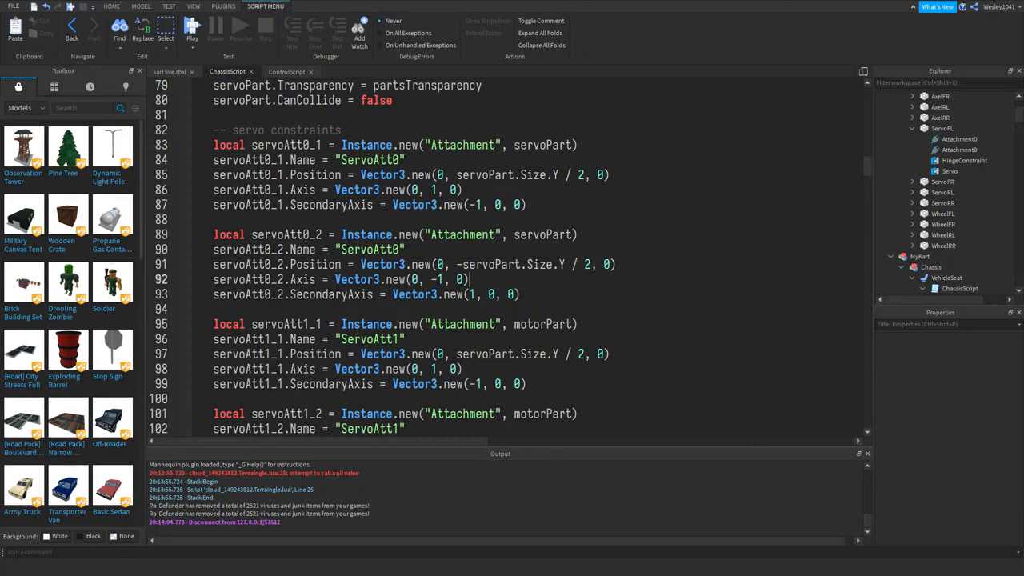
click(531, 294)
click(531, 280)
click(541, 293)
click(545, 281)
click(630, 265)
click(551, 280)
click(546, 294)
click(552, 279)
click(635, 265)
click(631, 280)
click(629, 295)
click(634, 280)
click(649, 266)
click(632, 280)
click(619, 294)
click(619, 280)
click(624, 265)
click(611, 295)
scroll(599, 271, up, 11)
scroll(320, 240, up, 11)
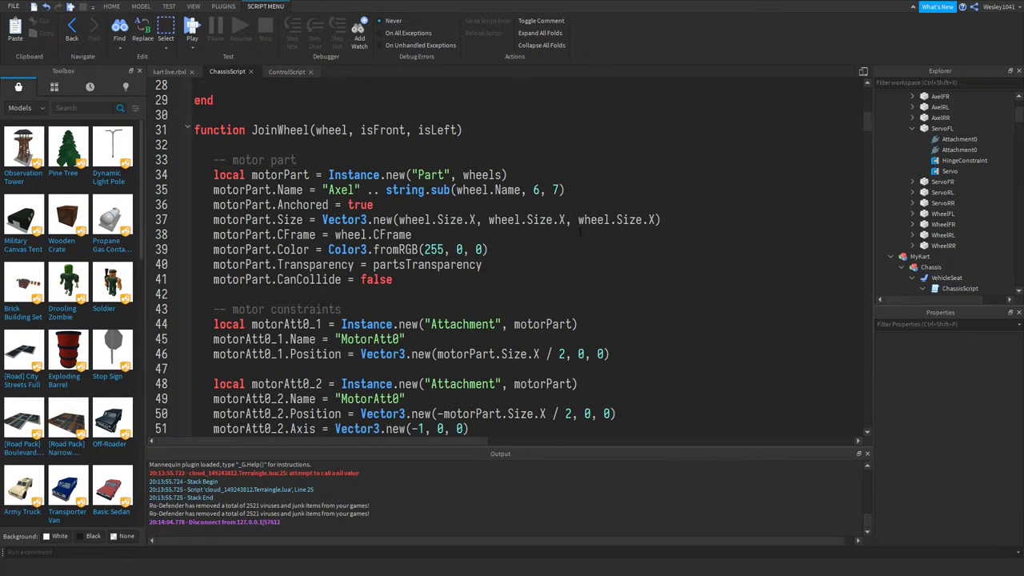
- Return to the 3D place view, select the MyKart model and inspect it on the track from behind and above
click(179, 70)
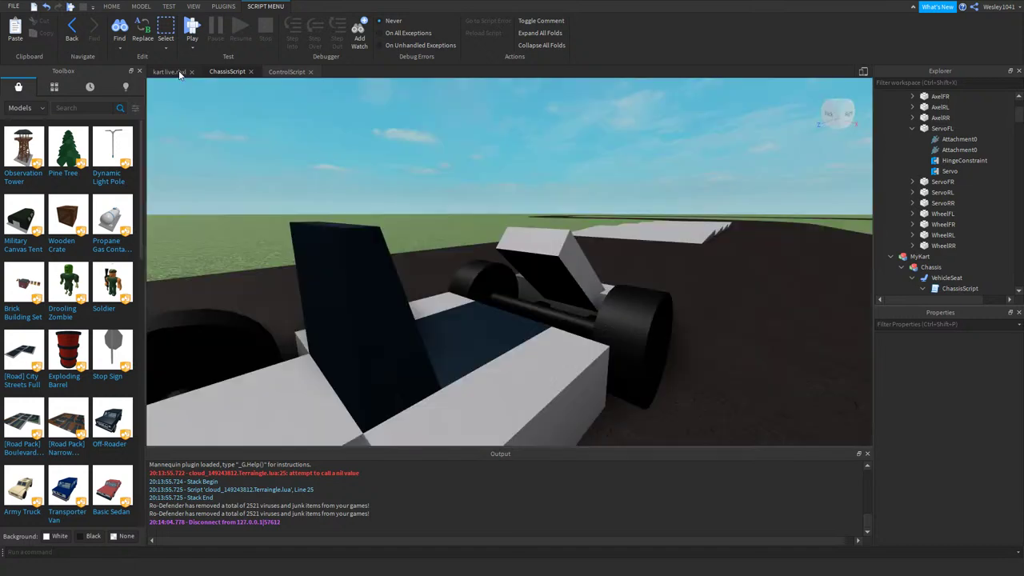
right_drag(574, 221, 581, 221)
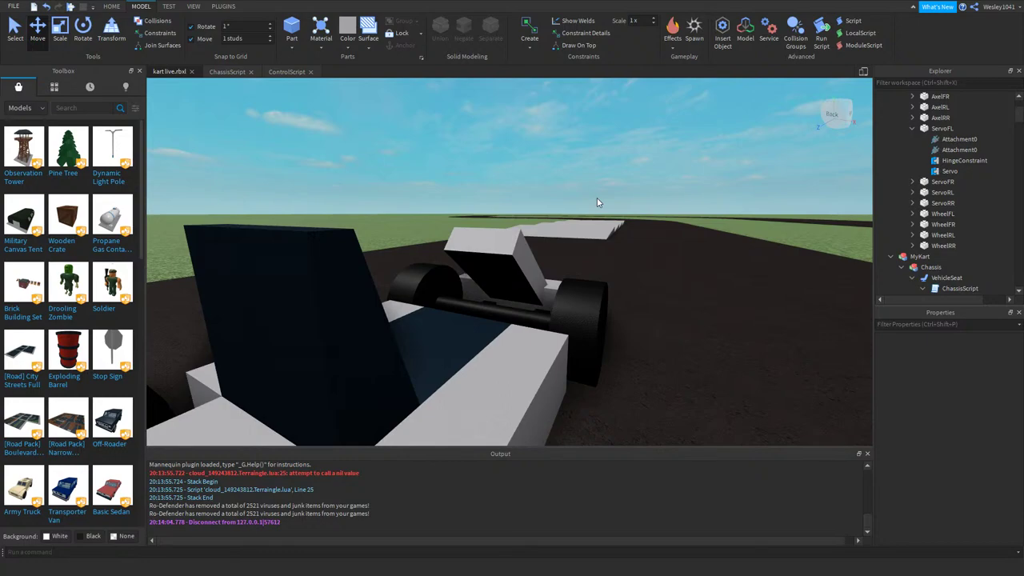
right_drag(597, 197, 571, 192)
key(s)
key(w)
key(s)
click(523, 230)
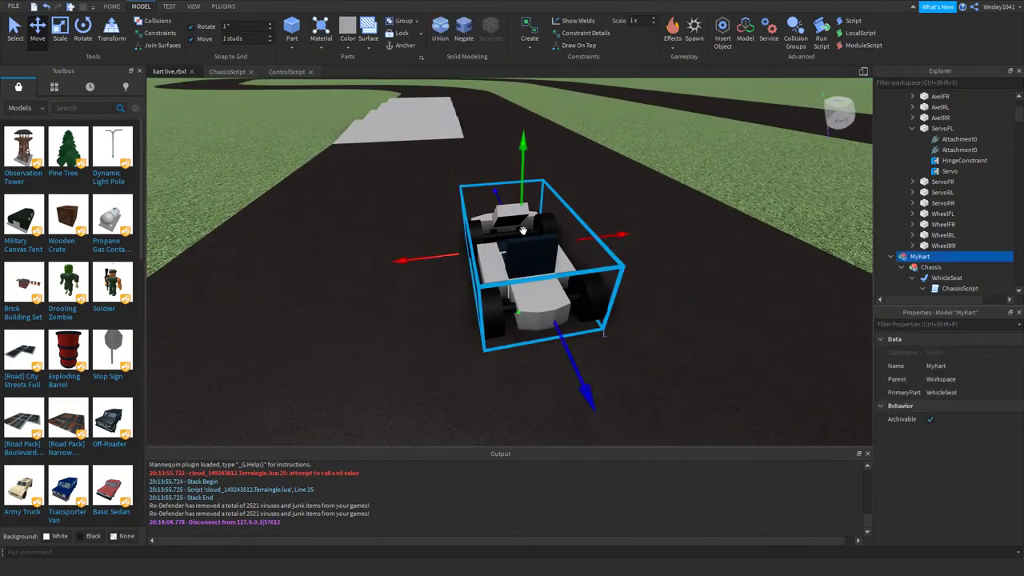
right_drag(535, 235, 535, 240)
scroll(536, 240, up, 1)
scroll(536, 240, down, 4)
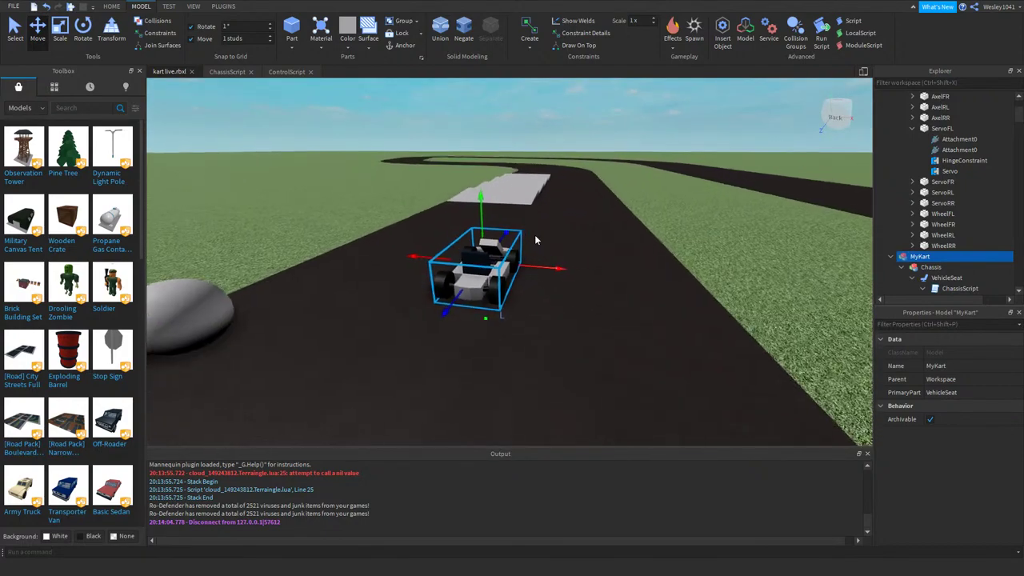
- Inspect the MyKart model up close from behind and from its side on the track
scroll(534, 235, up, 8)
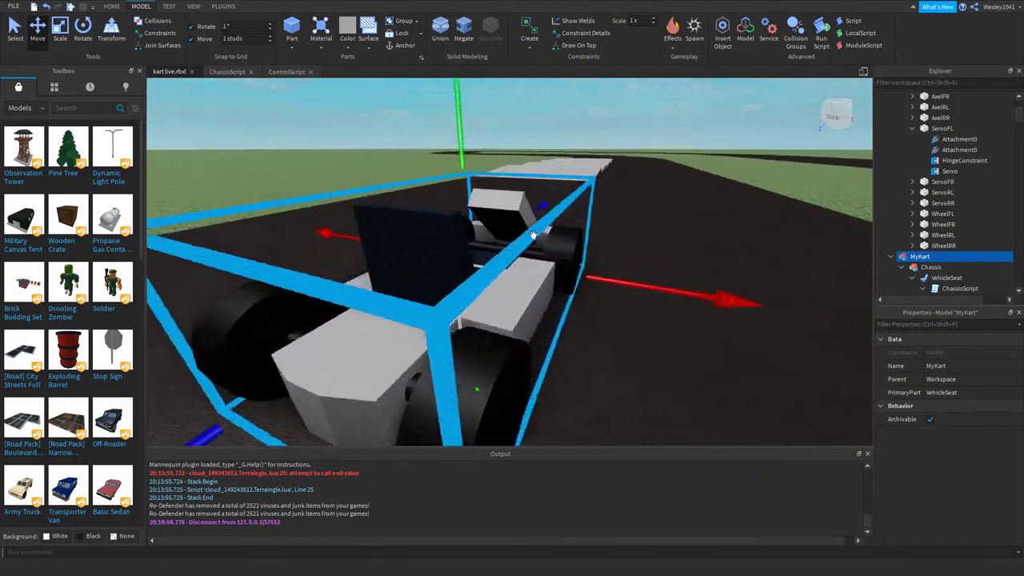
right_drag(533, 235, 526, 232)
scroll(527, 238, down, 5)
scroll(527, 238, up, 5)
scroll(526, 235, down, 5)
scroll(526, 232, up, 3)
click(612, 186)
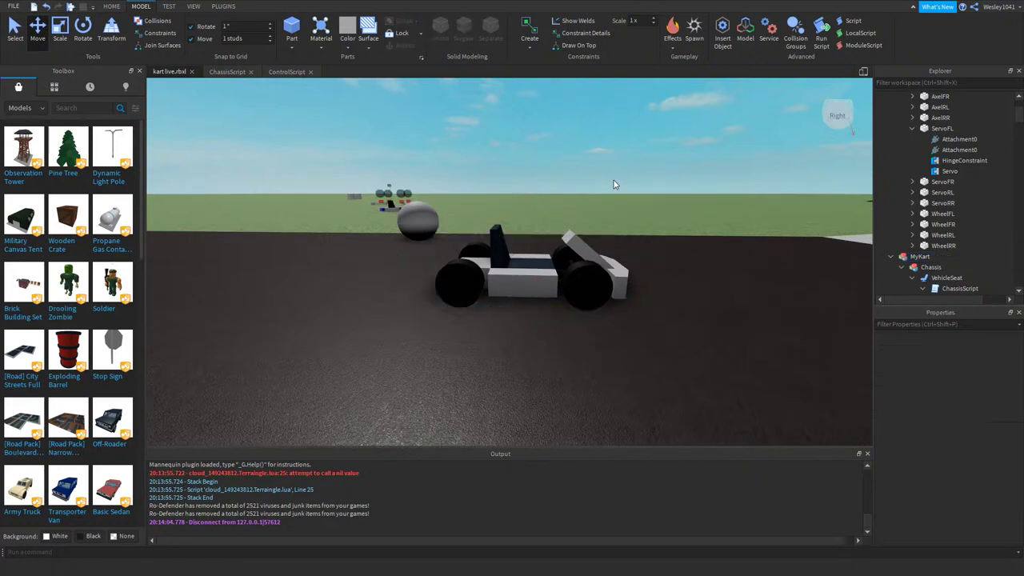
key(w)
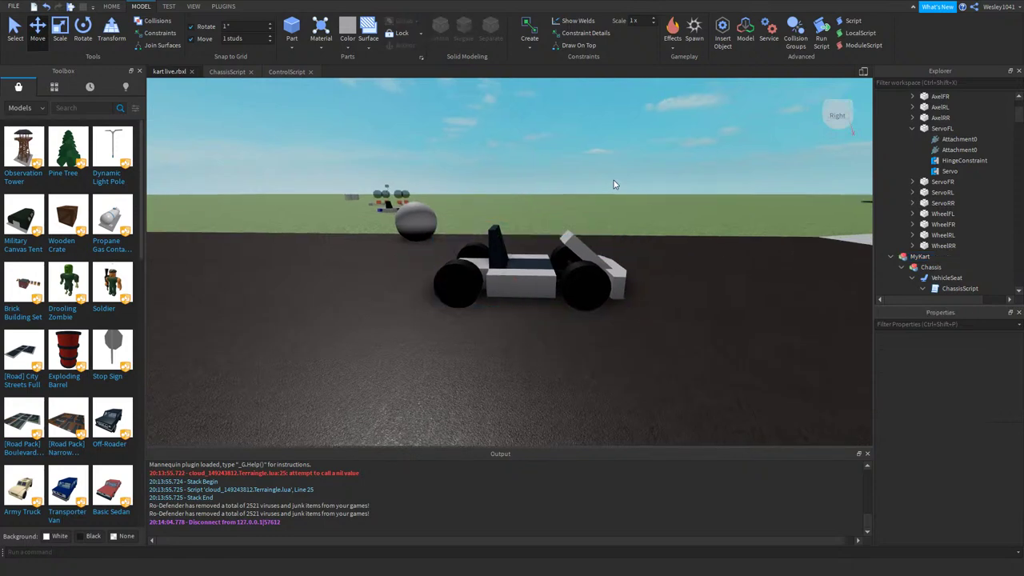
key(a)
- Flatten the four ramp wedges on the track by 0.6 studs using the qCmdUtl plugin's ResizeObject tool with a 0.1 increment
mouse_move(613, 185)
right_down()
mouse_move(626, 190)
mouse_move(595, 180)
right_up()
scroll(595, 179, down, 5)
key(d)
key(w)
scroll(593, 183, down, 4)
scroll(726, 226, up, 2)
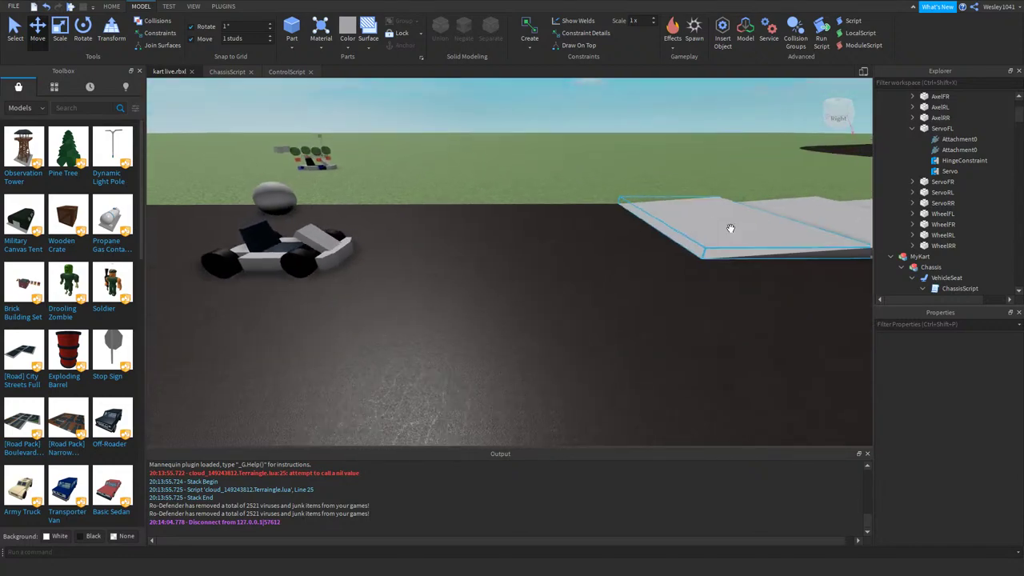
click(729, 229)
scroll(713, 212, up, 3)
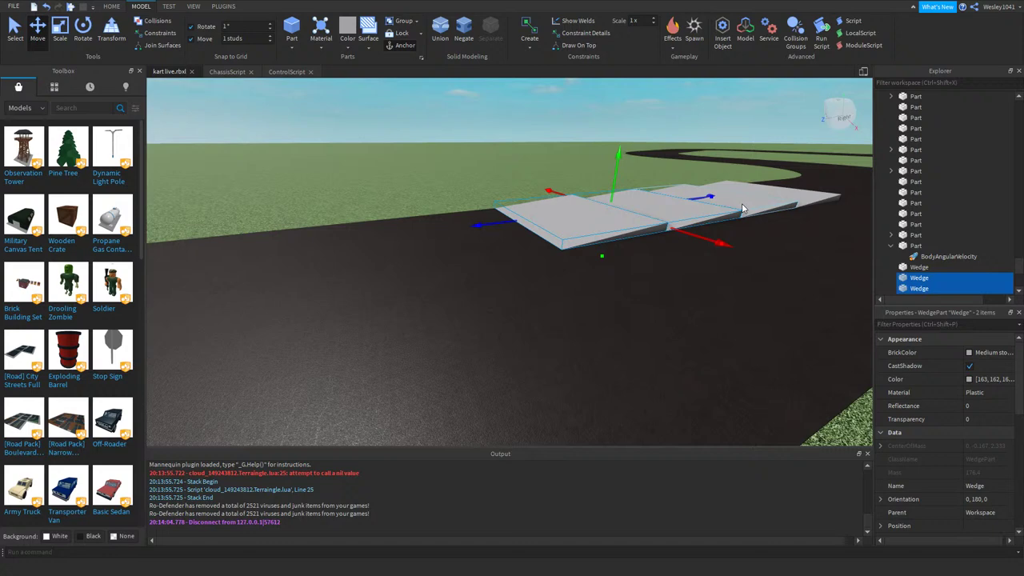
ctrl+click(742, 204)
ctrl+click(781, 194)
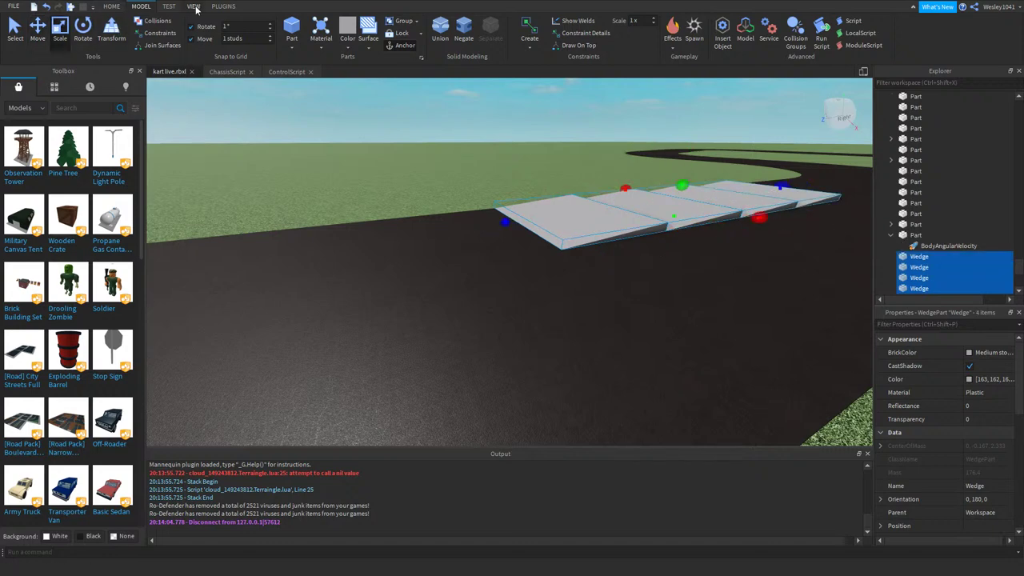
click(222, 6)
click(540, 41)
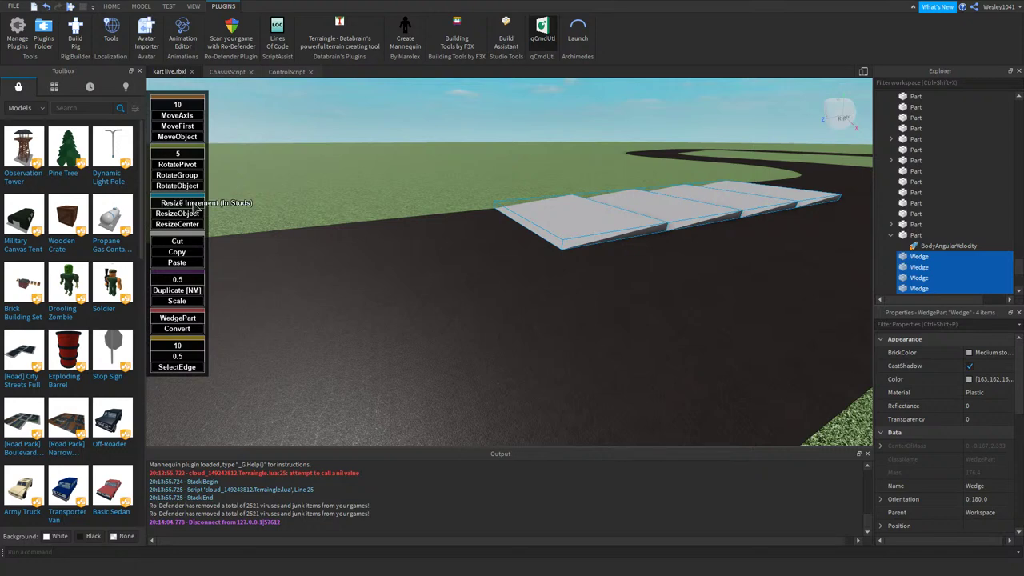
drag(571, 197, 577, 197)
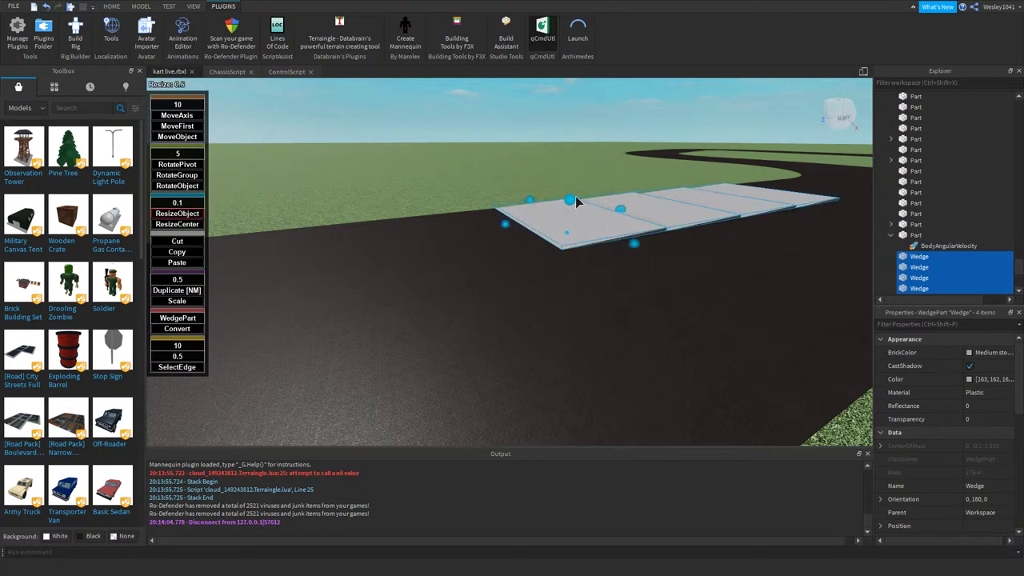
key(s)
right_drag(576, 203, 596, 205)
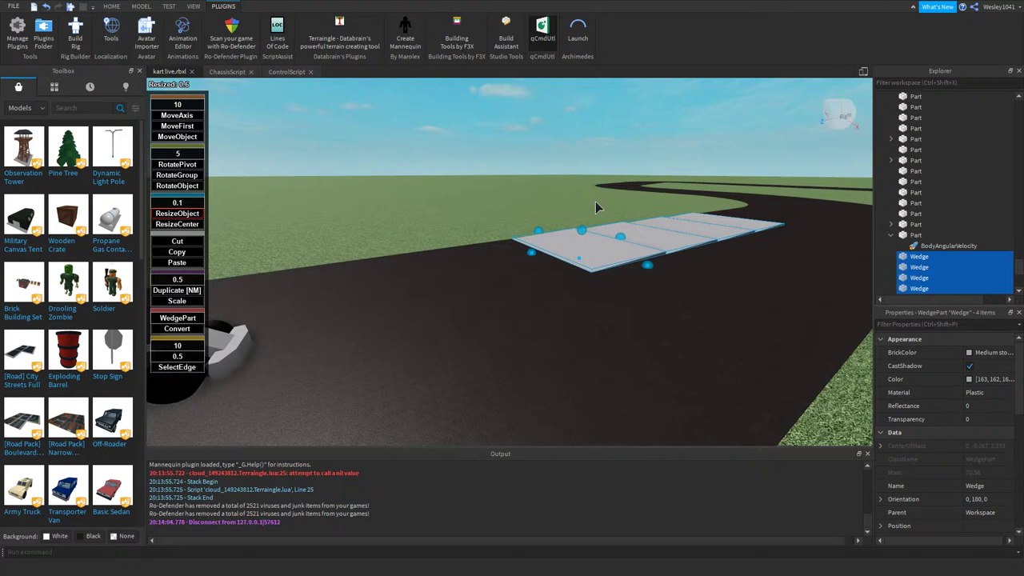
- Deselect the ramp wedges and close the qCmdUtl plugin tools
click(518, 197)
key(w)
key(a)
right_drag(518, 193, 567, 208)
key(s)
key(d)
click(552, 44)
- Inspect the kart and the lowered ramp ahead of it from above and from beside the track
key(w)
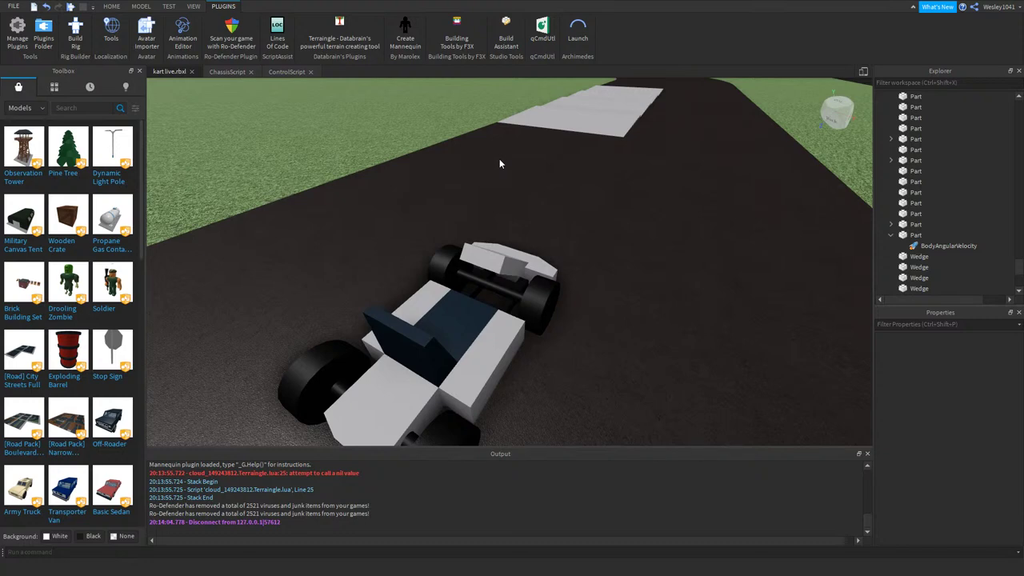
key(s)
right_drag(564, 216, 516, 205)
key(a)
key(w)
key(s)
key(w)
click(111, 6)
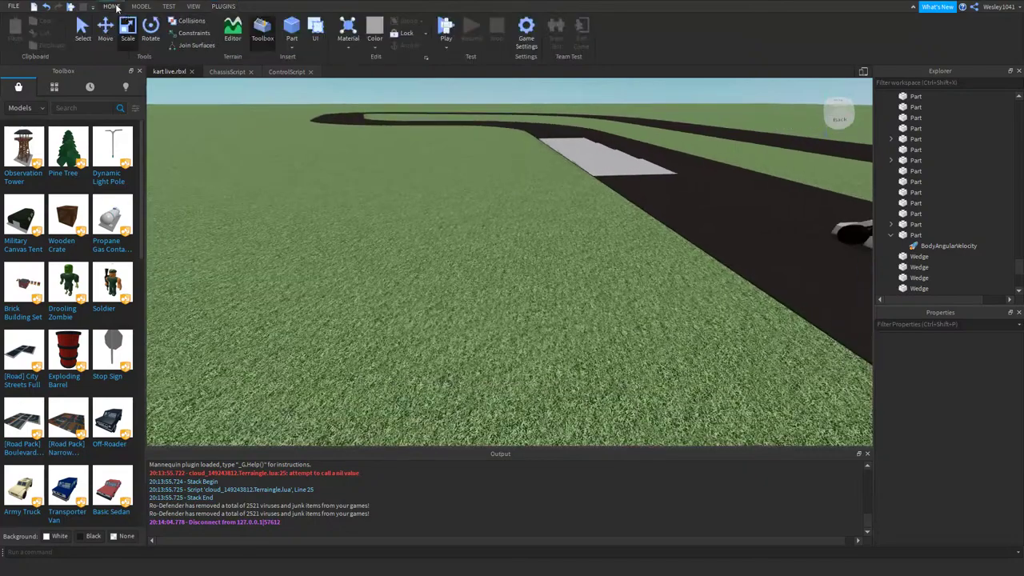
- Select the MyKart model and raise the whole kart above the track surface
key(s)
right_drag(438, 216, 438, 216)
key(w)
key(d)
key(w)
click(520, 247)
click(141, 6)
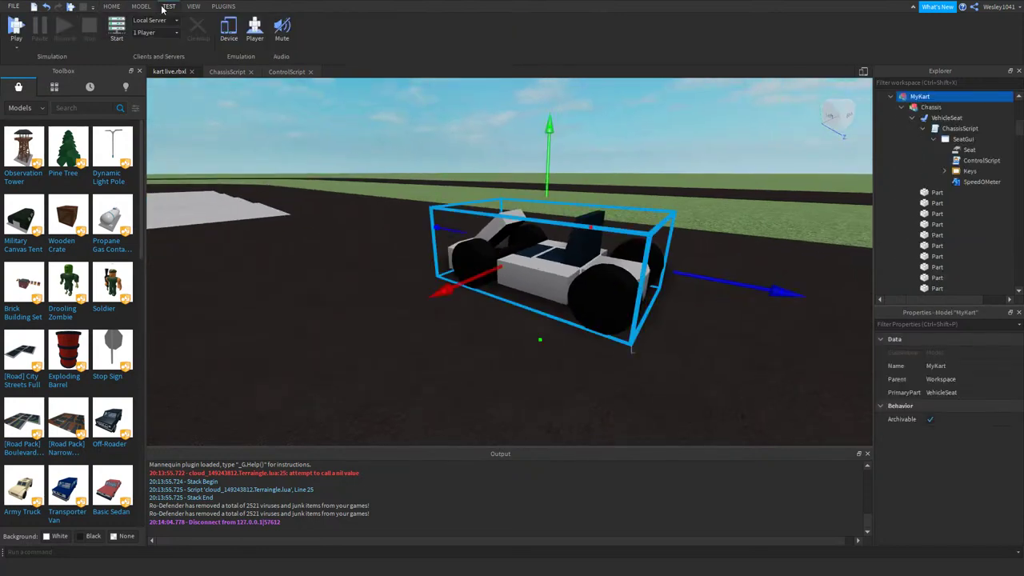
drag(548, 166, 550, 113)
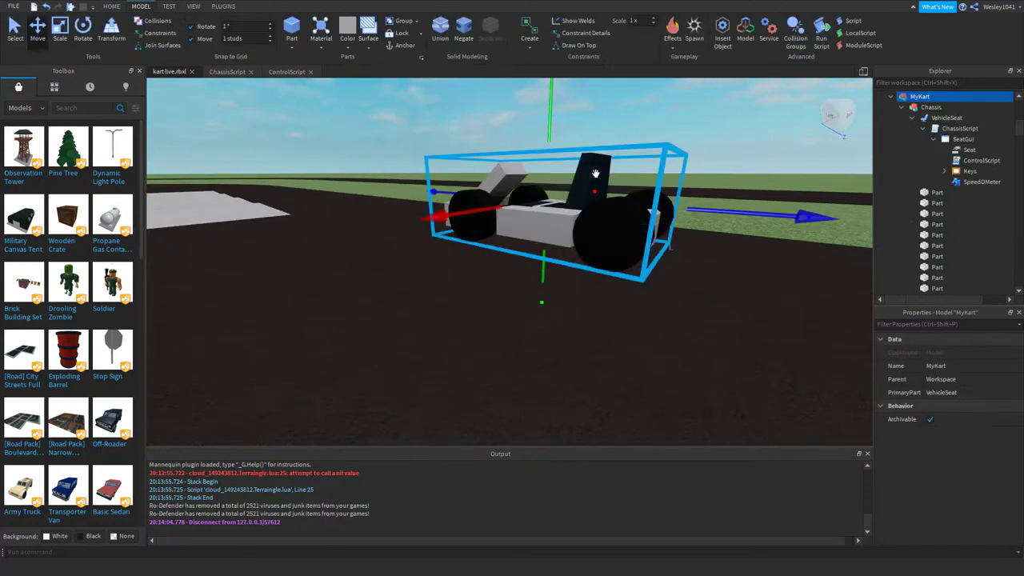
key(d)
right_drag(597, 175, 564, 198)
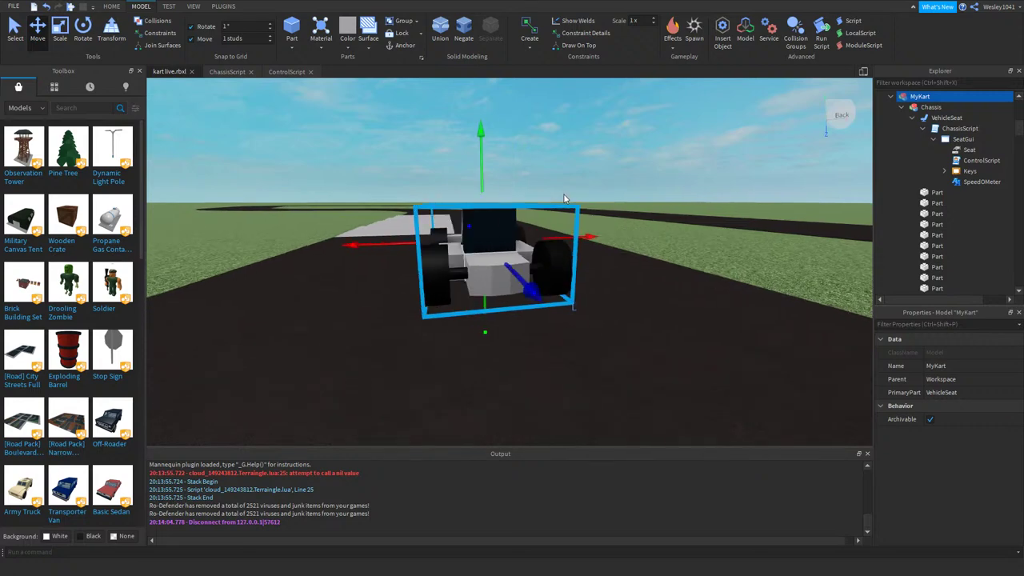
drag(478, 178, 481, 154)
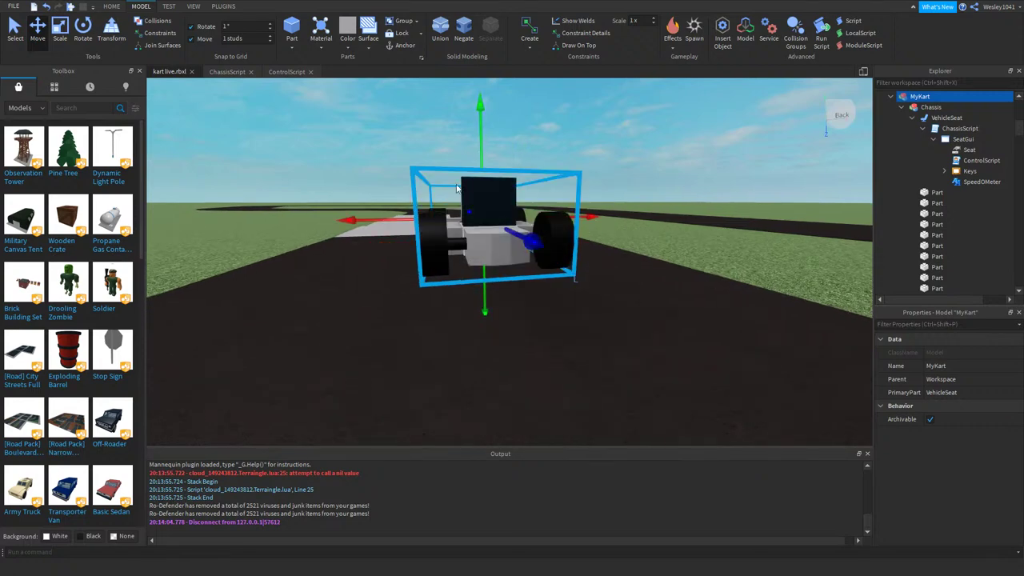
- Select WheelFL, WheelFR, WheelRL and WheelRR and lower them together well below the chassis
alt+click(427, 228)
key(d)
right_drag(427, 229, 424, 229)
ctrl+click(499, 216)
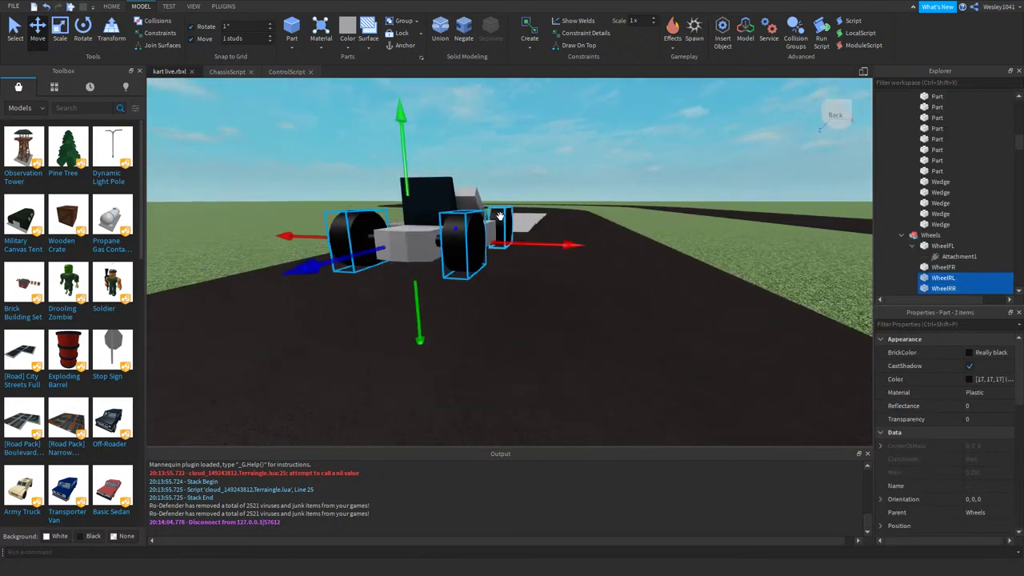
right_drag(501, 215, 448, 221)
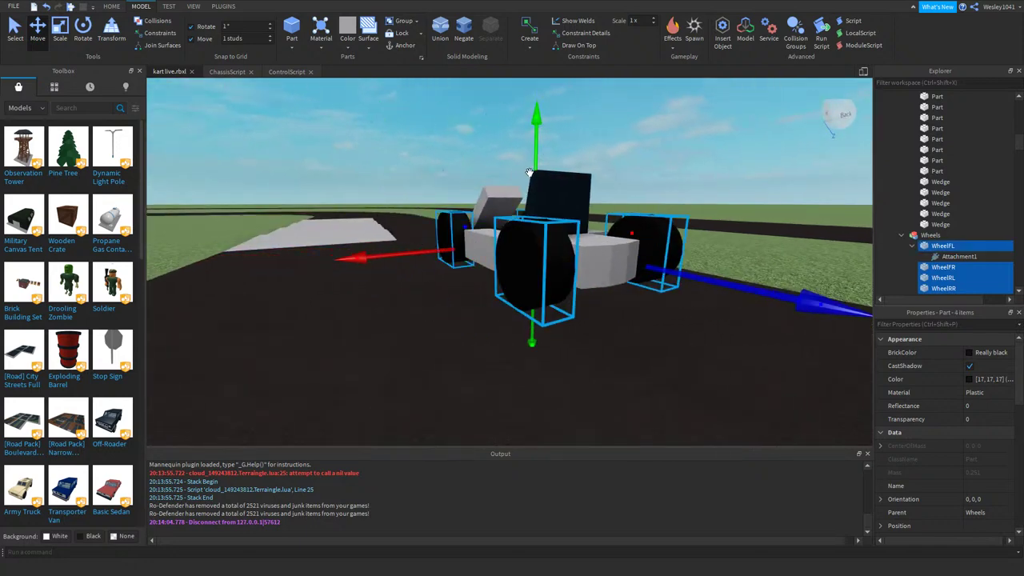
drag(536, 156, 525, 253)
key(s)
right_drag(526, 253, 527, 254)
key(d)
key(w)
click(574, 202)
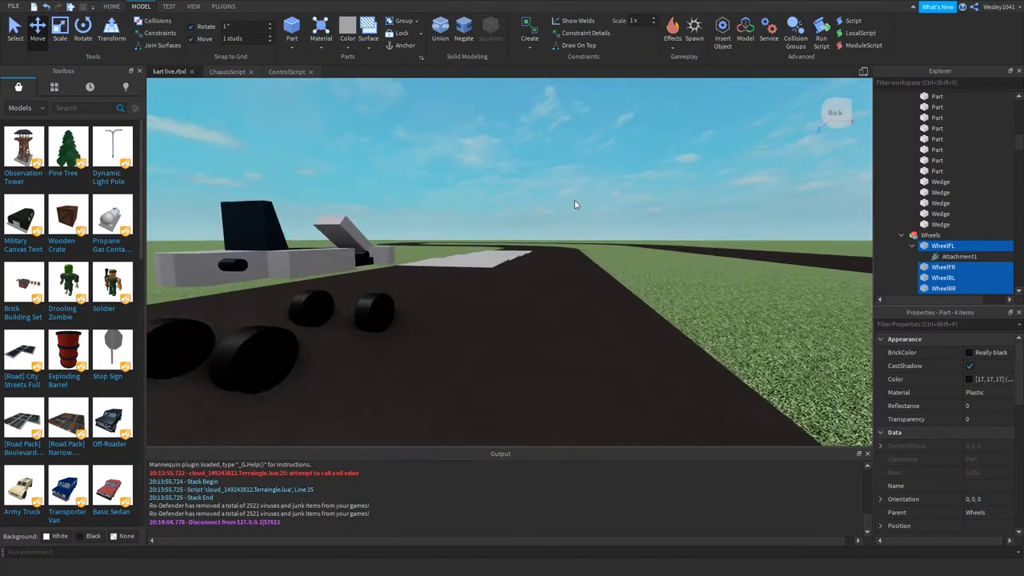
- Move the two right wheels, WheelFR and WheelRR, outward from the kart to widen its track
click(395, 309)
ctrl+click(254, 362)
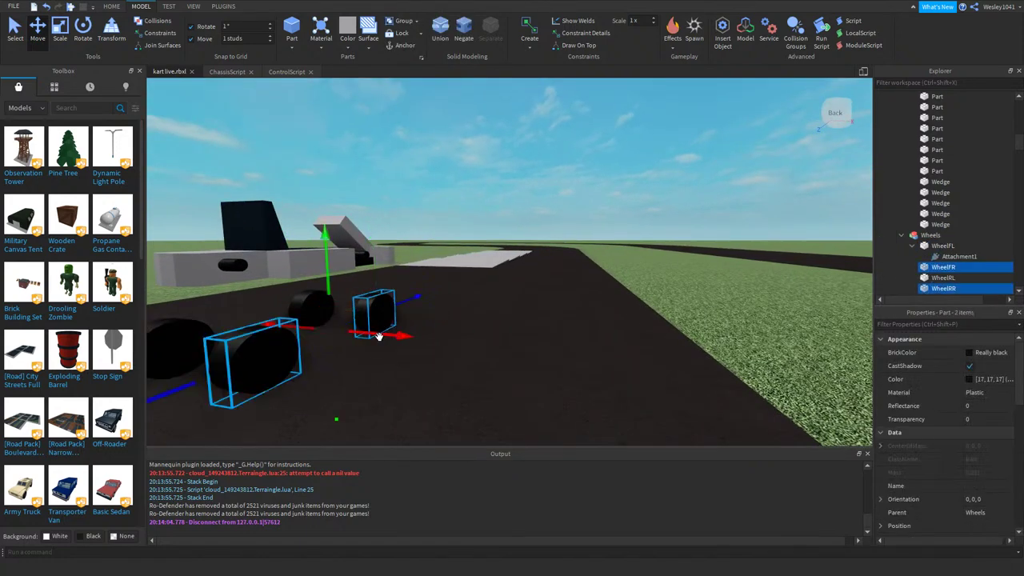
drag(377, 332, 432, 341)
key(s)
key(a)
right_drag(432, 341, 423, 336)
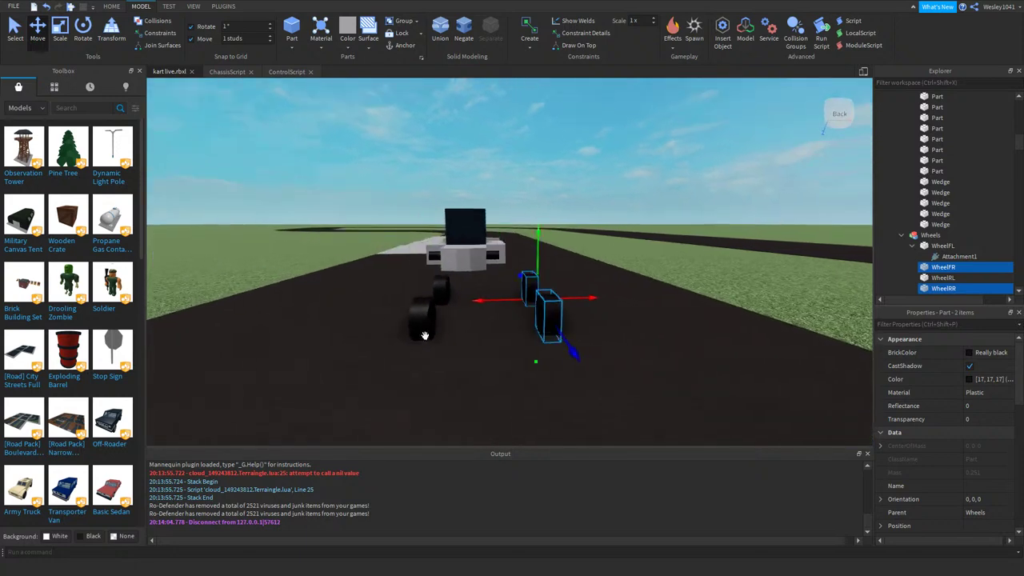
- Move the two left wheels, WheelFL and WheelRL, outward to match the widened right side
click(455, 319)
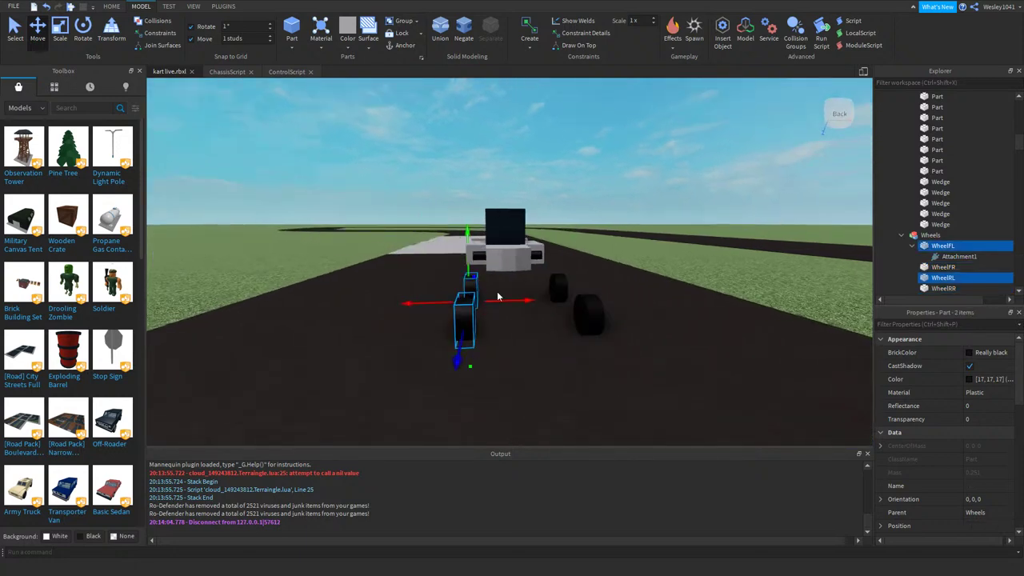
drag(497, 296, 478, 299)
right_drag(478, 302, 478, 302)
key(s)
key(d)
key(a)
key(w)
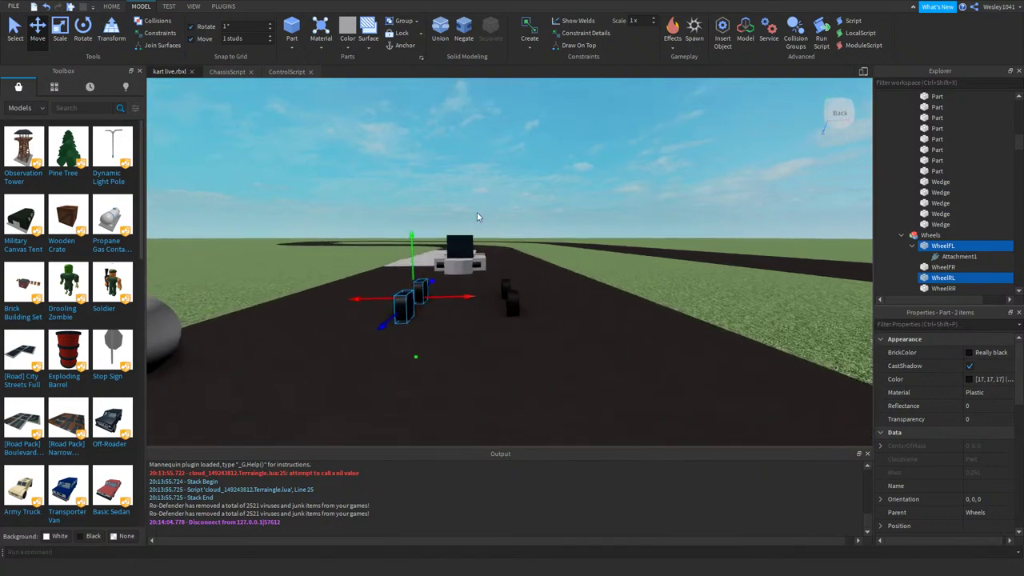
- Start a playtest, seat the character in the kart and drive it over the wedge ramp
click(479, 208)
click(120, 5)
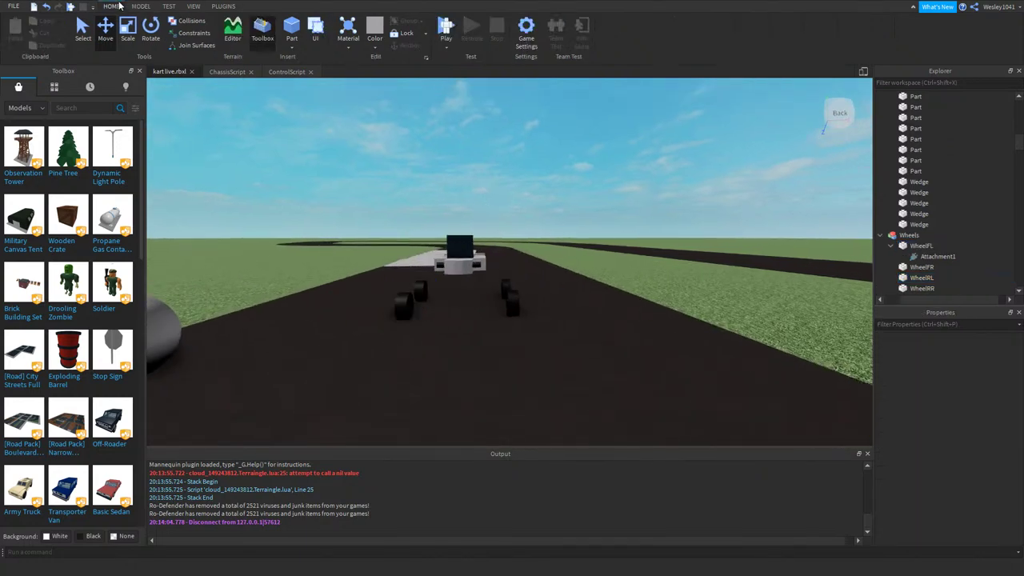
click(445, 31)
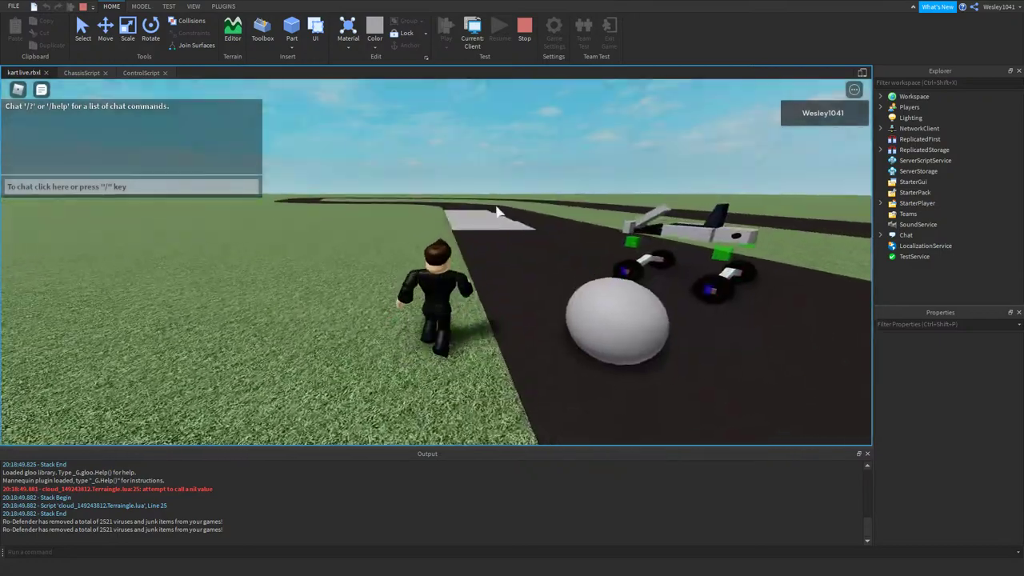
key(space)
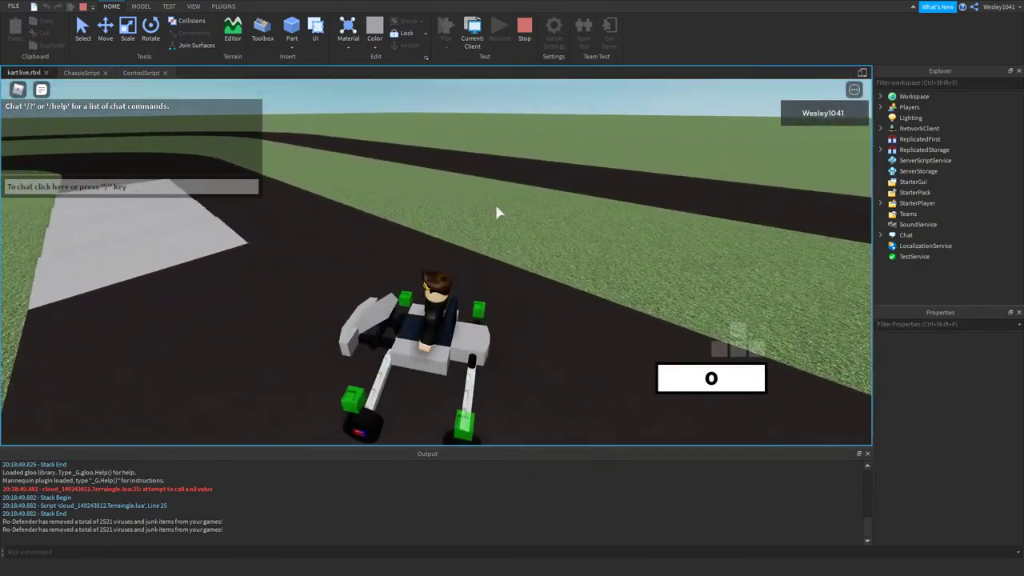
key(w)
key(d)
key(a)
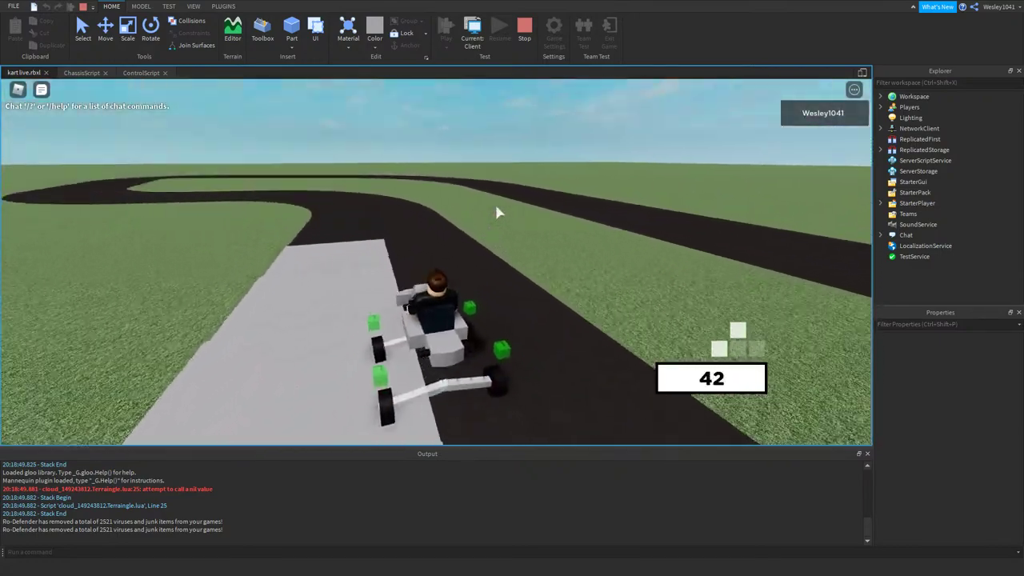
key(a)
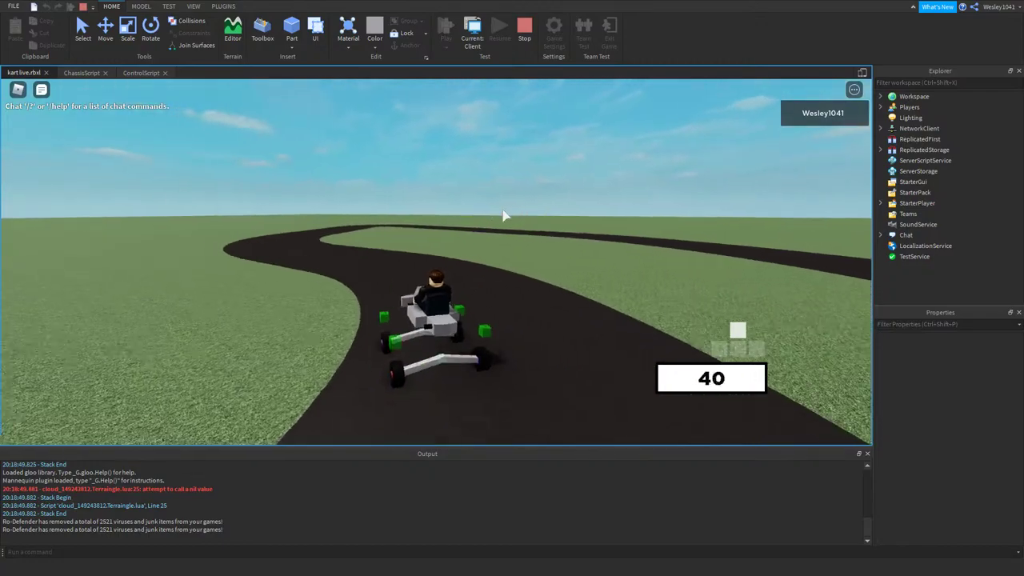
- Drive the widened kart around the track's bends and watch its steering and suspension from above
key(d)
right_drag(503, 215, 505, 210)
key(a)
key(d)
key(d)
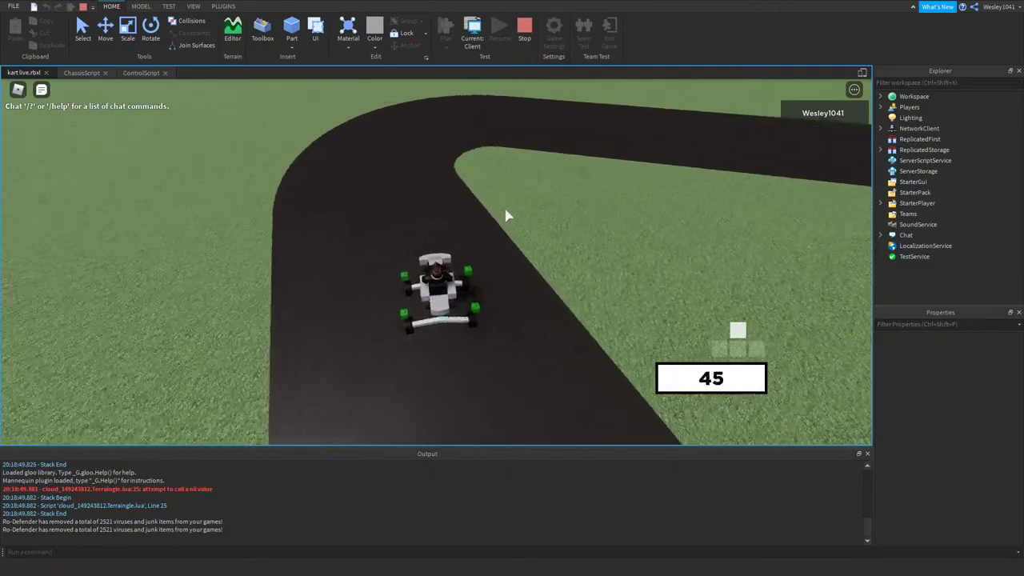
key(d)
key(w)
key(d)
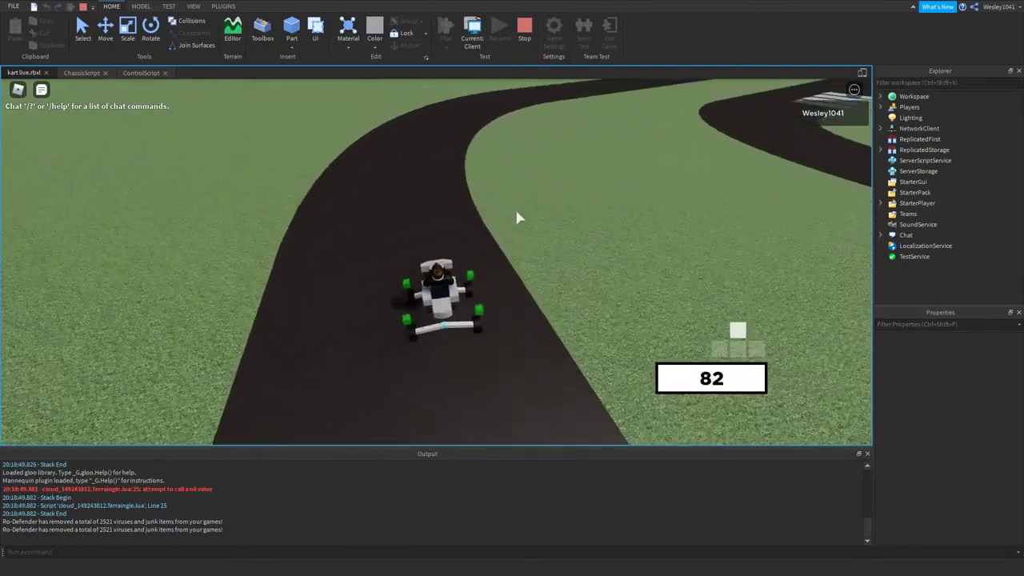
key(d)
key(d)
key(w)
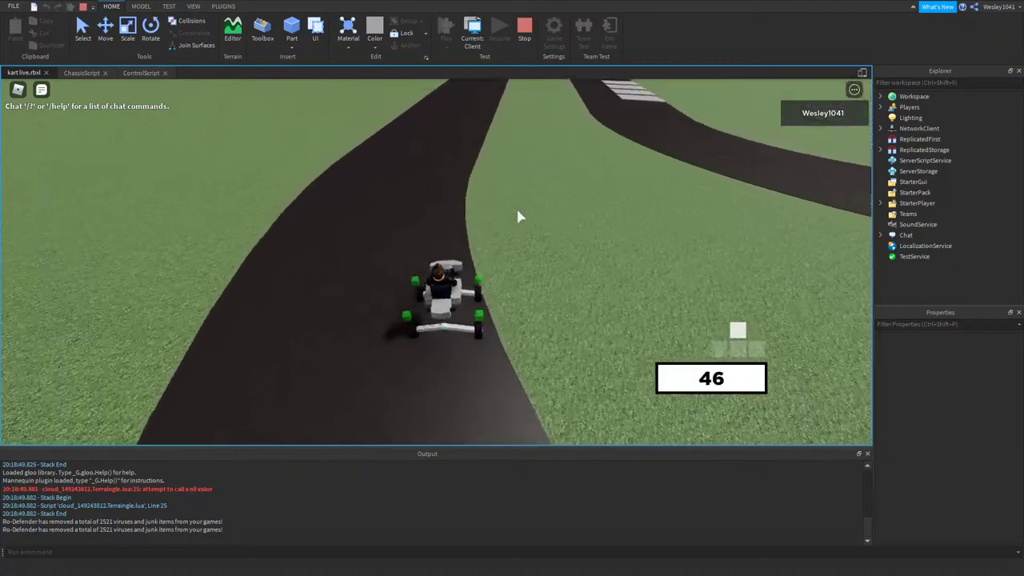
- Follow the kart from a low rear camera while driving the straight, then turn right across the grass back toward the ramp section
right_drag(517, 210, 516, 209)
key(d)
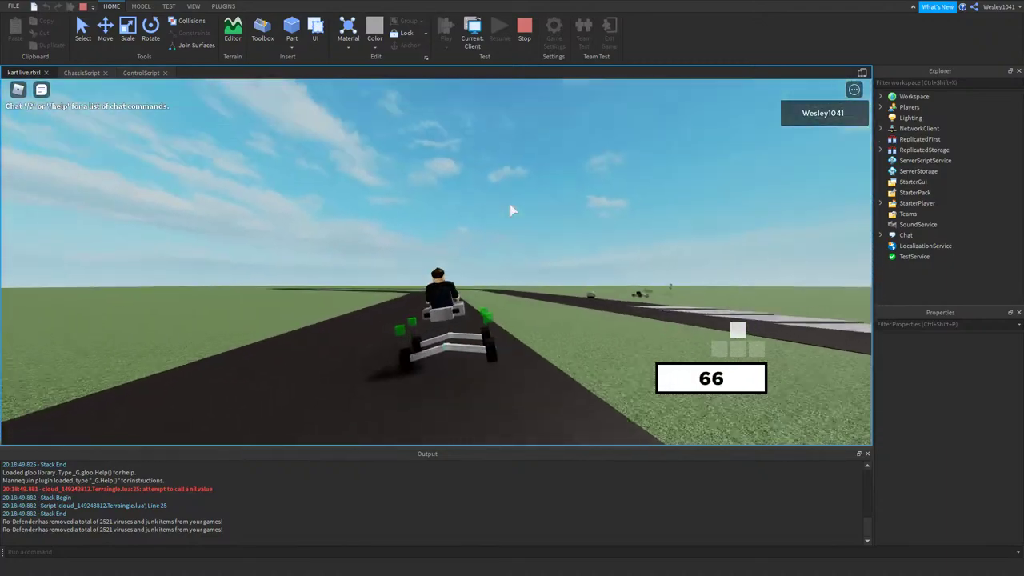
key(s)
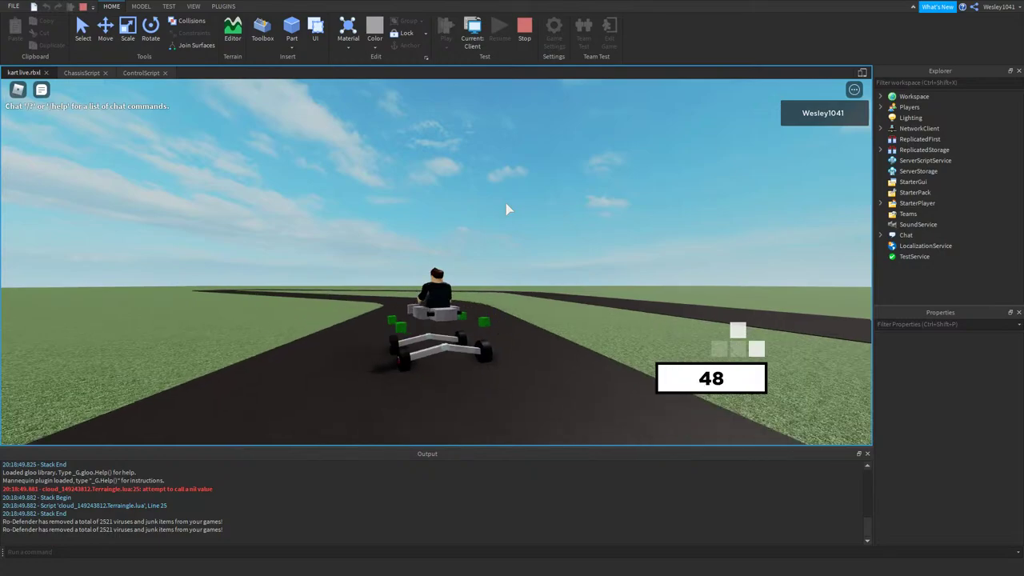
key(w)
key(d)
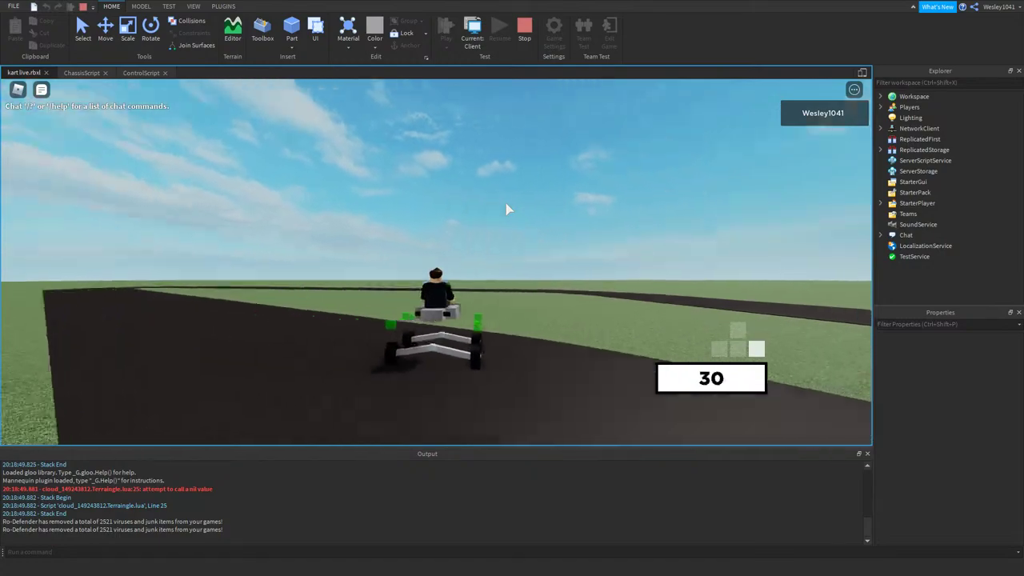
key(w)
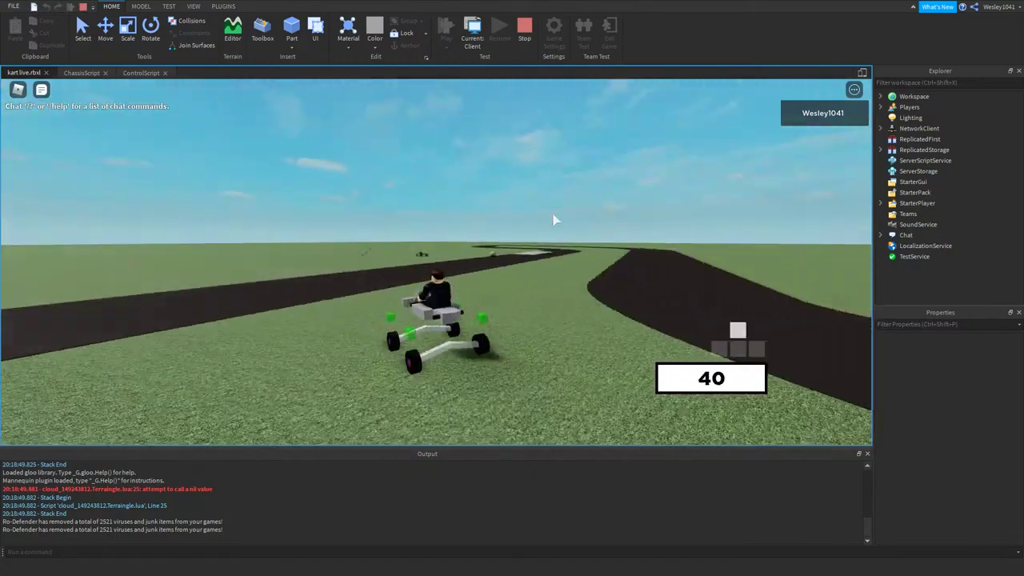
key(d)
key(d)
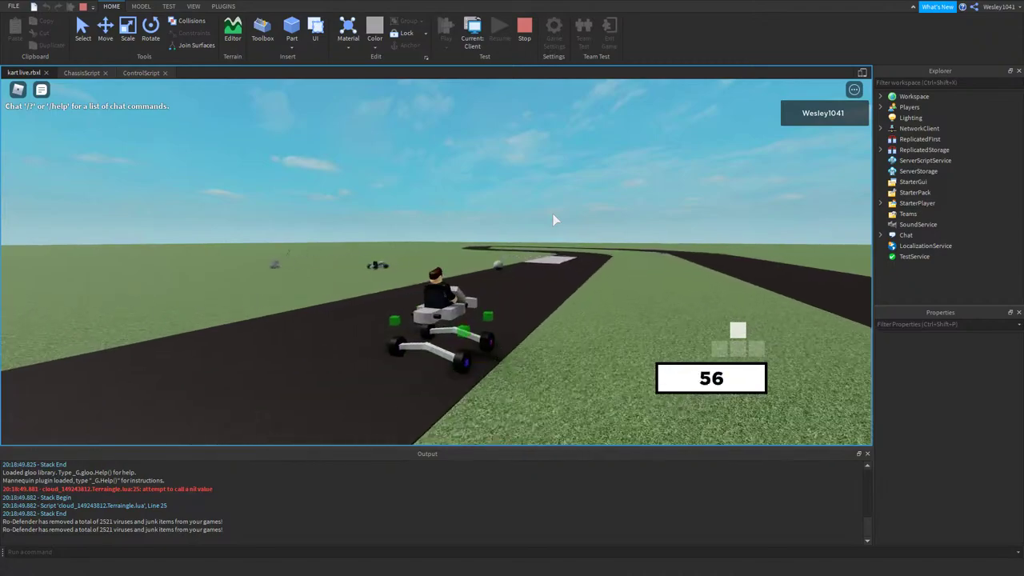
- Drive the kart past the grey sphere and alongside the wedge ramps to check how the suspension settles
key(a)
key(d)
key(w)
key(w)
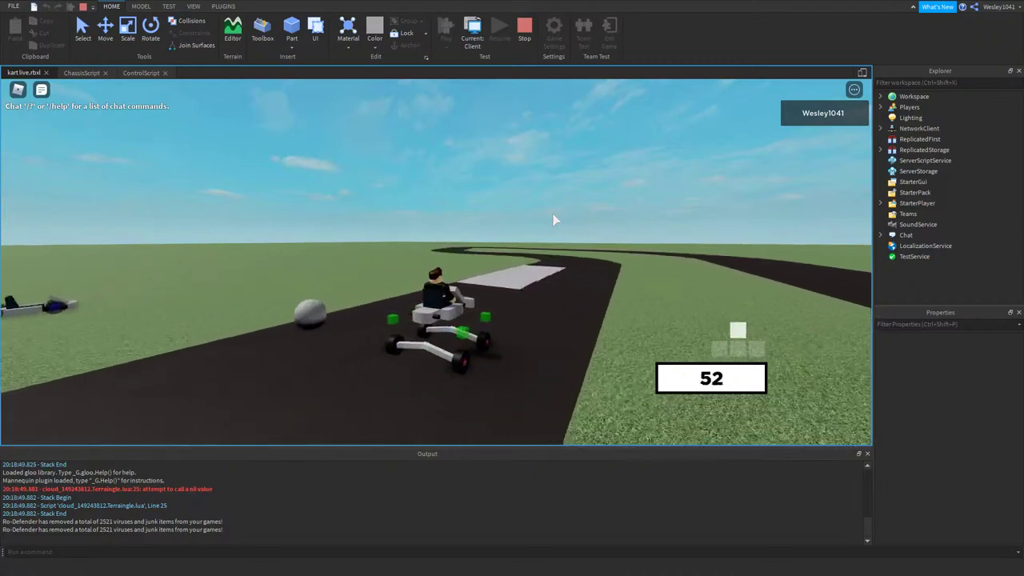
key(s)
key(w)
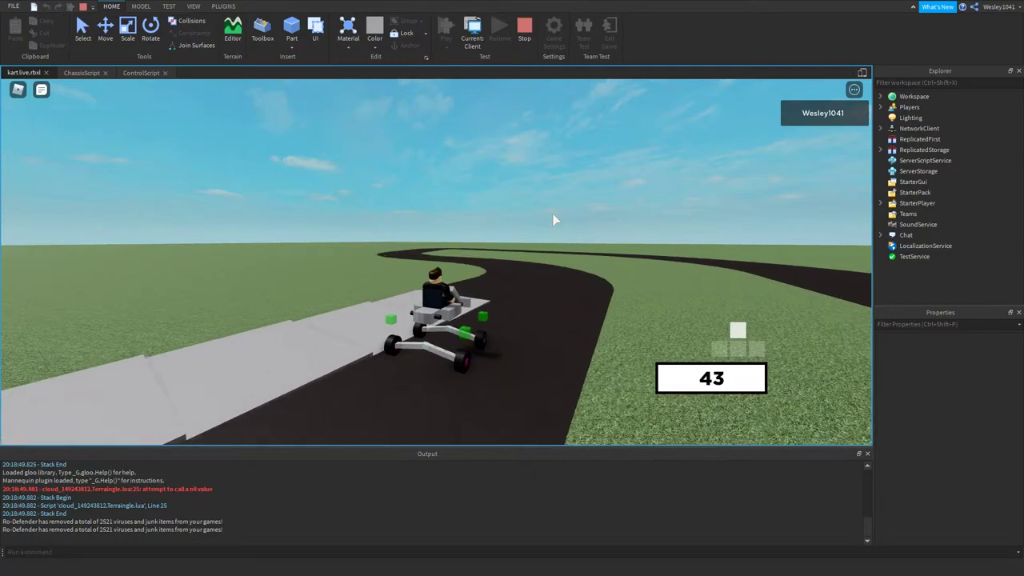
- Swing the kart left and right through the bend beyond the ramps, then accelerate onto the parallel straight
key(a)
key(w)
key(d)
key(a)
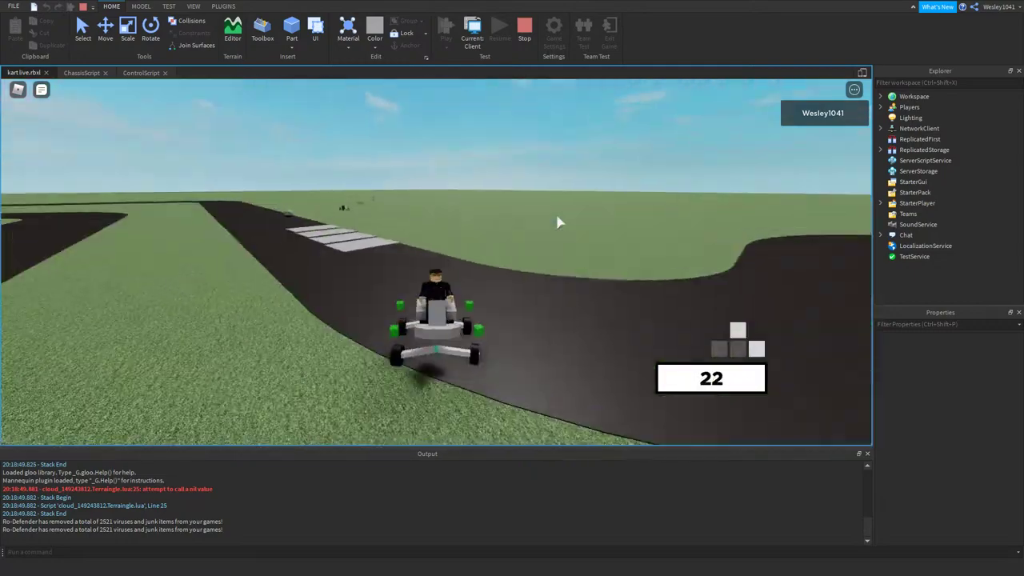
key(w)
key(a)
key(w)
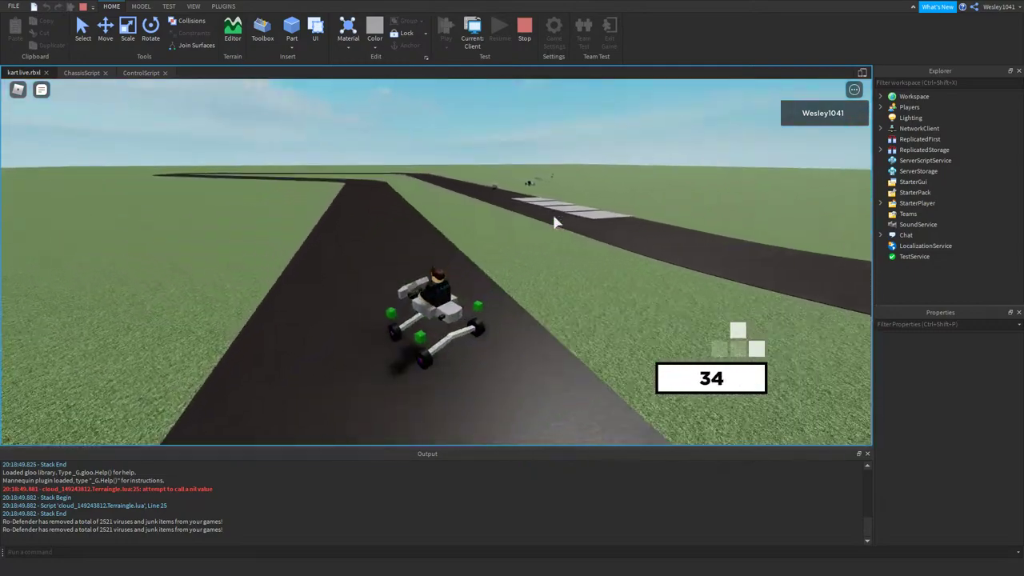
- Brake and turn the kart sharply right, cross the grass and line it up with the wedge ramps
key(s)
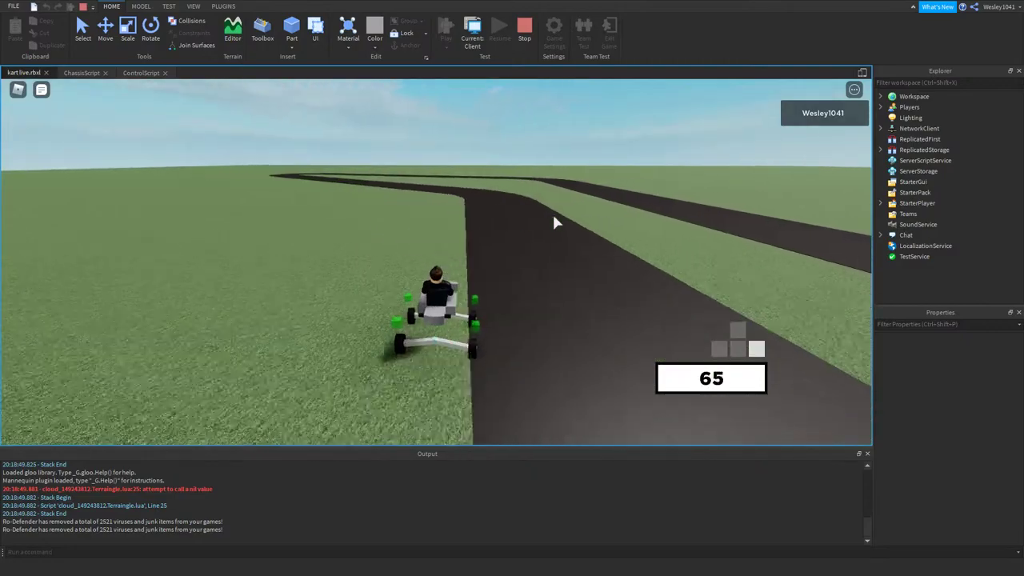
key(d)
key(w)
key(w)
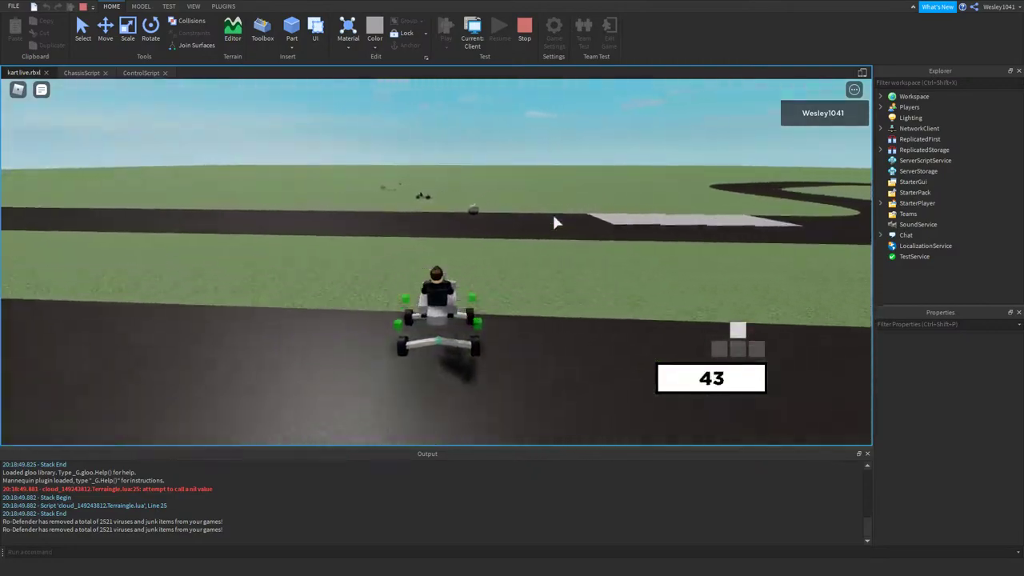
key(a)
key(w)
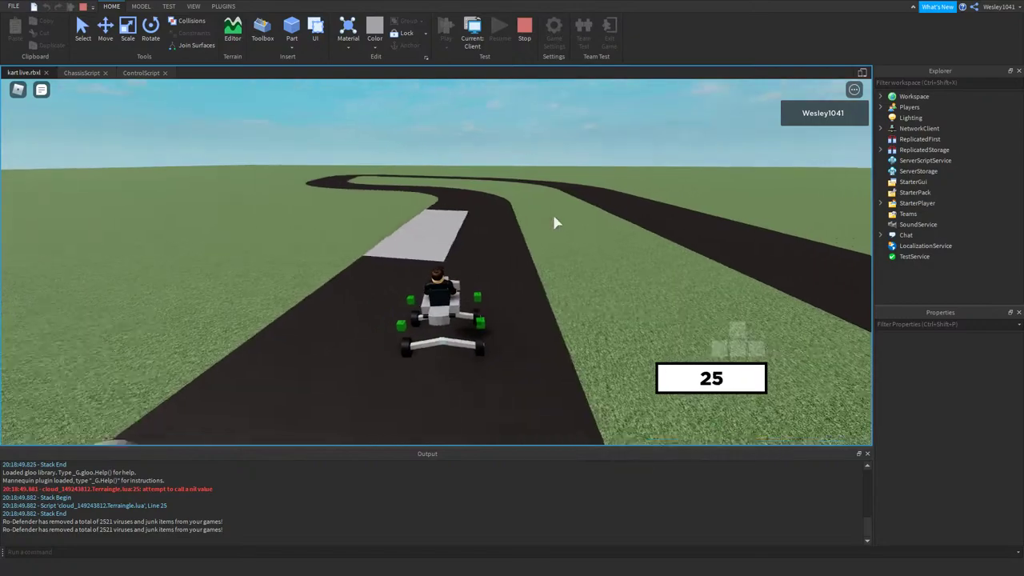
- Roll the kart's left wheels over the wedge ramps to test the suspension, then steer right through the bend onto the grass
key(w)
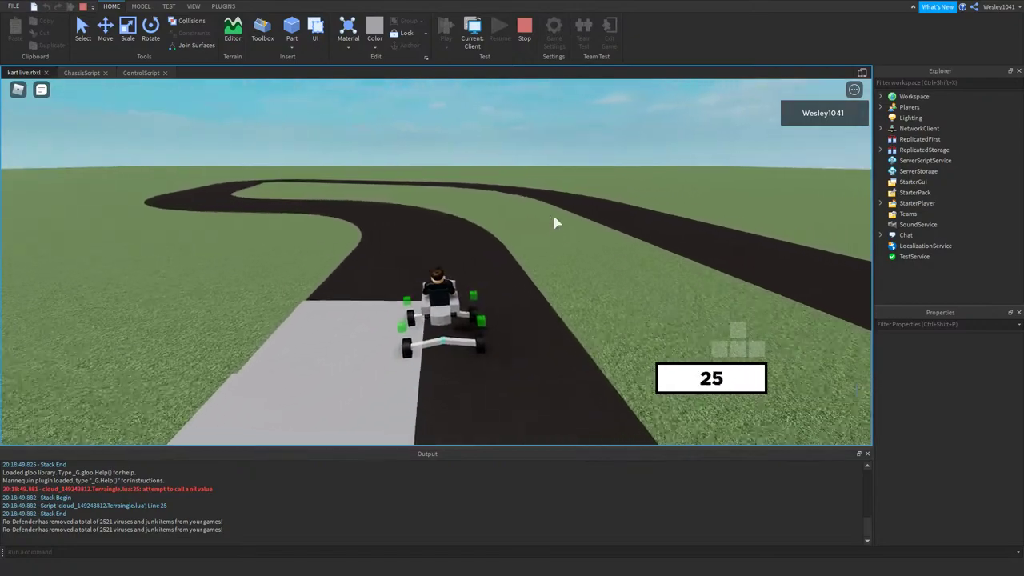
key(w)
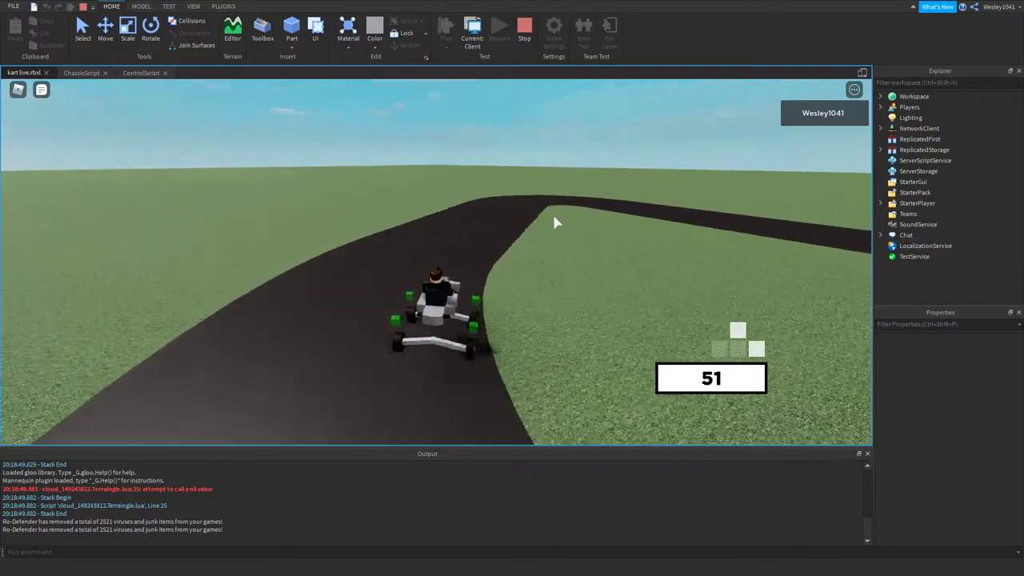
key(w)
key(w)
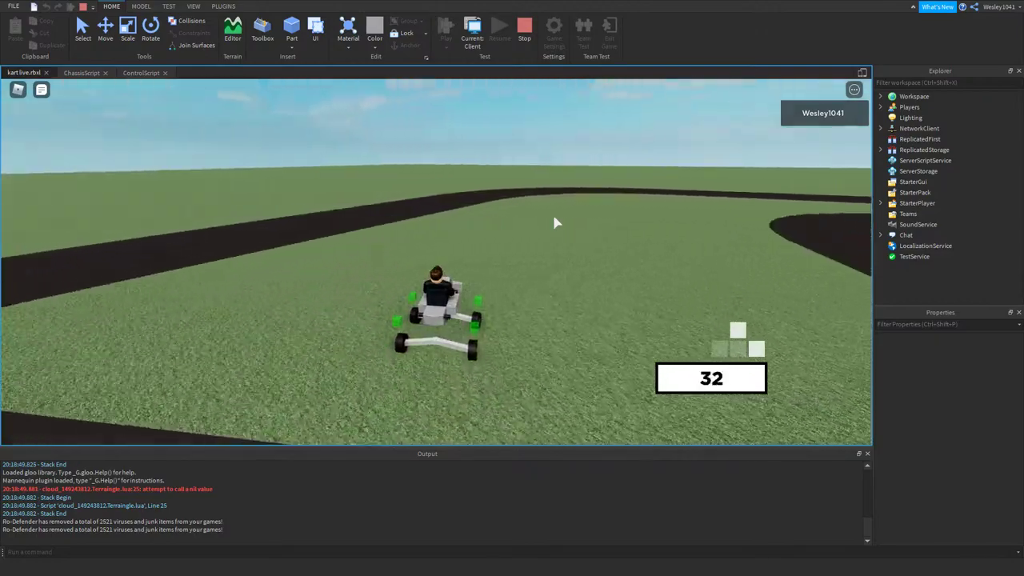
- Circle the kart right across the grass, drive back over the wedge ramps and continue past the sphere
key(d)
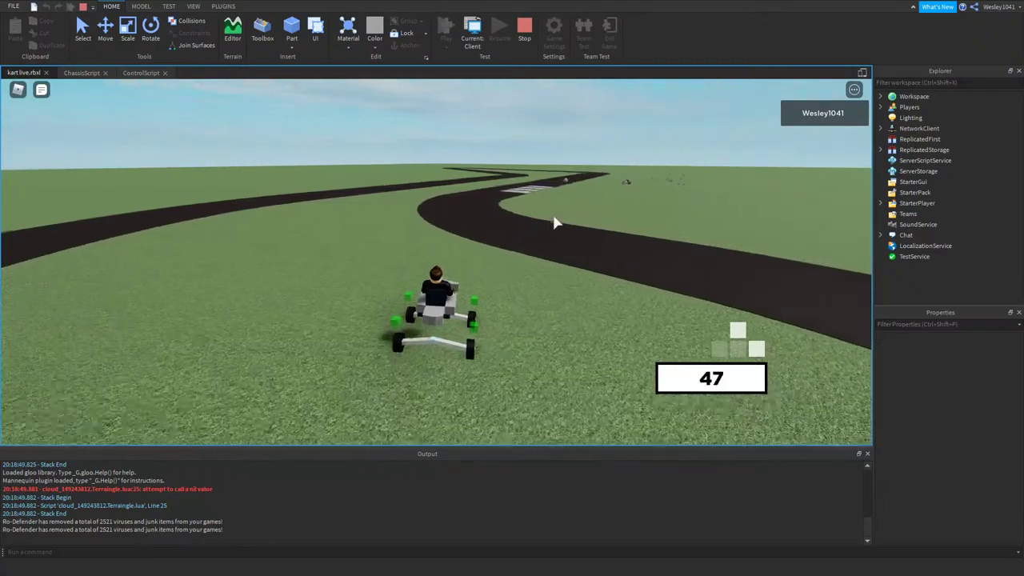
key(d)
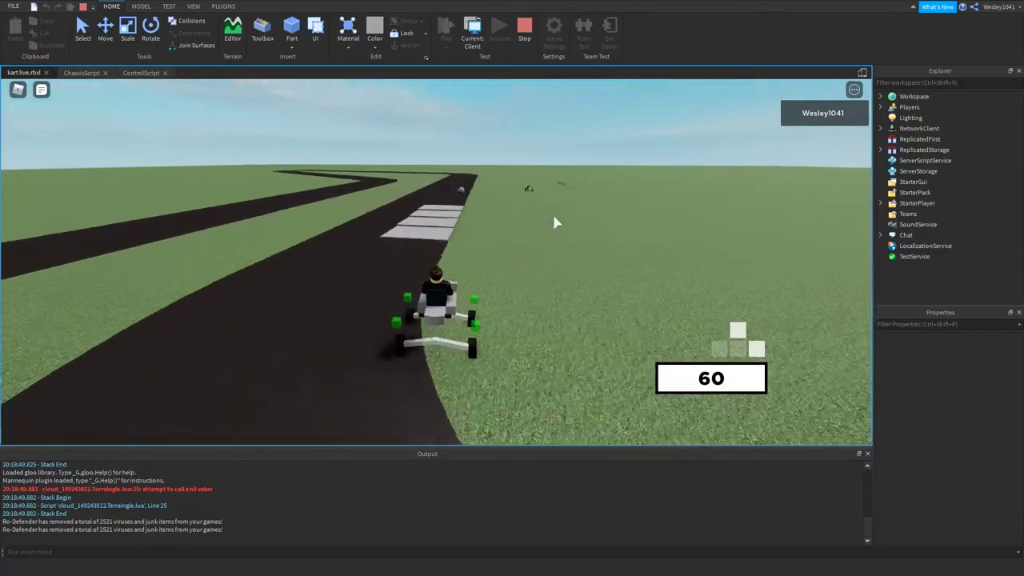
key(a)
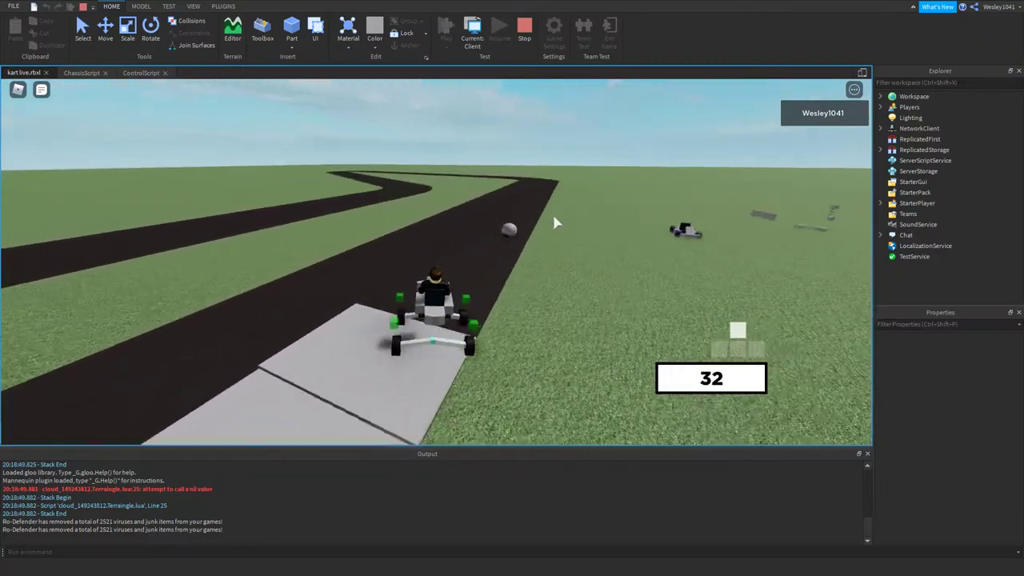
key(a)
key(d)
key(d)
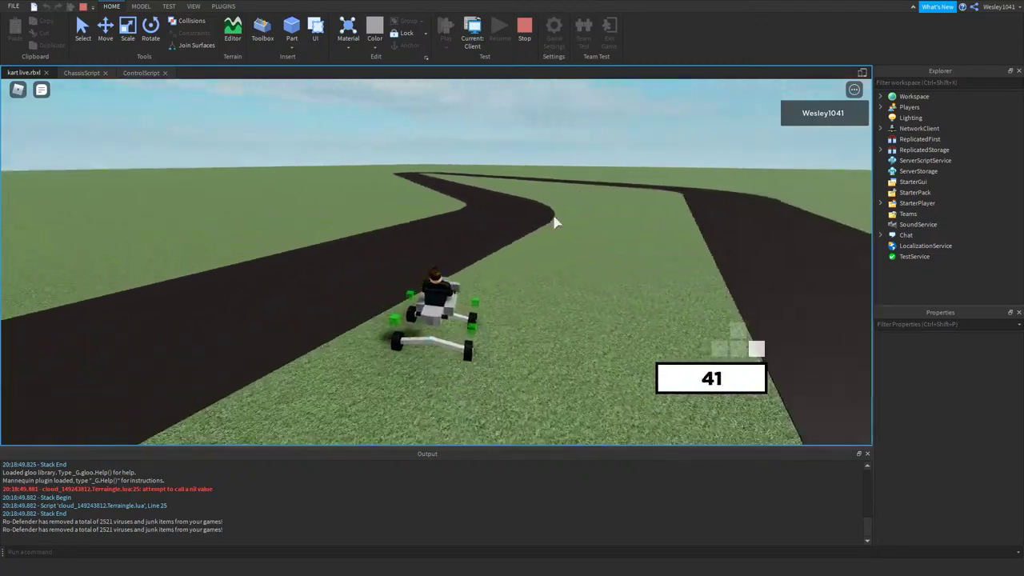
- Test braking, reversing and tight right turns on the grass, then drive the kart back along the track to the bends
key(s)
key(w)
key(s)
key(w)
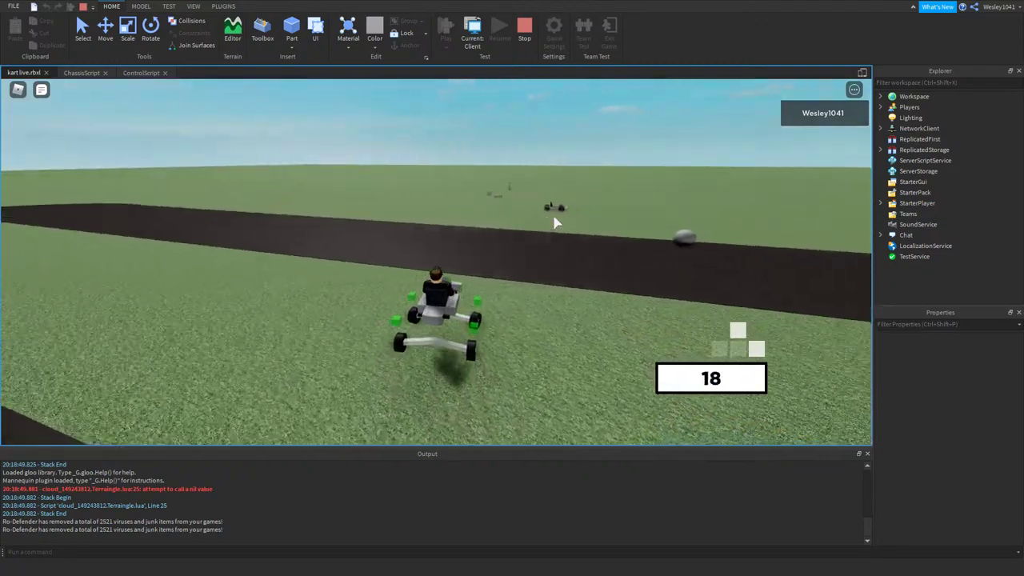
key(d)
key(s)
key(w)
key(w)
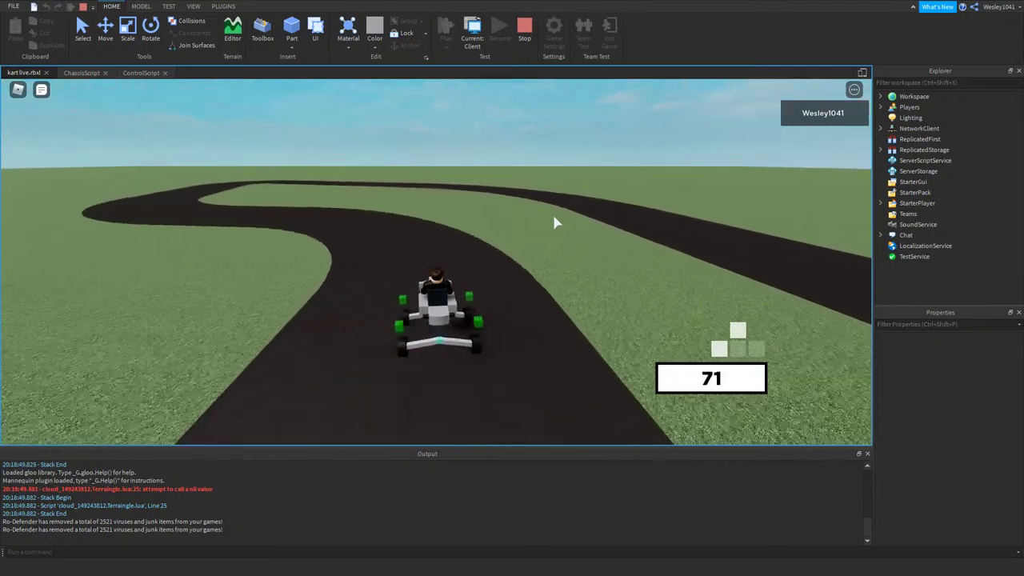
- Brake into a tight left turnaround at the bend and drive the kart back over the wedge ramps
key(s)
key(w)
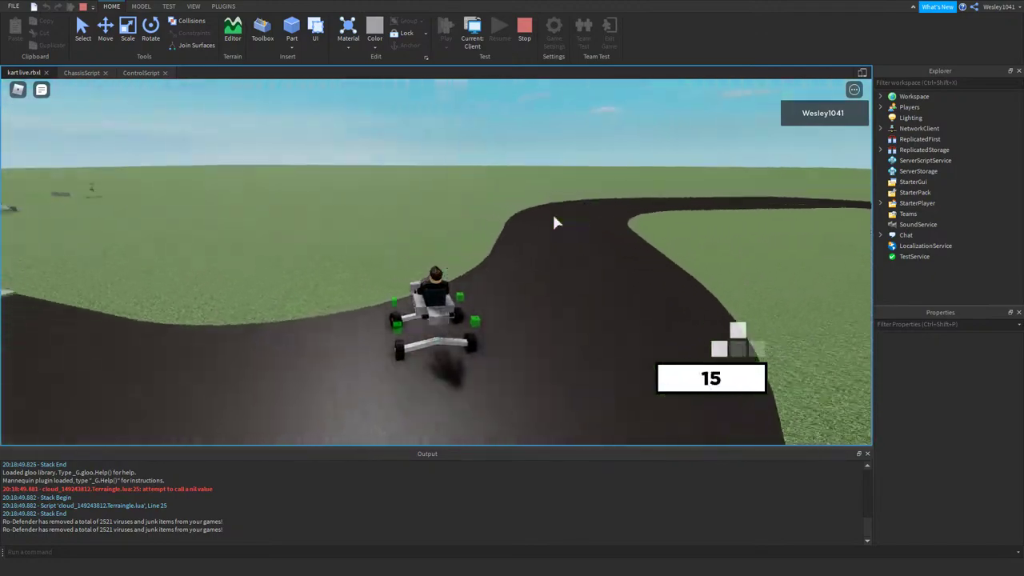
key(w)
key(a)
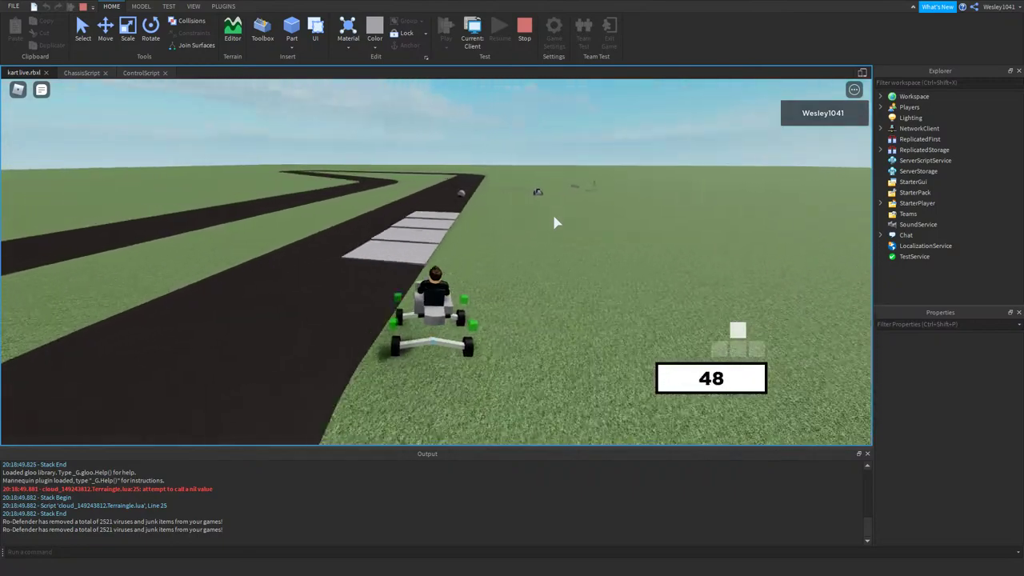
key(w)
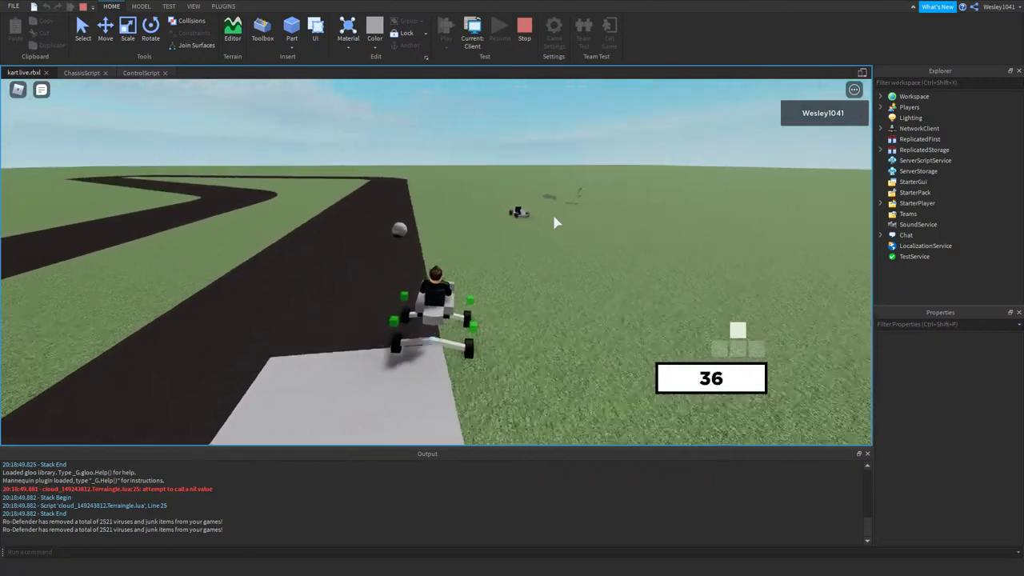
- Turn the kart around to the left beyond the sphere and accelerate back past the wedge ramps
key(a)
key(s)
key(a)
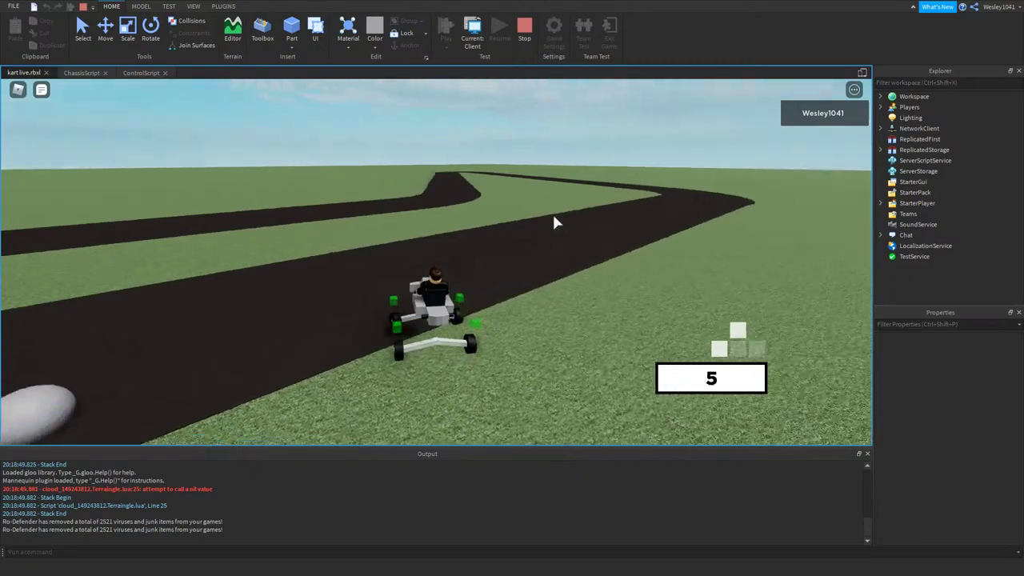
key(w)
key(w)
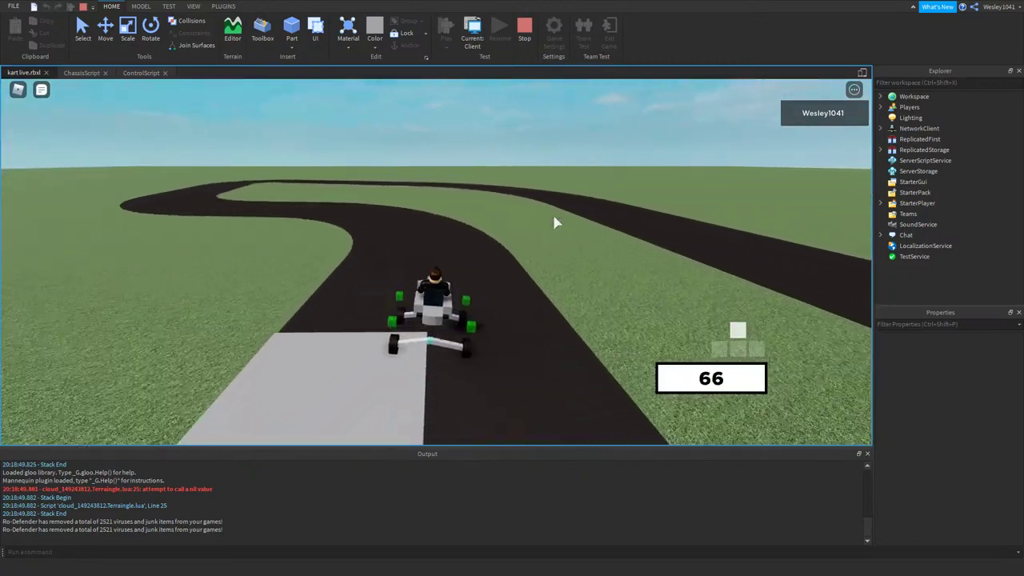
- Turn the kart around again at the far bend and cross the wedge ramps at higher speed
key(a)
key(s)
key(d)
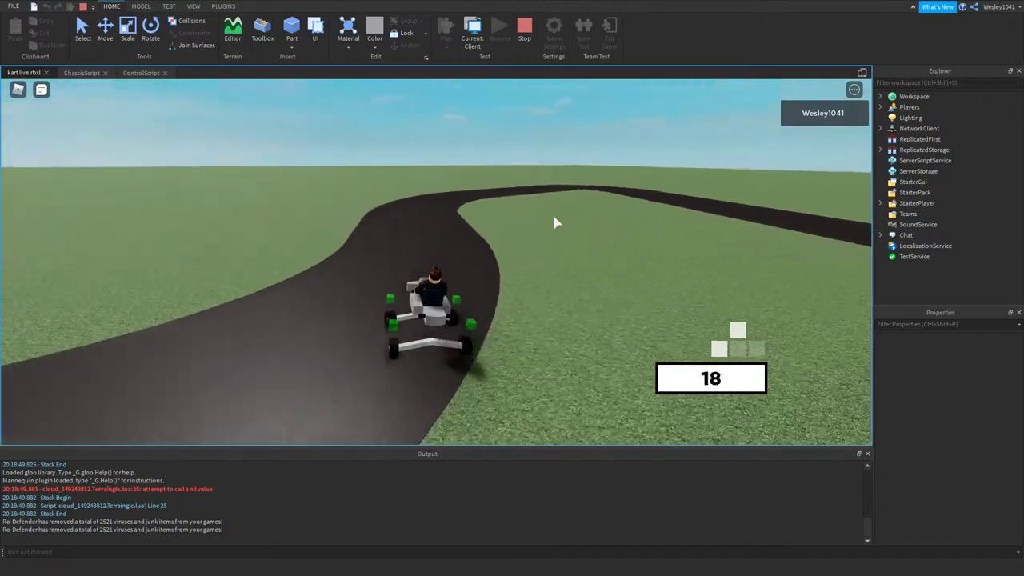
key(w)
key(a)
key(w)
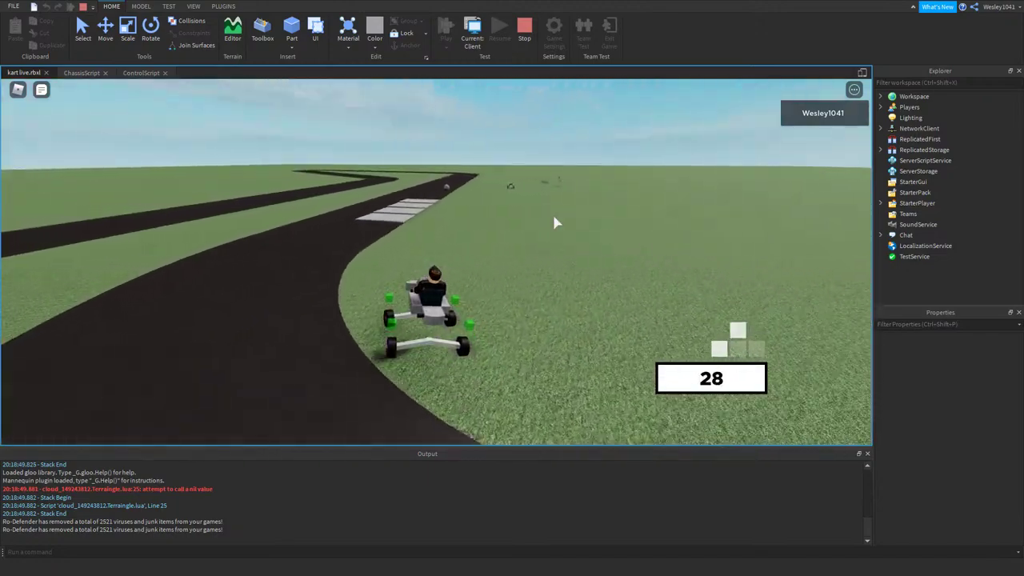
key(d)
key(w)
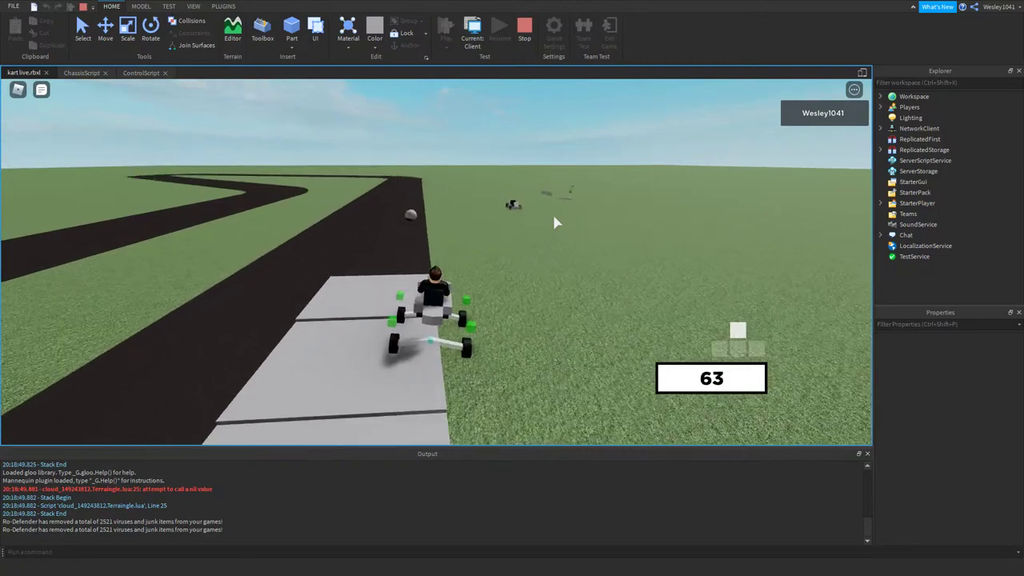
- Brake past the sphere and turn the kart left until it faces the wedge ramps again
key(a)
key(s)
key(a)
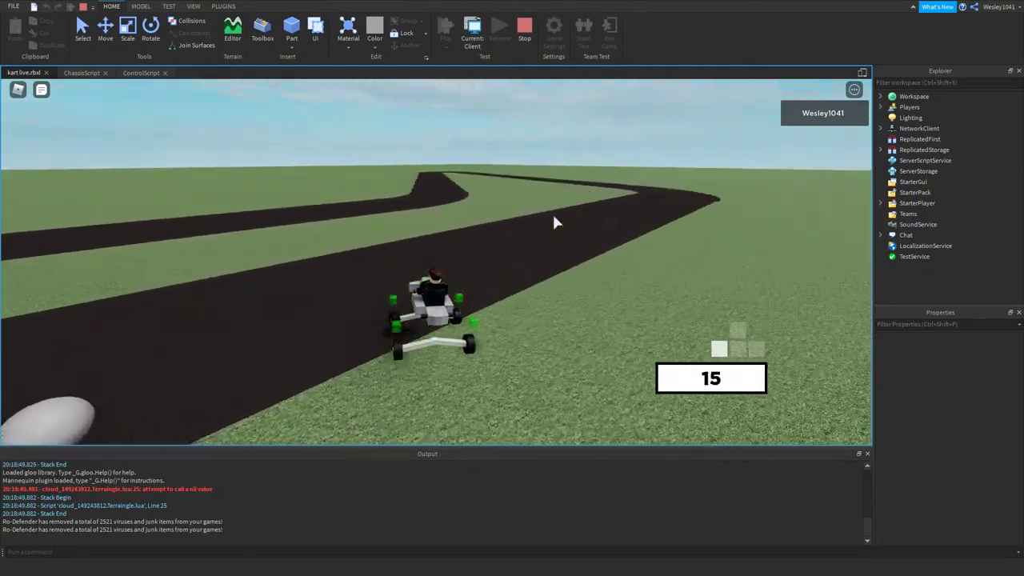
key(w)
key(a)
key(w)
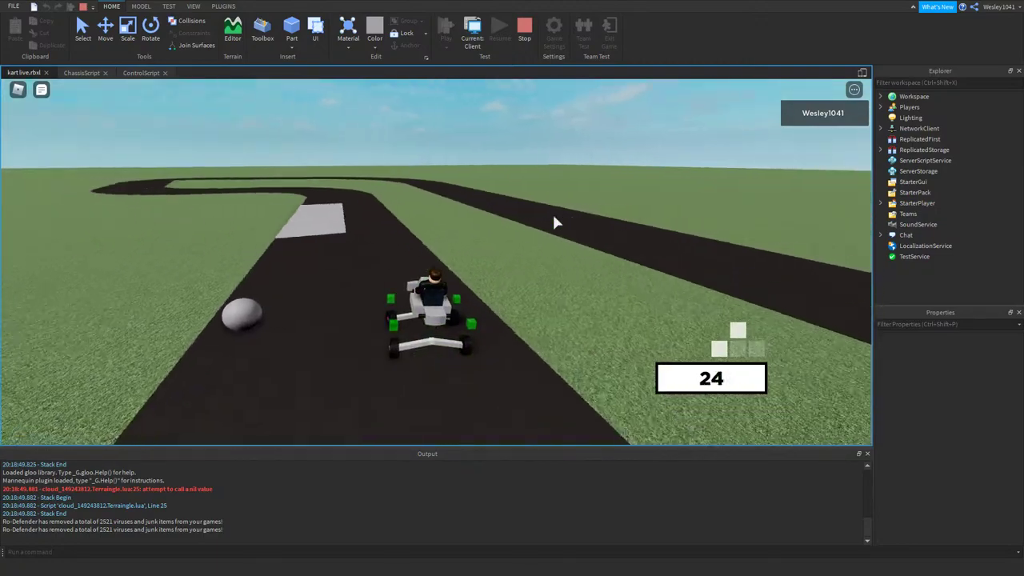
- Creep the kart's left wheels along the wedge ramps, reverse back toward the sphere and head forward again
key(s)
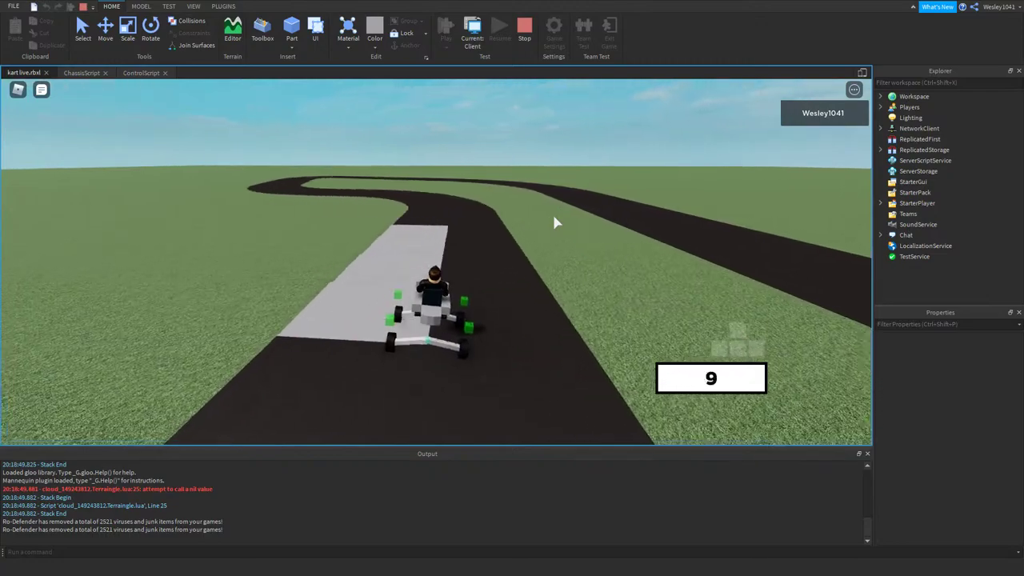
key(w)
key(s)
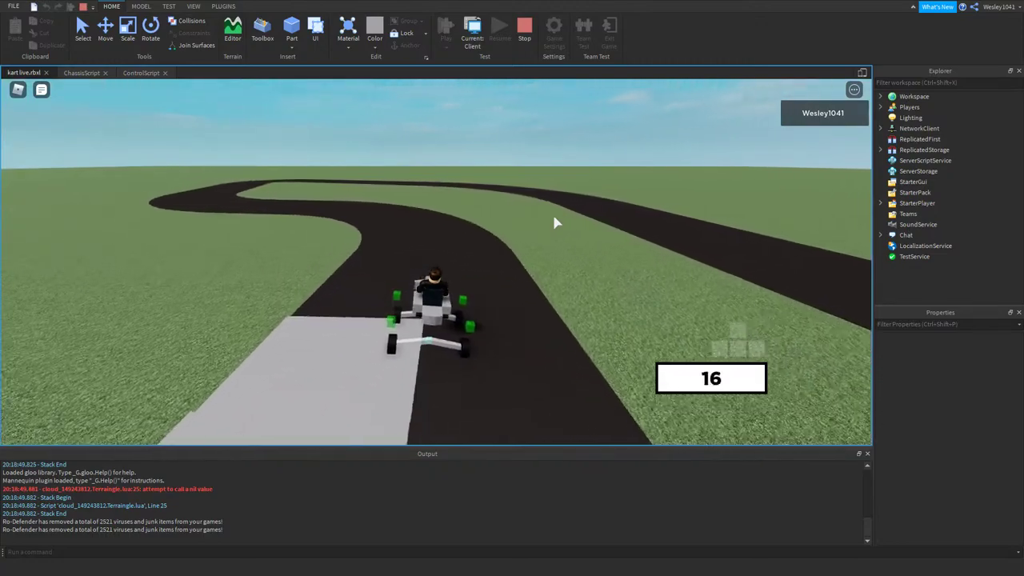
key(w)
key(d)
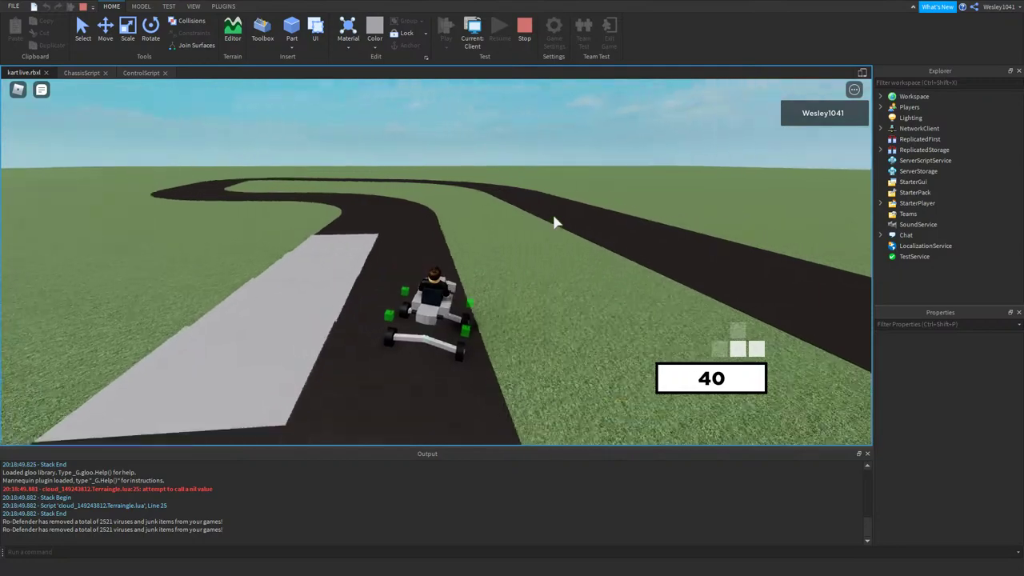
key(s)
key(w)
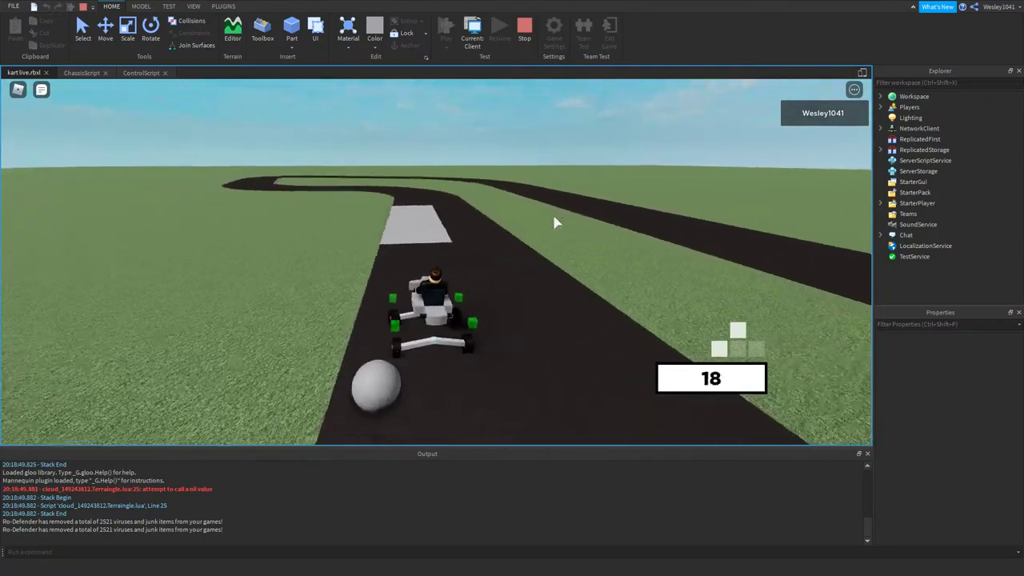
- Drive the kart forward past the wedge ramps toward the bend and stop the playtest
key(w)
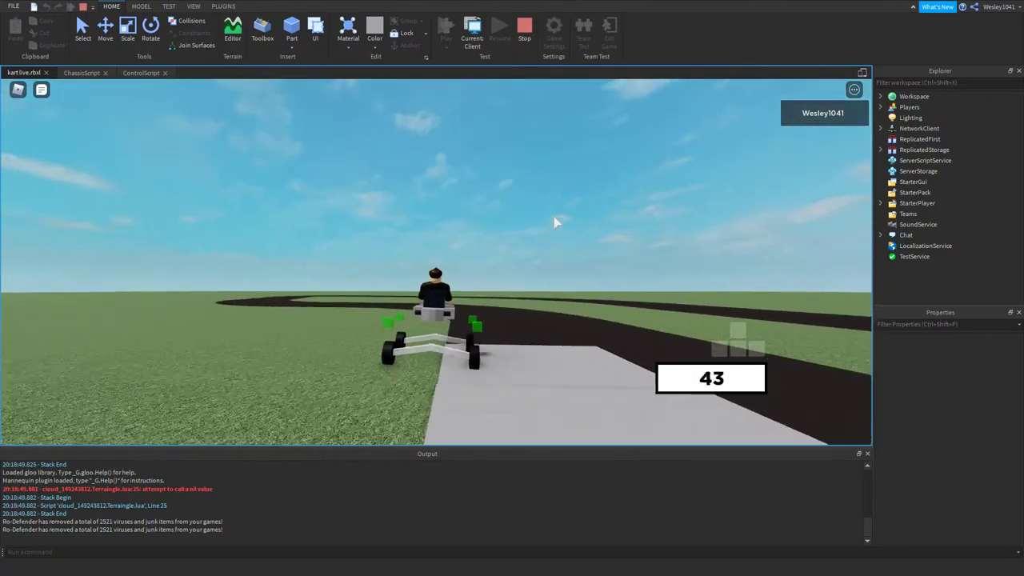
key(w)
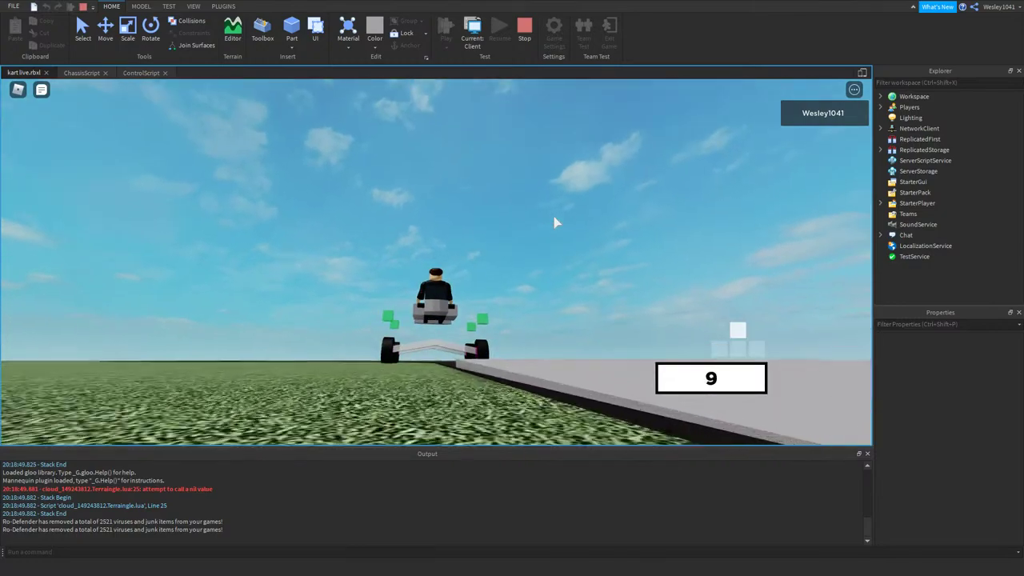
key(a)
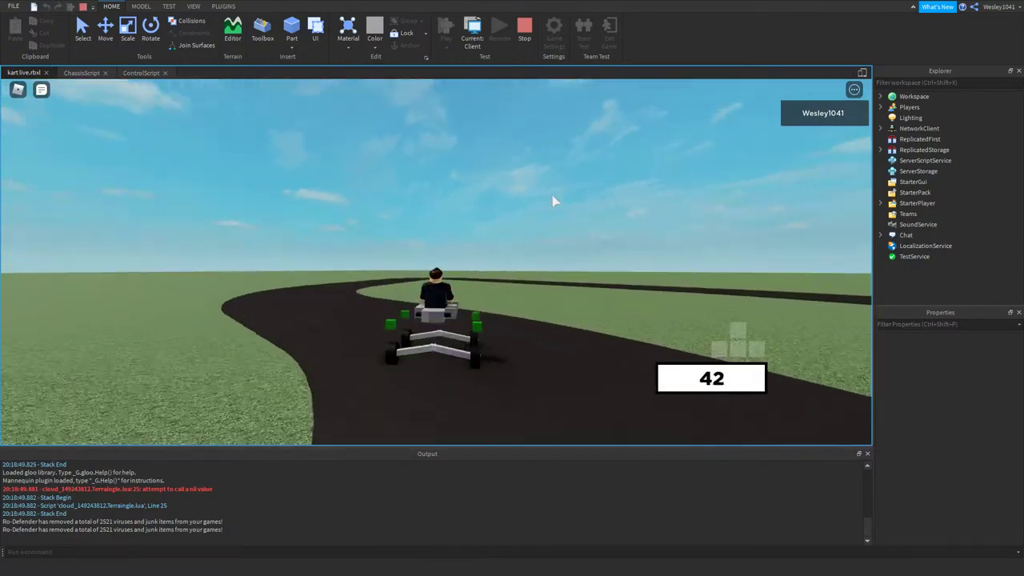
click(524, 36)
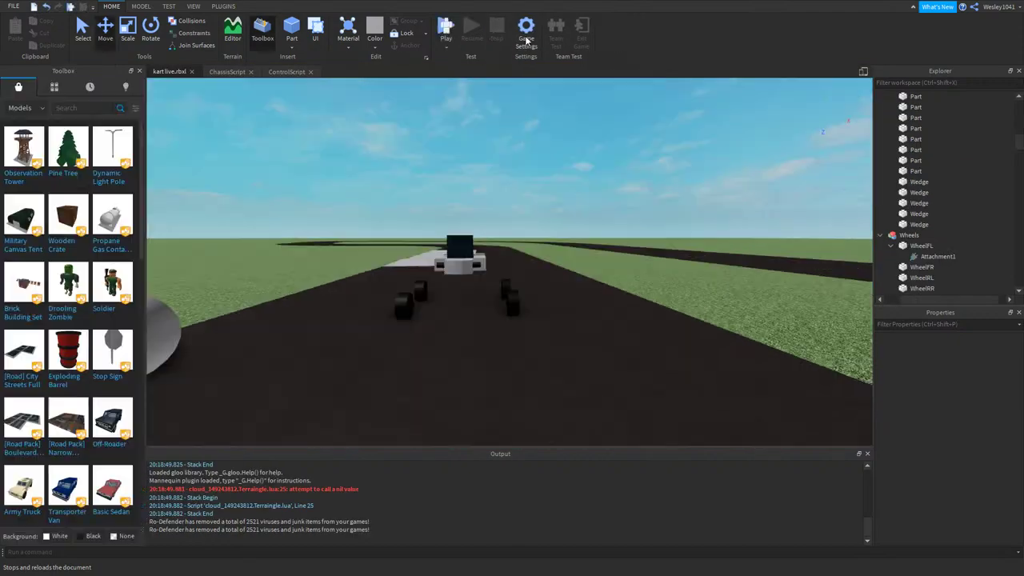
- Select the straight track part at the circuit's far end and launch the Archimedes and qCmdUtl plugins
key(d)
right_drag(571, 161, 562, 184)
key(w)
key(s)
key(s)
key(e)
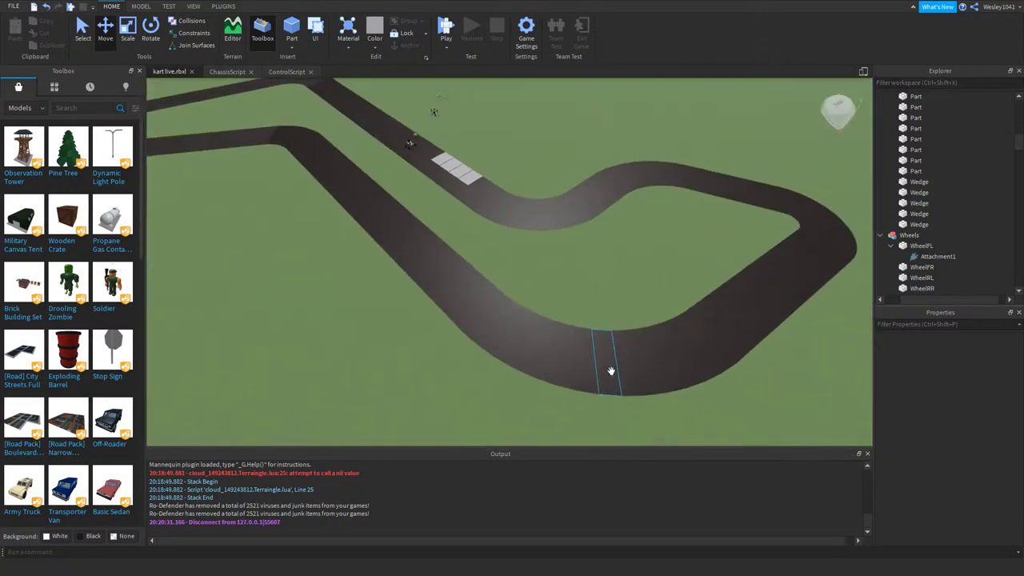
click(672, 364)
click(715, 337)
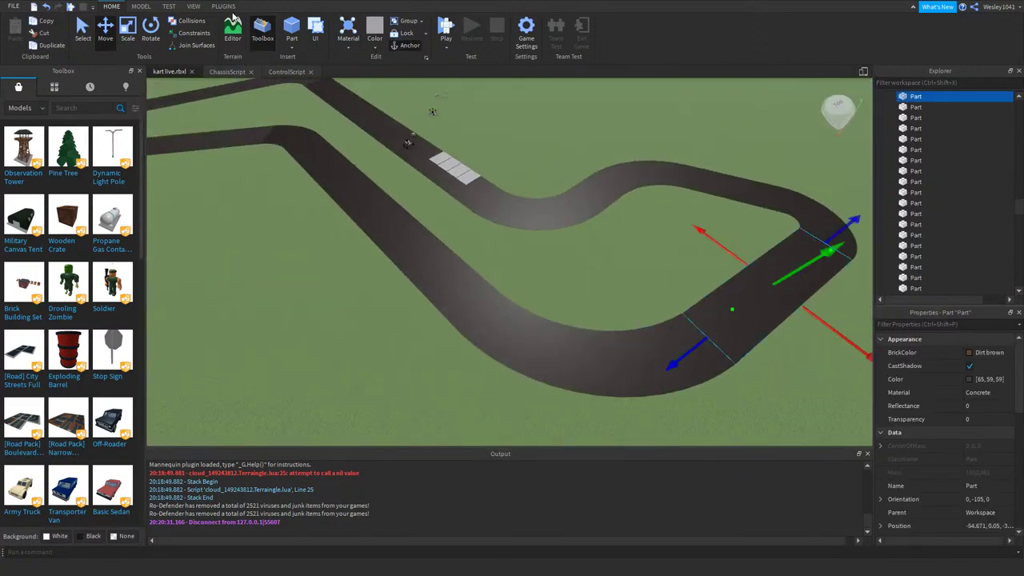
click(229, 6)
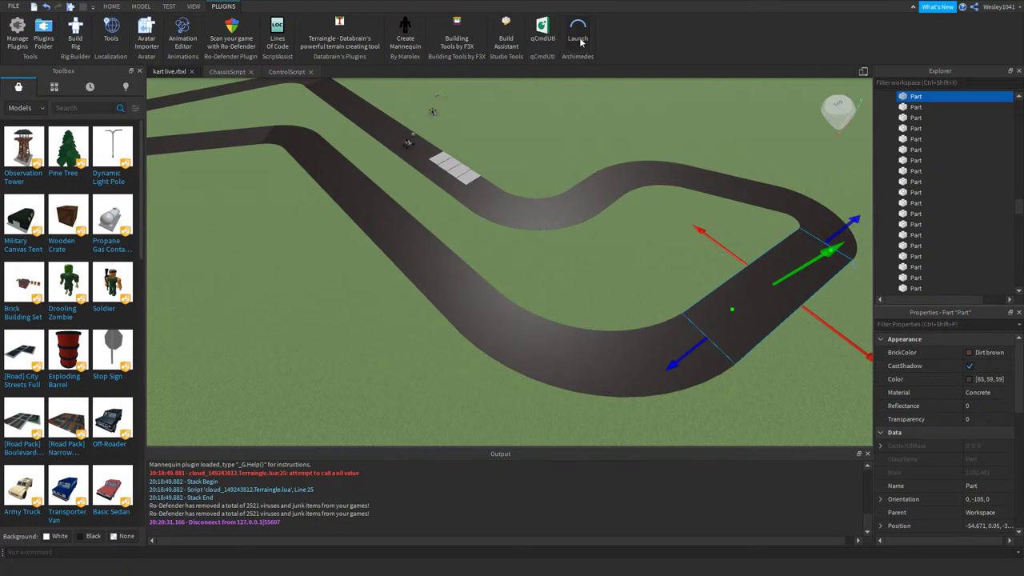
click(581, 42)
click(177, 237)
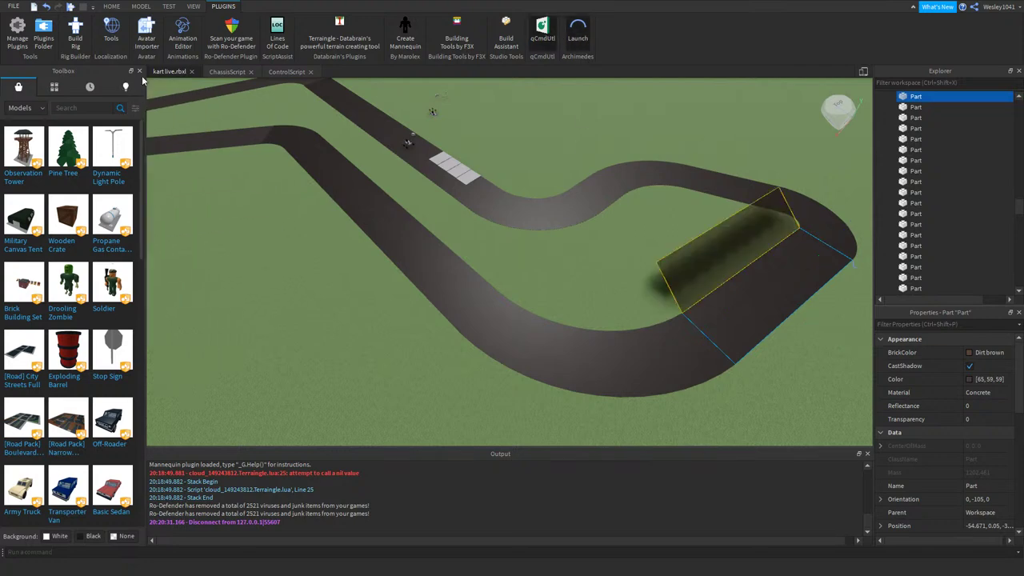
- Close the Toolbox and set Archimedes to the z² axis, a 5° angle and an inverted axis
click(139, 71)
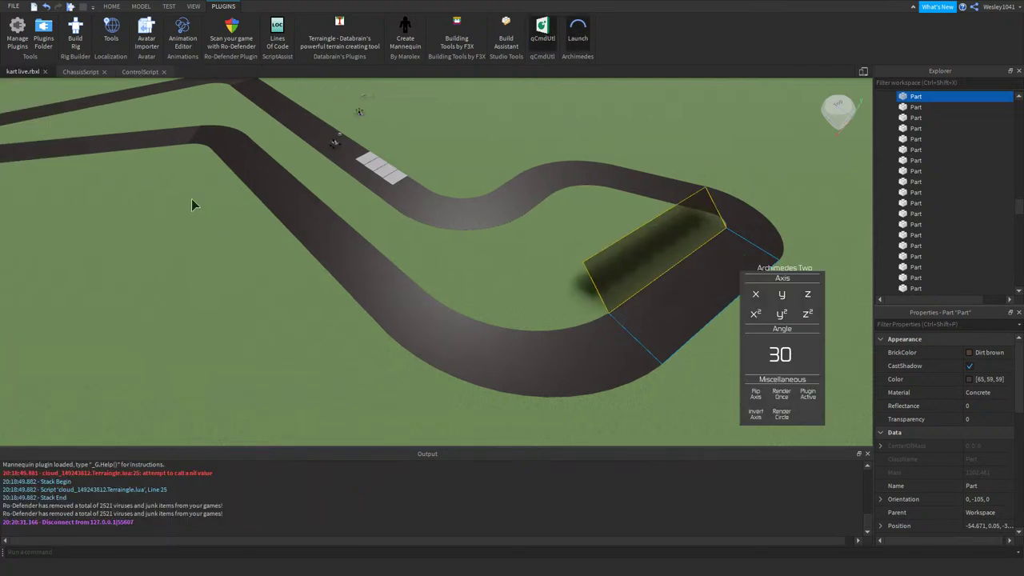
click(808, 314)
click(761, 415)
right_drag(244, 295, 251, 294)
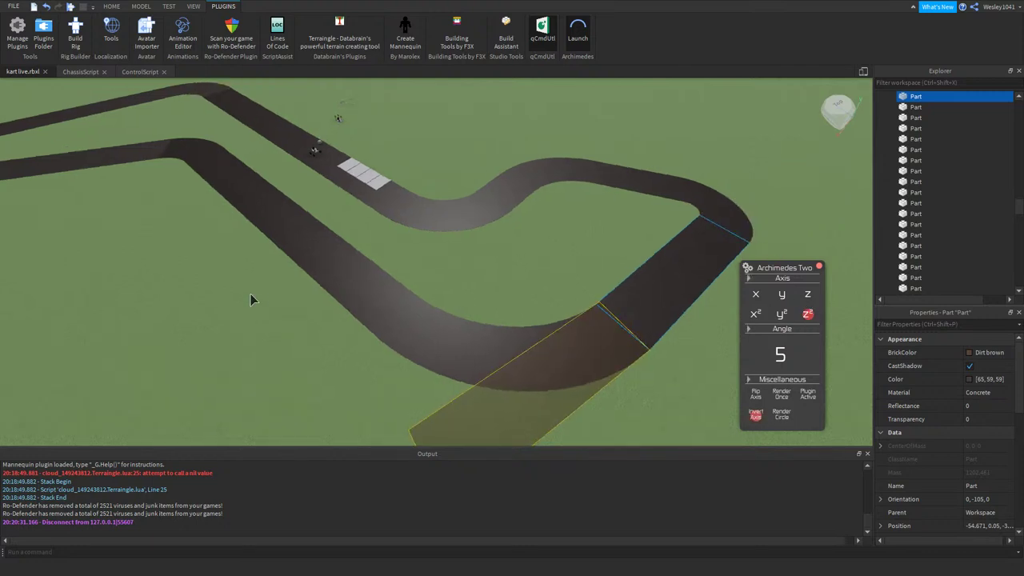
- Lengthen the selected straight by 198 studs past the existing bend, using ResizeObject with a 1-stud increment
mouse_move(54, 258)
click(31, 236)
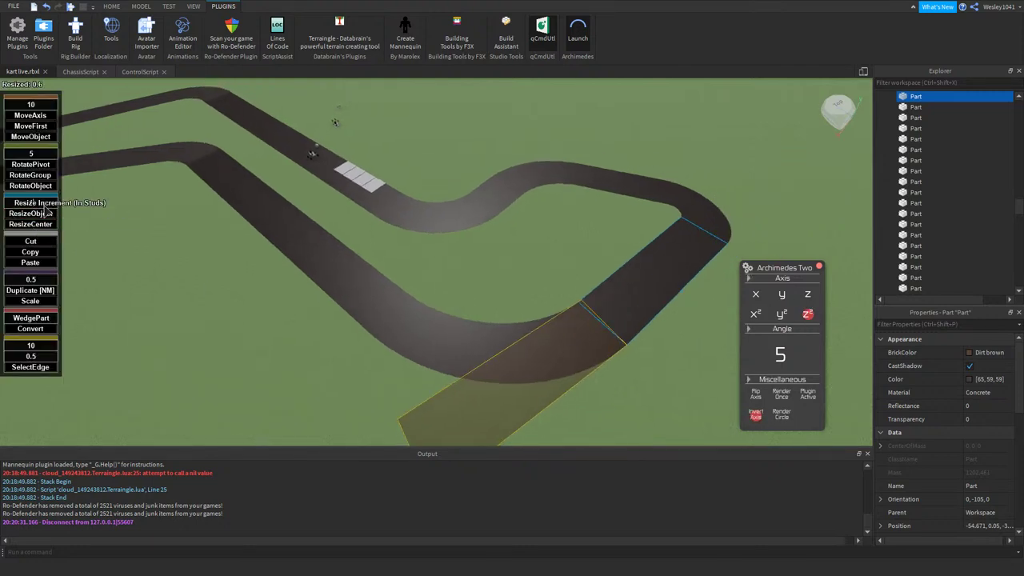
right_drag(523, 310, 524, 311)
scroll(523, 310, down, 3)
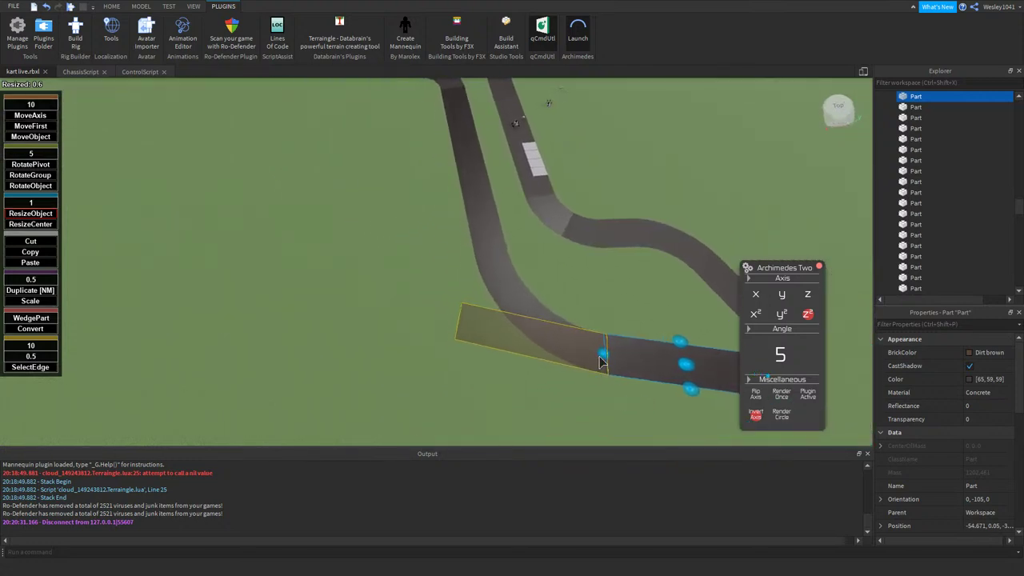
drag(600, 356, 386, 336)
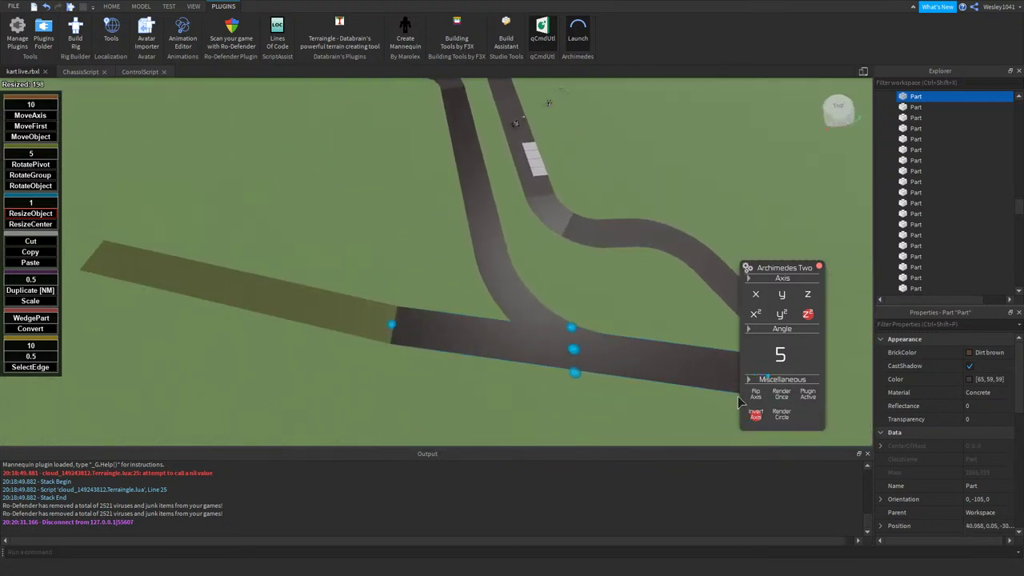
- Render the next 5° segment, shorten it by 332 studs to a thin slice, and keep rendering slices to form a tight curve
click(781, 394)
drag(89, 255, 397, 305)
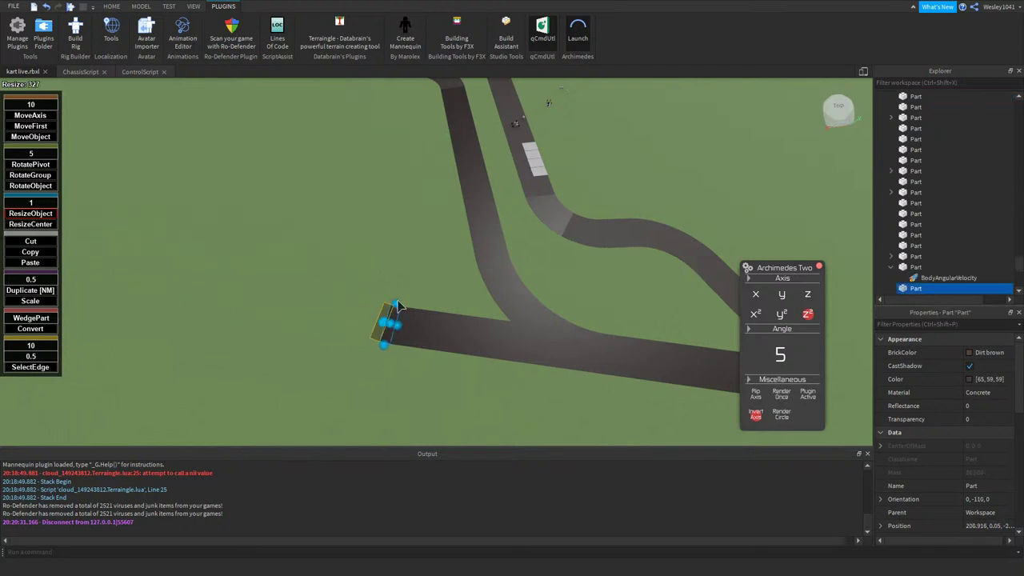
click(781, 398)
click(781, 398)
click(781, 398)
click(781, 398)
click(781, 398)
click(781, 399)
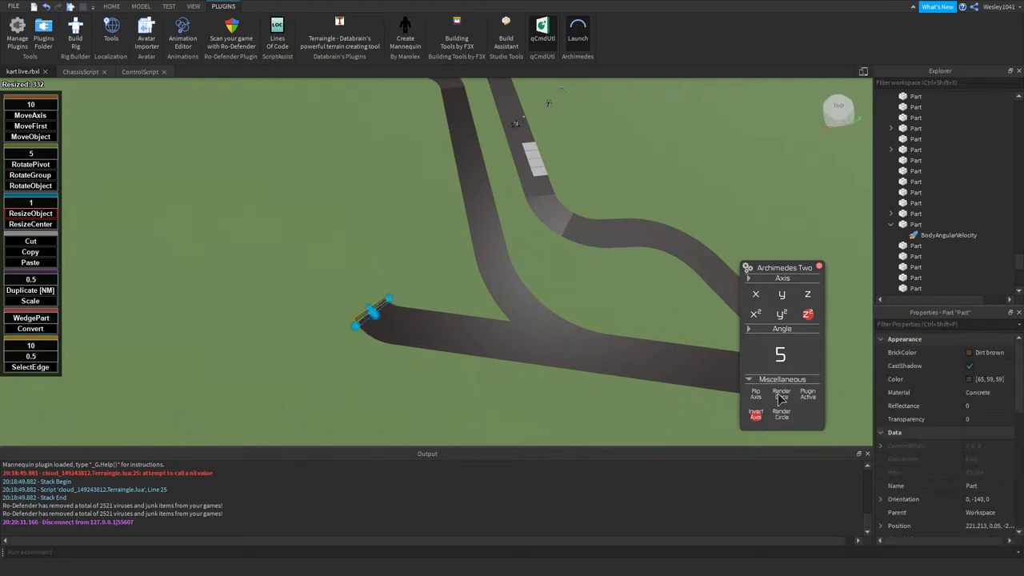
click(782, 398)
click(781, 398)
click(781, 394)
click(781, 394)
click(781, 394)
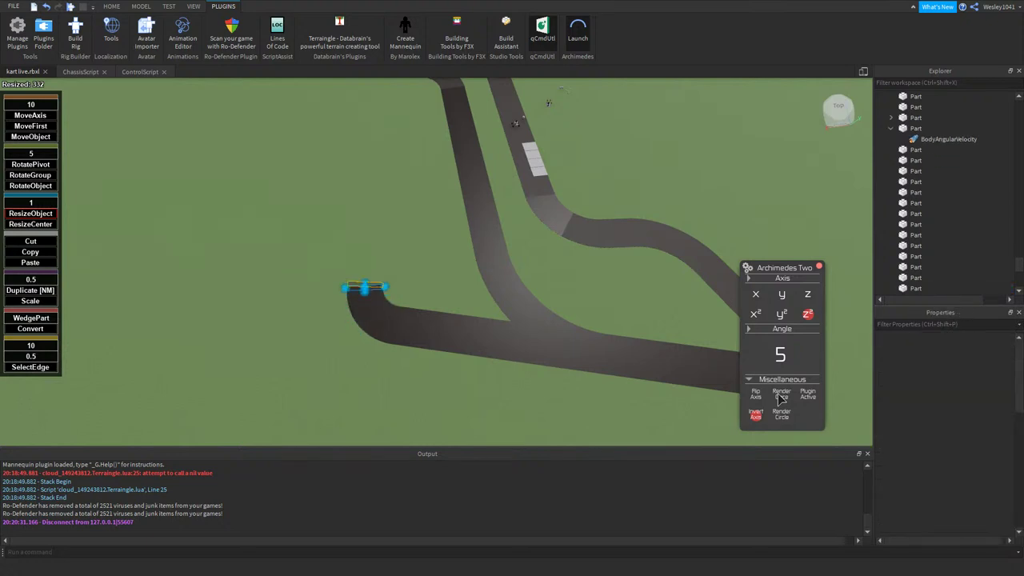
click(781, 394)
click(782, 394)
- Extend the curve's last slice into a short straight toward the circuit and render the next segment from its end
click(376, 272)
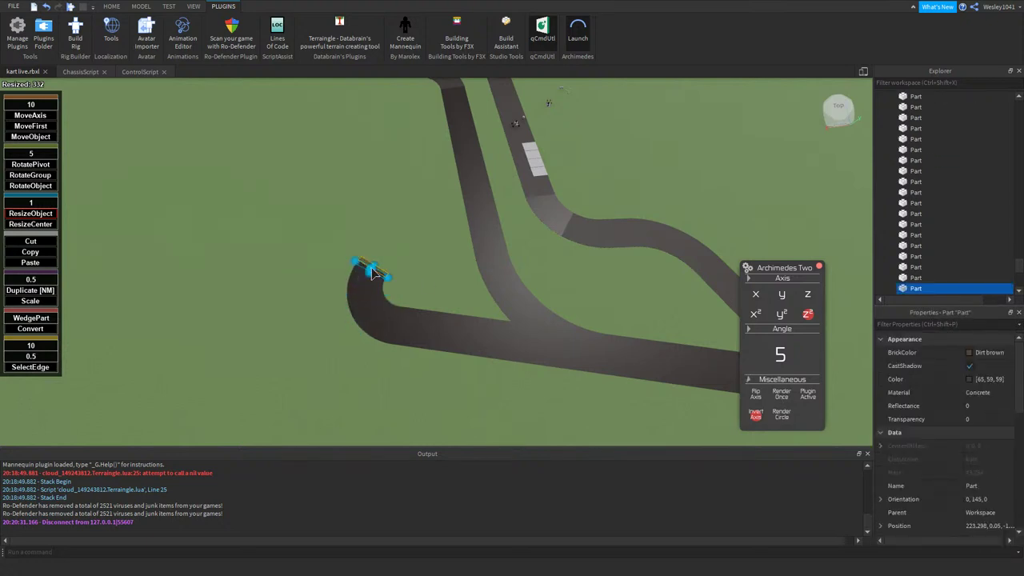
drag(376, 272, 403, 219)
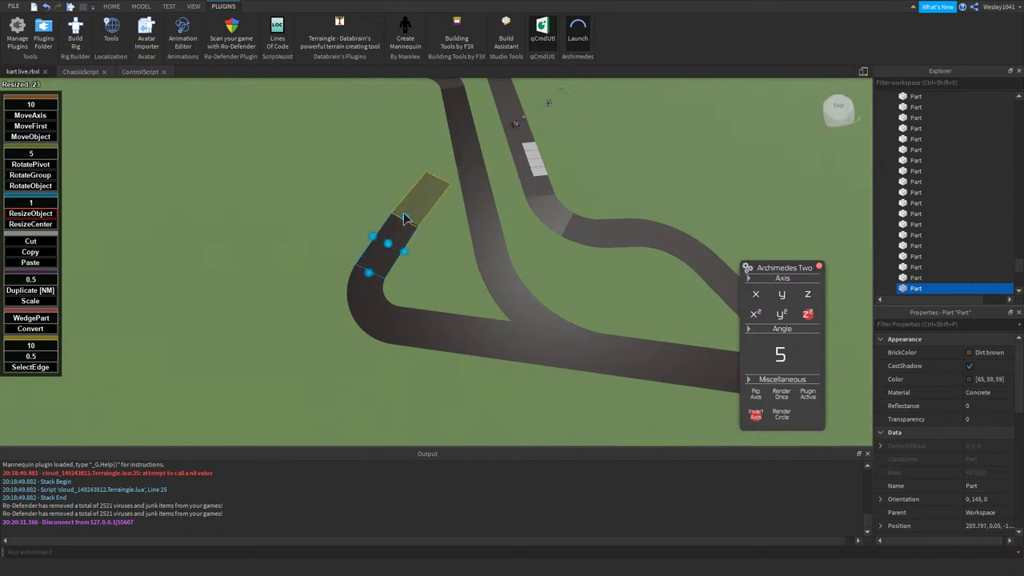
click(774, 397)
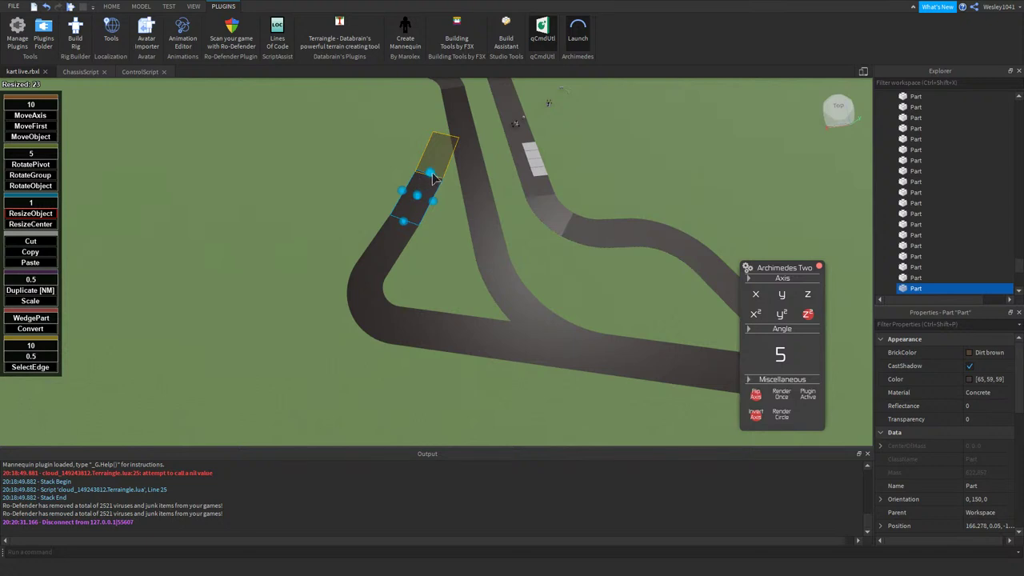
- With the axis flipped, shorten the new segment to a thin slice and render repeated slices to bend the track the opposite way
drag(431, 178, 406, 200)
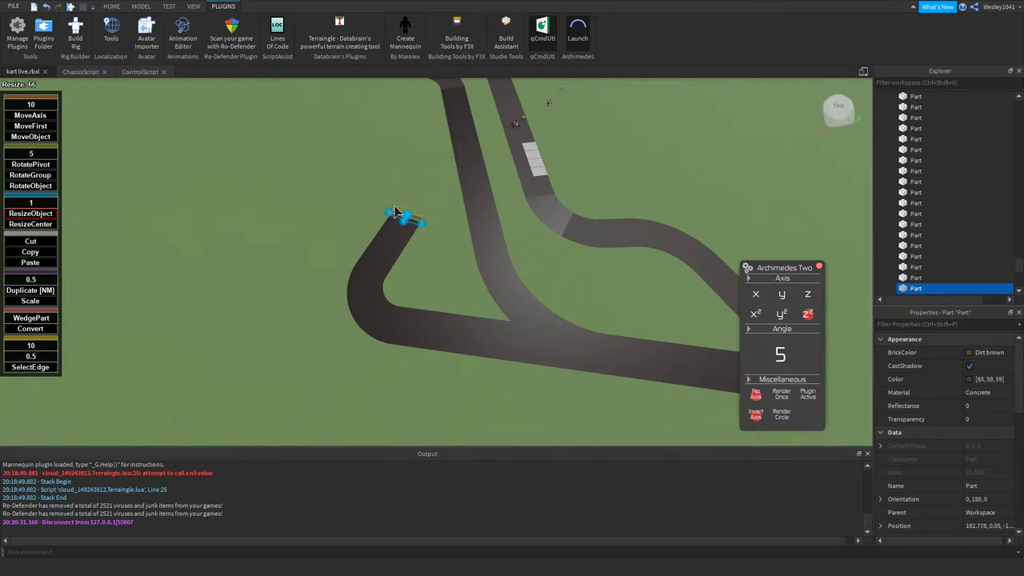
right_drag(397, 212, 447, 217)
scroll(399, 238, up, 7)
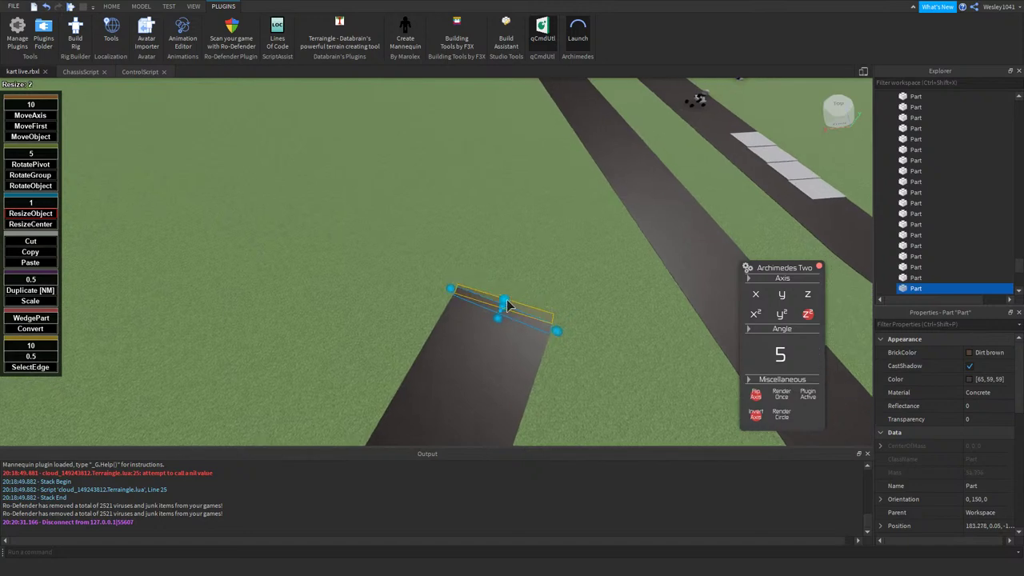
click(778, 402)
click(778, 401)
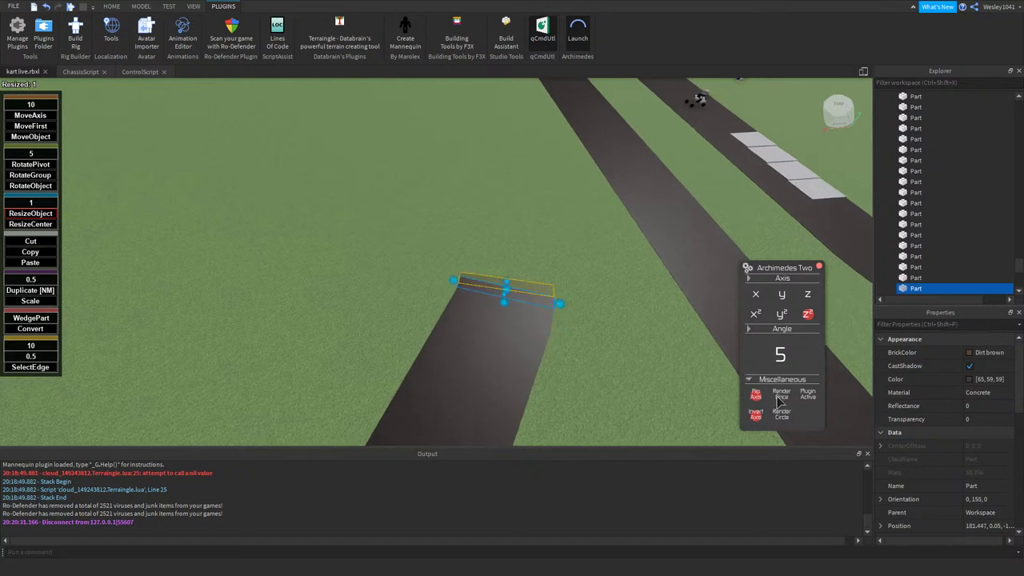
click(778, 401)
click(779, 402)
key(r)
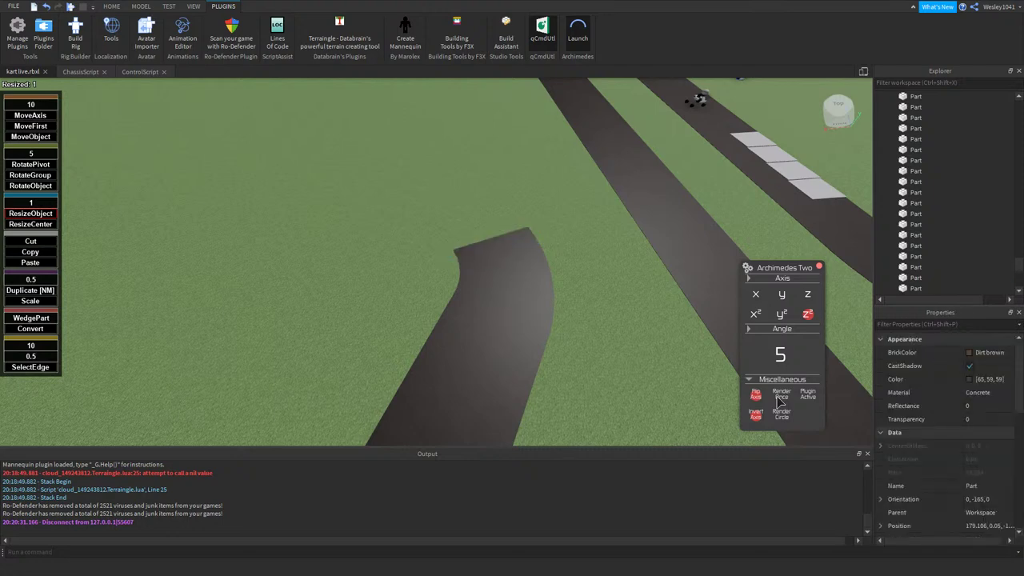
- Extend the opposite bend's last slice into a straight running alongside the circuit and render the next segment from its end
click(479, 220)
drag(474, 224, 381, 165)
scroll(436, 218, down, 6)
scroll(453, 232, down, 1)
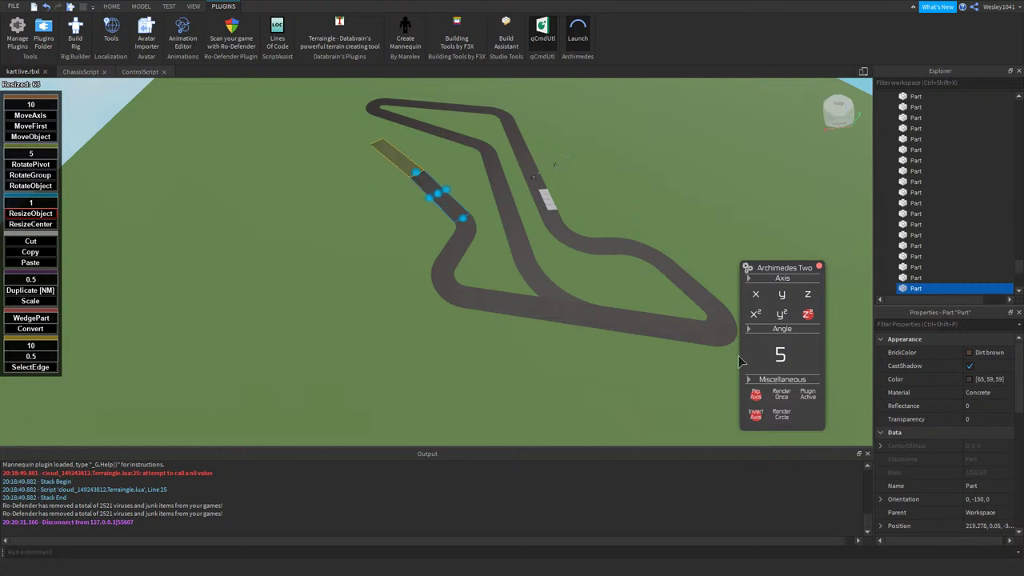
click(787, 396)
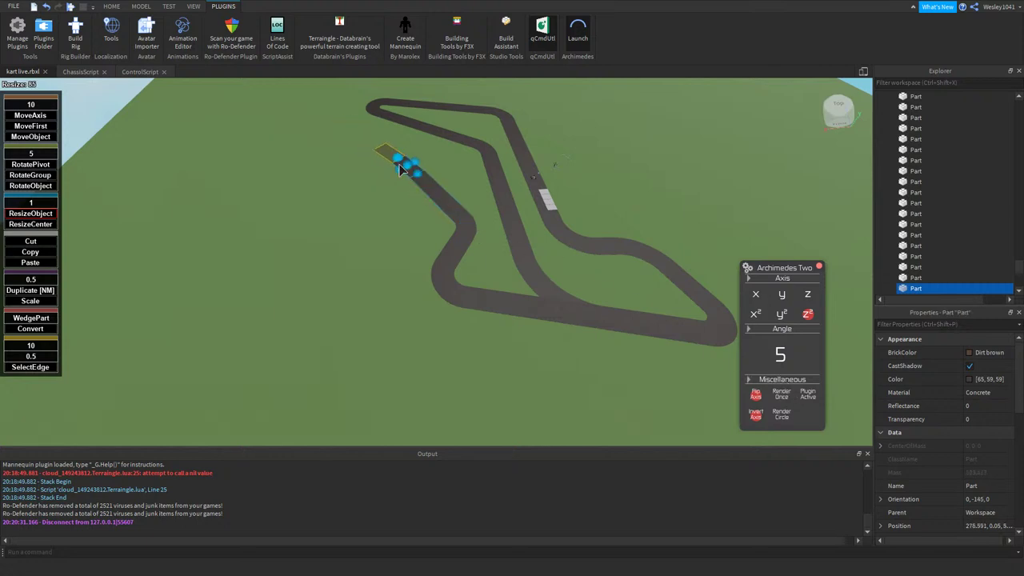
- Shorten the new end segment to a thin slice and render repeated 5° slices to form a hairpin turning away from the circuit
scroll(410, 176, up, 10)
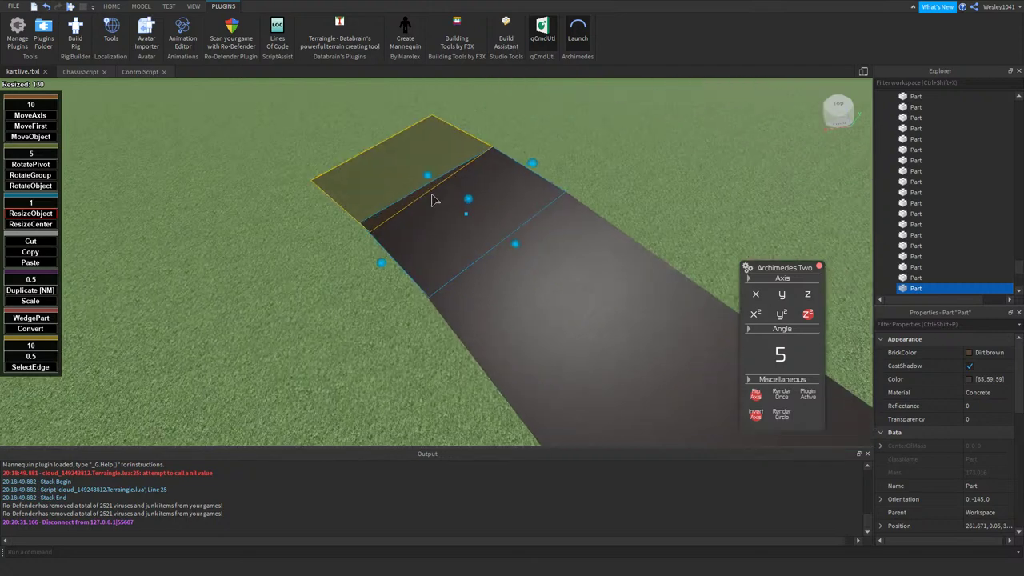
drag(430, 182, 489, 215)
click(786, 393)
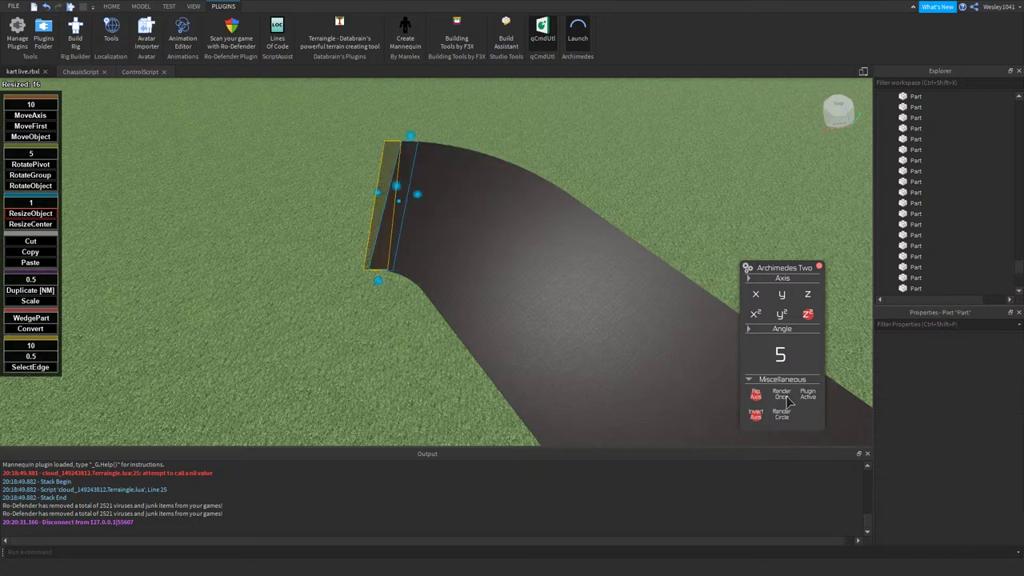
click(786, 396)
click(786, 397)
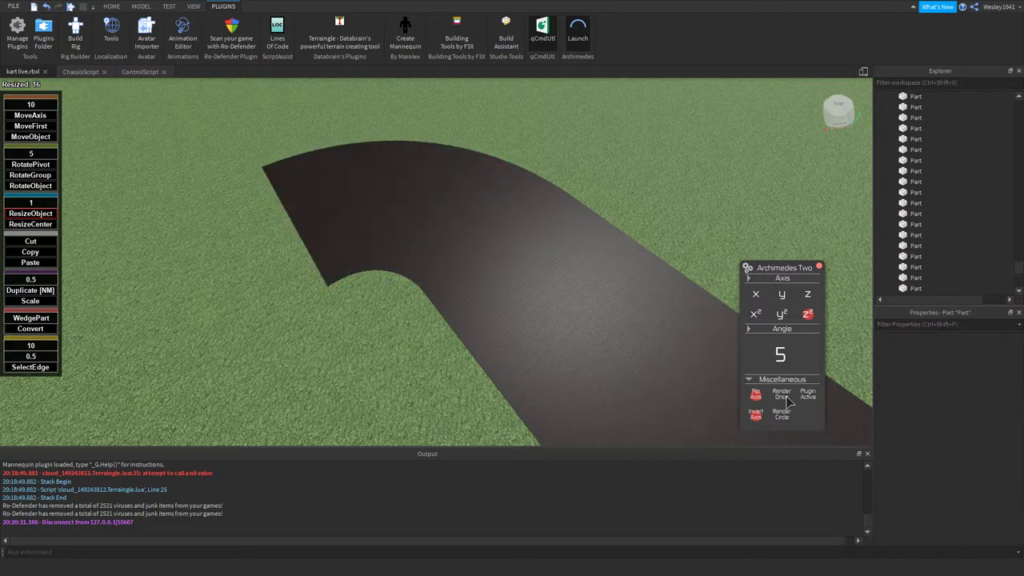
click(786, 396)
click(786, 397)
click(786, 396)
right_drag(559, 269, 559, 269)
scroll(559, 269, down, 5)
scroll(560, 275, down, 4)
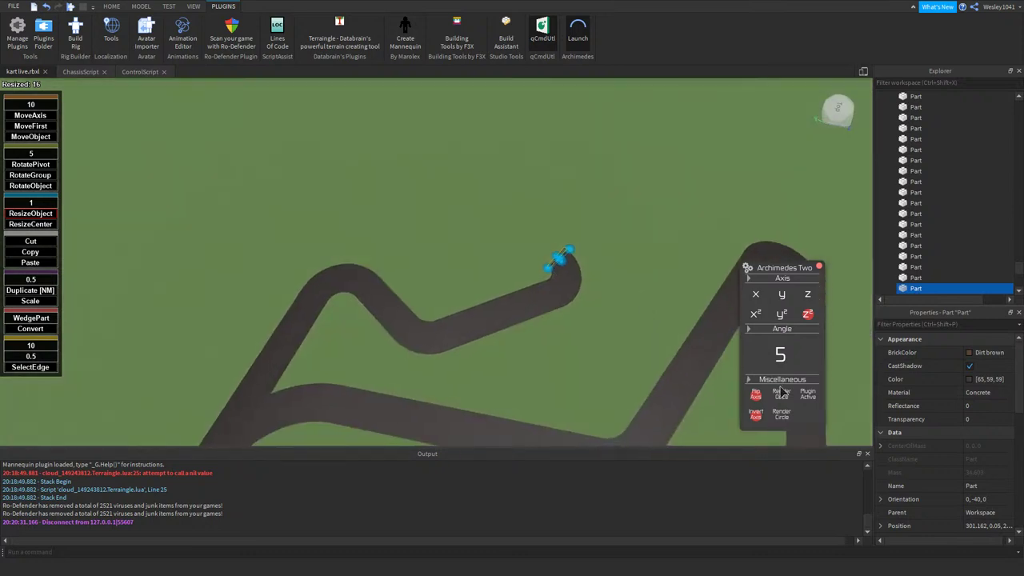
click(782, 396)
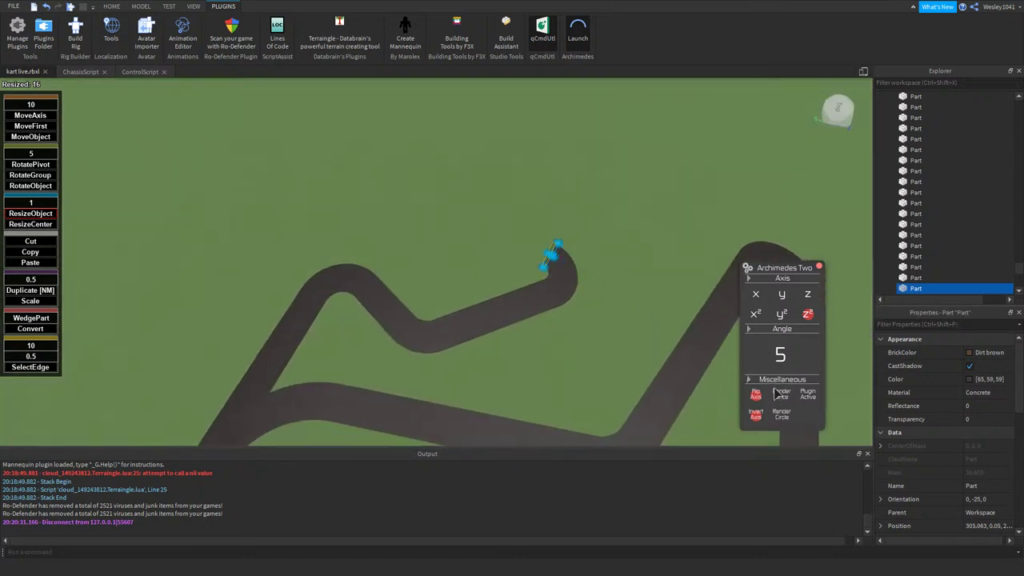
- Lengthen the hairpin's last slice by 314 studs into a long straight, turn off Flip Axis and render the next segment
drag(541, 256, 311, 174)
scroll(399, 213, down, 4)
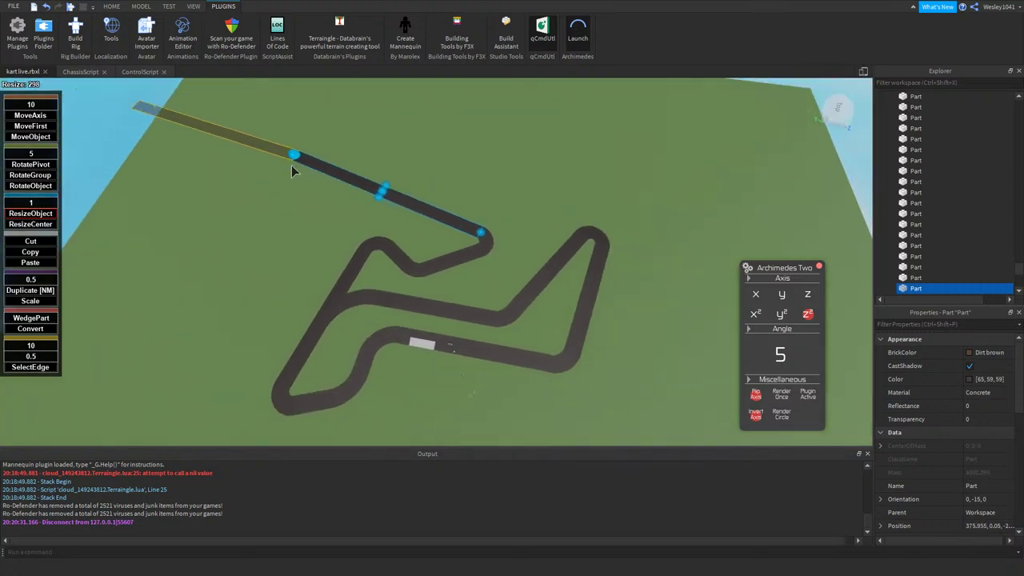
click(781, 395)
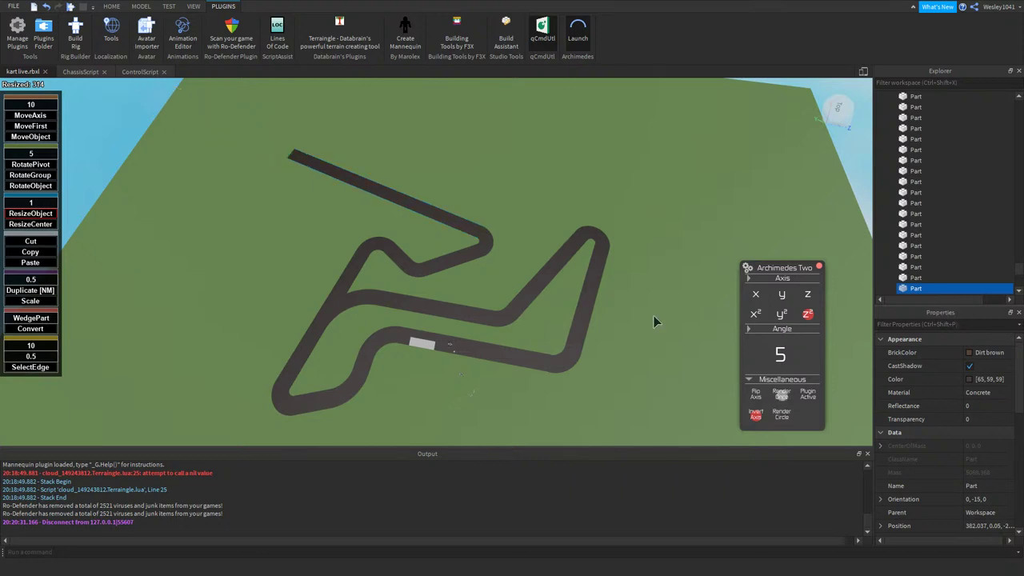
- Shorten the new segment at the far end of the long straight to a thin slice
scroll(186, 118, up, 4)
right_drag(186, 117, 189, 113)
scroll(323, 173, up, 3)
drag(324, 178, 540, 358)
scroll(540, 357, up, 6)
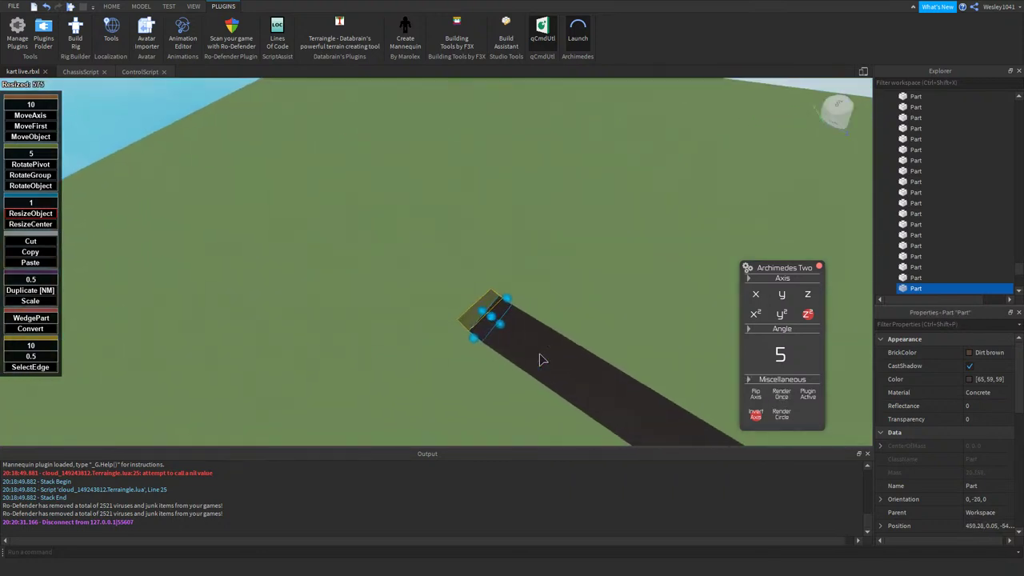
drag(434, 255, 450, 266)
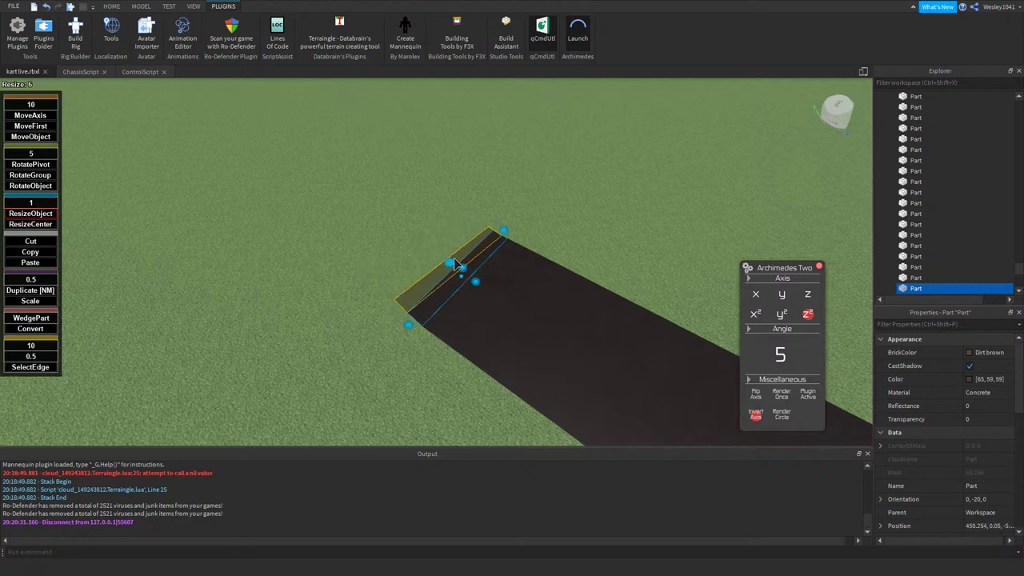
- Render repeated 5° slices from the end of the long straight to form a wide hairpin doubling back toward the circuit
click(783, 397)
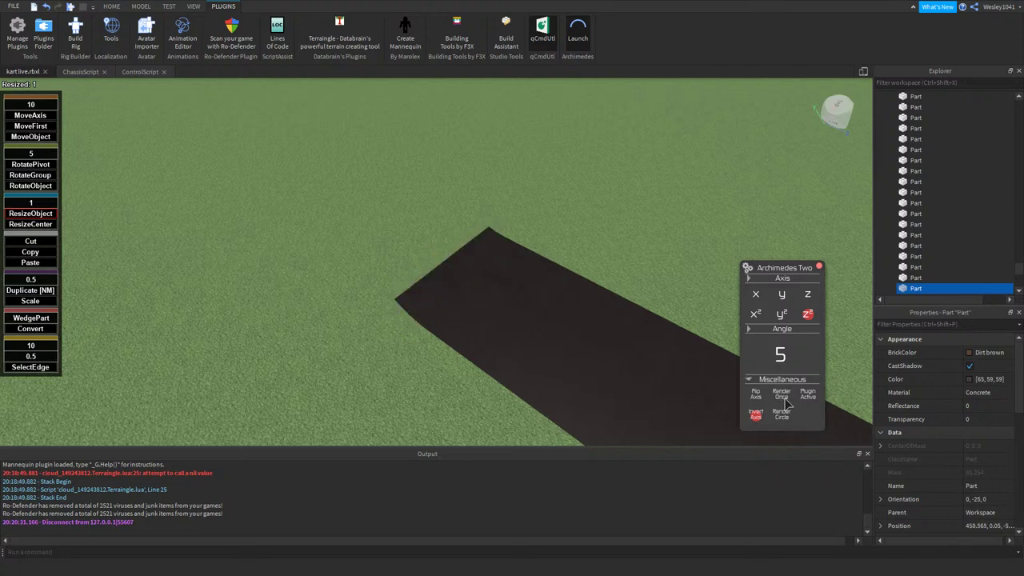
click(784, 395)
click(784, 395)
click(783, 394)
click(784, 394)
click(783, 393)
click(784, 393)
key(r)
key(r)
key(r)
key(r)
key(r)
key(r)
key(r)
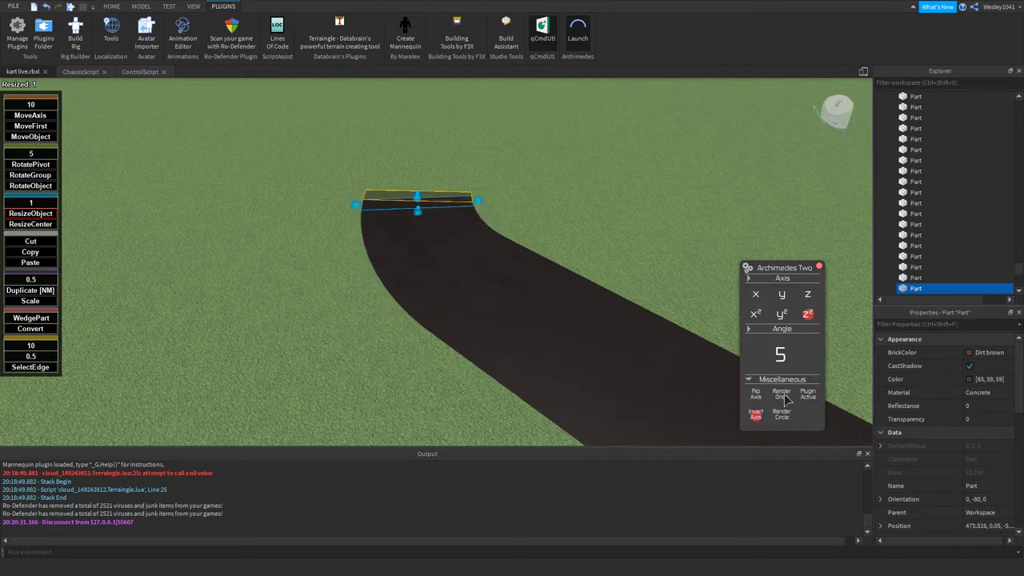
key(r)
key(r)
key(r)
key(r)
key(r)
key(r)
key(r)
key(r)
key(r)
key(r)
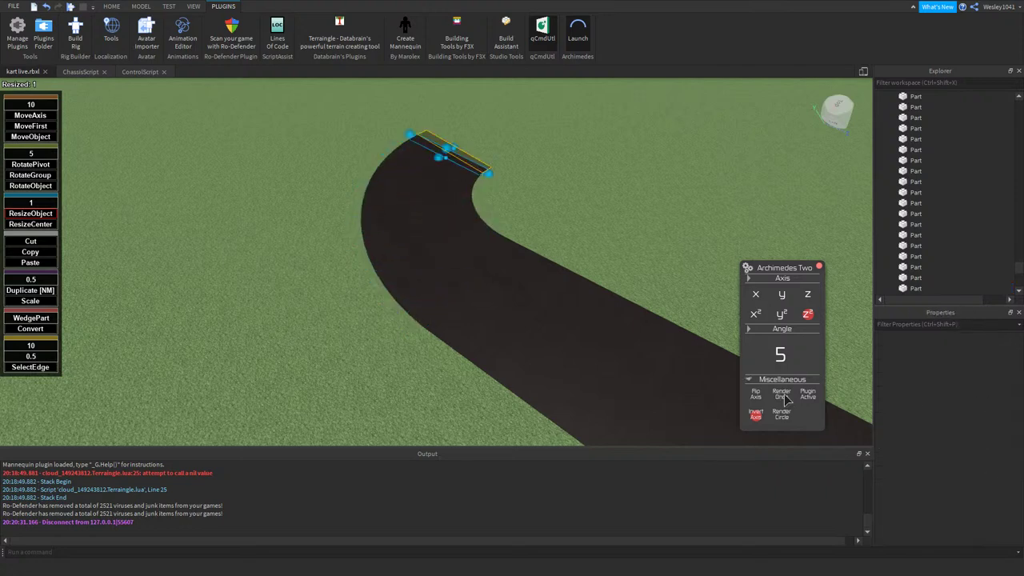
key(r)
key(r)
key(r)
key(r)
key(r)
key(r)
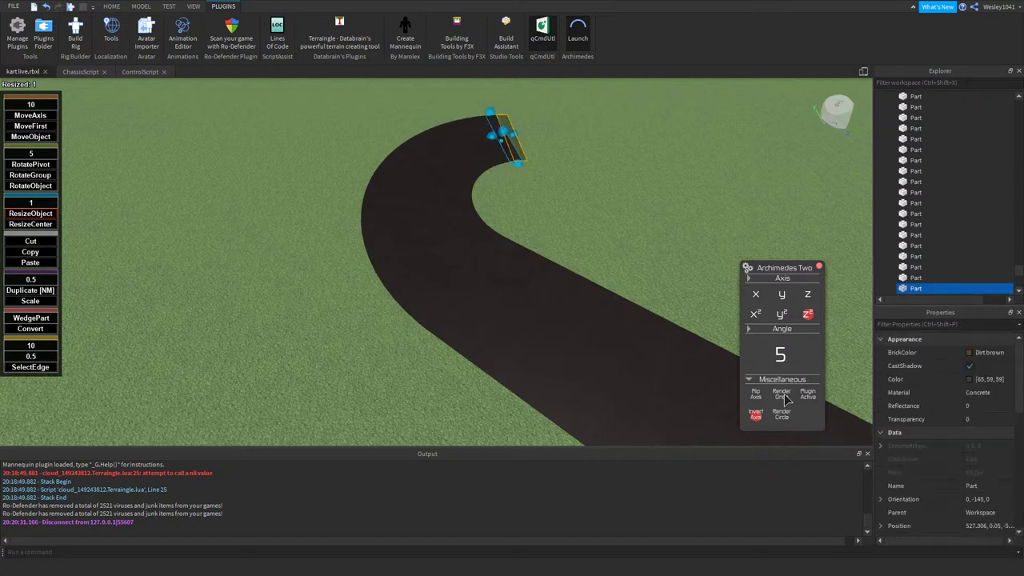
key(r)
key(r)
key(r)
key(r)
key(r)
key(r)
key(r)
key(r)
key(r)
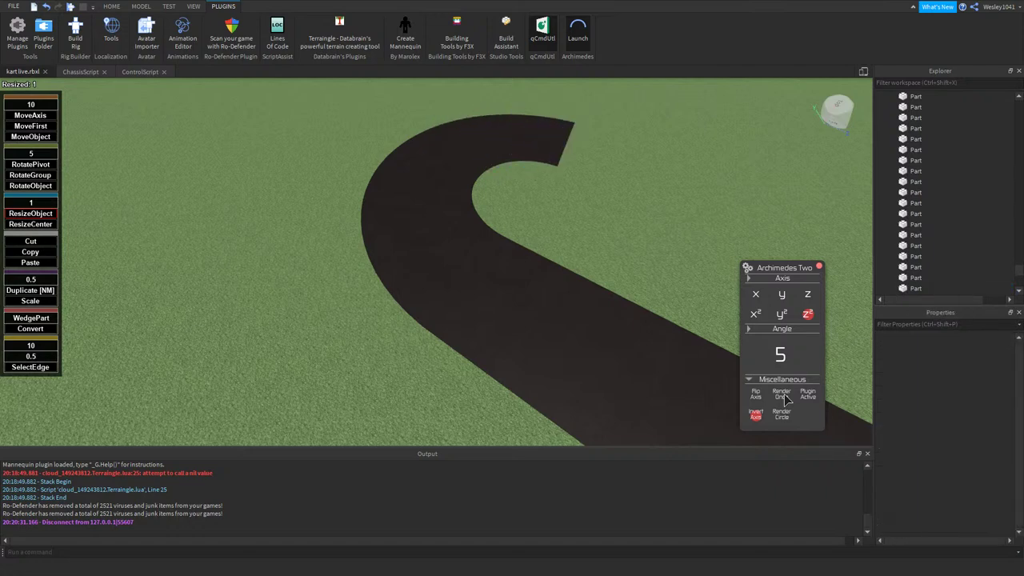
key(r)
key(r)
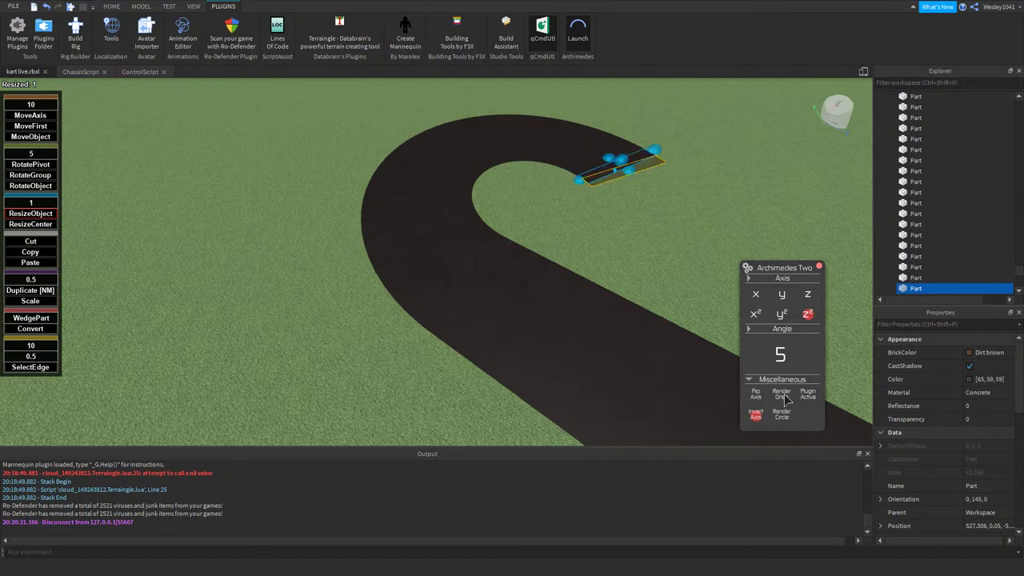
- Lengthen the hairpin's last slice by 44 studs, turn on Flip Axis and render the next segment
drag(644, 190, 657, 200)
click(760, 395)
right_drag(507, 320, 728, 357)
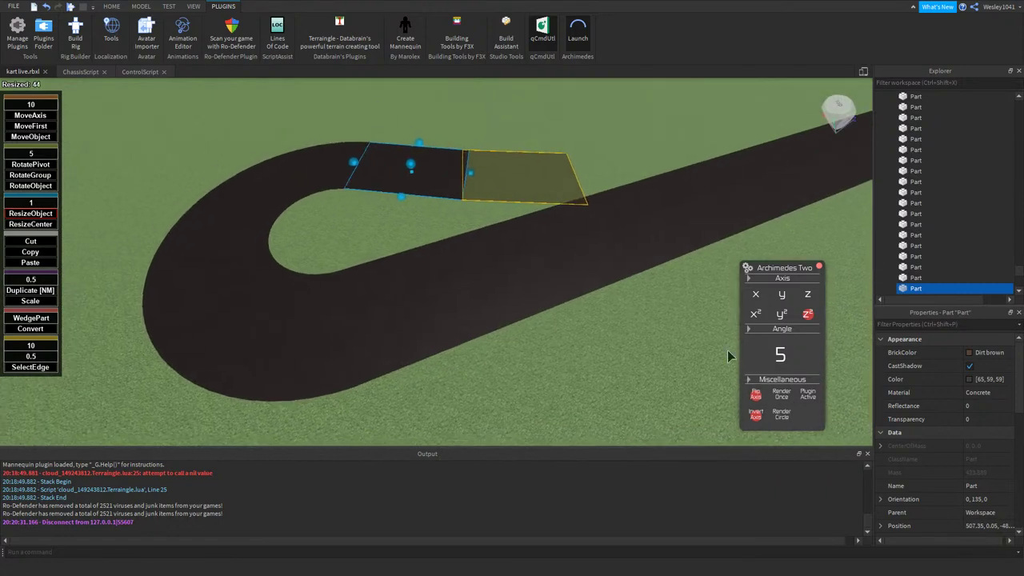
click(780, 396)
- Shorten the segment after the hairpin by 42 studs and render repeated slices to curve the track away from the long straight
drag(583, 184, 487, 173)
click(783, 395)
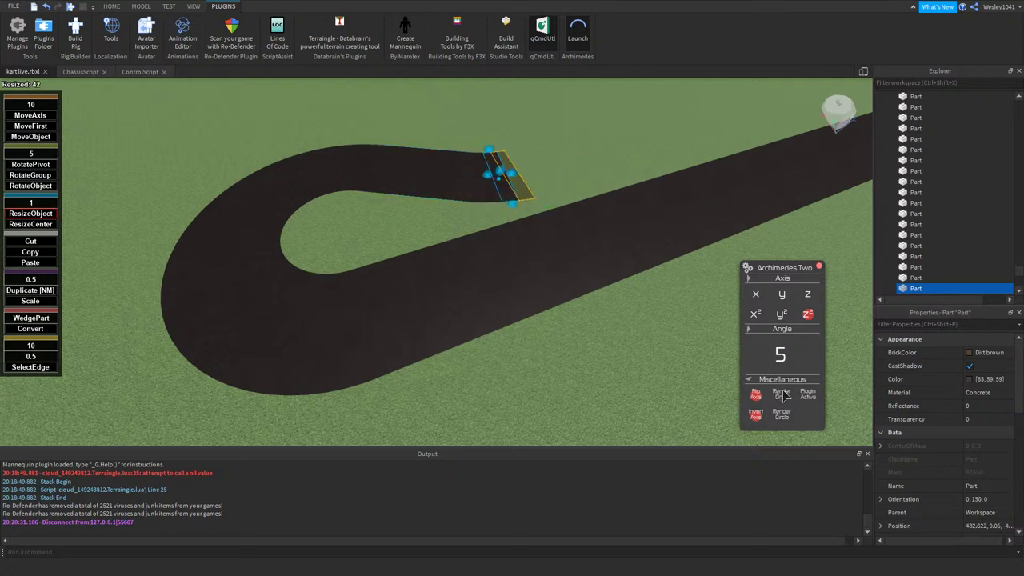
click(782, 395)
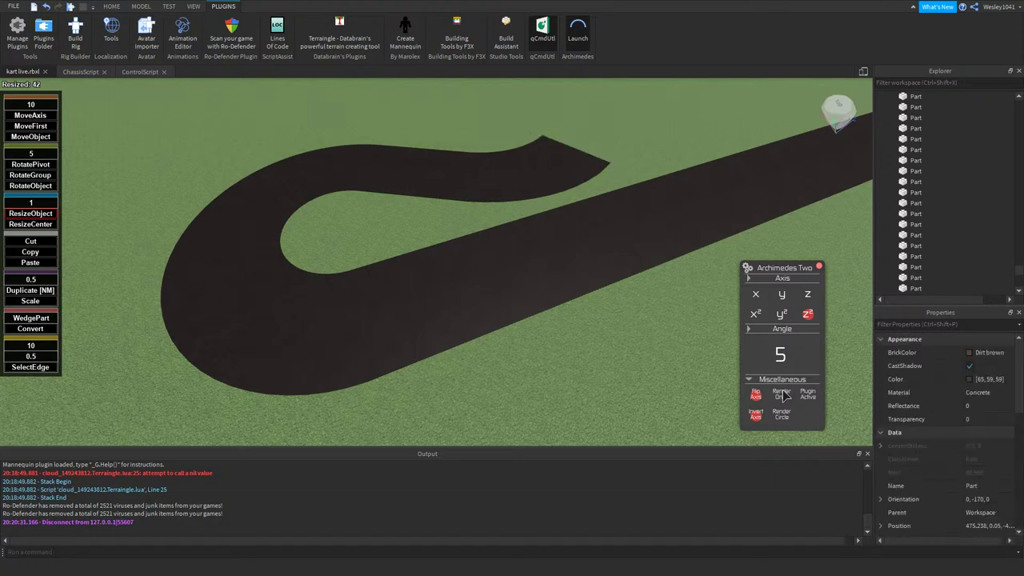
click(782, 395)
right_drag(537, 233, 537, 236)
scroll(536, 233, up, 5)
scroll(537, 235, down, 10)
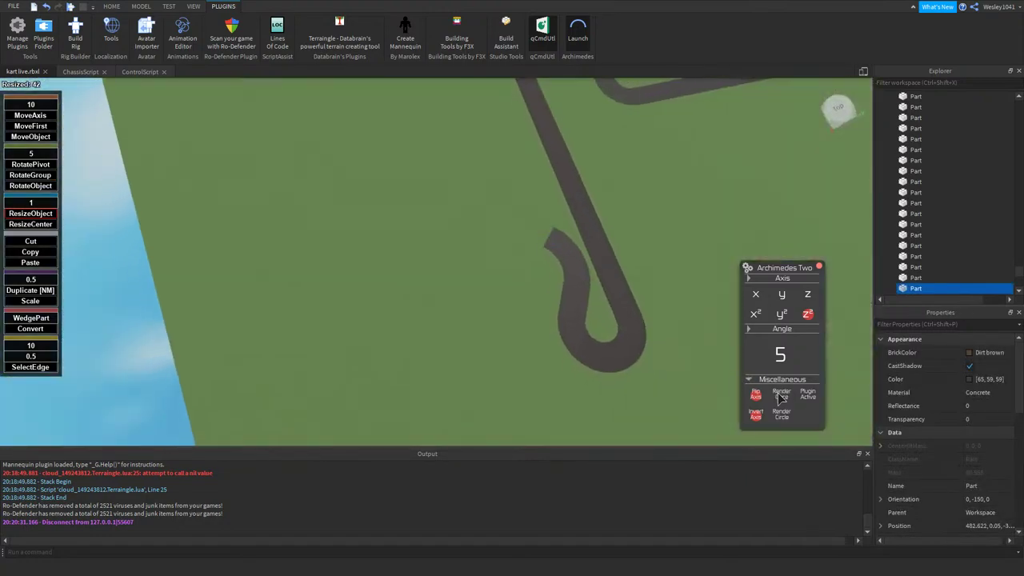
click(780, 396)
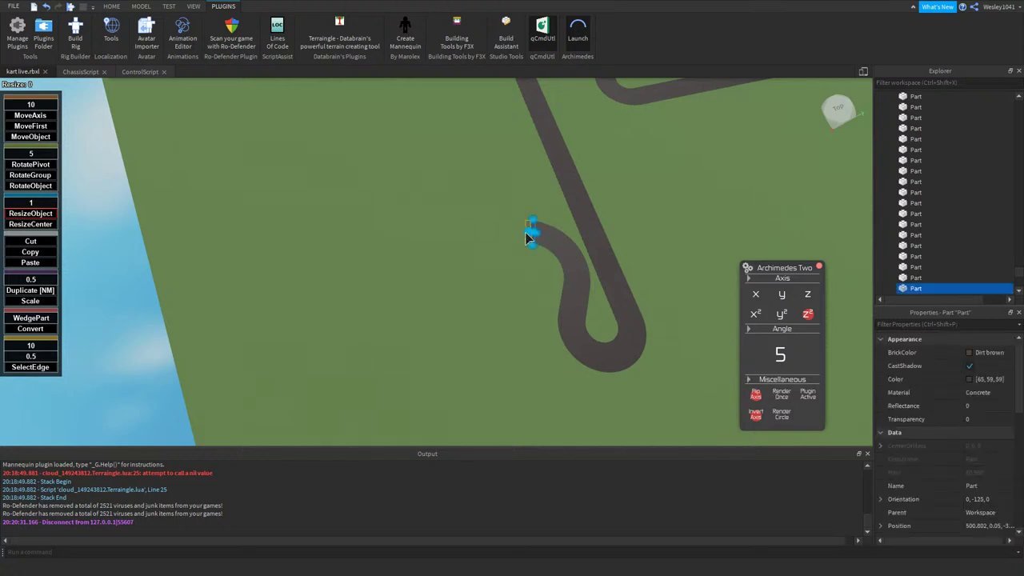
- Lengthen the curve's last slice by 192 studs into a straight, turn off Flip Axis and render the next segment
scroll(528, 237, down, 5)
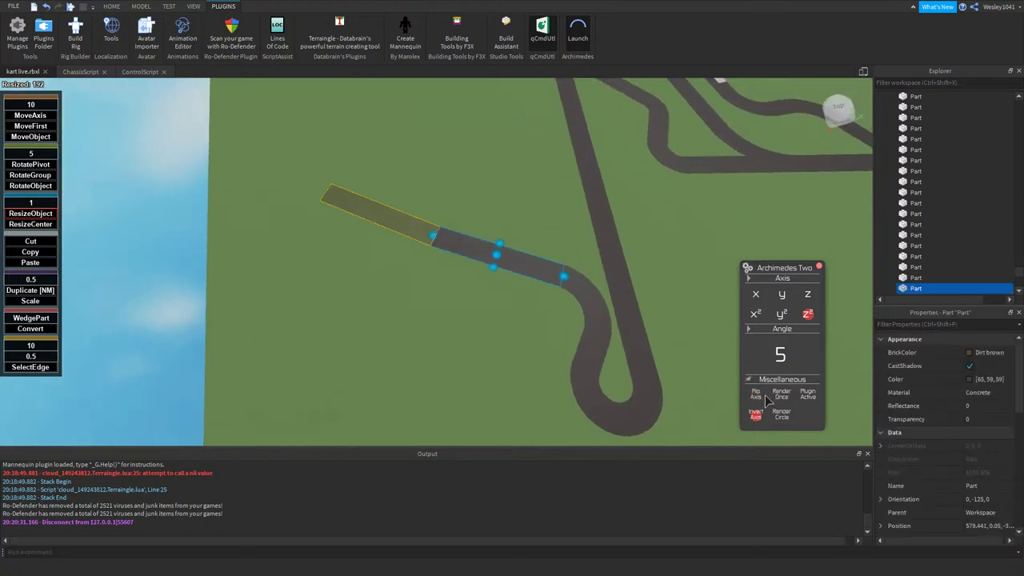
click(780, 396)
- Shorten the segment at the end of the 192-stud straight to a thin slice and render repeated 5° slices to form a bend
scroll(682, 351, down, 5)
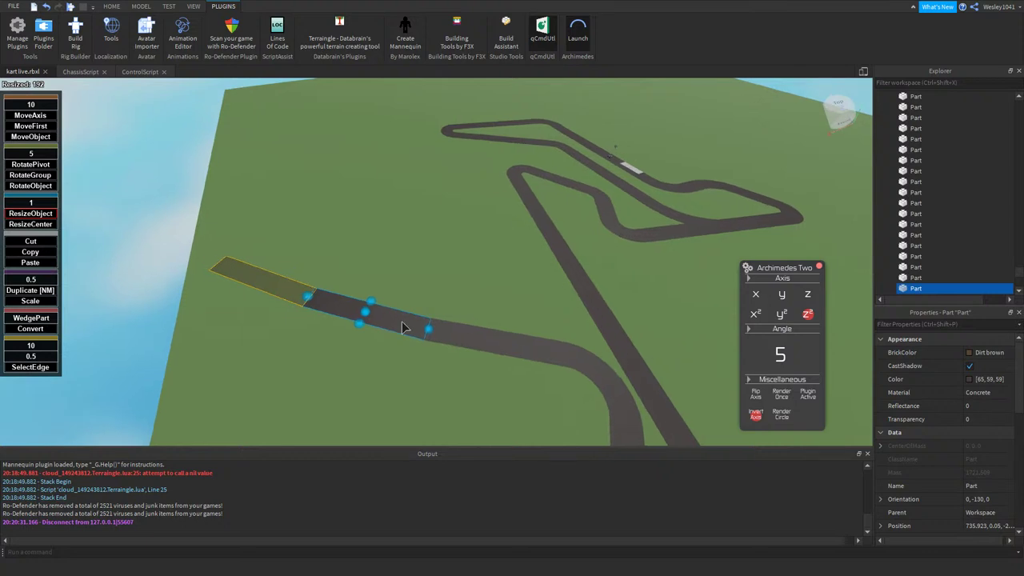
drag(308, 300, 417, 321)
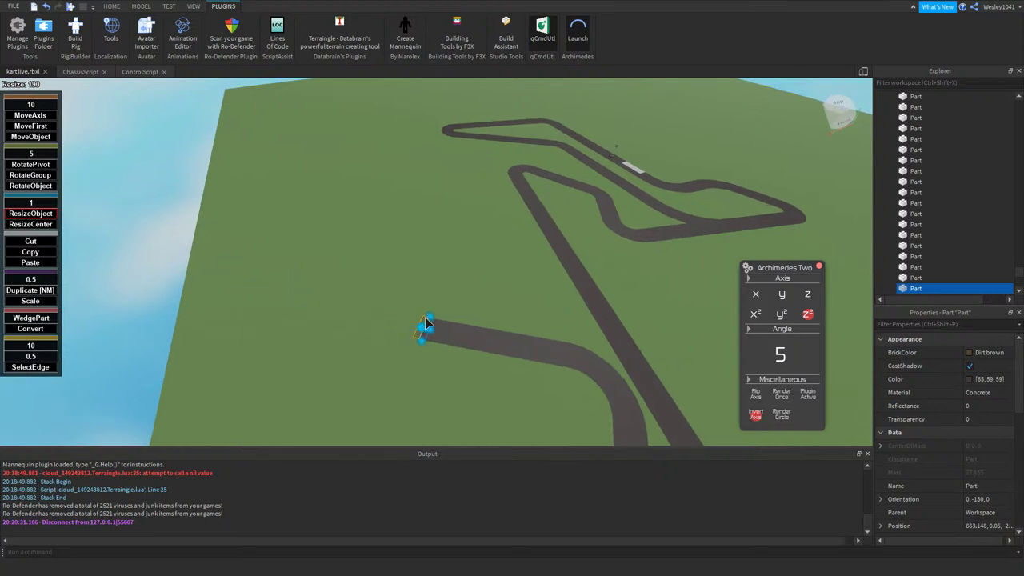
scroll(426, 323, up, 5)
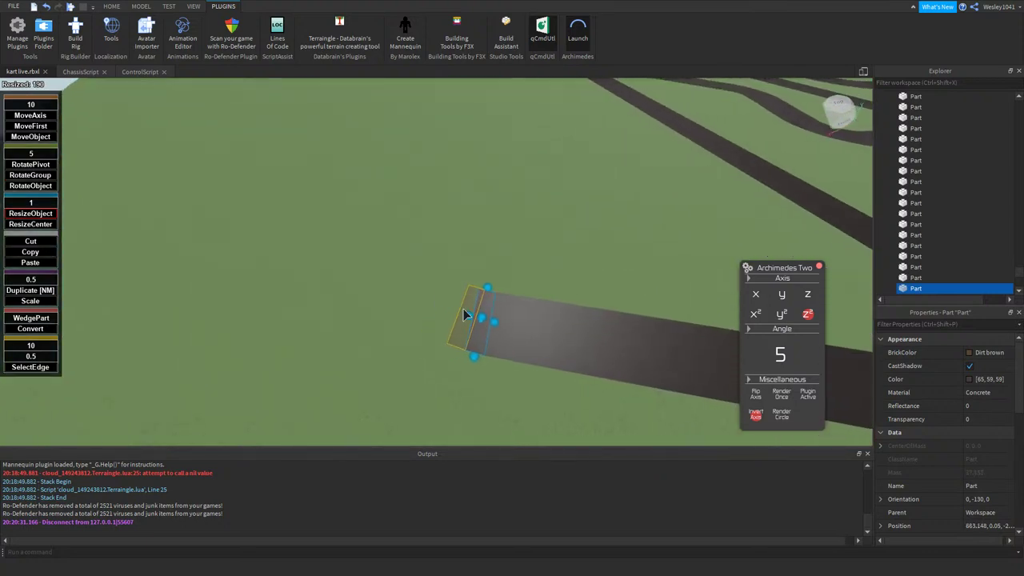
click(784, 398)
click(784, 398)
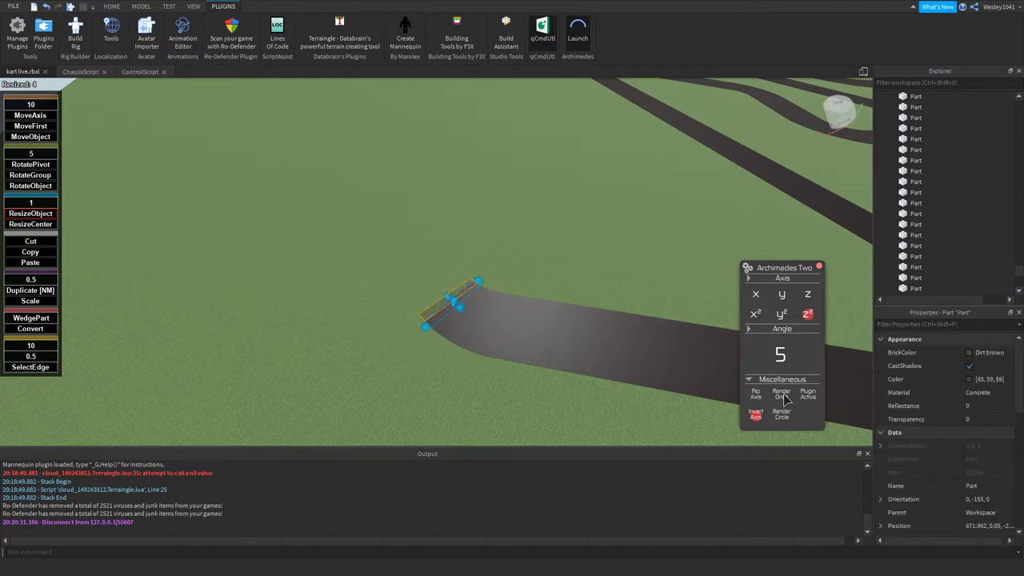
click(784, 398)
click(784, 398)
click(784, 397)
click(784, 397)
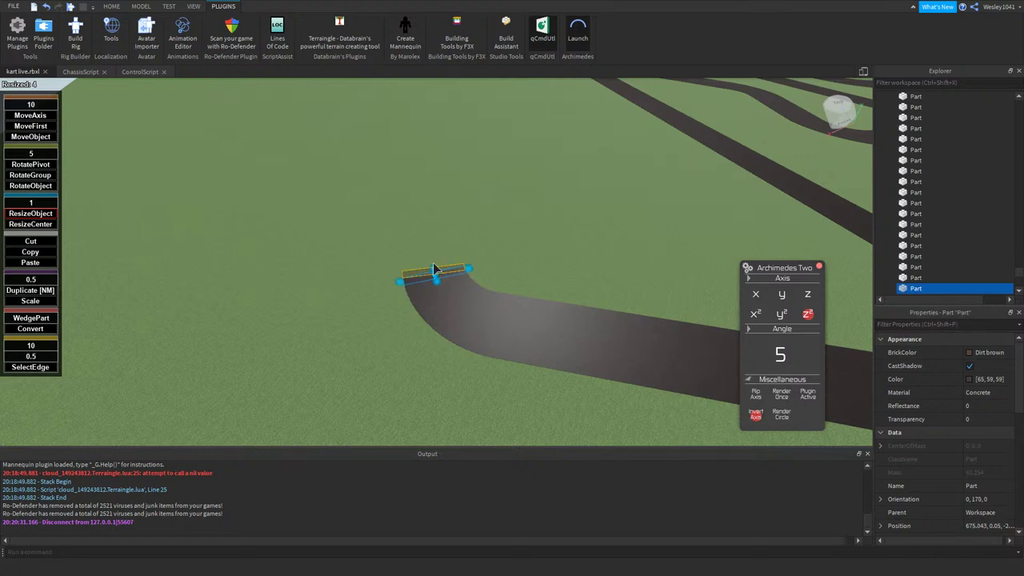
- Lengthen the bend's last slice by 123 studs into a straight and render the next segment
drag(432, 271, 368, 170)
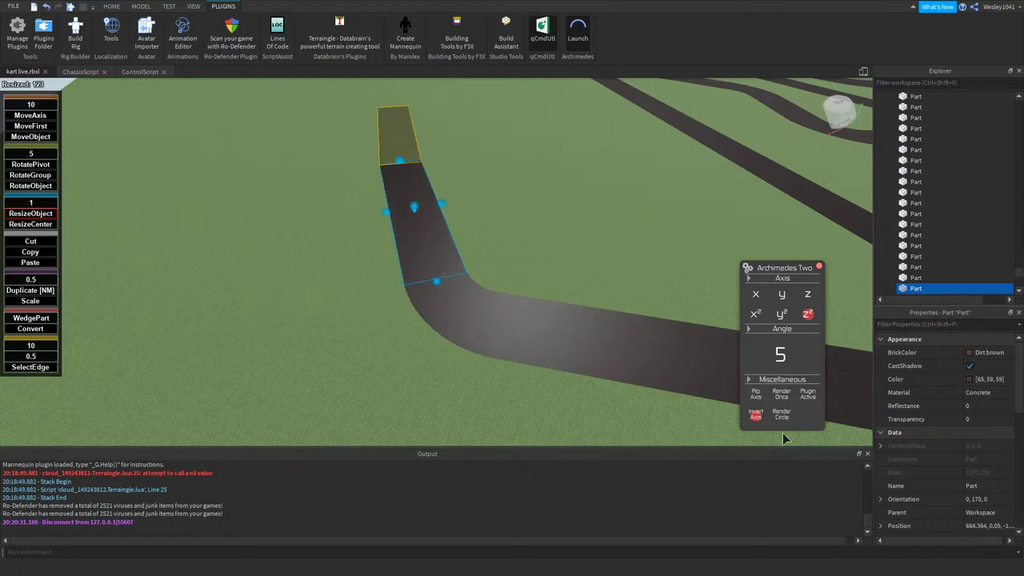
click(781, 400)
- Shorten the segment after the 123-stud straight to a thin slice and render repeated slices to turn the track toward the circuit
right_drag(448, 240, 424, 222)
key(w)
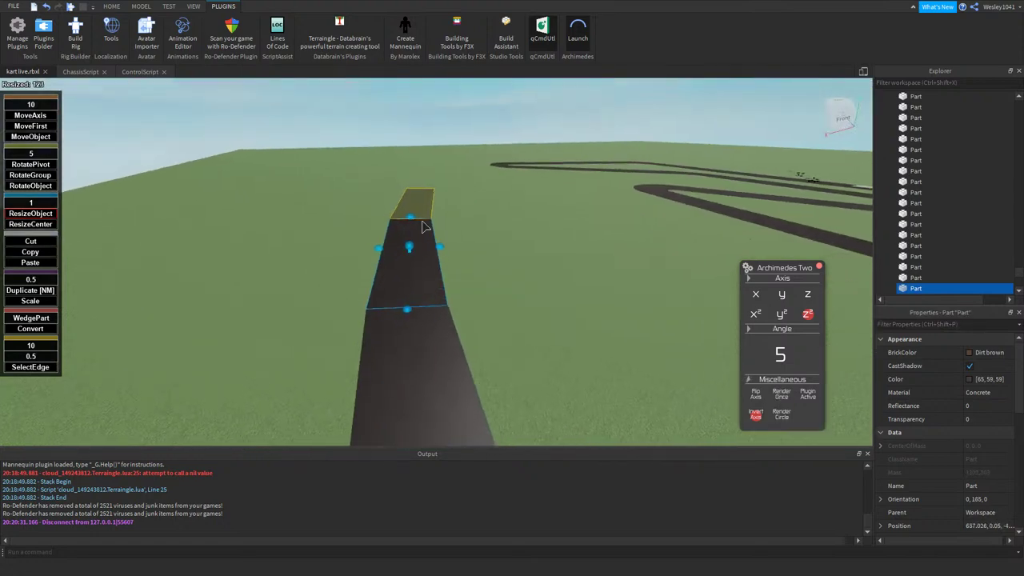
drag(412, 220, 417, 305)
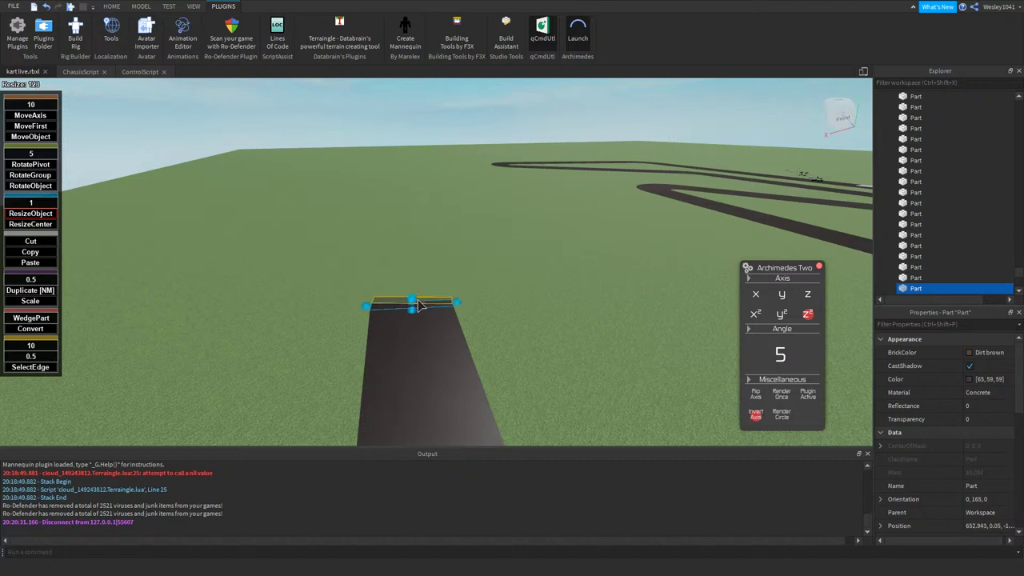
click(782, 402)
click(781, 402)
click(781, 402)
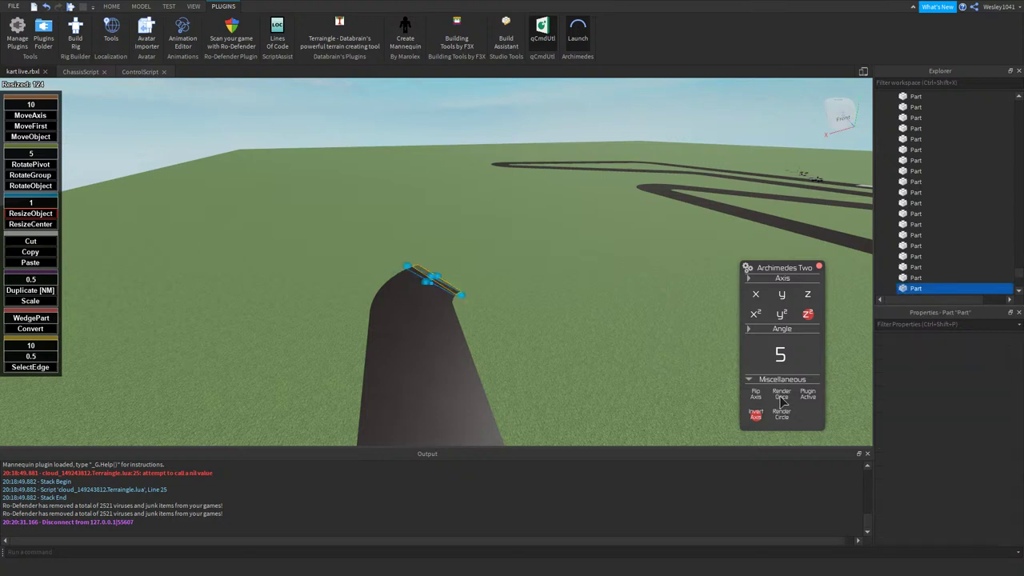
click(781, 403)
click(781, 403)
click(781, 402)
click(782, 402)
- Lengthen the turn's last slice by 140 studs into a straight, turn on Flip Axis and render the next segment
drag(453, 276, 618, 235)
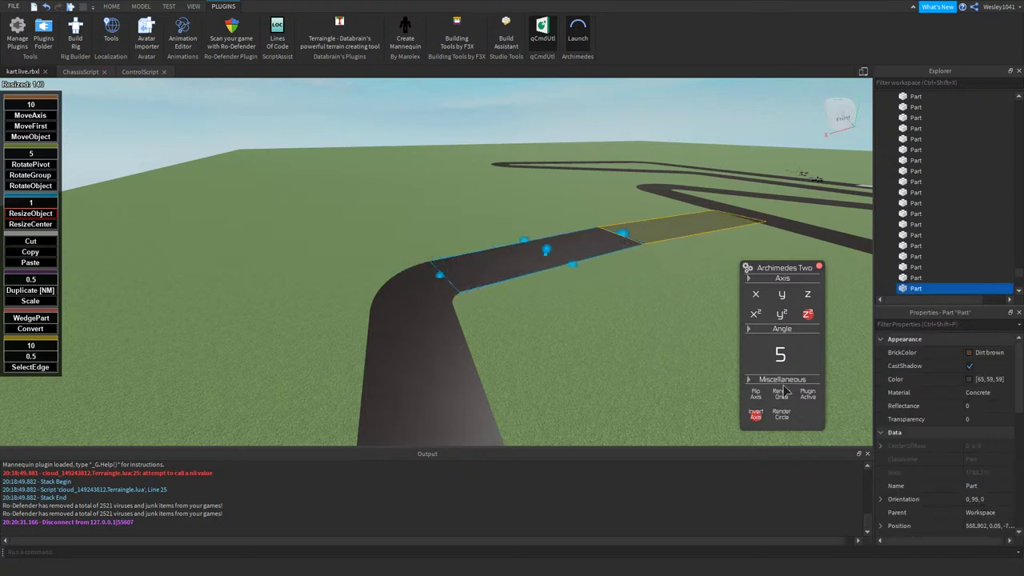
scroll(605, 297, up, 7)
right_drag(605, 297, 615, 294)
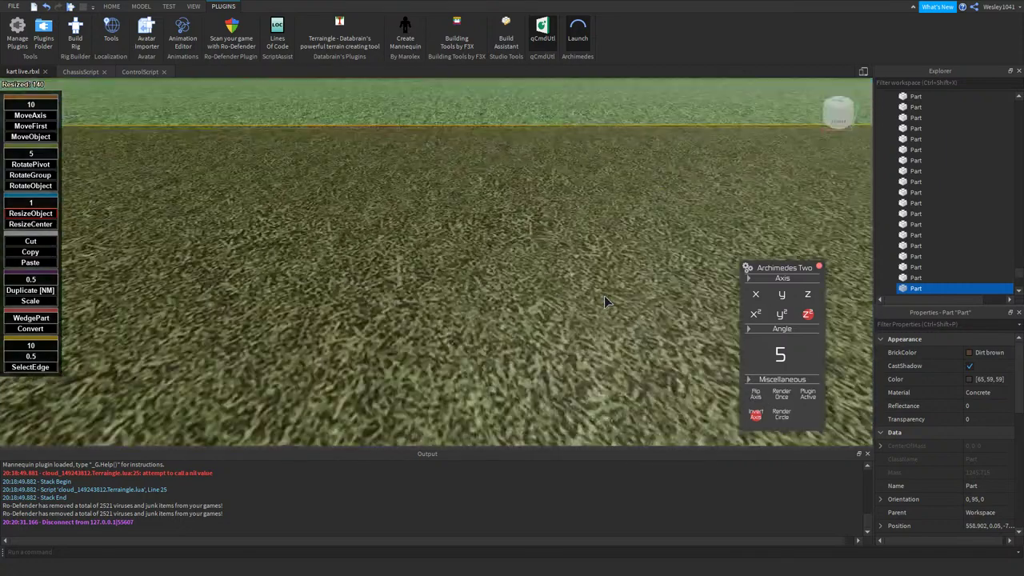
scroll(615, 293, down, 4)
click(756, 395)
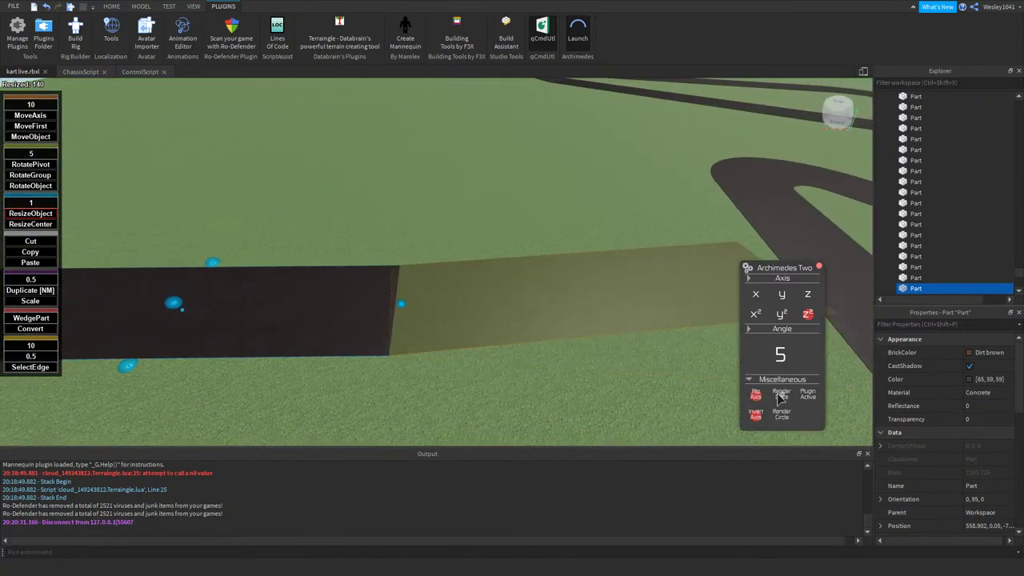
click(780, 398)
- Shorten the new segment by 140 studs to a thin slice and render repeated 5° slices to bend the track the opposite way
right_drag(612, 237, 640, 242)
drag(705, 238, 388, 343)
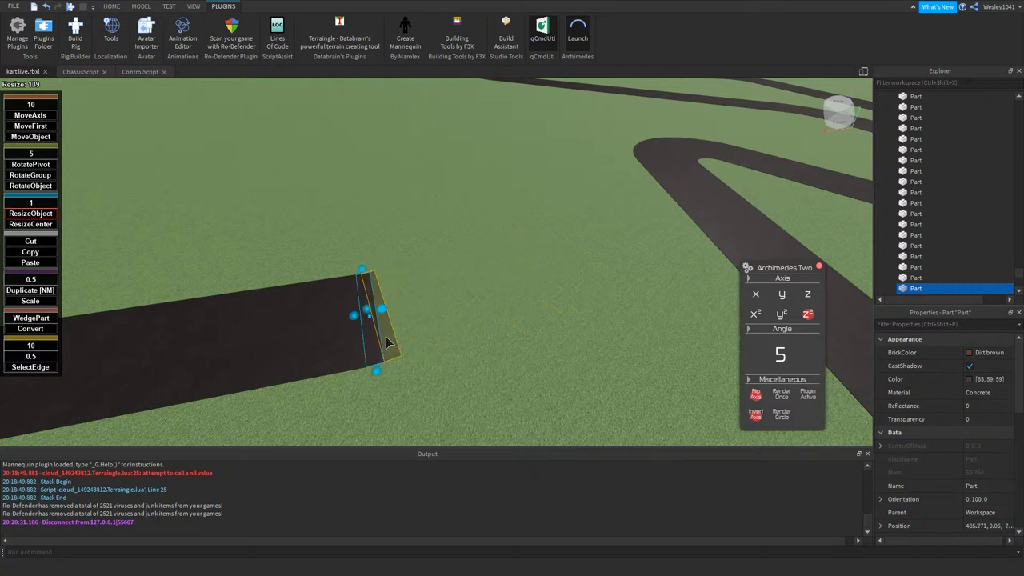
click(782, 401)
click(782, 401)
click(782, 401)
click(782, 401)
click(782, 402)
click(782, 401)
click(782, 402)
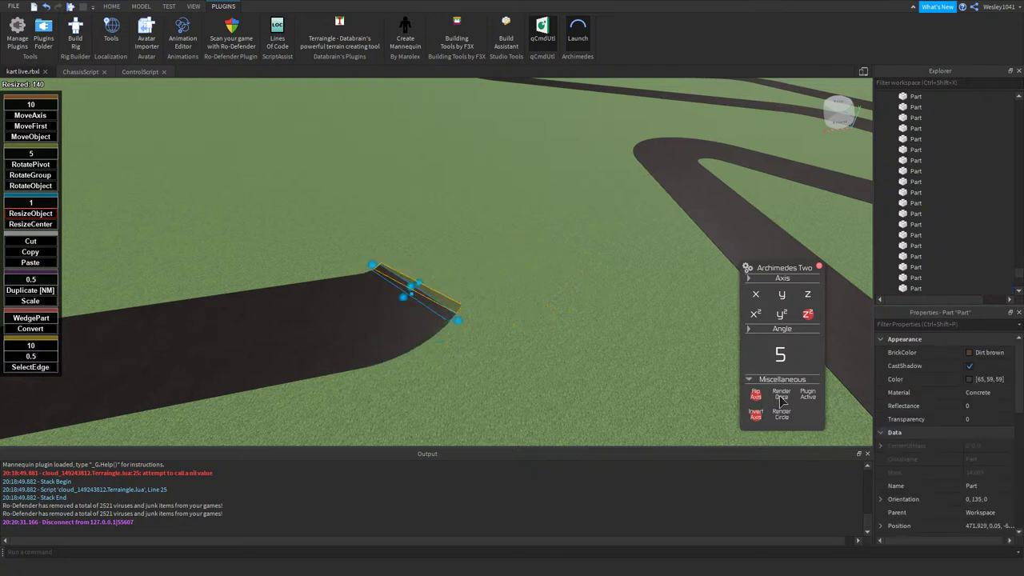
key(r)
key(r)
key(r)
key(r)
key(r)
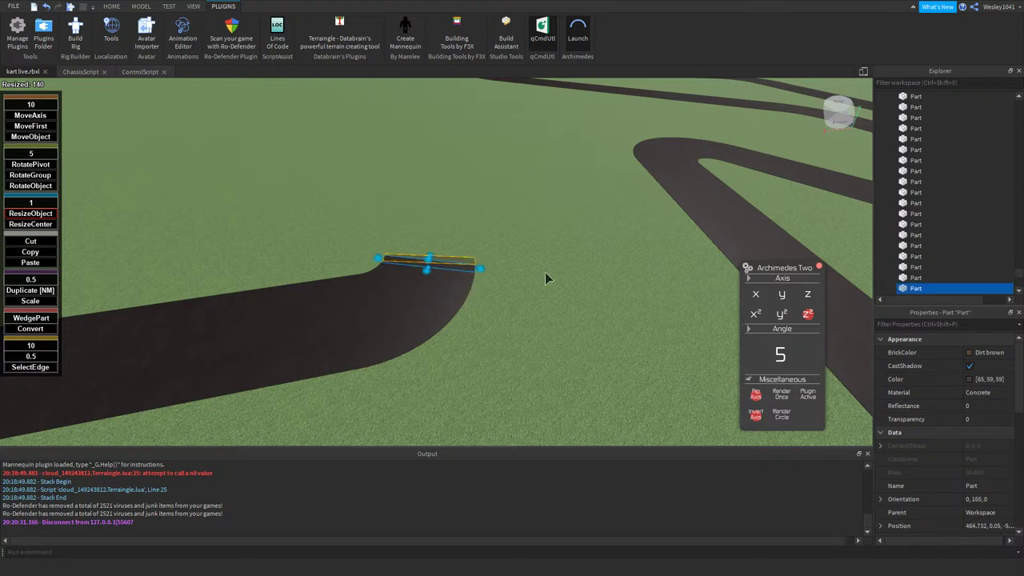
- Lengthen the opposite bend's last slice by about 87 studs into a short straight and render the next segment
right_drag(539, 269, 539, 269)
scroll(539, 268, down, 5)
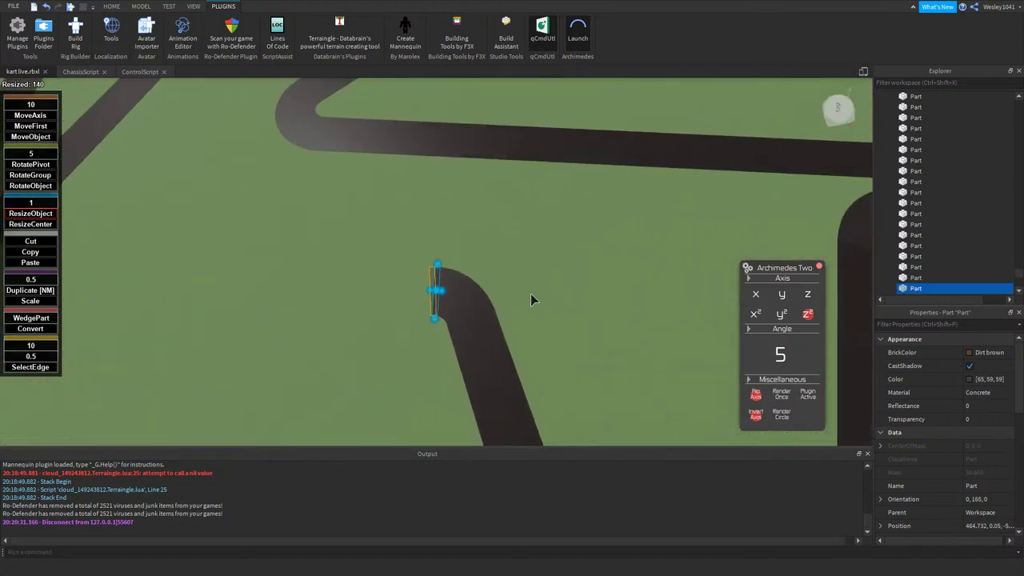
key(s)
key(a)
drag(447, 292, 336, 274)
scroll(349, 260, up, 3)
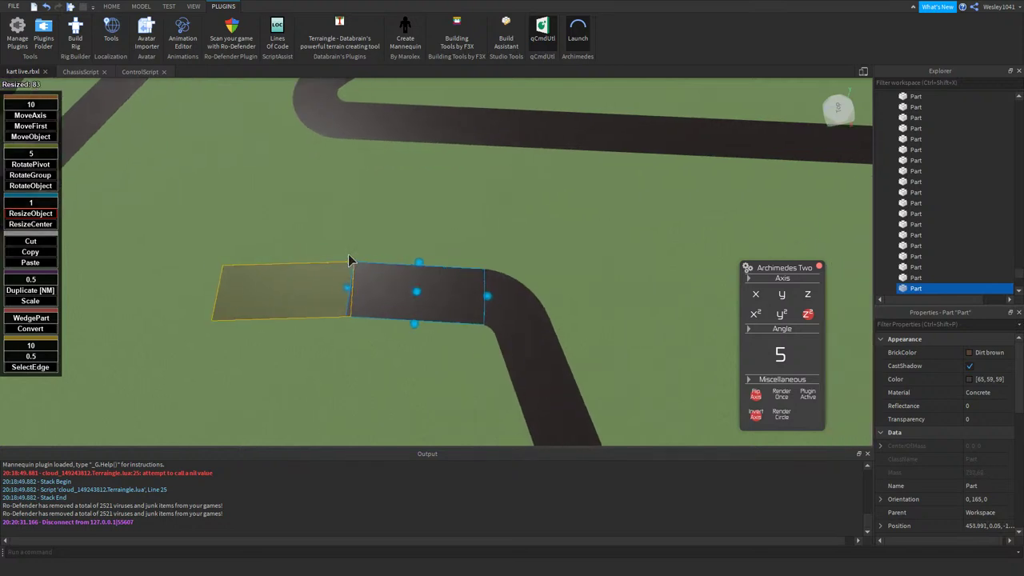
scroll(370, 274, down, 6)
key(s)
key(a)
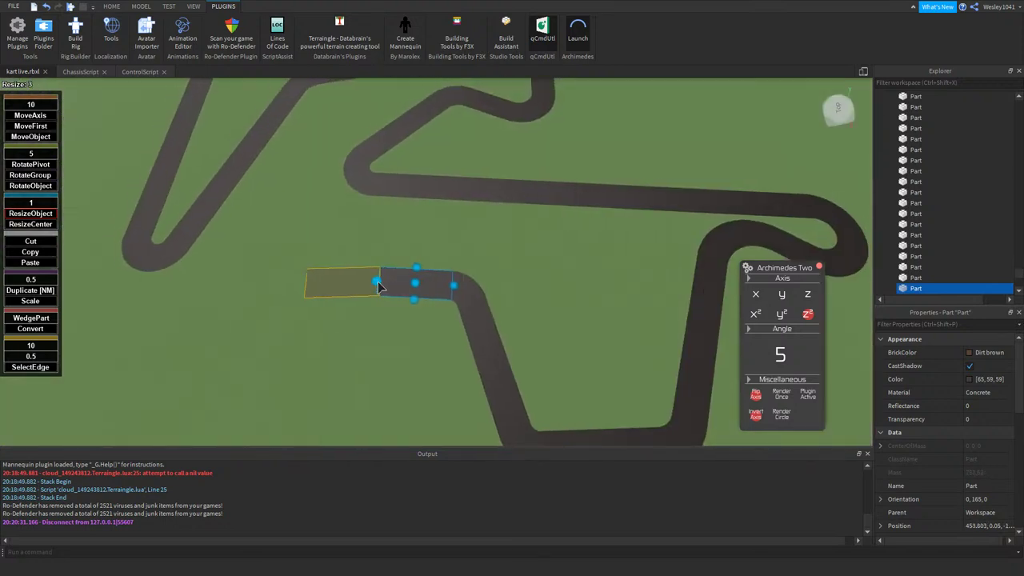
click(782, 396)
- Shorten the new segment by 85 studs to a thin slice and render repeated 5° slices to continue the bend
scroll(391, 292, up, 5)
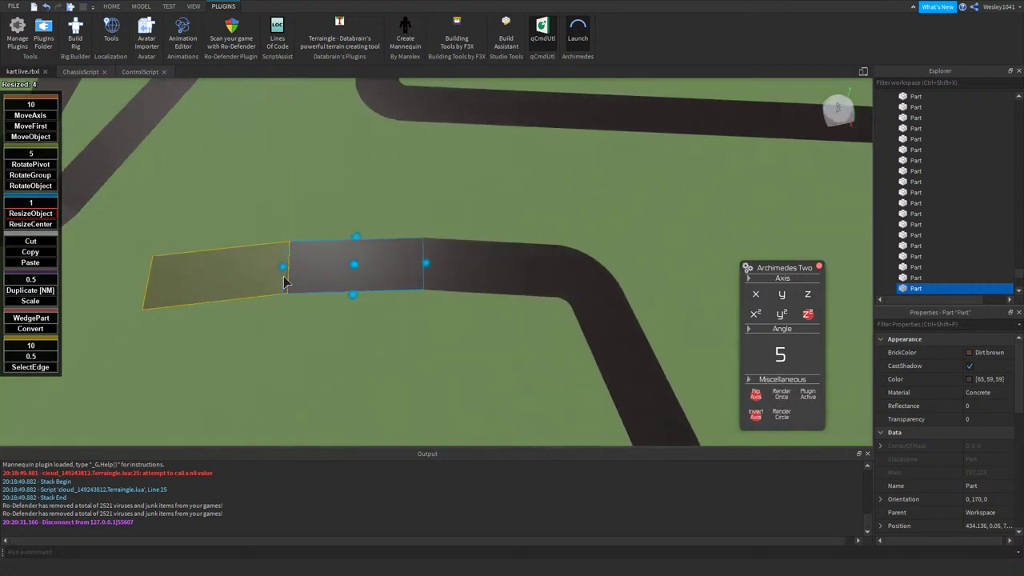
drag(286, 265, 475, 276)
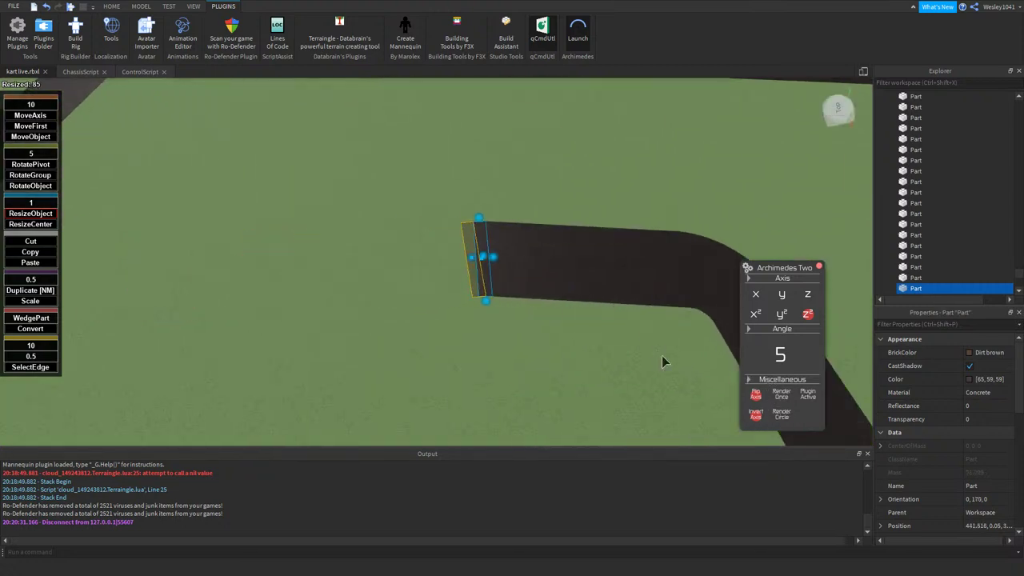
click(781, 402)
click(781, 402)
click(781, 402)
click(781, 402)
click(782, 402)
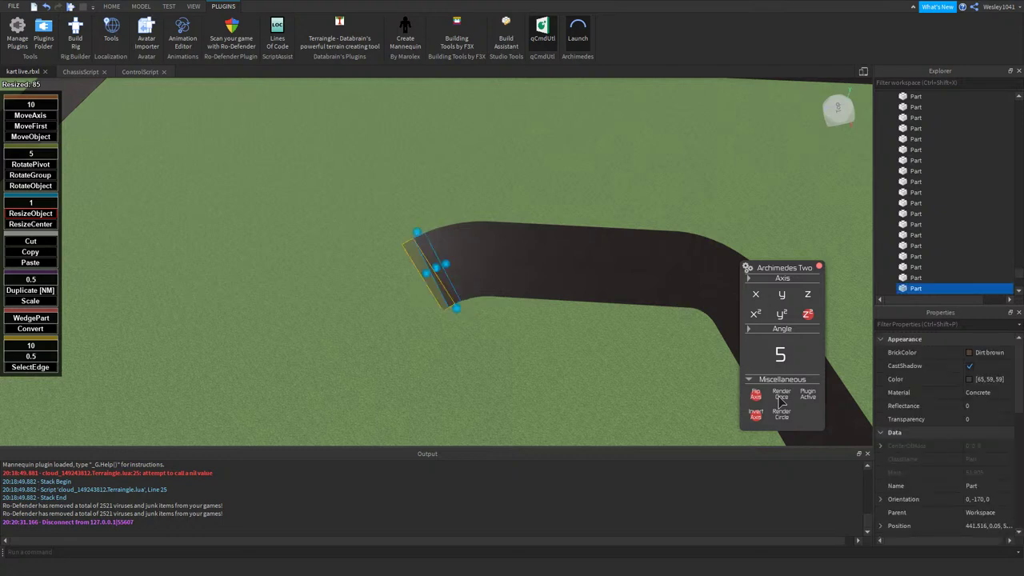
click(781, 402)
click(781, 402)
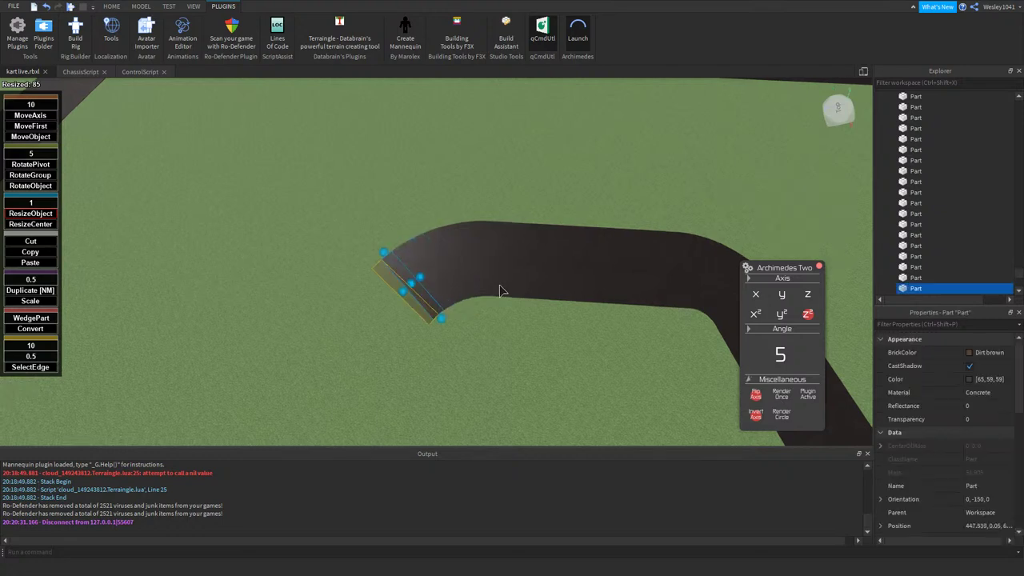
- Lengthen the bend's last slice by 163 and another 85 studs into a long straight, turn off Flip Axis and render the next segment
right_drag(498, 290, 499, 290)
scroll(496, 292, down, 5)
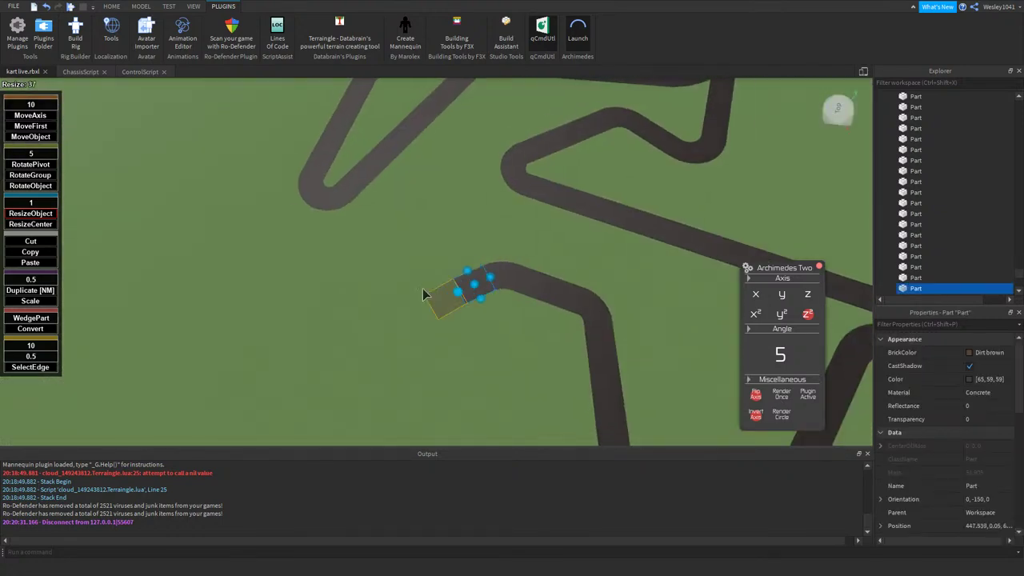
scroll(356, 290, down, 10)
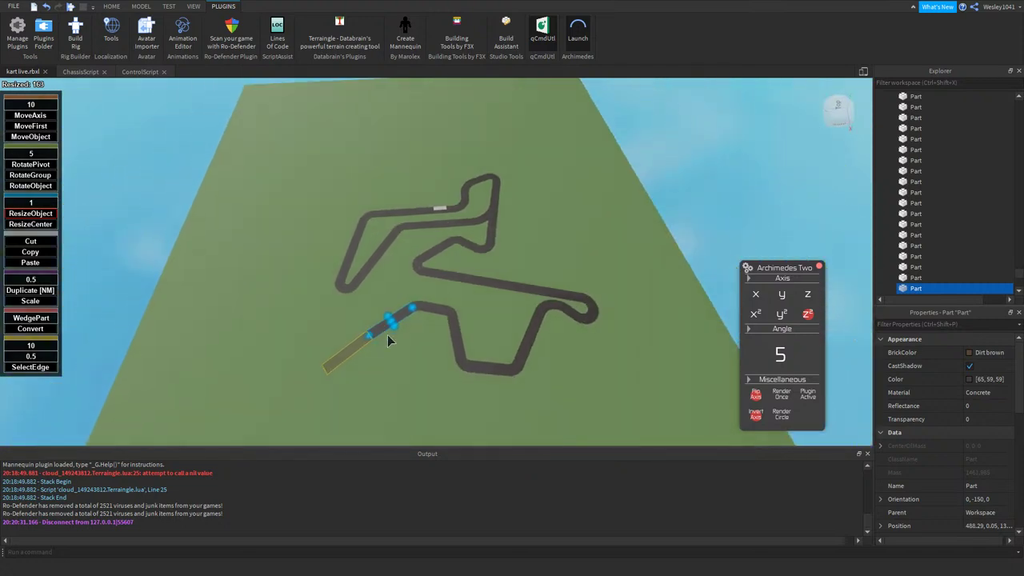
drag(370, 334, 701, 365)
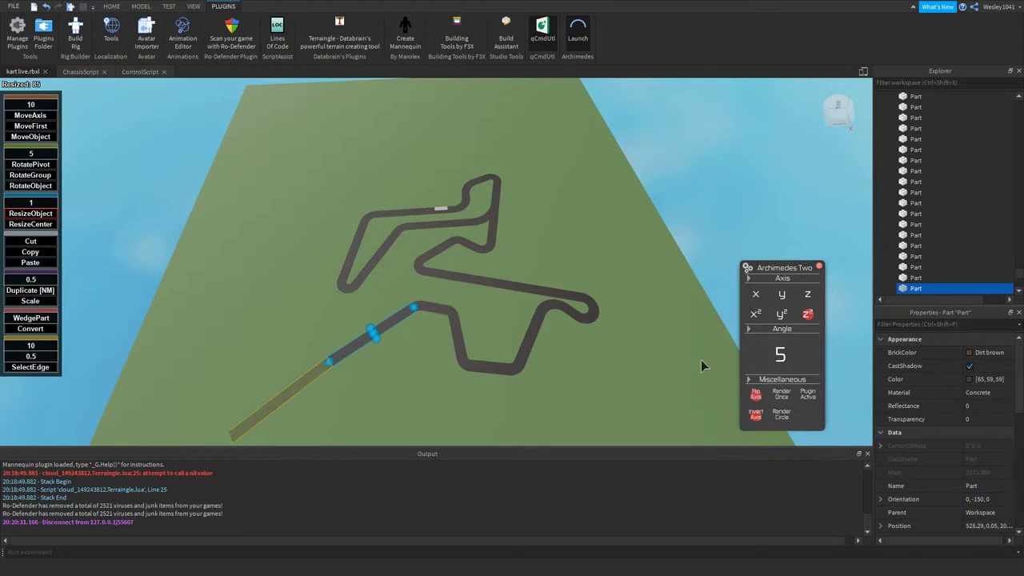
click(750, 396)
click(781, 395)
scroll(282, 376, up, 1)
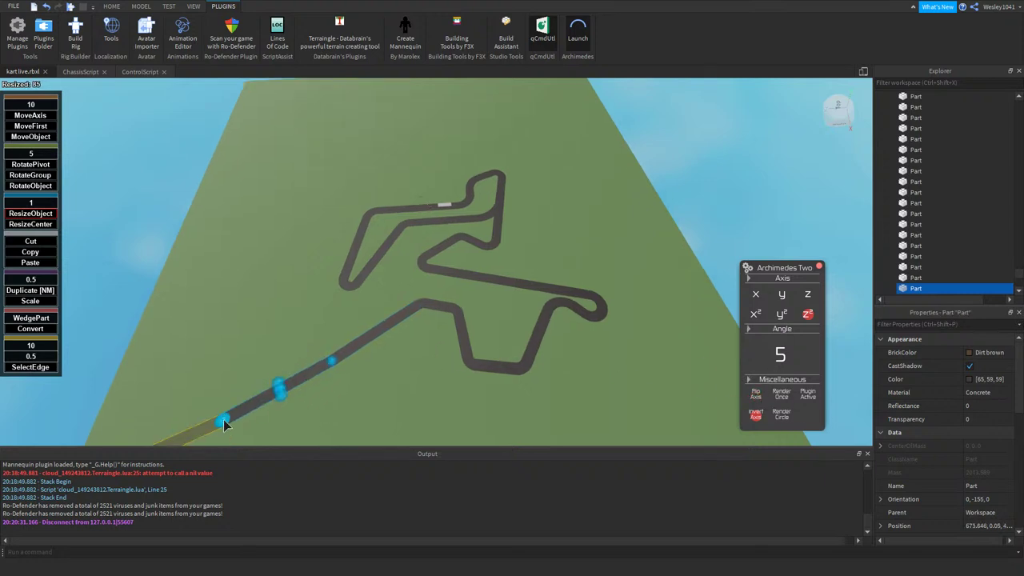
- Shorten the segment after the long straight by 295 and another 20 studs, and render repeated 5° slices into a wide turn
drag(223, 419, 337, 394)
key(f)
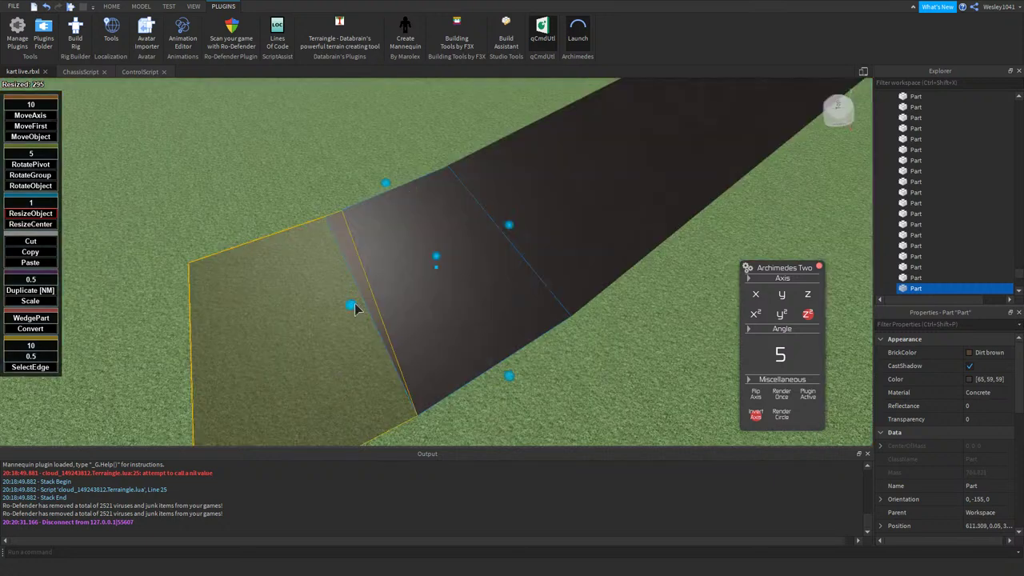
drag(356, 308, 479, 277)
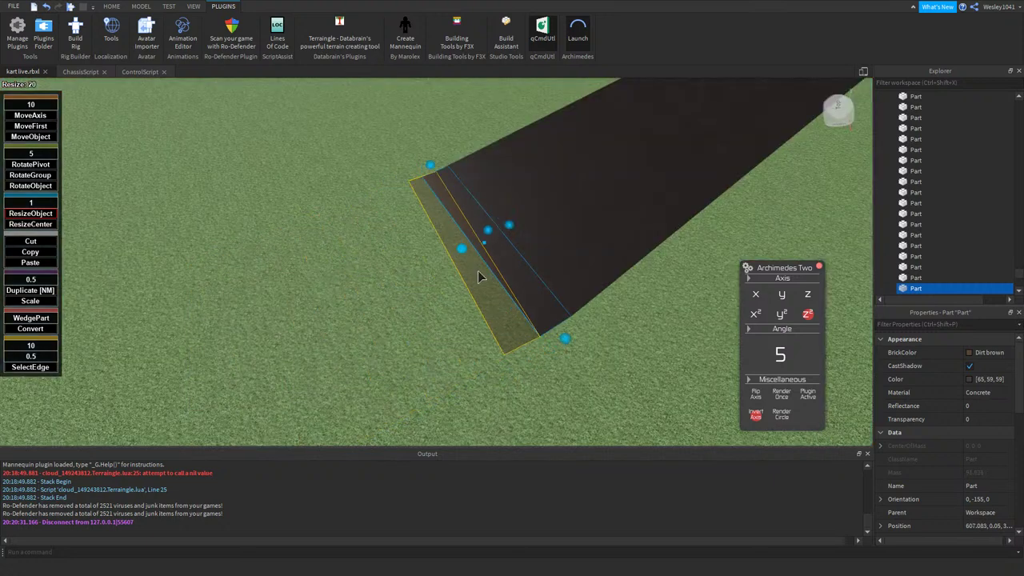
click(781, 395)
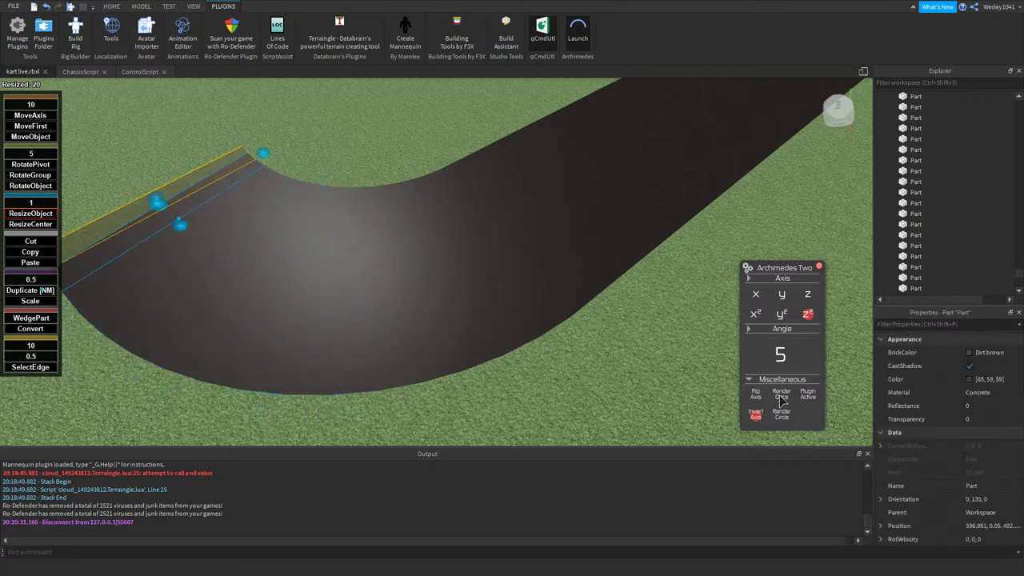
click(781, 399)
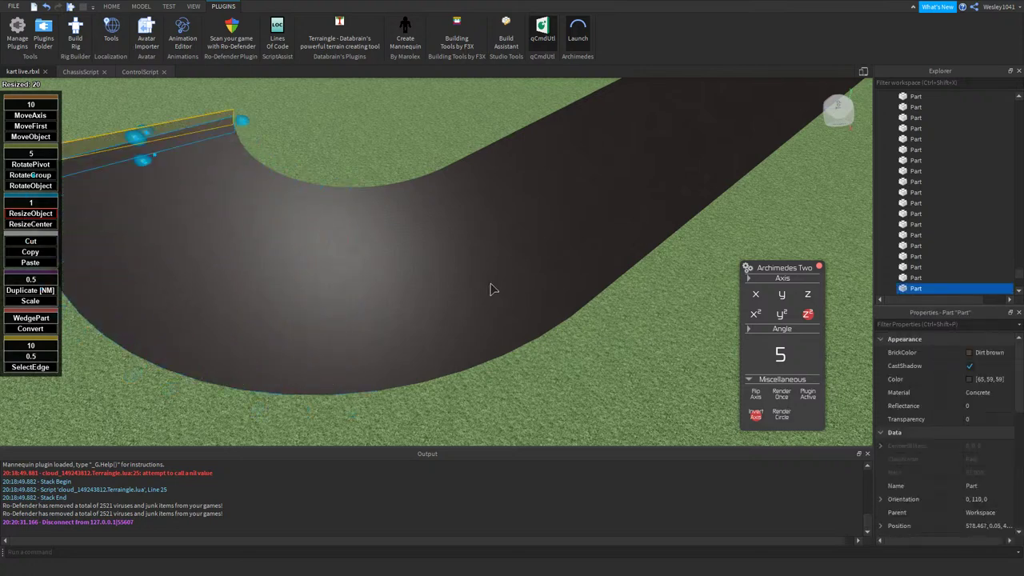
- Lengthen the wide turn's last slice by 112 and another 43 studs into a straight and render the next segment
scroll(491, 289, down, 8)
right_drag(490, 288, 491, 290)
key(a)
drag(386, 301, 263, 220)
right_drag(263, 220, 266, 223)
scroll(265, 222, up, 5)
scroll(320, 264, down, 8)
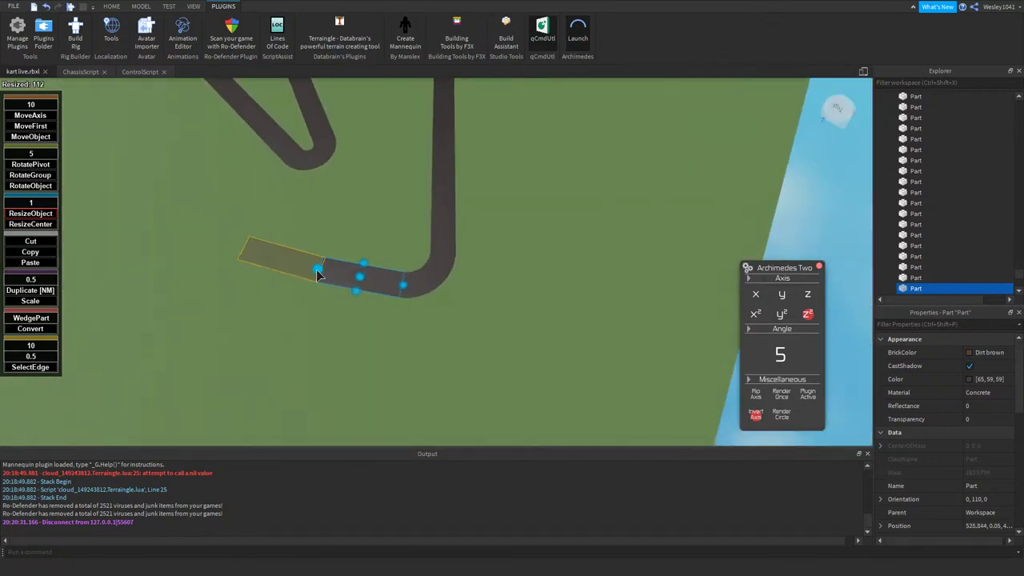
drag(316, 270, 289, 264)
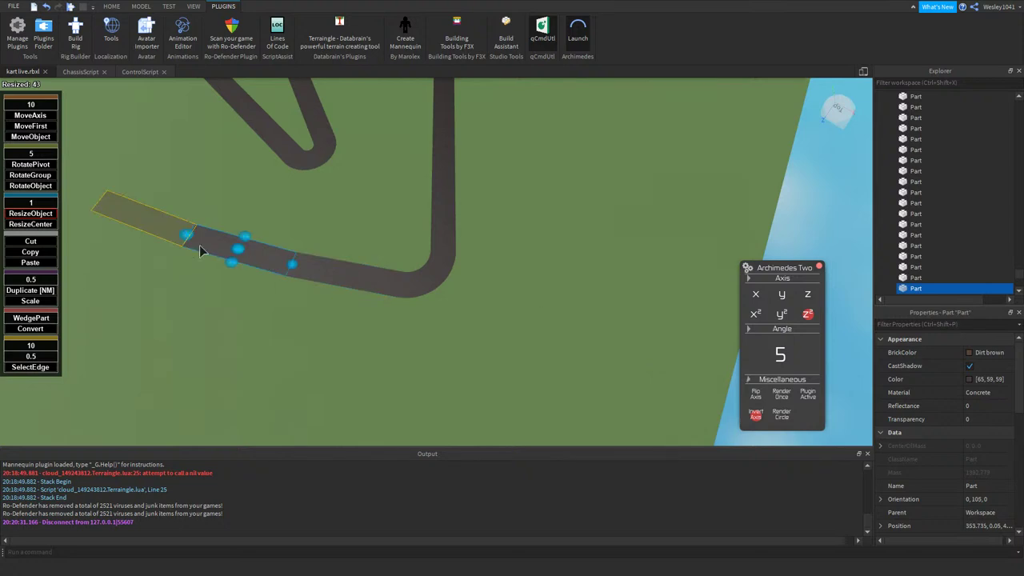
- Shorten the new segment by about 154 studs to a thin slice and render repeated 5° slices to turn the track back toward the circuit
drag(190, 244, 292, 266)
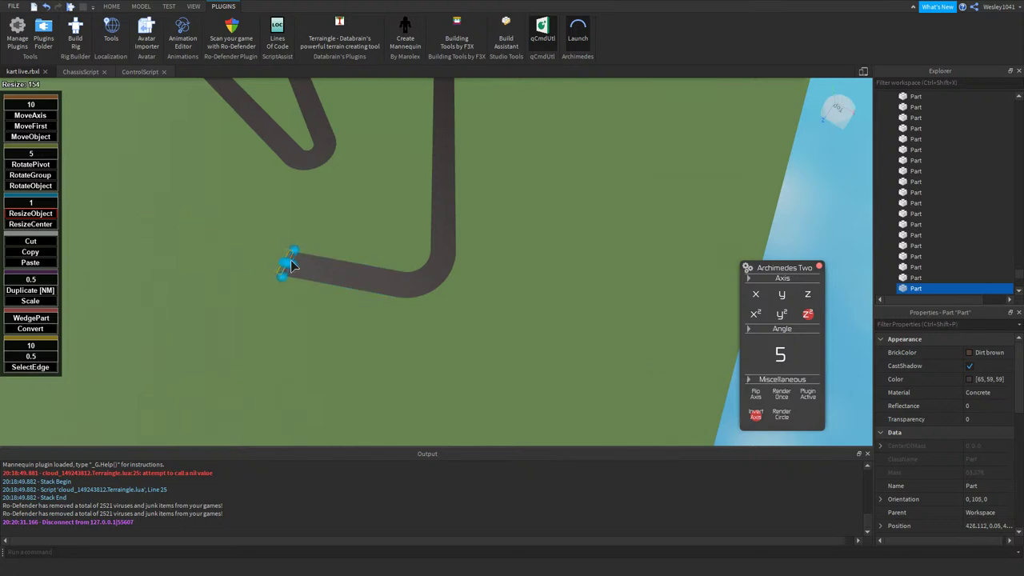
scroll(292, 266, up, 4)
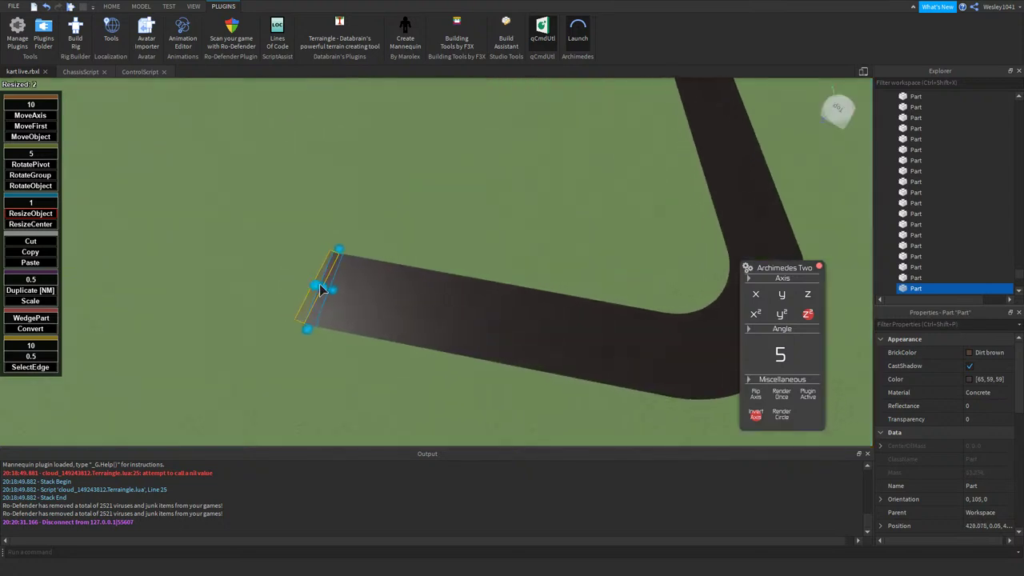
click(780, 395)
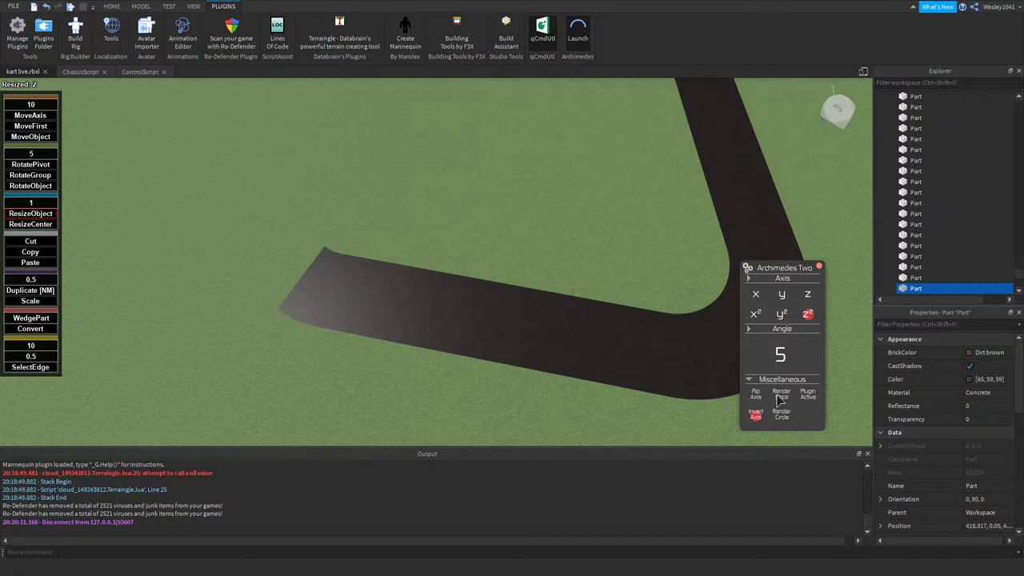
click(779, 400)
click(779, 400)
click(780, 400)
click(780, 400)
click(780, 400)
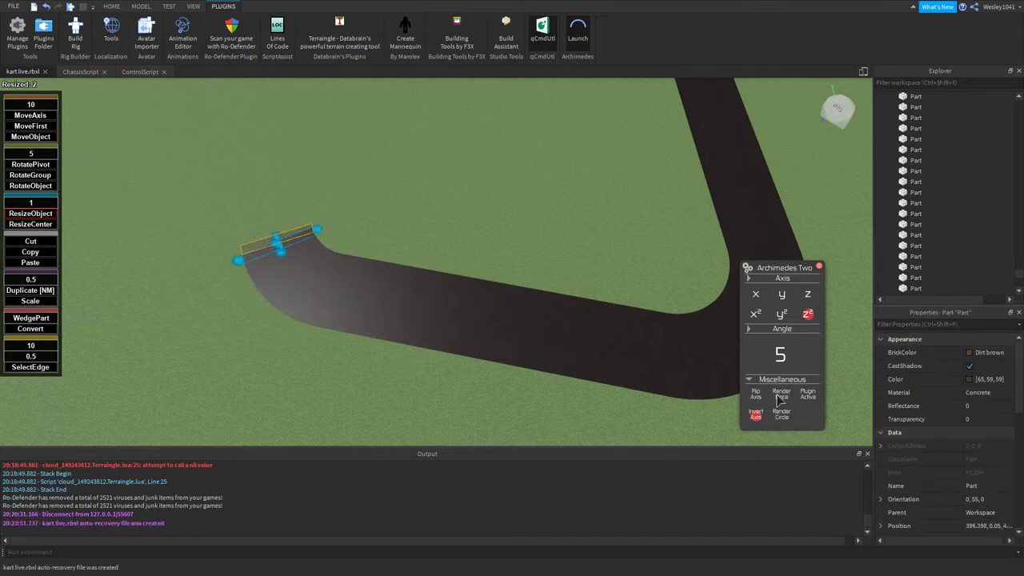
- Lengthen the turn's last slice into a straight reaching the existing track, turn on Flip Axis and render the next segment
right_drag(413, 216, 413, 216)
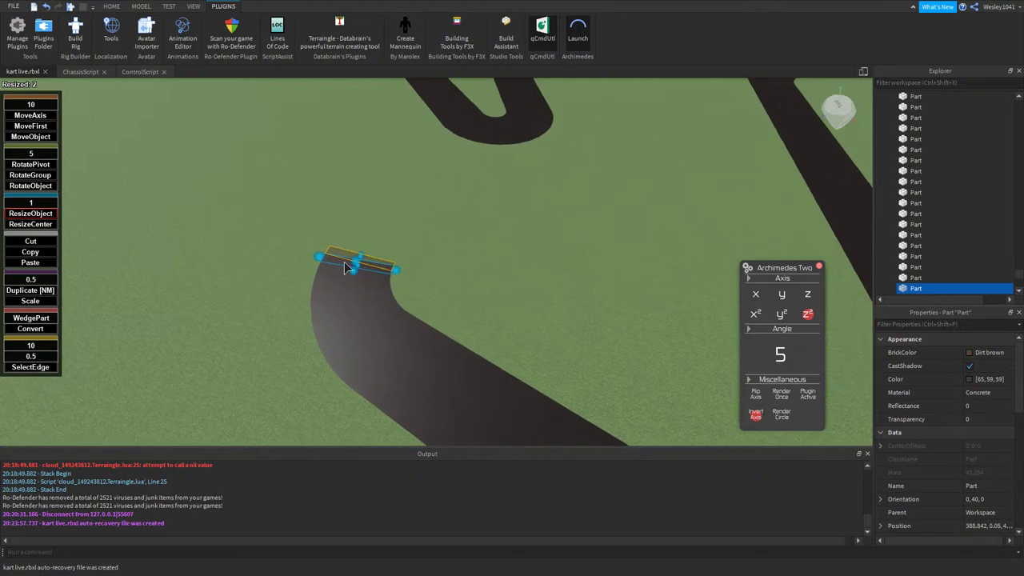
drag(363, 260, 435, 156)
right_drag(435, 156, 435, 157)
drag(395, 259, 407, 240)
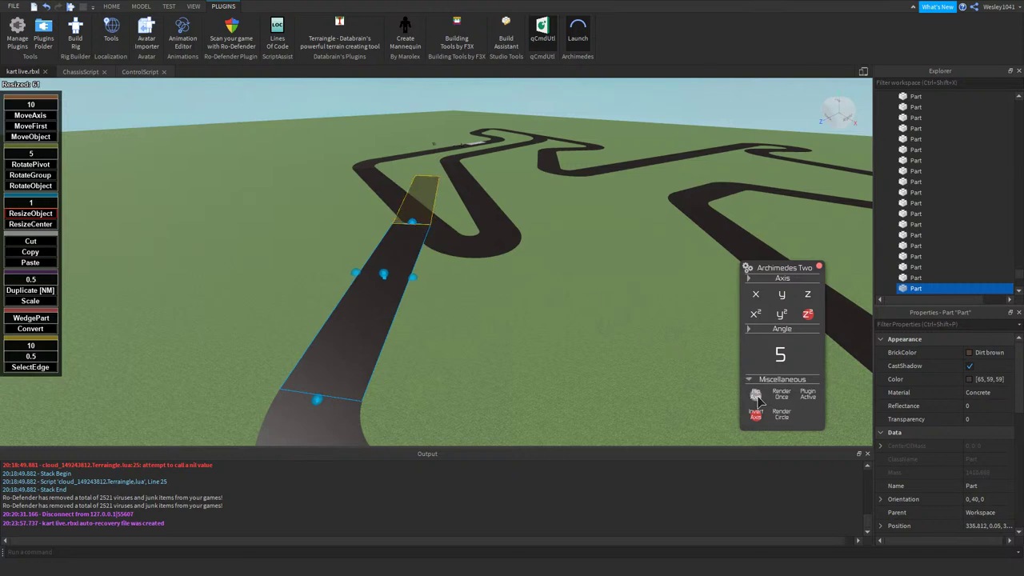
key(w)
right_drag(501, 249, 498, 247)
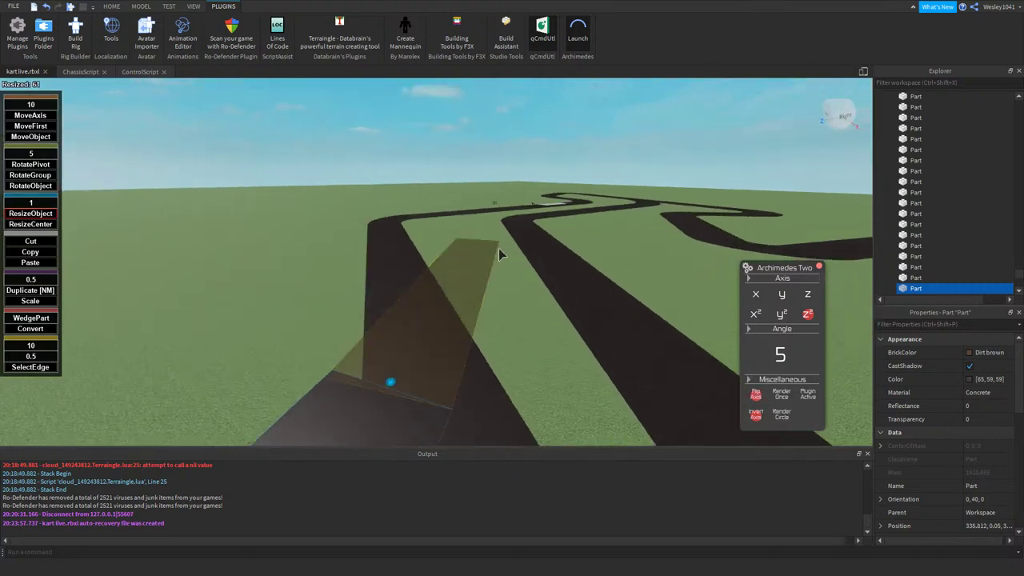
click(782, 396)
- Shorten the segment by 162 studs, bend it into line with the existing track using rendered slices, and extend the last slice 7 studs to join
drag(488, 239, 445, 314)
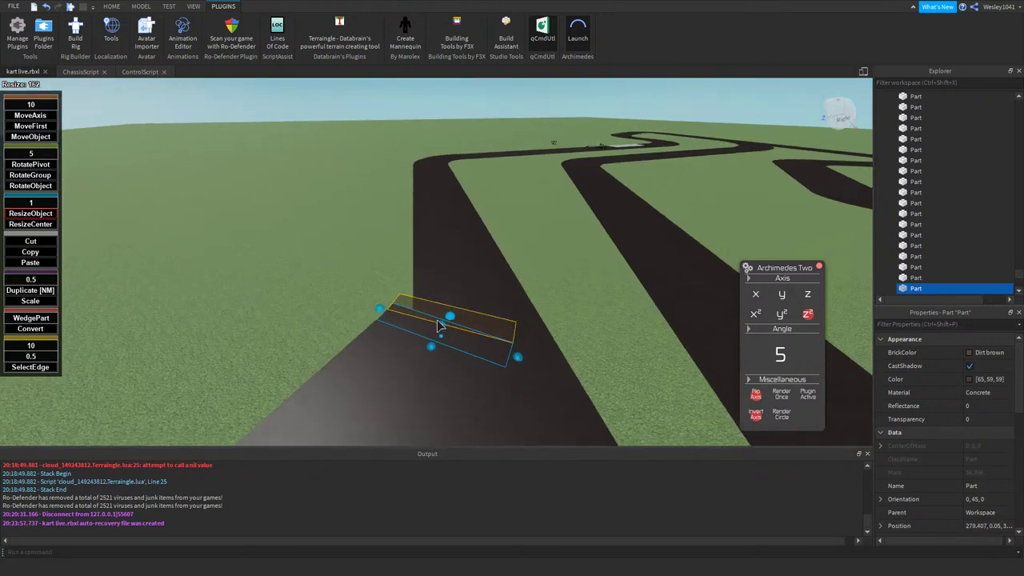
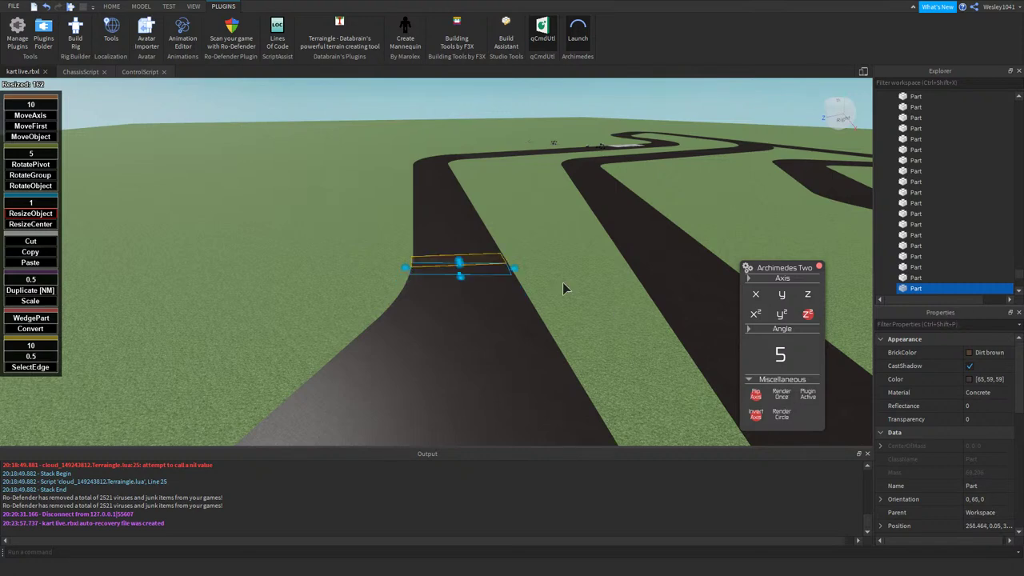
scroll(472, 253, up, 5)
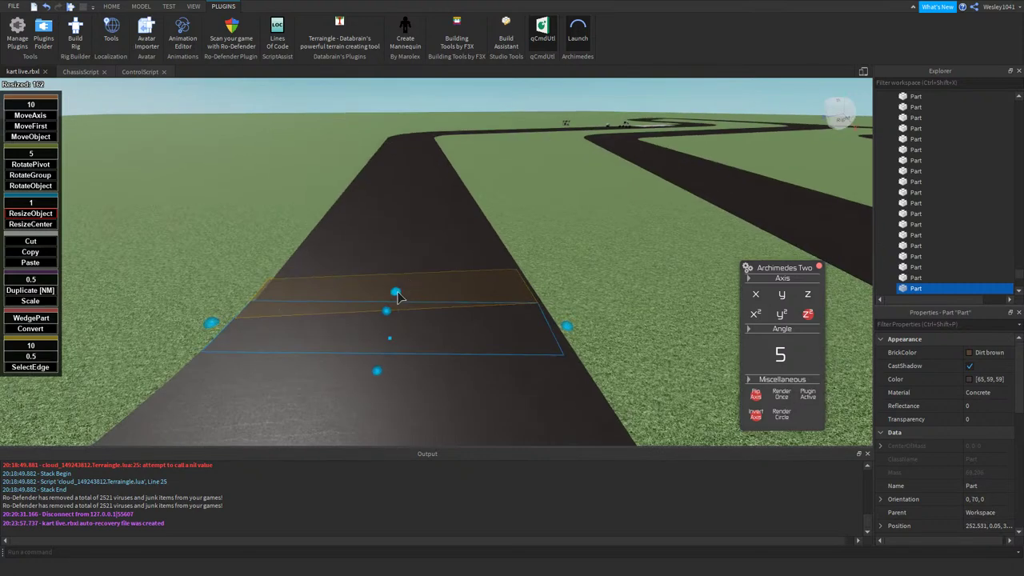
drag(396, 291, 434, 272)
click(525, 254)
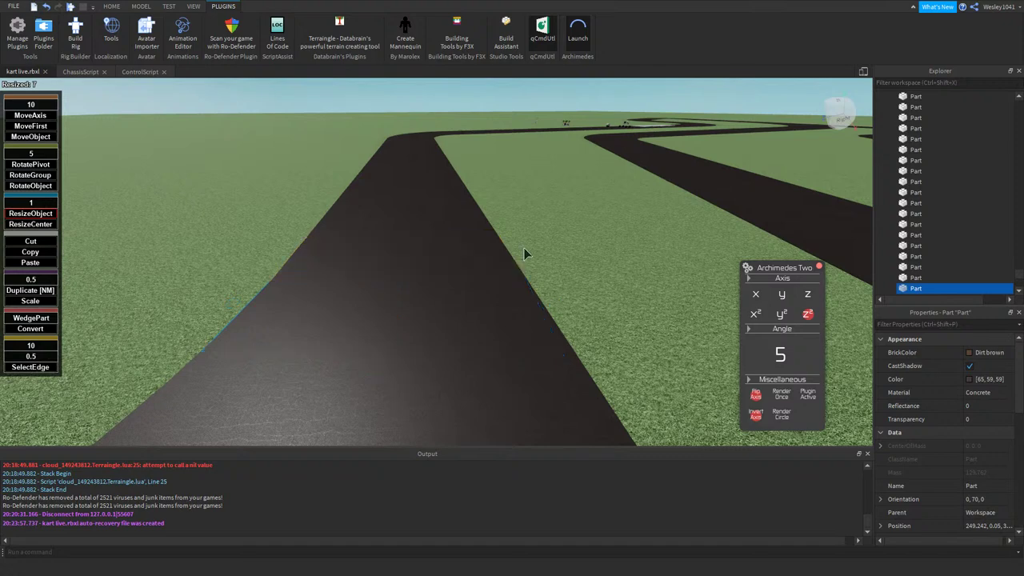
- Examine the layout of the whole closed circuit from above and from several angles
right_drag(525, 254, 525, 254)
scroll(525, 255, down, 10)
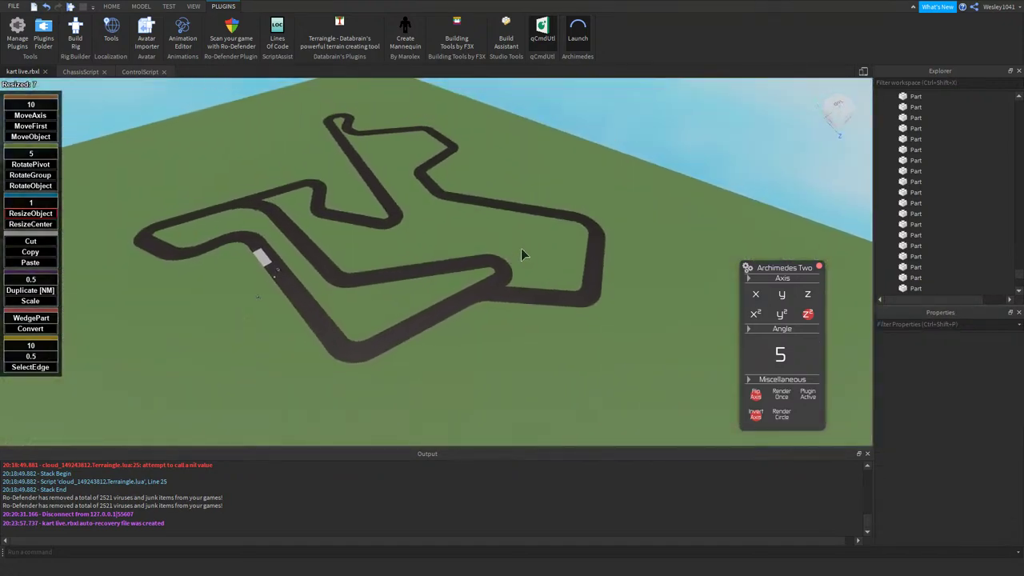
scroll(524, 254, down, 3)
scroll(236, 241, up, 3)
scroll(233, 241, up, 8)
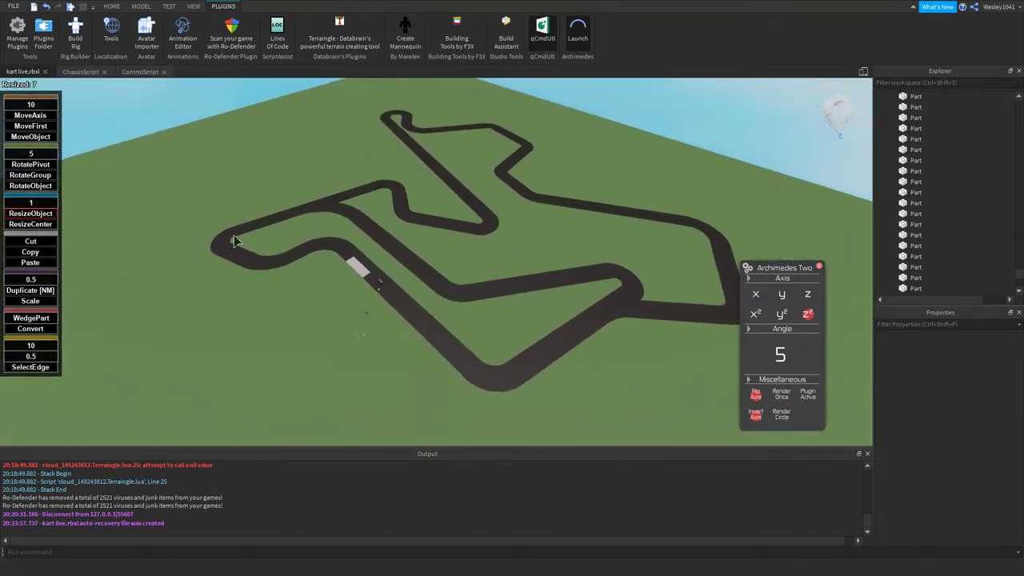
right_drag(326, 269, 354, 282)
scroll(326, 269, up, 8)
scroll(351, 280, down, 10)
scroll(355, 283, down, 8)
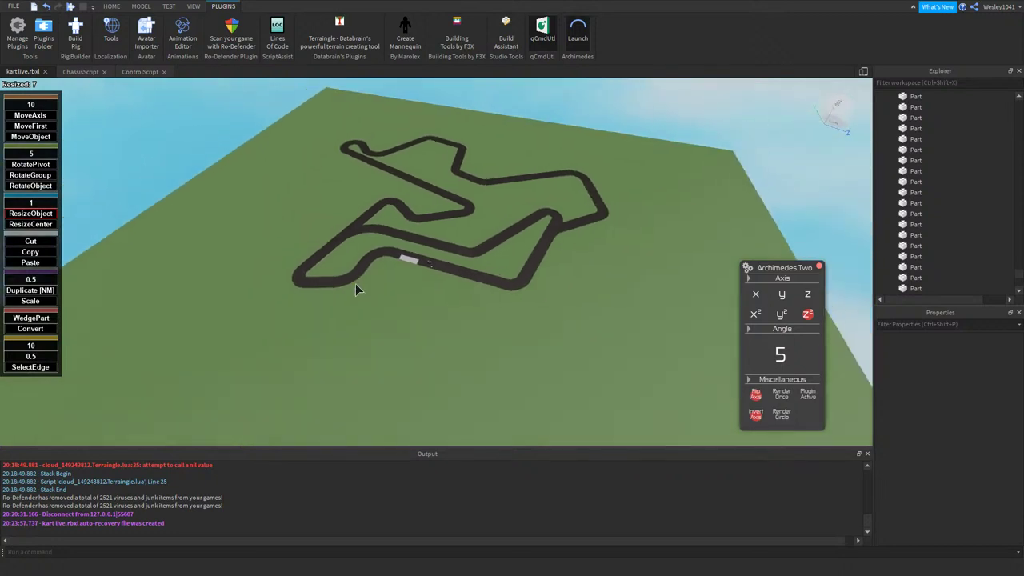
scroll(355, 283, up, 5)
scroll(364, 285, up, 5)
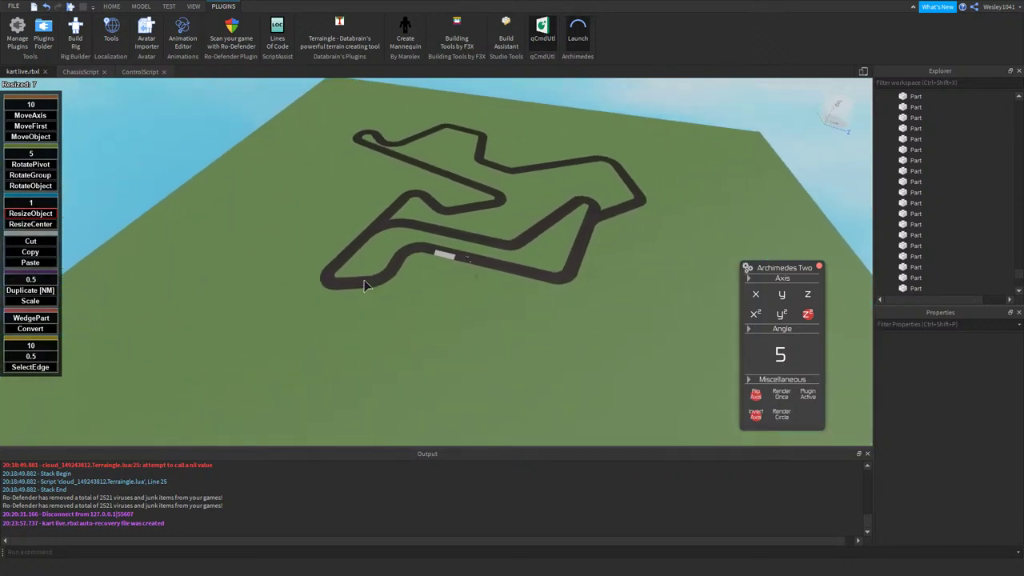
key(w)
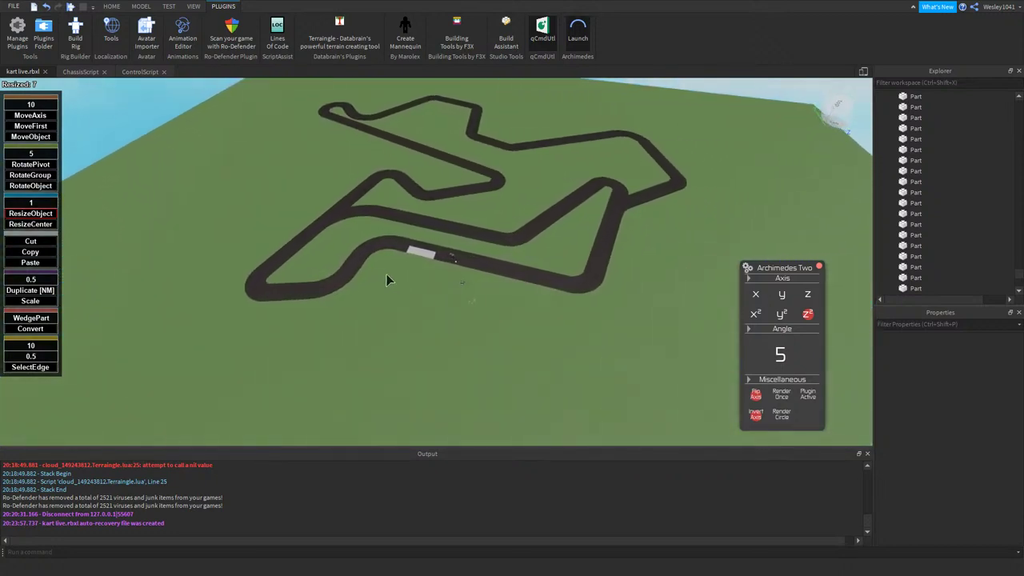
- Start a play test, seat the avatar in the kart and set off along the track
click(105, 6)
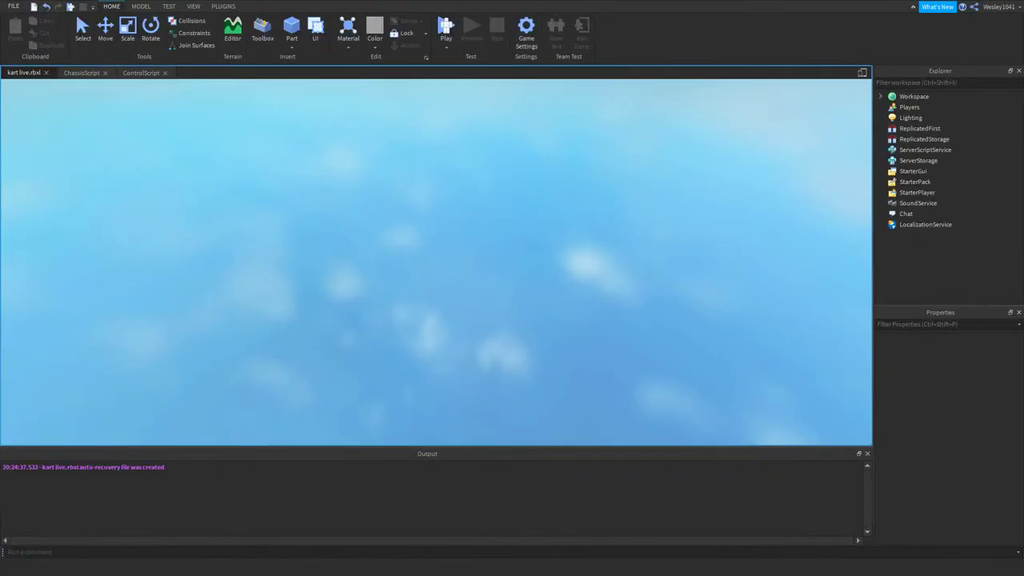
key(F5)
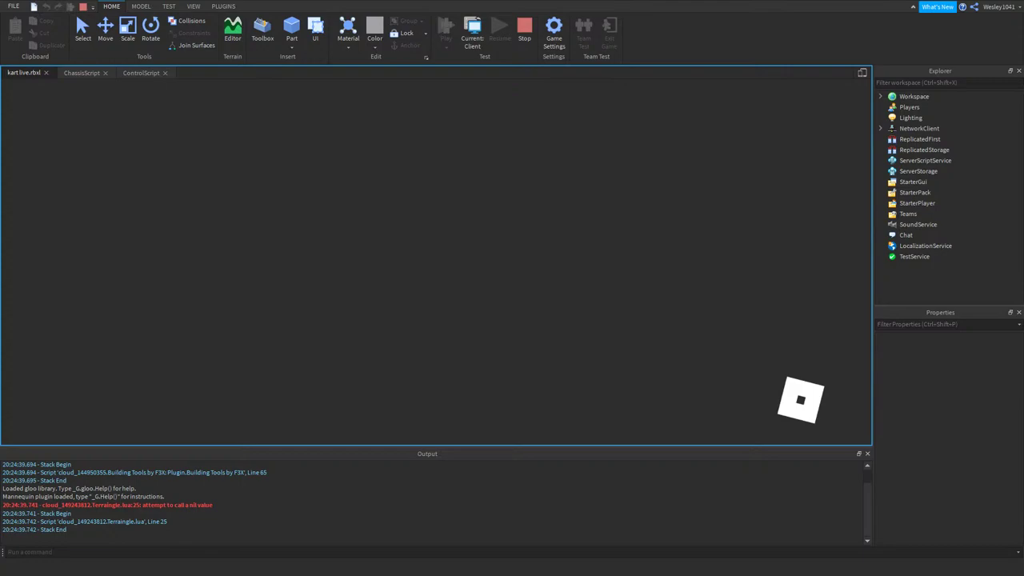
key(s)
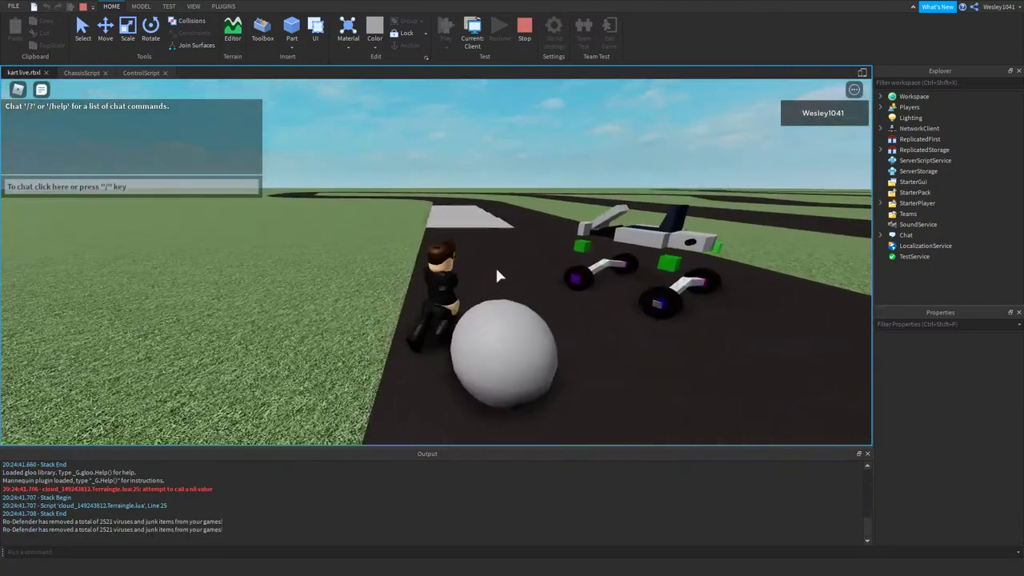
key(d)
key(w)
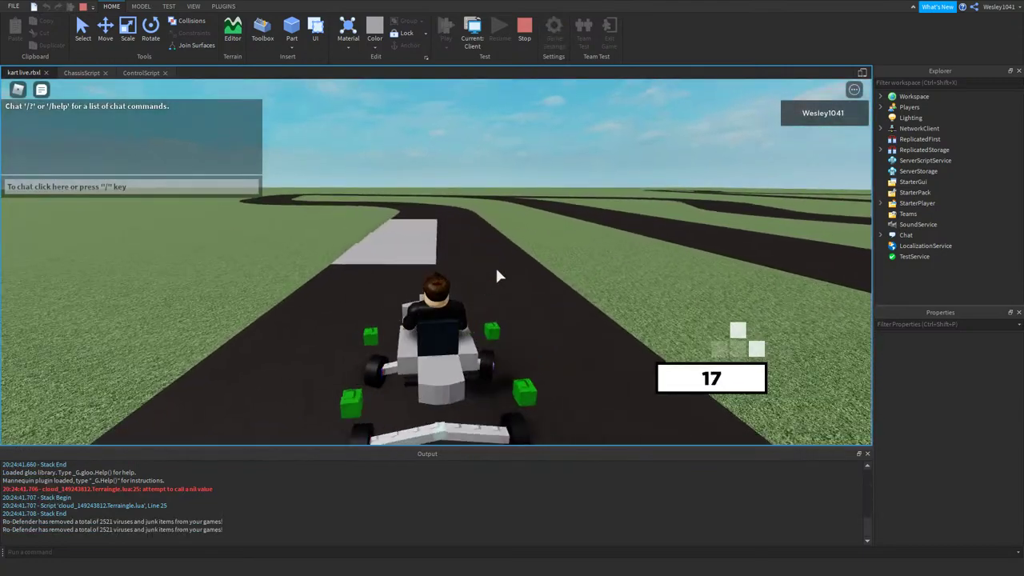
- Test-drive the kart past the white start section, through the S-bend and around the following right-hand corners, with the camera farther back
key(a)
scroll(499, 276, down, 3)
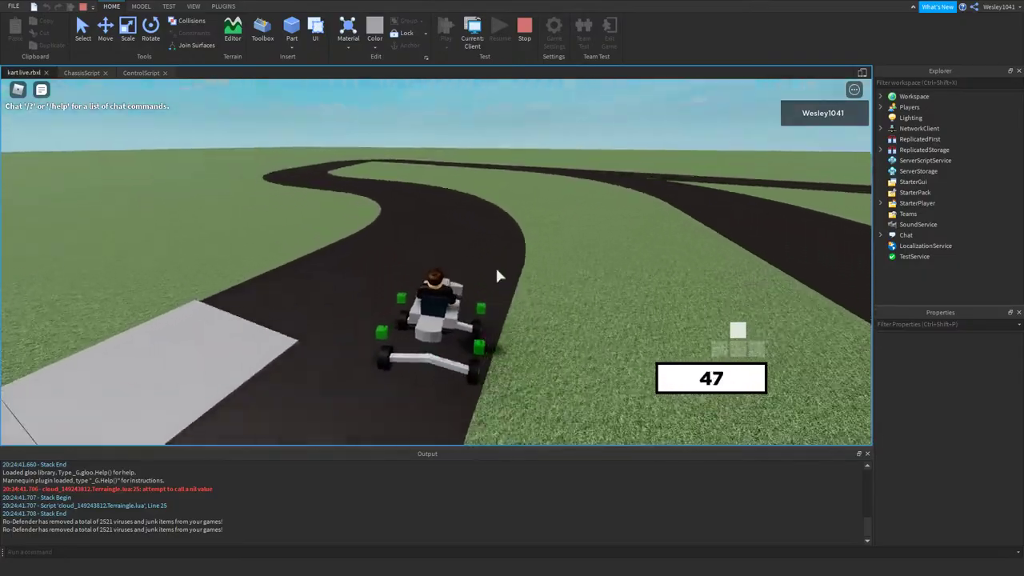
key(a)
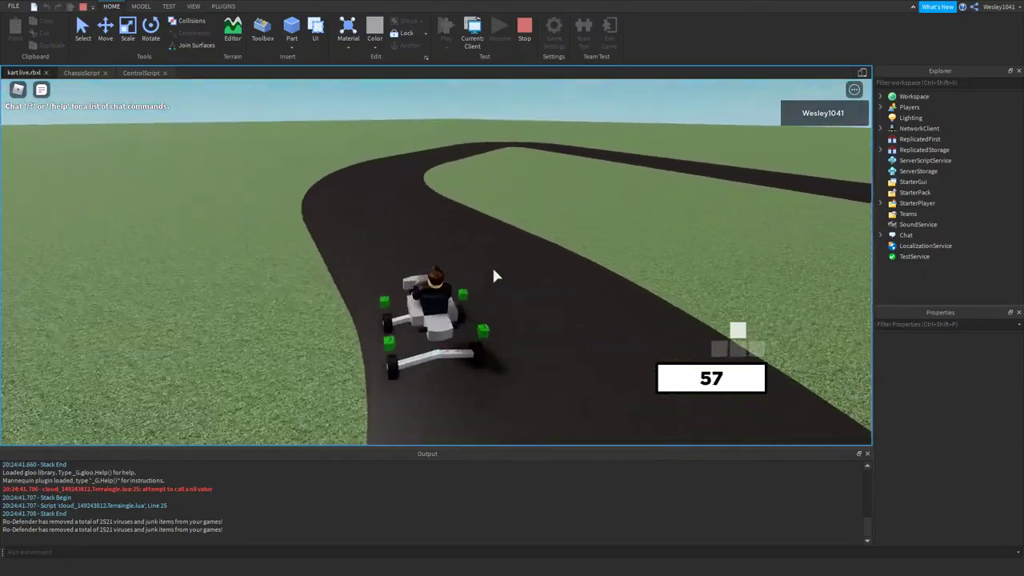
key(d)
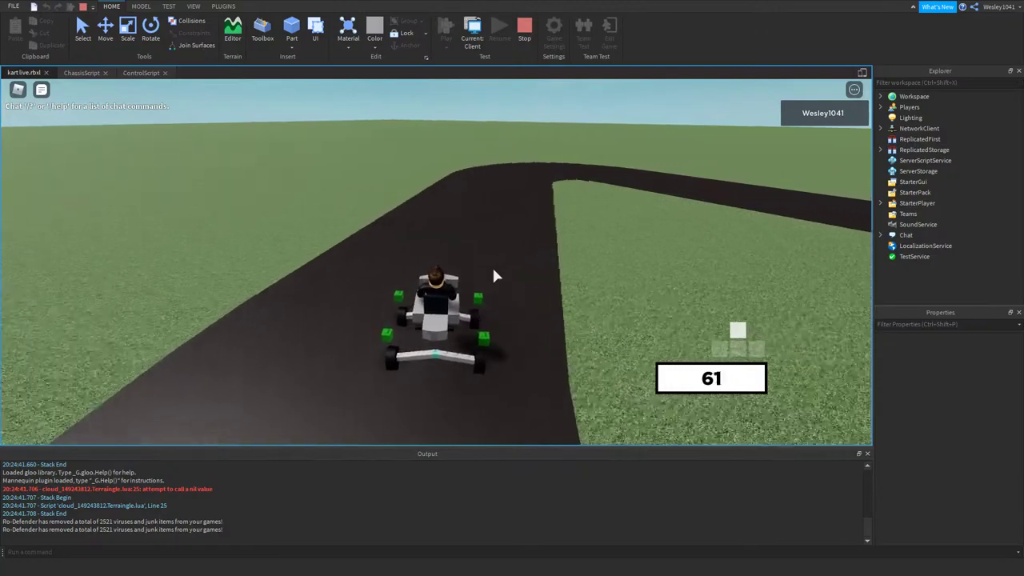
key(d)
key(d)
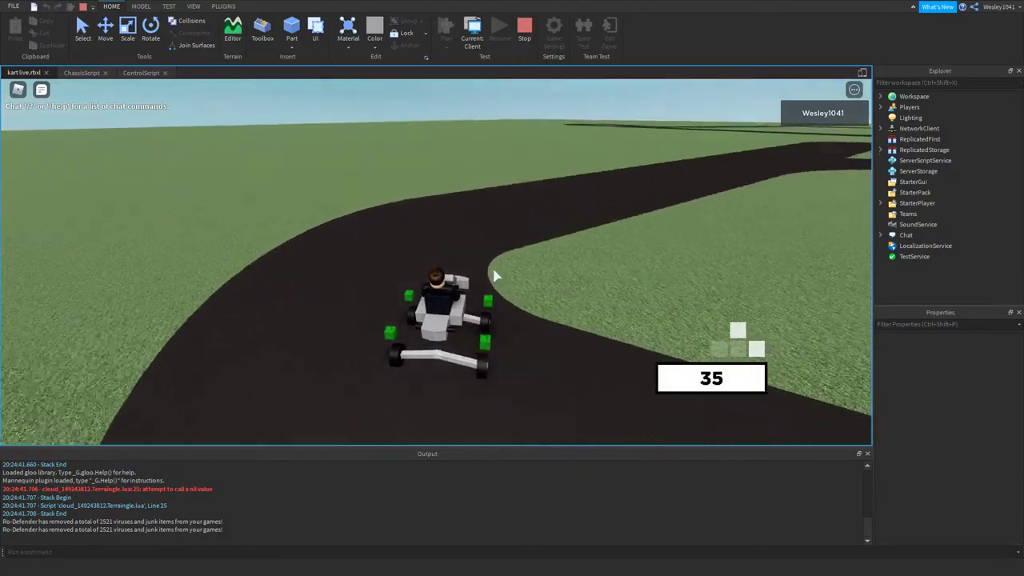
key(d)
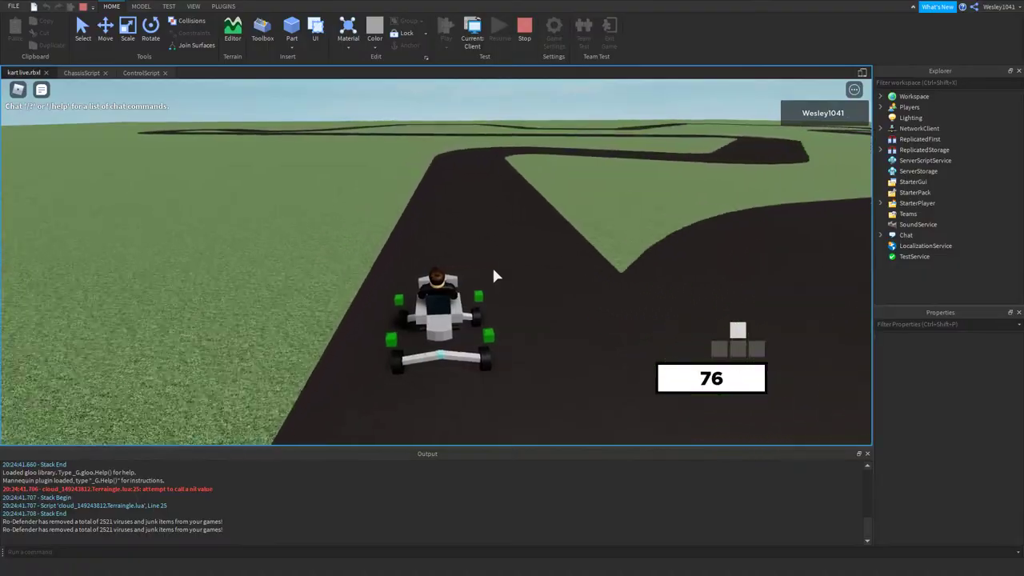
- Drive the kart past the track junction, through the right-left bends and around the left hairpin onto the long straight
key(a)
key(d)
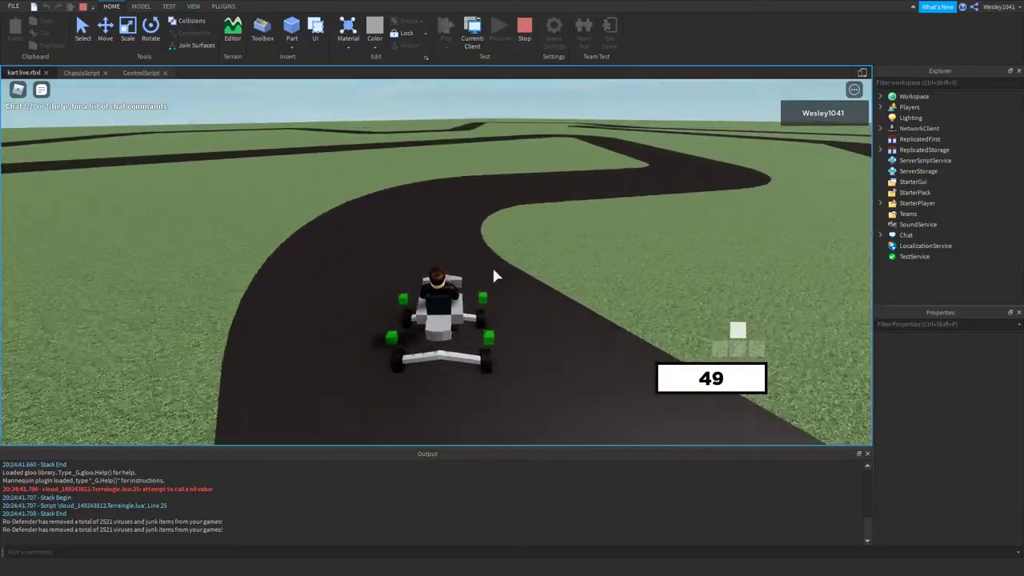
key(d)
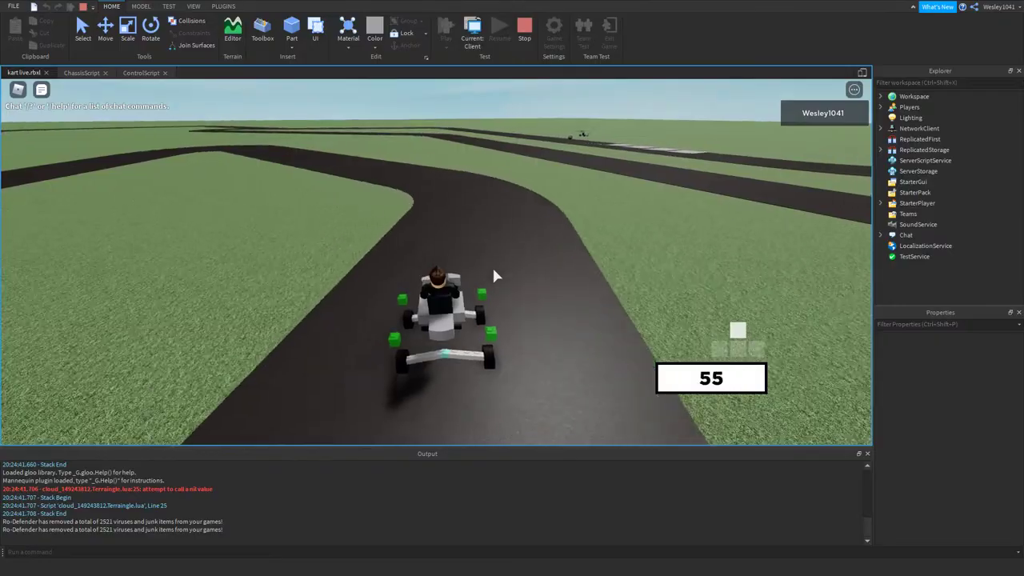
key(a)
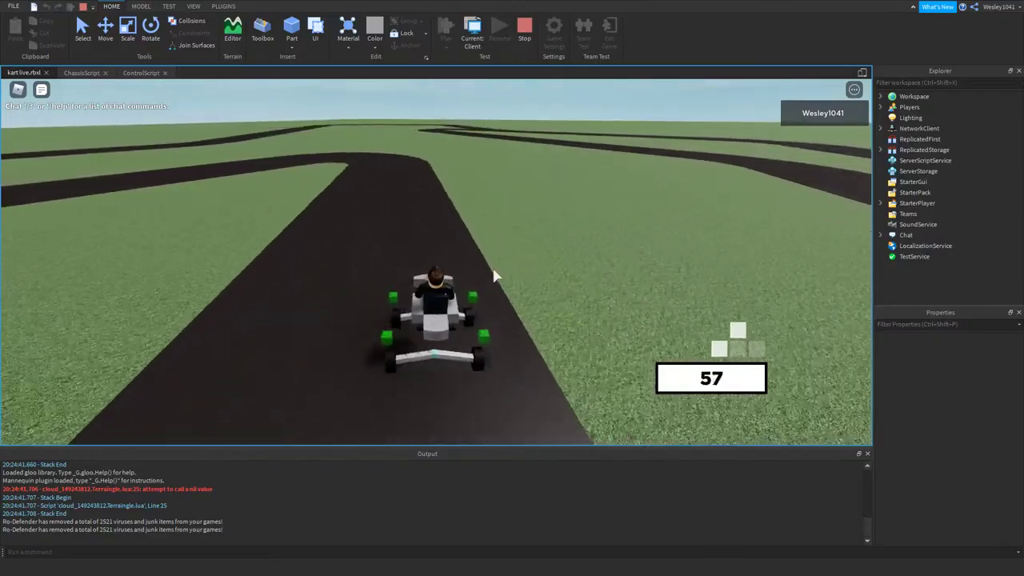
key(a)
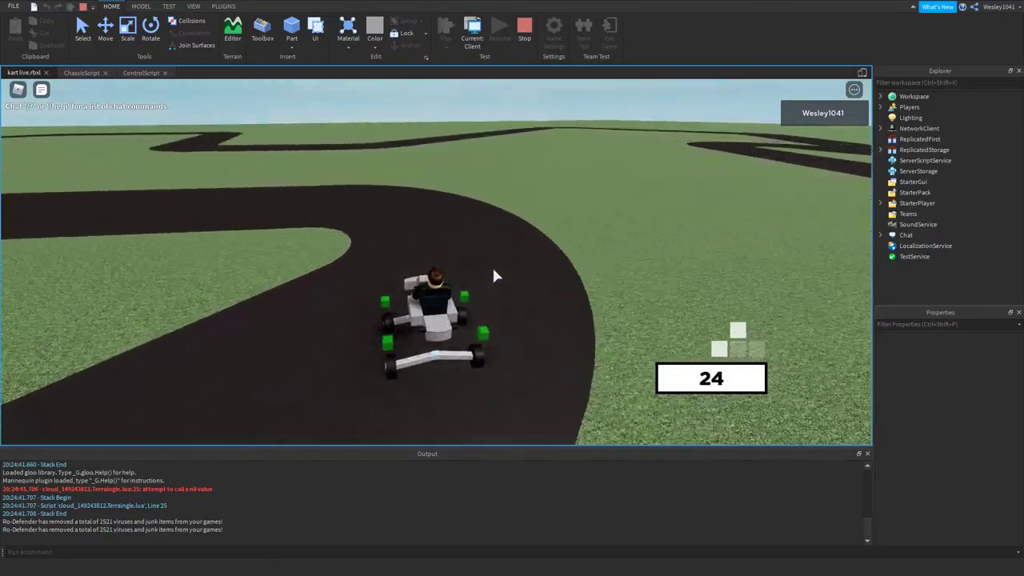
key(a)
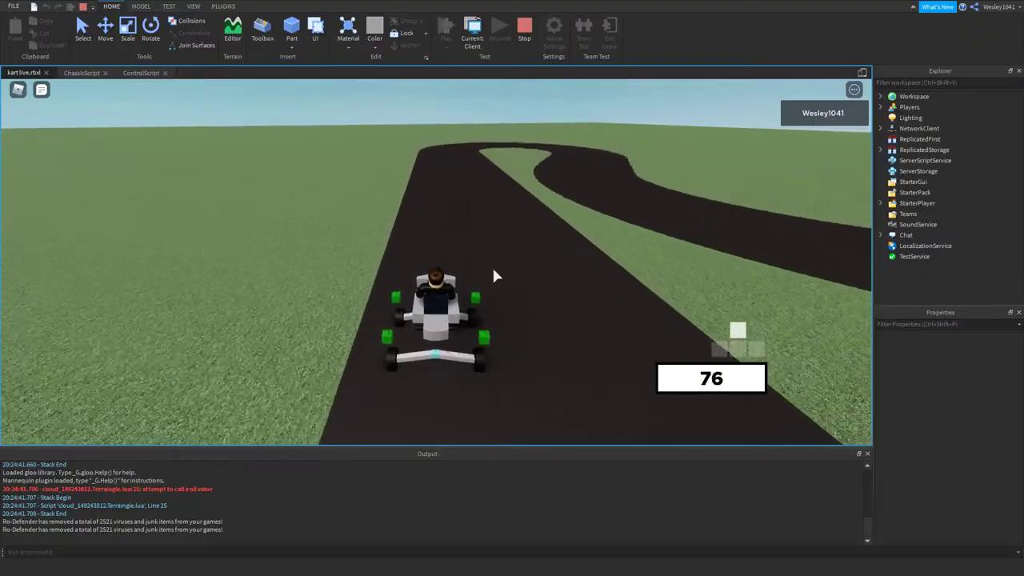
- Drive the kart around the right-hander ending the long straight and on through the alternating bends of the far section
key(d)
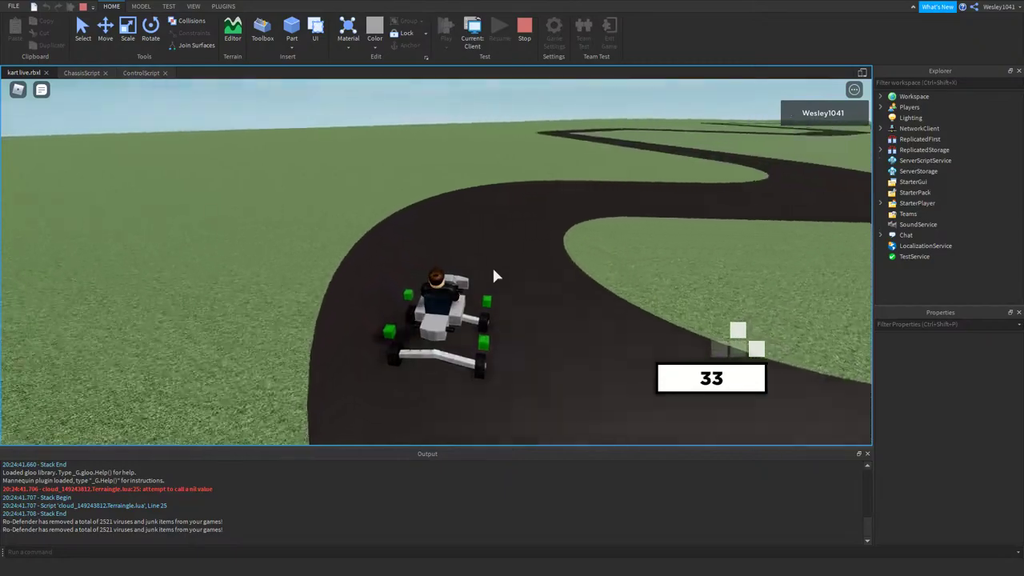
key(w)
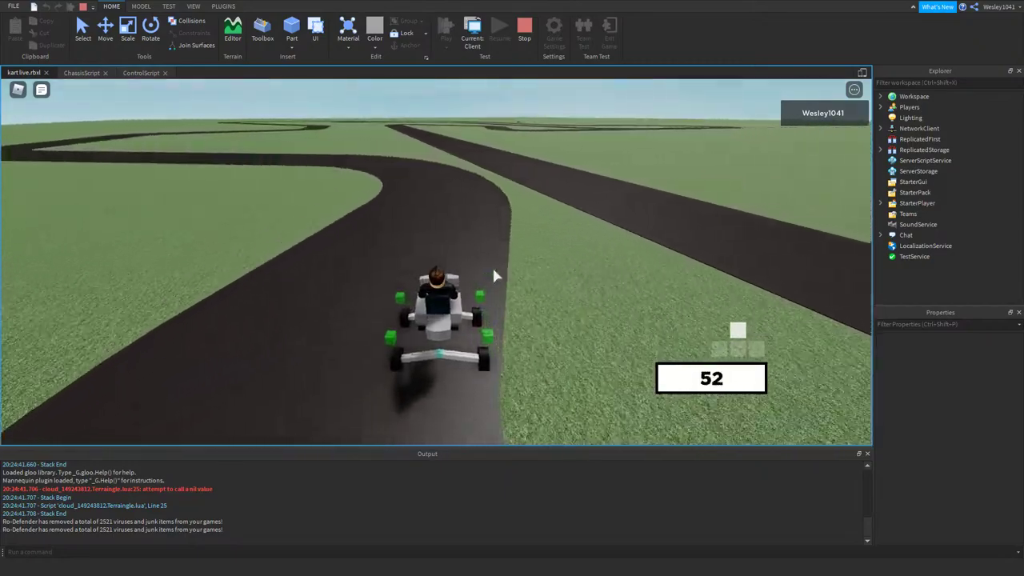
key(a)
key(a)
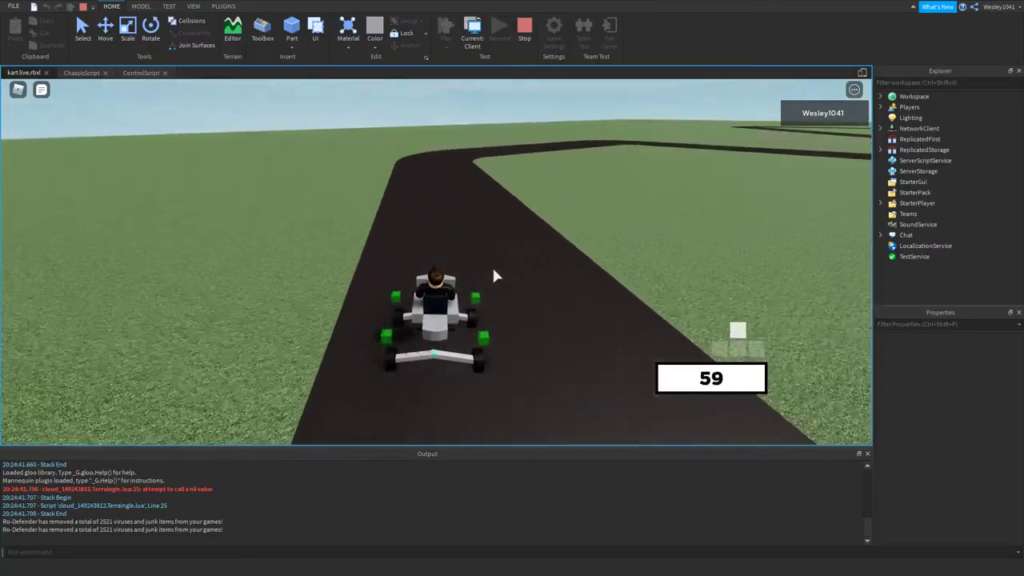
key(a)
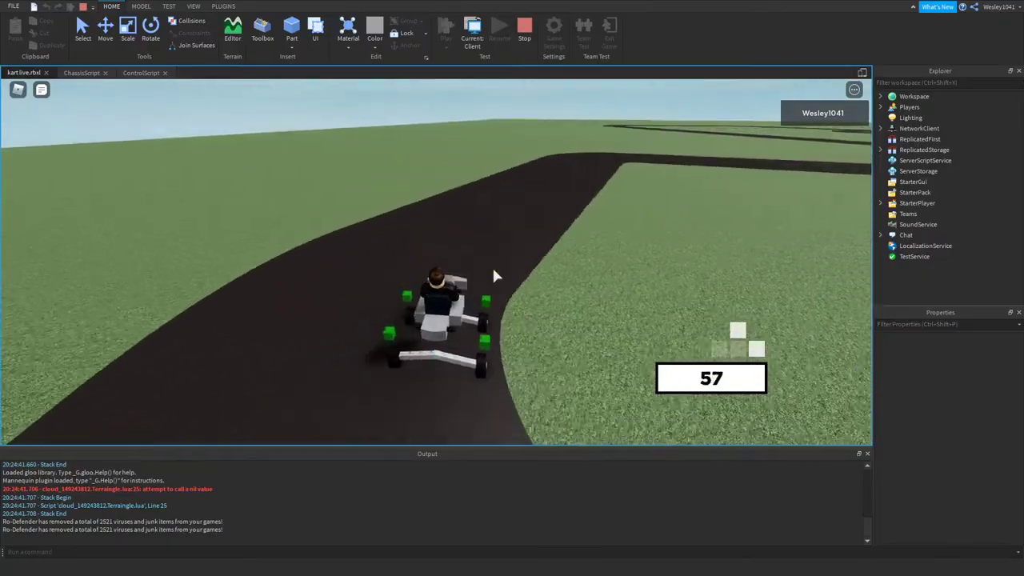
key(a)
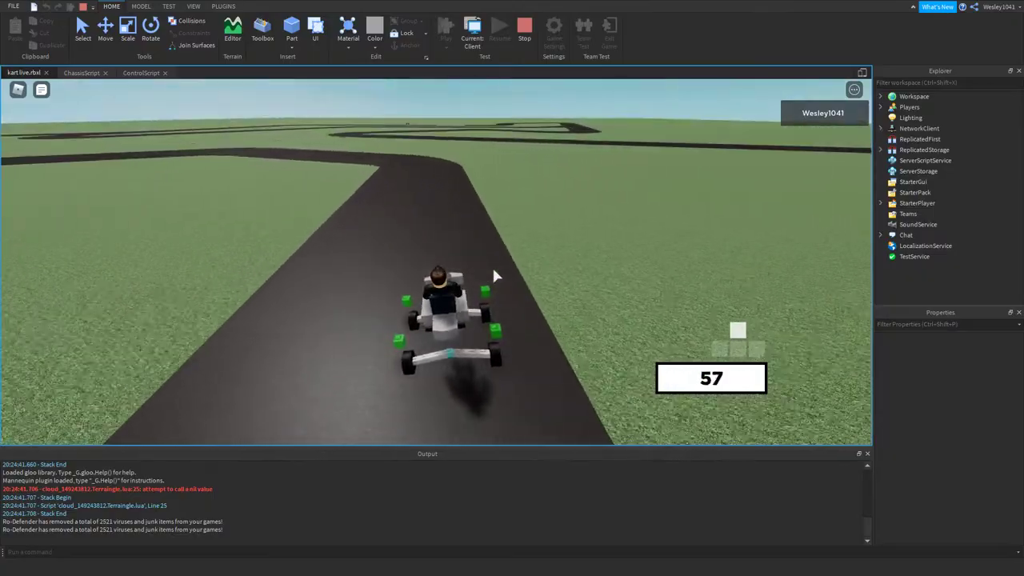
key(a)
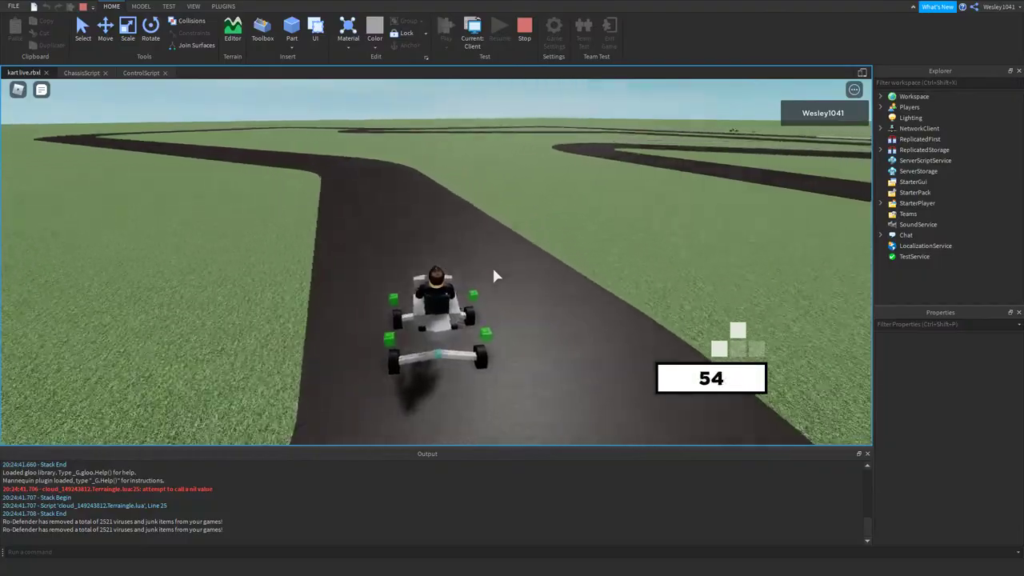
key(a)
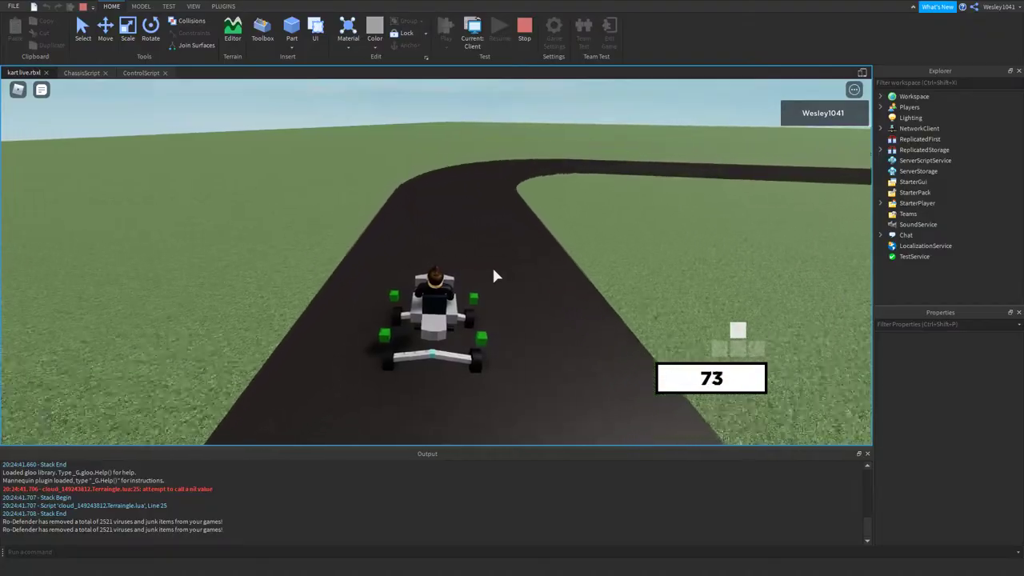
- Complete the kart's first lap through the far right-hand corners and the newly joined section back to the start
key(d)
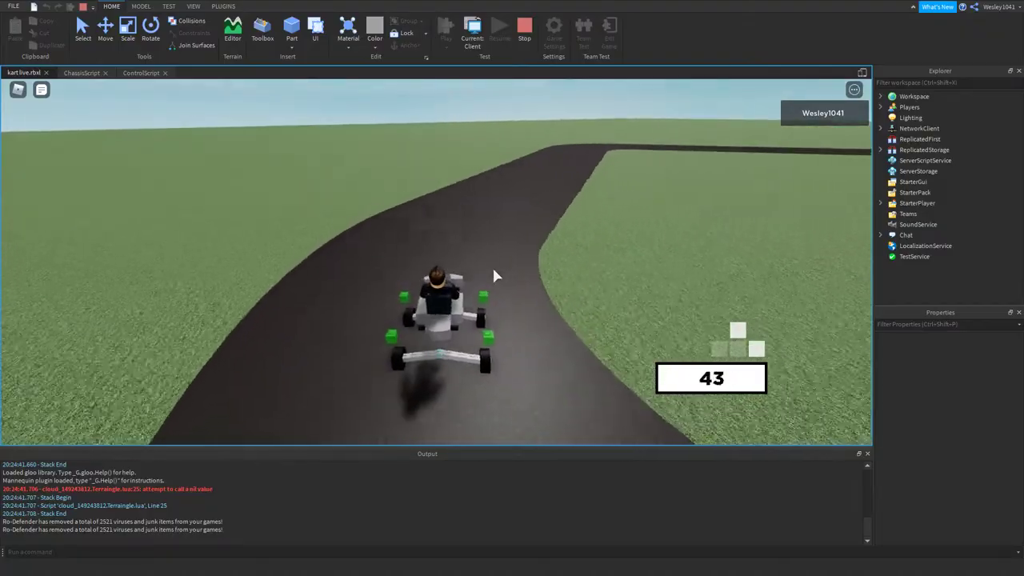
key(w)
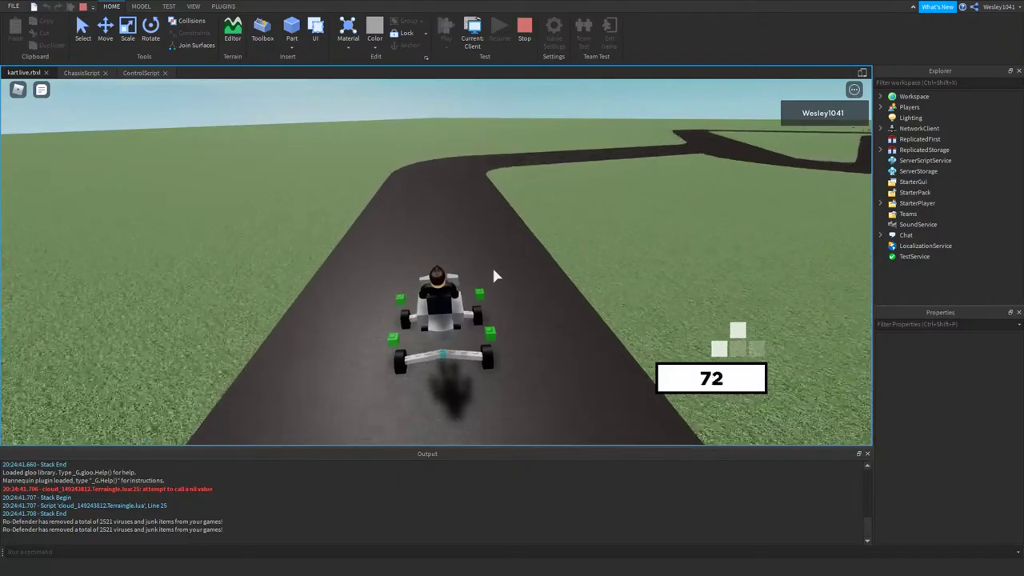
key(d)
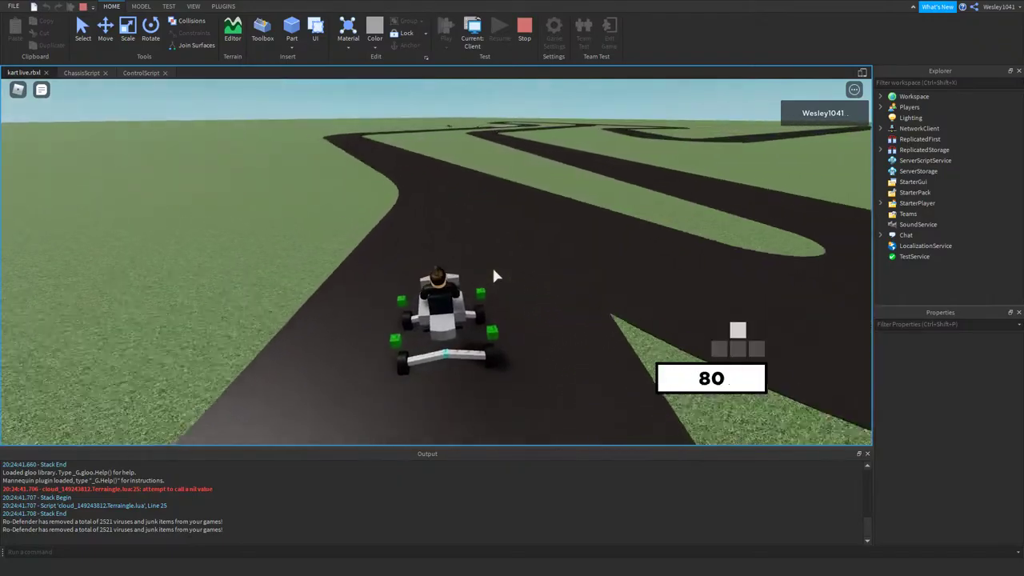
key(a)
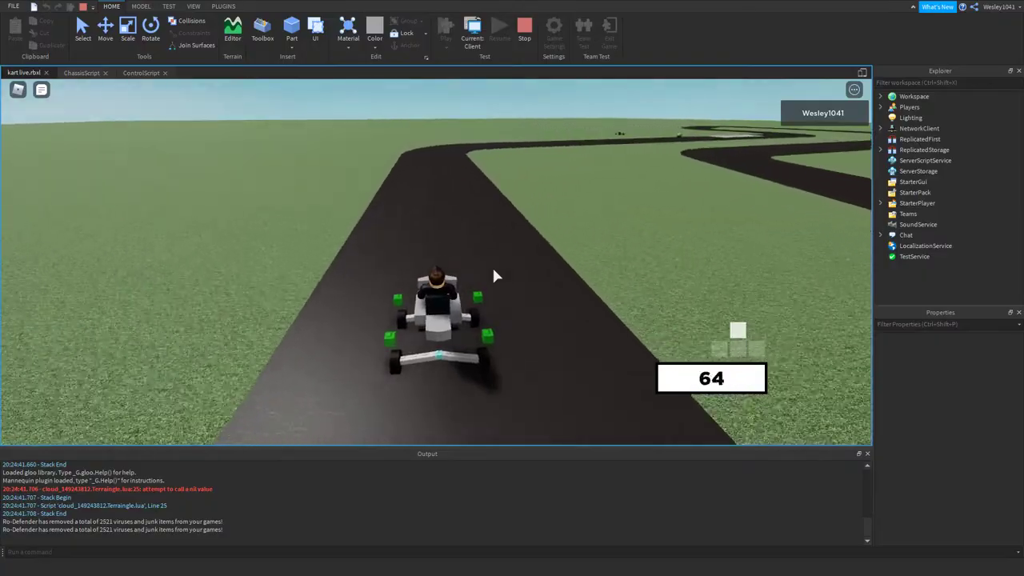
key(d)
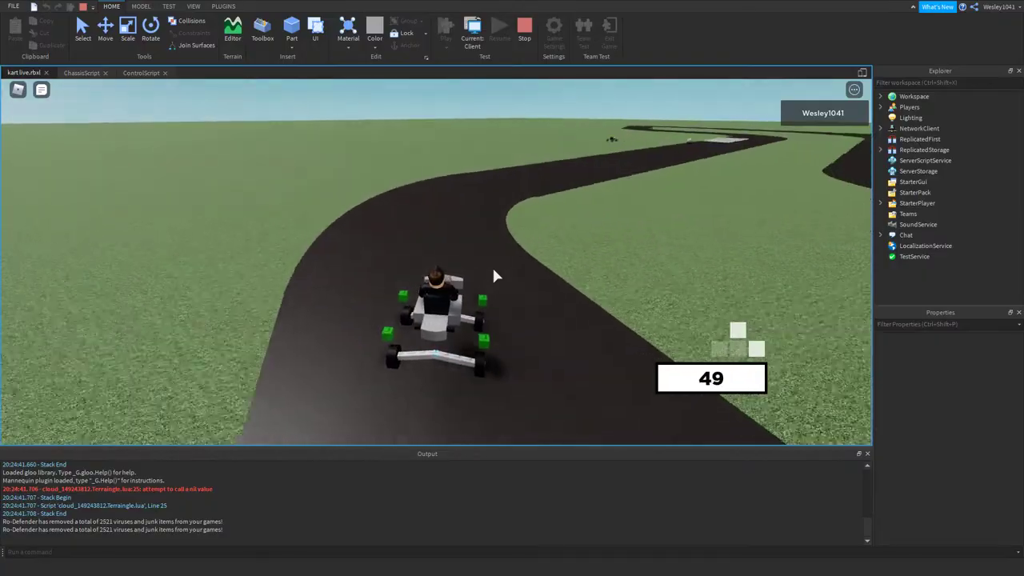
key(w)
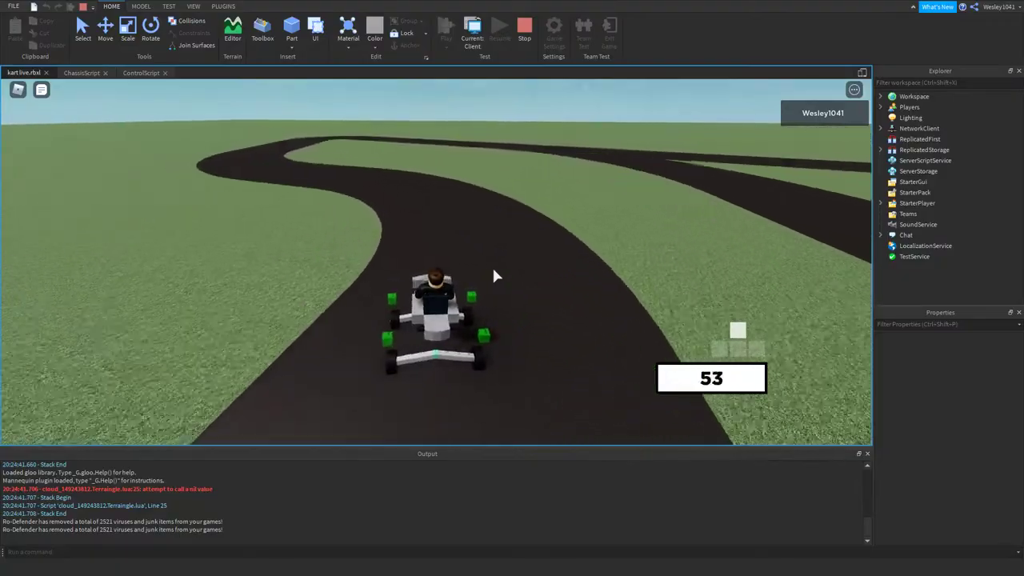
- Begin a second lap, driving the kart through the opening S-bend and right-hand corners up to the track junction
key(a)
key(w)
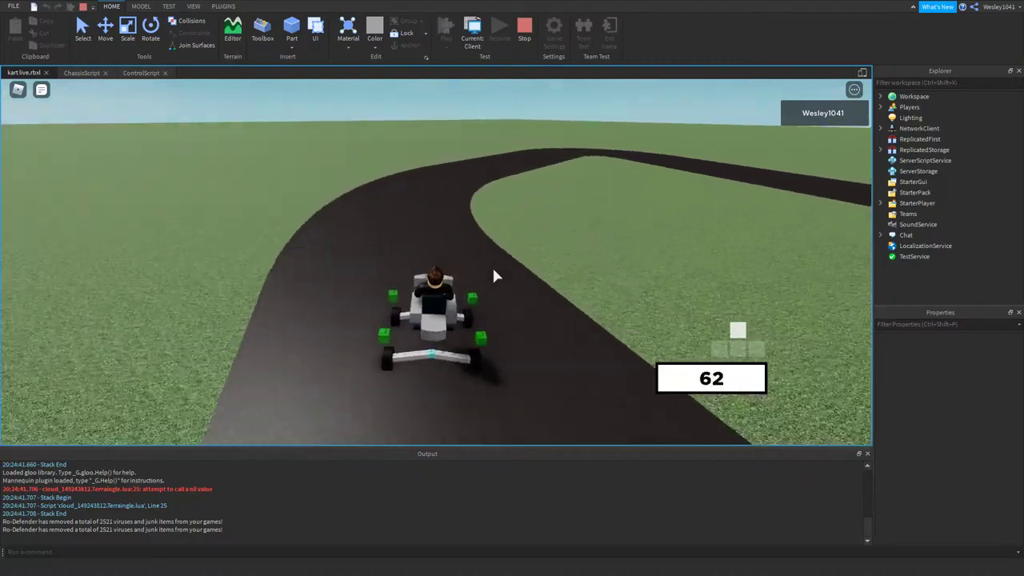
key(d)
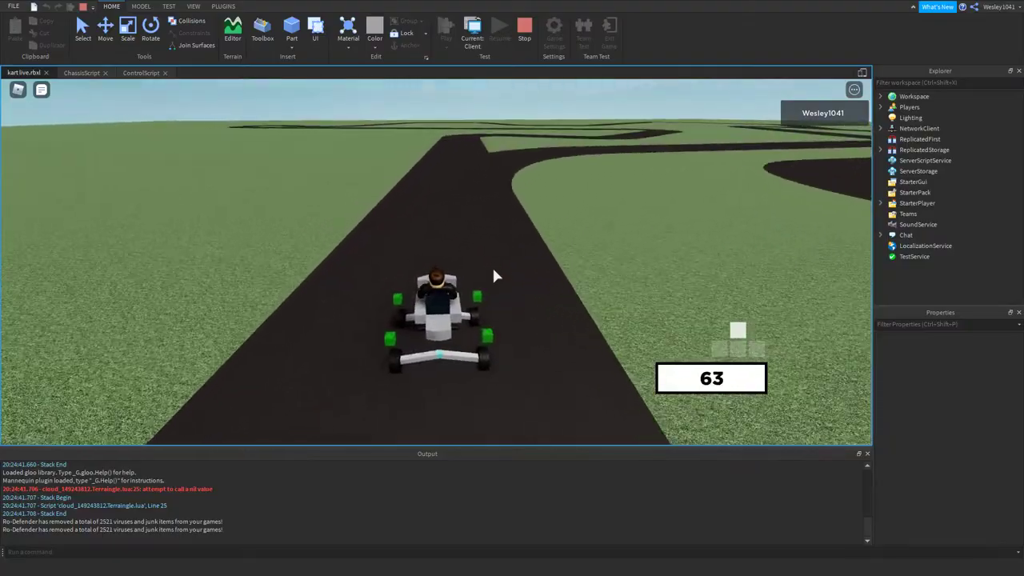
key(d)
key(d)
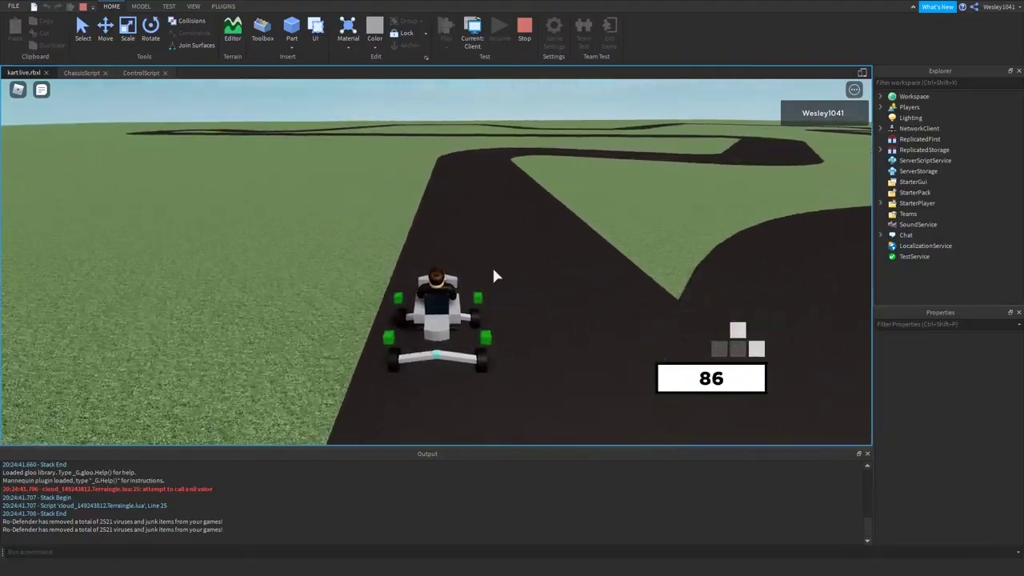
- Continue the second lap past the track junction, through the right-left bends and around the left hairpin
key(d)
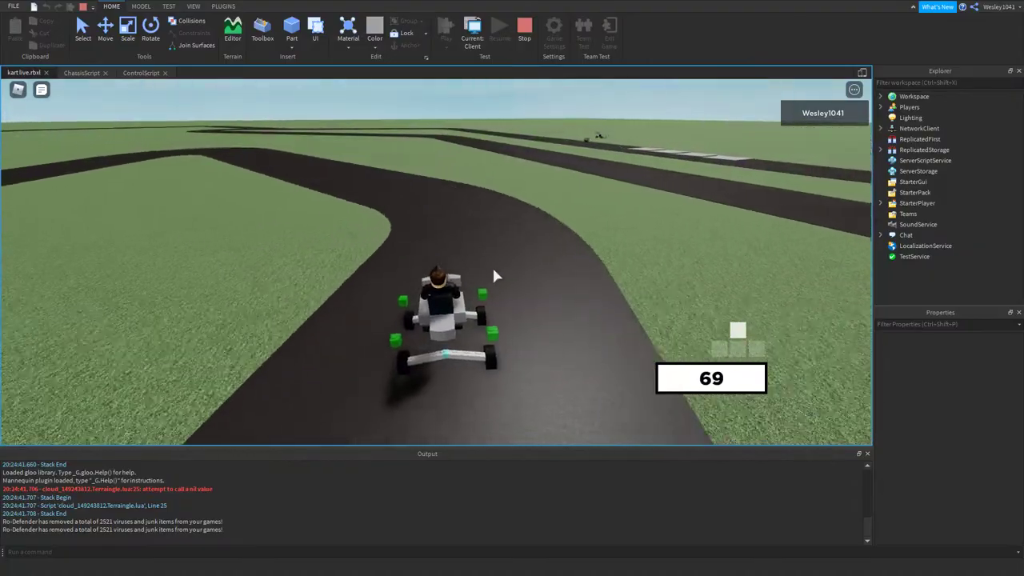
key(a)
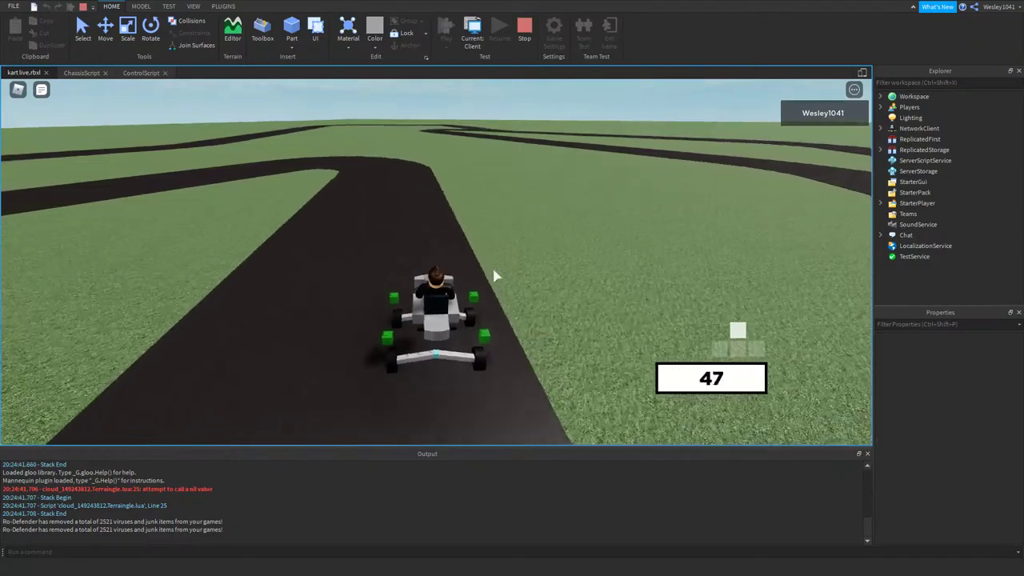
key(a)
key(a)
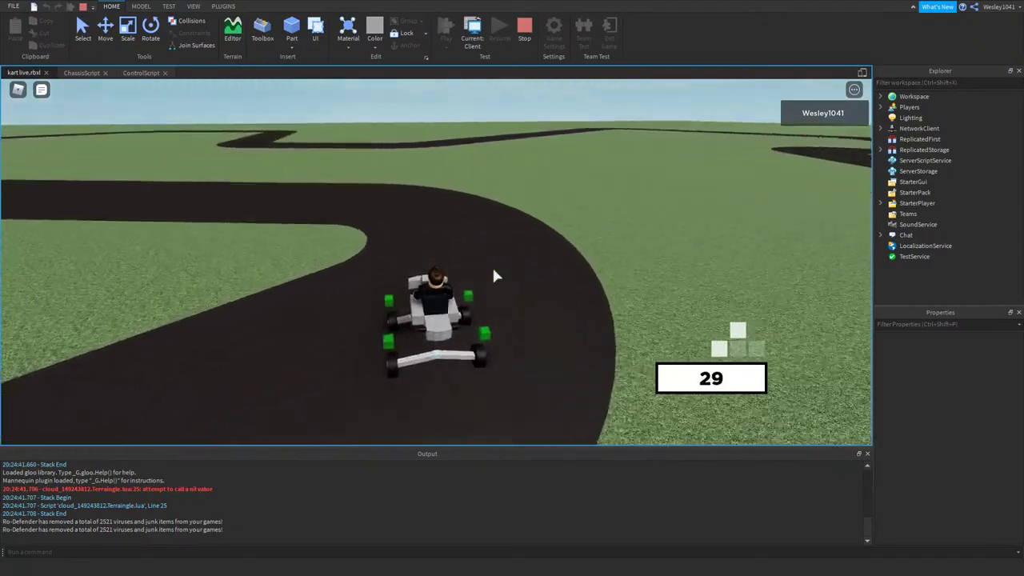
key(a)
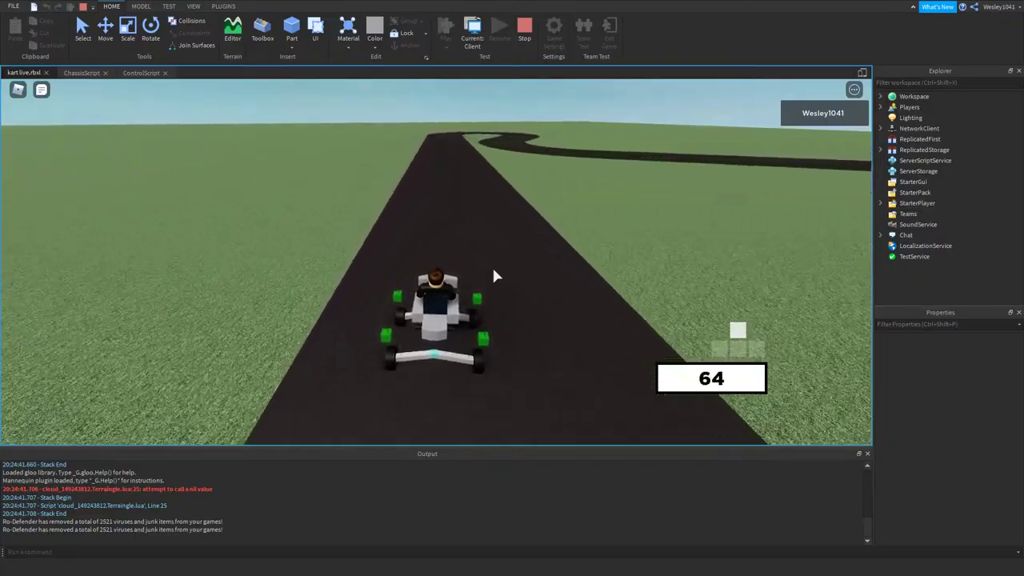
- Drive the kart down the long straight, around the right hairpin at its end and through the following left-hander
key(w)
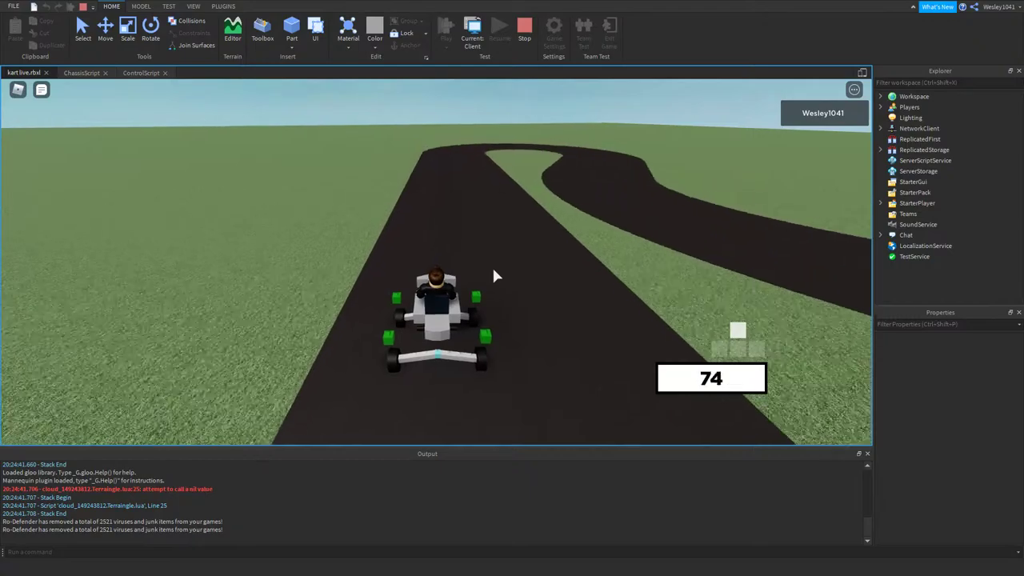
key(d)
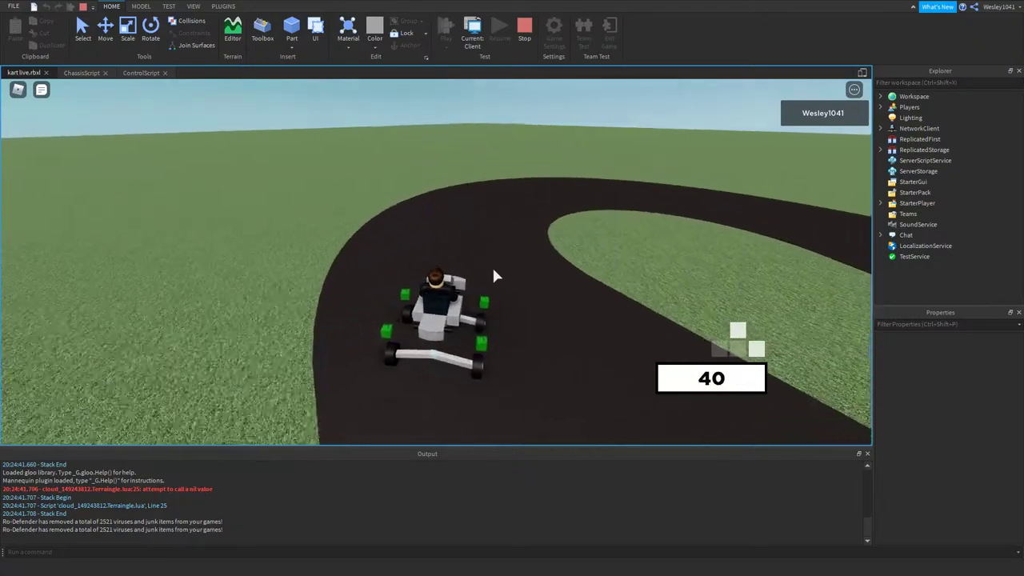
key(w)
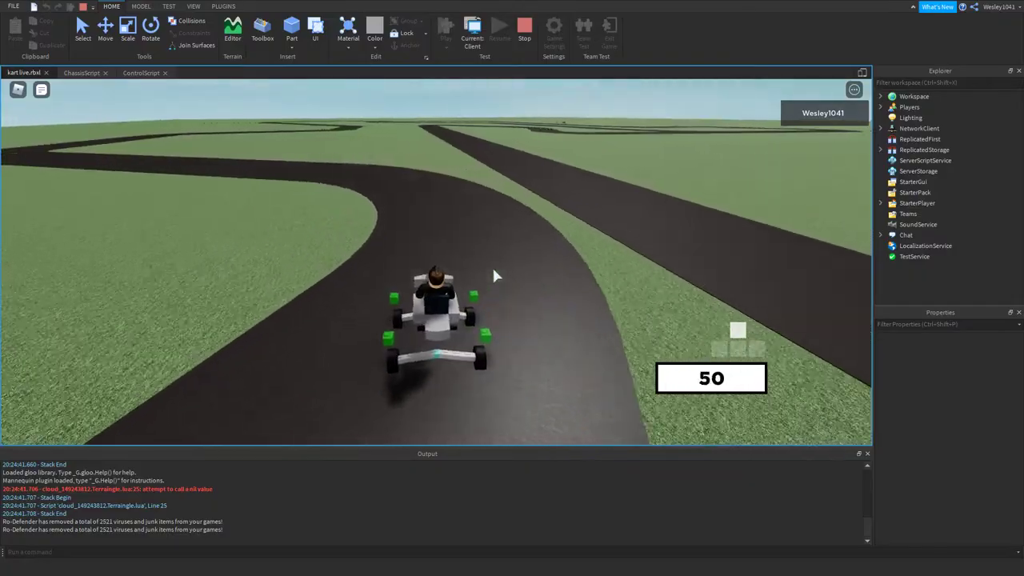
key(a)
key(w)
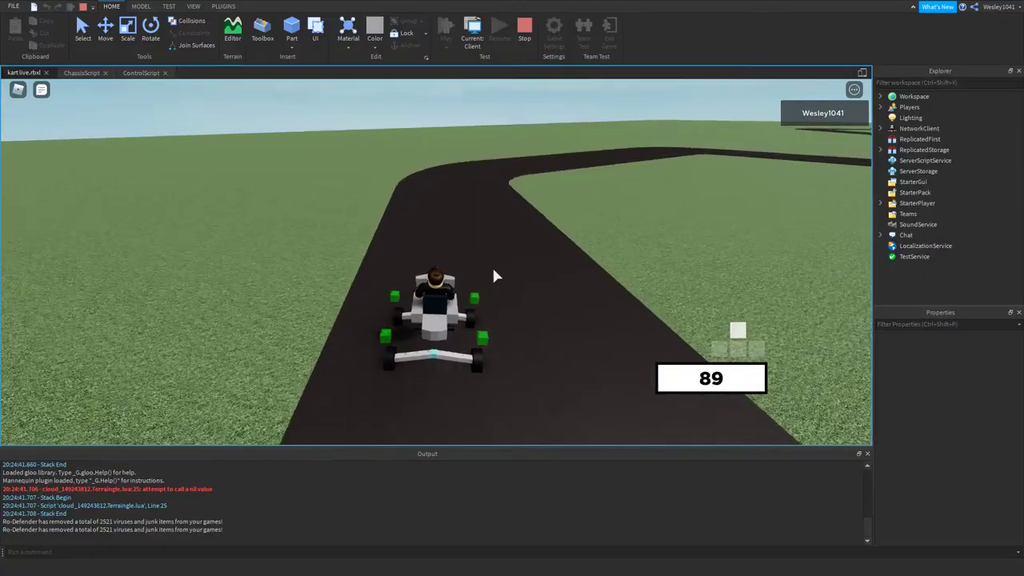
- Steer the kart through the right-hand corners and alternating left-right bends of the far section on the second lap
key(d)
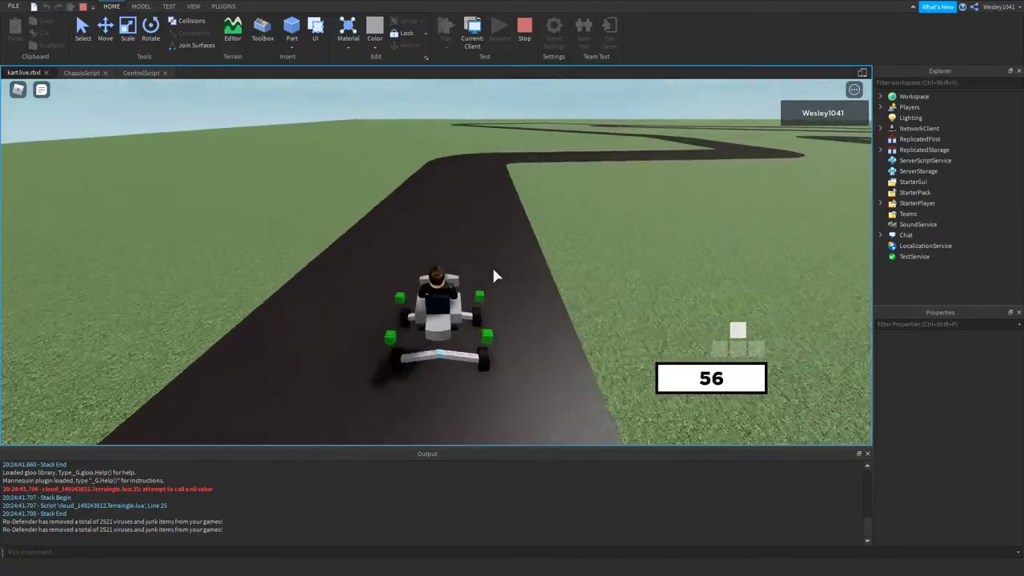
key(d)
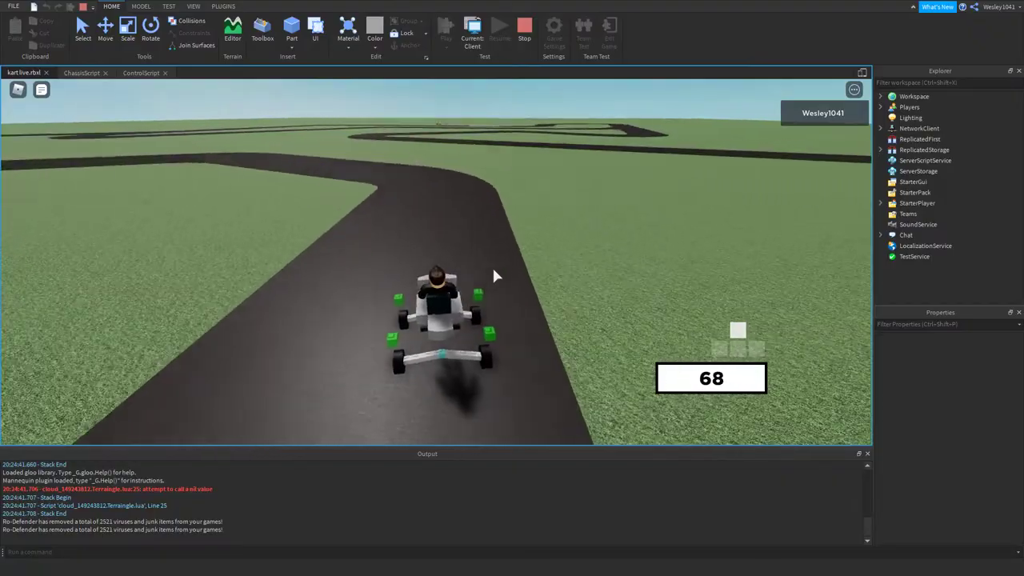
key(a)
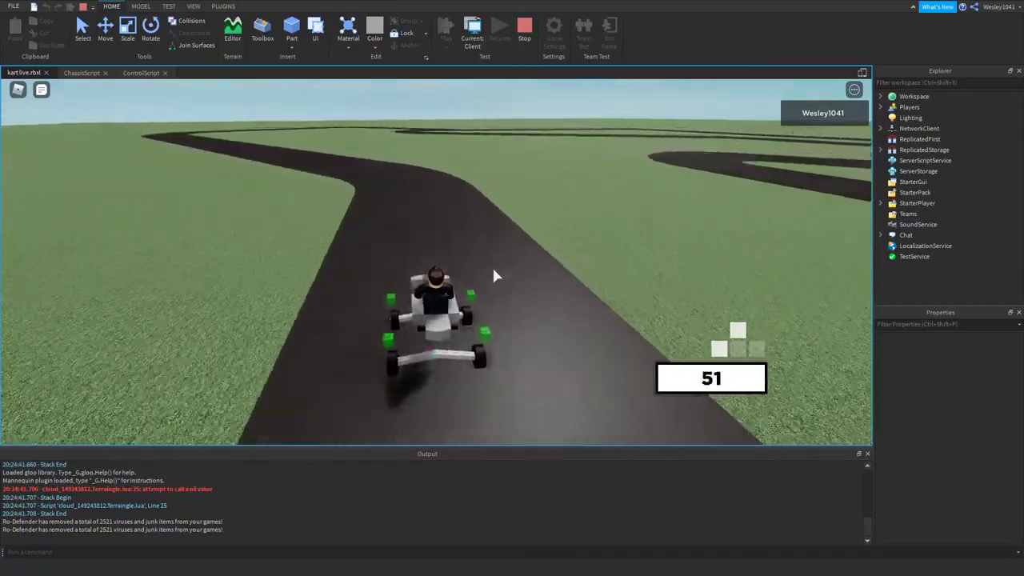
key(d)
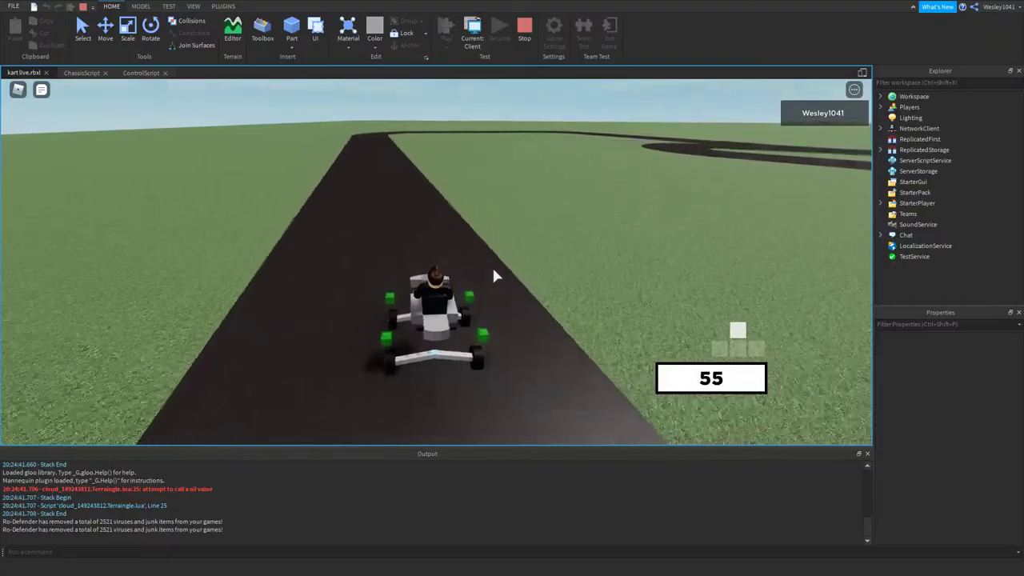
key(a)
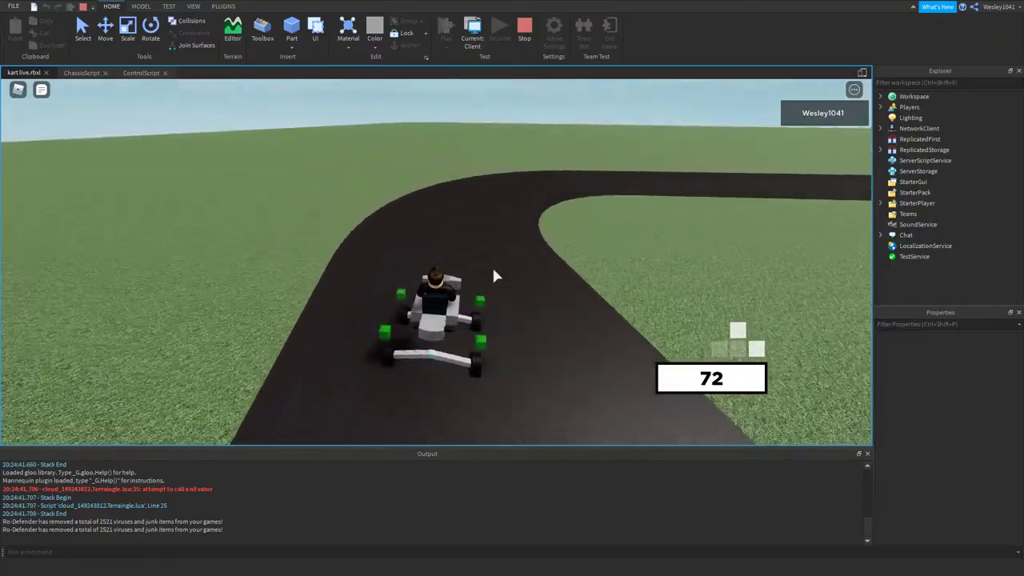
- Complete the kart's second lap through the far right-hand corners and the joined section onto the start straight
key(d)
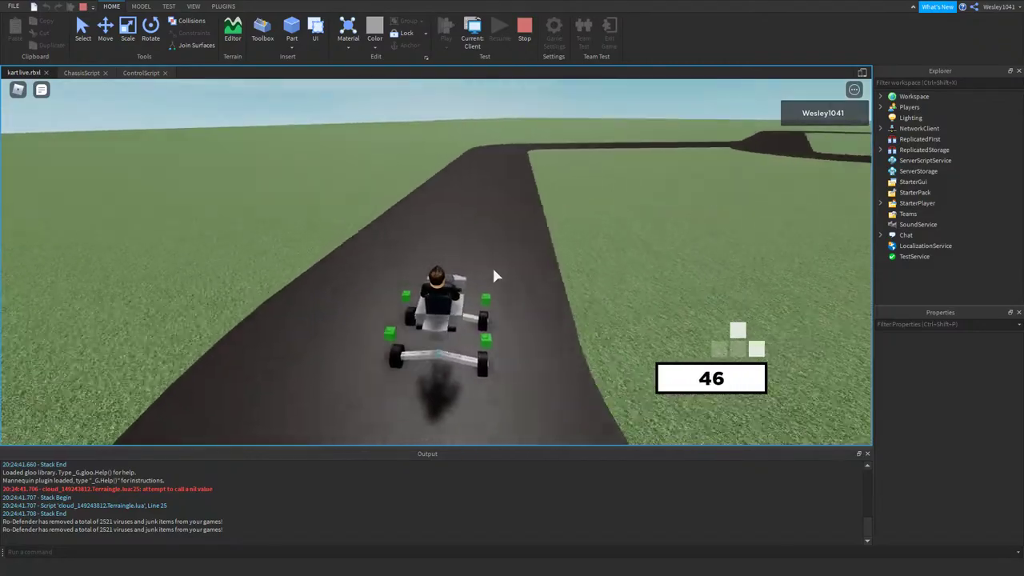
key(w)
key(a)
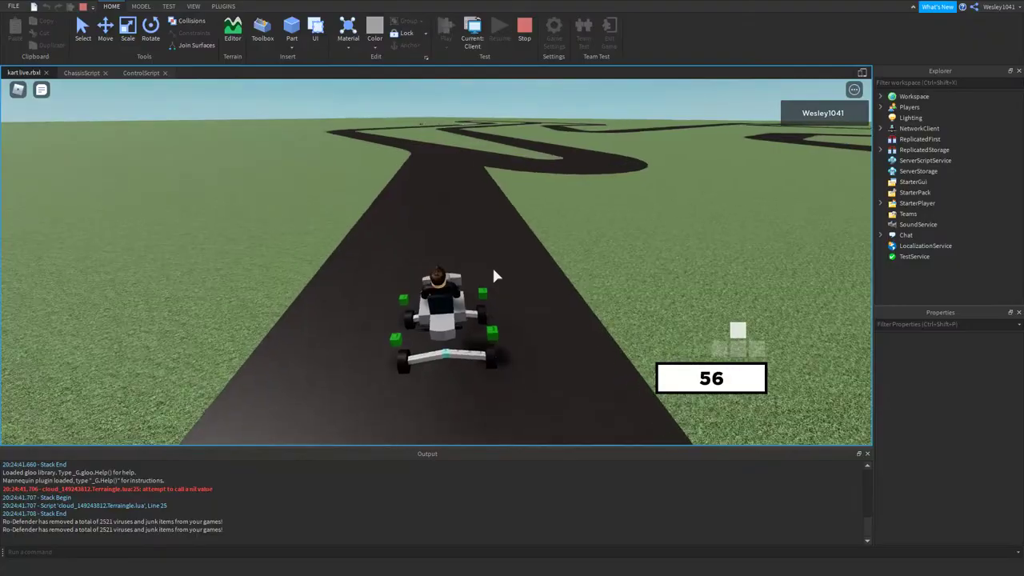
key(a)
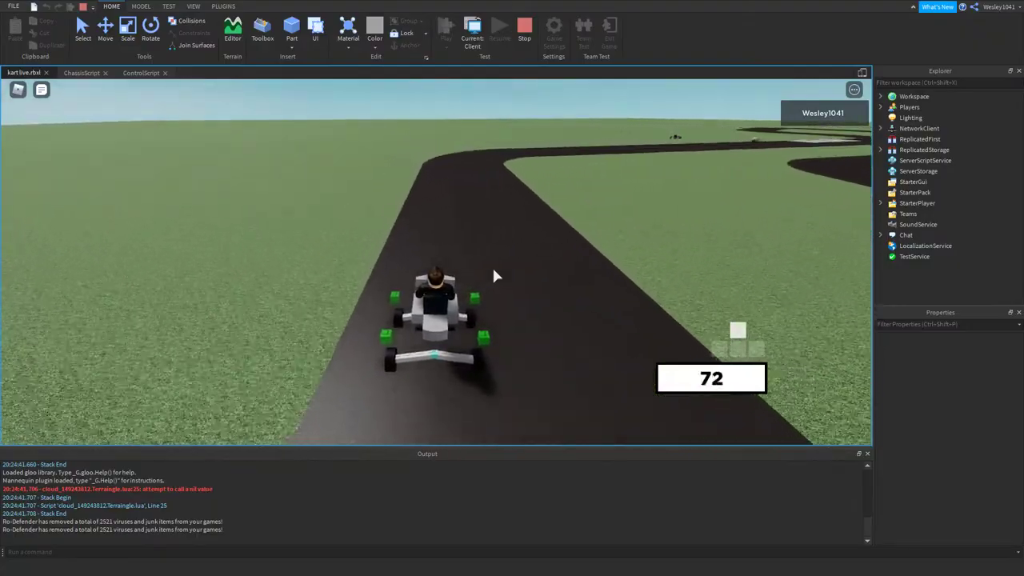
key(d)
key(d)
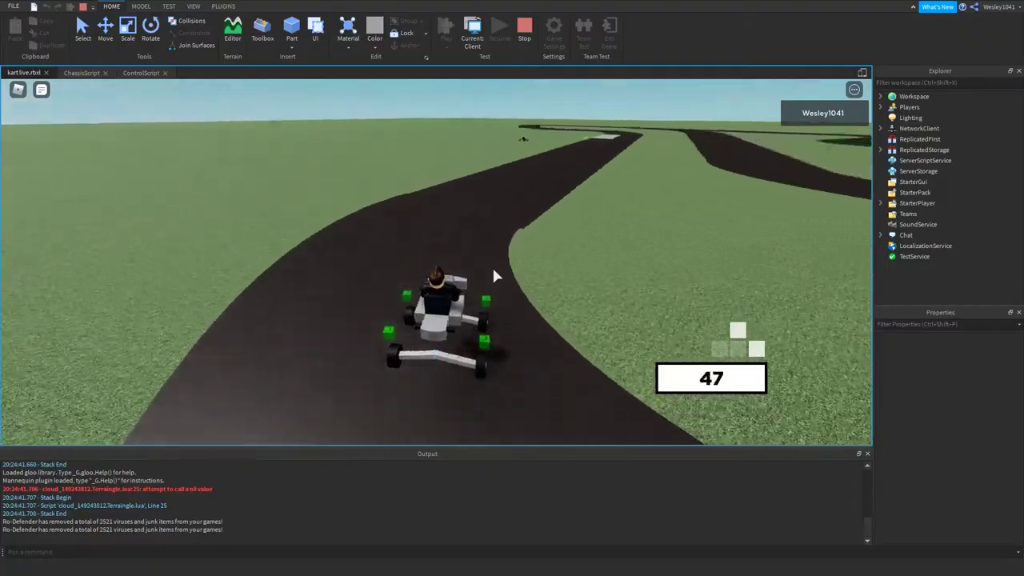
key(a)
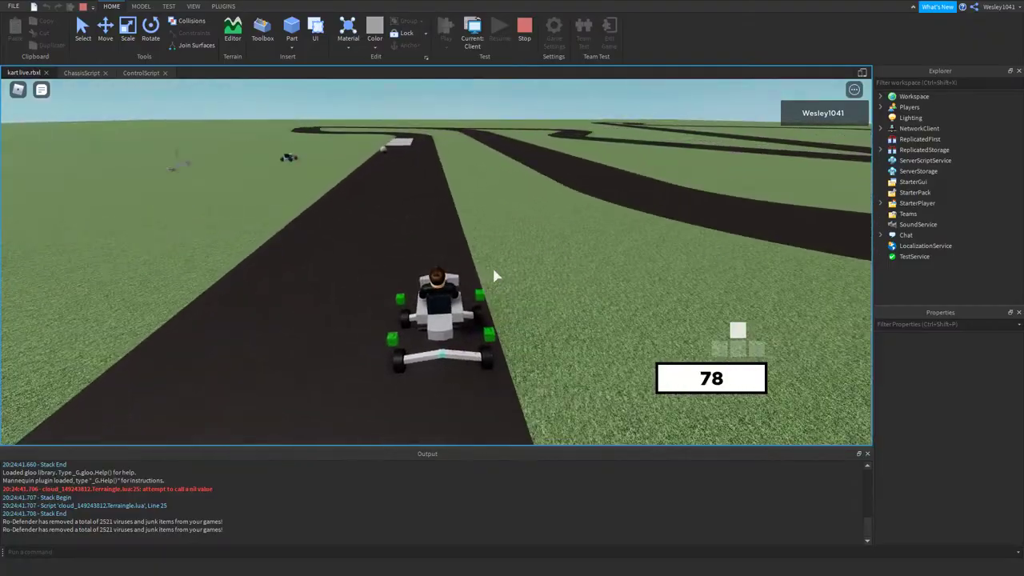
- Begin a third lap, driving the kart past the start pad, through the opening S-bend and right-hand corners to the junction
key(a)
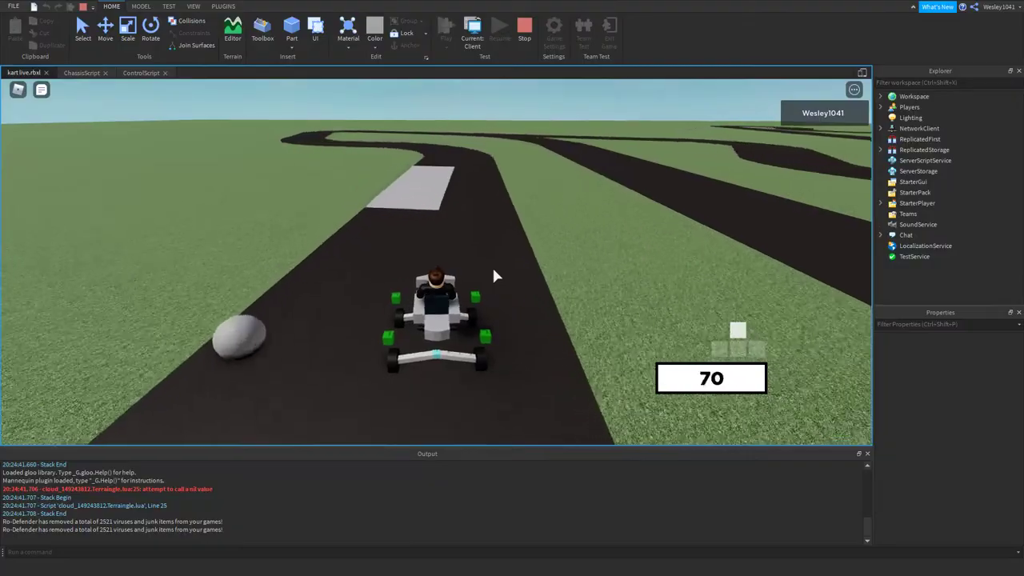
key(d)
key(a)
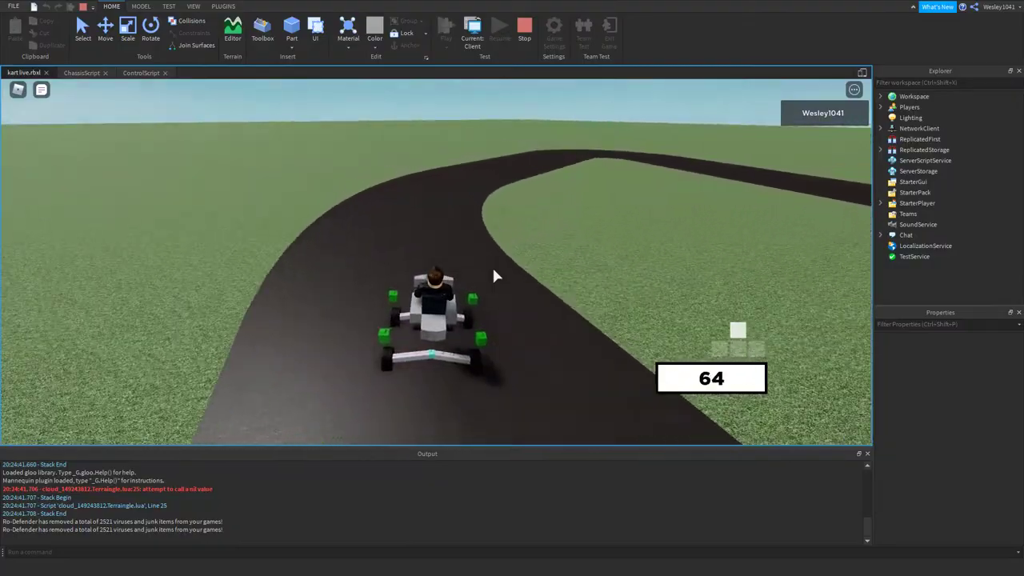
key(d)
key(d)
key(d)
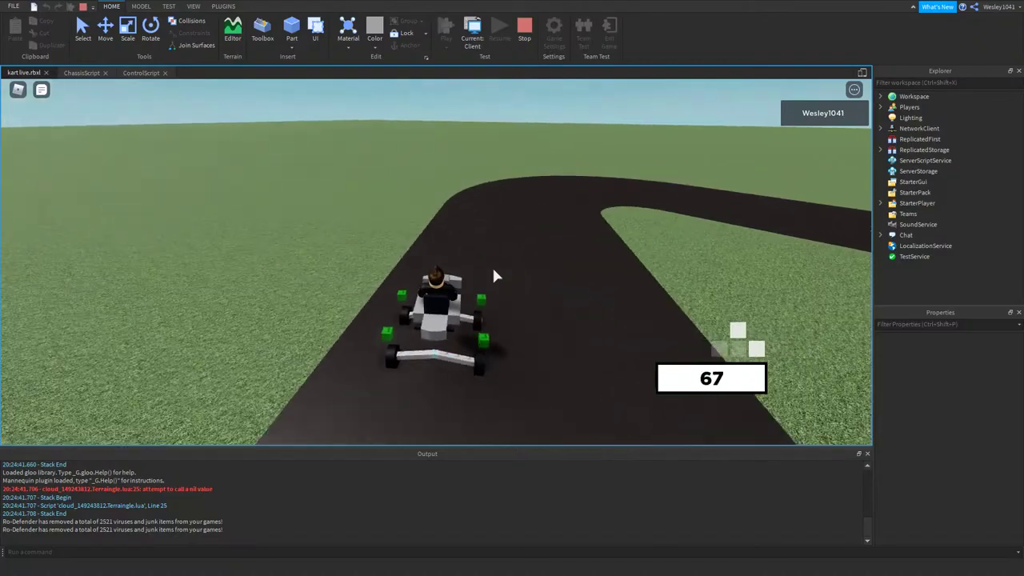
key(d)
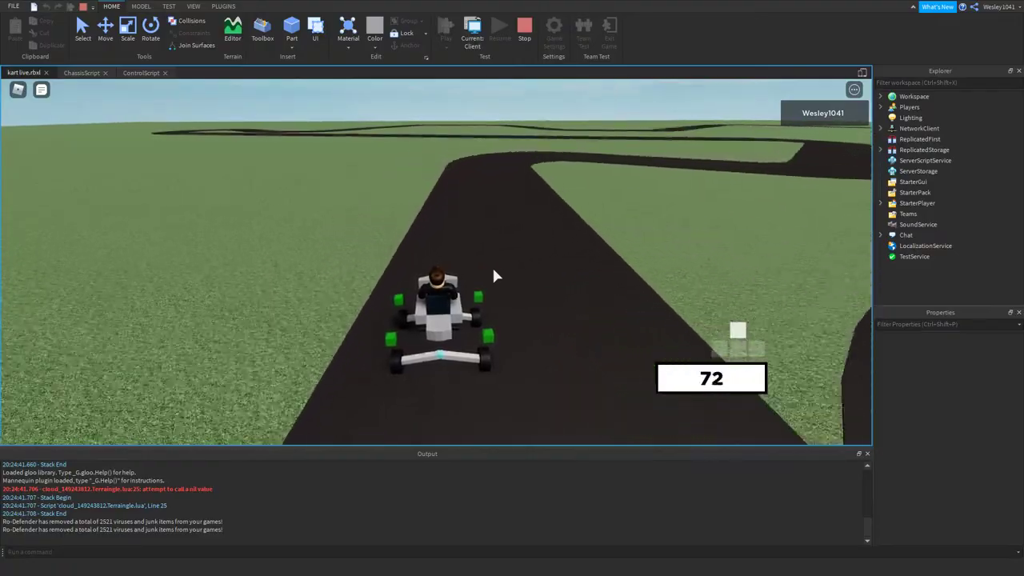
- Drive the third lap past the junction, through the right-left bends and left hairpin, and along the long straight
key(d)
key(d)
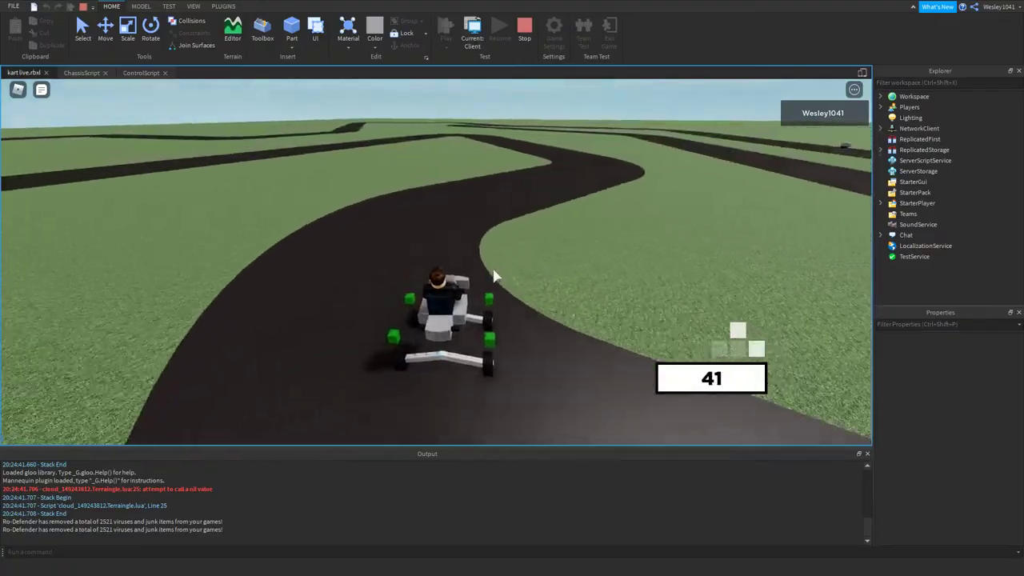
key(a)
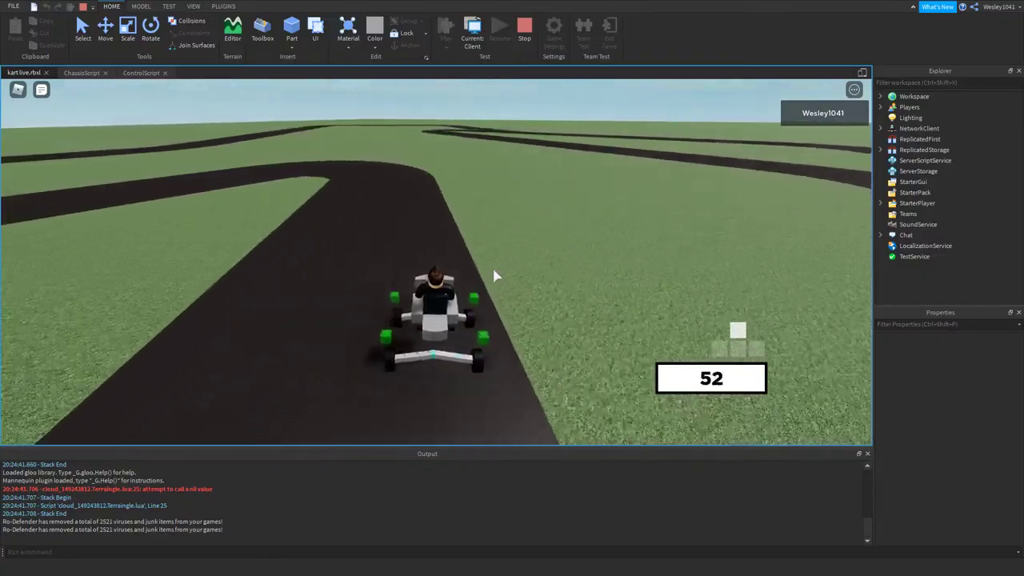
key(a)
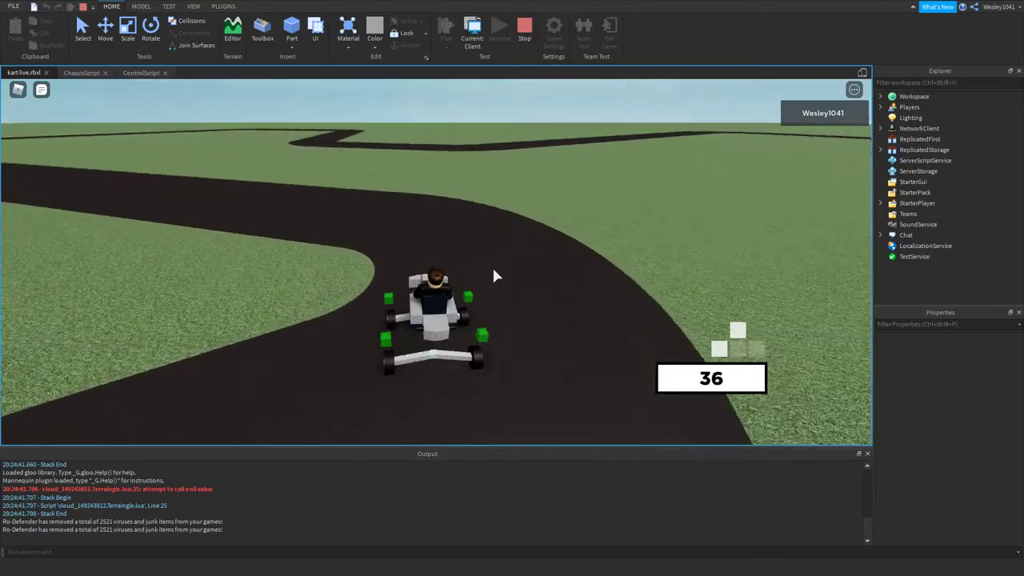
key(d)
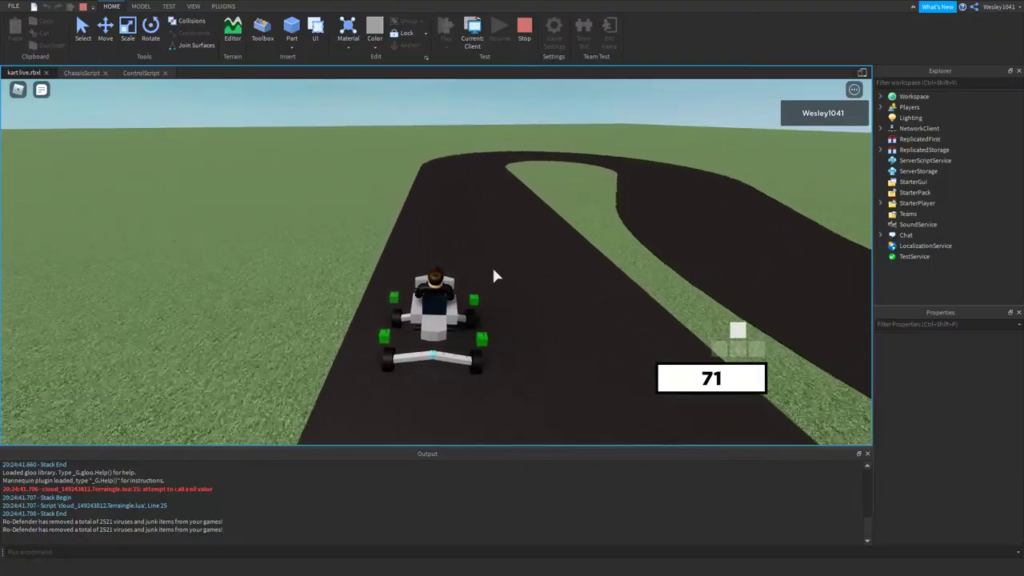
- Take the kart around the tight right hairpin after the long straight and through the next left-hander on the third lap
key(d)
key(a)
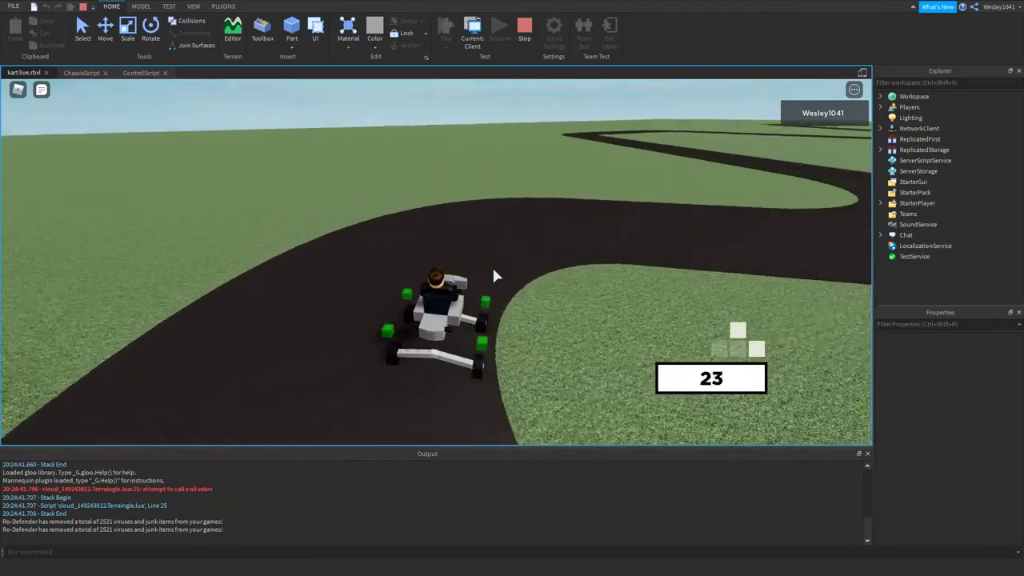
key(d)
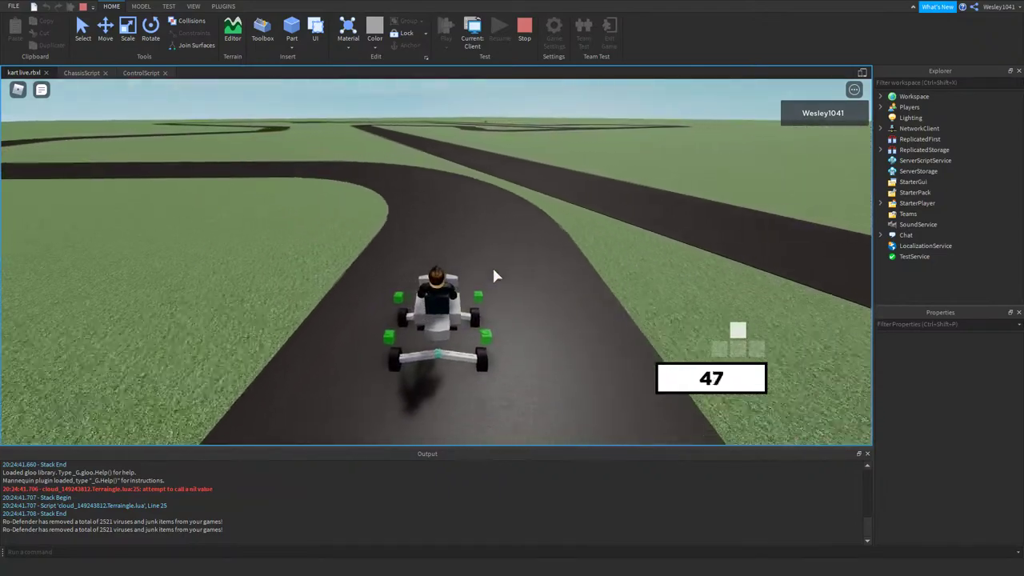
key(a)
key(a)
key(a)
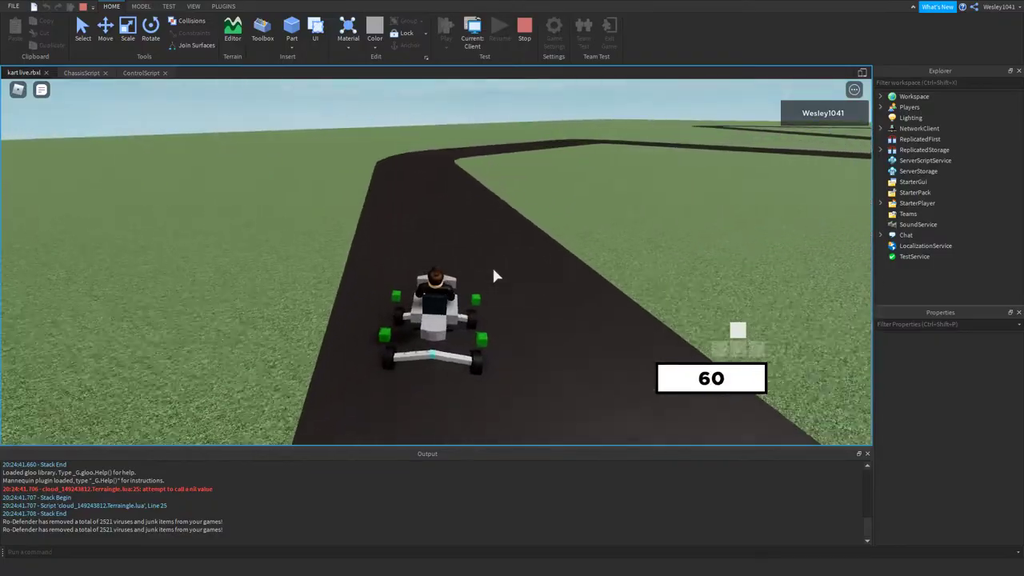
- Drive the third lap through the consecutive right-hand bends and the two left-hand bends toward the far corners
key(d)
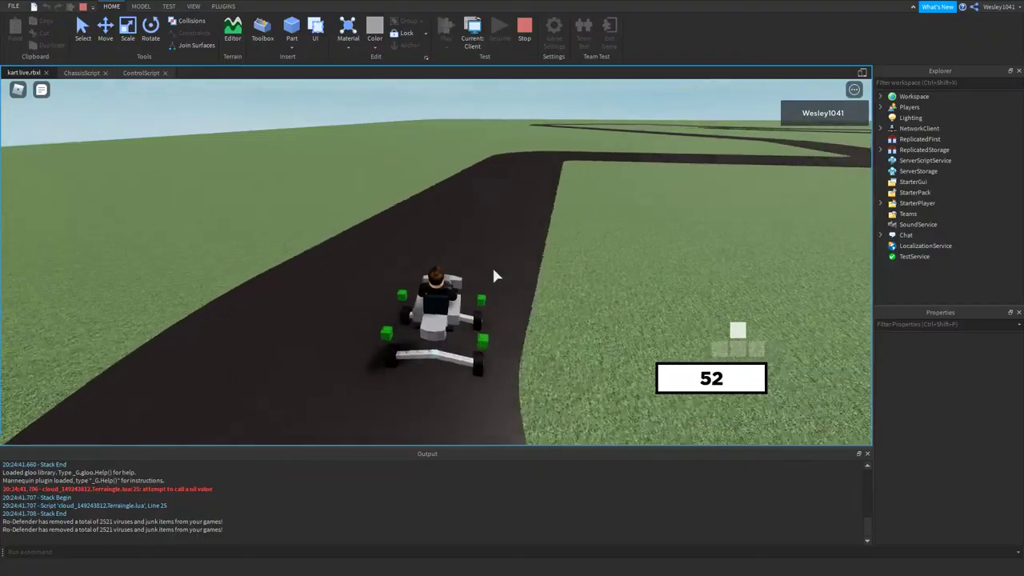
key(d)
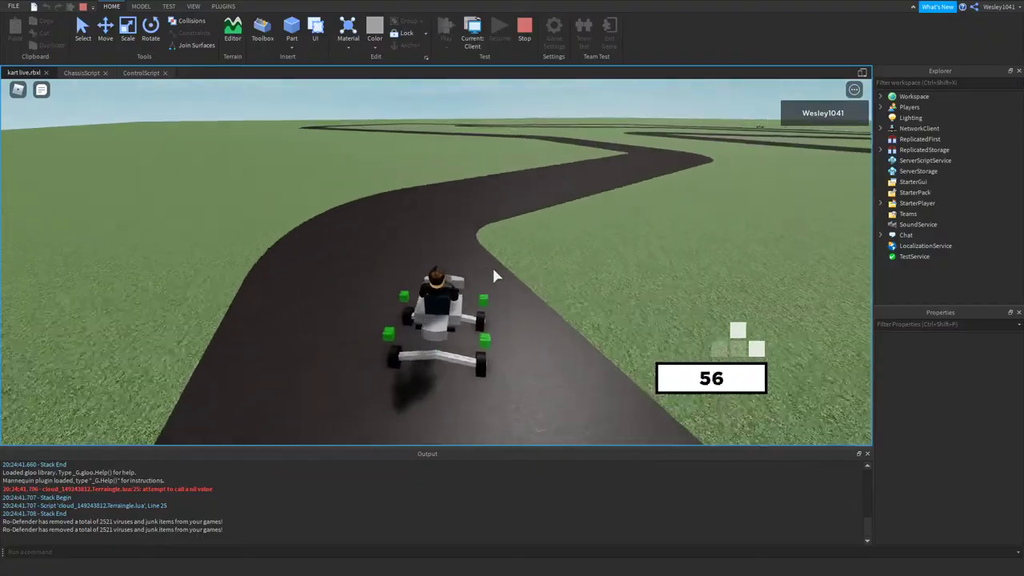
key(d)
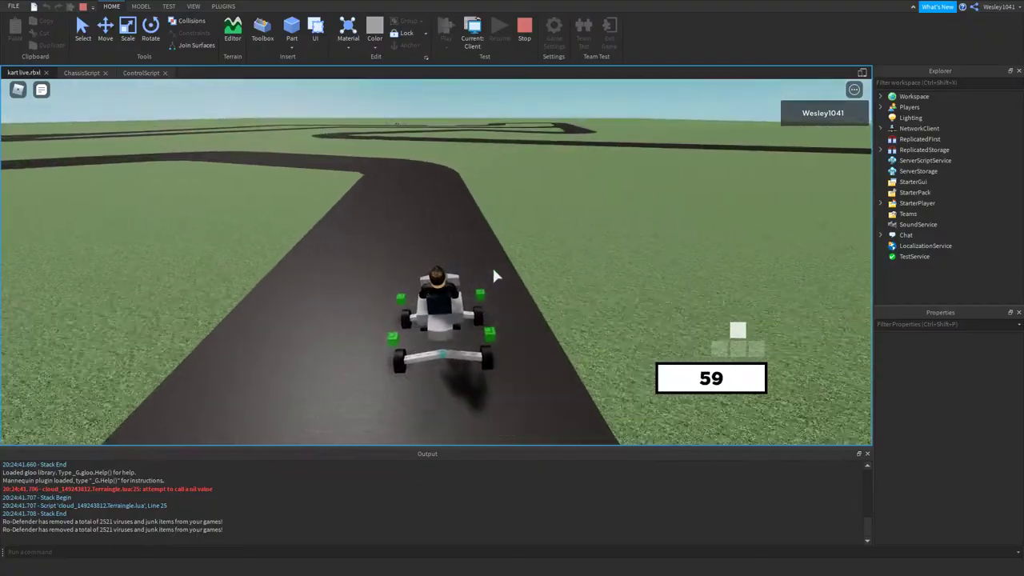
key(a)
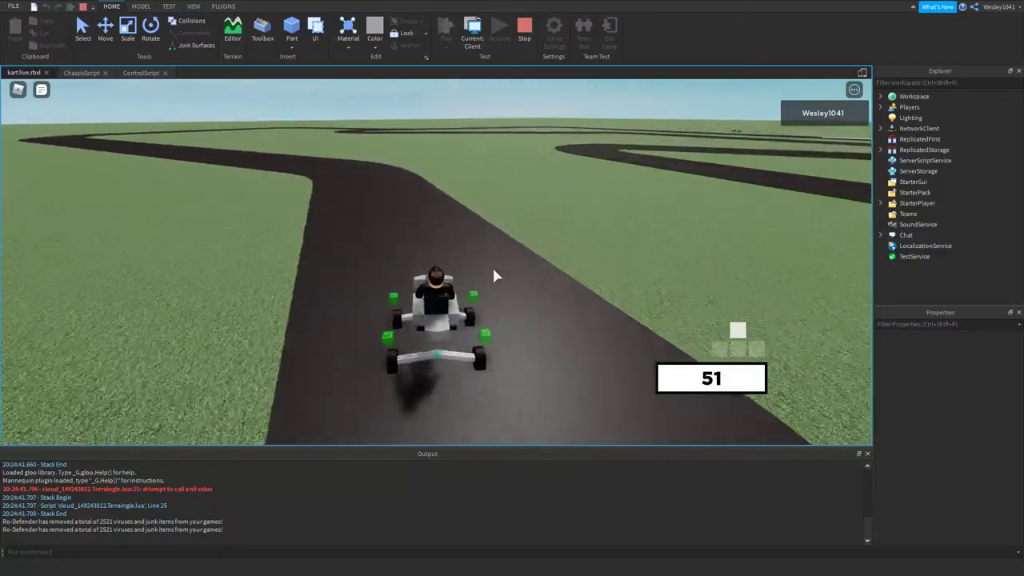
key(a)
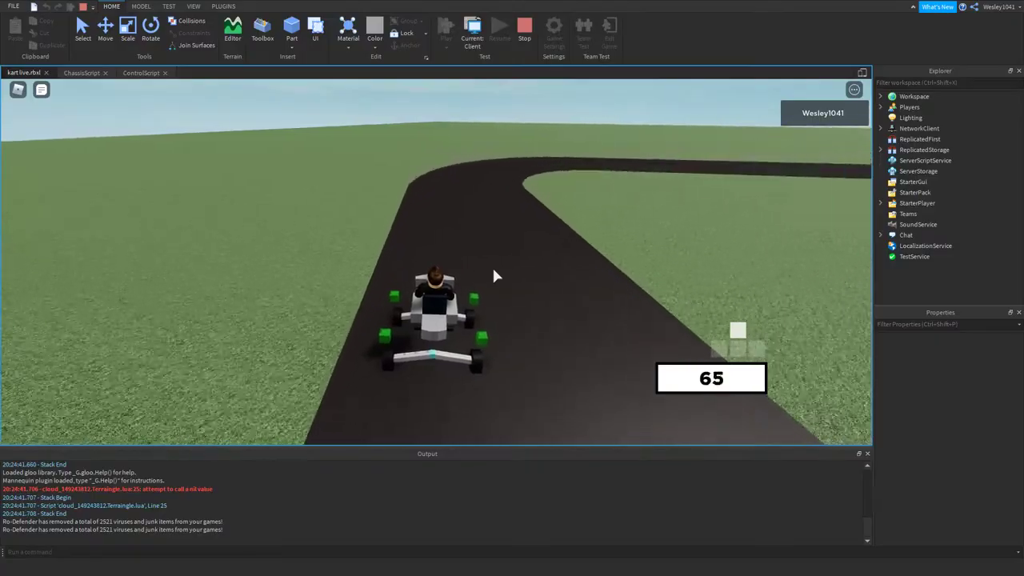
- Finish the third lap through the far right-hand corners and the joined section onto the start straight
key(a)
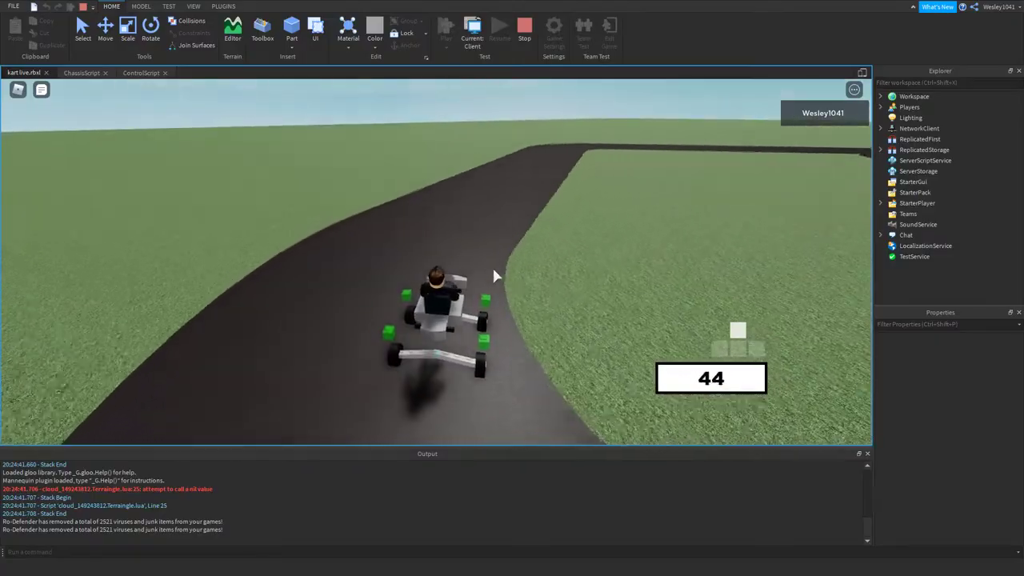
key(w)
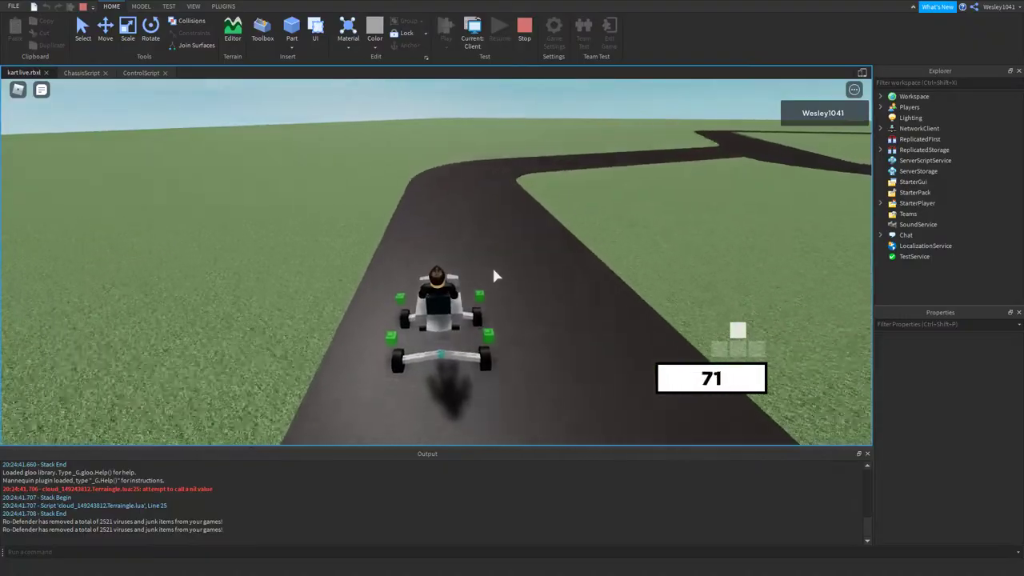
key(d)
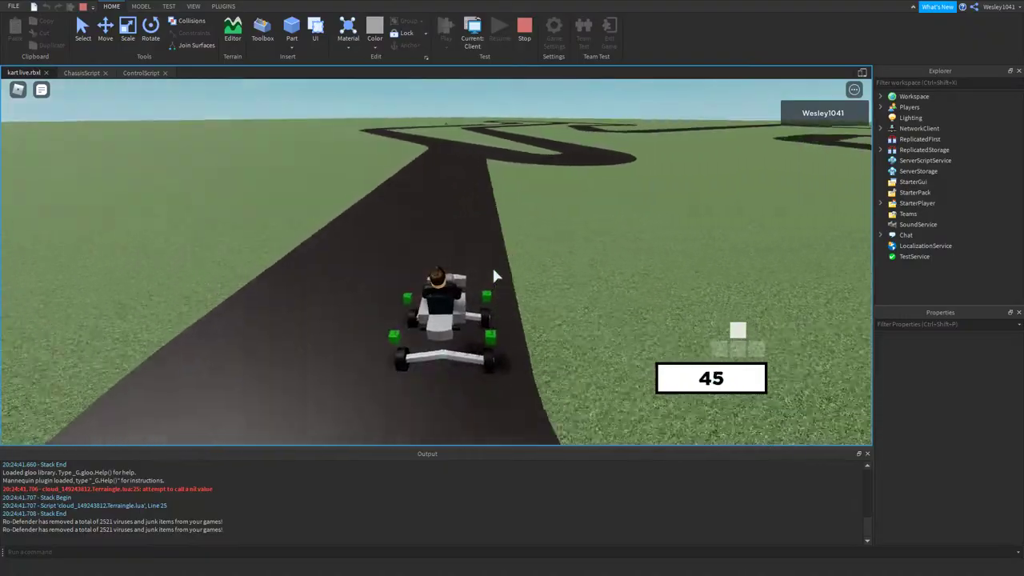
key(w)
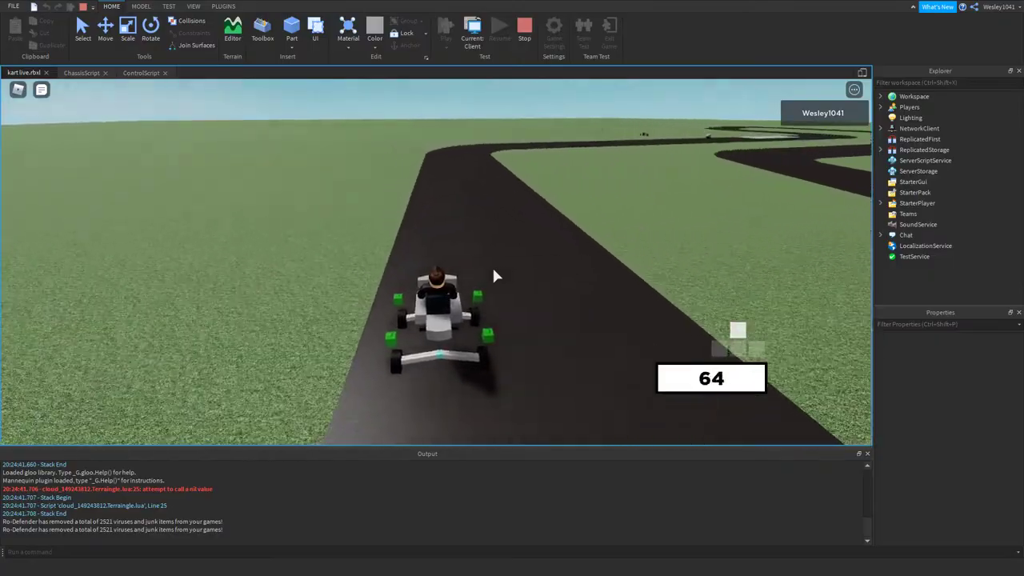
key(a)
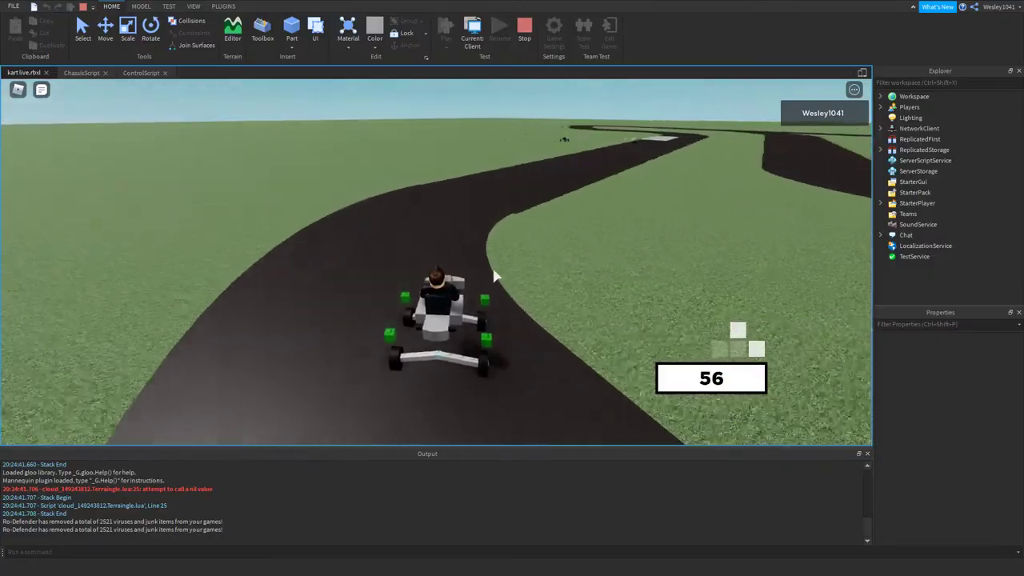
key(w)
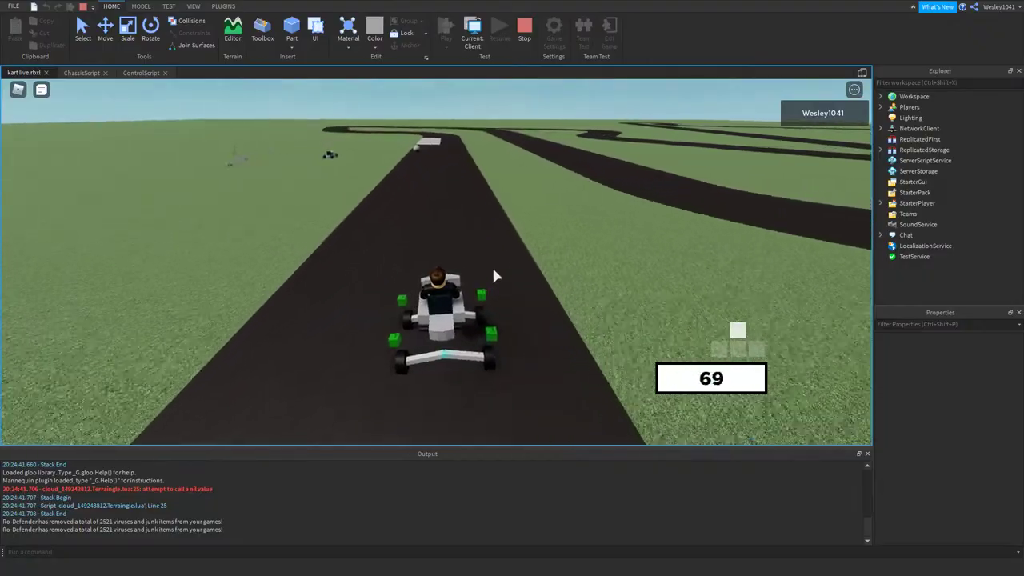
- Start a fourth lap, driving the kart past the start pad and through the S-bend and right-hand corners to the junction
key(w)
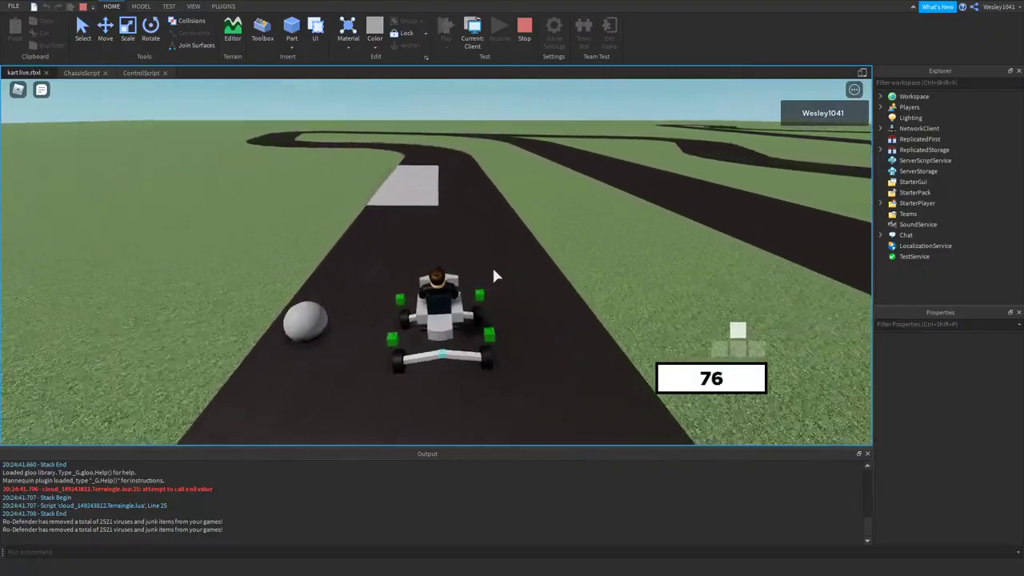
key(a)
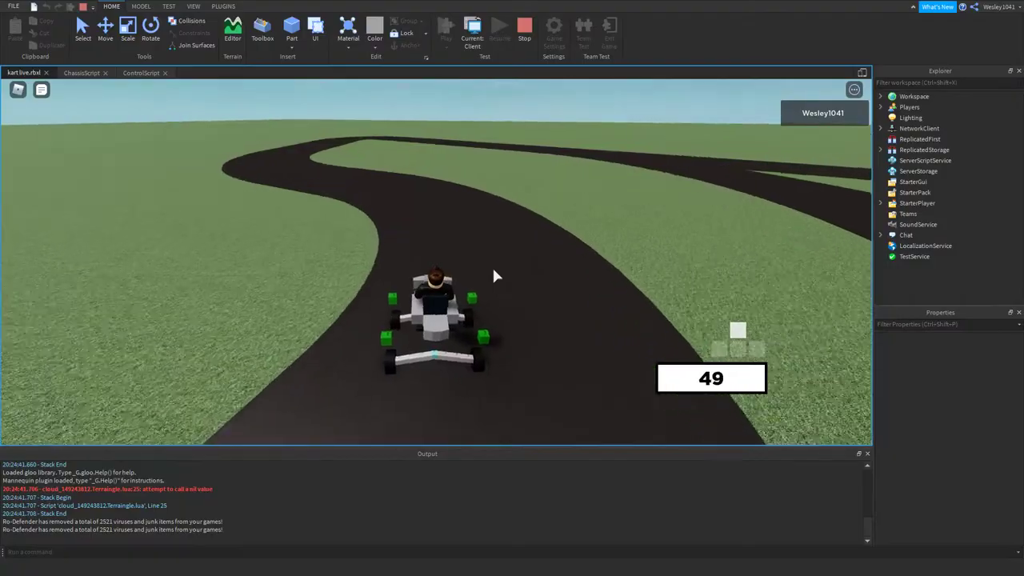
key(a)
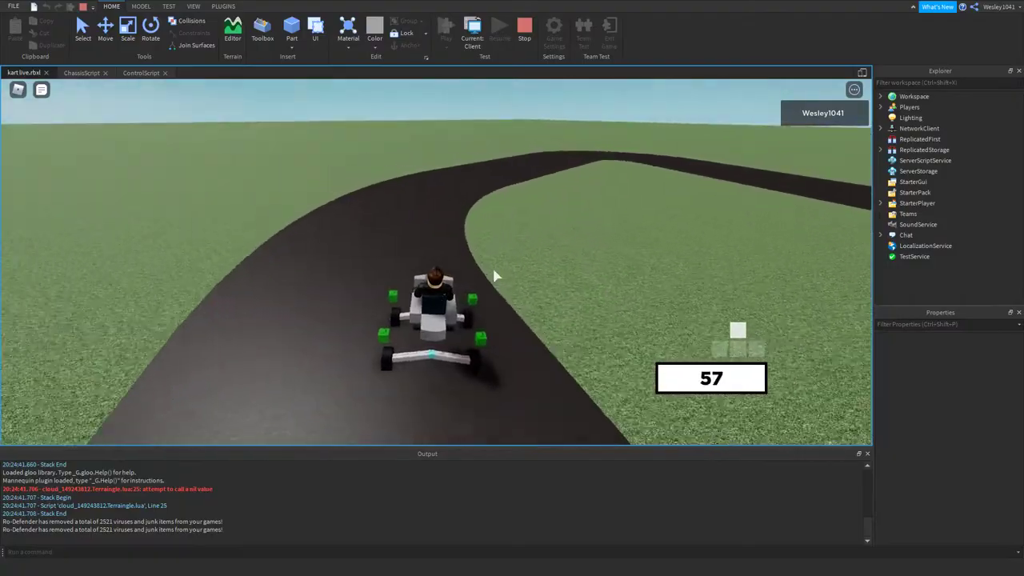
key(a)
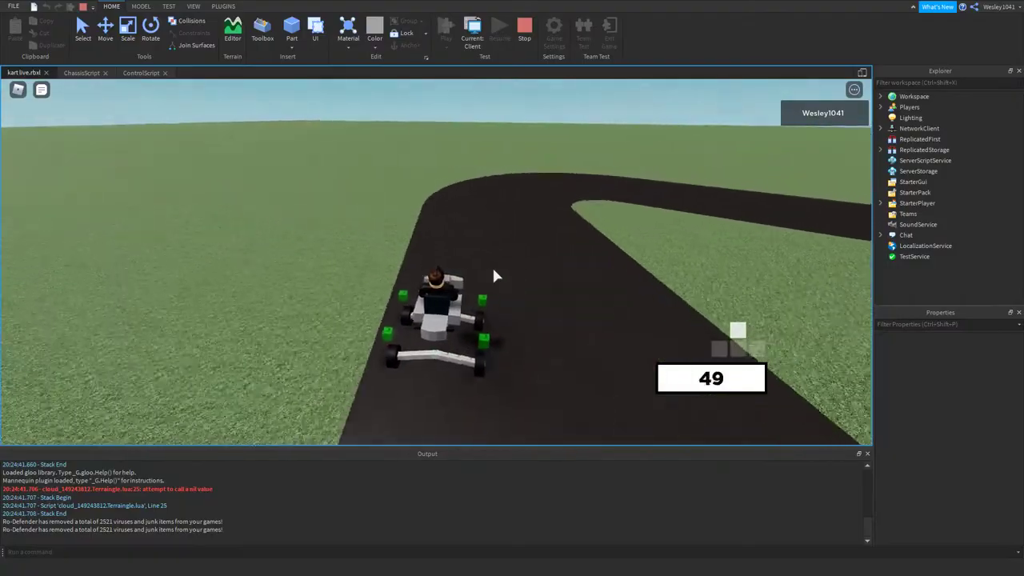
key(a)
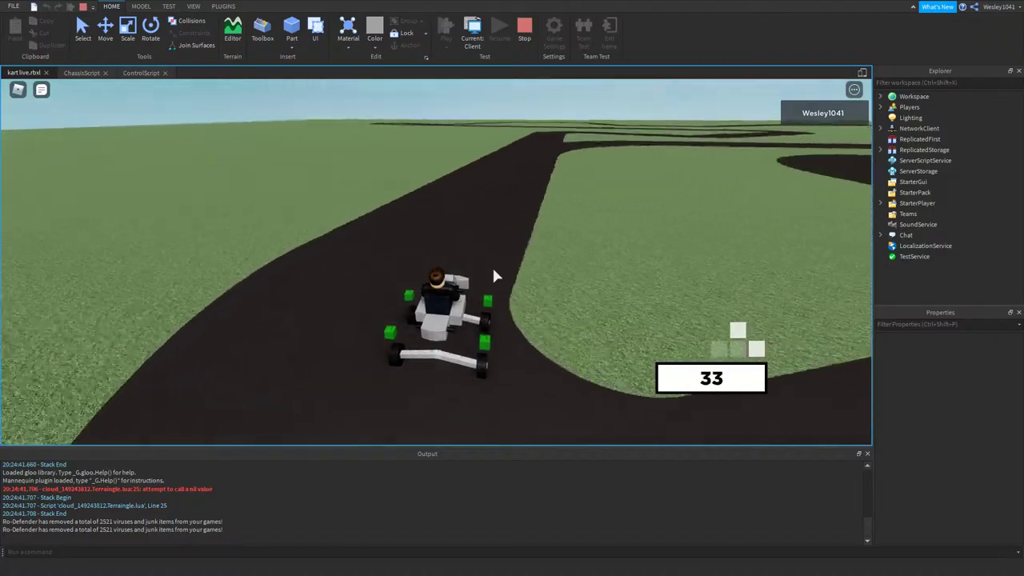
- Drive the fourth lap past the junction, through the right-left bends and left hairpin, and down the long straight
key(w)
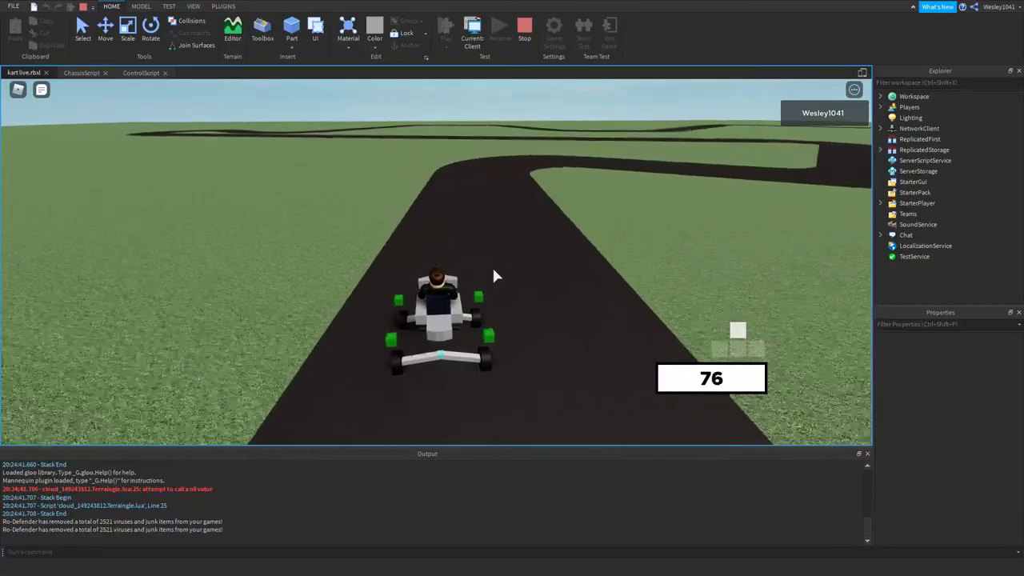
key(d)
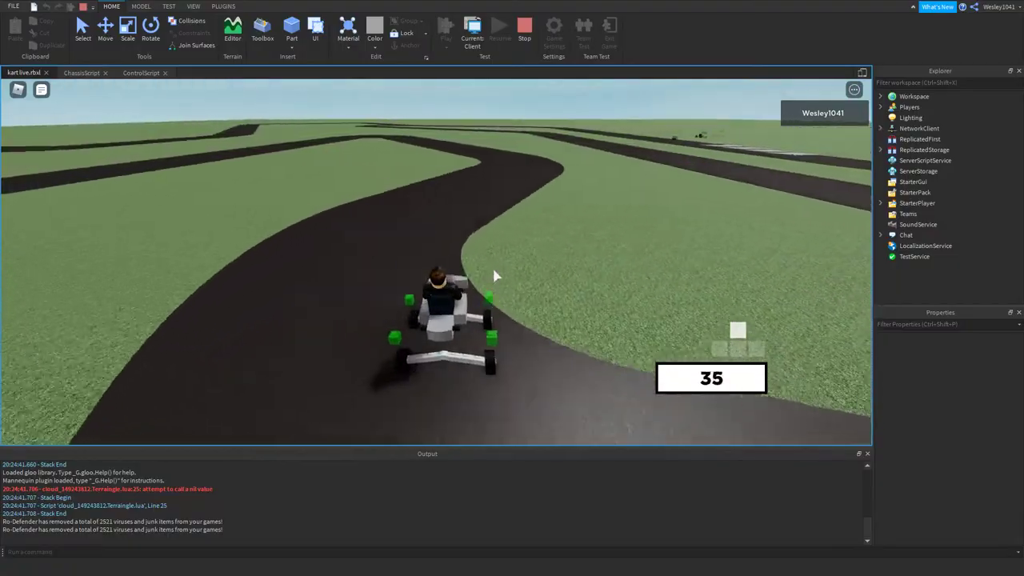
key(w)
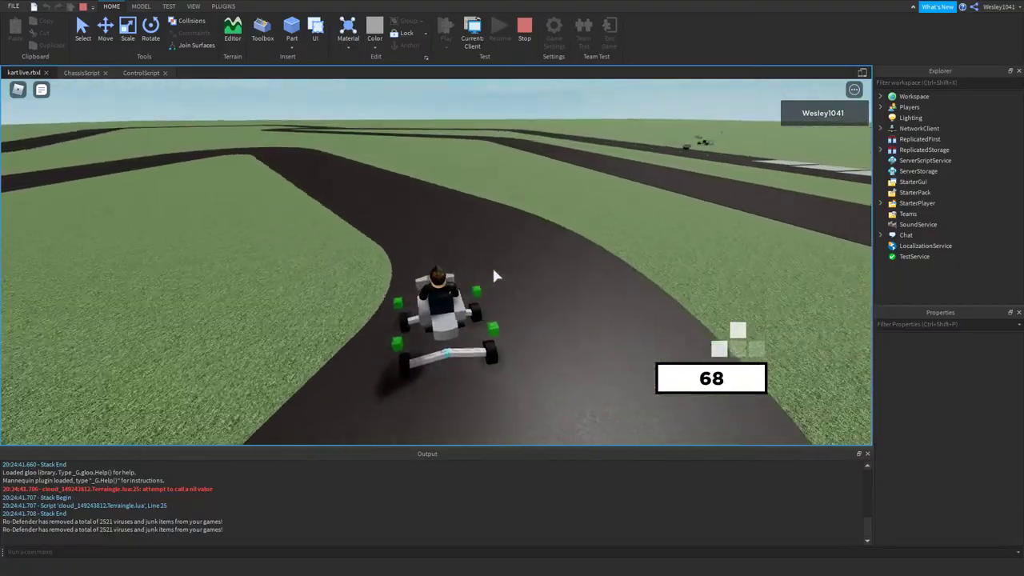
key(a)
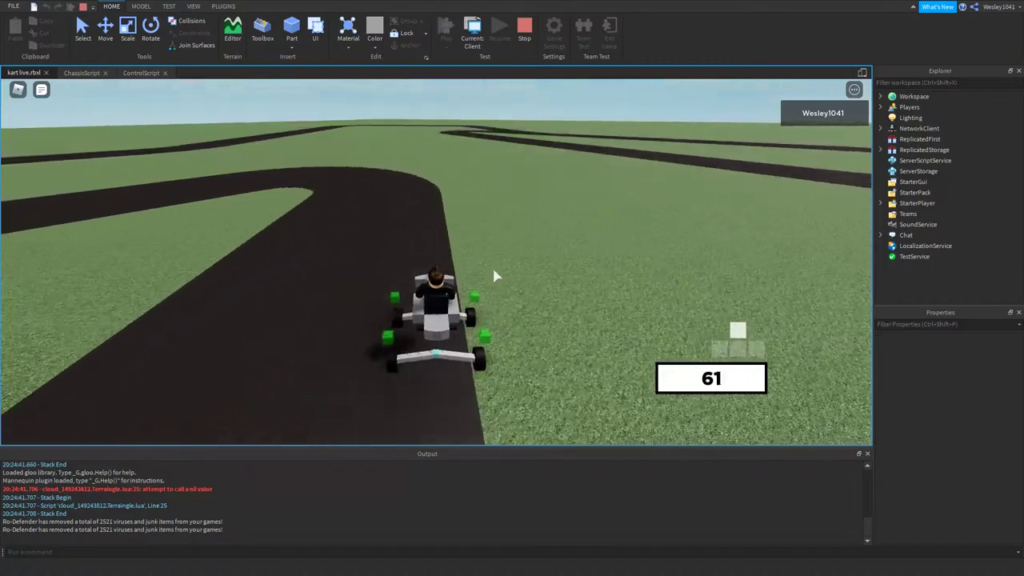
key(a)
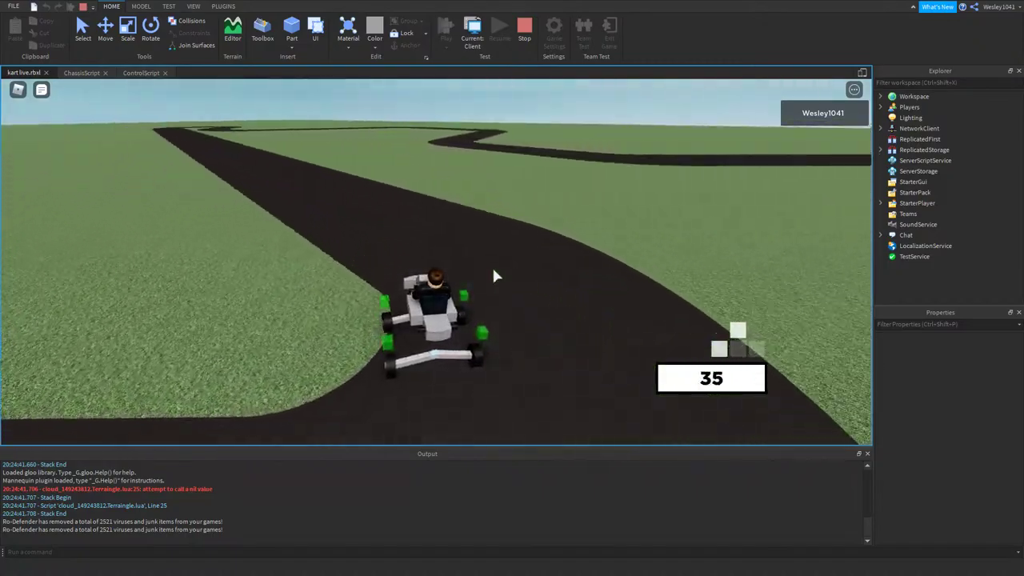
key(w)
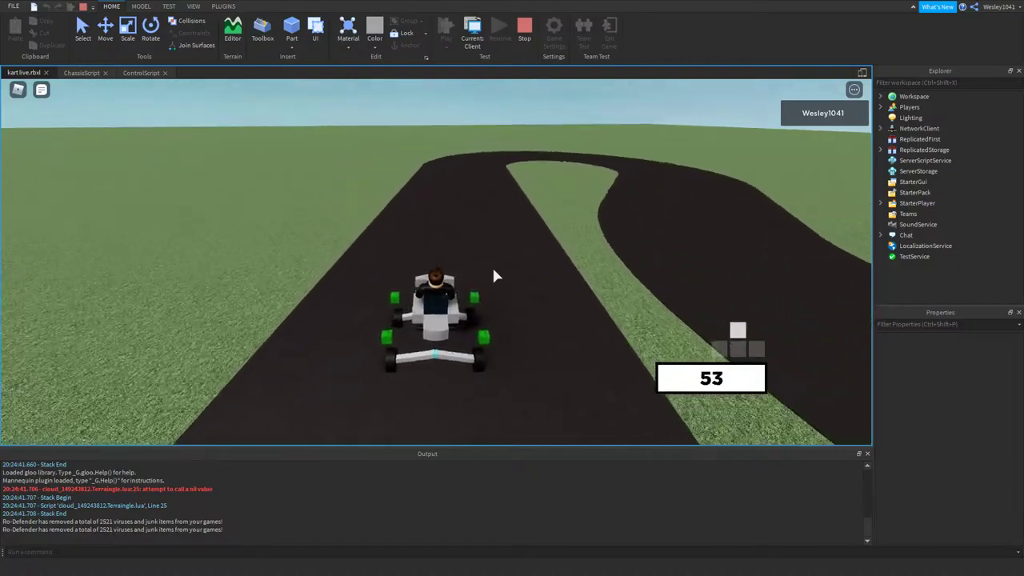
- Steer the kart around the tight right hairpin and the following left-hander on the fourth lap
key(d)
key(d)
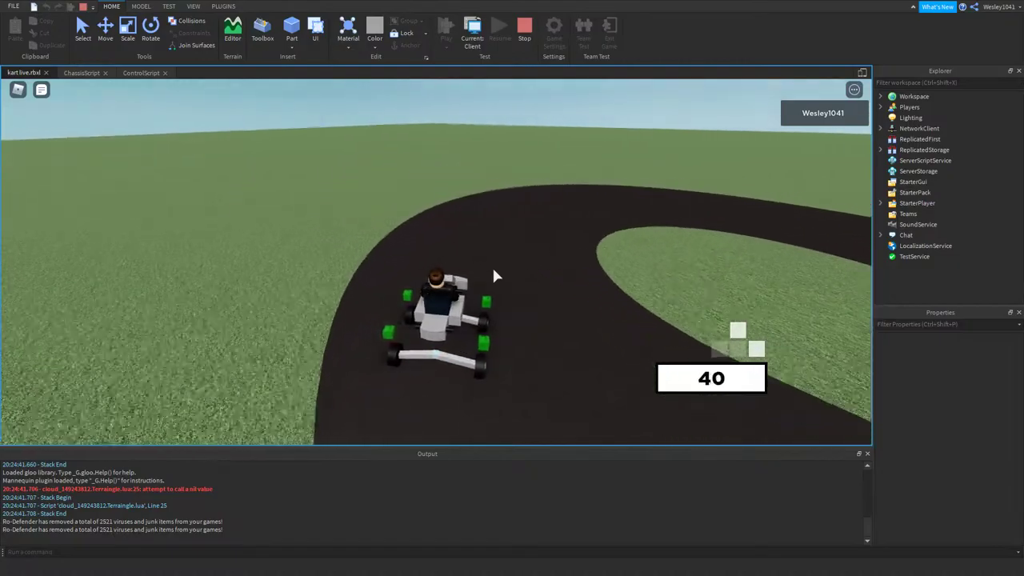
key(w)
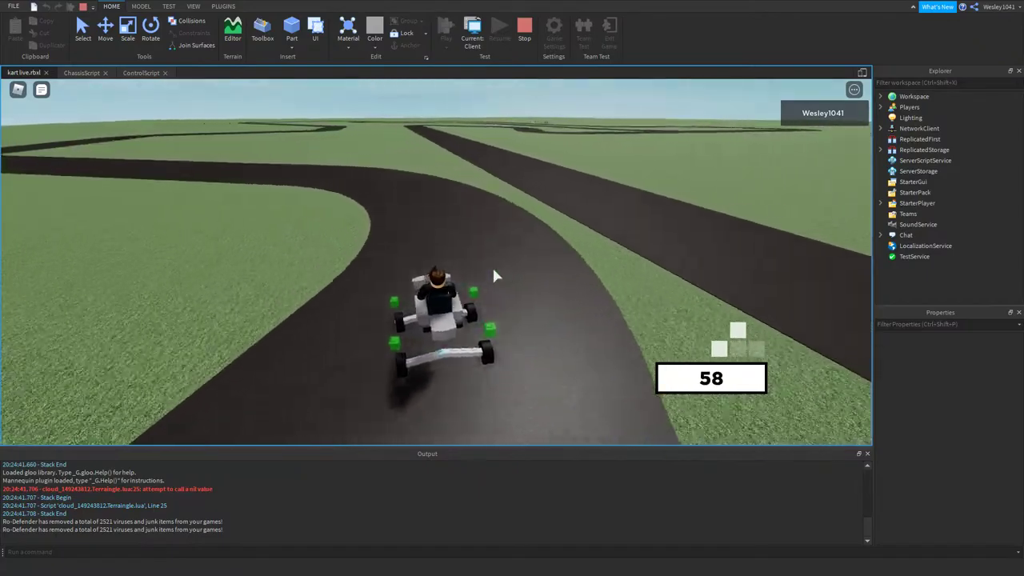
key(a)
key(w)
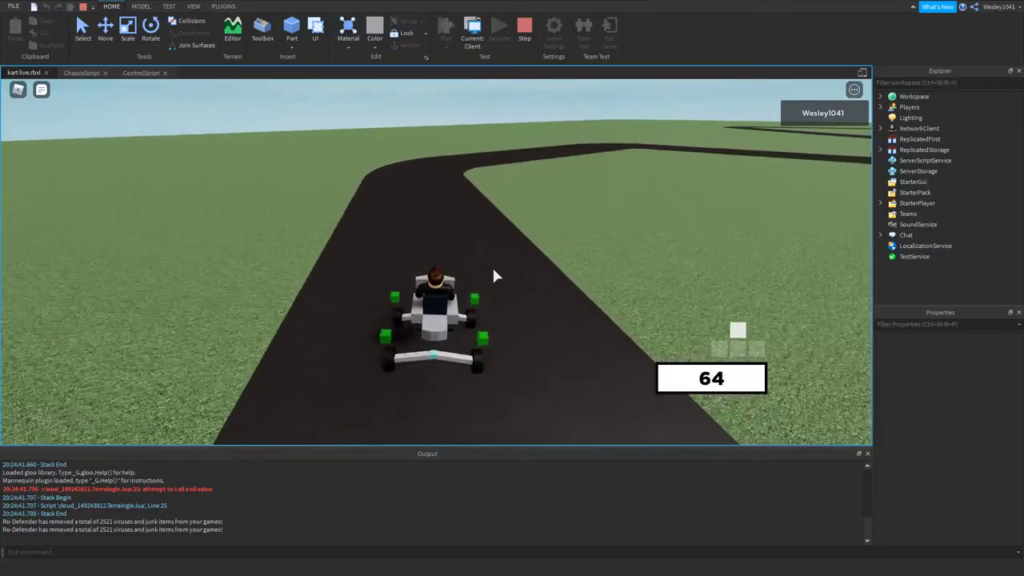
- Take the fourth lap through the successive right-hand bends and the left-hand bends up to the far right corner
key(d)
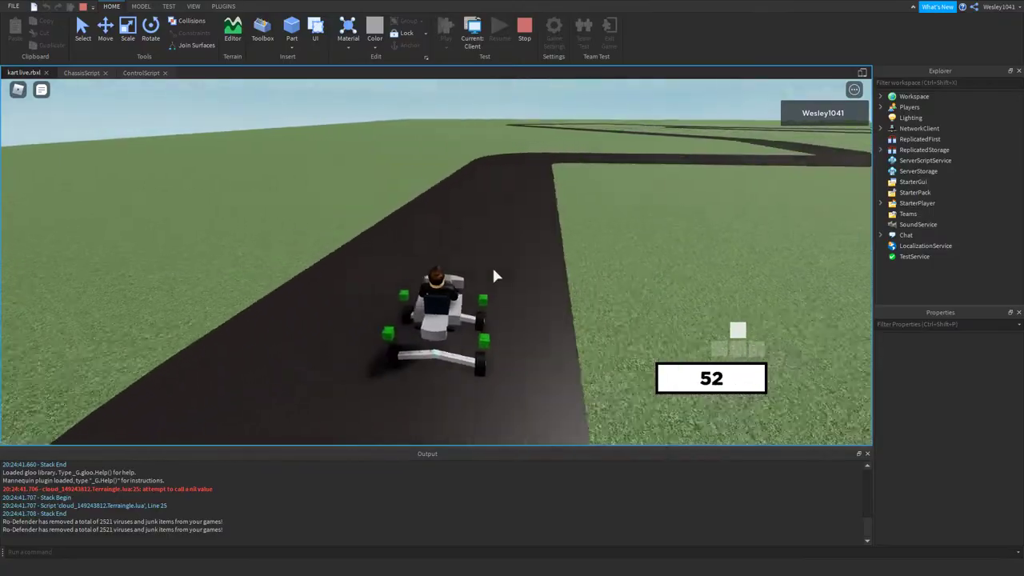
key(d)
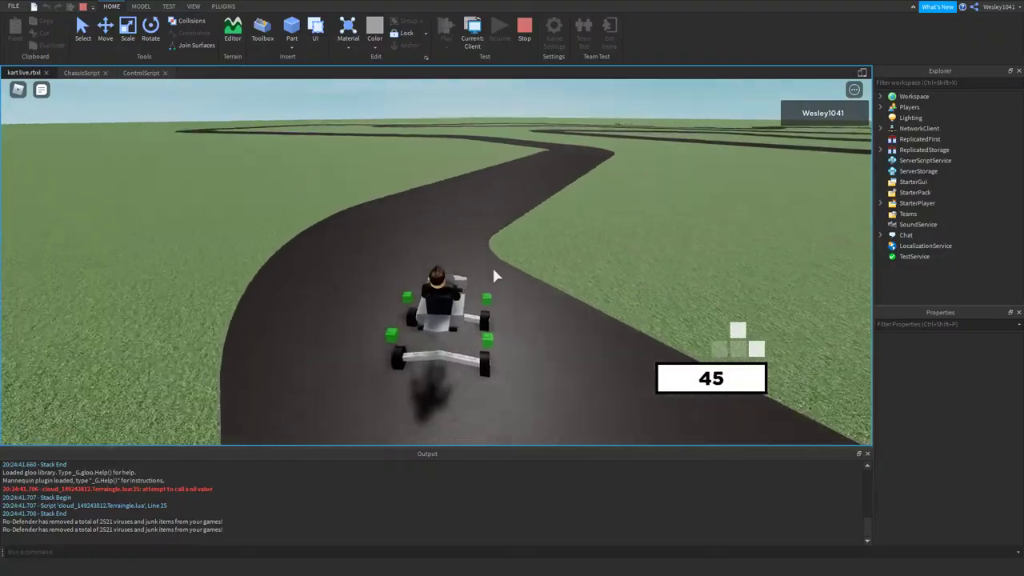
key(w)
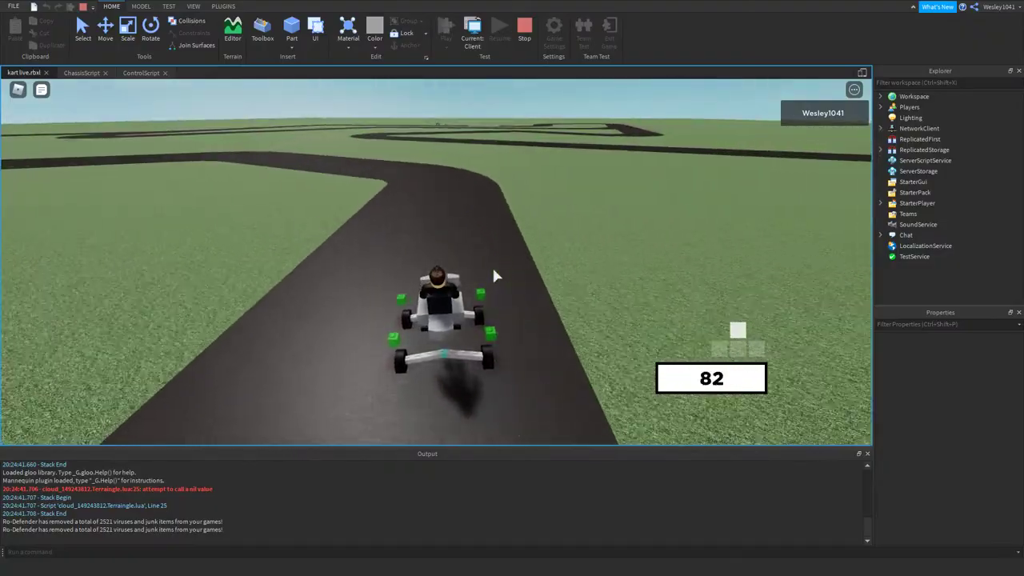
key(a)
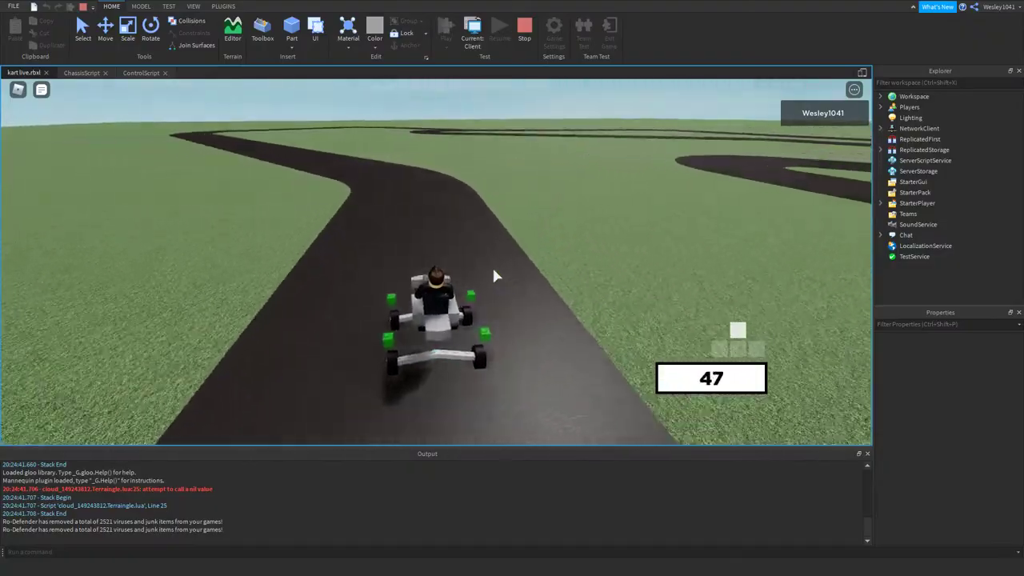
key(a)
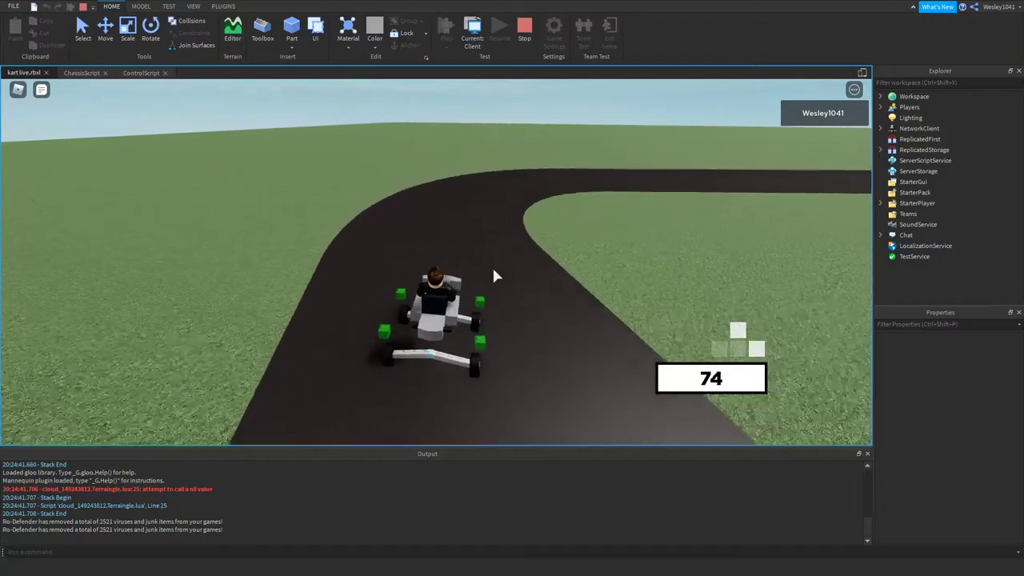
- Brake for the far right-hand corners and complete the fourth lap through the joined section onto the start straight
key(s)
key(w)
key(d)
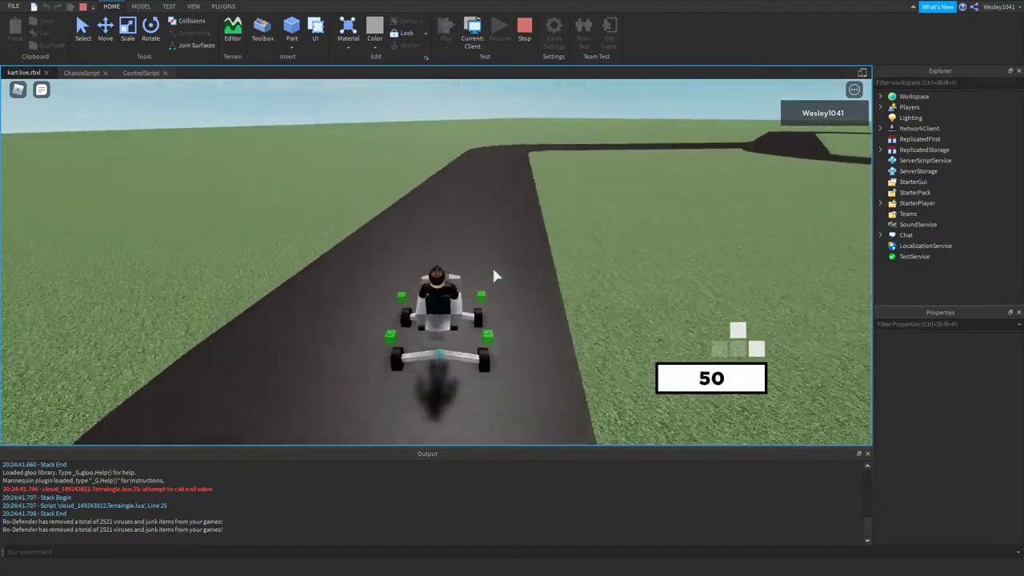
key(w)
key(d)
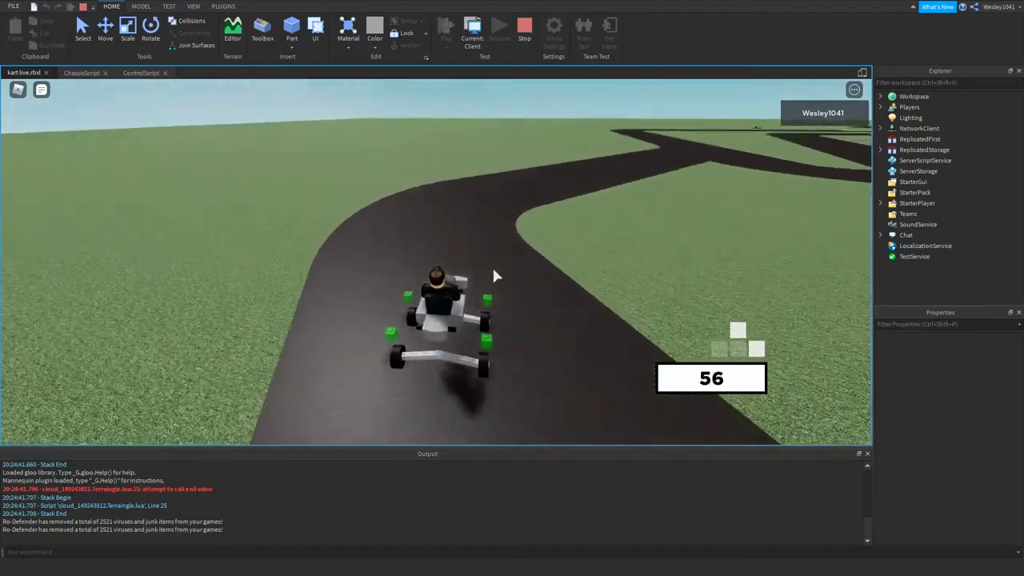
key(w)
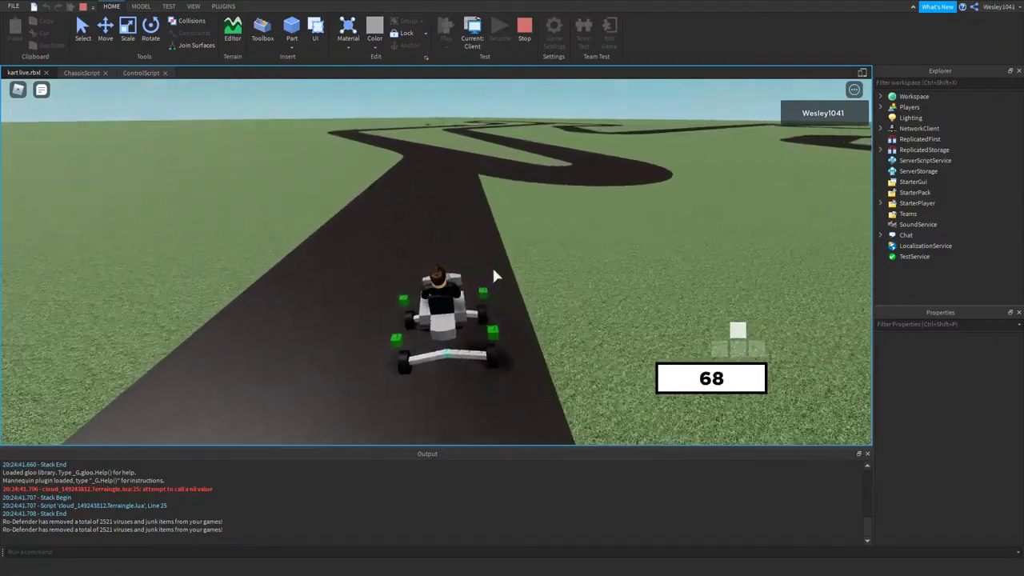
key(a)
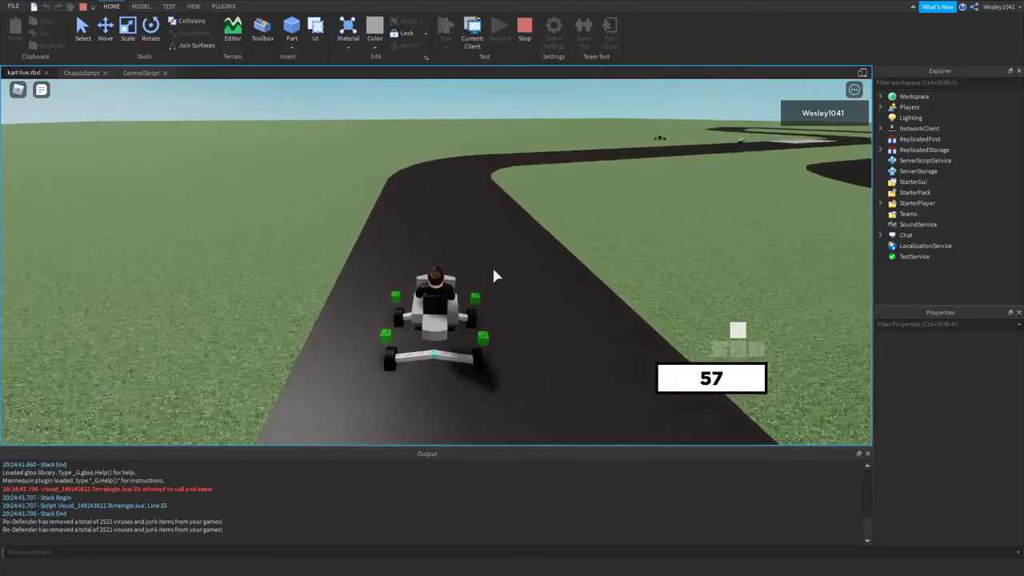
key(d)
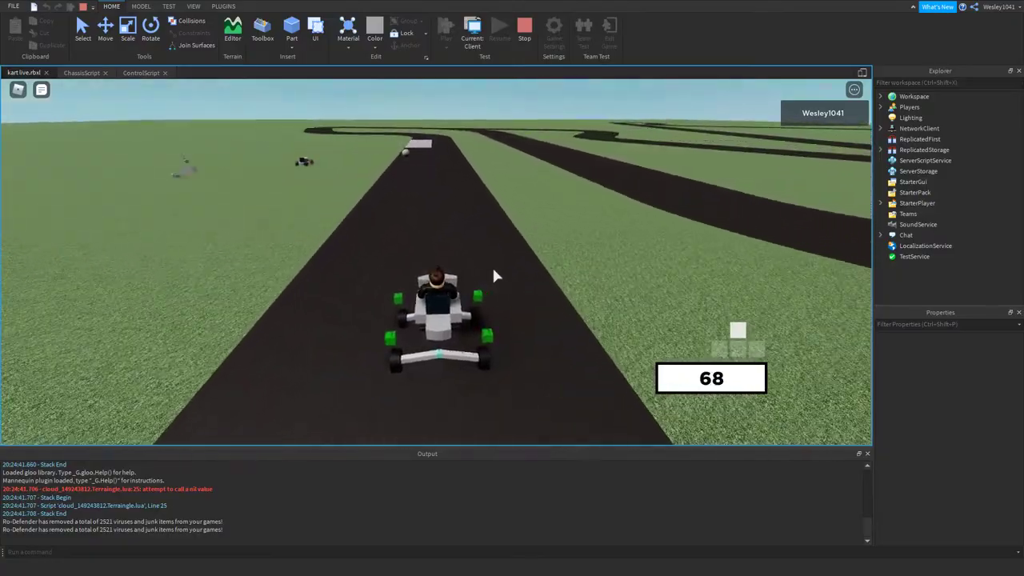
- Begin the fifth lap past the white pad, through the opening left bend and the right-hand bends onto the next straight
key(w)
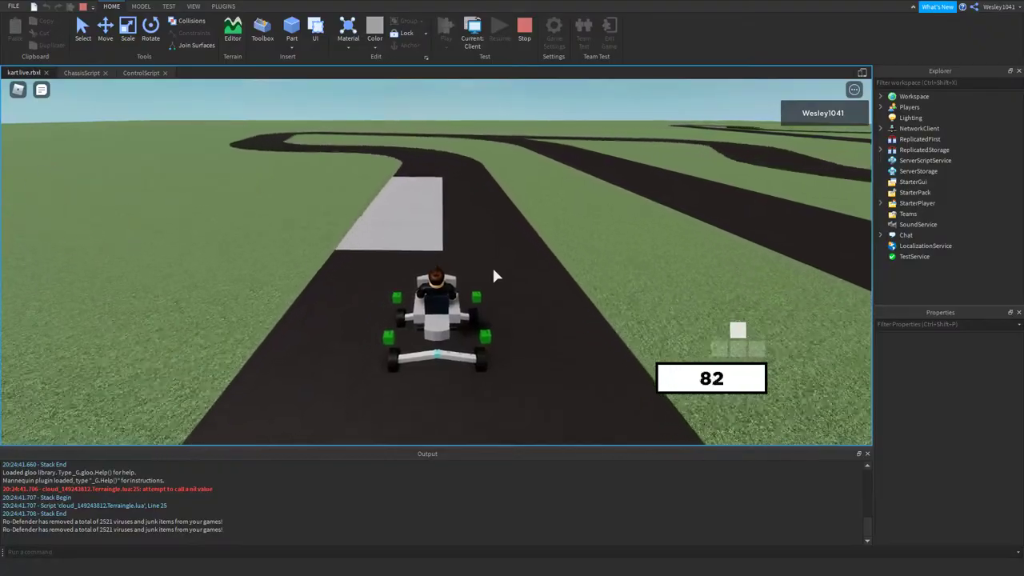
key(a)
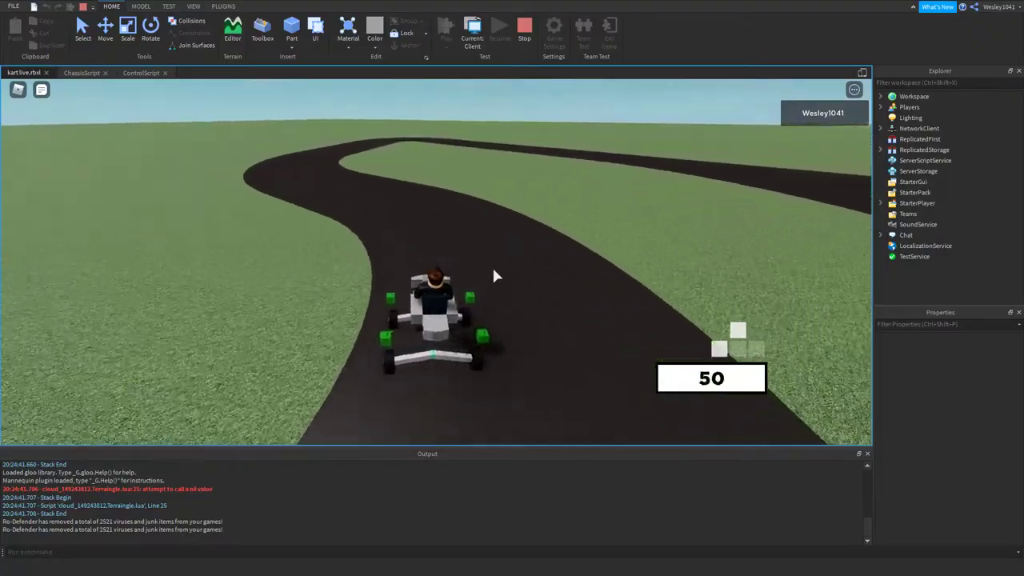
key(a)
key(d)
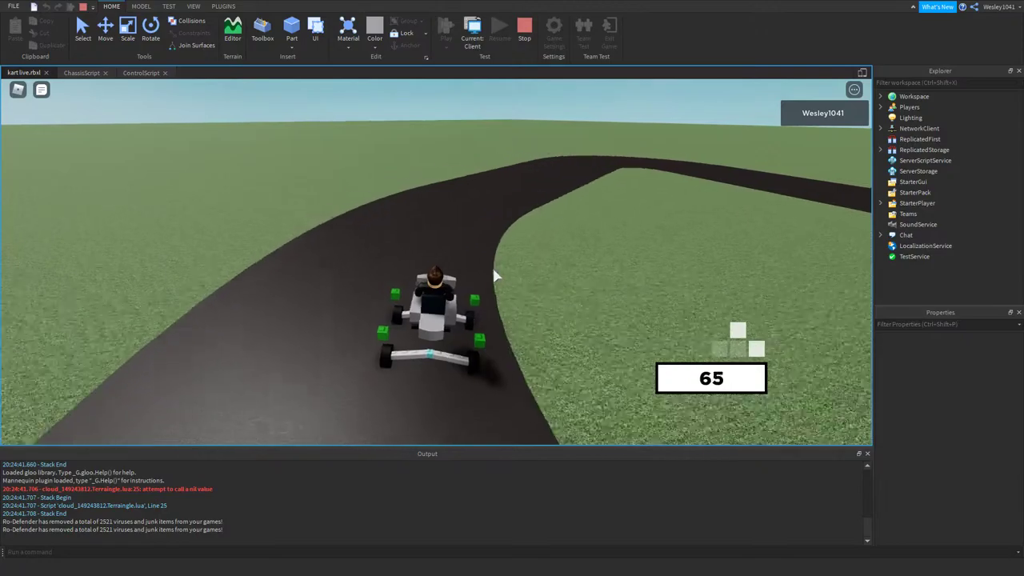
key(d)
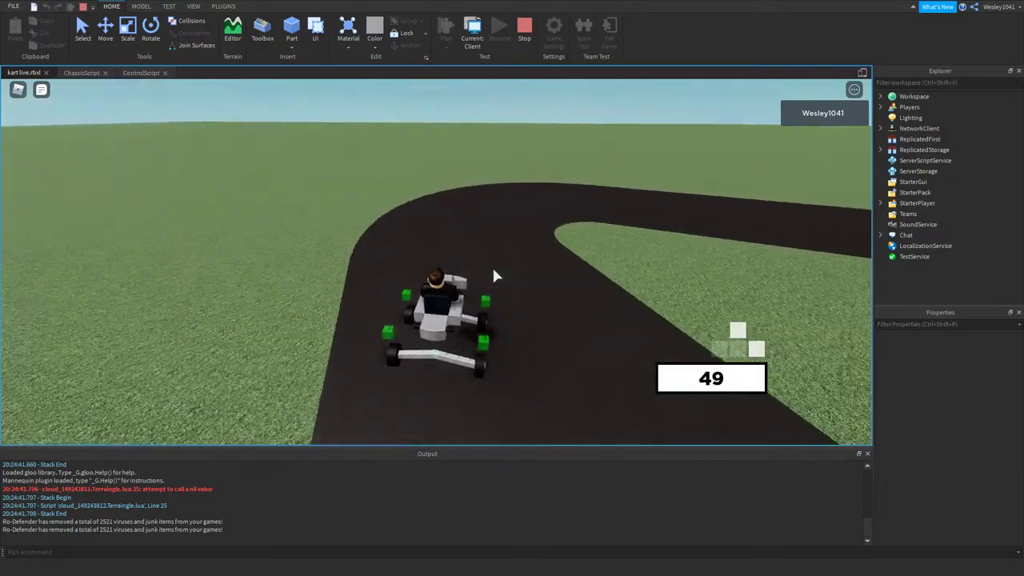
key(w)
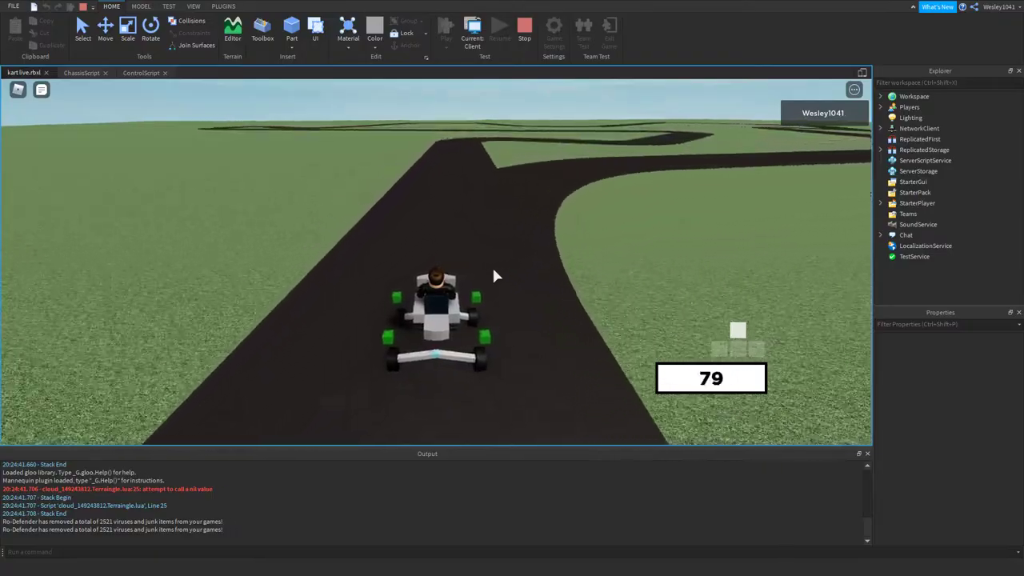
- Drive the fifth lap past the junction, through the right-left bends and left hairpin, and down the long straight
key(w)
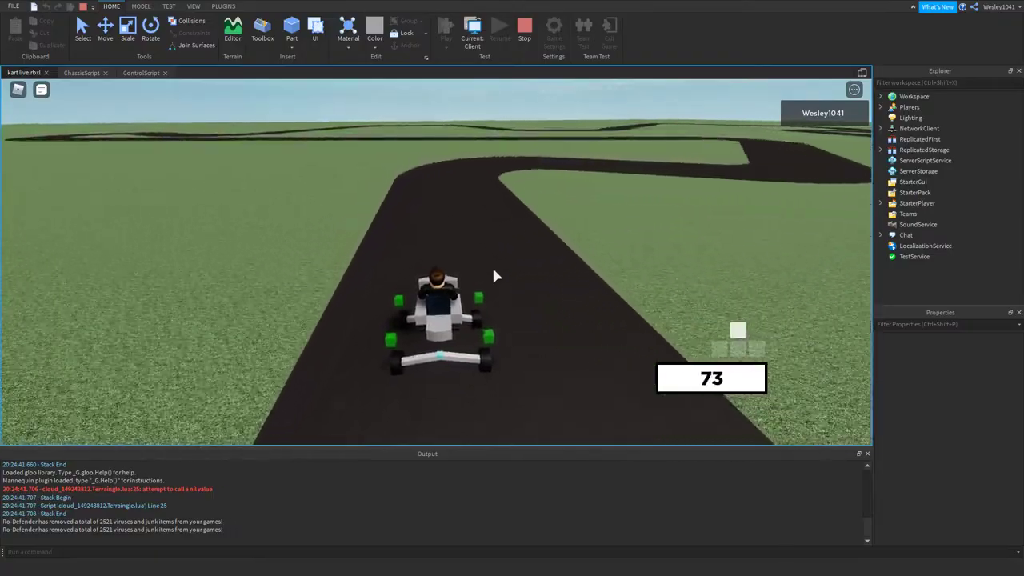
key(d)
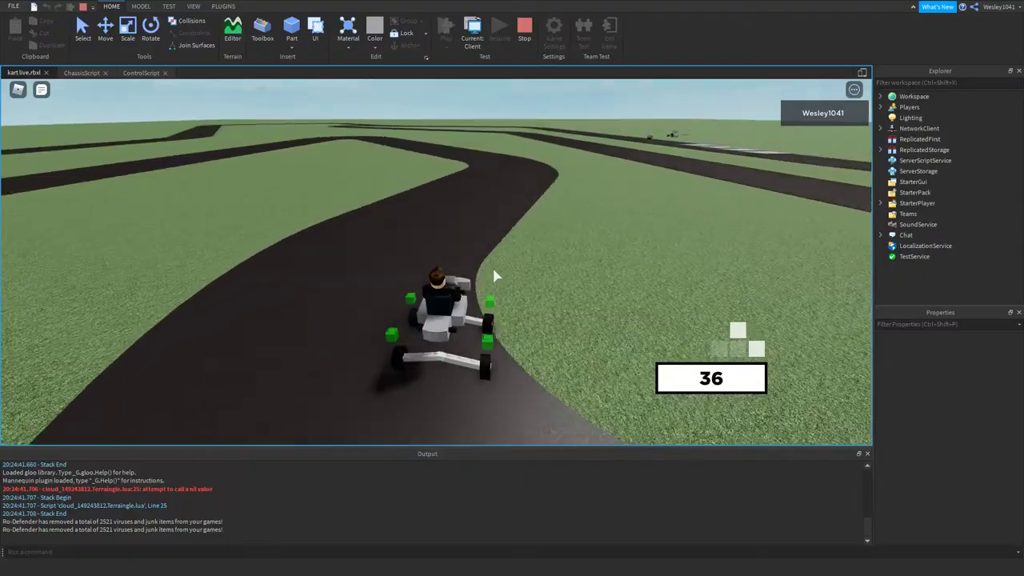
key(a)
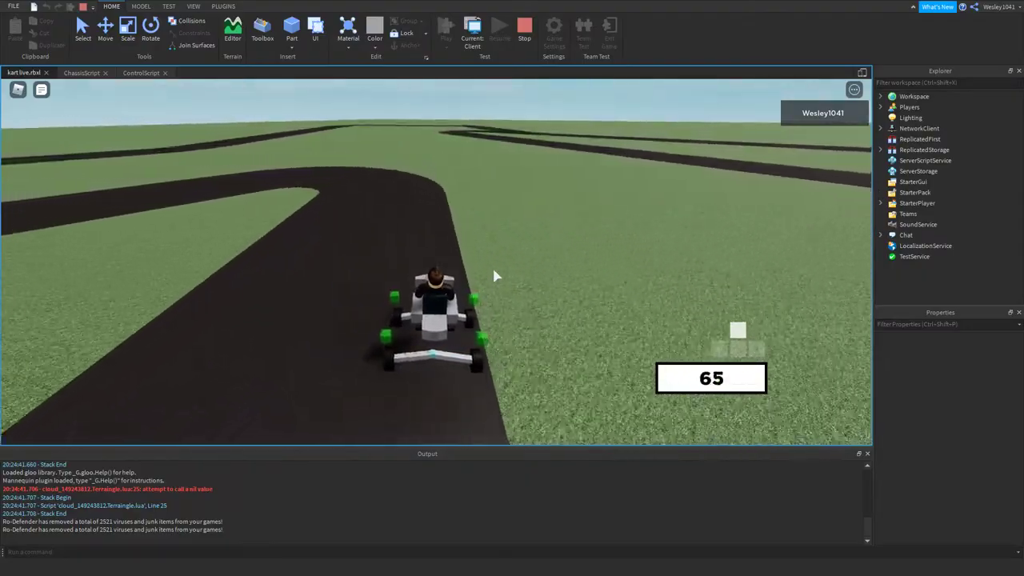
key(a)
key(w)
key(a)
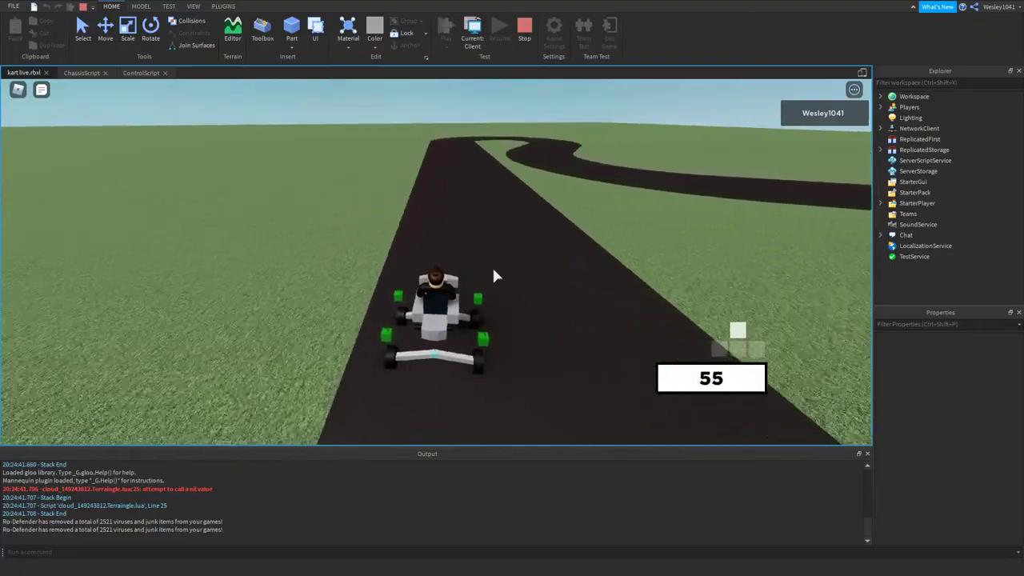
- Brake and steer the kart around the tight right hairpin and the following left-hander on the fifth lap
key(d)
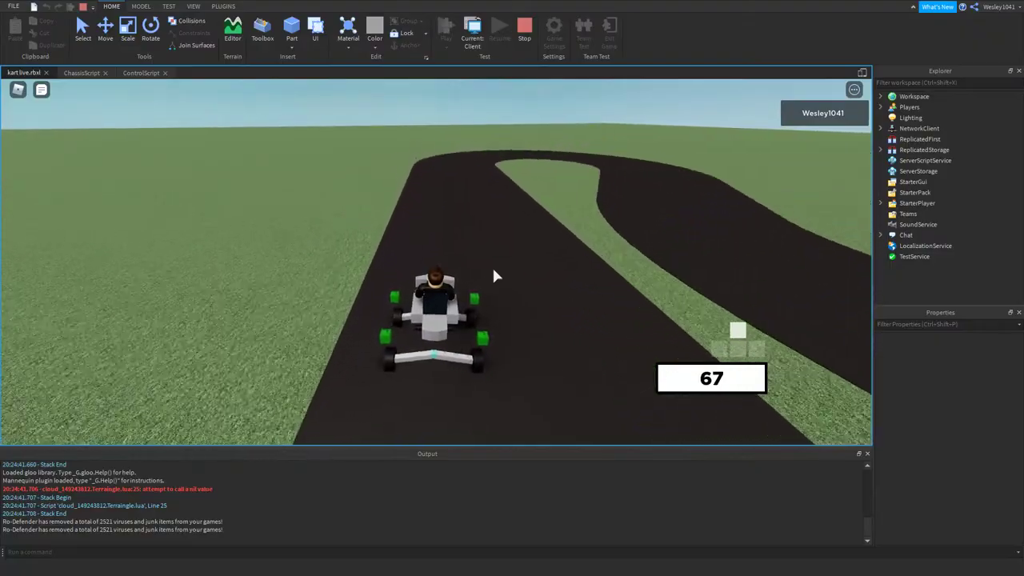
key(s)
key(d)
key(d)
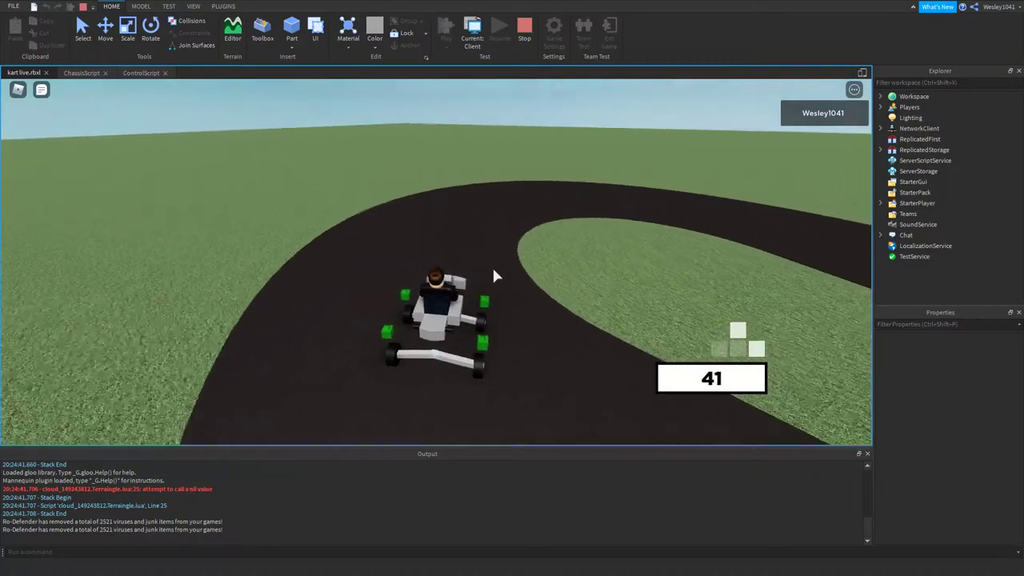
key(d)
key(w)
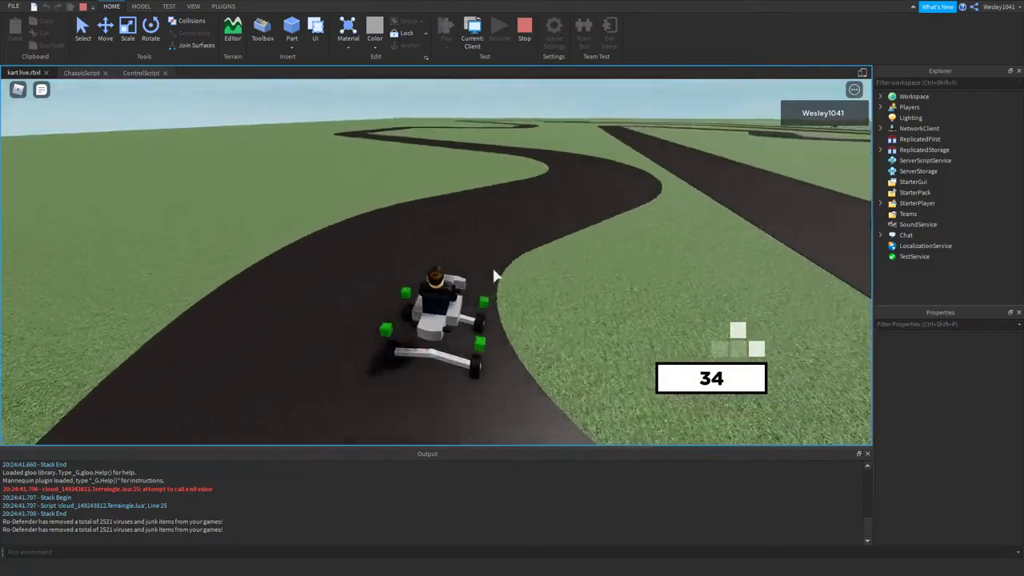
key(w)
key(a)
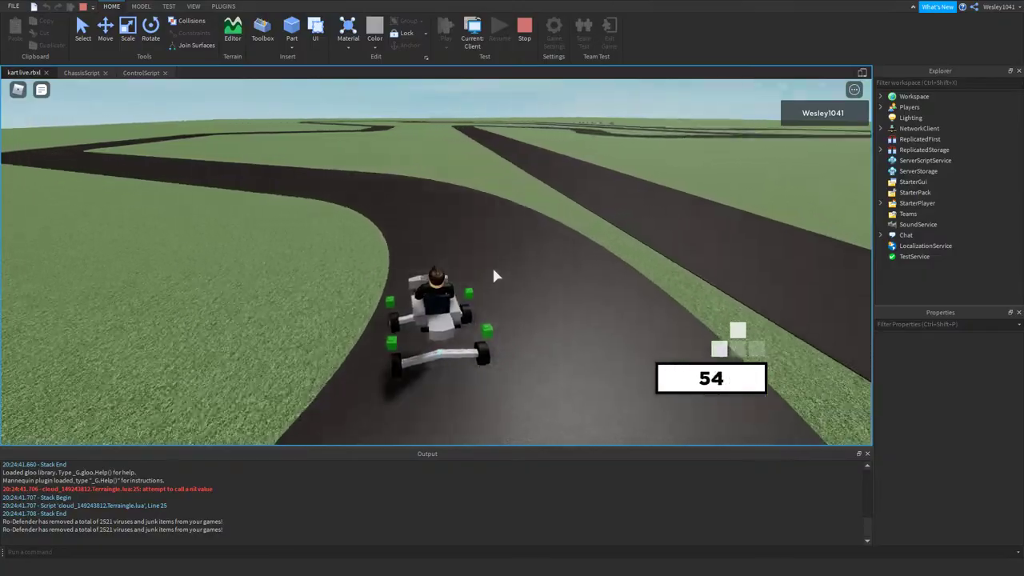
key(a)
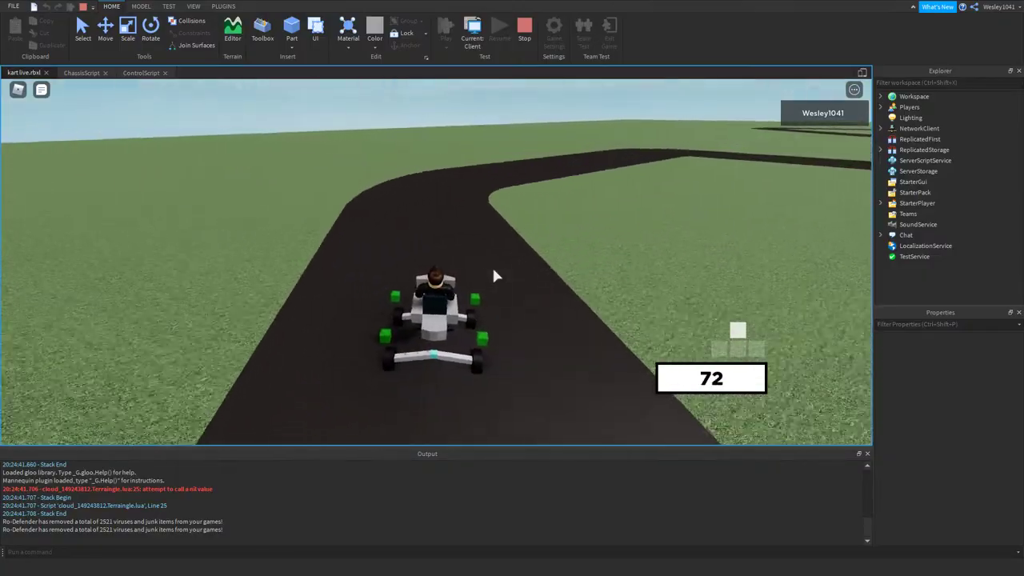
- Take the fifth lap through the successive right-hand bends and the left-hand bends up to the far right corner
key(d)
key(w)
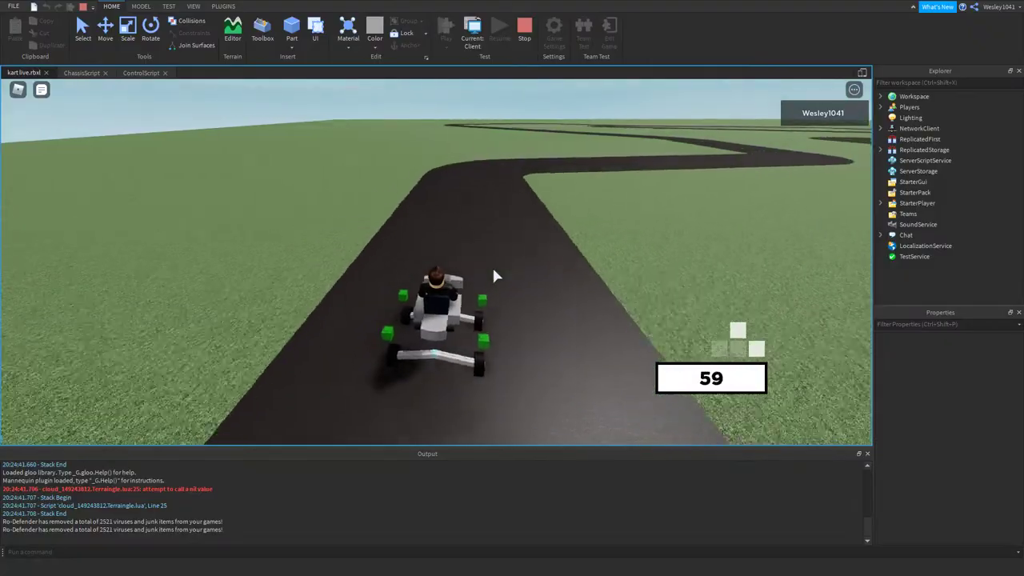
key(d)
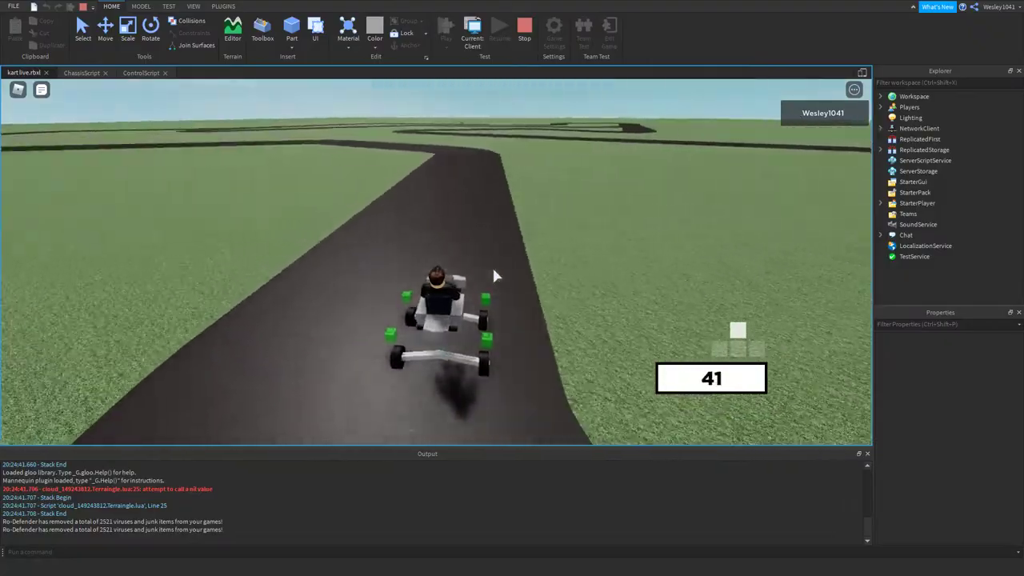
key(a)
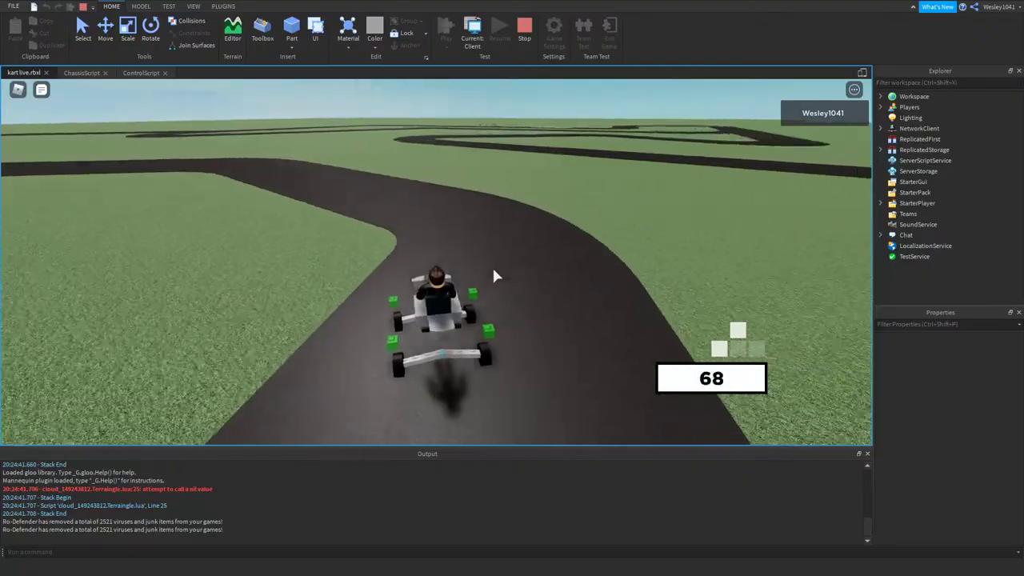
key(w)
key(a)
key(w)
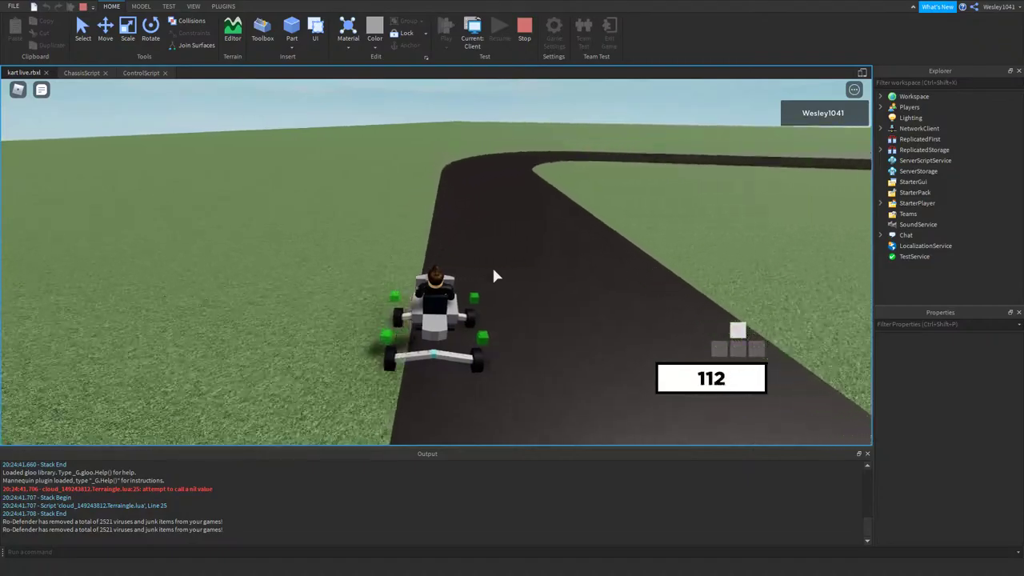
- Slow for the far right-hand corners and complete the fifth lap through the joined section onto the start straight
key(d)
key(a)
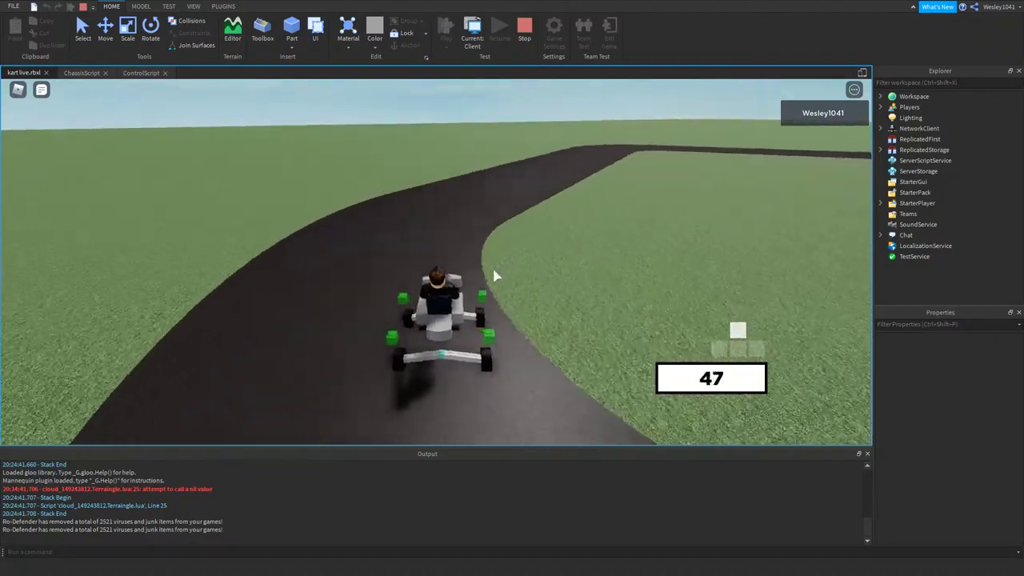
key(w)
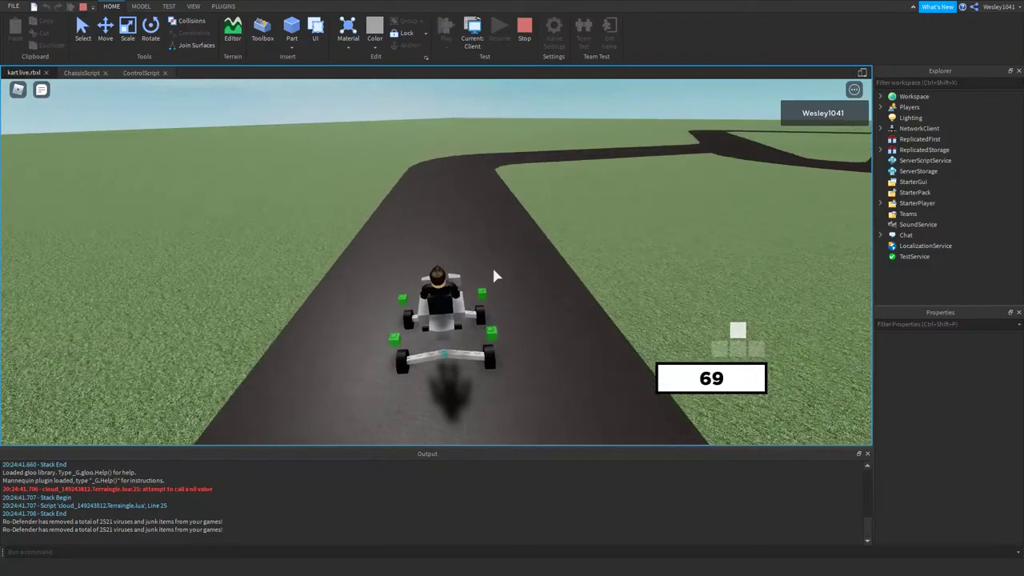
key(s)
key(d)
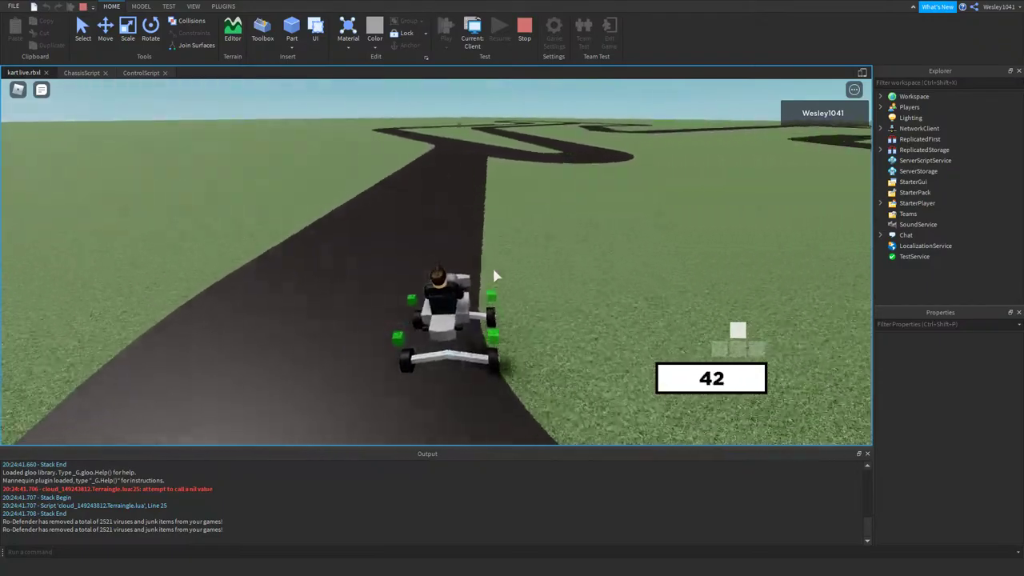
key(w)
key(w)
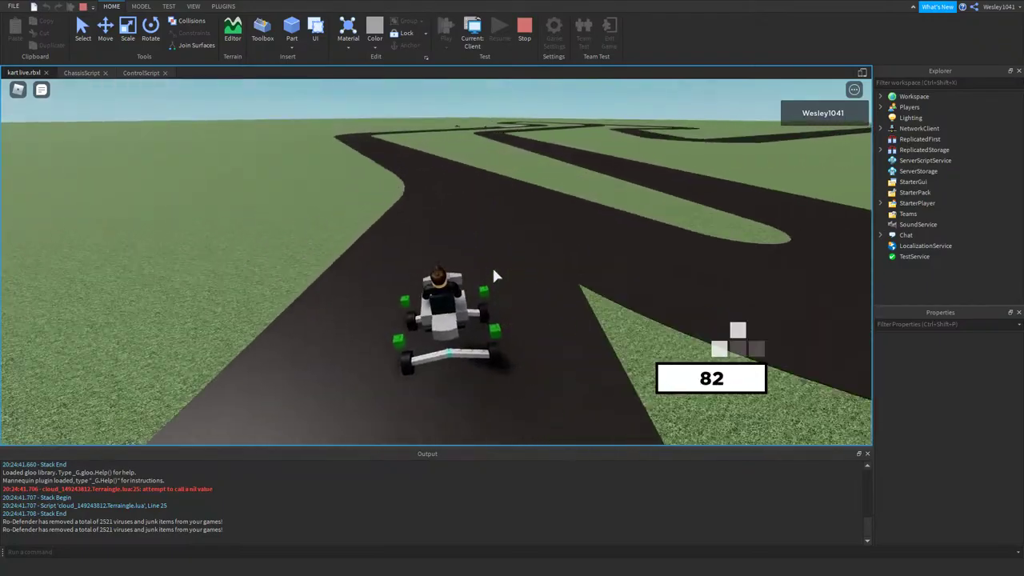
key(a)
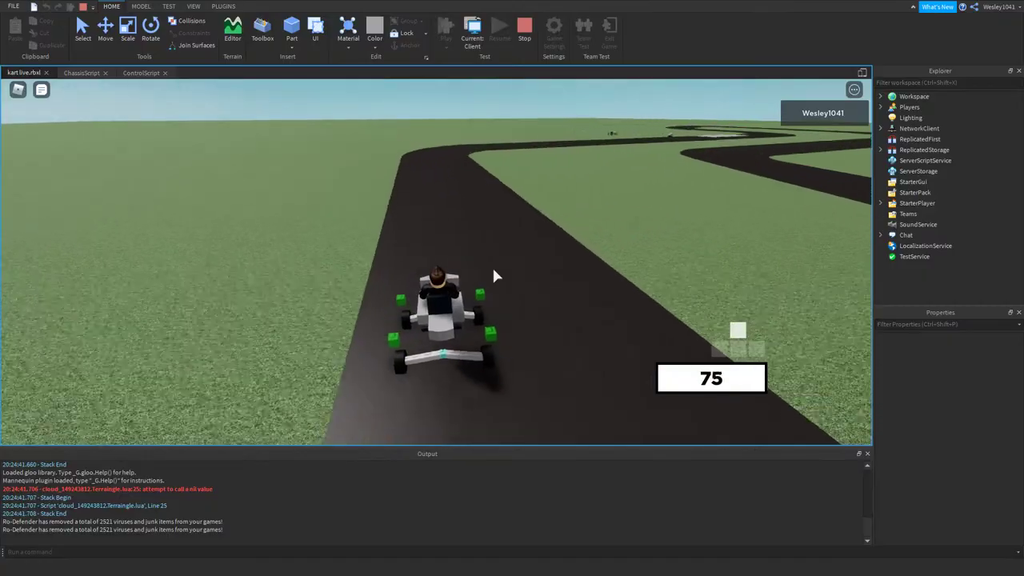
key(d)
key(d)
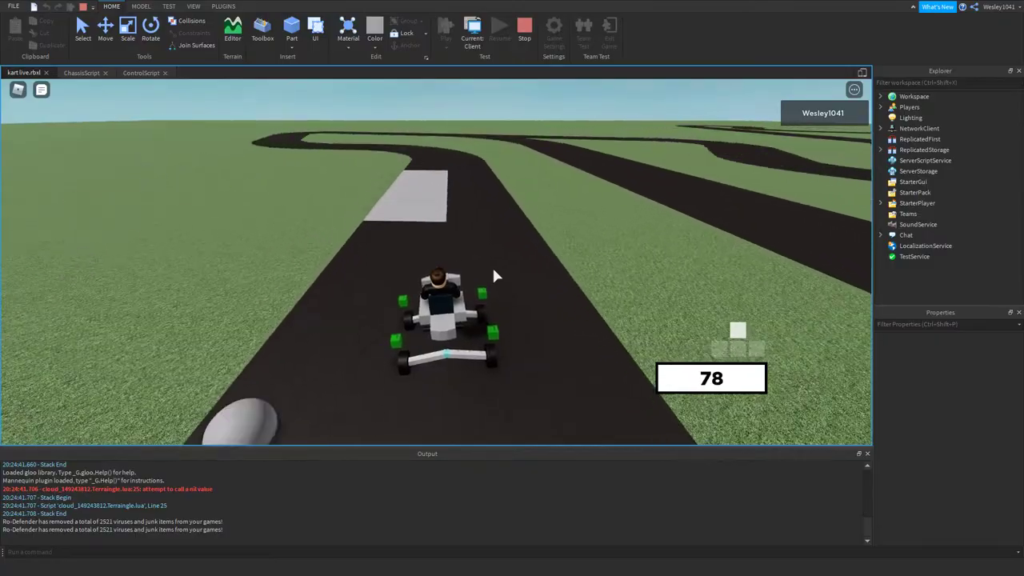
- Begin the sixth lap past the white pad, braking through the opening left bend and the right-hand bends that follow
key(a)
key(a)
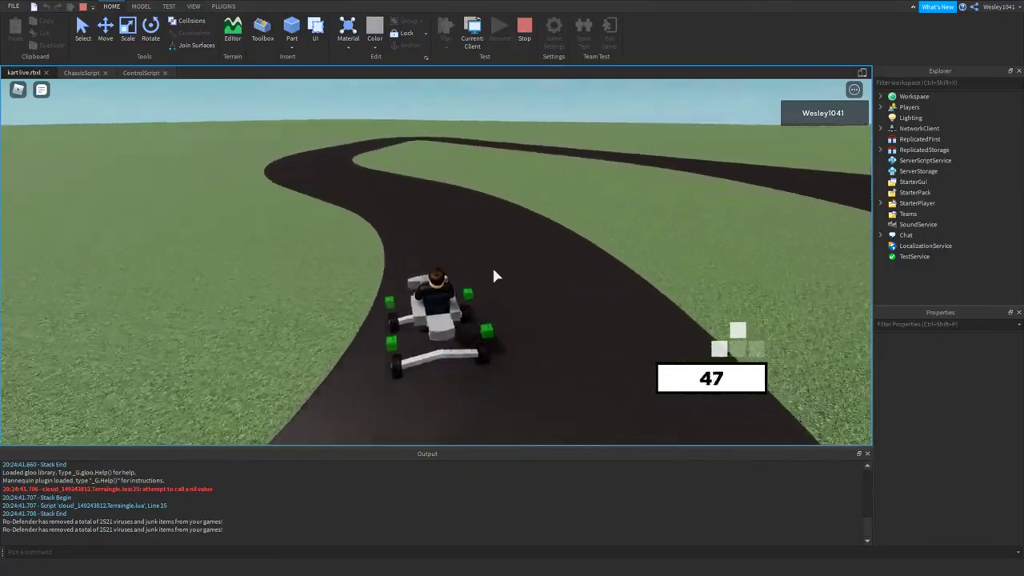
key(w)
key(a)
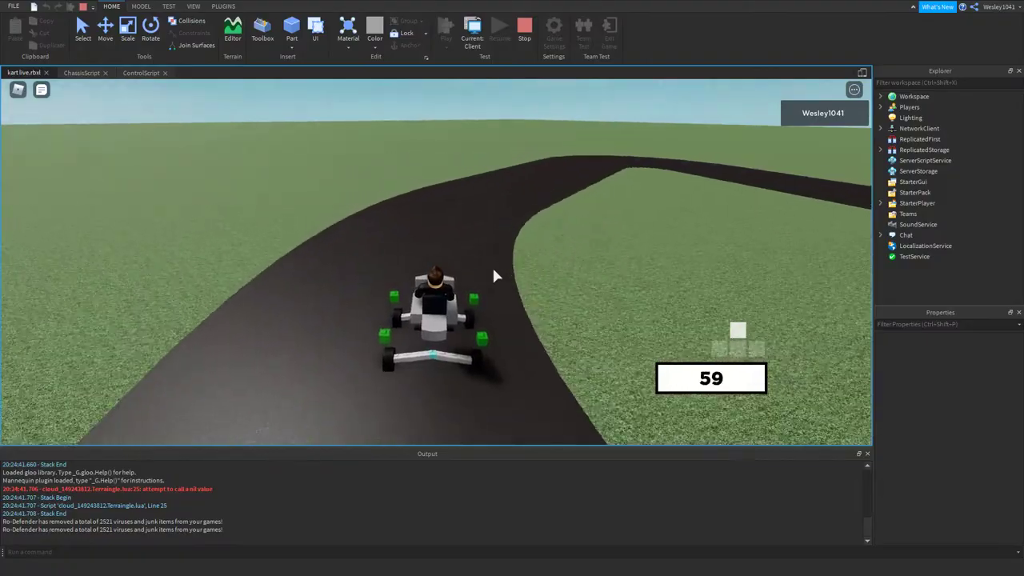
key(s)
key(w)
key(d)
key(s)
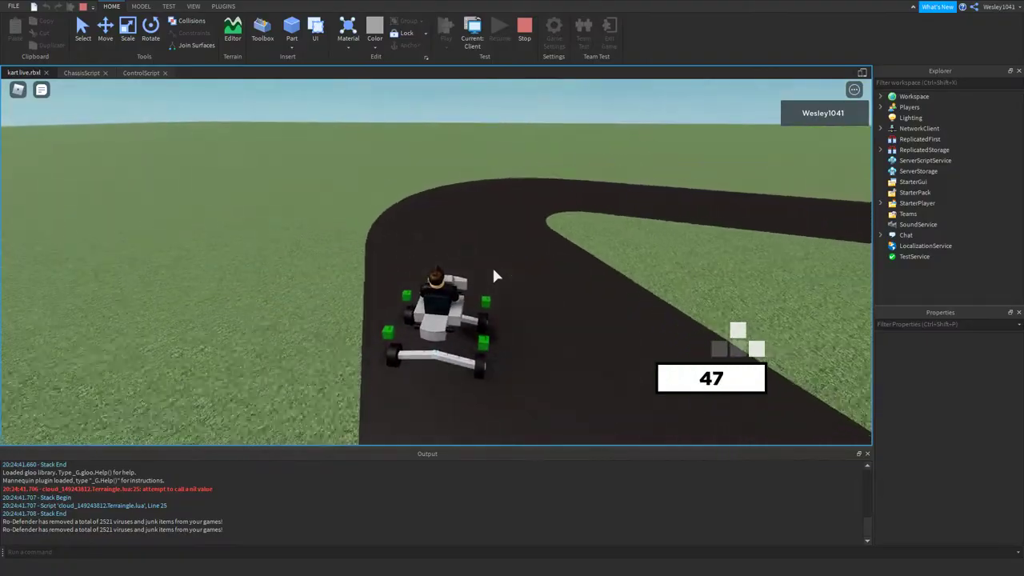
key(d)
key(d)
key(w)
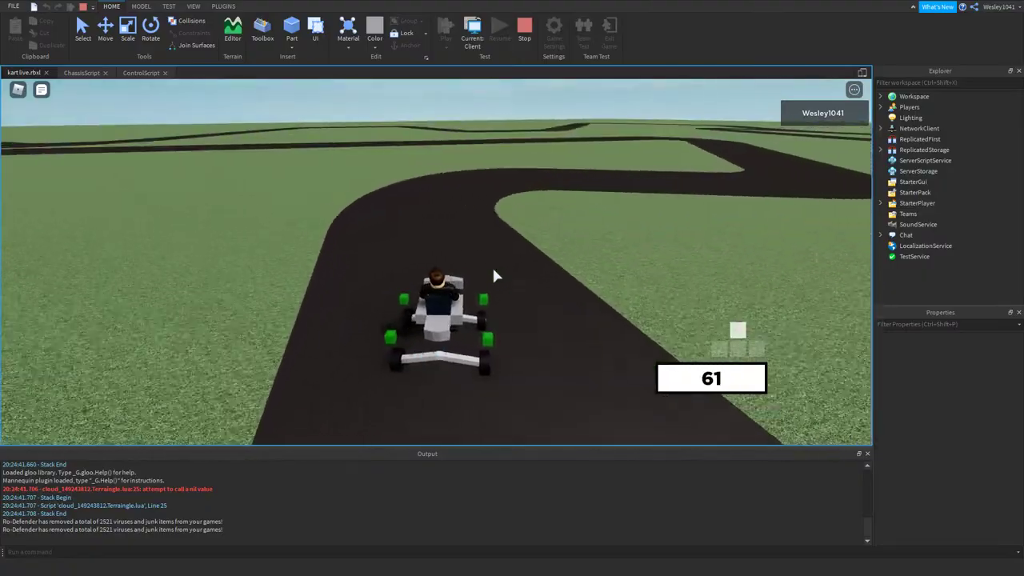
- Brake through the right-left bends after the junction, round the left hairpin, and follow the long straight on the sixth lap
key(s)
key(d)
key(w)
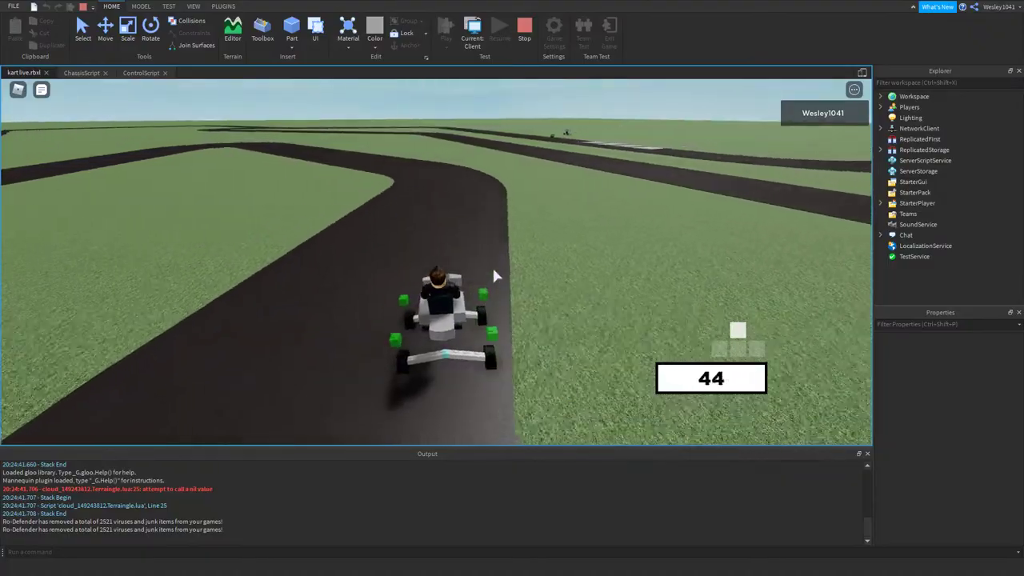
key(a)
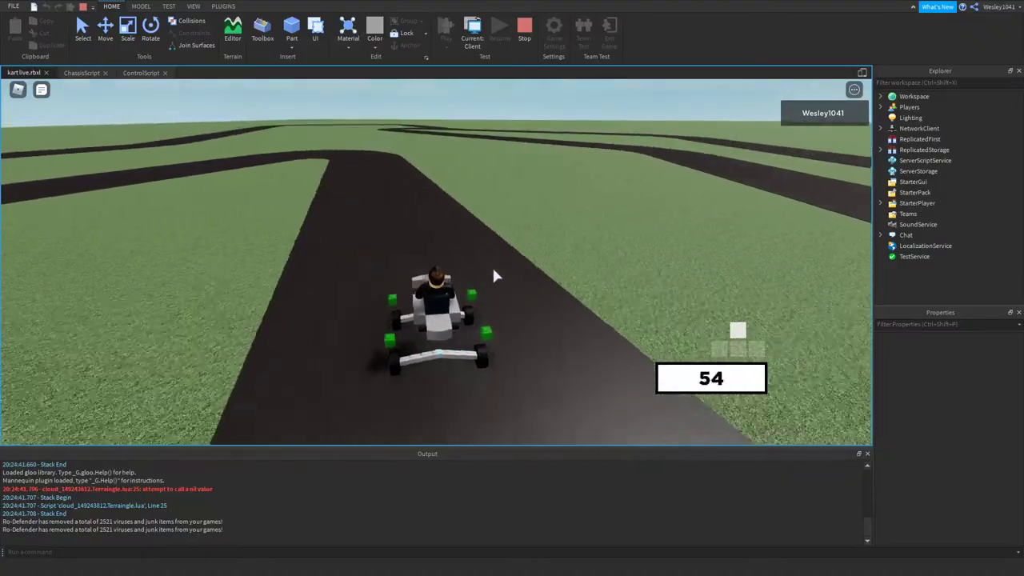
key(a)
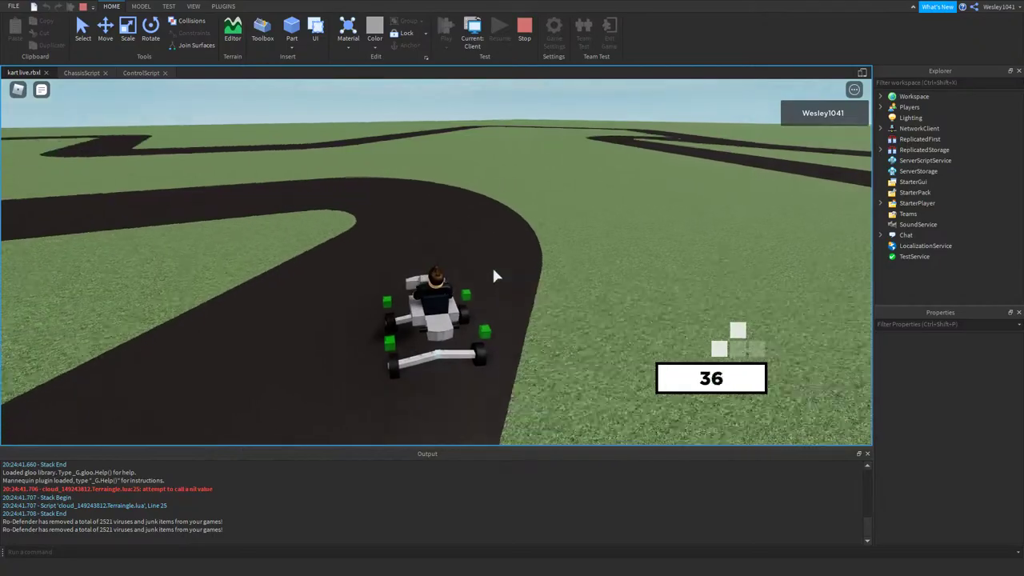
key(a)
key(a)
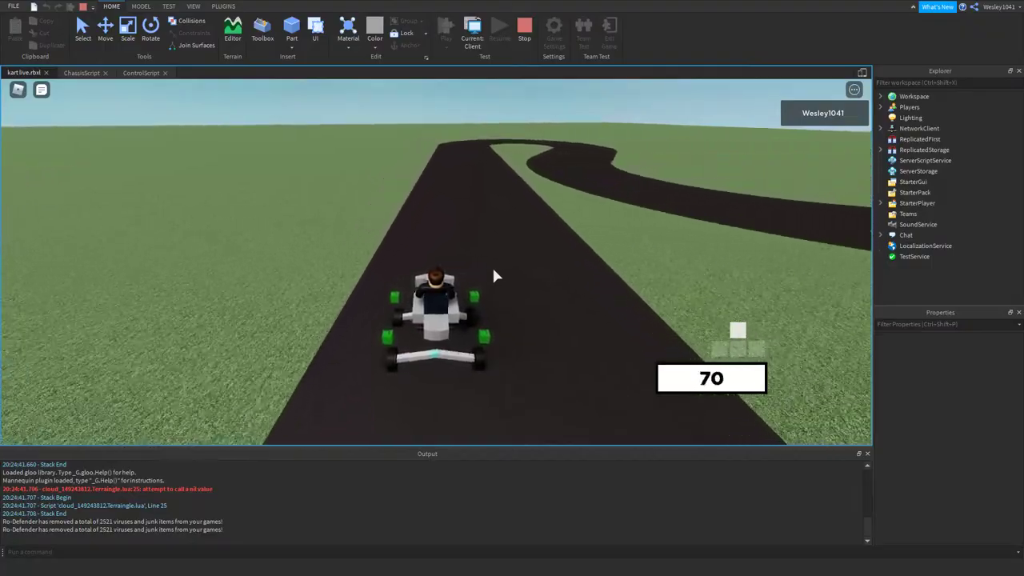
- Steer the kart through the hairpin and successive right-hand bends after the long straight on the sixth lap
key(d)
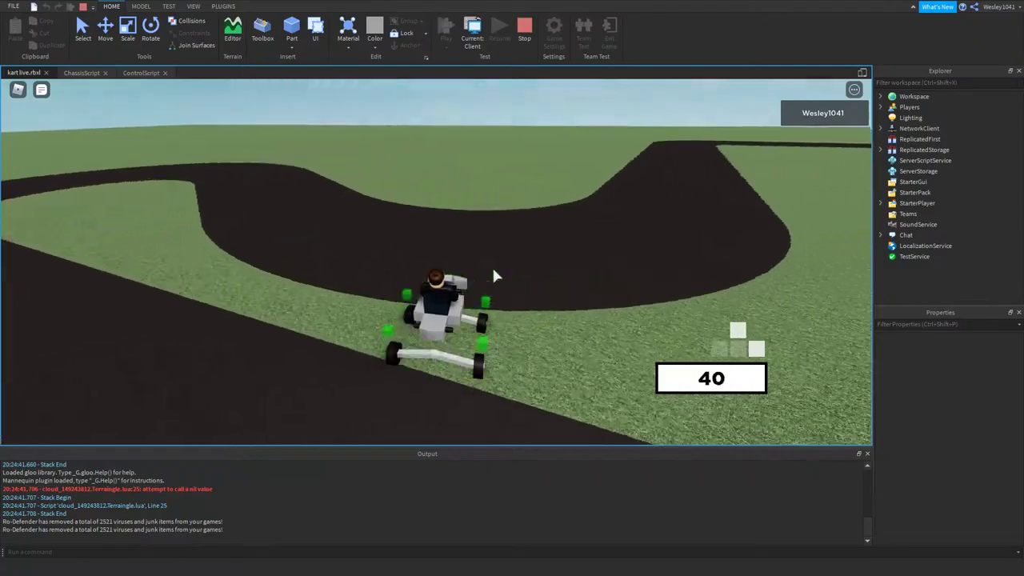
key(d)
key(d)
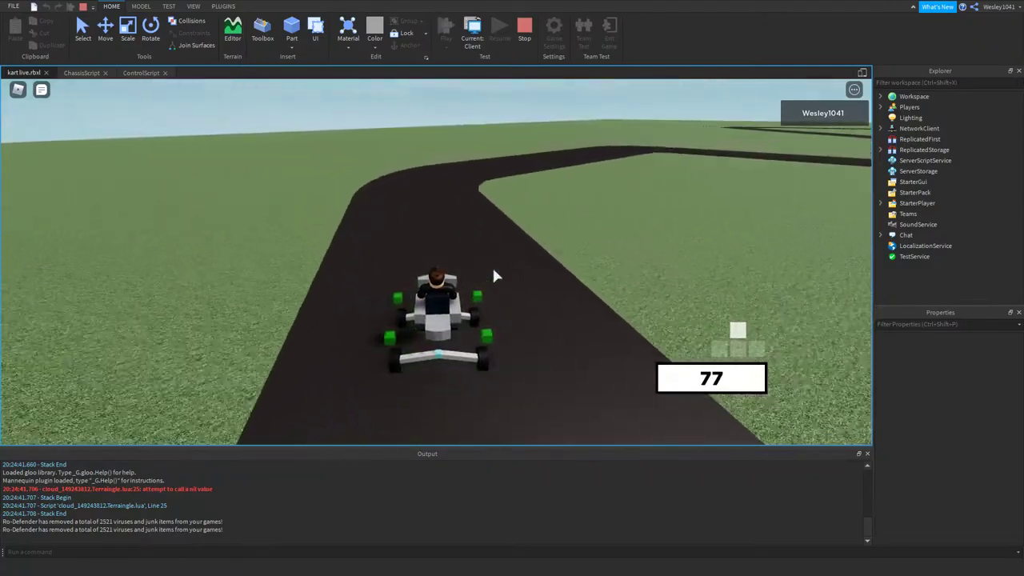
key(d)
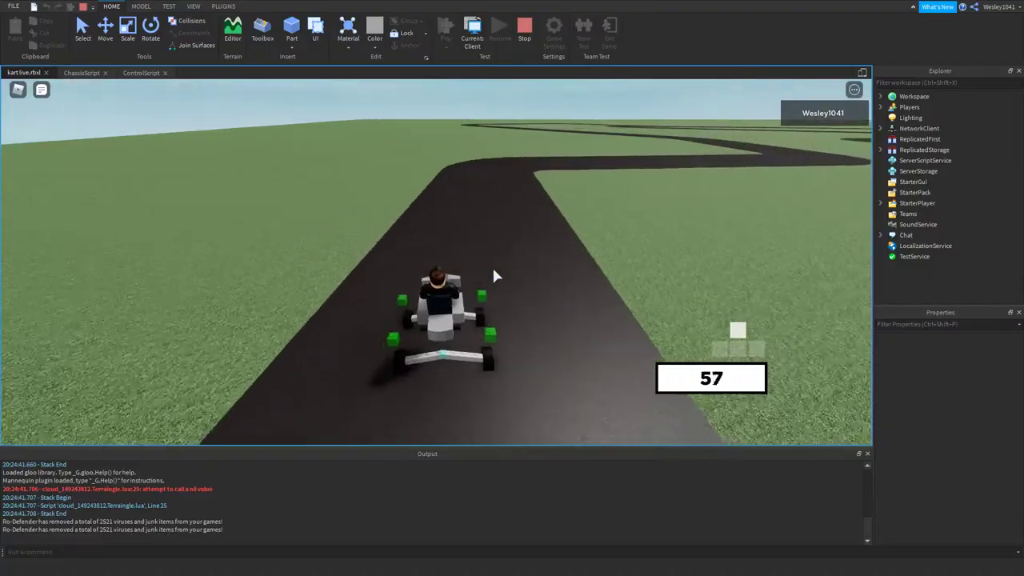
key(d)
key(d)
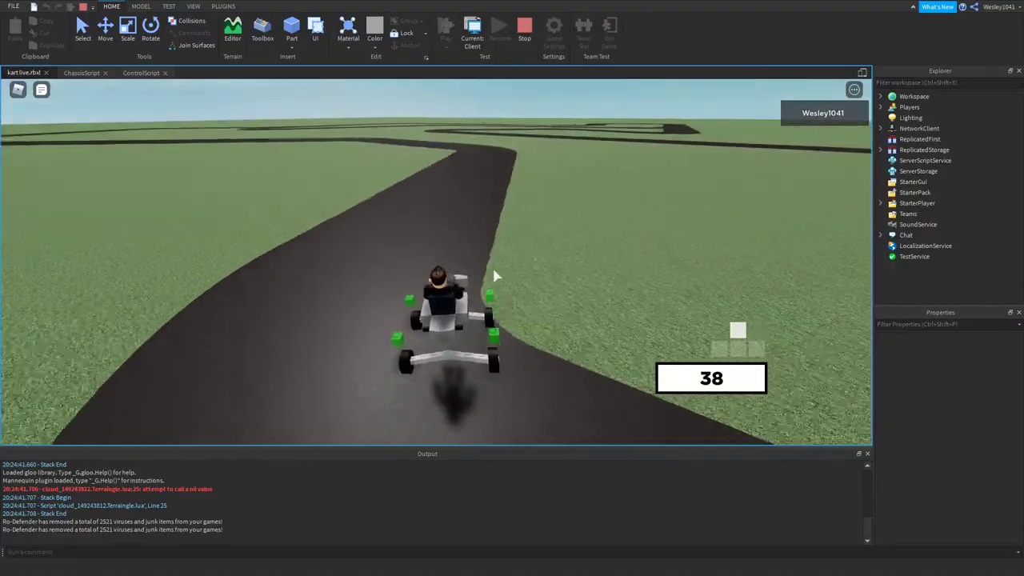
key(d)
- Take the sixth lap's left-hand bends and follow the straight up to the far right corner
key(a)
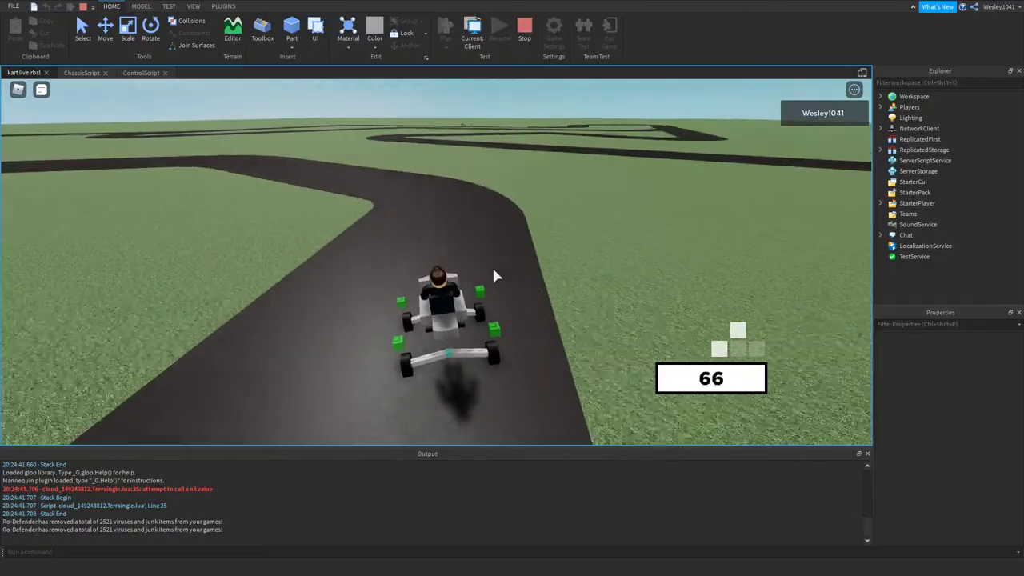
key(a)
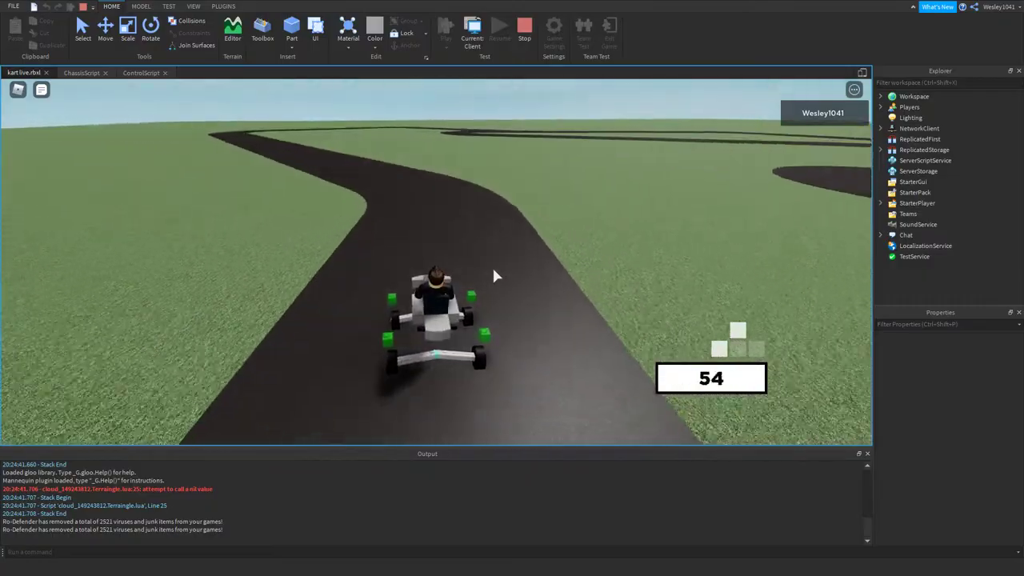
key(a)
key(a)
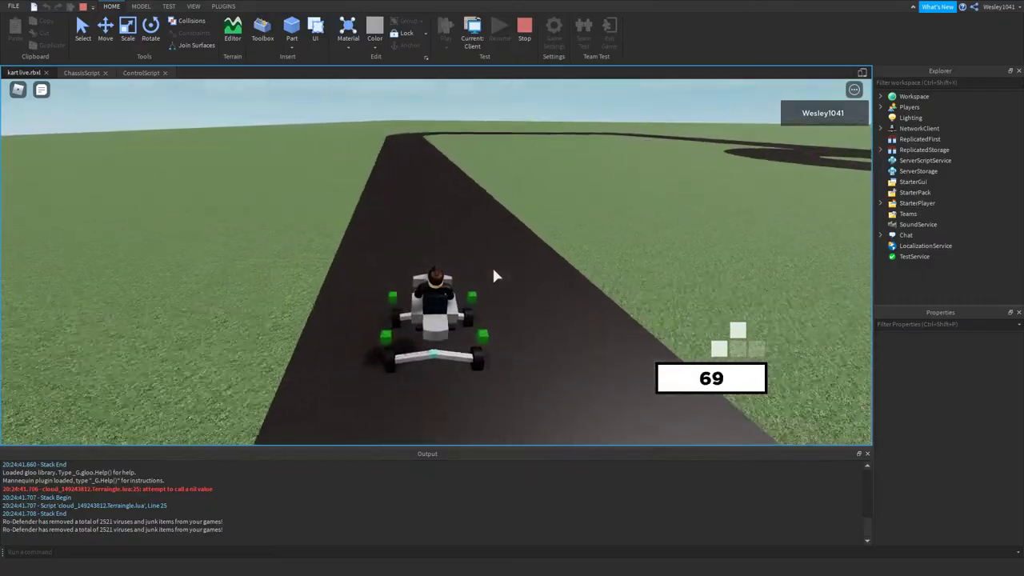
key(a)
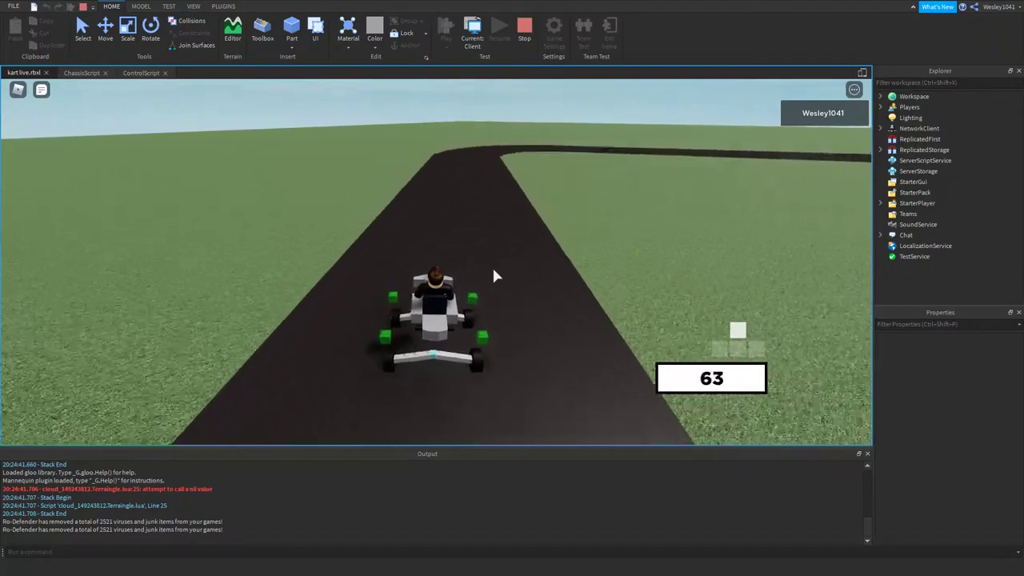
- Round the far right-hand corners and the left kink beyond them, up to the last right-hand corner of the sixth lap
key(d)
key(d)
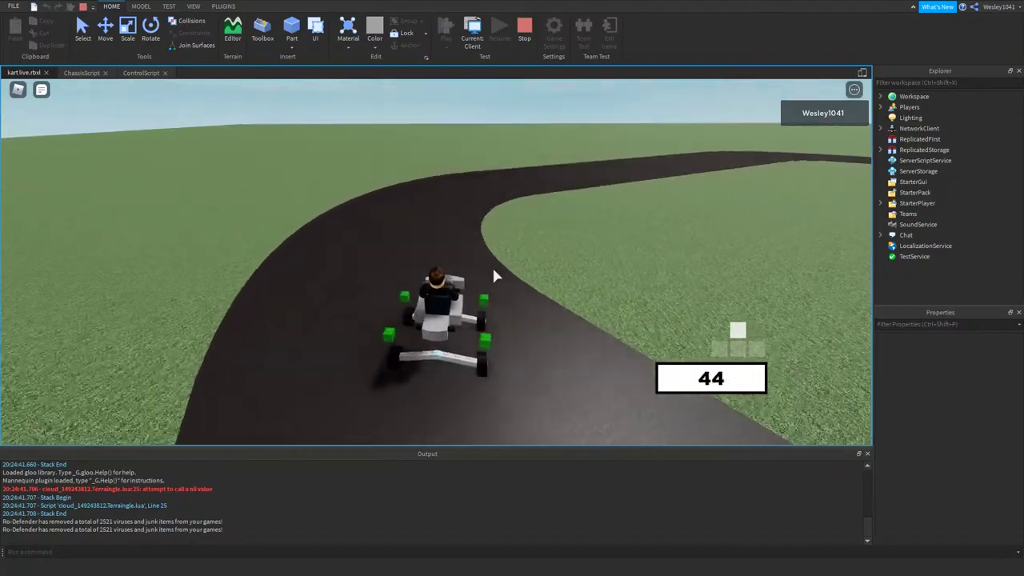
key(w)
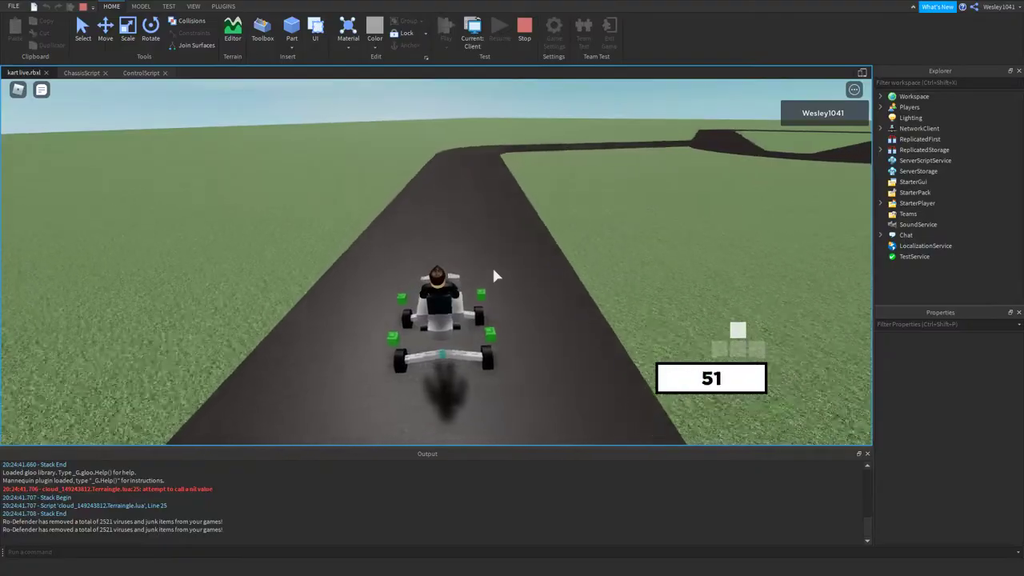
key(a)
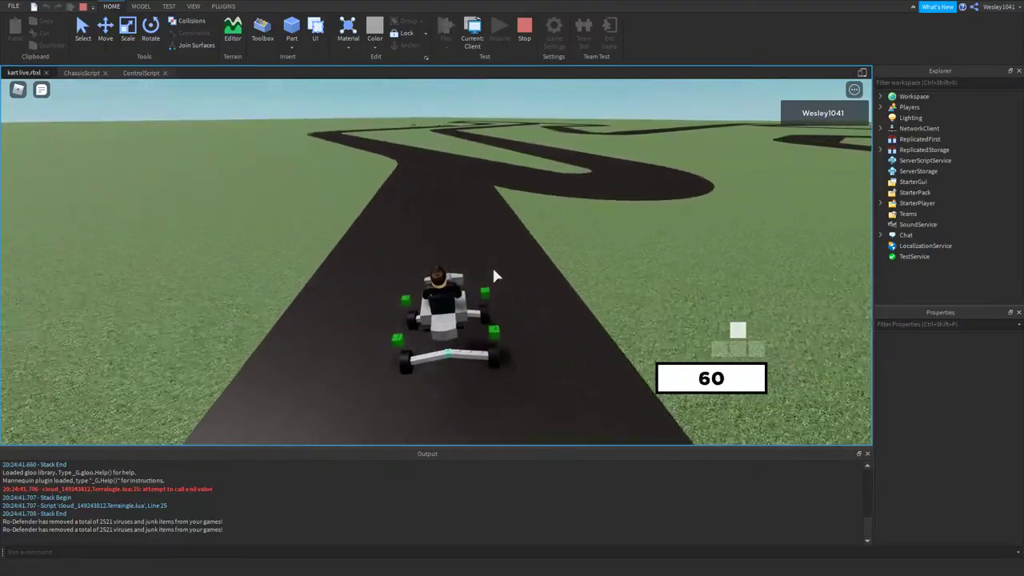
key(a)
key(d)
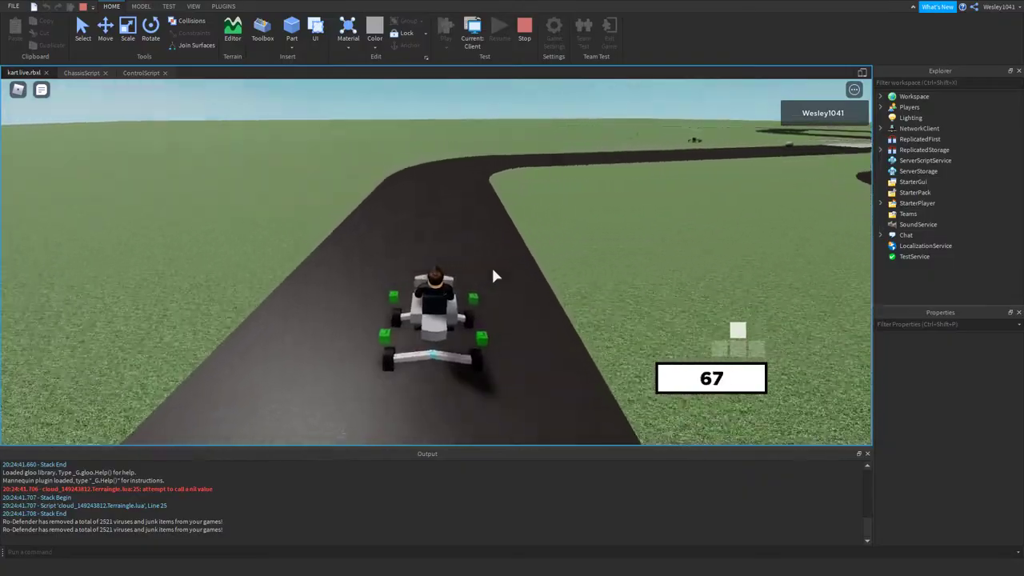
- Complete the sixth lap through the joined section, pass the white pad on the start straight, and brake before the opening left bend
key(d)
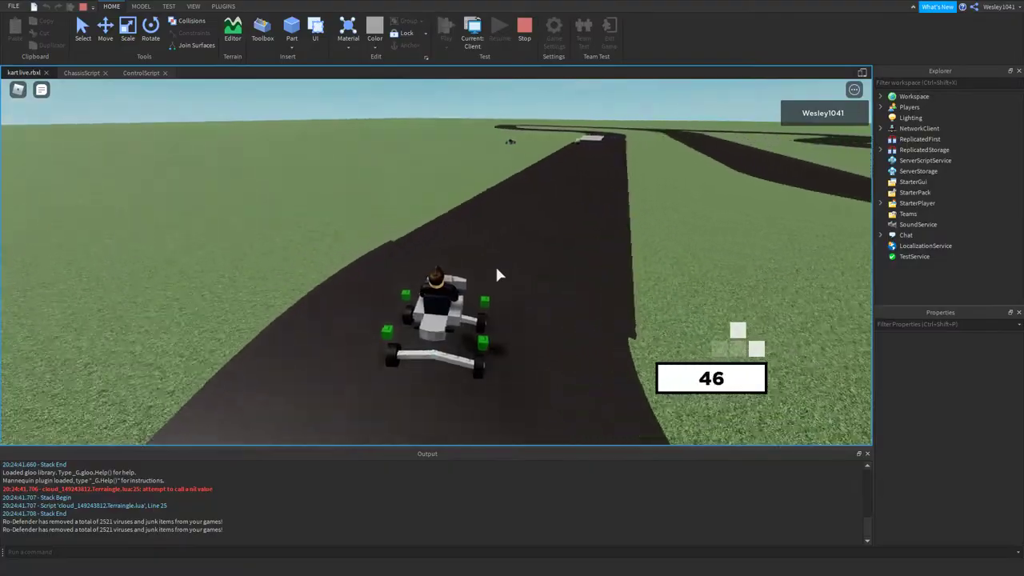
key(d)
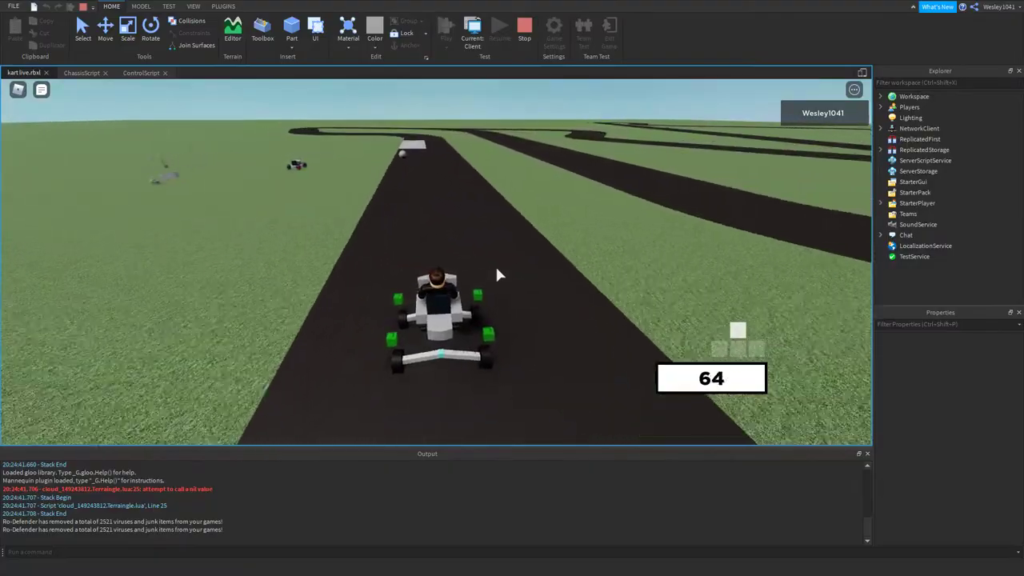
key(d)
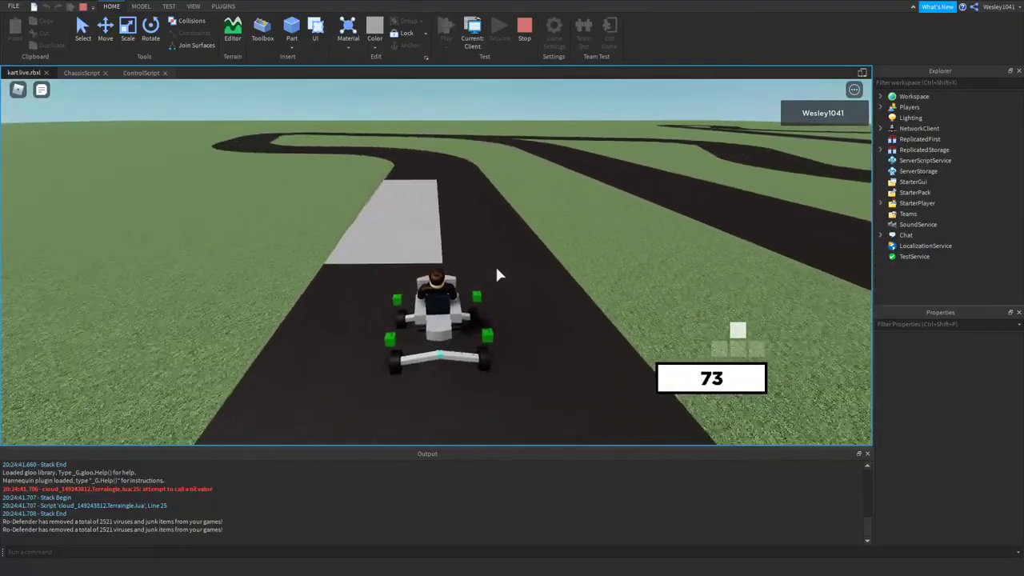
key(a)
key(s)
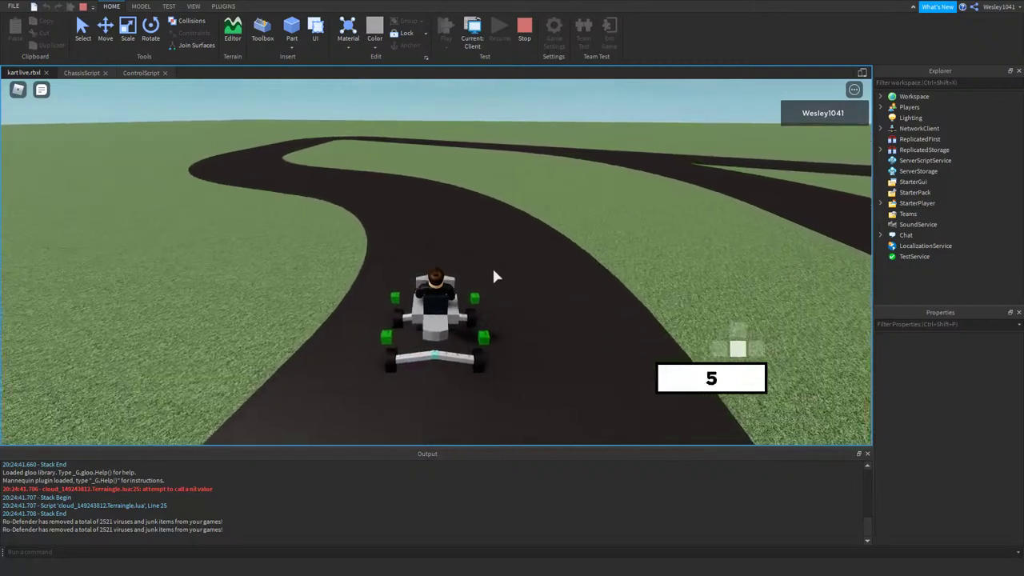